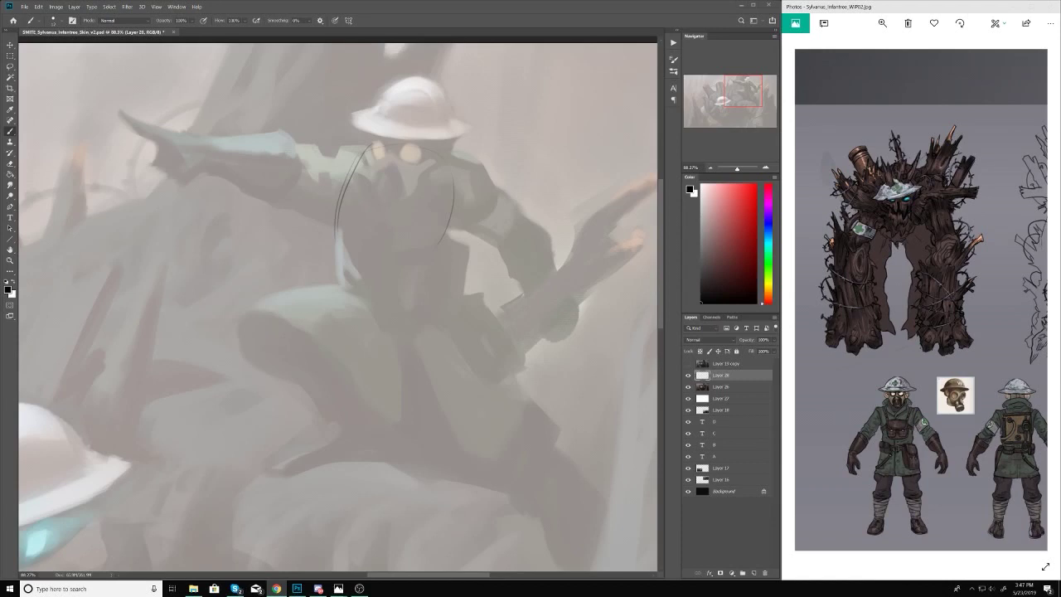
Step: Sketch the soldier's brimmed helmet in black line over the faded silhouette, with an oval brim, domed crown and a curved centre line
left_click_drag(414, 184, 427, 184)
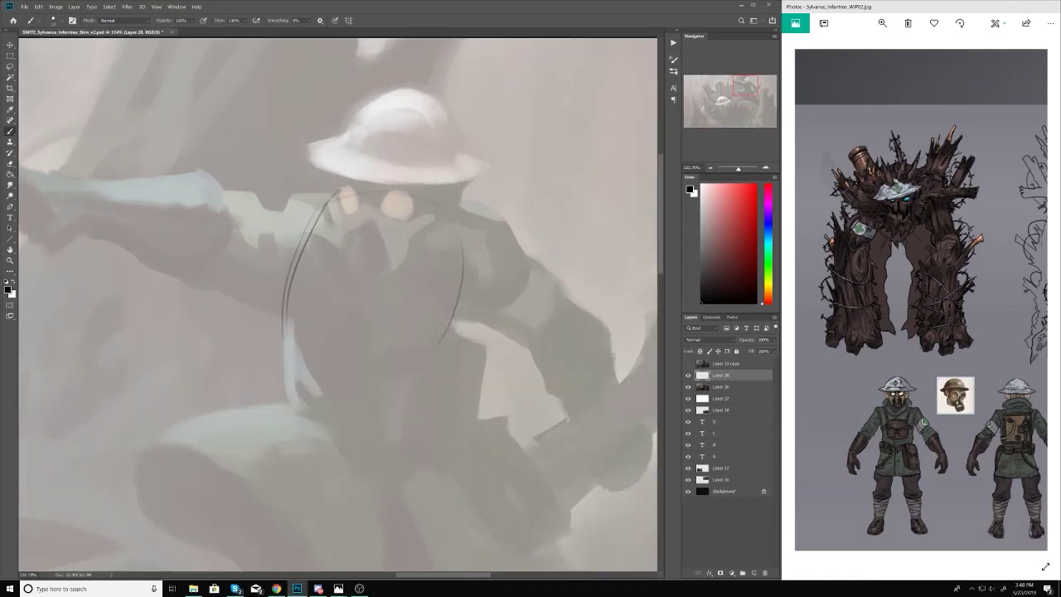
left_click_drag(312, 151, 488, 172)
mouse_move(345, 141)
left_mouse_down()
mouse_move(409, 106)
mouse_move(459, 166)
left_mouse_up()
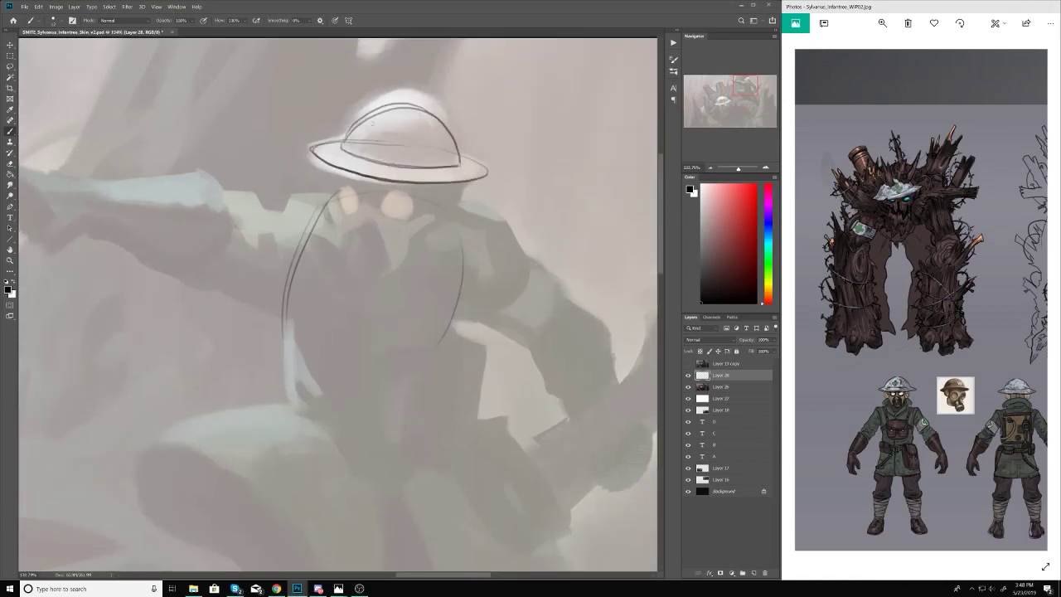
mouse_move(413, 108)
left_mouse_down()
mouse_move(370, 151)
mouse_move(403, 151)
left_mouse_up()
Step: Outline both round goggle lenses beneath the helmet and draw the nose bridge between them
mouse_move(350, 174)
left_mouse_down()
mouse_move(362, 174)
mouse_move(305, 171)
left_mouse_up()
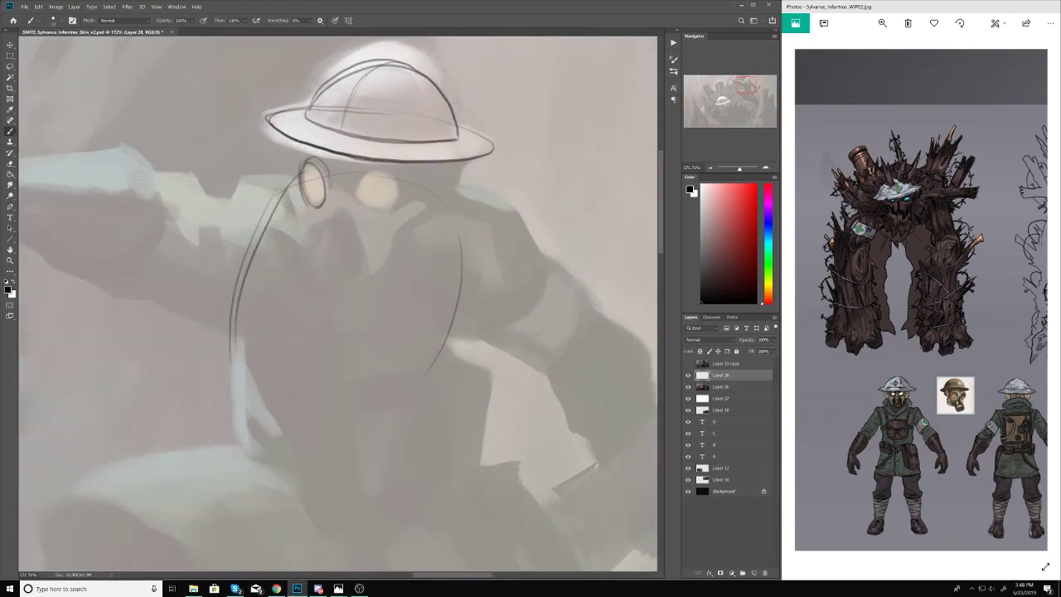
left_click_drag(376, 170, 373, 172)
left_click_drag(464, 182, 451, 183)
left_click_drag(342, 190, 364, 192)
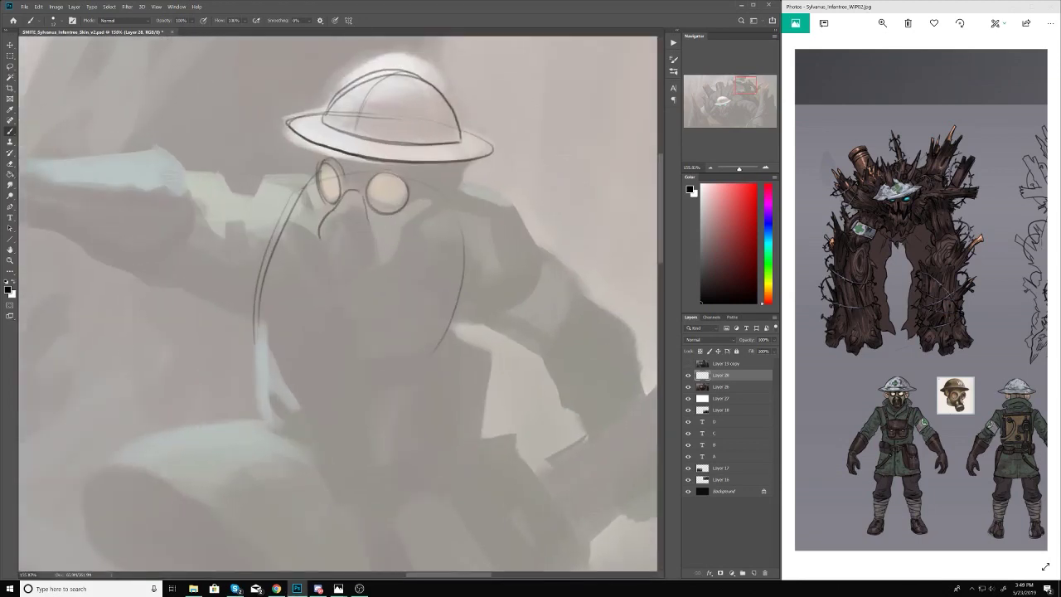
Step: Draw the gas mask's nose piece and round filter canister, with a rim and crossed lines on its front face
left_click_drag(305, 252, 358, 283)
left_click_drag(317, 233, 307, 255)
left_click_drag(364, 237, 358, 286)
left_click_drag(387, 253, 377, 271)
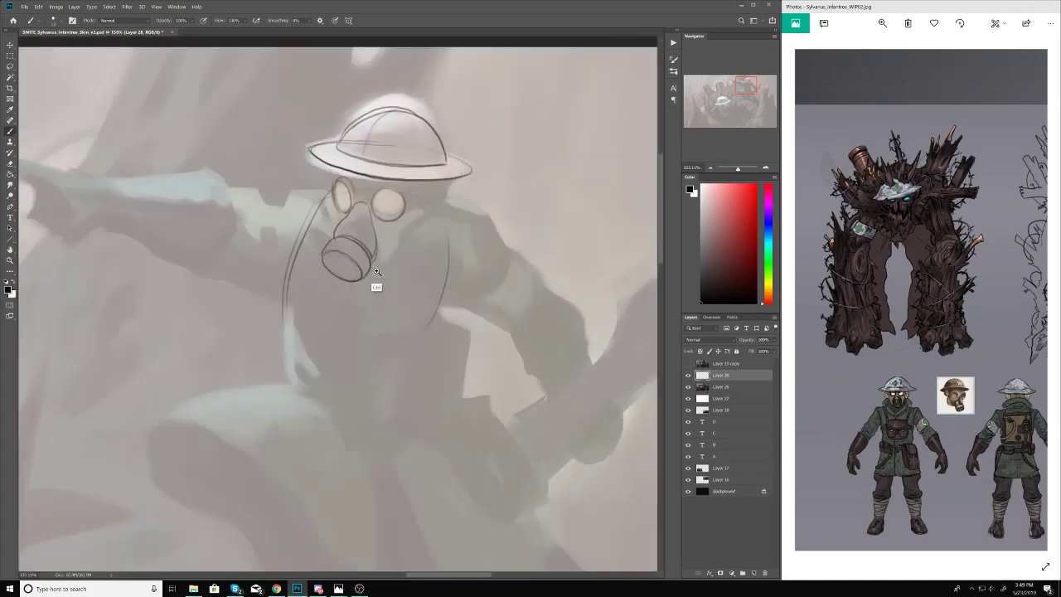
scroll(377, 272, "up", 2)
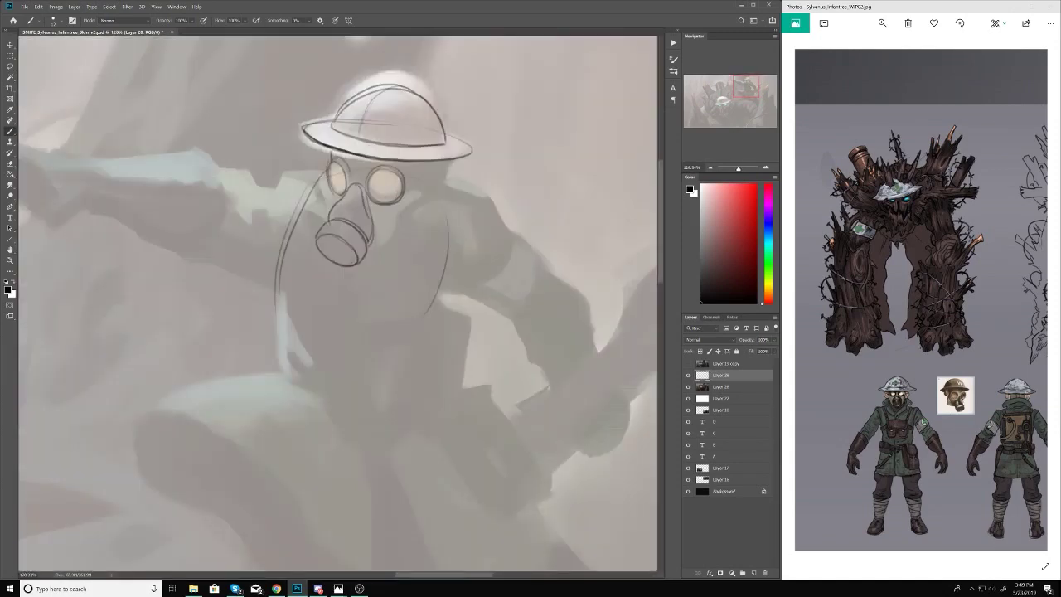
left_click_drag(335, 229, 347, 241)
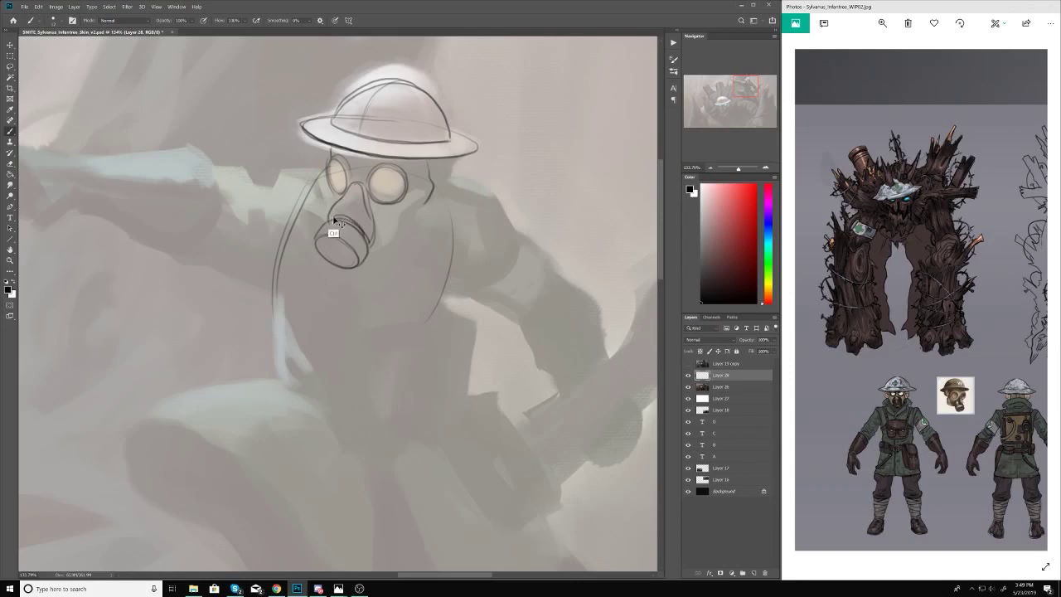
scroll(332, 222, "down", 1)
scroll(337, 240, "down", 4)
scroll(336, 241, "up", 5)
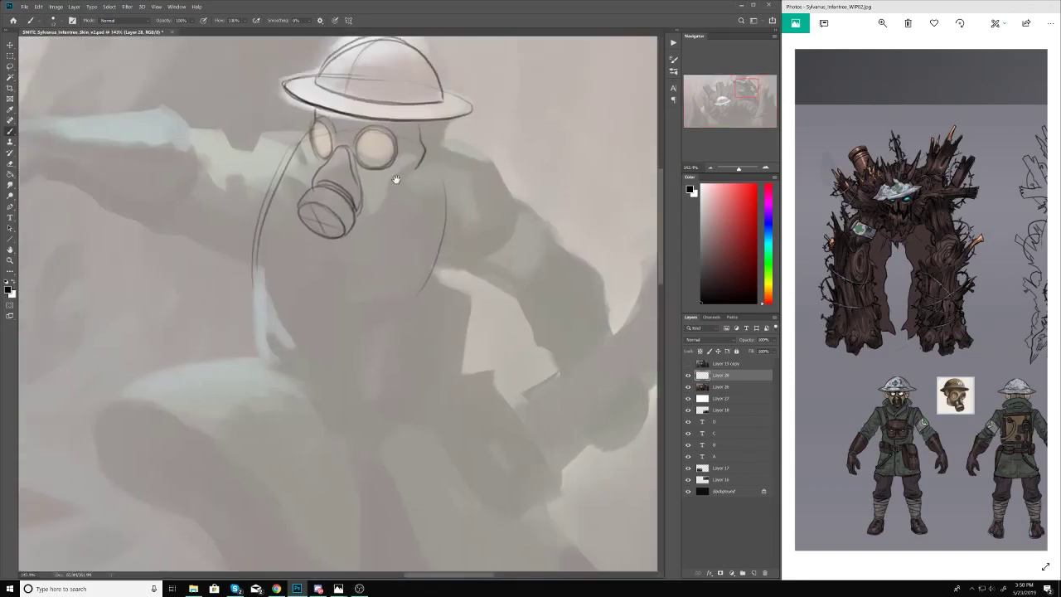
Step: Sketch the mask's cheek and jaw contours, the soldier's ear, and the folded scarf around the neck
scroll(347, 167, "down", 4)
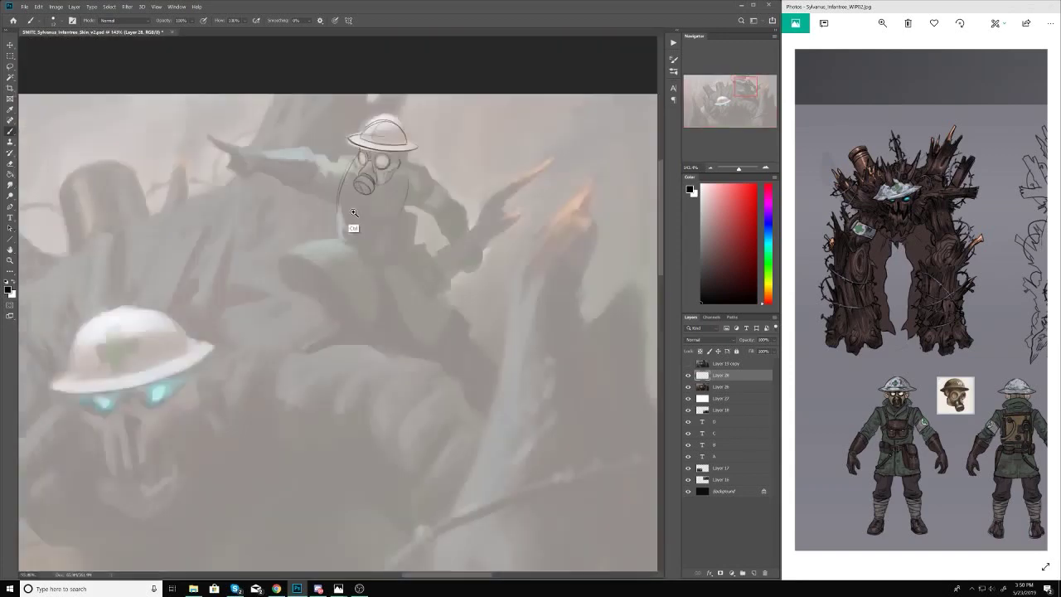
scroll(356, 172, "up", 3)
scroll(349, 224, "down", 4)
scroll(332, 241, "up", 5)
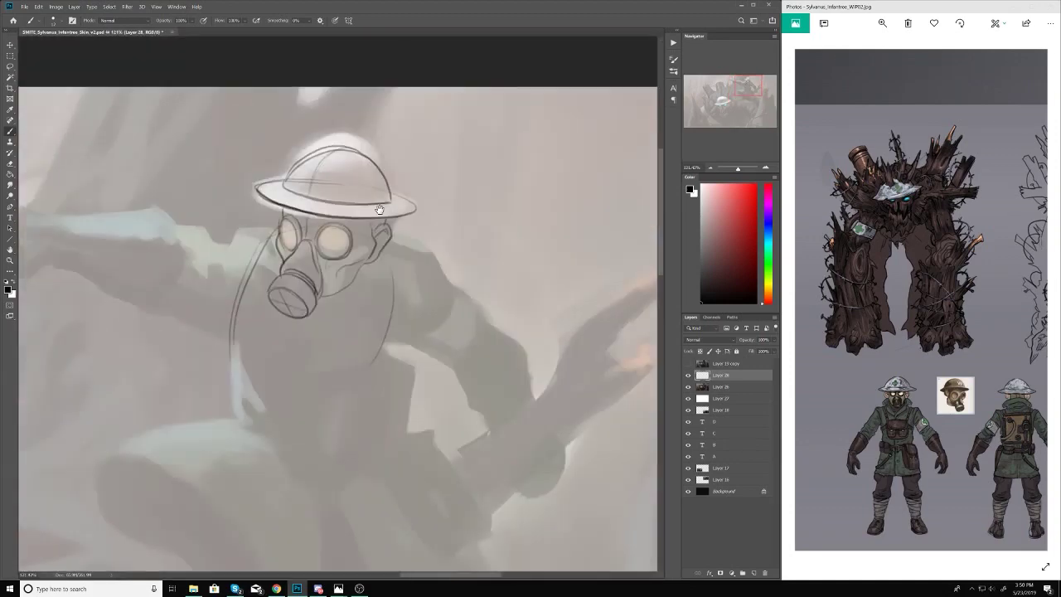
scroll(296, 271, "down", 2)
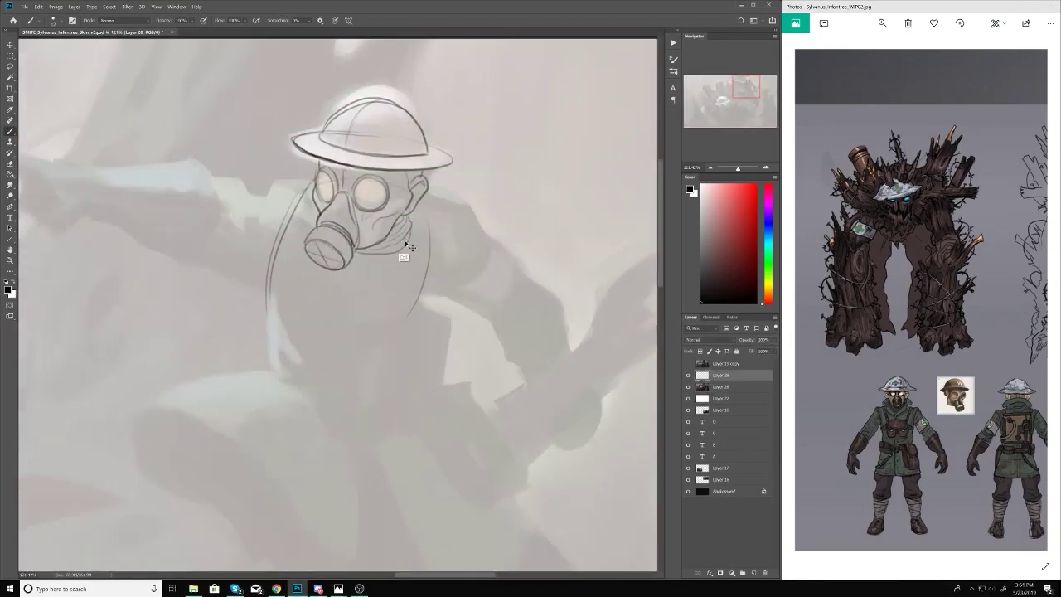
scroll(383, 258, "down", 3)
scroll(383, 258, "up", 5)
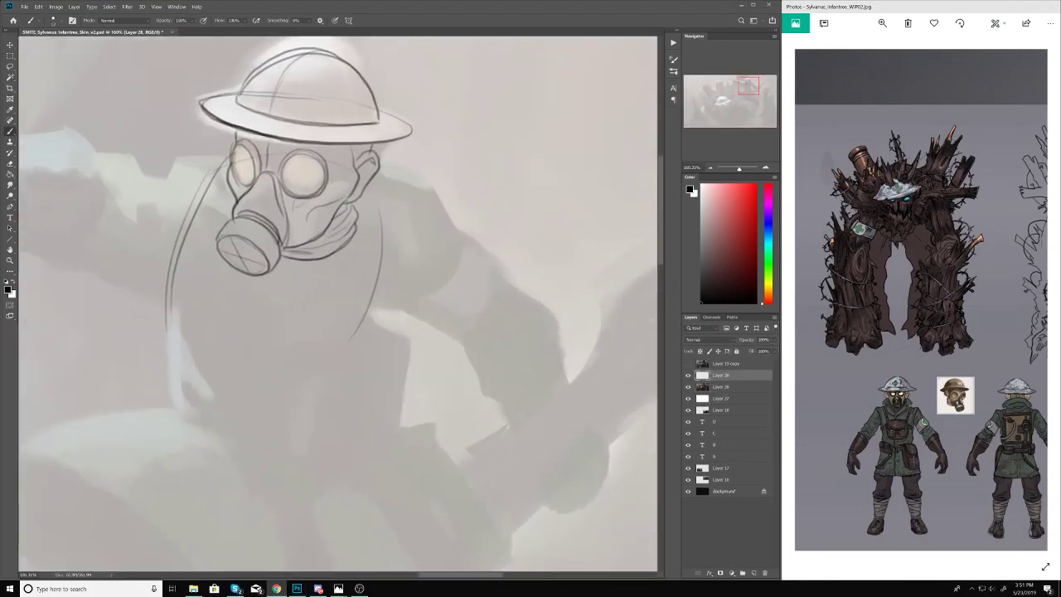
Step: Draw the pointed coat collar on both sides of the neck, with its V-shaped opening and a button
mouse_move(407, 214)
left_mouse_down()
mouse_move(382, 255)
mouse_move(304, 302)
mouse_move(311, 315)
left_mouse_up()
scroll(307, 282, "down", 2)
scroll(311, 315, "up", 2)
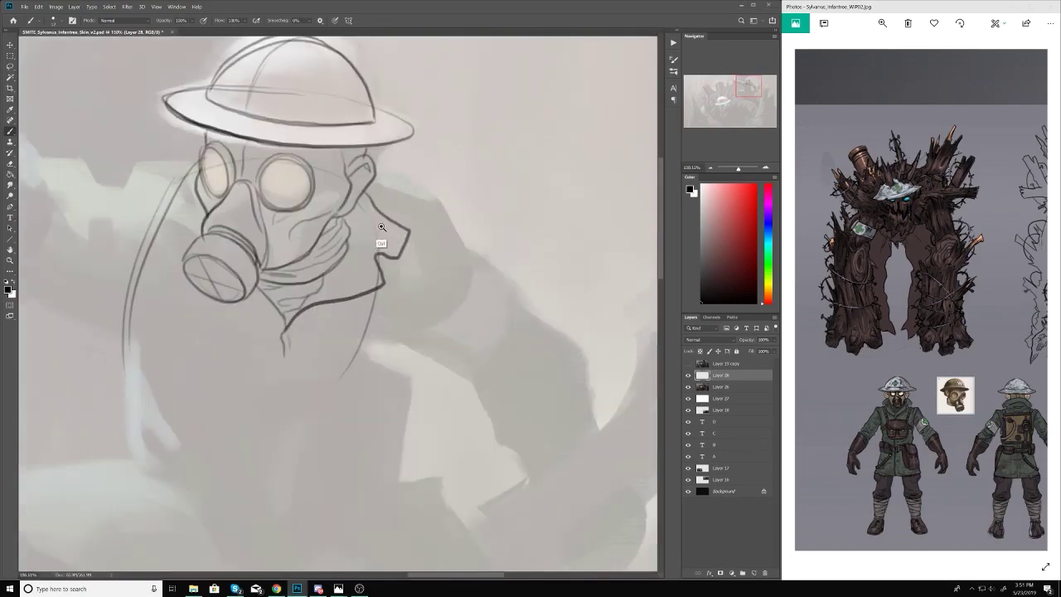
scroll(369, 249, "down", 1)
scroll(232, 214, "down", 1)
scroll(232, 213, "up", 2)
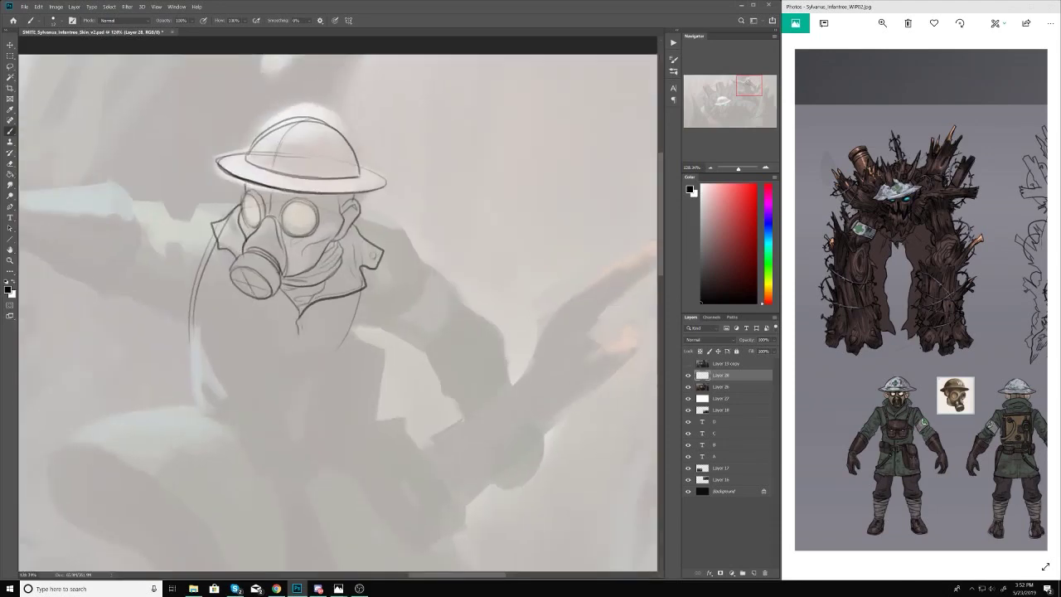
scroll(236, 313, "down", 8)
scroll(295, 269, "up", 8)
scroll(286, 174, "down", 1)
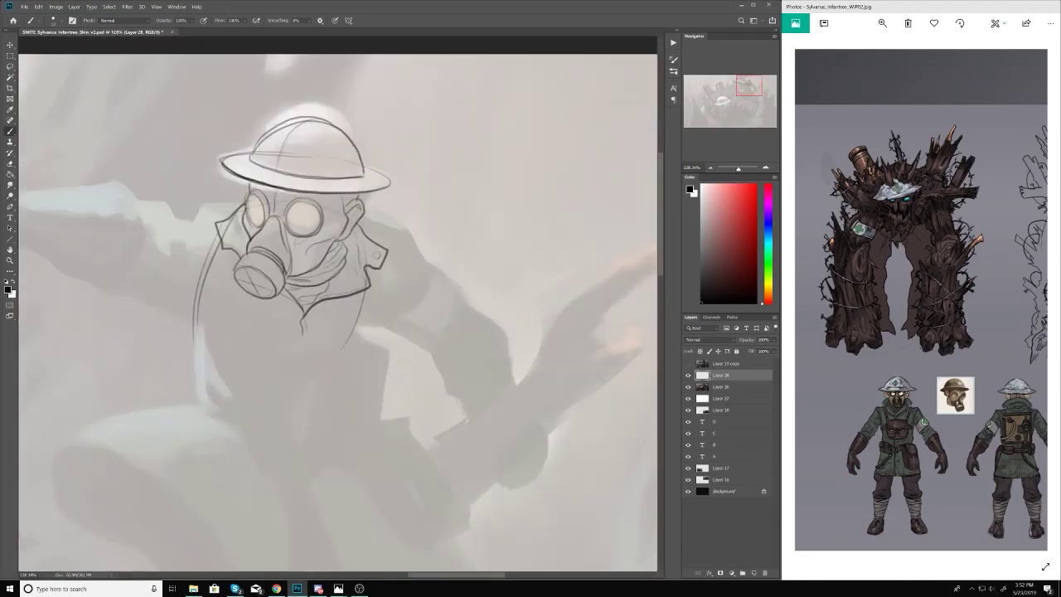
Step: Outline both coat shoulders beside the collar and add fabric folds at the upper sleeve
scroll(286, 174, "up", 1)
left_click_drag(482, 215, 448, 203)
scroll(166, 157, "down", 2)
left_click_drag(104, 151, 249, 217)
scroll(249, 249, "down", 2)
scroll(241, 279, "down", 5)
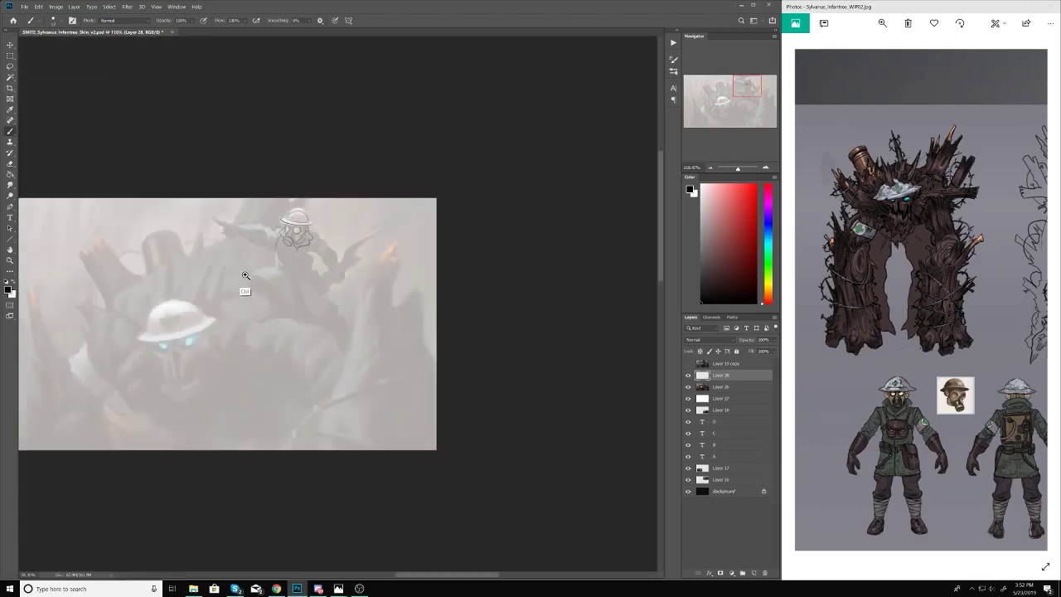
scroll(241, 279, "up", 5)
scroll(288, 345, "up", 1)
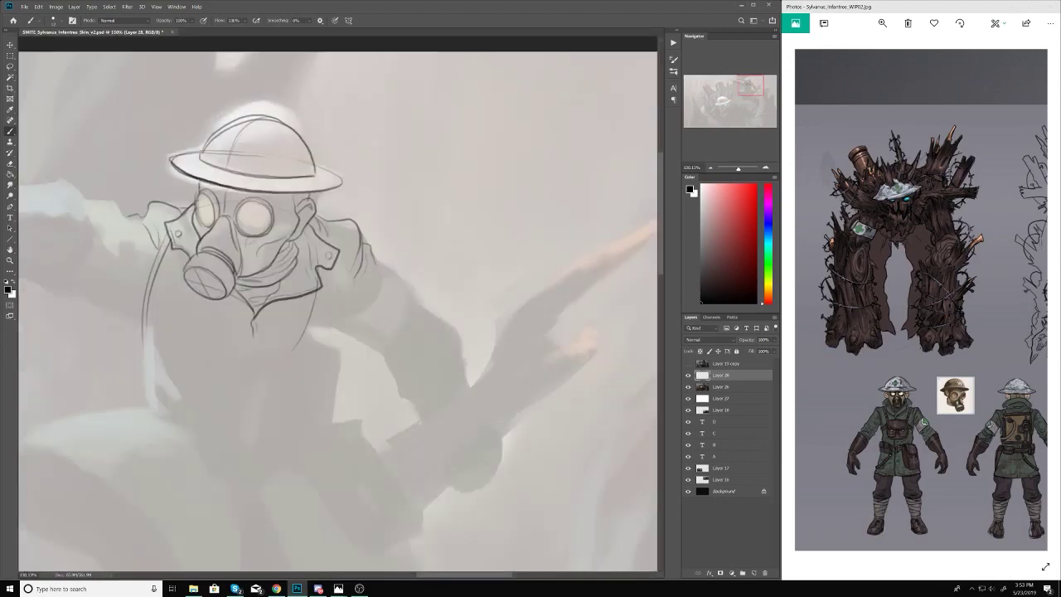
Step: Draw the coat's side contours from the armpits towards the waist, with creases along the torso
scroll(288, 344, "down", 5)
scroll(289, 345, "up", 5)
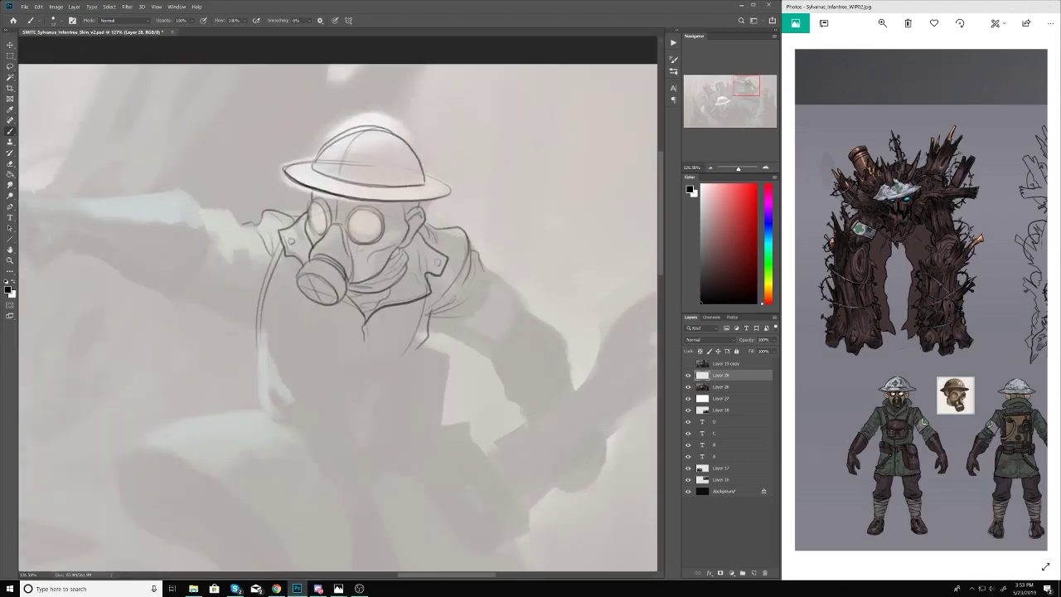
scroll(252, 249, "down", 2)
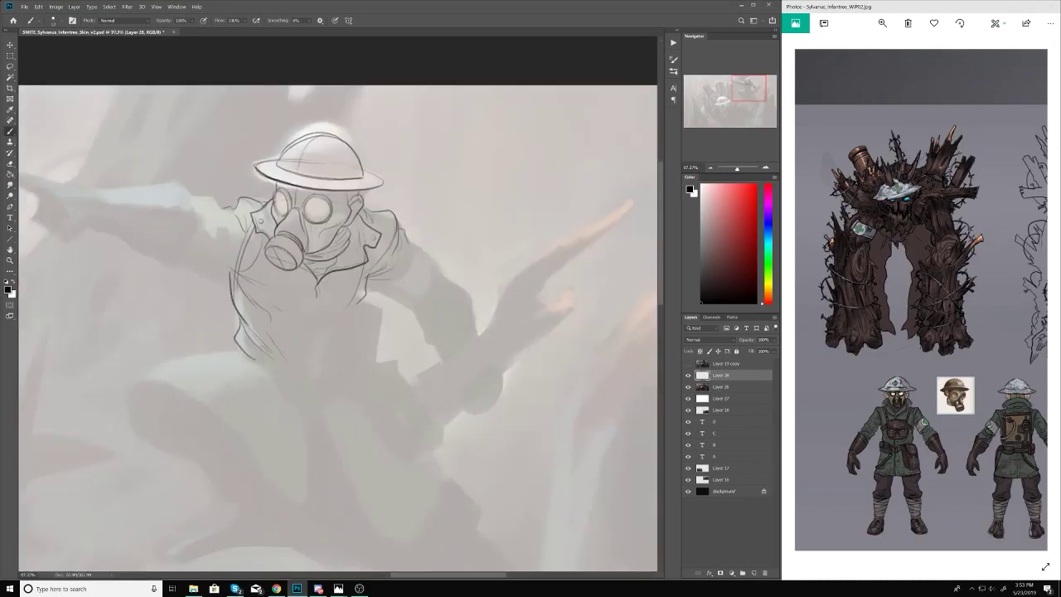
Step: Outline the wide flap of the chest bag on the front of the coat
scroll(248, 344, "down", 3)
scroll(248, 344, "up", 3)
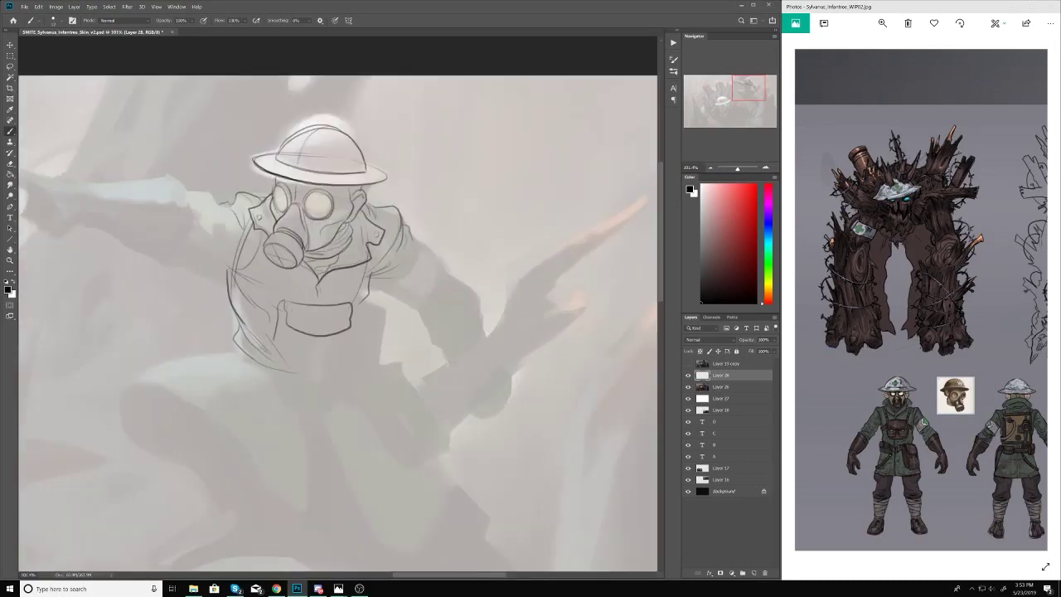
scroll(275, 350, "down", 3)
scroll(315, 354, "up", 5)
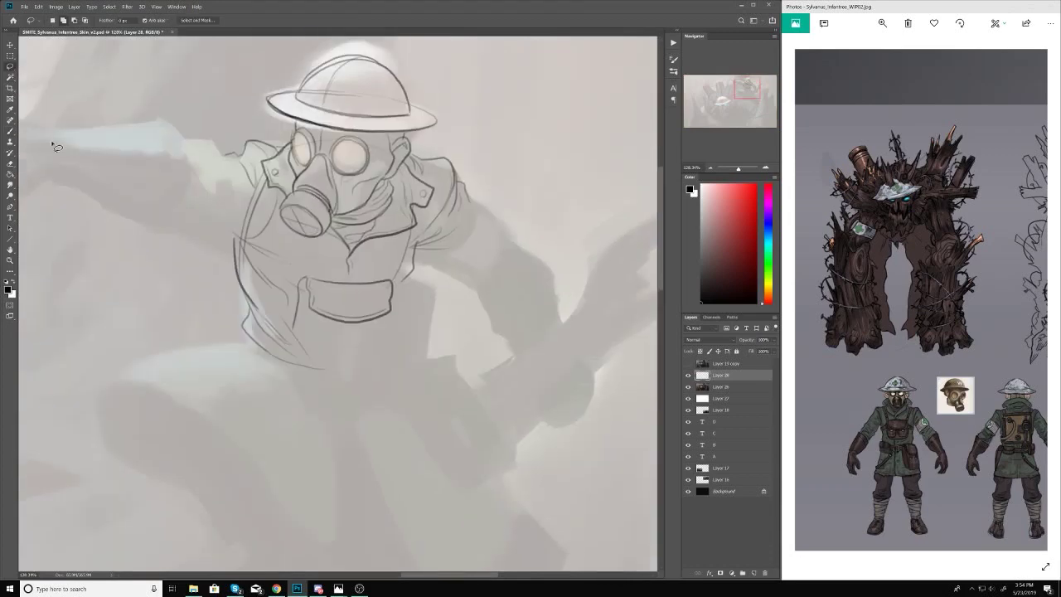
Step: Sketch the upper sleeve of the outstretched arm, with its outline and fabric folds near the shoulder
left_click_drag(184, 136, 226, 207)
left_click_drag(225, 166, 248, 235)
scroll(175, 227, "down", 5)
scroll(191, 228, "up", 5)
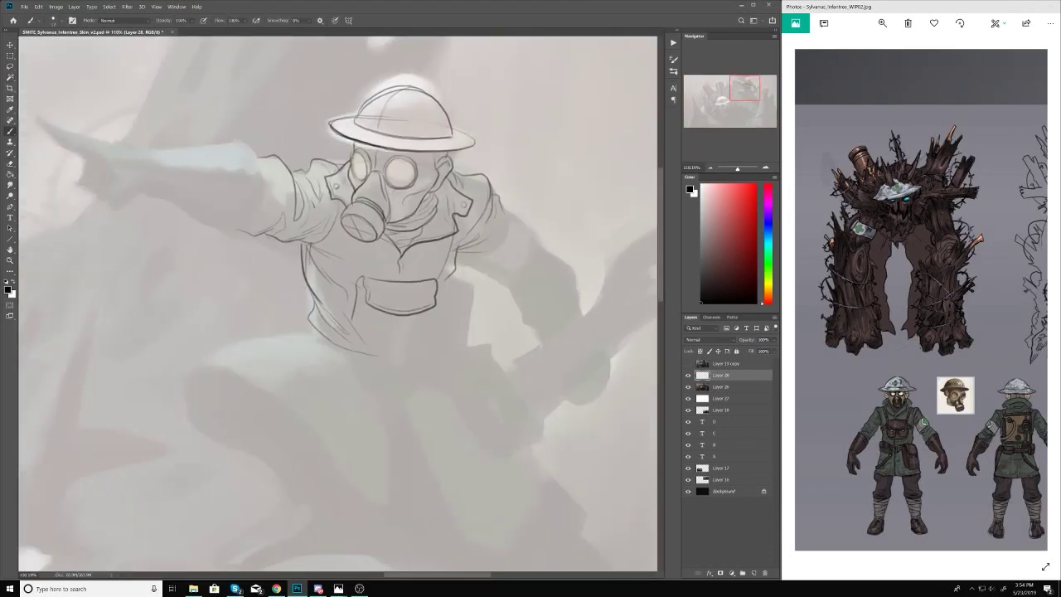
Step: Draw the outstretched arm's long glove, with forearm outline, wrist creases and a bold curved cuff over the sleeve
scroll(254, 227, "down", 6)
scroll(277, 204, "up", 6)
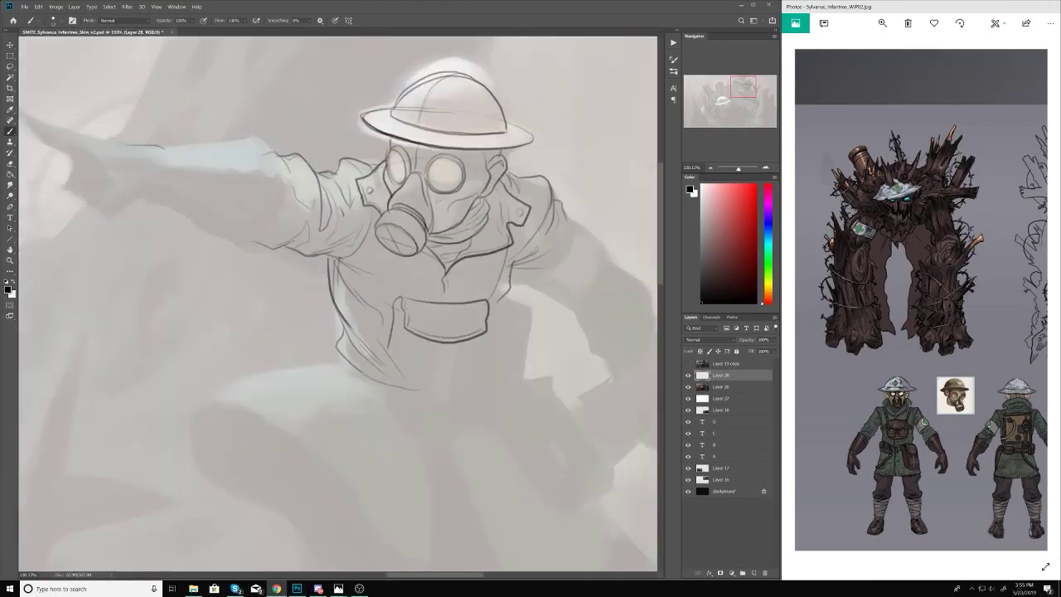
mouse_move(164, 148)
left_mouse_down()
mouse_move(180, 170)
mouse_move(201, 144)
left_mouse_up()
left_click_drag(167, 164, 148, 194)
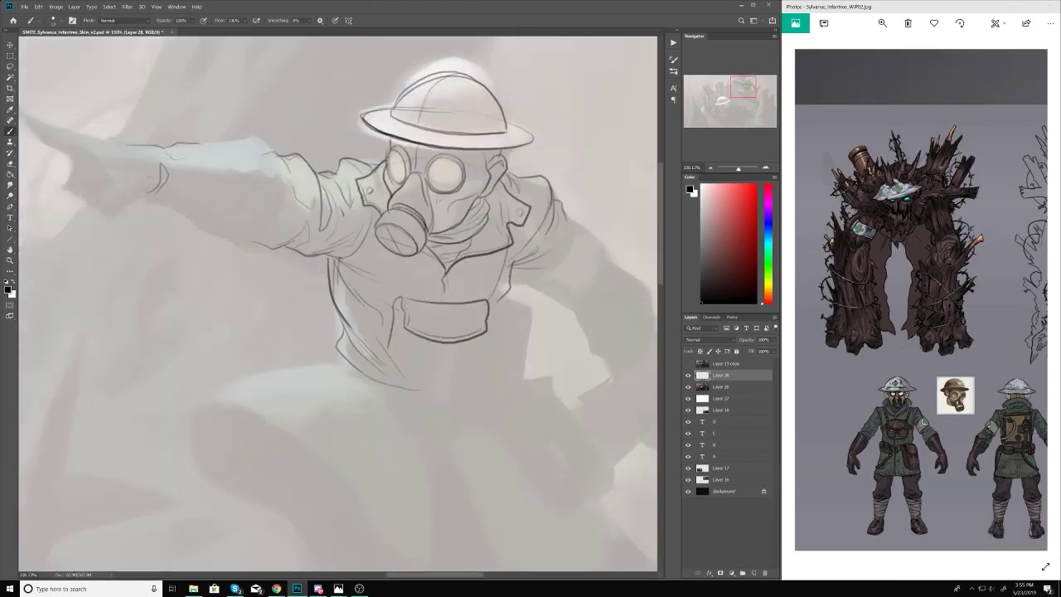
left_click_drag(123, 148, 161, 140)
mouse_move(148, 195)
left_mouse_down()
mouse_move(186, 202)
mouse_move(257, 246)
left_mouse_up()
key("ctrl+z")
left_click_drag(207, 145, 181, 224)
scroll(181, 223, "down", 8)
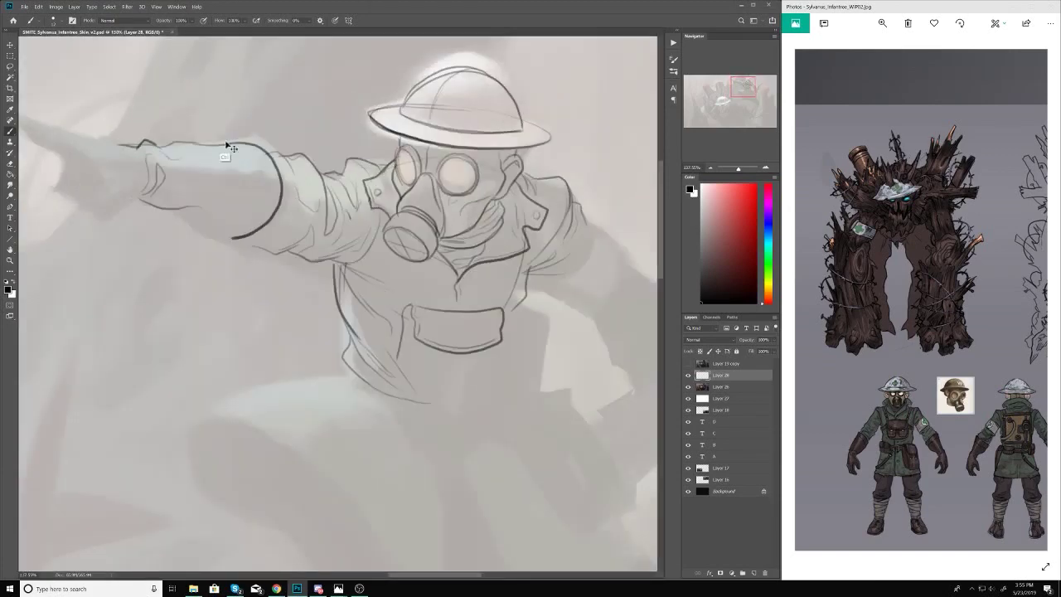
Step: Draw the armband around the lowered arm's sleeve and the bunched fabric folds below it
scroll(422, 246, "up", 6)
scroll(285, 218, "down", 6)
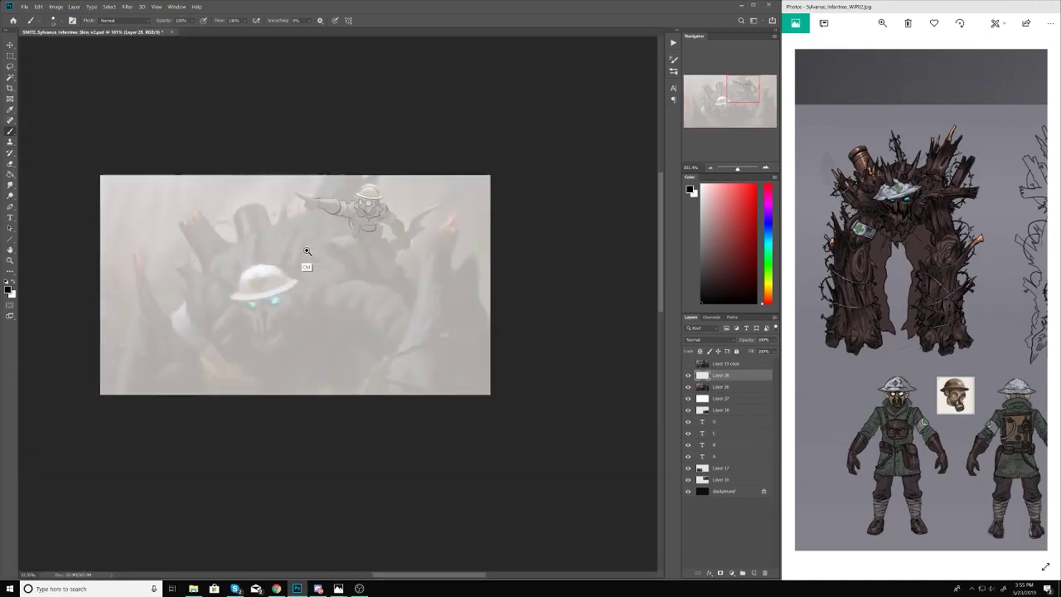
scroll(303, 253, "up", 6)
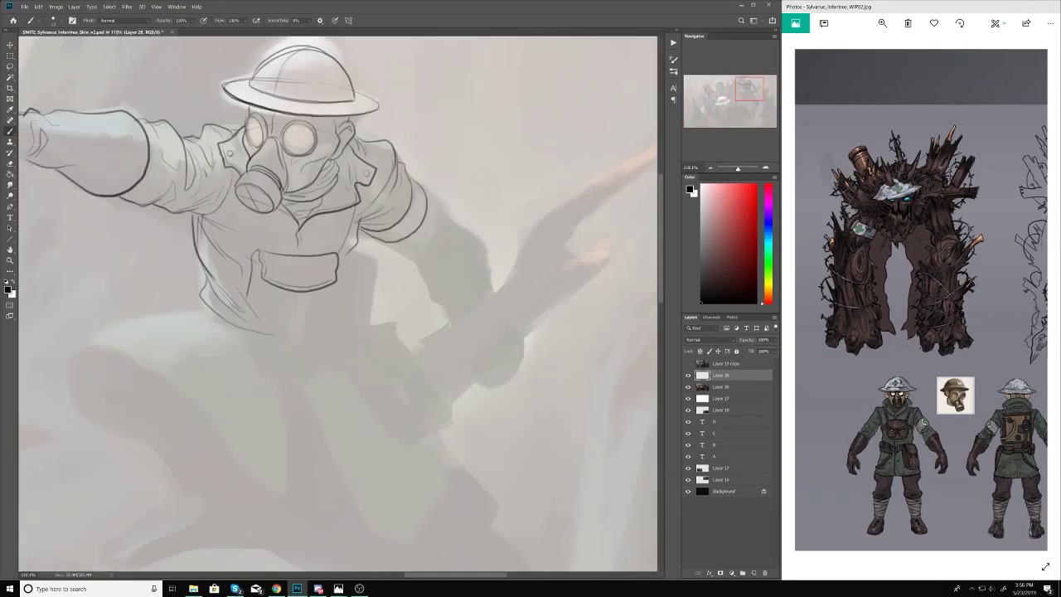
scroll(406, 224, "down", 1)
left_click_drag(448, 308, 487, 282)
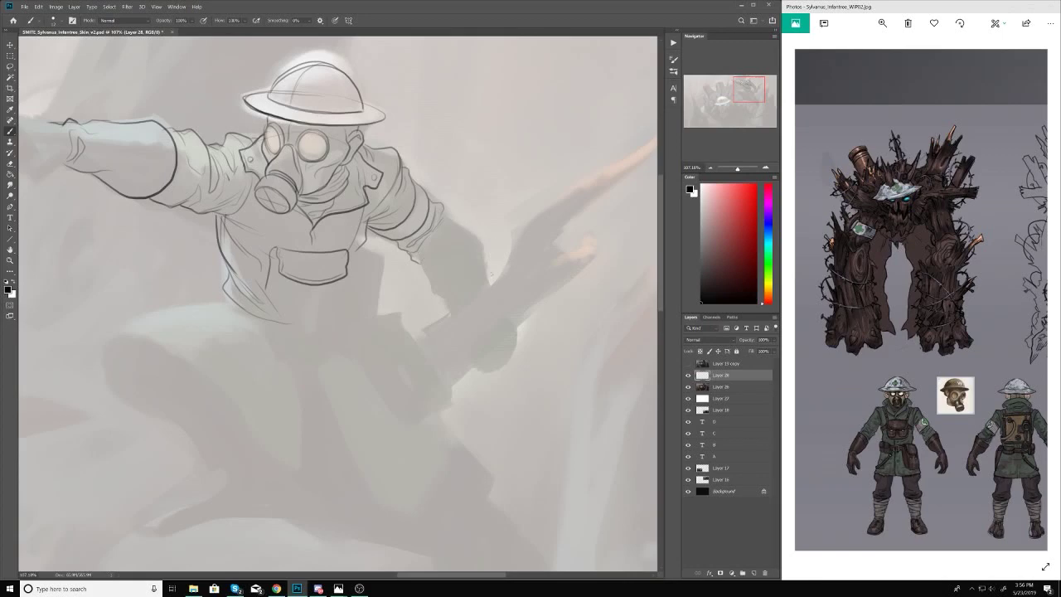
Step: Outline the lowered arm's long glove with a rounded cuff at the elbow, running down to the wooden branch
scroll(464, 266, "down", 1)
scroll(415, 225, "down", 5)
scroll(415, 226, "up", 5)
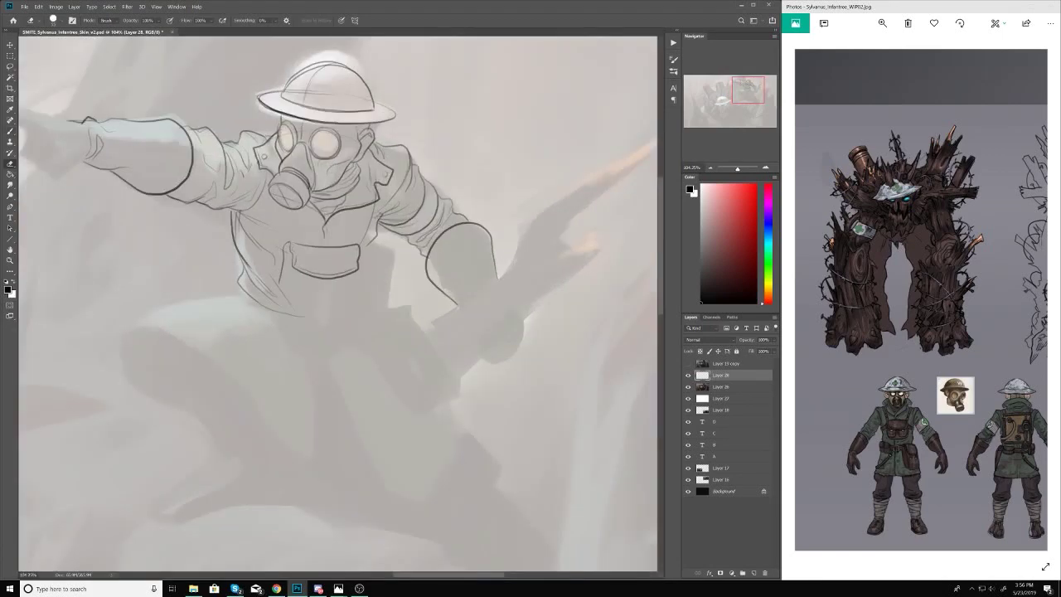
scroll(416, 225, "down", 5)
scroll(415, 226, "up", 4)
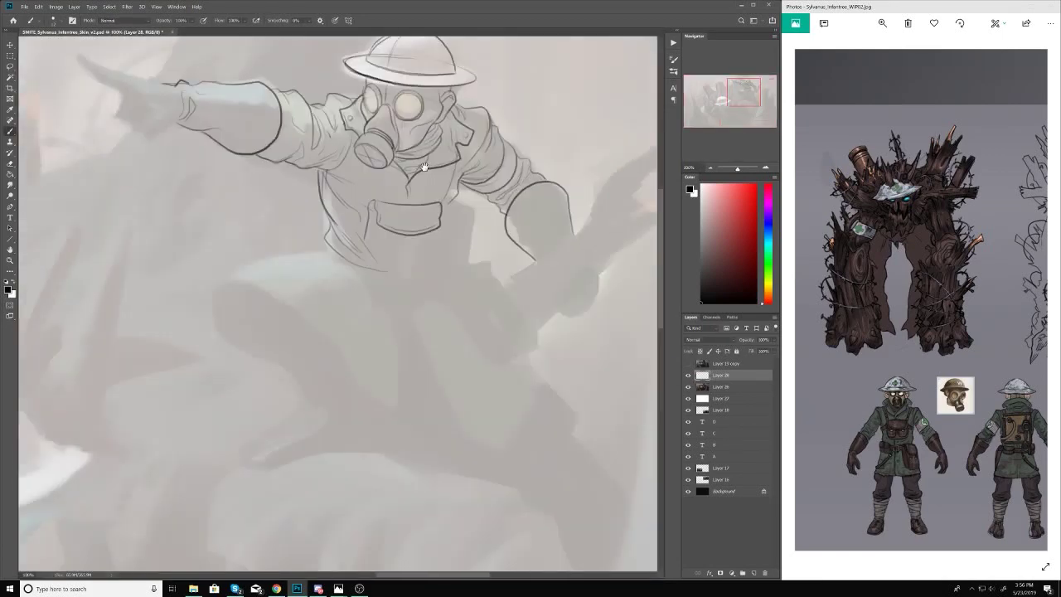
Step: Draw the two buckled straps that run from the collar area down to the chest bag
scroll(375, 190, "up", 2)
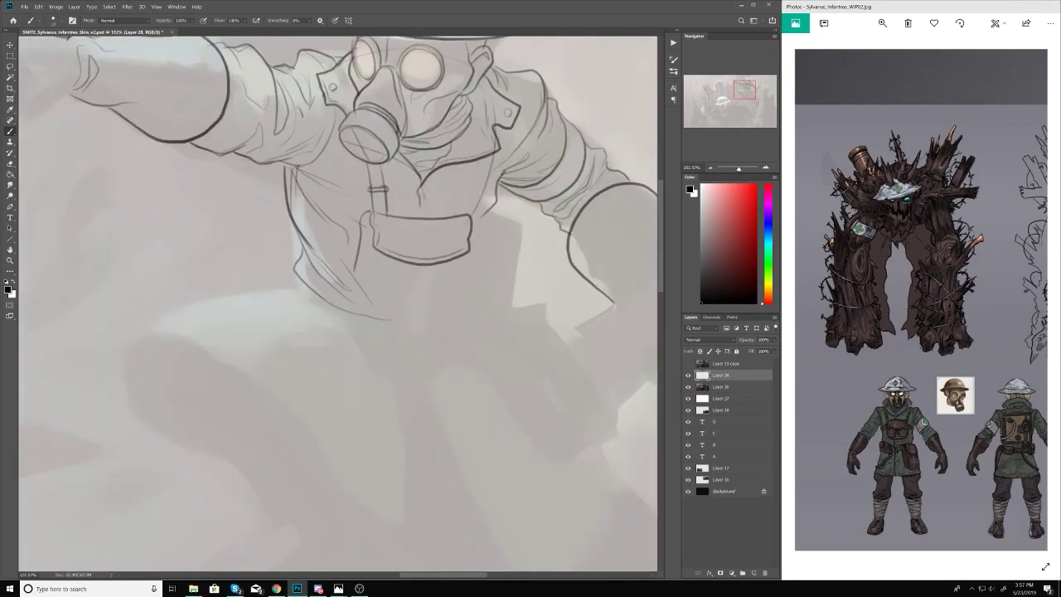
left_click_drag(484, 157, 476, 214)
scroll(472, 191, "down", 1)
Step: Sketch the row of small pouches with flaps beneath the chest bag's flap and close the coat's lower edge
left_click_drag(379, 221, 383, 261)
mouse_move(389, 221)
left_mouse_down()
mouse_move(393, 260)
mouse_move(424, 264)
left_mouse_up()
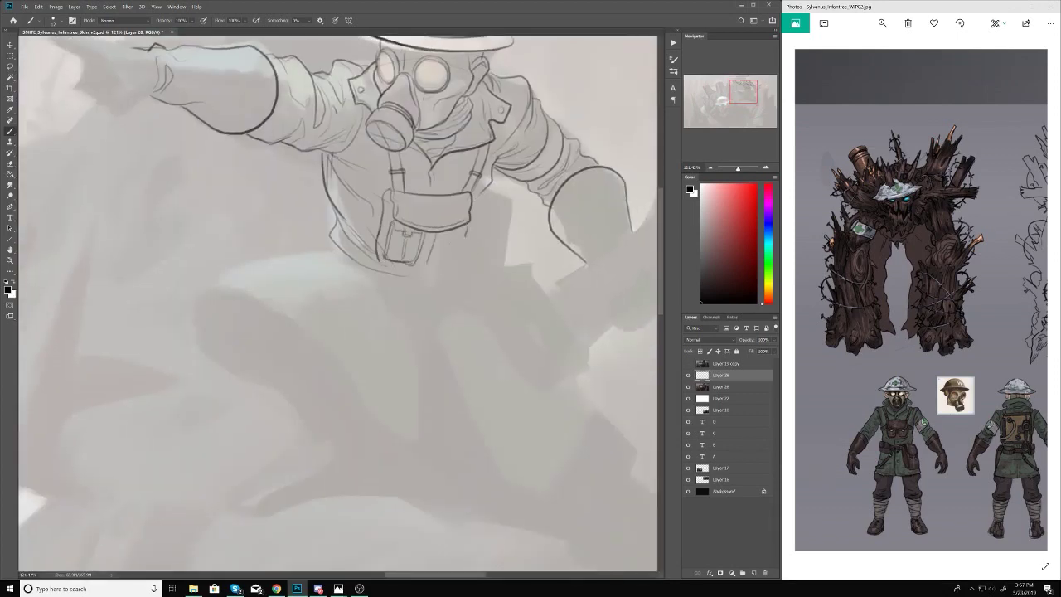
left_click_drag(381, 267, 438, 266)
scroll(481, 248, "up", 1)
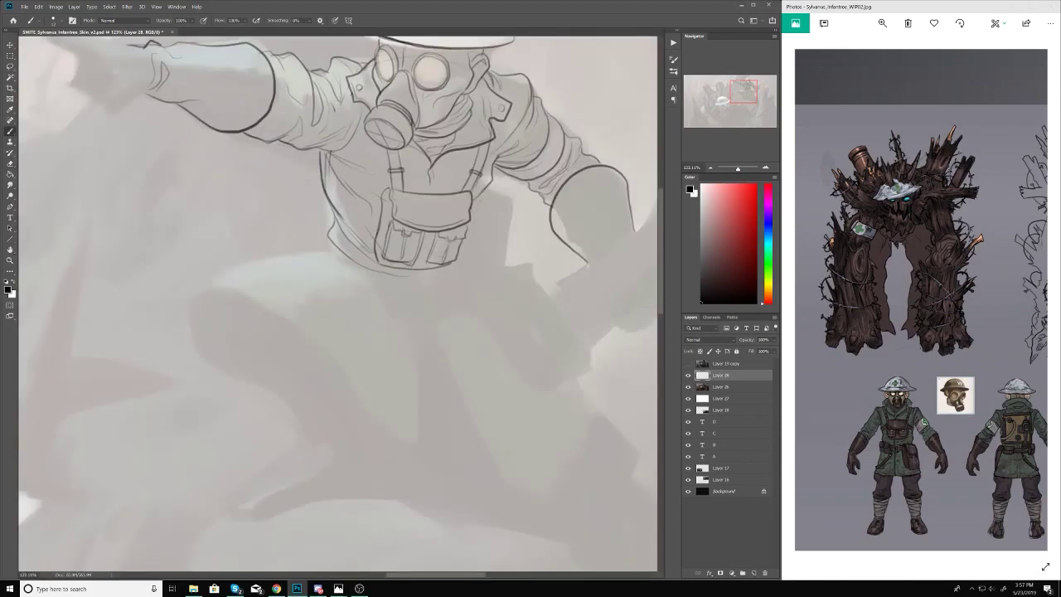
scroll(443, 284, "down", 5)
scroll(443, 284, "up", 4)
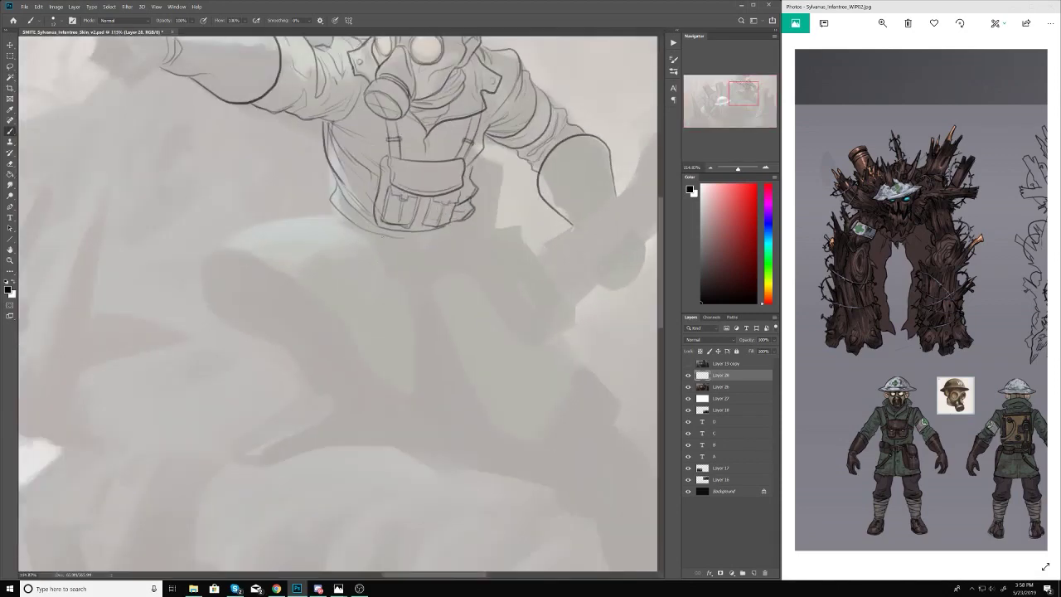
Step: Draw the outstretched arm's pointing hand, with the index finger extended and the other fingers curled beneath it
scroll(410, 182, "down", 3)
scroll(410, 182, "up", 5)
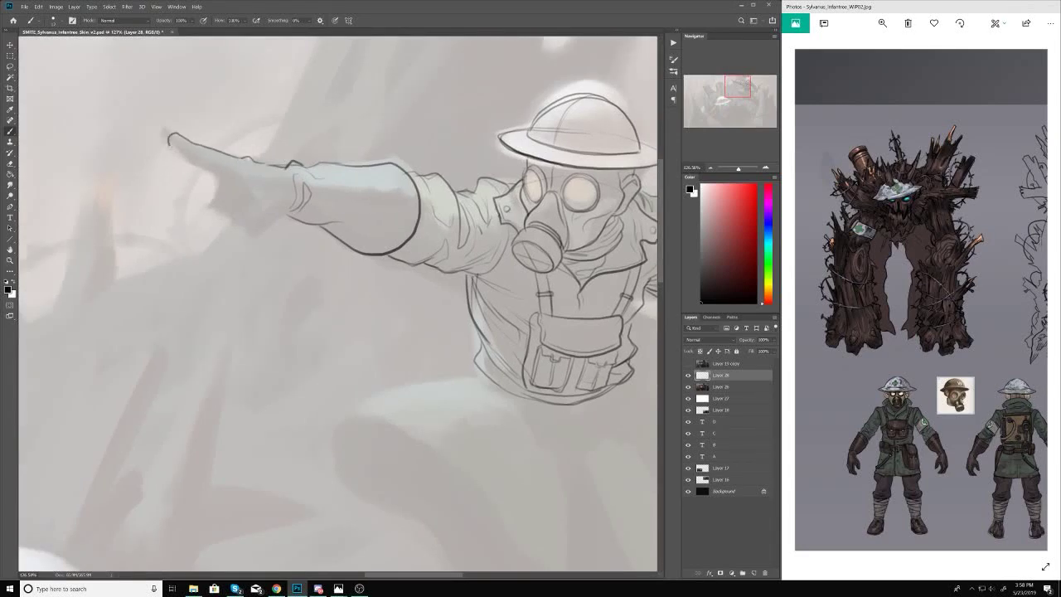
key("ctrl+z")
left_click_drag(171, 133, 214, 169)
left_click_drag(277, 234, 205, 174)
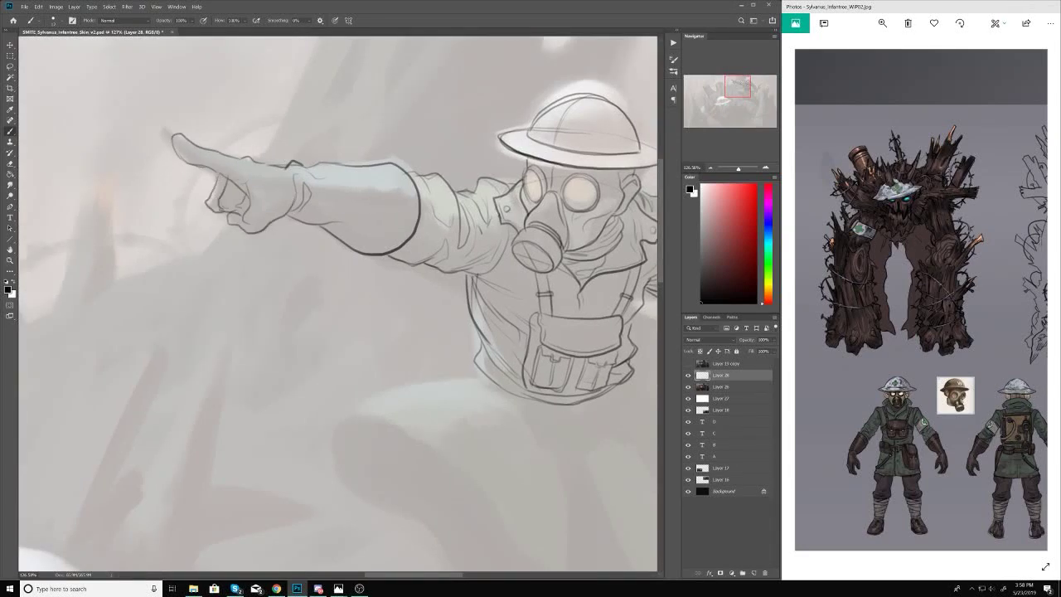
Step: Flip the canvas horizontally and refine the pointing hand's curled fingers, thumb and palm contour
key("ctrl+shift+h")
scroll(373, 190, "down", 3)
scroll(373, 191, "up", 5)
left_click_drag(413, 209, 388, 233)
left_click_drag(404, 232, 345, 245)
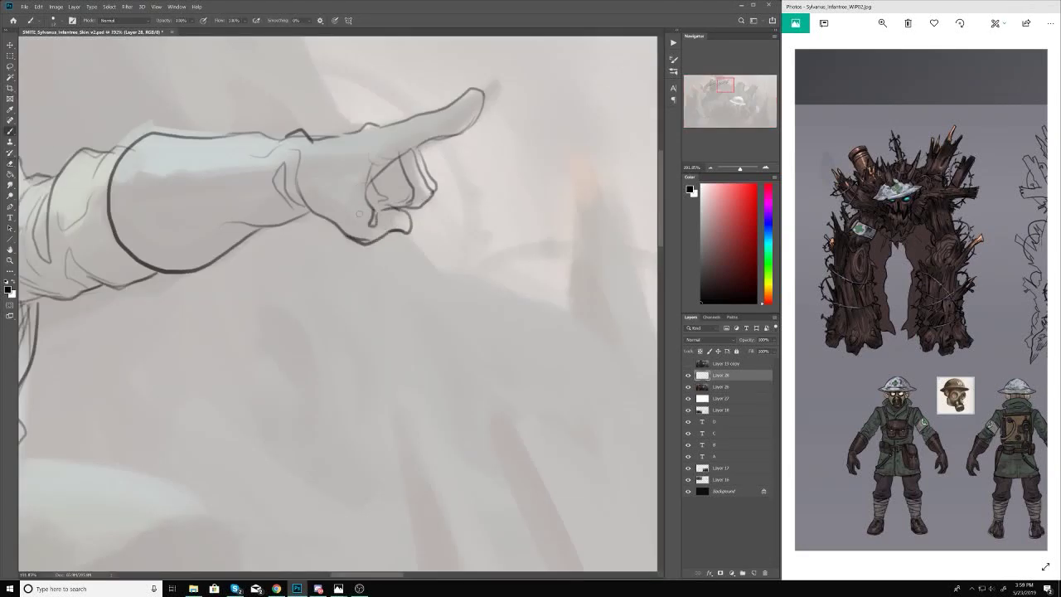
left_click_drag(371, 168, 355, 226)
scroll(374, 207, "down", 5)
mouse_move(406, 215)
left_mouse_down()
mouse_move(382, 222)
mouse_move(431, 164)
left_mouse_up()
left_click_drag(433, 165, 466, 128)
scroll(296, 279, "down", 6)
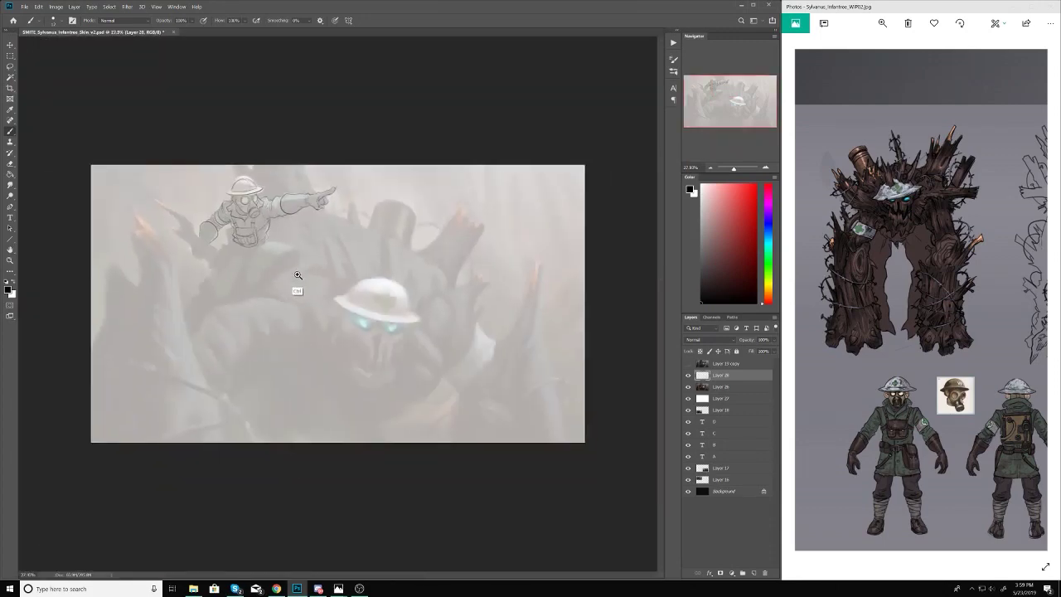
Step: Draw the small belt buckle below the chest bag and the lowered hand's fingers gripping the wooden branch
scroll(322, 240, "up", 4)
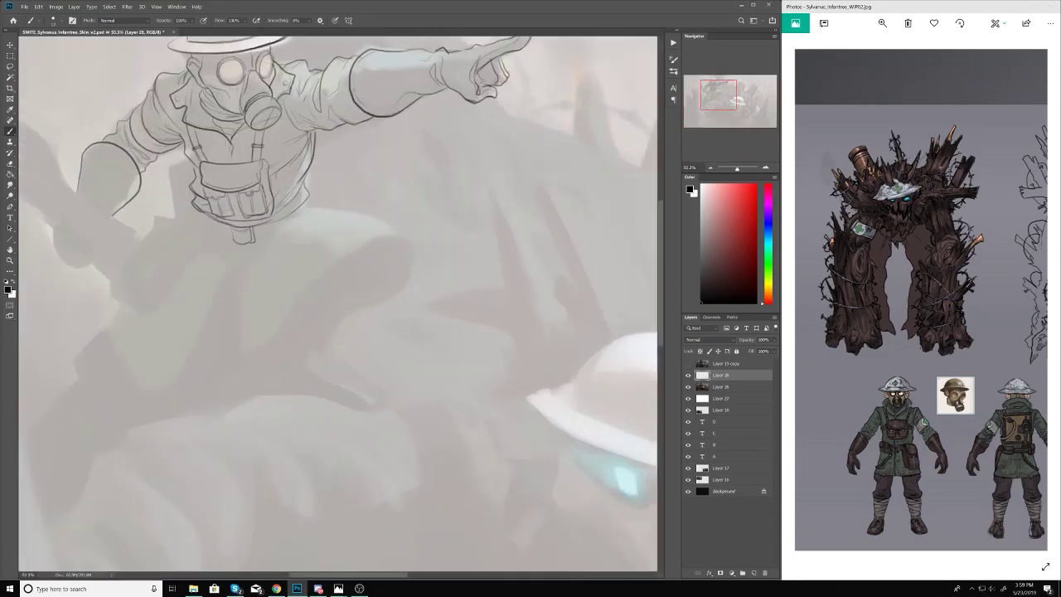
scroll(298, 232, "down", 4)
scroll(299, 232, "up", 3)
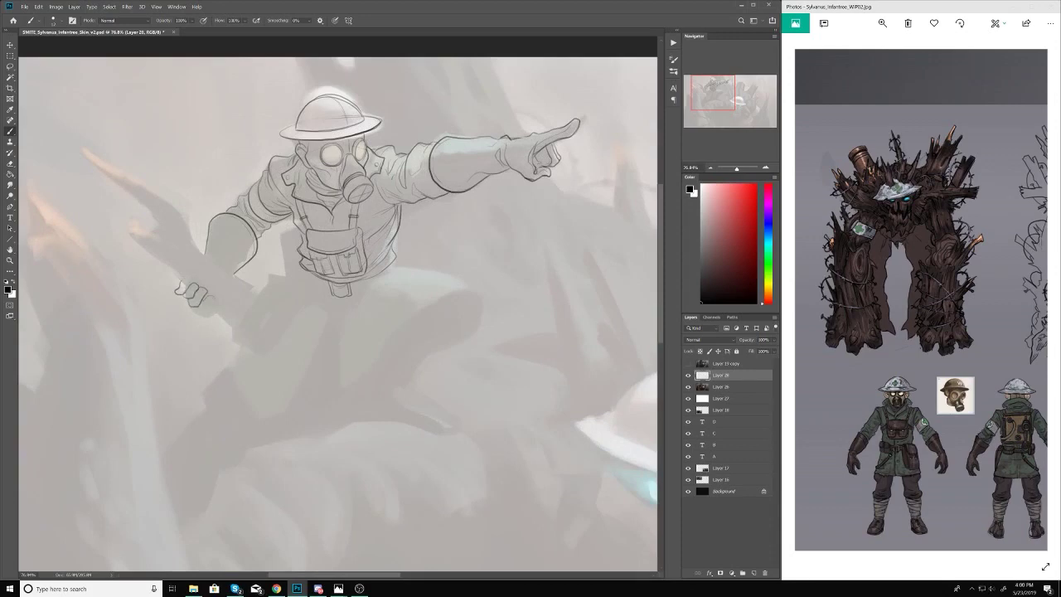
scroll(298, 232, "down", 4)
scroll(298, 232, "up", 5)
scroll(299, 232, "down", 2)
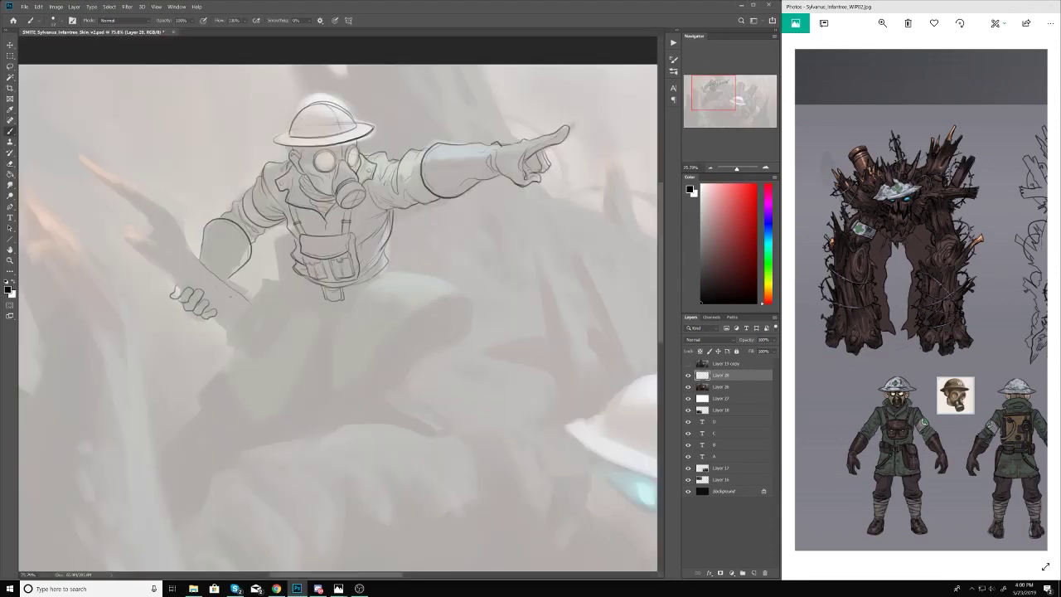
Step: Outline the jagged wooden branch in the lowered hand, with splintered tips and light bark lines
scroll(398, 267, "down", 3)
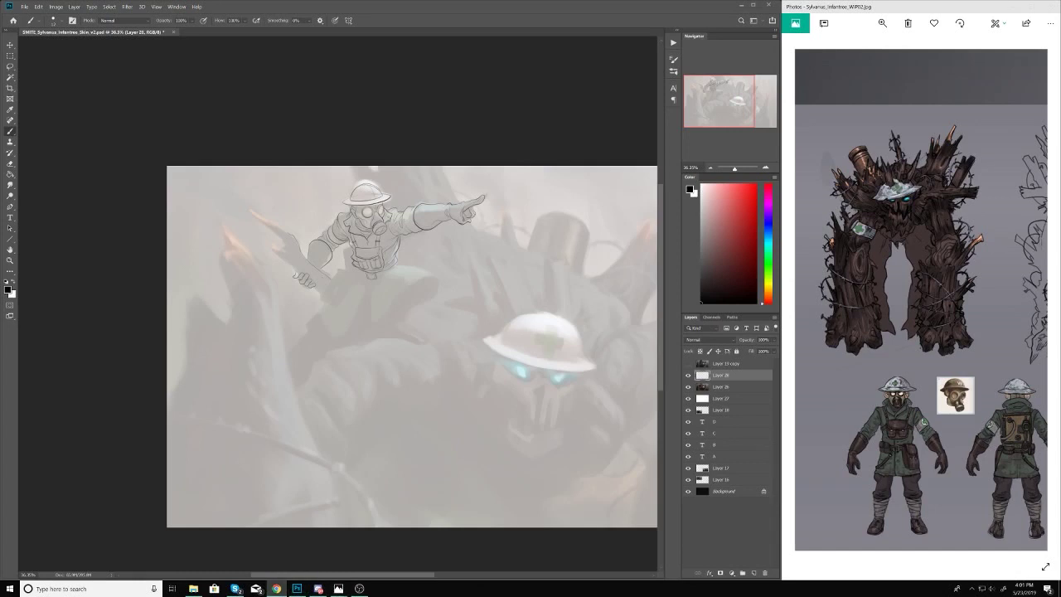
scroll(363, 235, "up", 4)
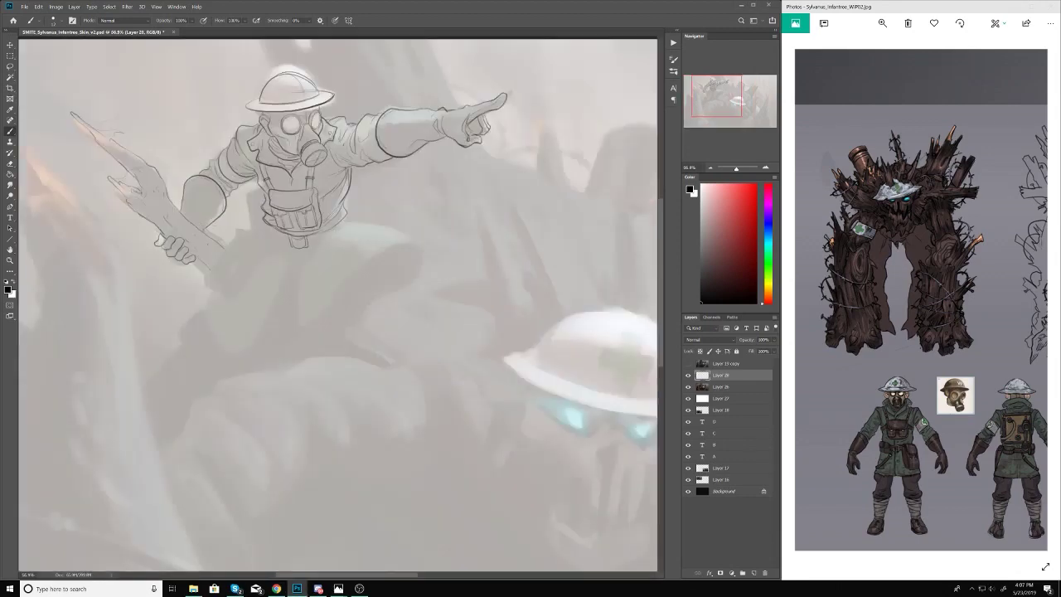
scroll(362, 234, "down", 2)
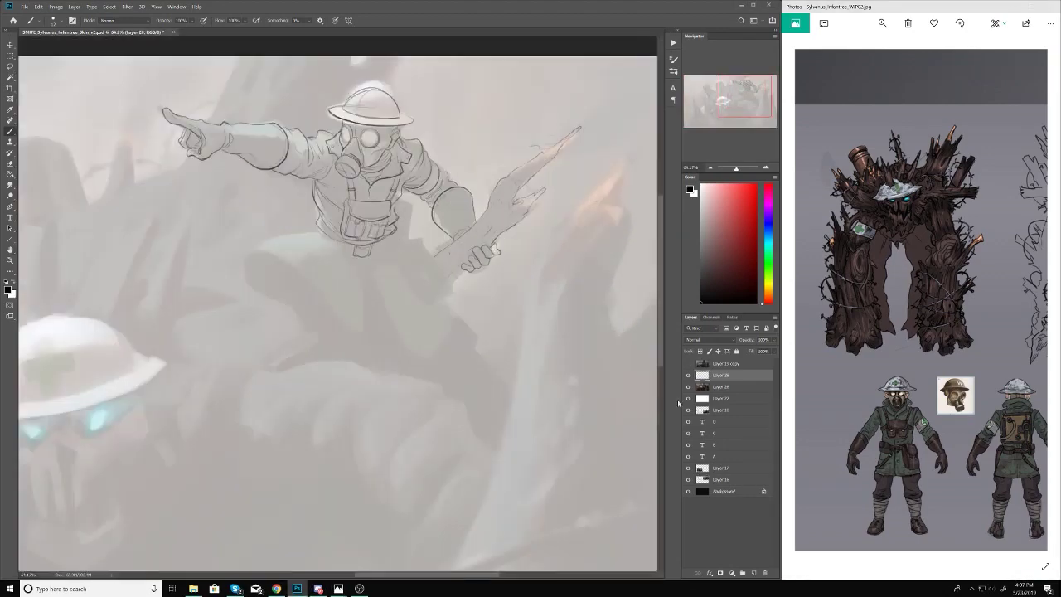
Step: Separate part of the soldier's colour sketch onto its own layer, shift it slightly, merge it back and reselect the line-art layer
left_click(739, 396)
key("l")
key("b")
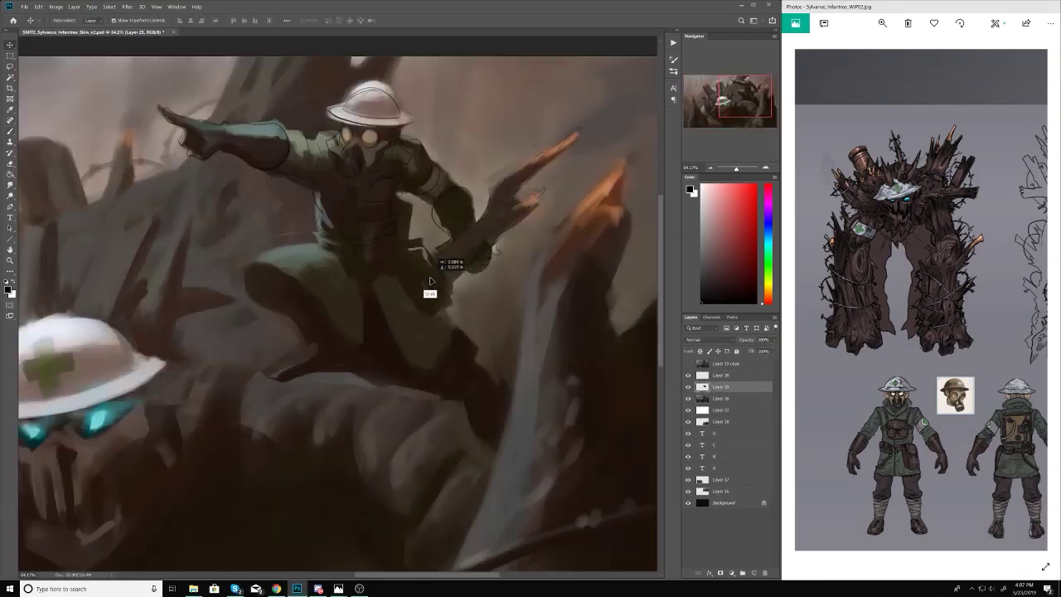
right_click(718, 386)
left_click(746, 83)
left_click(718, 375)
scroll(336, 243, "up", 2)
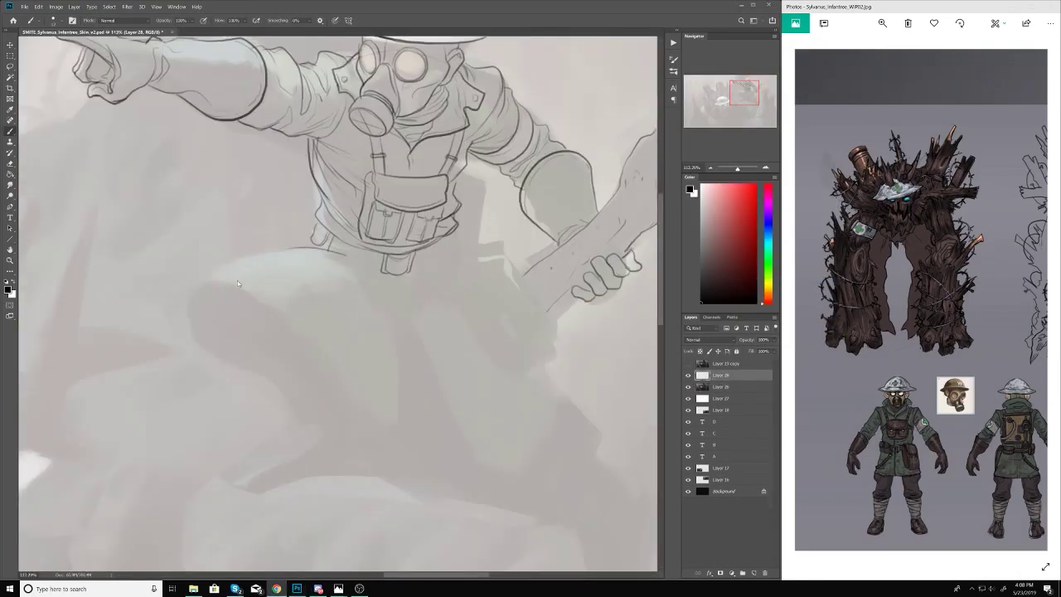
Step: Outline the coat's skirt below the belt, with its split front flaps and the edge draped over the raised thigh
mouse_move(286, 245)
left_mouse_down()
mouse_move(382, 269)
mouse_move(382, 329)
mouse_move(392, 329)
mouse_move(426, 447)
mouse_move(487, 436)
left_mouse_up()
scroll(481, 394, "down", 5)
scroll(481, 394, "up", 4)
mouse_move(423, 386)
left_mouse_down()
mouse_move(421, 418)
mouse_move(344, 331)
left_mouse_up()
left_click_drag(267, 272, 336, 262)
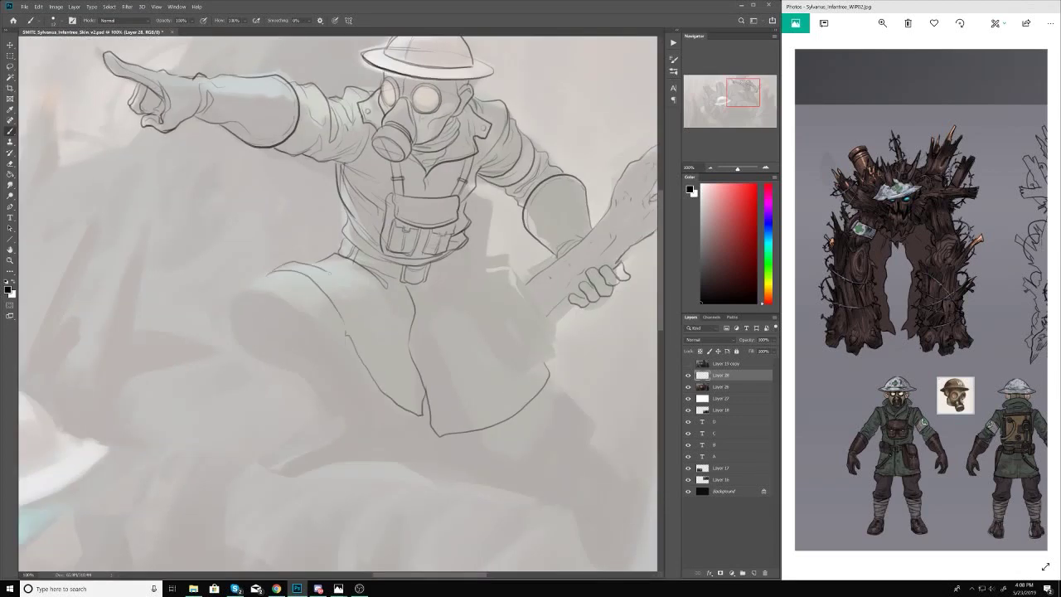
Step: Add fold lines to the coat's front flaps and outline the raised bent knee
scroll(461, 305, "up", 1)
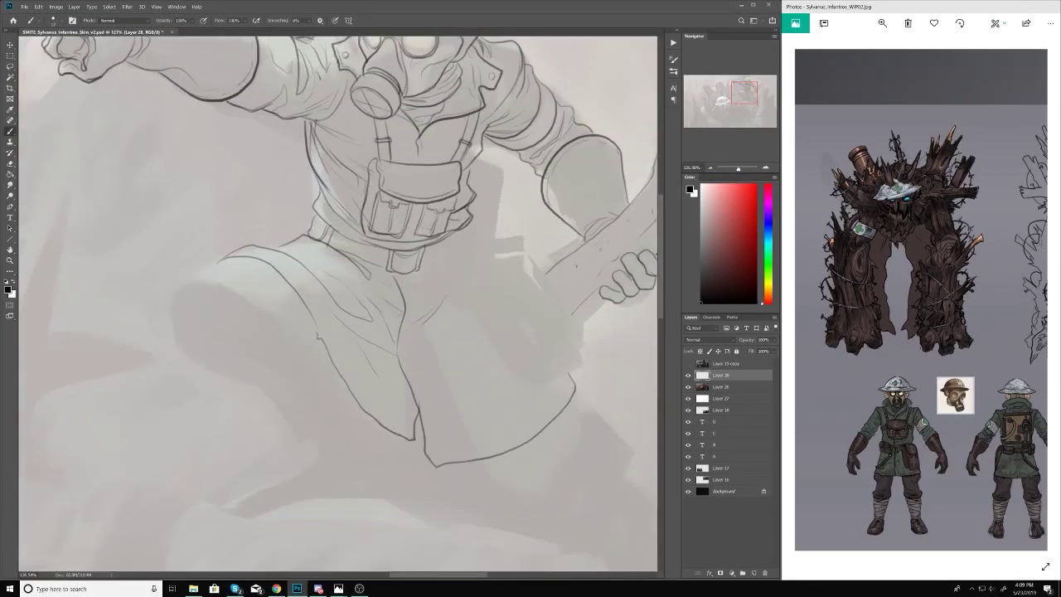
scroll(458, 279, "down", 4)
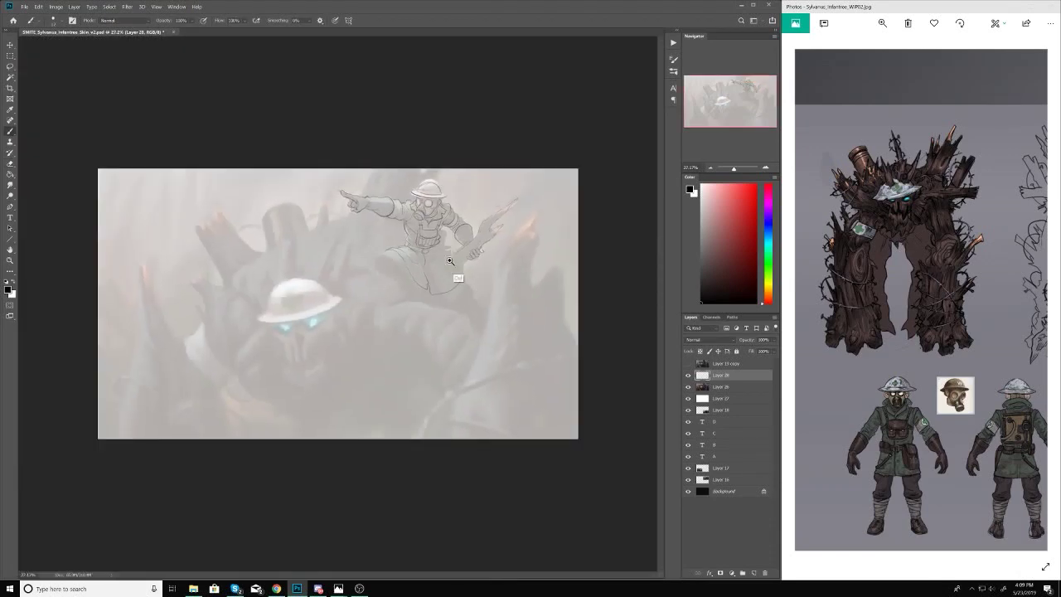
scroll(457, 279, "up", 3)
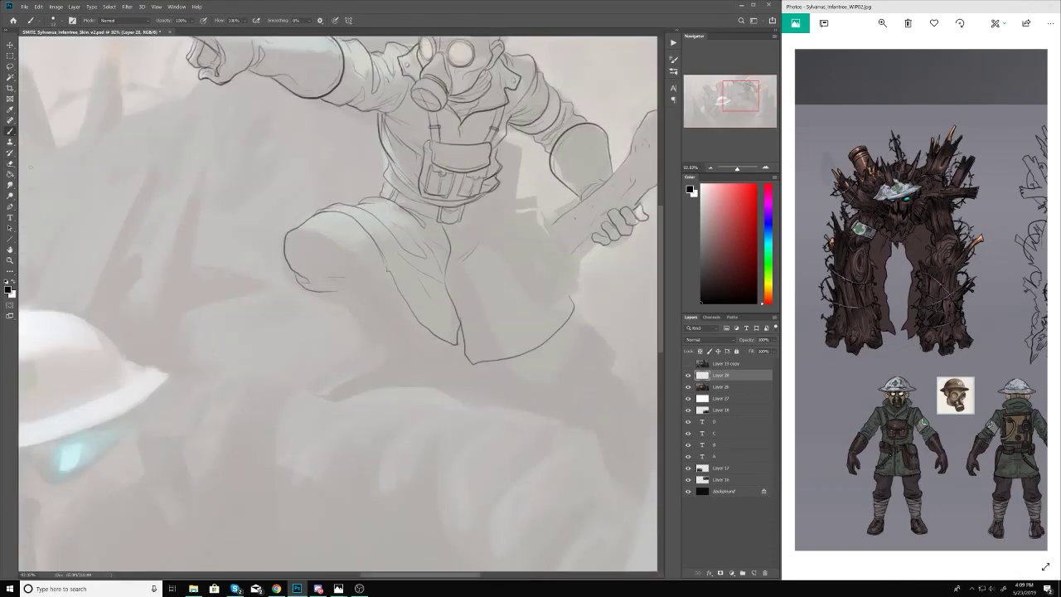
Step: Draw the gathered trouser folds around the raised knee and outline the shin down to the ankle
scroll(367, 325, "down", 4)
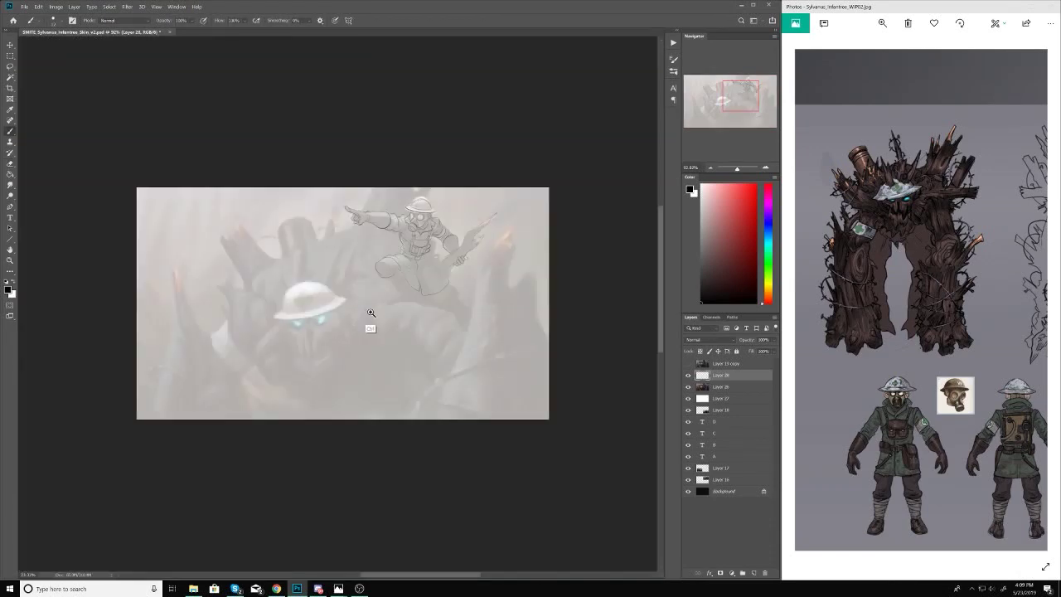
scroll(367, 324, "up", 3)
scroll(362, 296, "down", 4)
scroll(362, 296, "up", 3)
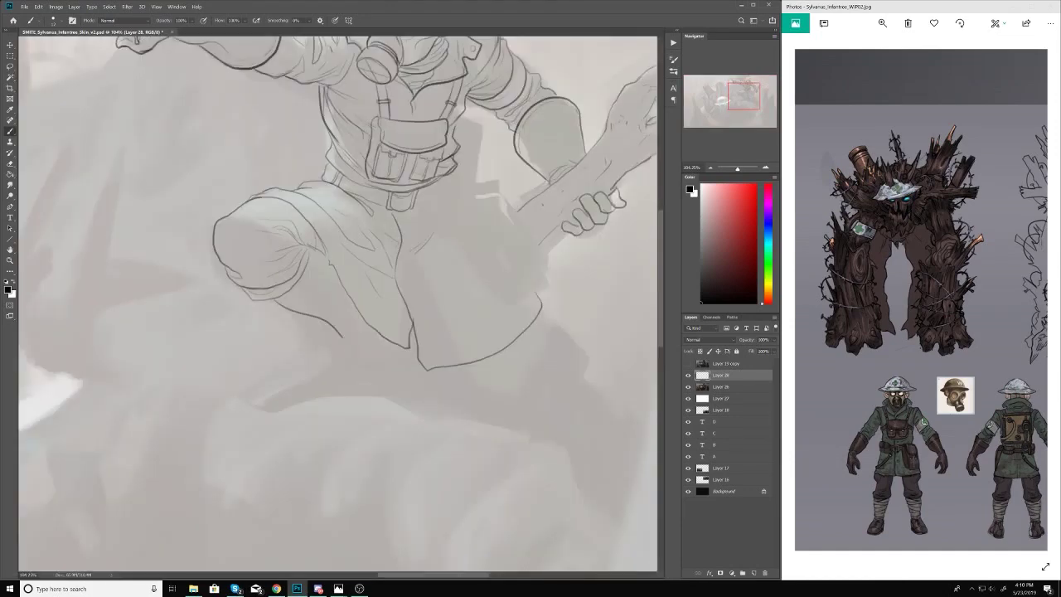
scroll(362, 296, "down", 3)
scroll(228, 267, "up", 4)
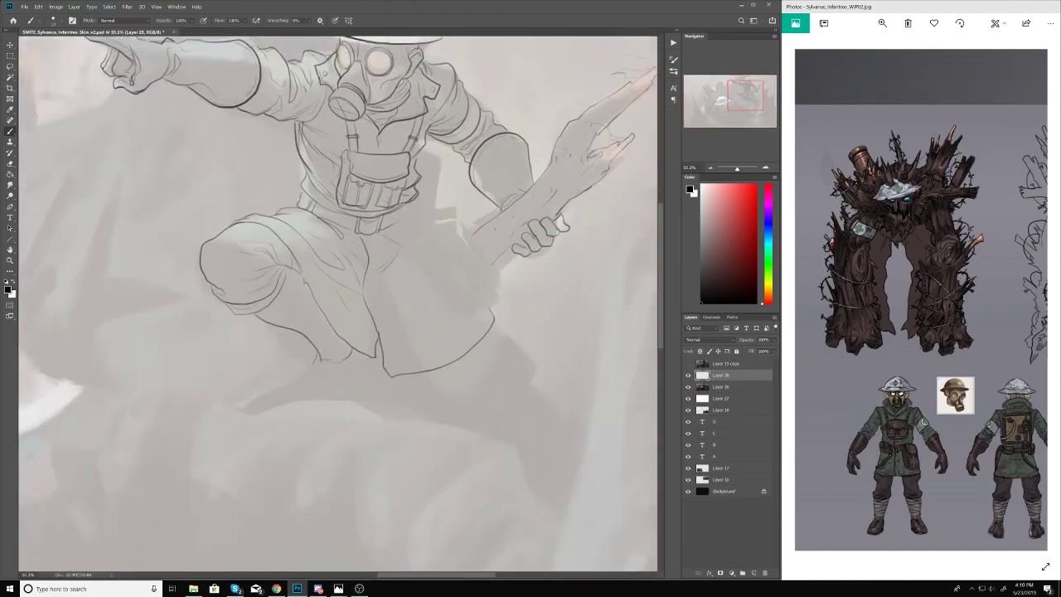
Step: Draw the long pouch hanging from the belt at the hip and add folds to the coat beside it
left_click_drag(407, 247, 462, 284)
scroll(458, 215, "up", 1)
left_click_drag(419, 189, 464, 284)
mouse_move(404, 236)
left_mouse_down()
mouse_move(440, 294)
mouse_move(456, 261)
mouse_move(454, 305)
left_mouse_up()
Step: Outline the rear leg's thigh and knee below the coat hem, with bunched trouser folds at the knee
scroll(360, 372, "down", 5)
scroll(359, 372, "up", 5)
left_click_drag(361, 300, 454, 320)
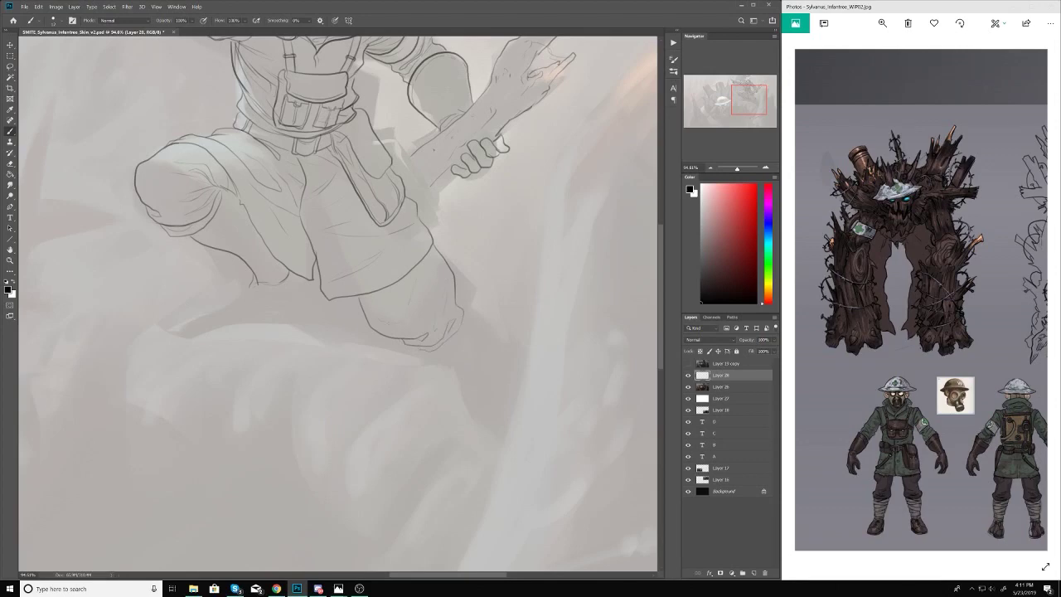
Step: Outline the rear leg's tapering lower leg and add wrap lines to the front shin
scroll(409, 324, "down", 5)
scroll(409, 324, "up", 5)
left_click_drag(423, 267, 477, 322)
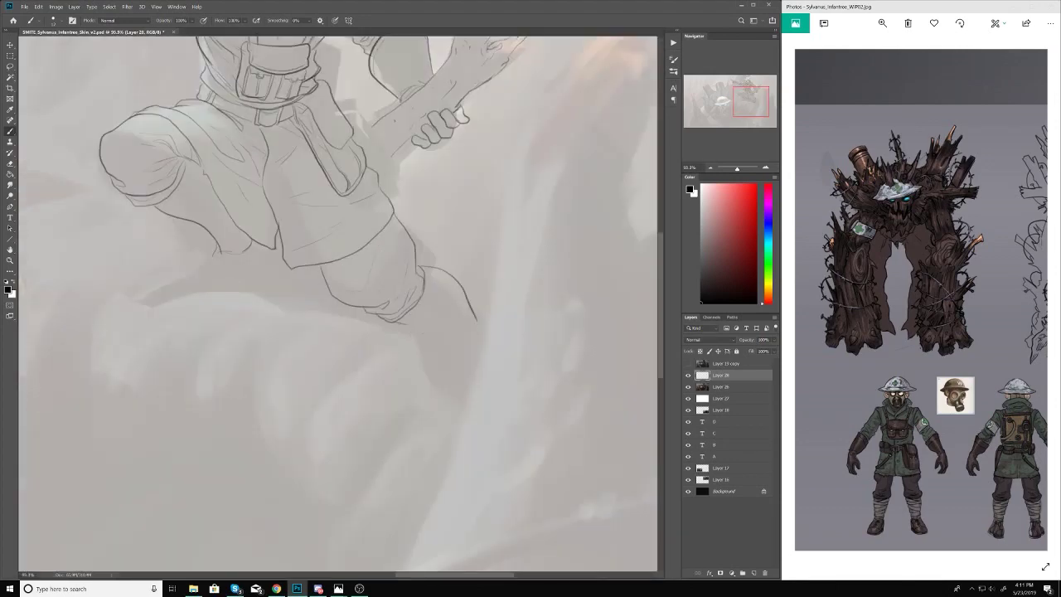
scroll(465, 367, "down", 5)
scroll(485, 323, "up", 5)
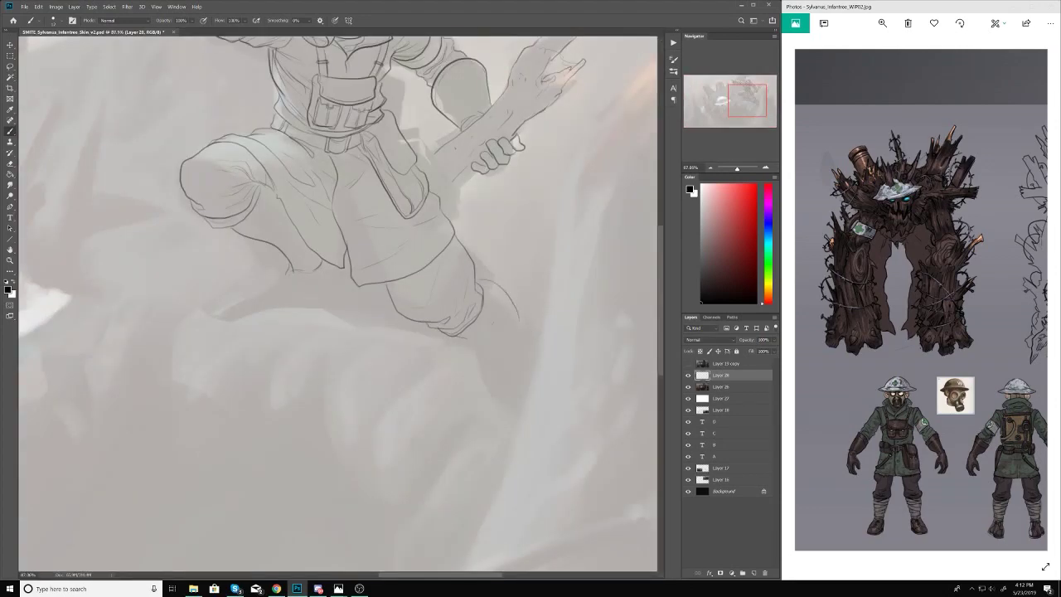
left_click_drag(520, 319, 531, 365)
scroll(324, 287, "up", 2)
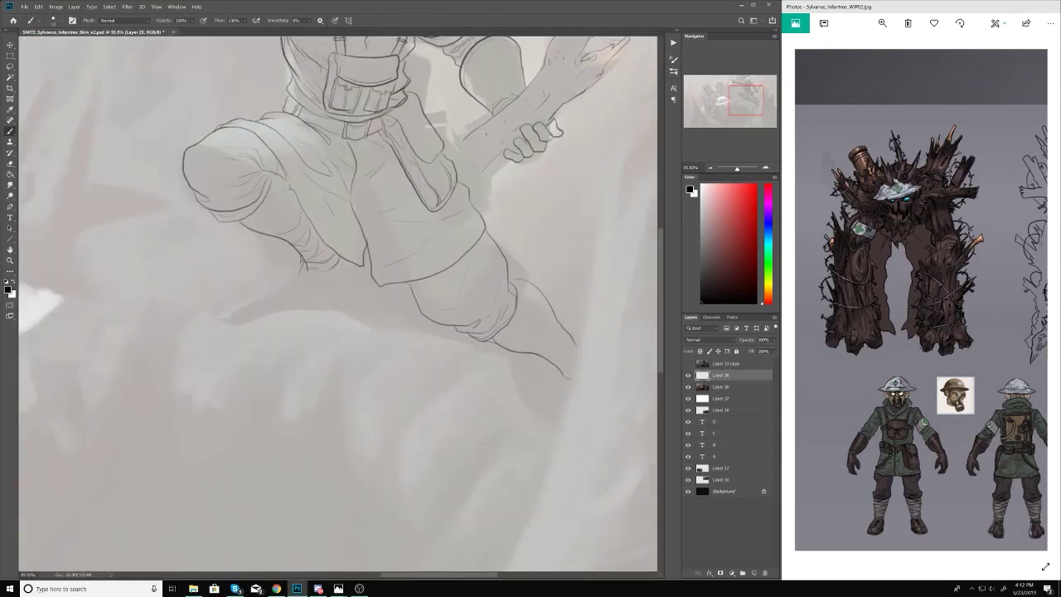
Step: Complete the front shin's wrappings and draw the pointed boot planted beneath the raised knee
scroll(367, 288, "down", 5)
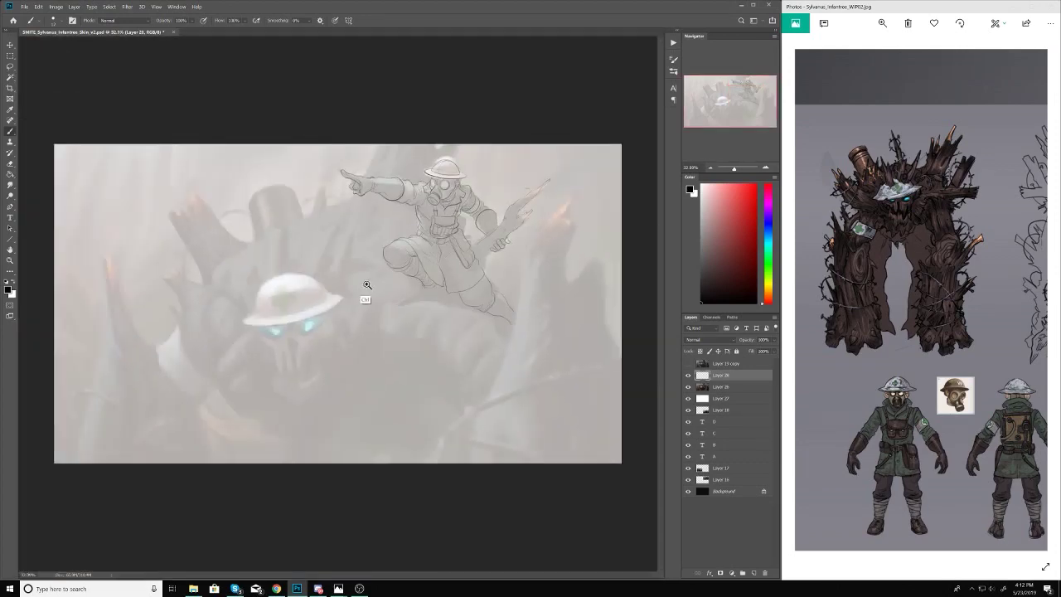
scroll(367, 289, "up", 5)
left_click_drag(465, 252, 461, 288)
left_click_drag(461, 288, 391, 303)
mouse_move(463, 289)
left_mouse_down()
mouse_move(340, 302)
mouse_move(373, 282)
left_mouse_up()
scroll(415, 298, "down", 5)
scroll(469, 339, "up", 6)
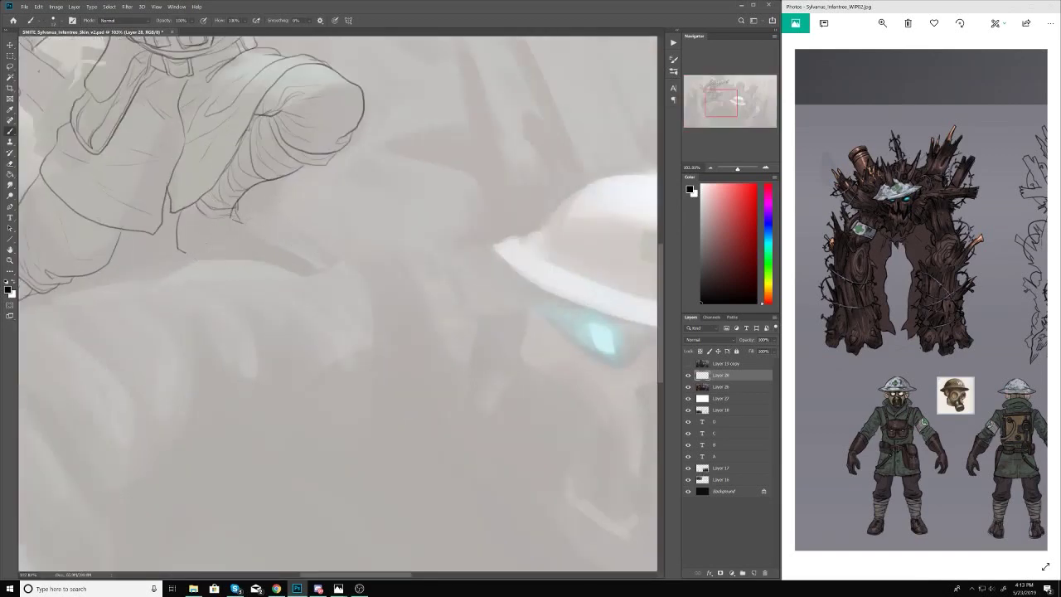
scroll(272, 265, "down", 5)
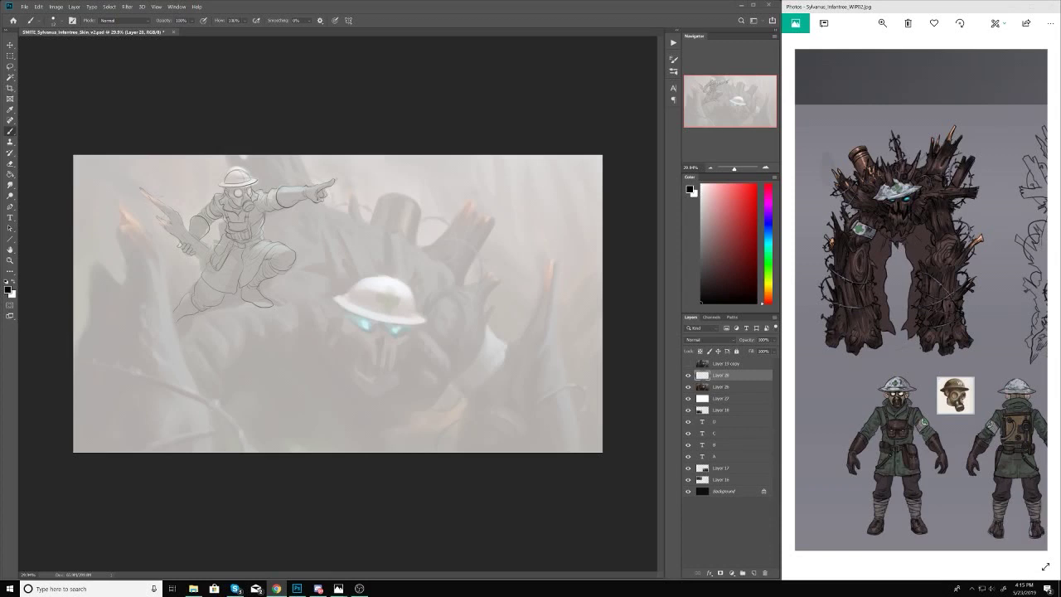
Step: Erase the rear leg and the coat hem above it
scroll(192, 260, "up", 5)
mouse_move(192, 260)
left_mouse_down()
mouse_move(166, 215)
mouse_move(181, 207)
left_mouse_up()
key("e")
left_click_drag(255, 243, 257, 270)
key("b")
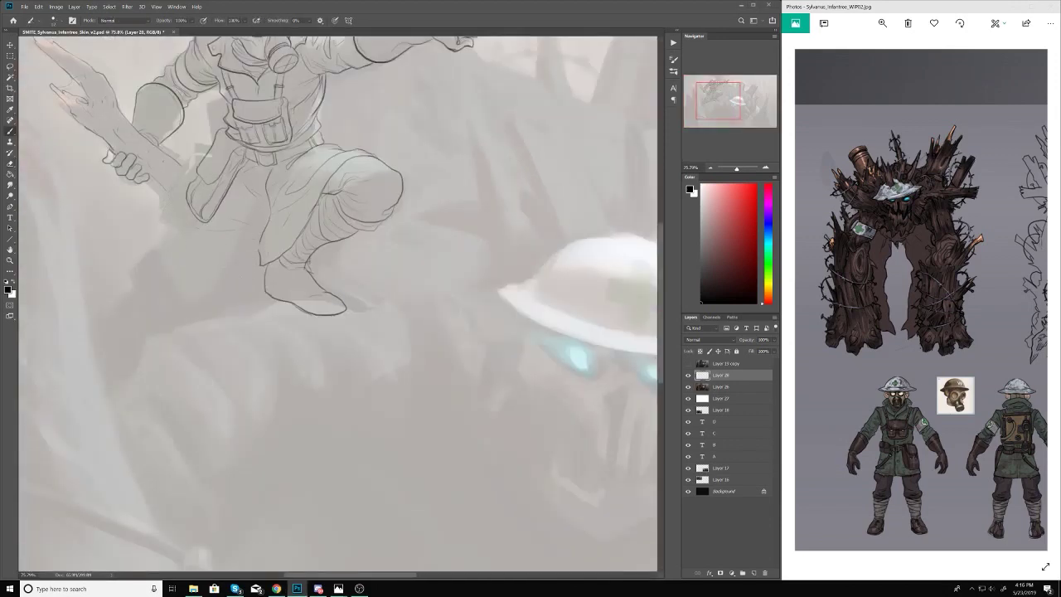
Step: Redraw the coat's hem below the hip pouch and sketch the rear knee with trouser folds beneath it
left_click_drag(188, 198, 219, 259)
scroll(226, 249, "up", 1)
left_click_drag(169, 238, 139, 279)
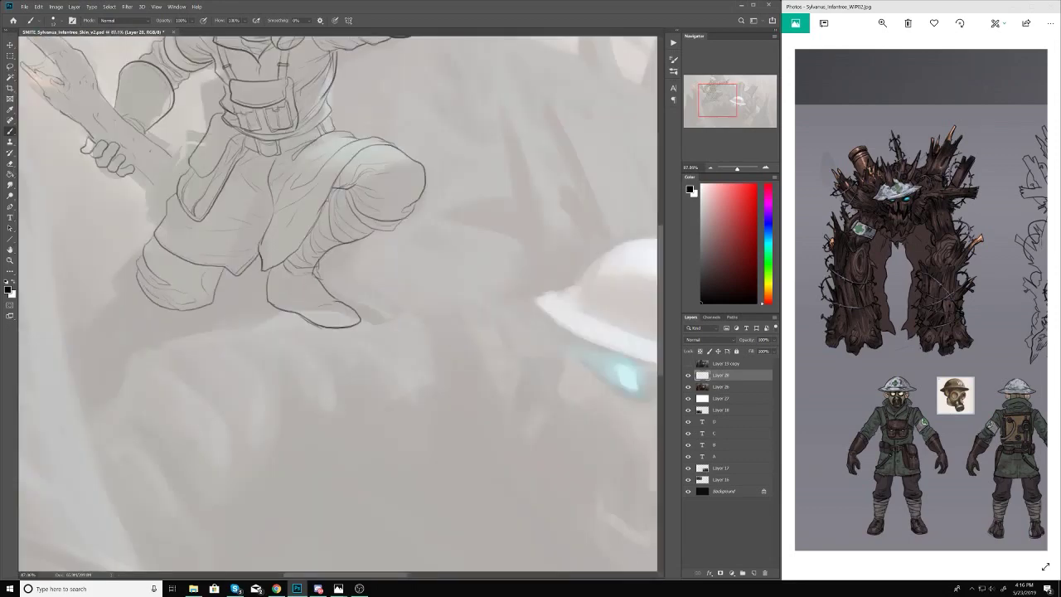
Step: Sketch the rear lower leg extending back and down from the redrawn knee
scroll(40, 381, "up", 1)
key("h")
left_click_drag(124, 348, 119, 277)
left_click_drag(140, 308, 87, 372)
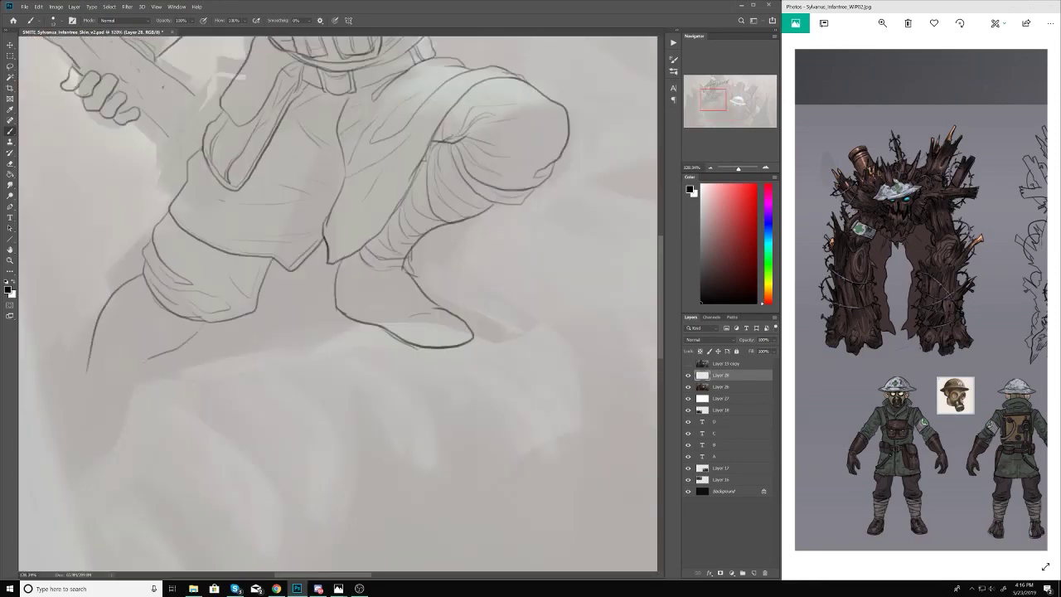
left_click_drag(204, 329, 97, 415)
left_click_drag(86, 364, 76, 429)
Step: Erase the rear knee and lower leg below the coat hem
left_click_drag(223, 296, 137, 366)
left_click_drag(176, 253, 148, 287)
left_click_drag(219, 215, 180, 257)
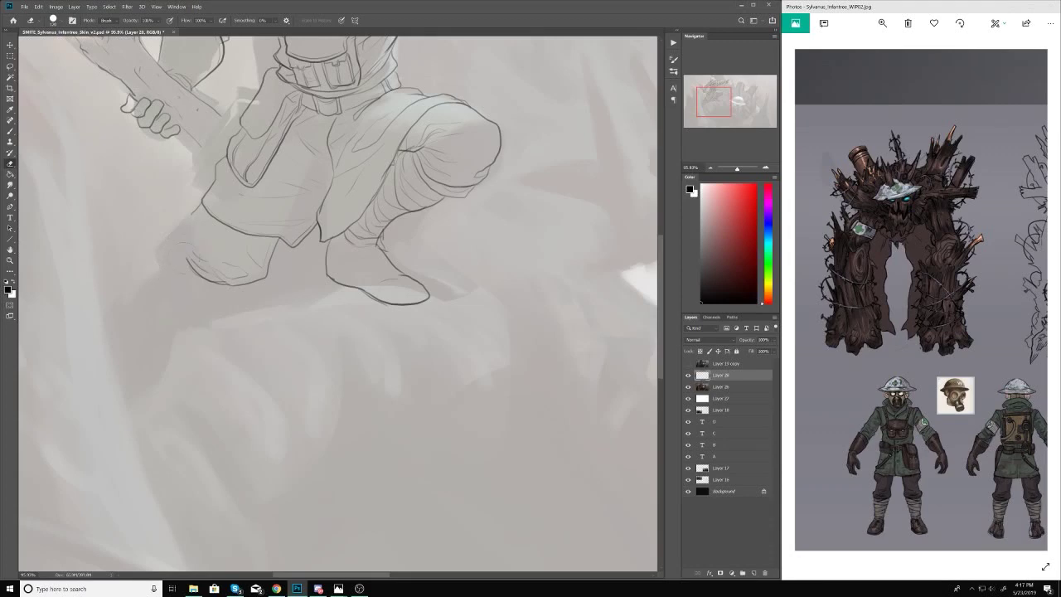
left_click_drag(276, 241, 187, 285)
key("h")
left_click(216, 282)
scroll(332, 249, "up", 3)
key("ctrl+0")
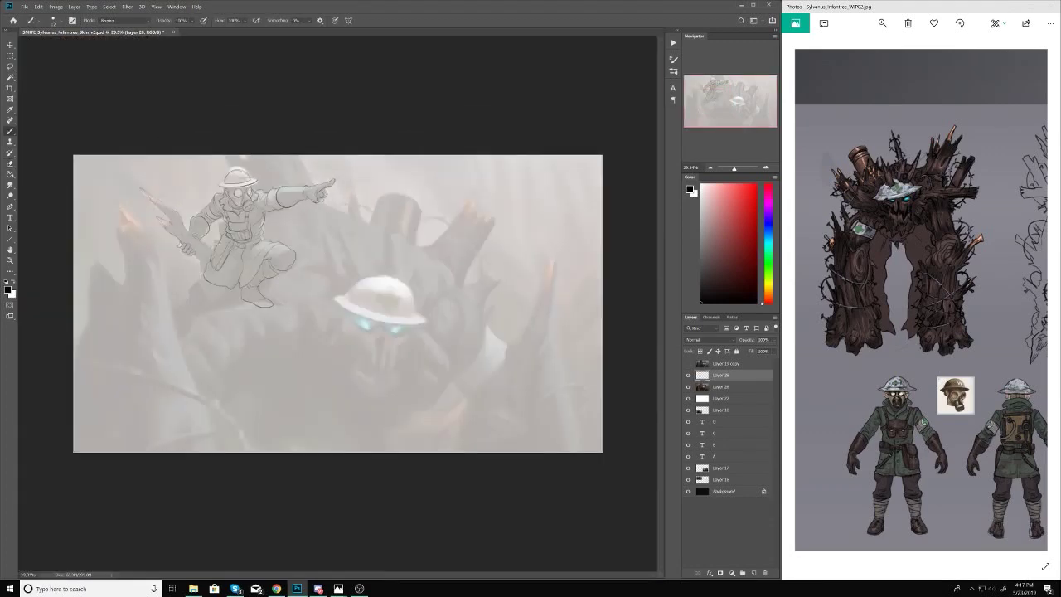
Step: Draw a rounder rear knee tucked below the coat hem, with trouser folds and a wrapped lower edge
scroll(239, 296, "up", 5)
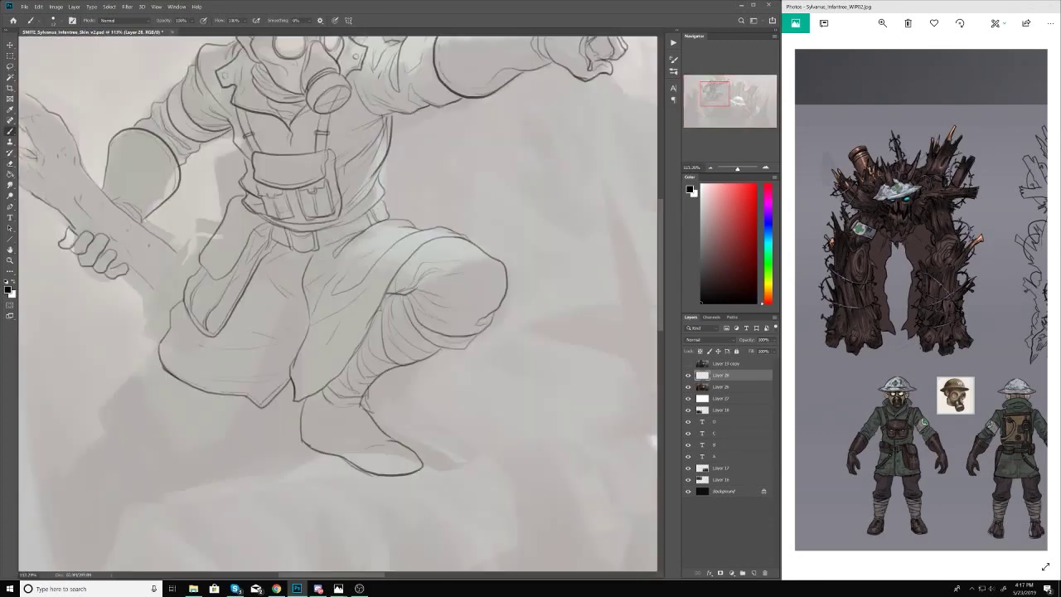
scroll(360, 235, "down", 3)
scroll(359, 235, "down", 3)
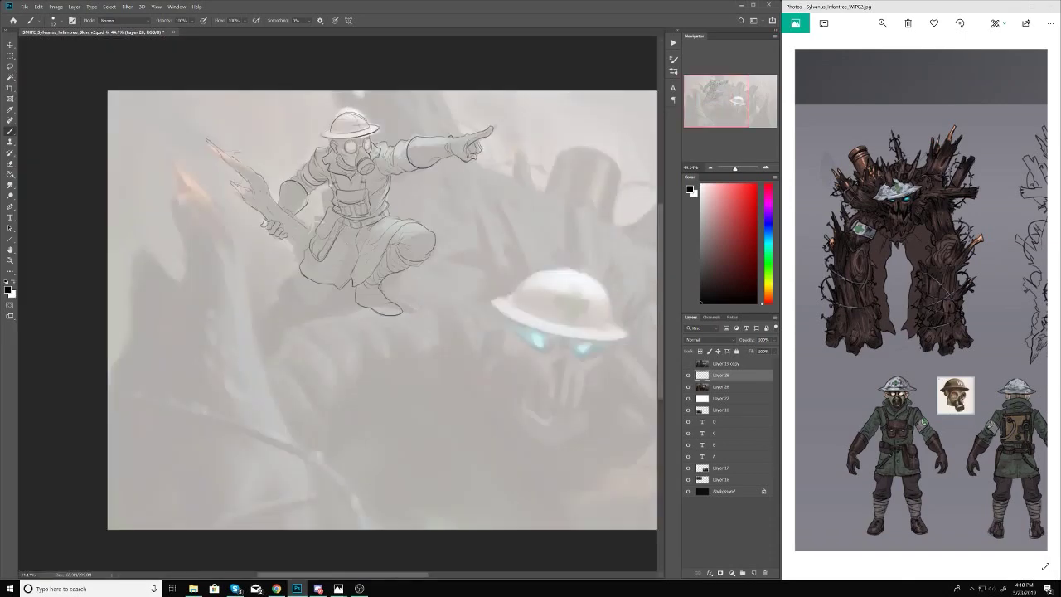
scroll(424, 332, "up", 2)
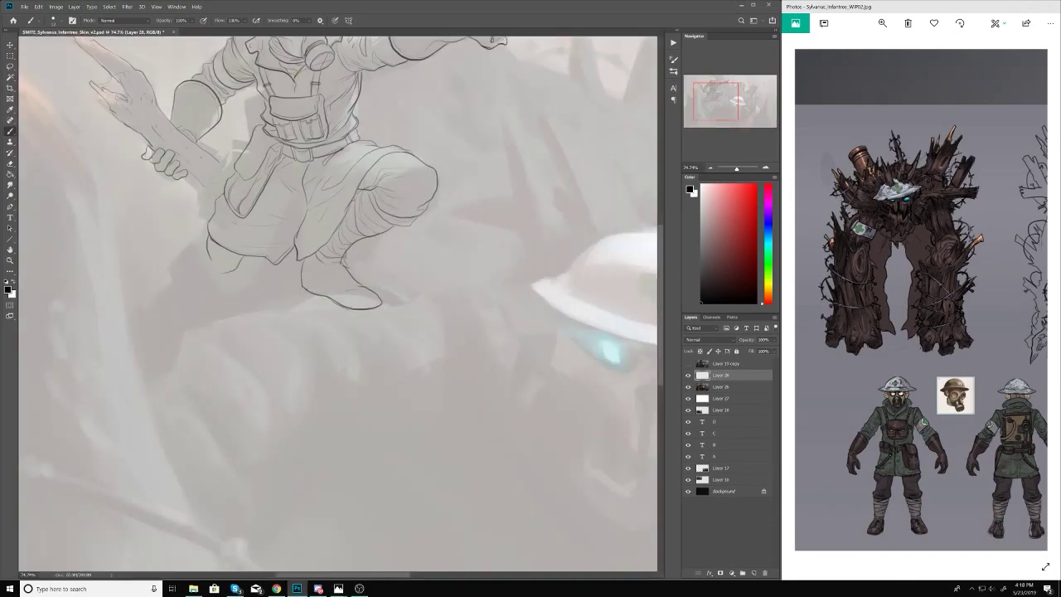
left_click_drag(209, 259, 240, 282)
mouse_move(188, 246)
left_mouse_down()
mouse_move(214, 288)
mouse_move(262, 279)
left_mouse_up()
scroll(240, 265, "up", 1)
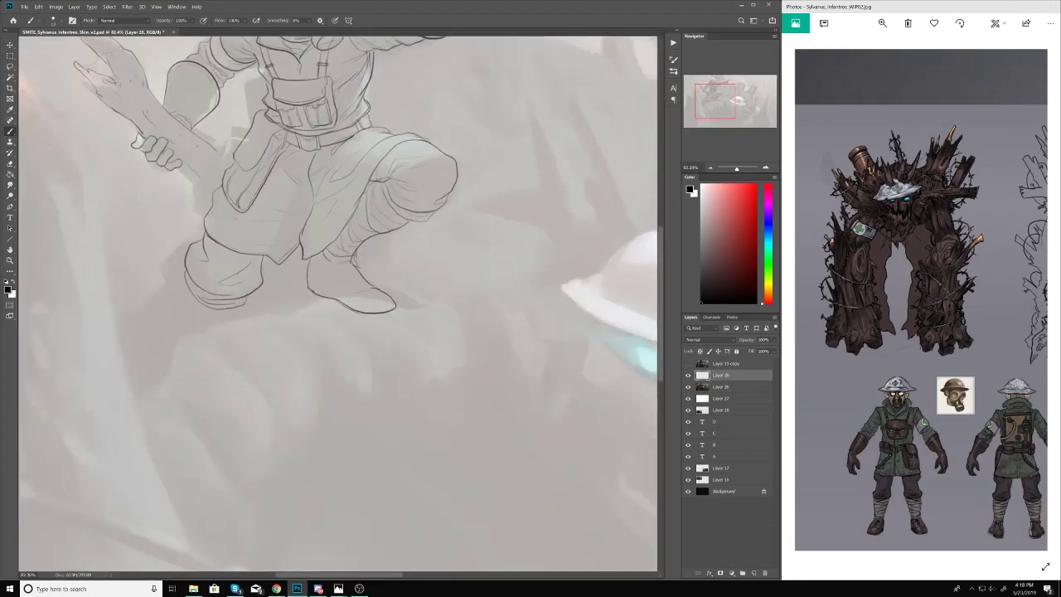
Step: Draw the rear lower leg curving down behind the knee, with wrapping folds below it, and mirror the canvas view
scroll(202, 304, "down", 3)
scroll(201, 303, "up", 3)
scroll(227, 320, "down", 2)
left_click_drag(199, 285, 184, 334)
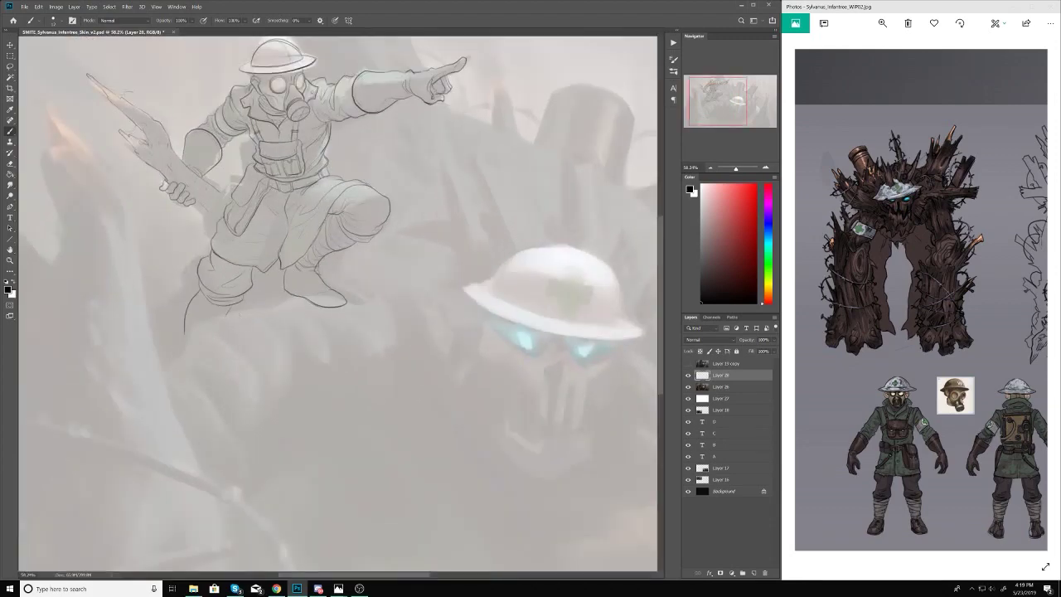
scroll(437, 293, "down", 3)
key("ctrl+shift+h")
scroll(438, 293, "up", 3)
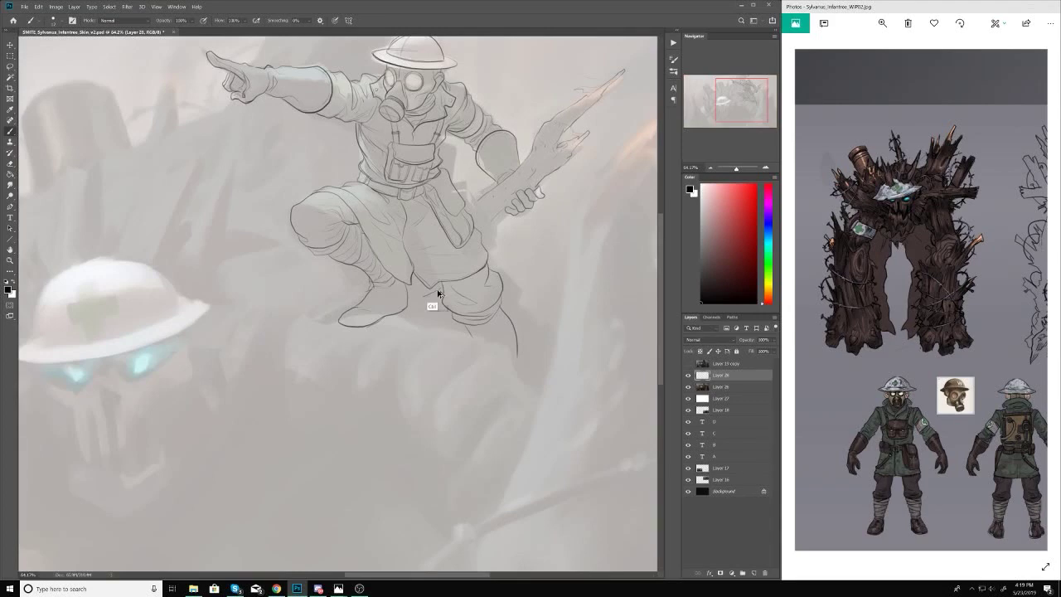
scroll(438, 293, "up", 2)
scroll(410, 305, "down", 2)
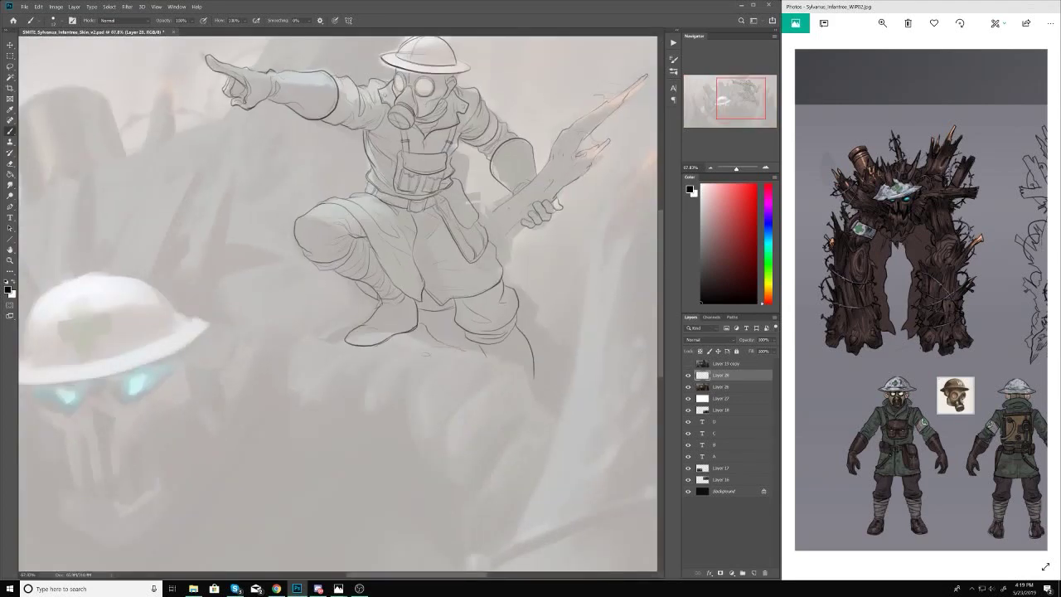
scroll(446, 335, "down", 1)
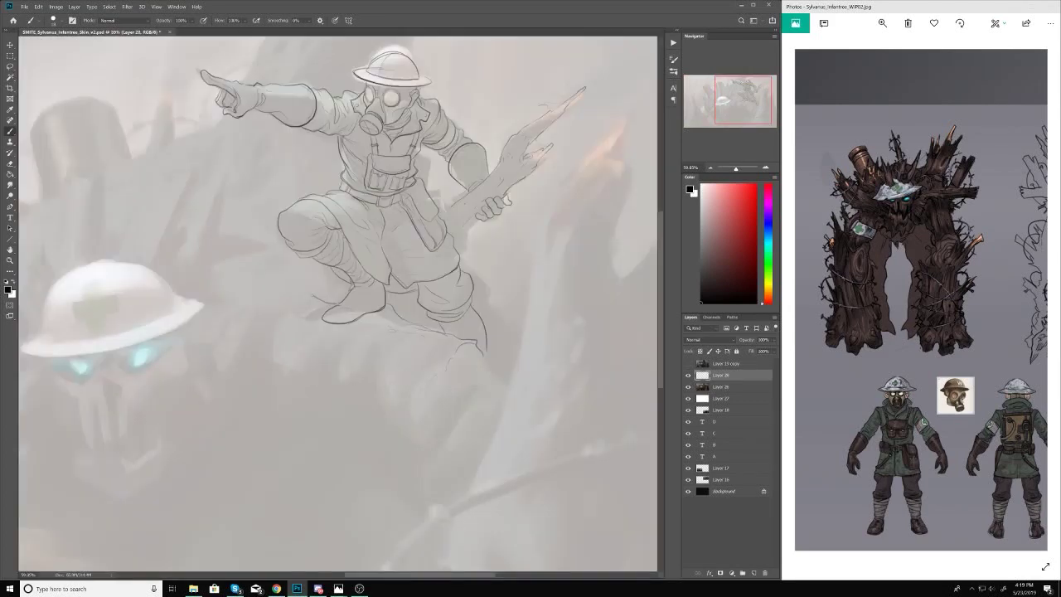
Step: Outline the jagged wooden ledge under the soldier's feet, with splintered upper edges and a rough curved underside
left_click_drag(313, 300, 359, 285)
scroll(373, 261, "down", 1)
mouse_move(283, 322)
left_mouse_down()
mouse_move(276, 353)
mouse_move(412, 431)
left_mouse_up()
left_click_drag(431, 371, 397, 371)
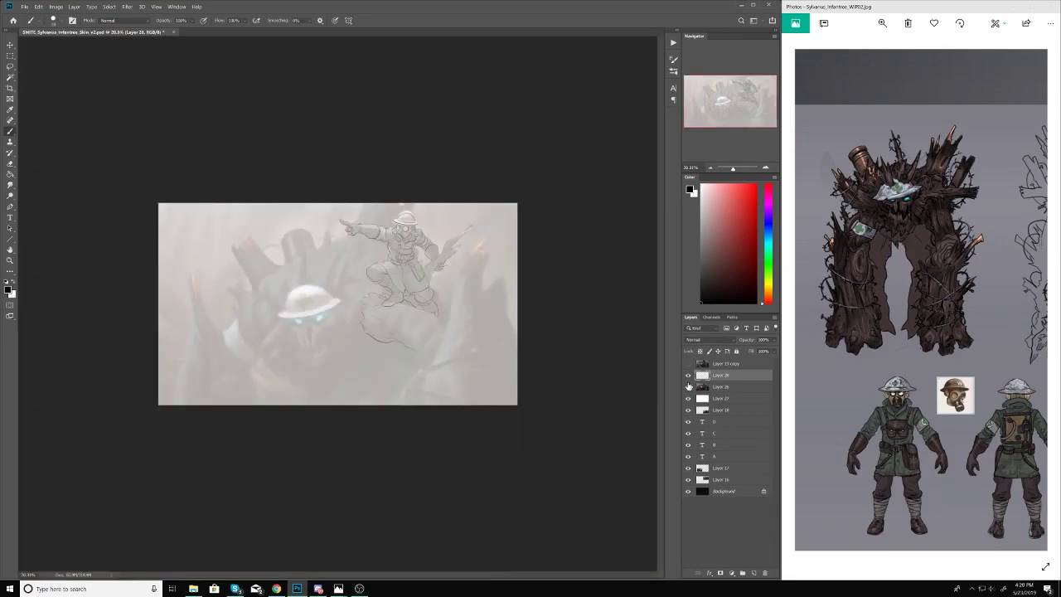
Step: Duplicate the Layer 26 colour sketch above the line art and toggle the copy's visibility to compare both
left_click(687, 374)
key("ctrl+j")
left_click(687, 375)
left_click(688, 376)
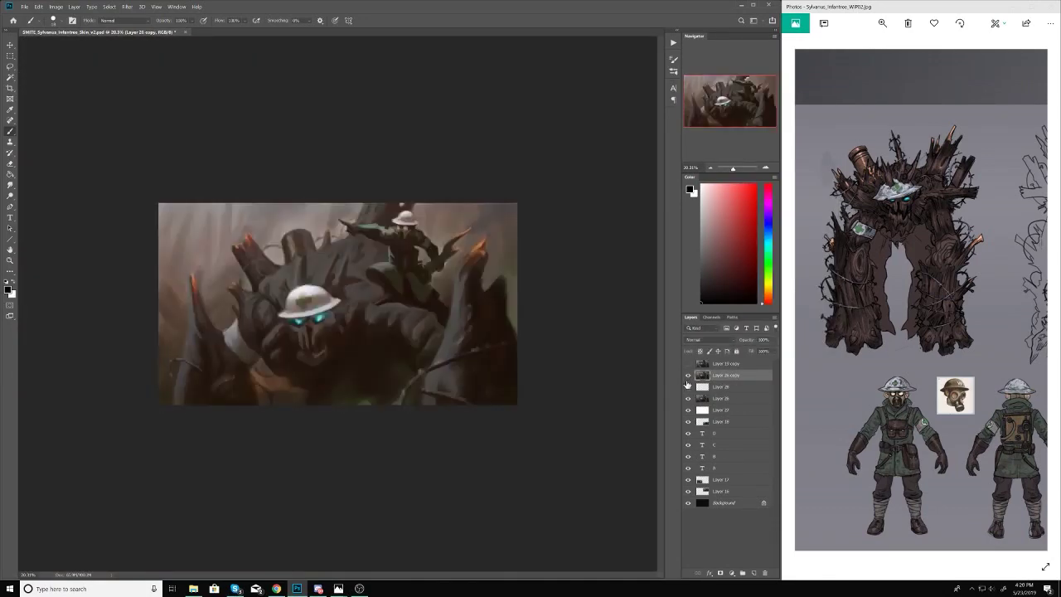
left_click(687, 376)
left_click(688, 376)
left_click(688, 376)
left_click(687, 377)
left_click(687, 376)
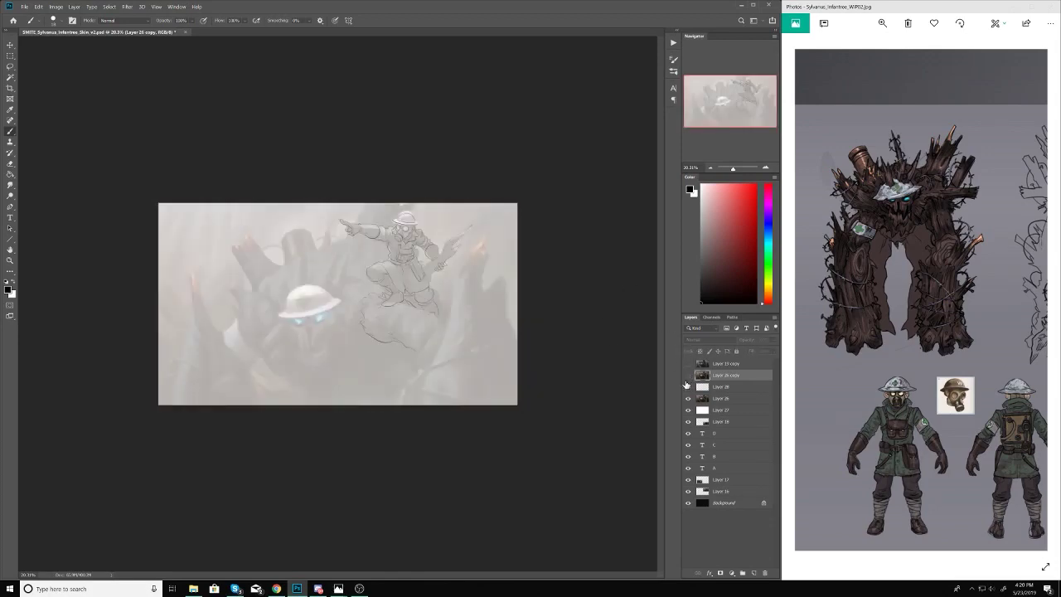
Step: Hide the colour sketch copy, return to the line art layer and add bark grain to the ledge
scroll(448, 273, "up", 5)
left_click(721, 386)
left_click(687, 375)
scroll(365, 275, "down", 5)
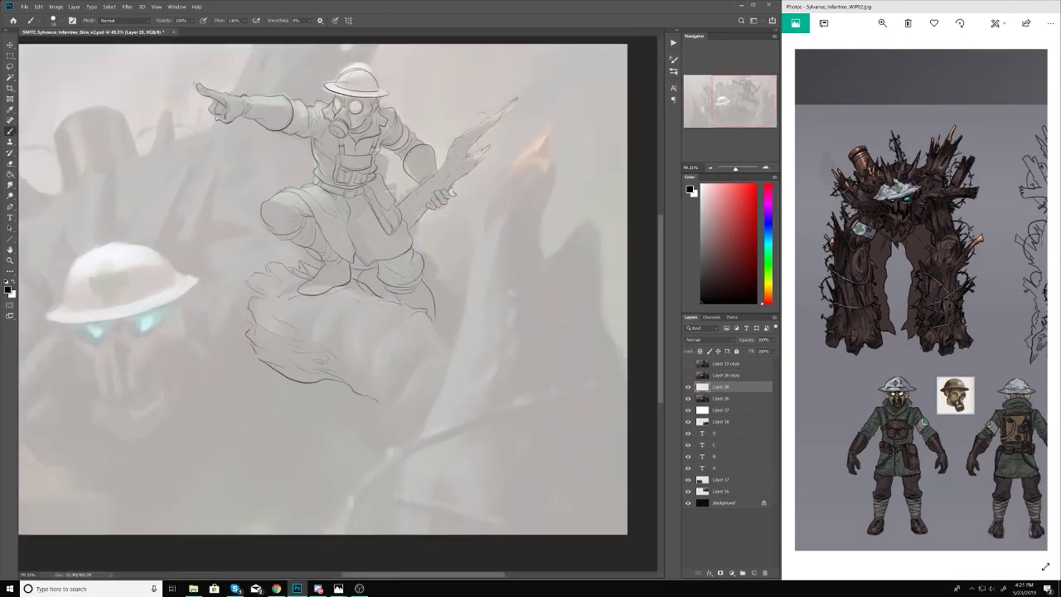
scroll(366, 275, "up", 5)
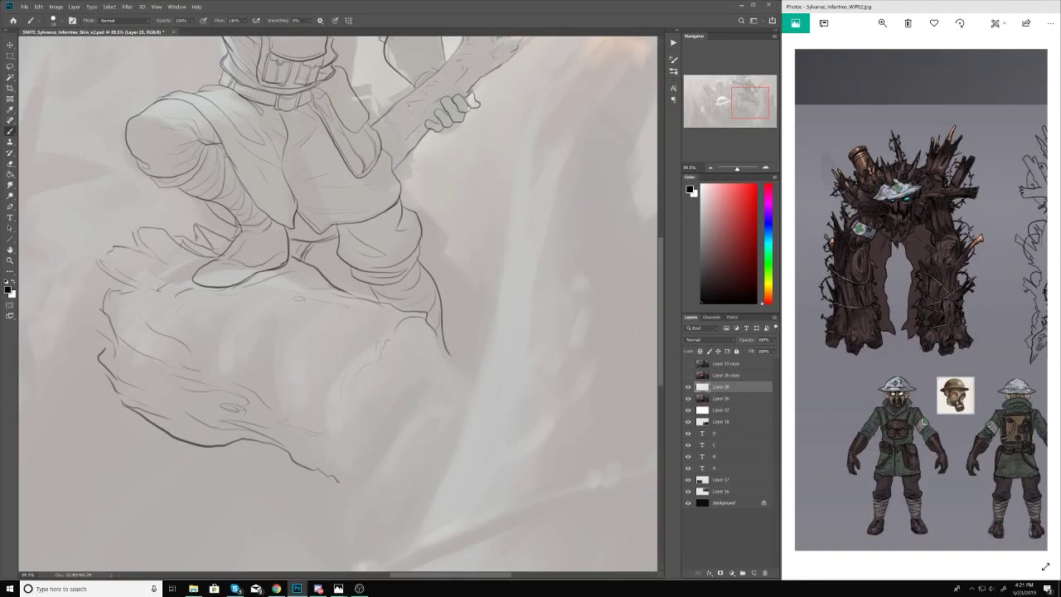
scroll(240, 253, "down", 5)
Step: Draw the tree creature's helmet crown with a curved base line, domed top and dented side
scroll(356, 220, "up", 4)
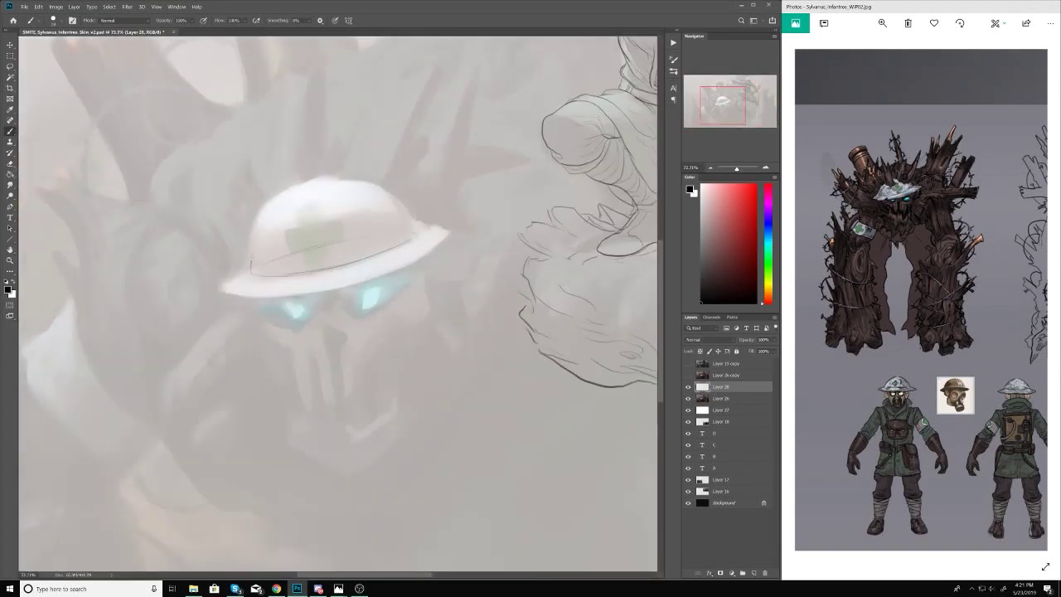
left_click_drag(250, 274, 417, 235)
left_click_drag(309, 209, 358, 198)
scroll(357, 198, "up", 2)
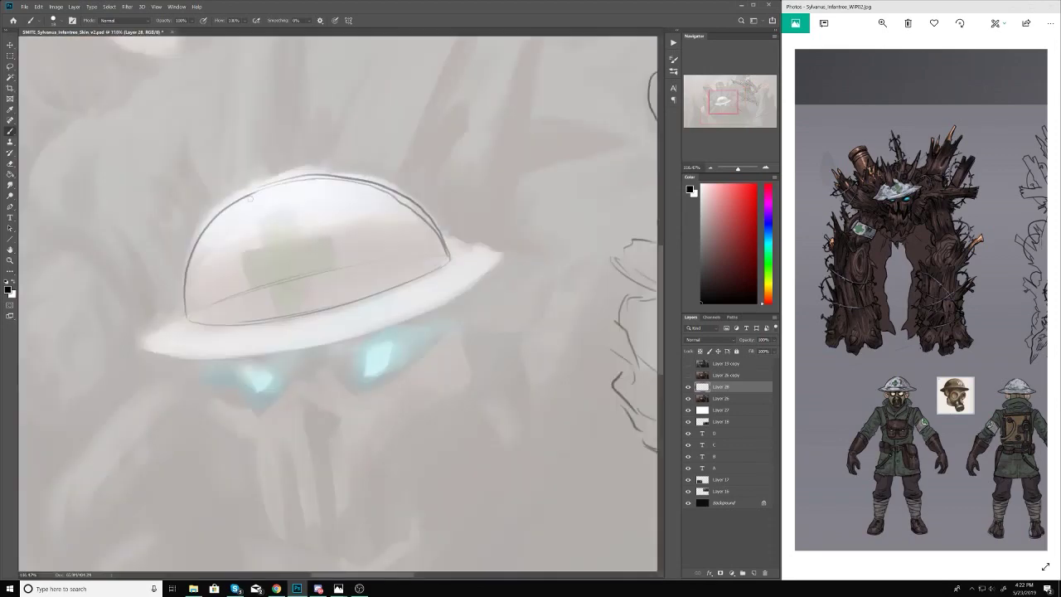
left_click_drag(249, 201, 337, 177)
mouse_move(186, 285)
left_mouse_down()
mouse_move(207, 224)
mouse_move(212, 255)
left_mouse_up()
Step: Redraw the helmet's brim around the crown, with pointed ends and small notches along its lower edge
mouse_move(207, 286)
left_mouse_down()
mouse_move(209, 346)
mouse_move(364, 342)
left_mouse_up()
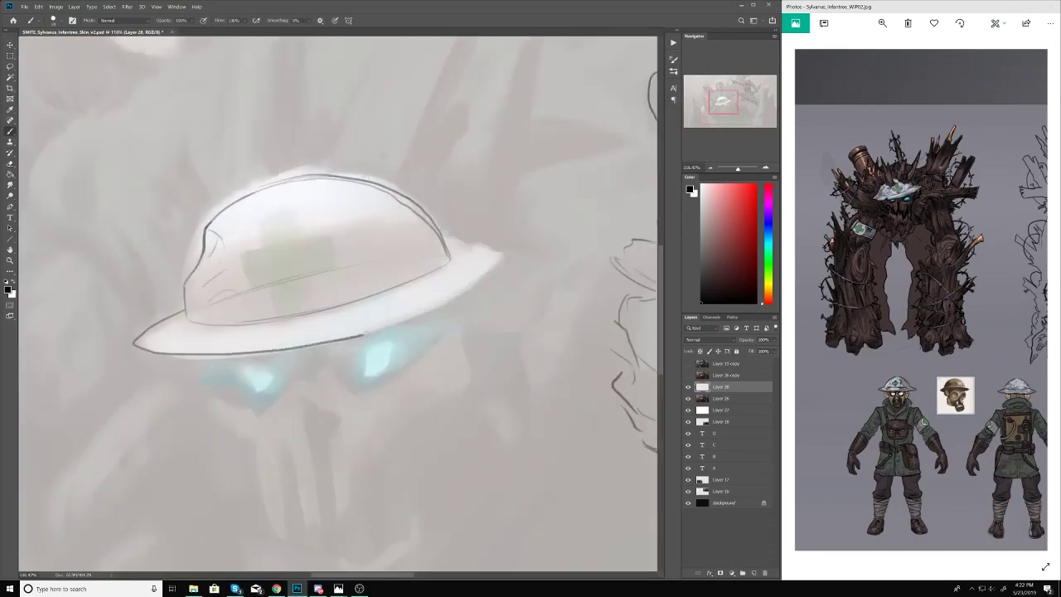
key("ctrl+z")
mouse_move(186, 319)
left_mouse_down()
mouse_move(383, 335)
mouse_move(446, 294)
left_mouse_up()
scroll(326, 265, "down", 1)
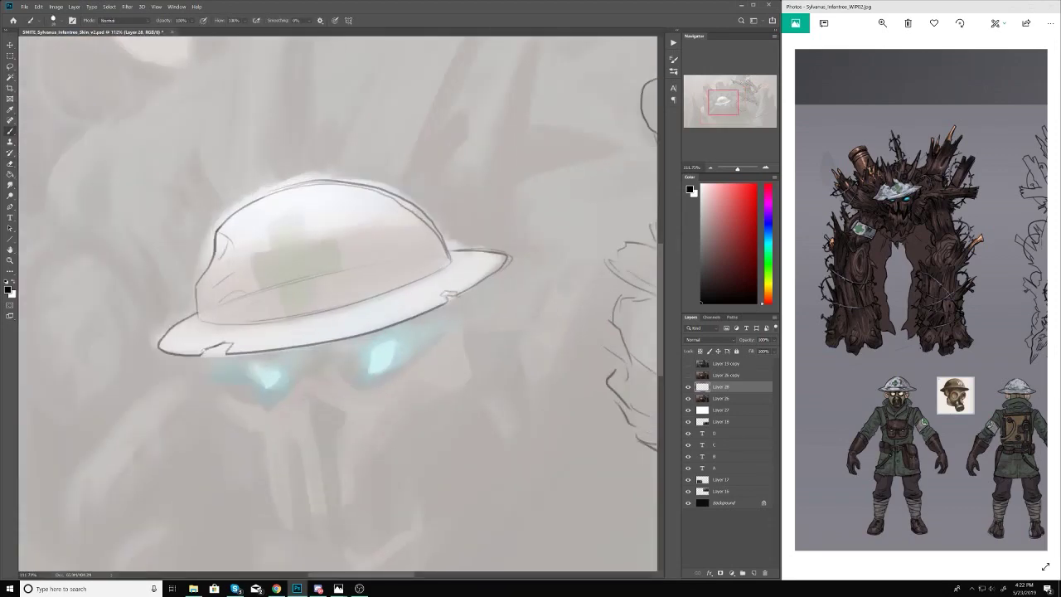
Step: Draw a splintered wooden spike breaking through the dented side of the helmet's crown
scroll(326, 265, "down", 1)
mouse_move(247, 232)
left_mouse_down()
mouse_move(218, 133)
mouse_move(277, 223)
mouse_move(257, 252)
mouse_move(238, 254)
left_mouse_up()
scroll(290, 226, "down", 2)
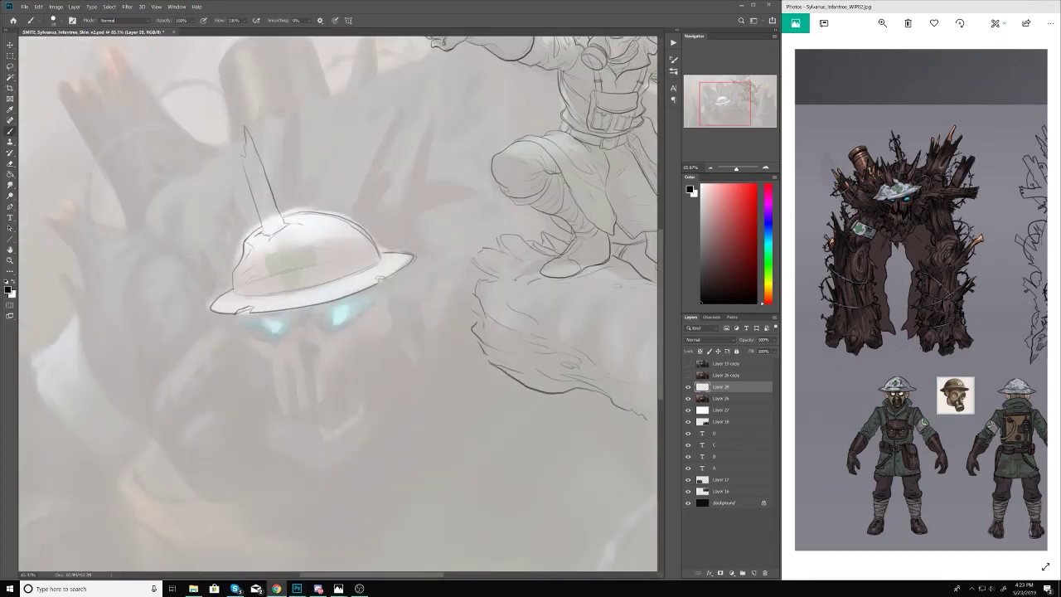
left_click_drag(304, 196, 123, 254)
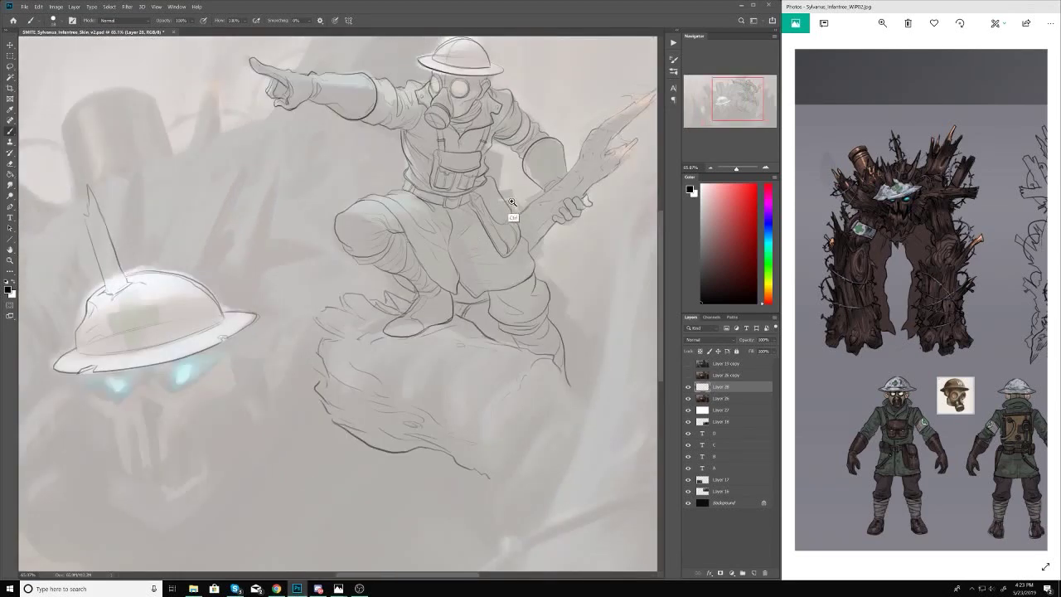
scroll(484, 290, "up", 3)
scroll(493, 268, "down", 5)
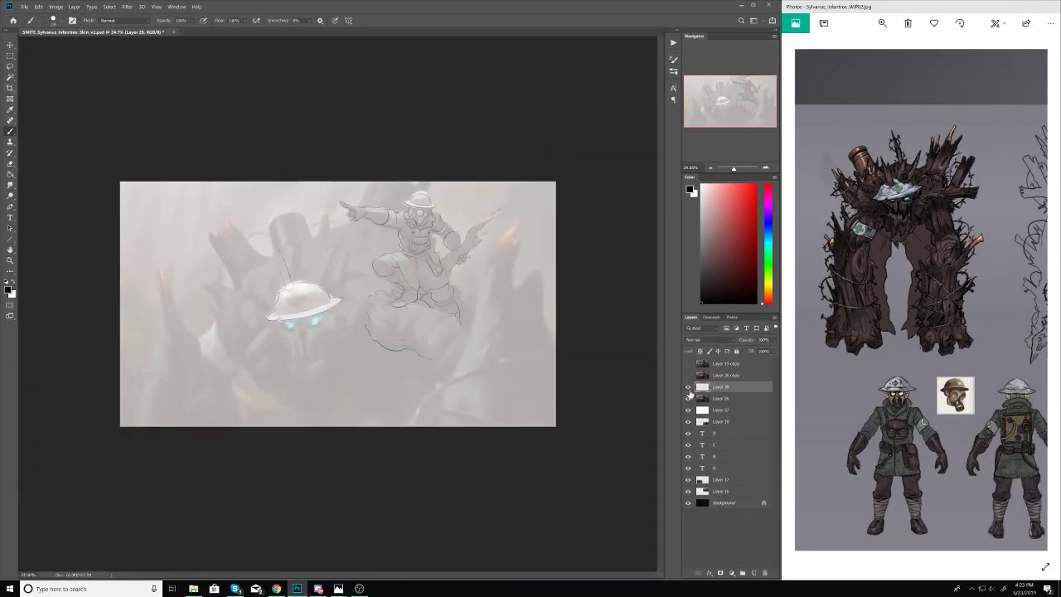
Step: Draw a second pointed wooden spike rising from the opposite side of the helmet's crown
scroll(414, 199, "up", 6)
right_click(452, 196)
key("Escape")
scroll(427, 217, "down", 5)
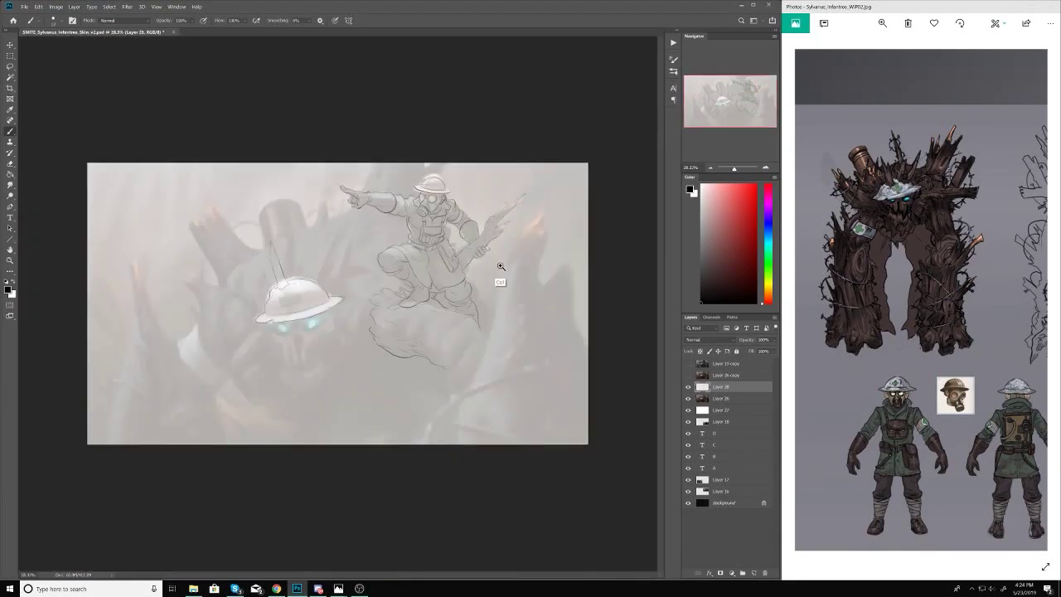
scroll(498, 274, "up", 4)
mouse_move(377, 253)
left_mouse_down()
mouse_move(398, 184)
mouse_move(355, 247)
left_mouse_up()
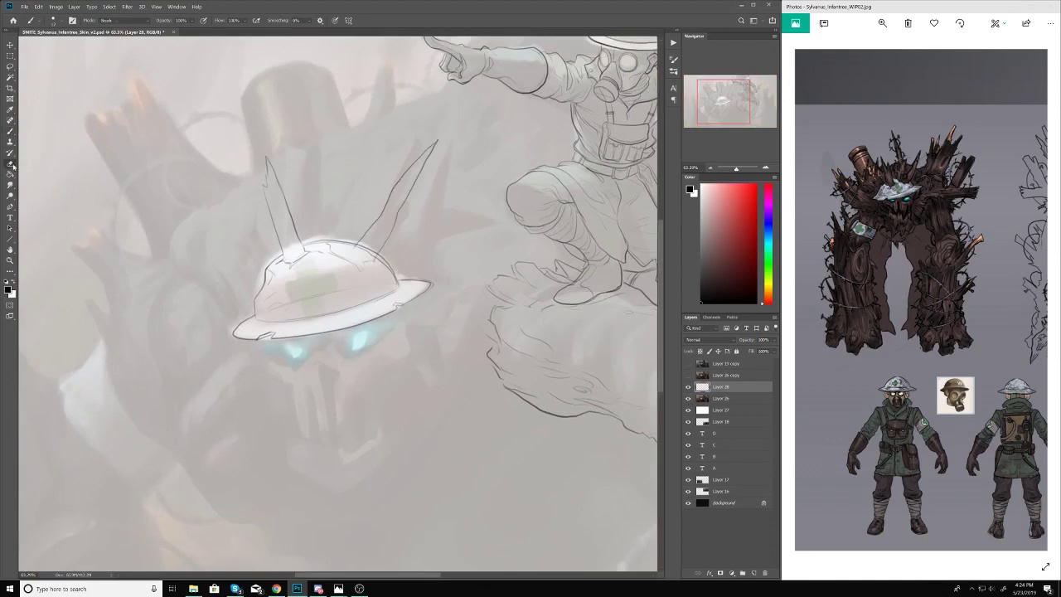
Step: Add cracks around the spikes' bases and draw the creature's first eye socket, cheek and long fang below the brim
scroll(332, 273, "down", 1)
scroll(402, 450, "up", 2)
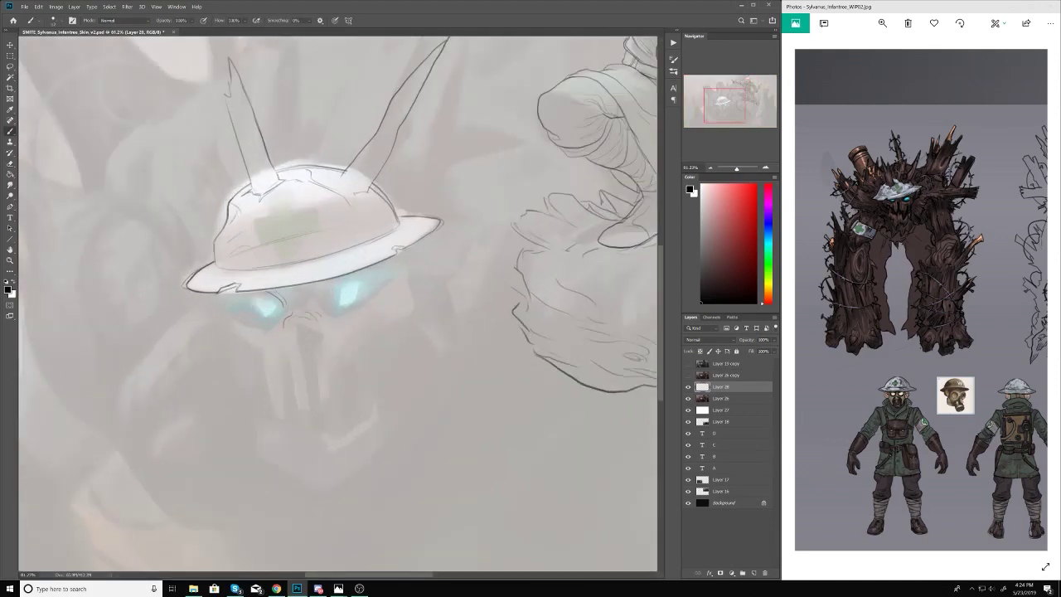
mouse_move(295, 325)
left_mouse_down()
mouse_move(303, 384)
mouse_move(268, 351)
left_mouse_up()
left_click_drag(287, 306, 218, 349)
scroll(348, 340, "down", 2)
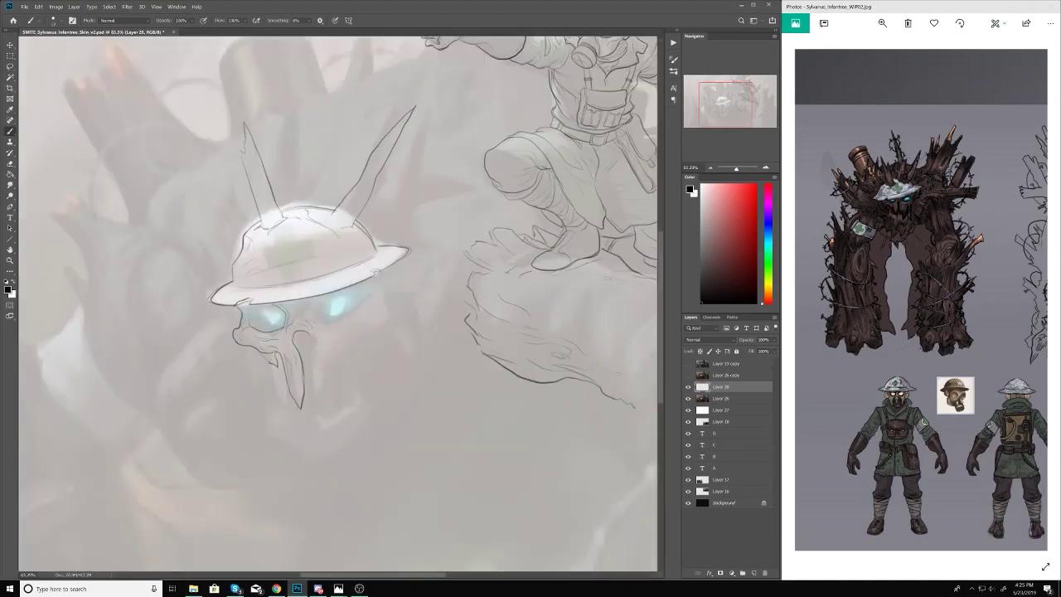
Step: Draw the creature's other eye socket and cheek, the nose cavity and the second long fang, mirroring the view
scroll(273, 373, "down", 5)
scroll(279, 390, "up", 4)
mouse_move(308, 317)
left_mouse_down()
mouse_move(315, 307)
mouse_move(372, 338)
left_mouse_up()
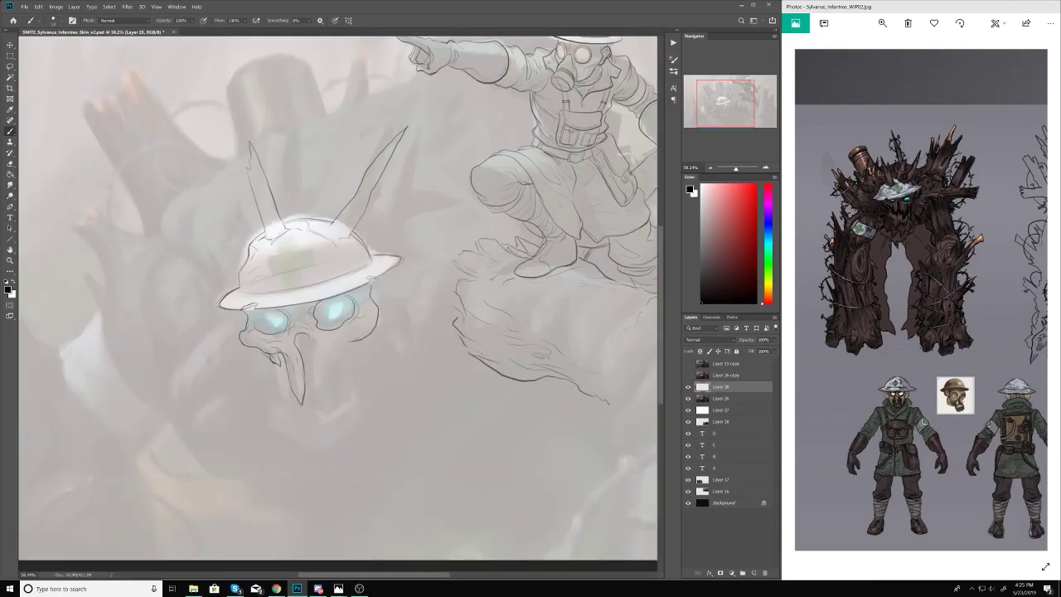
mouse_move(375, 302)
left_mouse_down()
mouse_move(348, 341)
mouse_move(312, 356)
mouse_move(325, 401)
left_mouse_up()
mouse_move(335, 348)
left_mouse_down()
mouse_move(332, 390)
mouse_move(365, 372)
mouse_move(315, 230)
left_mouse_up()
key("h")
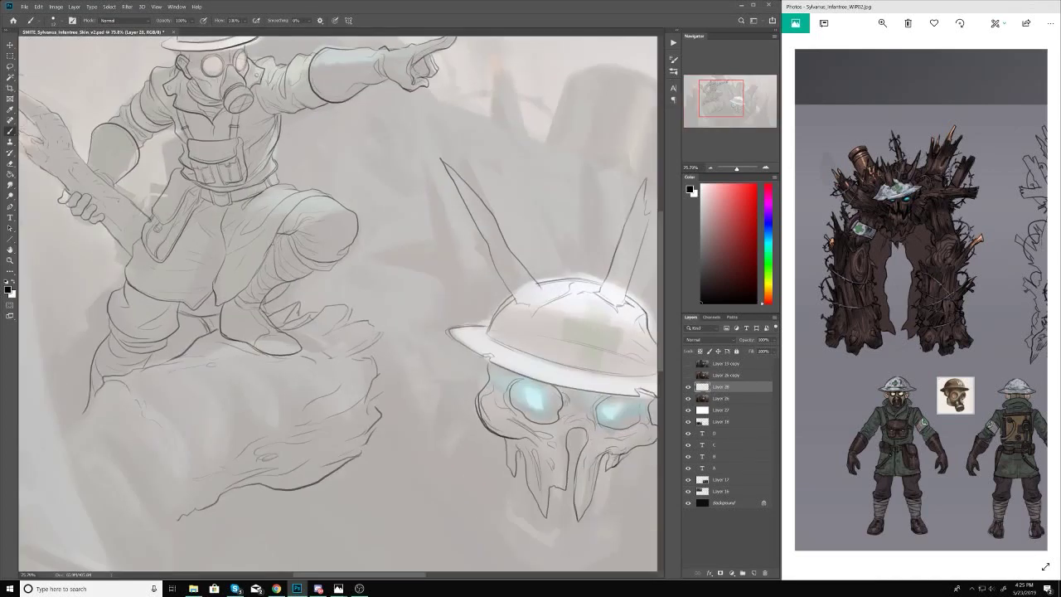
scroll(331, 265, "down", 6)
scroll(331, 266, "up", 4)
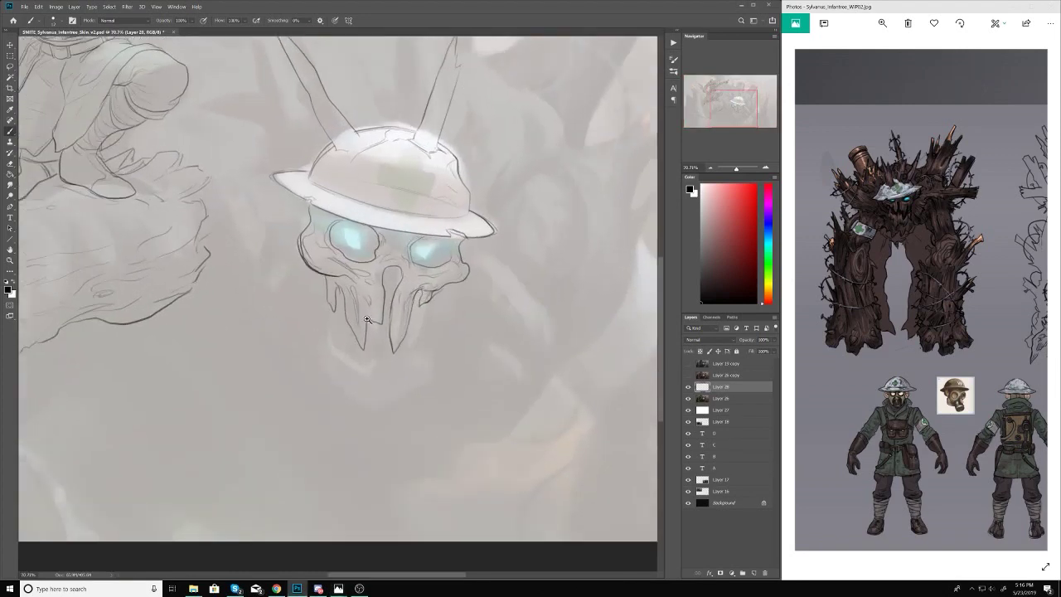
Step: Draw the creature's jagged lower jaw with wooden side strands, broken teeth and a hooked, pointed chin
left_click_drag(324, 288, 324, 329)
left_click_drag(329, 305, 318, 363)
mouse_move(415, 353)
left_mouse_down()
mouse_move(388, 387)
mouse_move(412, 373)
left_mouse_up()
mouse_move(443, 288)
left_mouse_down()
mouse_move(421, 323)
mouse_move(423, 375)
mouse_move(362, 459)
left_mouse_up()
left_click_drag(342, 380, 338, 407)
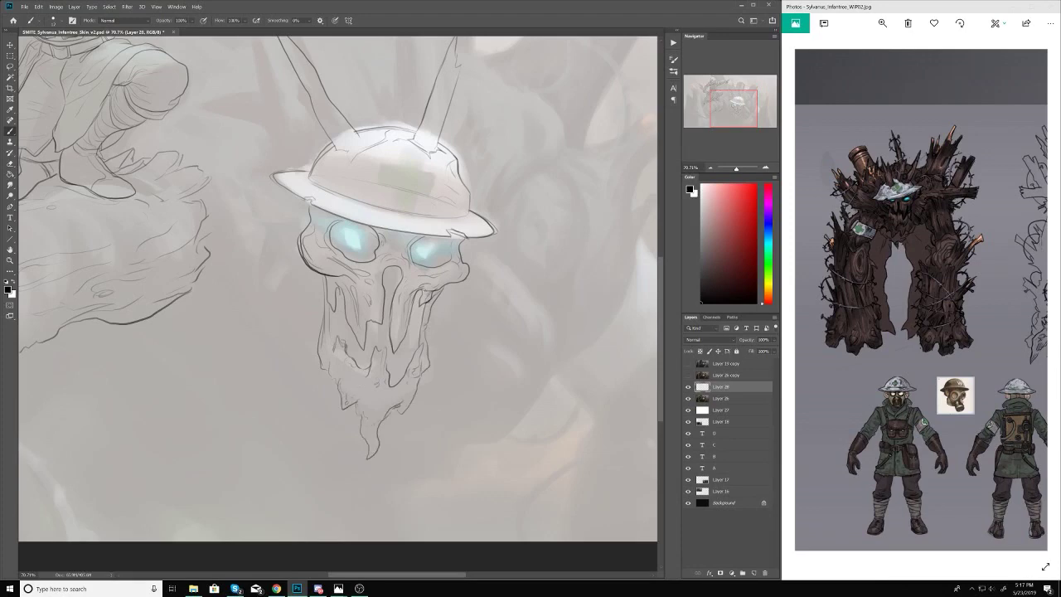
Step: Outline the tree trunk behind the soldier, with a knothole and a shoulder edge sloping down past his pointing hand
scroll(358, 393, "down", 2)
scroll(358, 393, "down", 3)
scroll(395, 434, "up", 4)
scroll(391, 417, "down", 4)
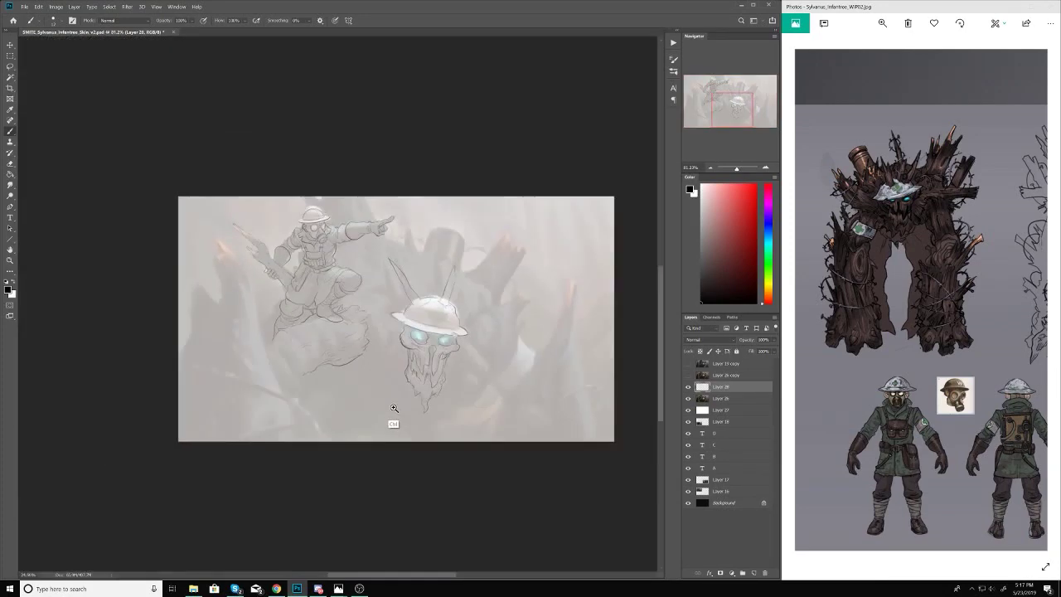
scroll(391, 417, "up", 3)
left_click_drag(348, 276, 262, 294)
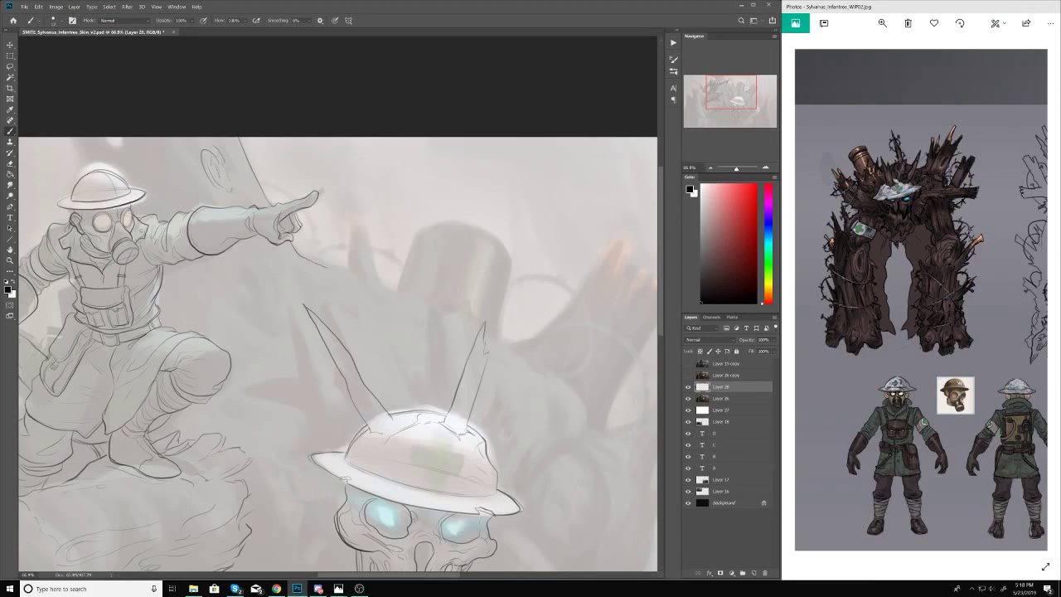
left_click_drag(211, 165, 273, 207)
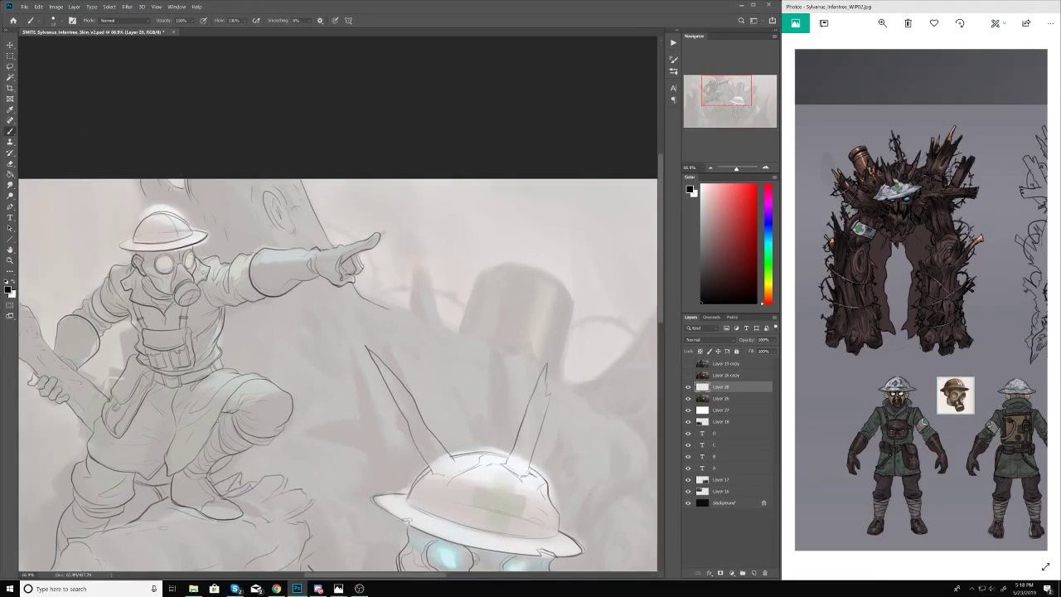
Step: Add bark grain to the trunk behind the soldier and strengthen the shoulder edge under his pointing hand
scroll(285, 257, "down", 1)
scroll(337, 303, "down", 5)
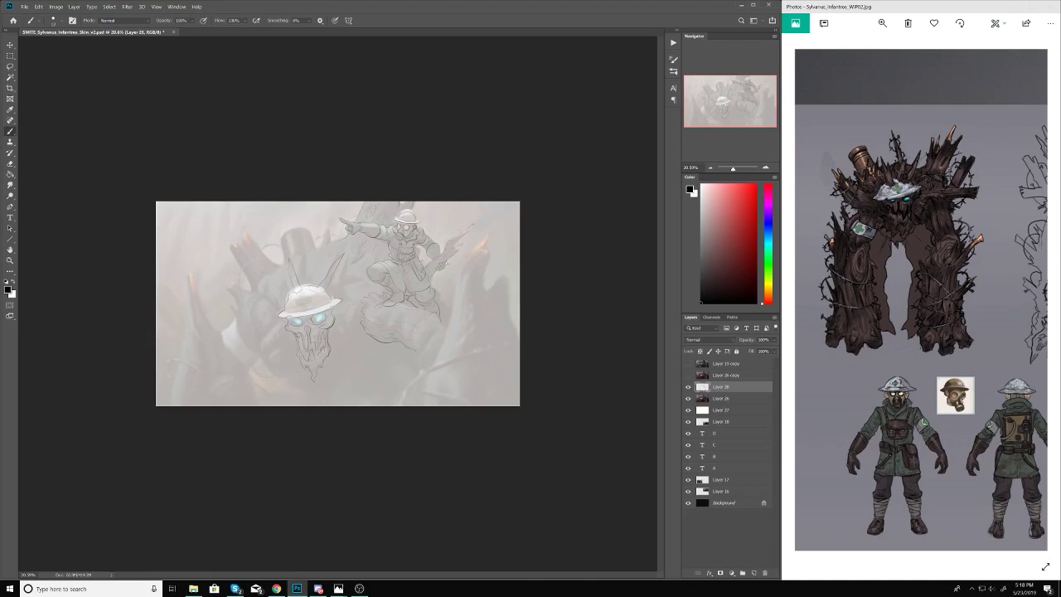
scroll(379, 247, "up", 3)
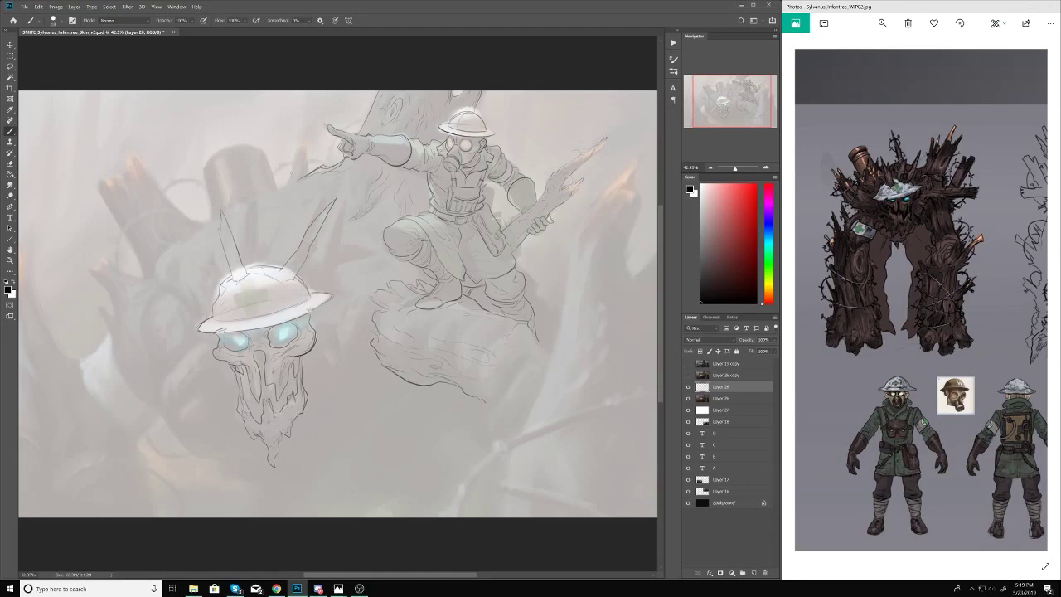
Step: Draw the glowing shapes inside the creature's eye sockets and loose wisps trailing from beside the brim
scroll(257, 377, "up", 3)
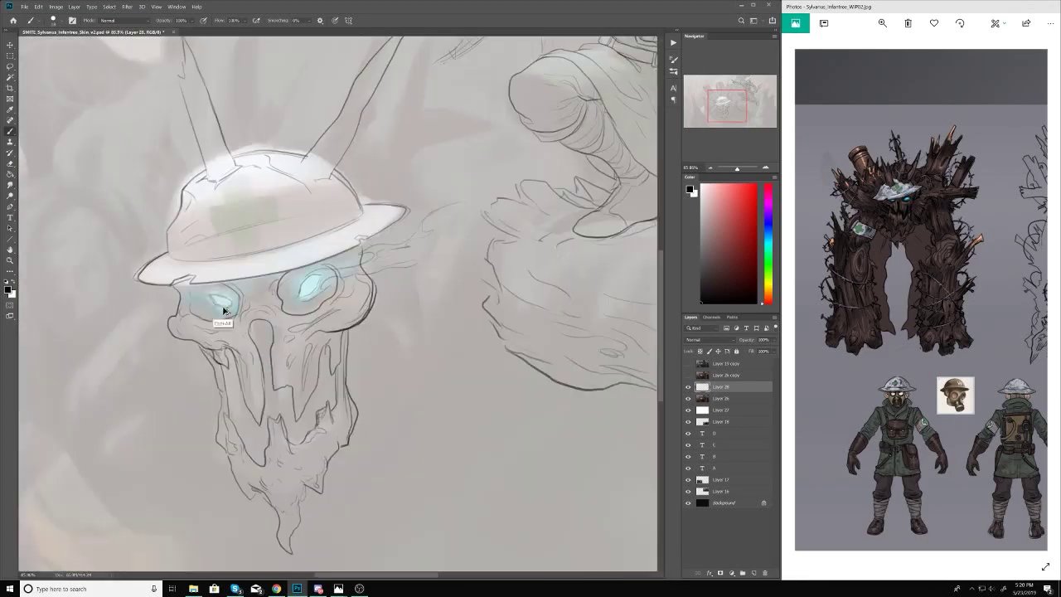
scroll(240, 327, "down", 6)
scroll(239, 327, "up", 5)
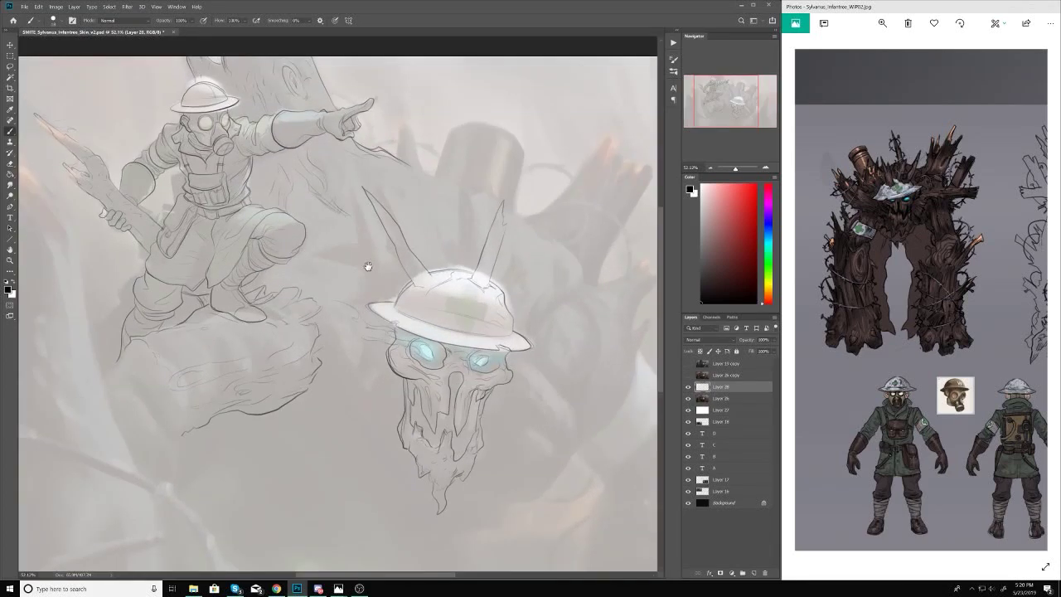
Step: Draw a third, broken-tipped branch between the helmet's spikes, with barbed wire wrapped around it
mouse_move(336, 246)
left_mouse_down()
mouse_move(300, 330)
mouse_move(335, 292)
left_mouse_up()
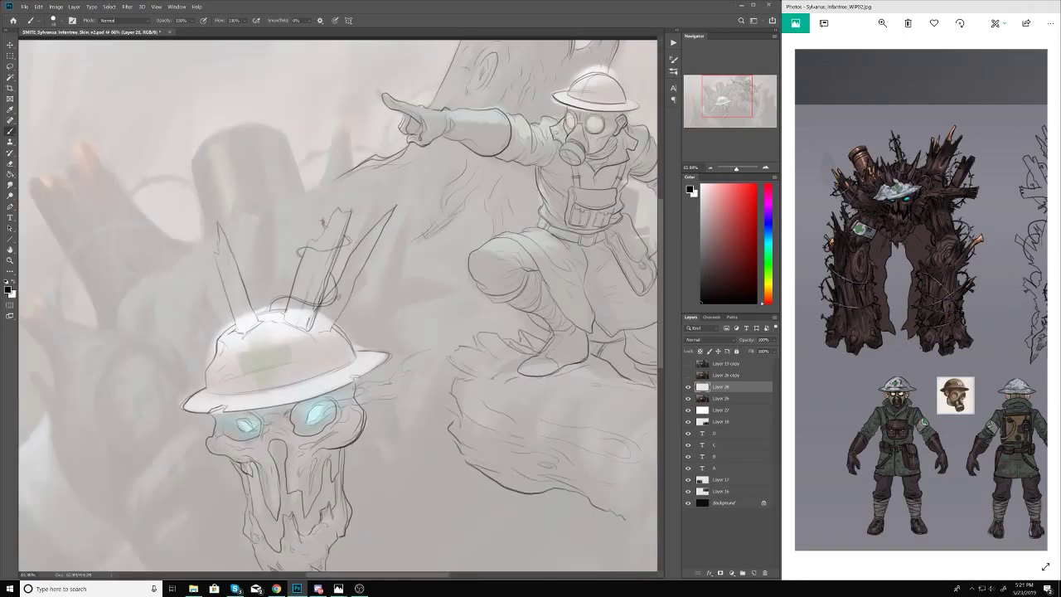
mouse_move(353, 207)
left_mouse_down()
mouse_move(309, 245)
mouse_move(277, 322)
left_mouse_up()
scroll(317, 316, "up", 1)
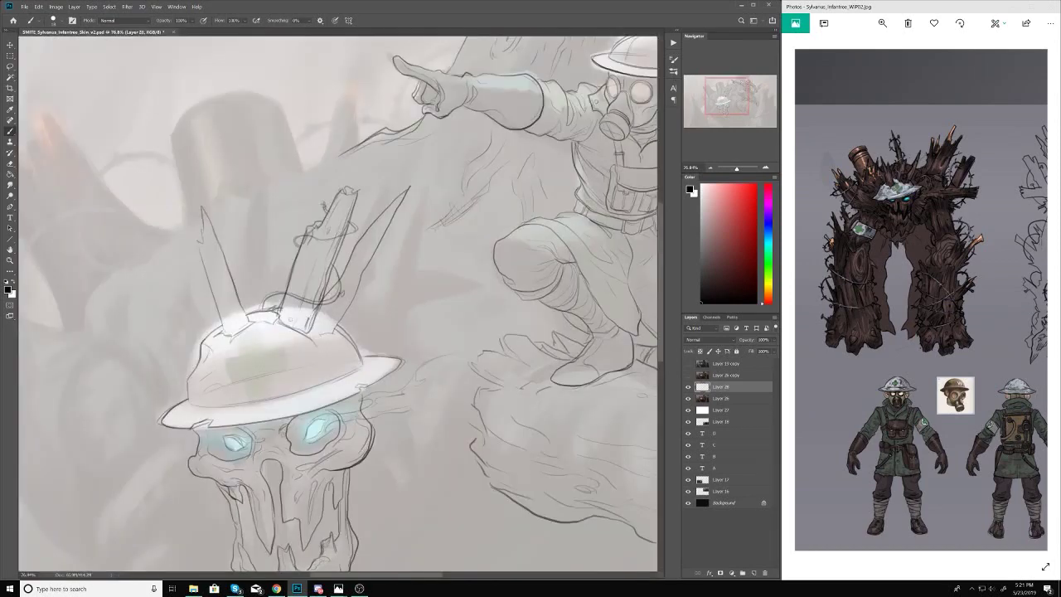
Step: Outline a medic cross on the front of the creature's helmet and erase the guide lines inside it
scroll(592, 164, "down", 1)
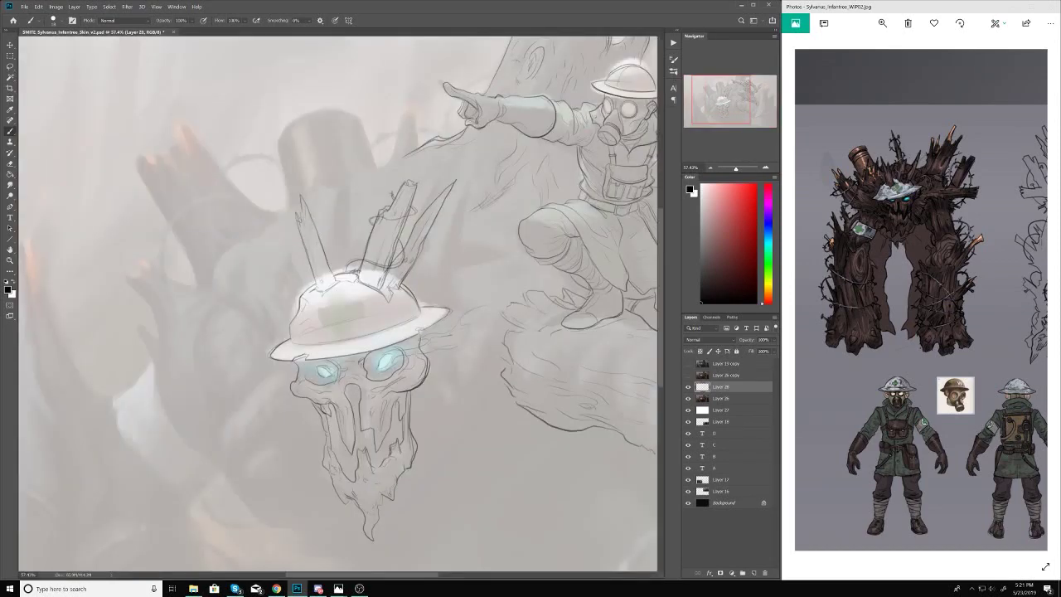
scroll(338, 307, "up", 3)
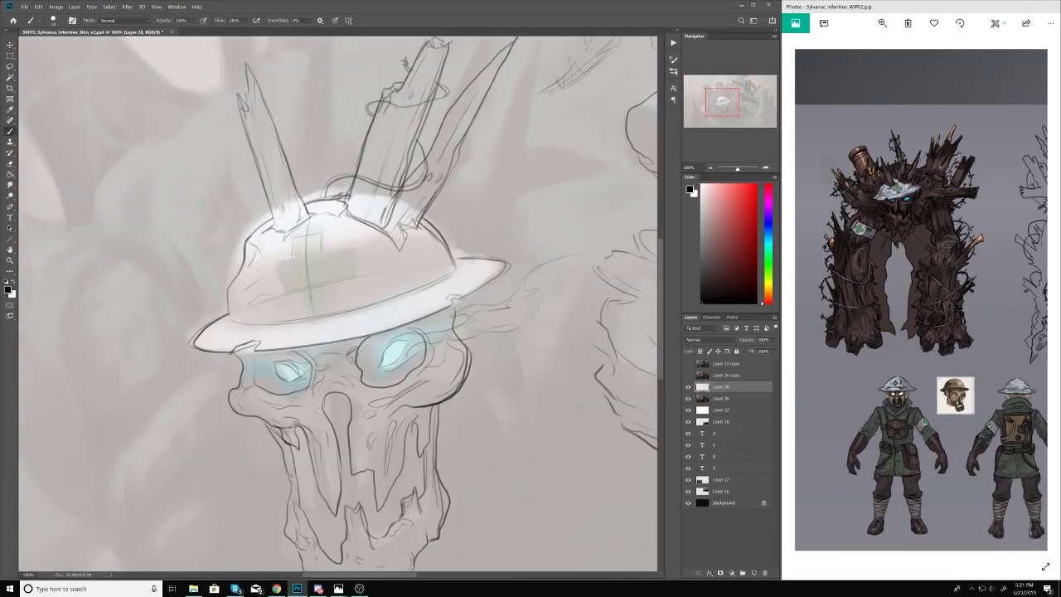
mouse_move(298, 257)
left_mouse_down()
mouse_move(339, 278)
mouse_move(318, 290)
left_mouse_up()
left_click_drag(297, 248, 298, 315)
mouse_move(326, 241)
left_mouse_down()
mouse_move(327, 302)
mouse_move(300, 314)
mouse_move(279, 288)
mouse_move(280, 265)
left_mouse_up()
scroll(349, 278, "up", 1)
mouse_move(283, 266)
left_mouse_down()
mouse_move(322, 227)
mouse_move(344, 272)
mouse_move(337, 300)
left_mouse_up()
key("e")
left_click_drag(315, 252, 340, 277)
scroll(271, 292, "down", 10)
key("b")
scroll(271, 292, "up", 8)
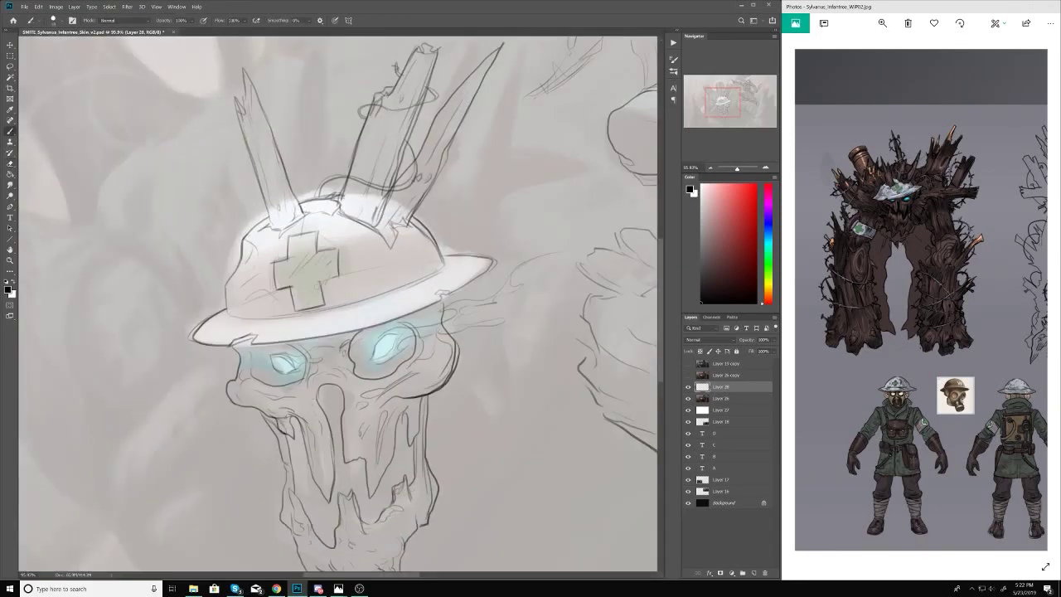
Step: Draw a jagged broken bark edge behind the helmet and a tall splinter beside the soldier's pointing hand
scroll(271, 291, "down", 8)
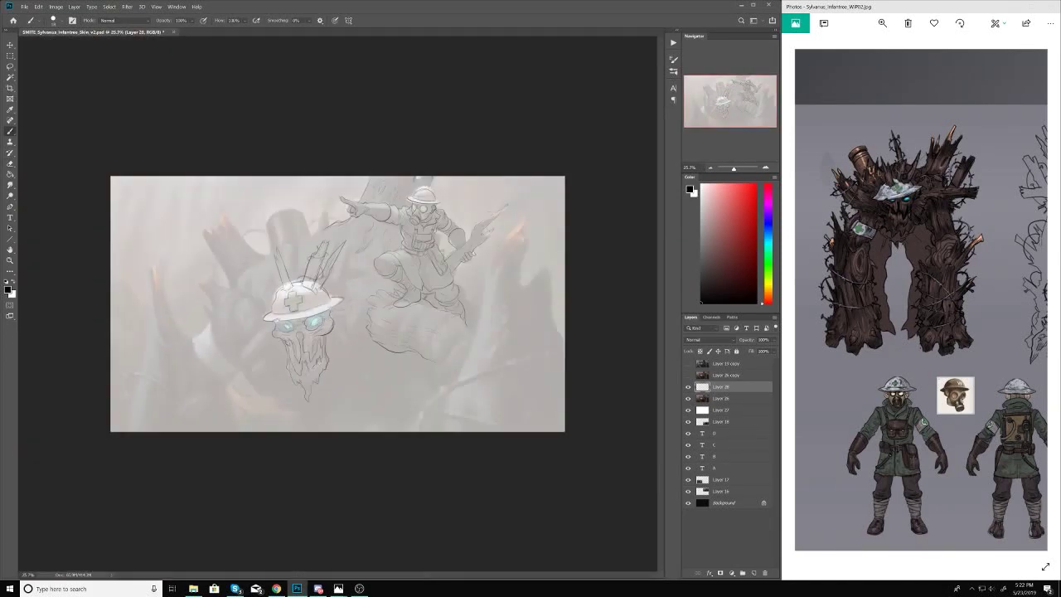
scroll(427, 308, "up", 8)
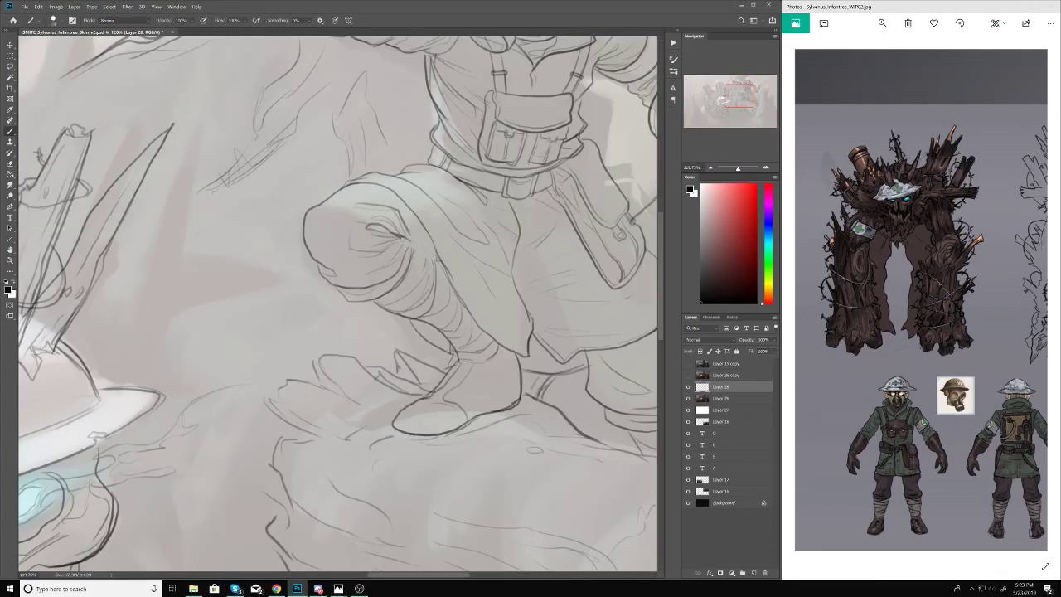
scroll(450, 332, "down", 8)
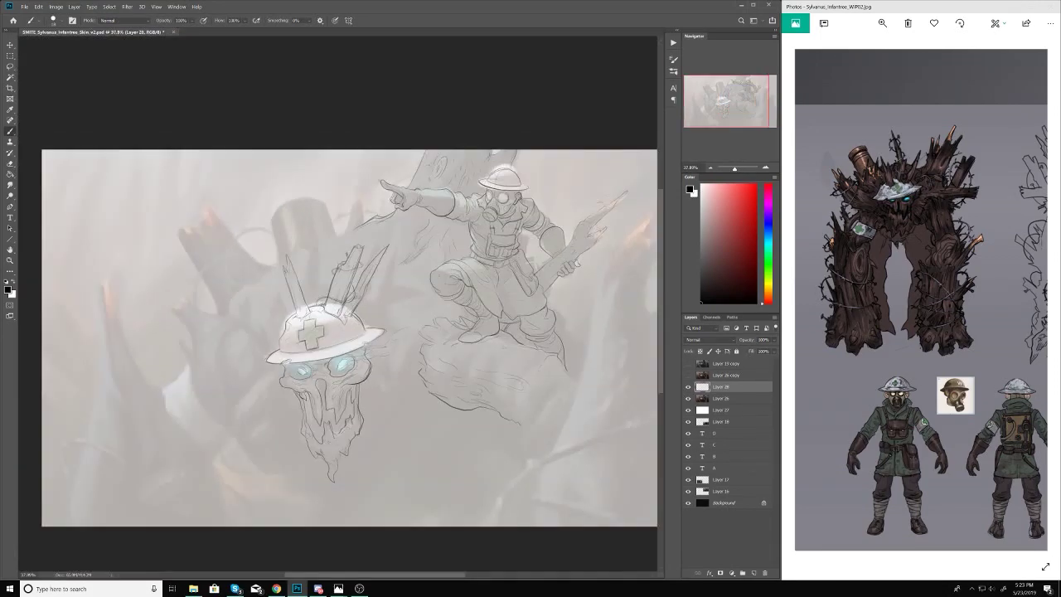
scroll(383, 182, "up", 2)
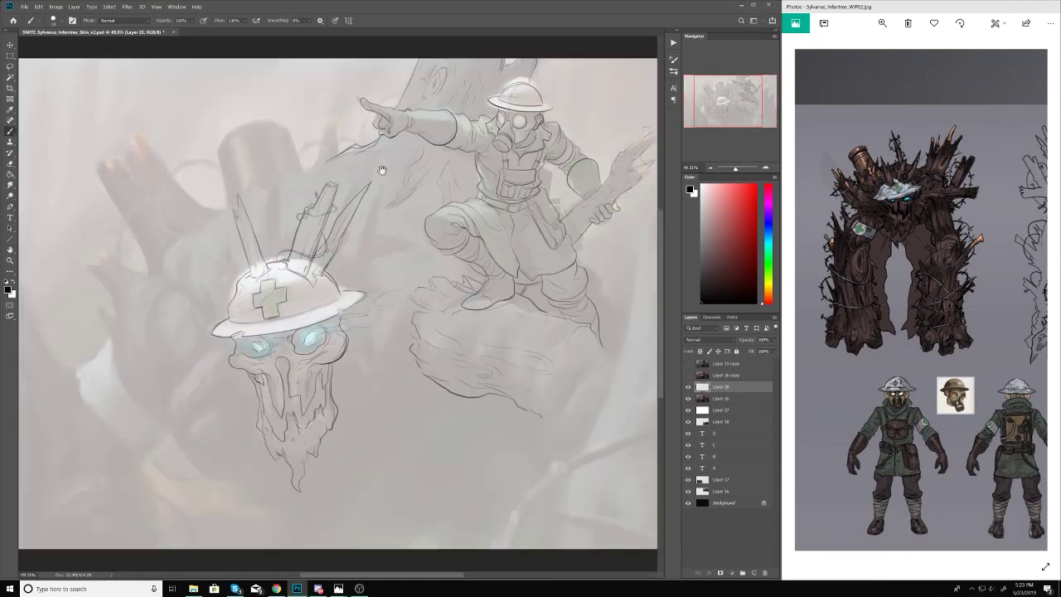
left_click_drag(287, 264, 331, 234)
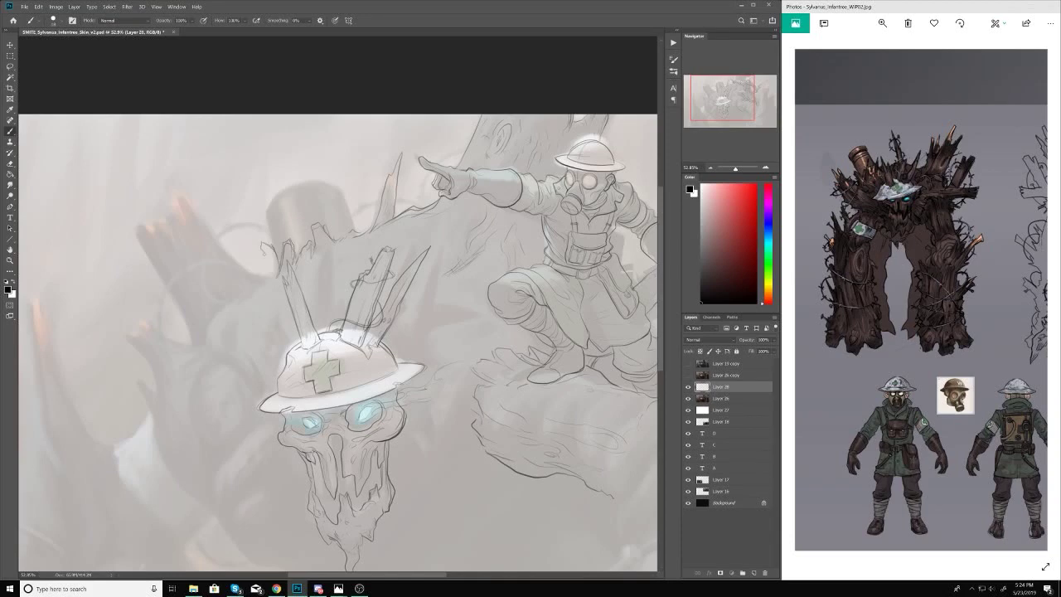
Step: Outline the barrel with its banded double rim rising from the bark on the creature's back
scroll(365, 236, "up", 2)
mouse_move(237, 207)
left_mouse_down()
mouse_move(336, 192)
mouse_move(345, 214)
left_mouse_up()
mouse_move(247, 178)
left_mouse_down()
mouse_move(334, 163)
mouse_move(233, 228)
left_mouse_up()
mouse_move(299, 224)
left_mouse_down()
mouse_move(252, 236)
mouse_move(324, 196)
mouse_move(308, 224)
left_mouse_up()
mouse_move(249, 197)
left_mouse_down()
mouse_move(217, 241)
mouse_move(190, 249)
mouse_move(284, 248)
left_mouse_up()
Step: Outline the overlapping bark forms running down from the barrel beside the creature's helmet and fill them with grain lines
left_click_drag(286, 286, 356, 291)
left_click_drag(290, 328, 270, 357)
left_click_drag(303, 299, 280, 325)
left_click_drag(278, 263, 257, 327)
mouse_move(259, 278)
left_mouse_down()
mouse_move(238, 322)
mouse_move(246, 418)
left_mouse_up()
mouse_move(276, 340)
left_mouse_down()
mouse_move(278, 370)
mouse_move(267, 383)
mouse_move(284, 389)
left_mouse_up()
Step: Draw the creature's rounded shoulder with a knothole beside the skull face and a ragged edge curling beneath the beard
key("b")
left_click_drag(281, 232, 259, 332)
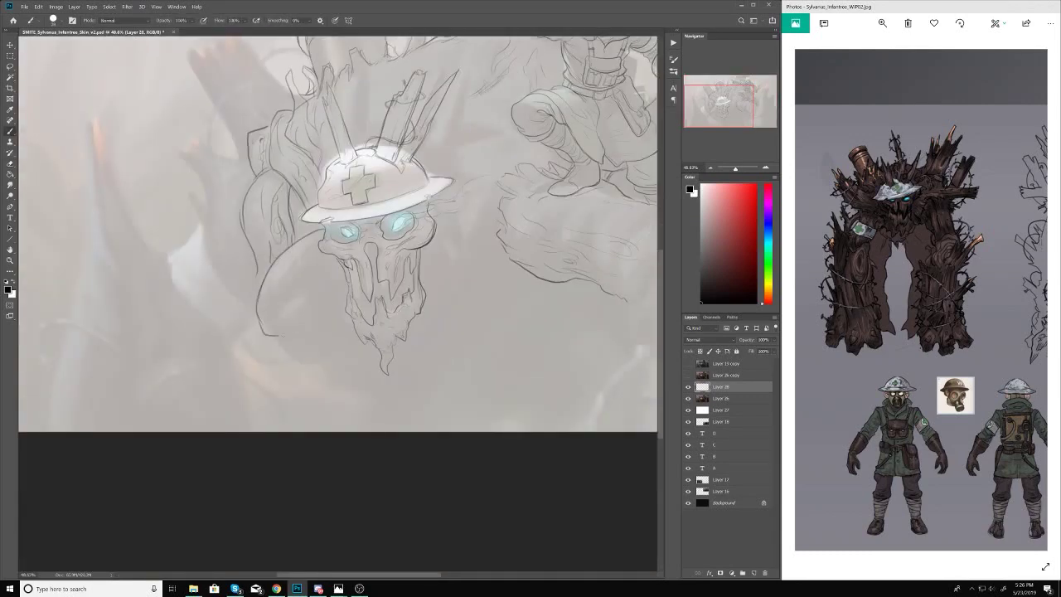
left_click_drag(300, 282, 343, 292)
left_click_drag(290, 298, 323, 328)
left_click_drag(335, 288, 299, 315)
left_click_drag(289, 267, 295, 289)
mouse_move(281, 336)
left_mouse_down()
mouse_move(338, 366)
mouse_move(363, 410)
left_mouse_up()
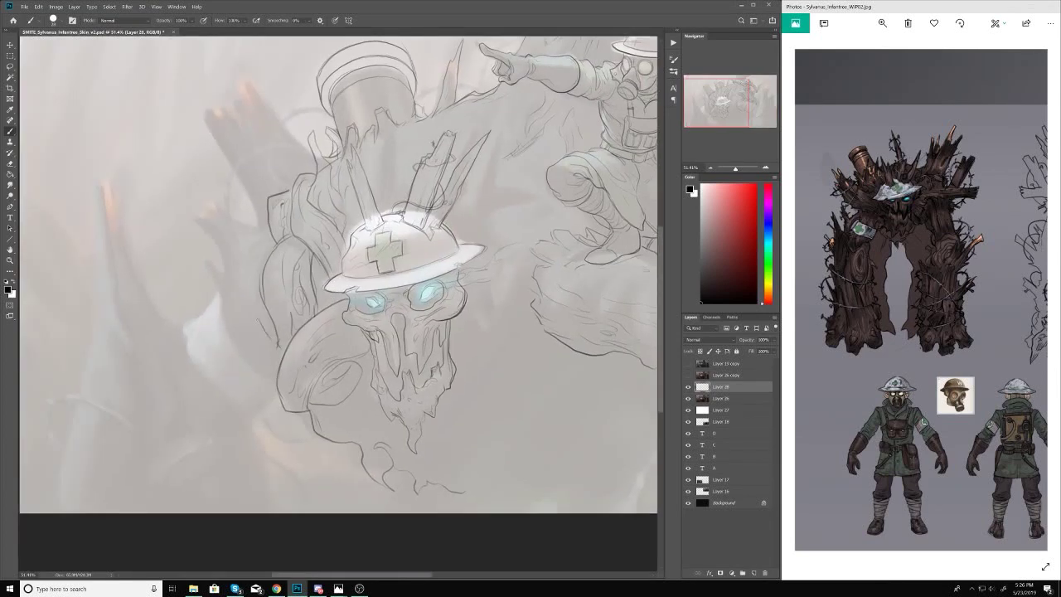
Step: Draw the splintered bark of the upper arm beside the rounded shoulder and the cloth band wrapped around it
left_click_drag(235, 285, 249, 323)
left_click_drag(200, 252, 264, 377)
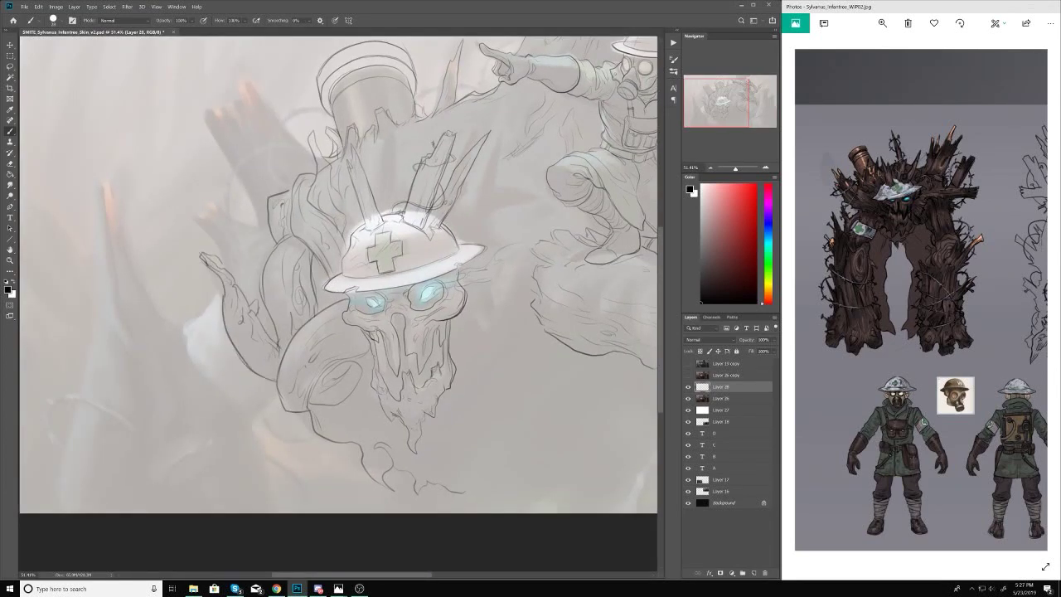
left_click_drag(199, 362, 253, 411)
left_click_drag(191, 314, 199, 377)
left_click_drag(218, 290, 202, 357)
scroll(213, 356, "down", 5)
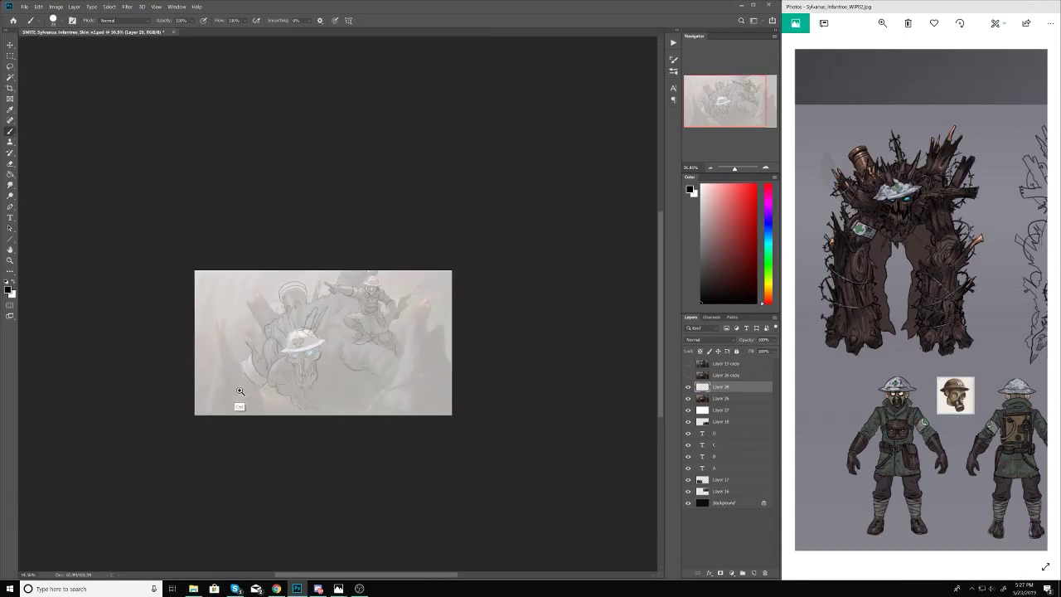
Step: Draw a short splintered branch above the arm band and the broken, sharp-tipped log rising behind it
scroll(239, 407, "up", 4)
left_click_drag(229, 323, 207, 277)
left_click_drag(223, 279, 254, 287)
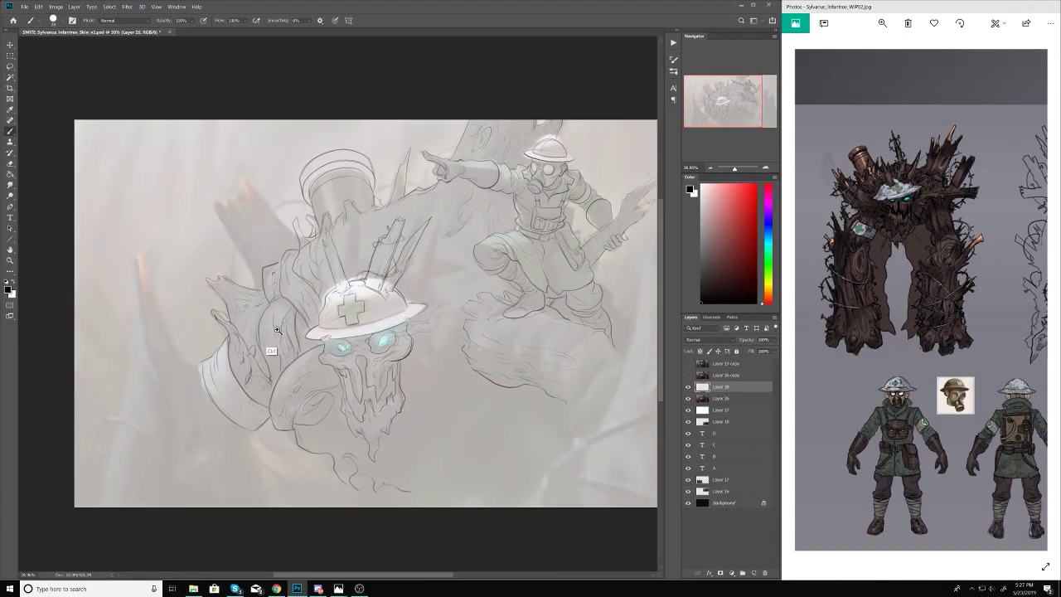
scroll(273, 335, "up", 2)
scroll(246, 315, "down", 4)
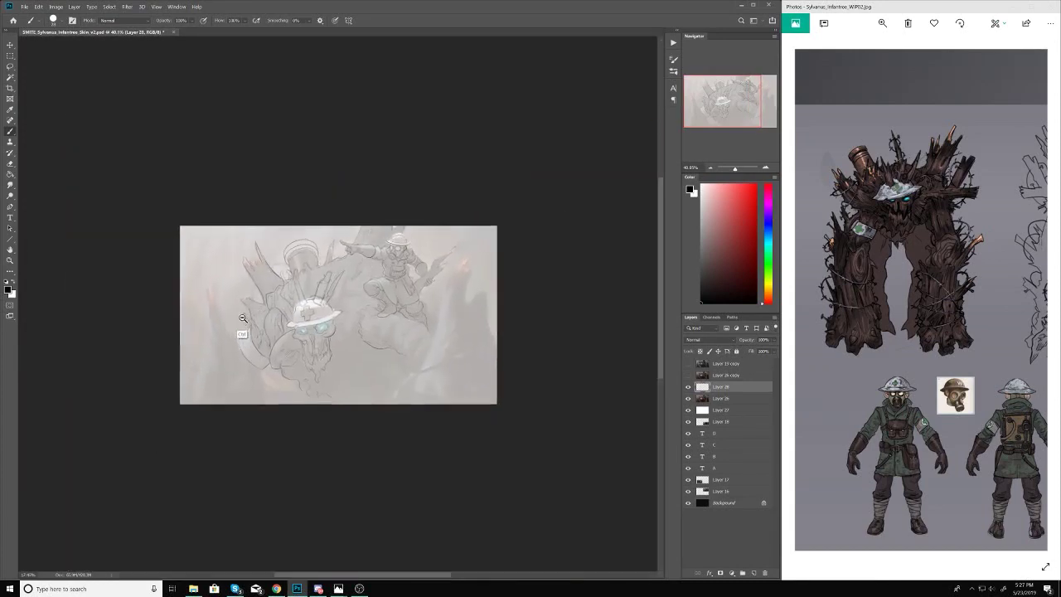
Step: Loop wire around the broken log on the creature's back and outline the ragged lower edge of its torso
scroll(273, 257, "up", 3)
mouse_move(274, 263)
left_mouse_down()
mouse_move(262, 309)
mouse_move(217, 353)
mouse_move(310, 255)
left_mouse_up()
key("h")
mouse_move(298, 315)
left_mouse_down()
mouse_move(332, 343)
mouse_move(228, 426)
mouse_move(269, 425)
mouse_move(284, 473)
left_mouse_up()
left_click_drag(352, 477, 455, 426)
scroll(401, 308, "up", 1)
scroll(401, 307, "down", 3)
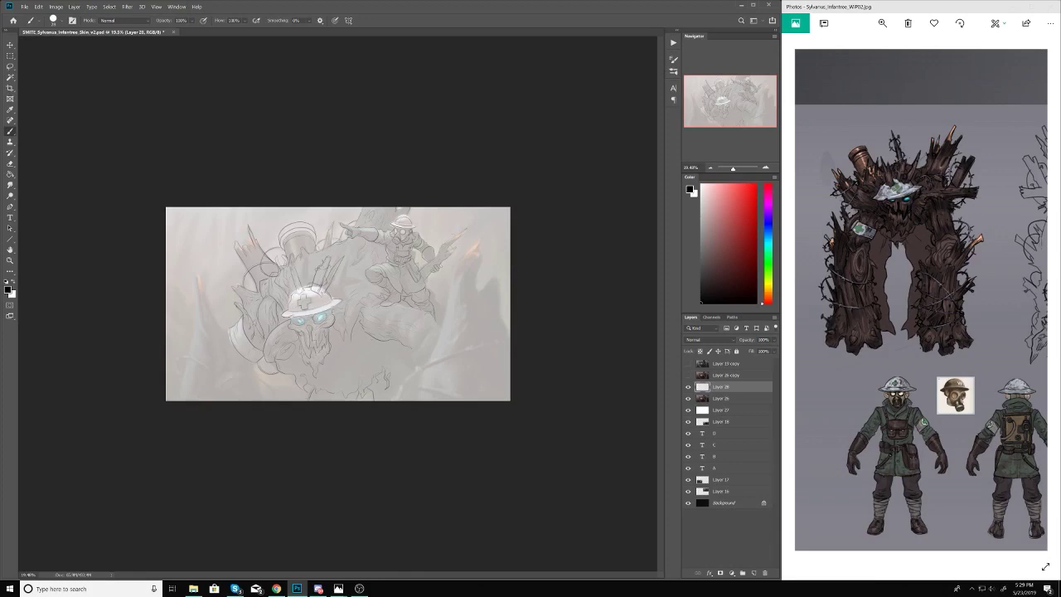
Step: Draw the creature's other arm bending downward from the log under the soldier's feet, with an elbow curve and bark lines
scroll(241, 271, "up", 2)
scroll(241, 271, "down", 1)
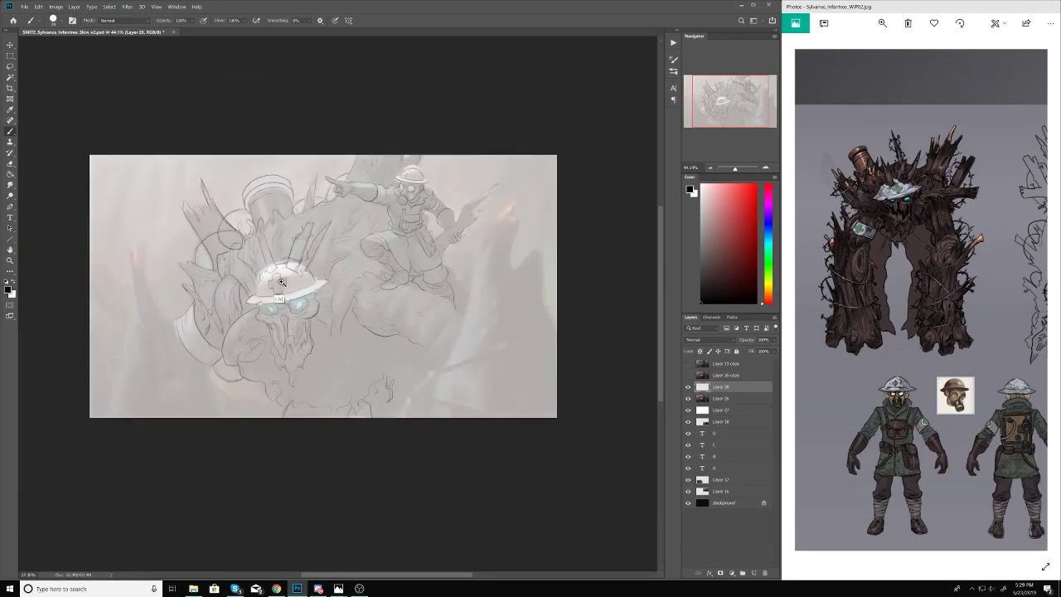
scroll(241, 271, "up", 2)
scroll(241, 271, "down", 1)
scroll(241, 271, "up", 2)
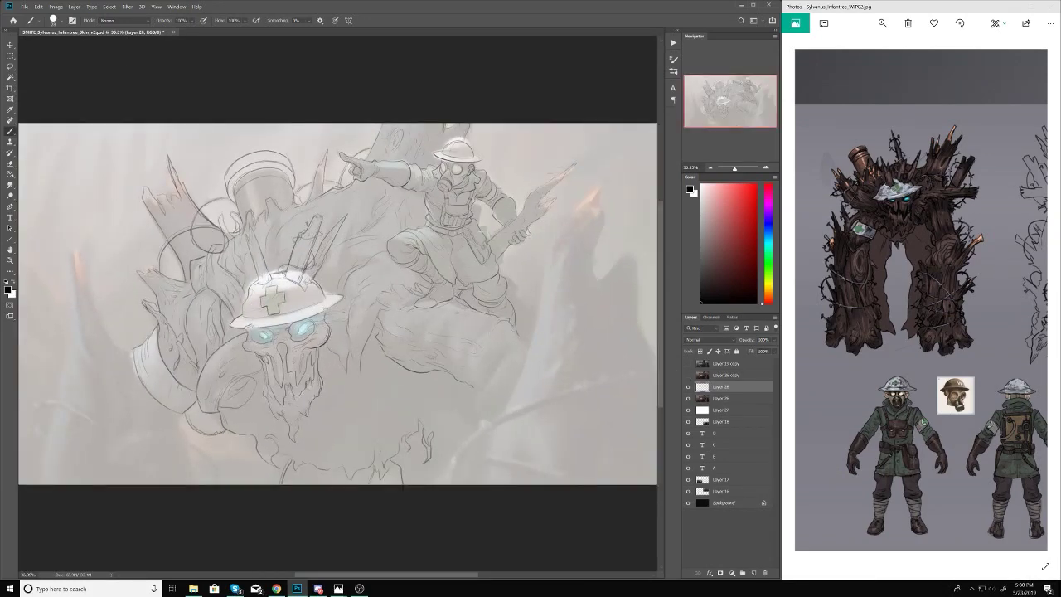
left_click_drag(502, 358, 486, 393)
left_click_drag(472, 378, 461, 428)
left_click_drag(522, 349, 500, 369)
left_click_drag(469, 413, 463, 436)
Step: With a thicker brush, outline the large splintered trunk in the foreground below the soldier's wooden club and add bark grain
right_click(515, 365)
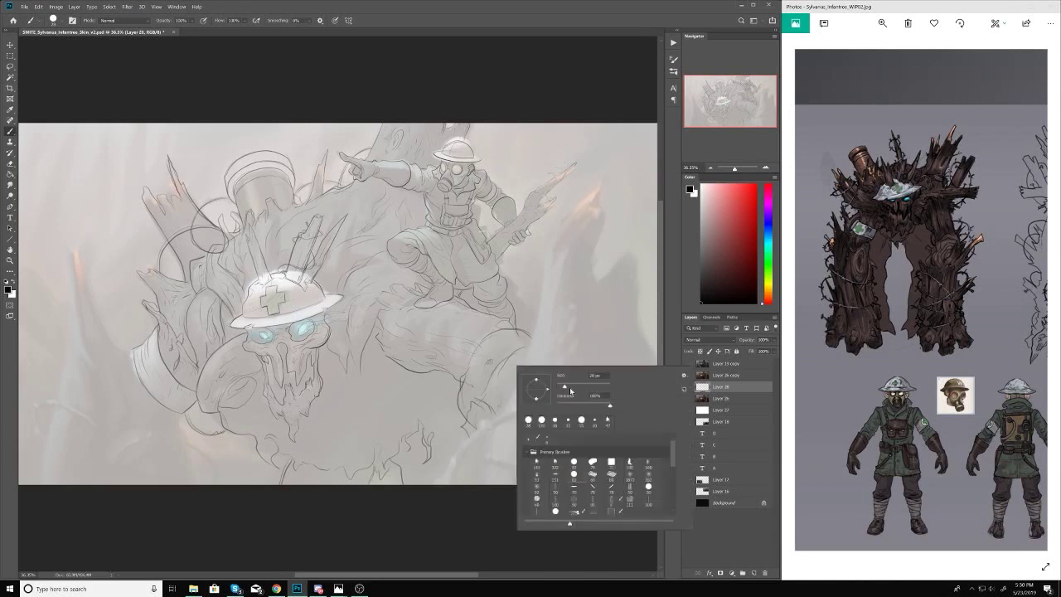
key("Escape")
left_click_drag(552, 242, 536, 327)
scroll(542, 421, "down", 1)
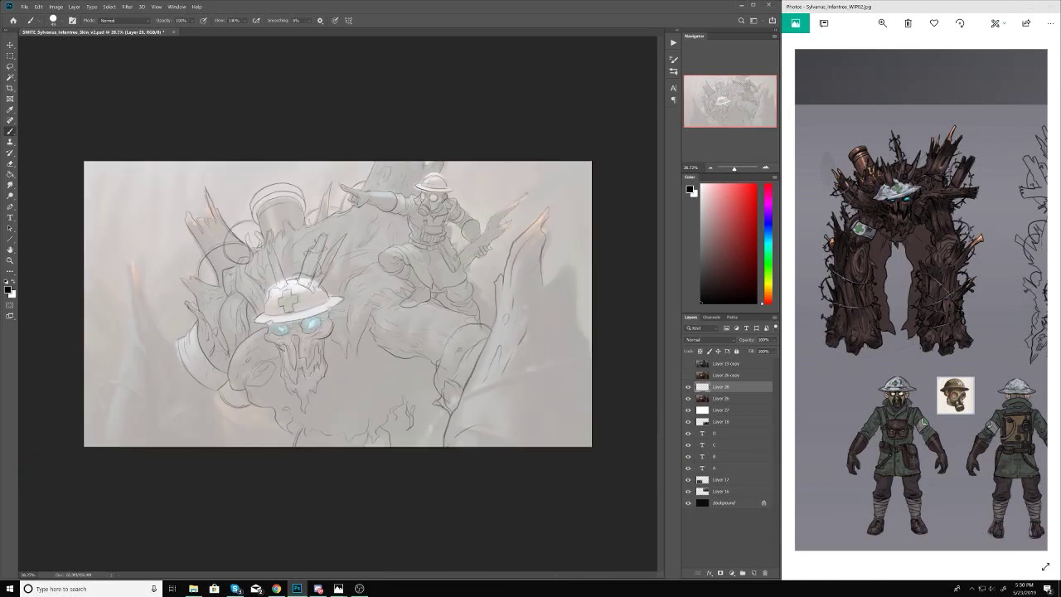
mouse_move(591, 305)
left_mouse_down()
mouse_move(574, 348)
mouse_move(517, 378)
left_mouse_up()
left_click_drag(503, 391, 496, 414)
left_click_drag(527, 421, 497, 431)
left_click_drag(461, 421, 453, 446)
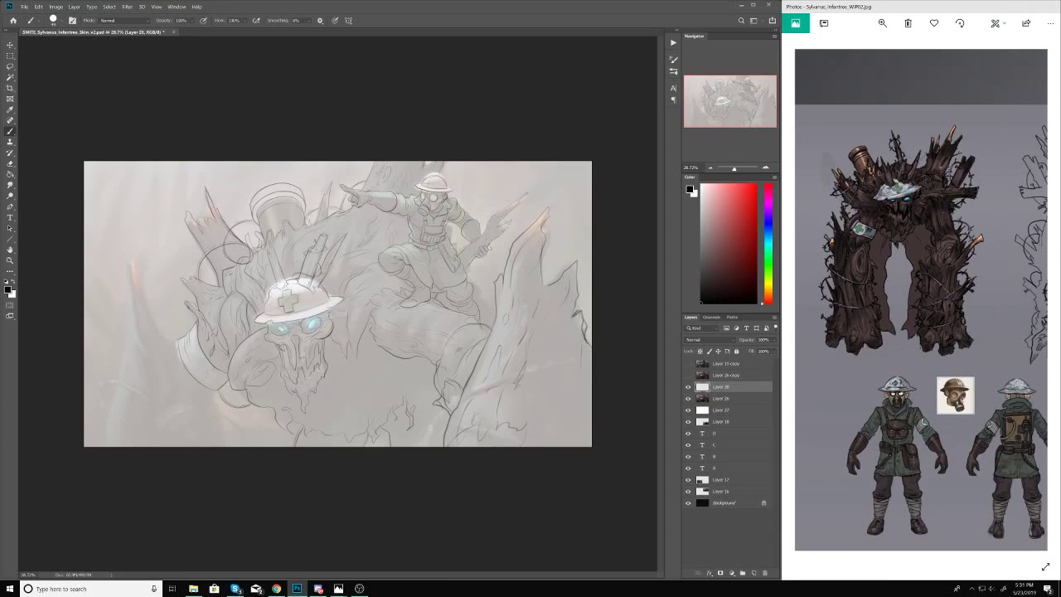
Step: Draw the gnarled foreground wood beside the arm band, with a tall pointed spike and bark grain
scroll(260, 315, "up", 2)
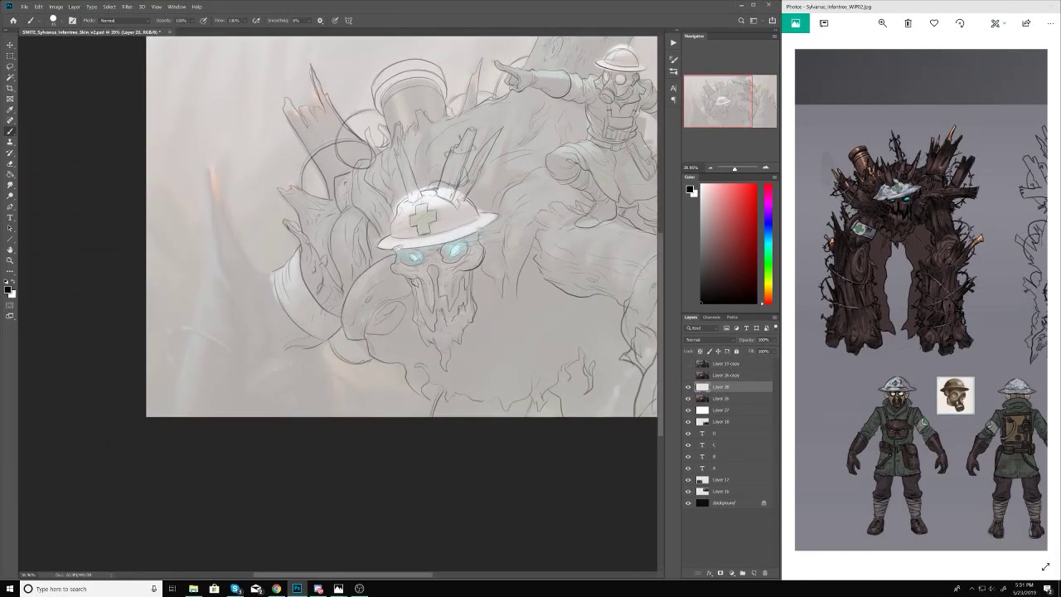
left_click_drag(249, 274, 275, 357)
left_click_drag(269, 355, 327, 374)
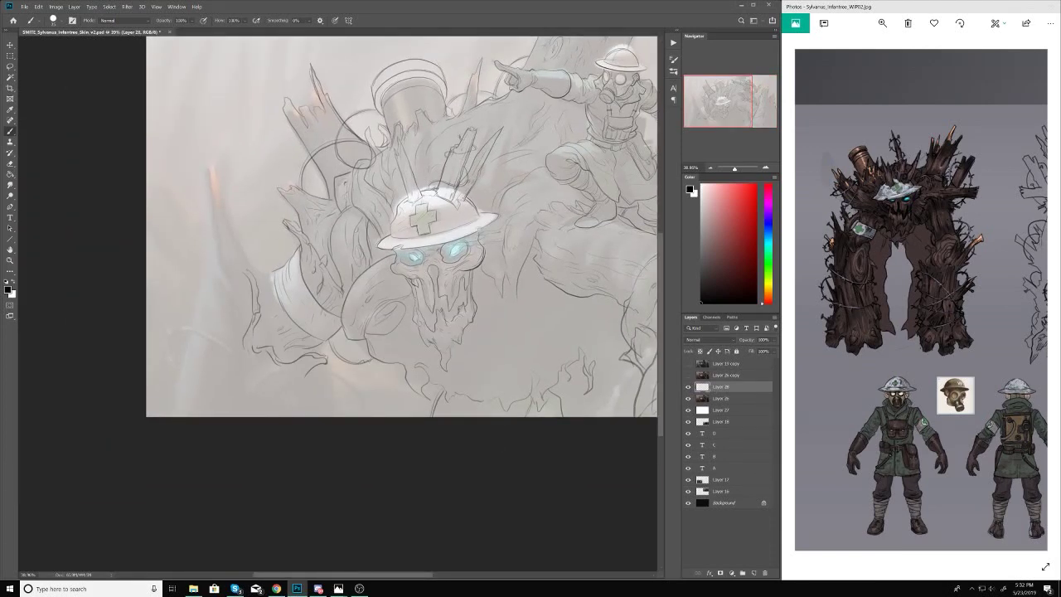
left_click_drag(208, 151, 222, 253)
left_click_drag(214, 154, 233, 239)
scroll(218, 229, "up", 3)
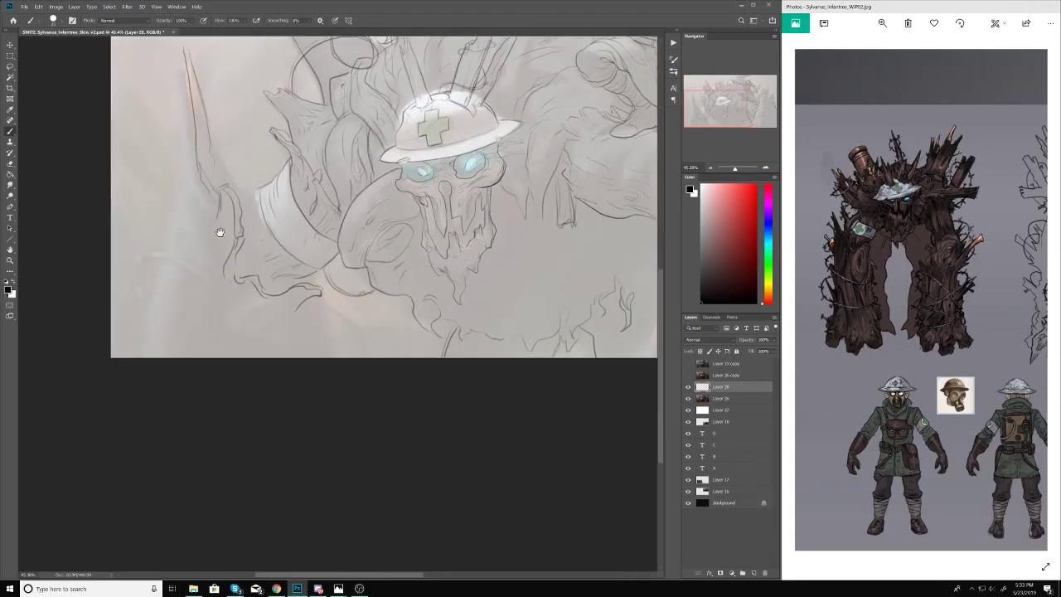
scroll(400, 247, "down", 3)
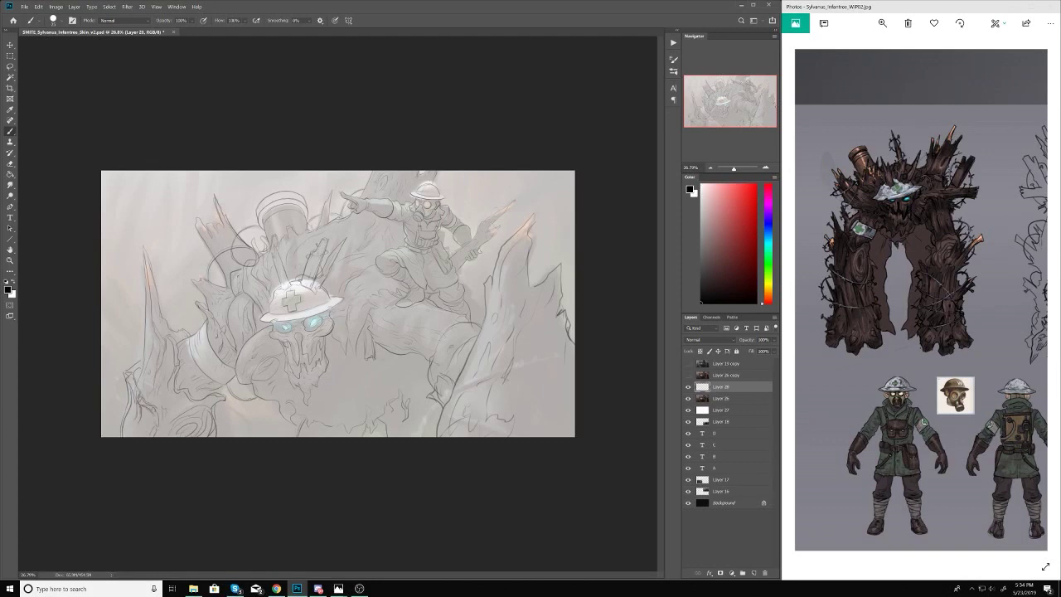
Step: Wrap wire around the large foreground trunk and hatch the shadowed lower areas with diagonal lines
scroll(339, 303, "up", 1)
right_click(518, 375)
left_click_drag(580, 359, 439, 419)
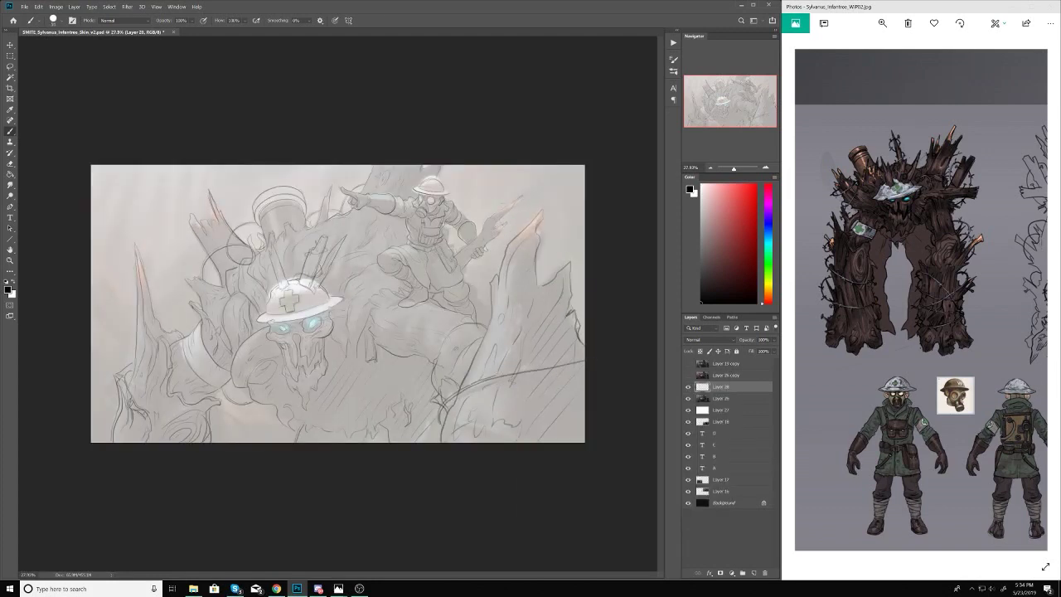
scroll(246, 274, "down", 1)
scroll(246, 273, "up", 4)
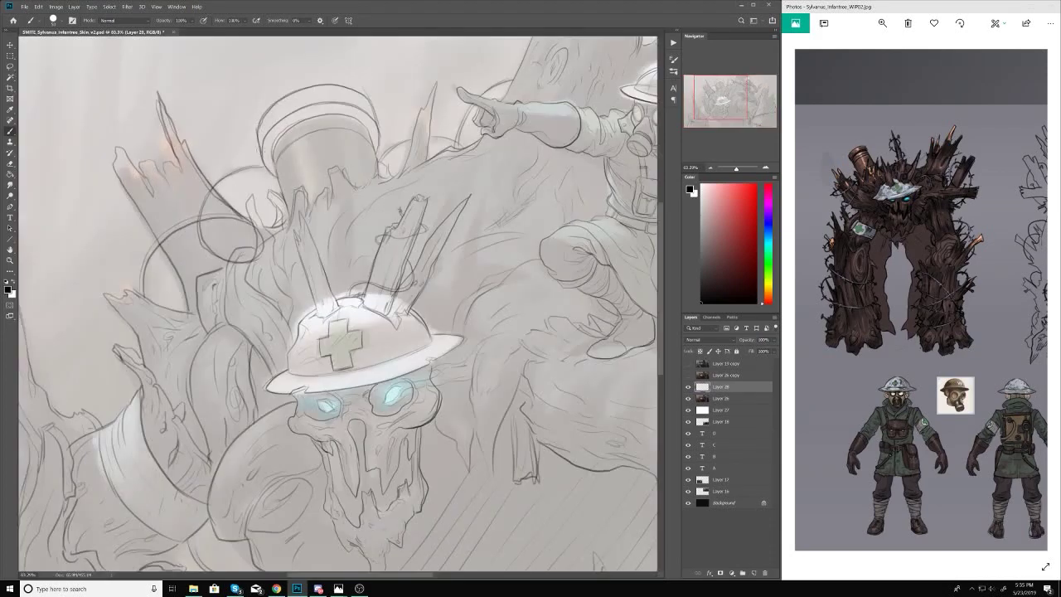
scroll(322, 142, "down", 3)
scroll(323, 141, "up", 3)
scroll(199, 265, "down", 3)
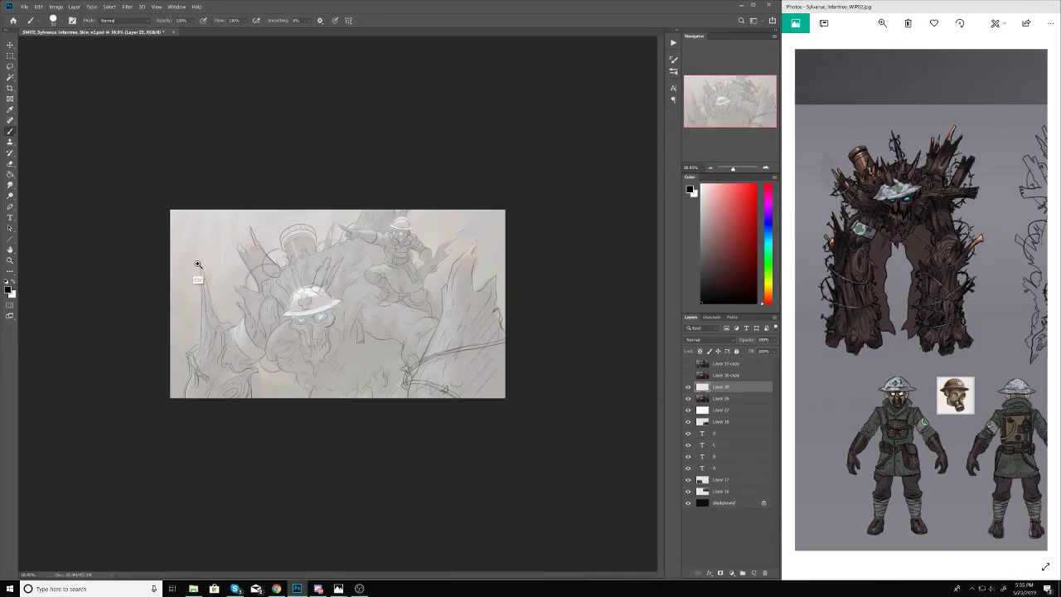
scroll(199, 265, "up", 1)
key("ctrl+minus")
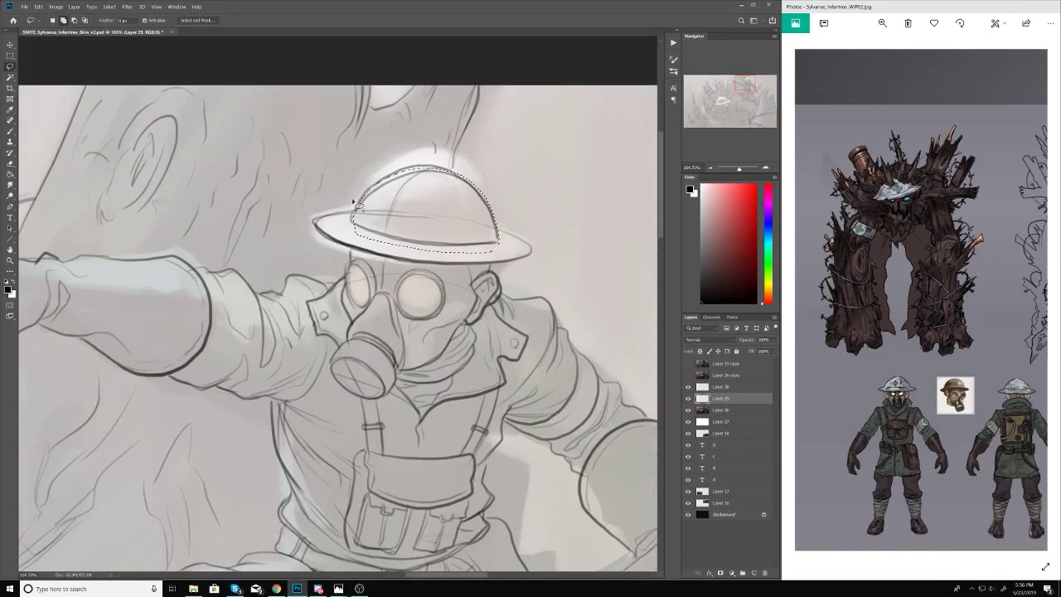
Step: On the layer below the line art, lasso-select the soldier's helmet, masked head, collar and pointing arm
left_click_drag(350, 284, 497, 277)
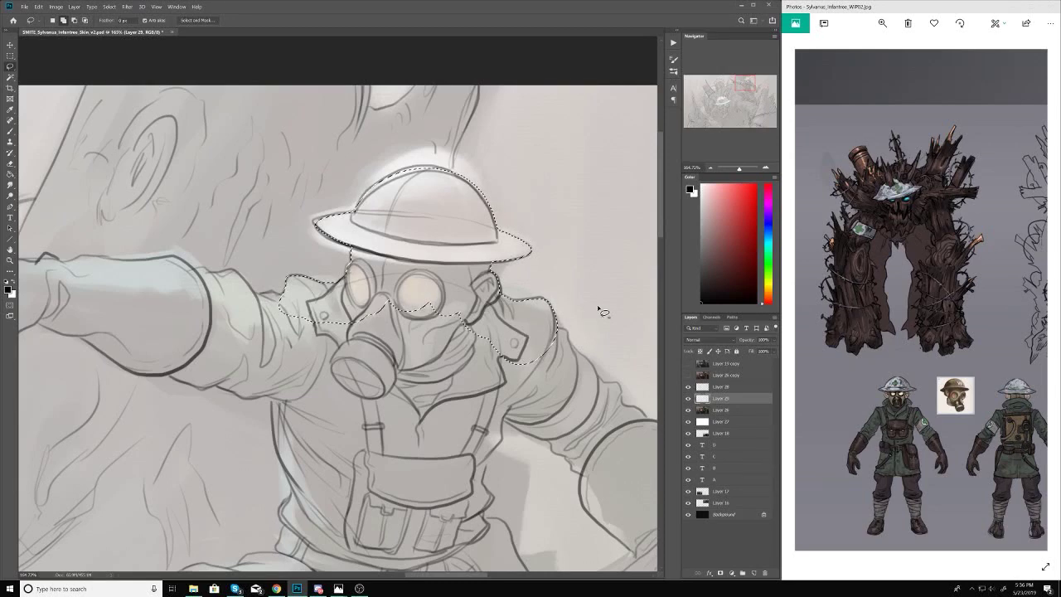
scroll(604, 308, "left", 3)
mouse_move(452, 307)
left_mouse_down()
mouse_move(315, 255)
mouse_move(315, 315)
mouse_move(274, 365)
mouse_move(414, 377)
mouse_move(348, 295)
left_mouse_up()
scroll(348, 295, "up", 3)
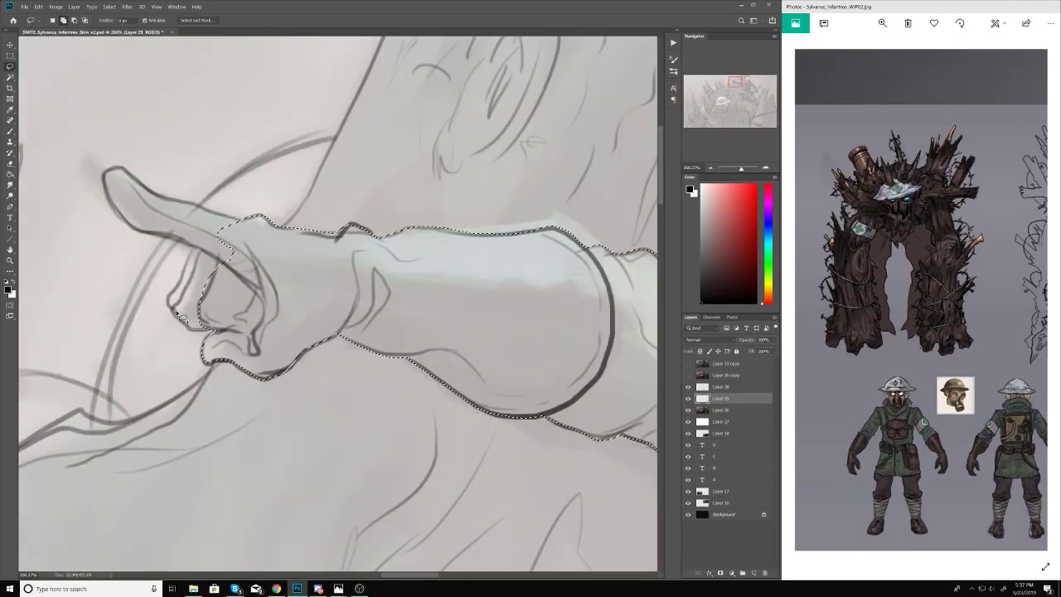
Step: Extend the selection around the soldier's pointing finger, torso, crouching leg and the hand gripping the wooden club
scroll(406, 282, "right", 5)
mouse_move(407, 283)
left_mouse_down()
mouse_move(462, 398)
mouse_move(495, 388)
mouse_move(389, 469)
mouse_move(467, 510)
mouse_move(474, 447)
mouse_move(343, 337)
mouse_move(307, 345)
mouse_move(276, 422)
mouse_move(197, 502)
mouse_move(301, 481)
mouse_move(244, 390)
mouse_move(281, 419)
mouse_move(334, 380)
mouse_move(398, 290)
mouse_move(394, 319)
mouse_move(362, 318)
mouse_move(319, 377)
mouse_move(265, 390)
mouse_move(265, 498)
mouse_move(196, 404)
mouse_move(344, 479)
mouse_move(302, 358)
mouse_move(374, 367)
mouse_move(398, 456)
mouse_move(383, 503)
mouse_move(481, 458)
mouse_move(472, 386)
mouse_move(418, 360)
mouse_move(479, 156)
mouse_move(276, 209)
mouse_move(272, 226)
mouse_move(286, 219)
mouse_move(271, 233)
mouse_move(280, 230)
mouse_move(348, 335)
mouse_move(347, 320)
mouse_move(390, 286)
mouse_move(378, 198)
mouse_move(444, 271)
mouse_move(452, 155)
mouse_move(456, 196)
mouse_move(525, 173)
mouse_move(424, 253)
mouse_move(318, 178)
left_mouse_up()
scroll(344, 335, "down", 5)
scroll(344, 336, "up", 3)
scroll(284, 230, "down", 2)
key("h")
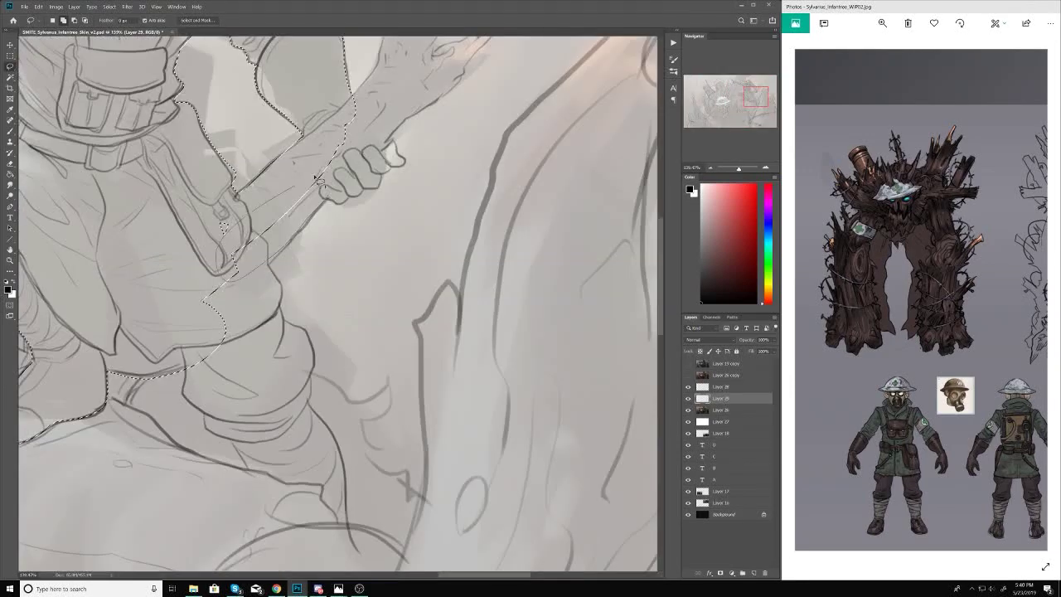
scroll(391, 157, "down", 3)
mouse_move(392, 157)
left_mouse_down()
mouse_move(324, 263)
mouse_move(330, 199)
mouse_move(349, 223)
left_mouse_up()
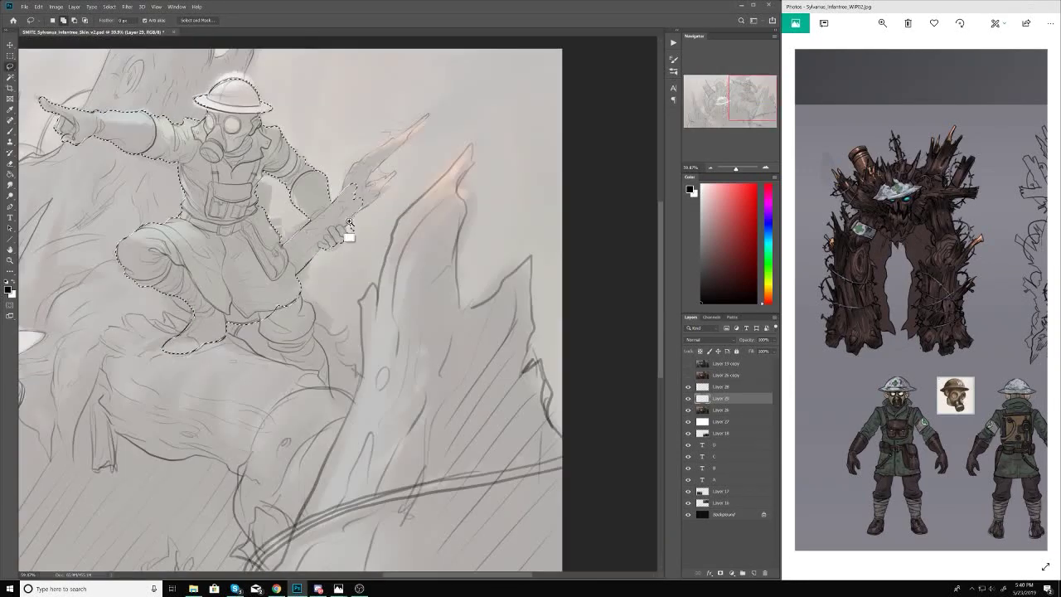
Step: Add the splintered club and the soldier's rear leg to the selection and fill the whole silhouette with mid grey
key("f")
scroll(404, 214, "up", 4)
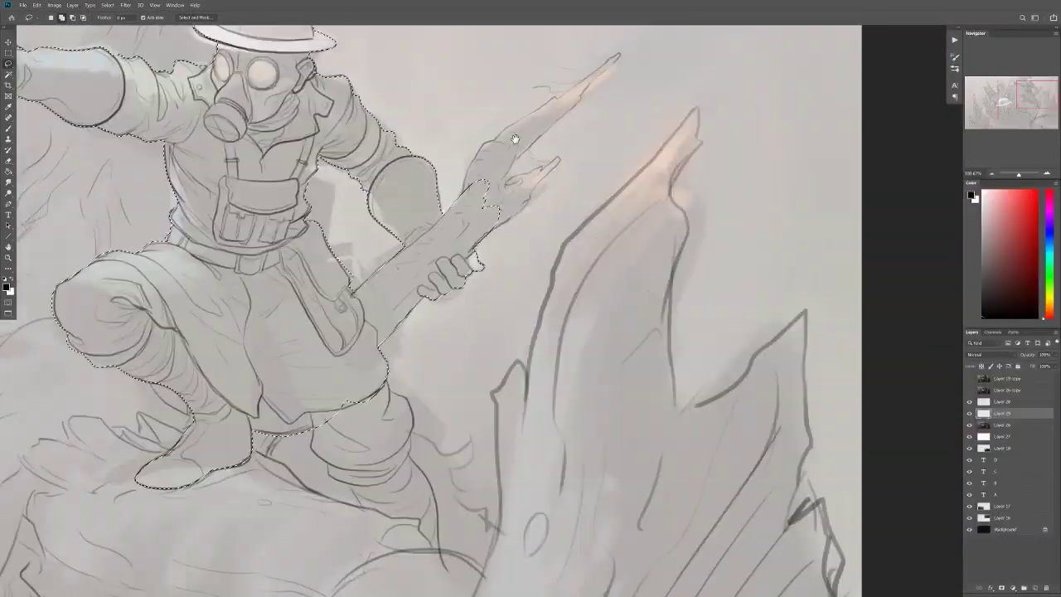
mouse_move(405, 214)
left_mouse_down()
mouse_move(506, 132)
mouse_move(573, 100)
mouse_move(454, 220)
left_mouse_up()
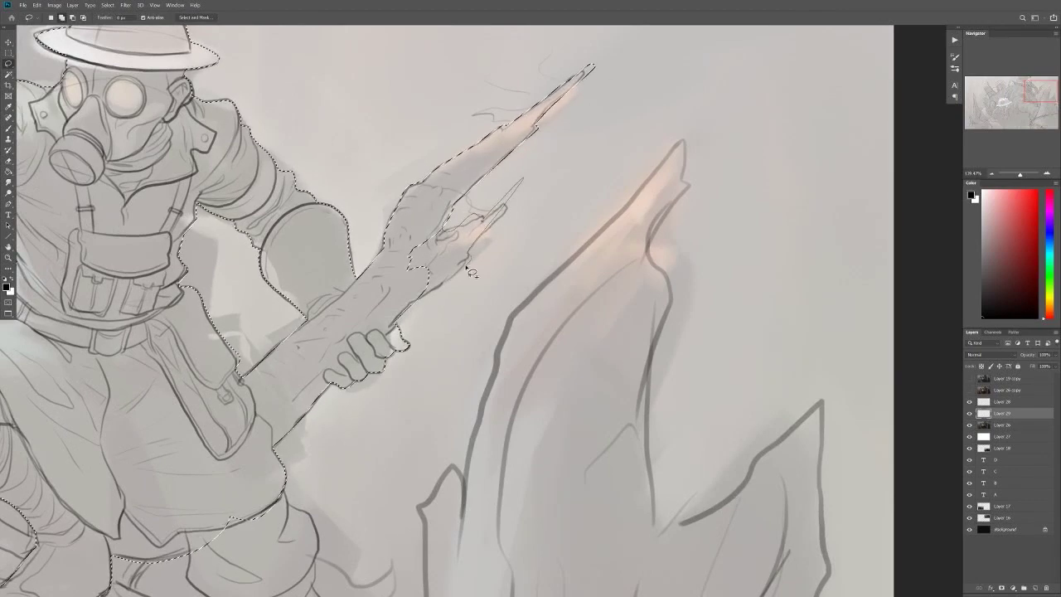
scroll(464, 249, "down", 3)
mouse_move(471, 272)
left_mouse_down()
mouse_move(470, 221)
mouse_move(466, 234)
mouse_move(449, 226)
mouse_move(379, 255)
mouse_move(379, 311)
mouse_move(393, 322)
mouse_move(470, 204)
mouse_move(437, 273)
mouse_move(507, 296)
mouse_move(541, 383)
mouse_move(533, 412)
mouse_move(544, 366)
mouse_move(520, 398)
mouse_move(547, 352)
left_mouse_up()
scroll(474, 209, "up", 4)
scroll(548, 348, "down", 5)
key("alt+BackSpace")
scroll(547, 352, "down", 4)
scroll(568, 195, "up", 6)
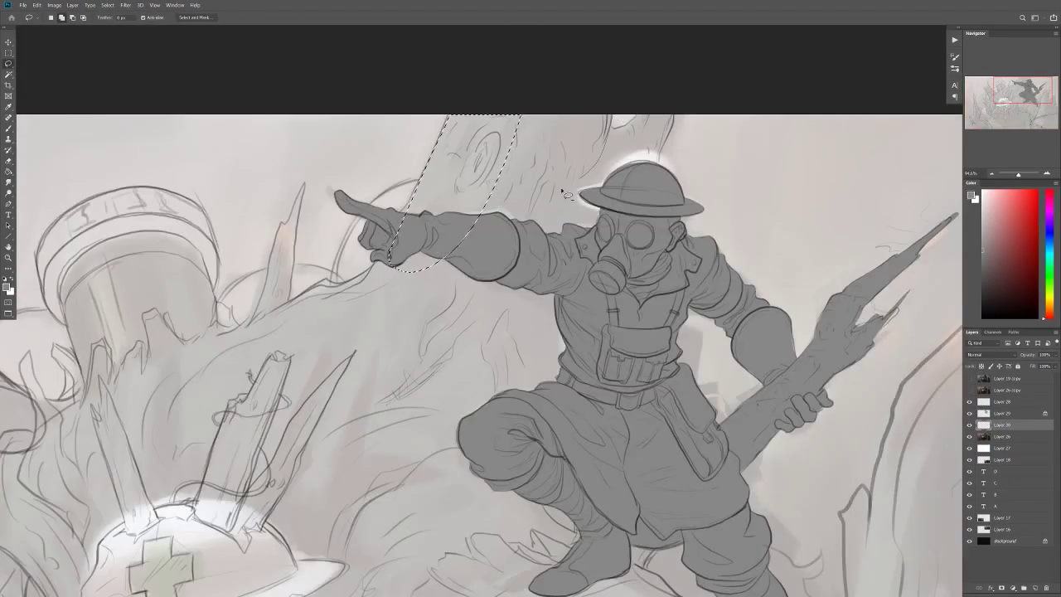
Step: Lasso-select the creature's upper outline from the leaning trunk behind the soldier past the thin spike to the cylindrical stack
scroll(308, 222, "down", 4)
mouse_move(309, 222)
left_mouse_down()
mouse_move(547, 241)
mouse_move(372, 277)
mouse_move(497, 145)
left_mouse_up()
scroll(372, 277, "up", 4)
scroll(498, 145, "down", 1)
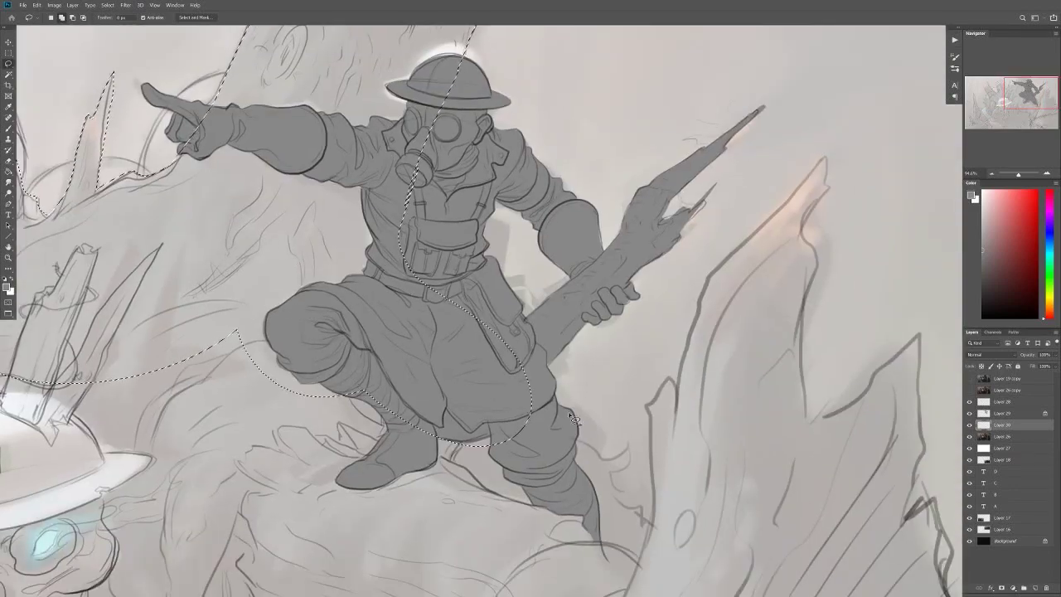
scroll(497, 145, "down", 3)
scroll(332, 217, "left", 4)
scroll(333, 217, "down", 2)
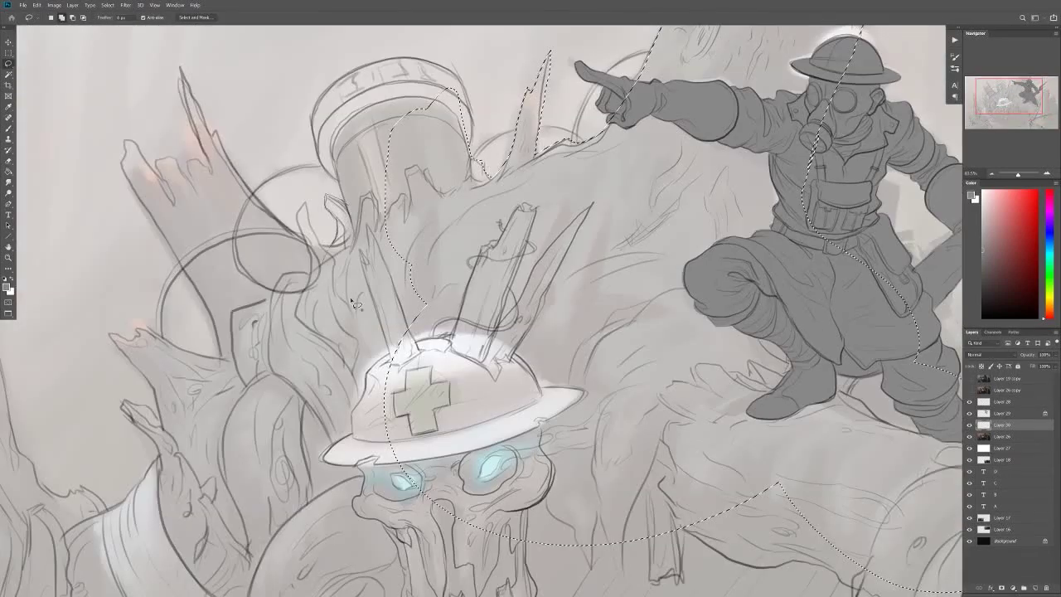
mouse_move(332, 218)
left_mouse_down()
mouse_move(464, 464)
mouse_move(500, 461)
mouse_move(568, 315)
mouse_move(572, 232)
mouse_move(494, 110)
left_mouse_up()
scroll(464, 465, "up", 3)
scroll(572, 232, "up", 1)
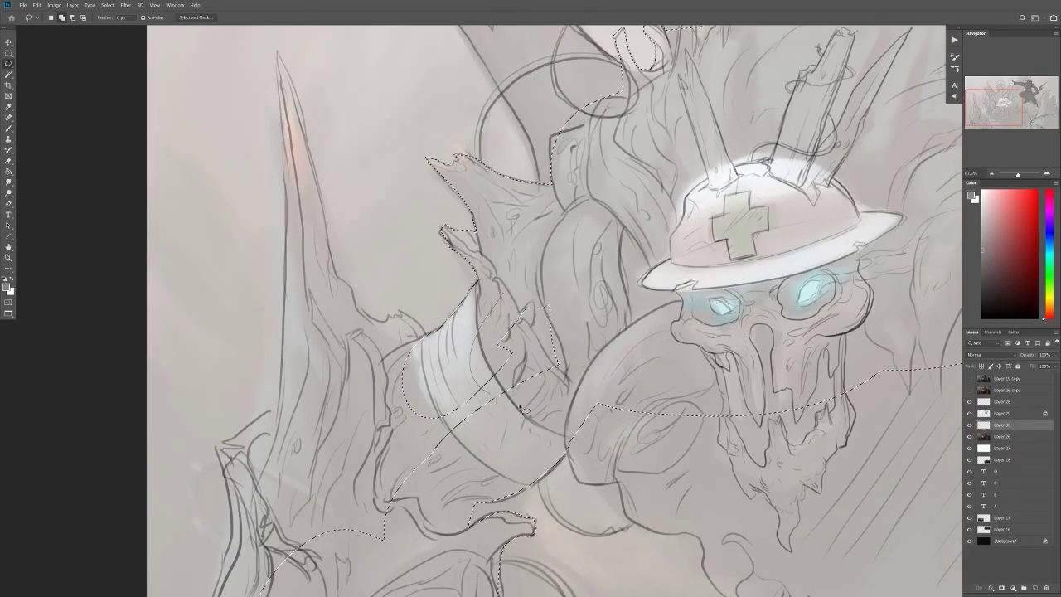
Step: Extend the selection around the creature's broken side branches, banded arm and ragged lower body down to the canvas edge
scroll(443, 166, "down", 4)
scroll(587, 356, "right", 3)
mouse_move(586, 356)
left_mouse_down()
mouse_move(625, 370)
mouse_move(574, 337)
mouse_move(614, 286)
mouse_move(573, 317)
mouse_move(503, 255)
mouse_move(601, 340)
left_mouse_up()
scroll(675, 315, "down", 2)
scroll(675, 315, "right", 3)
scroll(601, 340, "up", 3)
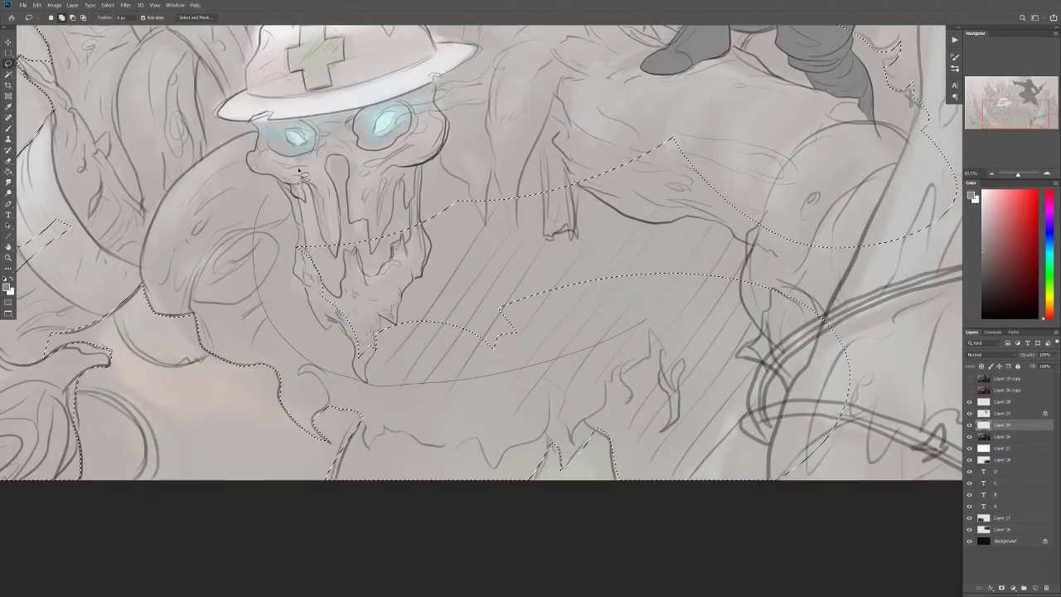
Step: Add the creature's jaw, the tall spiked forearm and the jagged foreground trunk to the selection
scroll(601, 339, "left", 3)
scroll(525, 249, "down", 3)
scroll(525, 248, "up", 3)
mouse_move(528, 252)
left_mouse_down()
mouse_move(515, 341)
mouse_move(447, 274)
mouse_move(414, 174)
mouse_move(435, 414)
left_mouse_up()
scroll(439, 417, "down", 5)
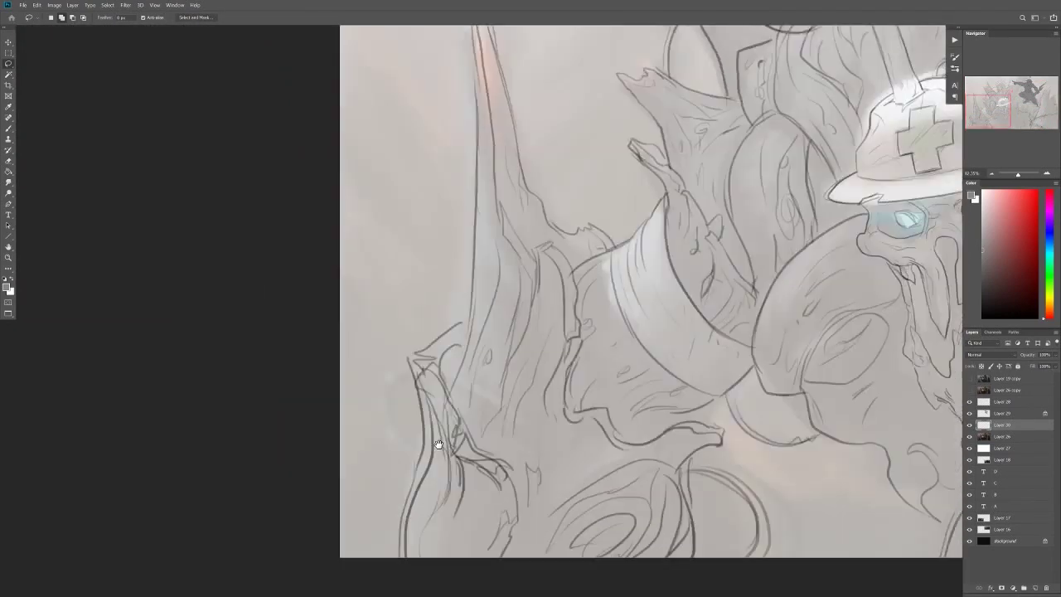
scroll(523, 241, "up", 3)
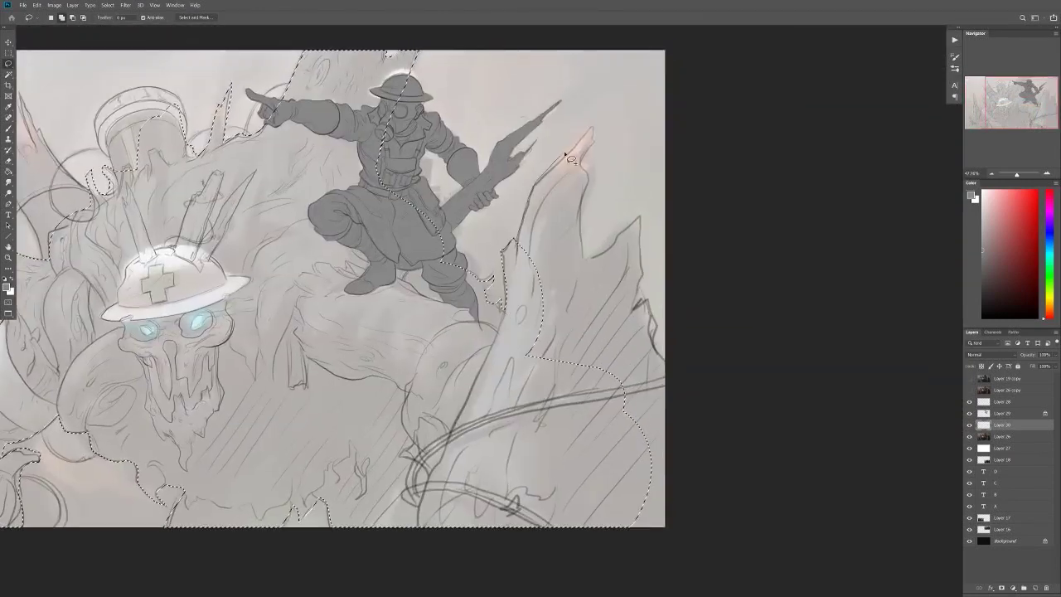
Step: Trace the rim of the cylindrical stack with the Pen tool and add the path to the selection
scroll(340, 130, "up", 4)
key("p")
left_click_drag(340, 131, 325, 219)
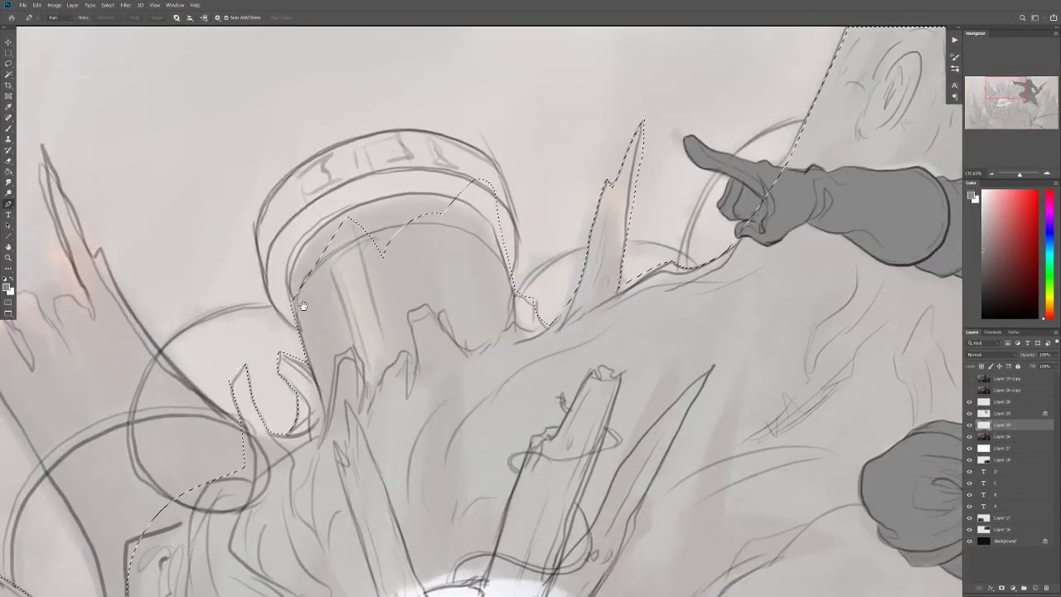
left_click(303, 330)
left_click_drag(257, 247, 273, 207)
left_click_drag(354, 139, 431, 133)
left_click_drag(502, 177, 518, 232)
left_click(509, 315)
left_click(302, 330)
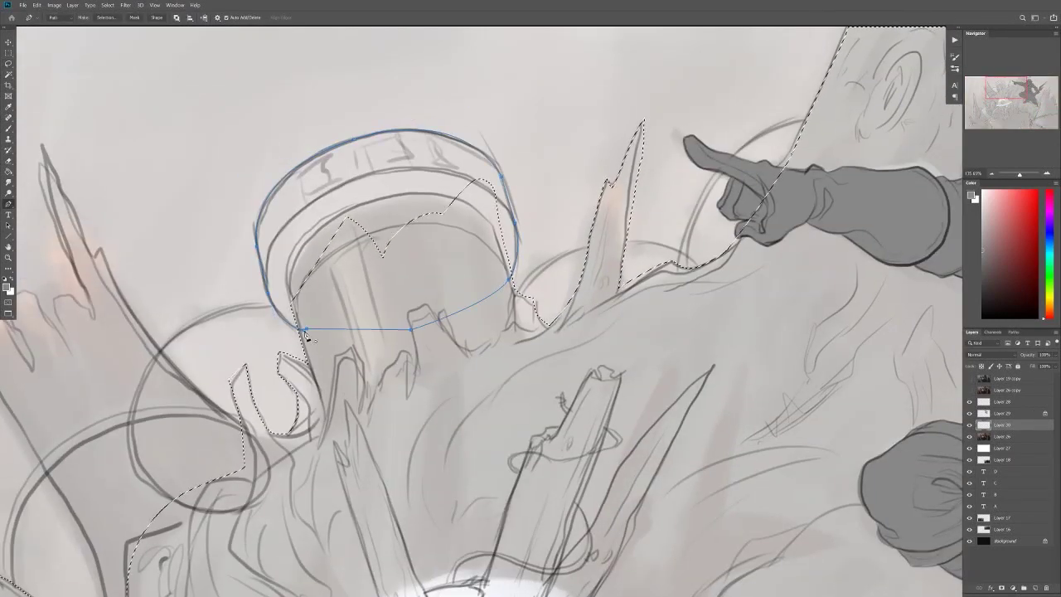
key("ctrl+Return")
Step: Trace the splintered tips and edge of the broken stump beside the stack with the Pen tool and load the path as selection
left_click_drag(373, 248, 508, 218)
left_click(389, 396)
left_click(236, 217)
left_click(208, 178)
left_click(180, 121)
left_click(201, 219)
left_click(230, 285)
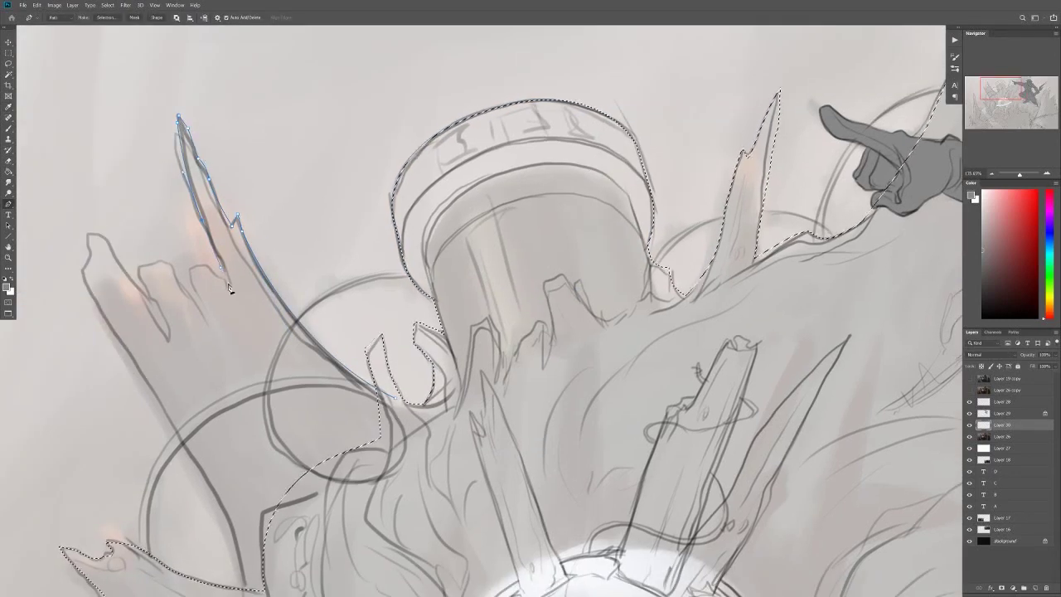
left_click(217, 272)
left_click(193, 265)
left_click(199, 309)
left_click(166, 264)
left_click(143, 266)
left_click(168, 338)
left_click(115, 246)
key("ctrl+Return")
key("ctrl+minus")
key("ctrl+minus")
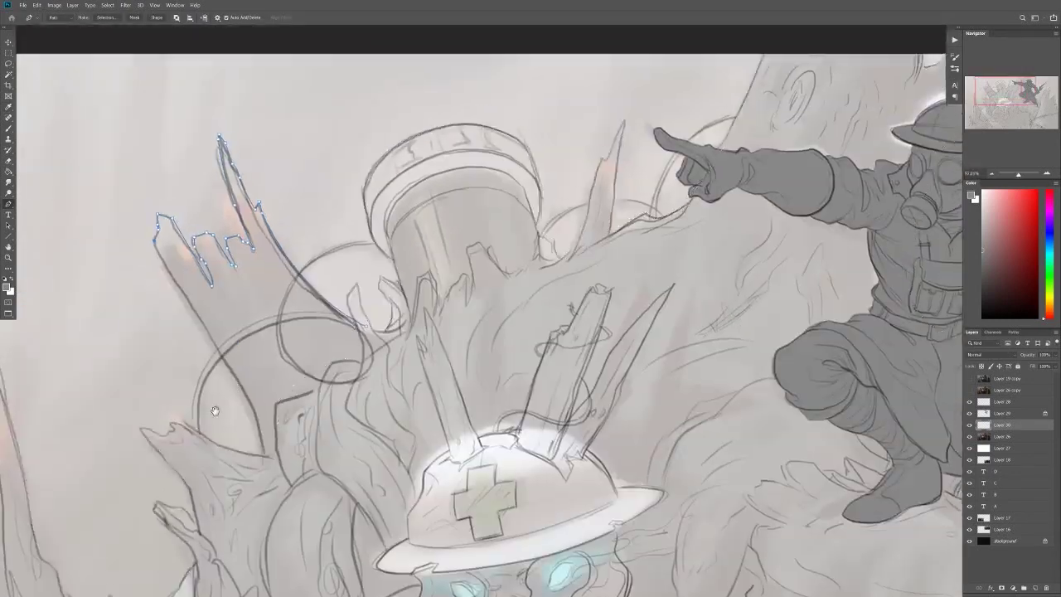
Step: Fill the selected creature silhouette with dark grey
key("ctrl+0")
key("g")
key("alt+BackSpace")
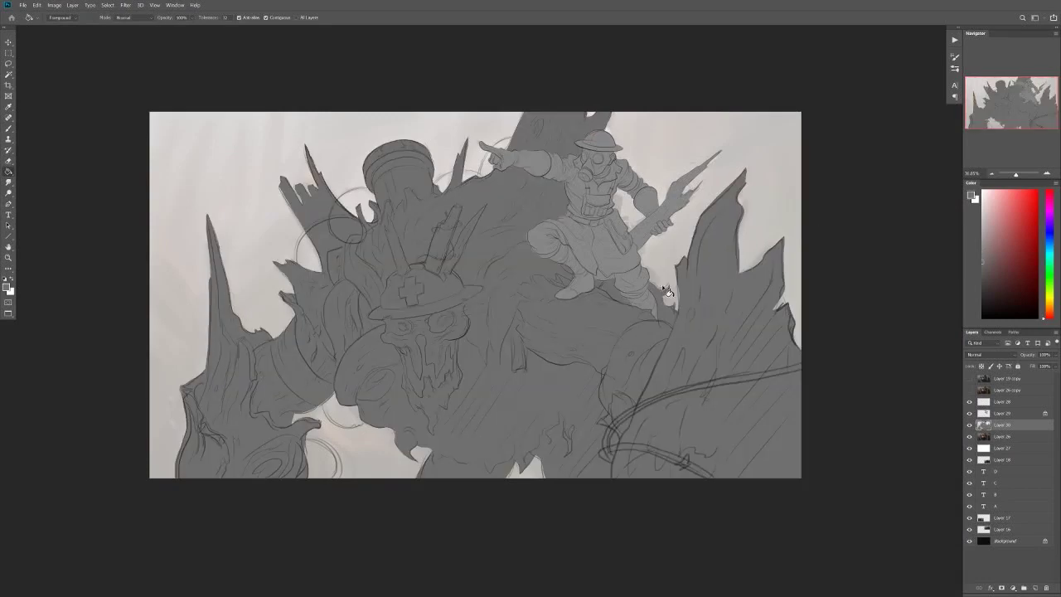
Step: Split the colour painting into separate creature and soldier cut-out layers and clip the line art to the creature
key("ctrl+minus")
key("ctrl+j")
left_click_drag(1003, 451, 1003, 419)
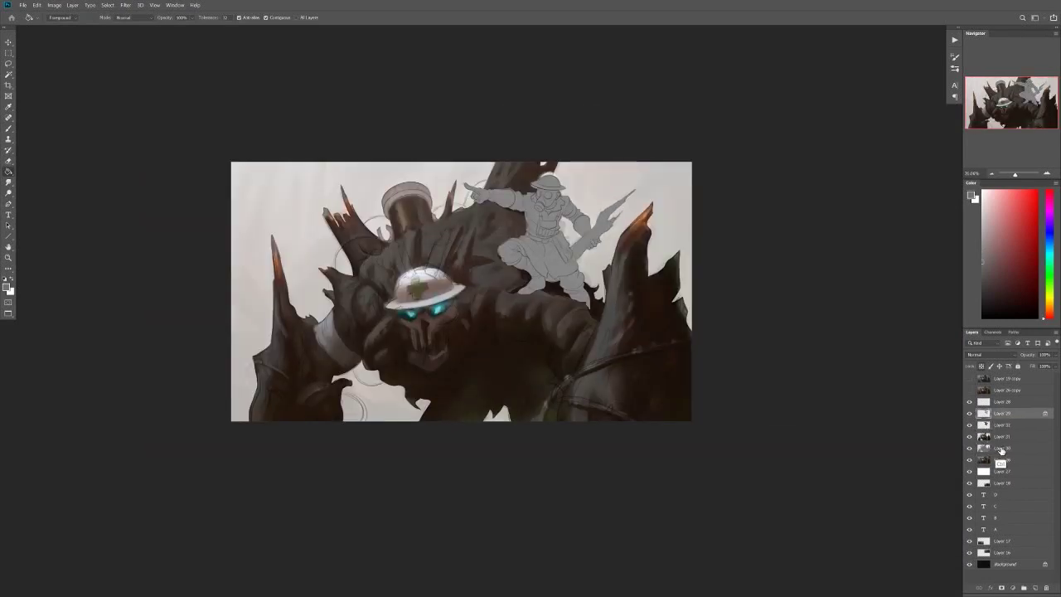
right_click(1003, 418)
left_click(983, 138)
left_click(1008, 425)
Step: On a new layer above the creature's line art, paint light grey wire wrapped around the large foreground trunk
key("ctrl+shift+alt+n")
key("b")
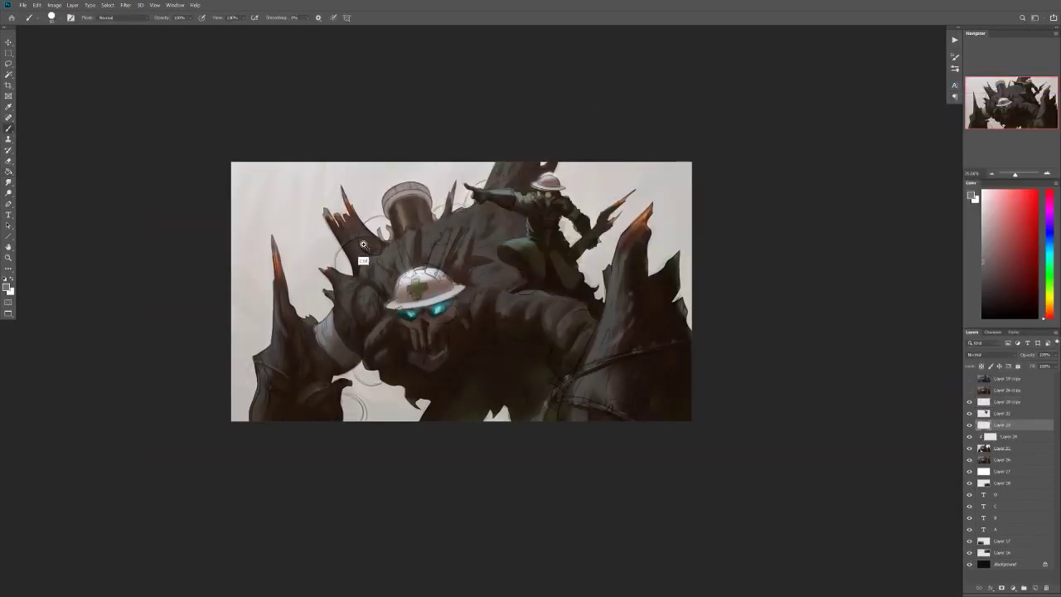
key("ctrl+plus")
key("ctrl+plus")
key("ctrl+minus")
key("ctrl+minus")
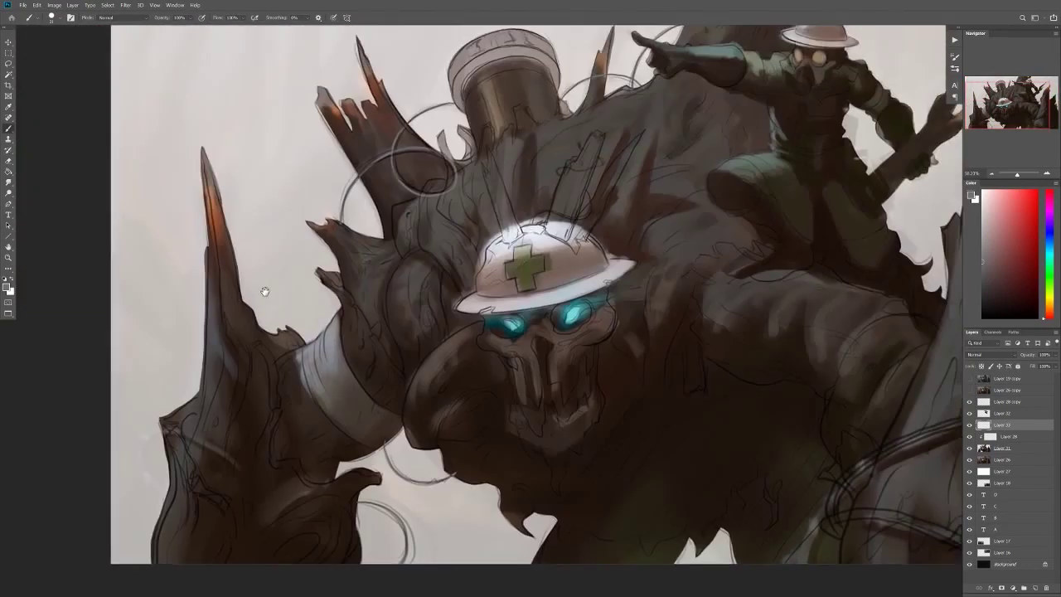
right_click(685, 331)
left_click_drag(685, 331, 531, 364)
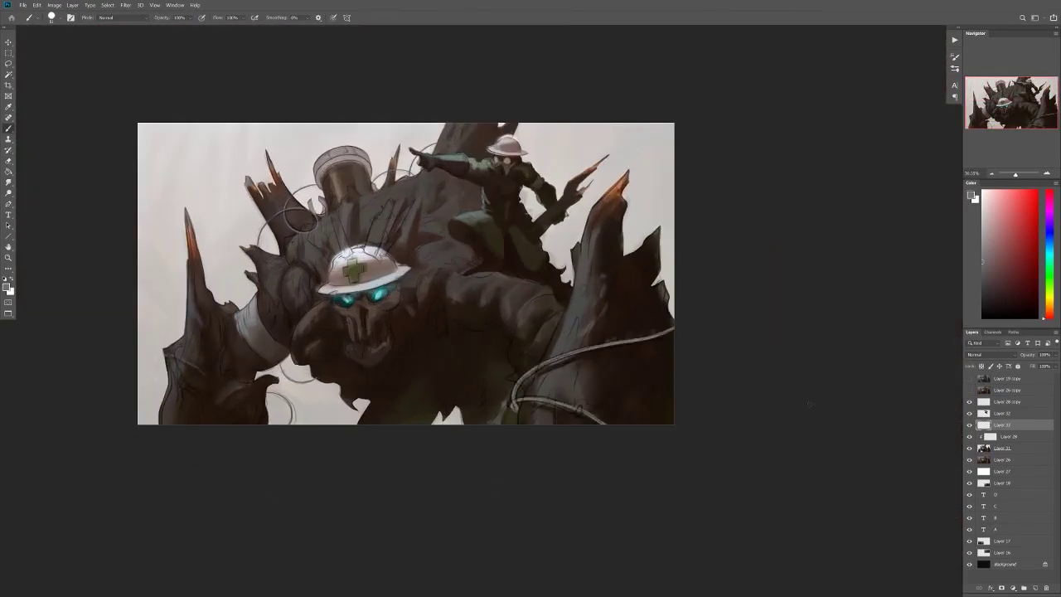
Step: Merge the wire layer down and restore the painted background on Layer 26 to 100% opacity
key("ctrl+e")
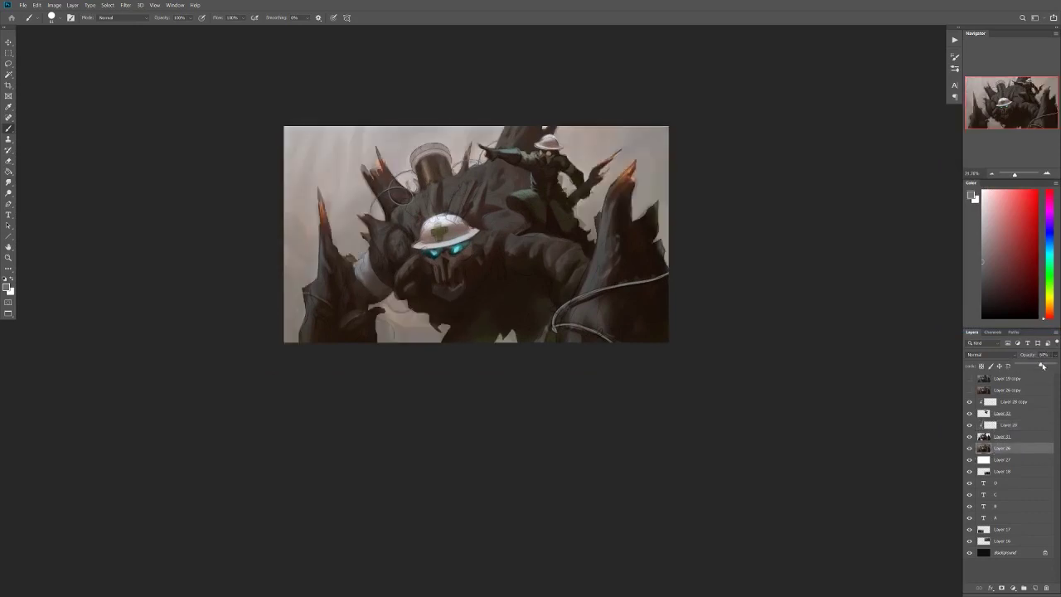
left_click(423, 340, "alt")
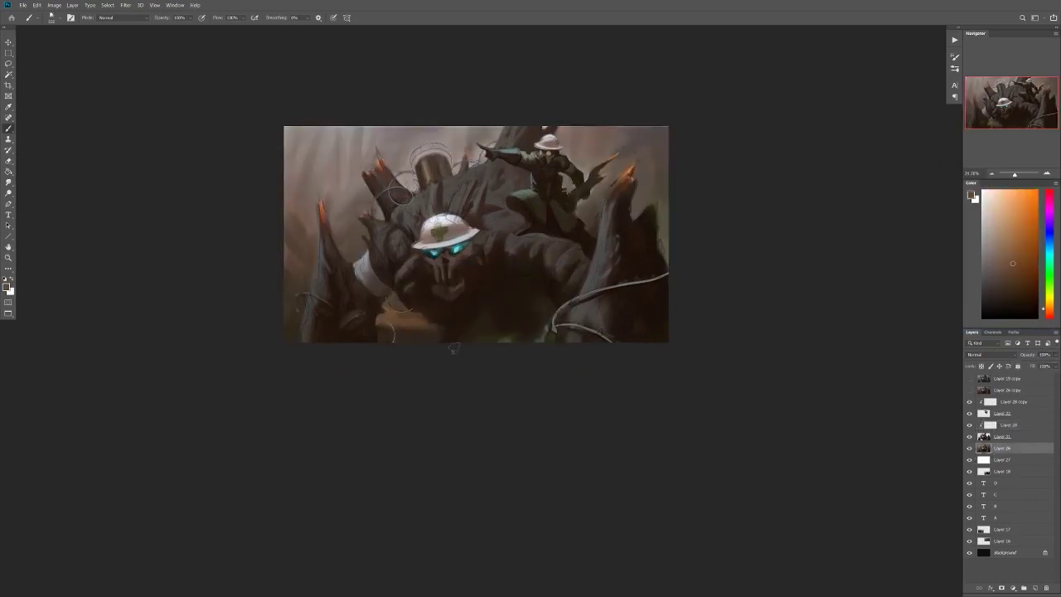
right_click(506, 191)
left_click_drag(565, 76, 559, 172)
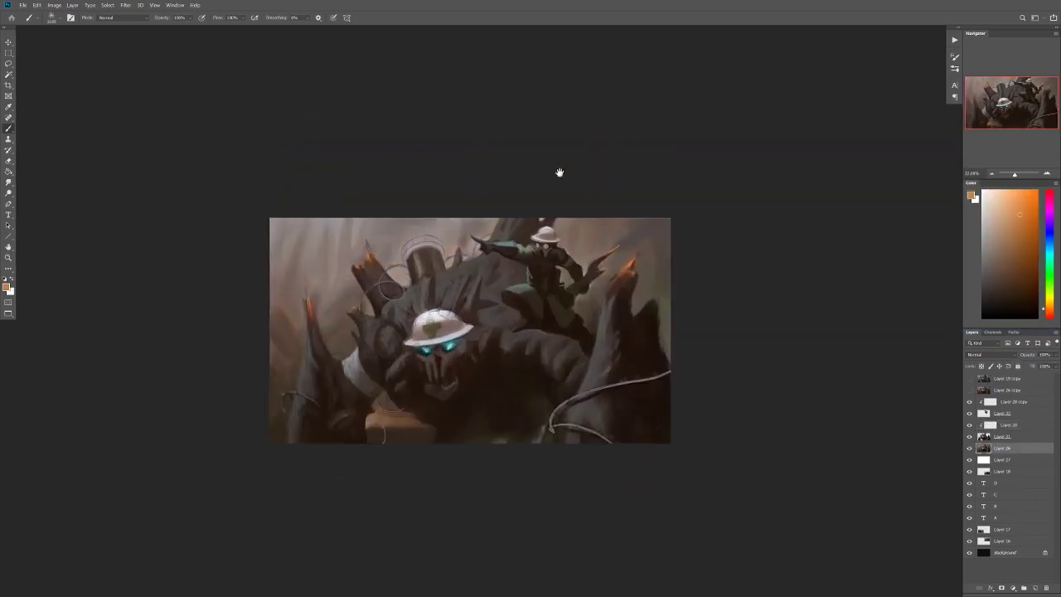
Step: Brush yellow and orange light across the background on a new layer beneath the creature, blended with Overlay
left_click(1035, 588)
left_click_drag(290, 248, 486, 201)
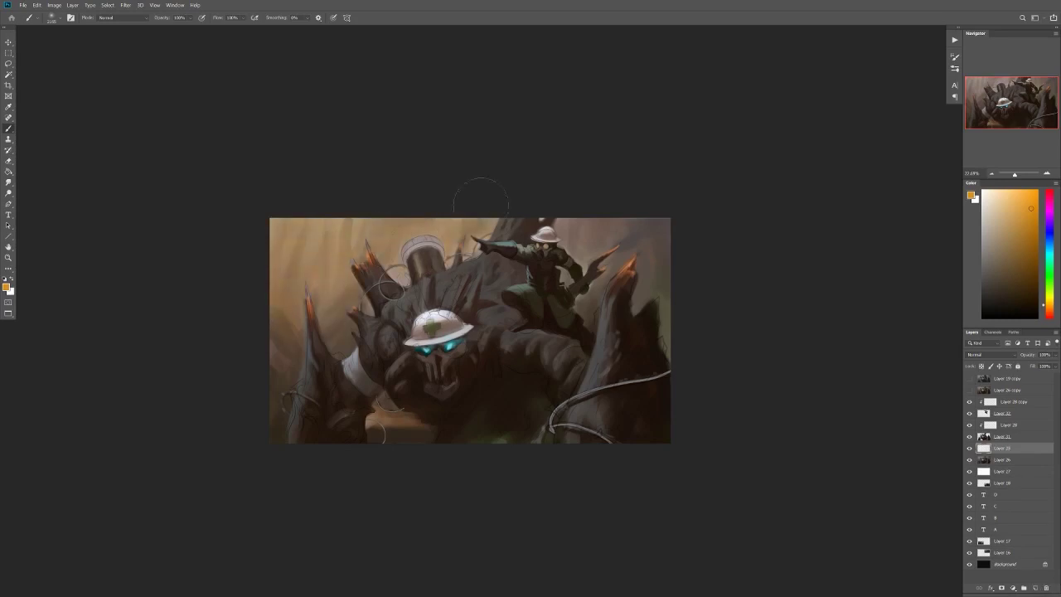
left_click_drag(286, 324, 887, 207)
left_click_drag(630, 249, 757, 367)
left_click(991, 354)
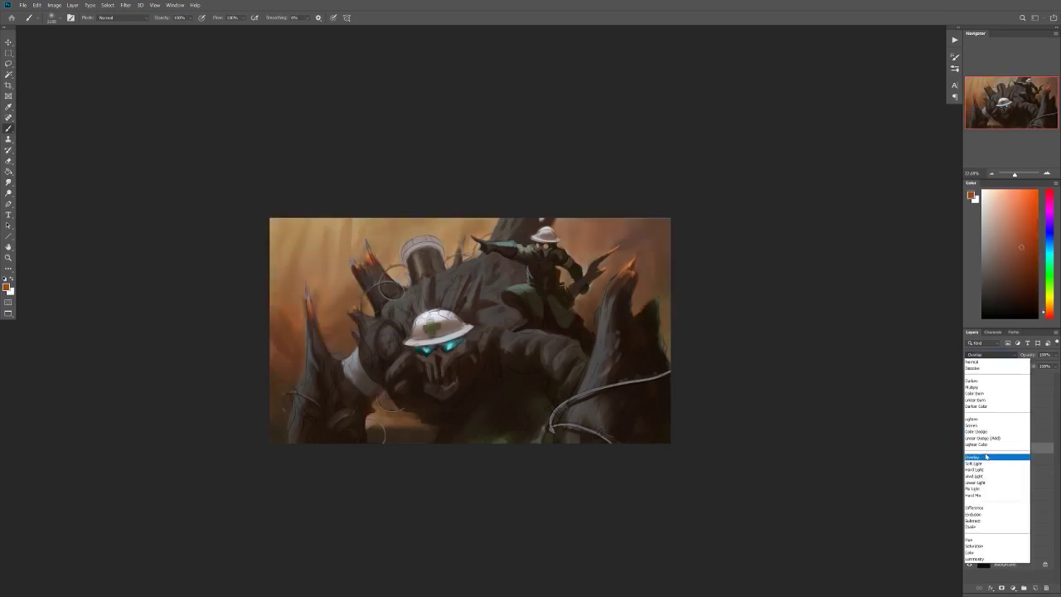
left_click(974, 450)
left_click(969, 448)
scroll(645, 280, "down", 3)
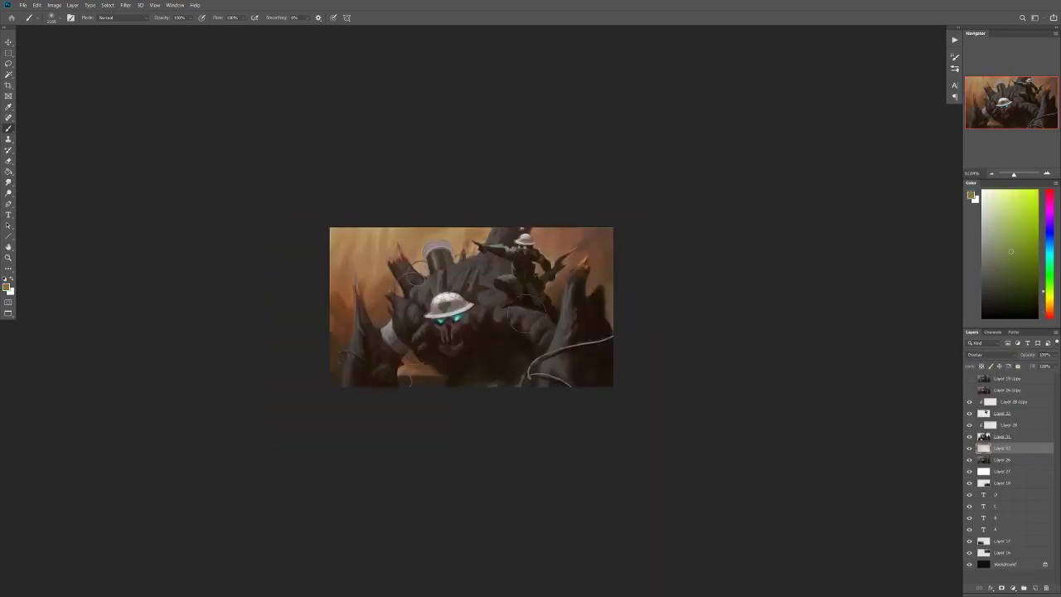
Step: Flip the canvas horizontally and paint warm orange and dark brown over the creature on a new clipped Overlay layer
key("h")
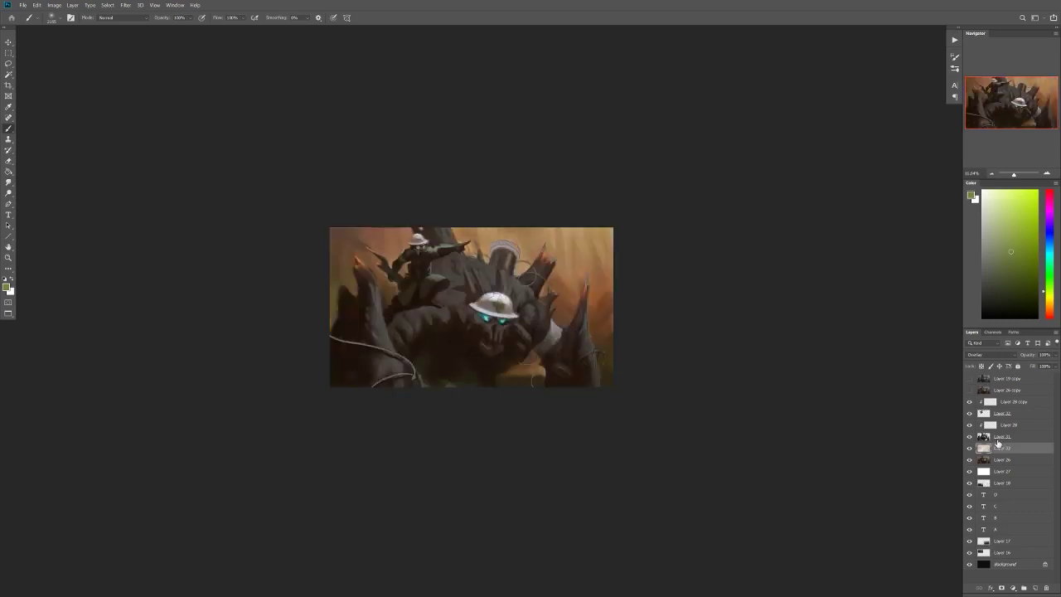
left_click(998, 440)
key("ctrl+shift+alt+n")
key("ctrl+alt+g")
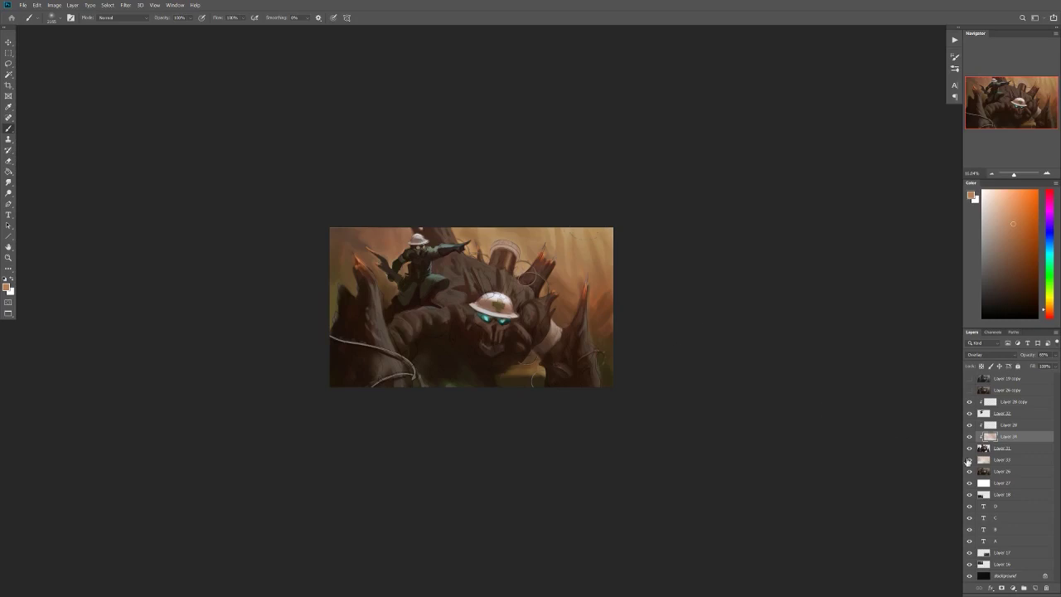
left_click(991, 223)
right_click(534, 282)
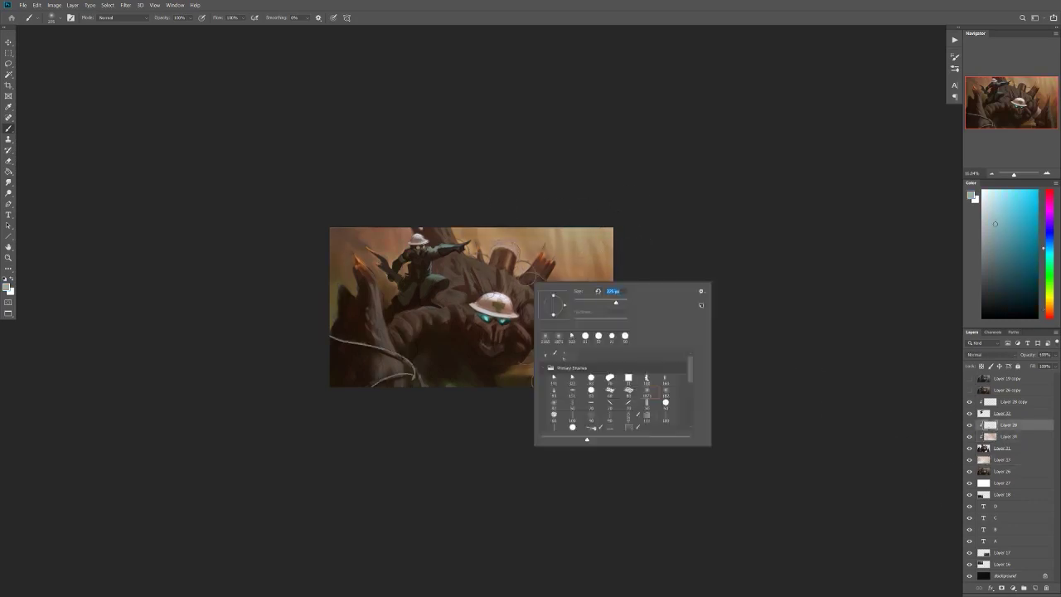
key("Escape")
left_click(599, 401, "alt")
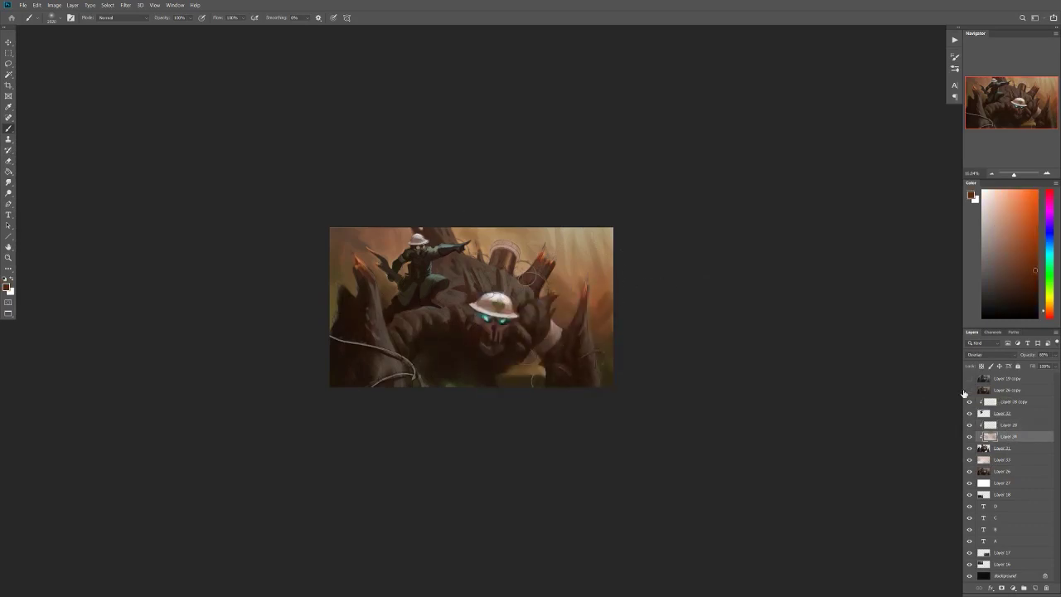
Step: Tint the soldier warm orange on a new clipped Overlay layer and merge both tint layers into their figures
left_click(1005, 412)
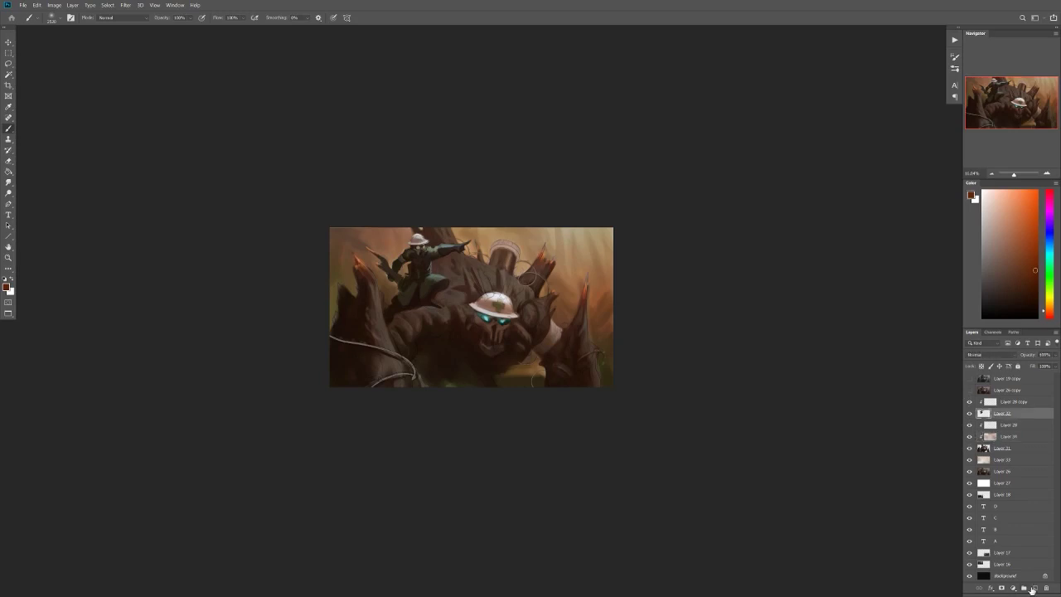
key("ctrl+shift+alt+n")
key("ctrl+y")
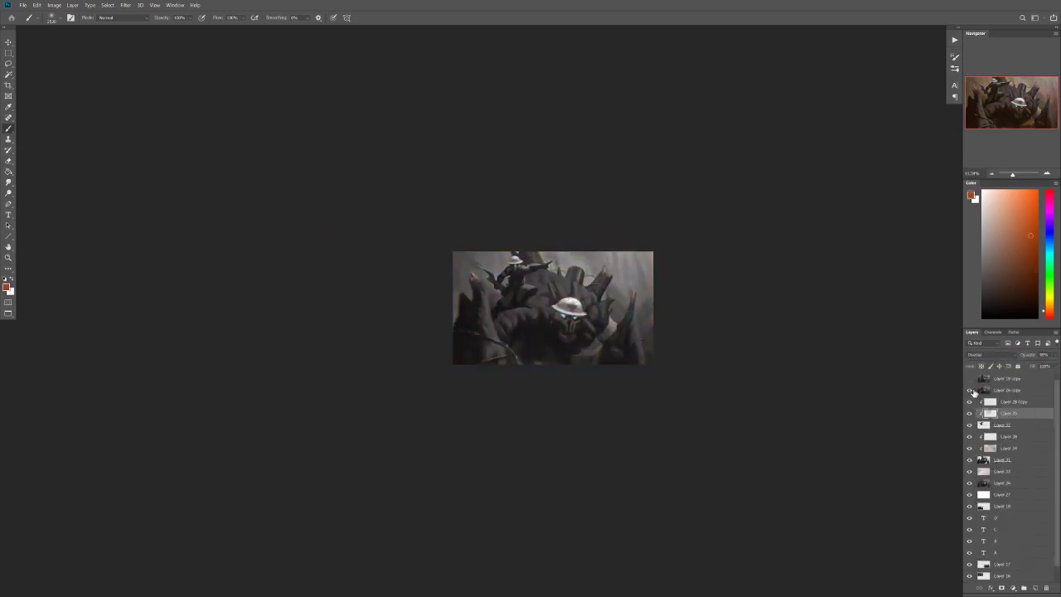
key("ctrl+y")
key("ctrl+plus")
left_click(1008, 449)
key("ctrl+e")
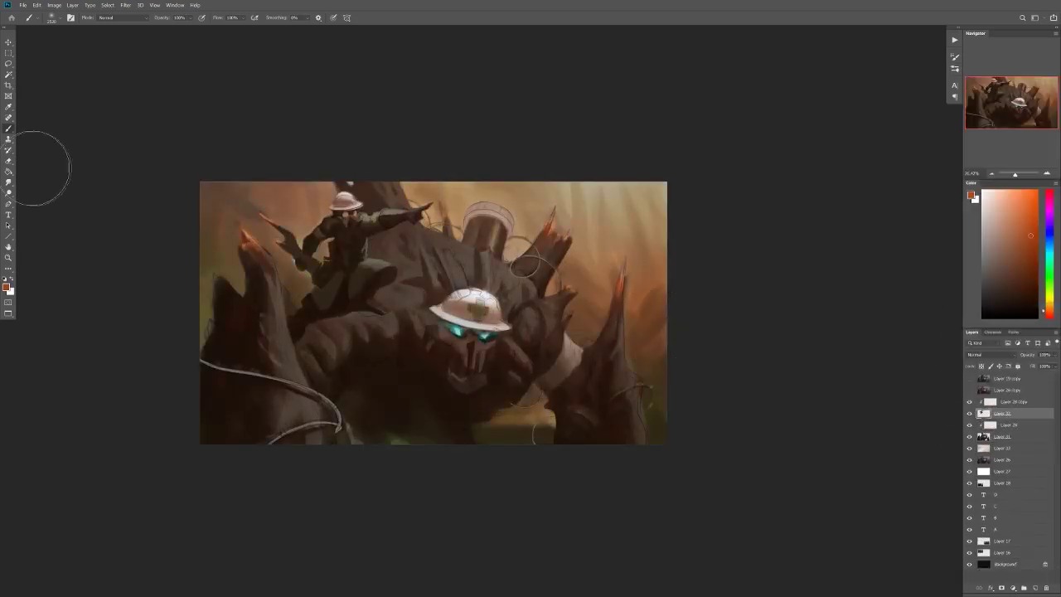
Step: Lock the creature layer's transparent pixels and shape the cylindrical stack and surrounding spikes with the Smudge tool
left_click(8, 181)
scroll(527, 220, "up", 1)
right_click(528, 221)
key("Escape")
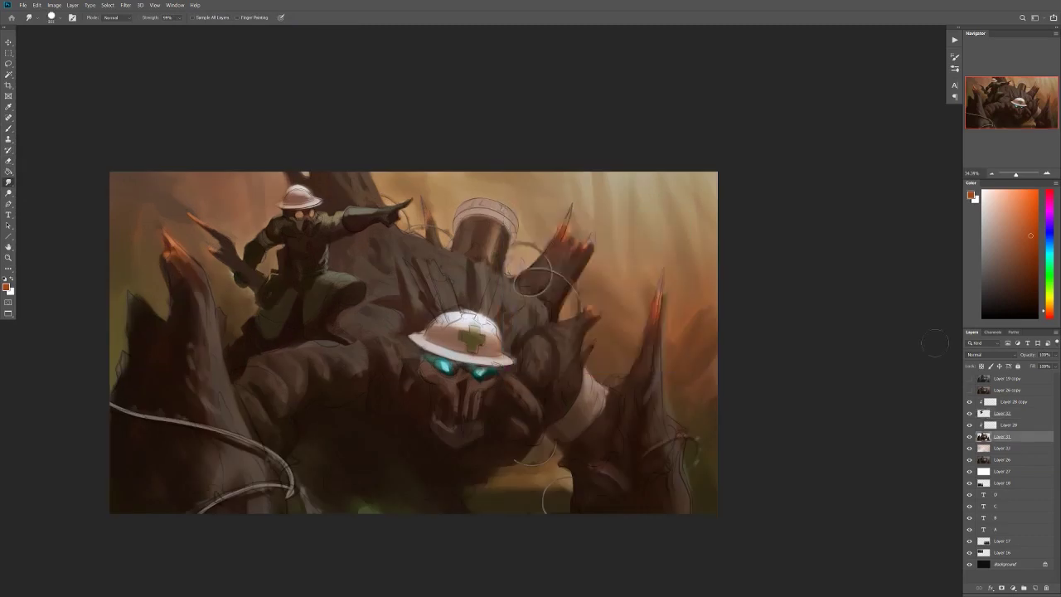
scroll(539, 278, "down", 3)
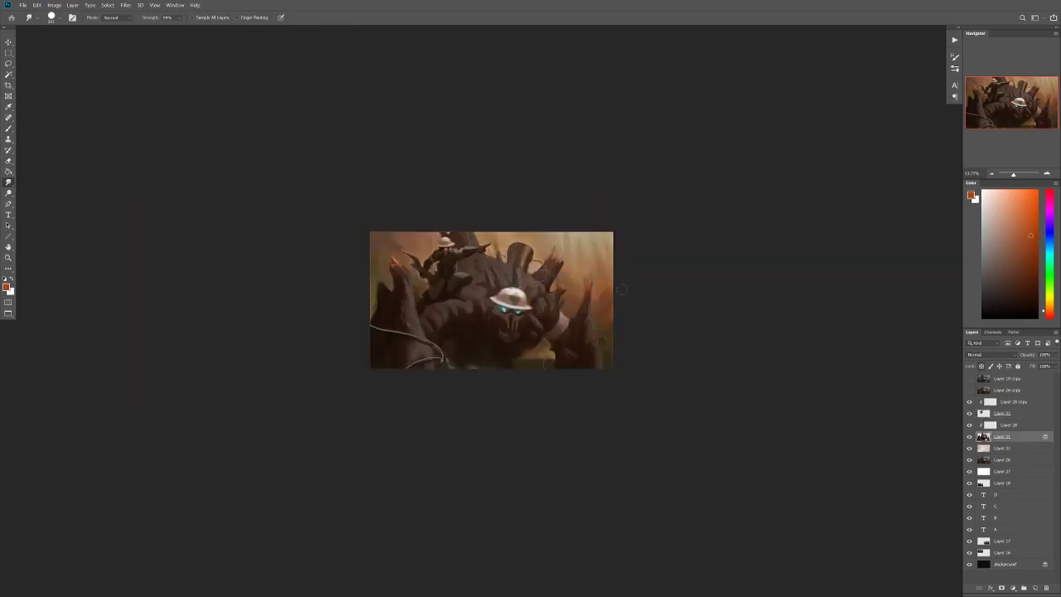
scroll(493, 297, "up", 3)
scroll(593, 262, "down", 1)
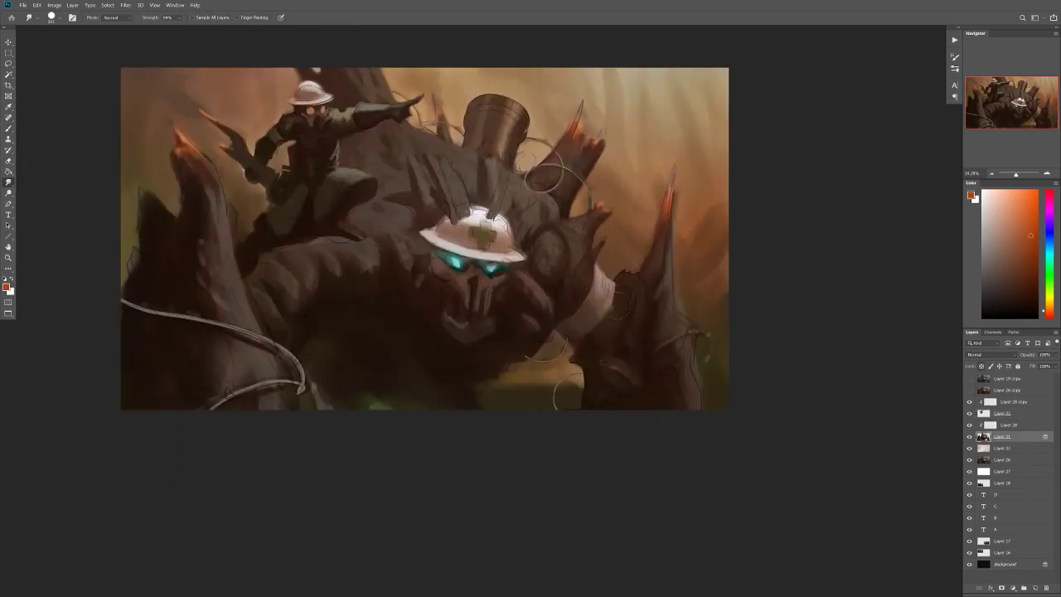
Step: Reshape the creature's forearm beneath the soldier into a broad plank of splintered wood with long grain strokes
scroll(517, 319, "up", 1)
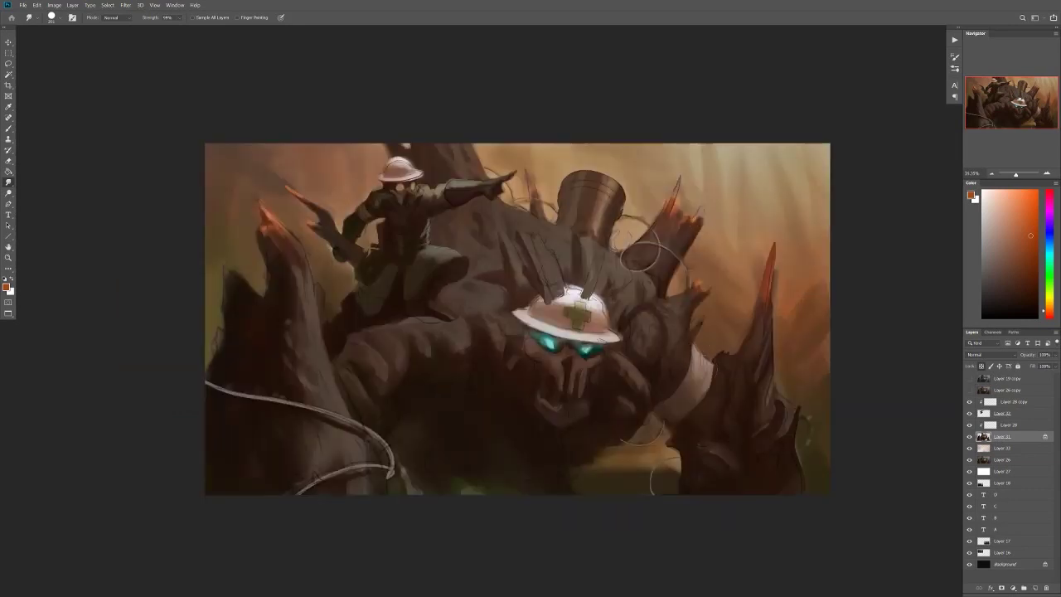
scroll(592, 231, "up", 1)
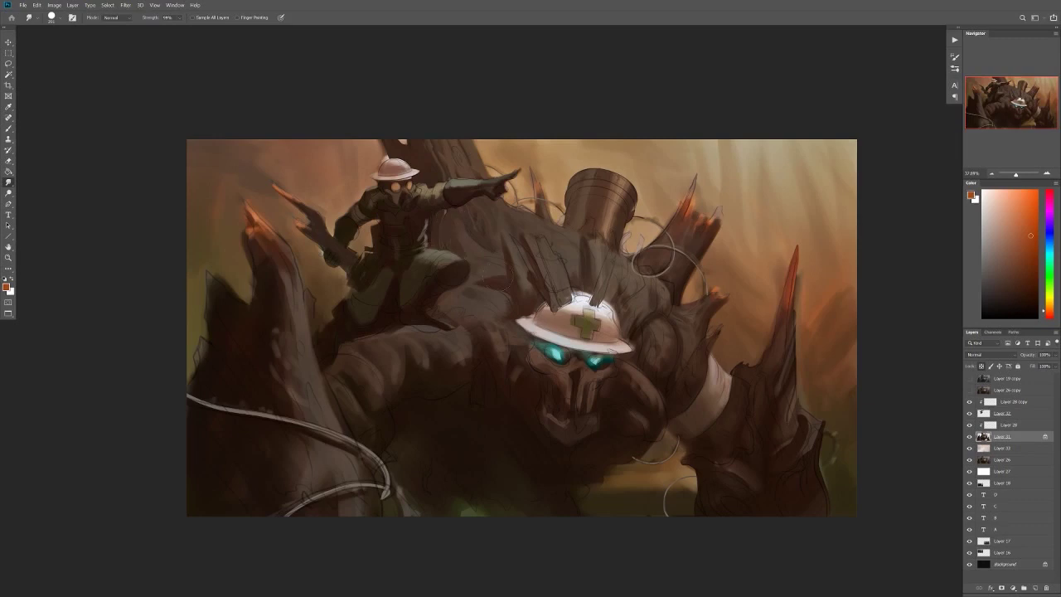
scroll(493, 312, "down", 4)
scroll(418, 331, "up", 3)
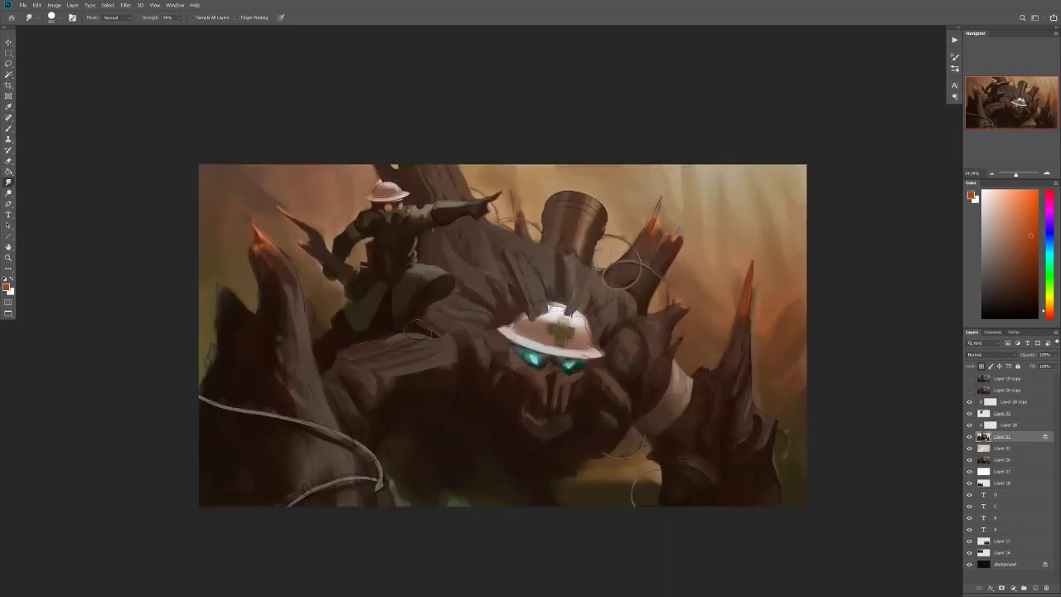
scroll(439, 328, "down", 4)
scroll(528, 384, "up", 5)
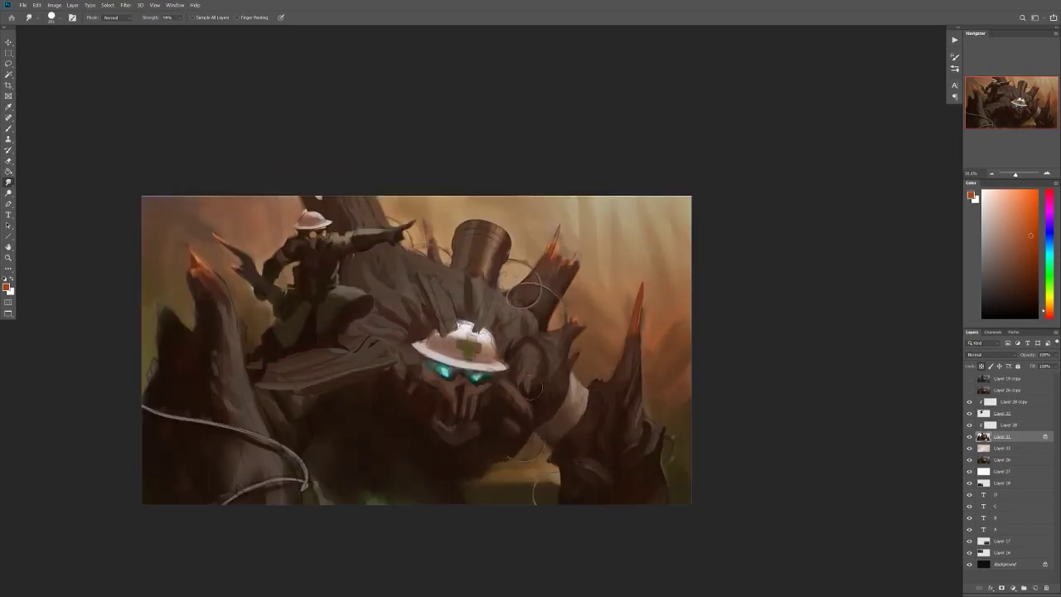
Step: Brush sampled browns over the creature's wooden shoulder, the area around the bandage and the spiked claw beyond it
key("b")
right_click(528, 384)
right_click(446, 380)
double_click(446, 380)
left_click(379, 240, "alt")
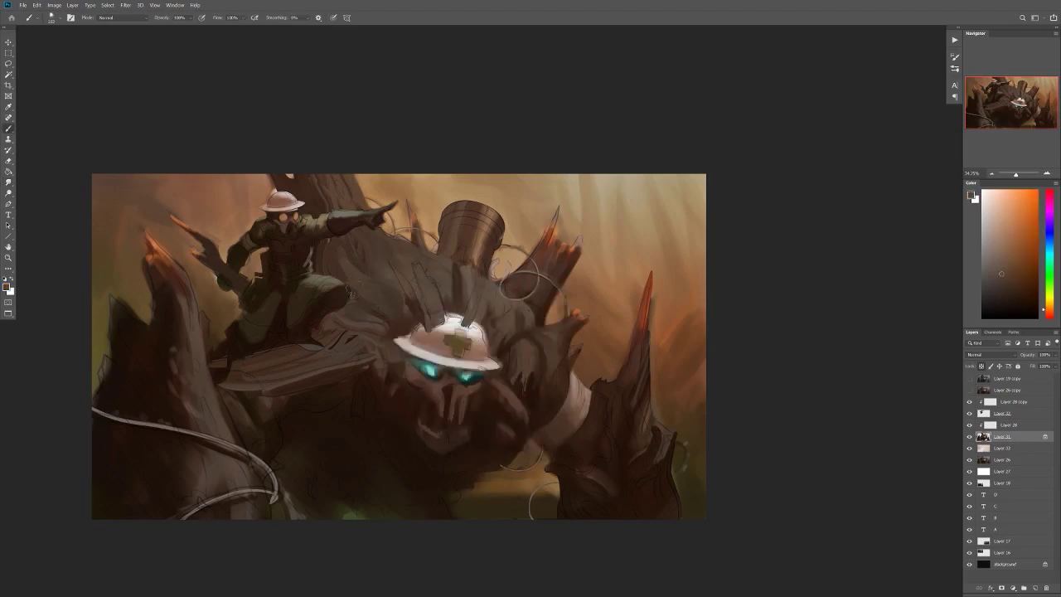
left_click(515, 353, "alt")
left_click(589, 336, "alt")
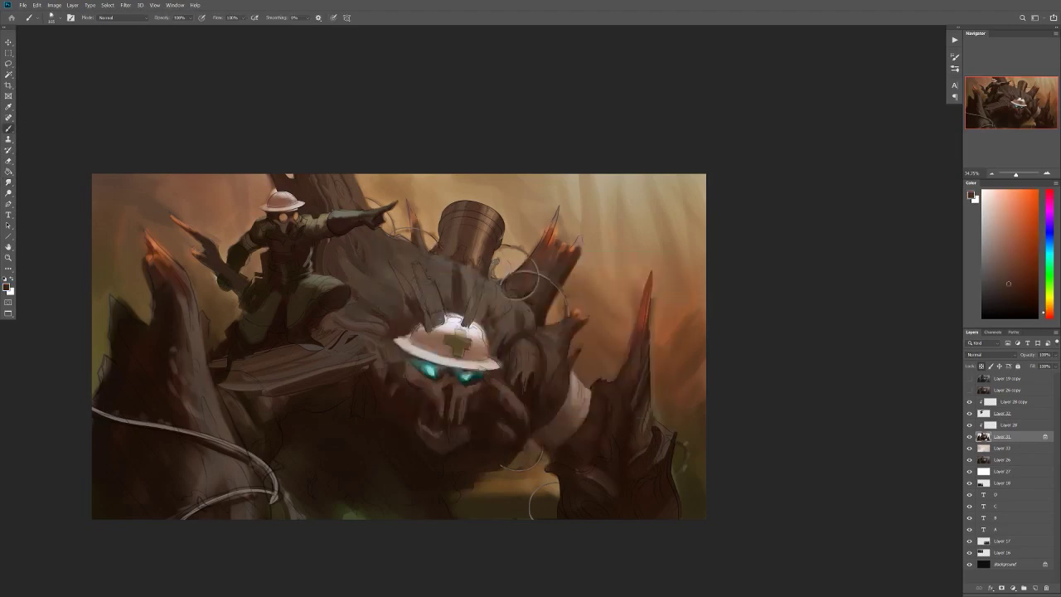
right_click(568, 225)
key("Escape")
scroll(557, 385, "down", 4)
scroll(557, 385, "up", 5)
scroll(557, 386, "down", 1)
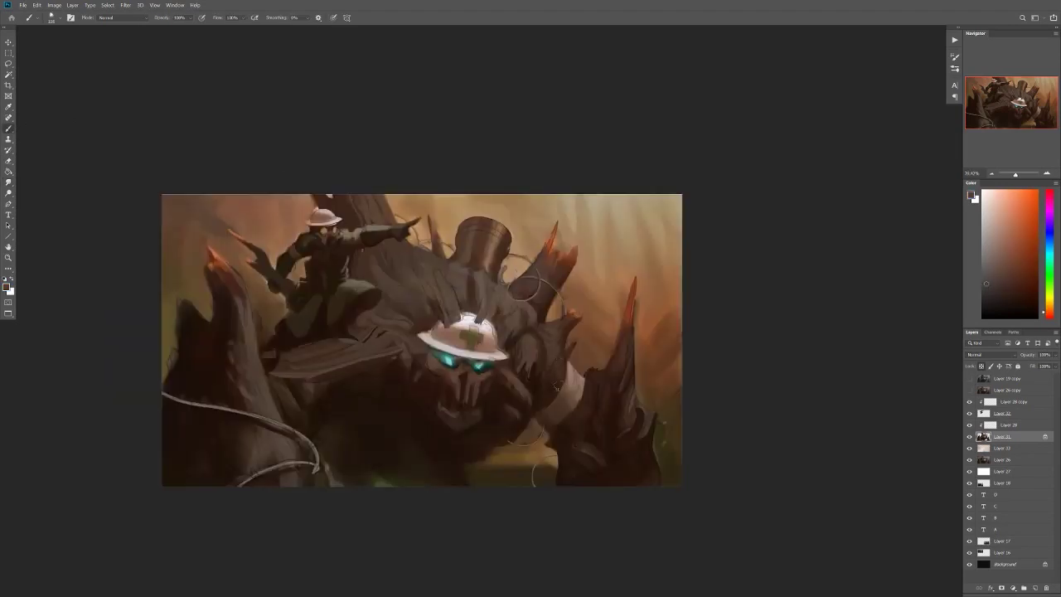
Step: Paint near-black and dark olive shadows across the creature's chest and lower body, and flip the canvas horizontally
left_click(488, 402, "alt")
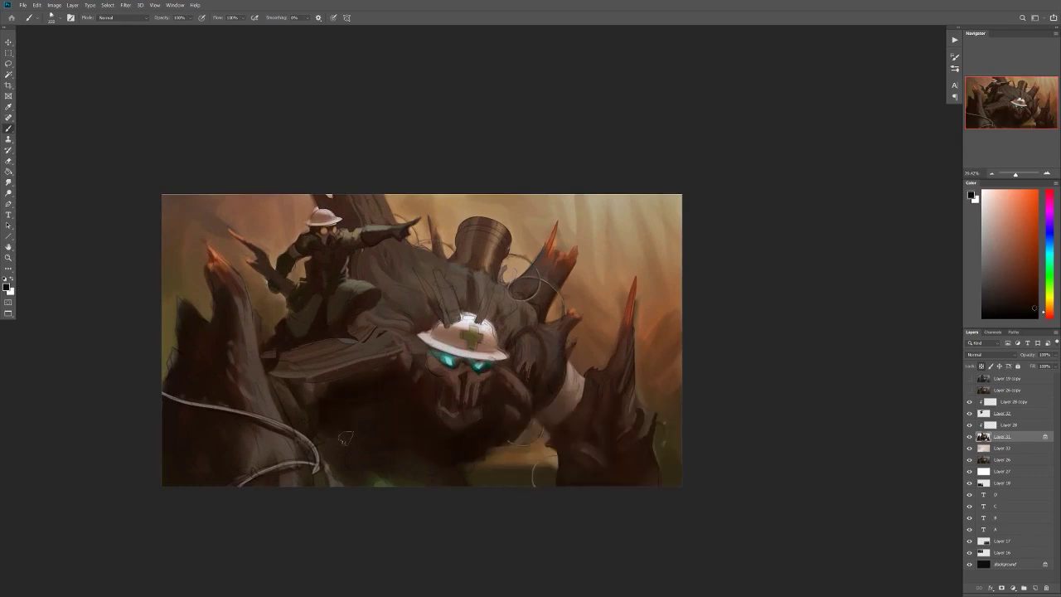
right_click(421, 457)
key("Escape")
scroll(481, 437, "up", 3)
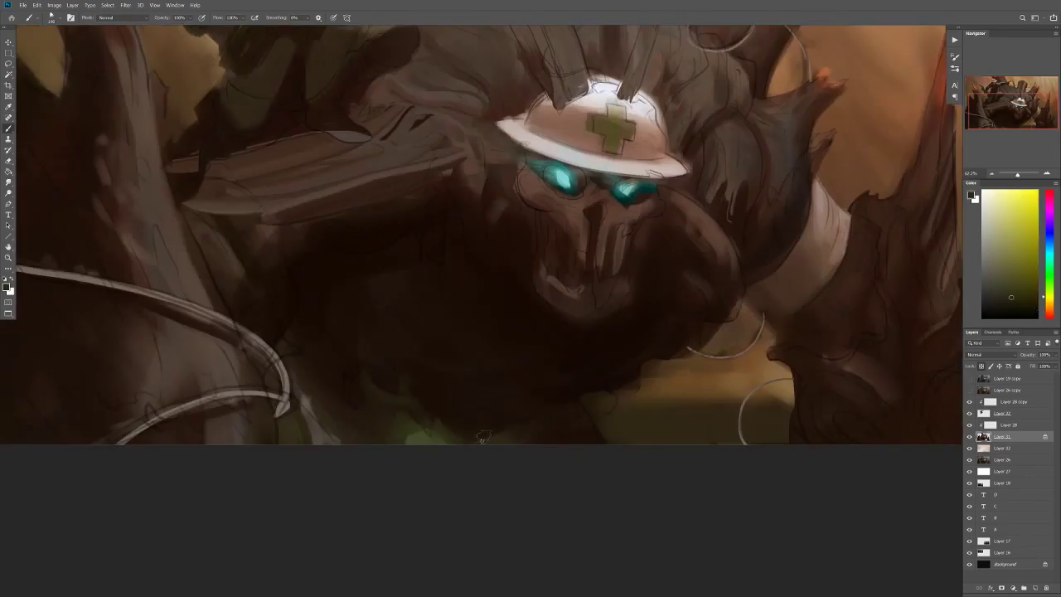
left_click(333, 292, "alt")
scroll(333, 292, "down", 4)
scroll(333, 292, "up", 3)
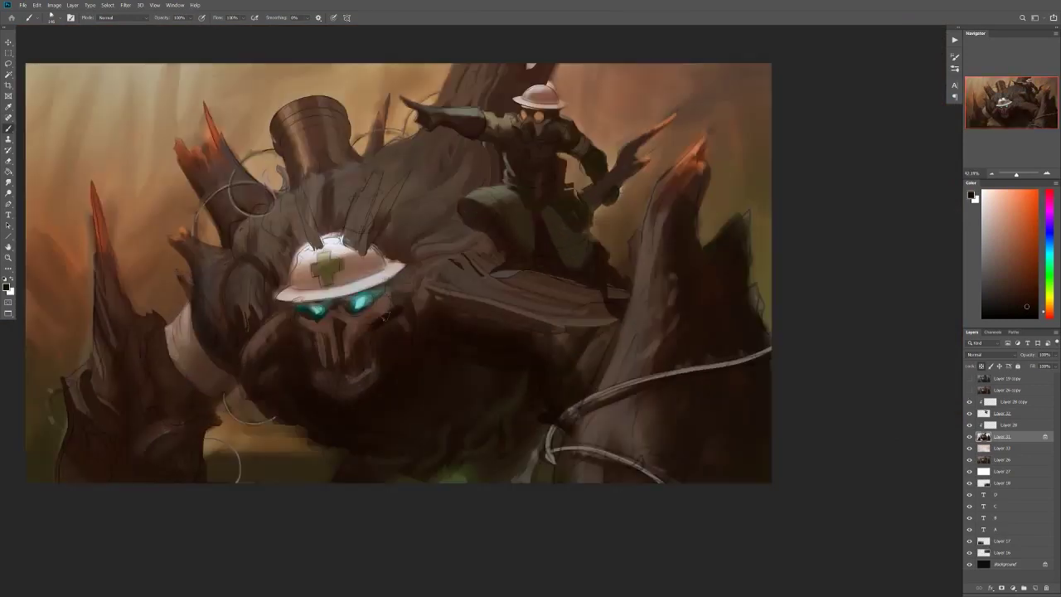
Step: Define the helmet brim and the dark eye socket beneath it with sampled browns and a pale grey
scroll(364, 311, "up", 2)
left_click(361, 274, "alt")
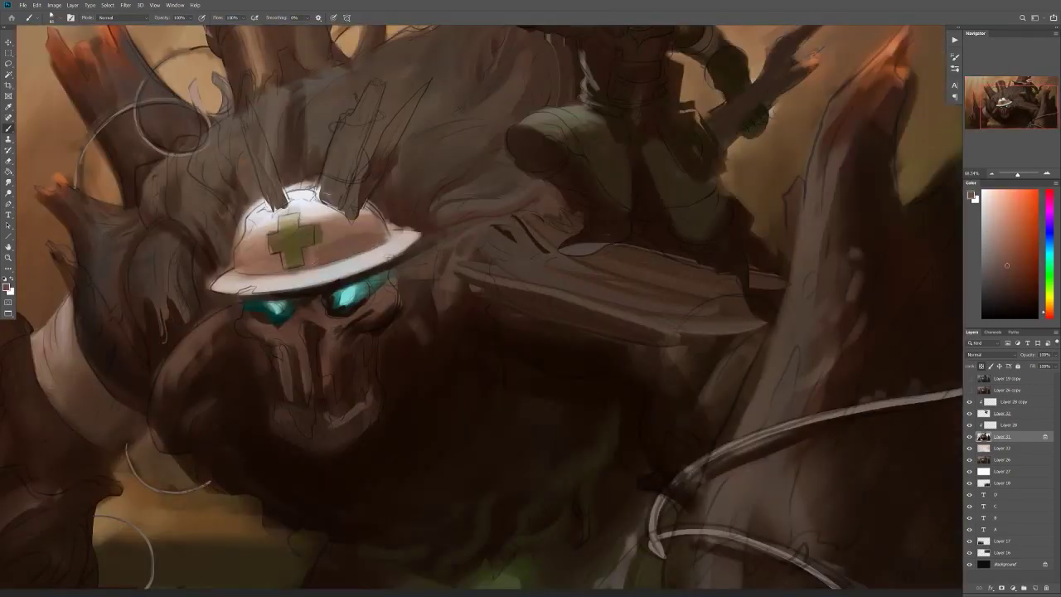
left_click(242, 193, "alt")
scroll(201, 301, "down", 3)
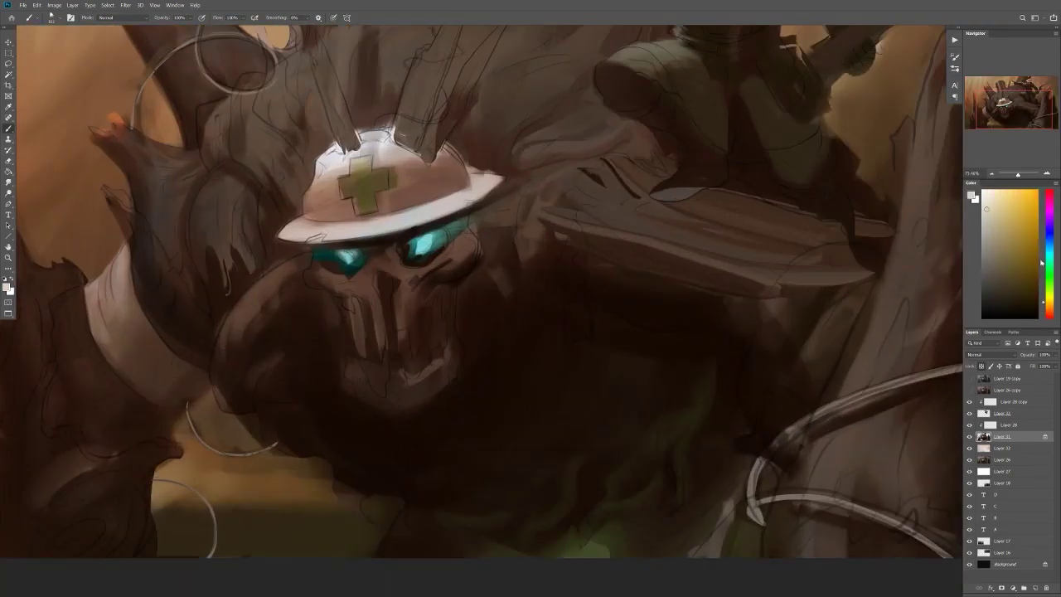
left_click_drag(1046, 305, 1043, 276)
left_click(373, 192, "alt")
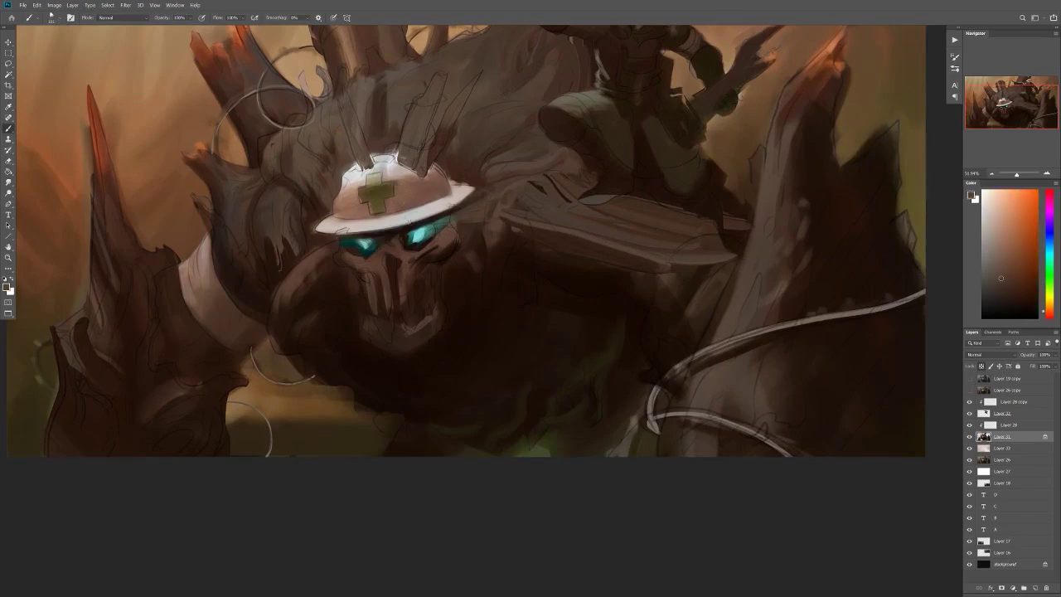
Step: Paint near-black gaps for the nose, cheeks and open mouth of the creature's skull face
right_click(343, 230)
key("Escape")
scroll(520, 291, "down", 5)
scroll(520, 291, "up", 7)
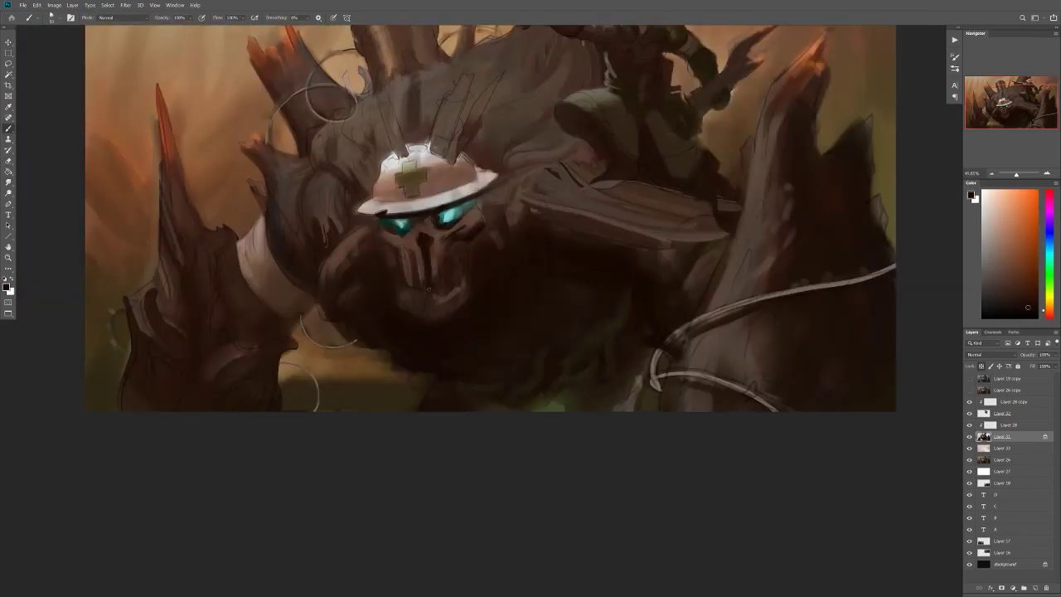
scroll(497, 294, "up", 1)
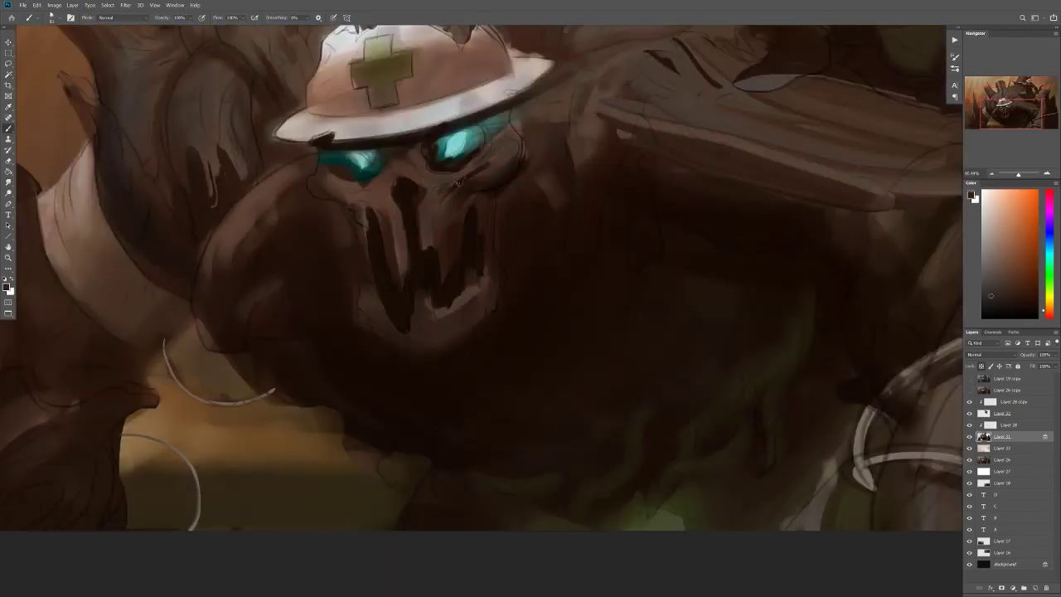
Step: Flip the canvas horizontally and model the skull's brow, cheekbones and jaw with grey-brown and near-black strokes
scroll(456, 182, "down", 2)
scroll(434, 229, "down", 5)
key("ctrl+shift+h")
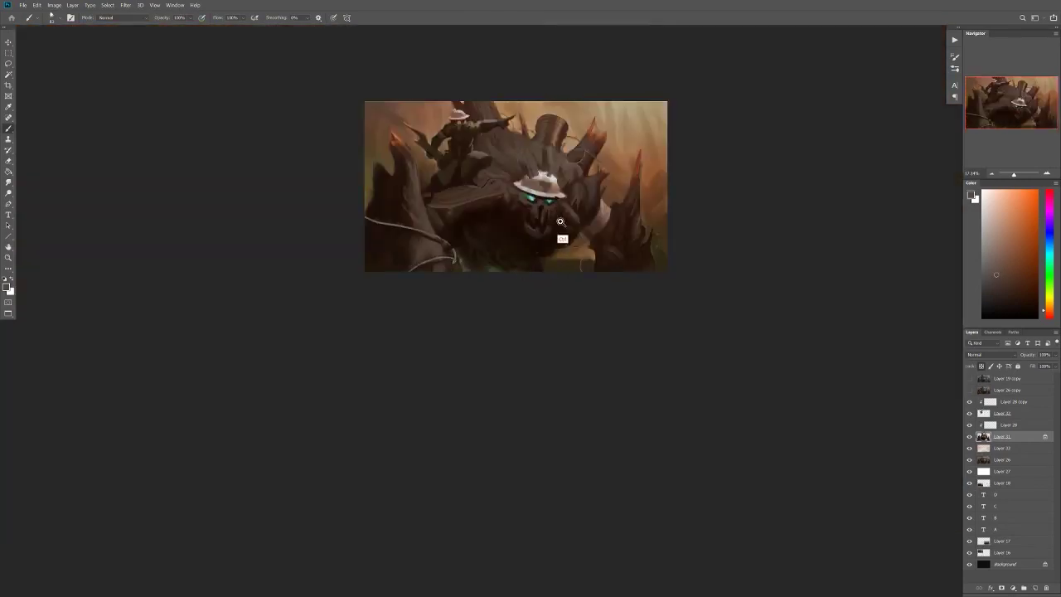
scroll(503, 274, "up", 5)
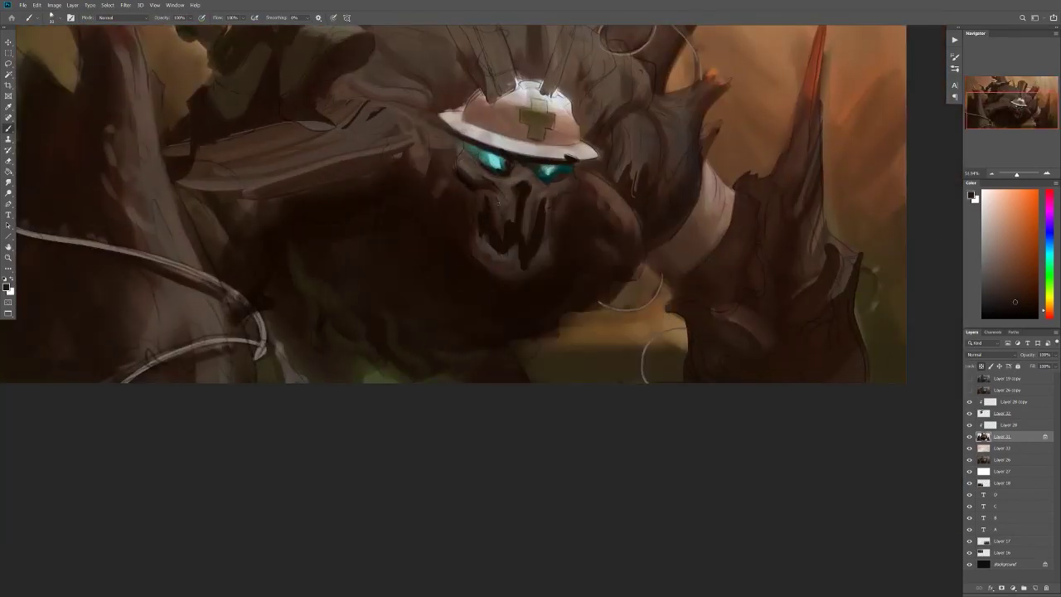
scroll(498, 203, "up", 1)
scroll(514, 249, "down", 6)
scroll(611, 343, "up", 3)
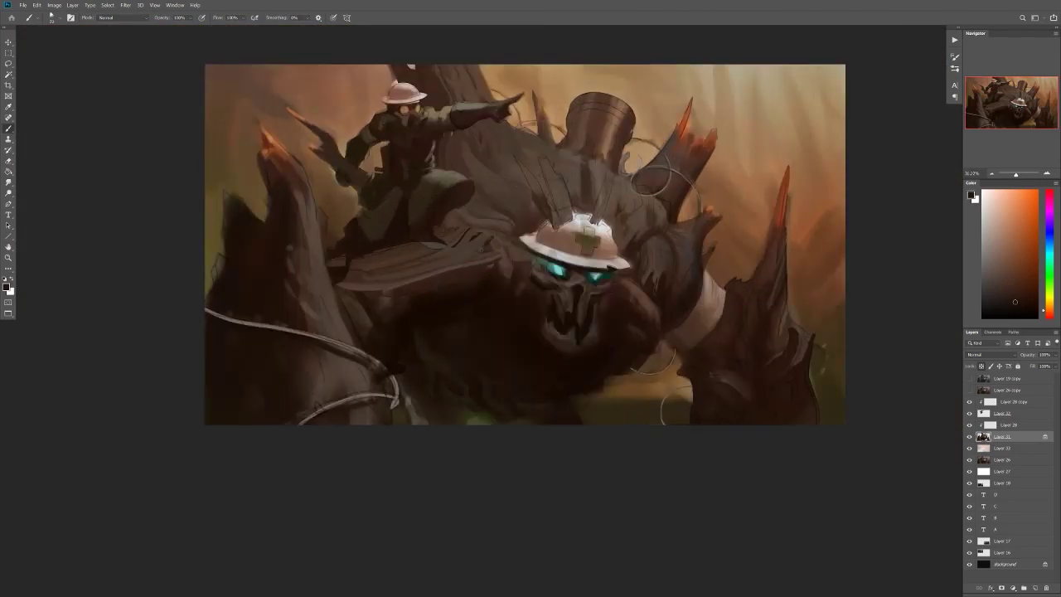
Step: Darken the edges of the wooden stakes above the creature's helmet and flip the canvas horizontally
scroll(492, 262, "down", 3)
scroll(479, 252, "up", 5)
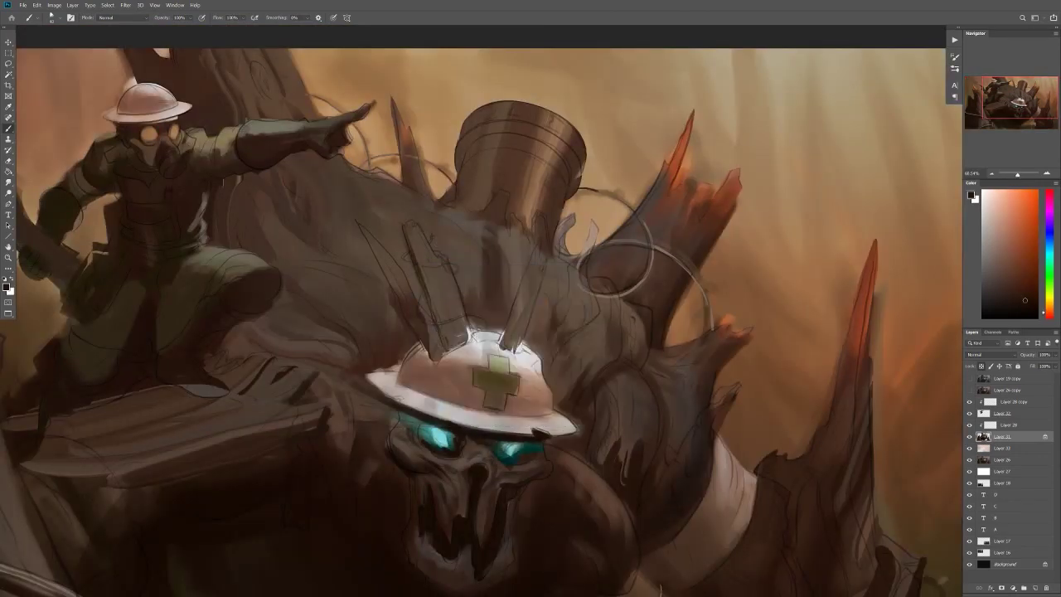
scroll(398, 290, "down", 2)
right_click(425, 348)
left_click(425, 348, "alt")
scroll(424, 349, "down", 3)
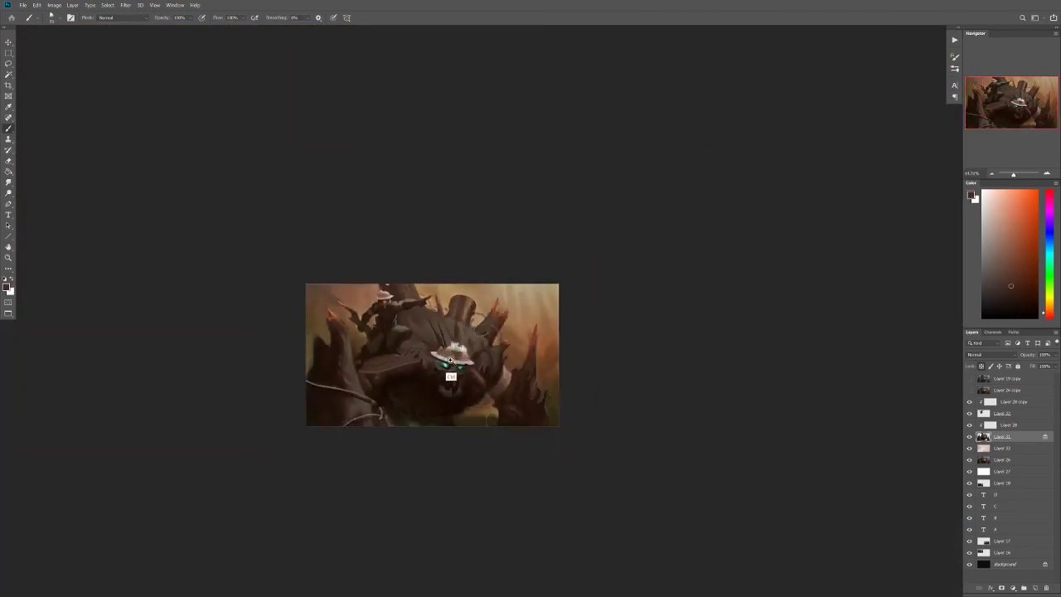
scroll(424, 348, "up", 2)
key("ctrl+shift+h")
scroll(453, 363, "up", 2)
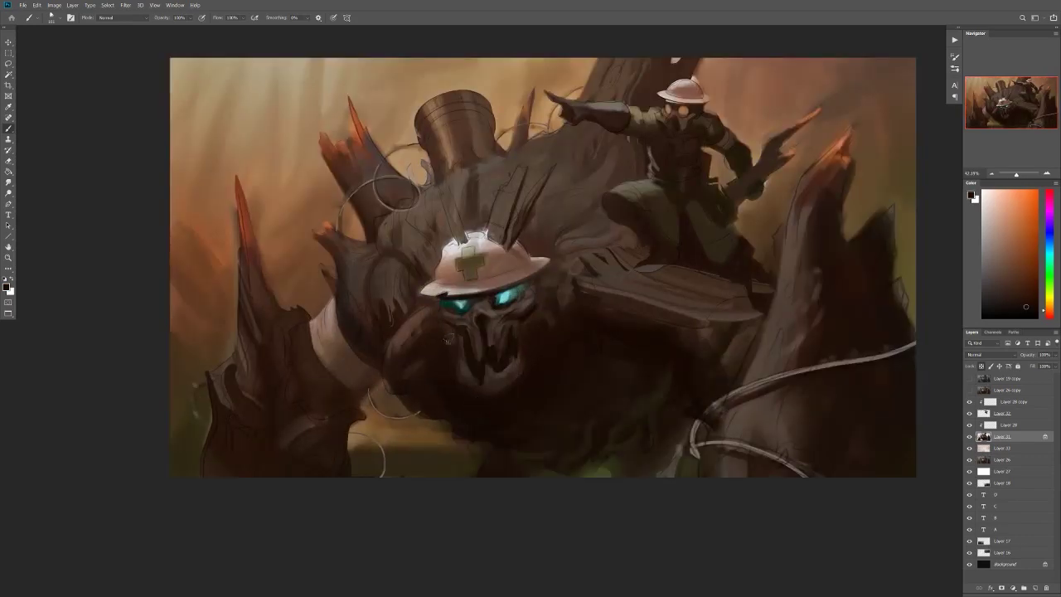
Step: Brush sampled browns over the bulky wooden forms beside the skull face and on the nearby shoulder
left_click(352, 315, "alt")
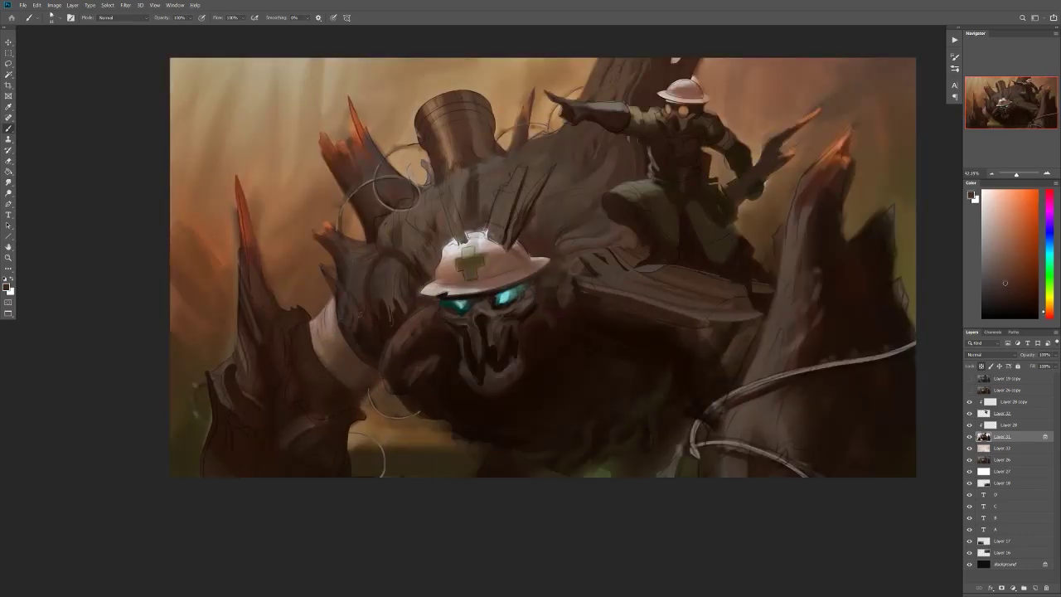
left_click(354, 340, "alt")
scroll(498, 331, "down", 4)
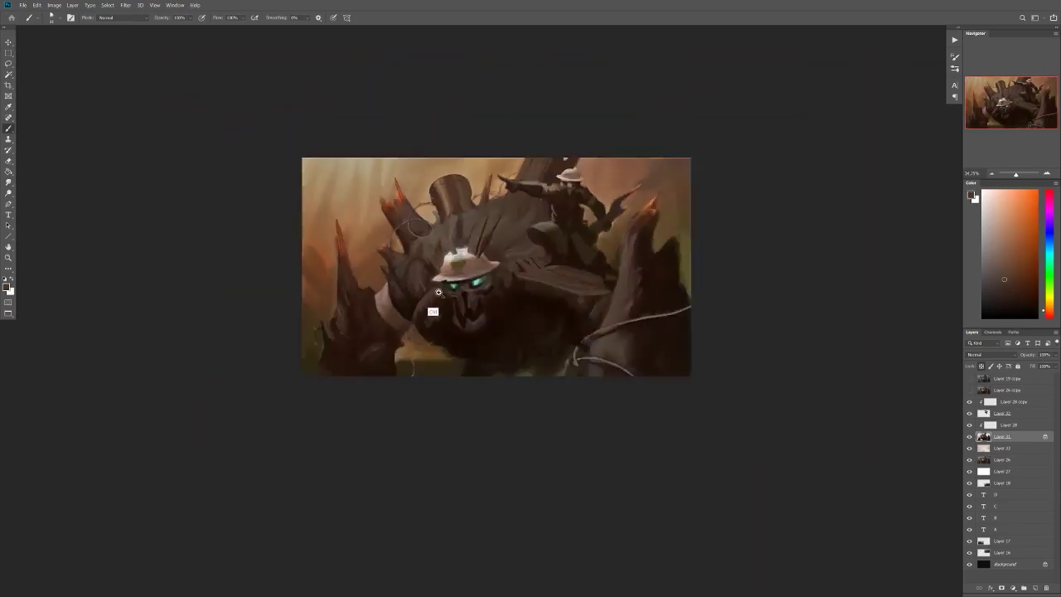
scroll(498, 331, "up", 4)
scroll(498, 330, "down", 5)
scroll(537, 319, "up", 1)
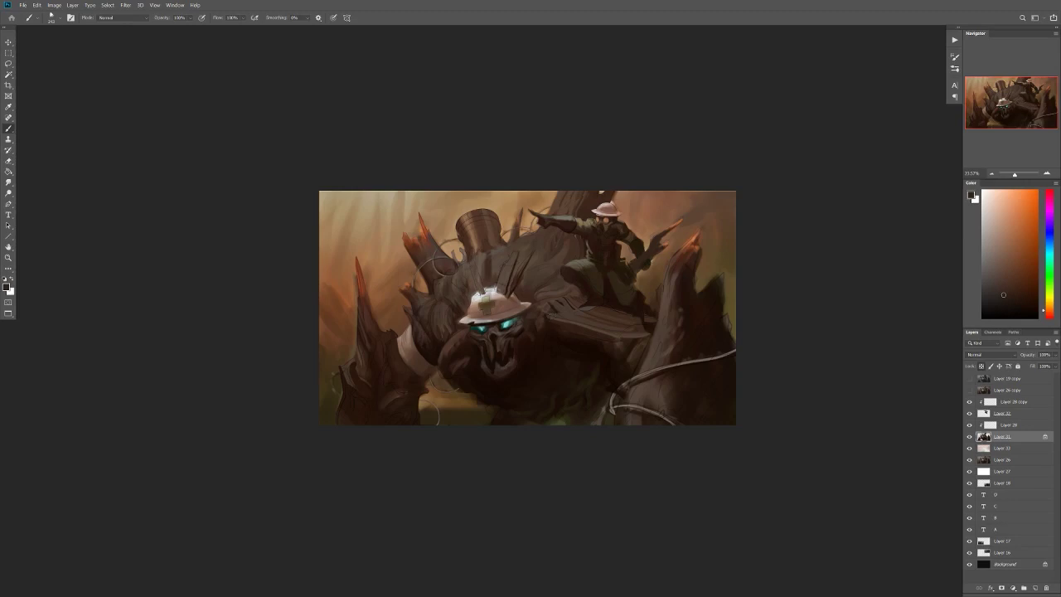
Step: Refine the stakes and the white crown of the creature's helmet with sampled colours, and flip the canvas horizontally
scroll(479, 290, "up", 5)
left_click(544, 267, "alt")
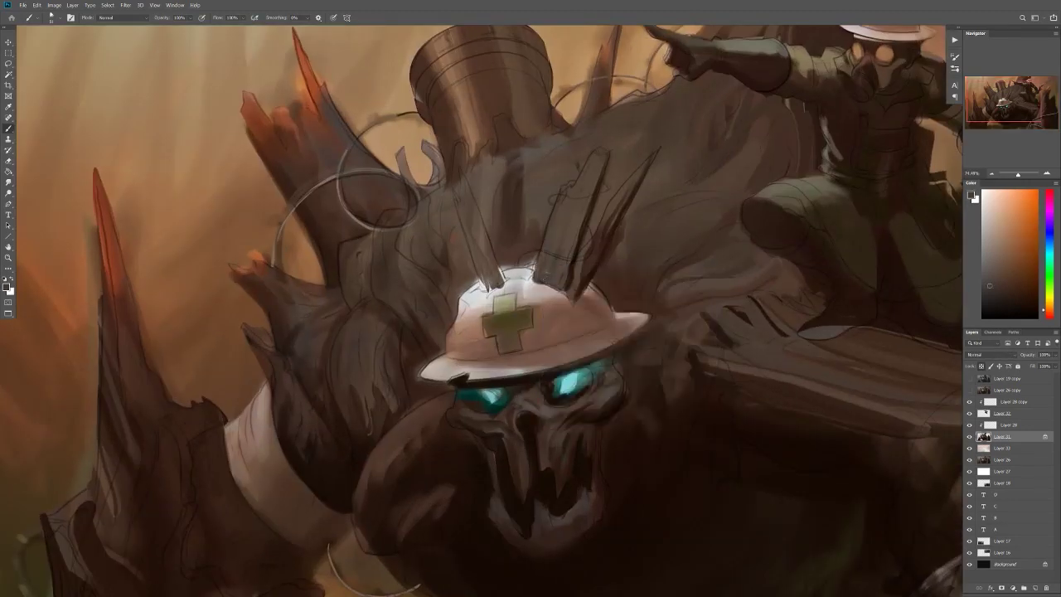
left_click(517, 277, "alt")
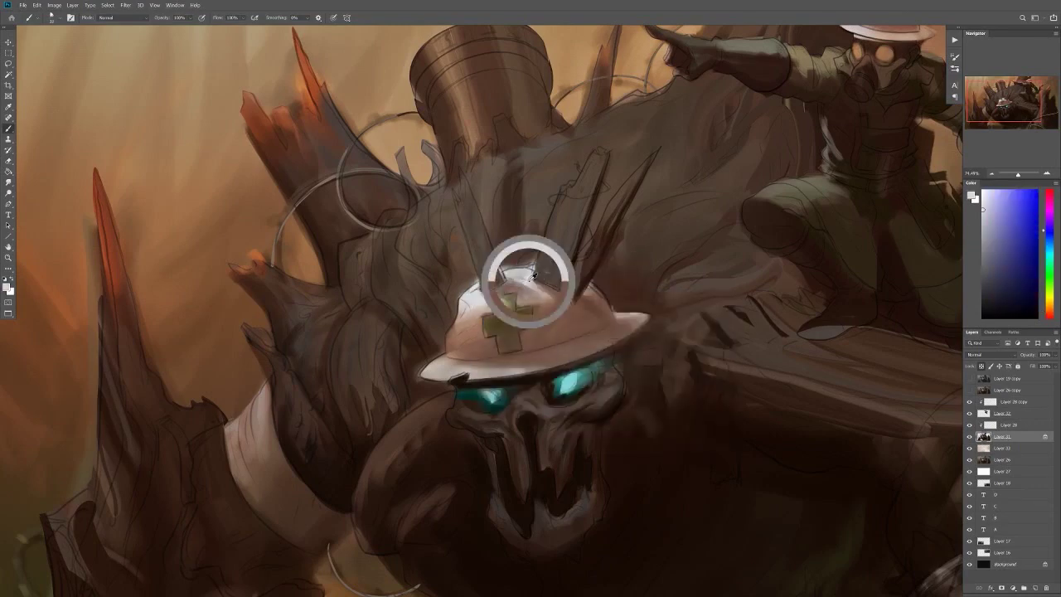
scroll(516, 277, "up", 1)
left_click(581, 214, "alt")
key("ctrl+shift+h")
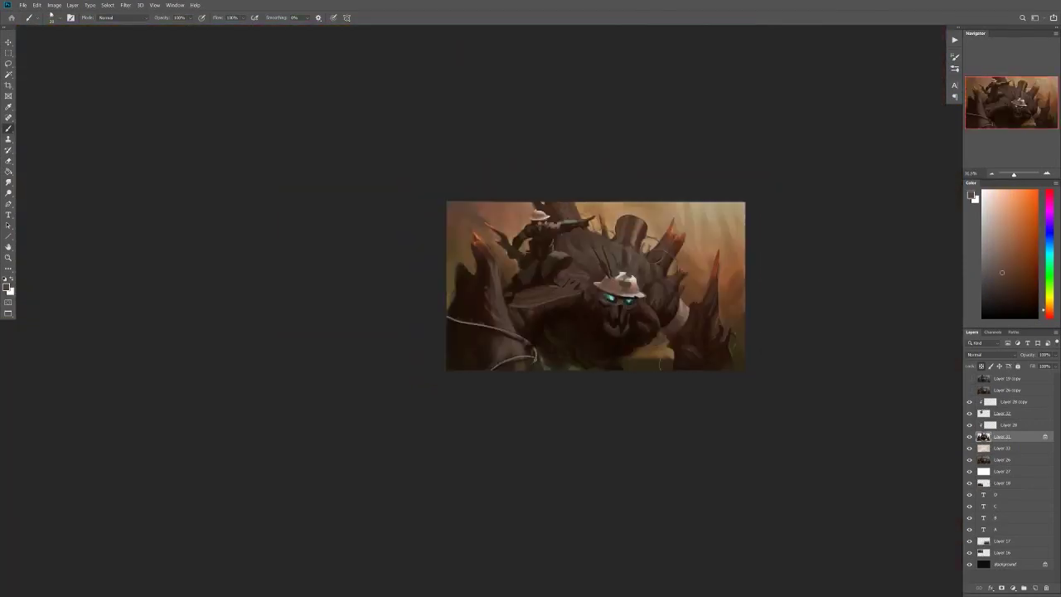
Step: Shade the creature's helmet with a sampled pinkish brown and repaint its glowing eyes in dark teal
left_click(599, 268, "alt")
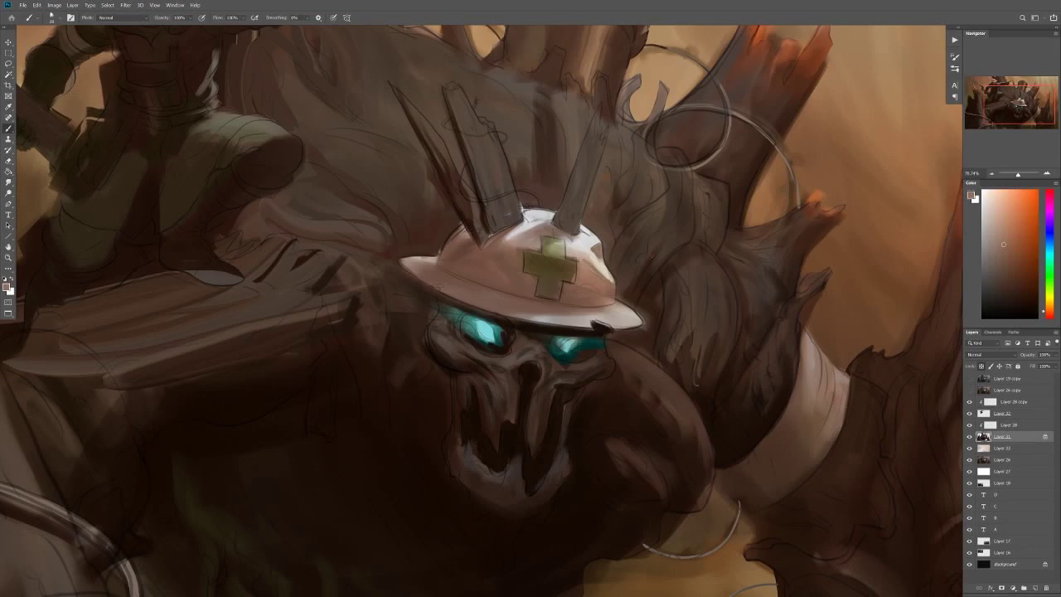
right_click(590, 338)
left_click(846, 284)
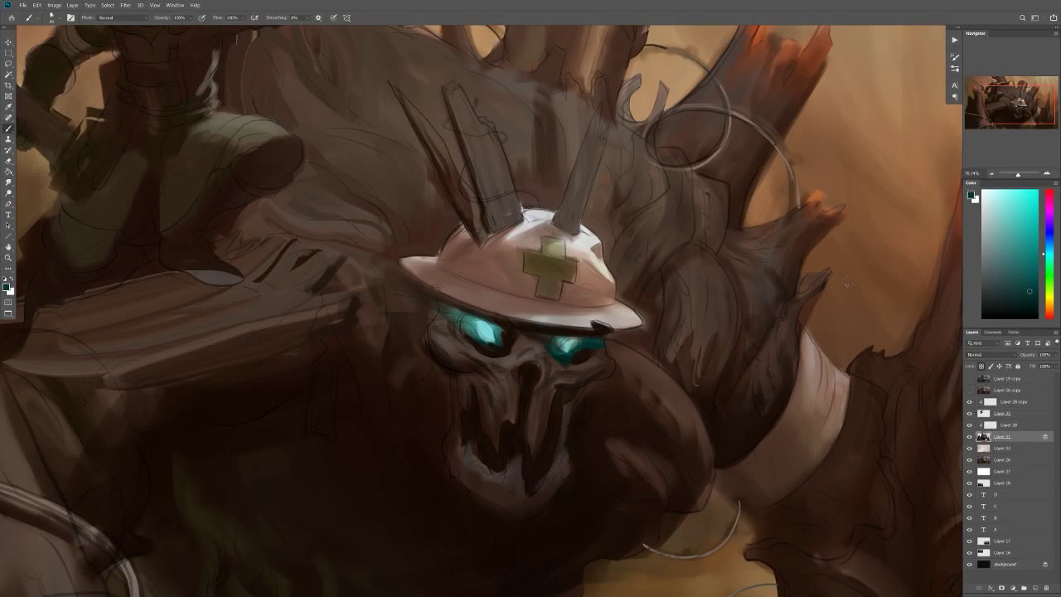
key("ctrl+minus")
key("ctrl+minus")
key("ctrl+minus")
key("ctrl+minus")
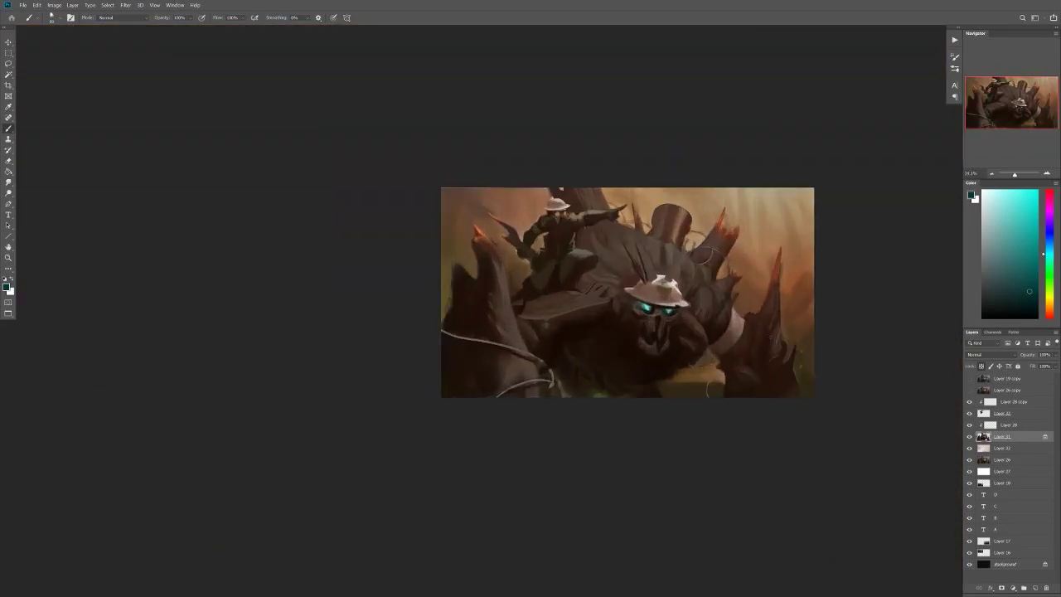
Step: Brush soft brown and pale grey-green tones over the background on the existing Overlay layer beneath the creature
left_click(1003, 448)
left_click(796, 365, "alt")
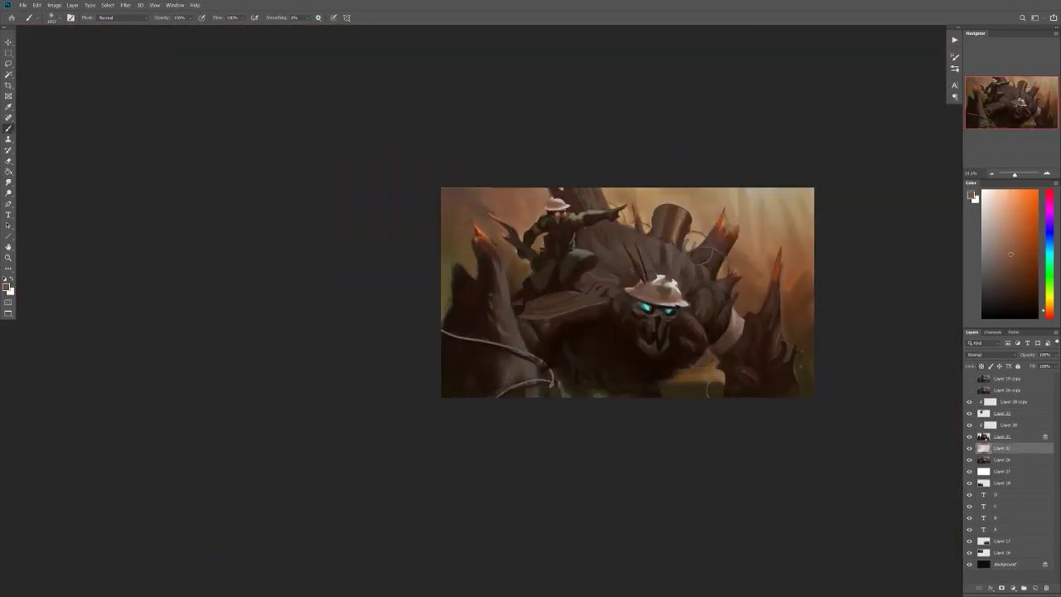
key("x")
scroll(746, 347, "down", 3)
scroll(738, 348, "up", 3)
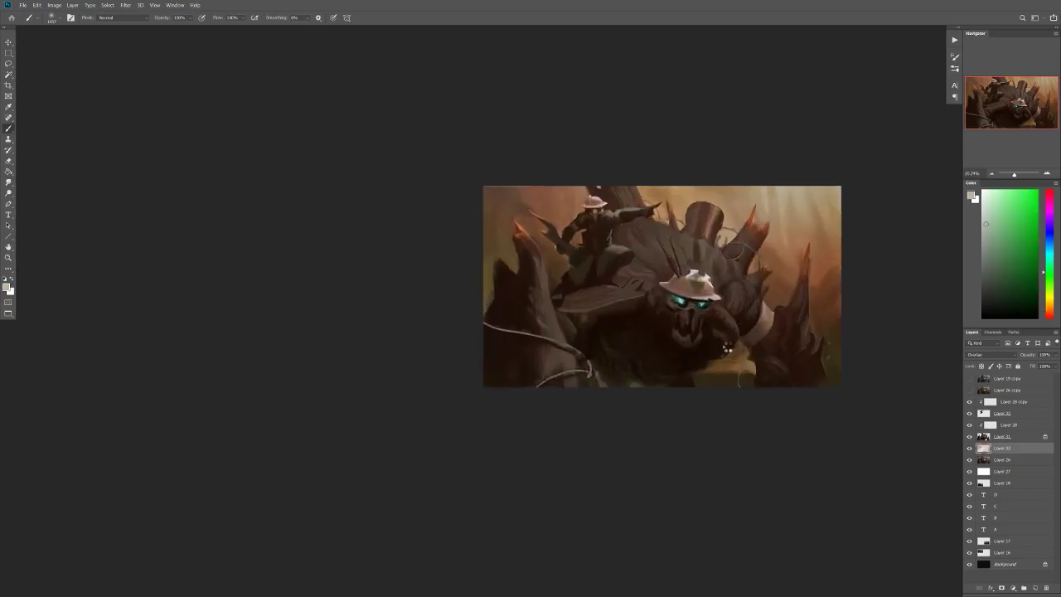
Step: Flip the canvas horizontally, leave full-screen mode and save the document as SMITE_Sylvanus_Infantree_Skin_v3.psd
key("ctrl+shift+h")
key("shift+f")
key("ctrl+shift+s")
key("Return")
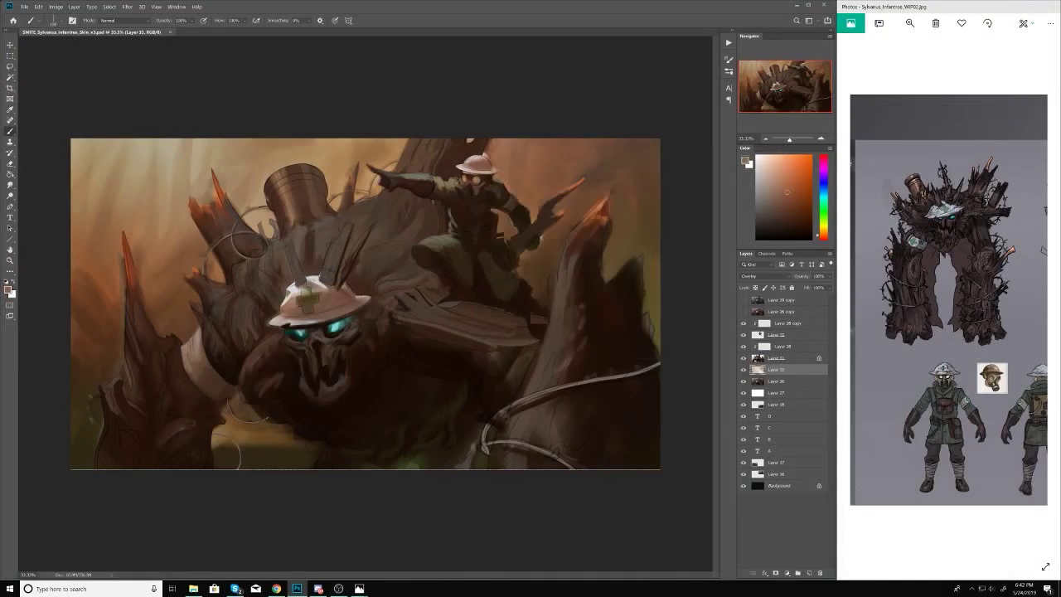
Step: Create a new layer beneath the creature and brush muted grey-blue haze over the background
key("ctrl+shift+alt+n")
right_click(484, 148)
key("Escape")
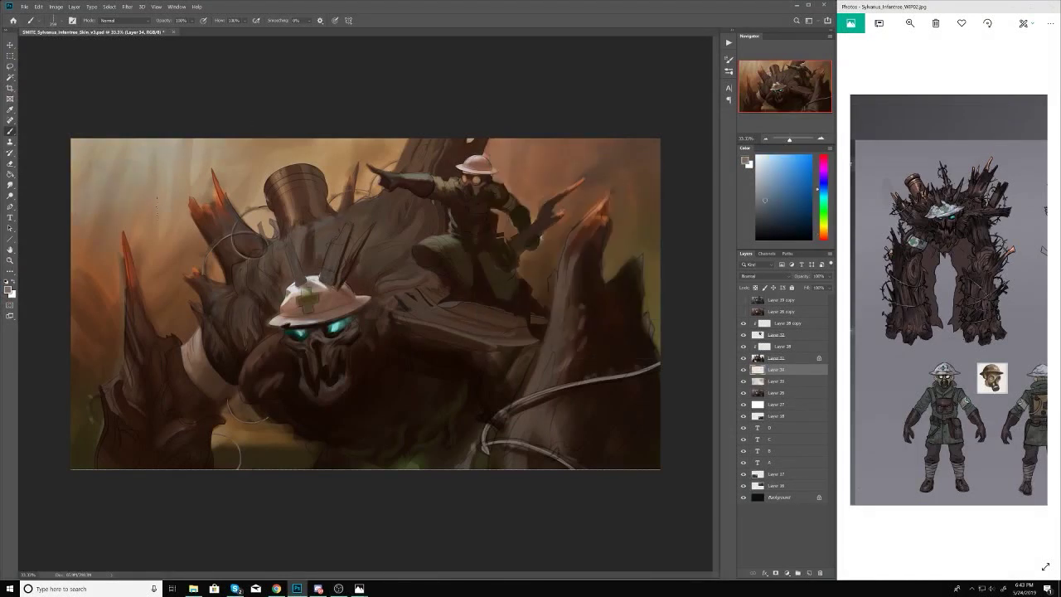
scroll(156, 312, "down", 3)
scroll(156, 311, "up", 2)
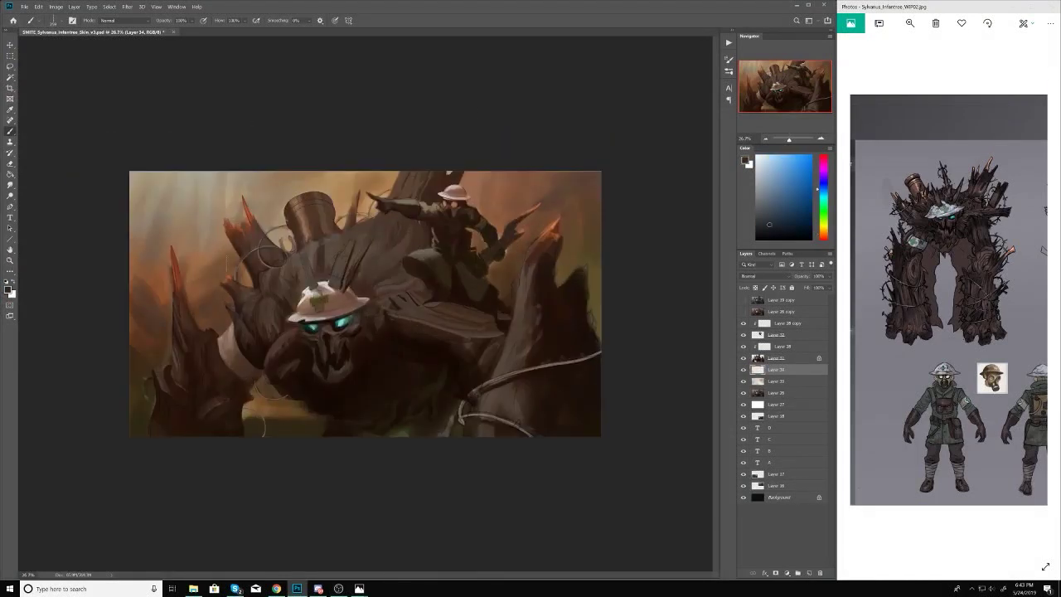
scroll(239, 334, "up", 1)
left_click(408, 245, "alt")
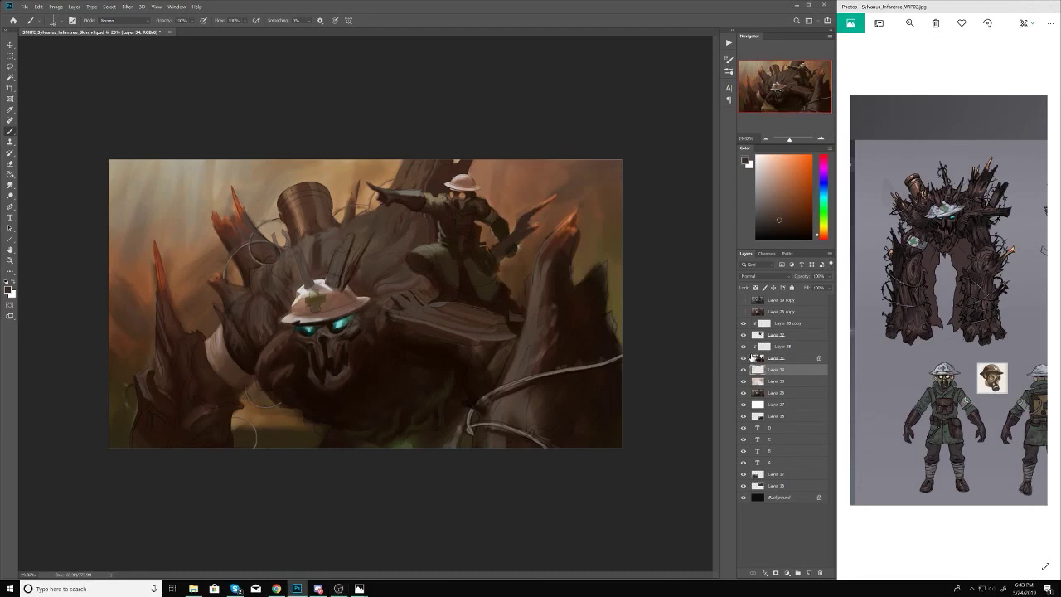
Step: Sample olive and brown tones and paint them into the background behind the soldier and the large stakes
right_click(484, 221)
left_click(604, 268, "alt")
right_click(607, 272)
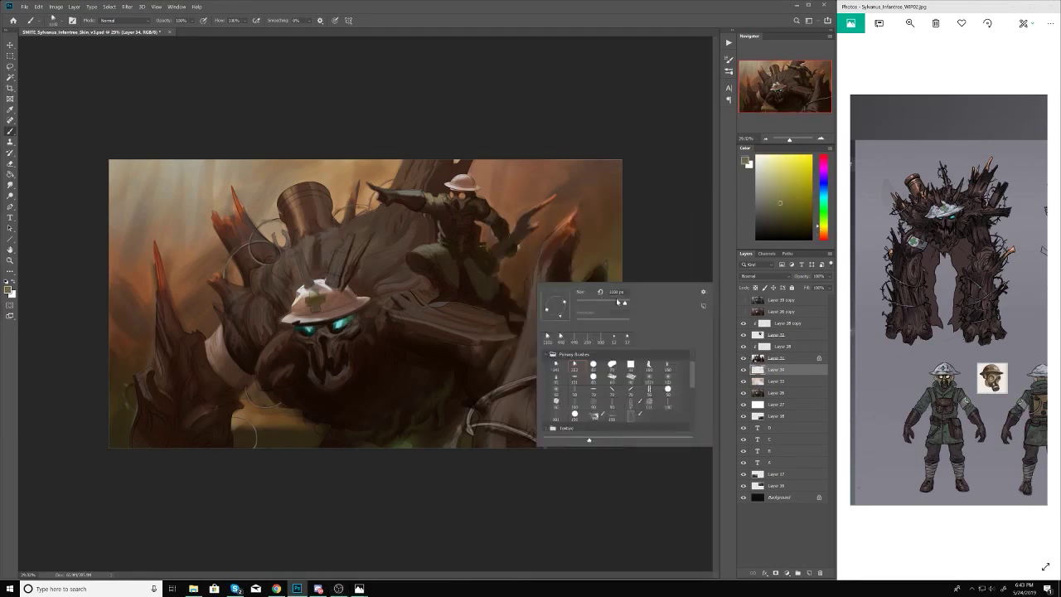
left_click(618, 264, "alt")
left_click(507, 290, "alt")
left_click(485, 237, "alt")
scroll(579, 323, "down", 3)
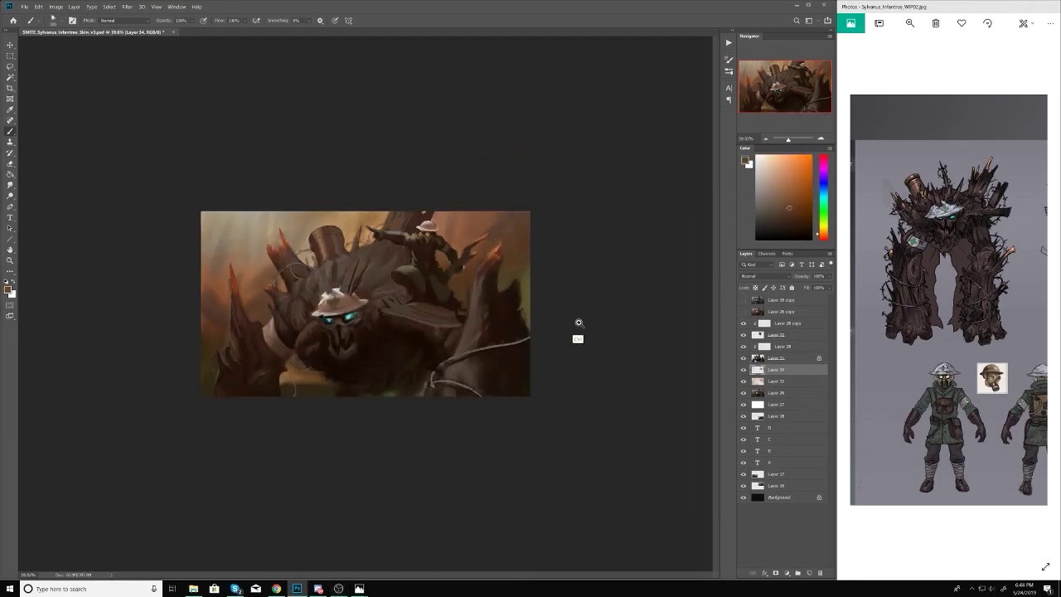
Step: Blend sampled dark browns into the lower background beside the creature's spiked arm
scroll(628, 273, "up", 4)
left_click(209, 475, "alt")
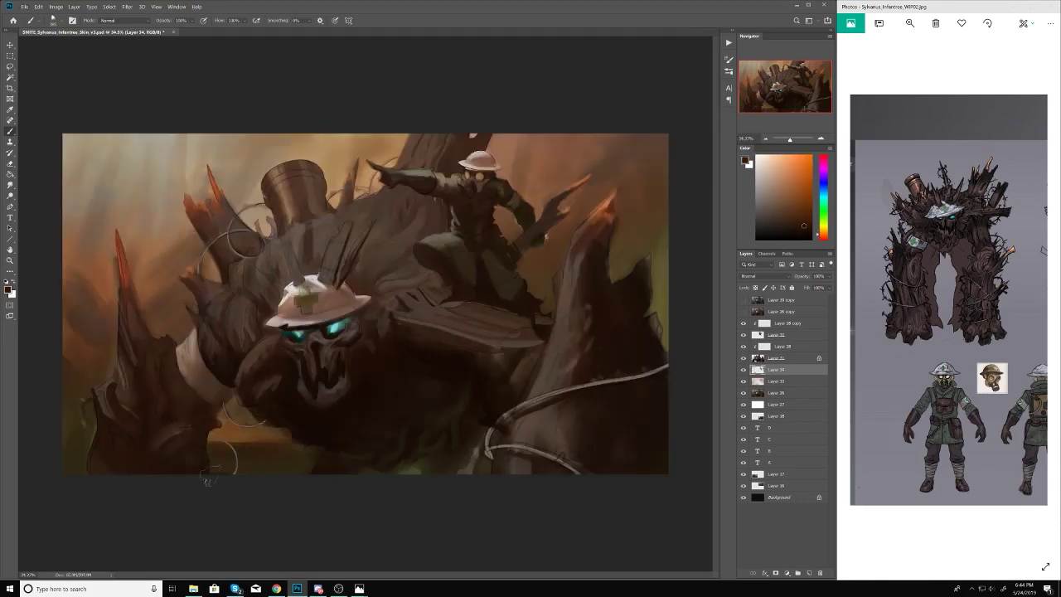
left_click(104, 431, "alt")
left_click(83, 364, "alt")
left_click(98, 348, "alt")
scroll(331, 343, "down", 2)
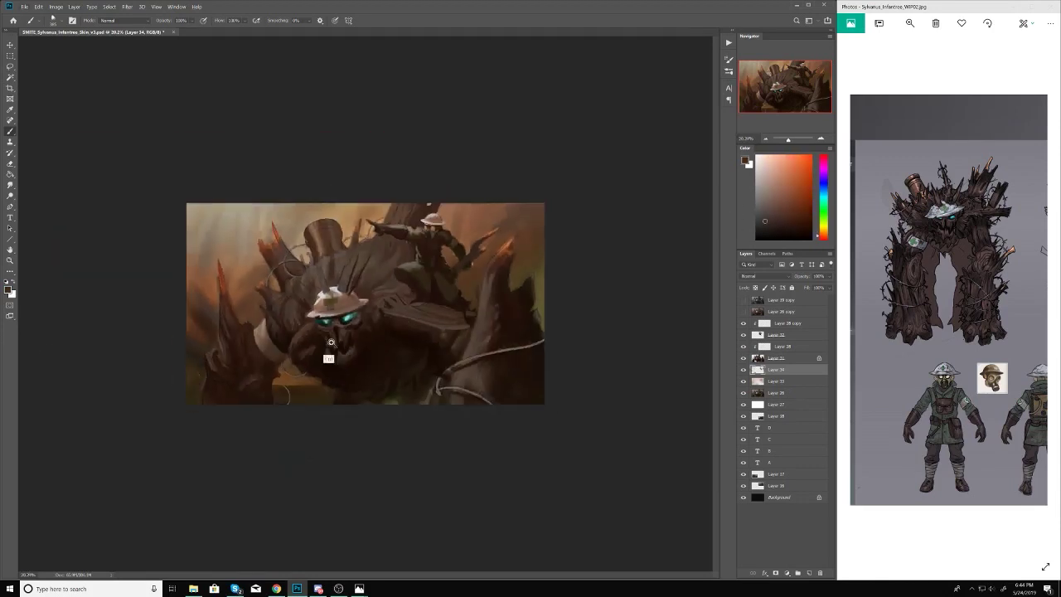
Step: Flip the canvas horizontally and brush warm orange-brown over the background with a large textured brush
key("ctrl+shift+h")
right_click(443, 316)
left_click(497, 389)
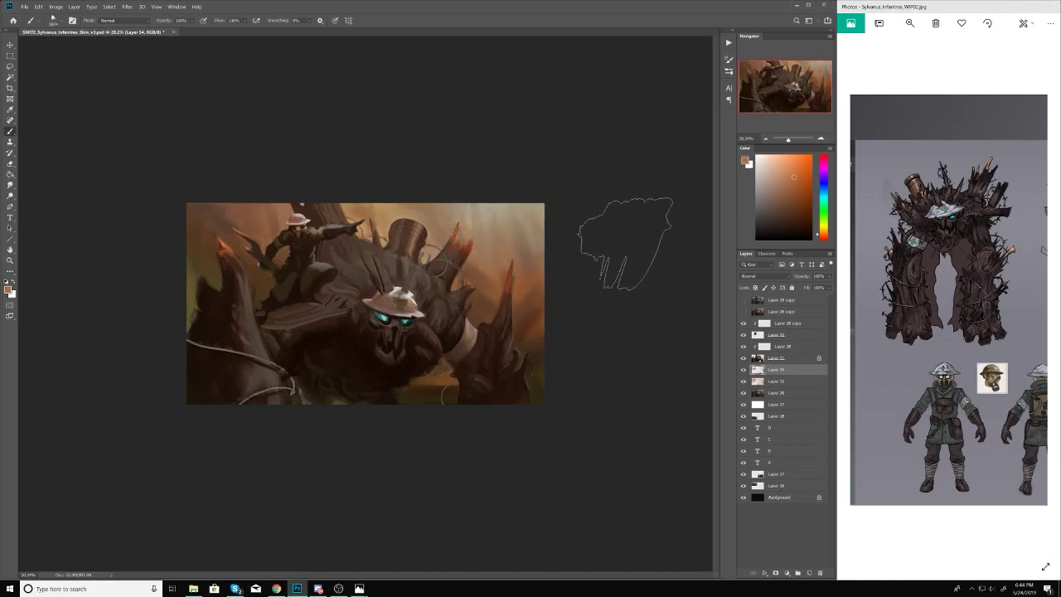
scroll(626, 245, "up", 2)
Step: Switch to the creature's layer and refine the metal barrel on its back with dark brown shading
key("alt+]")
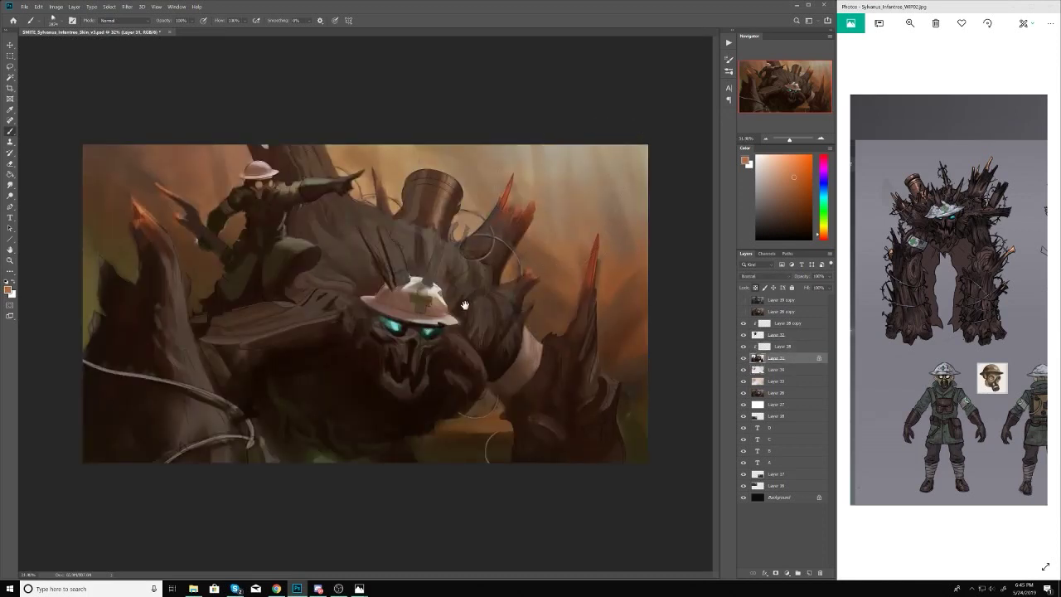
scroll(421, 228, "up", 3)
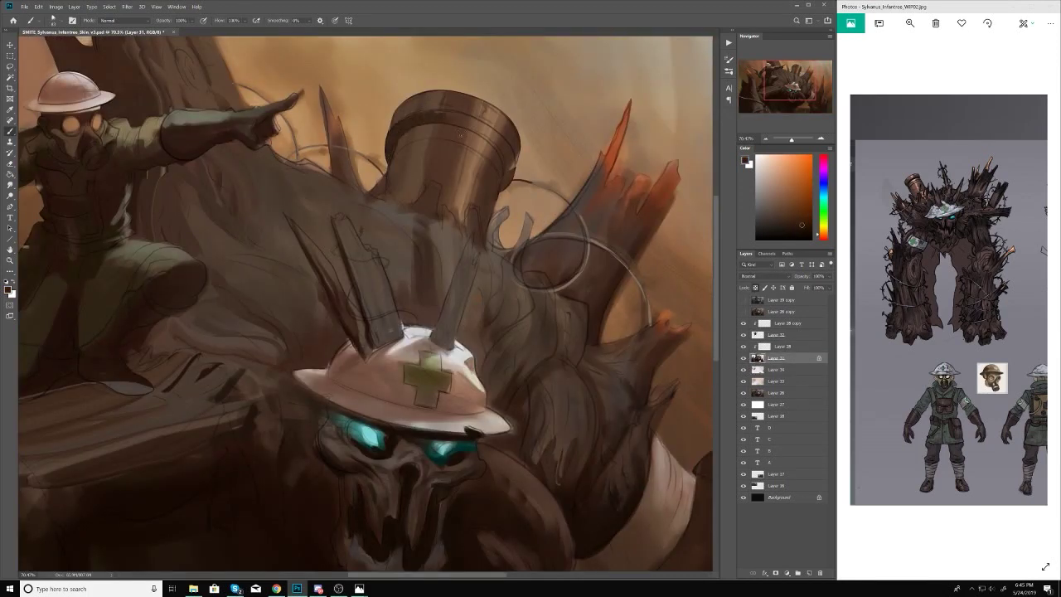
scroll(439, 137, "up", 1)
right_click(427, 120)
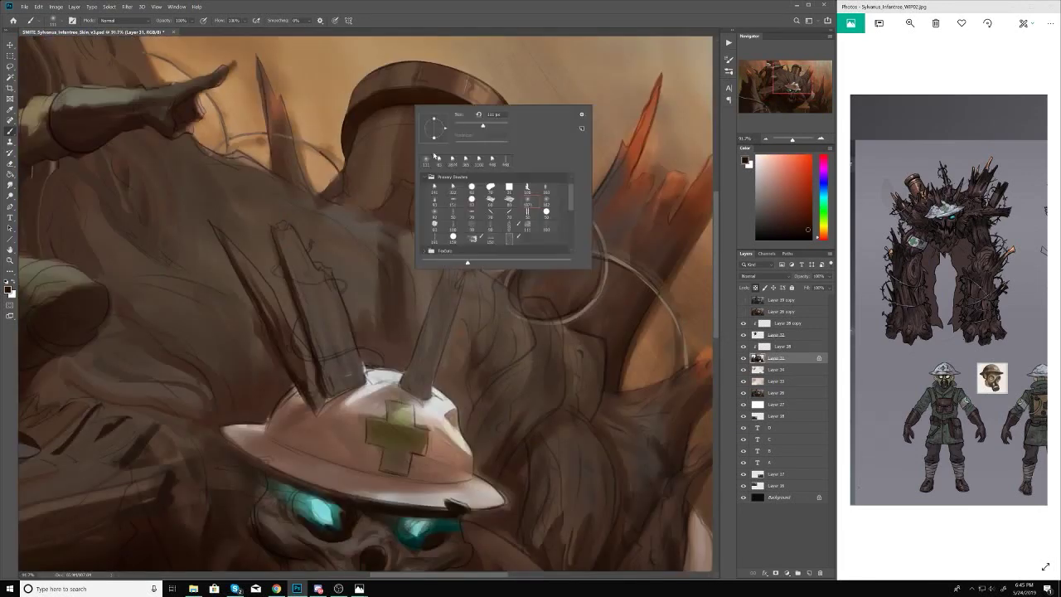
key("Escape")
scroll(434, 156, "down", 4)
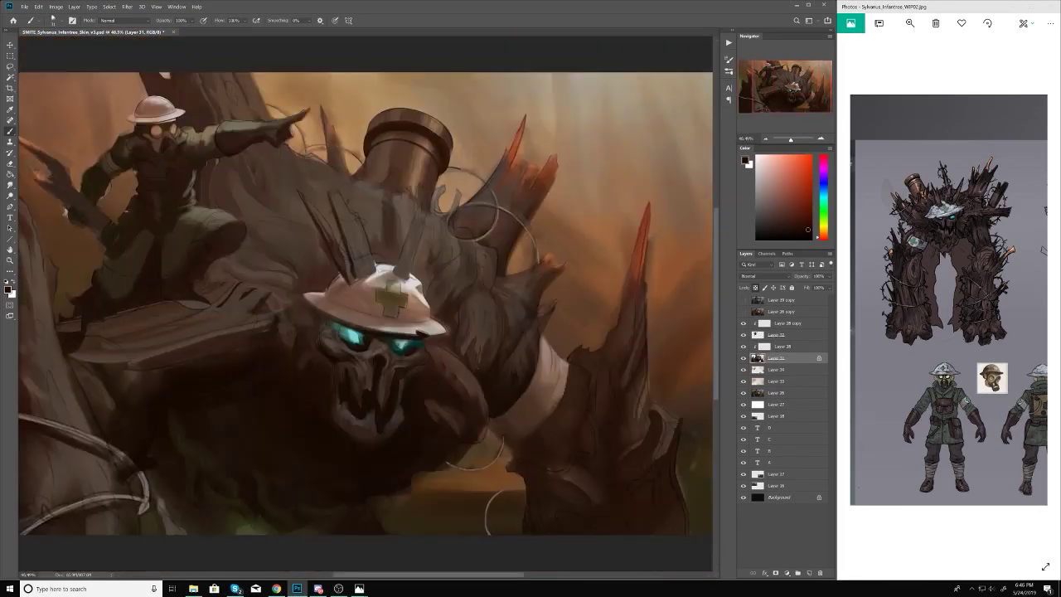
scroll(372, 218, "down", 3)
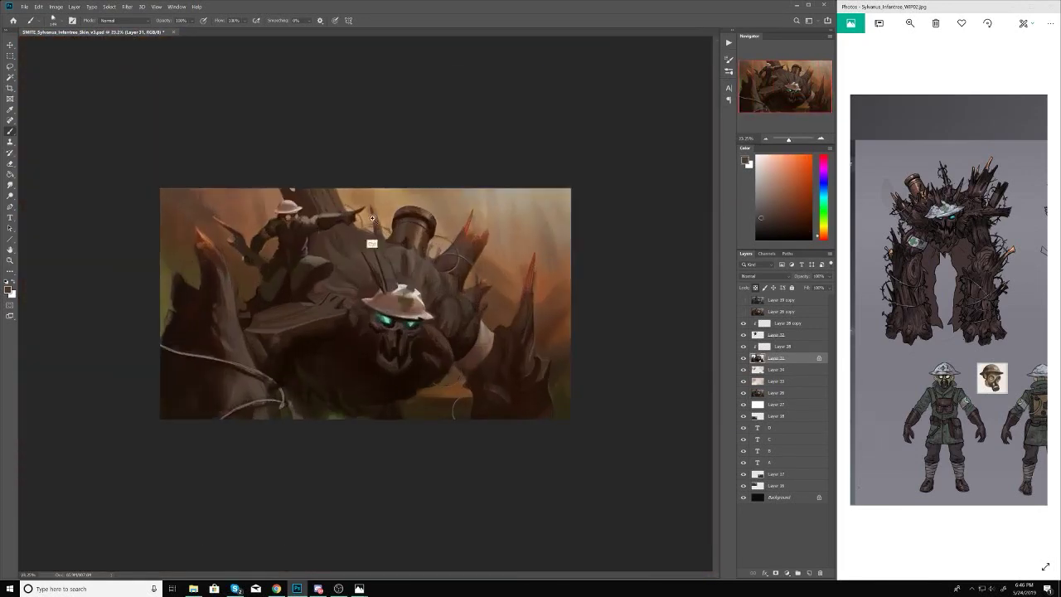
scroll(372, 218, "up", 3)
scroll(497, 290, "up", 1)
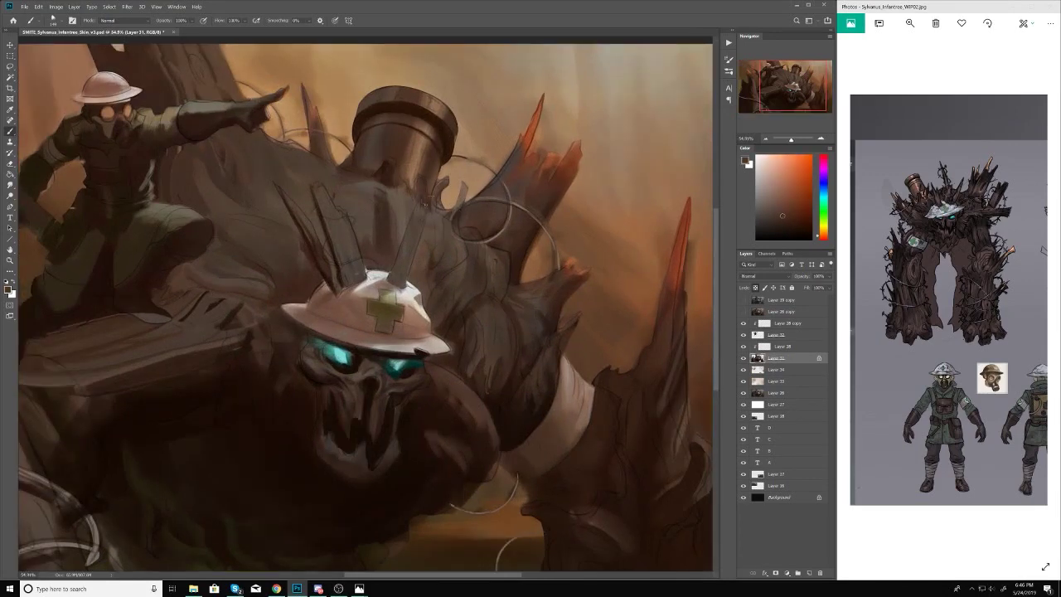
Step: Deepen the creature's body shadows with dark brown and flip the canvas horizontally
scroll(498, 290, "down", 3)
scroll(373, 299, "down", 3)
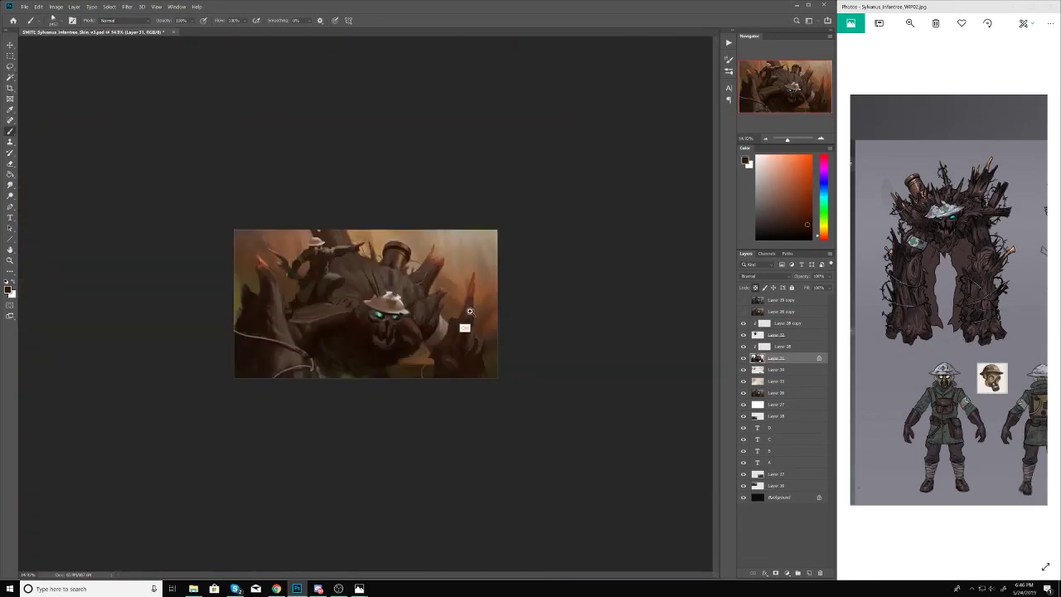
scroll(373, 298, "up", 2)
key("ctrl+shift+h")
right_click(451, 382)
key("Escape")
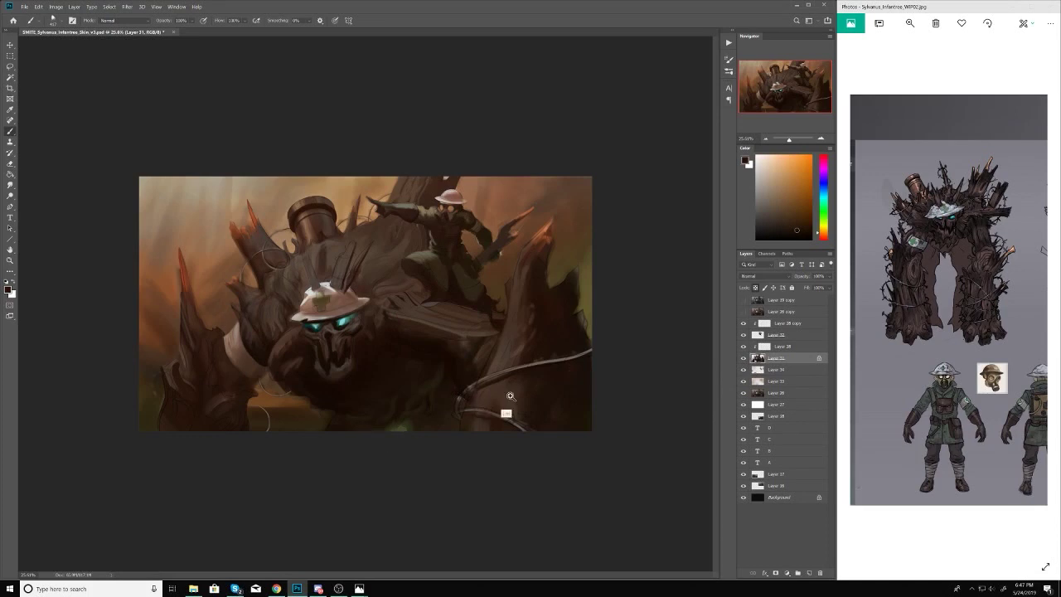
Step: Refine the creature's trunks and helmet brim shadow in near-black brown, flipping the canvas to compare both orientations
scroll(389, 319, "up", 2)
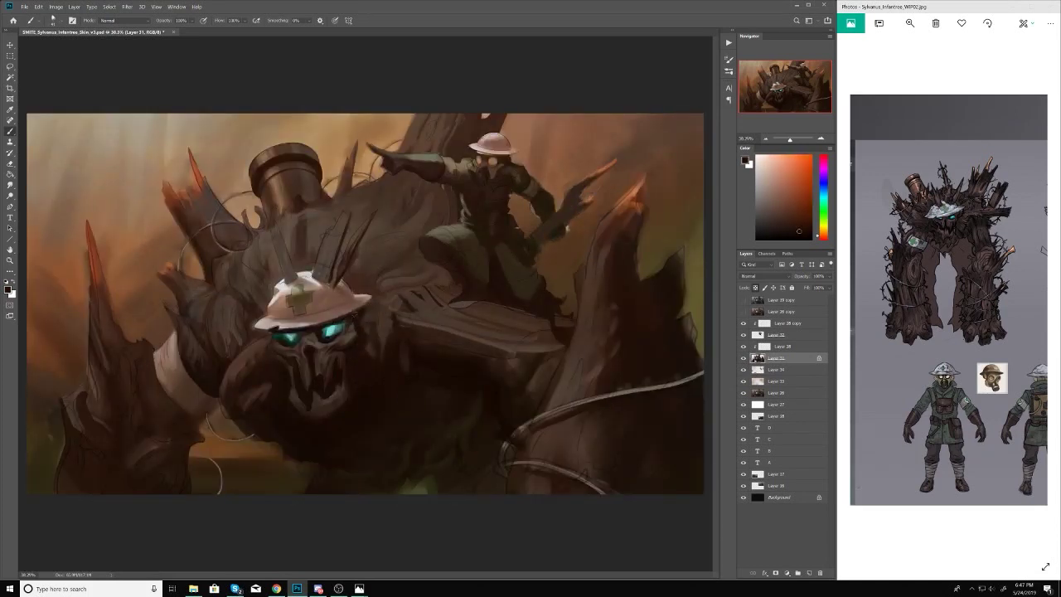
scroll(354, 371, "down", 3)
scroll(443, 398, "up", 3)
key("ctrl+shift+h")
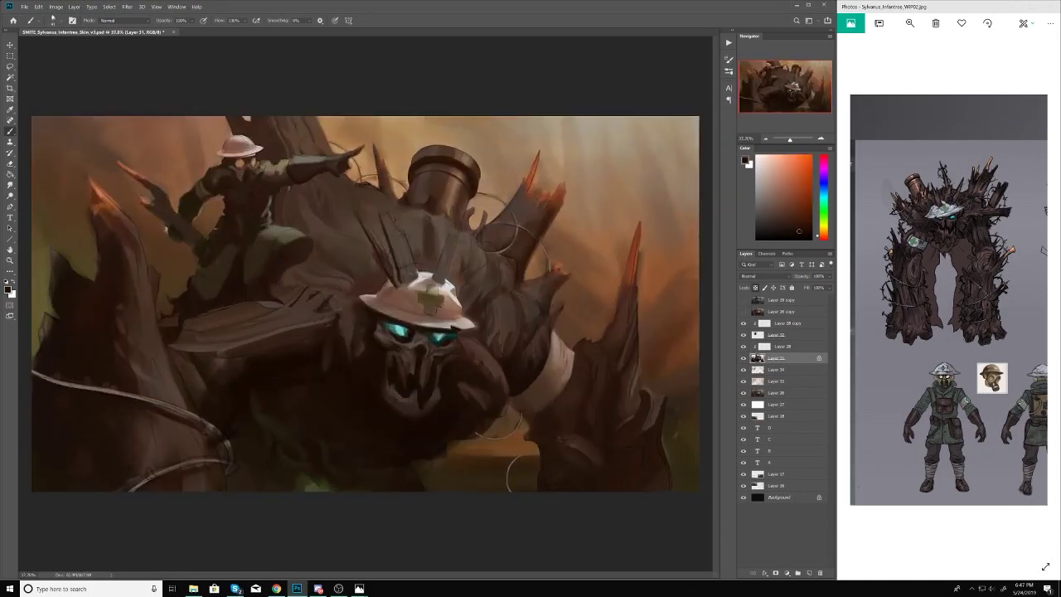
scroll(428, 257, "up", 1)
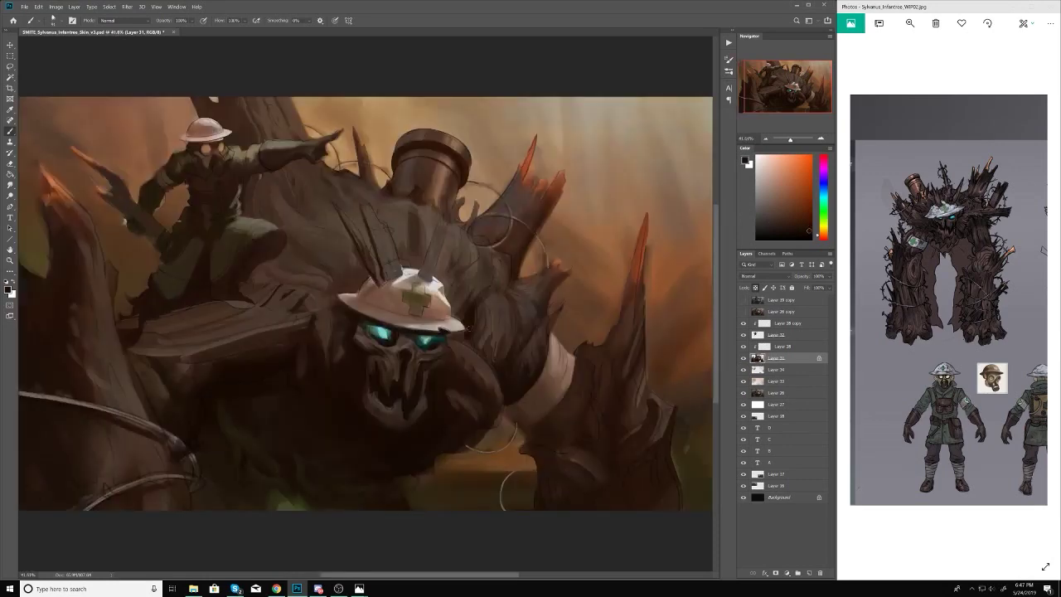
scroll(481, 336, "down", 2)
key("ctrl+shift+h")
scroll(332, 317, "up", 2)
scroll(440, 263, "down", 2)
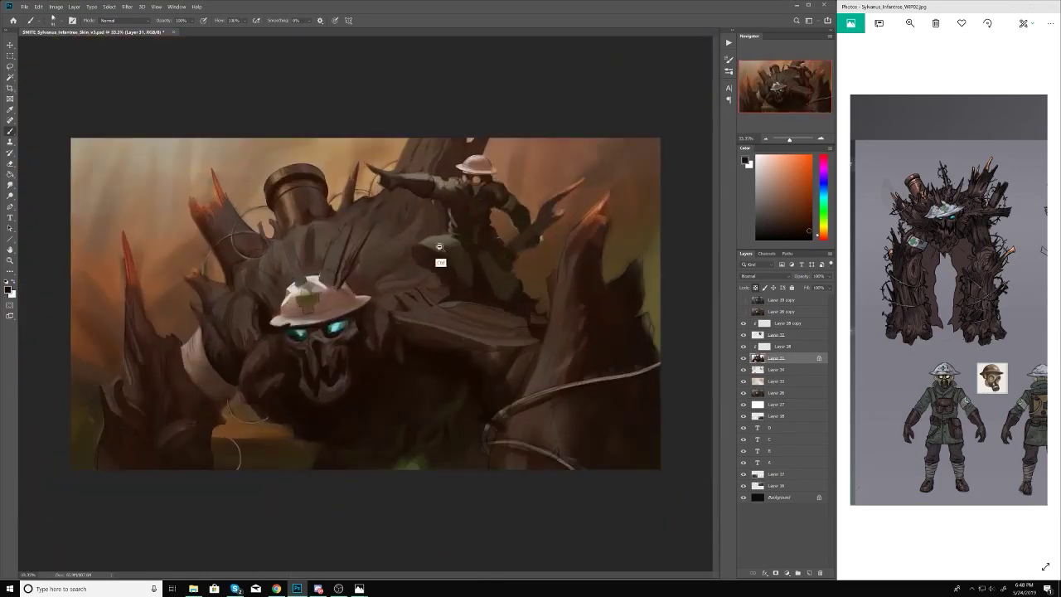
scroll(420, 370, "up", 1)
Step: Select the soldier's layer, lock its transparent pixels and shade the uniform in dark brown with a resized brush
left_click(447, 273, "ctrl")
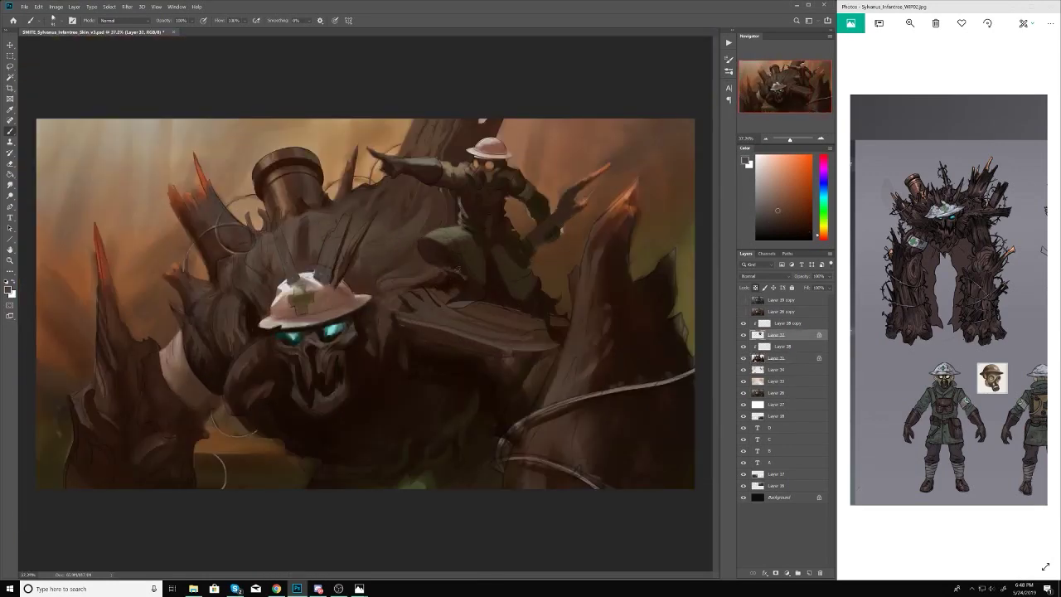
scroll(590, 277, "down", 2)
scroll(589, 277, "up", 2)
scroll(357, 253, "up", 2)
right_click(352, 250)
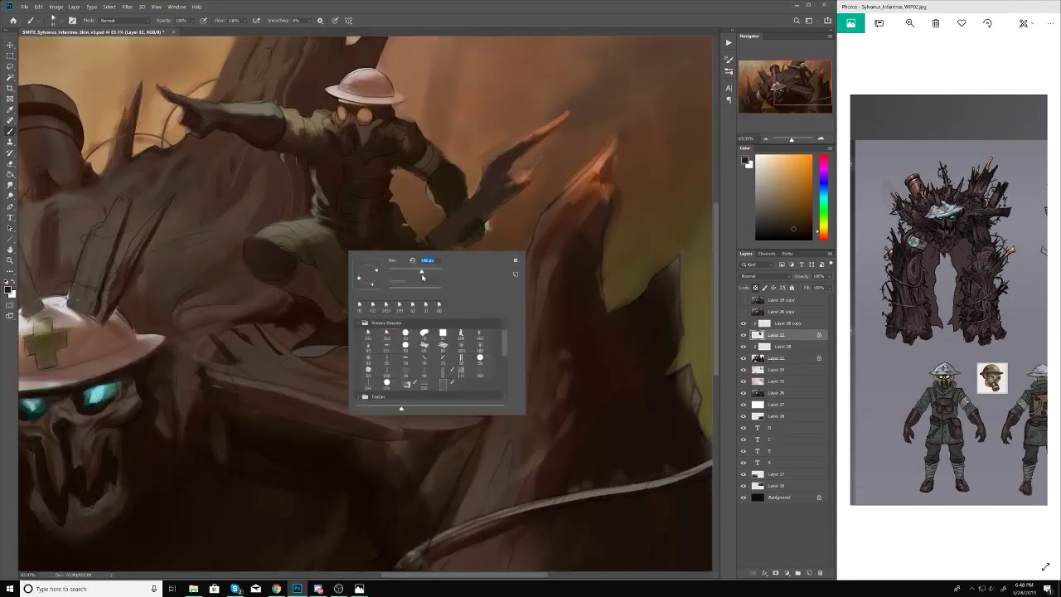
key("Escape")
scroll(421, 282, "up", 1)
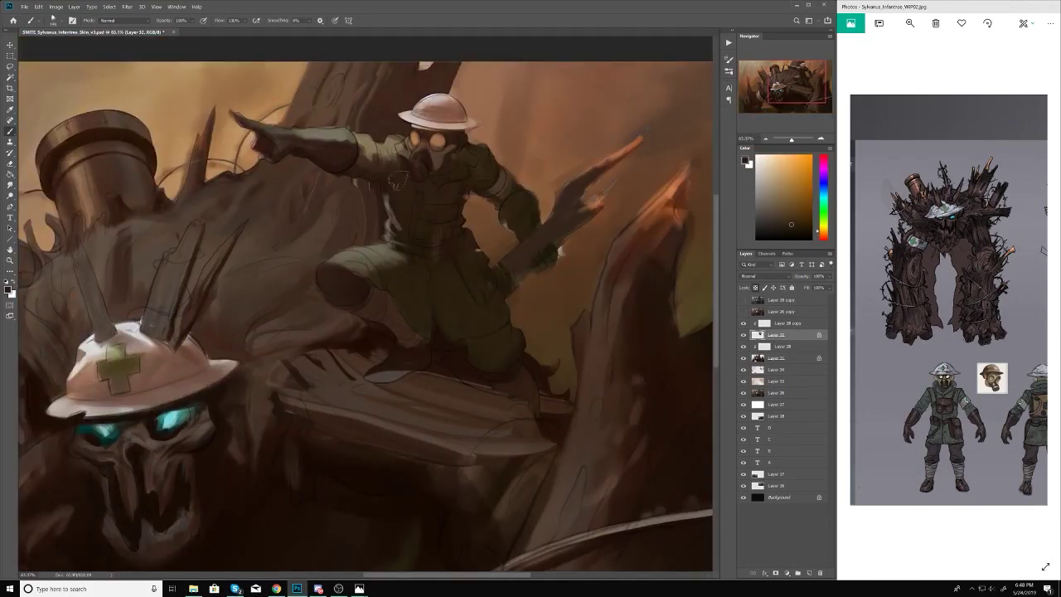
Step: Flip the canvas horizontally and paint the soldier's gas mask and respirator in sampled dark browns
left_click(450, 138, "alt")
scroll(438, 144, "down", 4)
scroll(427, 262, "up", 5)
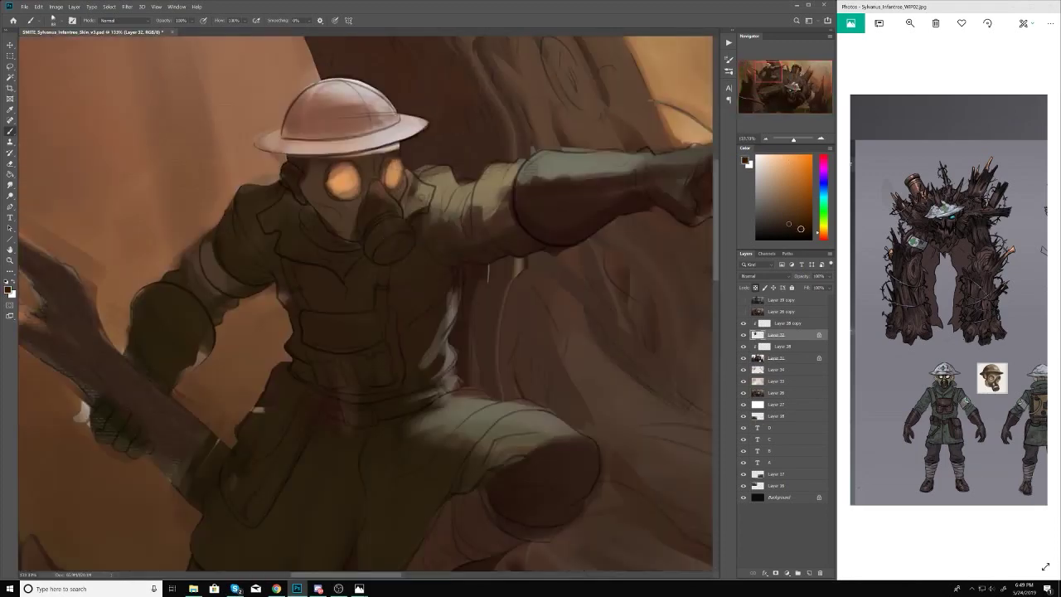
left_click(391, 244, "alt")
right_click(391, 222)
key("Escape")
scroll(400, 274, "down", 3)
left_click_drag(400, 274, 249, 233)
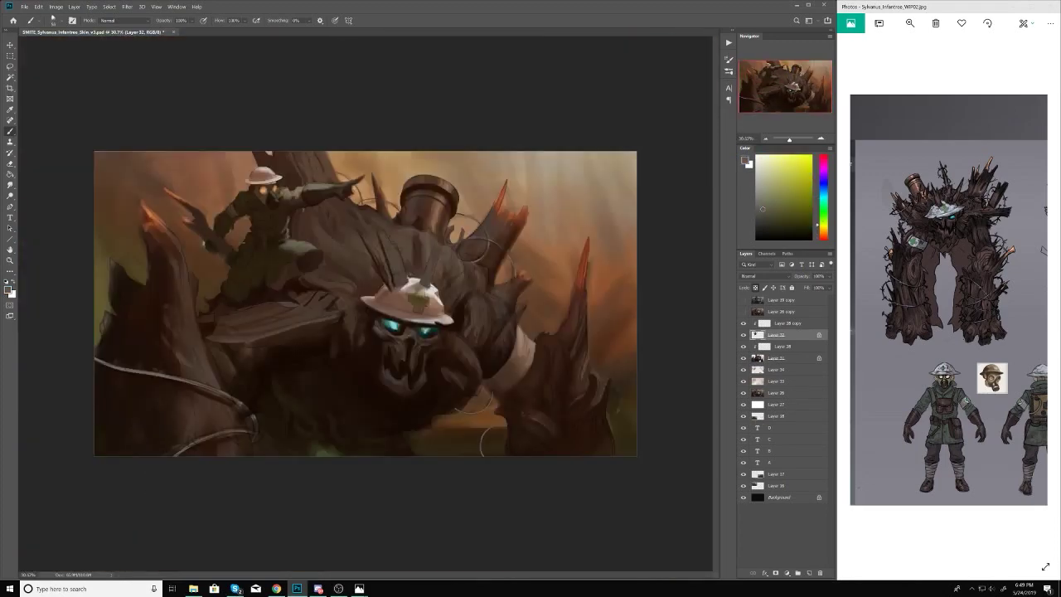
Step: Shade the soldier's pointing arm and glove with sampled grey-green and dark reddish brown
scroll(299, 212, "up", 5)
left_click(442, 168, "alt")
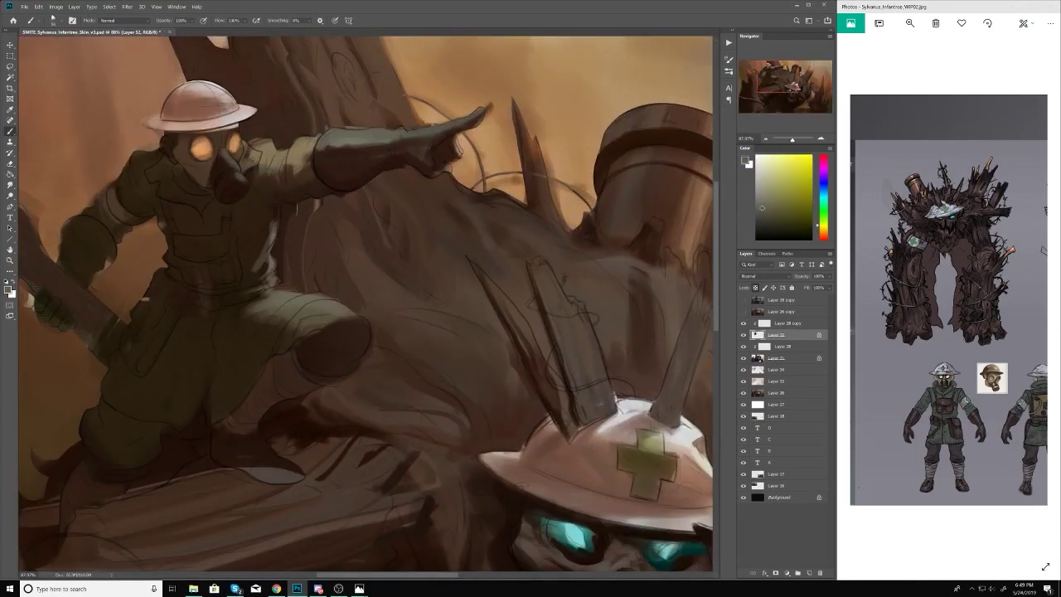
scroll(365, 162, "down", 5)
scroll(359, 161, "up", 5)
left_click(358, 160, "alt")
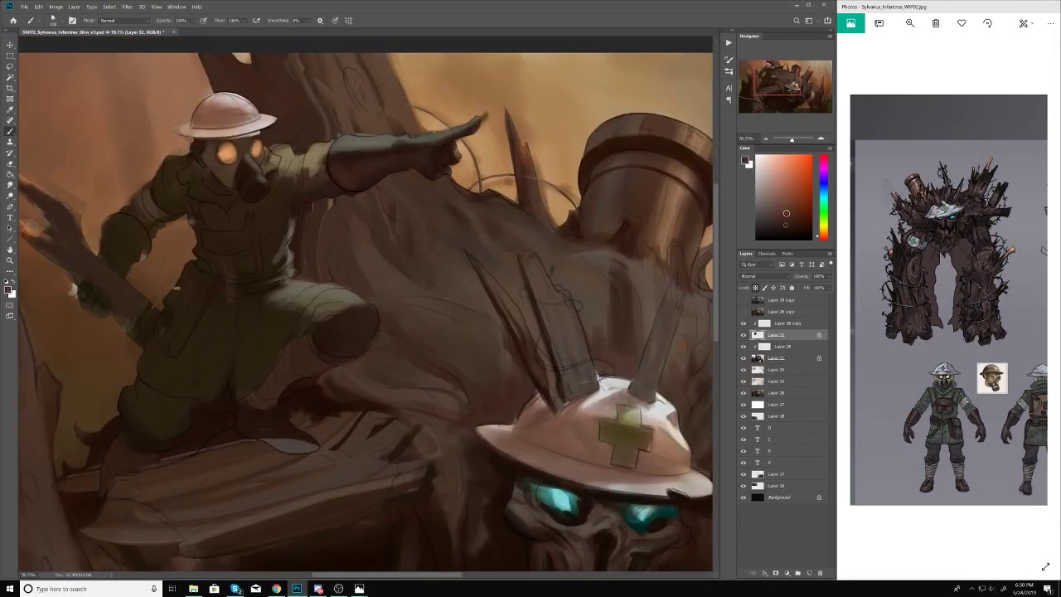
left_click(453, 152, "alt")
Step: Flip the canvas horizontally and brush muted brown on the background layer beneath the creature
scroll(453, 152, "down", 5)
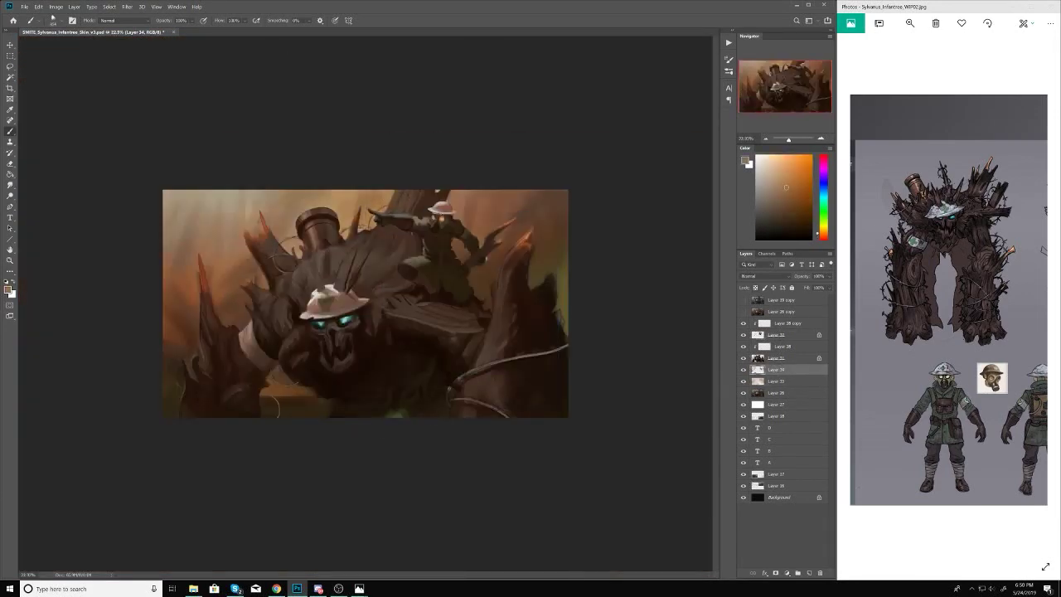
scroll(366, 304, "down", 5)
scroll(391, 302, "up", 6)
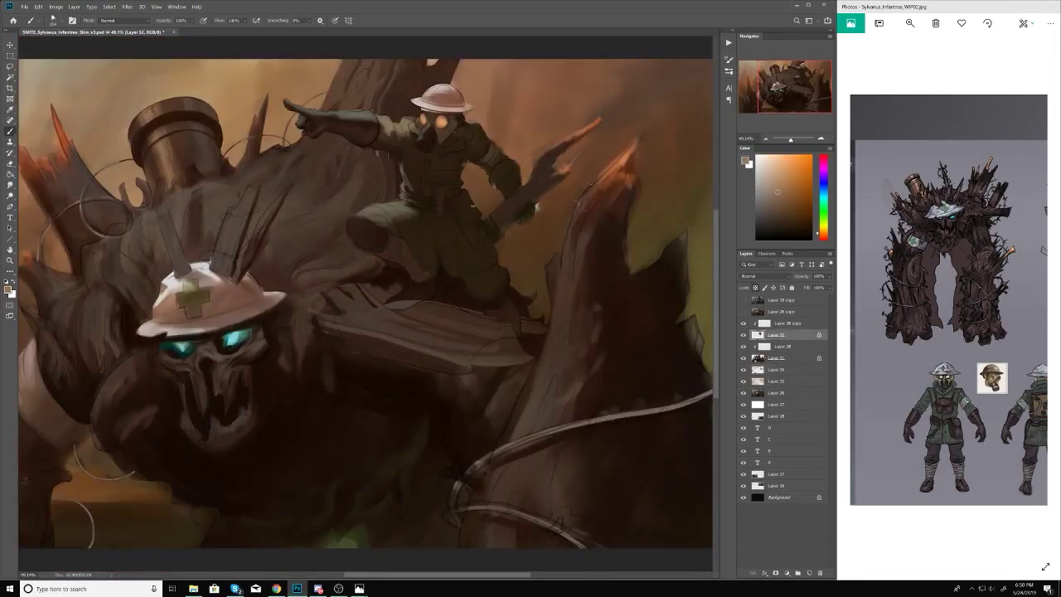
Step: Paint the soldier's chest straps, pouches and hip bag in dark brown on the soldier's layer
left_click(569, 293, "alt")
right_click(466, 207)
key("Escape")
scroll(444, 192, "up", 4)
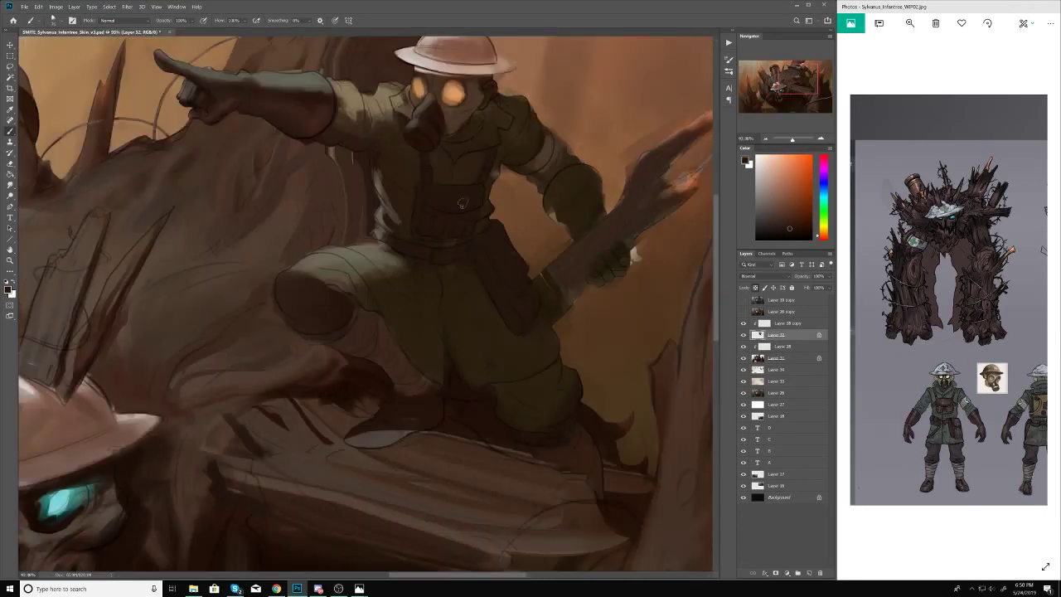
left_click(444, 183, "alt")
left_click(419, 165, "alt")
scroll(398, 125, "down", 1)
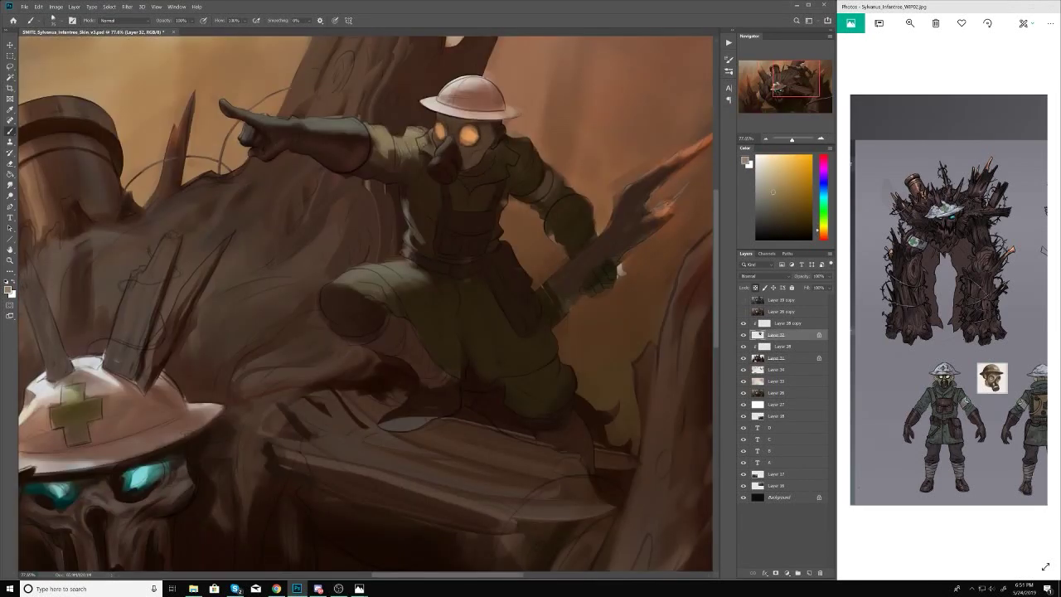
Step: Model the folds of the soldier's outstretched sleeve with sampled grey-olive tones, and flip the canvas horizontally
left_click(412, 129, "alt")
scroll(381, 136, "up", 1)
left_click(377, 137, "alt")
left_click(409, 135, "alt")
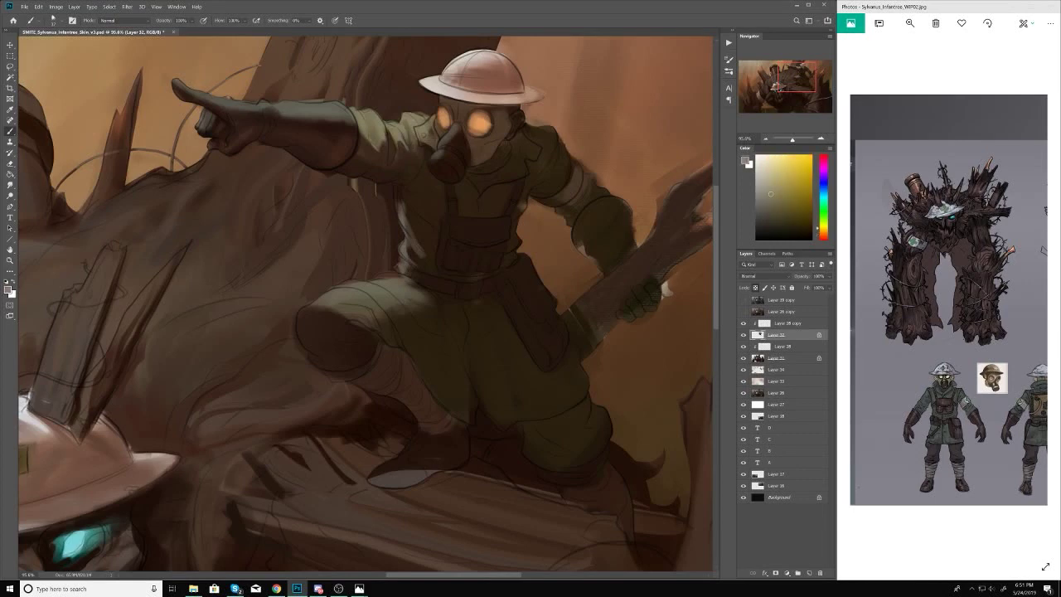
scroll(435, 259, "down", 6)
scroll(435, 259, "up", 5)
scroll(381, 241, "down", 3)
scroll(381, 240, "up", 3)
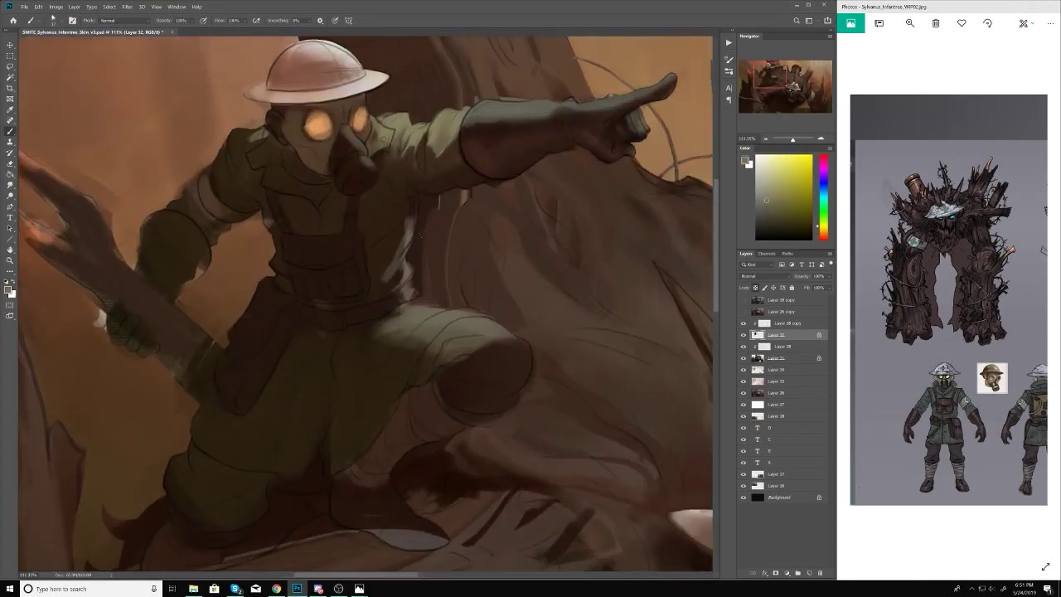
Step: Shade the side of the soldier's jacket with sampled olive-grey tones
scroll(386, 299, "down", 1)
right_click(426, 267)
left_click(406, 281, "alt")
right_click(456, 257)
left_click(431, 309, "alt")
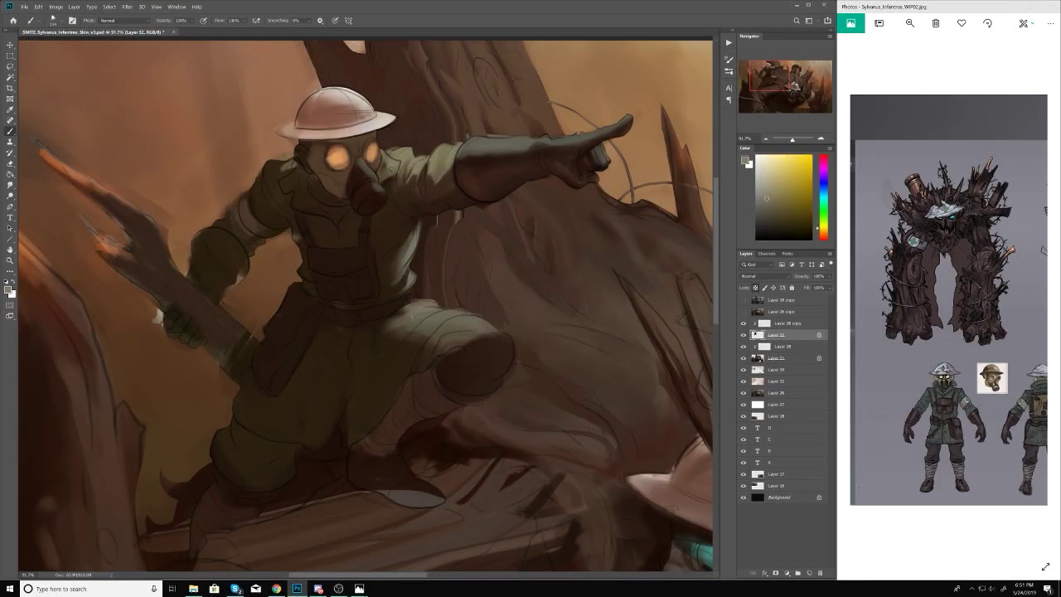
Step: Refine the soldier's raised knee and trouser folds with sampled grey-green and dark brown
left_click(498, 332, "alt")
mouse_move(464, 332)
left_mouse_down()
mouse_move(447, 340)
mouse_move(497, 365)
mouse_move(460, 341)
left_mouse_up()
left_click(493, 338, "alt")
left_click(439, 342, "alt")
scroll(476, 430, "down", 5)
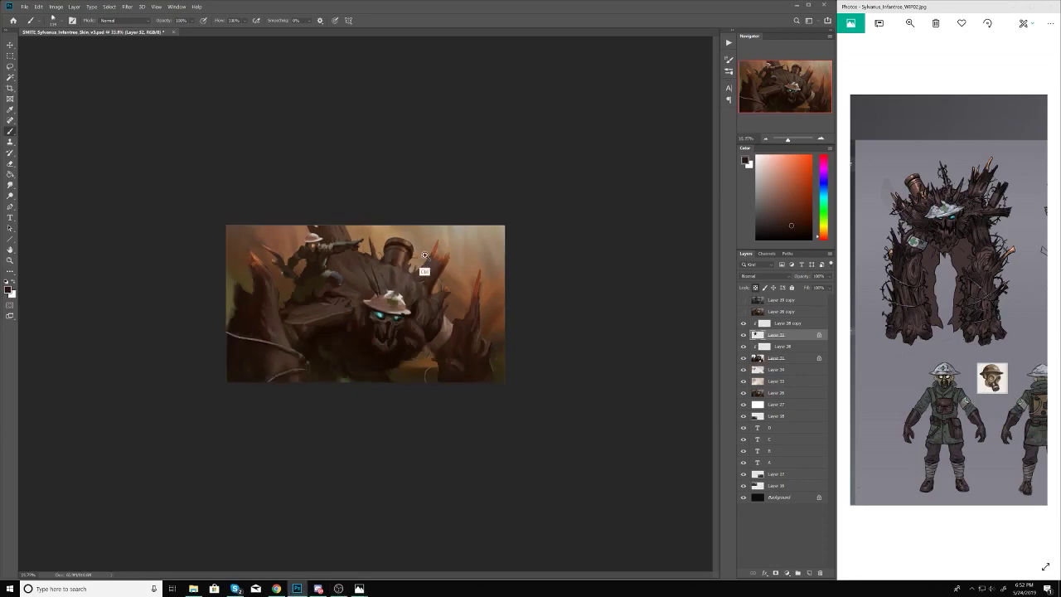
Step: Paint the face piece of the soldier's gas mask around the glowing lenses with sampled olive-grey tones
key("ctrl+1")
left_click_drag(154, 56, 356, 208)
left_click_drag(270, 200, 373, 232)
left_click(257, 171, "alt")
left_click(437, 179, "alt")
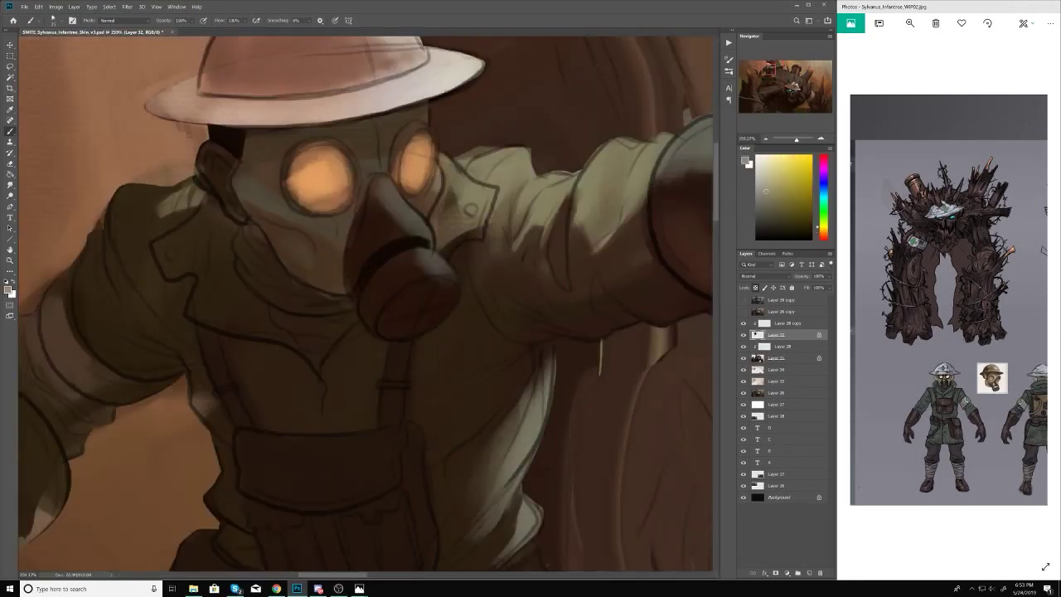
left_click(415, 174, "alt")
left_click(390, 199, "alt")
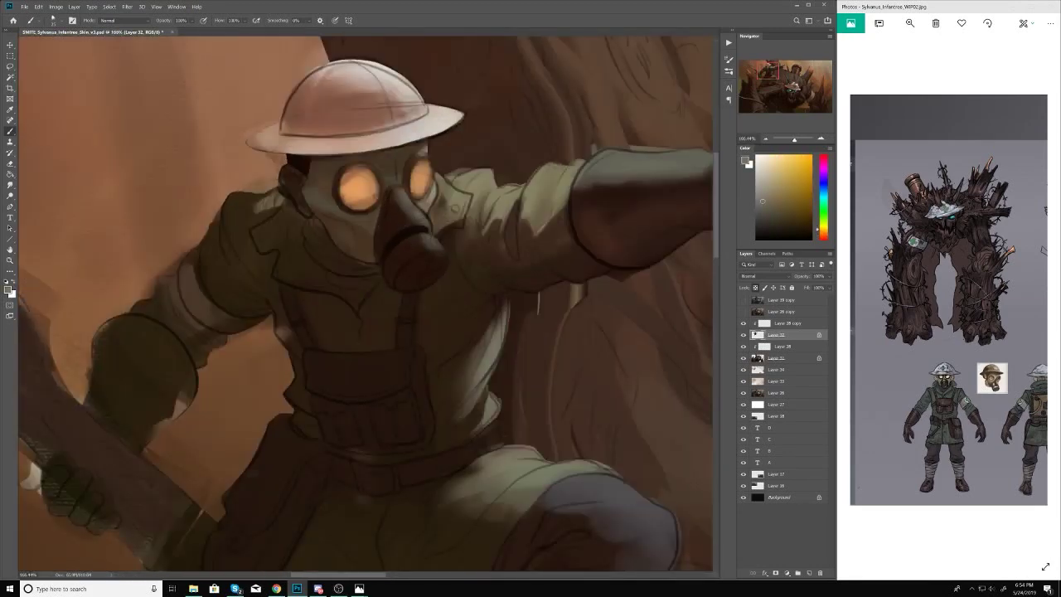
Step: Shade the gas mask's nose piece and filter canister with sampled dark brown tones
left_click(432, 241, "alt")
left_click(577, 192, "alt")
mouse_move(391, 221)
left_mouse_down()
mouse_move(366, 232)
mouse_move(390, 236)
left_mouse_up()
left_click(341, 243, "alt")
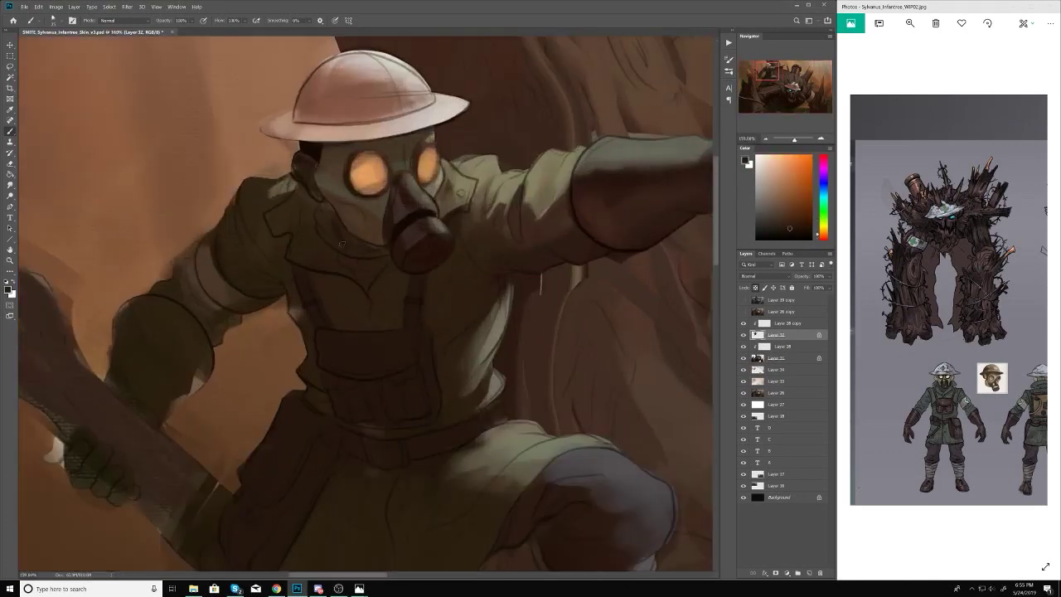
Step: Block in the dark scarf under the soldier's chin and lighten the mask's cheek with sampled tones
scroll(341, 243, "down", 10)
scroll(341, 243, "up", 10)
scroll(341, 243, "down", 10)
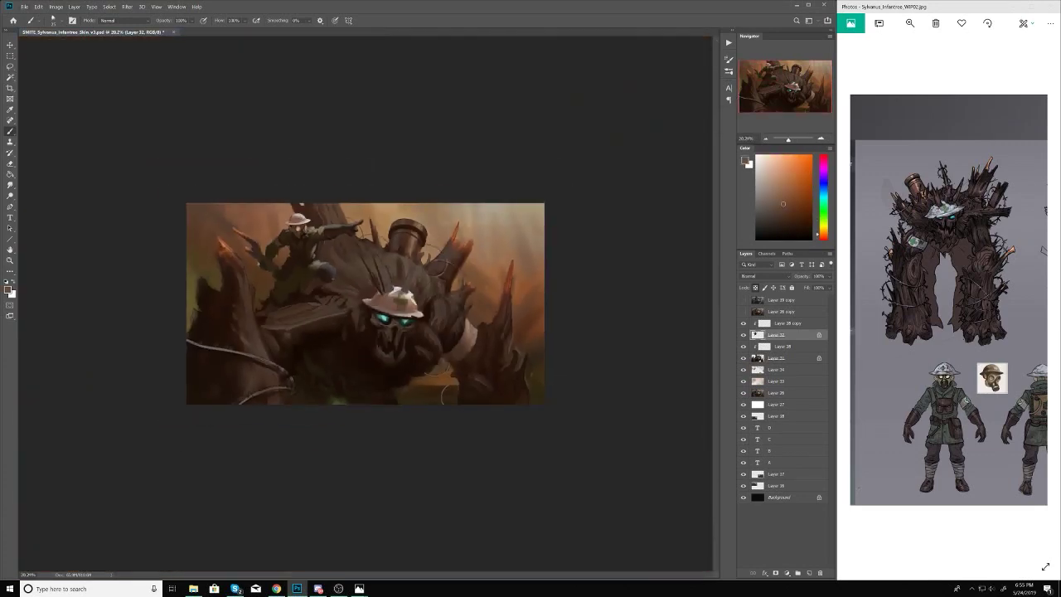
scroll(270, 230, "up", 11)
left_click(597, 238, "alt")
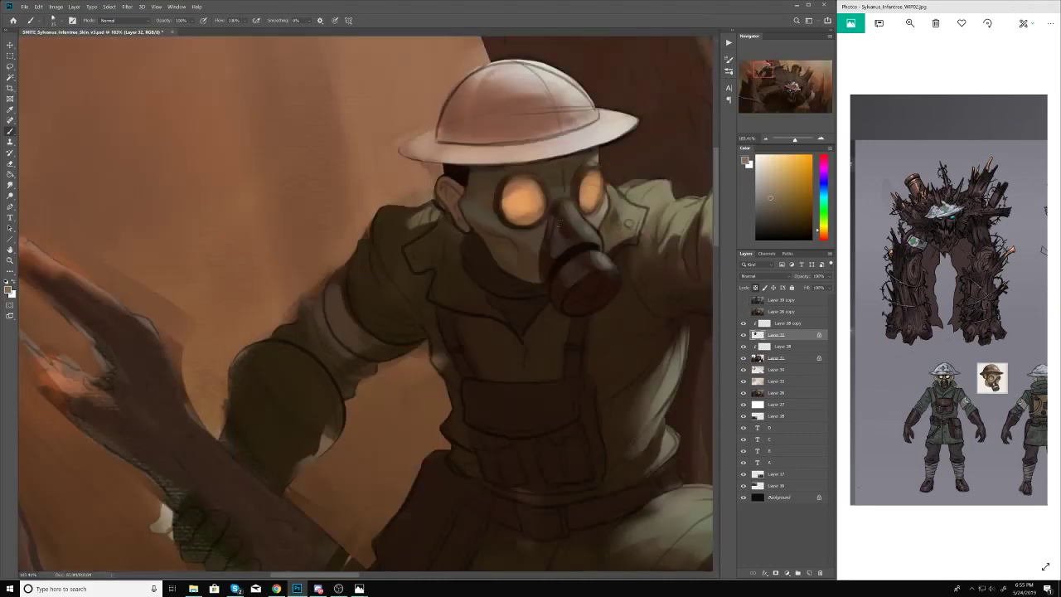
scroll(616, 312, "down", 10)
scroll(617, 312, "up", 9)
left_click(618, 319, "alt")
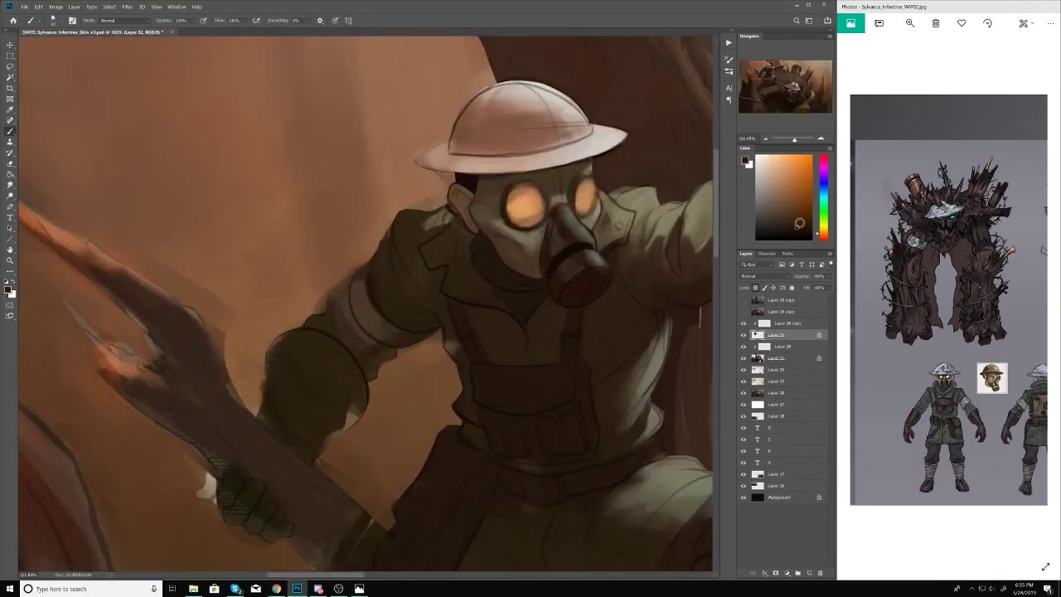
Step: Refine the mask's filter canister and the scarf below it with sampled near-black shading and soft grey highlights
scroll(404, 203, "down", 3)
left_click(405, 203, "alt")
scroll(405, 272, "down", 5)
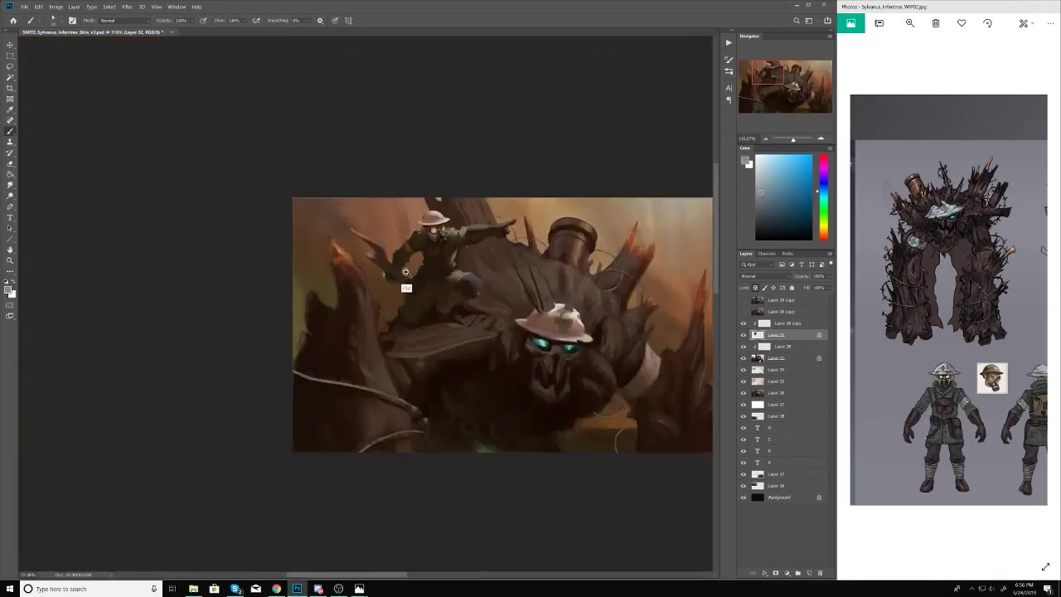
scroll(405, 272, "up", 8)
left_click(405, 272, "alt")
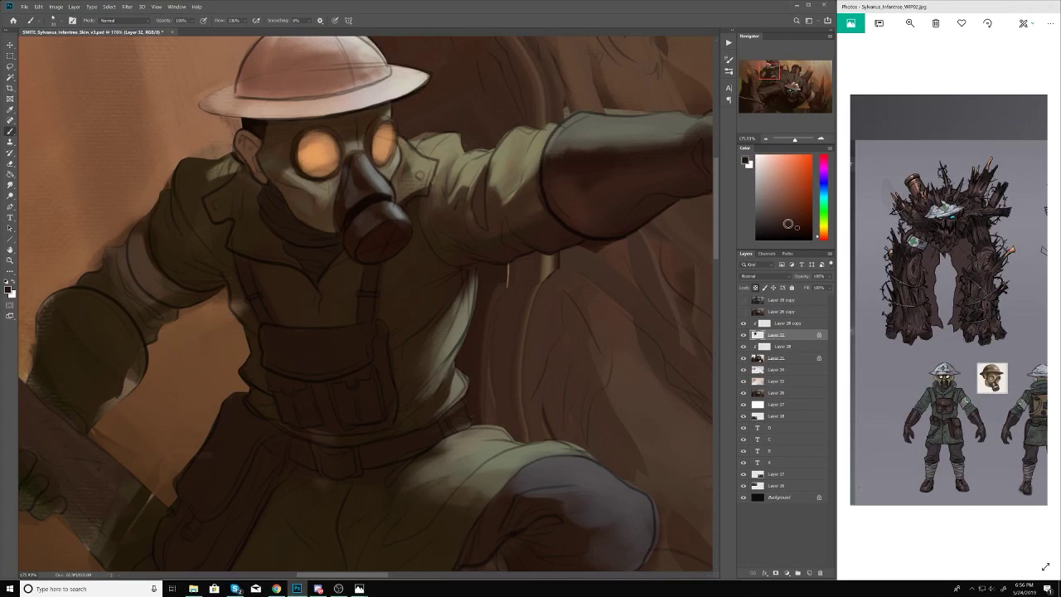
left_click(496, 325, "alt")
scroll(429, 279, "up", 2)
scroll(339, 302, "down", 6)
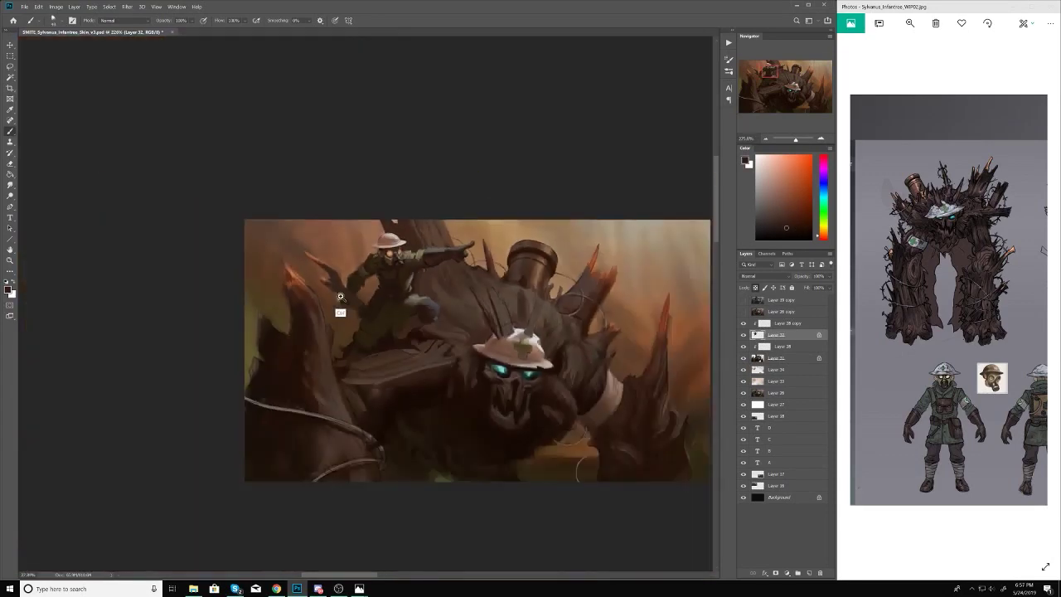
scroll(339, 302, "up", 6)
left_click(425, 262, "alt")
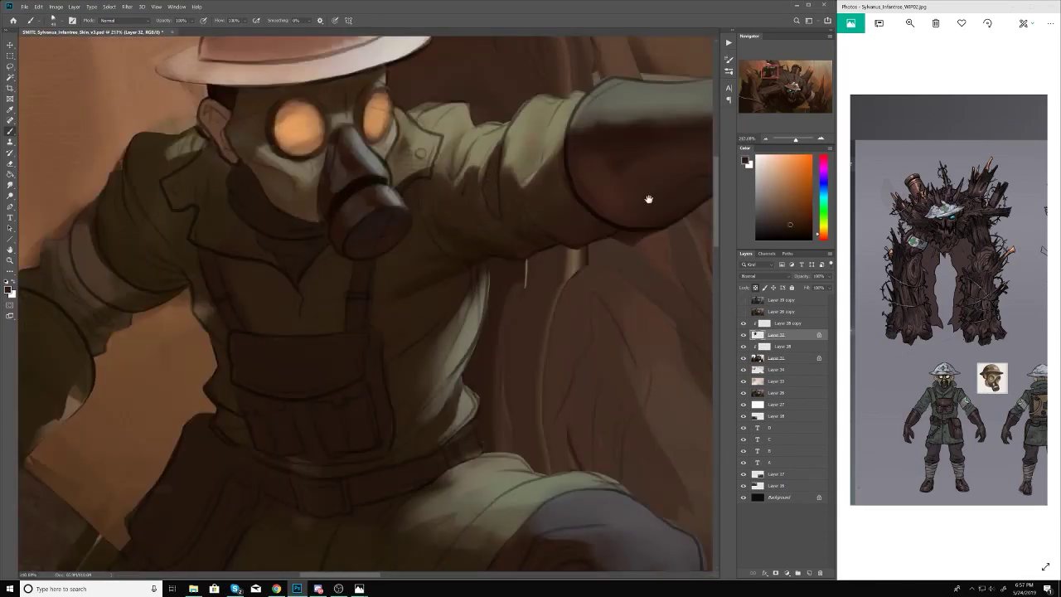
Step: Repaint the soldier's rear glove and the hand gripping the branch-like weapon in dark brown
scroll(593, 226, "down", 2)
scroll(378, 280, "down", 3)
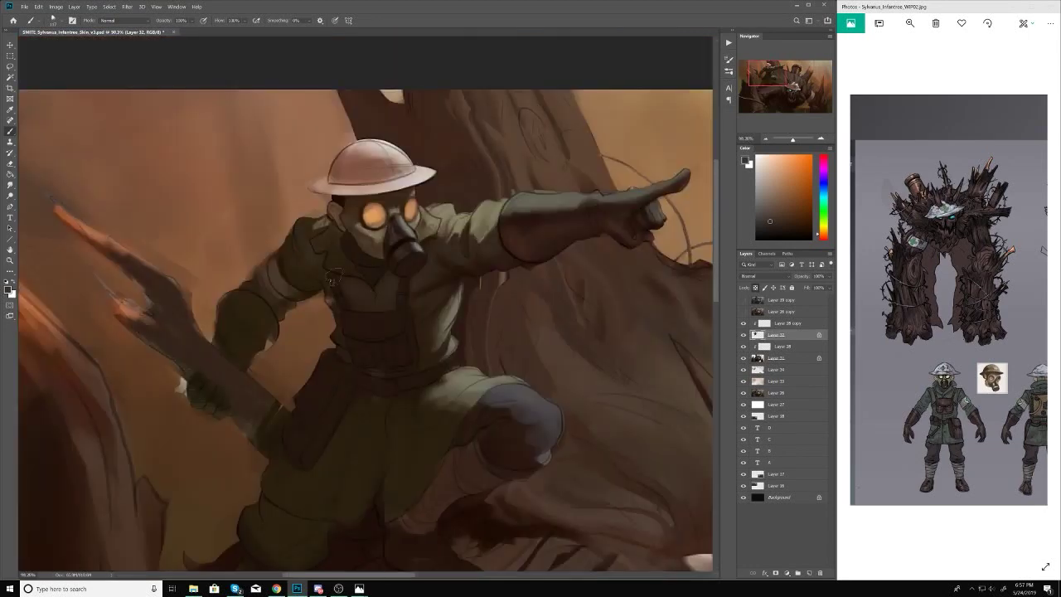
scroll(265, 438, "down", 1)
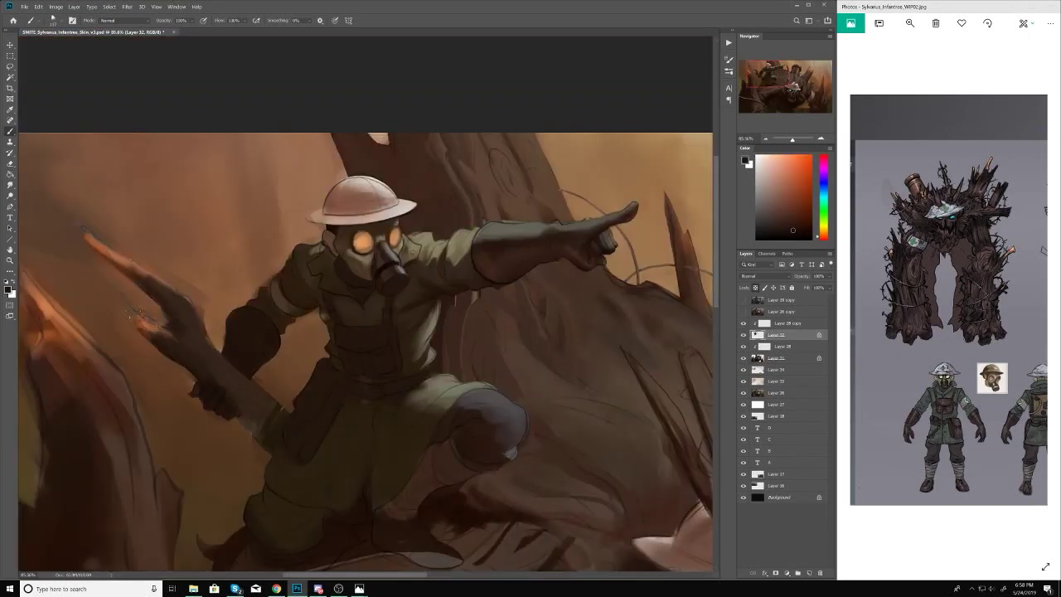
scroll(296, 405, "down", 3)
scroll(339, 267, "up", 5)
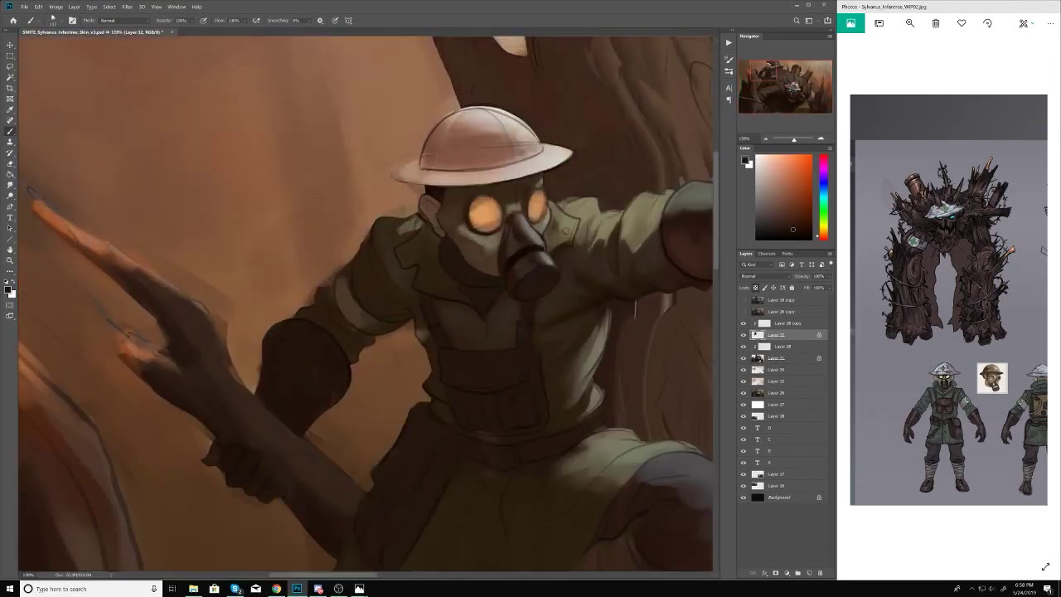
left_click(355, 314, "alt")
scroll(357, 315, "down", 3)
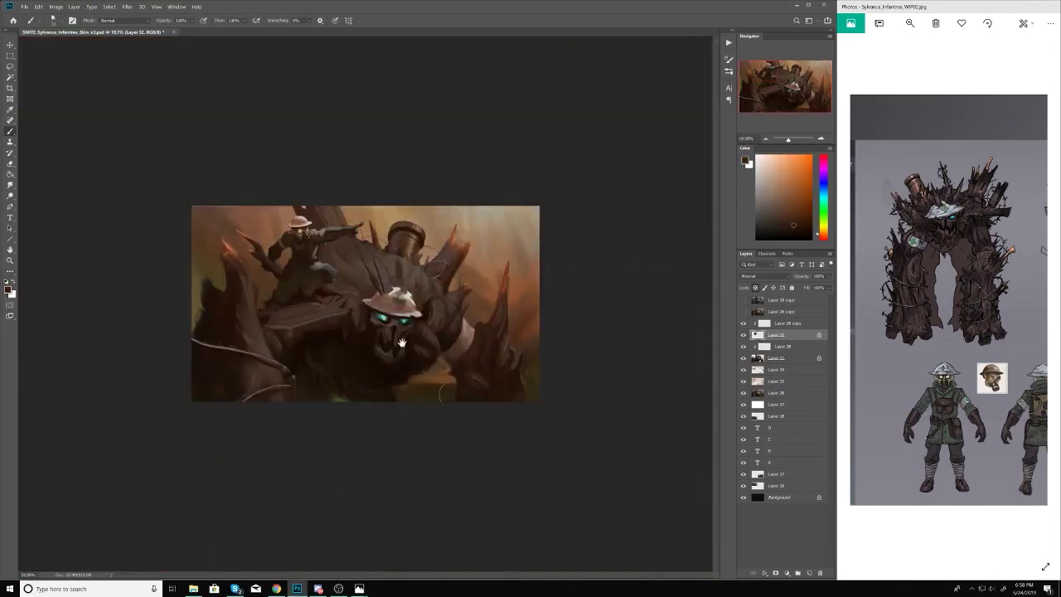
Step: Model the flap of the soldier's chest pouch with muted grey highlights and dark edges
scroll(246, 216, "up", 5)
scroll(247, 231, "up", 2)
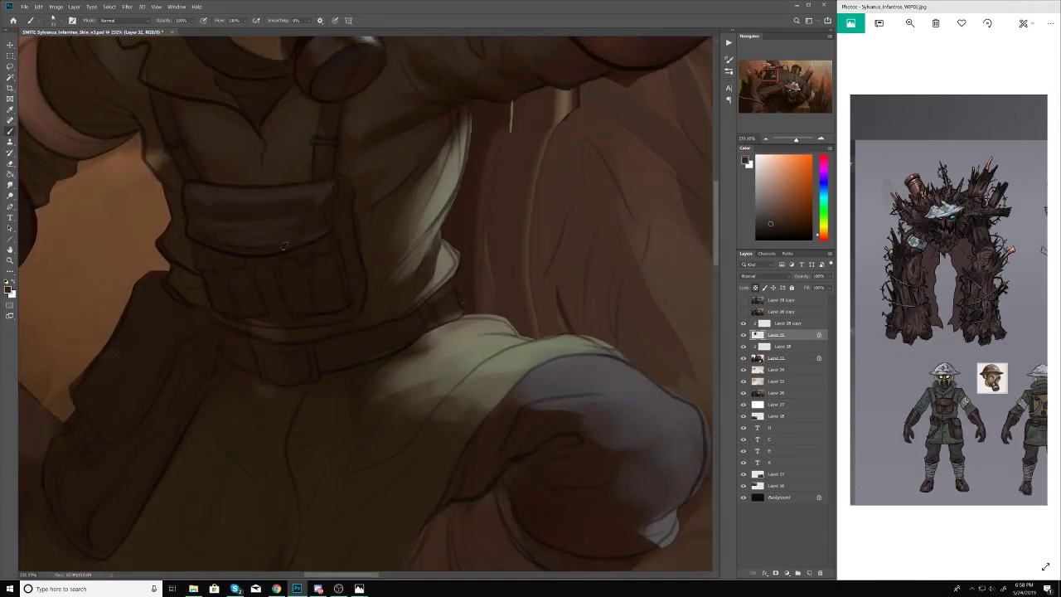
scroll(259, 241, "down", 3)
scroll(259, 240, "up", 3)
scroll(259, 240, "down", 3)
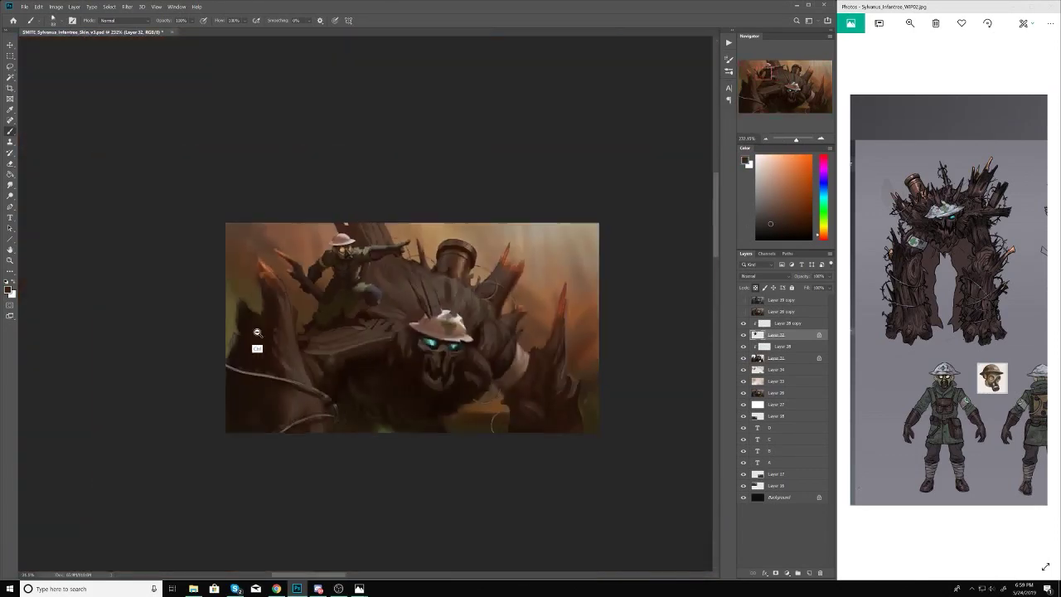
scroll(260, 252, "up", 4)
scroll(332, 350, "down", 4)
scroll(329, 218, "up", 5)
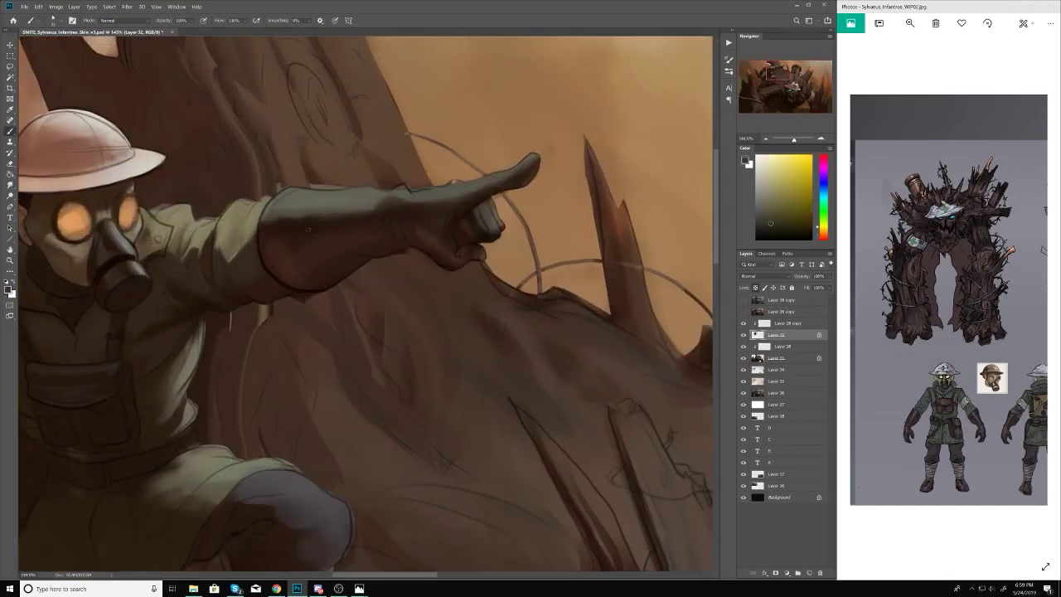
Step: Shade the long glove and hand of the soldier's pointing arm with grey-green and near-black tones
right_click(480, 188)
key("Return")
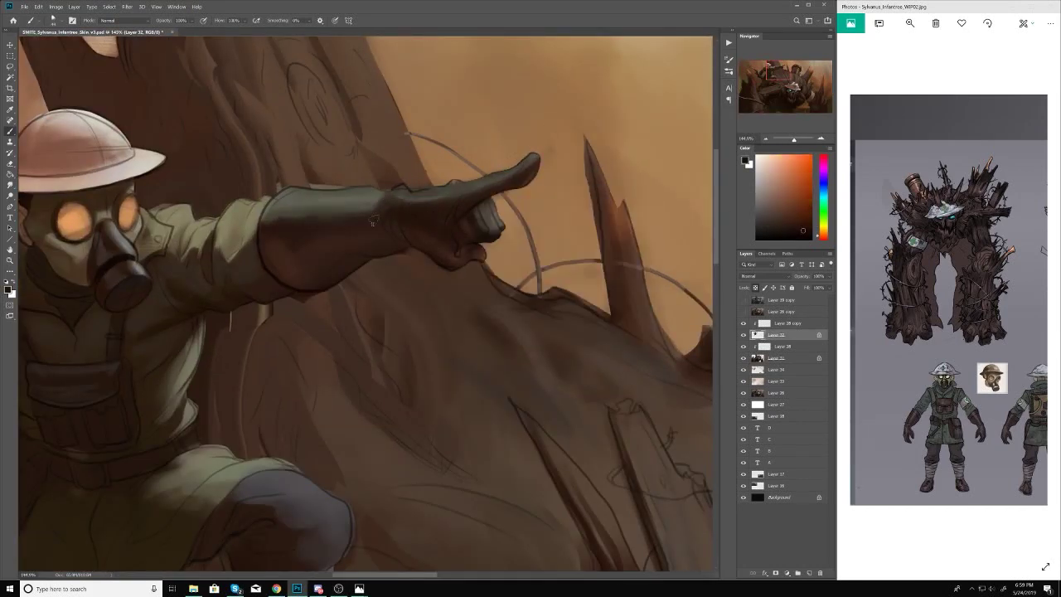
left_click(402, 228, "alt")
left_click_drag(391, 218, 406, 243)
scroll(452, 224, "down", 1)
scroll(452, 224, "down", 4)
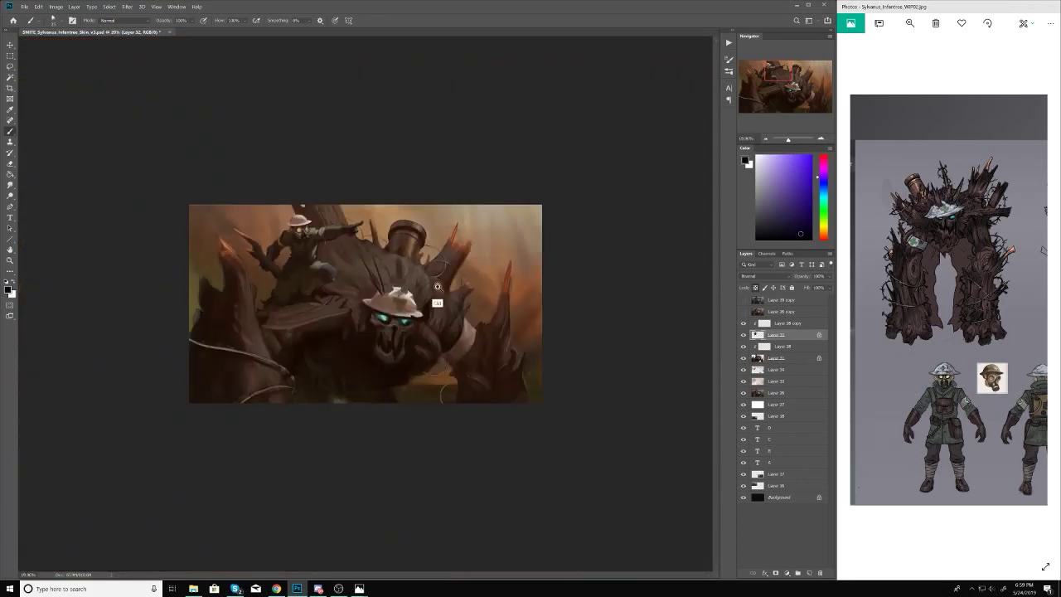
scroll(274, 265, "up", 6)
scroll(284, 250, "down", 6)
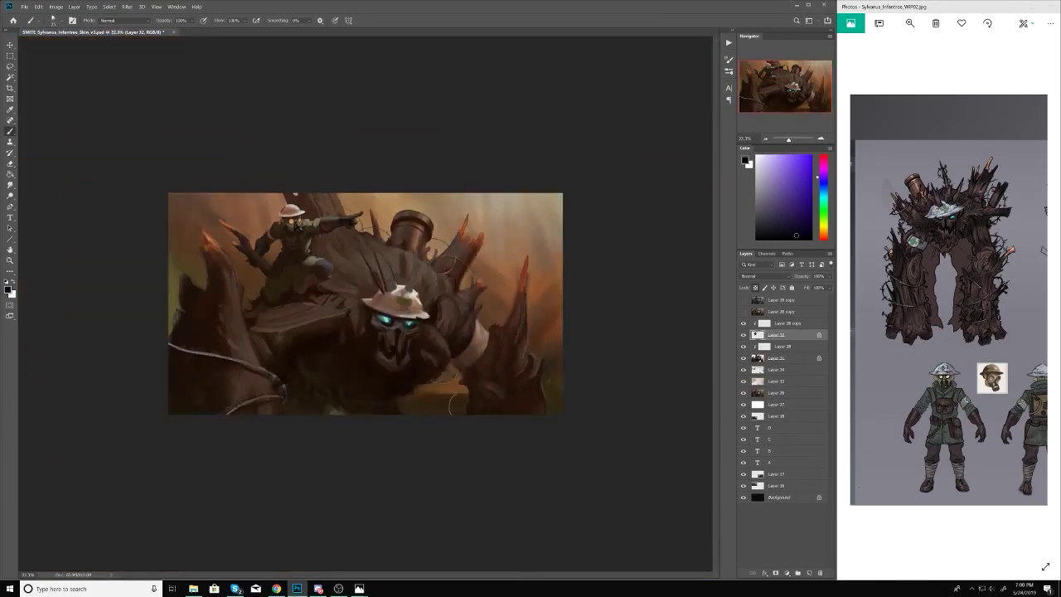
Step: Darken the folds behind the soldier's raised knee with near-black strokes
scroll(376, 251, "up", 7)
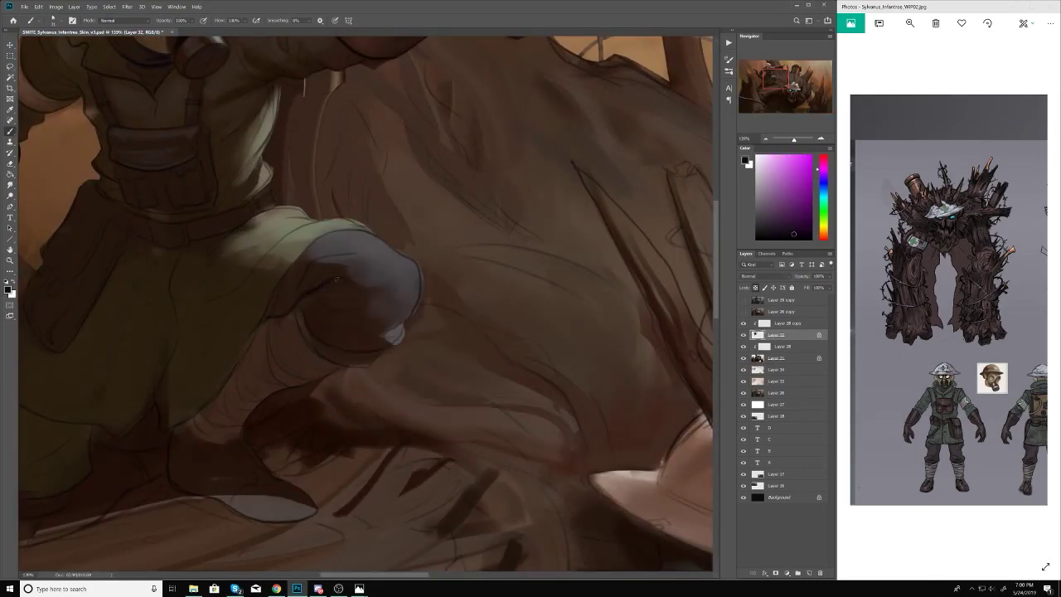
right_click(307, 312)
scroll(307, 312, "down", 5)
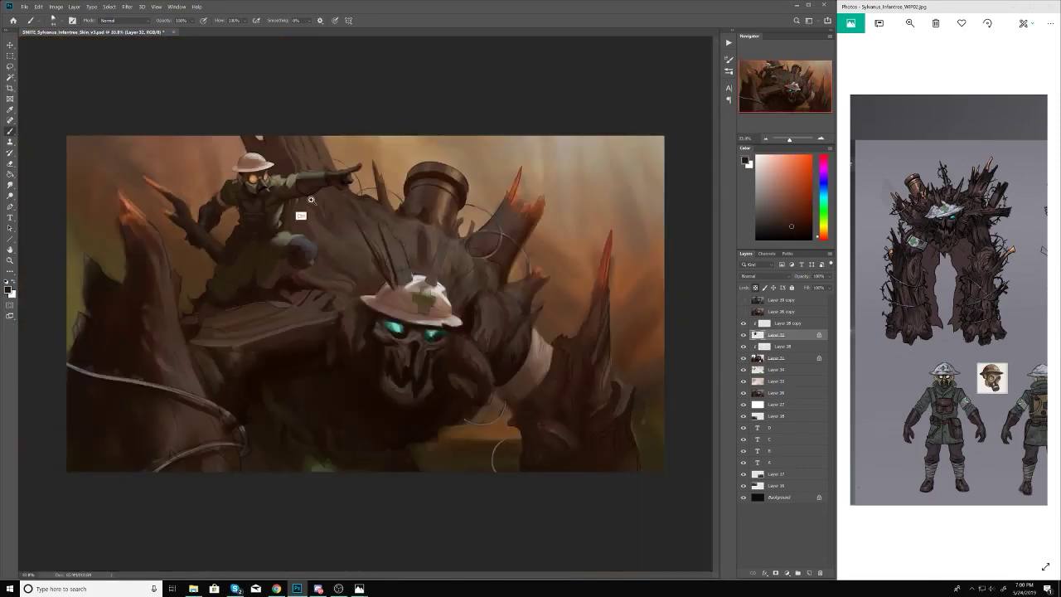
scroll(402, 255, "up", 8)
right_click(406, 291)
scroll(402, 255, "down", 6)
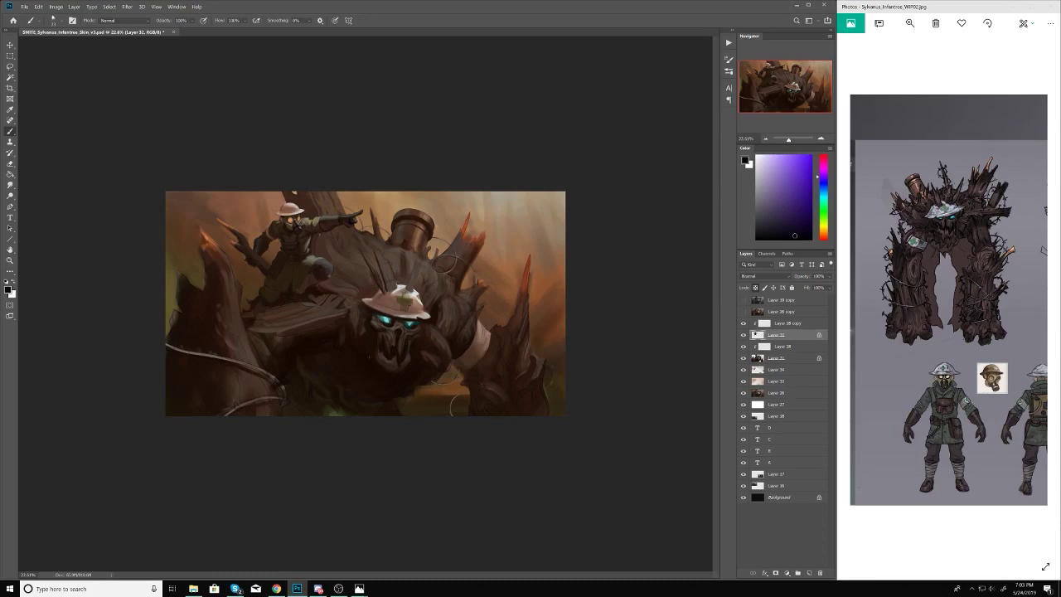
Step: Compare the painting's values with the earlier value sketch layer in a greyscale proof view
key("ctrl+y")
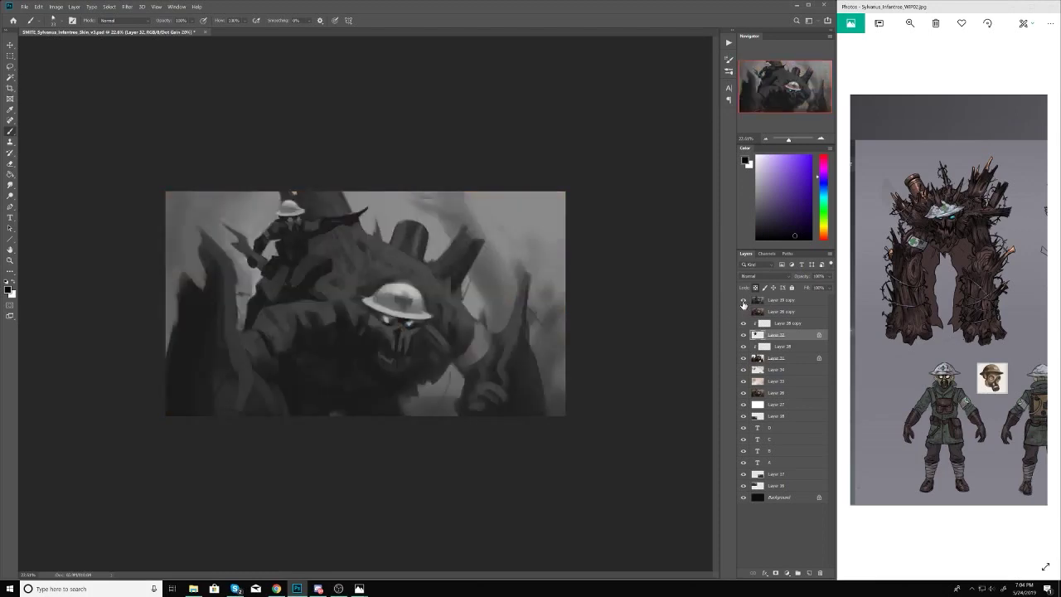
key("ctrl+minus")
left_click(743, 302)
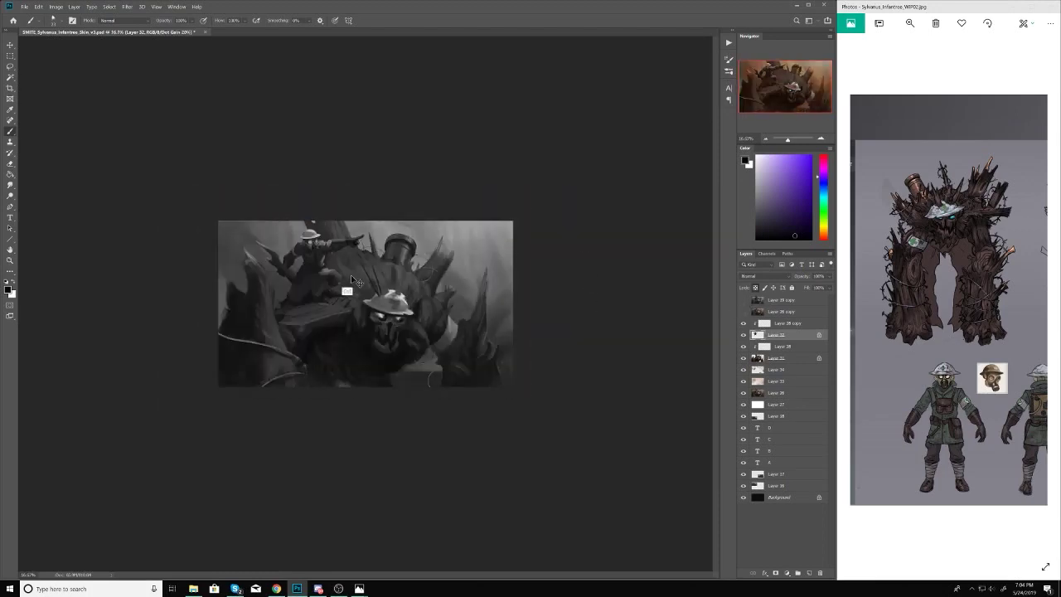
key("ctrl+y")
Step: Refine the soldier's jacket and trouser folds with dark brown and grey-olive tones
scroll(315, 265, "up", 6)
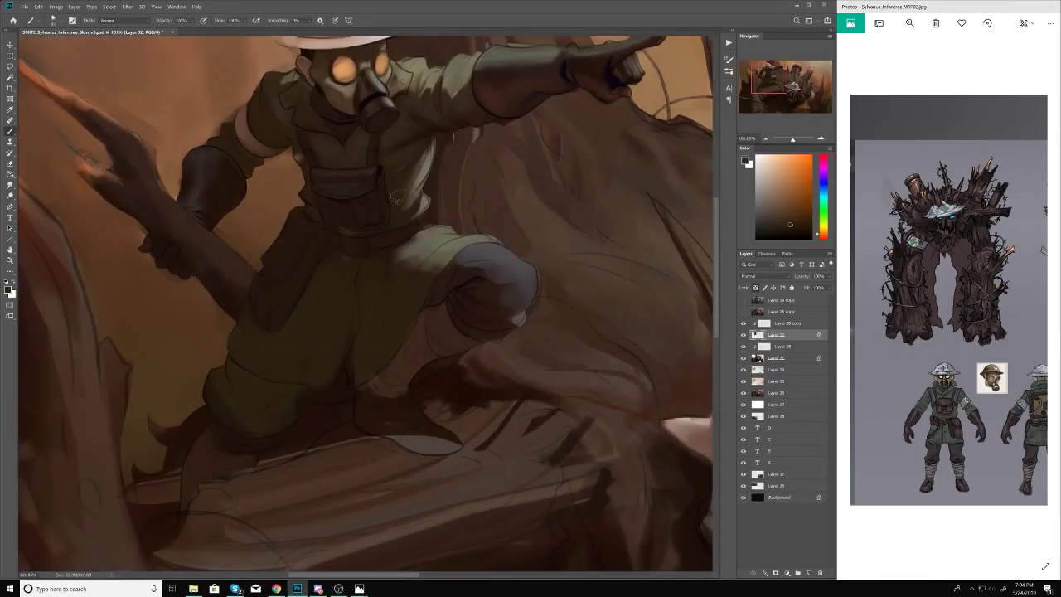
scroll(418, 191, "up", 1)
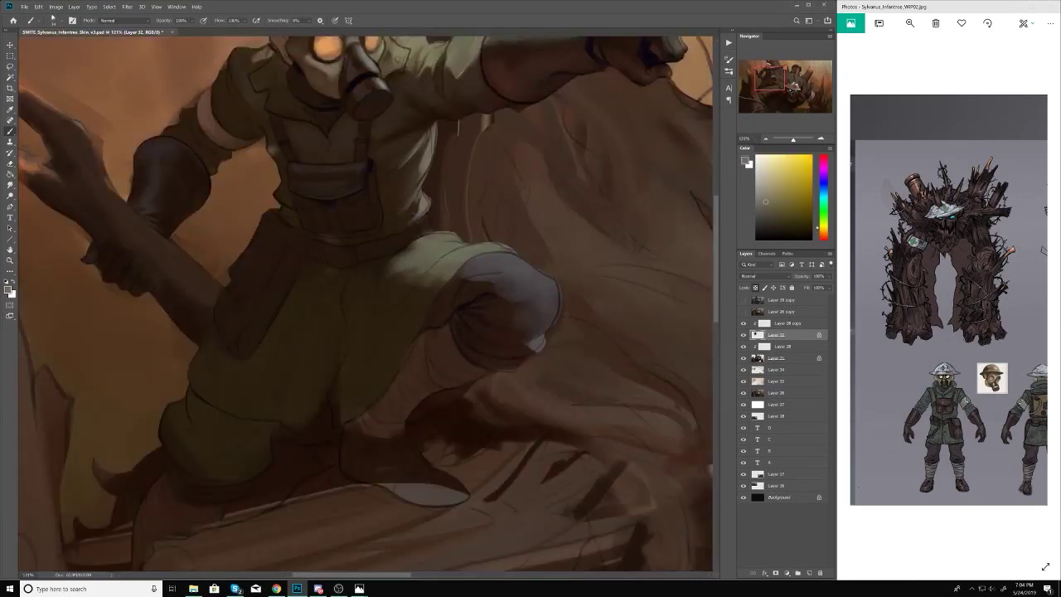
scroll(397, 293, "down", 7)
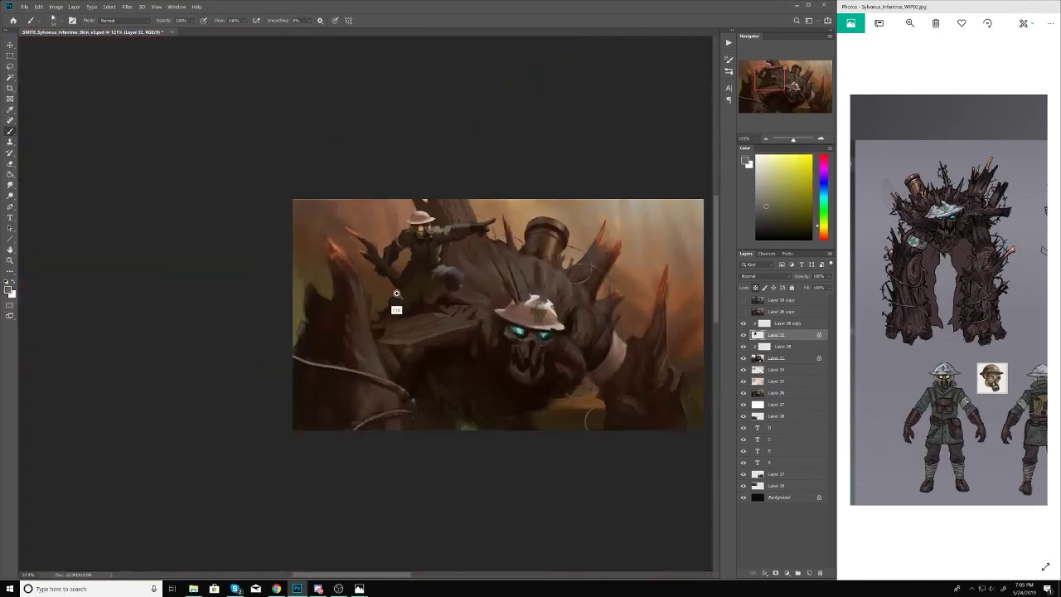
scroll(417, 315, "down", 2)
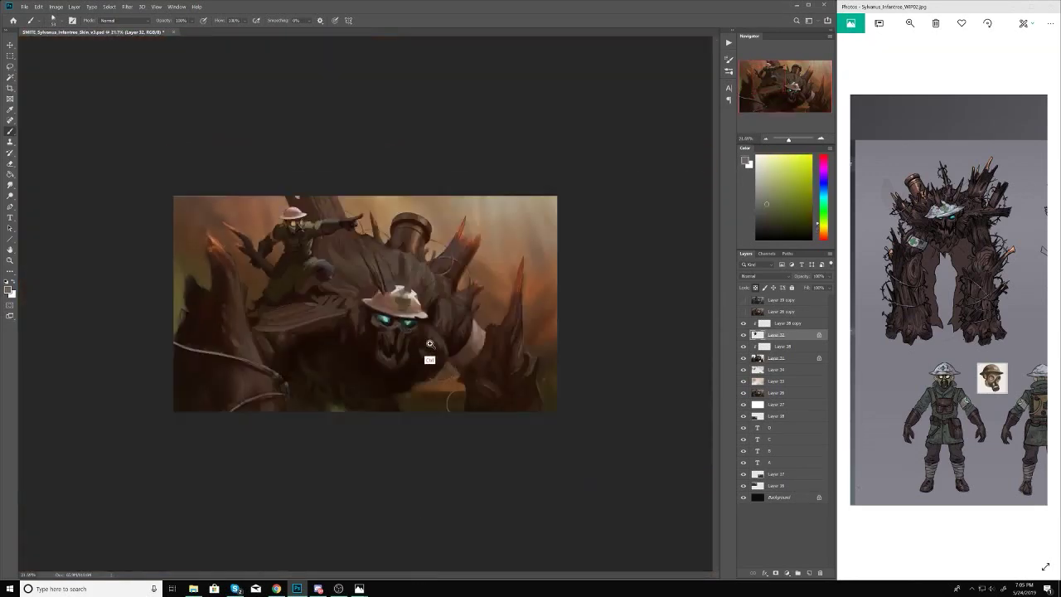
scroll(430, 344, "up", 8)
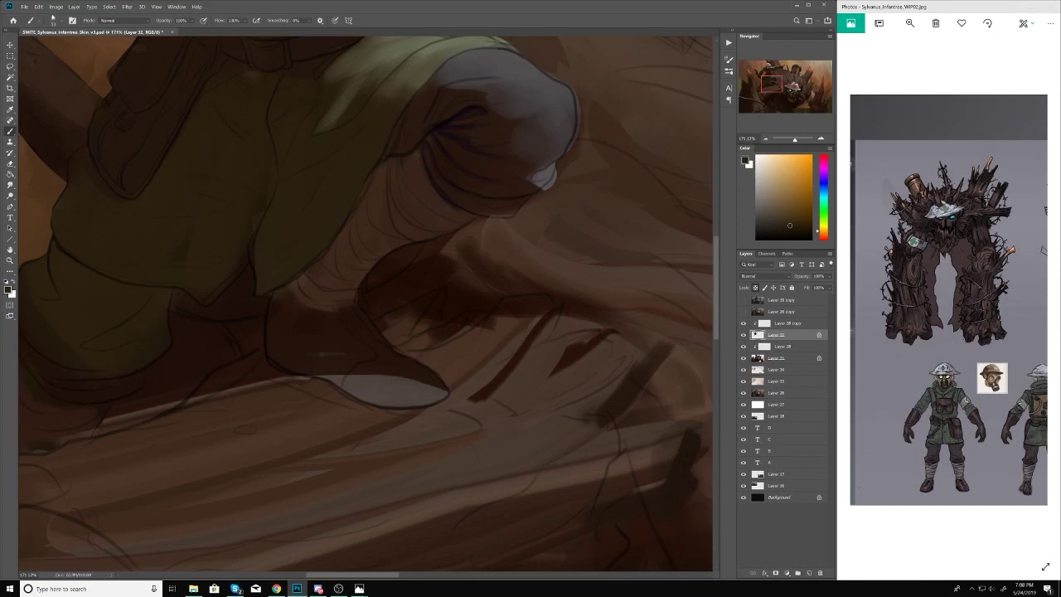
Step: Paint the soldier's front boot in sampled dark brown, with a soft grey highlight on the toe cap
left_click(329, 325, "alt")
left_click_drag(332, 322, 278, 290)
mouse_move(315, 371)
left_mouse_down()
mouse_move(386, 389)
mouse_move(416, 372)
mouse_move(444, 385)
left_mouse_up()
left_click(412, 377, "alt")
mouse_move(365, 381)
left_mouse_down()
mouse_move(439, 397)
mouse_move(402, 386)
mouse_move(419, 381)
left_mouse_up()
left_click(390, 381, "alt")
left_click(406, 415, "alt")
mouse_move(331, 353)
left_mouse_down()
mouse_move(386, 319)
mouse_move(402, 361)
left_mouse_up()
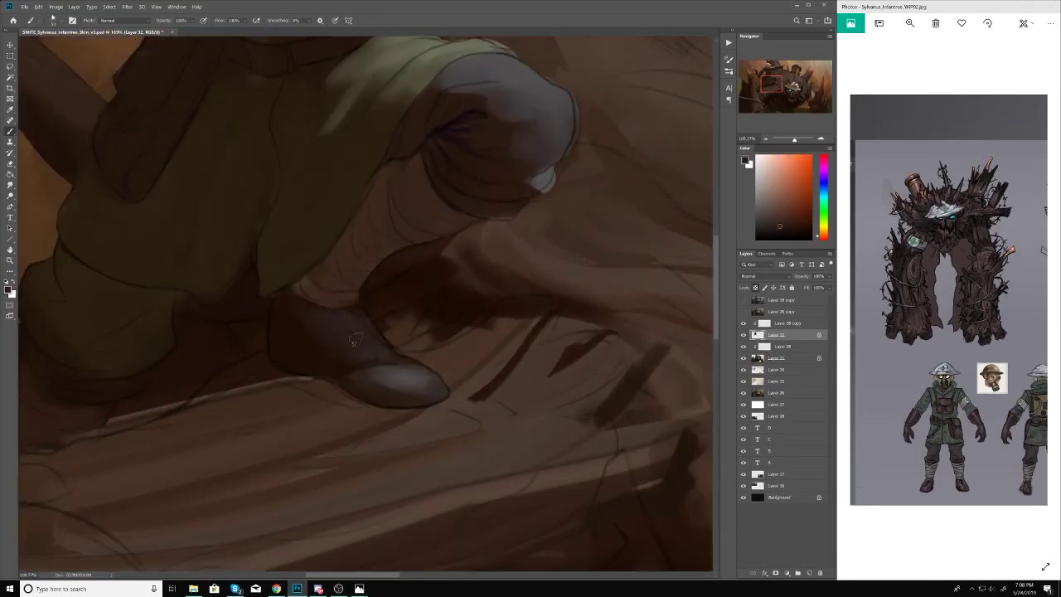
left_click_drag(348, 306, 332, 306)
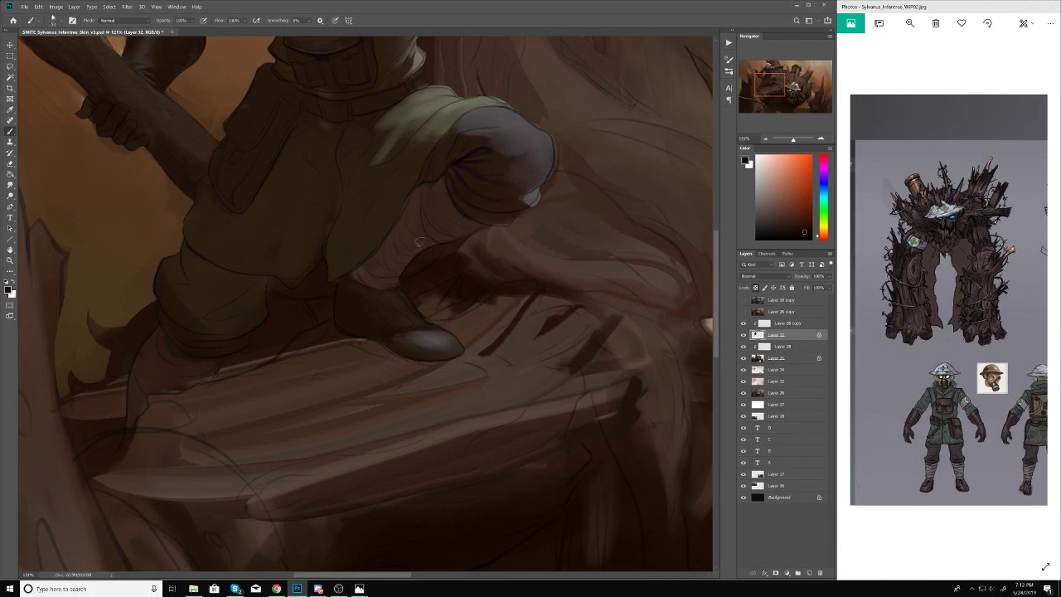
Step: Model the skirt of the soldier's coat below the belt with sampled brown and olive tones
left_click(419, 240, "alt")
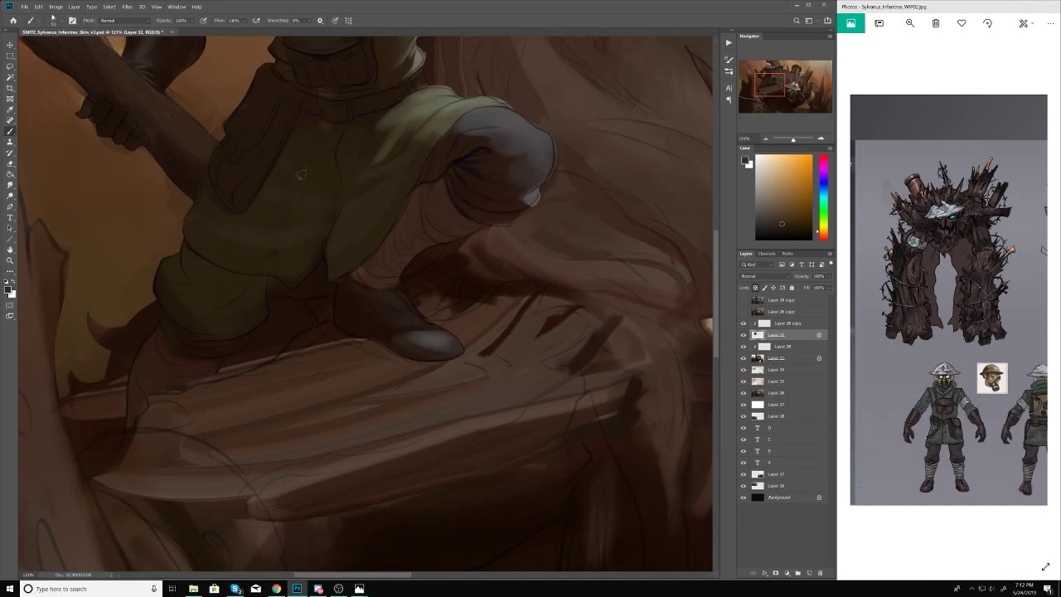
scroll(381, 286, "down", 5)
scroll(329, 149, "up", 8)
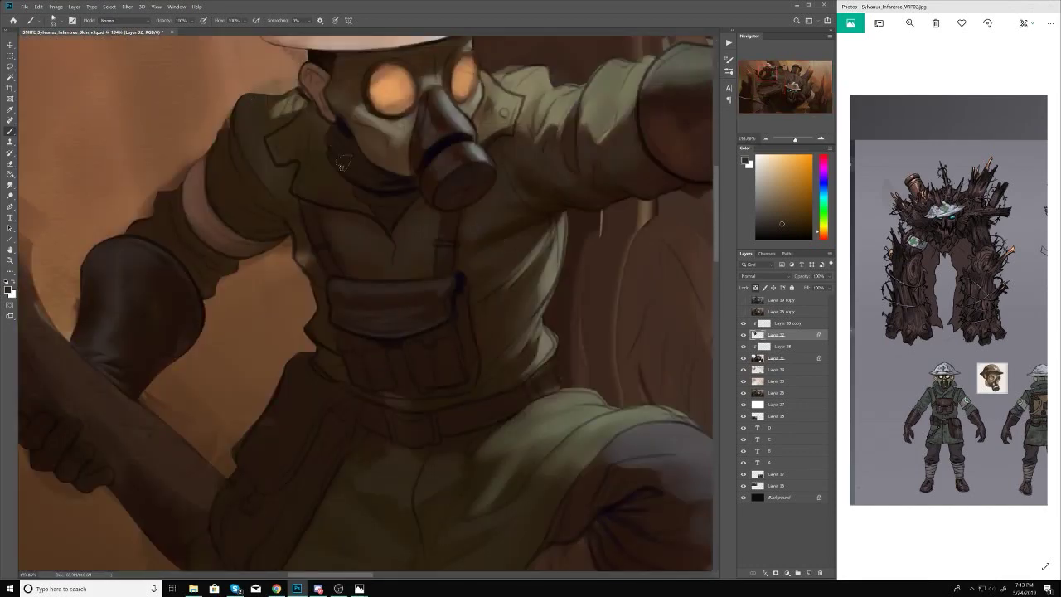
scroll(331, 149, "down", 3)
left_click(328, 245, "alt")
scroll(328, 244, "down", 5)
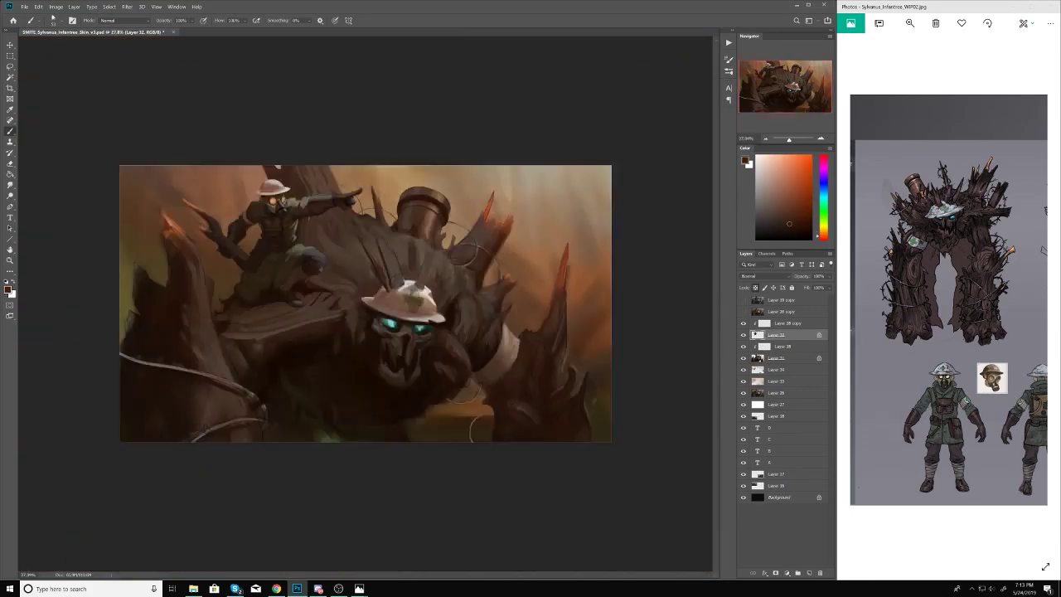
Step: Shade the soldier's raised knee and its underside with sampled grey and dark brown tones
scroll(328, 245, "up", 5)
scroll(330, 249, "up", 2)
scroll(348, 331, "down", 5)
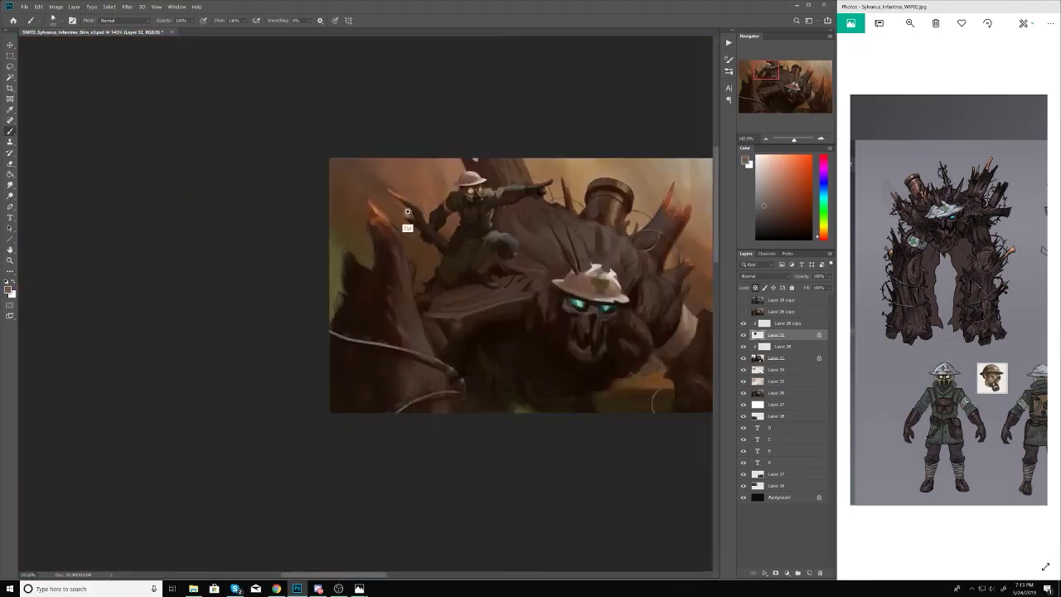
scroll(348, 334, "up", 4)
scroll(348, 334, "up", 2)
left_click(480, 267, "alt")
left_click(489, 220, "alt")
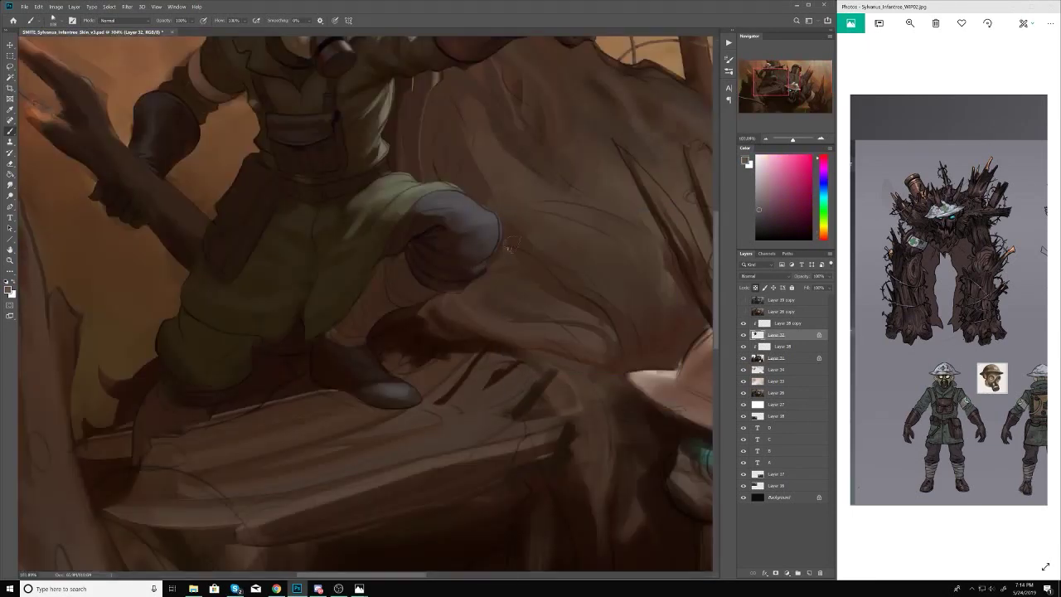
scroll(485, 263, "down", 2)
left_click(485, 264, "alt")
scroll(485, 264, "down", 4)
scroll(521, 296, "up", 4)
scroll(284, 273, "down", 2)
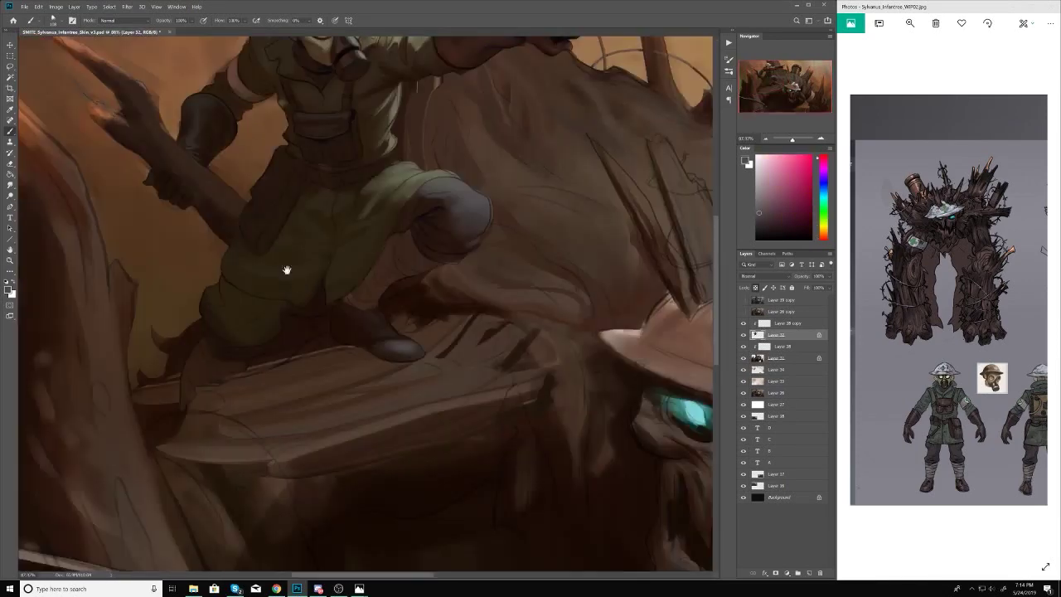
Step: Repaint the soldier's back lower leg below the coat hem with sampled near-black brown
left_click(285, 273, "alt")
scroll(315, 281, "down", 2)
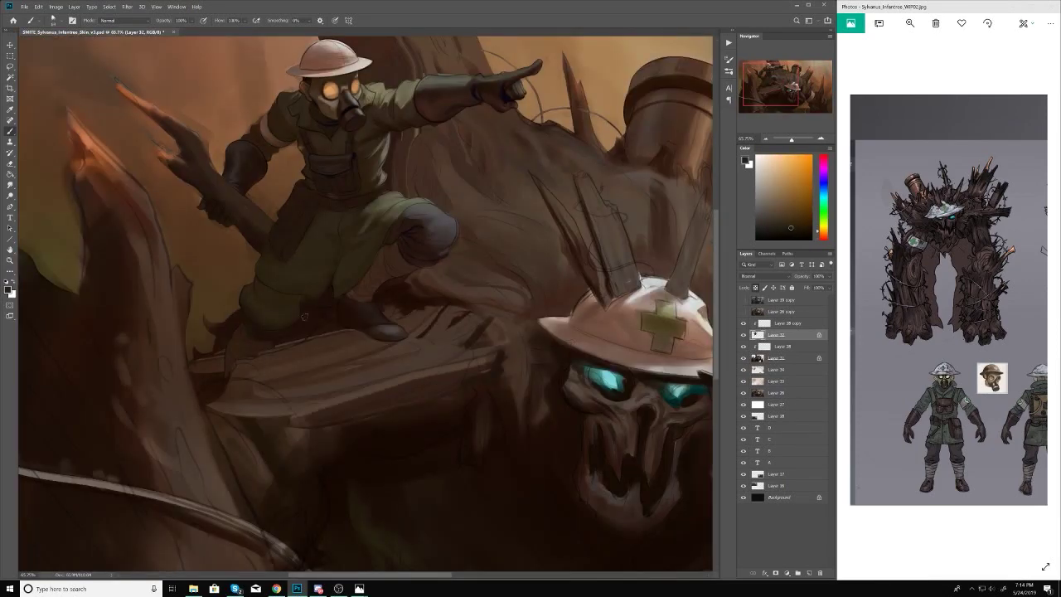
left_click(404, 253, "alt")
left_click_drag(261, 315, 300, 313)
scroll(300, 313, "up", 1)
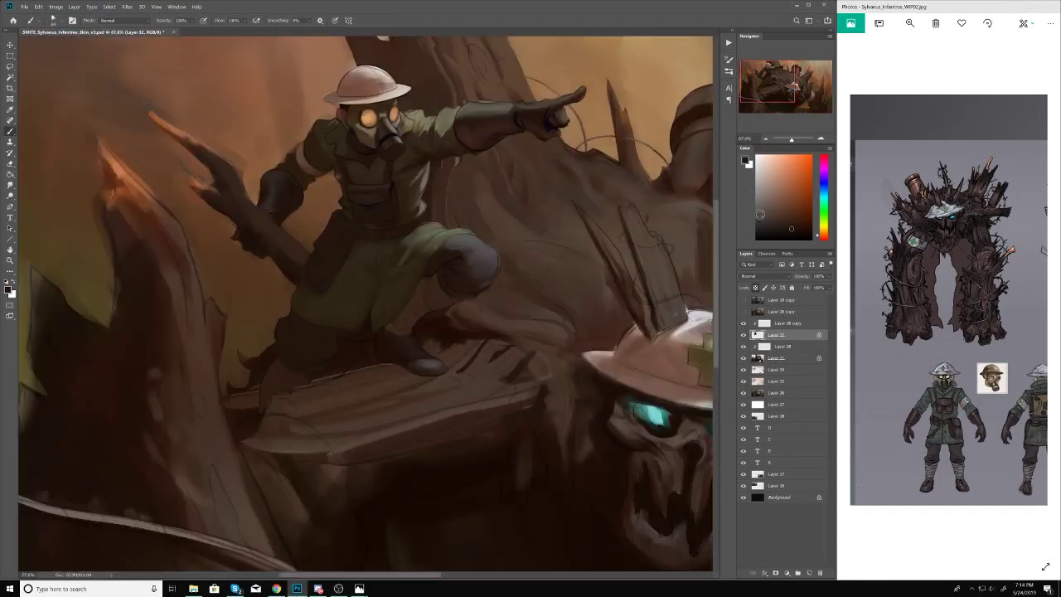
Step: Model the bunched trouser folds of the soldier's back leg with dark grey tones
right_click(305, 321)
left_click(327, 332, "alt")
right_click(327, 332)
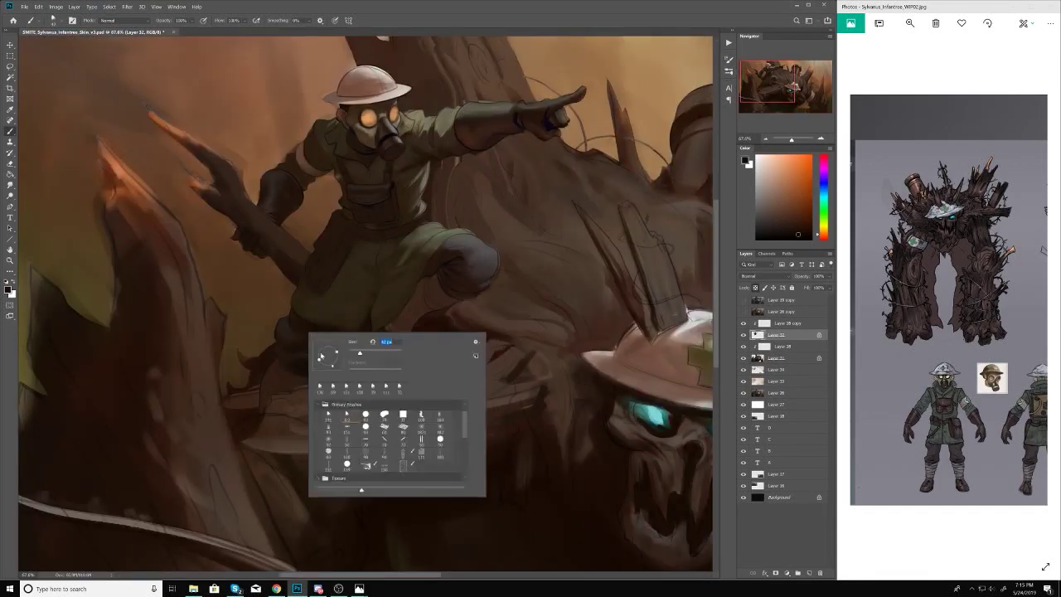
scroll(327, 332, "up", 3)
right_click(348, 292)
left_click_drag(322, 288, 315, 326)
mouse_move(321, 254)
left_mouse_down()
mouse_move(419, 330)
mouse_move(290, 286)
mouse_move(392, 328)
left_mouse_up()
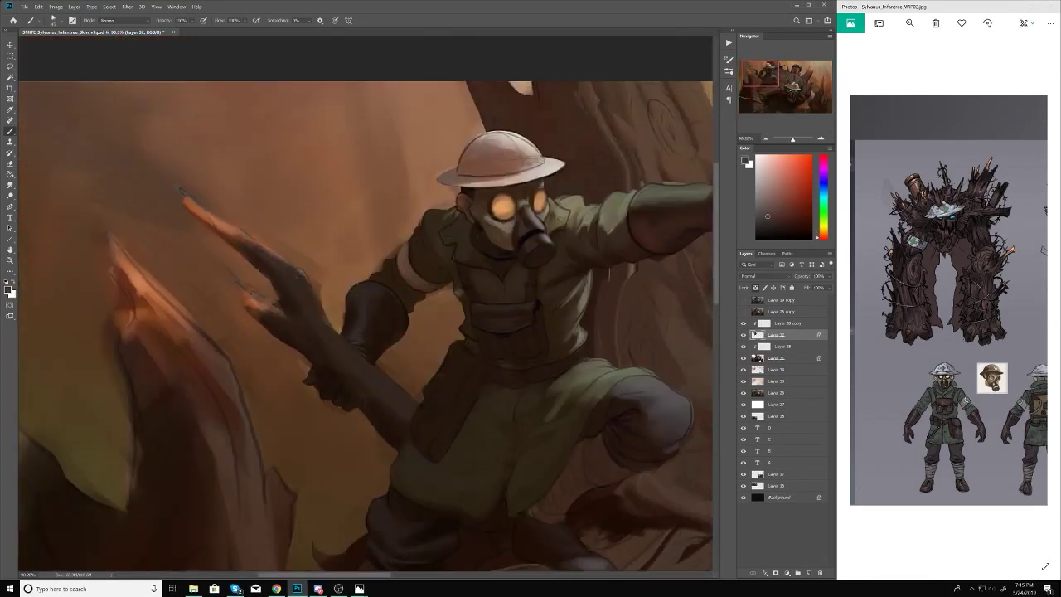
Step: Refine the branch in the soldier's hand with sampled dark brown and muted grey tones, sharpening its smaller side twig
key("ctrl+1")
scroll(336, 356, "down", 1)
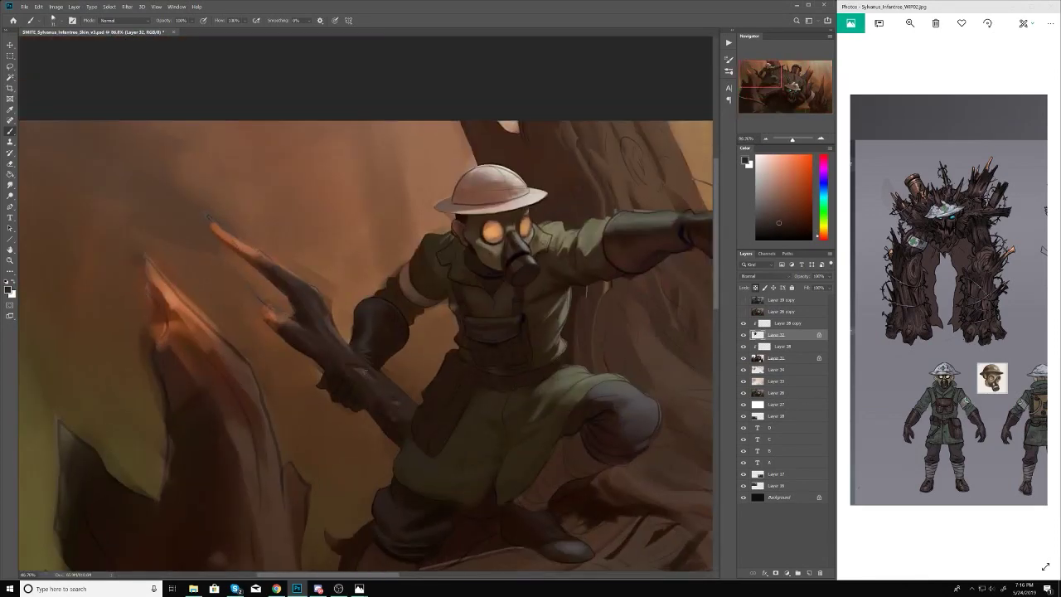
left_click(392, 352, "alt")
left_click(316, 304, "alt")
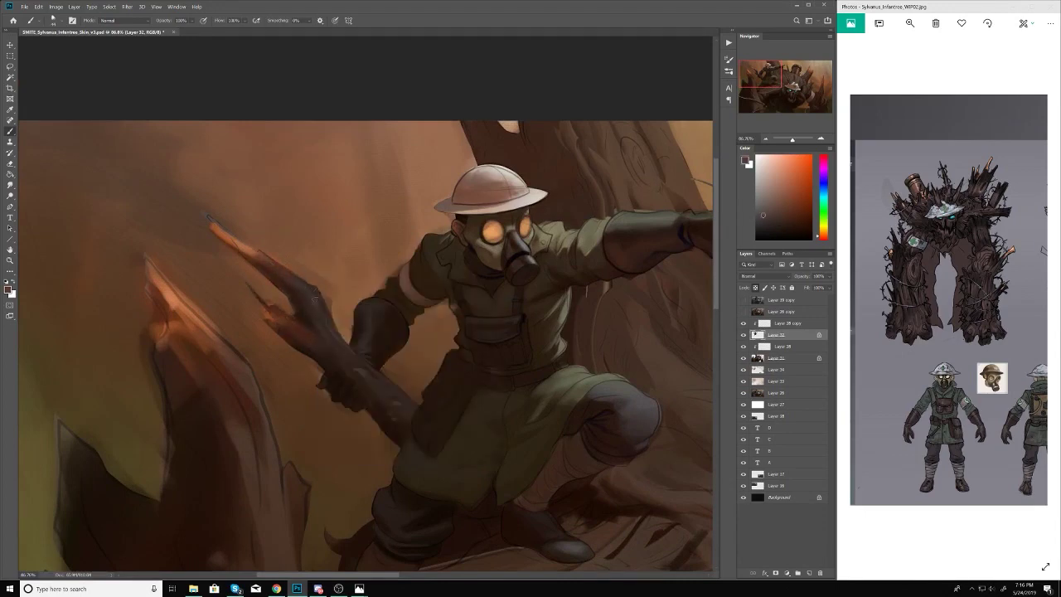
scroll(209, 217, "down", 8)
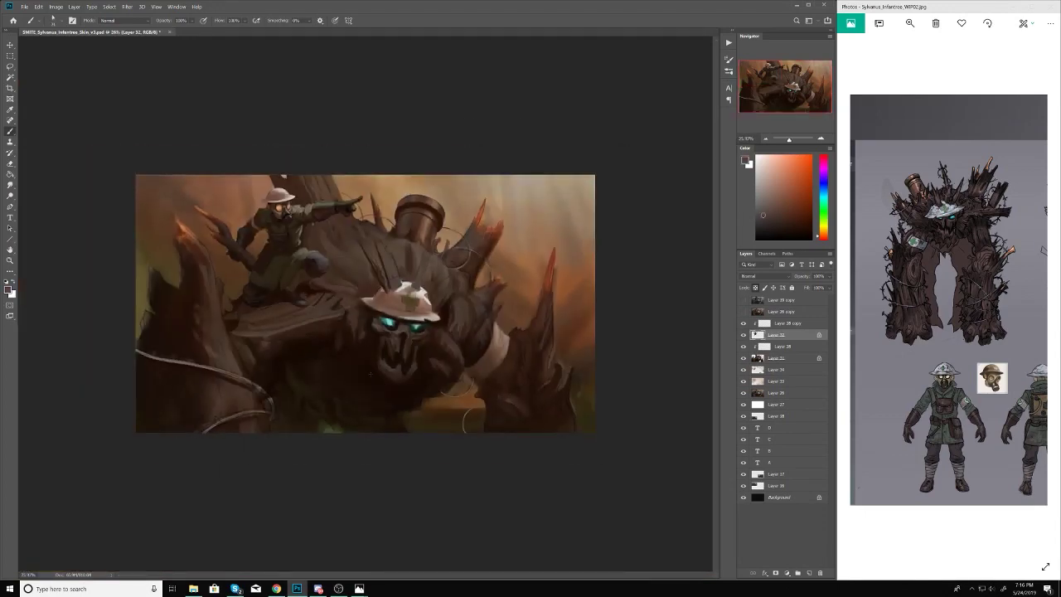
Step: Touch up the creature's bark behind the soldier with sampled dark brown on Layer 31
scroll(262, 206, "up", 6)
scroll(262, 205, "down", 1)
left_click(788, 358)
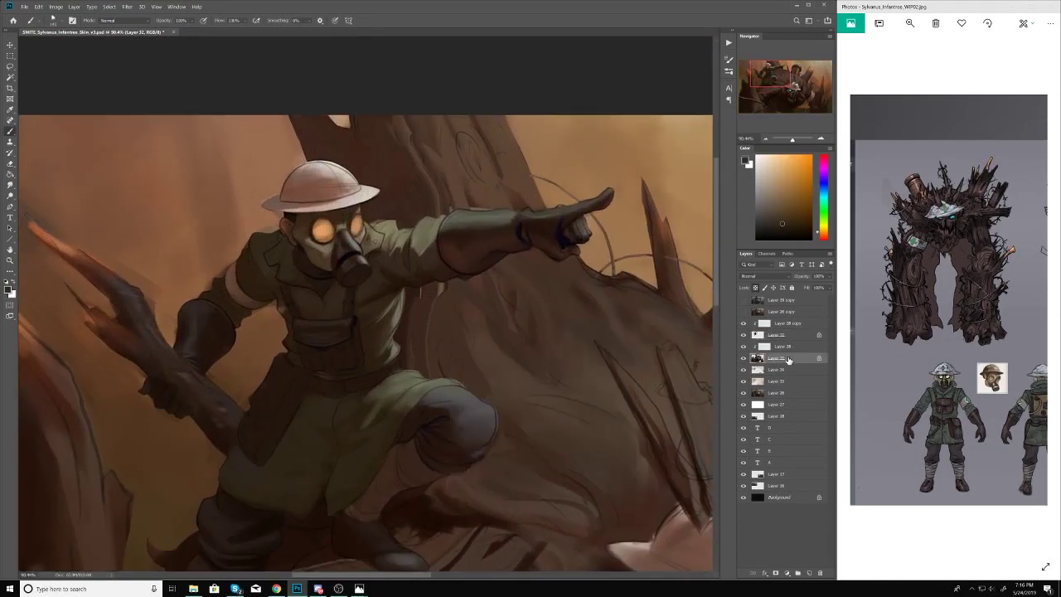
left_click(477, 336, "alt")
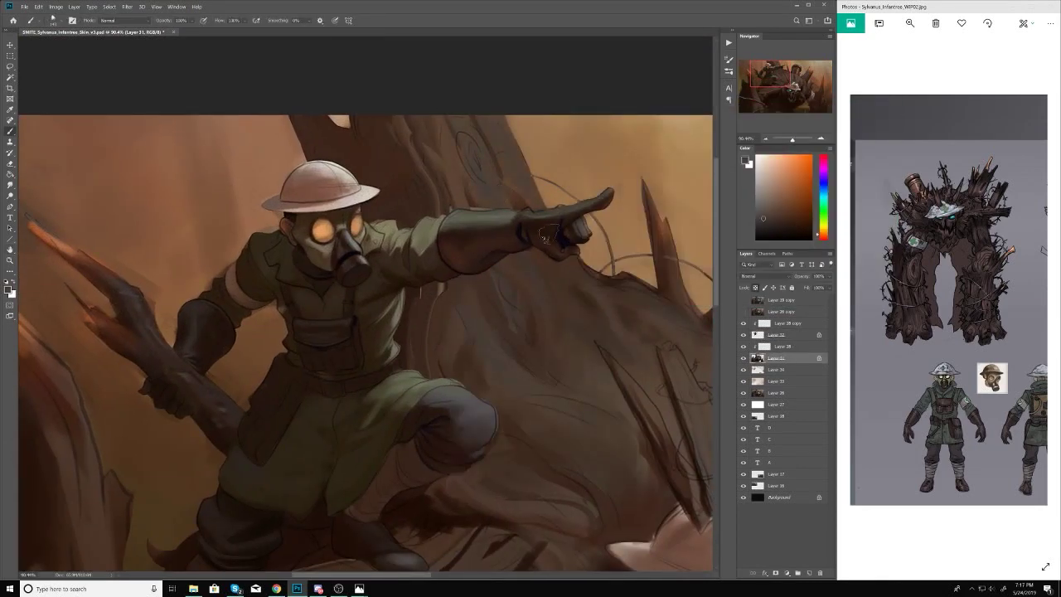
scroll(523, 291, "down", 10)
scroll(429, 377, "up", 8)
scroll(368, 268, "down", 2)
Step: Define the soldier's chest pouches on Layer 32 with sampled dark strokes along their flaps and edges
left_click(415, 279, "alt")
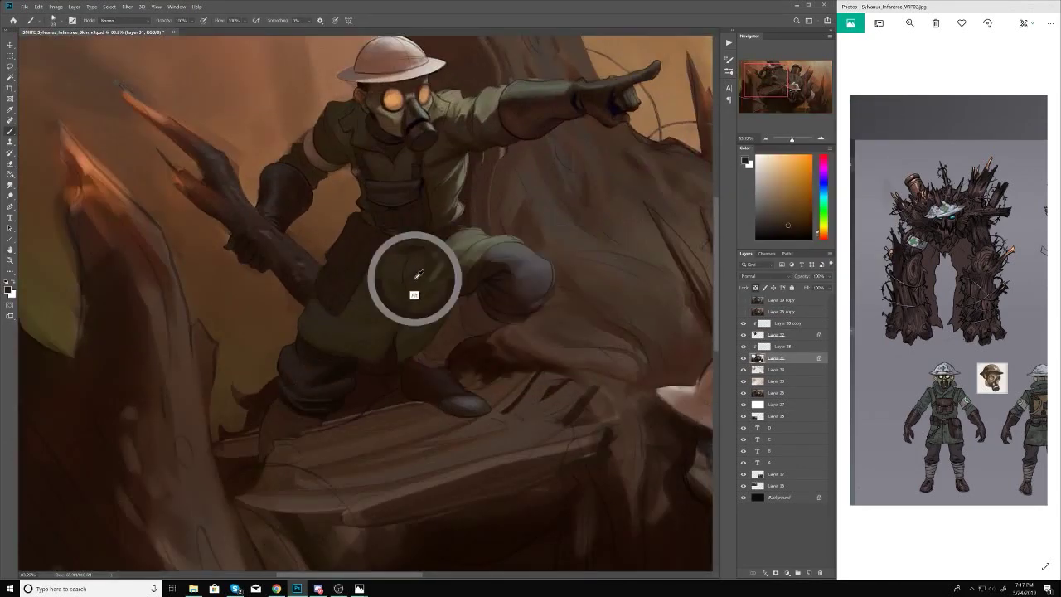
scroll(414, 280, "up", 2)
left_click(452, 191, "ctrl")
left_click(452, 191, "alt")
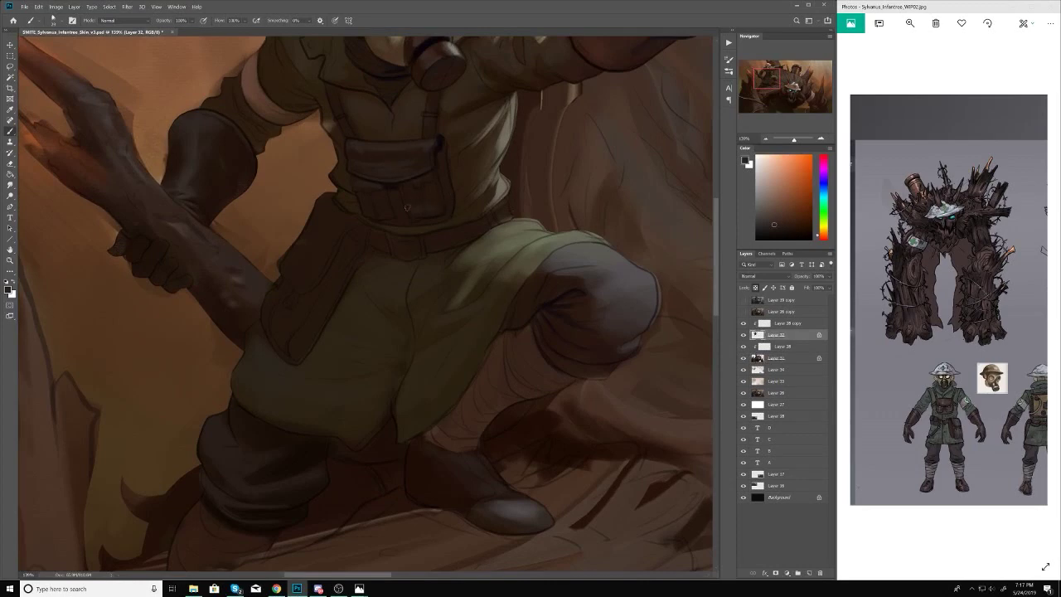
scroll(407, 207, "down", 8)
scroll(458, 208, "up", 7)
scroll(488, 174, "up", 1)
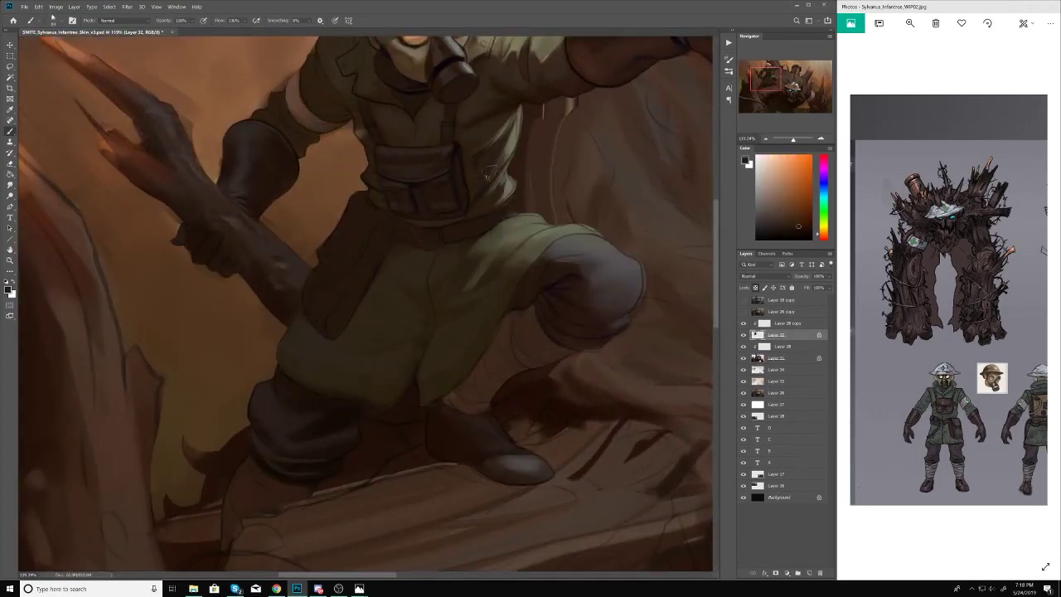
Step: Add a new clipped layer and paint the jacket's lit lapel, button and sleeve folds with sampled olive tones
scroll(487, 174, "down", 6)
scroll(480, 238, "up", 1)
key("ctrl+shift+alt+n")
left_click(484, 231, "alt")
scroll(485, 230, "up", 5)
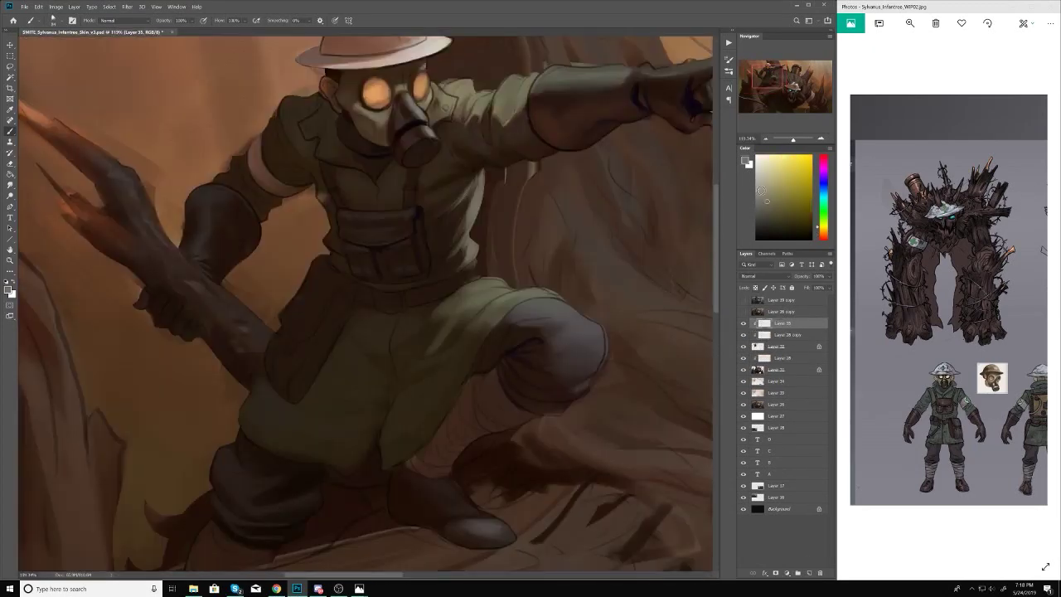
left_click_drag(527, 109, 502, 192)
left_click(503, 191, "alt")
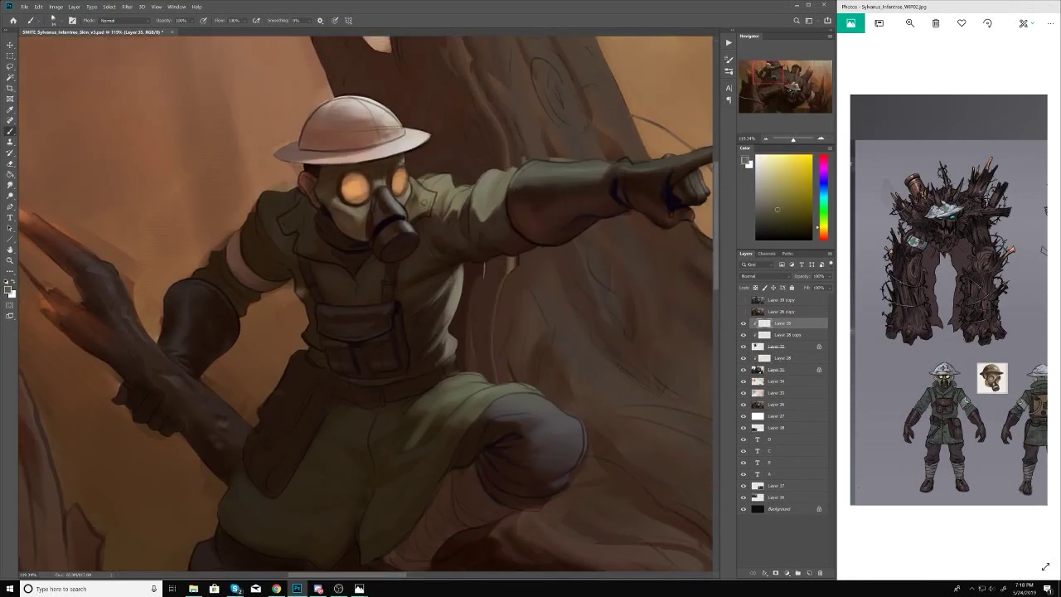
left_click(469, 188, "alt")
scroll(680, 203, "up", 3)
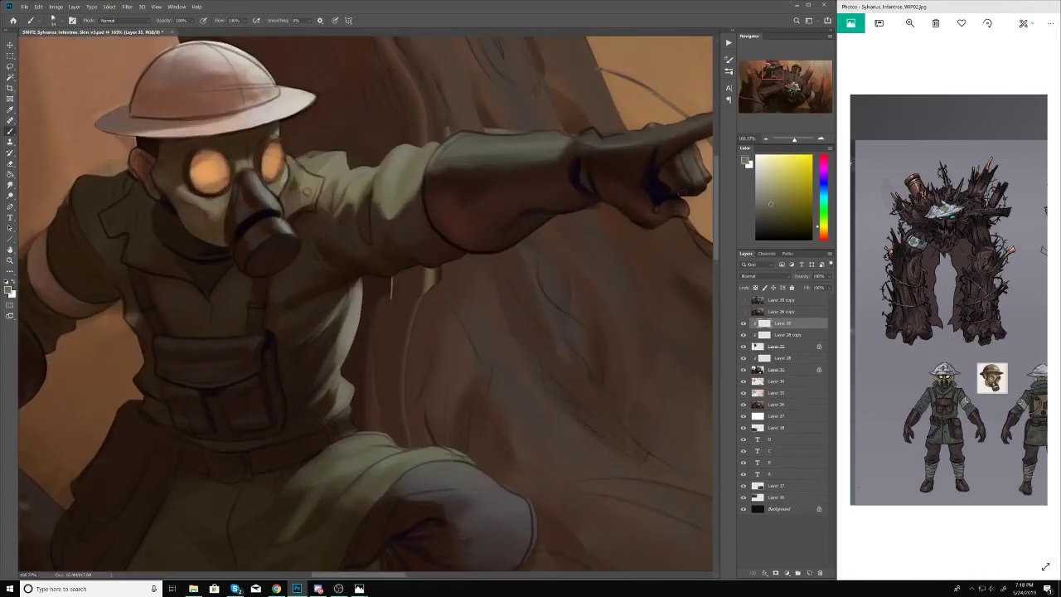
Step: Refine the collar, neck shadow and chest strap around the gas mask with sampled near-black and brown tones
left_click(679, 192, "alt")
scroll(387, 212, "down", 5)
scroll(282, 261, "up", 5)
left_click(344, 247, "alt")
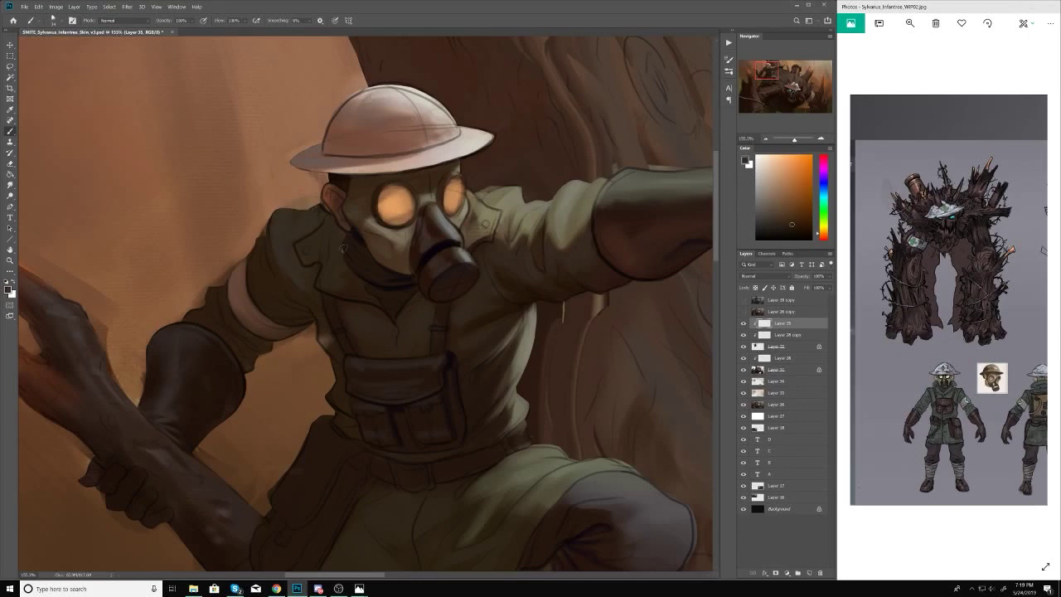
scroll(313, 317, "down", 1)
right_click(474, 292)
left_click(417, 312, "alt")
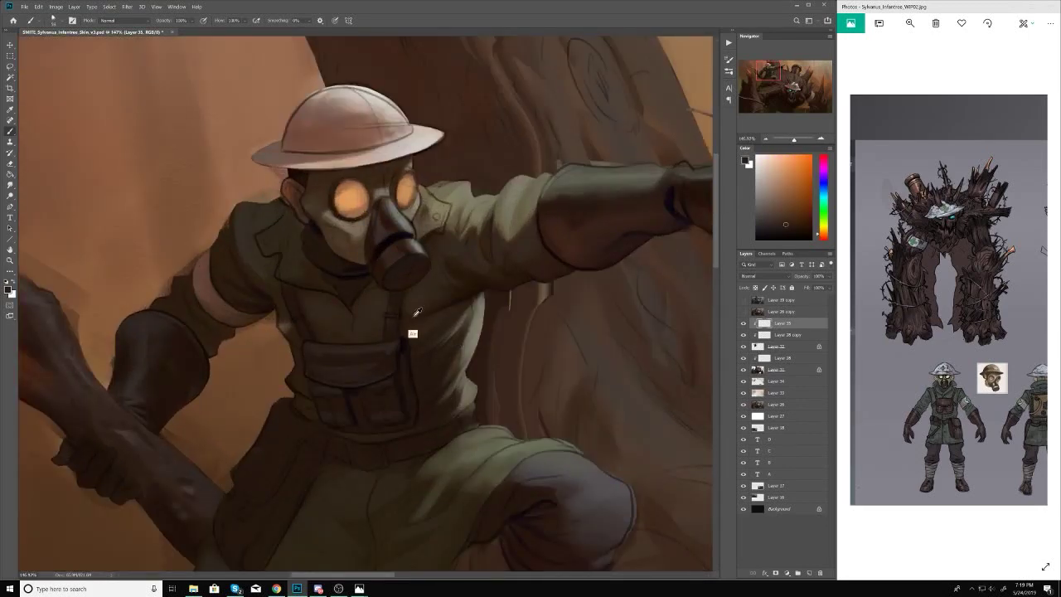
Step: Compare the soldier's values with the greyscale value sketch by showing its layer and hiding it again
scroll(417, 311, "down", 5)
scroll(390, 299, "up", 5)
left_click(743, 300)
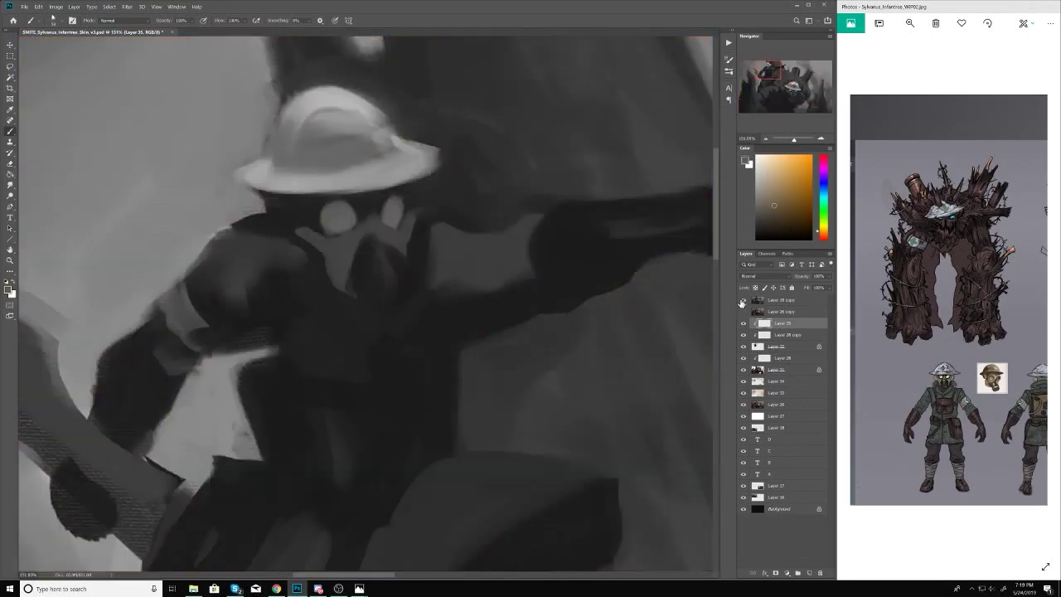
left_click(743, 300)
scroll(310, 296, "down", 5)
scroll(310, 296, "up", 5)
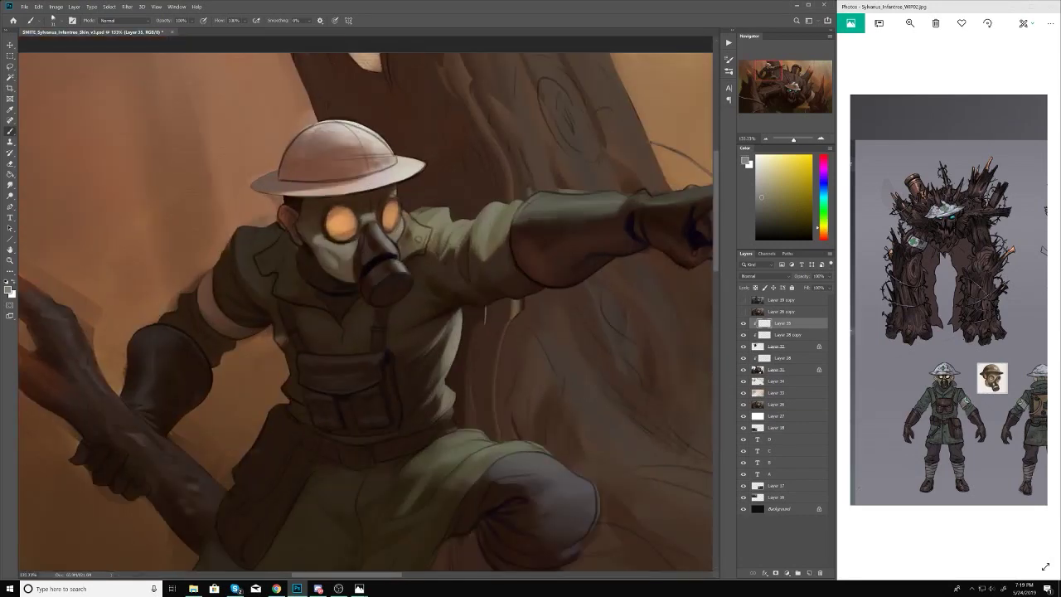
Step: Refine the jacket's front and shoulder around the mask's filter with sampled dark brown and olive tones
left_click(406, 249, "alt")
scroll(392, 287, "down", 5)
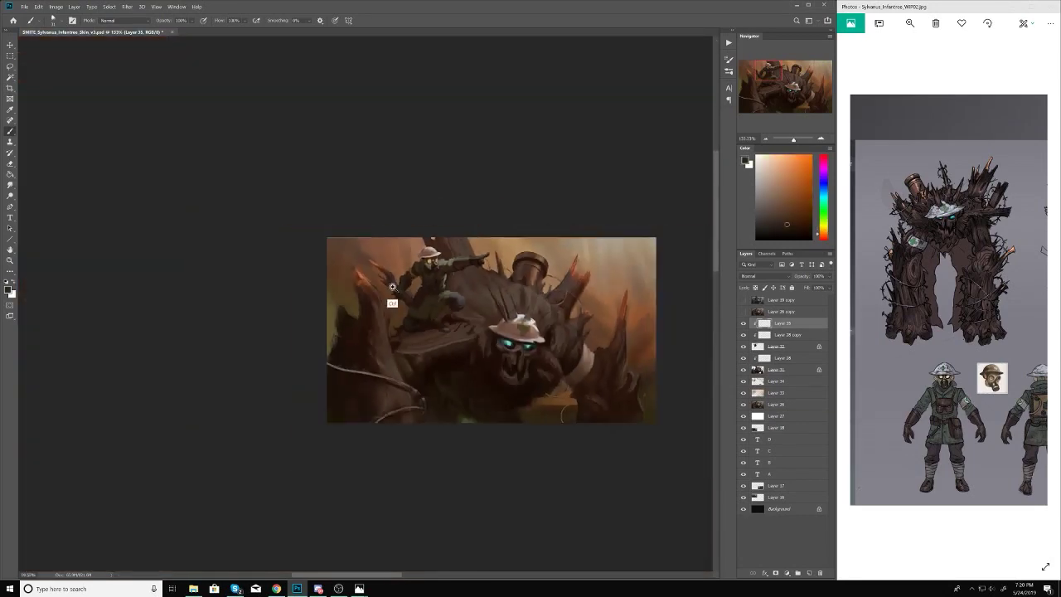
scroll(452, 265, "up", 5)
scroll(452, 265, "down", 5)
scroll(451, 265, "up", 5)
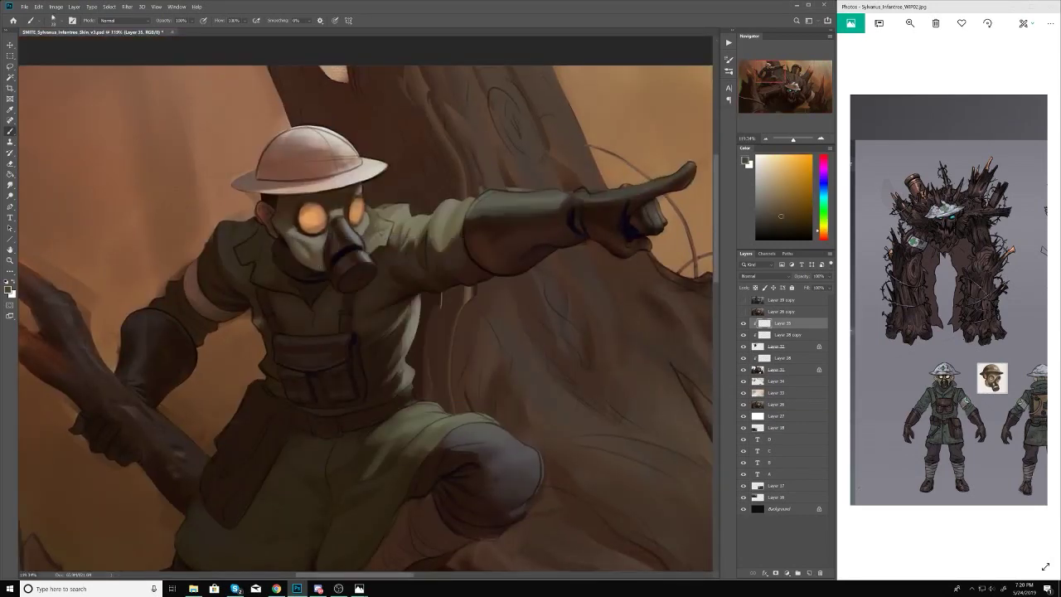
Step: Paint a dark scarf around the soldier's neck below the gas mask
scroll(393, 358, "up", 3)
left_click(393, 357, "alt")
scroll(393, 357, "down", 1)
left_click(315, 300, "alt")
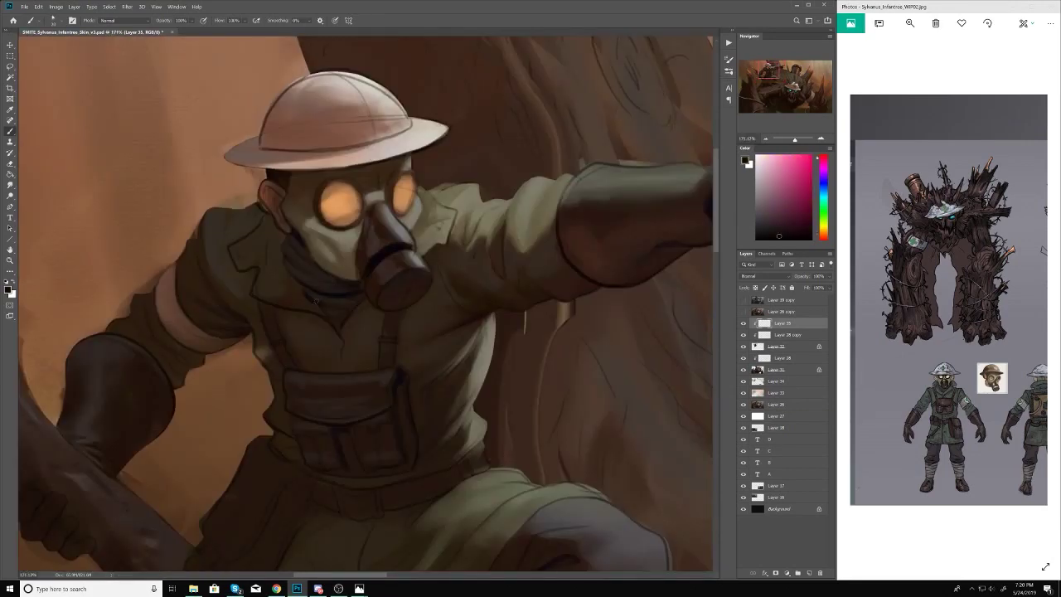
scroll(331, 324, "down", 5)
scroll(332, 325, "up", 5)
scroll(367, 268, "down", 5)
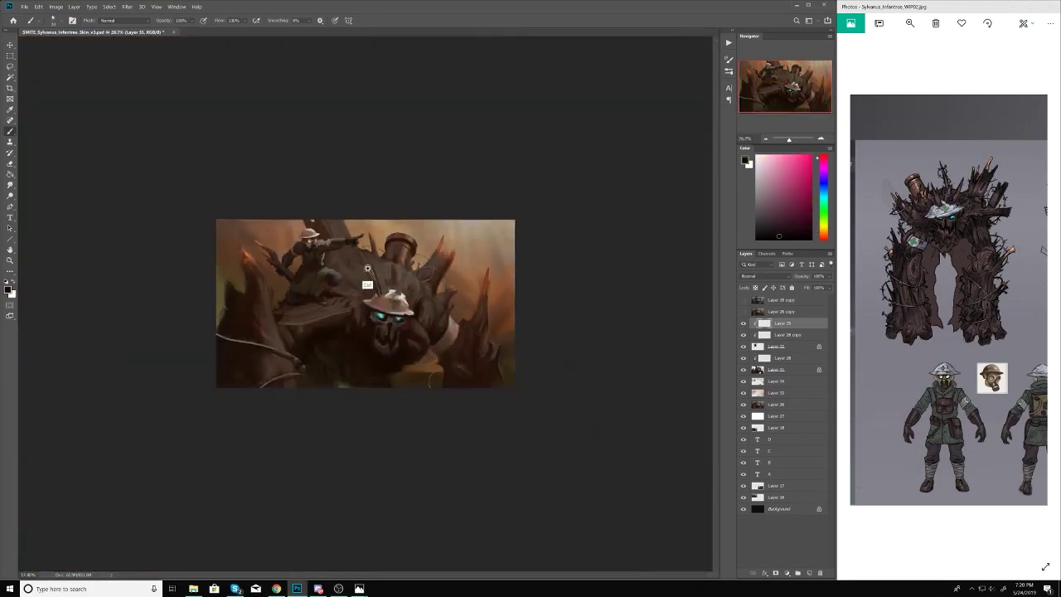
Step: Shape the scarf's folds and the collar opening beneath it with sampled dark tones
scroll(368, 267, "up", 5)
right_click(431, 249)
left_click(383, 230, "alt")
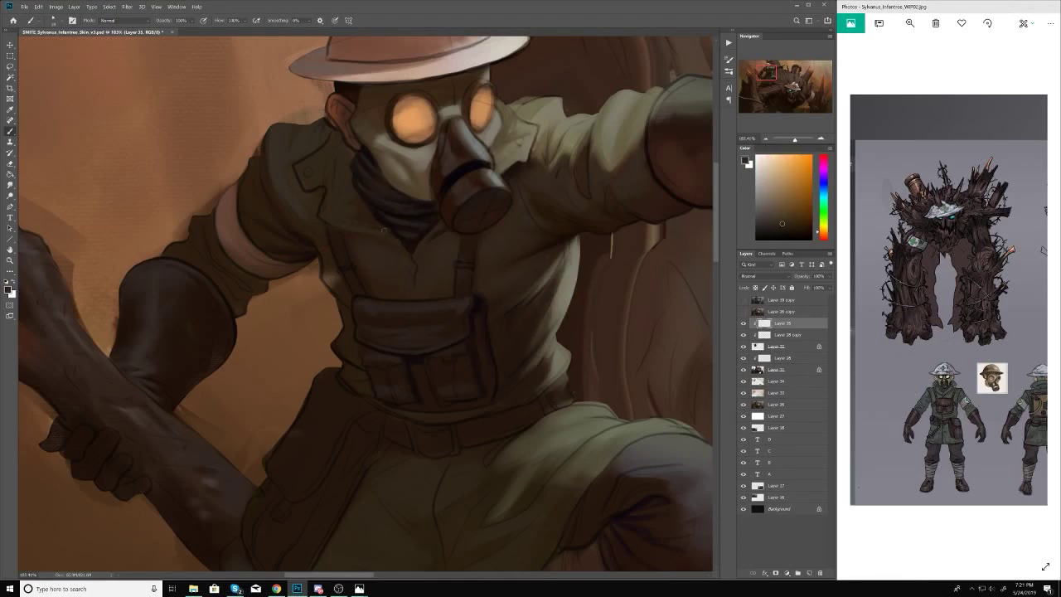
scroll(383, 230, "down", 5)
scroll(383, 229, "up", 5)
left_click(373, 232, "alt")
left_click(369, 234, "alt")
scroll(366, 235, "up", 2)
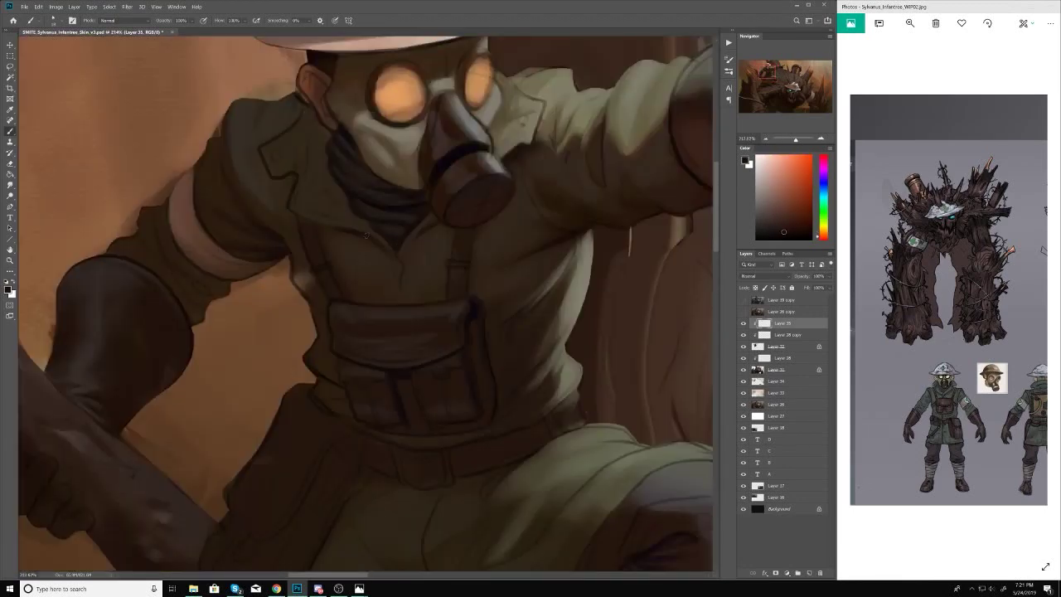
Step: Sharpen the jacket lapel beside the mask's filter with dark brown and grey-olive tones
scroll(366, 235, "down", 5)
scroll(455, 224, "up", 4)
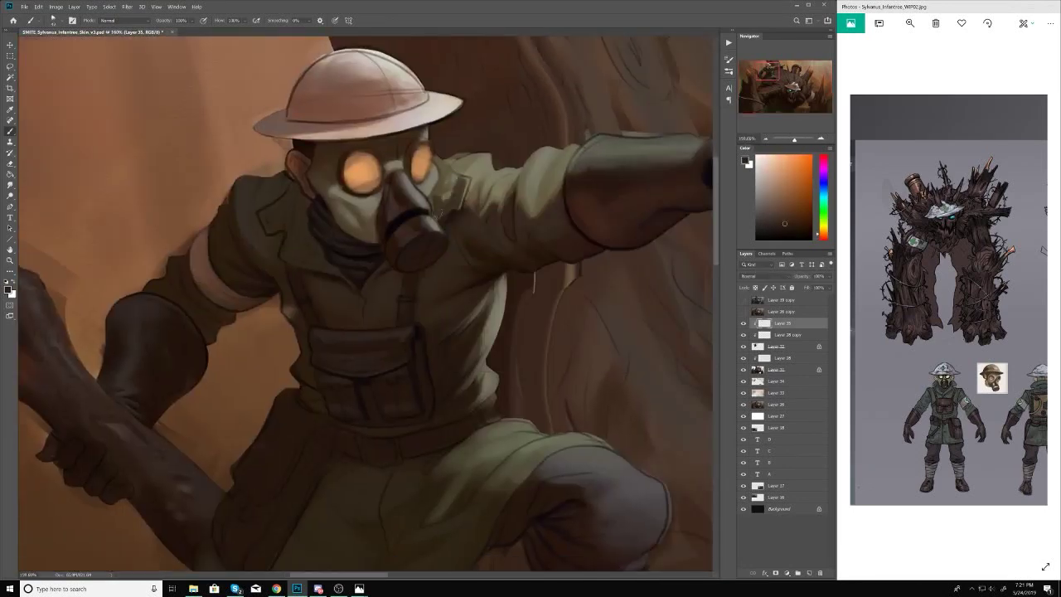
scroll(431, 240, "down", 5)
scroll(431, 241, "up", 5)
scroll(435, 216, "down", 5)
scroll(435, 212, "up", 2)
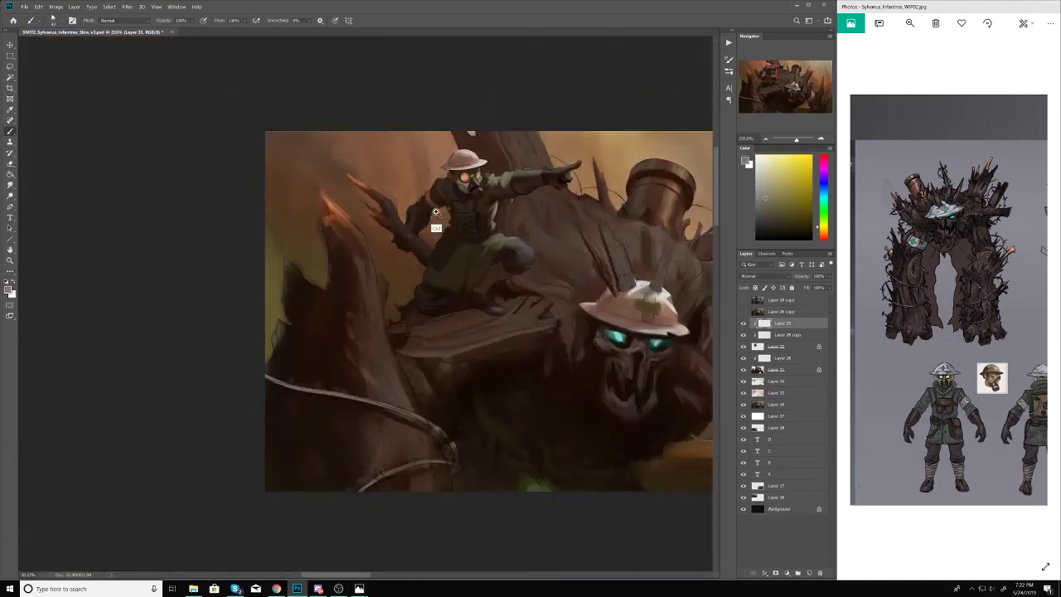
Step: Compare the whole painting with the earlier colour sketch by toggling the sketch layer's visibility
scroll(436, 213, "down", 1)
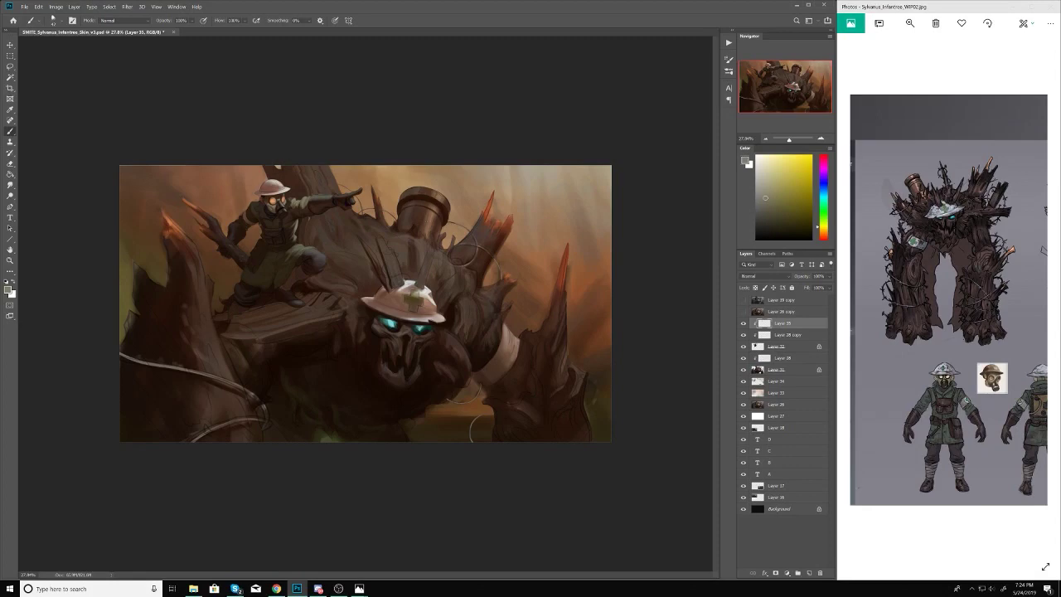
left_click(743, 299)
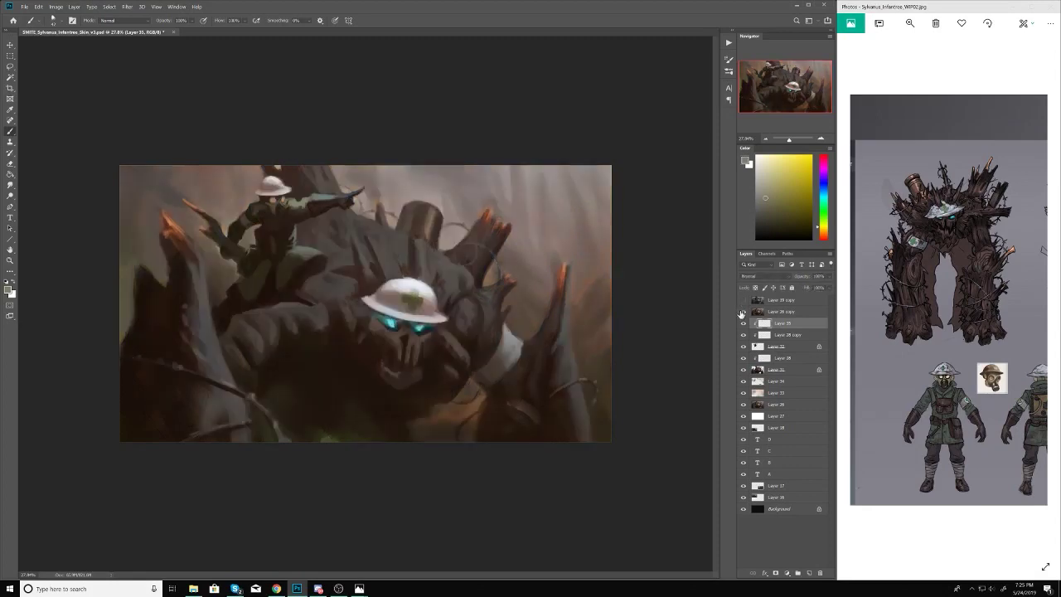
key("ctrl+minus")
left_click(743, 299)
Step: Deepen the edges and shadows of the soldier's chest pouches, belt and hip bag with near-black purple
scroll(420, 356, "up", 5)
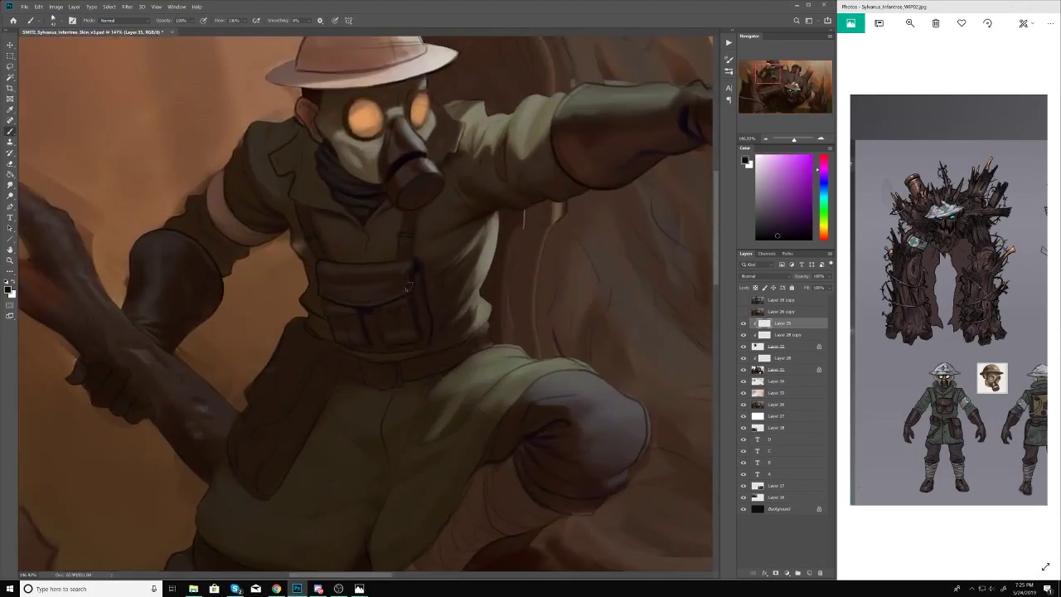
scroll(420, 356, "up", 1)
scroll(419, 356, "down", 2)
right_click(387, 342)
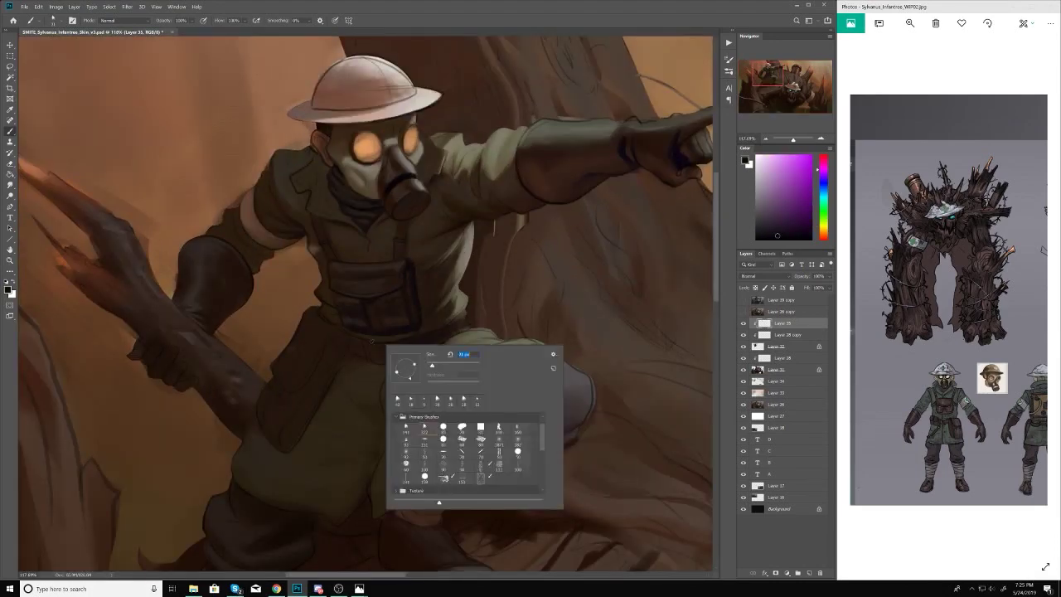
key("Escape")
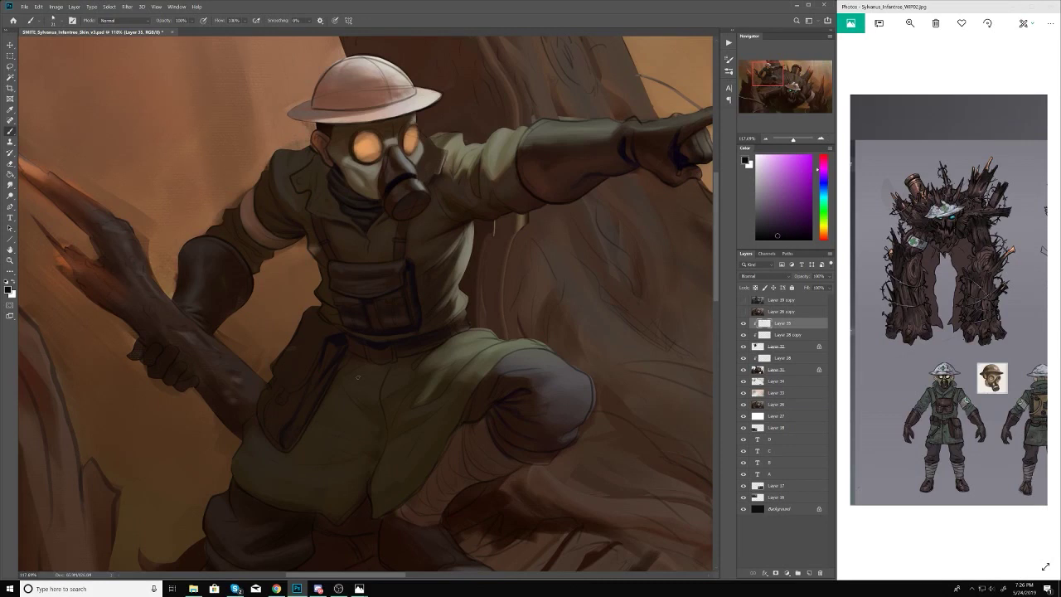
Step: Save the painting and refine the jacket front below the soldier's scarf with a sampled dark brown
key("ctrl+0")
key("ctrl+s")
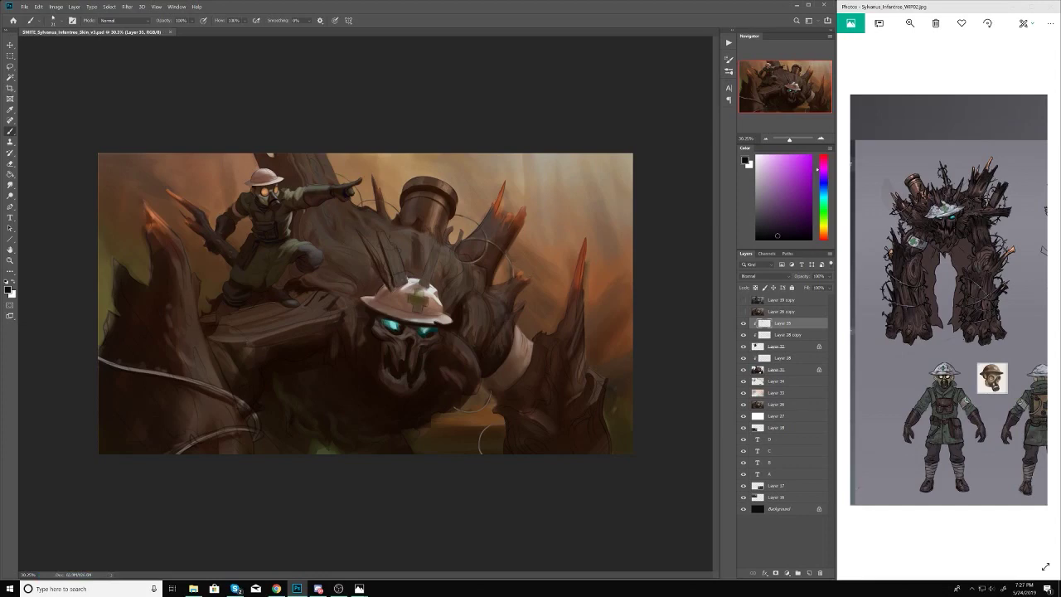
scroll(365, 300, "down", 3)
scroll(288, 248, "up", 10)
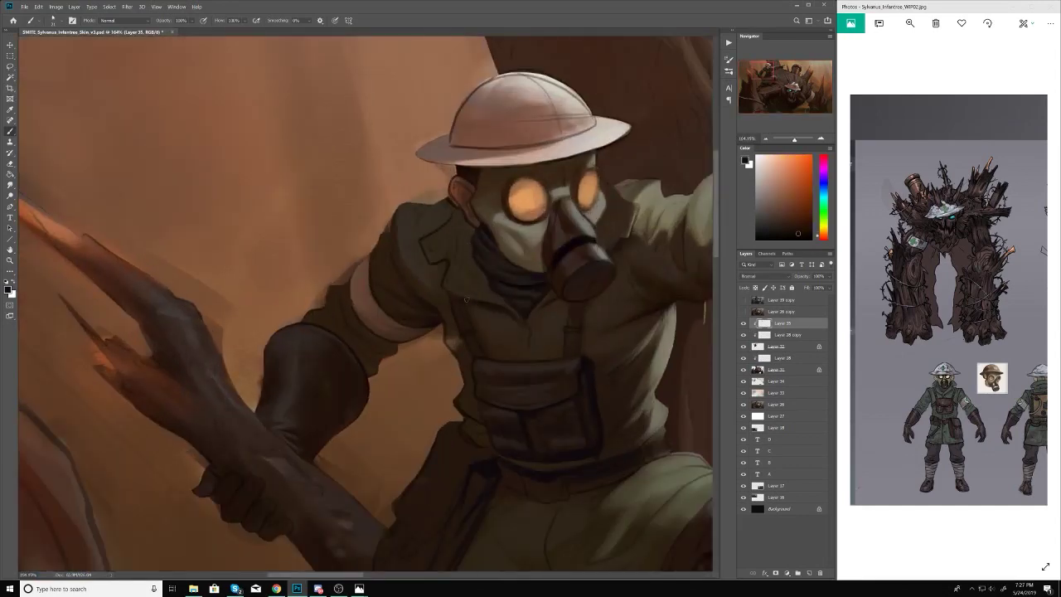
right_click(465, 300)
key("Escape")
left_click(466, 302, "alt")
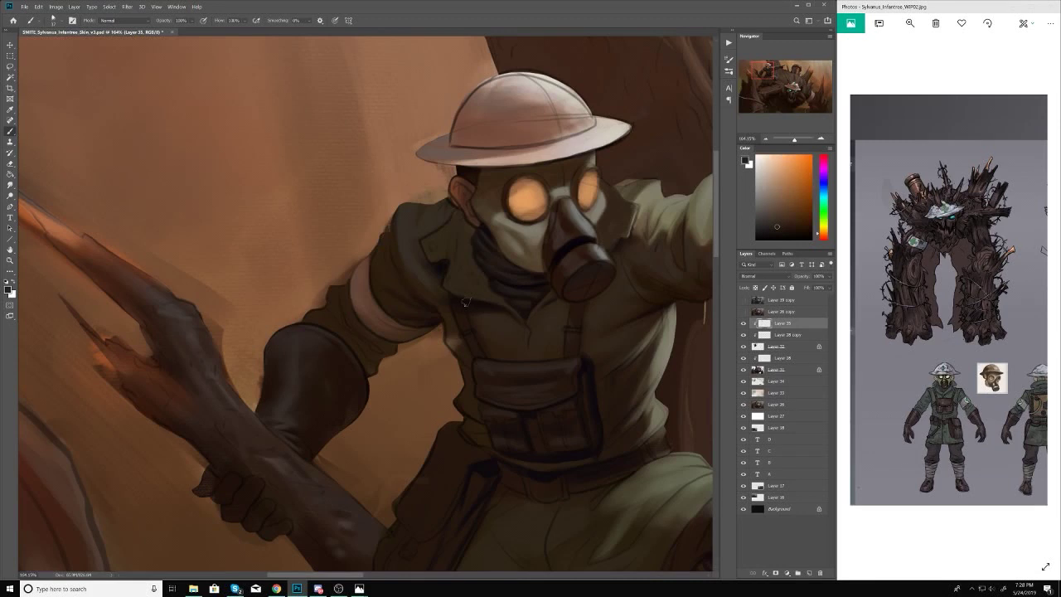
Step: Touch up the soldier's upper sleeve beside the armband with a sampled dark tone and save the file
left_click(388, 288, "alt")
right_click(401, 287)
key("Escape")
scroll(413, 322, "down", 1)
scroll(413, 323, "down", 5)
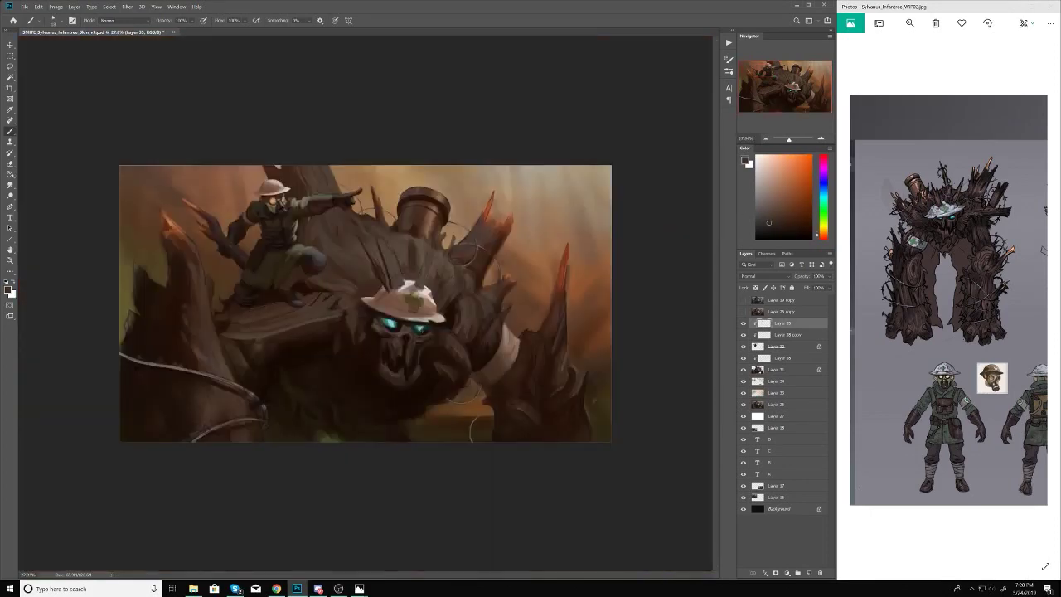
key("ctrl+s")
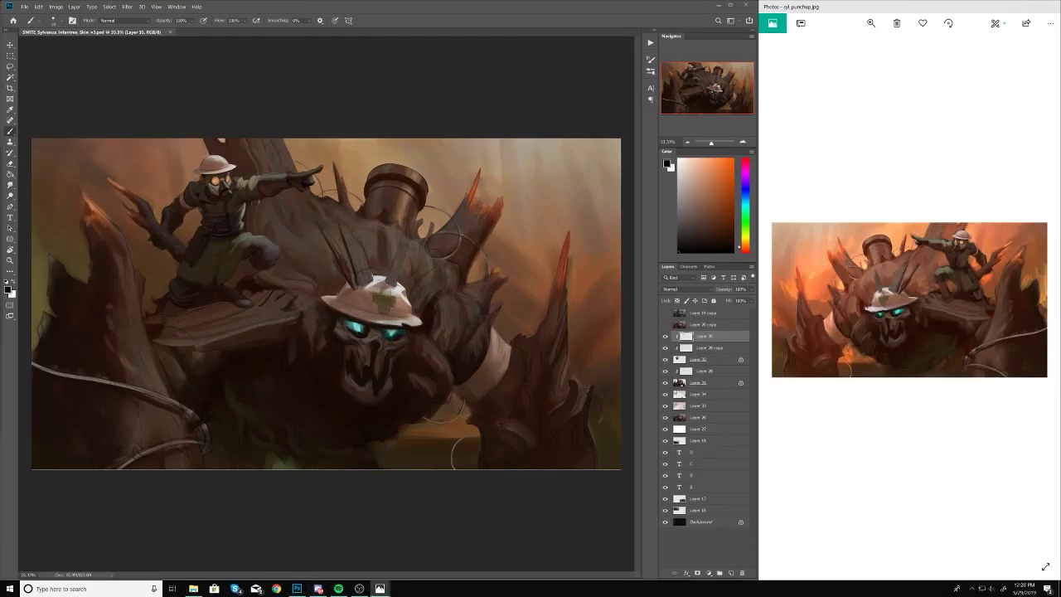
Step: Mirror the canvas and warm the background sky with orange on a new Overlay layer beneath the creature
key("ctrl+shift+h")
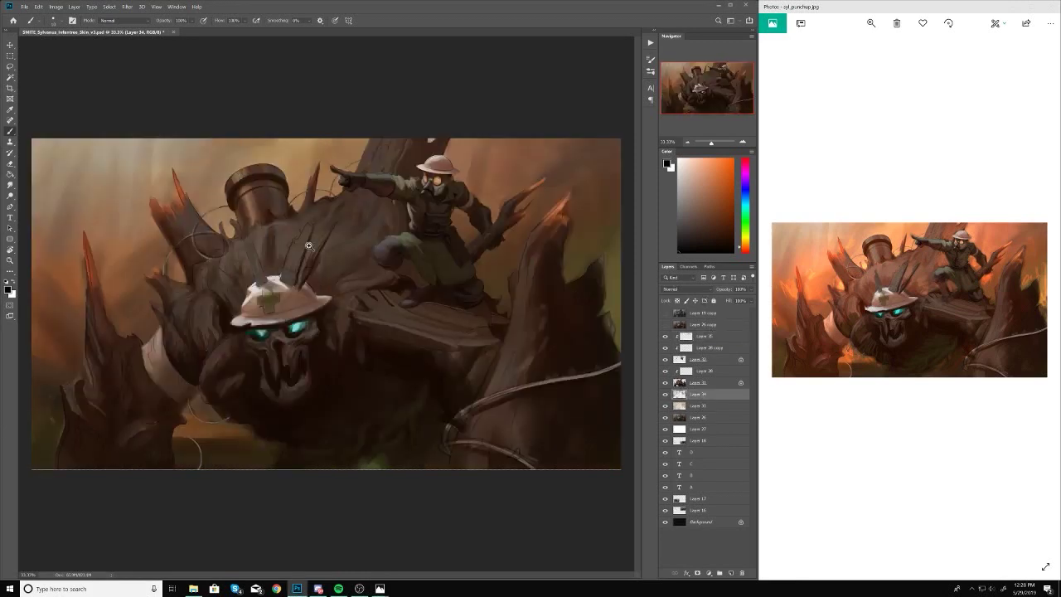
key("ctrl+minus")
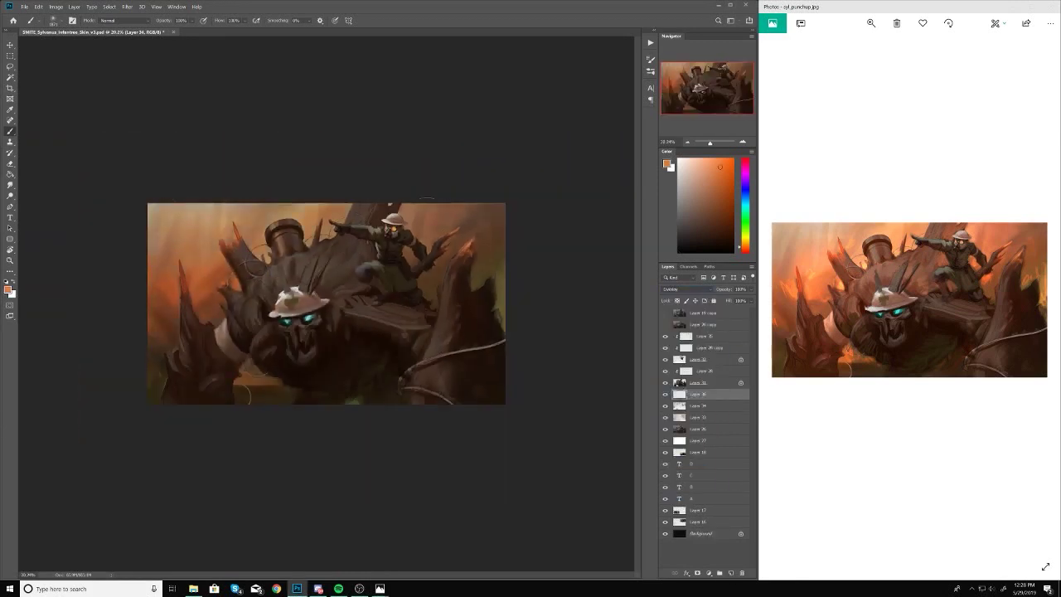
scroll(367, 339, "down", 3)
scroll(391, 343, "up", 2)
Step: Warm the tree creature's back with soft orange on a new Overlay layer clipped to the creature
key("ctrl+shift+alt+n")
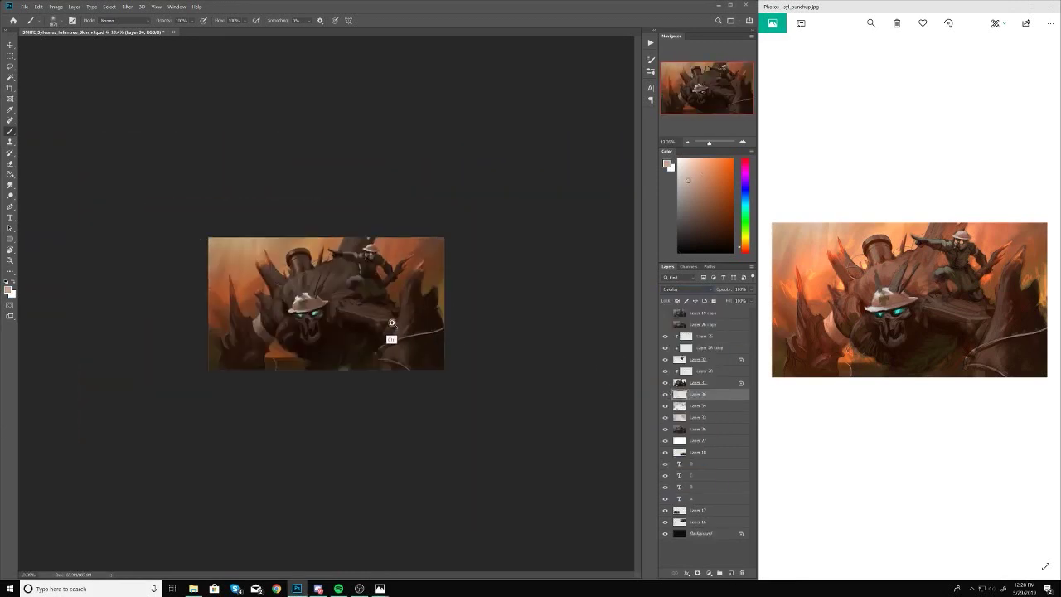
key("ctrl+bracketright")
key("shift+alt+o")
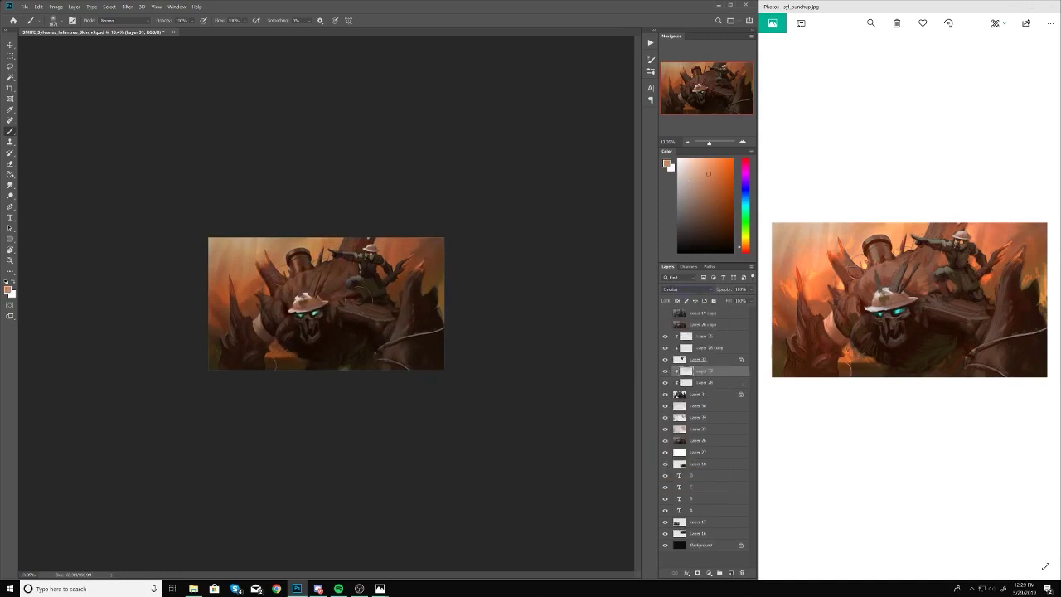
scroll(325, 306, "up", 2)
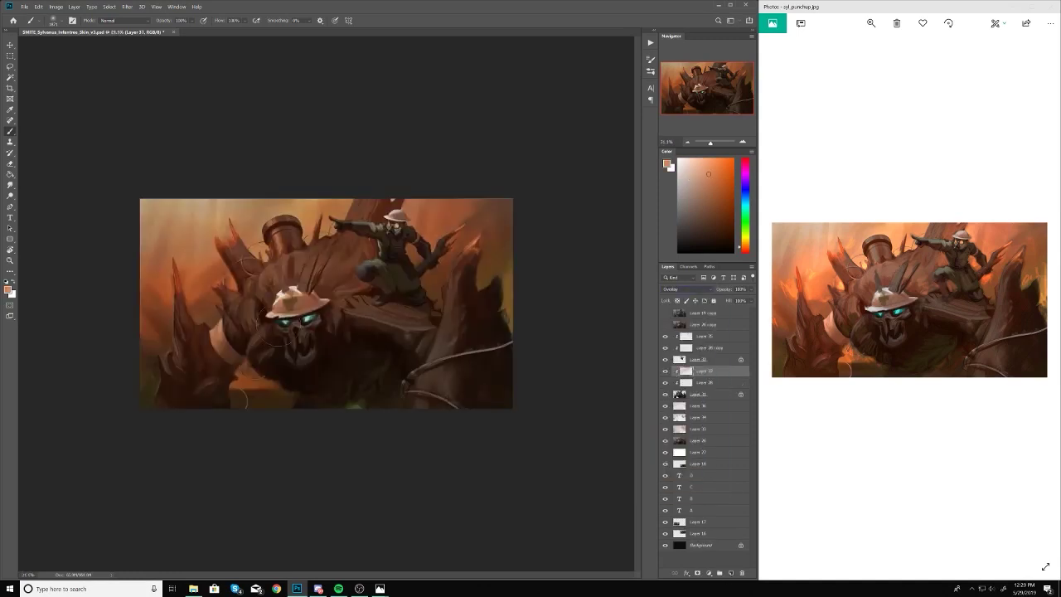
scroll(203, 365, "down", 3)
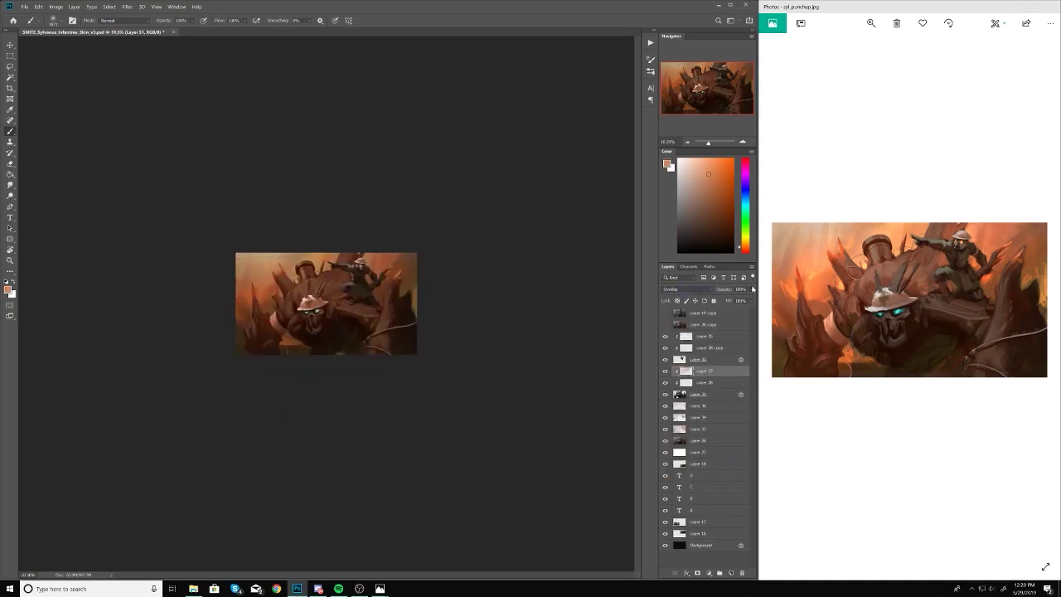
Step: Check the painting with proof colours toggled and compare it with the earlier colour sketch layer
key("ctrl+y")
left_click(667, 328)
key("ctrl+y")
scroll(326, 303, "up", 5)
Step: Paint reddish and dark brown bark forms over the creature on a new Normal layer clipped to it
left_click(730, 573)
right_click(404, 173)
left_click(718, 199)
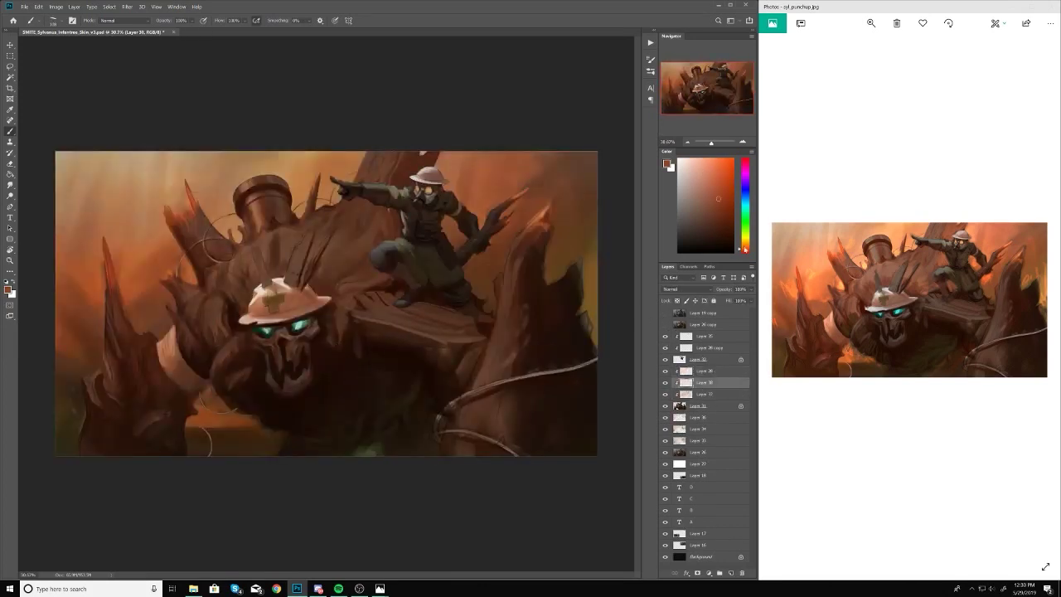
scroll(327, 303, "down", 4)
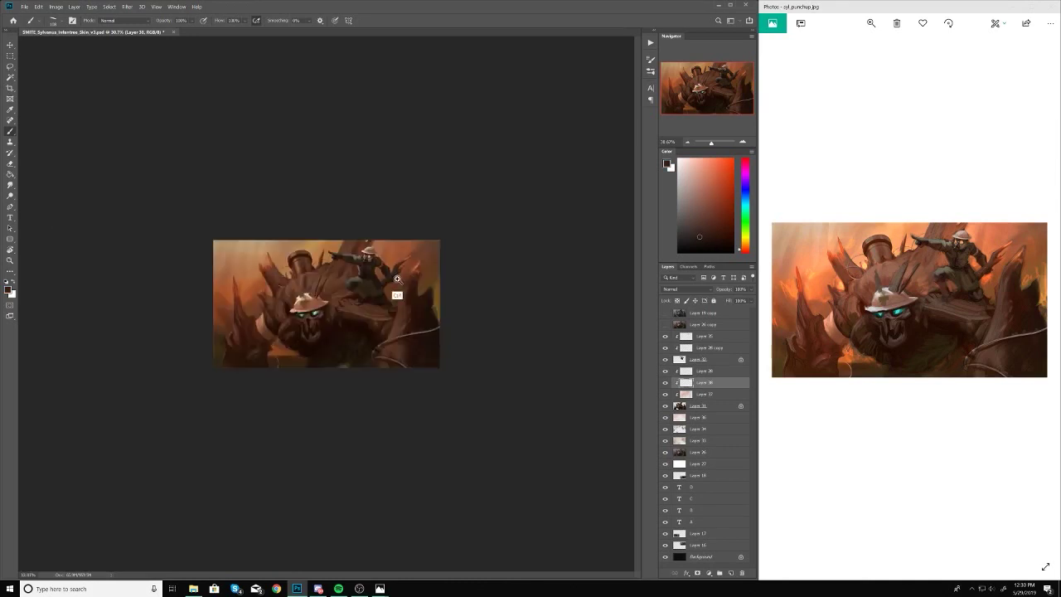
key("h")
scroll(327, 303, "up", 4)
right_click(362, 251)
key("Escape")
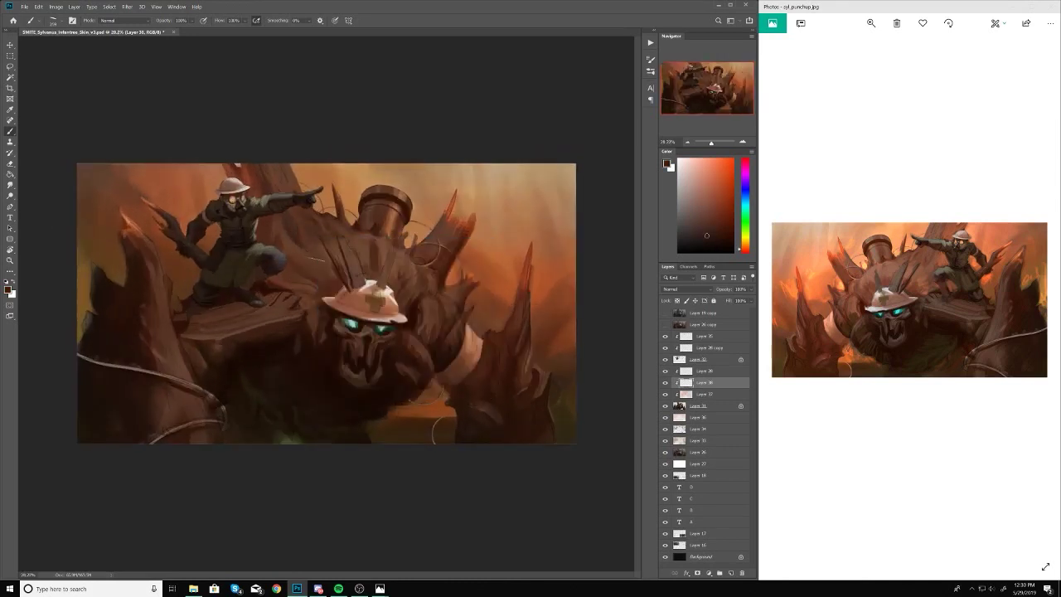
Step: Warm the soldier with orange-brown light on a new Overlay layer clipped to the figure
scroll(326, 303, "down", 3)
key("h")
left_click(705, 336)
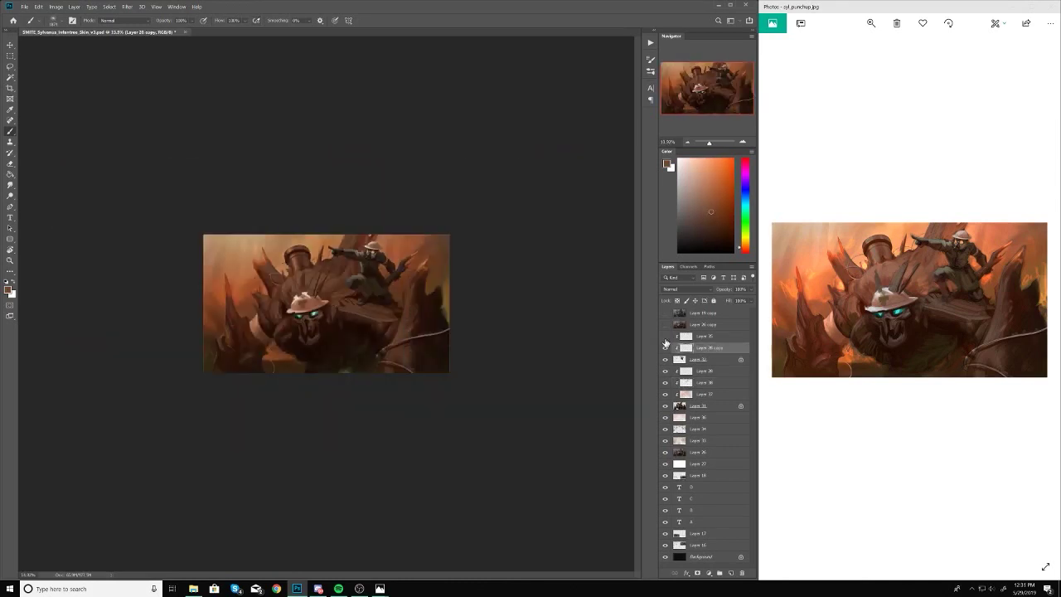
left_click(730, 573)
left_click(688, 288)
left_click(688, 385)
scroll(408, 296, "up", 2)
scroll(407, 296, "down", 2)
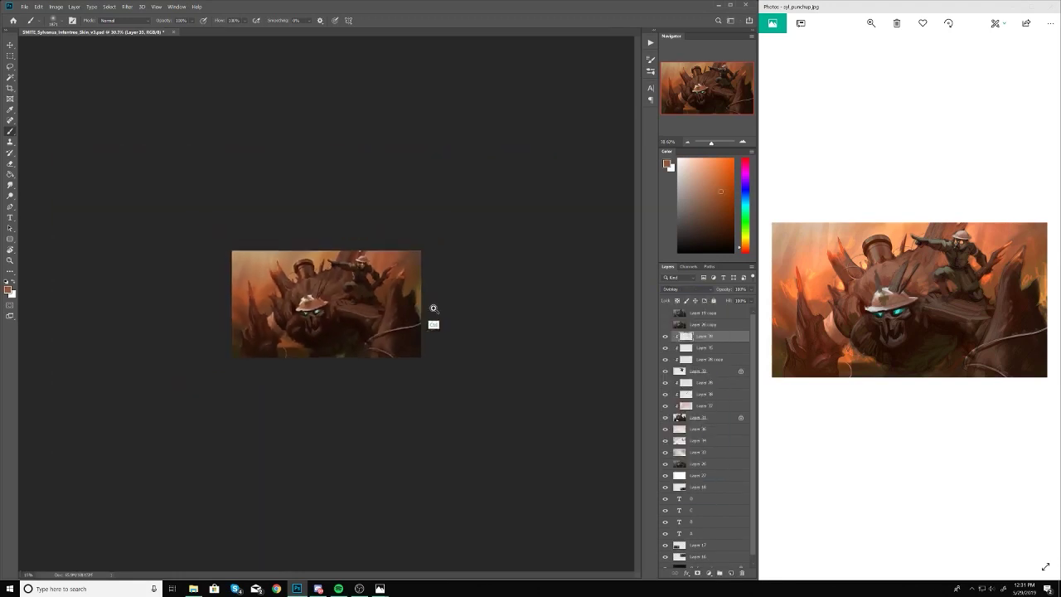
Step: Brighten the creature with light orange on another clipped Overlay layer above its bark paint
scroll(433, 303, "up", 3)
left_click(700, 405)
left_click(730, 573)
left_click(688, 289)
left_click(688, 384)
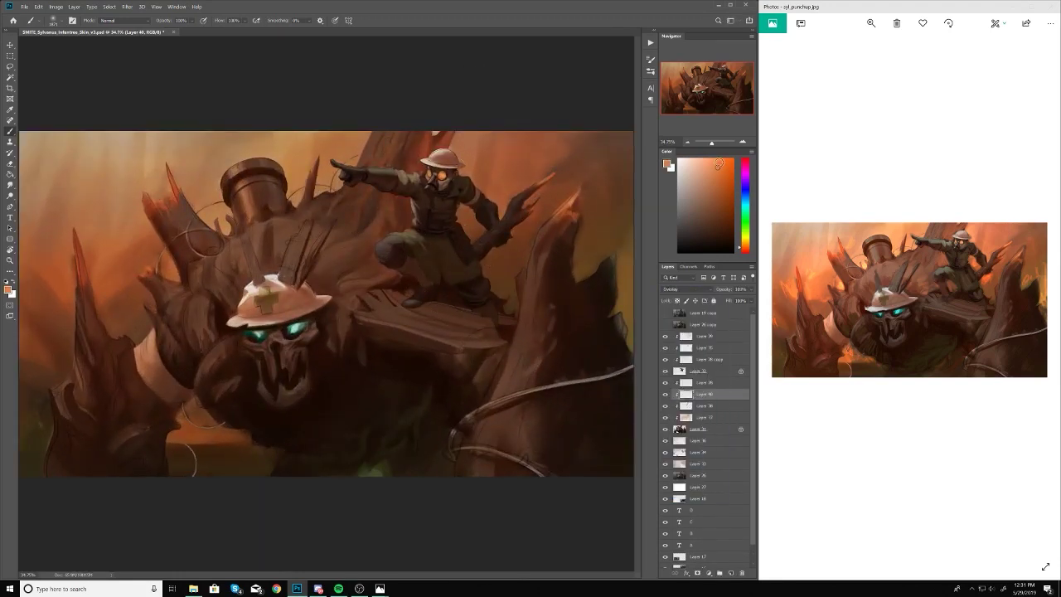
scroll(390, 293, "down", 3)
key("h")
scroll(398, 321, "up", 3)
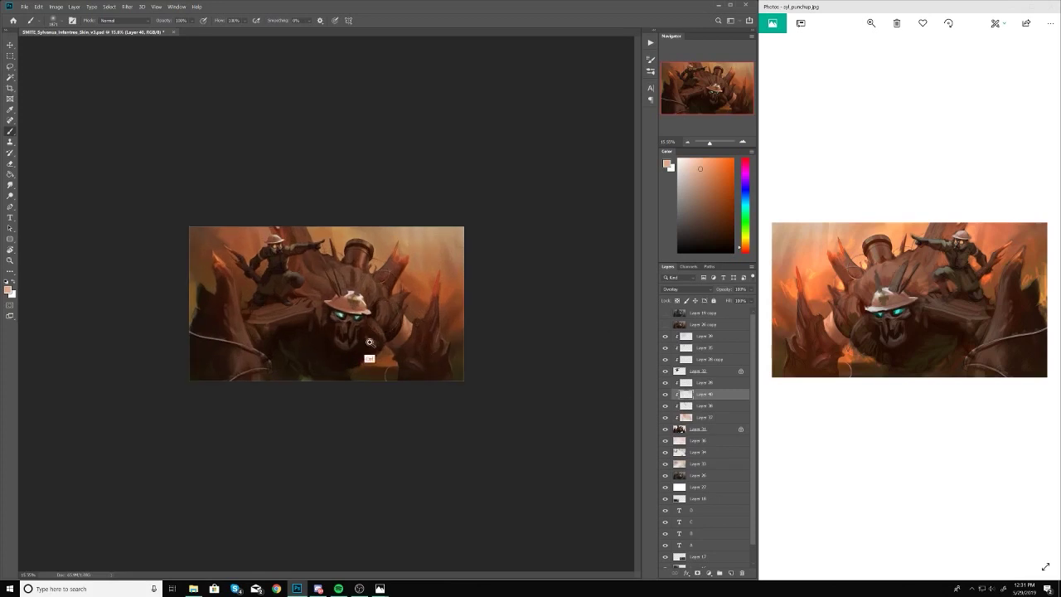
Step: Merge the soldier's layers, duplicate the result with the original hidden, and erase around the bent front leg
right_click(696, 393)
left_click(746, 260)
scroll(349, 311, "down", 3)
key("e")
key("h")
scroll(349, 311, "up", 3)
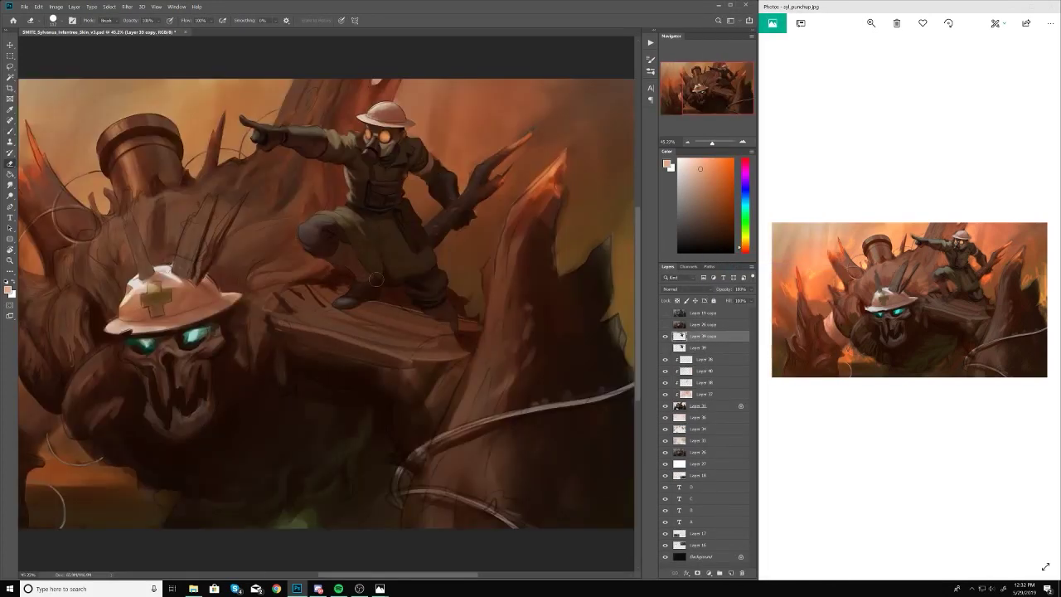
Step: Repaint the soldier's front lower leg and boot as a dark brown shape planted on the bark ledge
key("b")
left_click(334, 226, "alt")
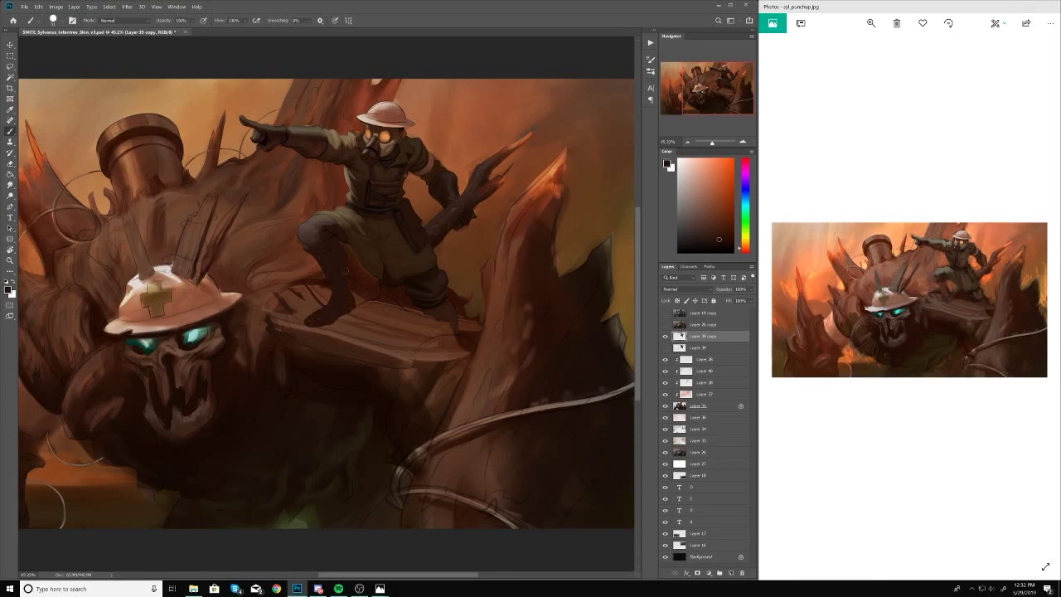
scroll(329, 316, "down", 2)
scroll(371, 281, "up", 4)
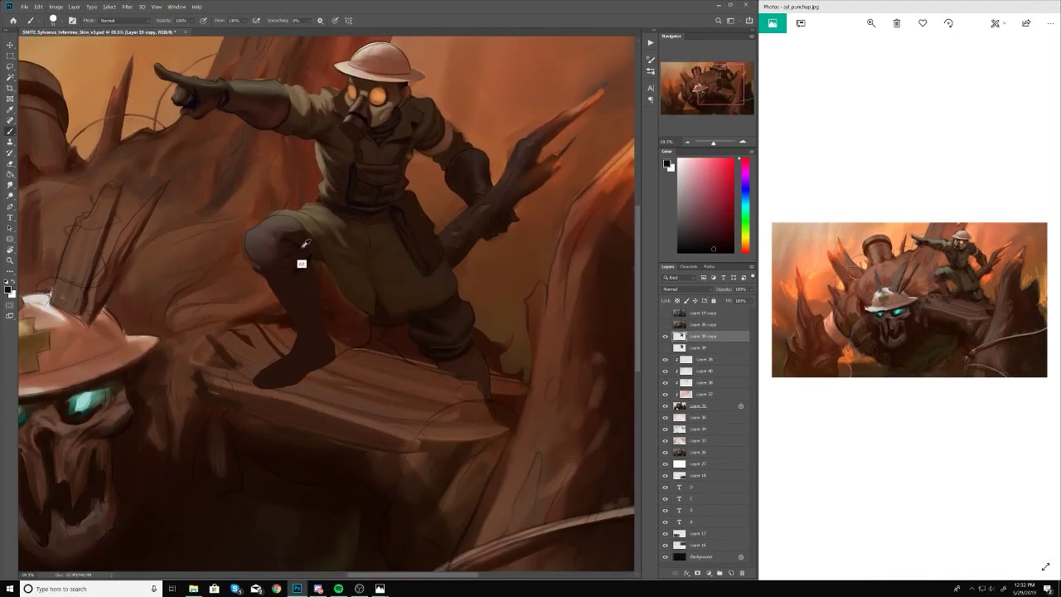
Step: Refine the shadow under the soldier's knee and the coat hem between the legs with sampled dark tones
left_click(282, 275, "alt")
left_click(364, 293, "alt")
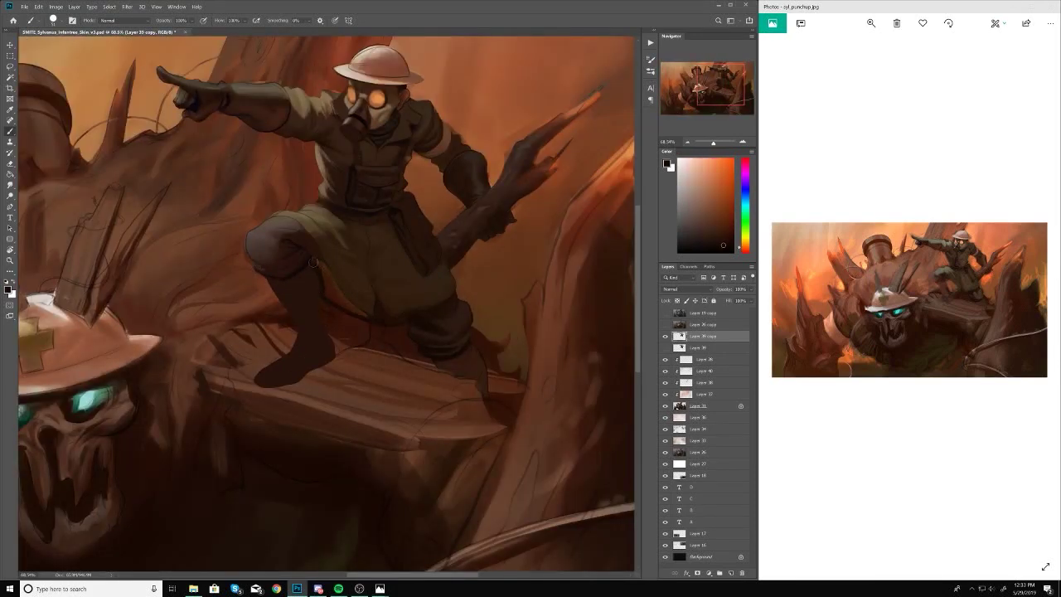
scroll(369, 300, "down", 1)
left_click(375, 306, "alt")
scroll(372, 290, "up", 2)
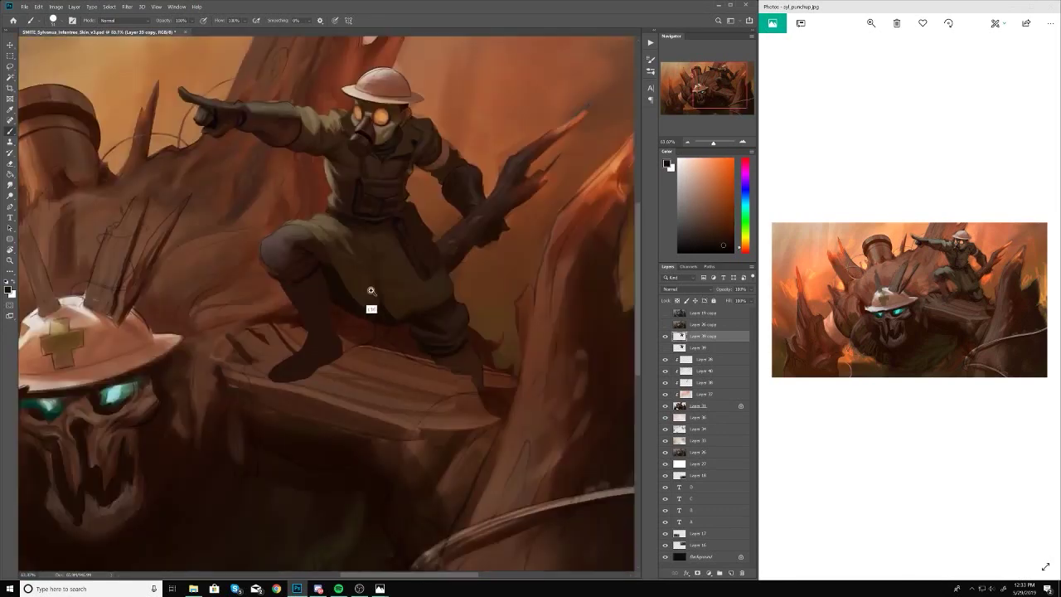
Step: Lock the transparent pixels of the reworked soldier layer and tone the front lower leg with dark brown
key("ctrl+shift+h")
scroll(398, 387, "down", 5)
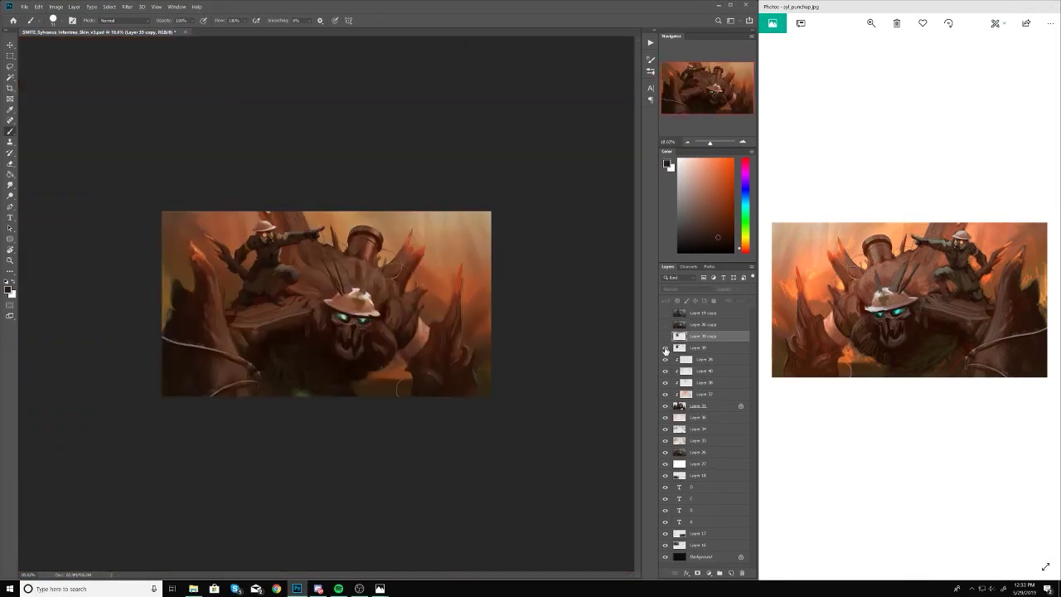
scroll(295, 311, "up", 4)
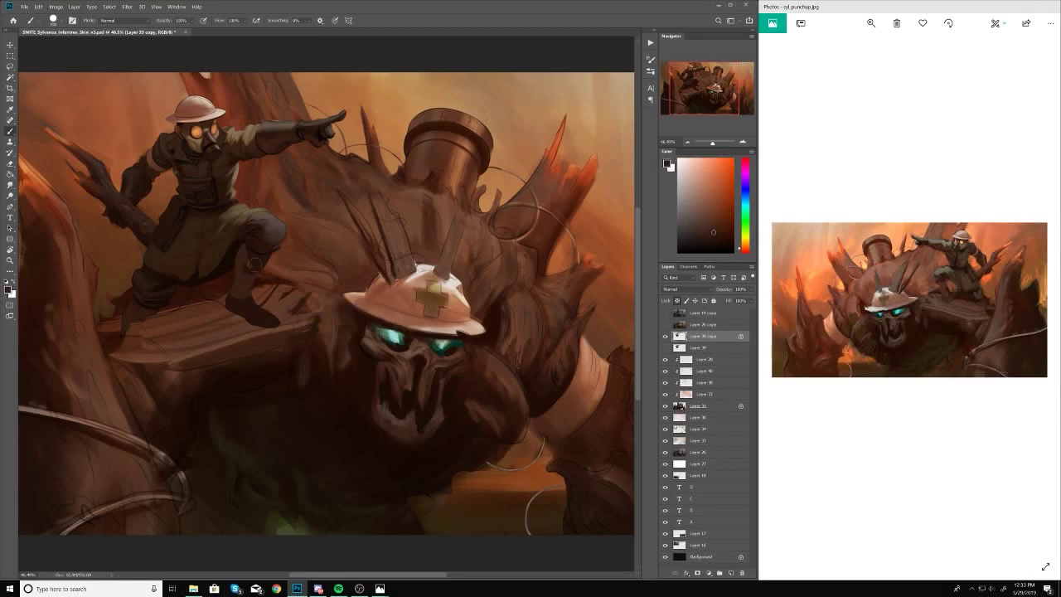
scroll(290, 306, "down", 3)
key("ctrl+shift+h")
scroll(464, 303, "up", 3)
scroll(403, 308, "down", 3)
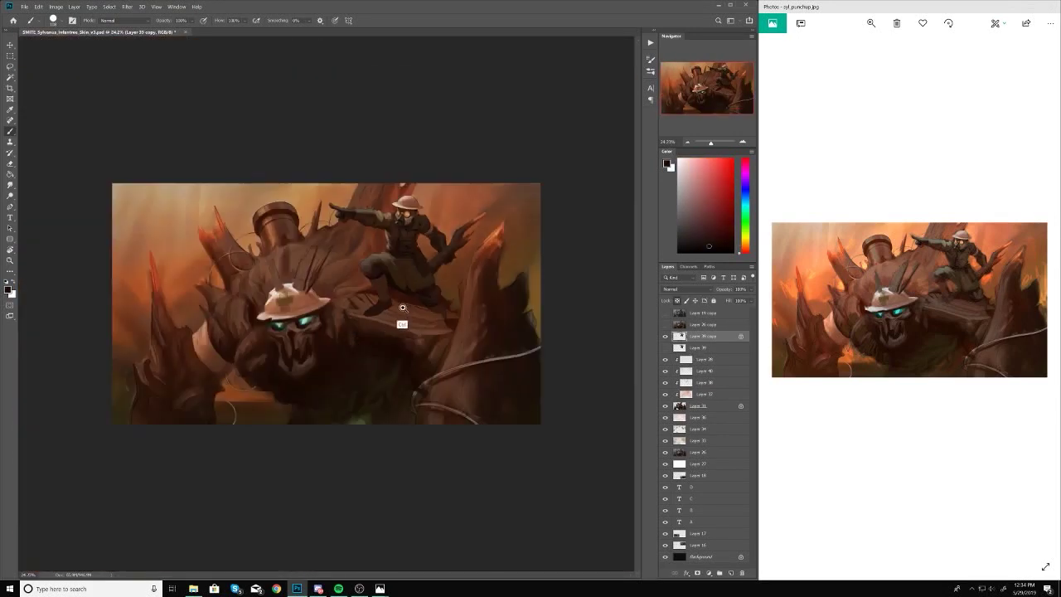
Step: Paint the bark ledge around the soldier's feet with sampled reddish browns on a new clipped layer
scroll(403, 308, "up", 3)
key("ctrl+shift+alt+n")
left_click(358, 276, "alt")
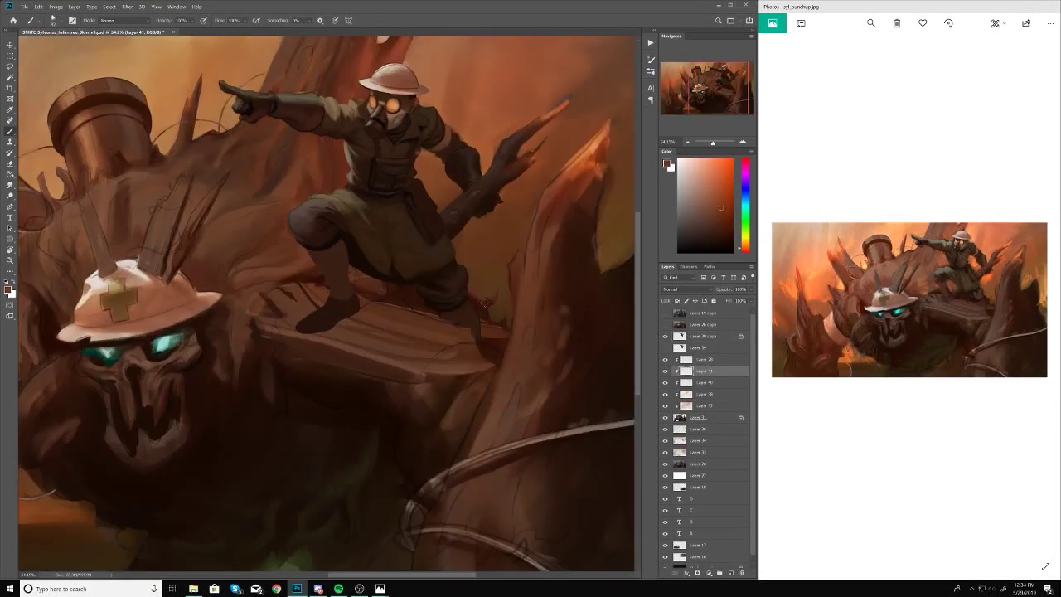
scroll(410, 308, "down", 4)
scroll(467, 332, "up", 4)
key("ctrl+shift+h")
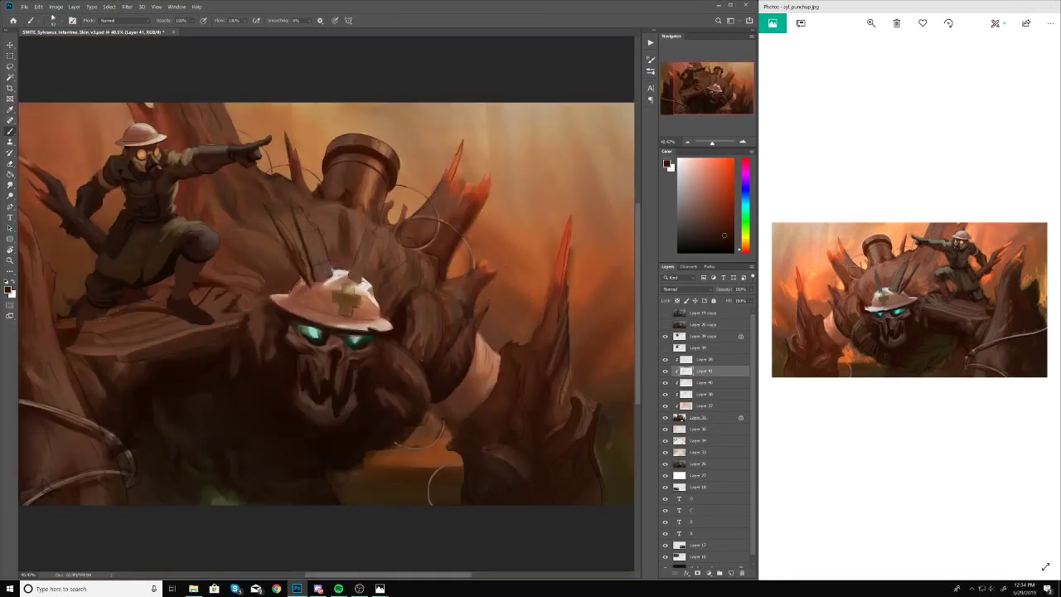
scroll(326, 303, "down", 3)
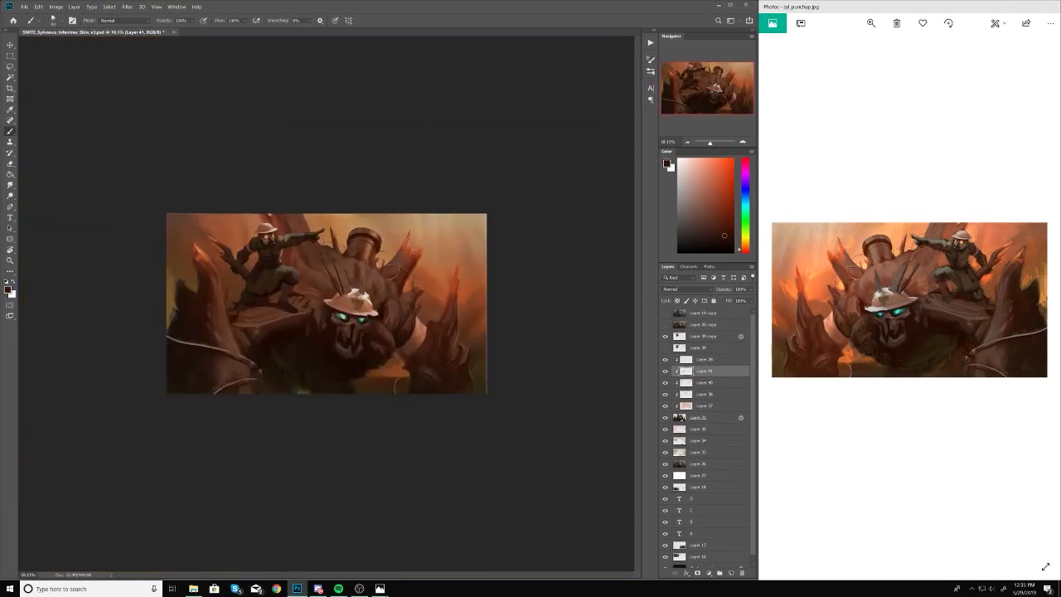
Step: Remove the hidden original soldier layer and refine the bent knee and thigh with sampled grey tones
scroll(395, 382, "up", 2)
scroll(330, 243, "up", 2)
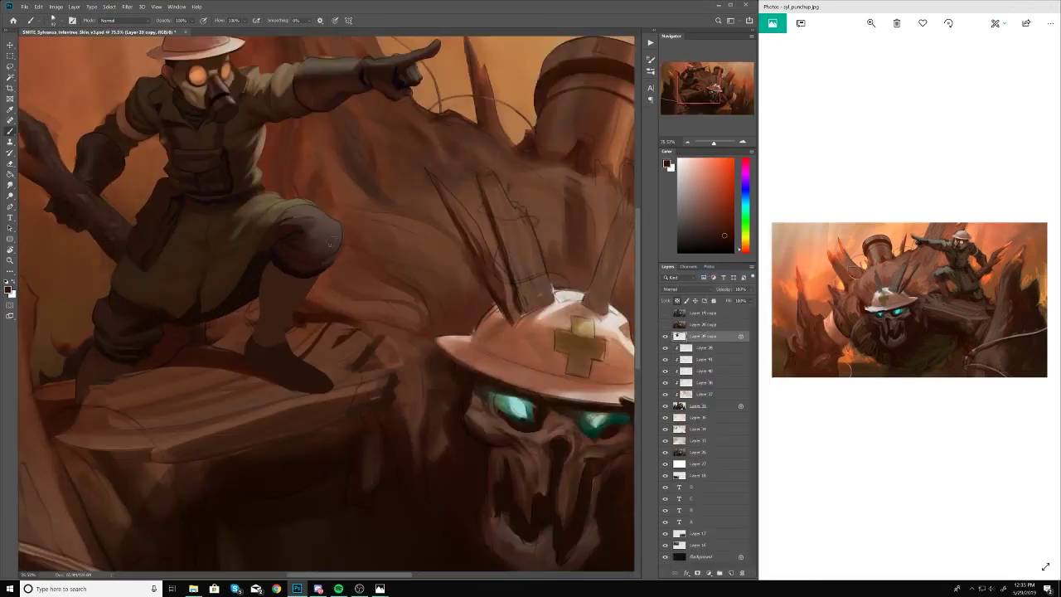
left_click(330, 252, "alt")
left_click(288, 217, "alt")
key("ctrl+shift+h")
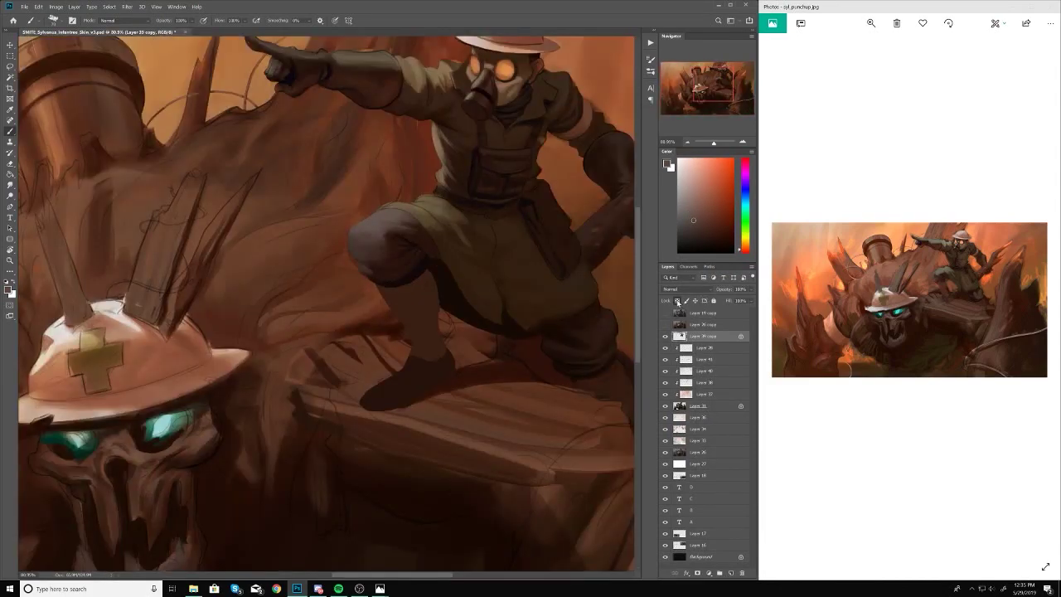
Step: Adjust the soldier's shape with the Liquify filter and check the whole composition mirrored
key("ctrl+shift+x")
key("Return")
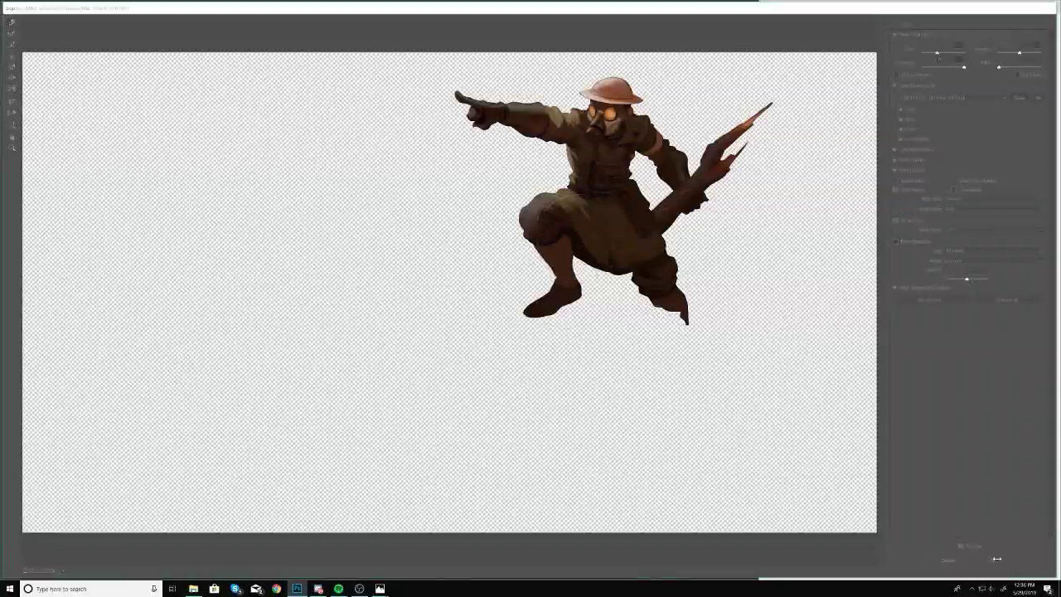
key("ctrl+shift+h")
key("ctrl+minus")
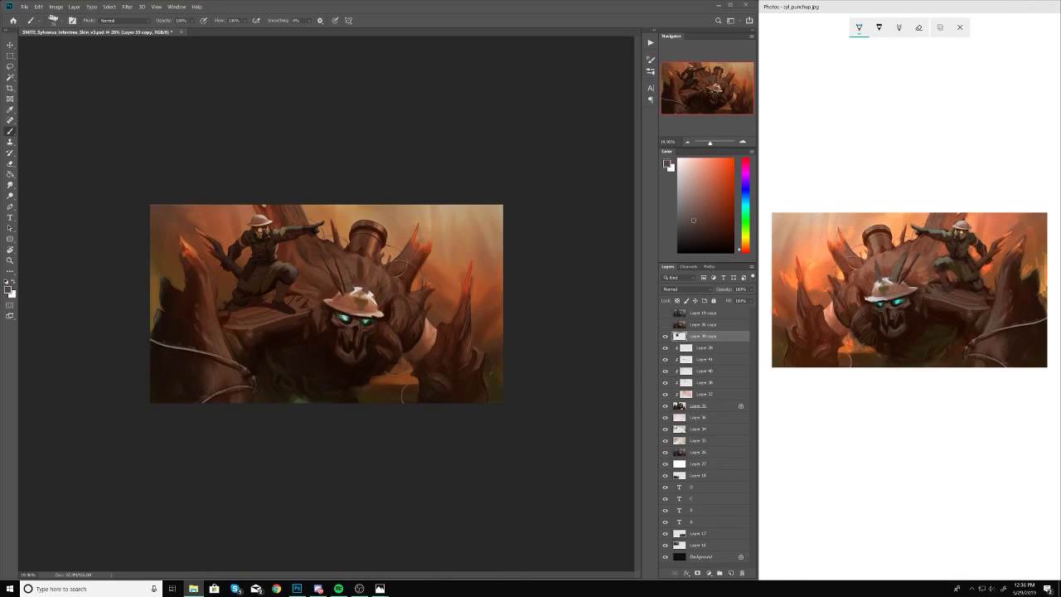
Step: Add a layer beneath the creature and paint the smoky hills and glowing horizon with sampled orange and brown tones
key("ctrl+shift+h")
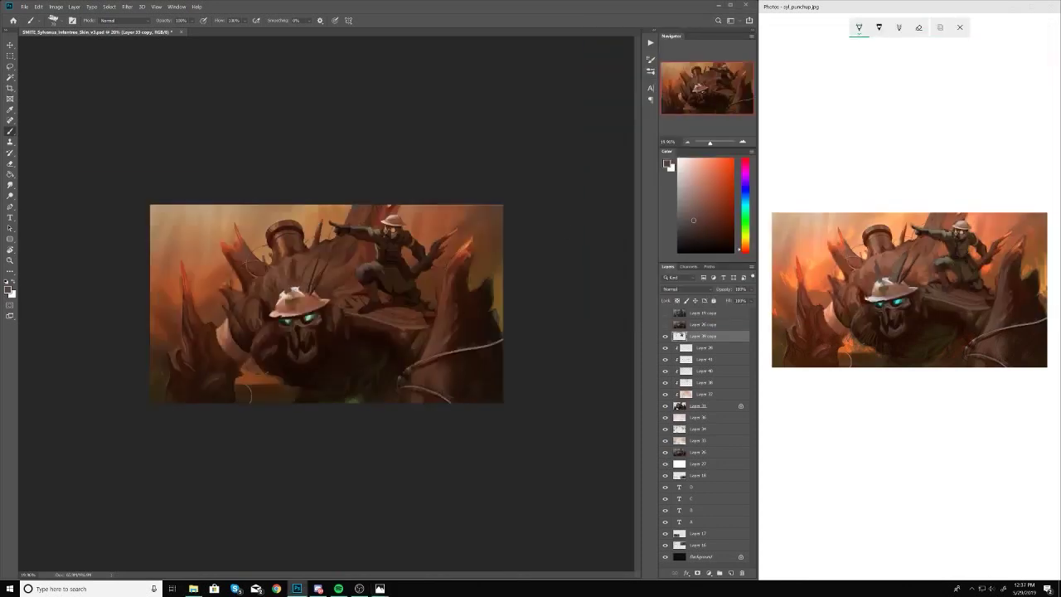
key("ctrl+shift+alt+n")
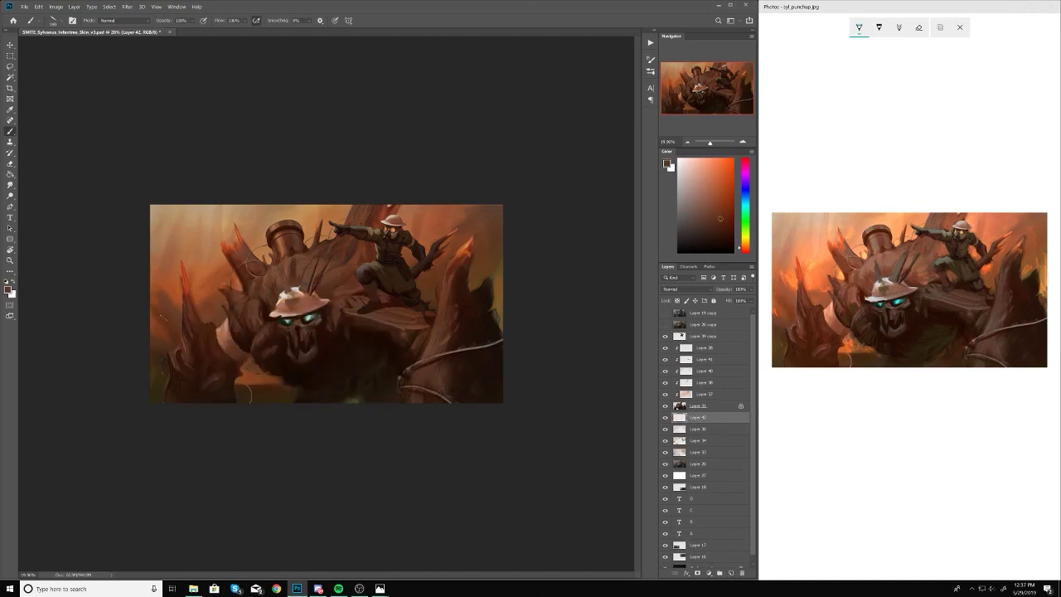
scroll(225, 339, "up", 2)
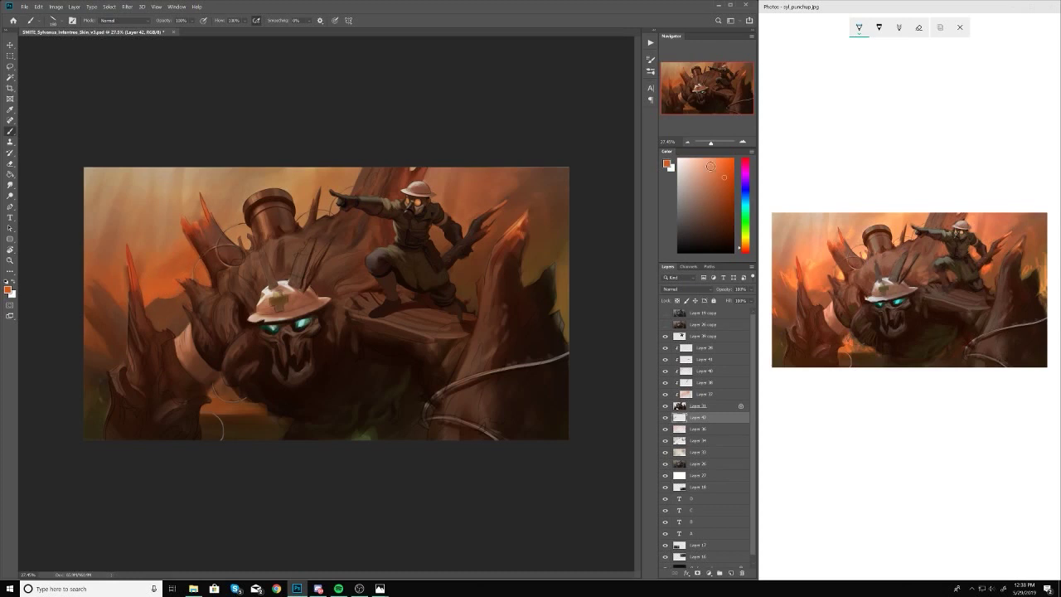
right_click(112, 282)
left_click(117, 290, "alt")
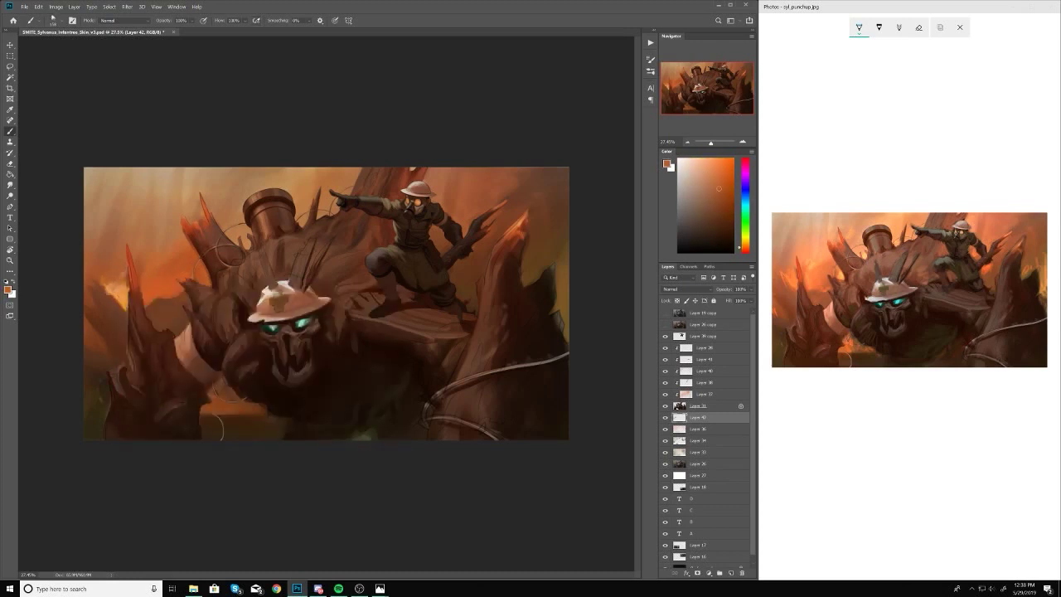
key("ctrl+h")
scroll(409, 295, "down", 3)
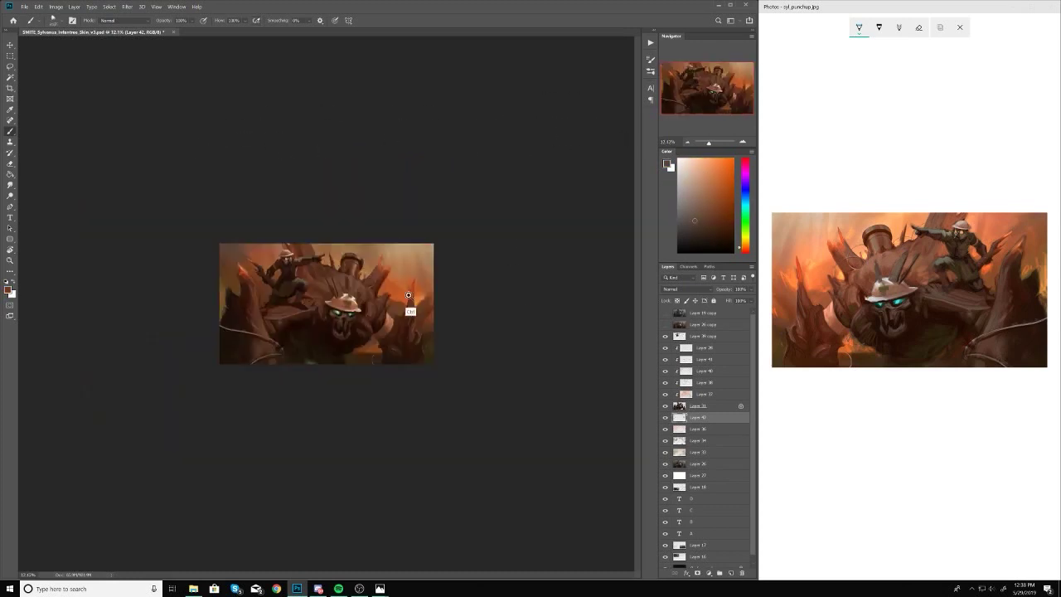
left_click(408, 295, "alt")
key("ctrl+h")
scroll(367, 337, "up", 2)
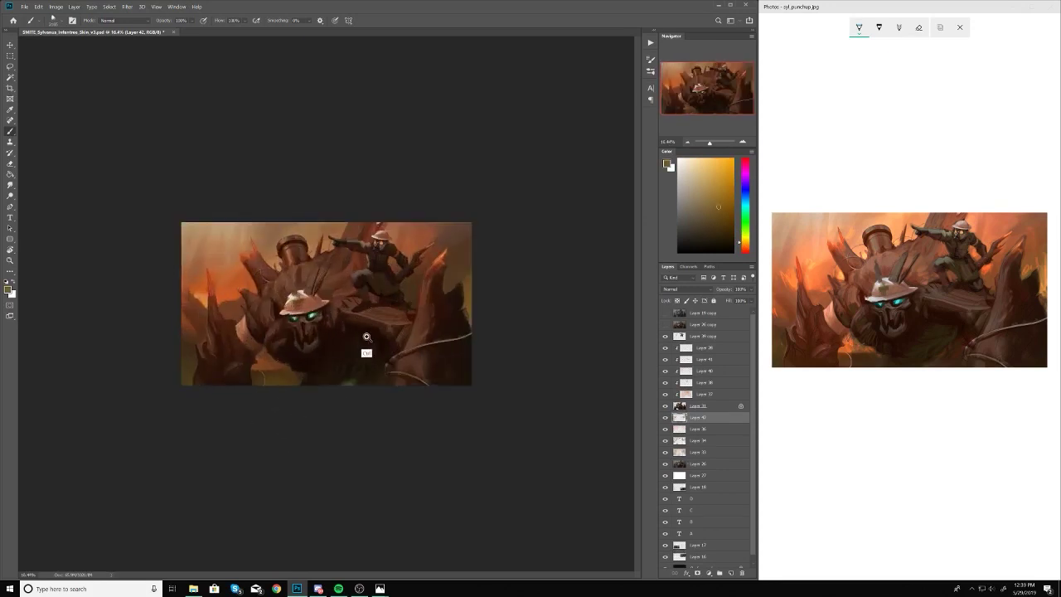
Step: Add a layer above the soldier and lay a soft olive haze over the lower corner of the painting
right_click(367, 336)
key("ctrl+j")
key("v")
key("ctrl+h")
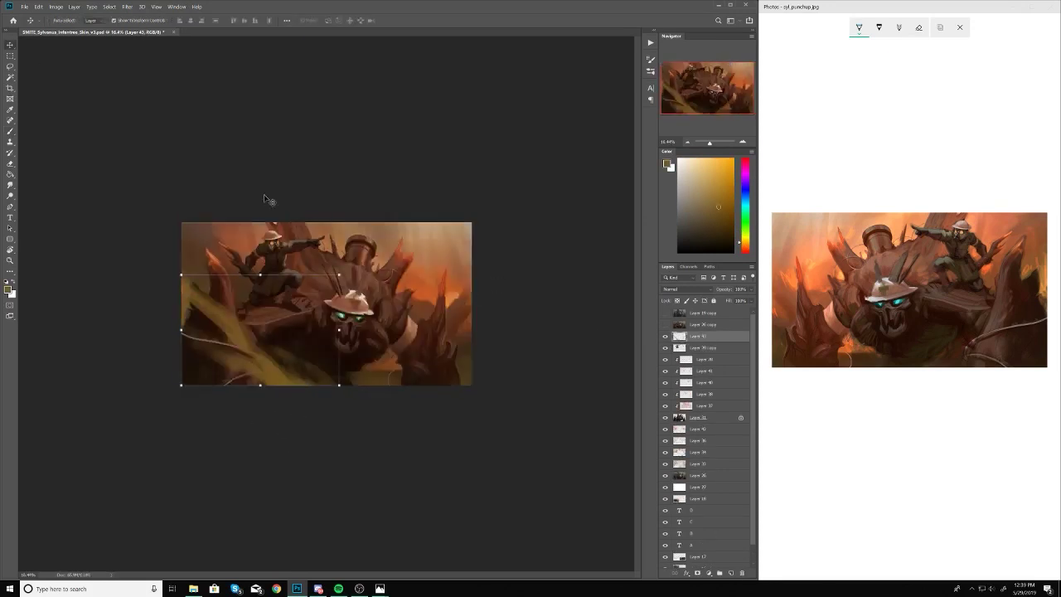
mouse_move(265, 199)
left_mouse_down()
mouse_move(207, 273)
mouse_move(324, 331)
mouse_move(274, 249)
mouse_move(365, 365)
mouse_move(265, 365)
mouse_move(216, 315)
mouse_move(273, 365)
left_mouse_up()
key("Return")
key("e")
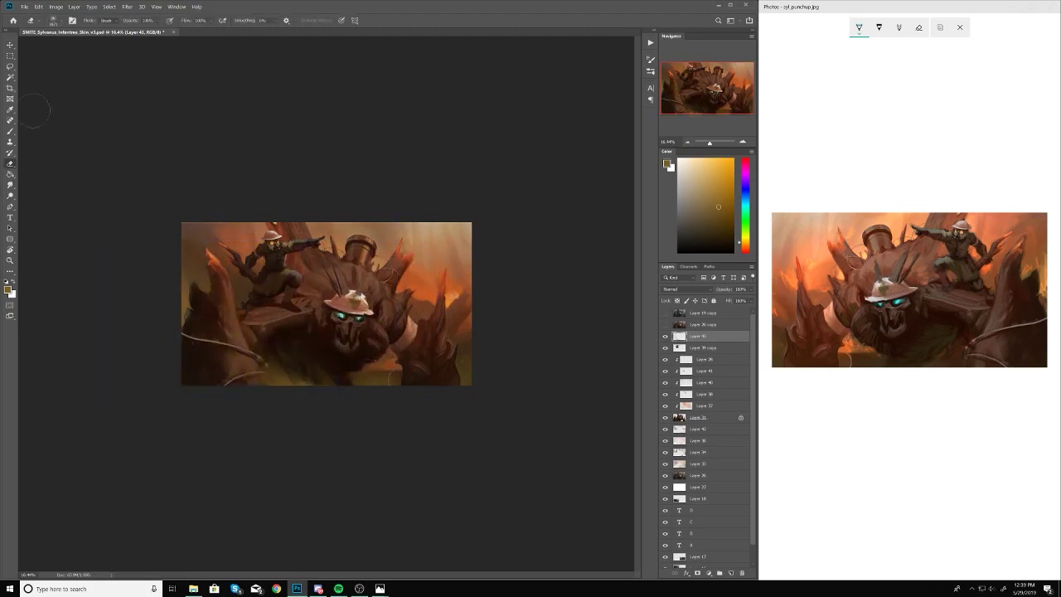
Step: Brush sampled olive tones along the bottom of the scene and lower the haze layer's opacity
key("b")
left_click(290, 365, "alt")
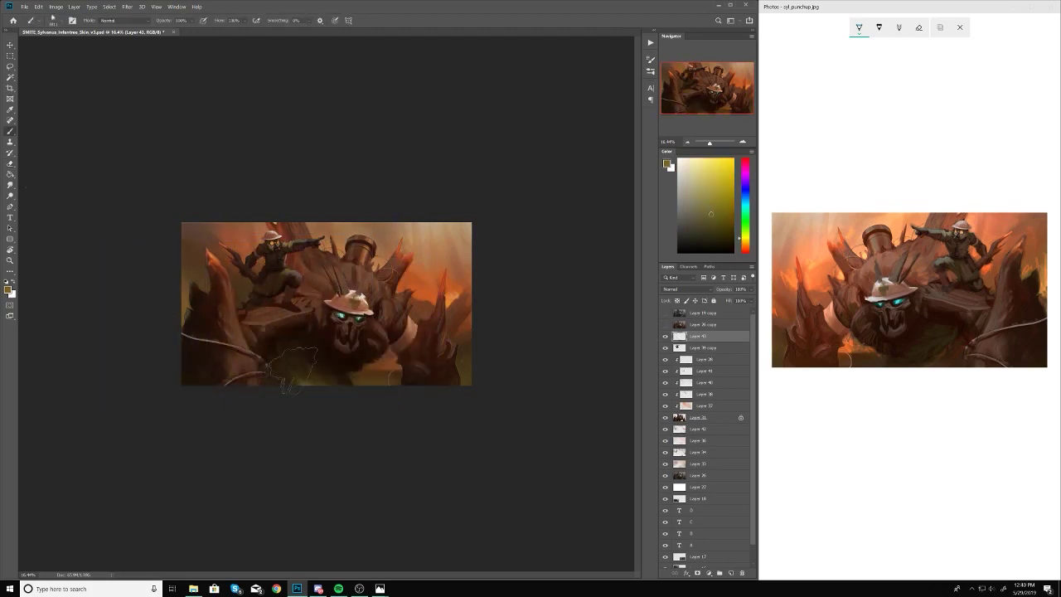
key("ctrl+shift+h")
left_click(748, 288)
left_click_drag(749, 300, 734, 300)
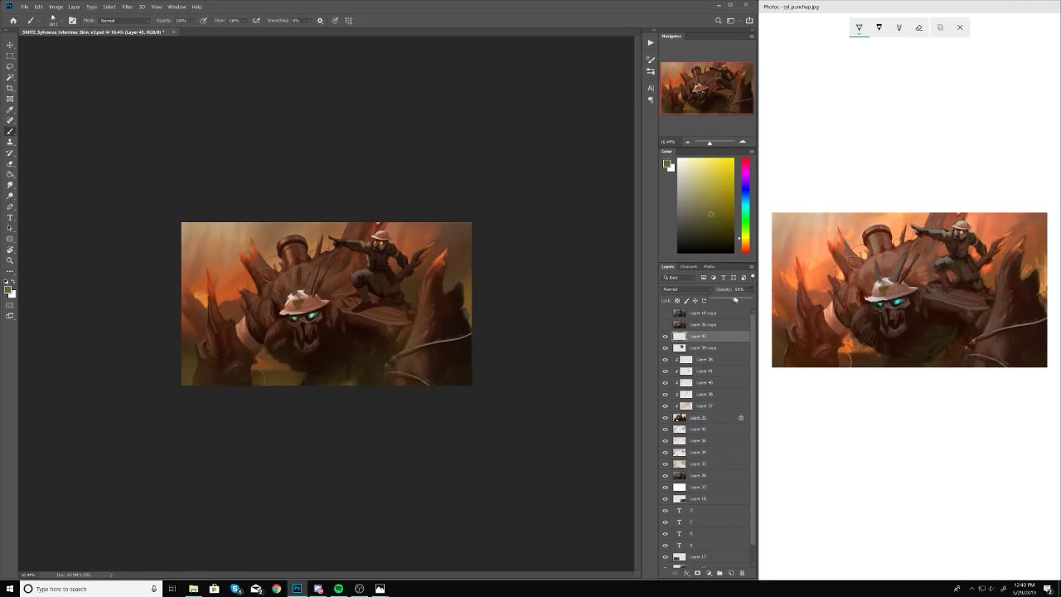
Step: Paint muted light streaks in the sky and brighten the fire behind the stumps on the background layer with sampled oranges
left_click_drag(389, 349, 604, 171)
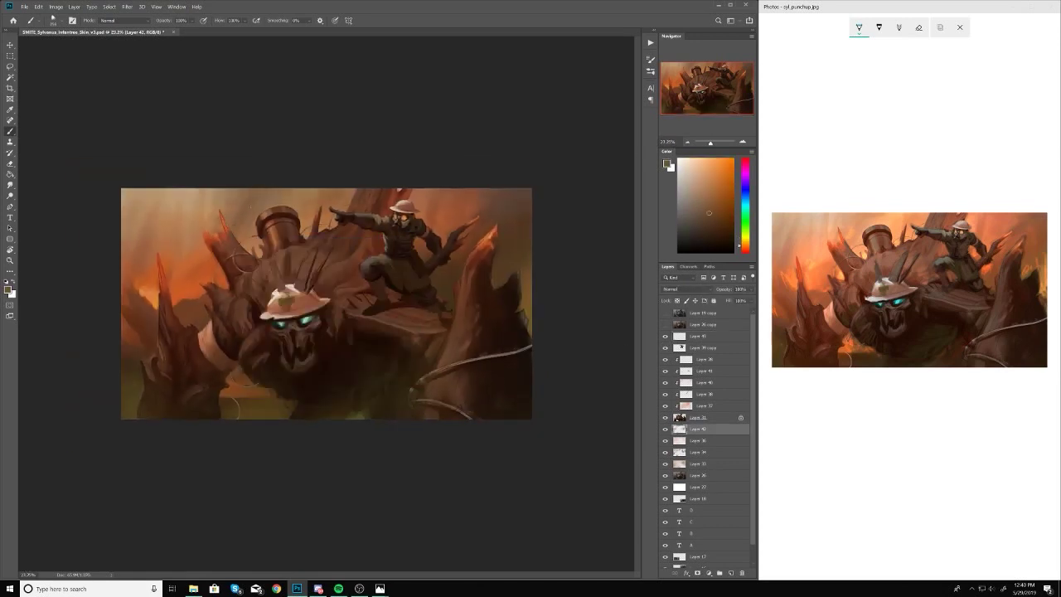
left_click(707, 194)
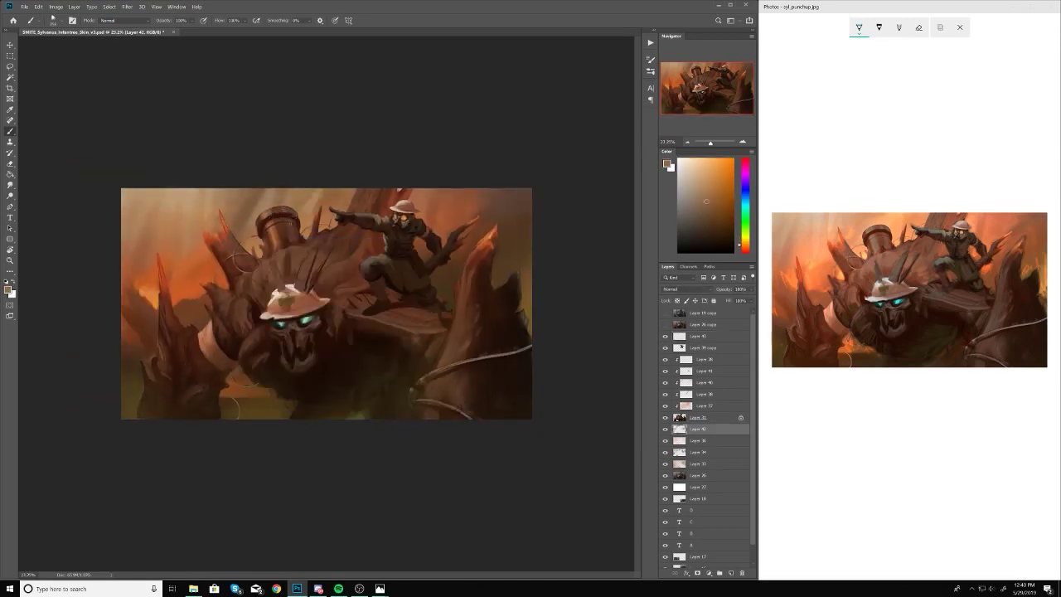
left_click(319, 209, "alt")
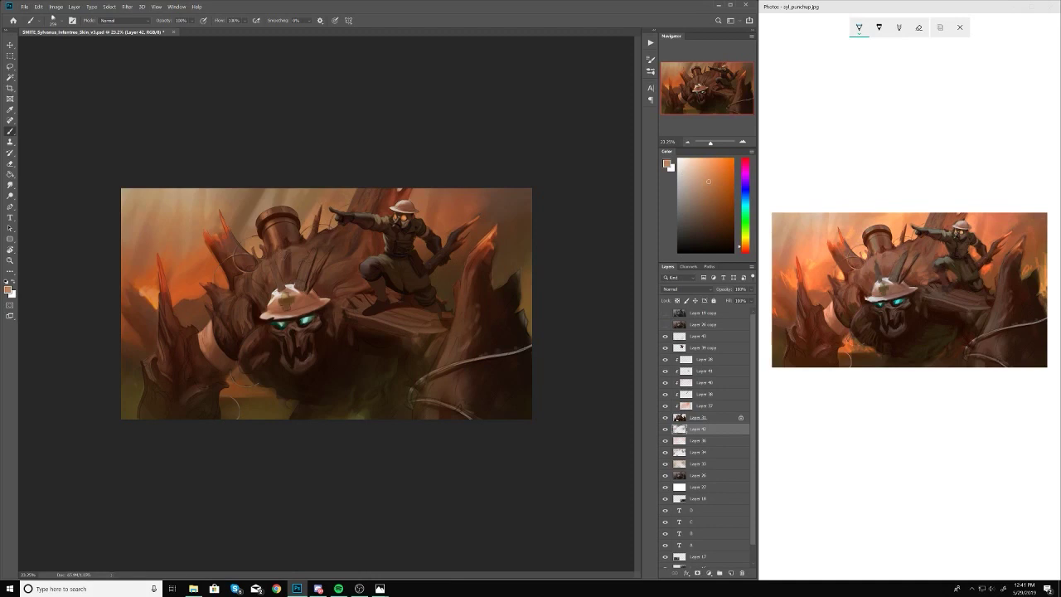
left_click(188, 310, "alt")
left_click(200, 293, "alt")
right_click(215, 272)
key("Escape")
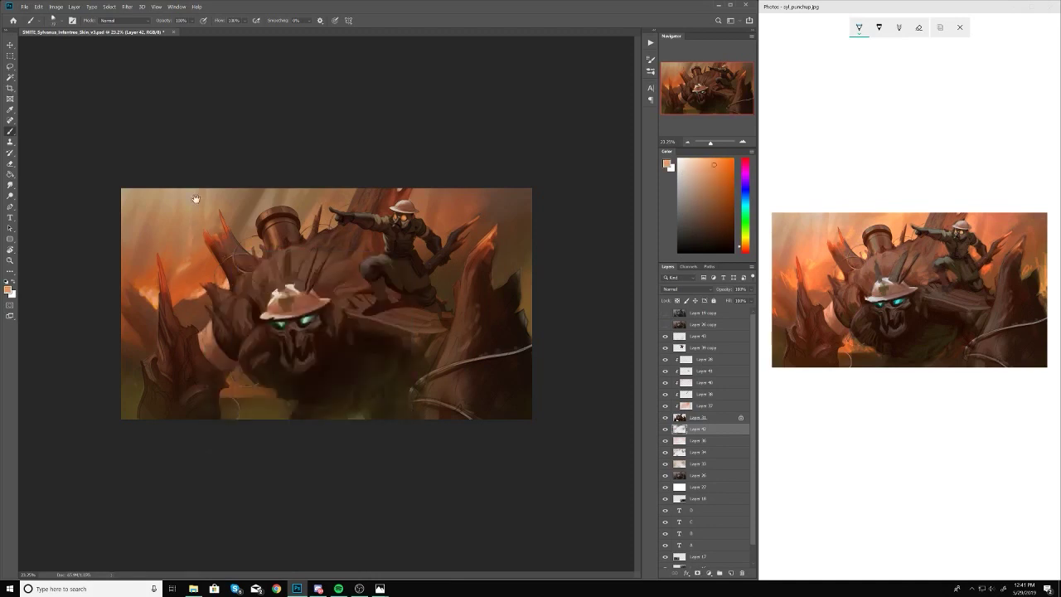
Step: Examine the overall composition mirrored and compare it with the hidden dark copy layer
scroll(199, 199, "down", 3)
key("h")
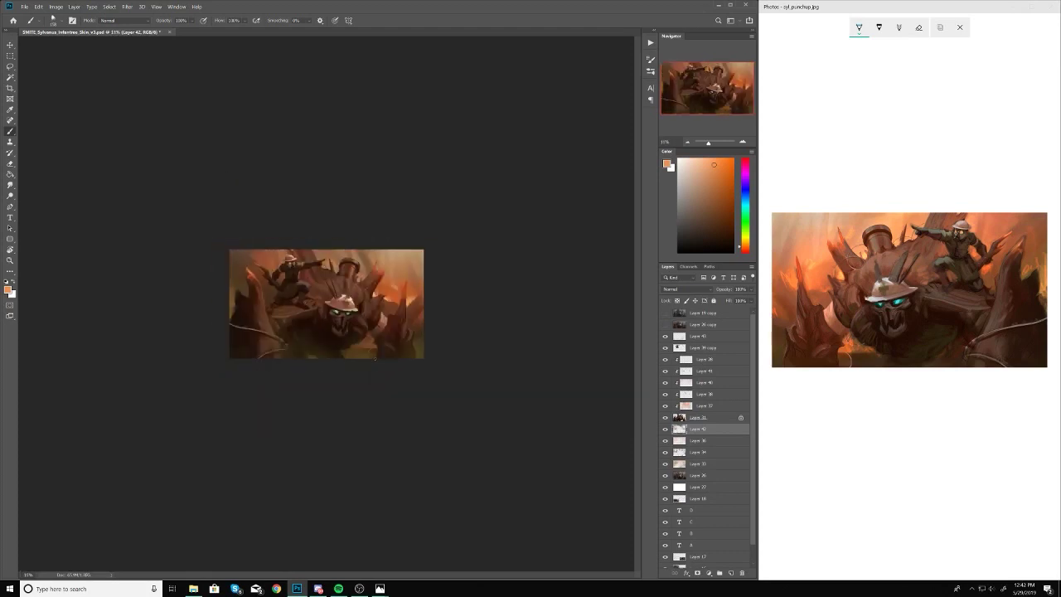
left_click(694, 340)
scroll(436, 278, "up", 2)
scroll(436, 279, "down", 1)
key("h")
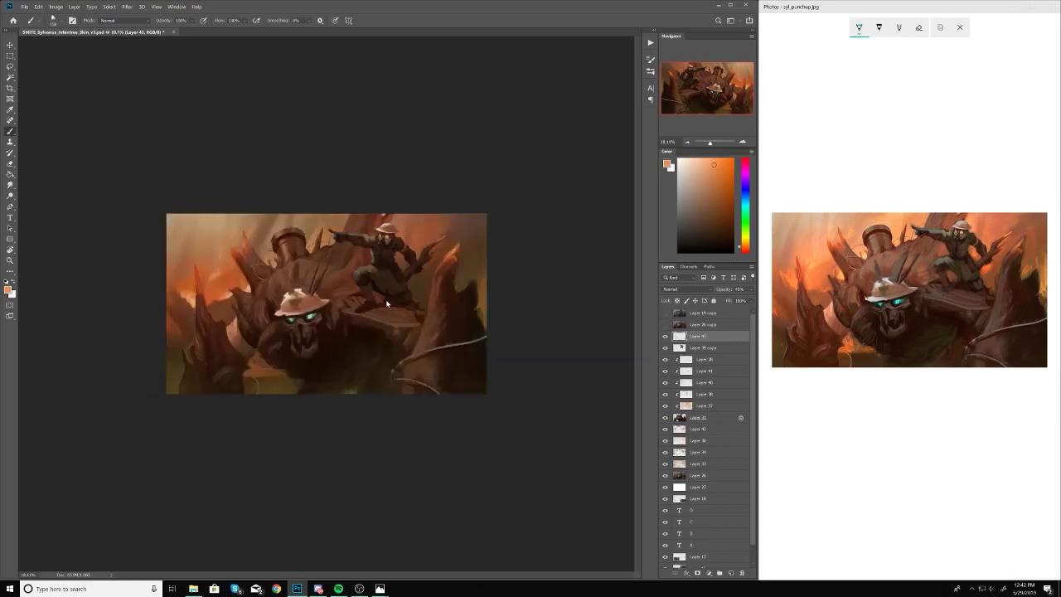
left_click(664, 325)
left_click(664, 325)
Step: Choose a brush and blend brown smoke into the background layer's sky beside the thin stump
right_click(240, 273)
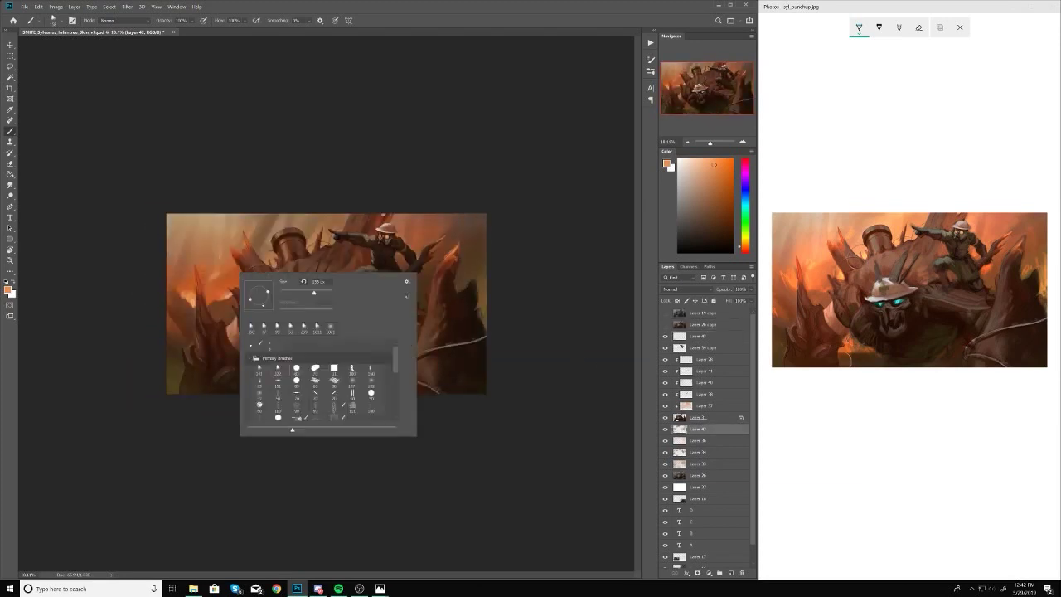
key("Escape")
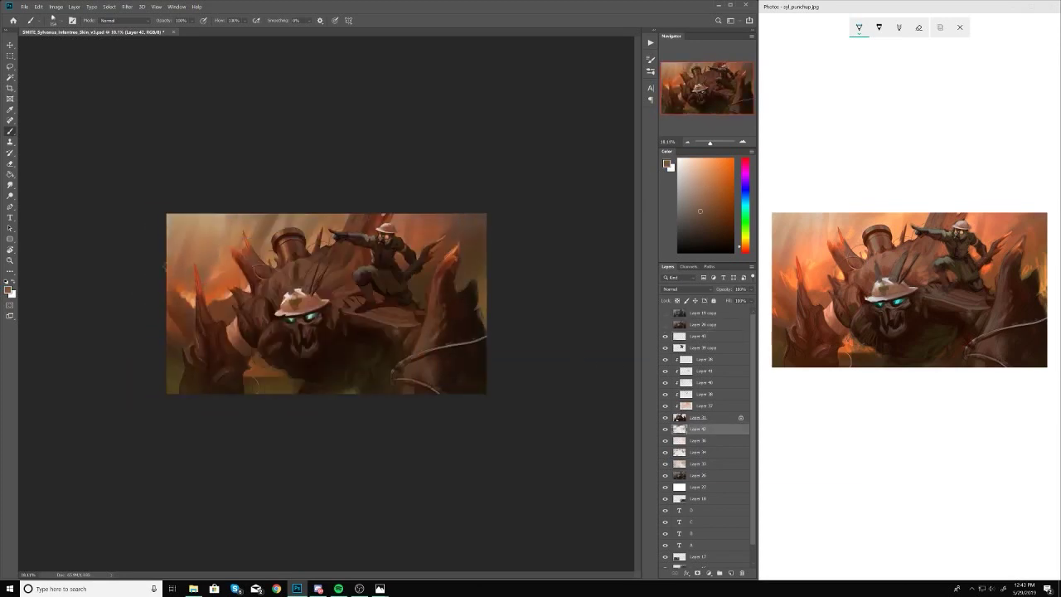
key("h")
scroll(397, 301, "up", 2)
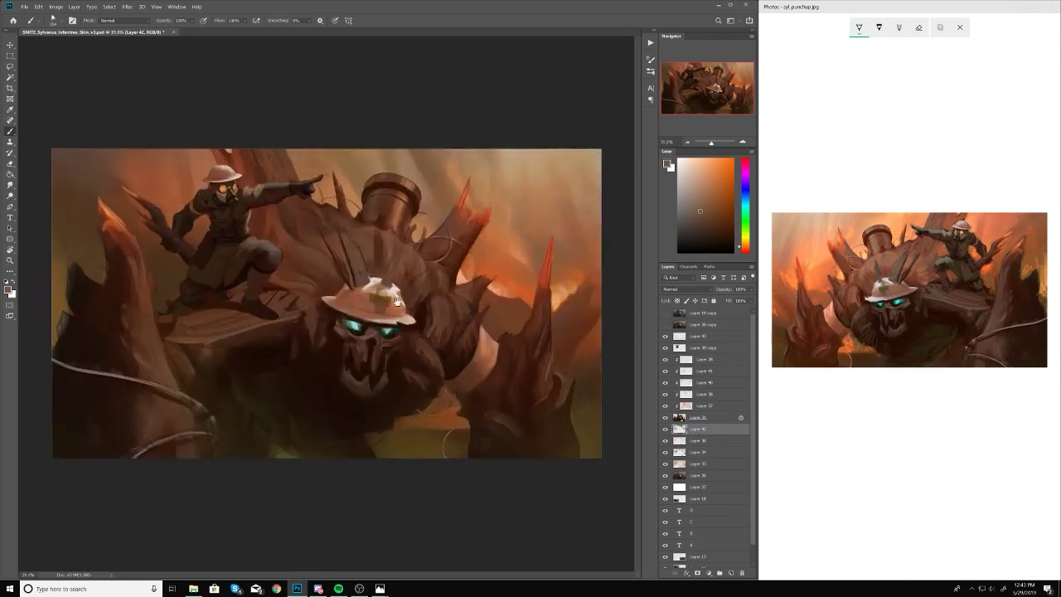
Step: Add a clipped layer above the creature's other clipped layers and deepen the lower stump's shadows with near-black brown
left_click(704, 361)
left_click(731, 573)
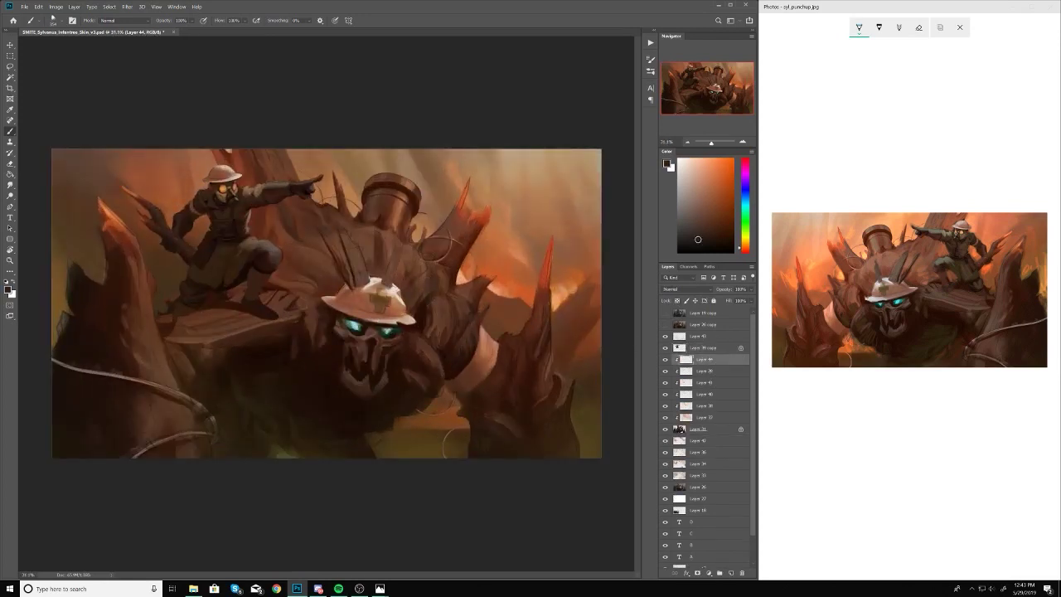
right_click(313, 195)
key("Escape")
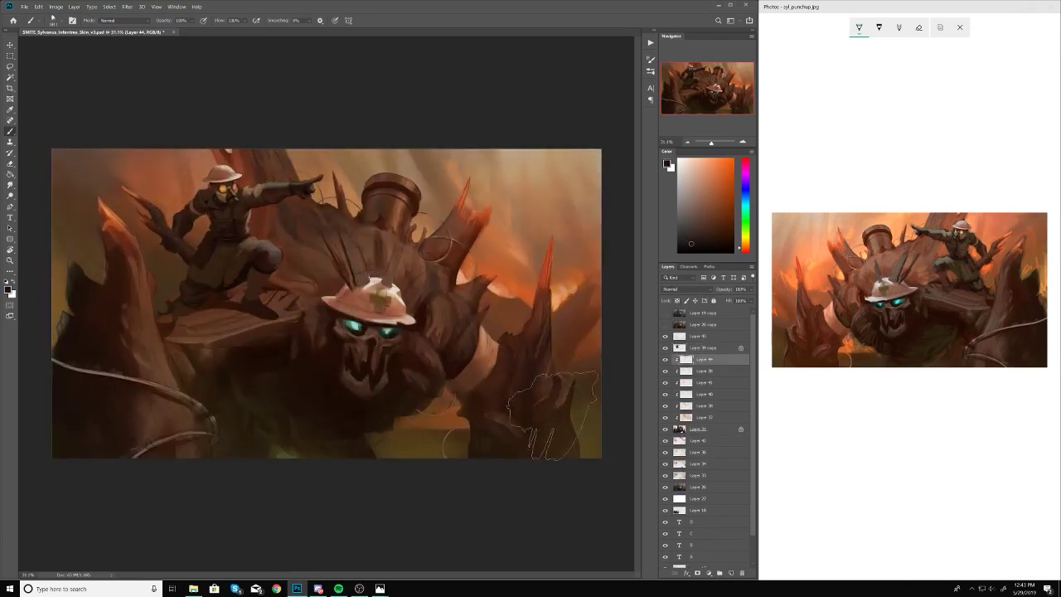
key("h")
scroll(522, 285, "down", 2)
scroll(522, 284, "up", 2)
Step: Paint dark reddish-brown shading over the creature's body and forearm on the new clipped layer, checking the canvas mirrored
right_click(274, 277)
key("Escape")
scroll(332, 332, "up", 1)
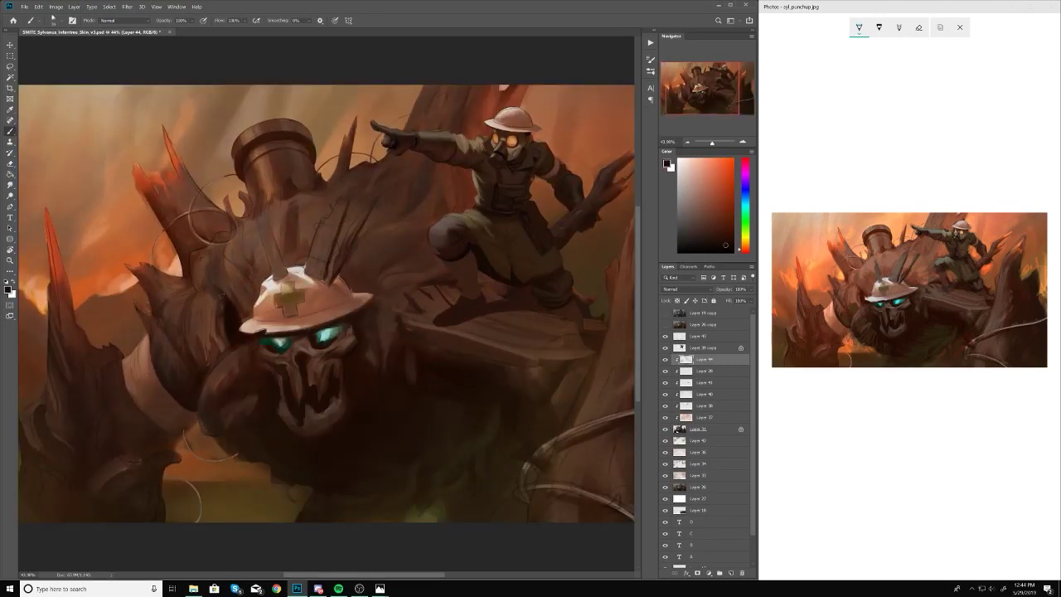
key("h")
scroll(327, 304, "down", 3)
scroll(326, 304, "up", 3)
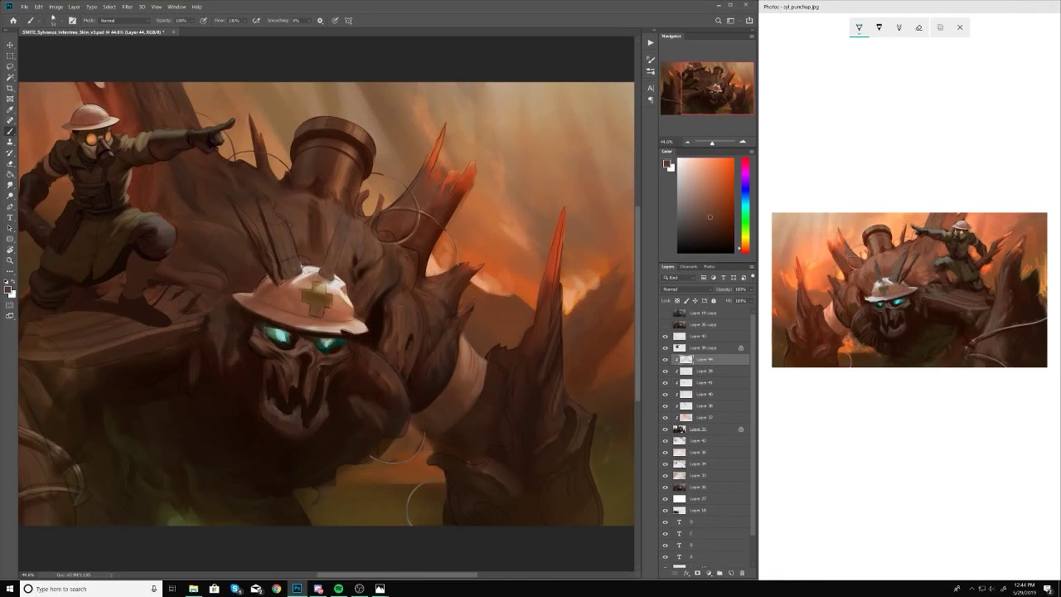
Step: Refine the bark plates on the shoulder beside the helmet with sampled dark reddish browns
right_click(414, 295)
key("Escape")
left_click(396, 331, "alt")
right_click(412, 329)
key("Escape")
scroll(400, 403, "down", 3)
scroll(400, 403, "up", 4)
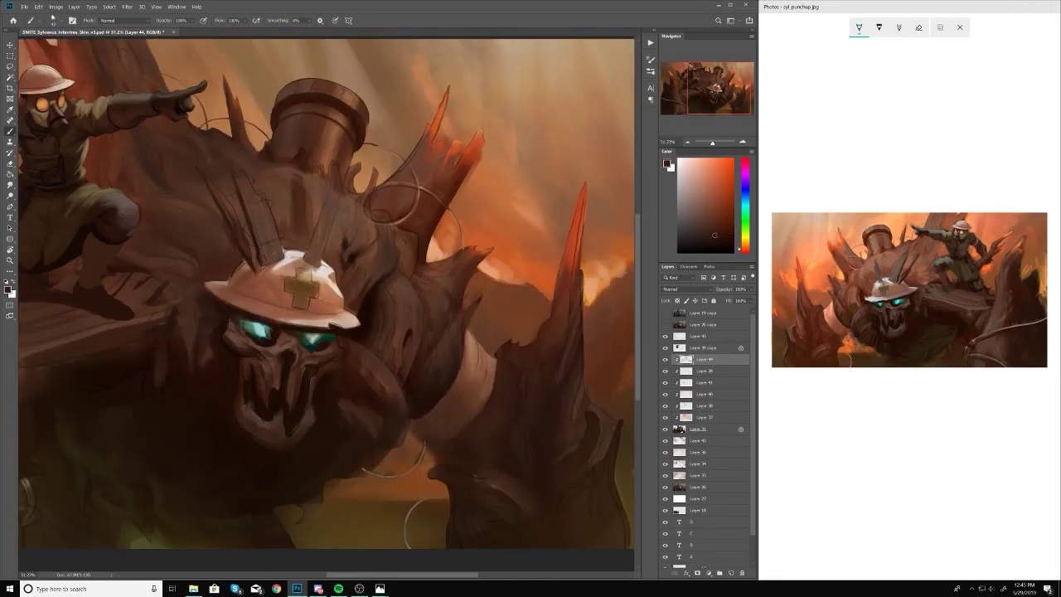
Step: Shade the broken, ember-tipped stump behind the shoulder with deep red-brown and check it mirrored
right_click(454, 227)
key("Escape")
key("h")
scroll(240, 246, "down", 3)
scroll(240, 246, "up", 3)
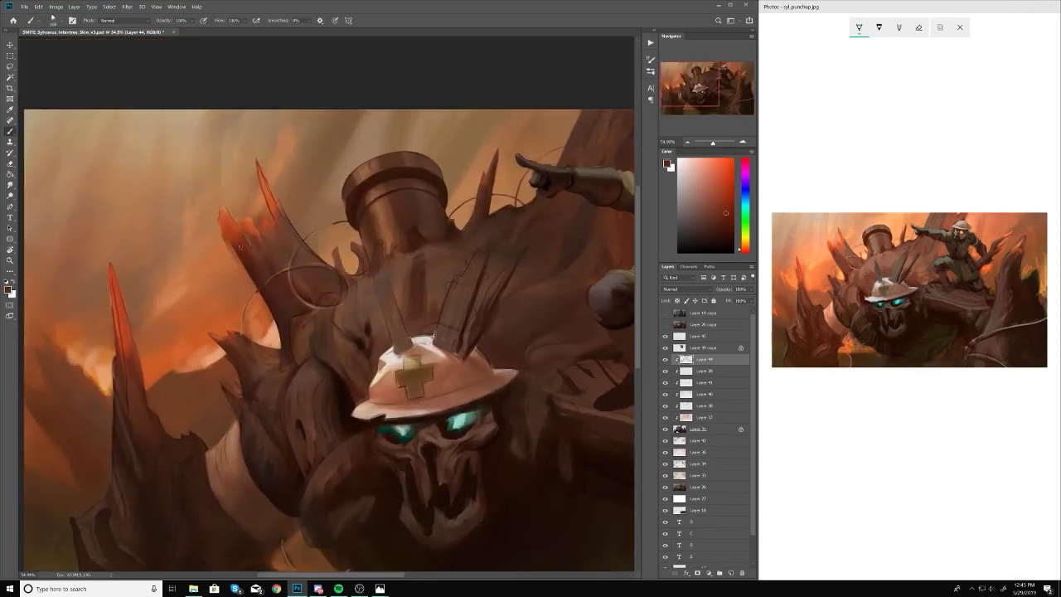
key("h")
scroll(331, 375, "down", 5)
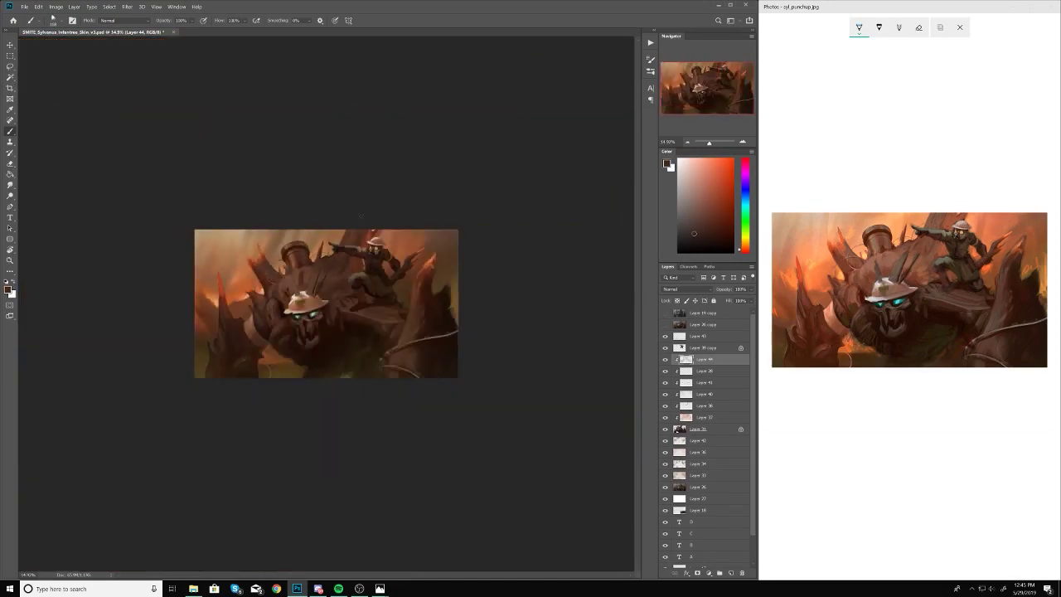
Step: Rework the smoke and fire glow on the background layer with sampled orange and darker red-brown tones
right_click(269, 294)
key("Escape")
left_click(296, 274, "alt")
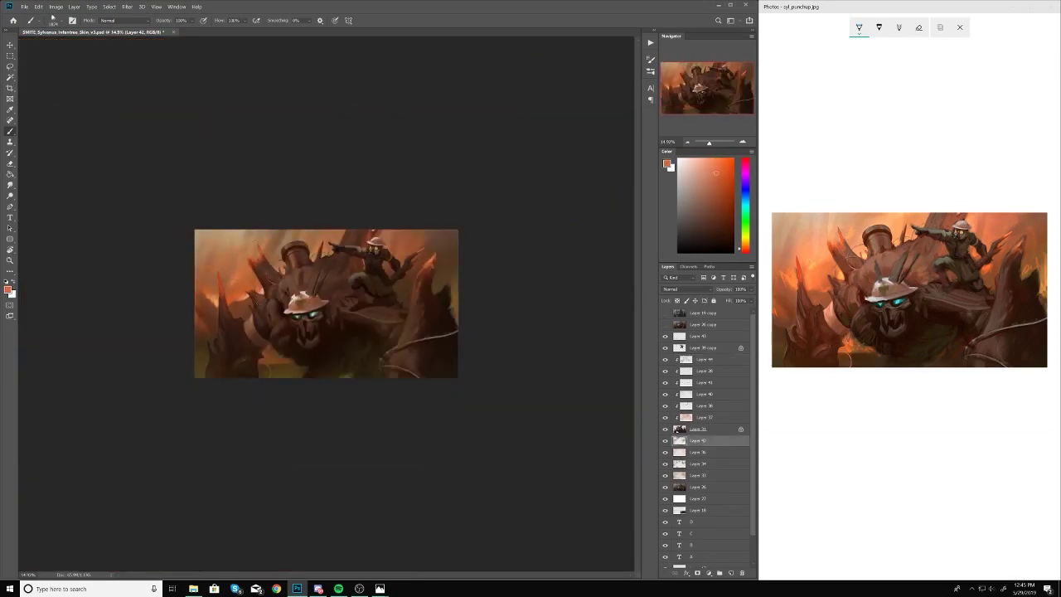
key("h")
left_click(712, 210)
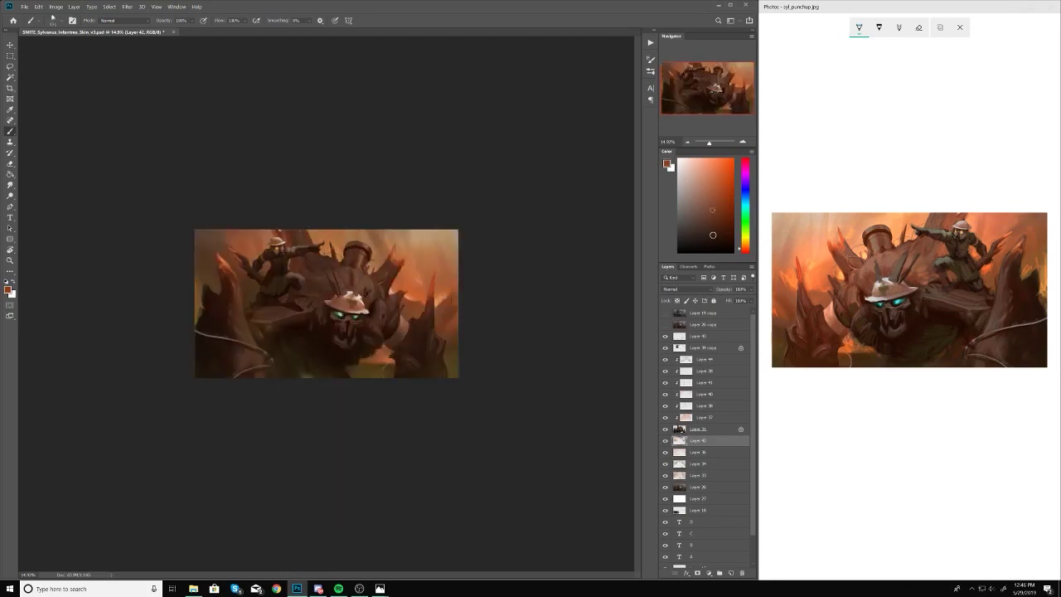
key("ctrl+0")
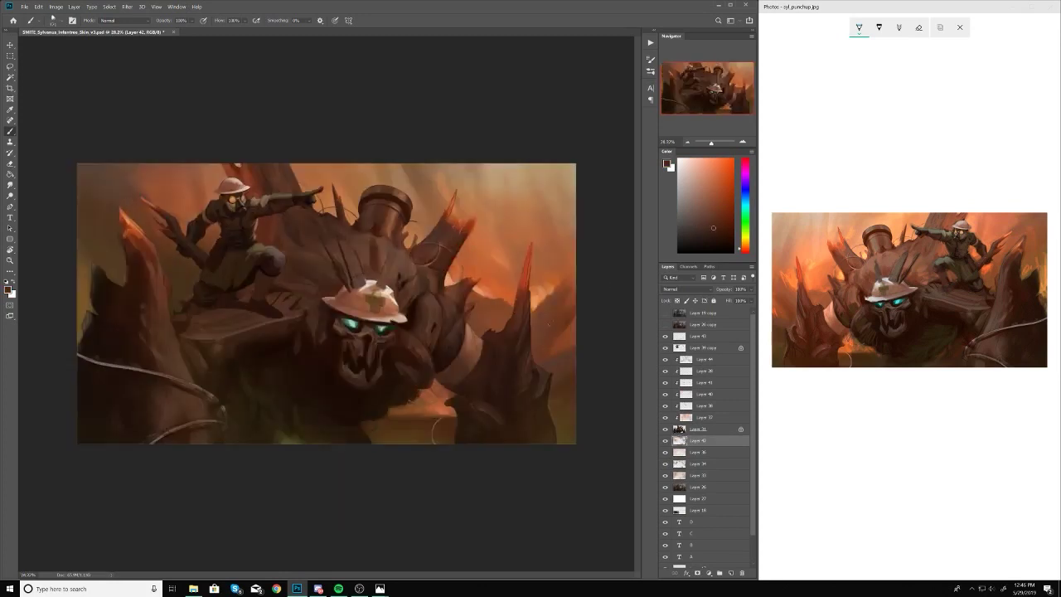
key("ctrl+minus")
key("h")
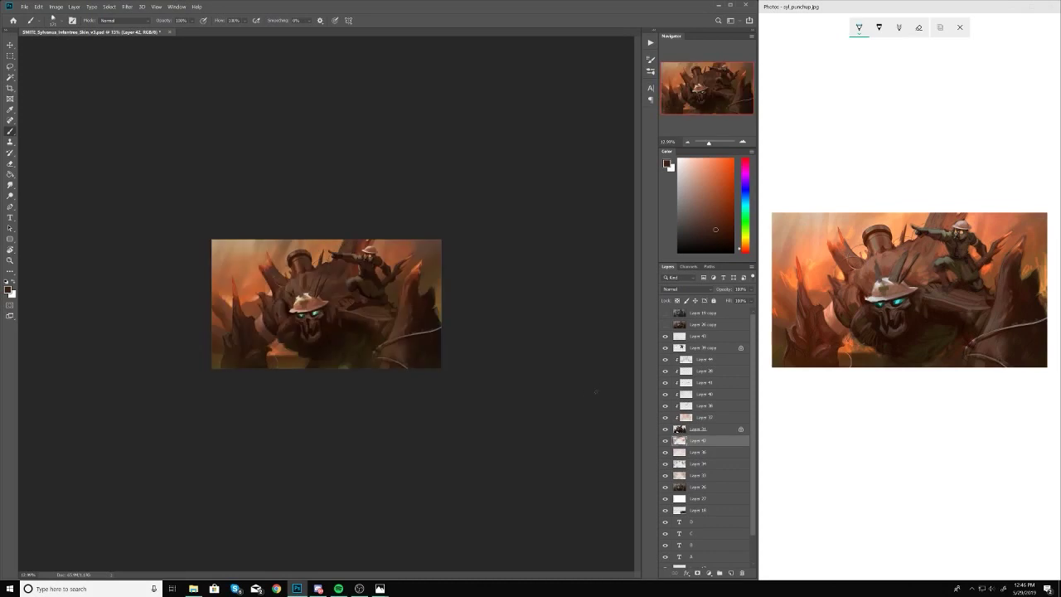
Step: Define the spikes rising from the creature's helmet with very dark brown on the clipped layer
left_click_drag(289, 309, 348, 309)
left_click(348, 308, "ctrl")
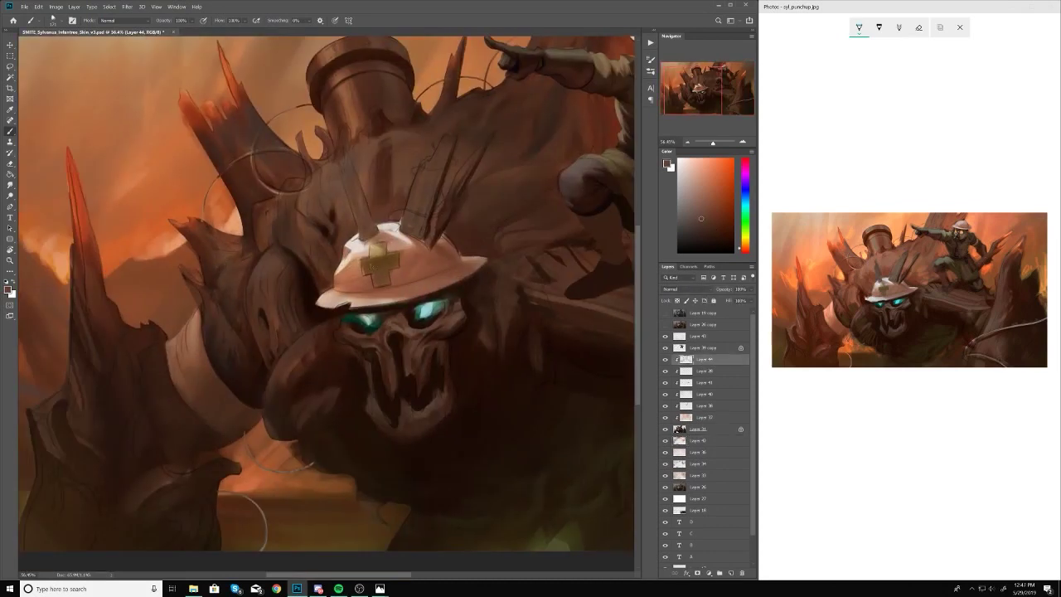
right_click(390, 244)
key("Escape")
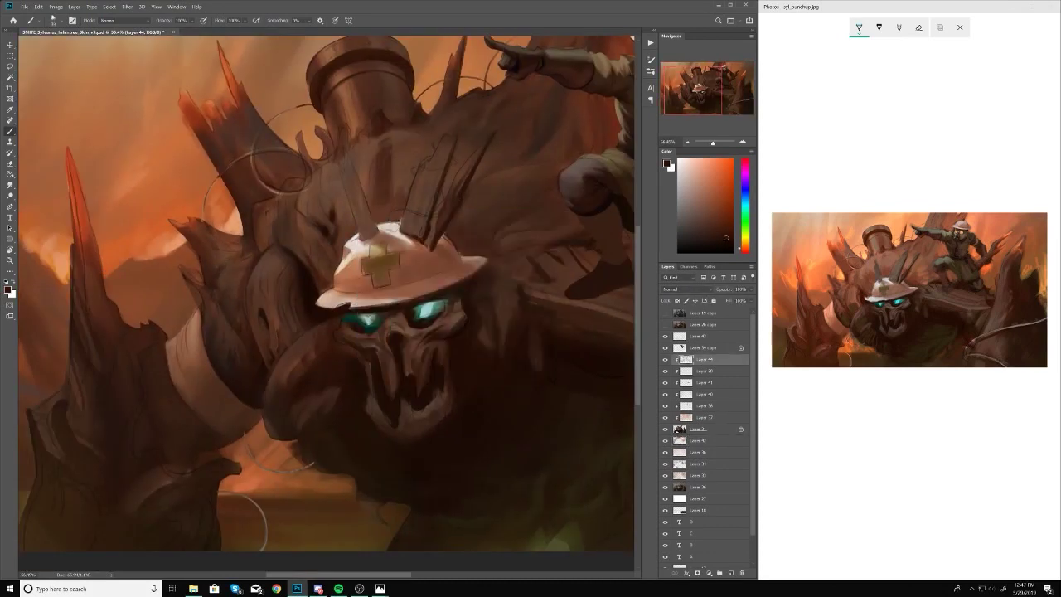
right_click(369, 214)
key("Escape")
scroll(412, 259, "up", 1)
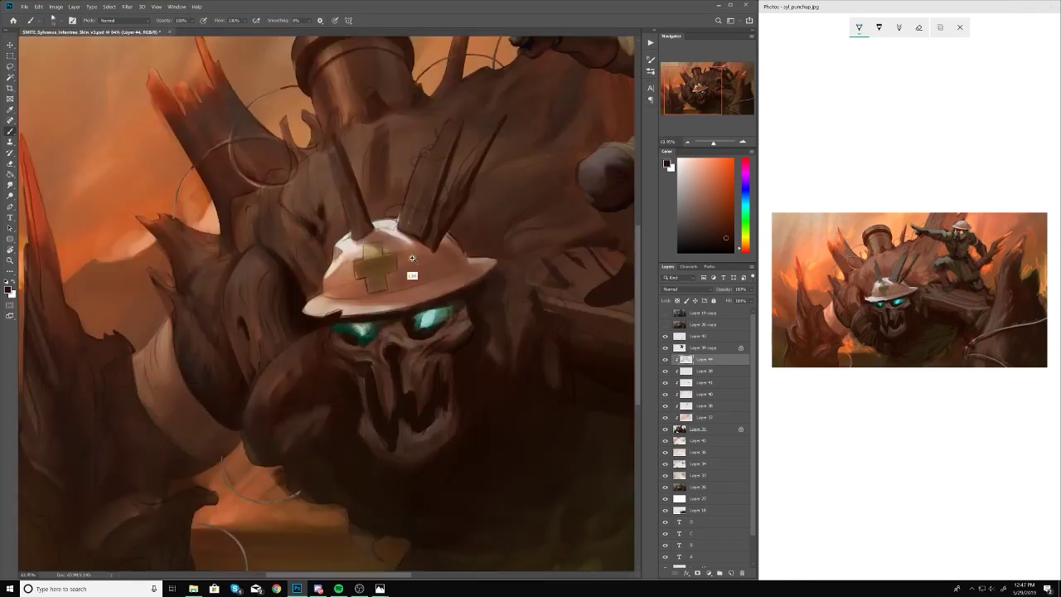
Step: Paint sampled off-white highlights on the helmet's dome and brim, checking the creature's head mirrored
left_click(380, 229, "alt")
scroll(396, 279, "down", 10)
scroll(396, 278, "up", 12)
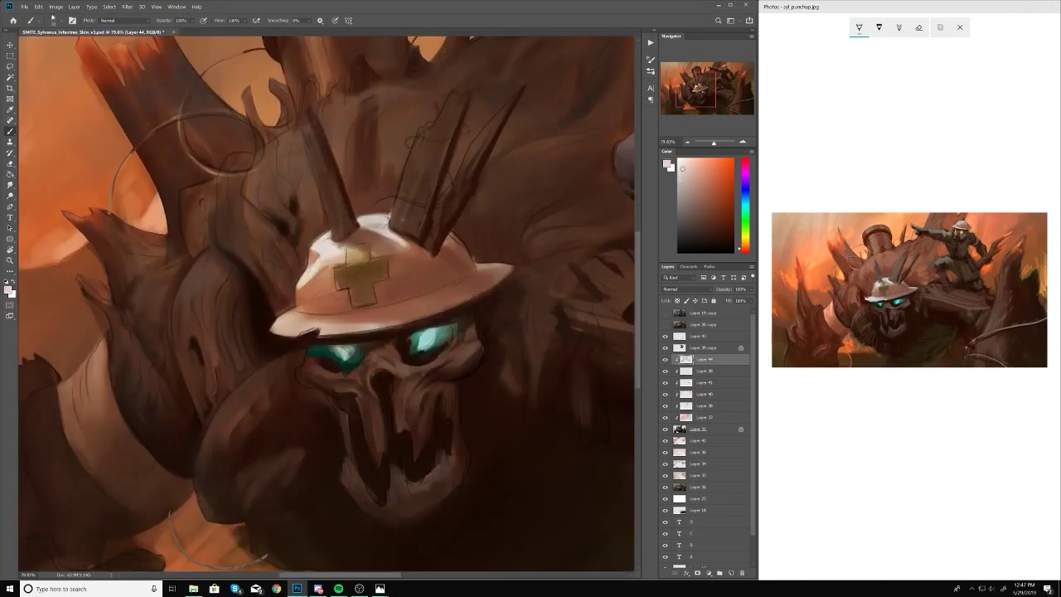
scroll(348, 332, "down", 10)
scroll(348, 332, "up", 9)
right_click(389, 266)
key("Escape")
scroll(365, 278, "up", 2)
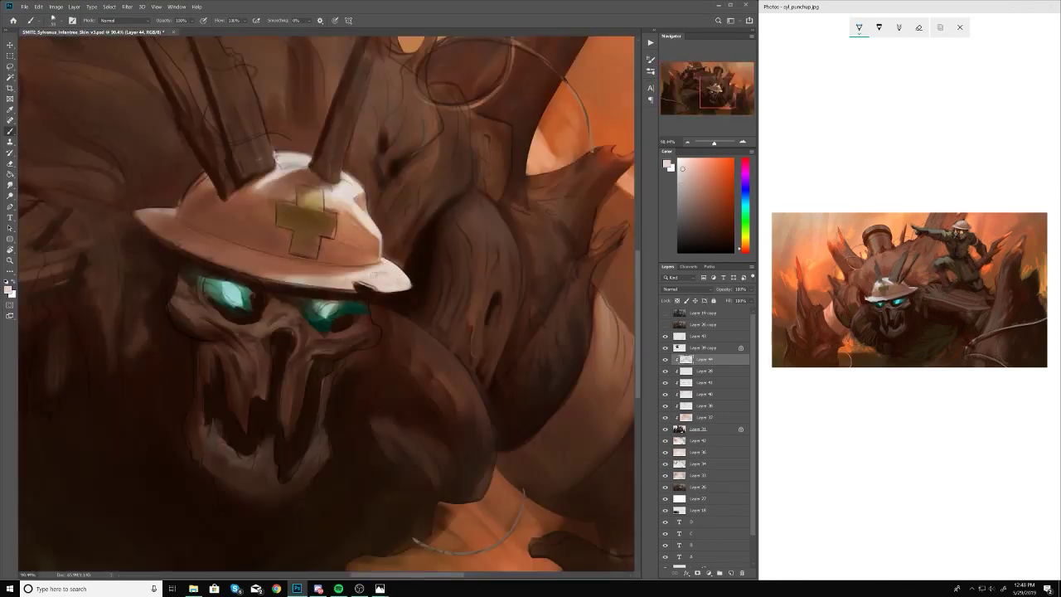
Step: Sharpen the chipped notch and lit front edge of the creature's helmet brim with sampled off-white tones
scroll(365, 278, "down", 10)
scroll(365, 277, "up", 7)
scroll(373, 298, "up", 2)
right_click(392, 331)
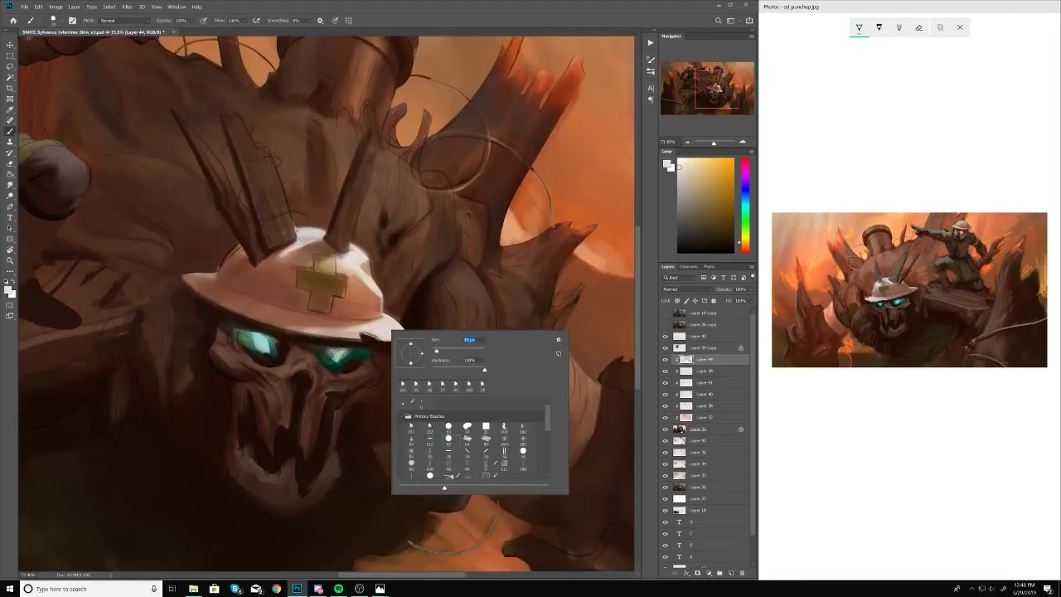
key("Escape")
left_click(391, 323, "alt")
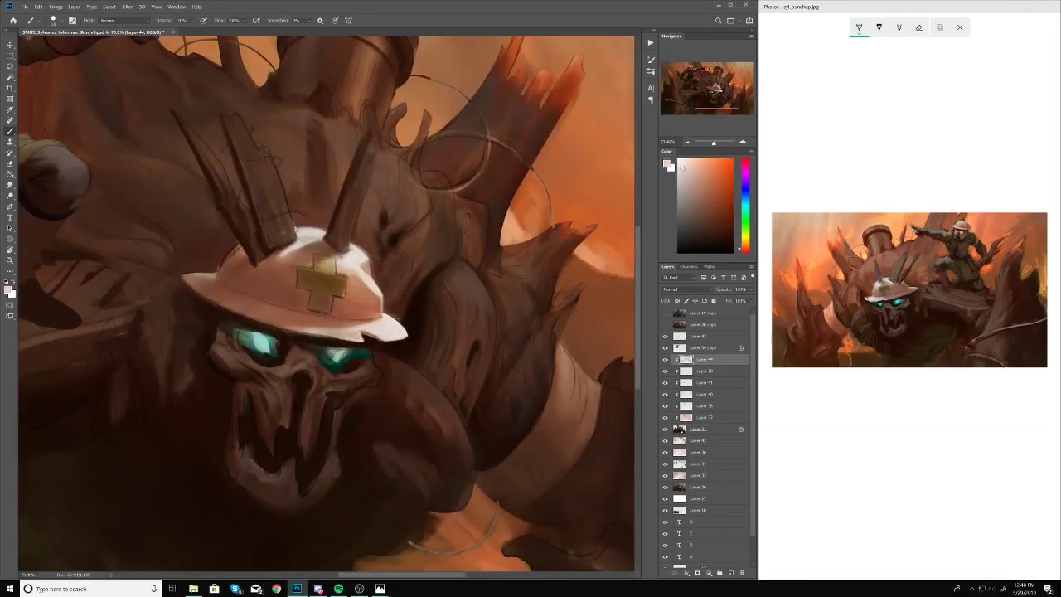
Step: Paint an off-white highlight along the far tip of the helmet brim, sampling light and dark tones around it
scroll(50, 240, "up", 2)
right_click(253, 274)
key("Escape")
left_click(229, 282, "alt")
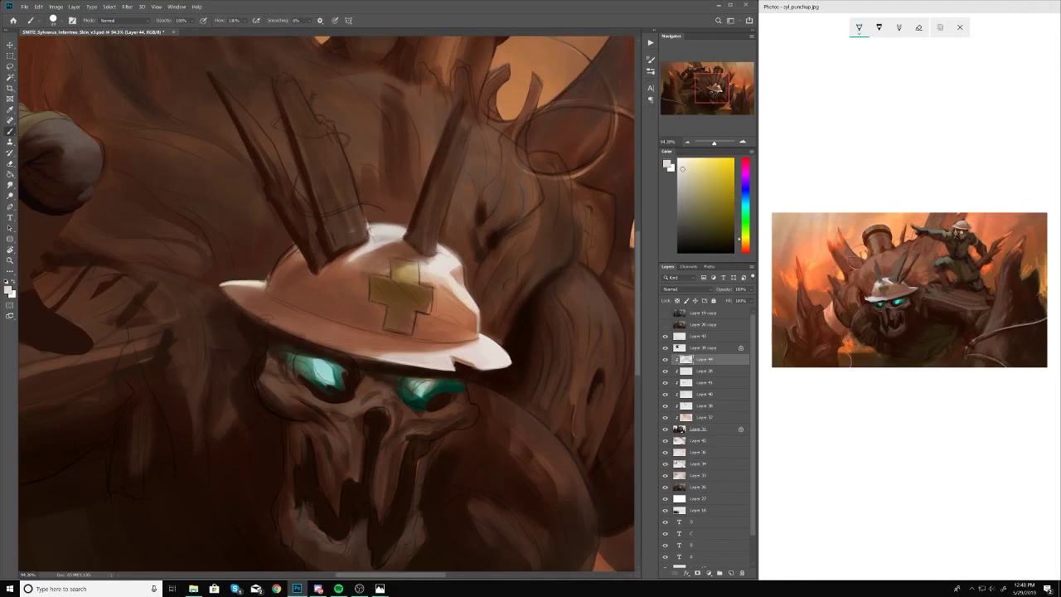
left_click(267, 276, "alt")
Step: Add a clipped Soft Light layer above the soldier layer and brush pale blue light onto the soldier
scroll(320, 464, "down", 10)
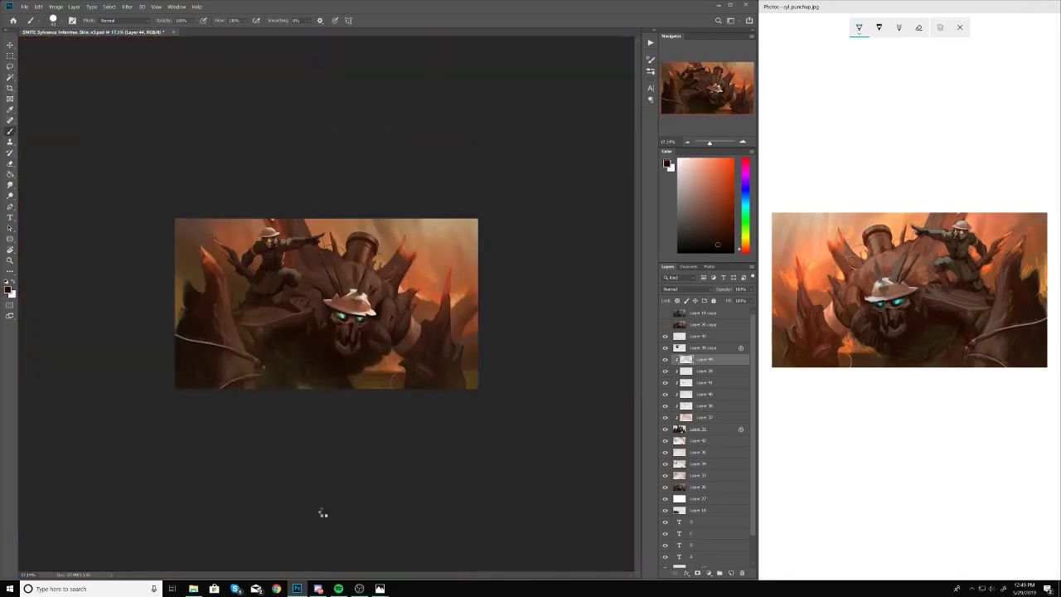
left_click(704, 347)
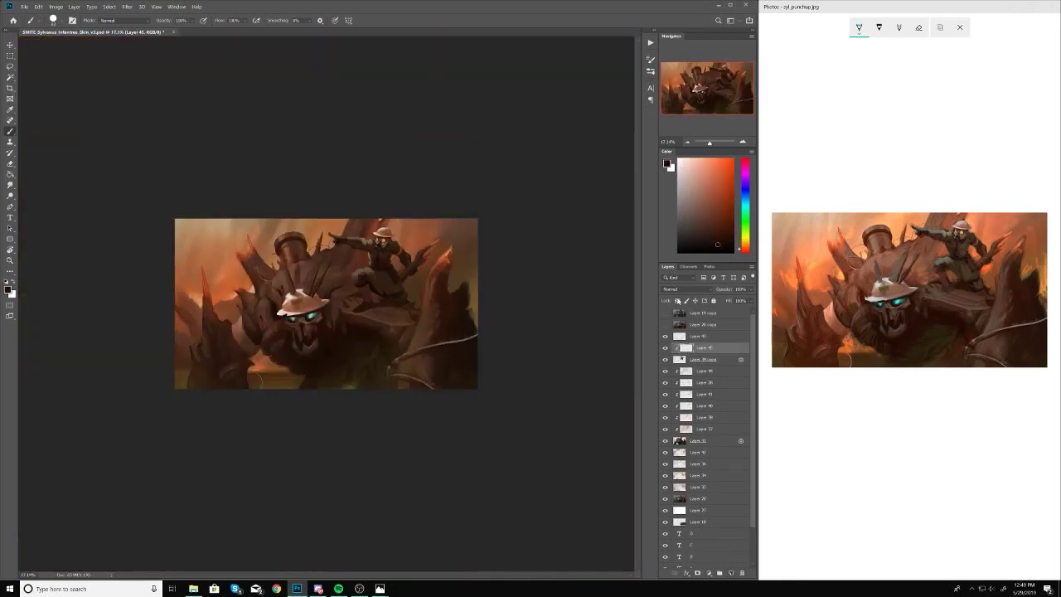
left_click(730, 572)
scroll(325, 304, "up", 2)
scroll(326, 303, "down", 2)
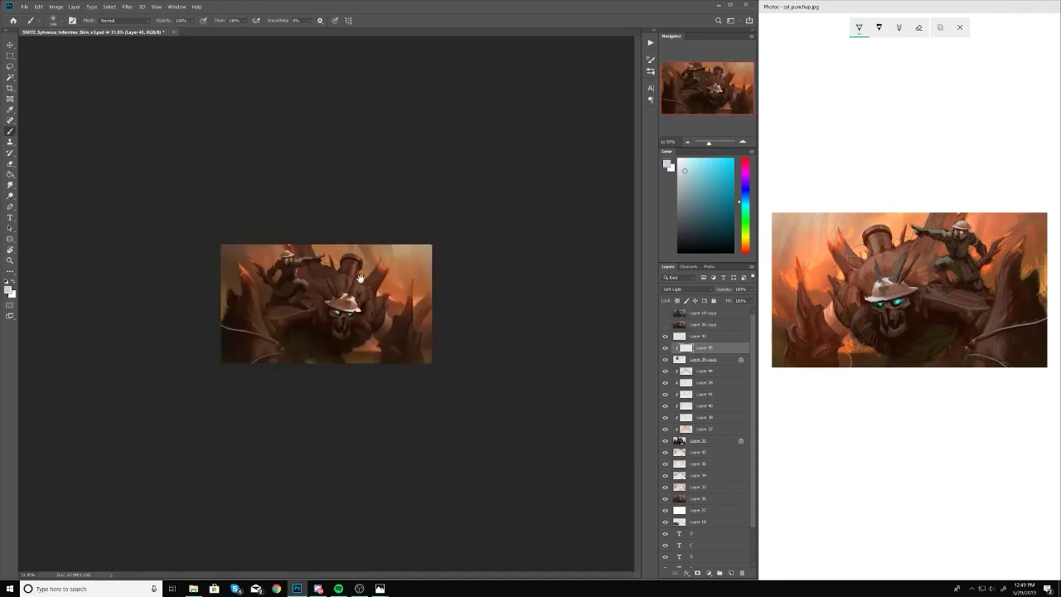
scroll(326, 303, "up", 5)
Step: Merge the Soft Light layer into the soldier layer, brighten the soldier with the Dodge tool set to Highlights, and check the canvas mirrored
right_click(705, 347)
left_click(721, 274)
key("o")
scroll(336, 193, "down", 2)
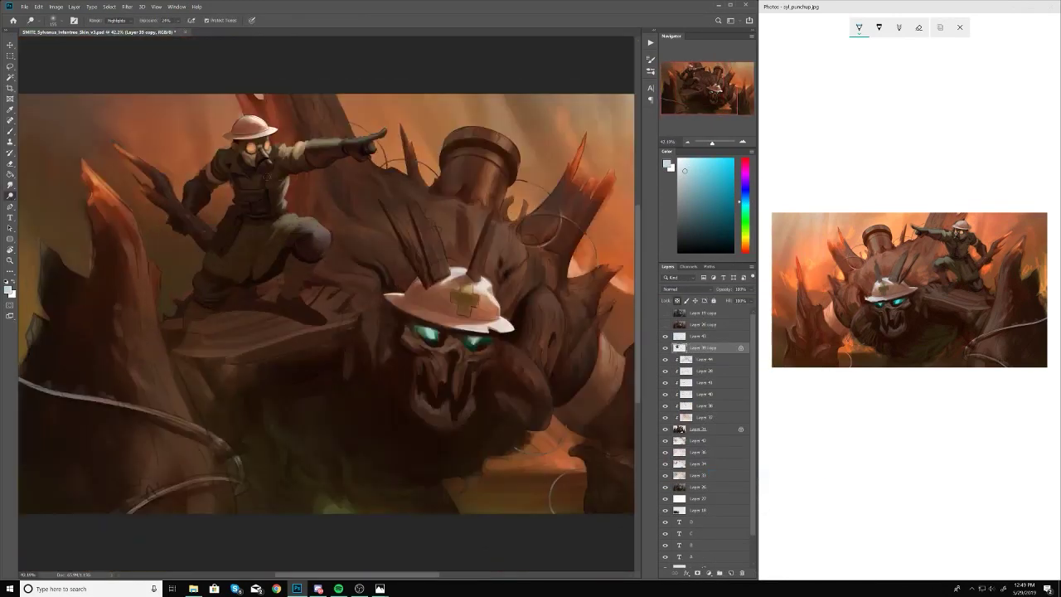
scroll(277, 200, "down", 3)
key("ctrl+shift+h")
scroll(298, 249, "up", 3)
scroll(318, 294, "up", 2)
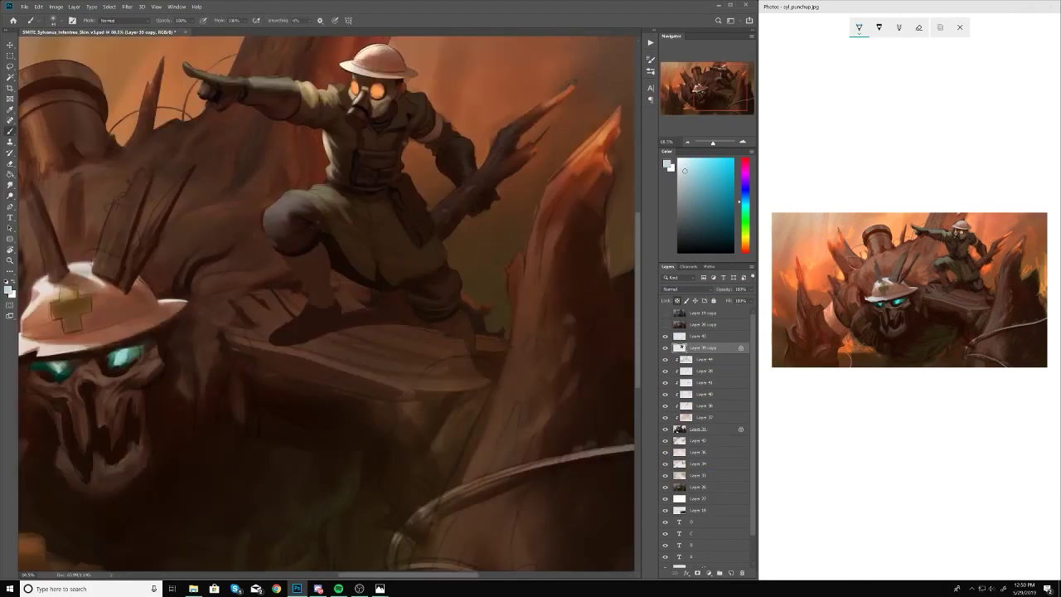
Step: Block in the soldier's front lower leg and dark shoe with sampled brown tones on the soldier layer
key("b")
left_click(319, 294, "alt")
right_click(316, 259)
left_click(318, 284, "alt")
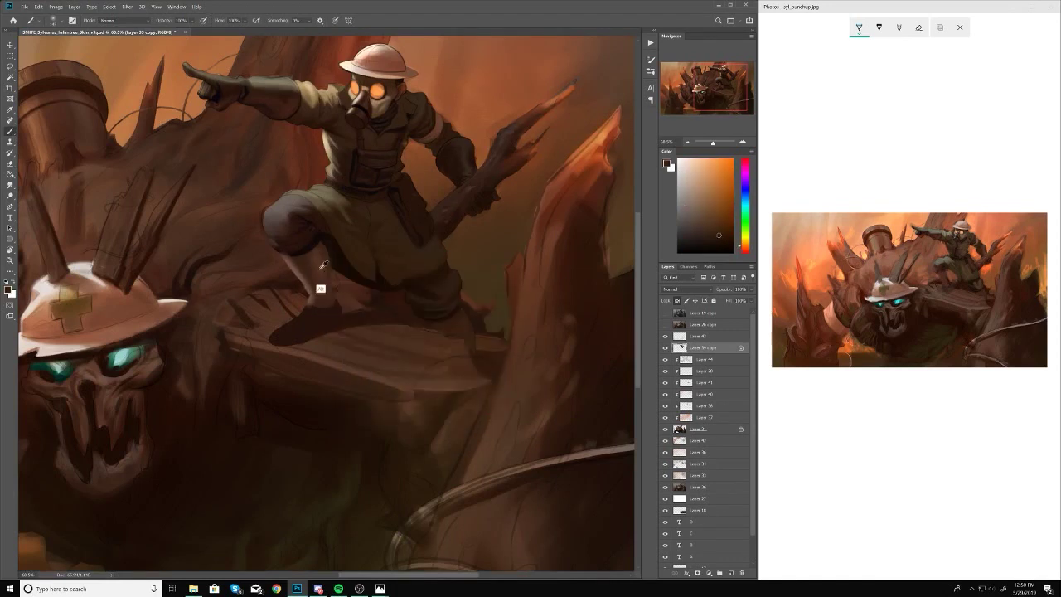
right_click(318, 286)
left_click(319, 286, "alt")
left_click(313, 315, "alt")
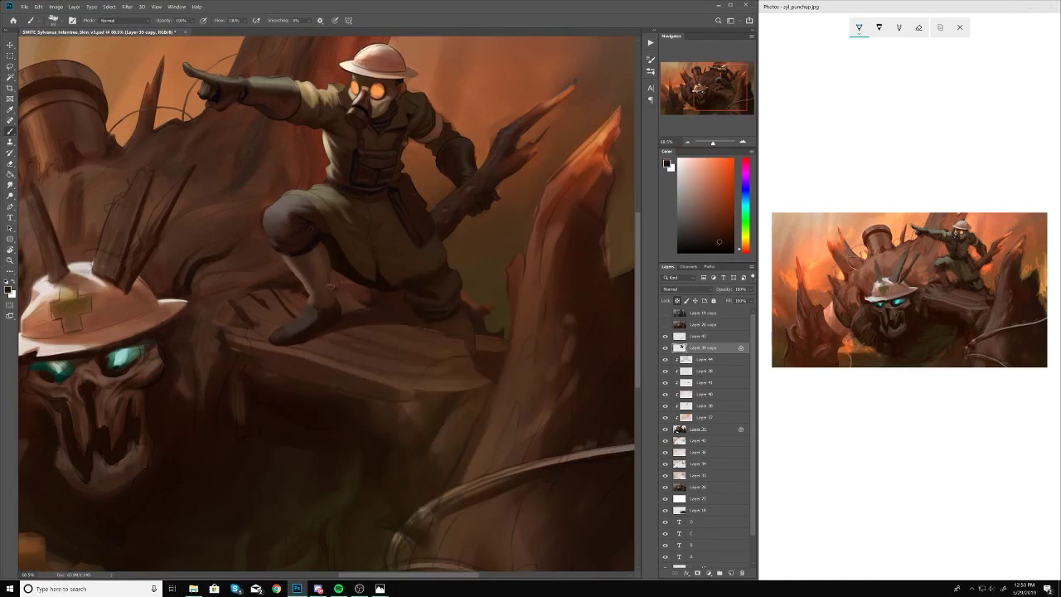
Step: Refine the soldier's front leg with pale stocking highlights and folds, and shade the shoe in dark grey-brown
right_click(328, 286)
scroll(330, 286, "up", 5)
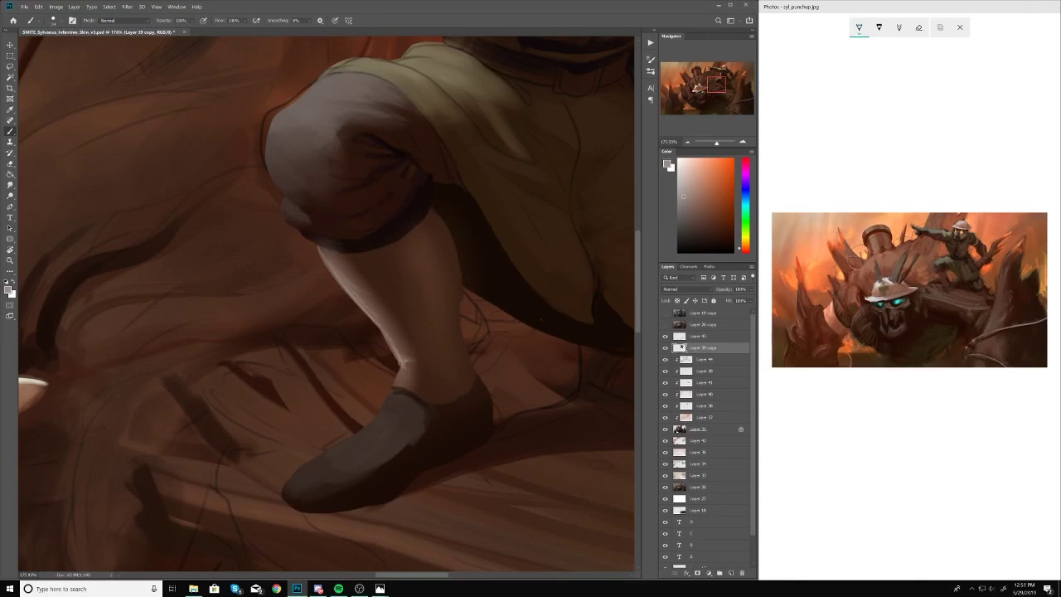
scroll(406, 373, "down", 5)
scroll(319, 263, "up", 5)
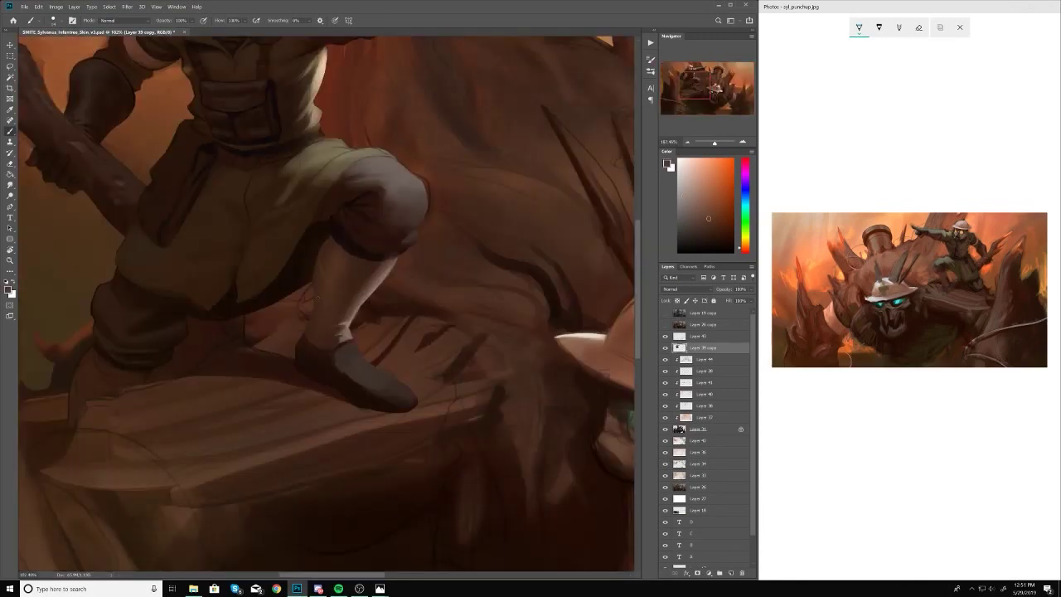
scroll(327, 365, "up", 2)
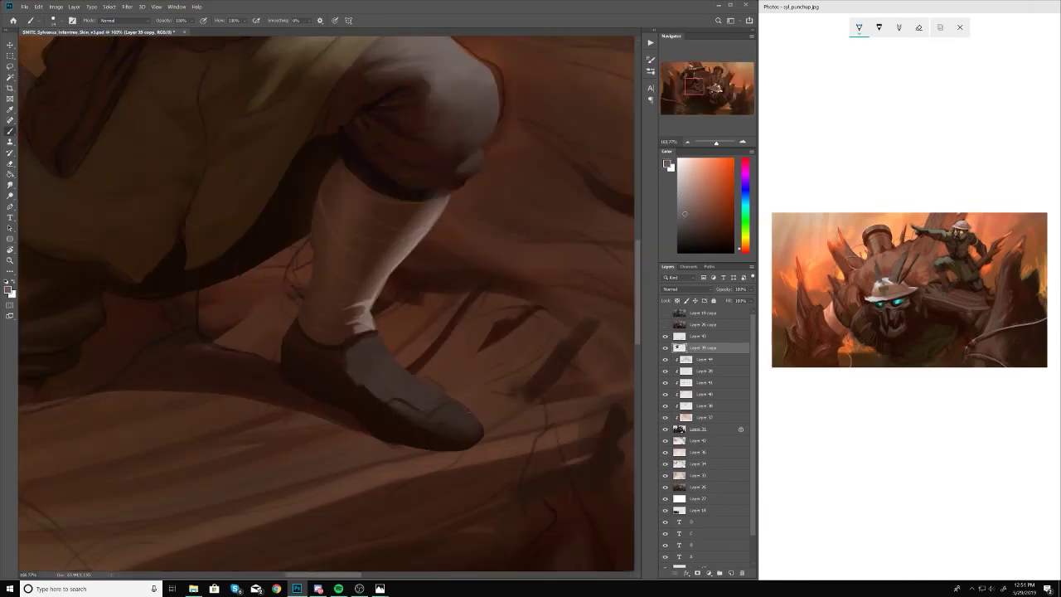
scroll(460, 419, "down", 5)
scroll(423, 348, "up", 4)
right_click(422, 348)
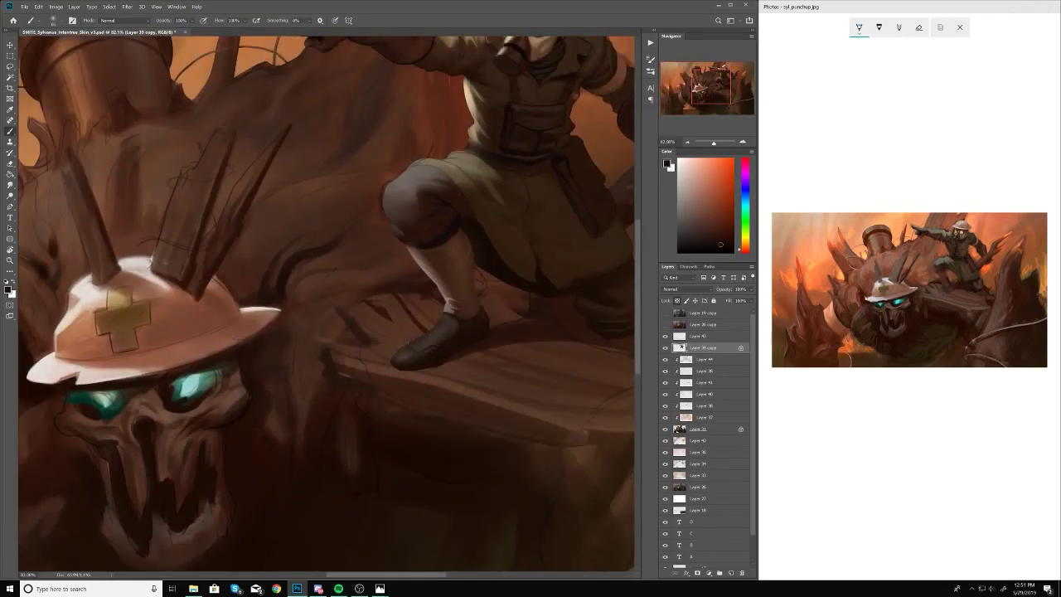
Step: Refine the soldier's boot and the wooden ledge beneath it using colours sampled from the painting
scroll(422, 348, "down", 5)
scroll(373, 301, "up", 4)
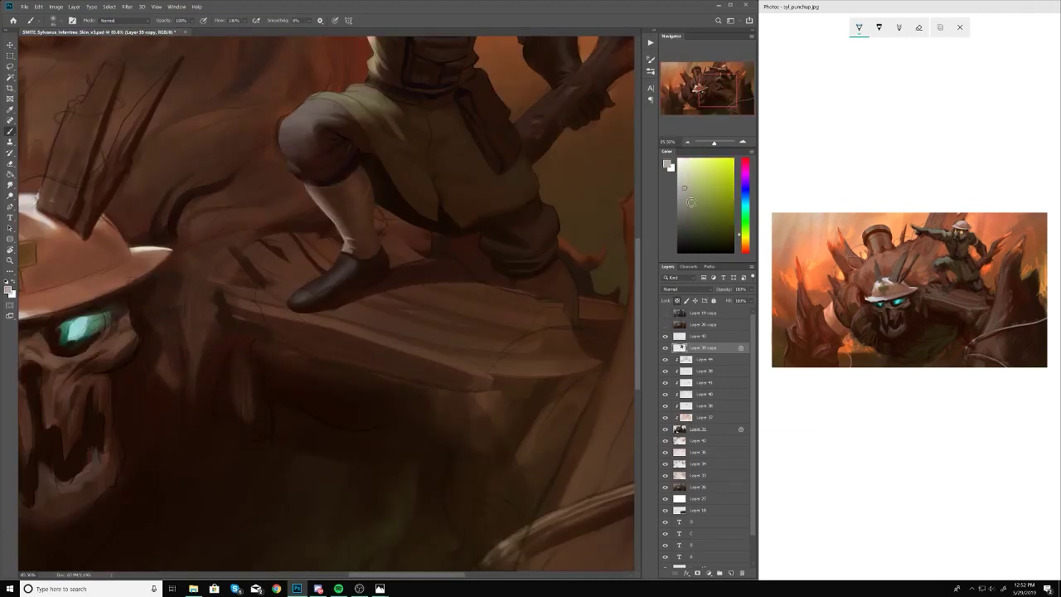
left_click(373, 300, "alt")
right_click(373, 300)
scroll(373, 300, "up", 2)
scroll(373, 300, "down", 5)
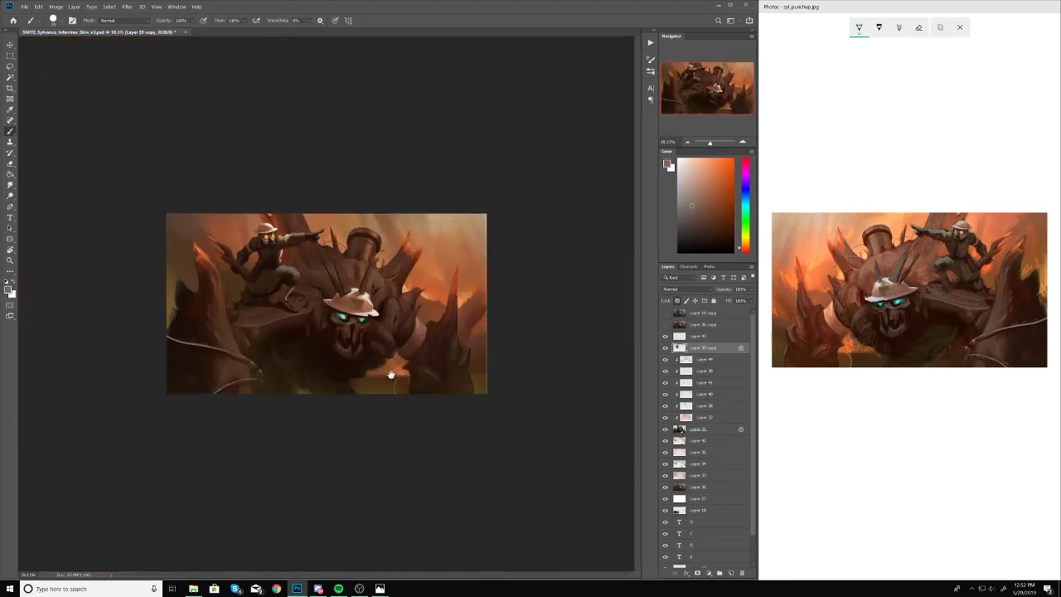
Step: Fill the gas mask lenses with orange and paint thick black rims around both of them
scroll(470, 201, "up", 5)
left_click(471, 201, "alt")
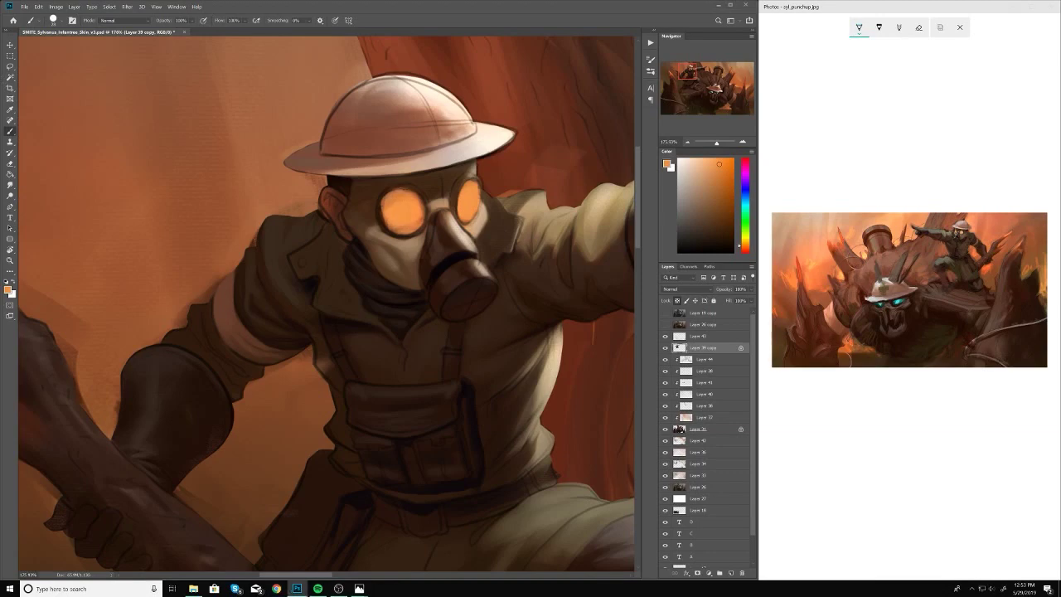
scroll(381, 211, "up", 2)
key("d")
mouse_move(438, 175)
left_mouse_down()
mouse_move(405, 245)
mouse_move(414, 249)
left_mouse_up()
scroll(431, 207, "up", 1)
mouse_move(512, 149)
left_mouse_down()
mouse_move(496, 219)
mouse_move(535, 154)
mouse_move(504, 232)
left_mouse_up()
left_click(620, 235, "alt")
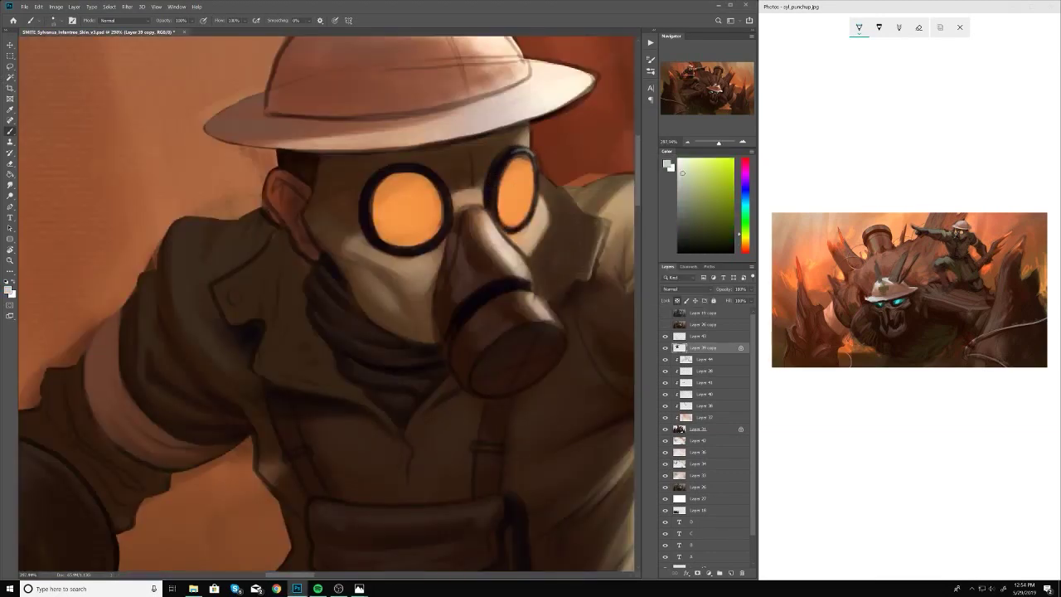
Step: Refine the lens rims and paint lighter highlights on the gas mask's snout and filter
scroll(522, 178, "up", 2)
left_click(398, 211, "alt")
scroll(419, 249, "down", 1)
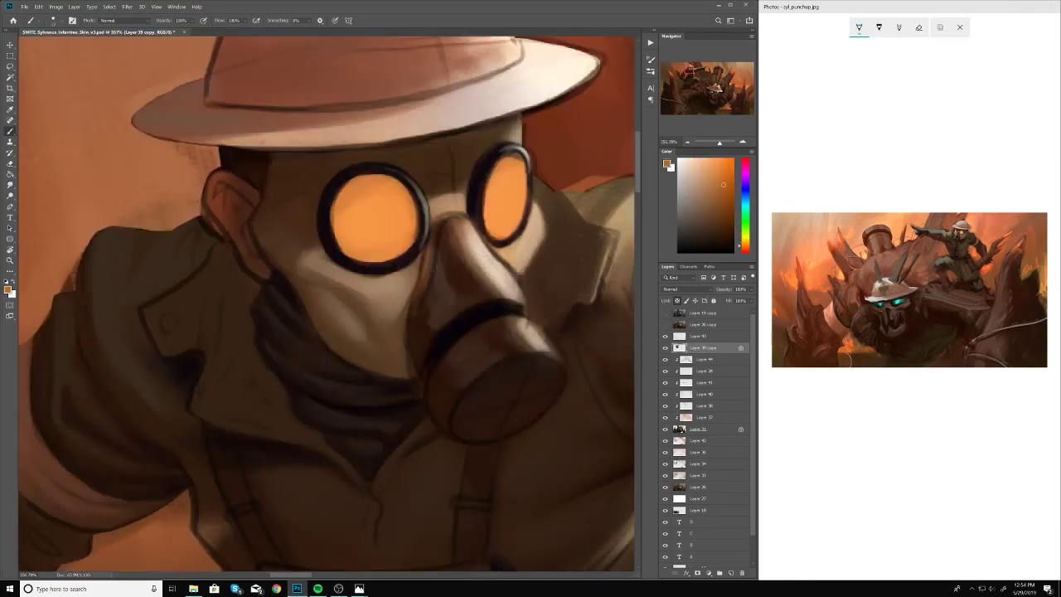
scroll(448, 315, "down", 2)
left_click(455, 319, "alt")
scroll(414, 286, "down", 4)
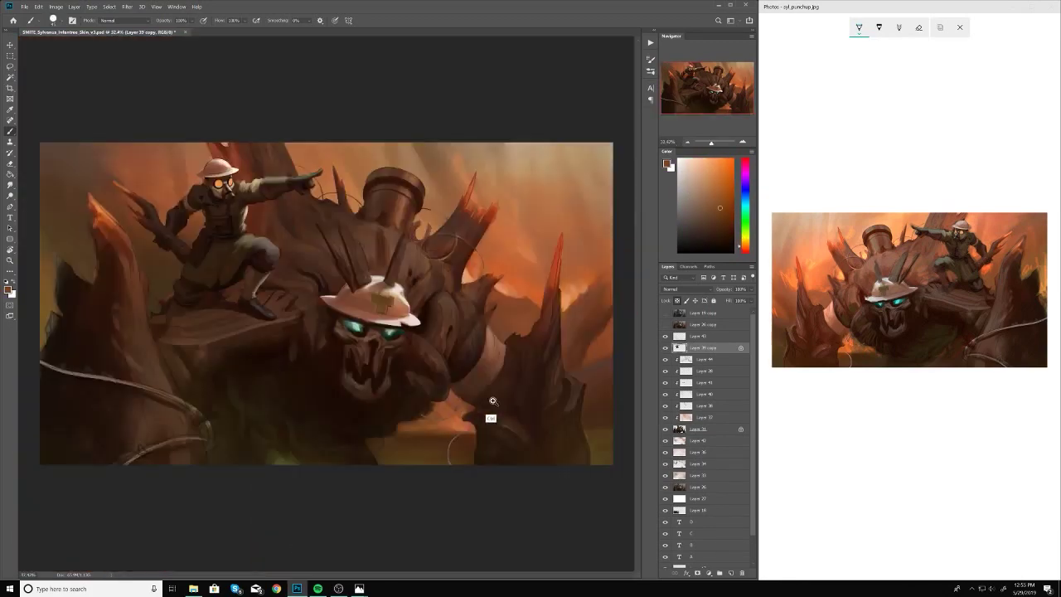
Step: Deepen the dark band and shadows around the gas mask's snout and filter
scroll(412, 280, "up", 5)
left_click(312, 239, "alt")
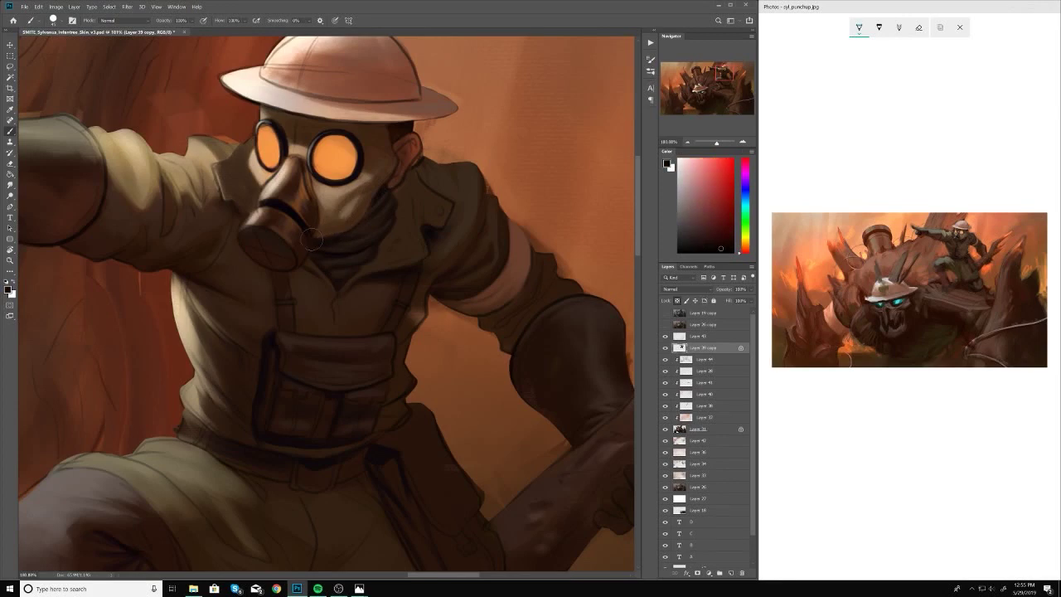
scroll(389, 220, "up", 1)
scroll(310, 239, "up", 1)
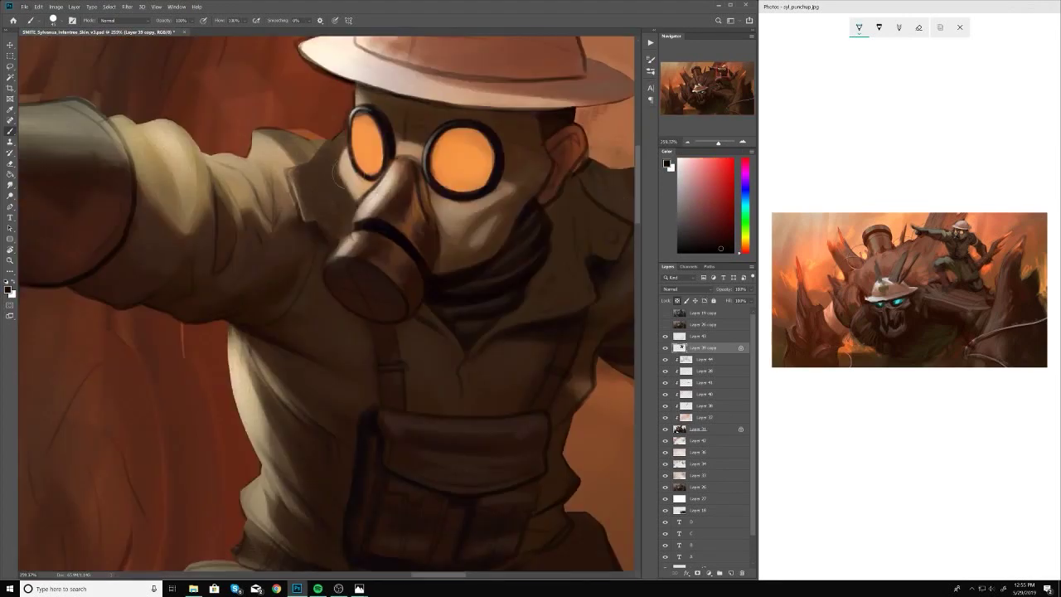
left_click(348, 199, "alt")
right_click(351, 191)
key("Escape")
Step: Shade the orange lenses with darker edges and brighter centres using sampled orange tones
scroll(303, 316, "down", 5)
scroll(418, 220, "up", 5)
right_click(373, 87)
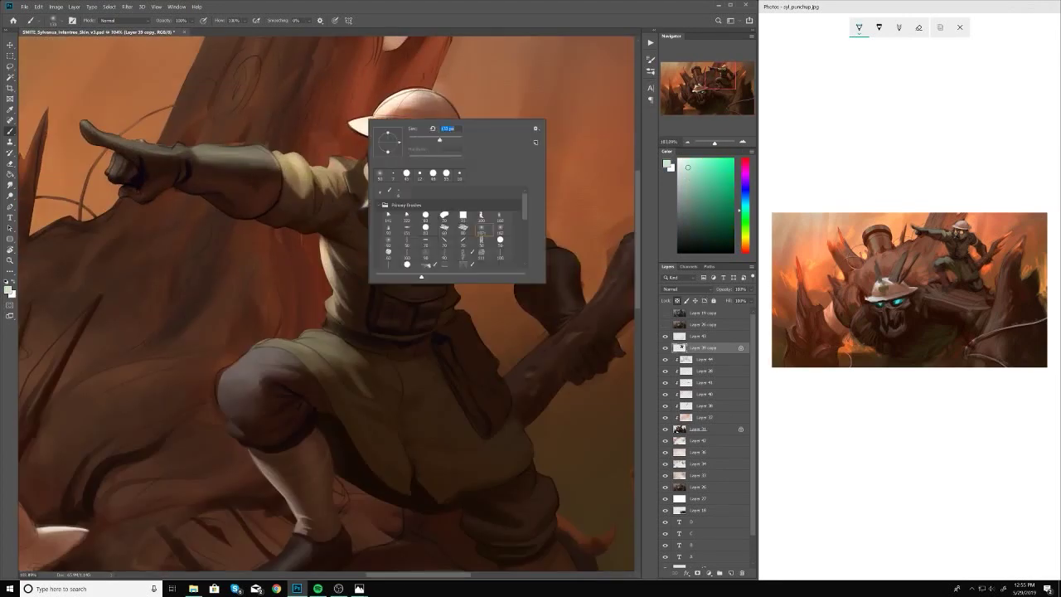
key("Escape")
scroll(390, 199, "up", 2)
left_click(394, 205, "alt")
scroll(394, 205, "up", 2)
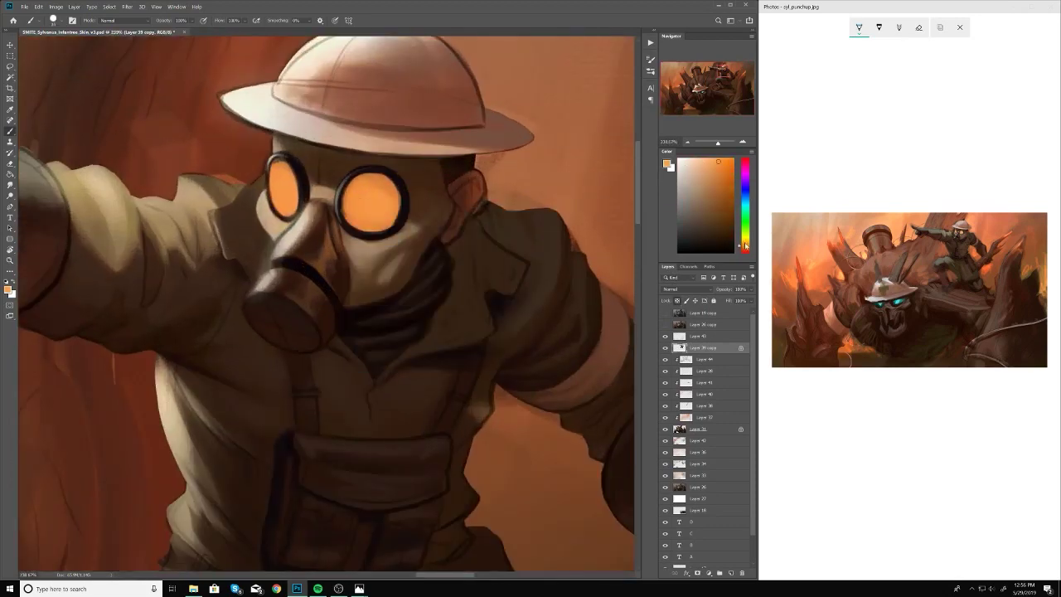
left_click(378, 215, "alt")
right_click(382, 212)
key("Escape")
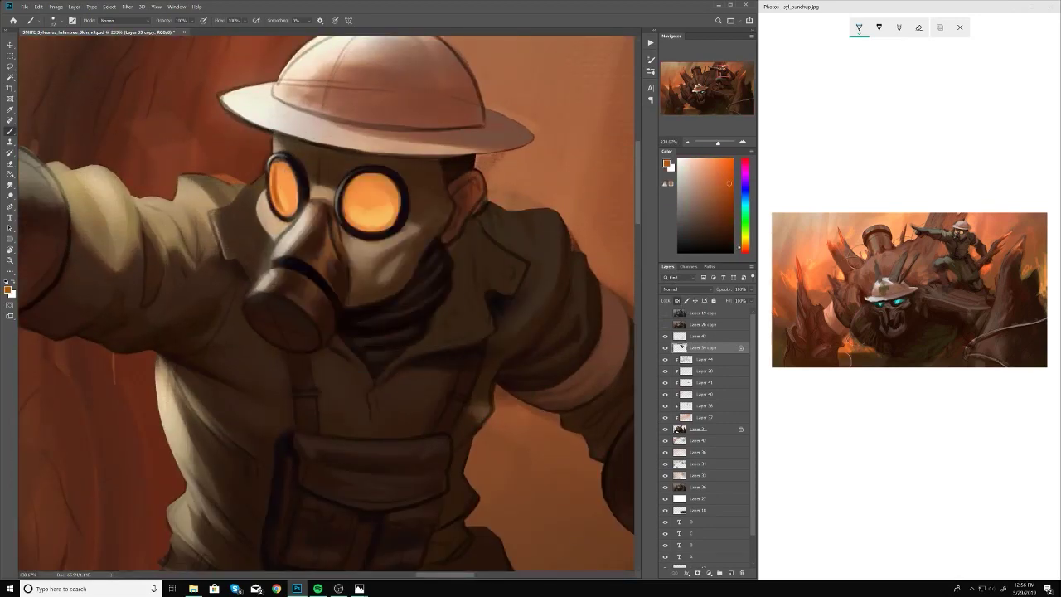
scroll(393, 205, "up", 1)
left_click(393, 205, "alt")
Step: Mirror the canvas view and add pale reflections to the lenses and crisp highlights to the mask's snout
scroll(236, 174, "down", 6)
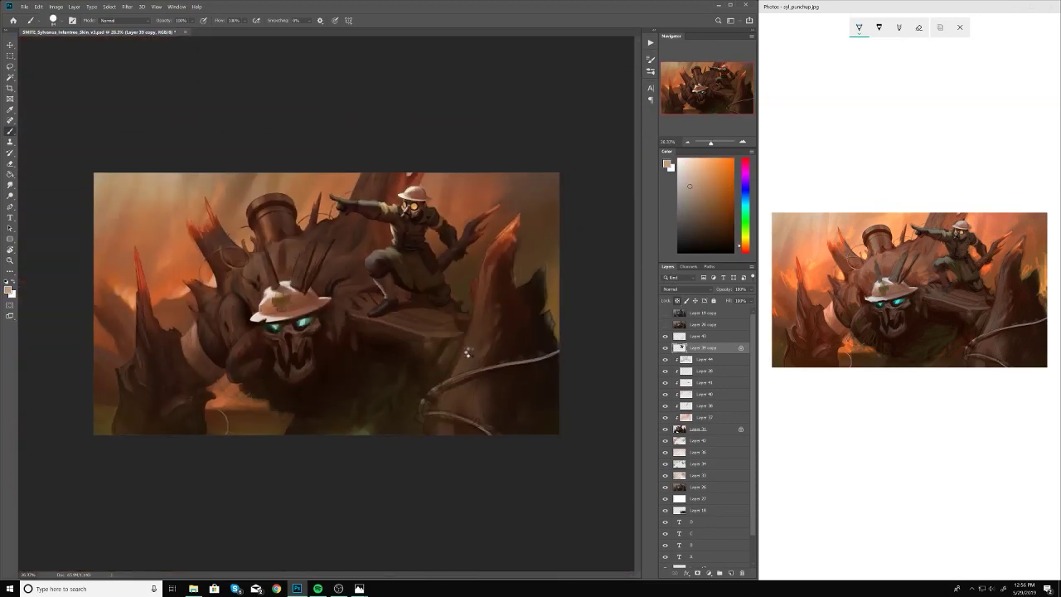
key("ctrl+shift+h")
scroll(340, 332, "up", 4)
scroll(373, 194, "down", 5)
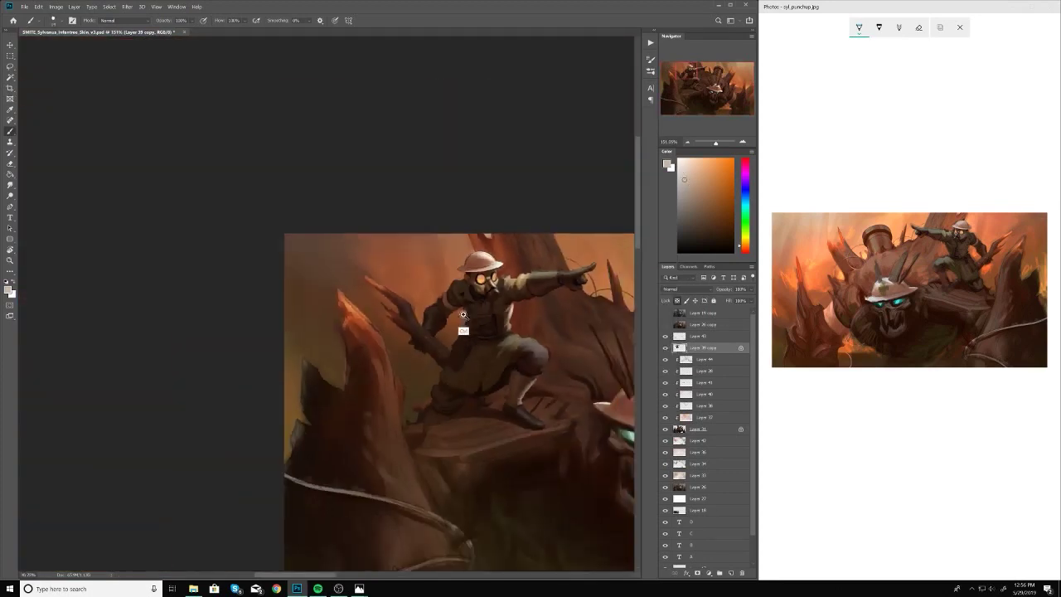
scroll(381, 203, "up", 5)
left_click(386, 206, "alt")
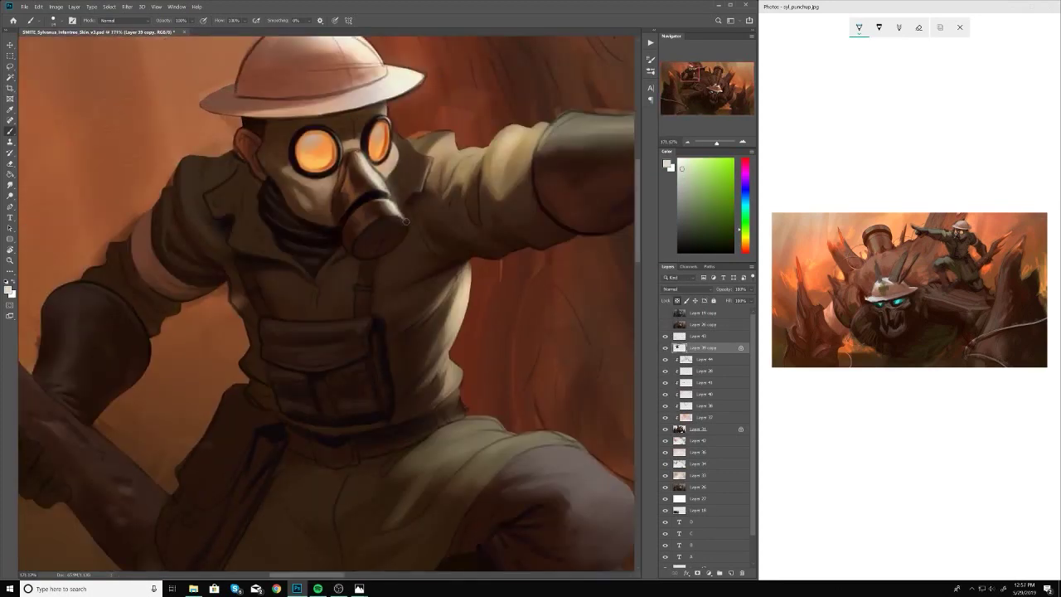
Step: Flip the view back and repaint the soldier's helmet with smooth light and shadow, covering its sketch lines
scroll(405, 220, "down", 5)
key("ctrl+shift+h")
scroll(450, 218, "up", 4)
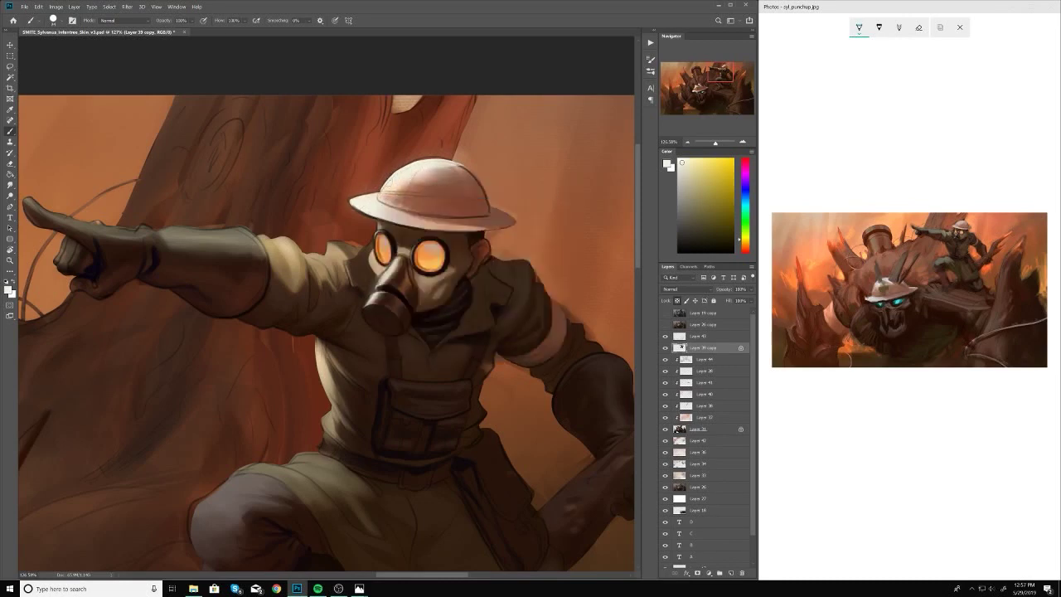
left_click(478, 268, "alt")
left_click(414, 199, "alt")
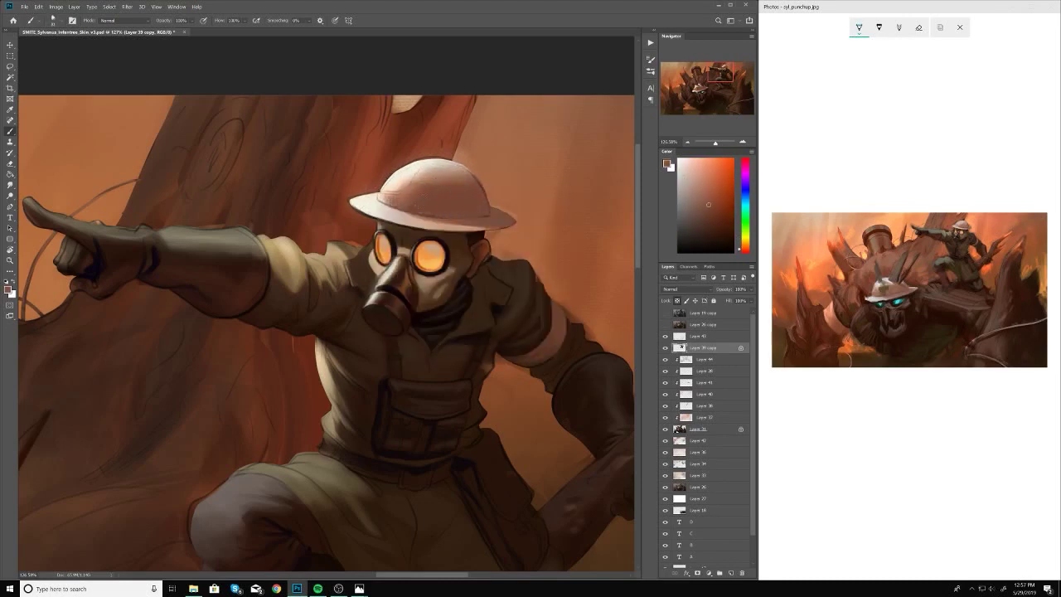
scroll(393, 208, "down", 5)
scroll(418, 220, "up", 6)
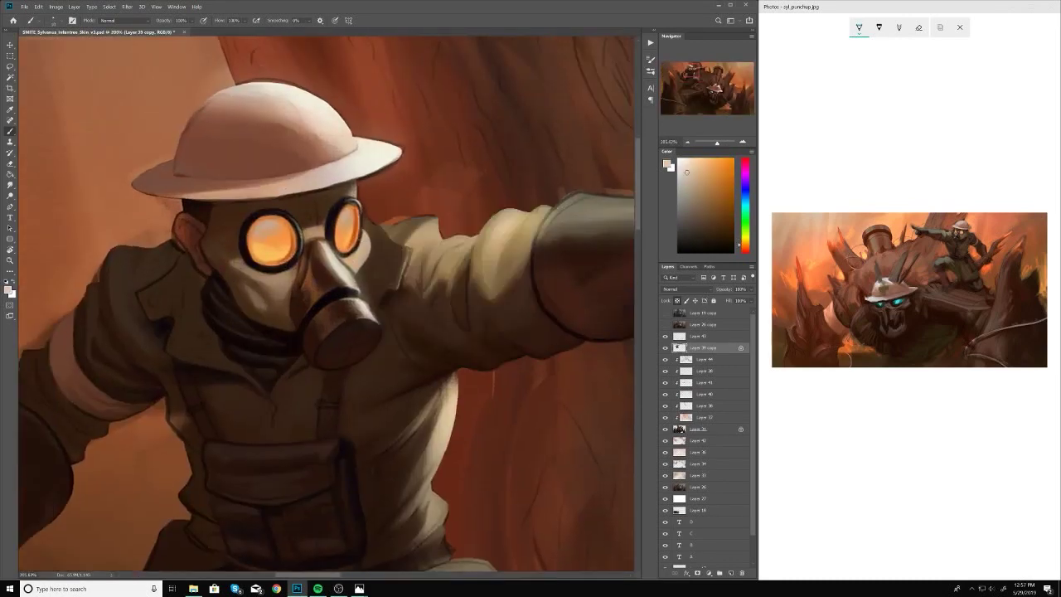
scroll(358, 199, "down", 1)
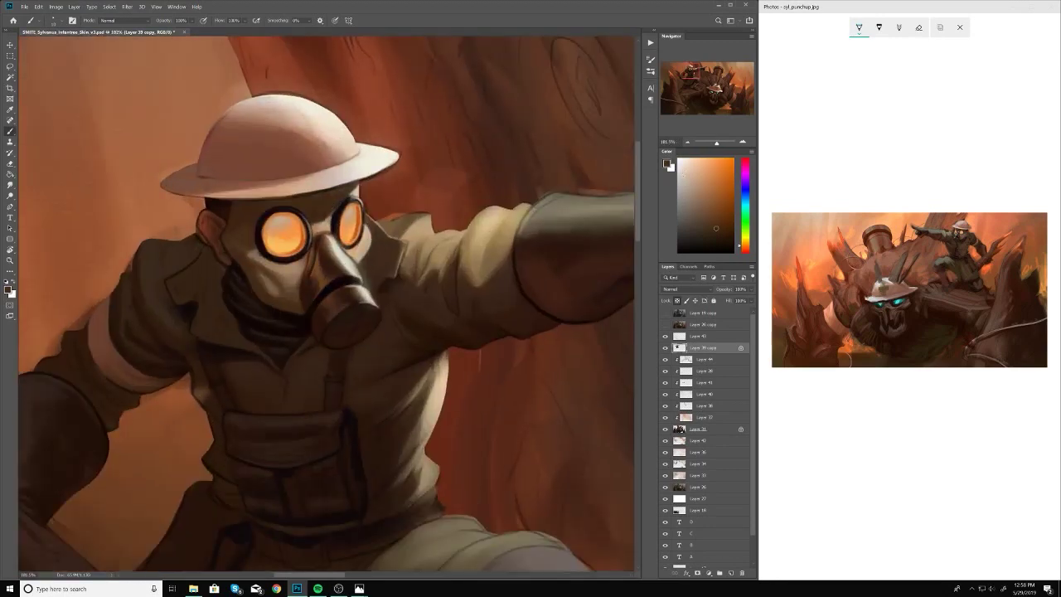
Step: Toggle Layer 43's visibility, make Layer 44 active and inspect the whole illustration and the soldier
scroll(331, 332, "down", 4)
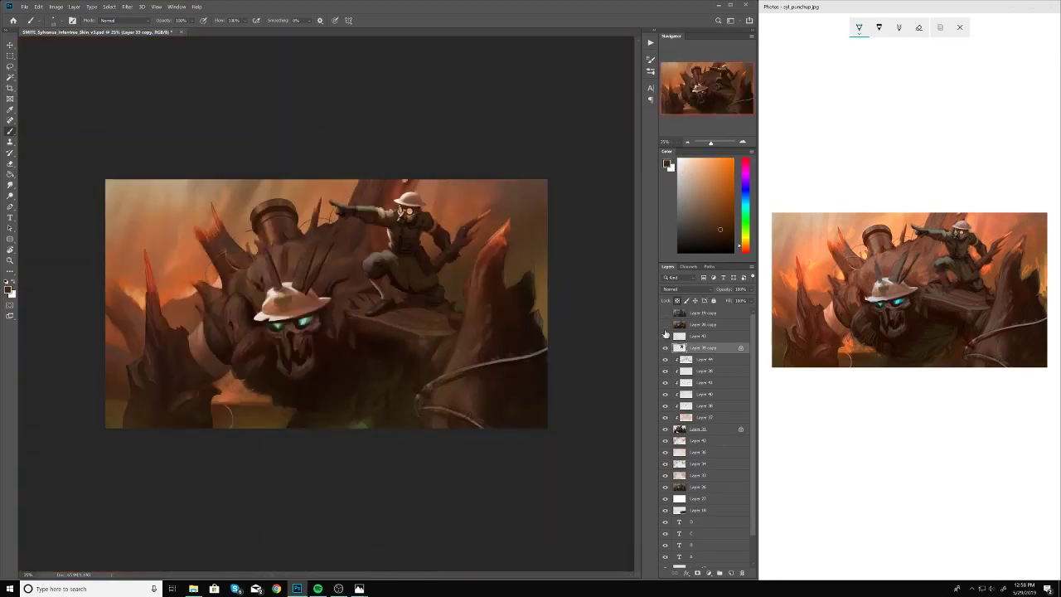
left_click(665, 335)
scroll(343, 157, "down", 1)
scroll(343, 158, "up", 4)
key("alt+bracketleft")
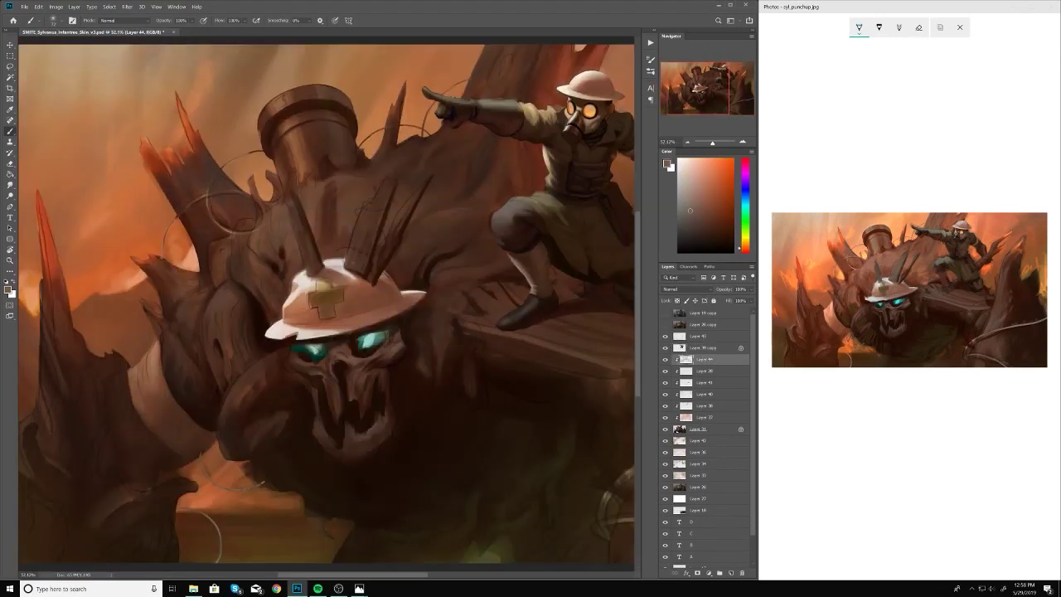
scroll(306, 228, "down", 3)
scroll(306, 228, "up", 5)
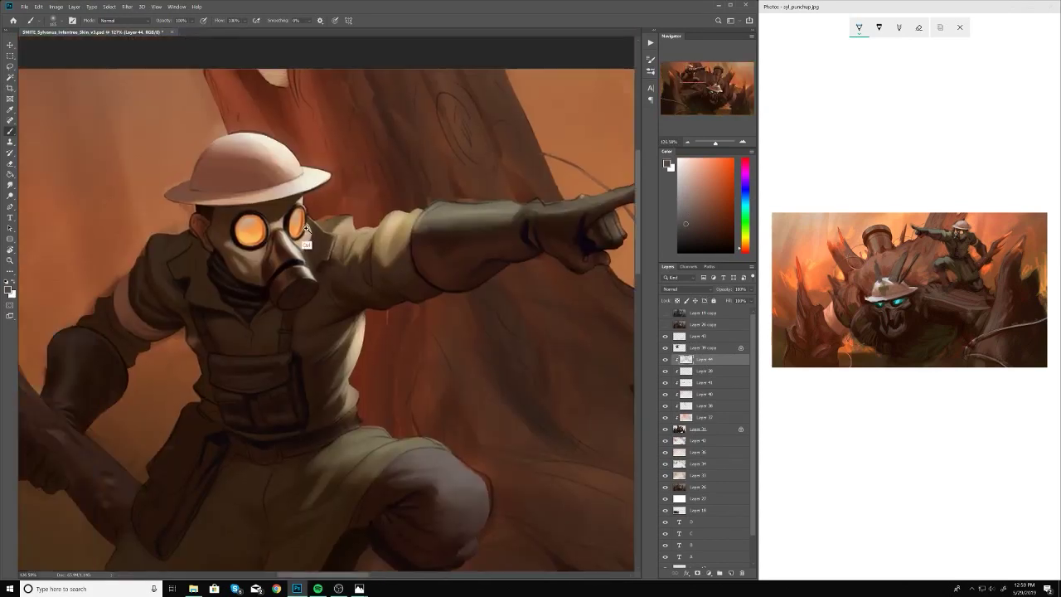
Step: Return to Layer 39 copy and blend the shading on the soldier's helmet with the Smudge tool
scroll(306, 227, "up", 2)
key("alt+bracketright")
key("r")
right_click(286, 175)
key("Escape")
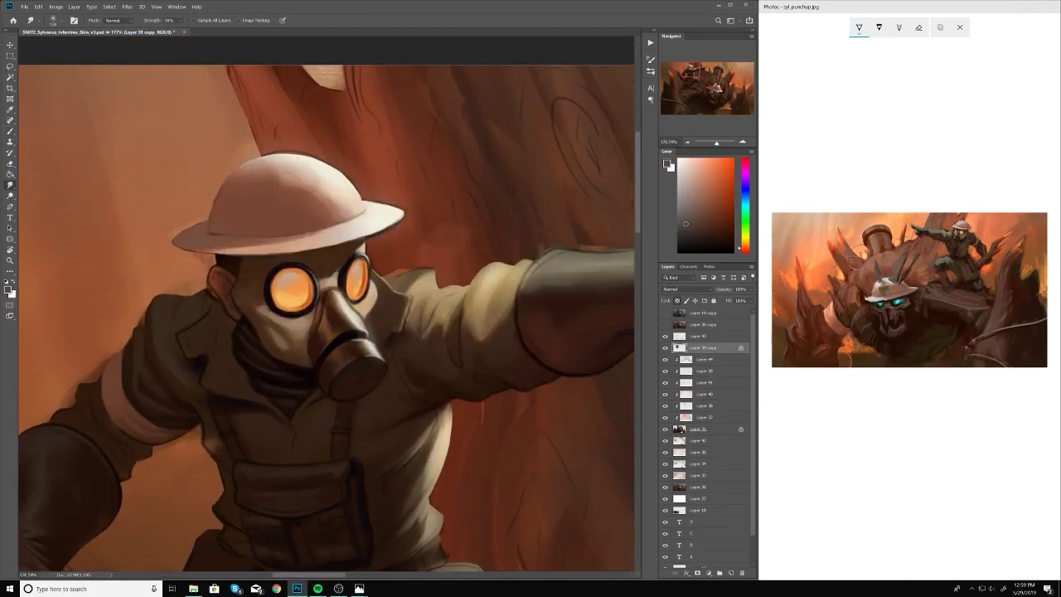
scroll(315, 191, "down", 2)
scroll(371, 225, "up", 1)
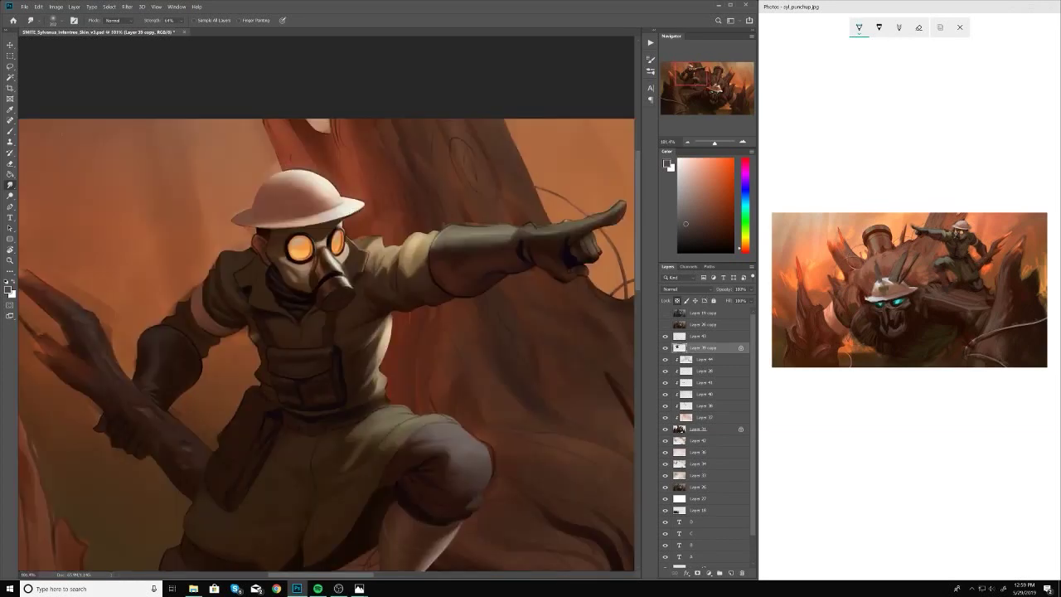
Step: Switch back to the Brush tool and strengthen the reddish-brown shading on the helmet's crown and brim
key("b")
right_click(265, 206)
key("Escape")
scroll(348, 207, "up", 1)
right_click(348, 206)
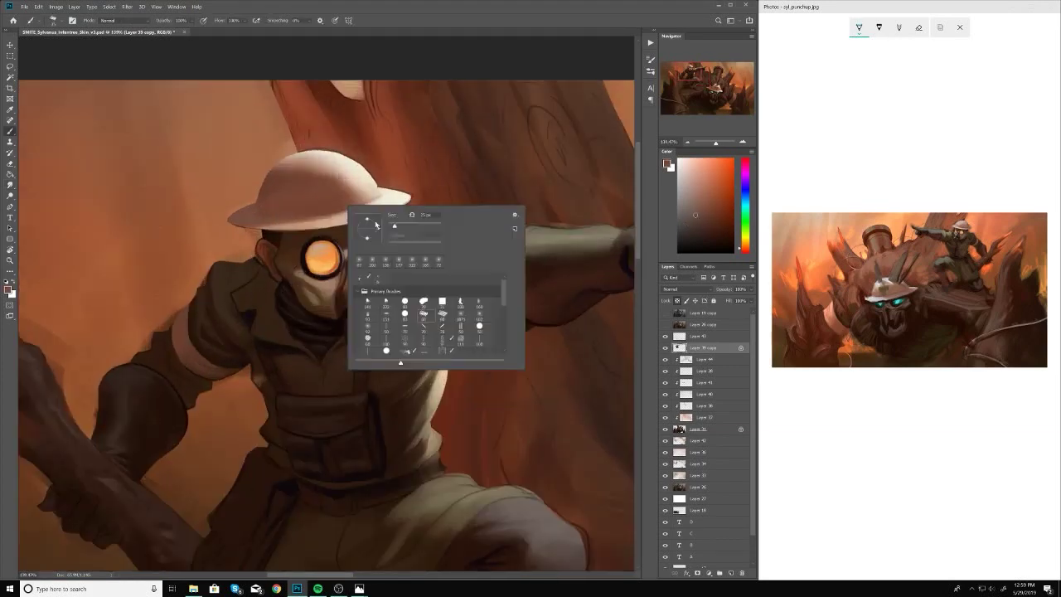
key("Escape")
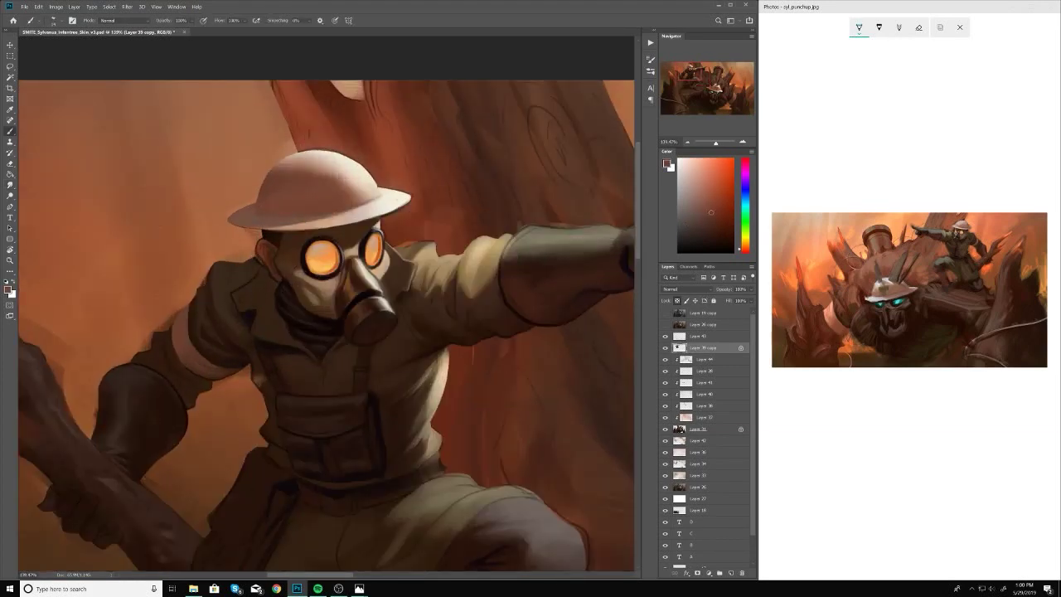
scroll(290, 224, "up", 1)
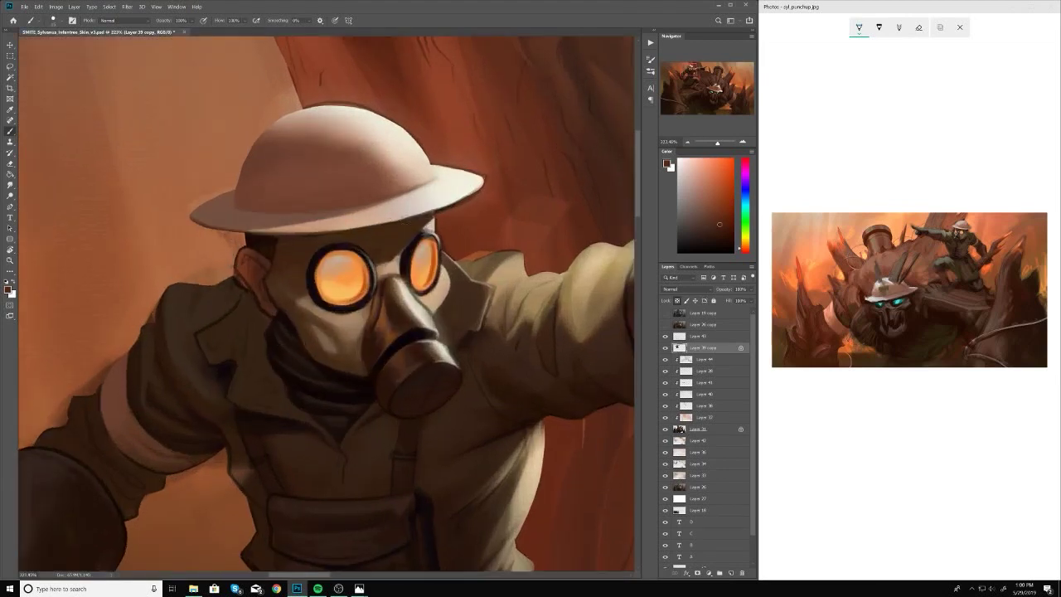
Step: Choose a different brush preset and paint dark nicks into the front edge of the helmet's brim
right_click(439, 184)
key("Escape")
scroll(332, 249, "down", 1)
scroll(331, 249, "up", 1)
right_click(364, 215)
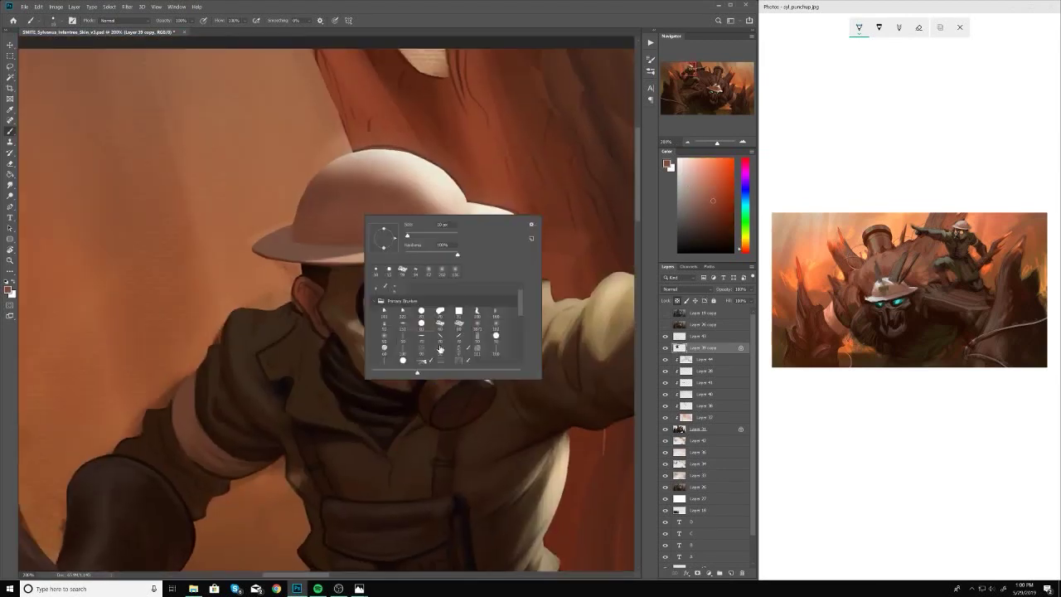
key("Escape")
scroll(331, 307, "down", 5)
scroll(332, 307, "up", 5)
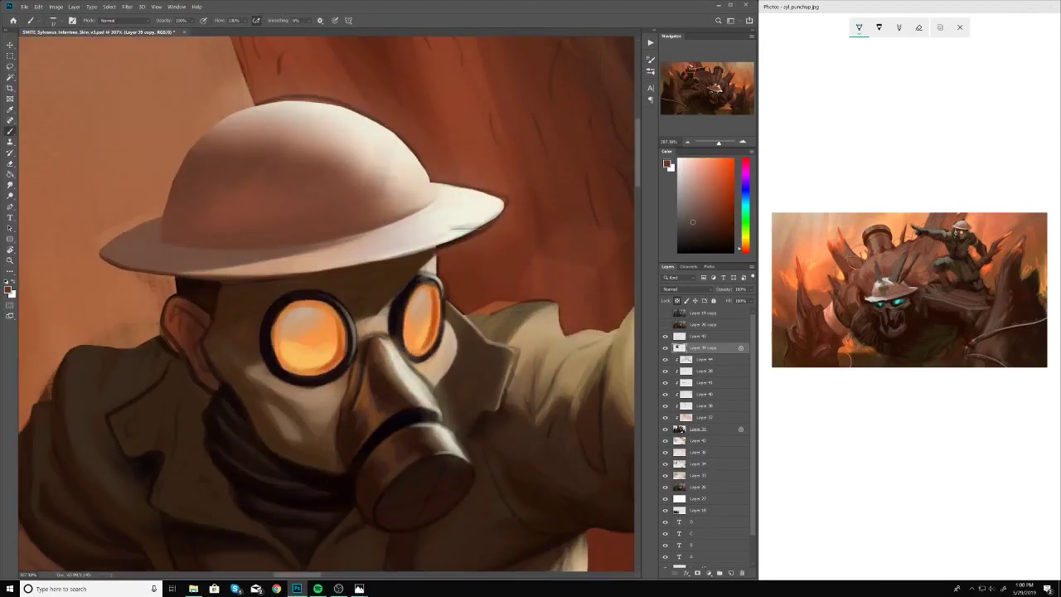
Step: Soften the nicks on the brim with a colour sampled from the helmet
left_click(460, 222, "alt")
scroll(332, 306, "down", 5)
scroll(475, 240, "up", 6)
scroll(475, 241, "down", 5)
scroll(357, 323, "up", 4)
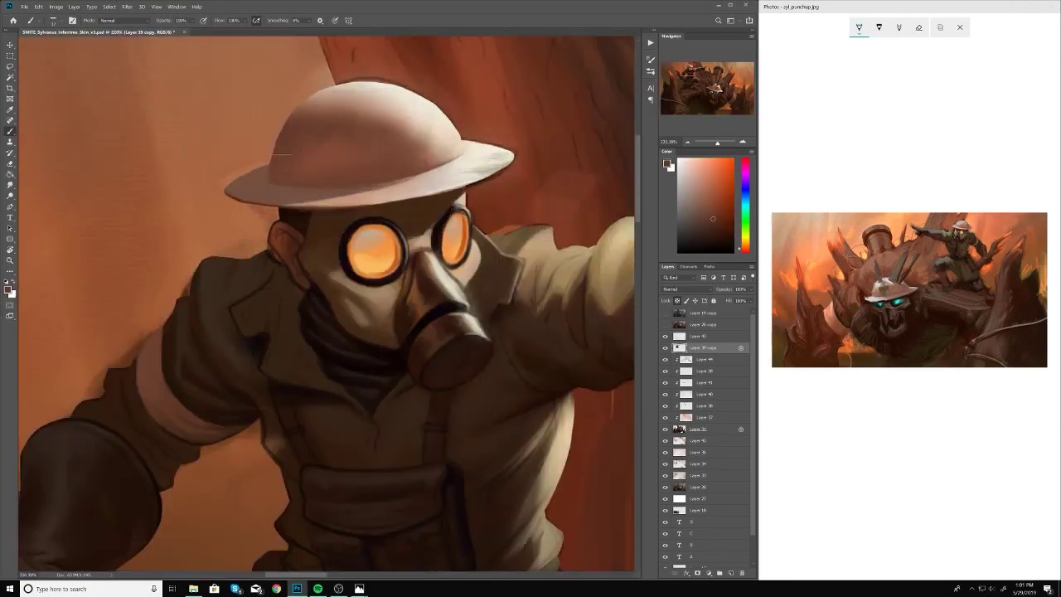
Step: Brush soft pale pink light onto the helmet's crown with a large brush
right_click(352, 101)
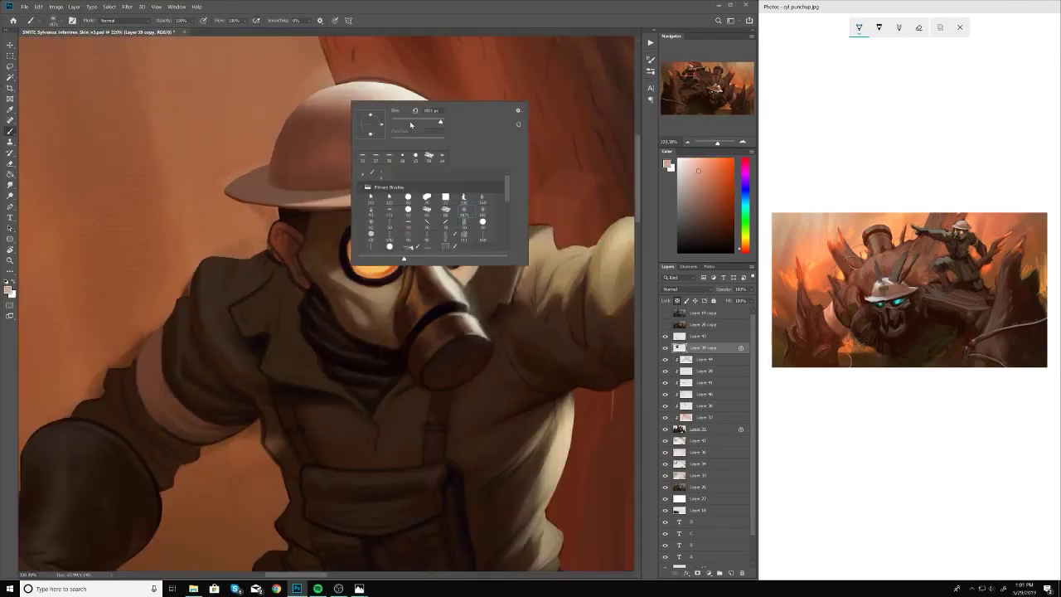
key("Escape")
scroll(389, 265, "down", 6)
scroll(389, 266, "up", 3)
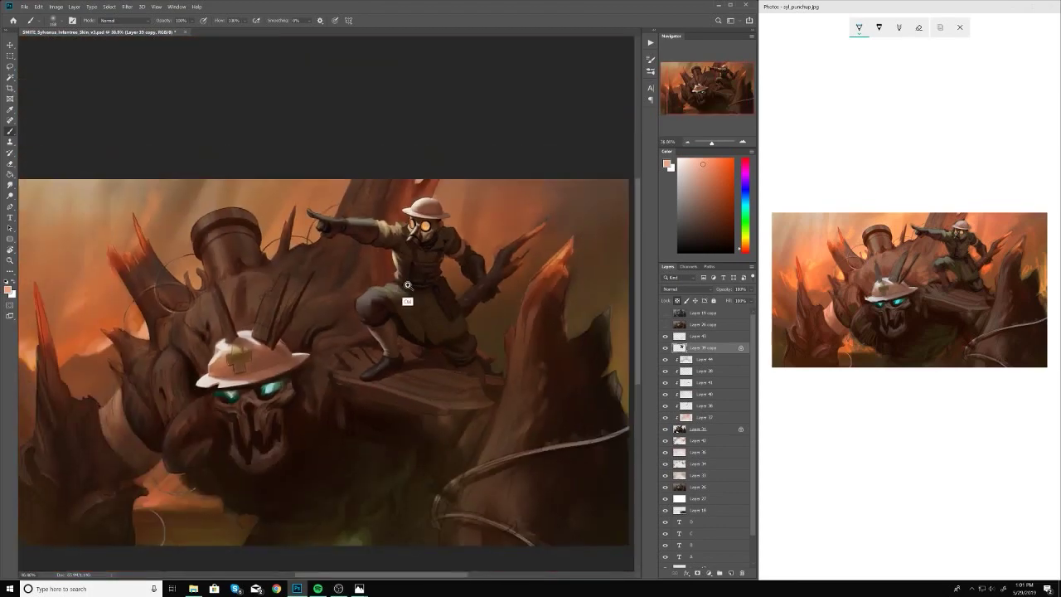
scroll(407, 301, "down", 1)
scroll(433, 179, "up", 6)
Step: Switch to a smaller brush and shade the side of the mask and scarf with sampled dark browns
right_click(406, 203)
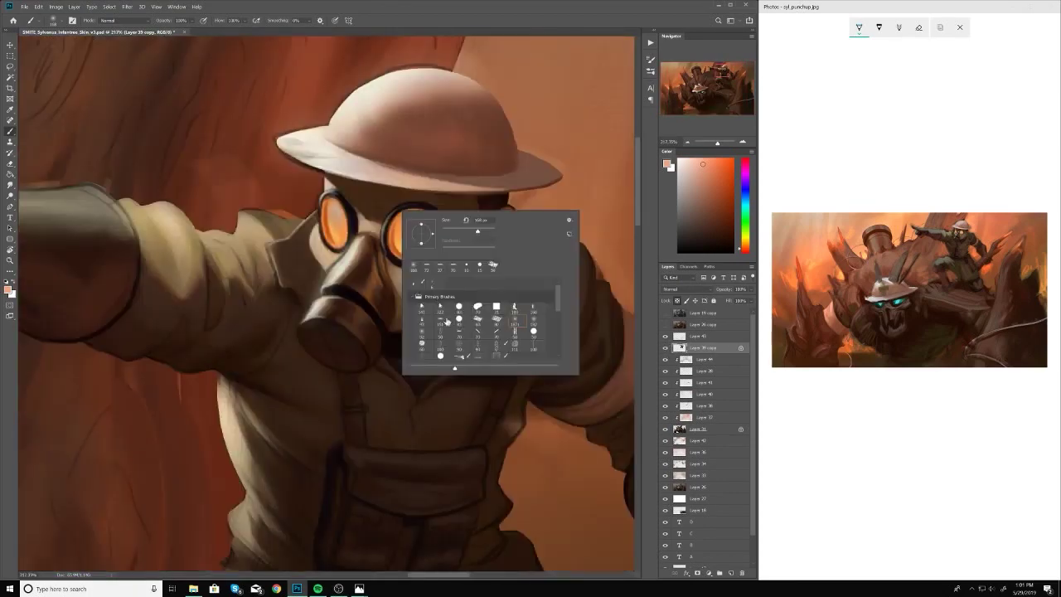
left_click(461, 228, "alt")
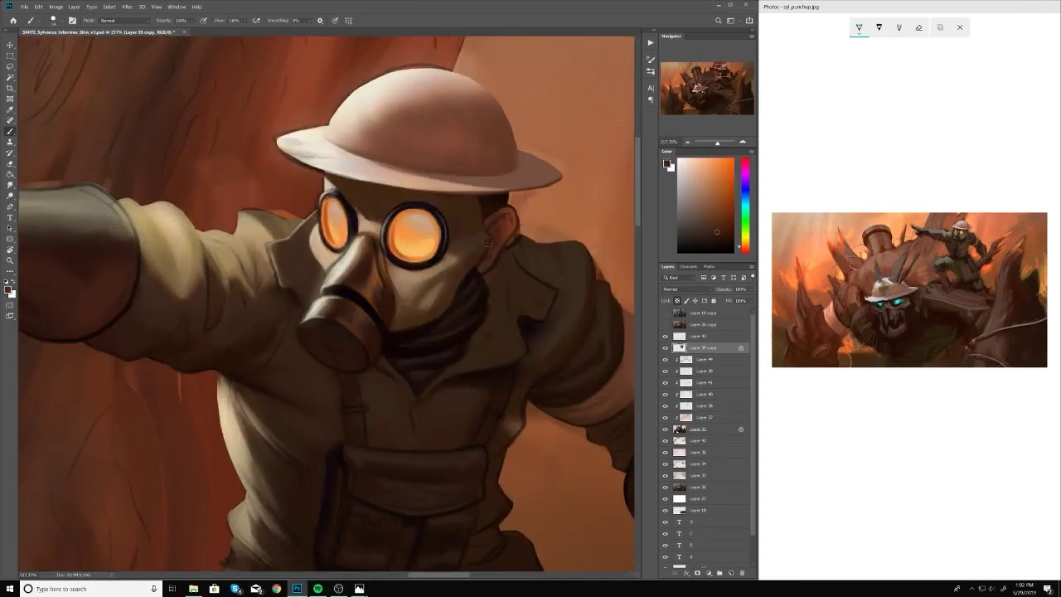
left_click(438, 316, "alt")
scroll(452, 286, "up", 1)
Step: Paint cool grey highlights onto the gas mask's filter and snout with a sampled colour
key("h")
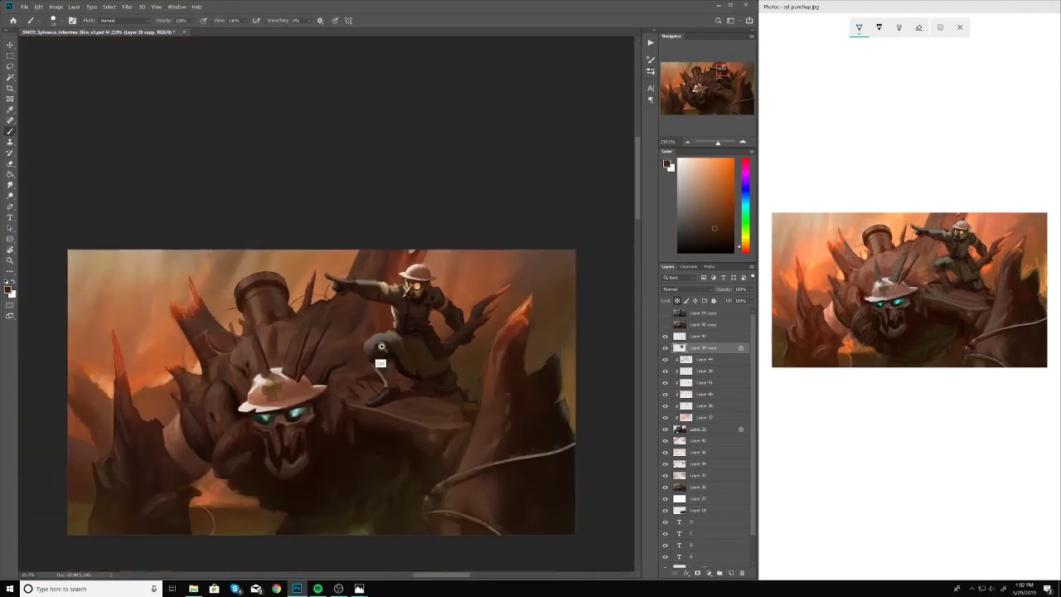
right_click(386, 279)
key("h")
left_click(363, 253, "alt")
scroll(327, 303, "down", 3)
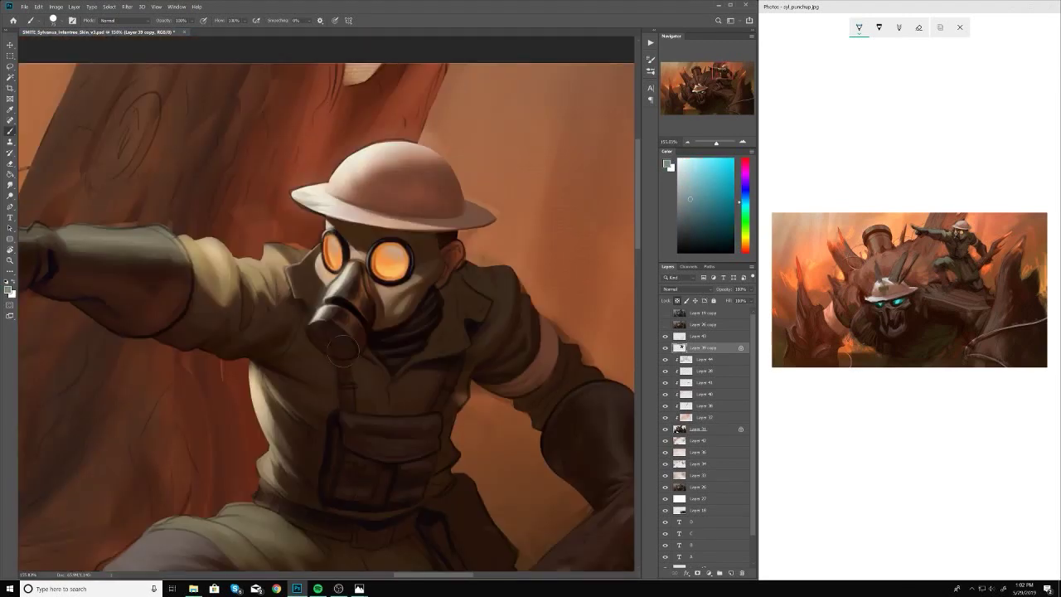
Step: Shade the gas mask's filter canister and snout with sampled dark browns and a resized brush
left_click(323, 336, "alt")
right_click(353, 332)
scroll(340, 340, "up", 2)
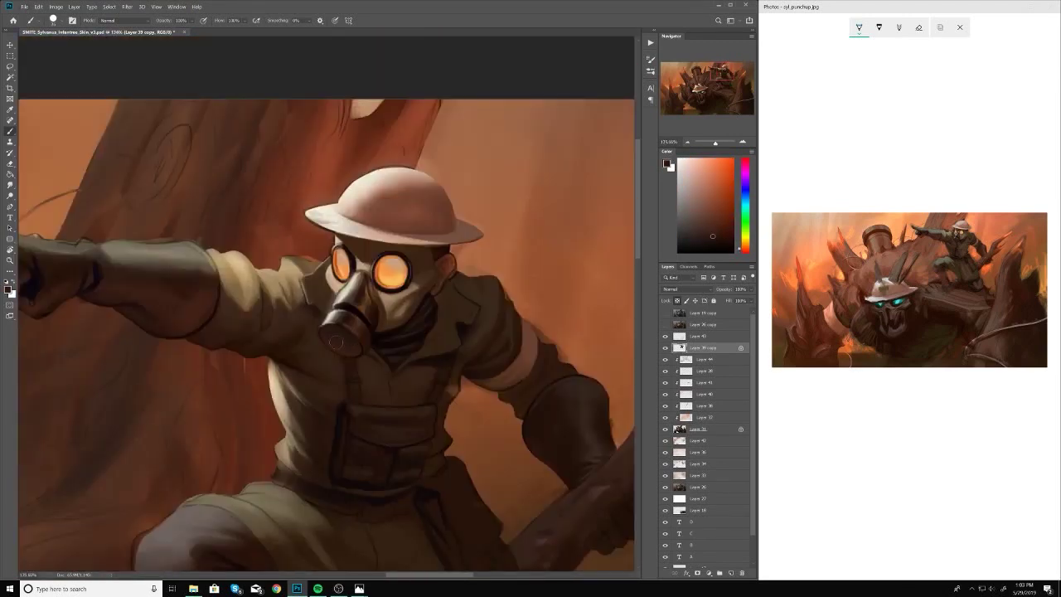
left_click(333, 326, "alt")
scroll(351, 352, "down", 1)
left_click(352, 353, "alt")
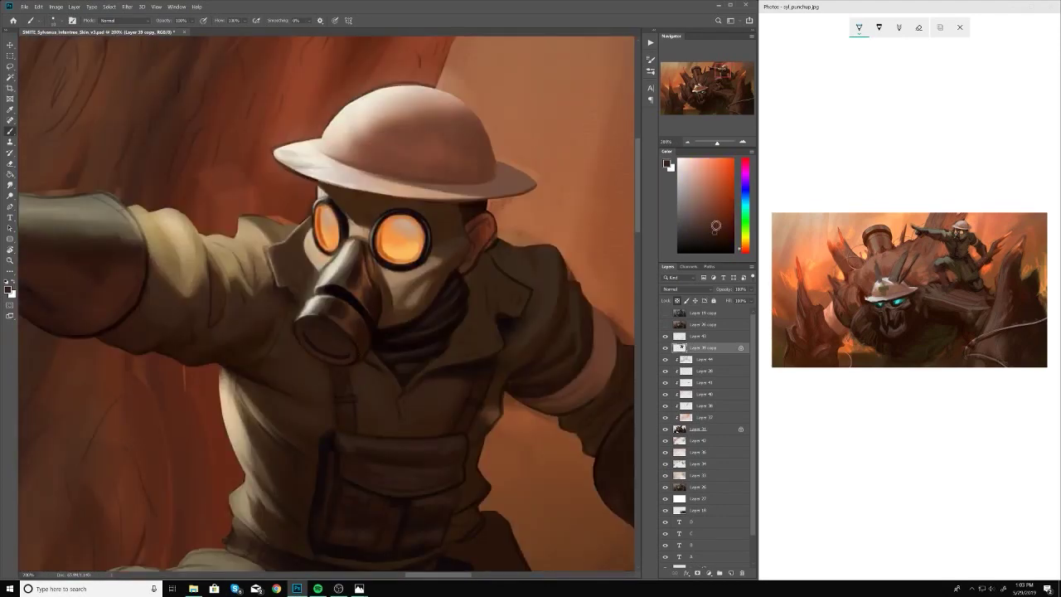
left_click(349, 357, "alt")
right_click(347, 358)
key("Escape")
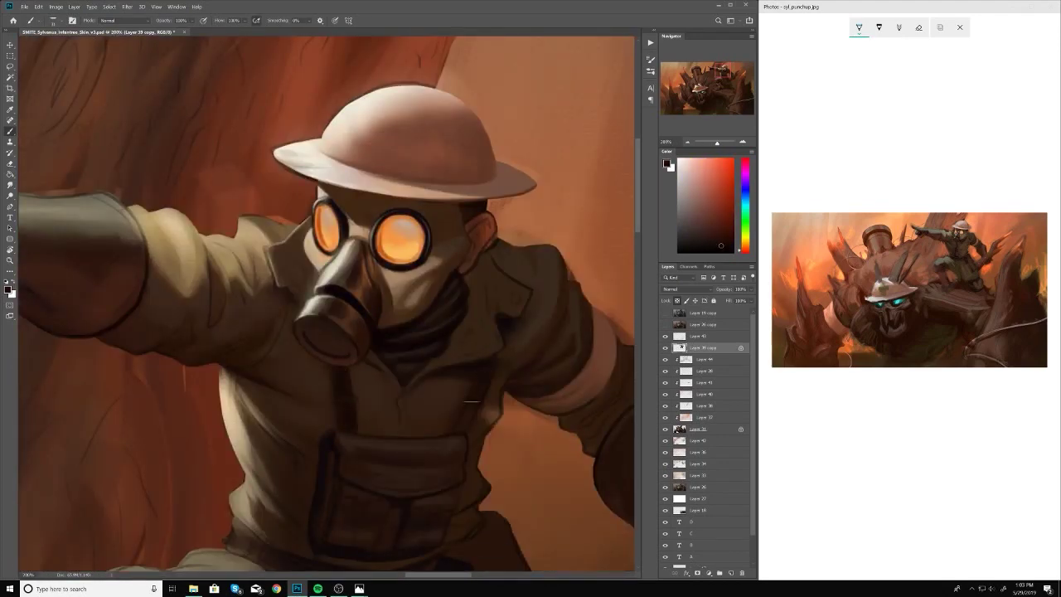
Step: Darken the jacket's chest straps and pouch edges with dark browns sampled around the torso and arm
scroll(471, 401, "down", 1)
left_click(469, 439, "alt")
left_click(489, 418, "alt")
left_click(515, 368, "alt")
left_click(516, 395, "alt")
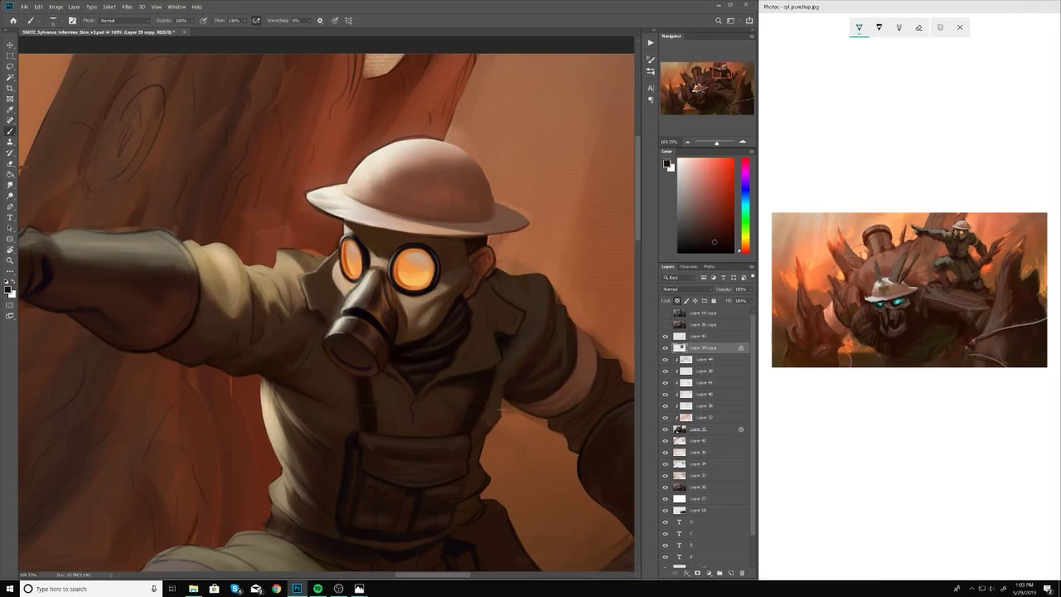
Step: Flip the canvas horizontally and shade the folds of the outstretched sleeve with sampled olive and brown tones
key("ctrl+0")
key("ctrl+shift+h")
scroll(284, 217, "up", 5)
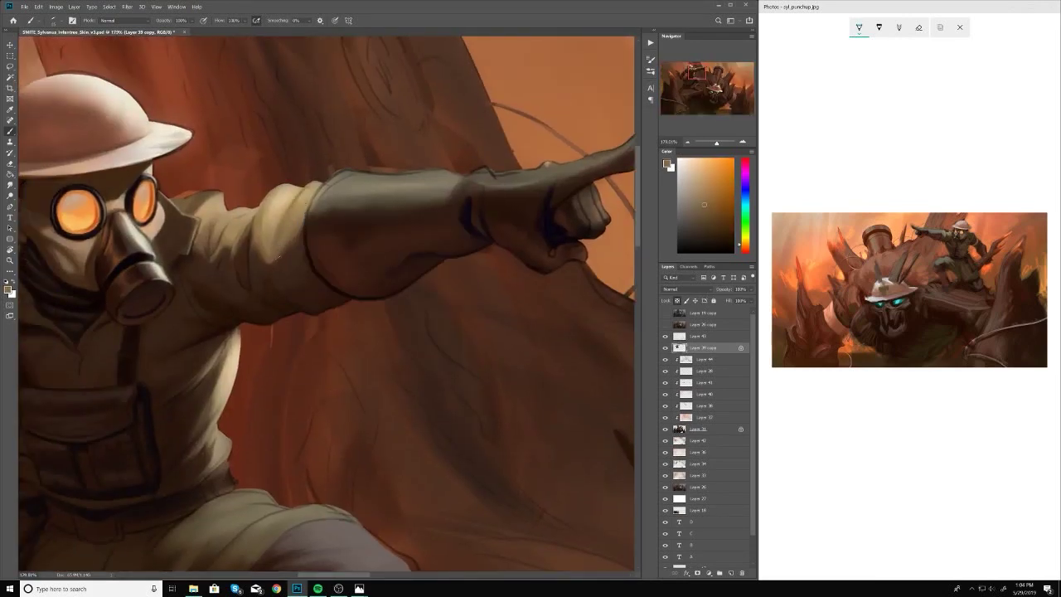
left_click(279, 257, "alt")
left_click(265, 216, "alt")
left_click(262, 240, "alt")
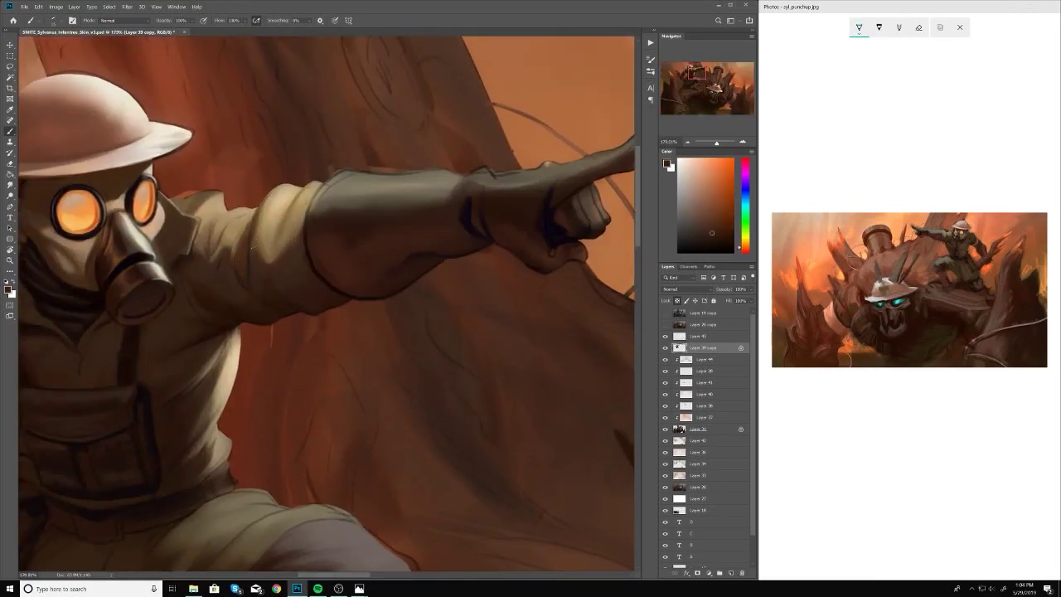
scroll(408, 133, "down", 1)
left_click_drag(332, 249, 445, 225)
Step: Touch up the soldier's collar and upper sleeve with a sampled greyish beige and a resized brush
left_click(274, 83, "alt")
scroll(426, 155, "down", 3)
scroll(373, 165, "up", 3)
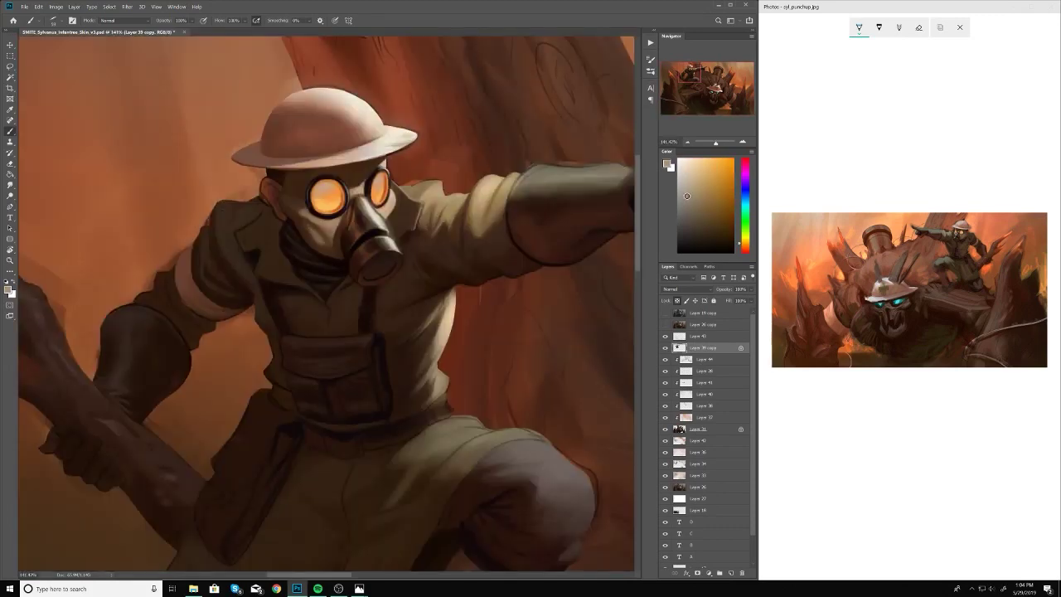
right_click(420, 193)
key("Escape")
scroll(402, 225, "down", 3)
scroll(418, 230, "up", 3)
Step: Paint the bark behind the soldier on Layer 44 with a sampled reddish brown, adjusting the brush
left_click(342, 193, "alt")
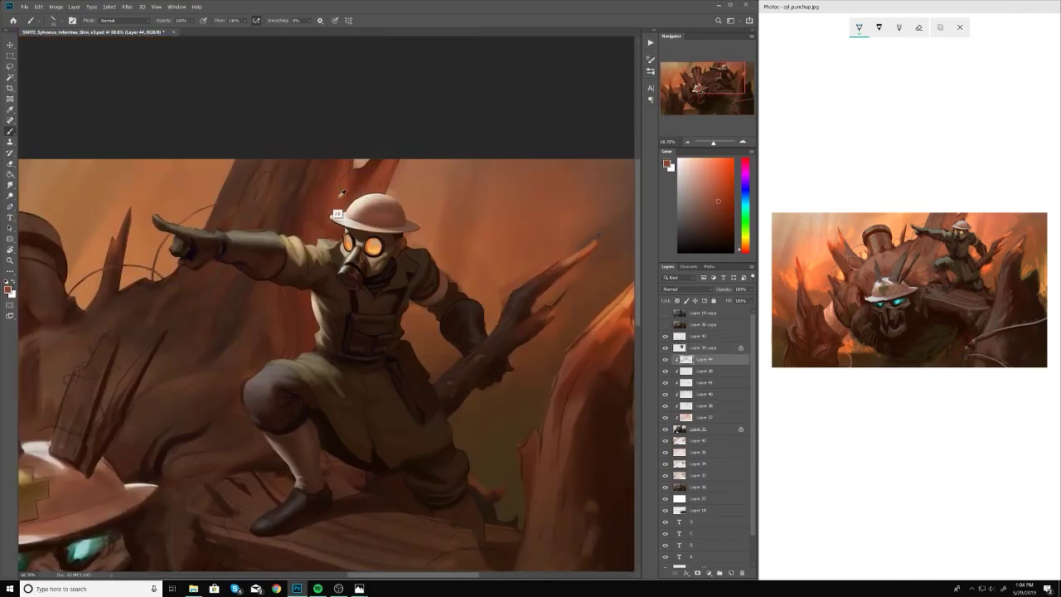
right_click(364, 180)
double_click(390, 274)
scroll(331, 261, "down", 3)
scroll(414, 269, "up", 3)
scroll(446, 275, "down", 2)
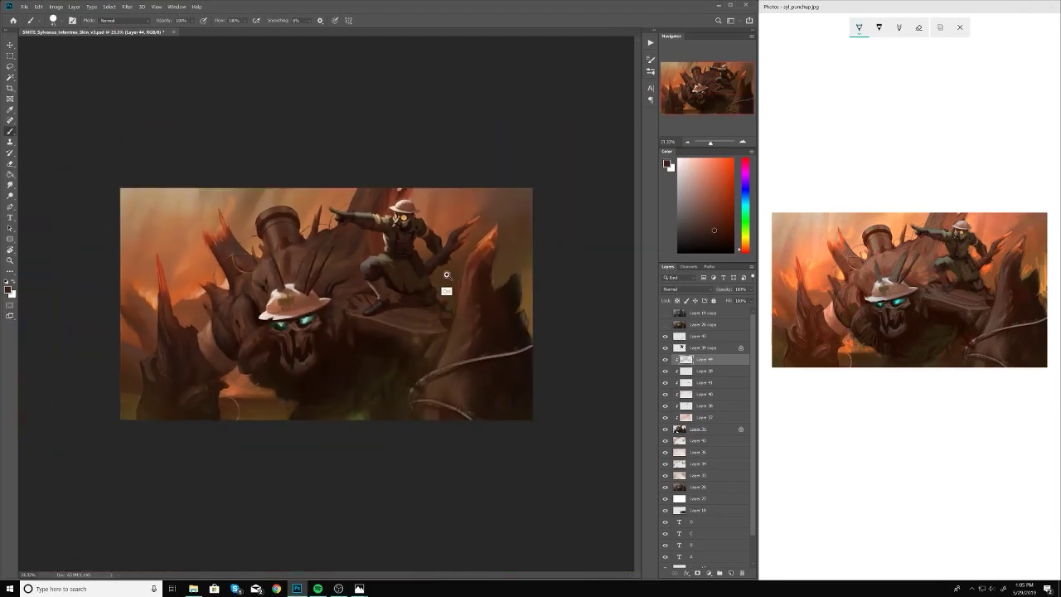
scroll(601, 310, "down", 2)
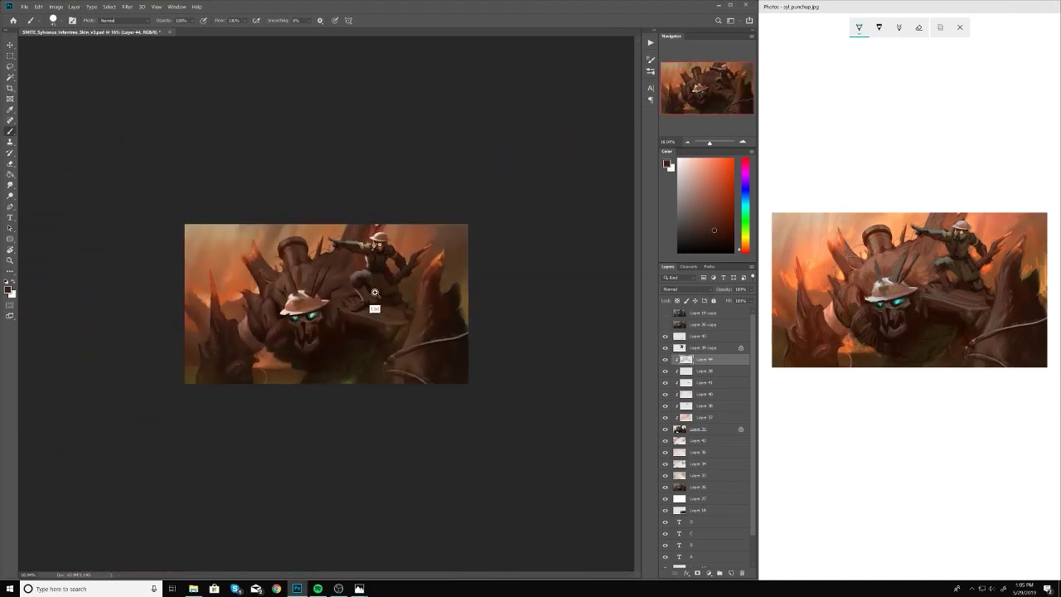
Step: Add a new Color Dodge layer in the Final group and brush a warm orange-red glow over the scene
left_click(687, 336)
key("ctrl+shift+n")
key("Return")
left_click(686, 288)
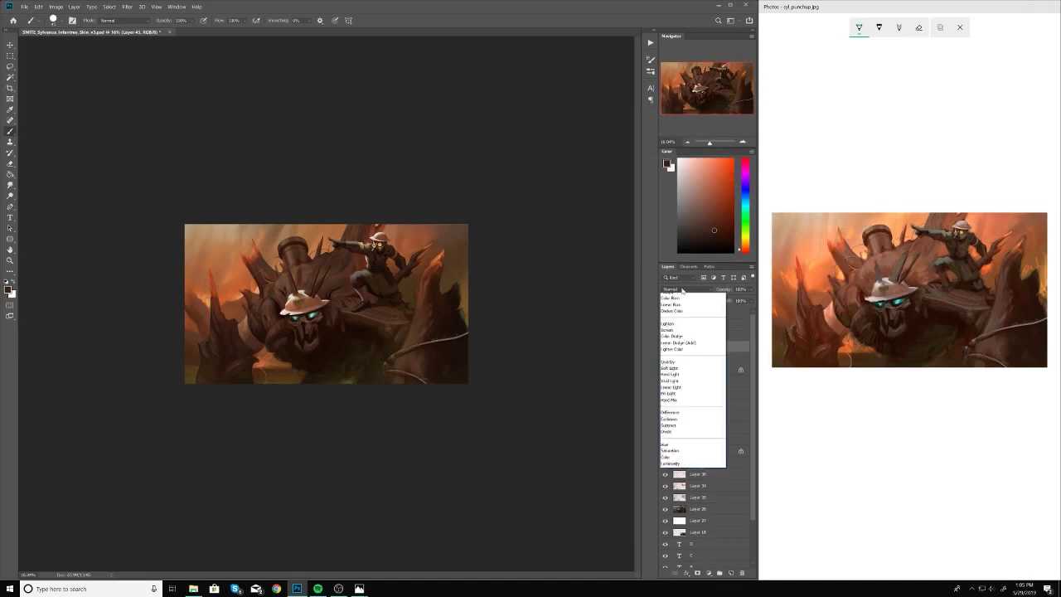
left_click(688, 344)
left_click(379, 362, "alt")
left_click_drag(330, 239, 216, 305)
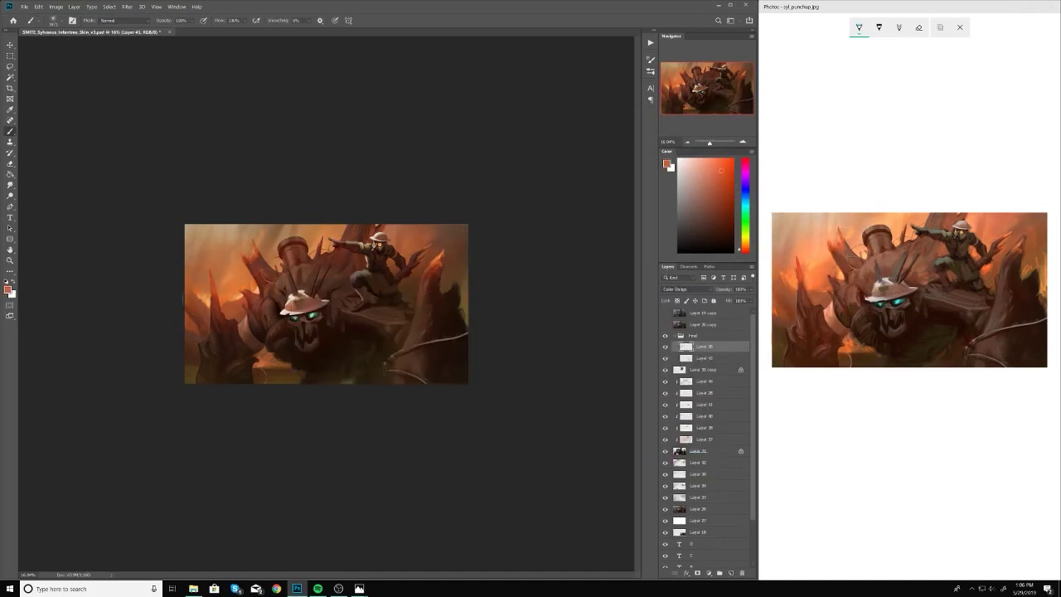
Step: Mirror the canvas and extend the glow on the Color Dodge layer with a resized brush and a sampled orange
right_click(262, 275)
key("Escape")
key("ctrl+shift+h")
right_click(364, 278)
left_click(396, 291, "alt")
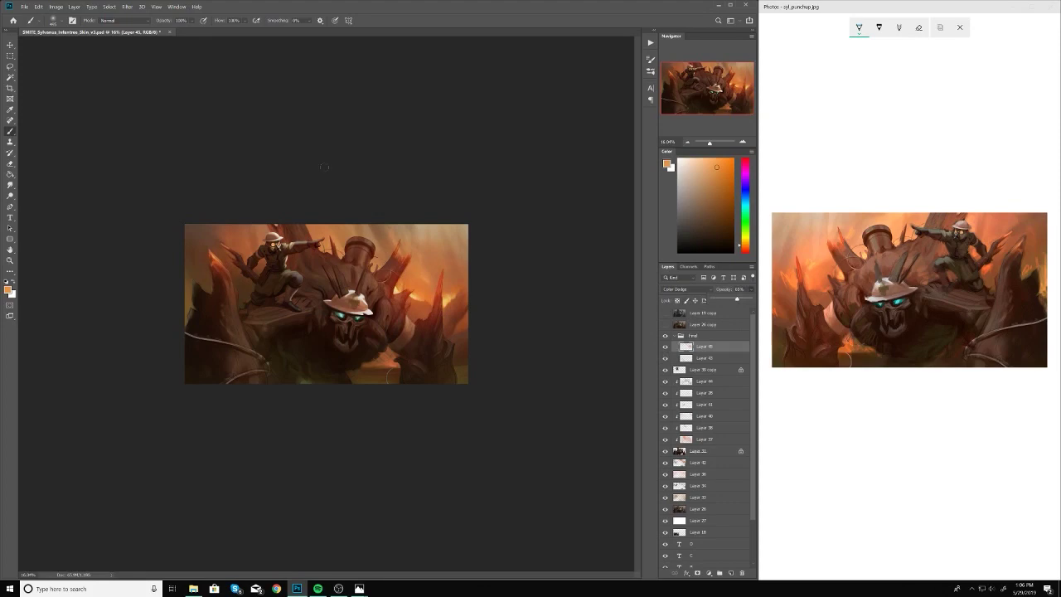
key("ctrl+plus")
Step: Brighten the painted areas of Layer 39 copy with the Dodge tool set to Highlights
key("ctrl+e")
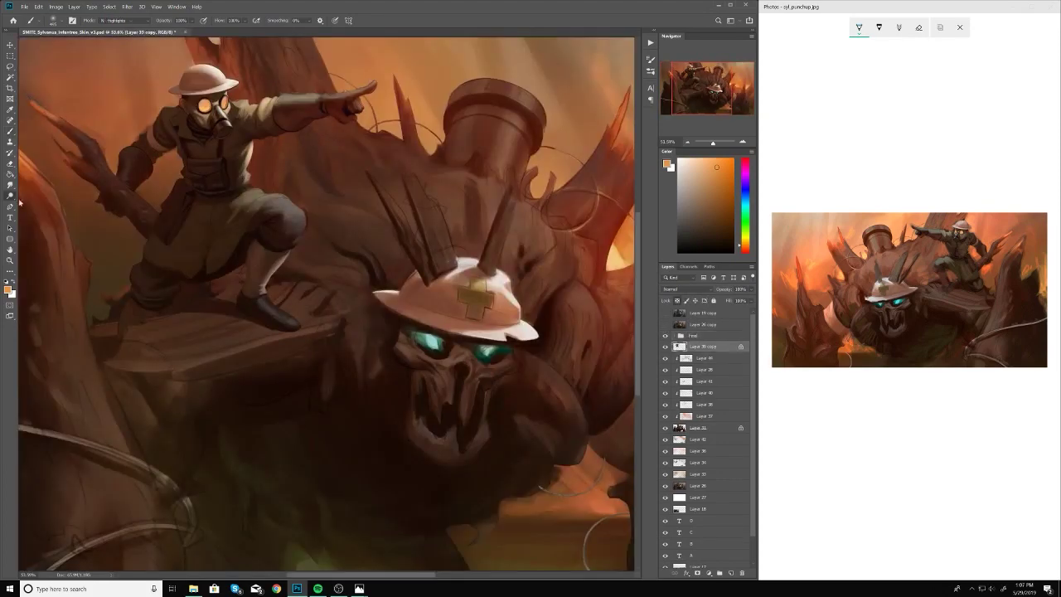
key("o")
scroll(273, 343, "up", 5)
scroll(265, 268, "down", 5)
scroll(307, 265, "up", 3)
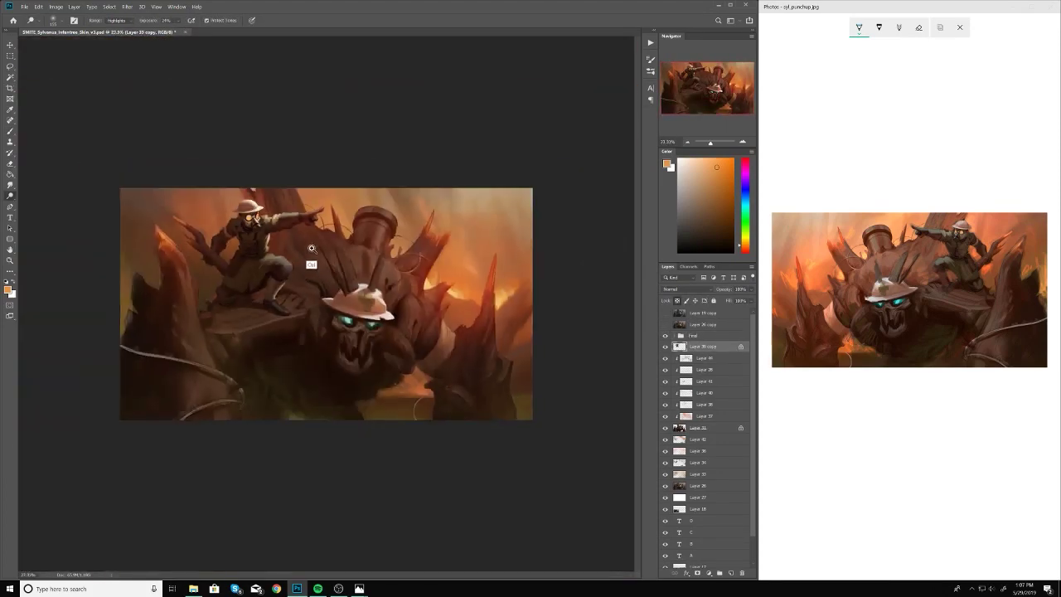
Step: Switch back to the Brush and paint orange-brown light onto the wood around the soldier on Layer 44
key("b")
key("alt+bracketleft")
right_click(305, 254)
key("Escape")
scroll(305, 255, "up", 4)
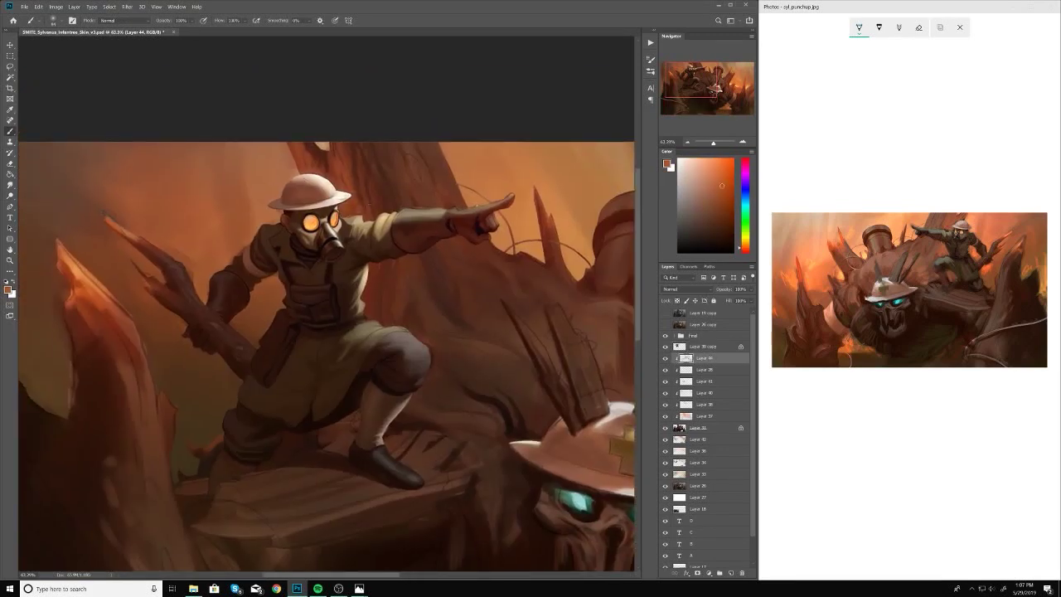
scroll(327, 304, "down", 6)
scroll(326, 304, "up", 5)
scroll(327, 304, "down", 5)
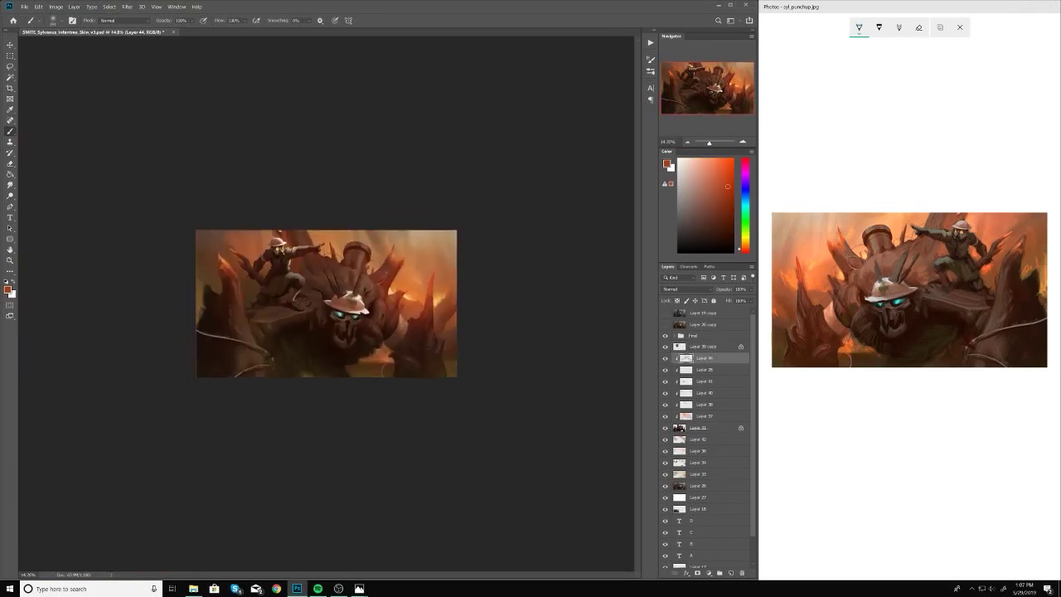
Step: Pick a darker colour and paint deeper shadows into the tree creature on Layer 44 with a resized brush
scroll(327, 304, "up", 5)
left_click(717, 221)
scroll(326, 305, "down", 5)
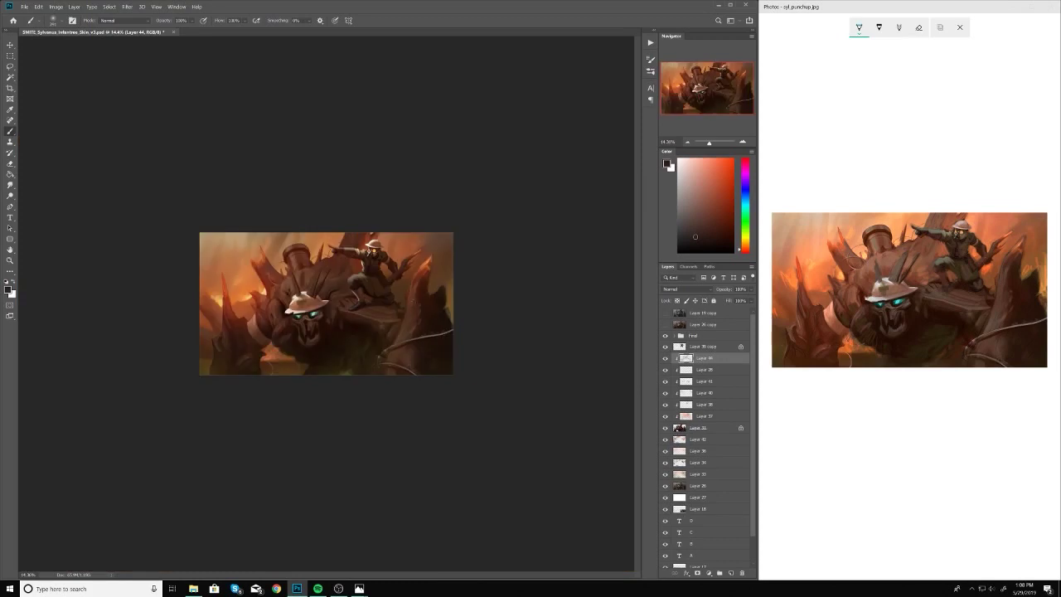
right_click(307, 330)
key("Escape")
scroll(364, 348, "up", 2)
Step: Save the illustration as a new version named SMITE_Sylvanus_Infantree_Skin_v4.psd
left_click(25, 7)
left_click(37, 94)
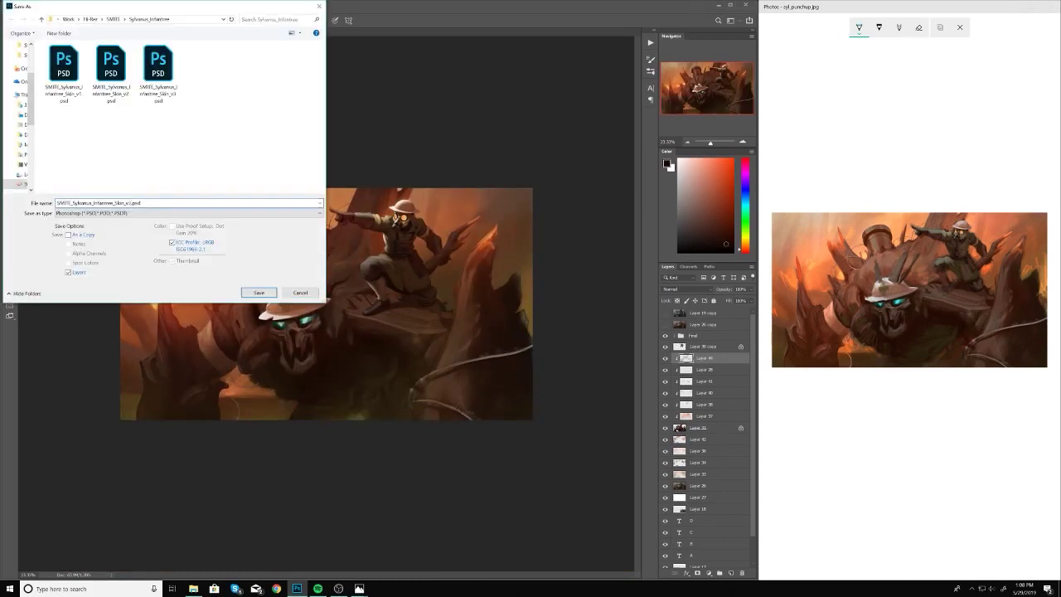
key("Return")
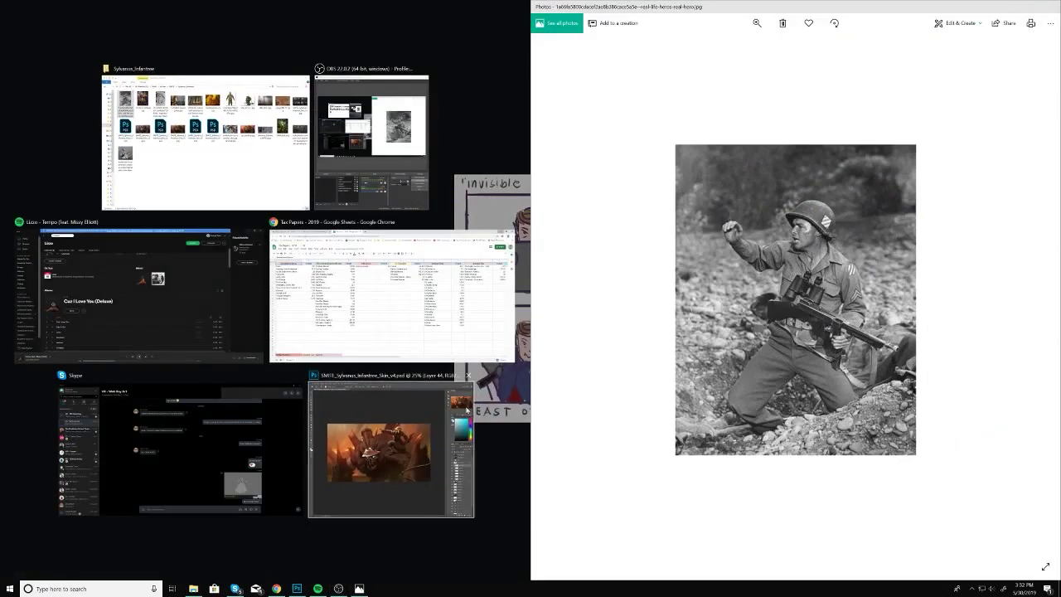
Step: Switch to Photoshop and render the pointing glove and its gauntlet on Layer 39 copy with sampled dark and grey tones
left_click(468, 410)
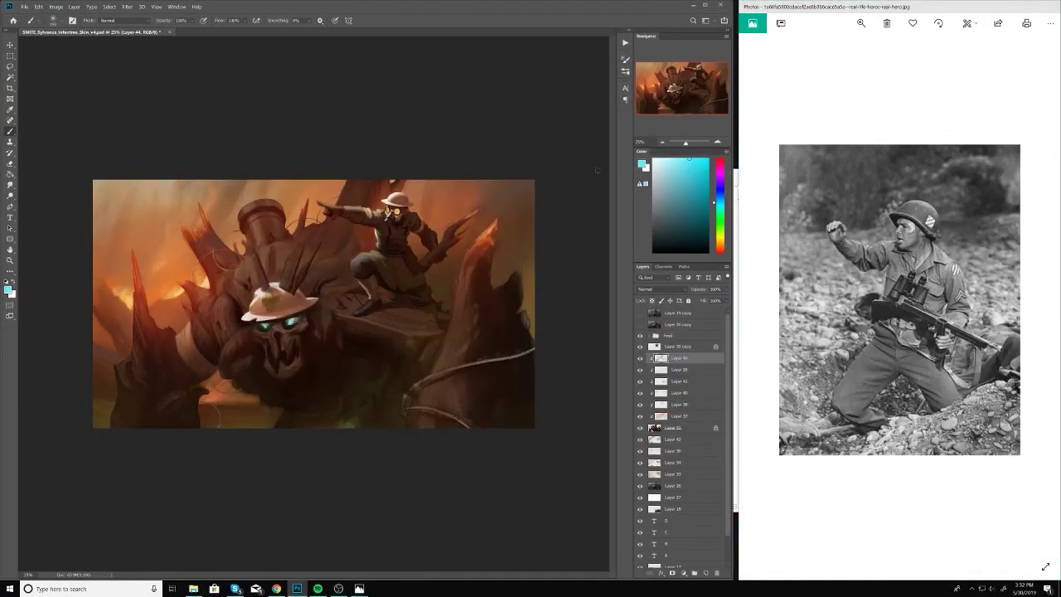
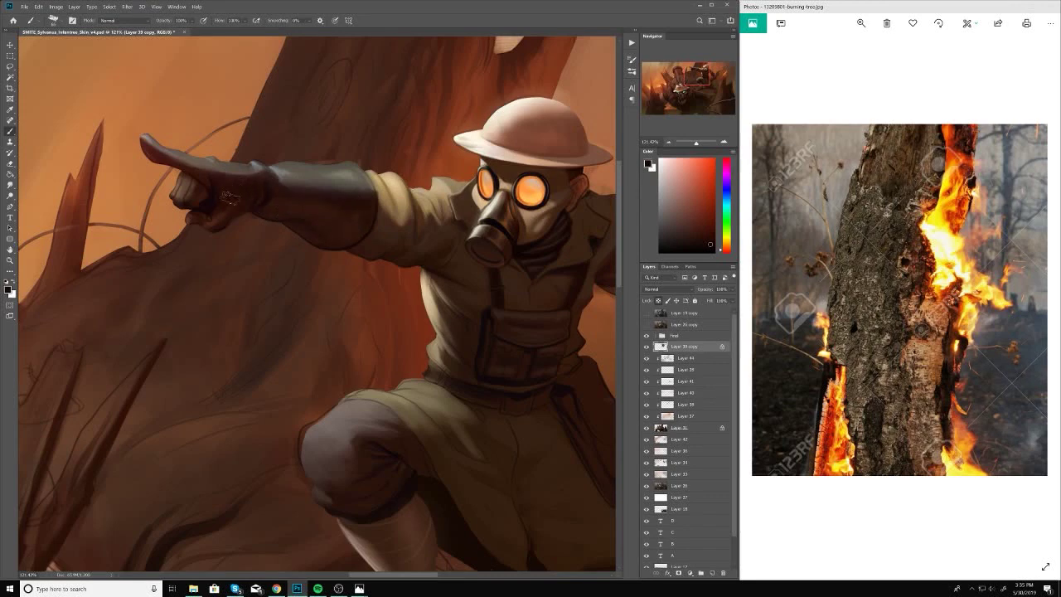
left_click(220, 183, "alt")
scroll(216, 275, "down", 5)
scroll(357, 240, "up", 5)
right_click(356, 166)
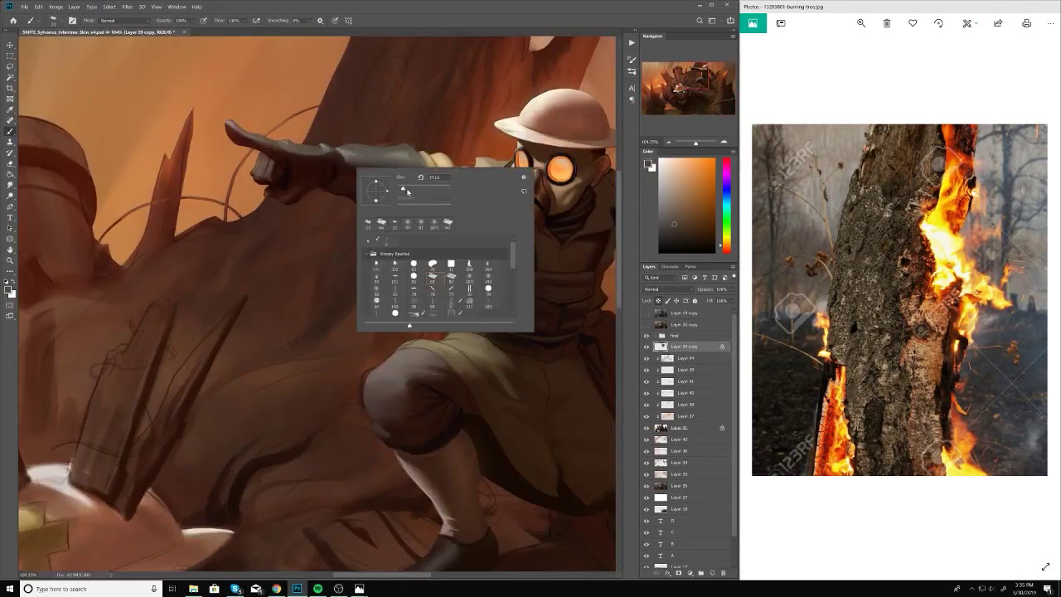
scroll(356, 240, "down", 5)
scroll(348, 232, "up", 5)
scroll(403, 367, "down", 5)
scroll(366, 239, "up", 5)
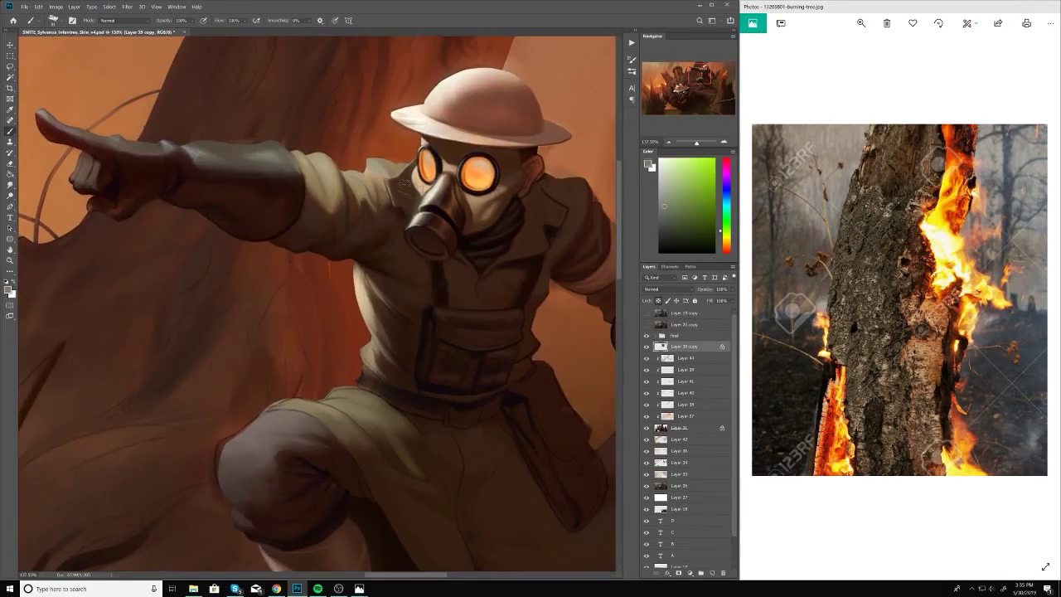
Step: Change the brush and paint muted grey light onto the jacket and the coat's edge above the knee
right_click(390, 188)
right_click(354, 310)
scroll(357, 315, "down", 5)
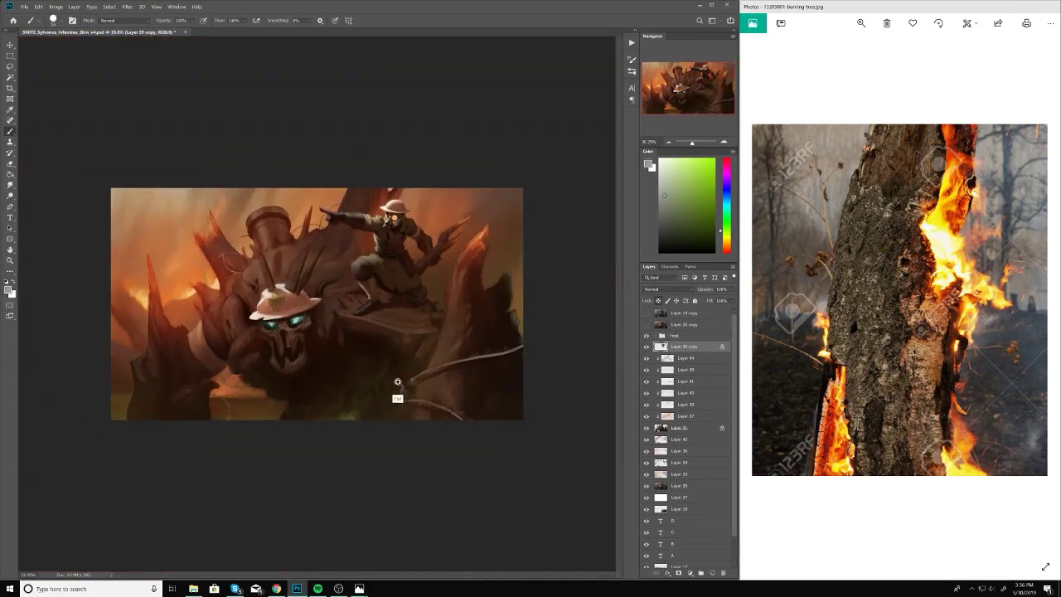
scroll(357, 315, "up", 5)
left_click(387, 138, "alt")
right_click(397, 235)
key("Escape")
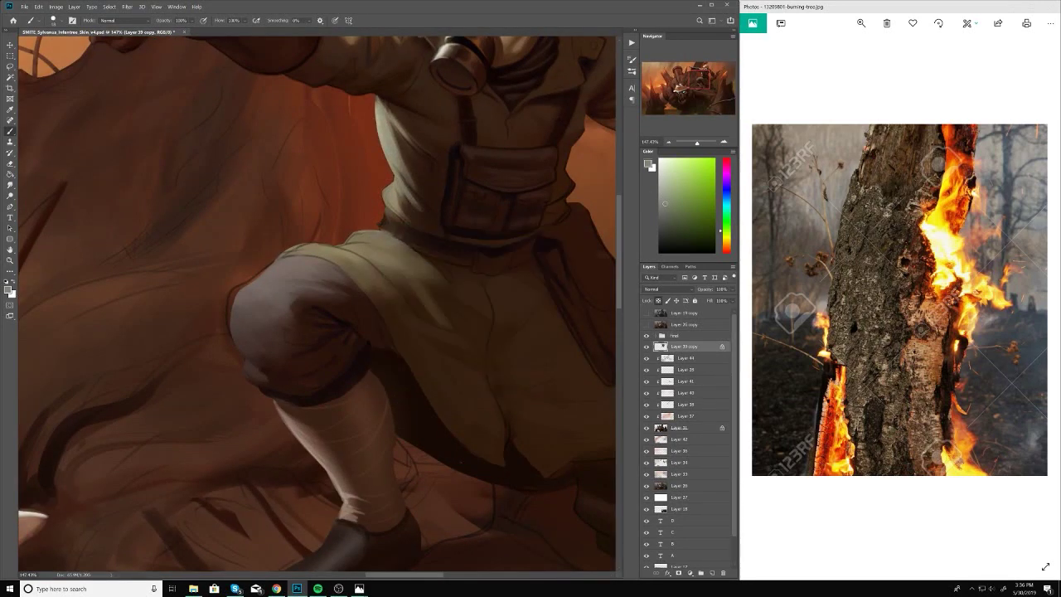
left_click(407, 262, "alt")
Step: Refine the sleeve cuff, jacket side and coat edge with cool highlights and sampled shadow colours
scroll(407, 262, "down", 5)
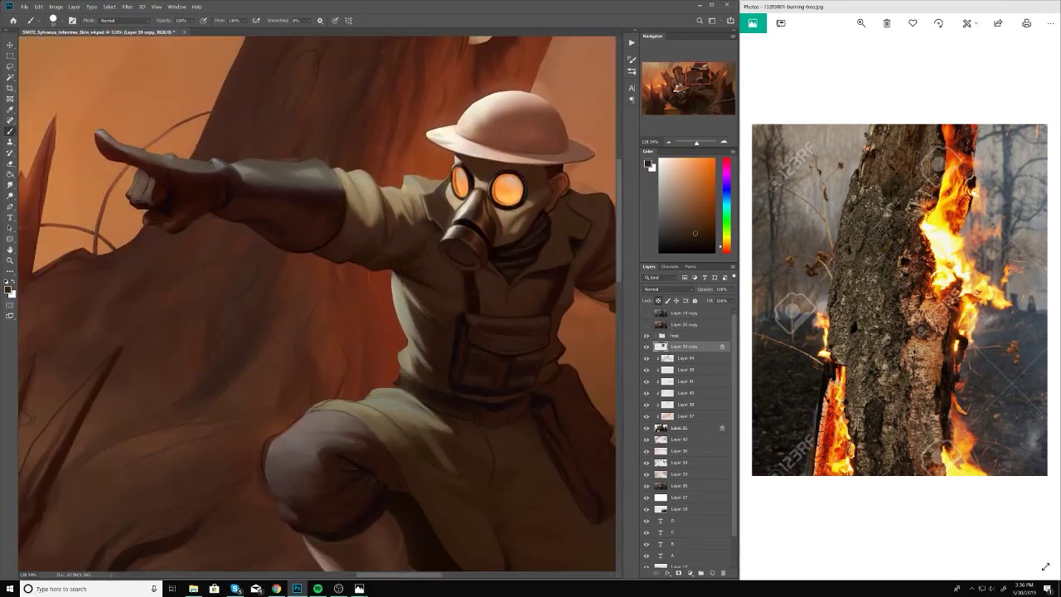
scroll(410, 224, "up", 5)
left_click(410, 224, "alt")
scroll(390, 240, "down", 5)
scroll(377, 242, "up", 6)
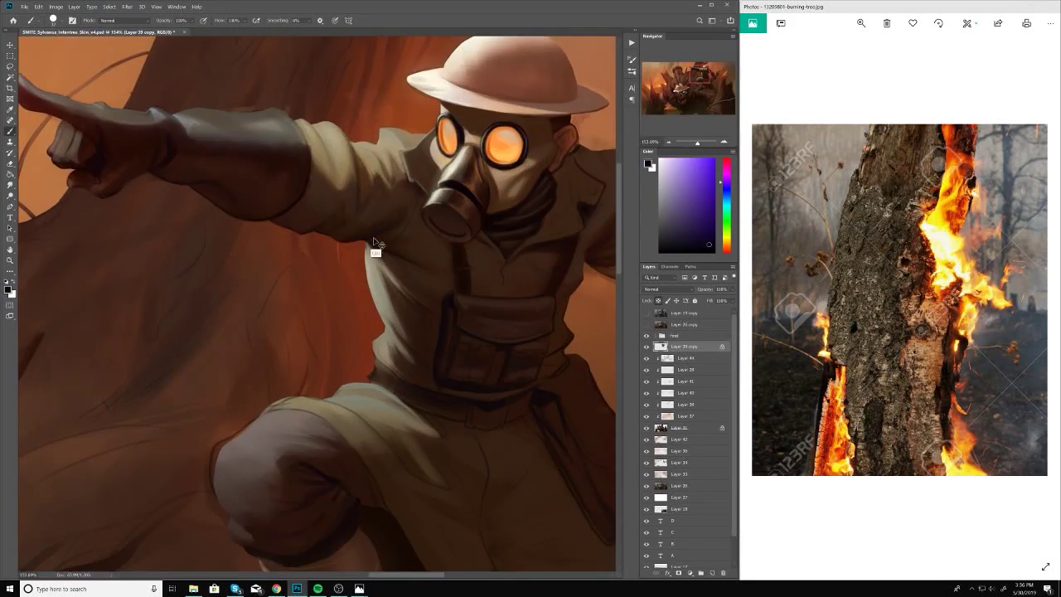
scroll(422, 232, "down", 5)
scroll(428, 199, "up", 5)
left_click(427, 199, "alt")
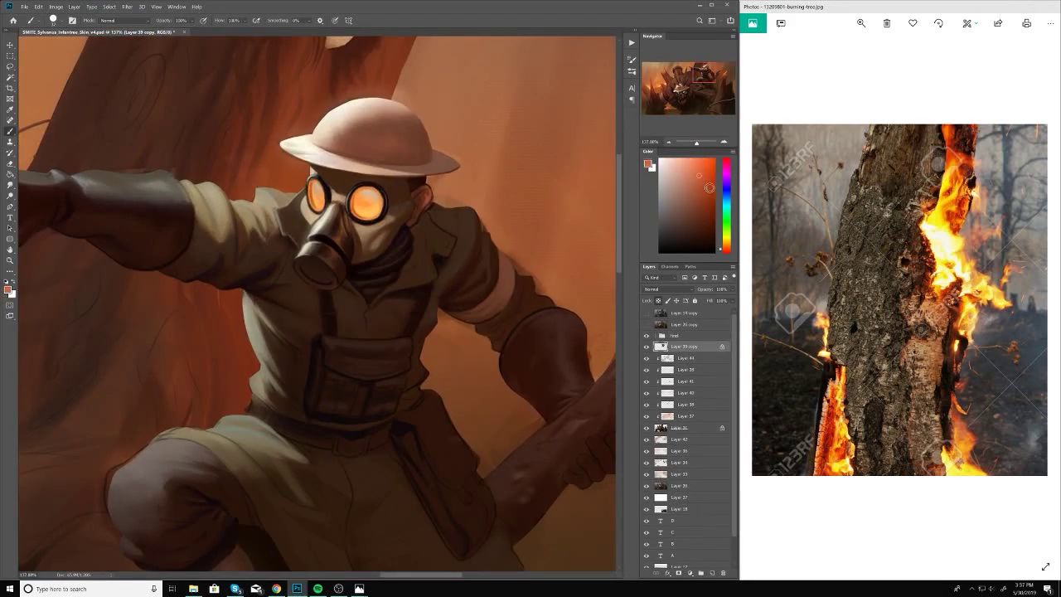
Step: Resize the brush and shade the soldier's ear, hairline and jacket collar with sampled dark reddish browns
scroll(424, 191, "up", 3)
right_click(416, 240)
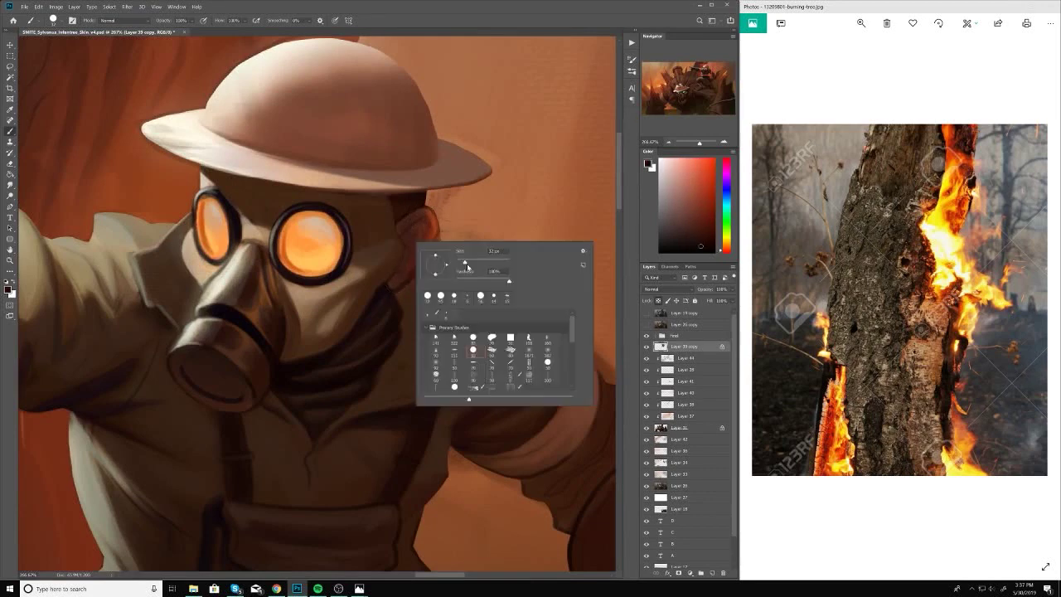
left_click(401, 270, "alt")
left_click(415, 222, "alt")
scroll(413, 226, "up", 1)
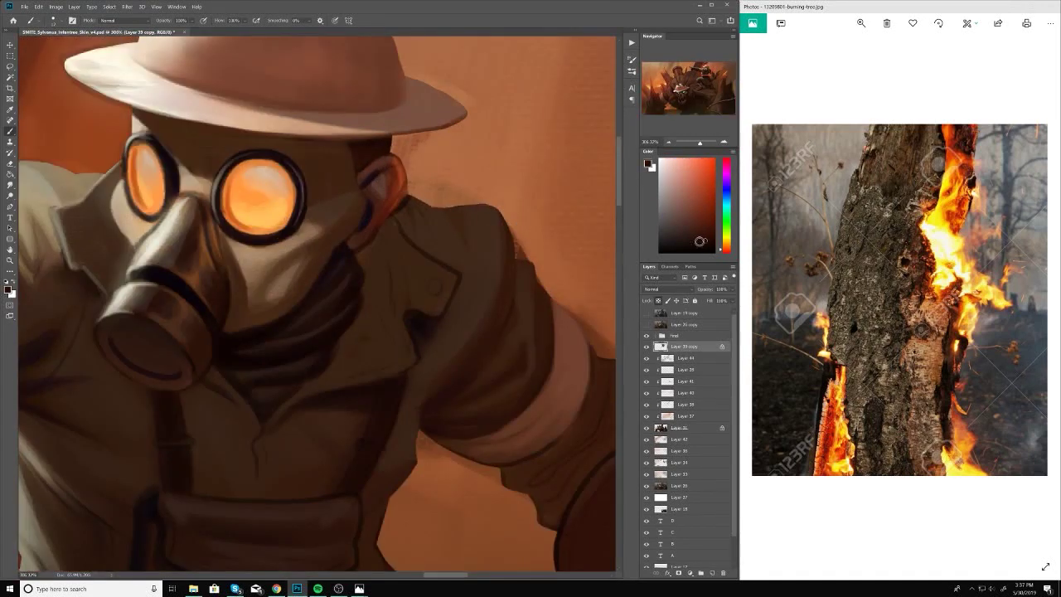
left_click(355, 141, "alt")
Step: Shade the lower coat and trouser legs with a sampled dark brown and a resized round brush
scroll(368, 291, "down", 6)
scroll(399, 303, "up", 5)
right_click(390, 259)
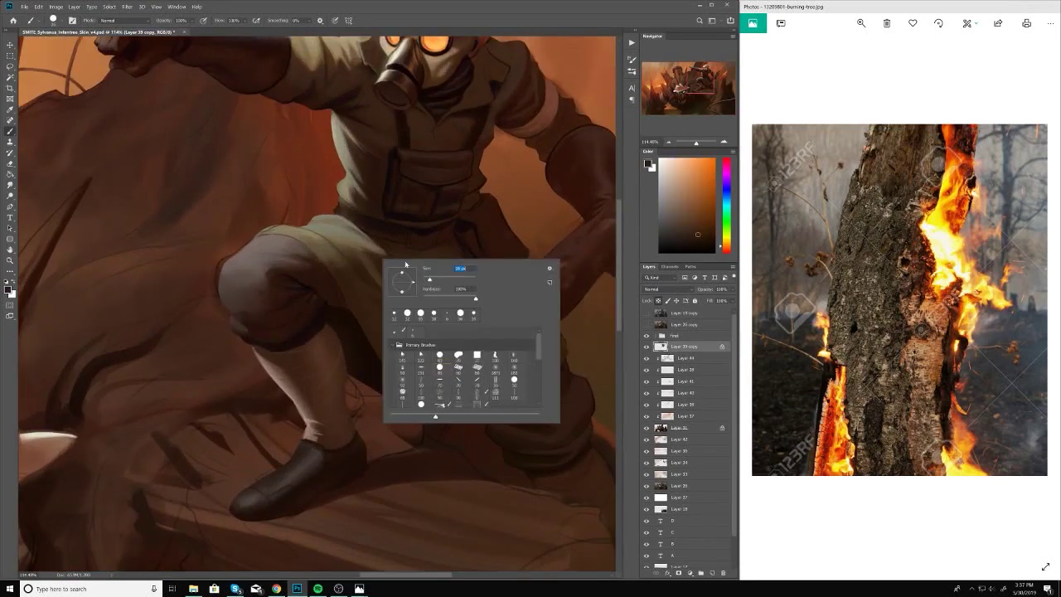
left_click(390, 274, "alt")
scroll(350, 276, "down", 2)
scroll(439, 263, "up", 2)
scroll(348, 130, "down", 1)
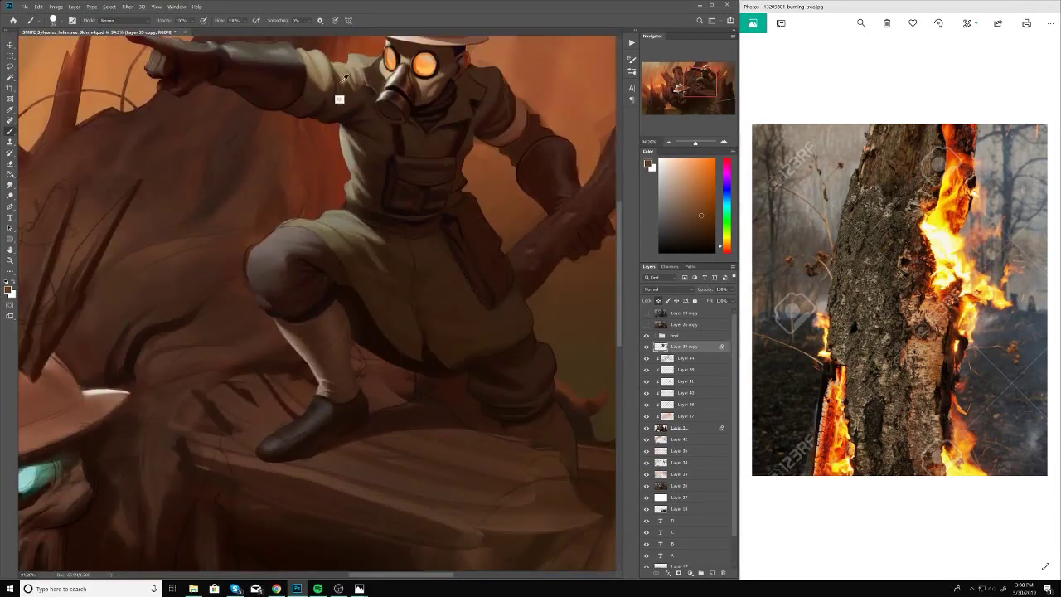
Step: Resize the brush and paint the belt at the soldier's waist with sampled greys and near-black shadow colours
left_click(540, 154, "alt")
scroll(354, 201, "up", 3)
left_click(340, 204, "alt")
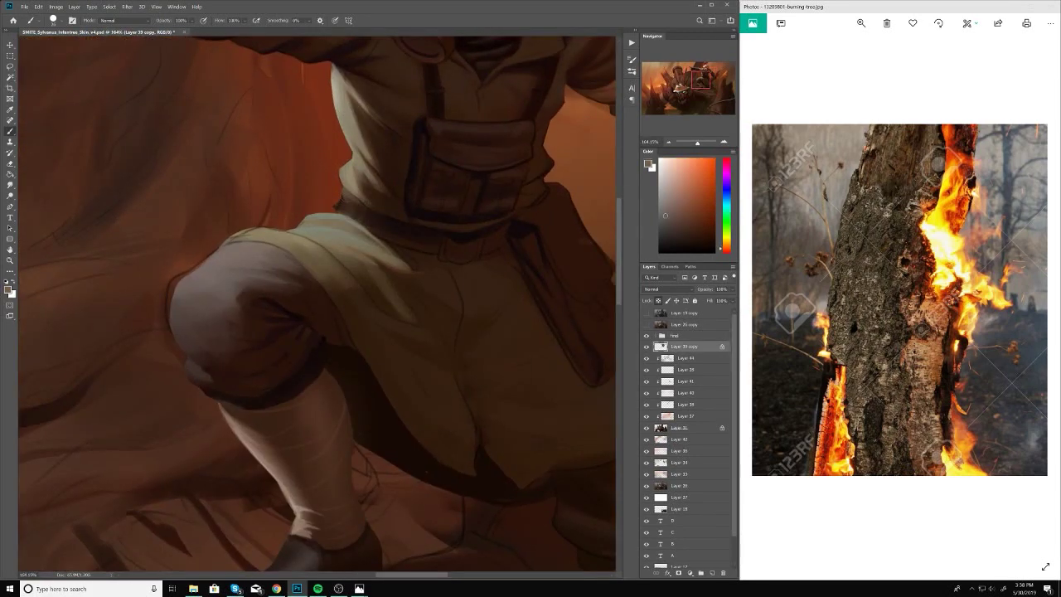
right_click(356, 207)
left_click(357, 207, "alt")
scroll(350, 207, "up", 2)
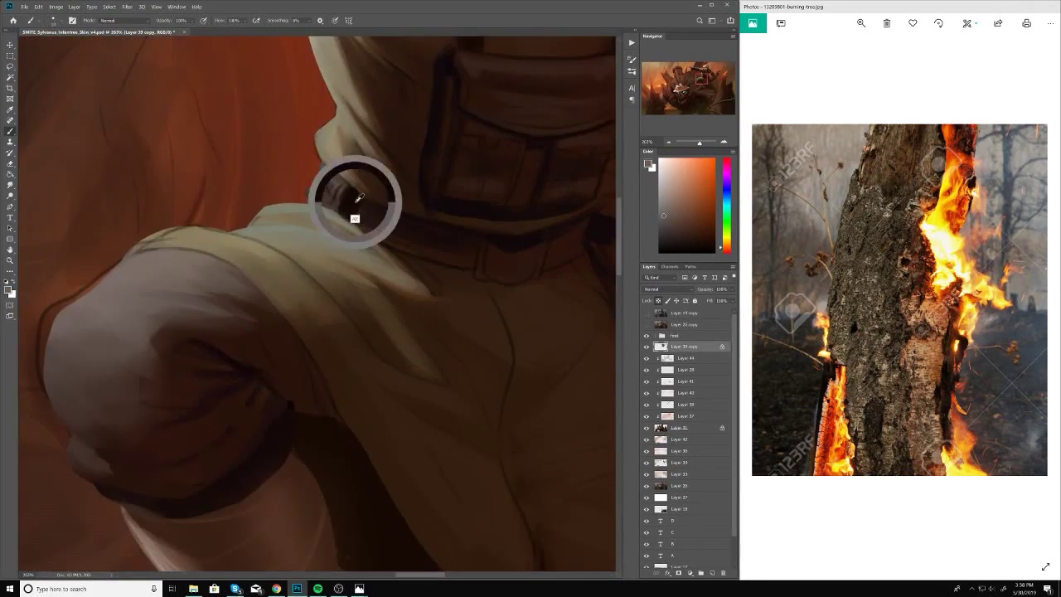
scroll(377, 288, "down", 8)
scroll(377, 288, "up", 5)
left_click(390, 277, "alt")
scroll(415, 261, "down", 2)
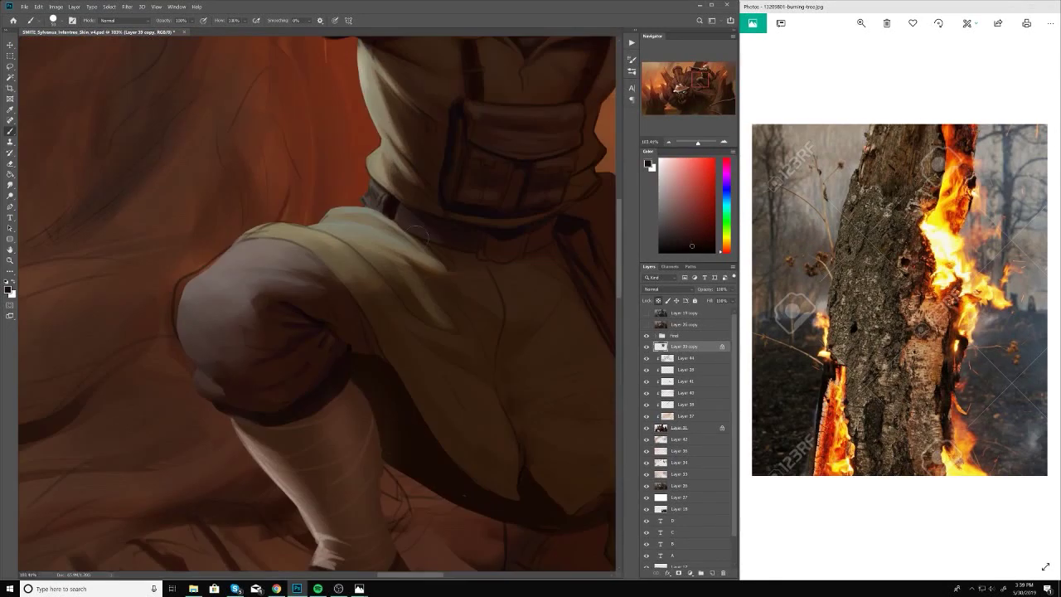
Step: Blend the coat folds above the raised knee with sampled muted greys and dark browns
left_click(452, 264, "alt")
scroll(452, 263, "down", 5)
scroll(486, 300, "up", 5)
left_click(293, 280, "alt")
left_click(347, 297, "alt")
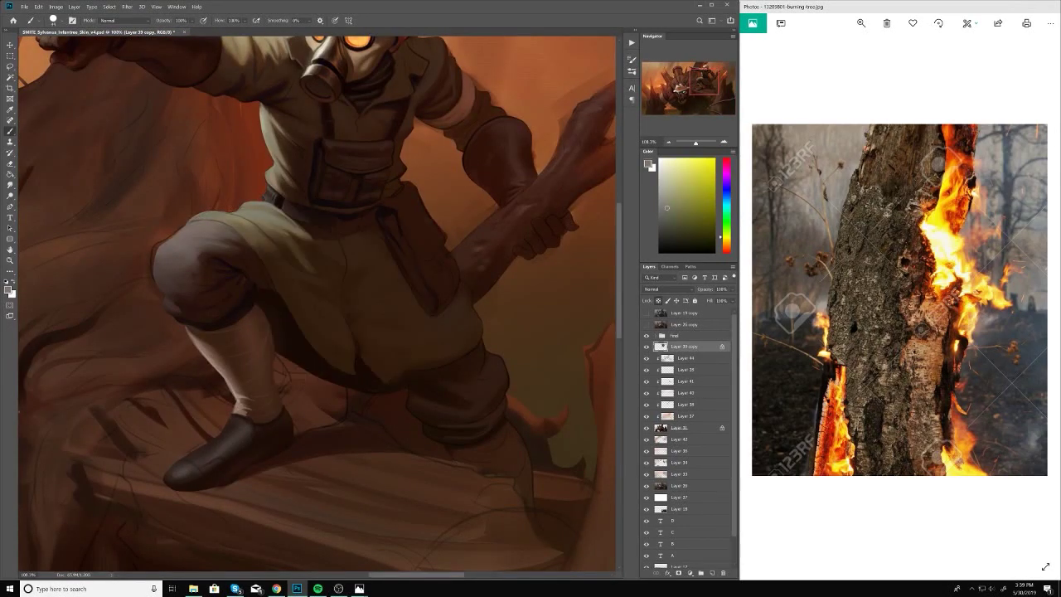
left_click(257, 248, "alt")
left_click(273, 279, "alt")
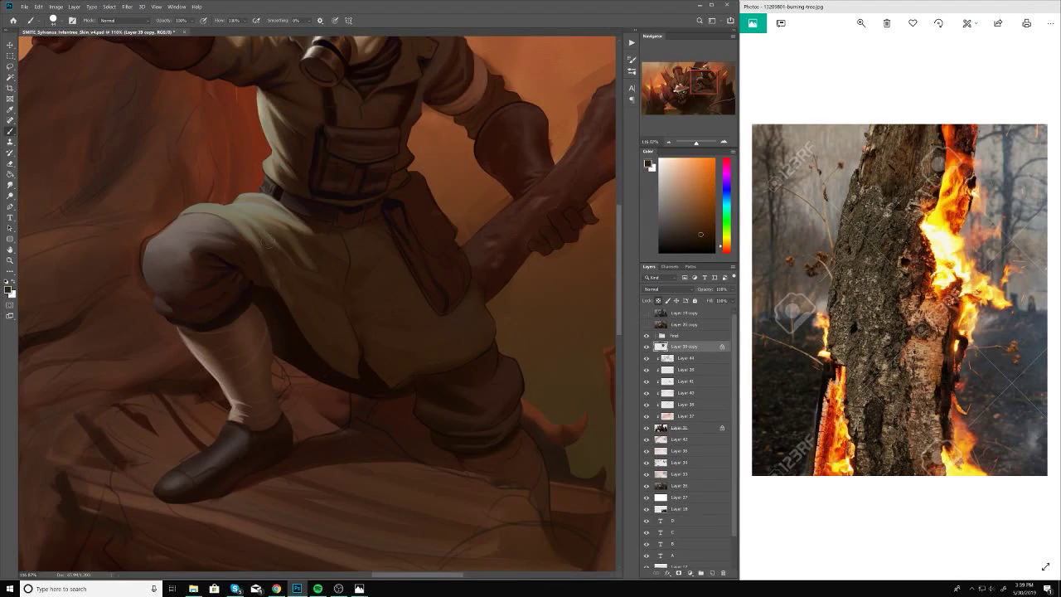
Step: Deepen the shadows across the soldier's coat and waist pouches with a sampled near-black
scroll(432, 286, "up", 1)
left_click(432, 286, "alt")
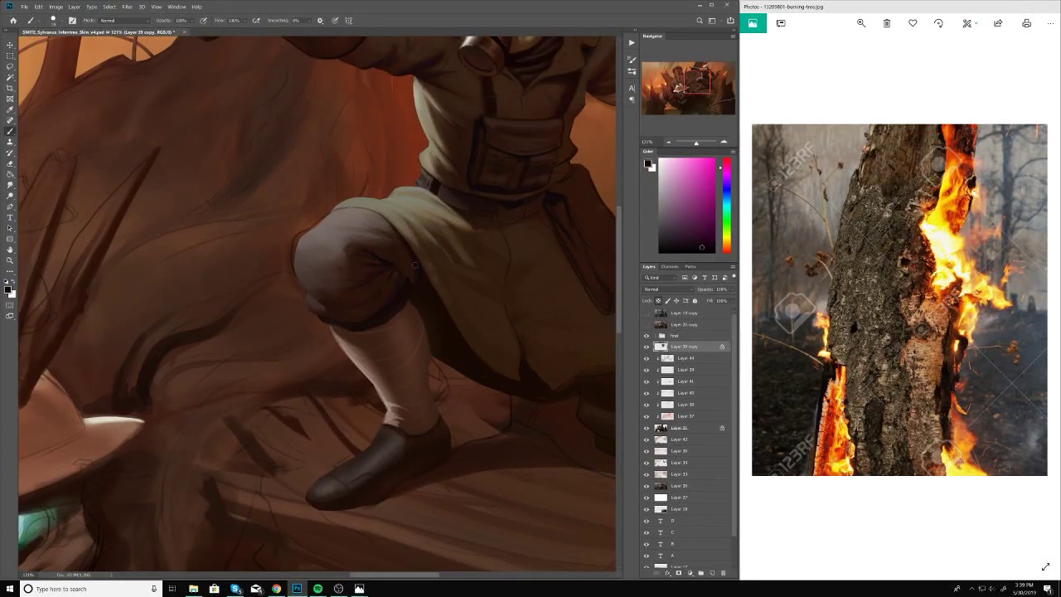
scroll(417, 264, "down", 5)
scroll(423, 267, "up", 4)
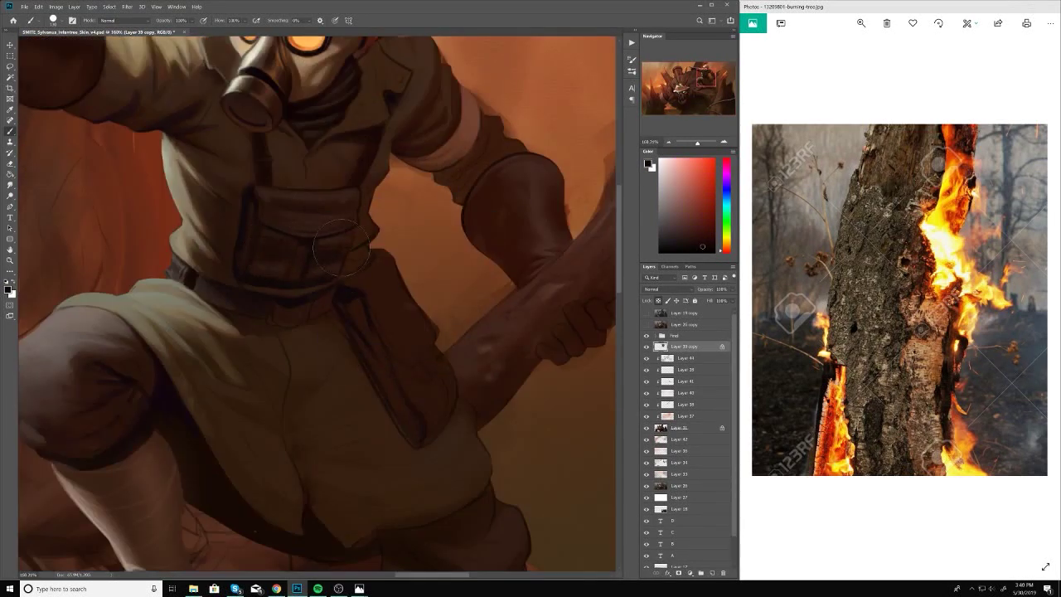
scroll(340, 246, "down", 5)
scroll(331, 279, "up", 4)
scroll(331, 282, "down", 5)
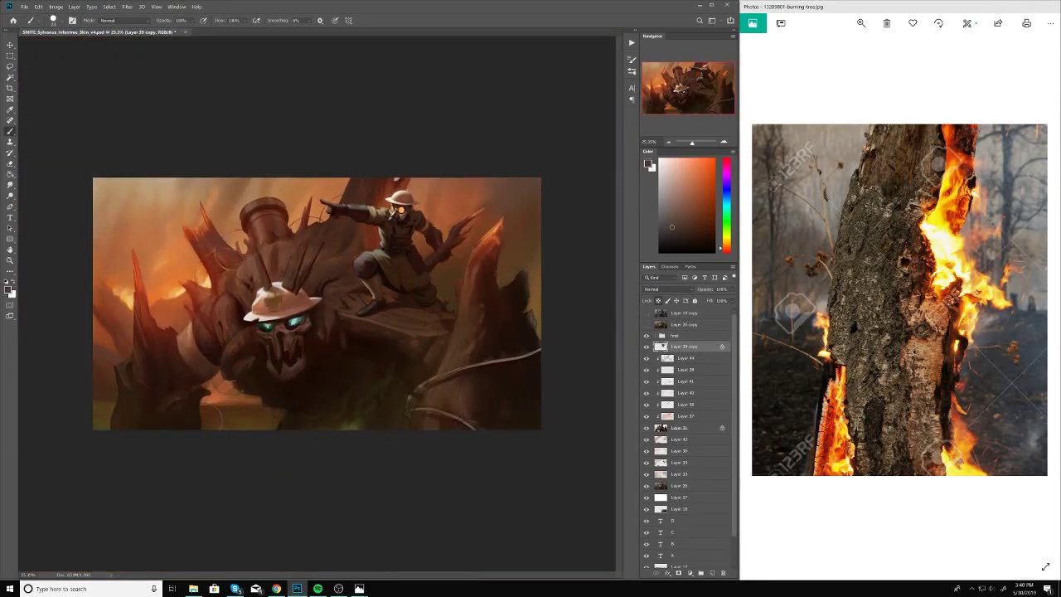
Step: Sample a light grey, resize the brush and paint cool highlights on the pointing arm's glove
scroll(352, 208, "up", 5)
left_click(348, 212, "alt")
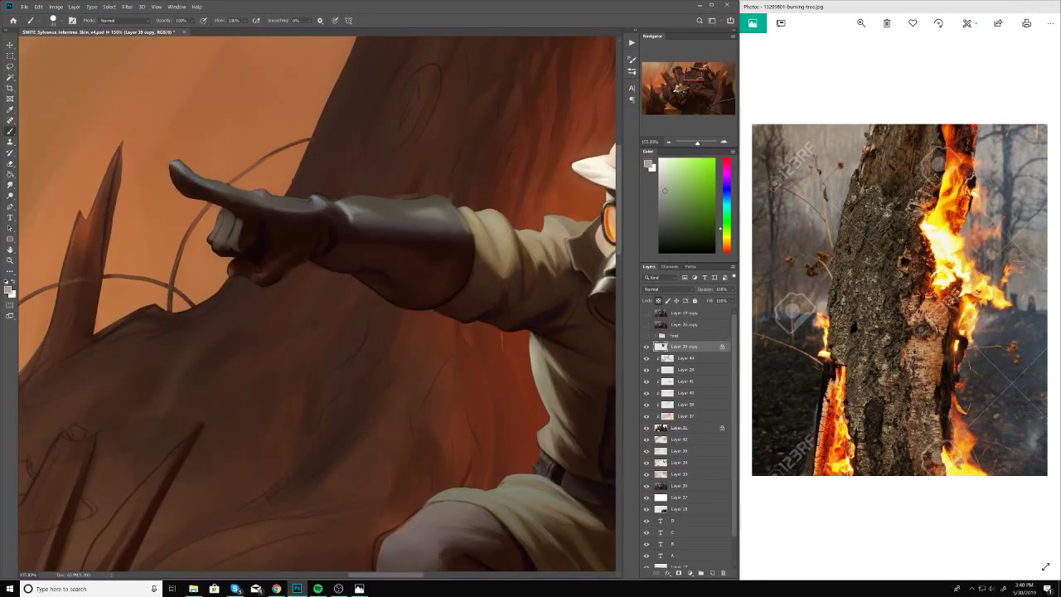
right_click(322, 209)
key("Escape")
scroll(398, 232, "up", 2)
scroll(398, 232, "down", 5)
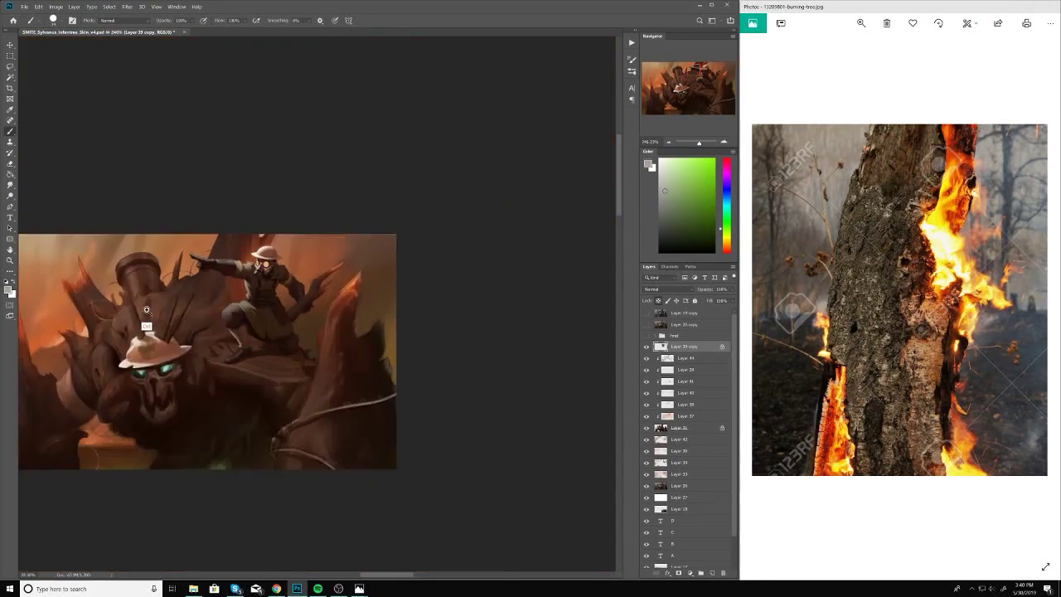
Step: Define the pointing glove's curled fingers and palm shadow with sampled near-black and a resized brush
scroll(405, 233, "up", 5)
left_click(405, 233, "alt")
left_click(390, 281, "alt")
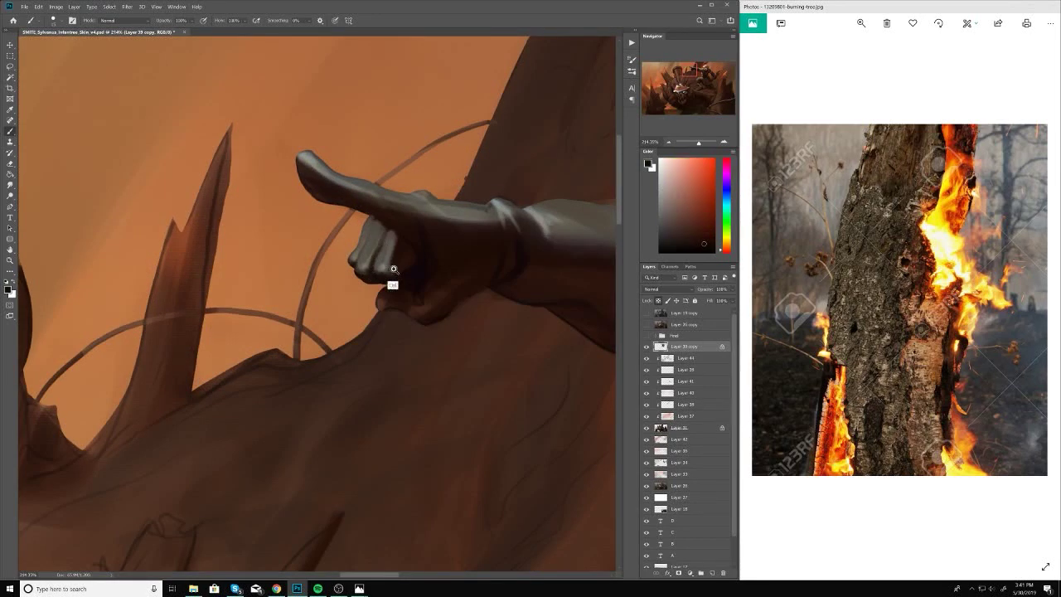
scroll(391, 284, "up", 2)
right_click(455, 209)
key("Escape")
scroll(493, 181, "down", 1)
Step: Resize the brush and shade the underside of the pointing hand with dark reddish brown
right_click(477, 214)
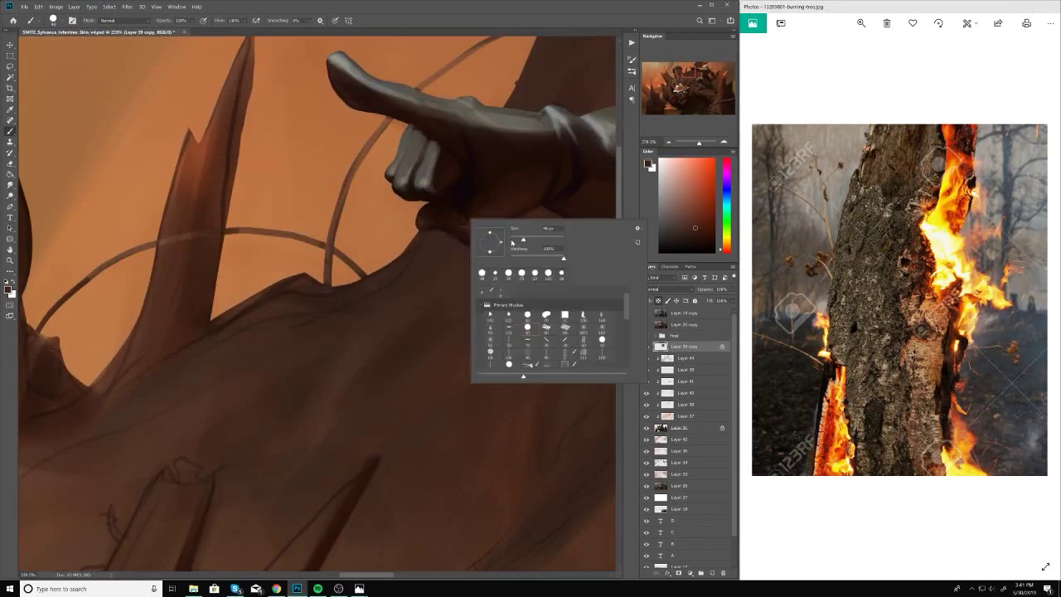
key("Escape")
scroll(447, 207, "down", 3)
scroll(416, 240, "up", 3)
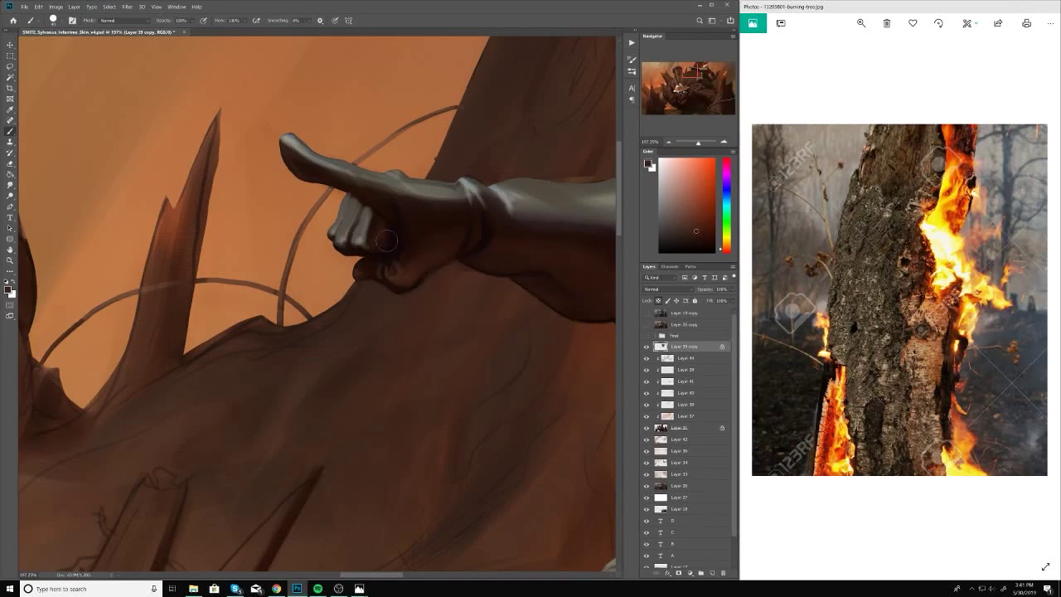
scroll(390, 207, "up", 2)
scroll(351, 268, "down", 3)
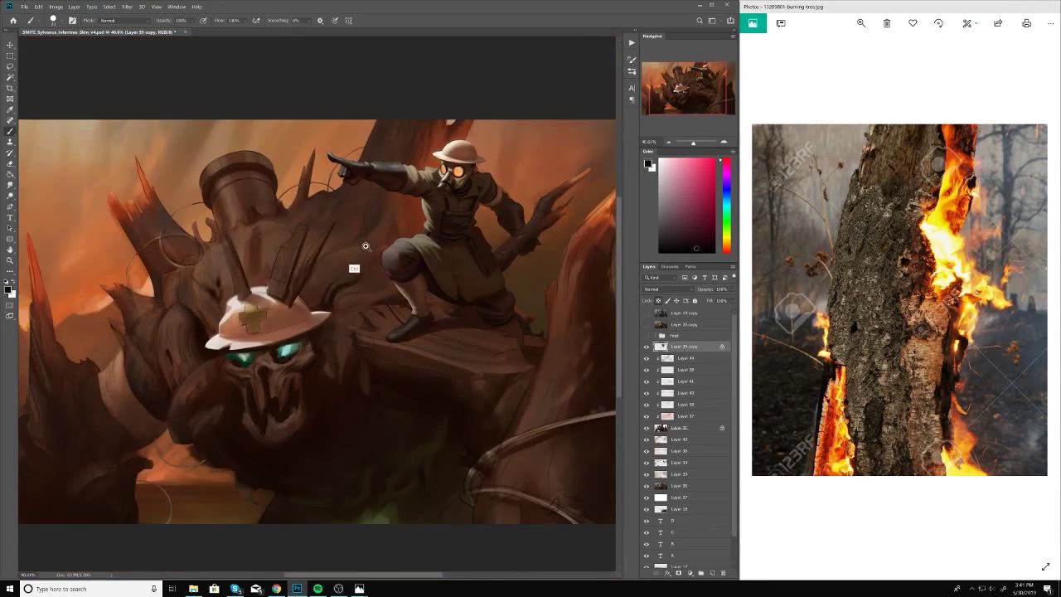
Step: Refine the pointing glove's cuff and forearm with dark reddish brown shading and adjust the brush size
scroll(406, 218, "up", 3)
scroll(450, 224, "down", 1)
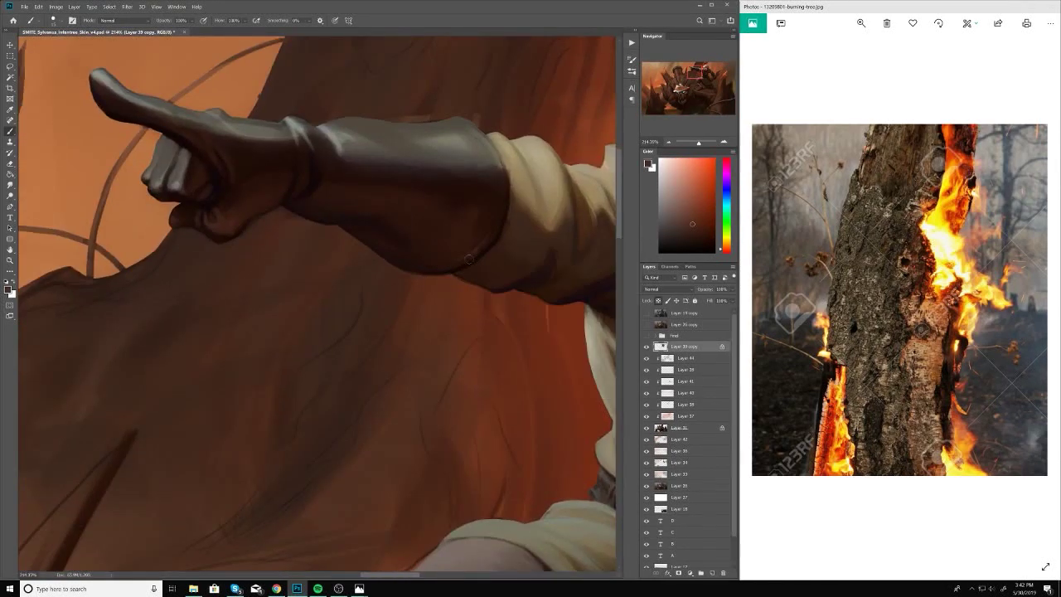
scroll(423, 290, "down", 3)
scroll(423, 291, "up", 5)
right_click(509, 161)
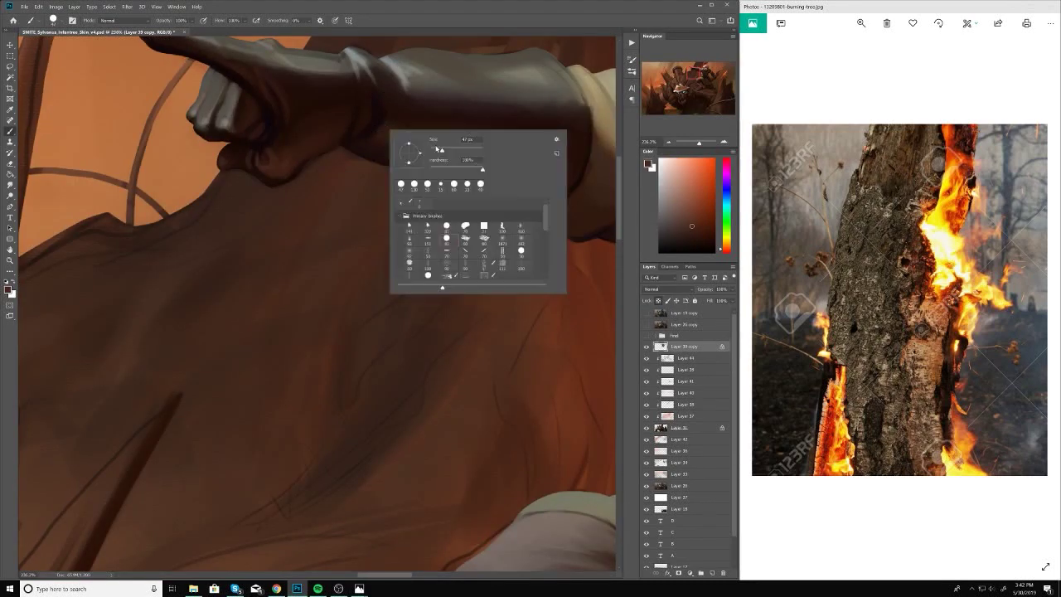
key("Escape")
Step: Activate the Dodge tool and merge the layers from Layer 44 down through Layer 31 into one
scroll(341, 185, "down", 8)
key("o")
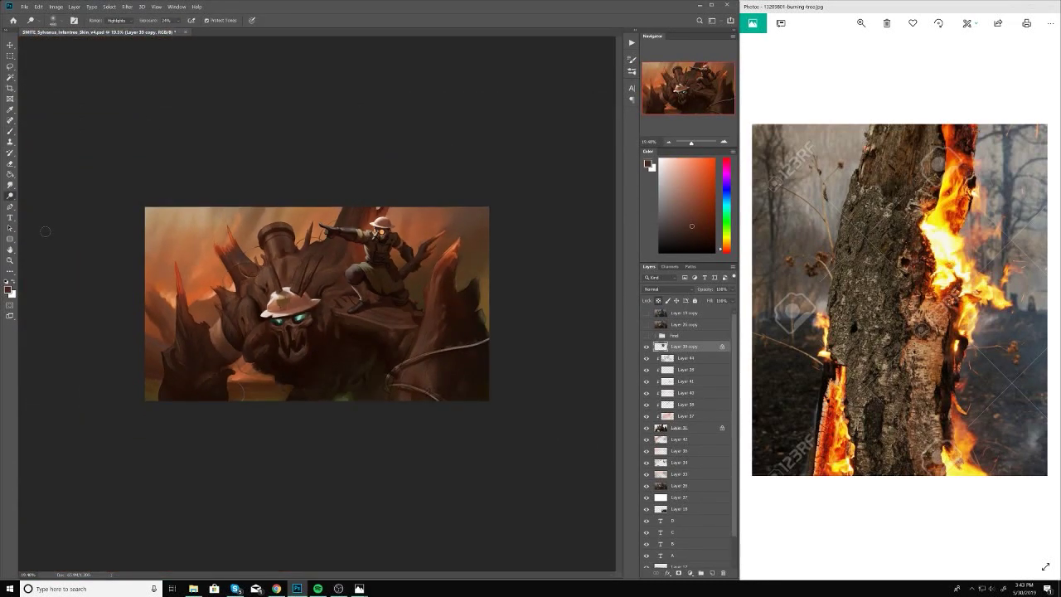
scroll(336, 314, "up", 3)
scroll(440, 312, "down", 2)
left_click(686, 357)
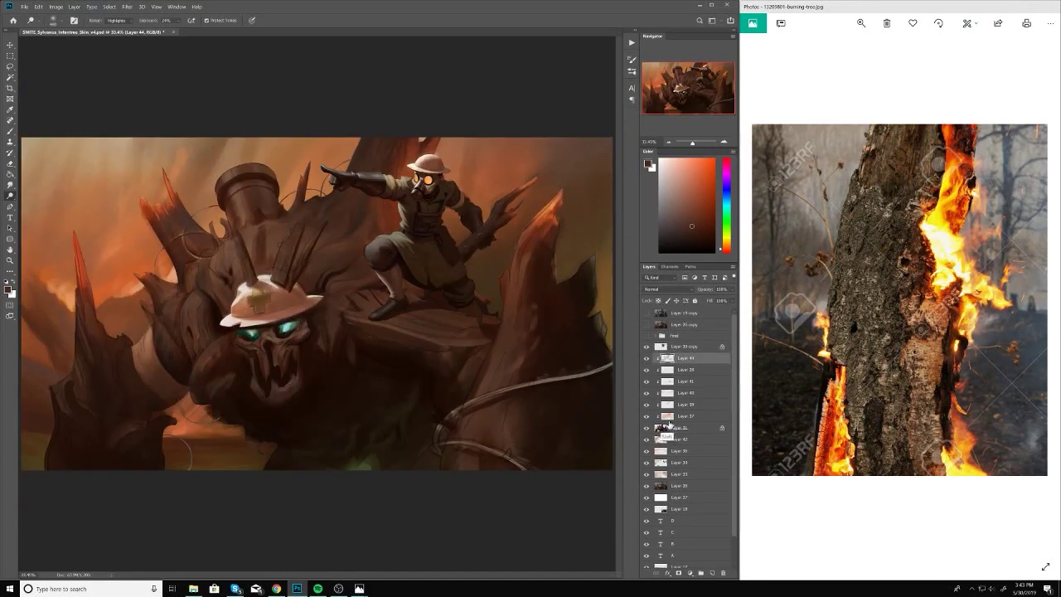
key("ctrl+e")
Step: Return to the Brush tool and resize the brush to paint the creature's back behind the soldier
scroll(390, 331, "down", 2)
scroll(348, 249, "up", 3)
key("b")
right_click(336, 241)
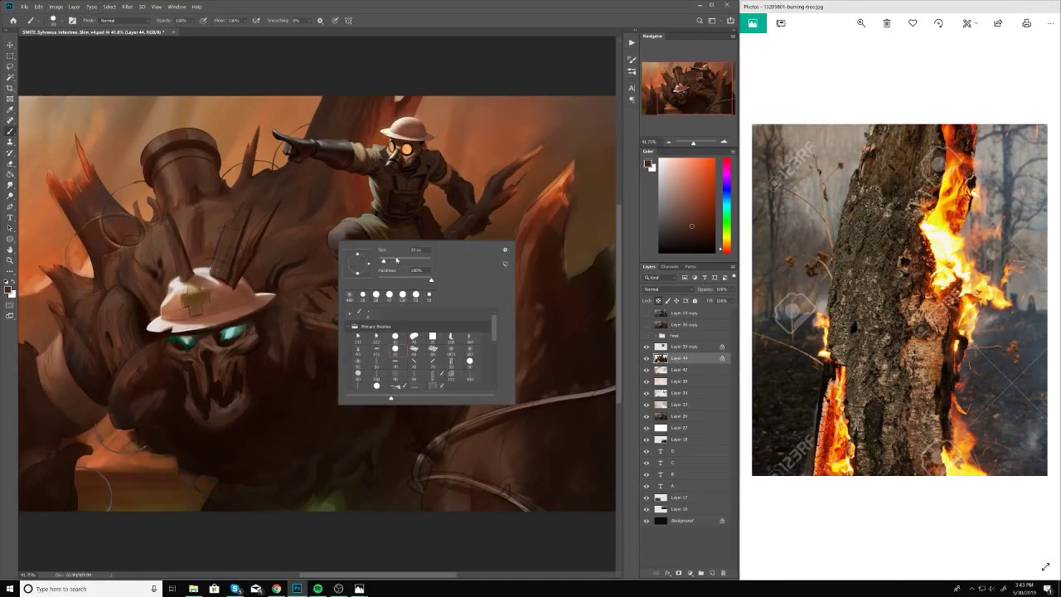
key("Escape")
scroll(357, 166, "up", 4)
right_click(362, 170)
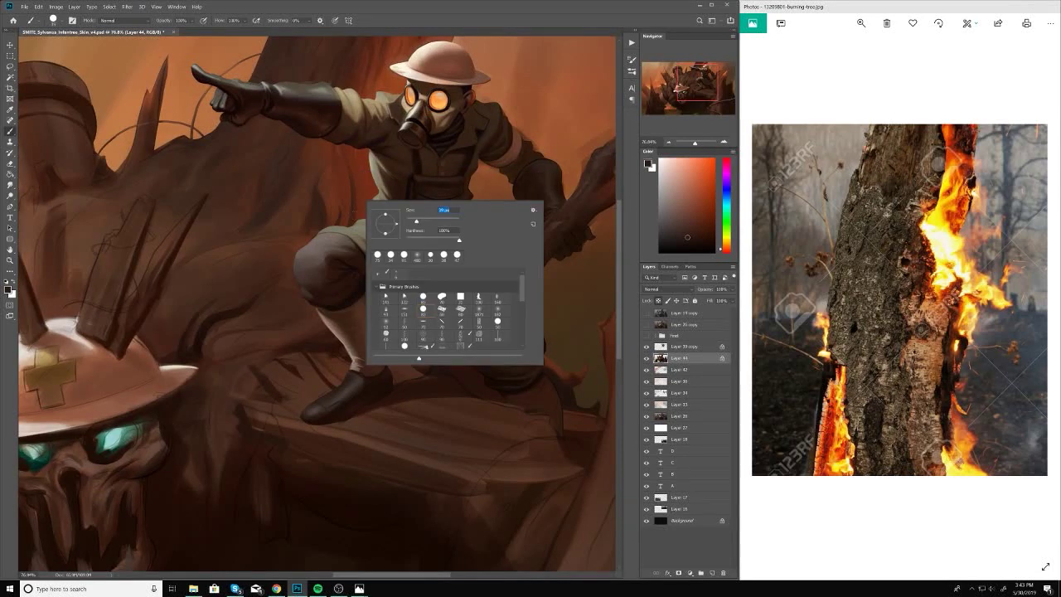
key("Escape")
Step: Shade the creature's back beside the soldier's raised knee with a sampled dark reddish brown
scroll(362, 170, "down", 5)
scroll(364, 174, "up", 4)
left_click(352, 199, "alt")
scroll(352, 200, "down", 4)
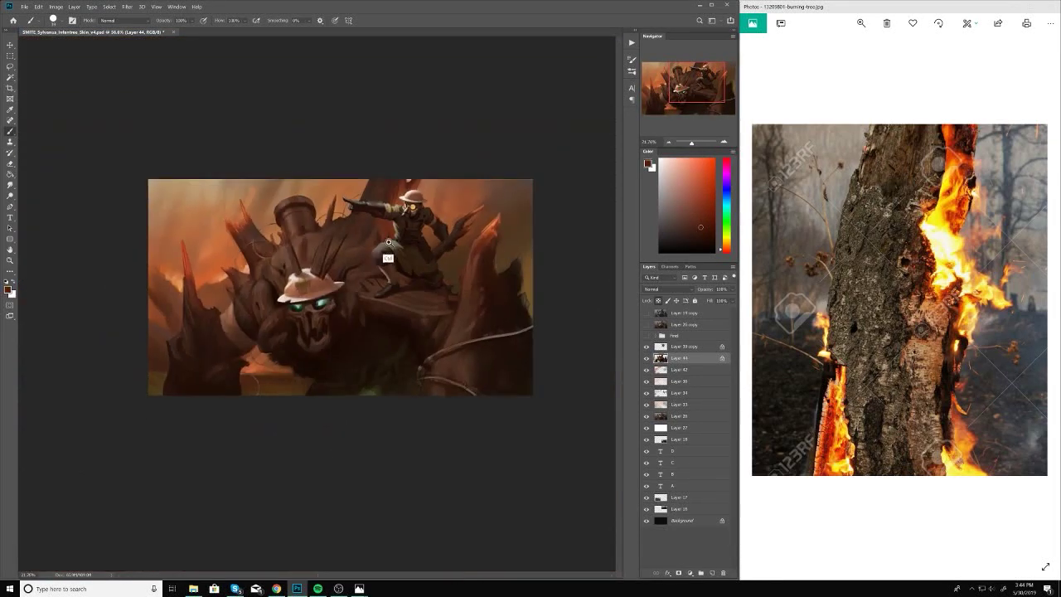
scroll(352, 200, "up", 5)
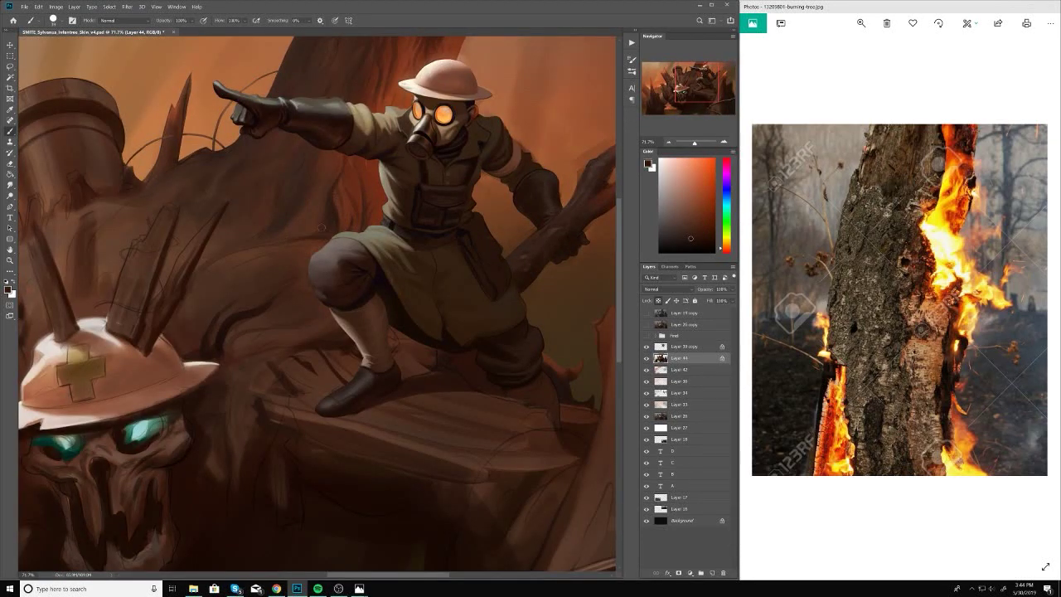
Step: Paint reddish brown bark tones on the creature's back with a sampled colour and mirror the canvas horizontally
left_click(322, 225, "alt")
scroll(321, 226, "down", 4)
scroll(340, 223, "up", 5)
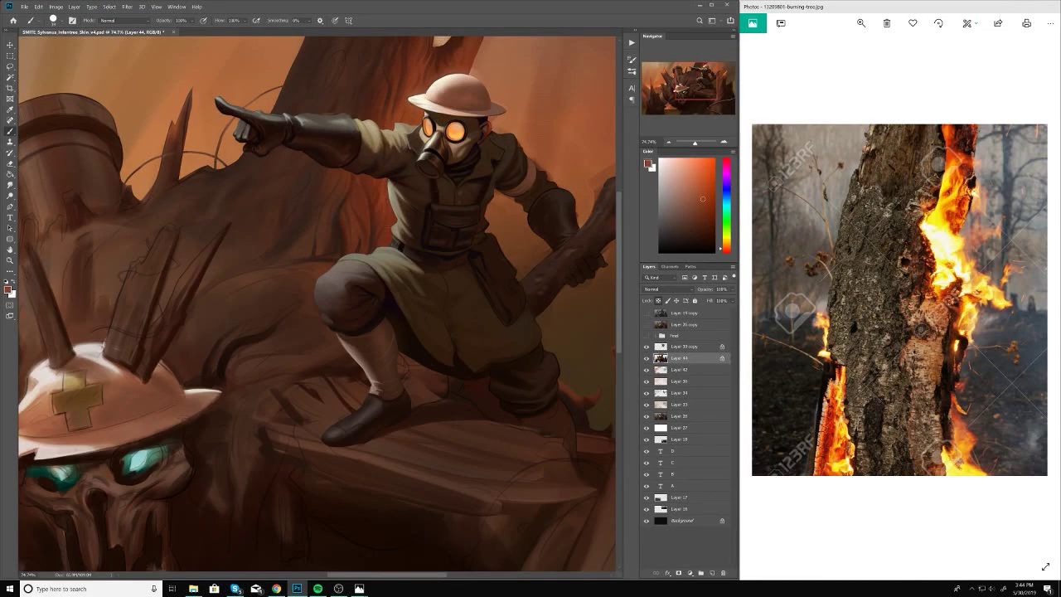
scroll(363, 238, "down", 4)
scroll(253, 344, "up", 5)
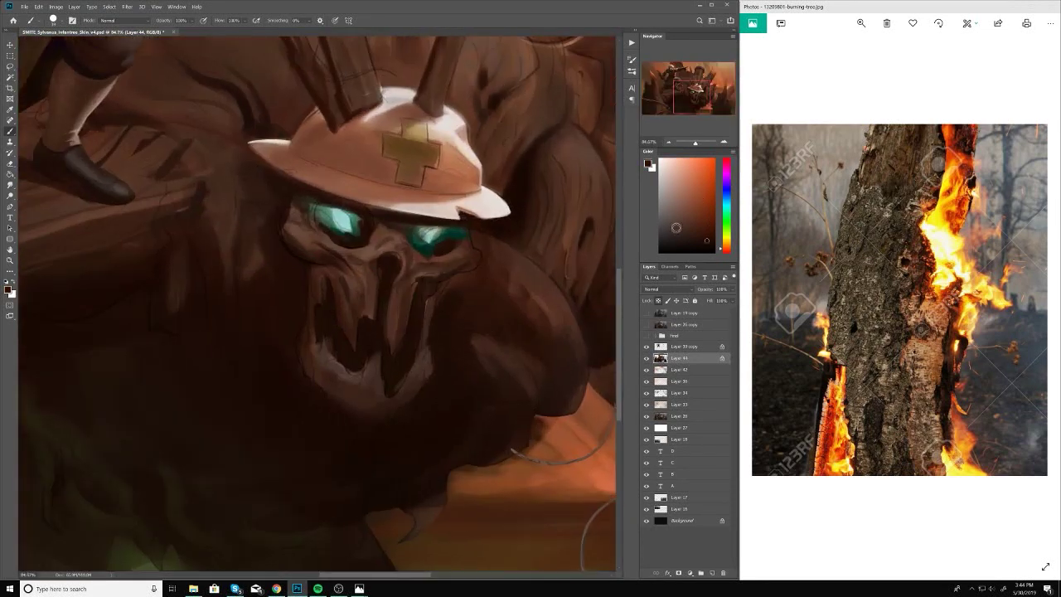
Step: Refine the creature's skull around the nose, cheekbone and eye sockets with sampled browns
left_click(389, 264, "alt")
scroll(464, 265, "up", 2)
left_click(478, 267, "alt")
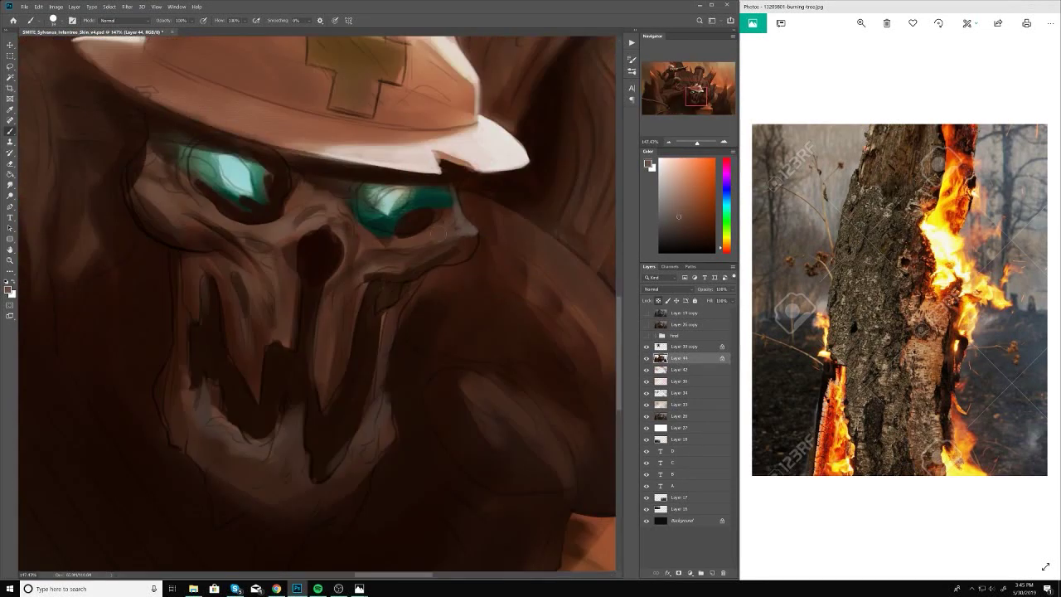
left_click(451, 272, "alt")
scroll(380, 343, "down", 3)
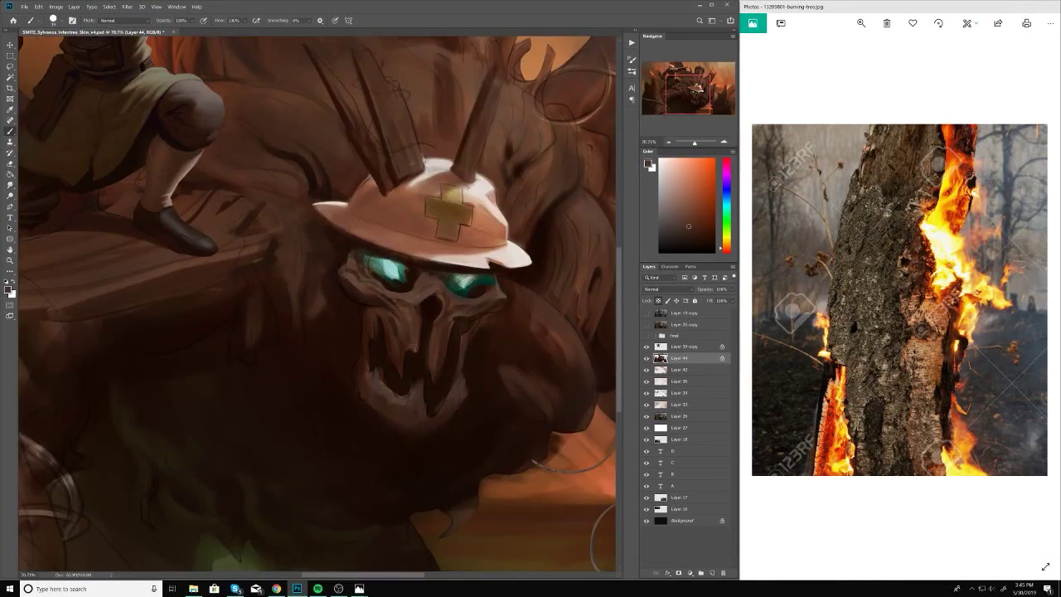
Step: Sharpen the creature's cheekbones and mouth edges with sampled near-black and muted brown
scroll(420, 316, "down", 3)
scroll(414, 332, "up", 3)
left_click(411, 311, "alt")
scroll(414, 340, "down", 3)
scroll(440, 240, "up", 3)
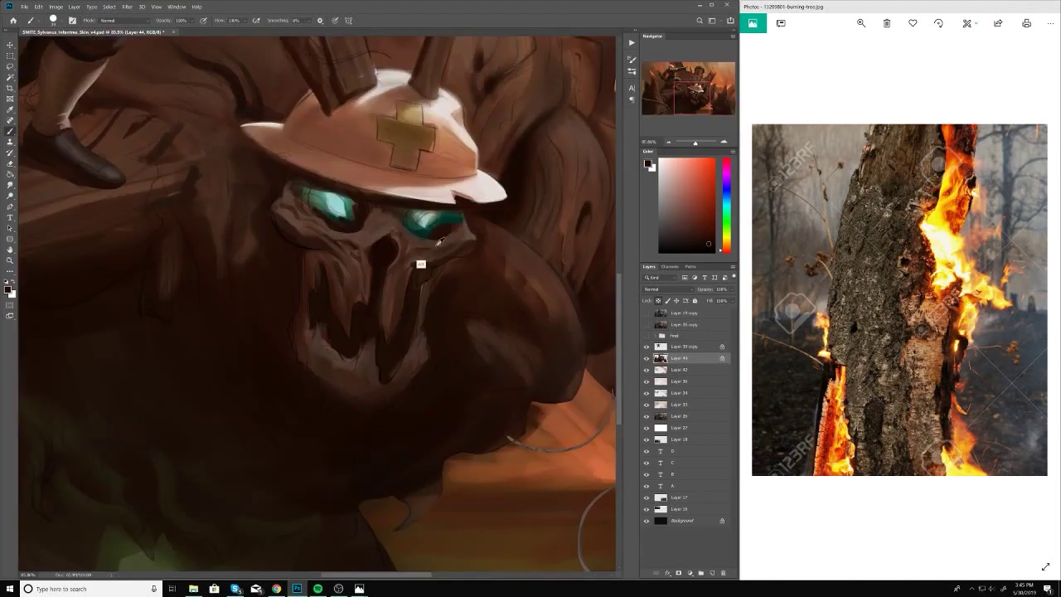
left_click(407, 301, "alt")
scroll(407, 301, "up", 1)
scroll(414, 213, "down", 5)
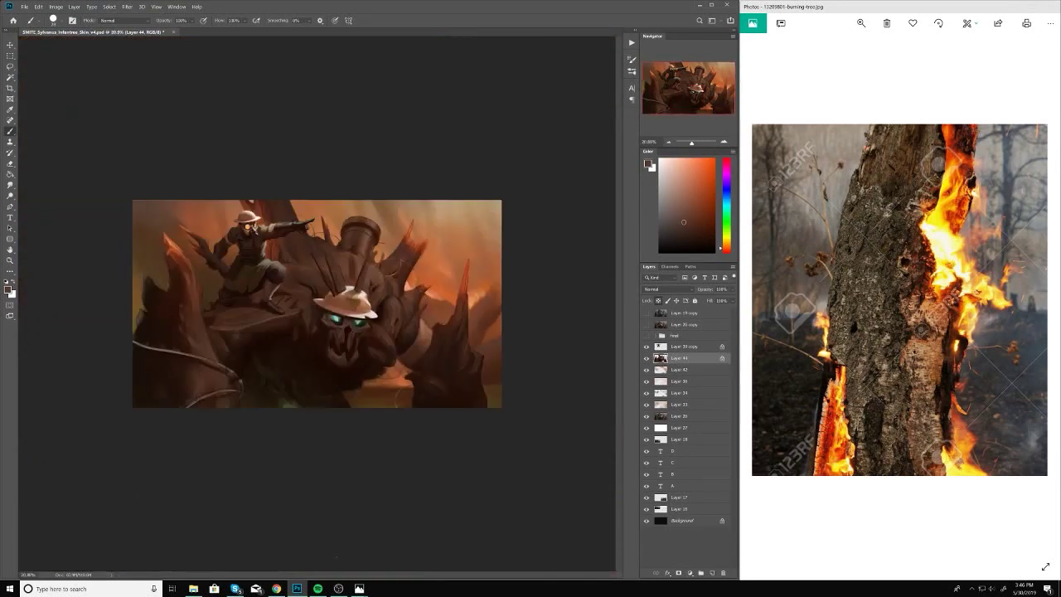
Step: Extend the creature's lower jaw into a jagged, pointed wooden chin with sampled dark browns
scroll(336, 422, "up", 5)
left_click(336, 437, "alt")
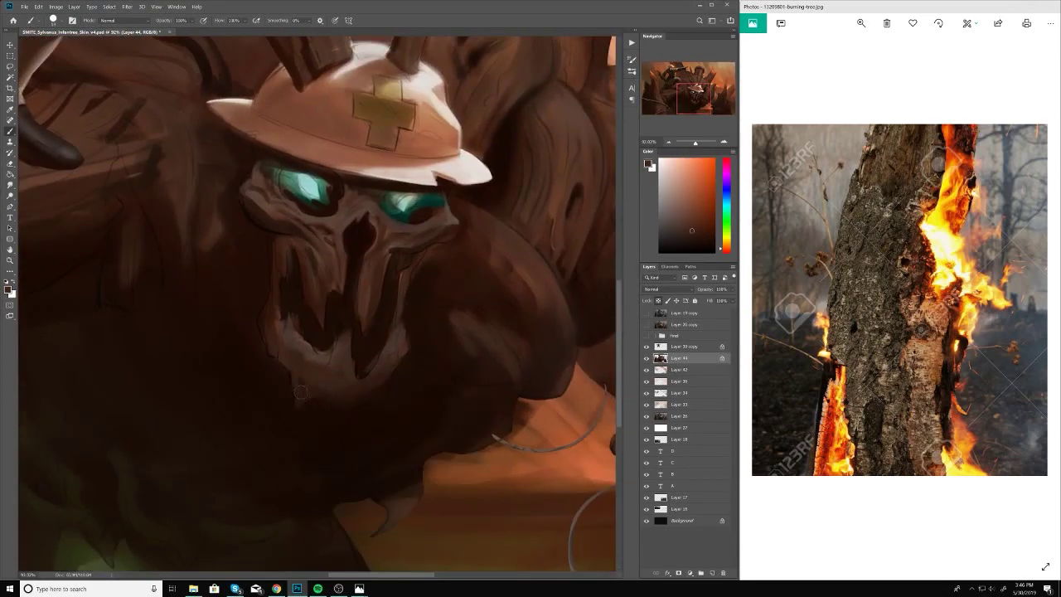
scroll(378, 404, "up", 2)
left_click(374, 440, "alt")
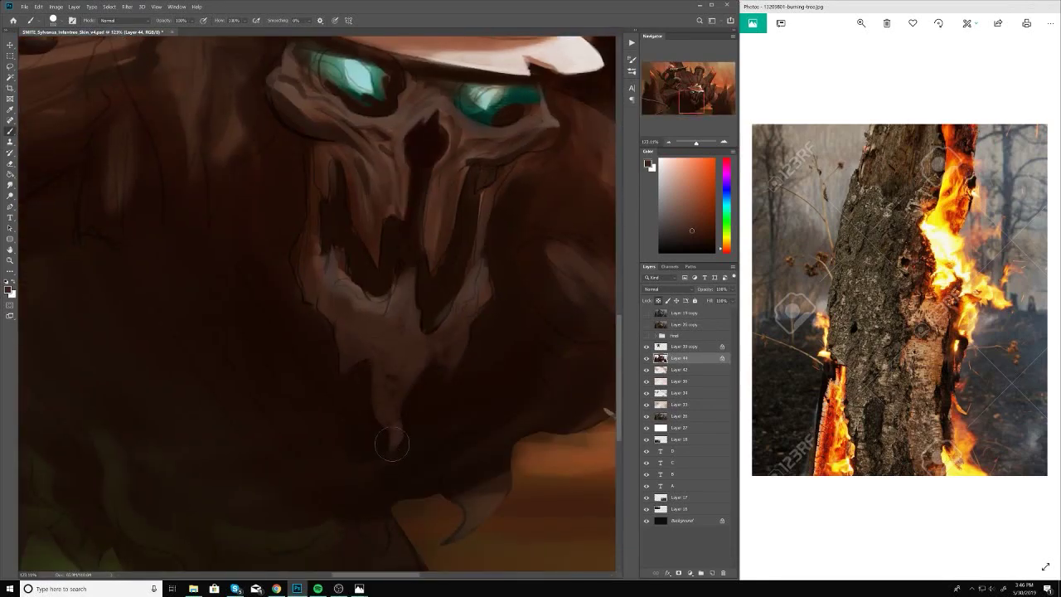
scroll(391, 426, "down", 5)
scroll(397, 448, "up", 3)
scroll(431, 420, "down", 5)
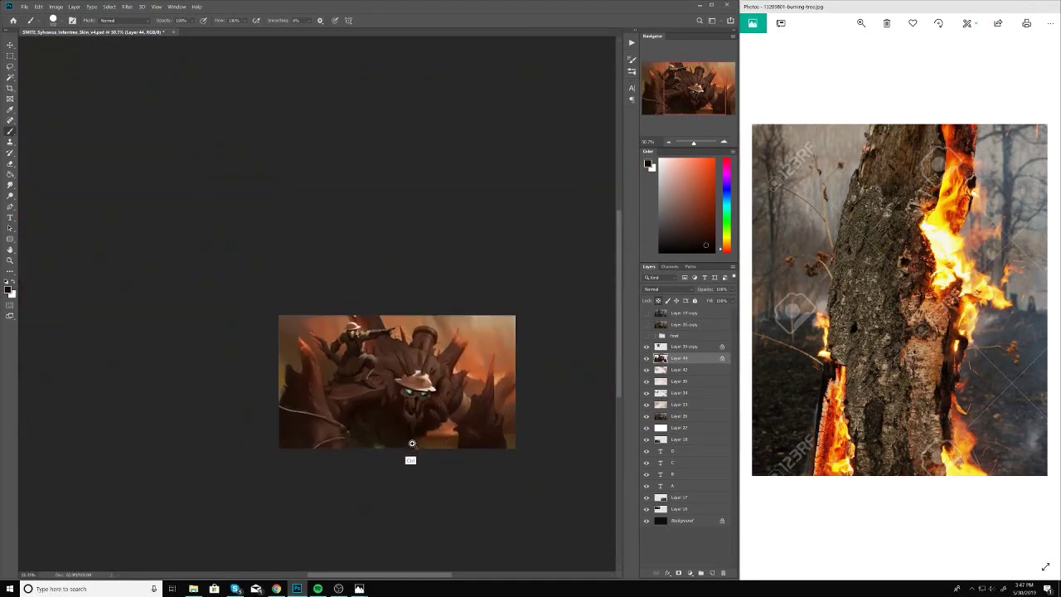
Step: Paint wood-grain shading on the creature's shoulder beside the helmet with a sampled greyish brown
scroll(412, 448, "up", 3)
scroll(414, 295, "down", 5)
scroll(403, 248, "up", 3)
left_click(404, 248, "alt")
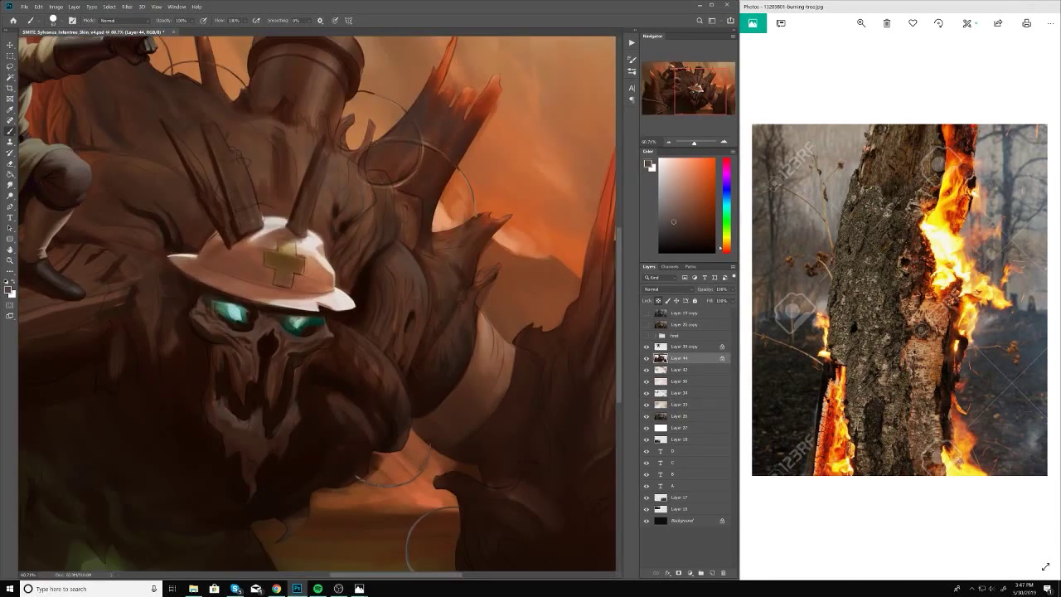
scroll(318, 303, "down", 5)
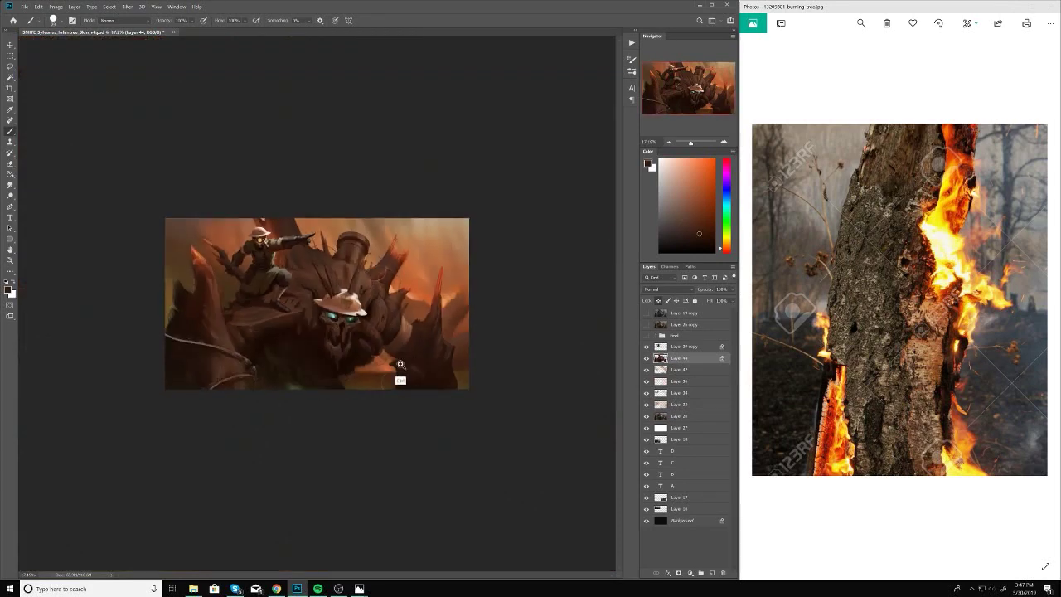
Step: Shift the brush colour to a very dark purple and fill the skull's nose cavity
scroll(373, 249, "up", 4)
left_click(726, 177)
scroll(401, 222, "down", 5)
scroll(390, 290, "up", 5)
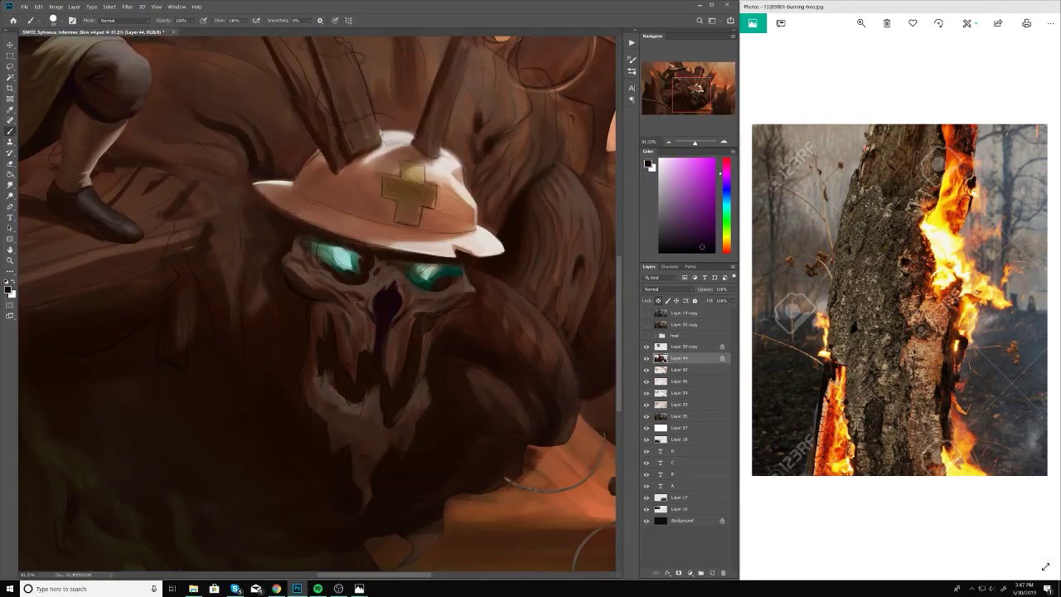
Step: Repaint the creature's eyes in richer teal and shade the gap beneath the helmet brim with dark blue
scroll(393, 266, "down", 5)
scroll(373, 257, "up", 5)
left_click(299, 249, "alt")
right_click(369, 257)
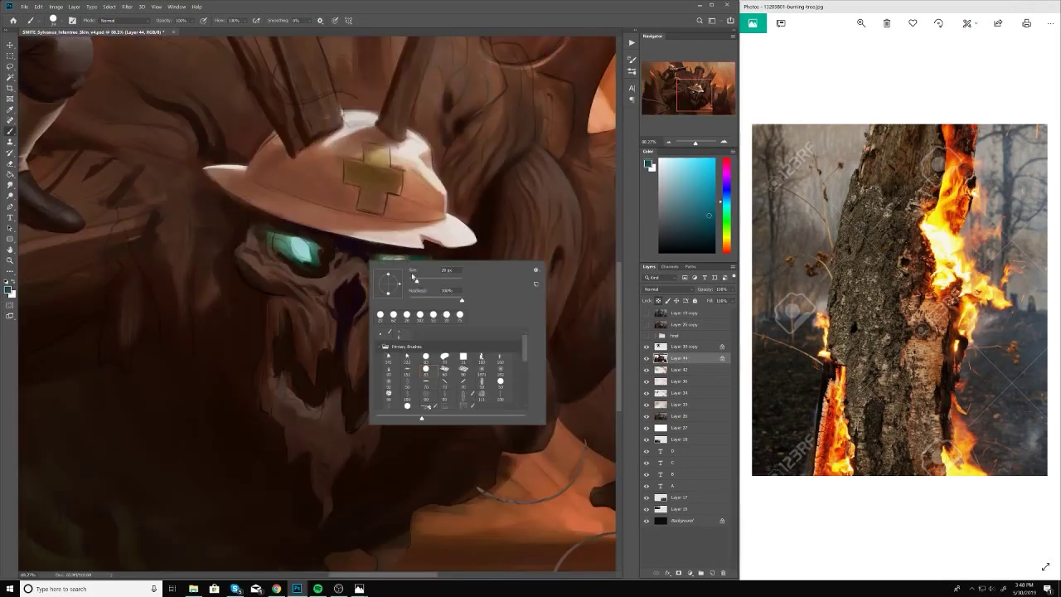
key("Escape")
scroll(331, 257, "down", 5)
scroll(498, 249, "up", 6)
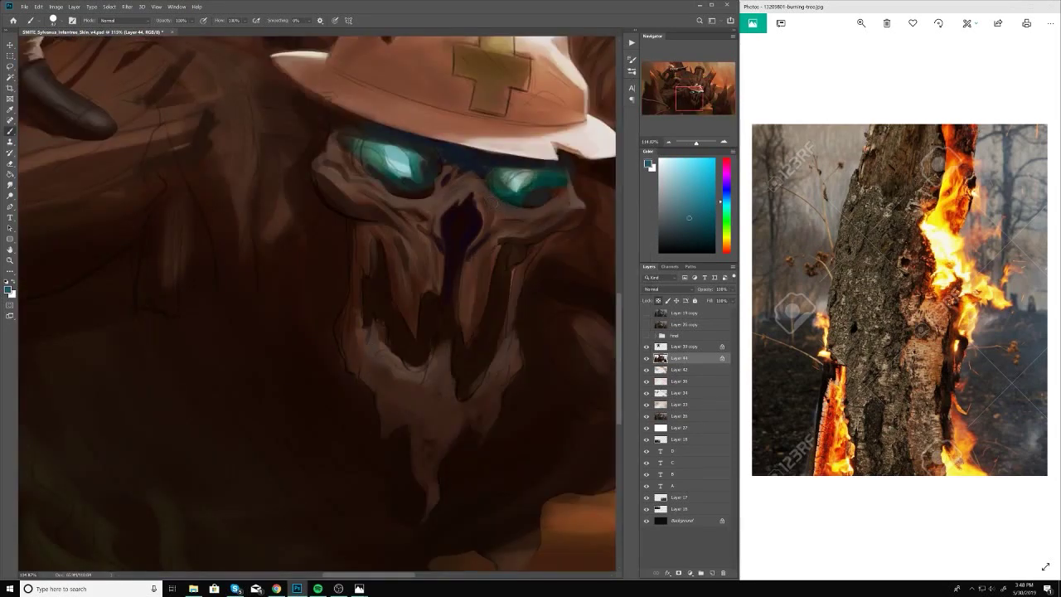
scroll(518, 243, "down", 5)
left_click(688, 232)
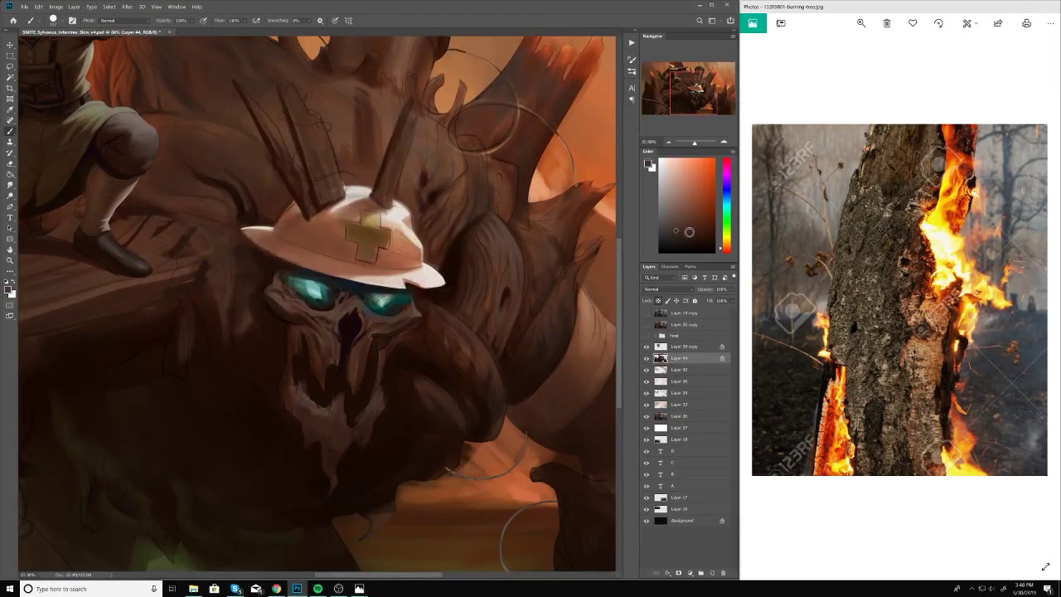
Step: Switch the reference image to the creature and soldier concept sheet Sylvanus_Infantree_WIP02.jpg
scroll(317, 304, "down", 5)
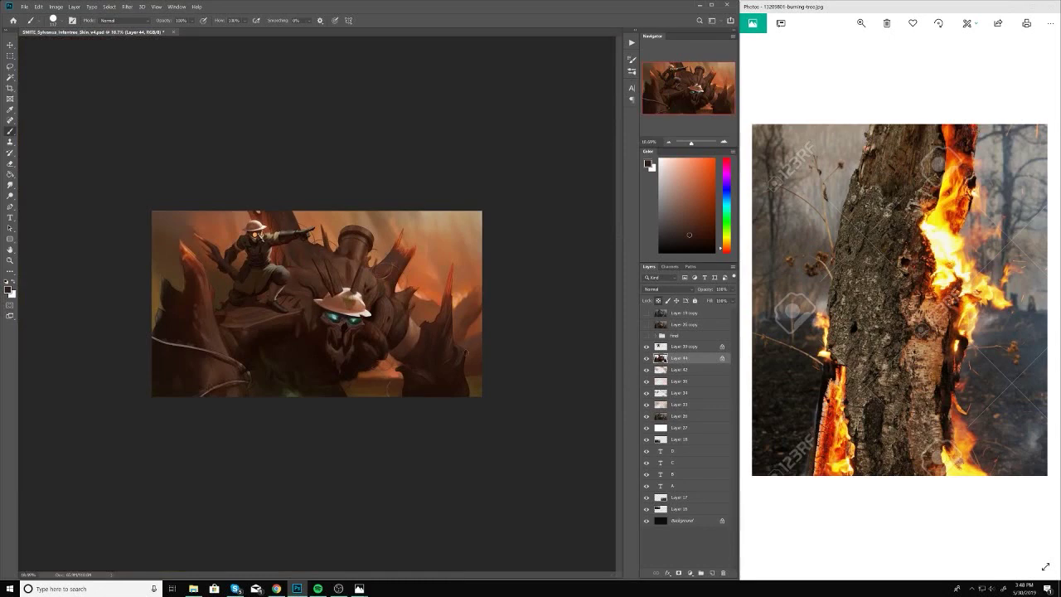
left_click(799, 316)
scroll(918, 326, "down", 3)
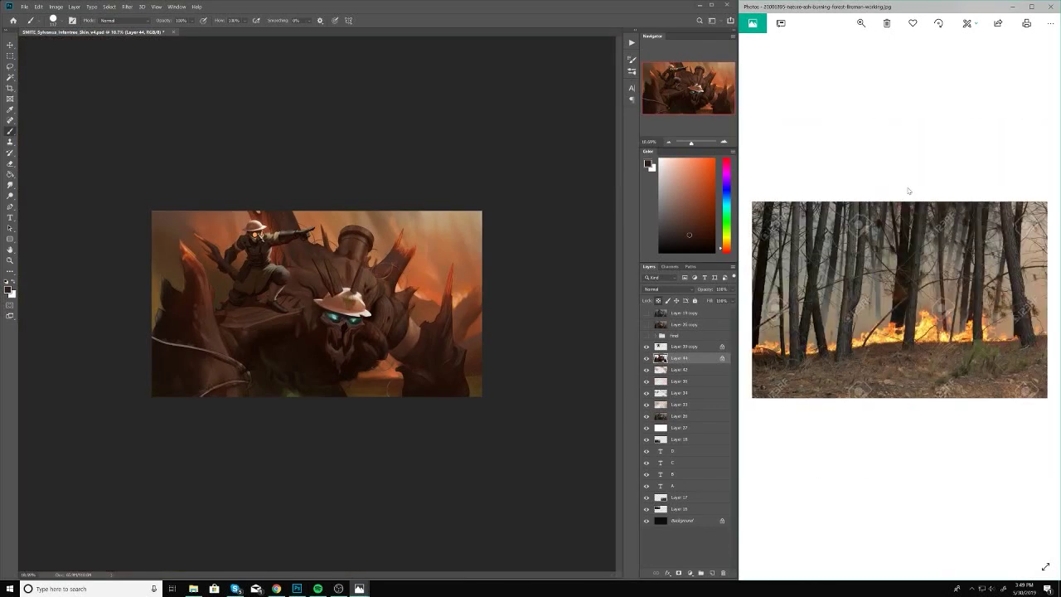
scroll(415, 375, "up", 2)
scroll(414, 374, "up", 3)
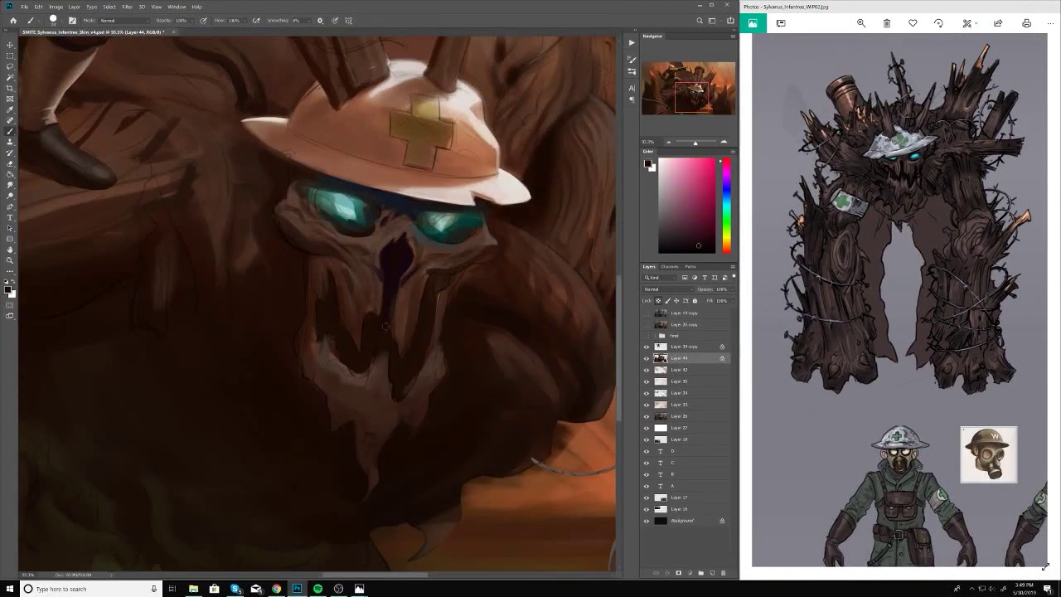
Step: Extend the dark purple of the skull's nose cavity down into the mouth with sampled near-black
left_click(432, 279, "alt")
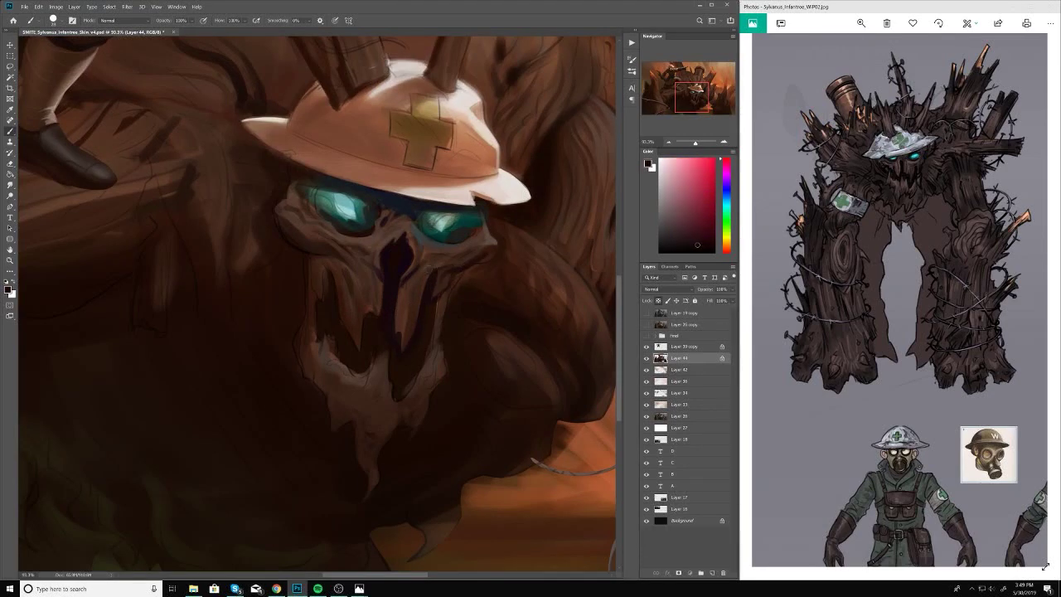
left_click_drag(431, 265, 385, 290)
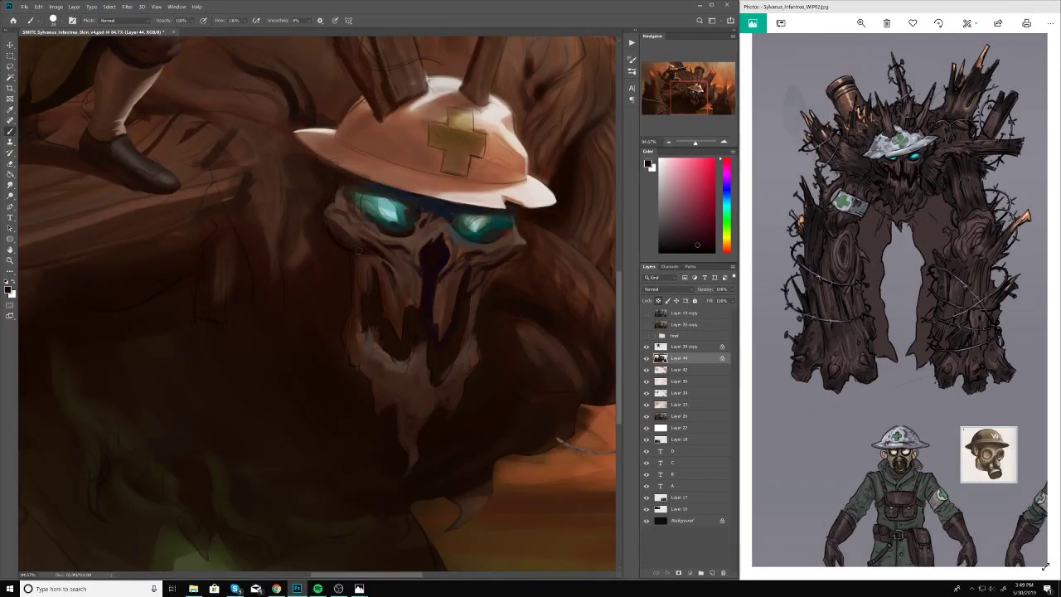
Step: Repaint the creature's eyes with a glowing blue core using sampled blue-greys, and mirror the canvas to check them
scroll(415, 249, "down", 1)
left_click(413, 201, "alt")
scroll(394, 248, "up", 1)
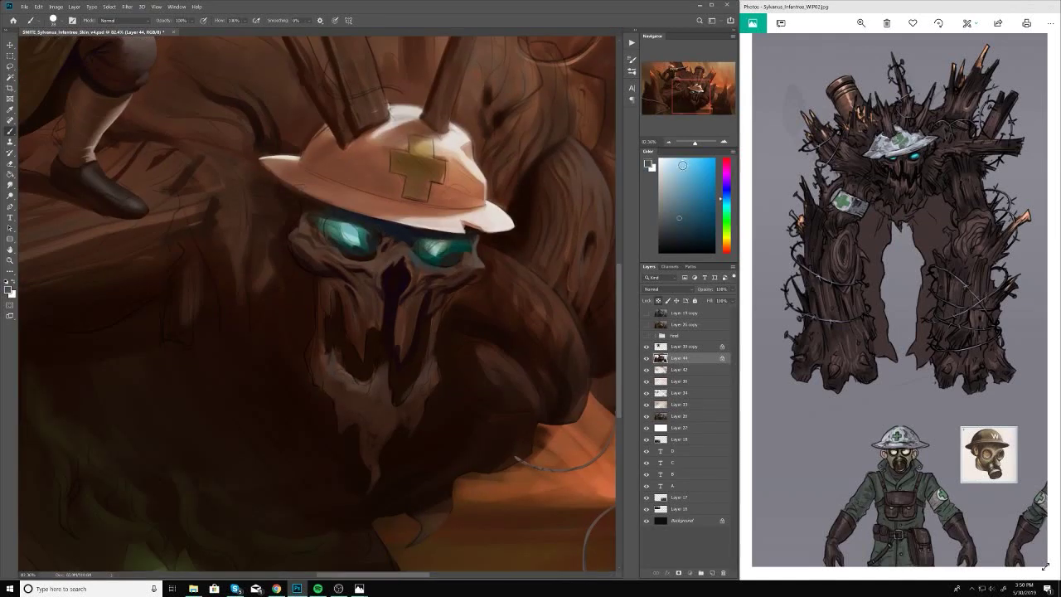
right_click(413, 255)
right_click(431, 240)
right_click(402, 242)
mouse_move(414, 245)
left_mouse_down()
mouse_move(465, 248)
mouse_move(348, 236)
mouse_move(398, 249)
mouse_move(398, 265)
left_mouse_up()
left_click(464, 178, "alt")
left_click_drag(464, 178, 418, 199)
left_click(461, 164, "alt")
left_click_drag(365, 195, 331, 207)
key("ctrl+0")
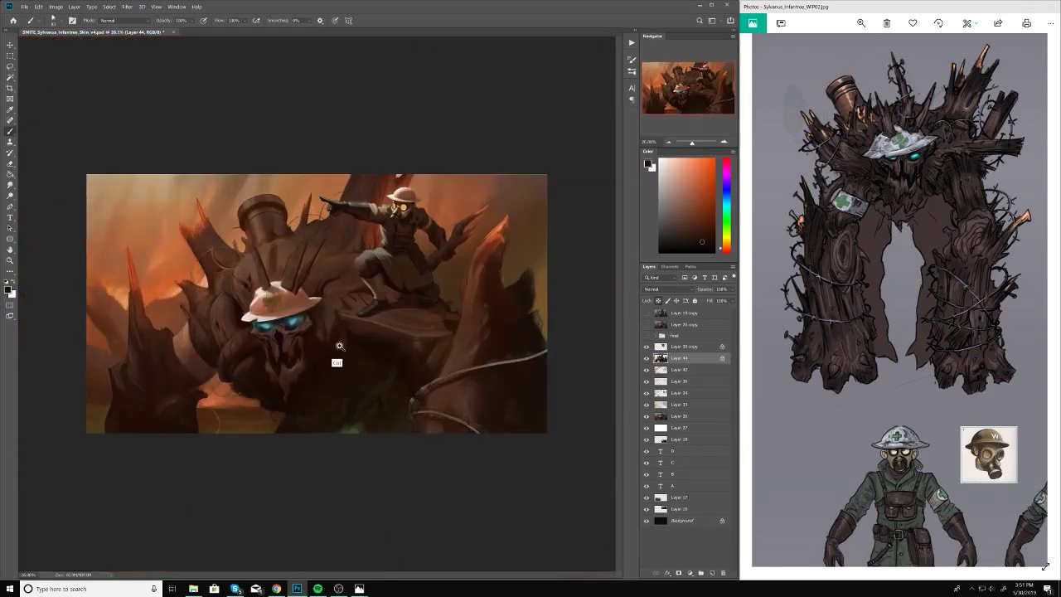
Step: Refine the skull's cheek and jaw edges in the mirrored view with sampled greyish brown and near-black
left_click_drag(339, 346, 389, 346)
right_click(269, 282)
key("Escape")
left_click(236, 299, "alt")
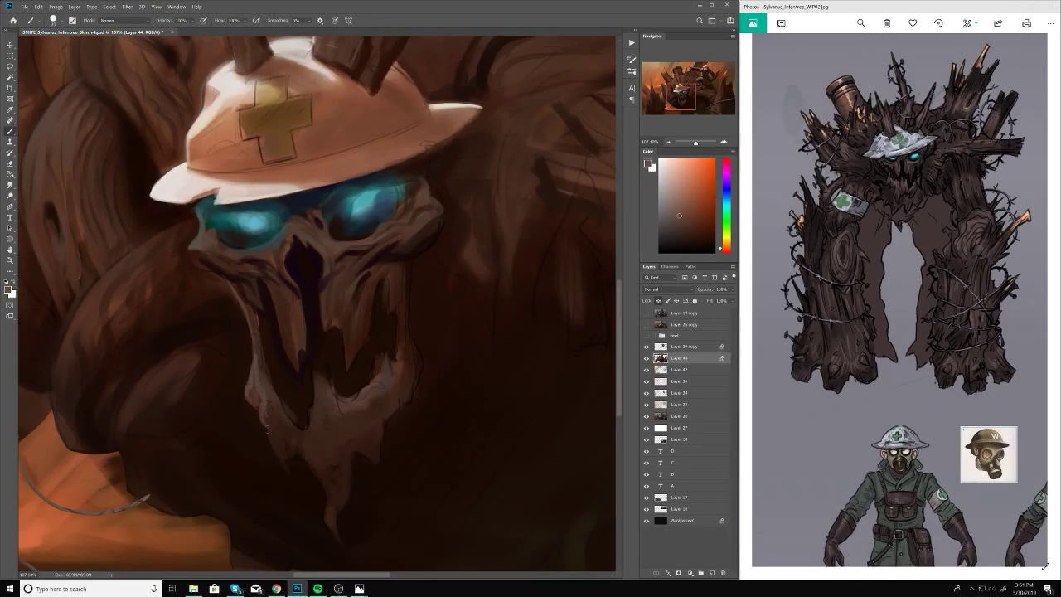
left_click_drag(266, 429, 560, 358)
left_click_drag(373, 332, 274, 332)
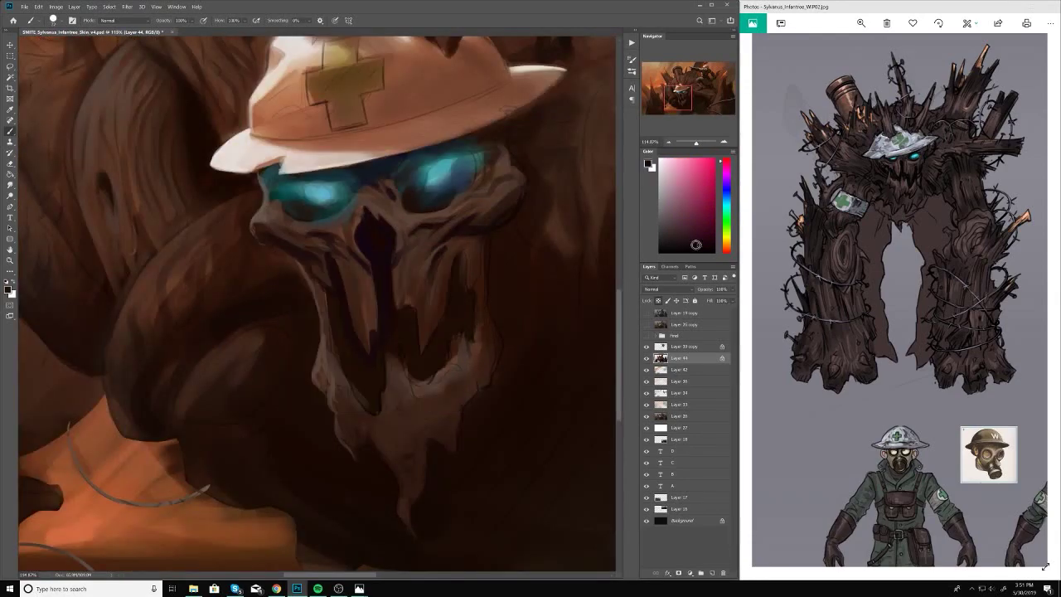
left_click(280, 211, "alt")
mouse_move(498, 309)
left_mouse_down()
mouse_move(421, 309)
mouse_move(464, 414)
mouse_move(305, 428)
mouse_move(308, 408)
mouse_move(381, 406)
mouse_move(348, 406)
left_mouse_up()
key("ctrl+shift+h")
Step: Touch up the glow and rim of the creature's eyes with sampled teal blue
right_click(282, 287)
key("Escape")
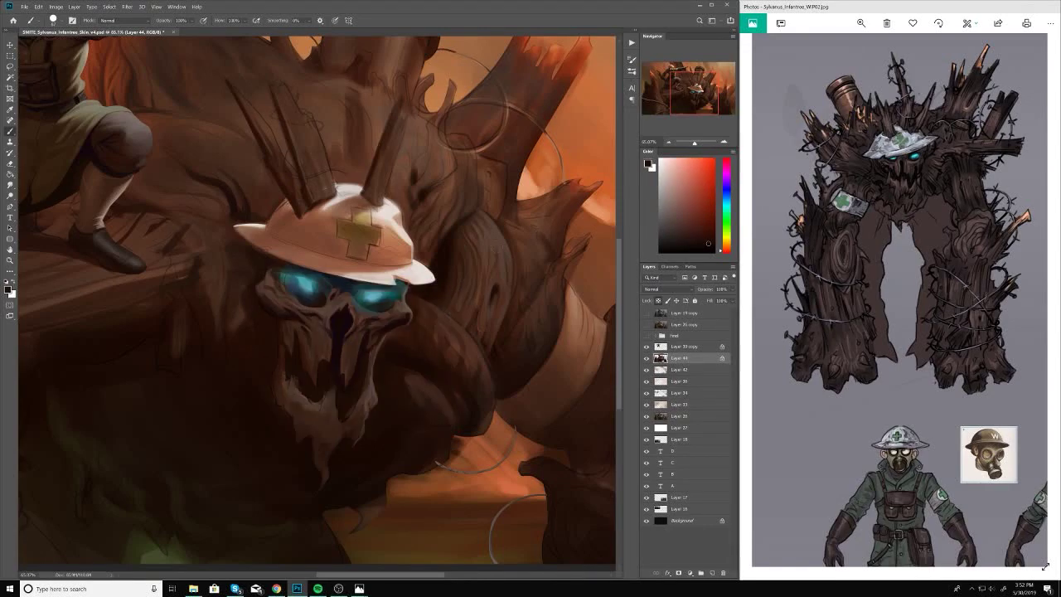
right_click(190, 263)
key("Escape")
mouse_move(414, 356)
left_mouse_down()
mouse_move(348, 356)
mouse_move(390, 323)
left_mouse_up()
left_click(331, 217, "alt")
right_click(290, 212)
key("Escape")
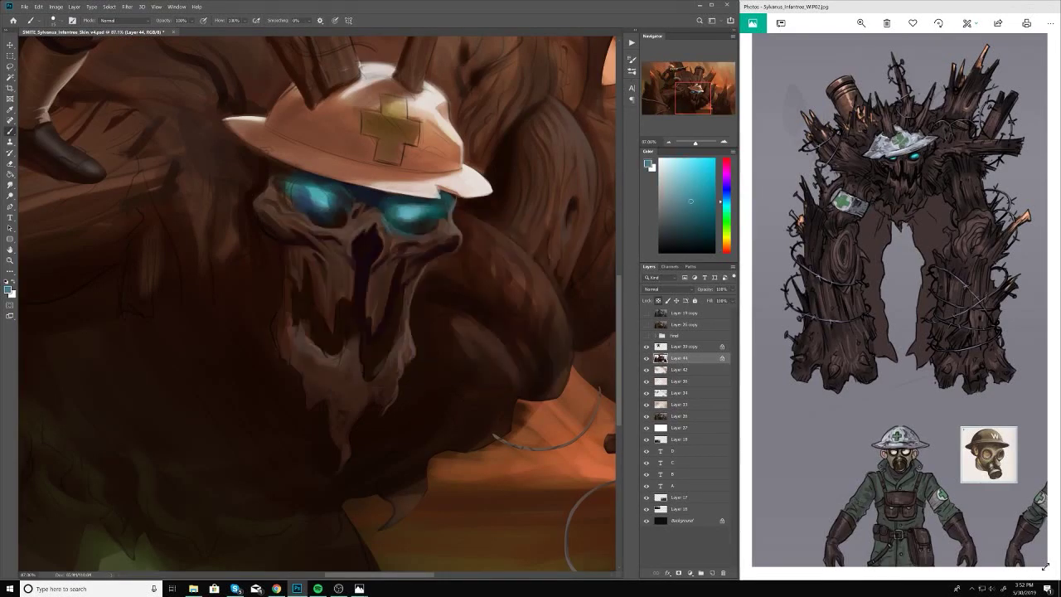
mouse_move(332, 232)
left_mouse_down()
mouse_move(347, 241)
mouse_move(325, 348)
mouse_move(514, 176)
mouse_move(448, 321)
mouse_move(337, 327)
mouse_move(359, 415)
left_mouse_up()
Step: Fill the gaps between the skull's jagged teeth with sampled very dark purple, checking the mirrored canvas
left_click(514, 178, "alt")
key("h")
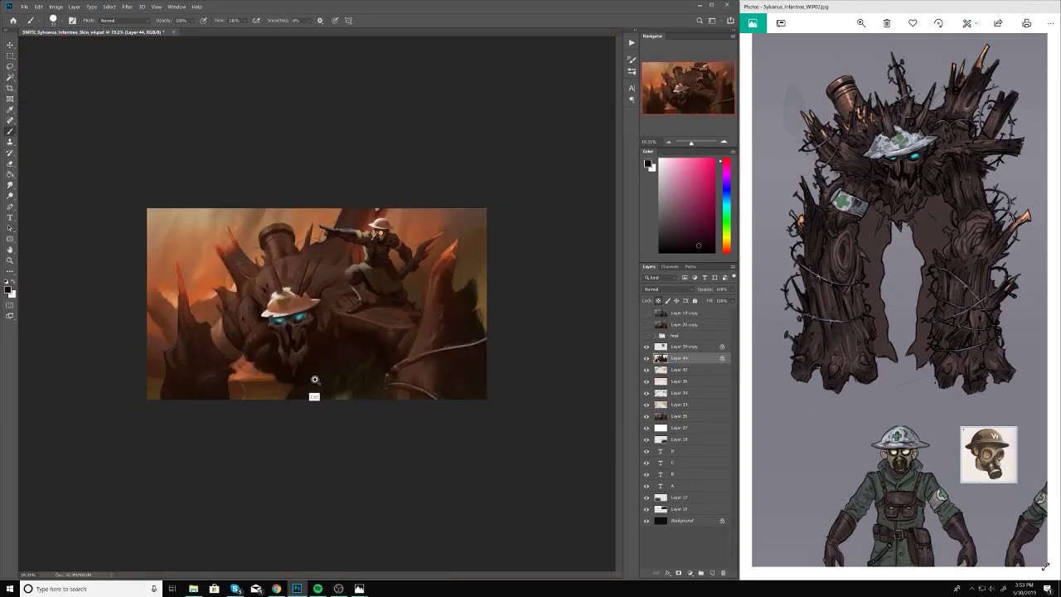
left_click_drag(339, 358, 447, 214)
right_click(448, 214)
key("Escape")
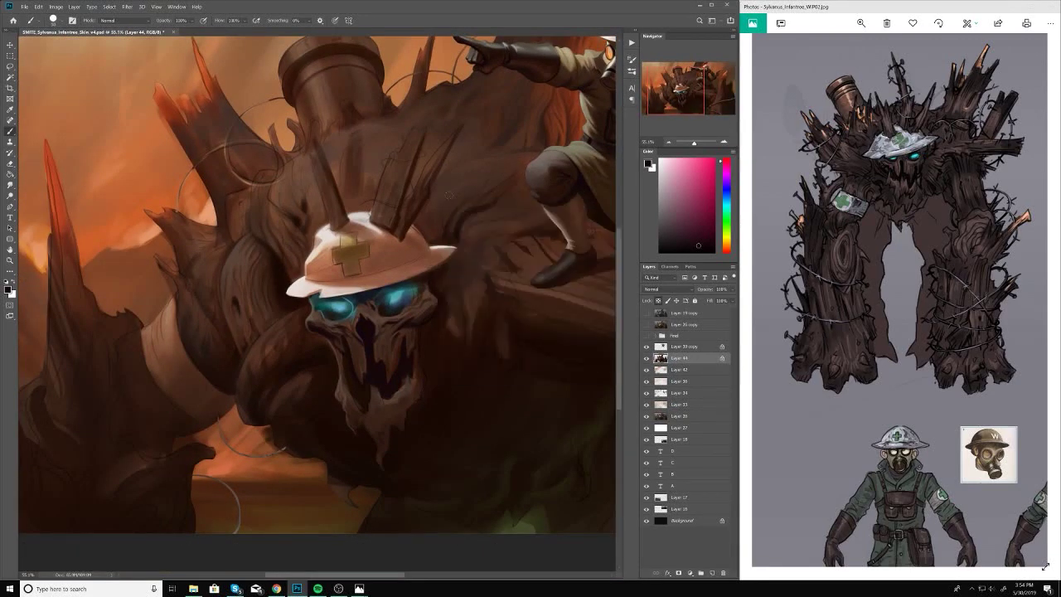
Step: Shade the bark behind the helmet in sampled dark brown and add pale pinkish rim light along the wooden spikes
left_click(460, 190, "alt")
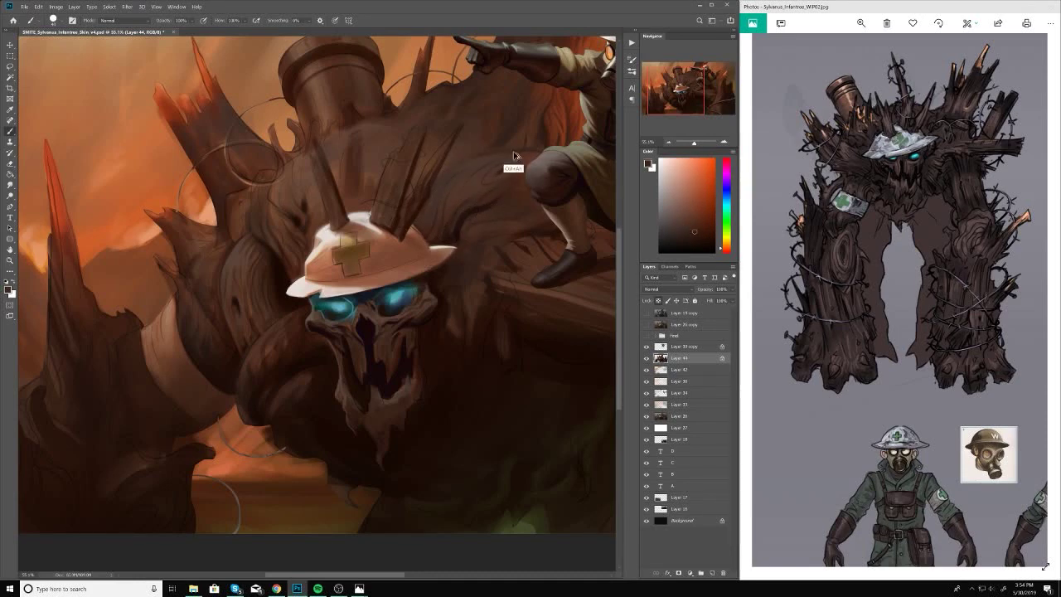
left_click_drag(509, 161, 491, 244)
left_click_drag(421, 298, 405, 181)
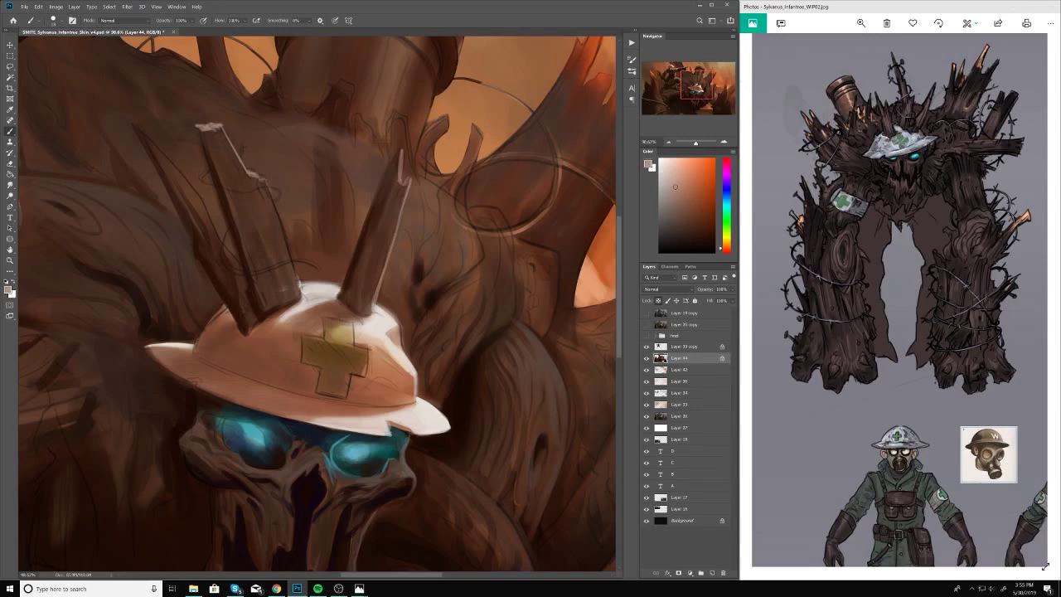
left_click_drag(283, 201, 190, 169)
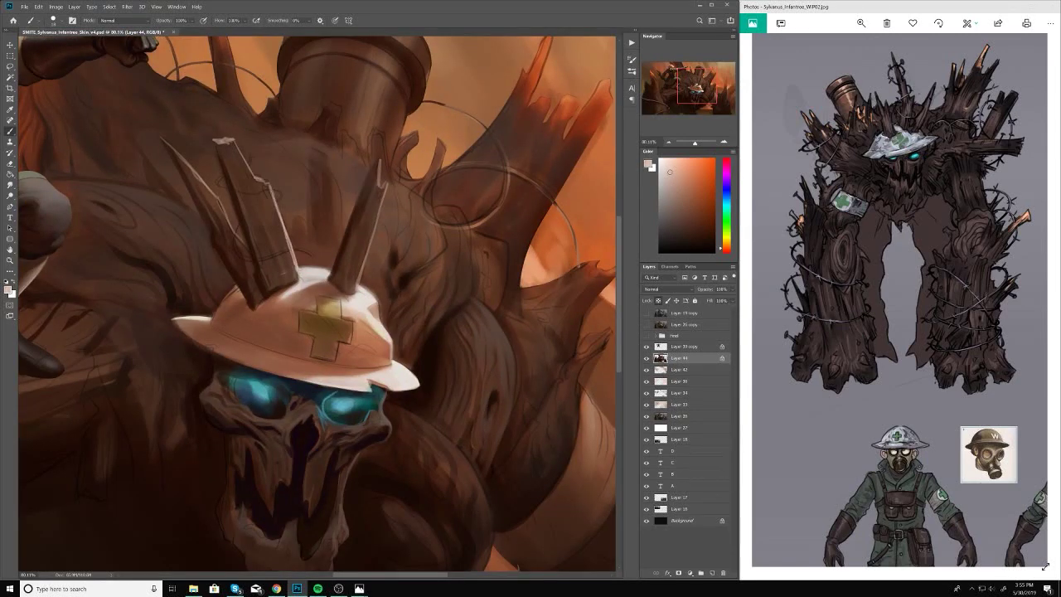
scroll(378, 378, "down", 5)
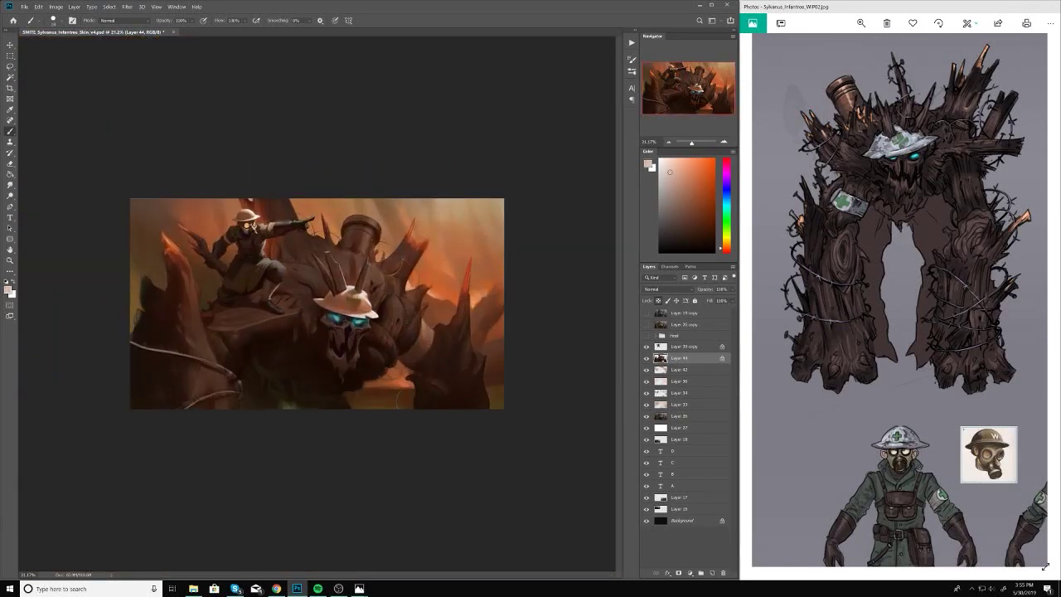
Step: Deepen the shadow around the skull and jaw with near-black blue and dark red, checking the mirrored composition
scroll(320, 365, "up", 4)
left_click(345, 276, "alt")
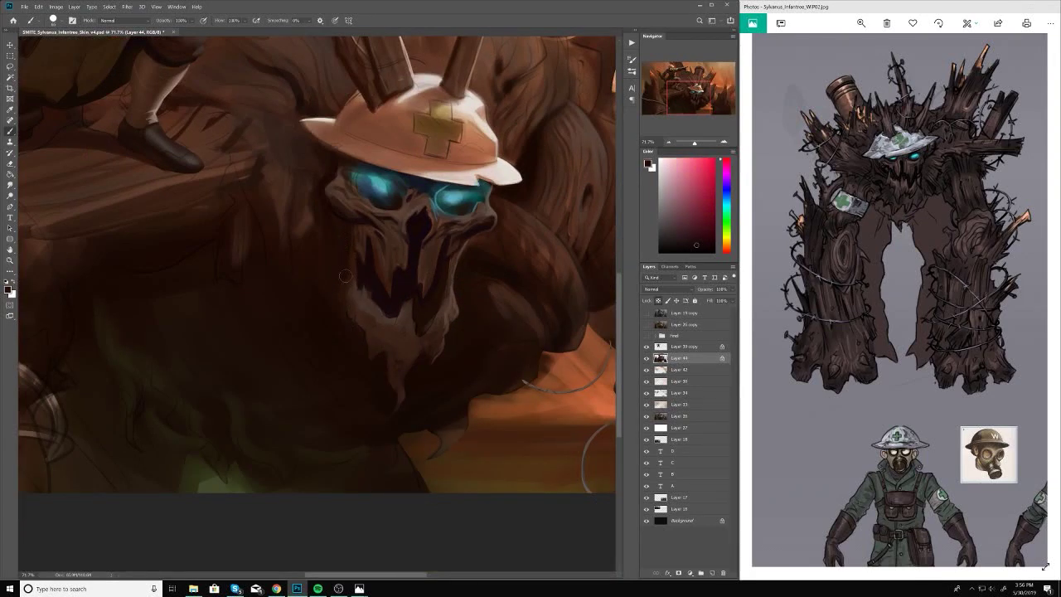
left_click(345, 257, "alt")
scroll(345, 257, "down", 5)
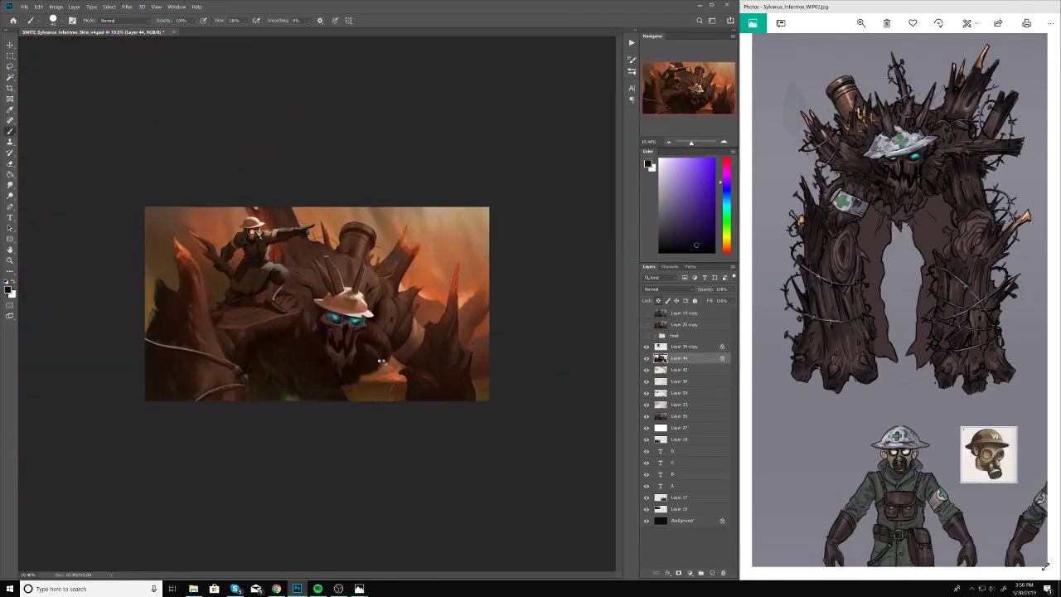
key("ctrl+shift+h")
scroll(381, 360, "up", 4)
right_click(351, 332)
key("Escape")
scroll(403, 450, "down", 5)
scroll(402, 450, "up", 1)
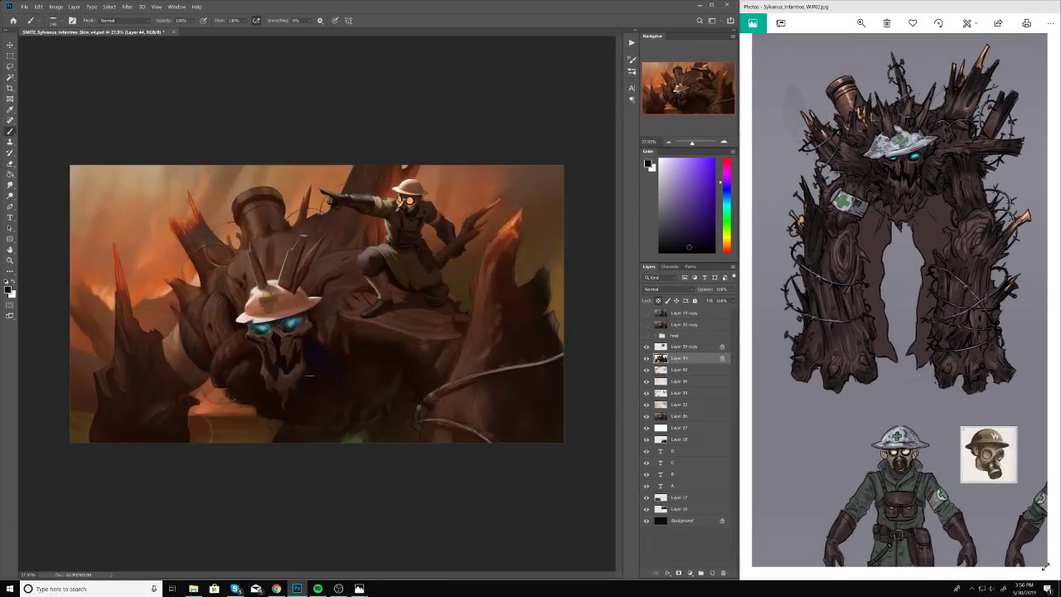
left_click(309, 375, "alt")
scroll(324, 357, "up", 1)
scroll(344, 347, "down", 3)
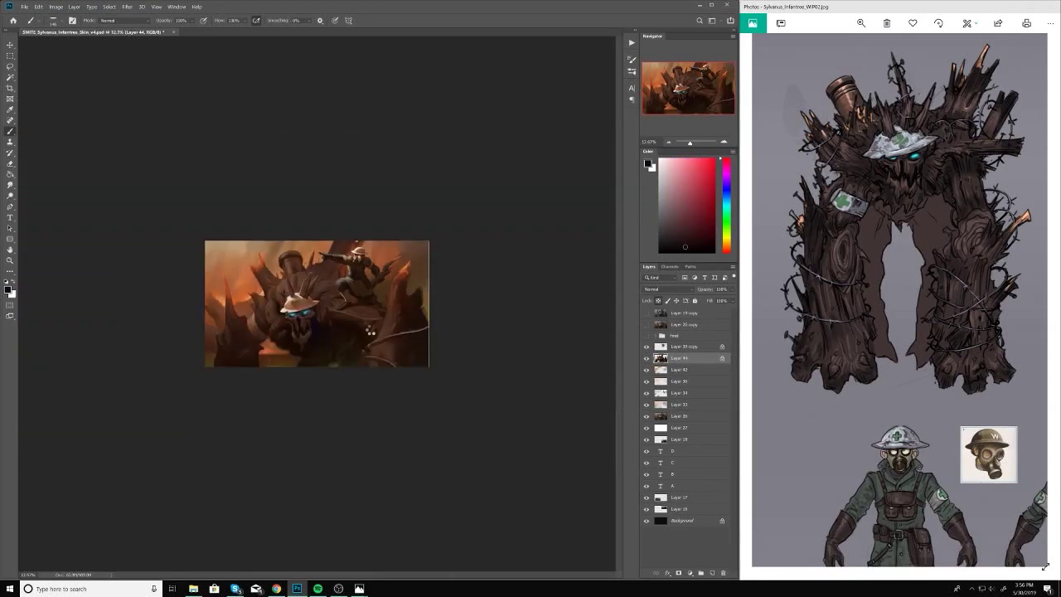
left_click(370, 332, "alt")
Step: Paint pale pinkish-grey highlights and dark folds on the bandage wrapped around the creature's arm
scroll(370, 332, "up", 3)
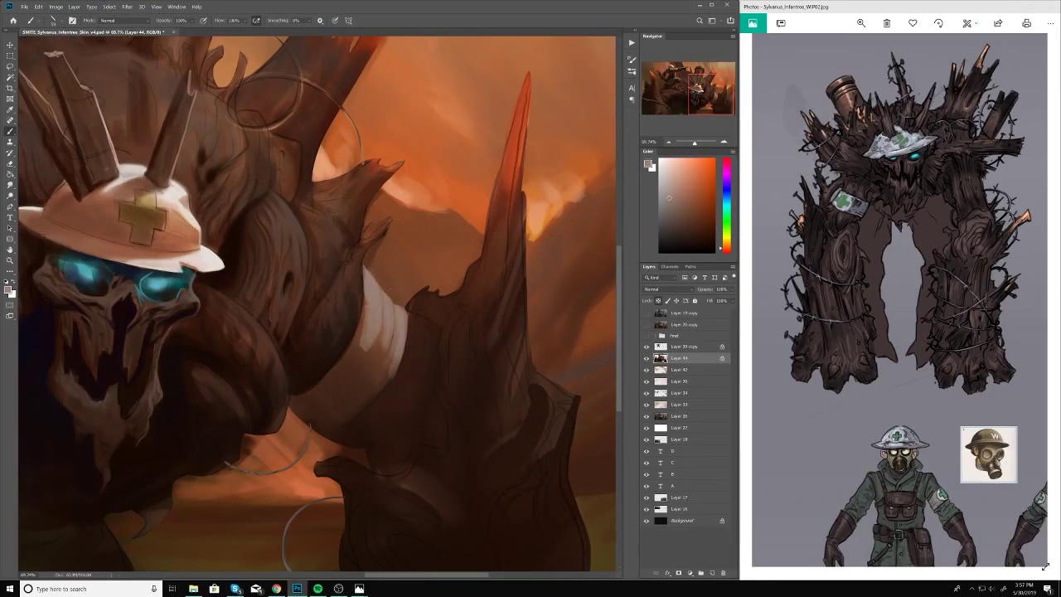
right_click(383, 339)
key("Escape")
scroll(377, 357, "down", 1)
right_click(383, 315)
key("Escape")
scroll(365, 348, "up", 1)
right_click(365, 358)
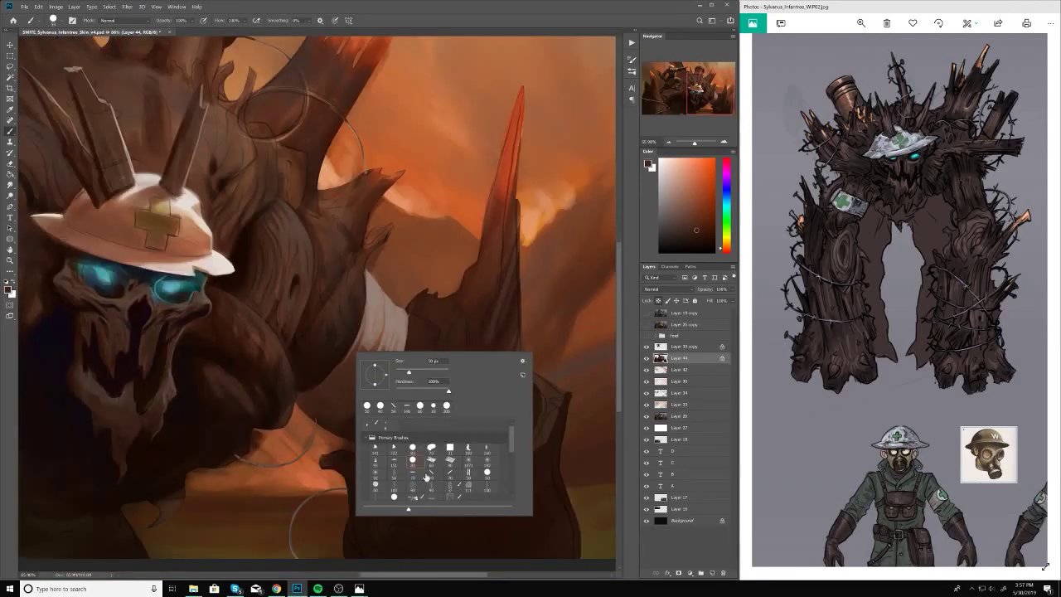
key("Escape")
Step: Blend the shadowed bark between the wooden ledge and the skull with sampled near-black and reddish browns
scroll(317, 297, "down", 5)
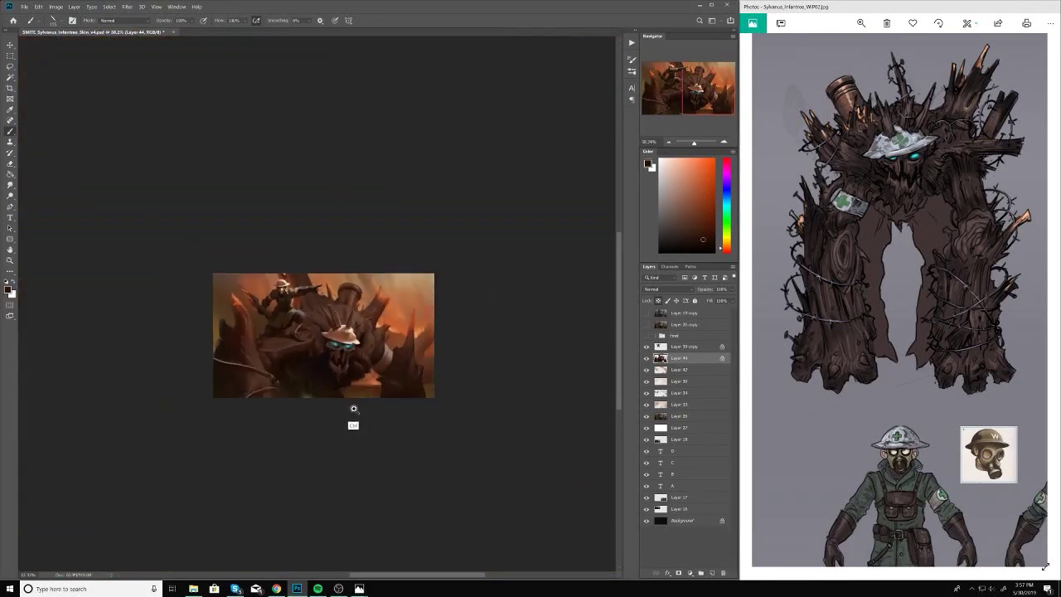
key("ctrl+0")
scroll(377, 394, "up", 2)
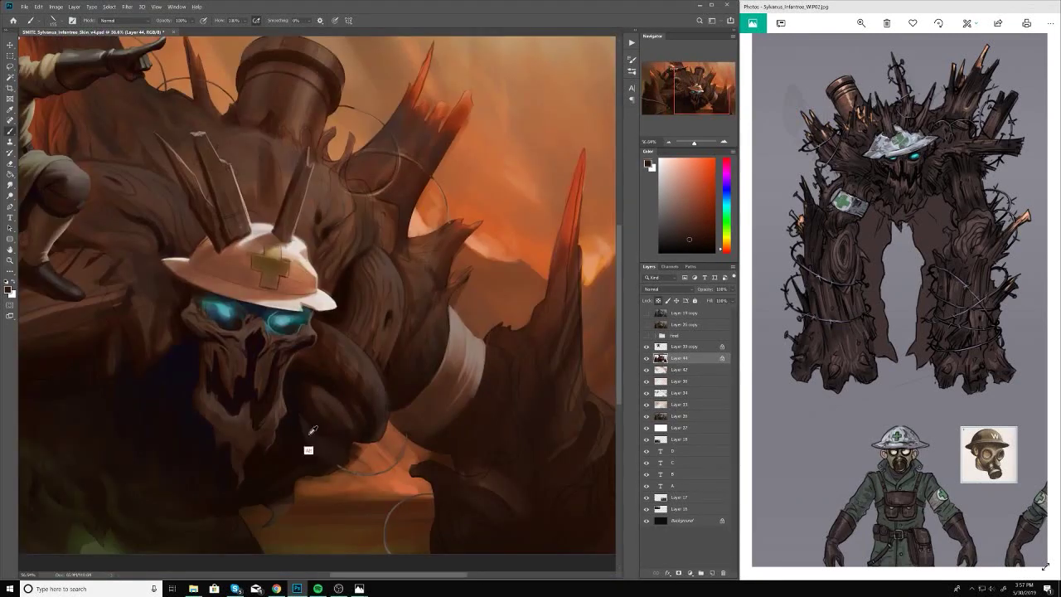
scroll(313, 429, "down", 1)
left_click(318, 376, "alt")
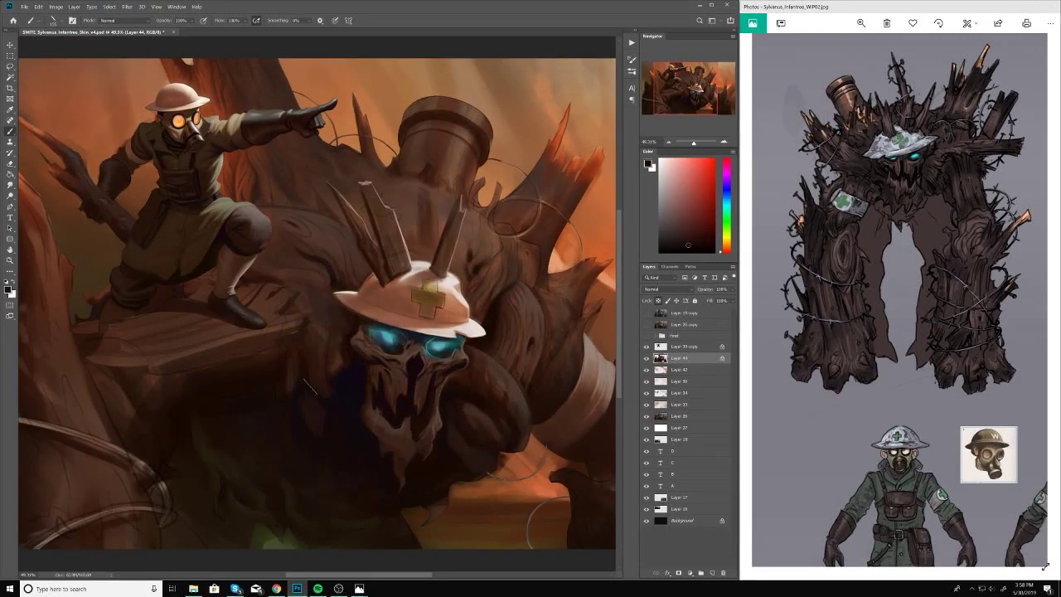
scroll(317, 377, "down", 4)
scroll(356, 332, "up", 5)
right_click(337, 226)
key("Escape")
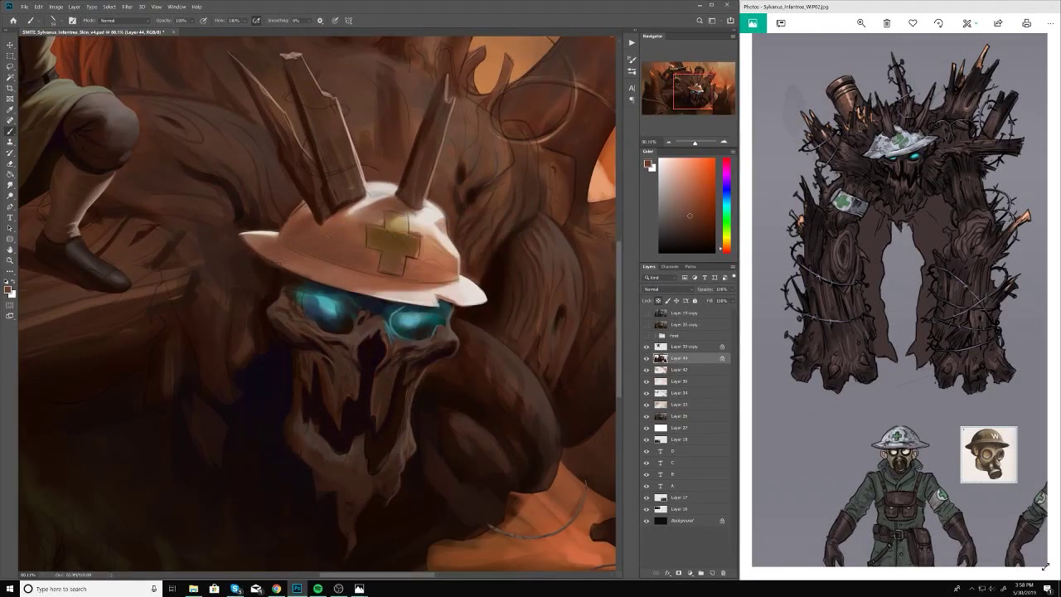
scroll(249, 240, "down", 1)
left_click(249, 240, "alt")
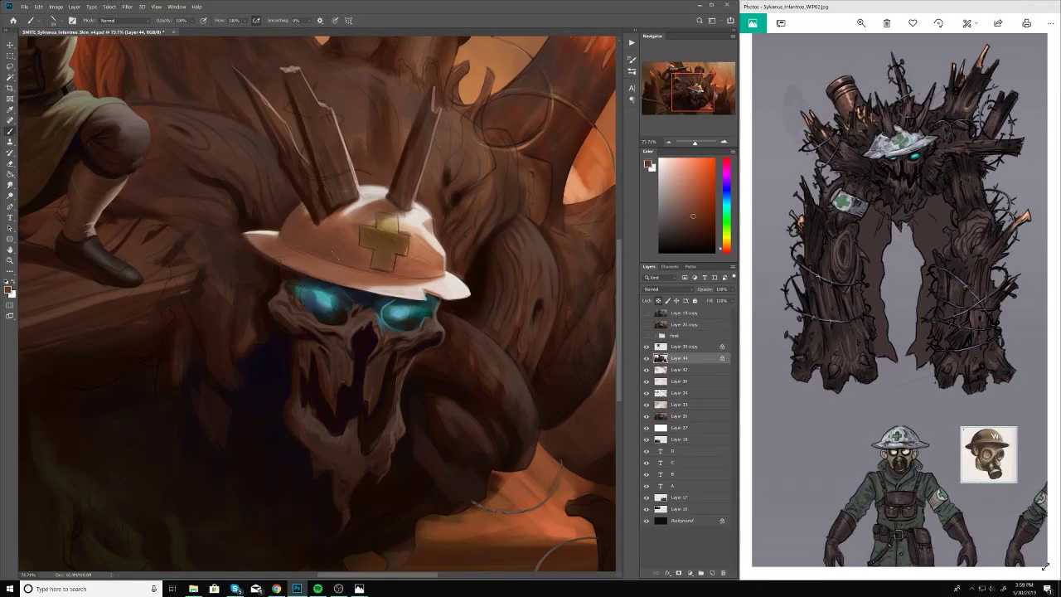
Step: Clean up the helmet's cross by painting over its sketch outline with flat olive
scroll(339, 226, "up", 3)
right_click(343, 231)
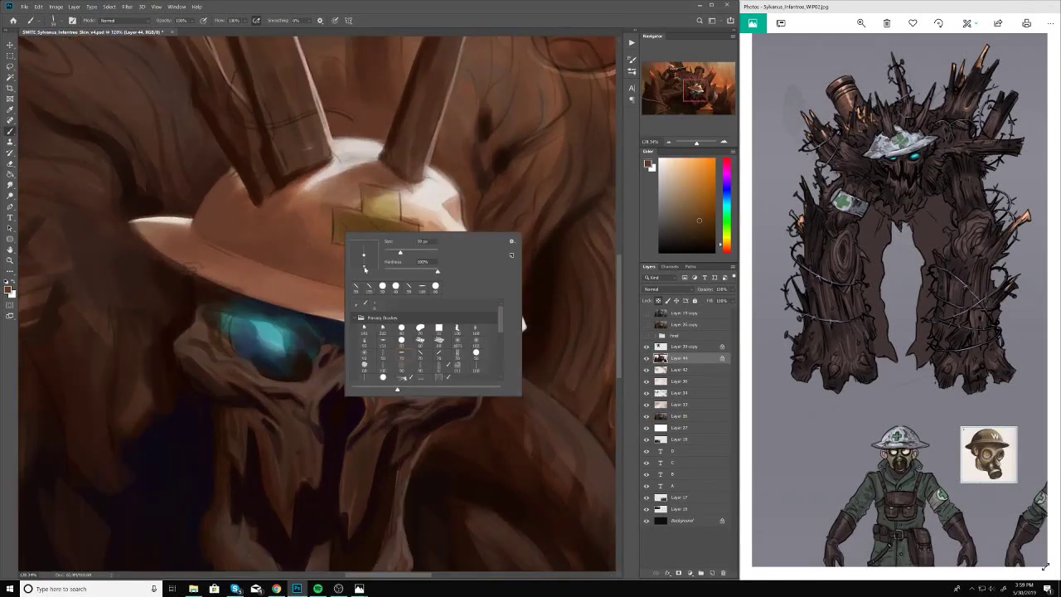
key("Escape")
right_click(378, 239)
key("Escape")
left_click(377, 274, "alt")
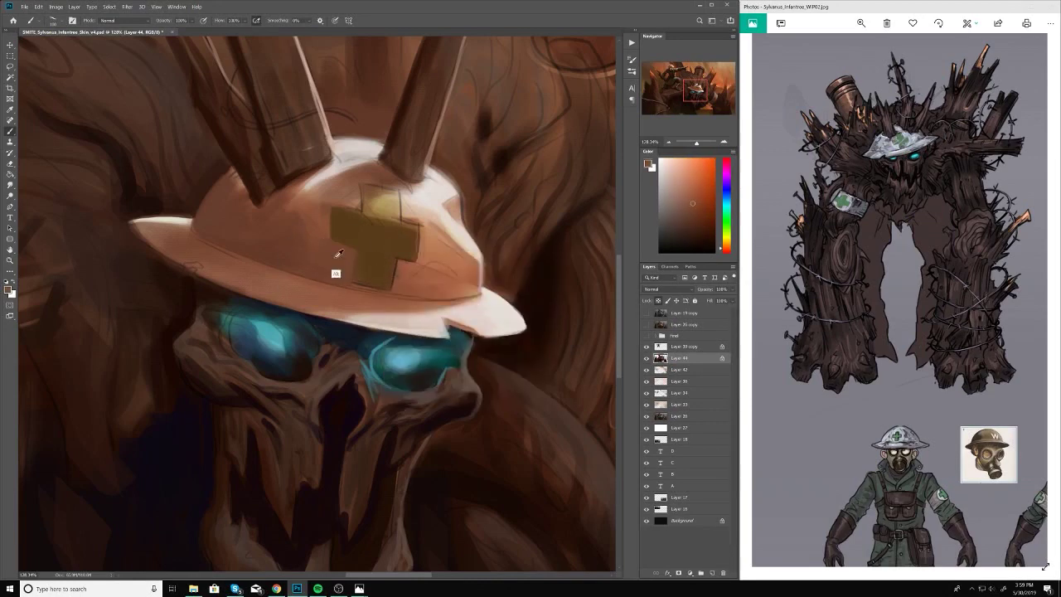
Step: Refine the broken wooden spikes on the creature's helmet with sampled dark browns, shaping their chipped tips and shaded sides
left_click(319, 189, "alt")
left_click(364, 178, "alt")
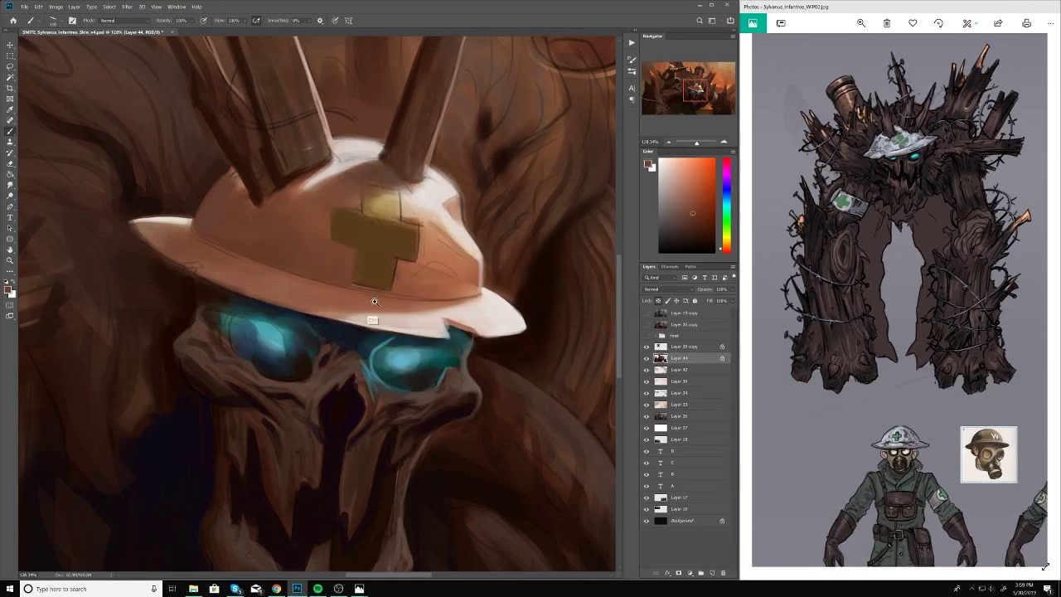
scroll(375, 302, "down", 1)
left_click(443, 258, "alt")
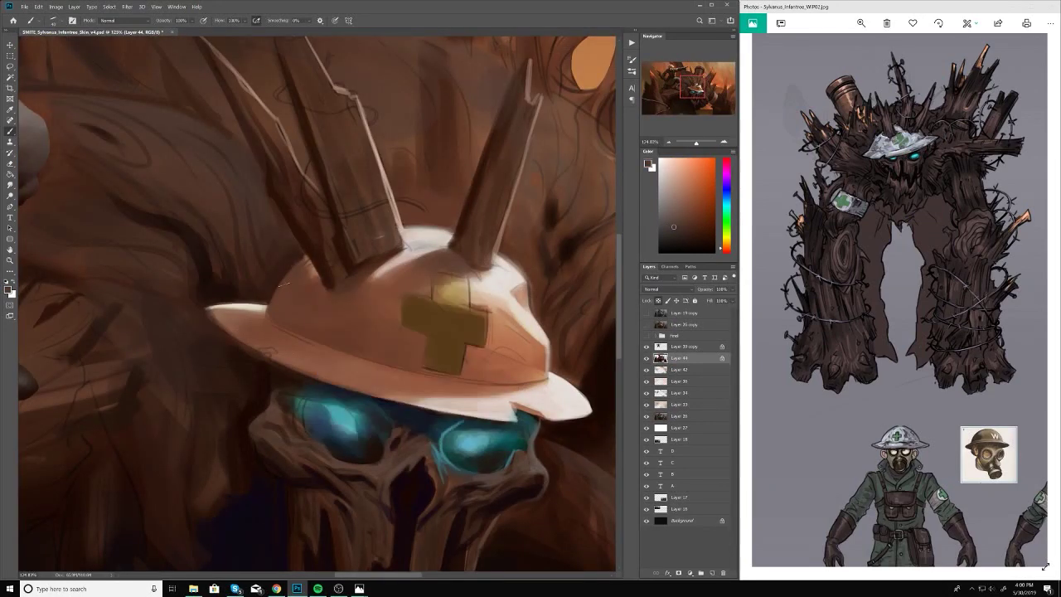
left_click(311, 264, "alt")
scroll(390, 230, "down", 5)
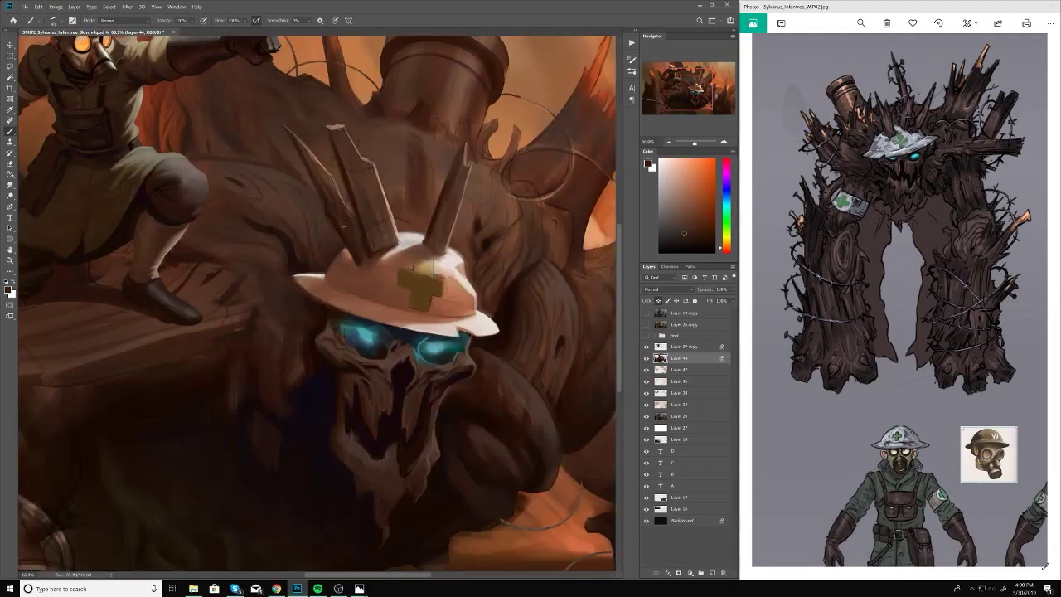
scroll(470, 210, "up", 5)
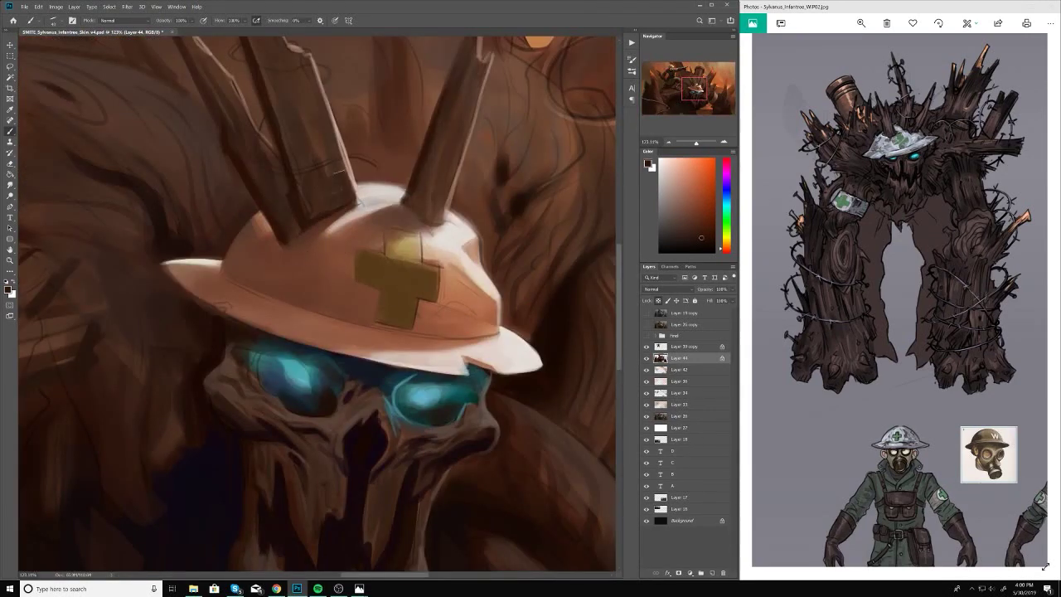
Step: Darken the base of the large double spike into a jagged point where it pierces the helmet
right_click(332, 249)
key("Escape")
right_click(334, 270)
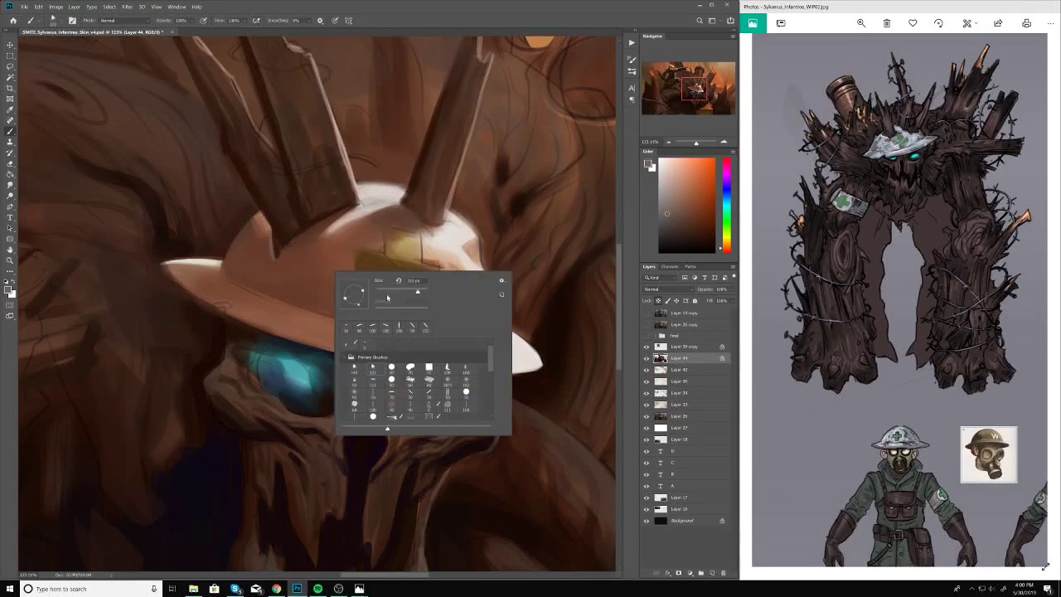
key("Escape")
scroll(383, 378, "down", 5)
scroll(383, 377, "up", 5)
scroll(400, 280, "down", 3)
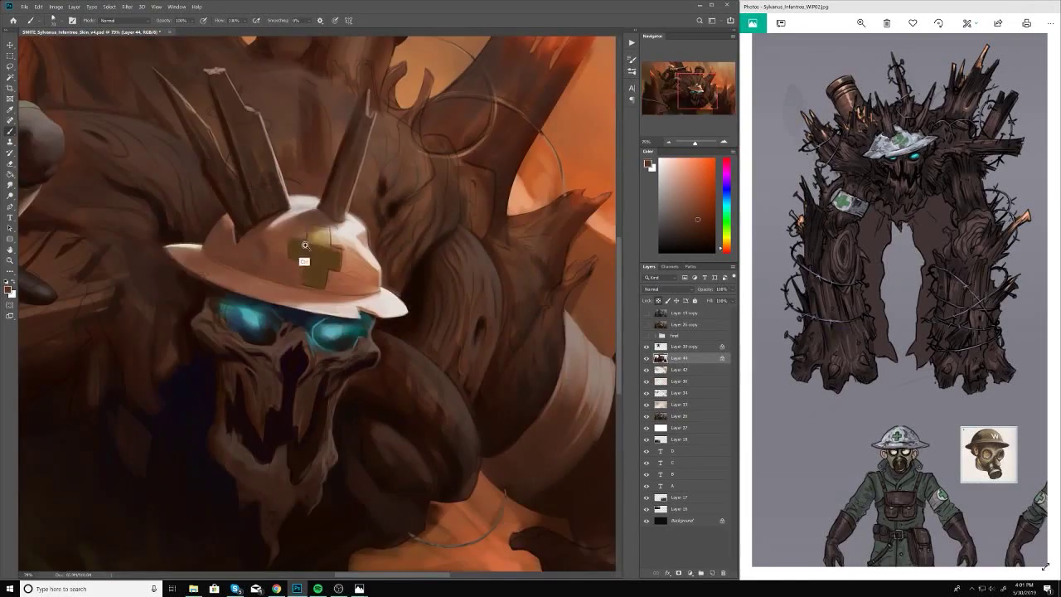
Step: Paint out the sketch lines around the lower arm of the helmet's cross with sampled olive and orange-brown helmet tones
right_click(342, 216)
key("Escape")
scroll(409, 288, "down", 4)
scroll(354, 314, "up", 5)
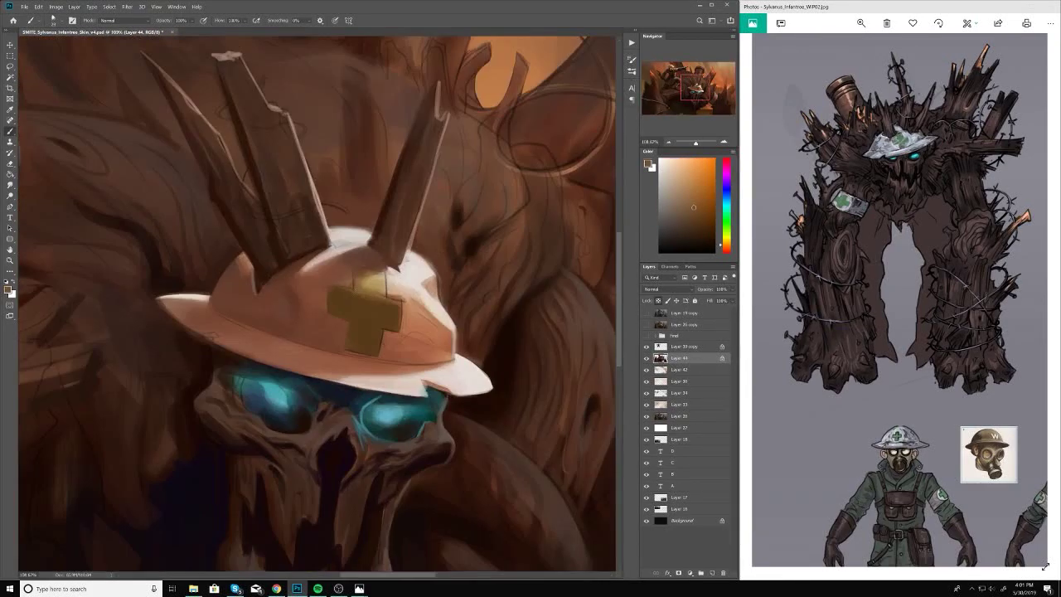
left_click(387, 308, "alt")
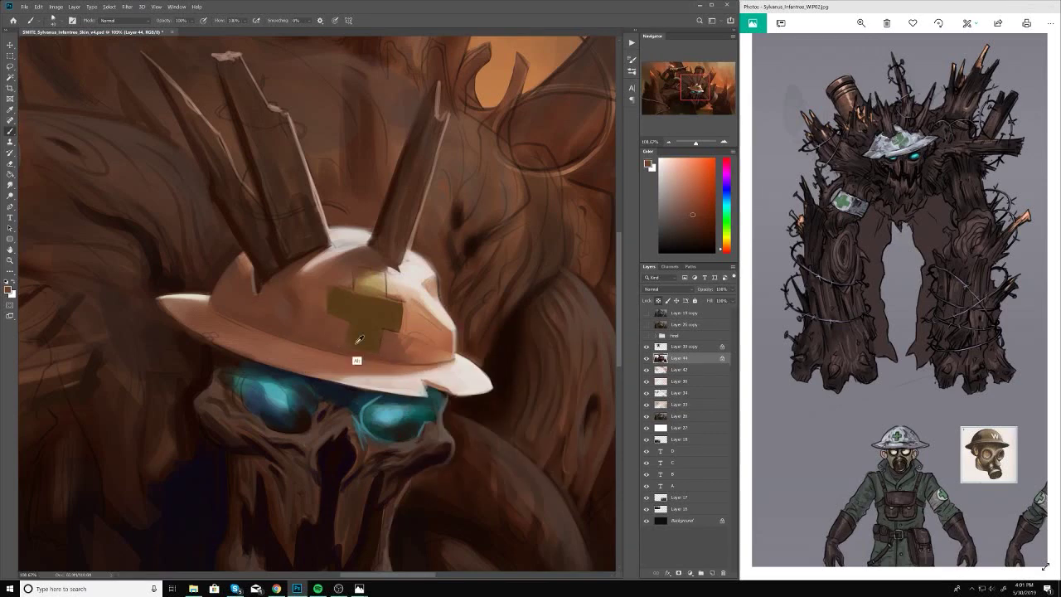
left_click(413, 342, "alt")
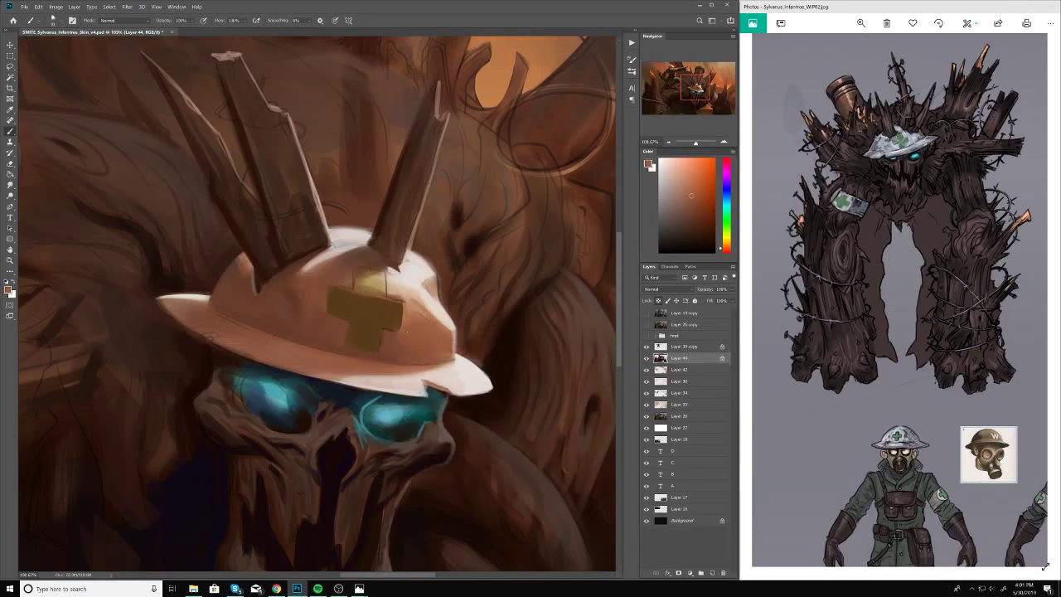
Step: Sharpen the splintered base of the single spike over the helmet's crown with dark brown, judging it against the whole composition
key("ctrl+minus")
right_click(365, 295)
key("Escape")
key("ctrl+minus")
key("ctrl+minus")
key("ctrl+minus")
key("ctrl+minus")
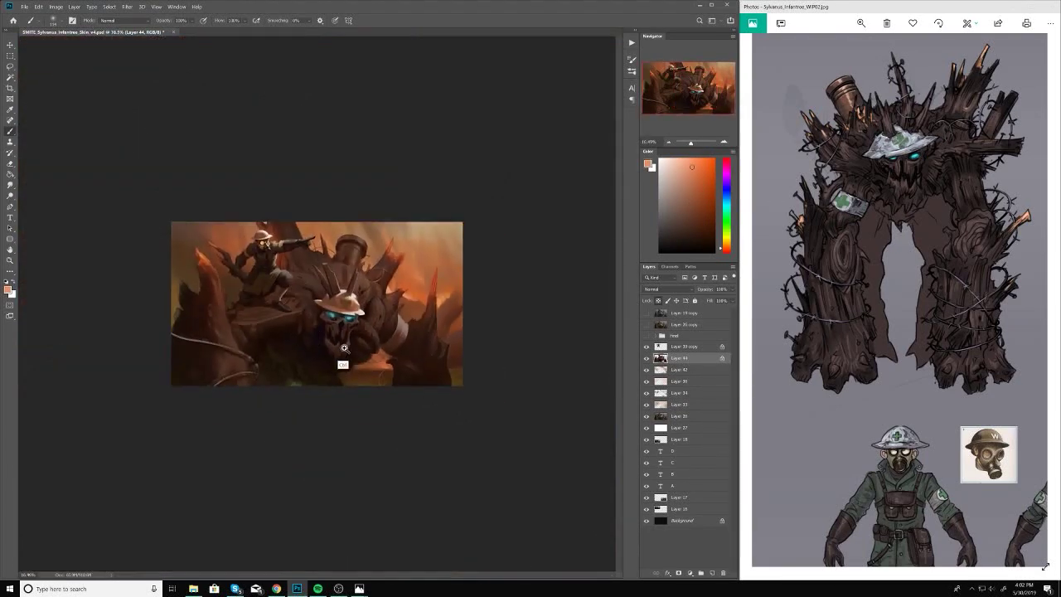
left_click_drag(344, 347, 398, 347)
left_click(702, 221)
left_click_drag(358, 288, 370, 287)
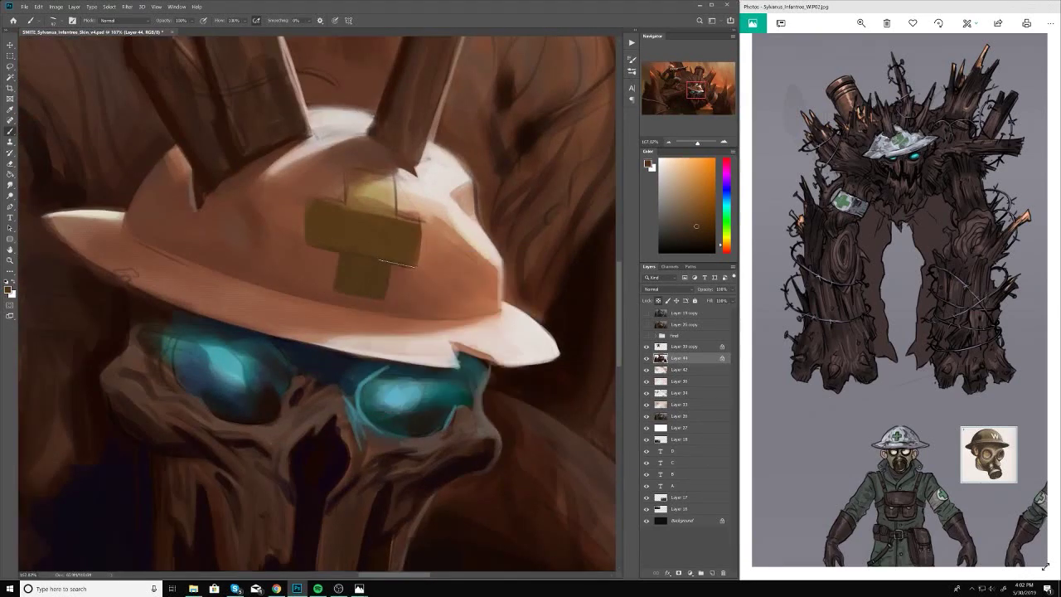
Step: Square off the arms of the helmet's cross with darker olive and cover the remaining outline at its upper arm
left_click(377, 233, "alt")
left_click(420, 253, "alt")
left_click_drag(420, 253, 381, 246)
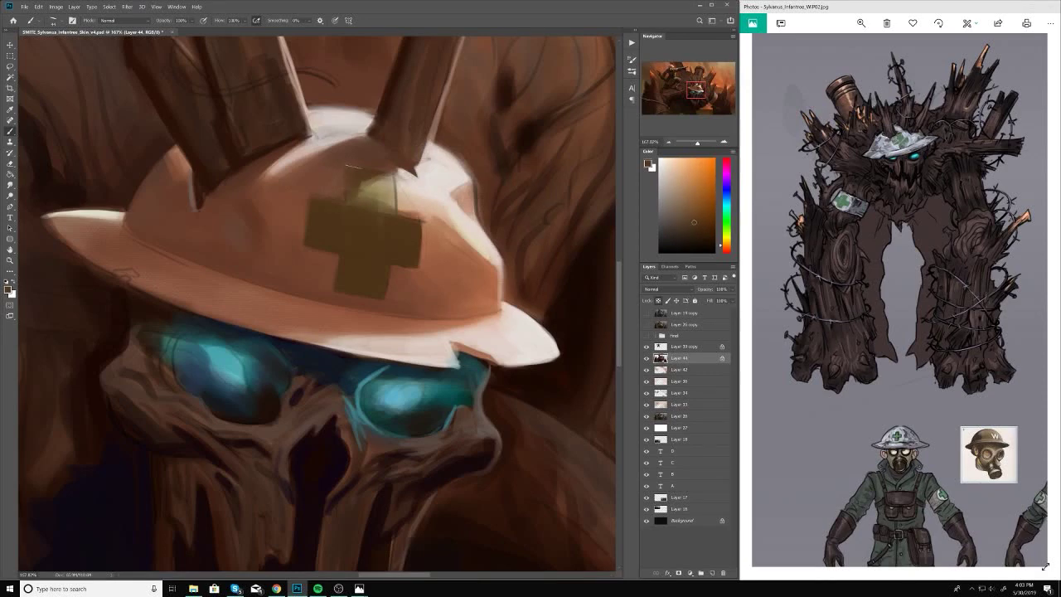
left_click(315, 176, "alt")
scroll(315, 176, "down", 10)
scroll(356, 280, "up", 9)
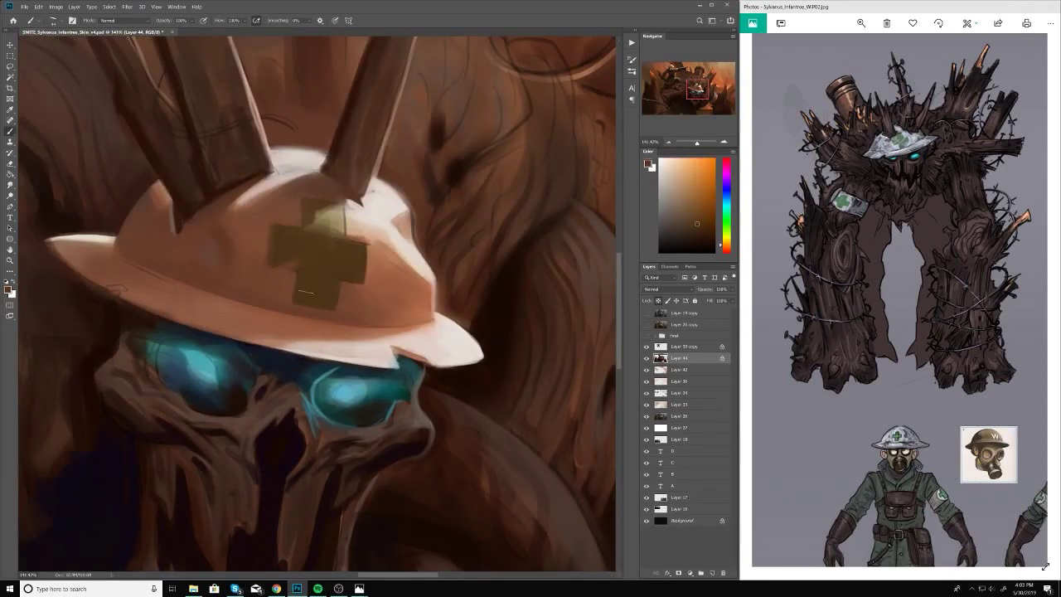
Step: Blend the helmet surface around the cross with sampled orange-browns and shape the dent in the bright crown
left_click(357, 280, "alt")
left_click(390, 218, "alt")
right_click(375, 181)
key("Escape")
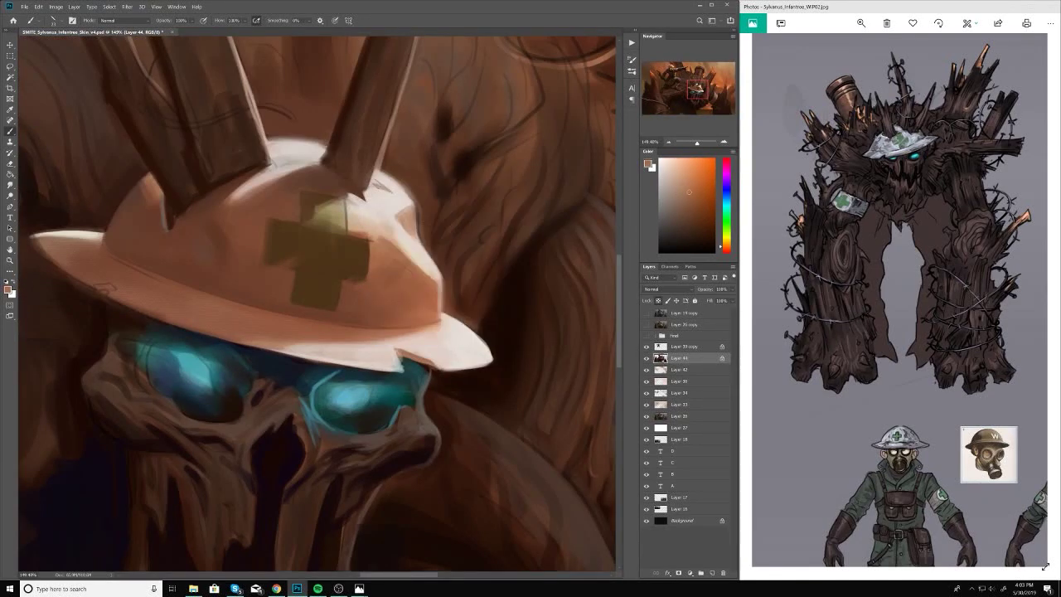
scroll(377, 357, "down", 8)
scroll(376, 356, "up", 9)
Step: Rework the lit edge and torn notch of the helmet's brim with pale off-white and sampled reddish brown
right_click(356, 237)
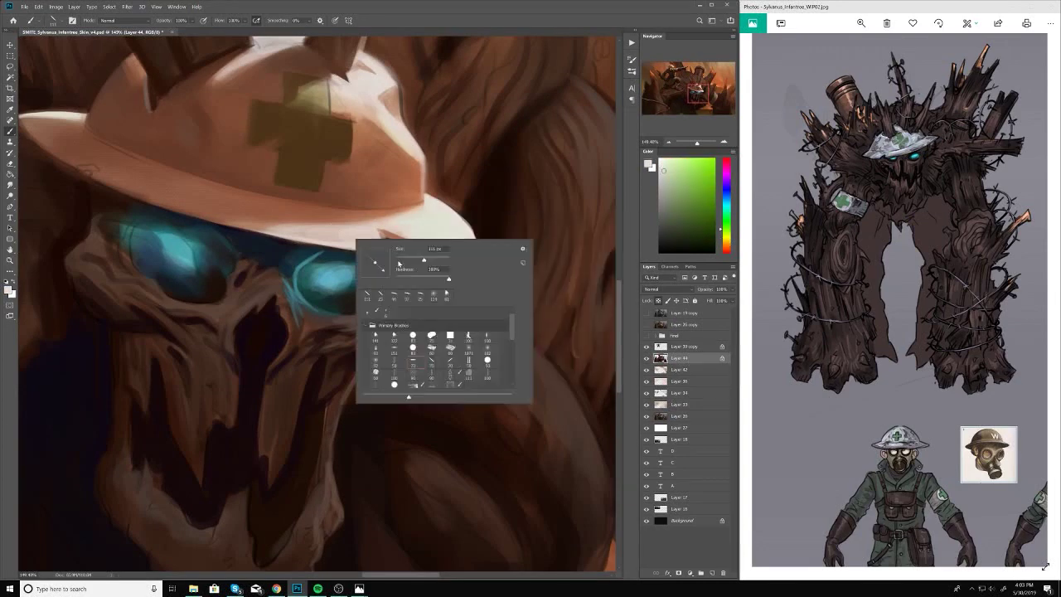
key("Escape")
scroll(386, 275, "down", 8)
left_click(289, 237, "alt")
scroll(289, 237, "up", 8)
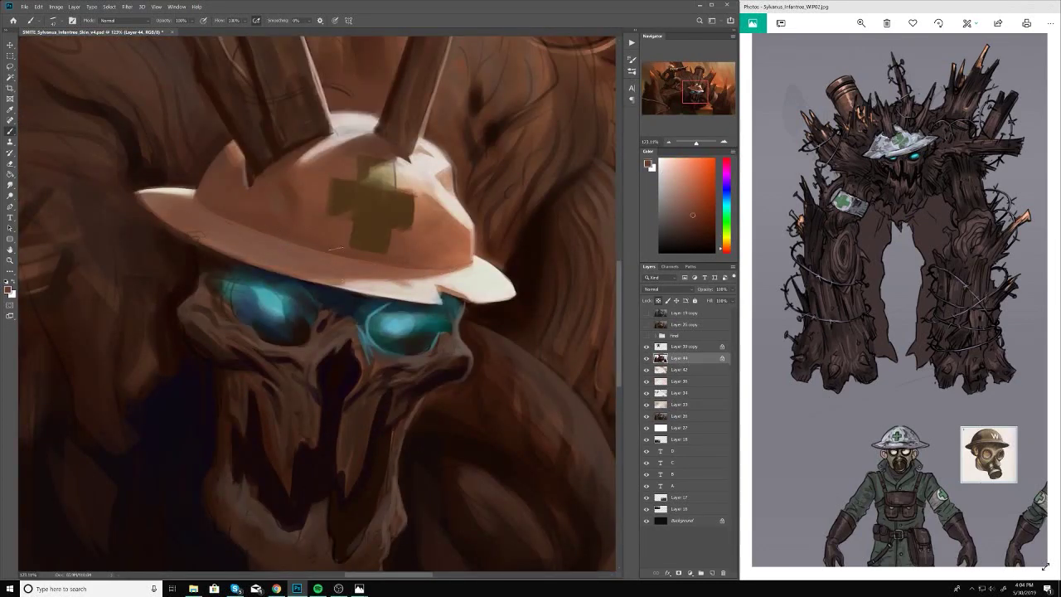
scroll(335, 247, "down", 3)
scroll(391, 268, "down", 5)
scroll(391, 268, "up", 3)
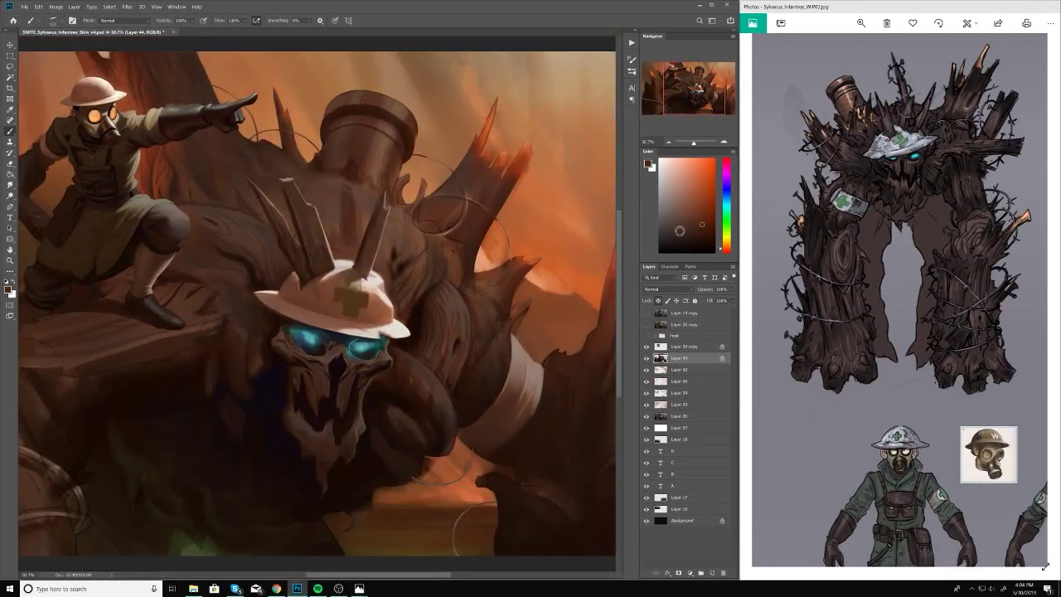
Step: Add pale grey highlights to the skull's cheekbone under the helmet brim, checking the mirrored composition
scroll(614, 381, "down", 5)
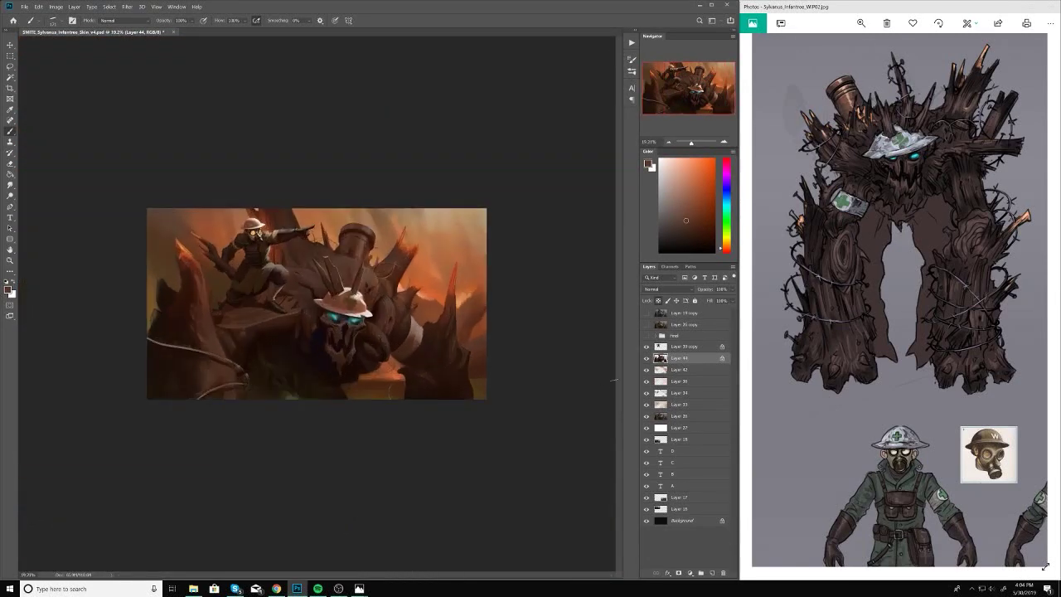
scroll(316, 269, "up", 5)
right_click(308, 273)
scroll(317, 269, "down", 5)
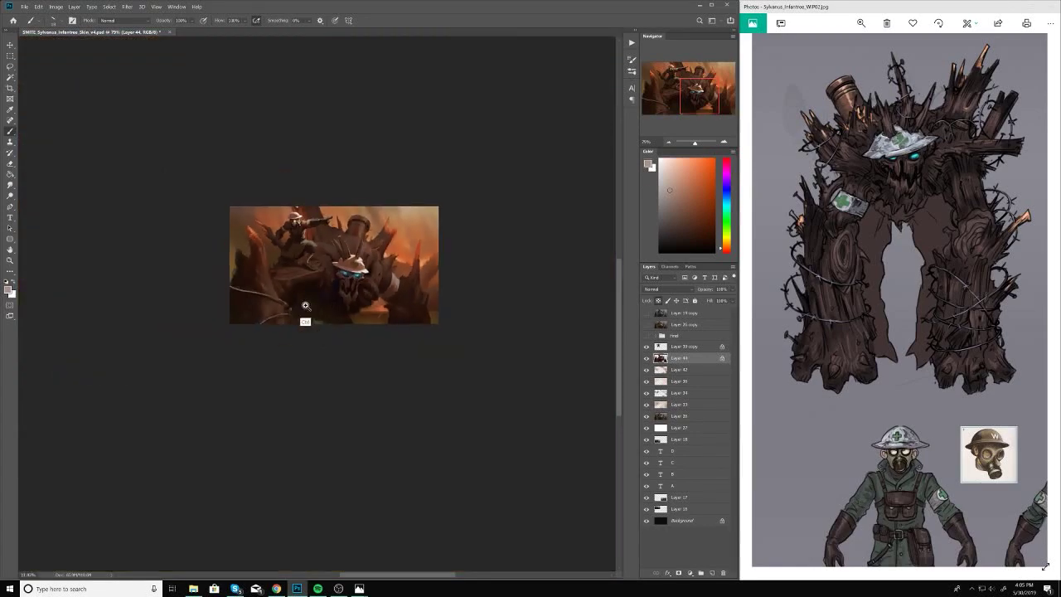
scroll(316, 267, "up", 6)
scroll(288, 270, "down", 5)
scroll(288, 270, "up", 5)
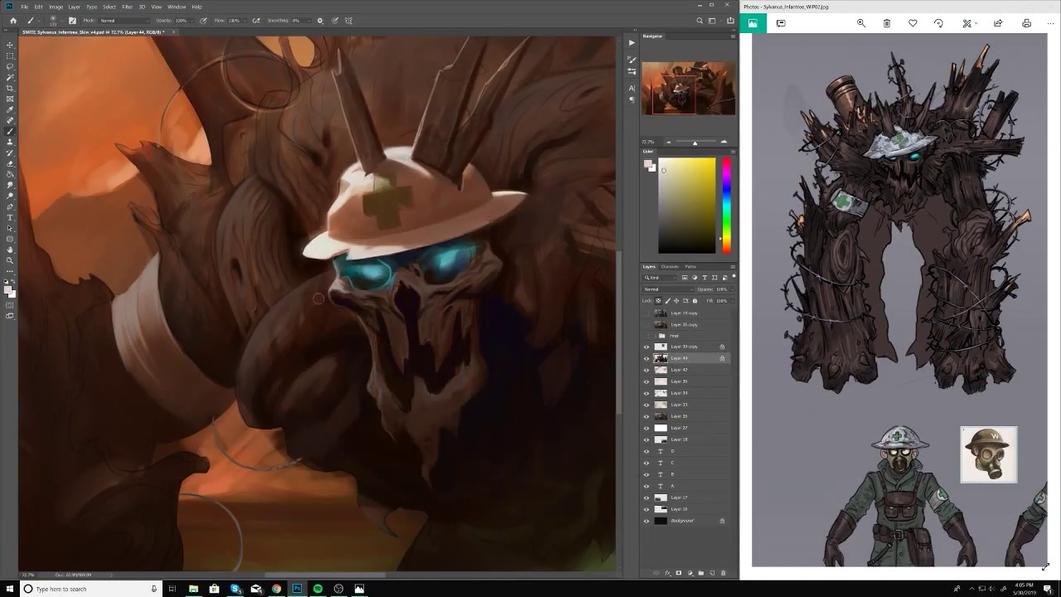
scroll(289, 270, "down", 4)
scroll(353, 274, "up", 4)
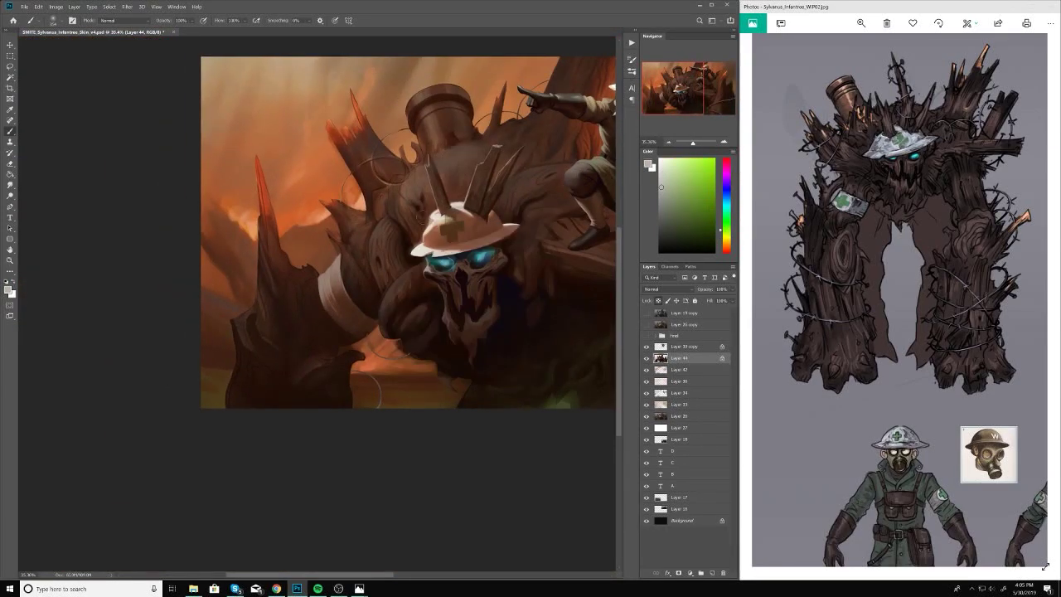
scroll(446, 323, "down", 5)
scroll(362, 340, "up", 4)
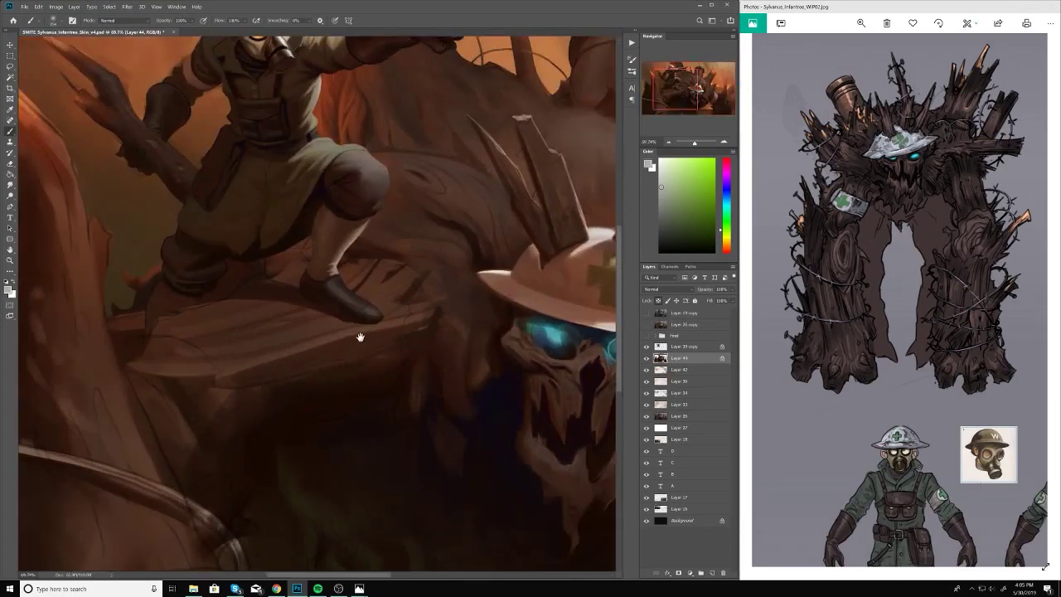
Step: Deepen the dark cavities of the skull's nose and jaw with sampled near-black brown and purple
scroll(361, 365, "down", 2)
scroll(361, 332, "up", 2)
left_click(361, 347, "alt")
left_click(351, 378, "alt")
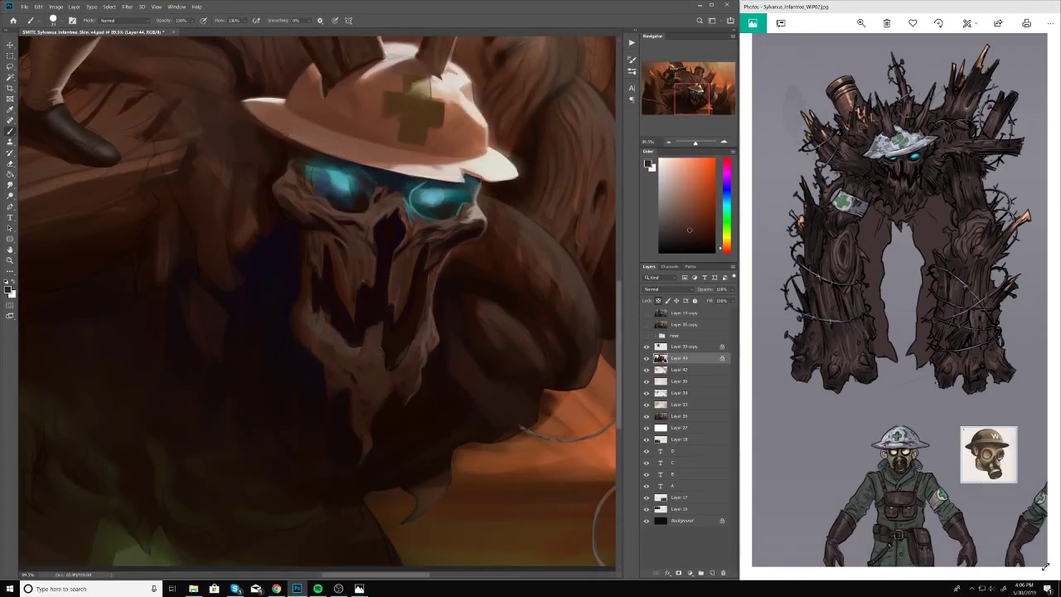
left_click(402, 354, "alt")
left_click(418, 272, "alt")
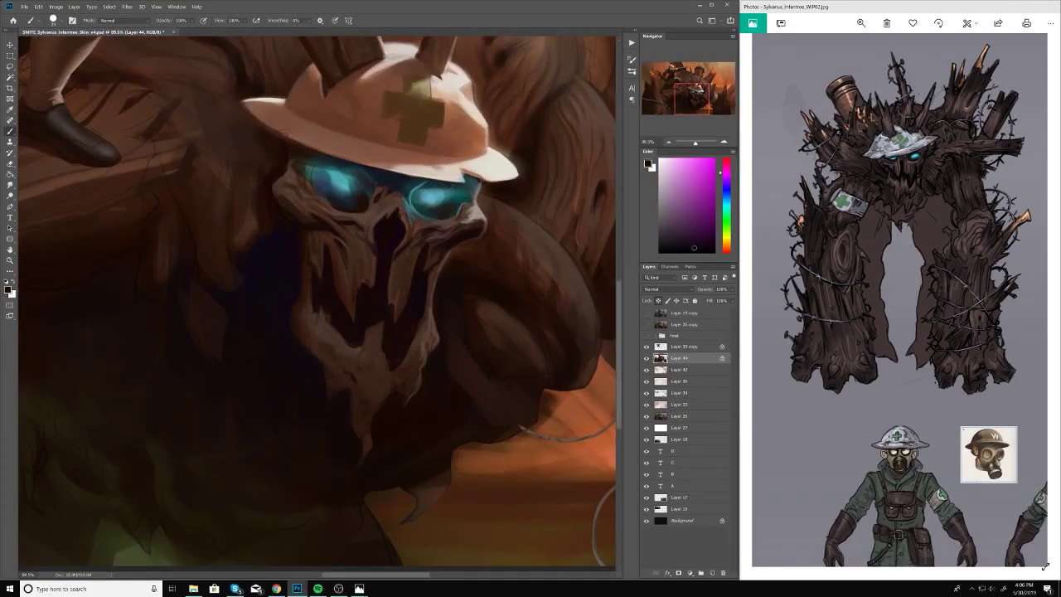
scroll(437, 293, "up", 3)
scroll(407, 305, "down", 2)
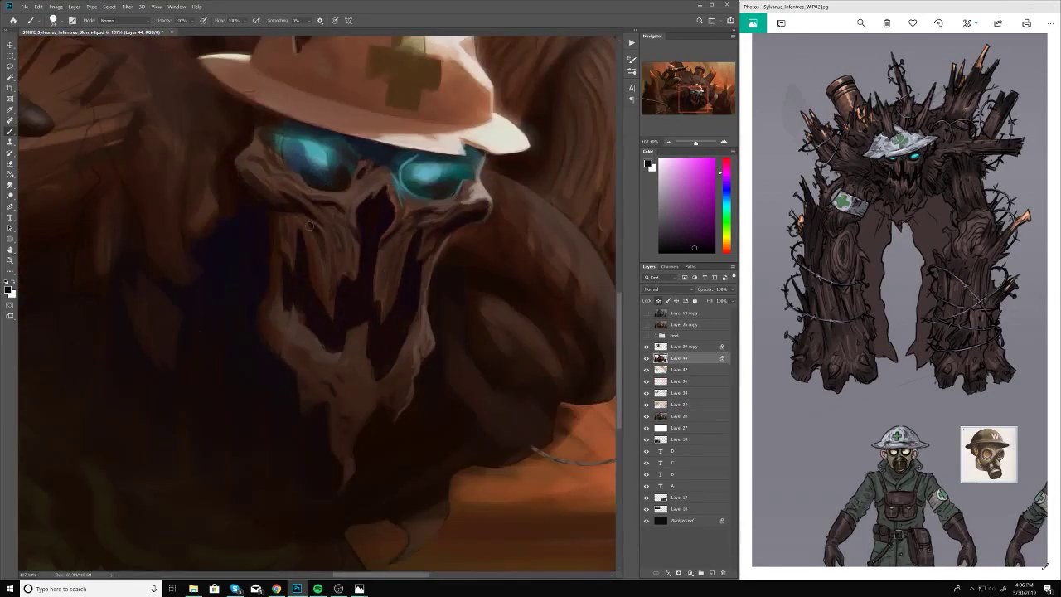
Step: Paint bright pale-cyan cores into both of the creature's glowing eyes
left_click(469, 239, "alt")
right_click(474, 232)
key("Escape")
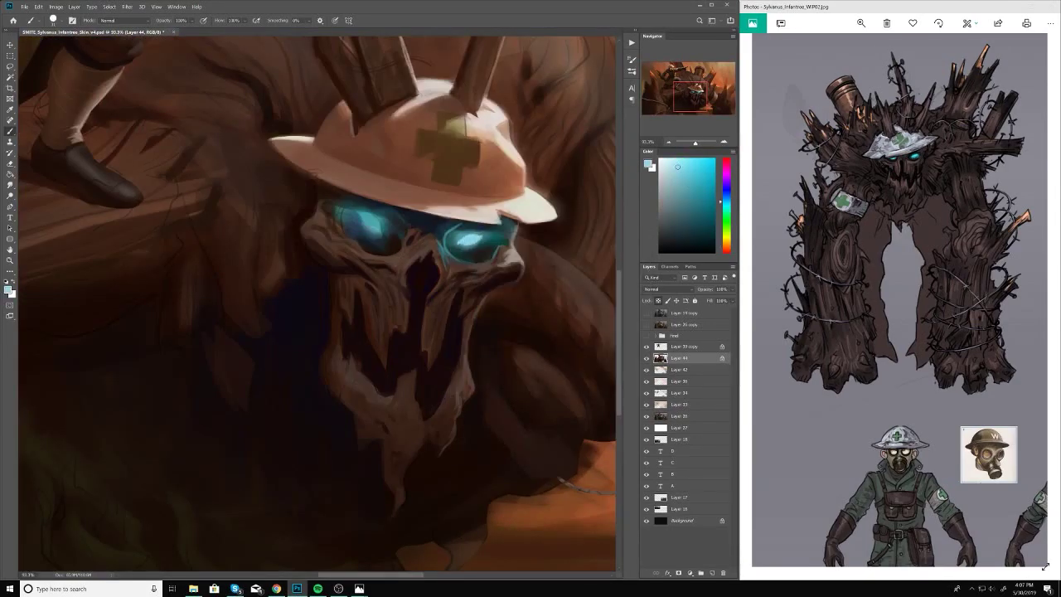
scroll(288, 307, "up", 2)
right_click(289, 307)
key("Escape")
scroll(336, 371, "down", 8)
scroll(337, 371, "up", 7)
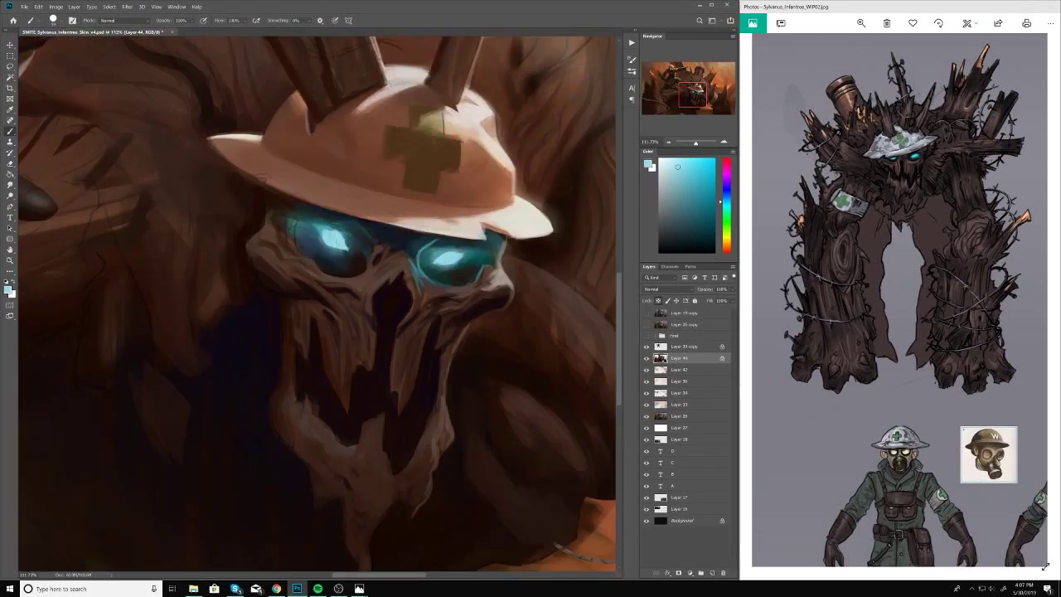
Step: Strengthen the blue glow around the creature's eyes and under the helmet brim with sampled mid-blue
left_click(346, 248, "alt")
scroll(402, 426, "down", 7)
left_click(345, 352, "alt")
scroll(345, 353, "up", 6)
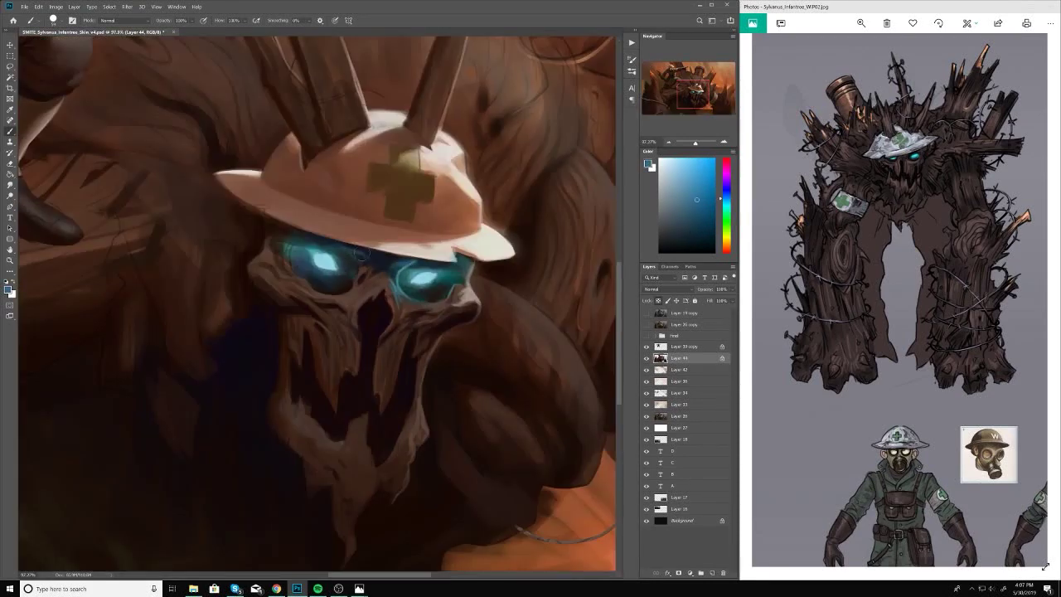
scroll(361, 253, "down", 6)
scroll(361, 253, "up", 6)
scroll(384, 342, "down", 8)
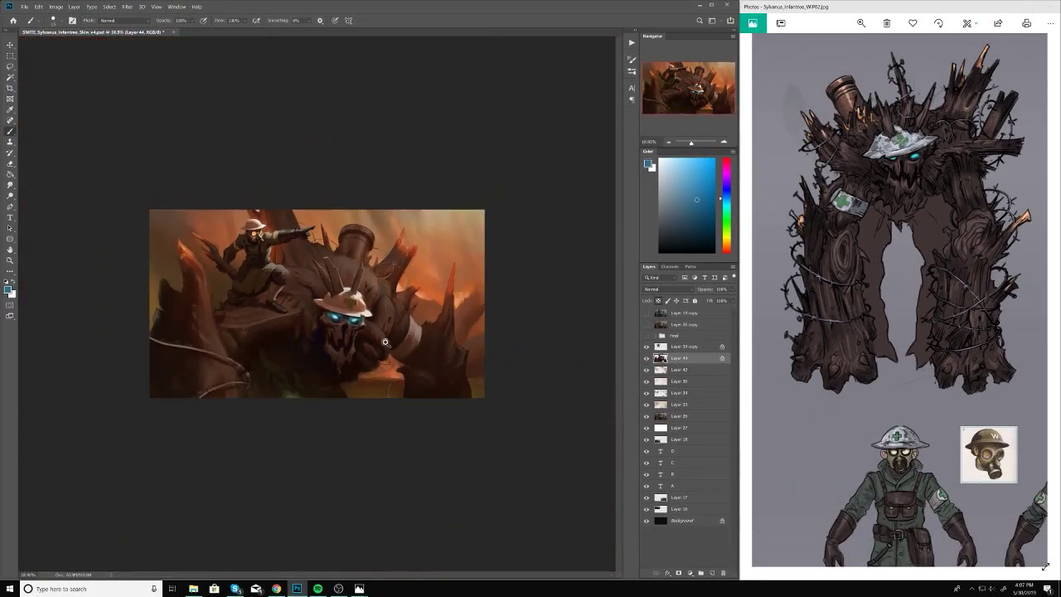
Step: Switch to the Layer 39 copy layer and tone down the soldier's goggle lenses with sampled browns and oranges
left_click(245, 227, "alt")
scroll(245, 227, "up", 8)
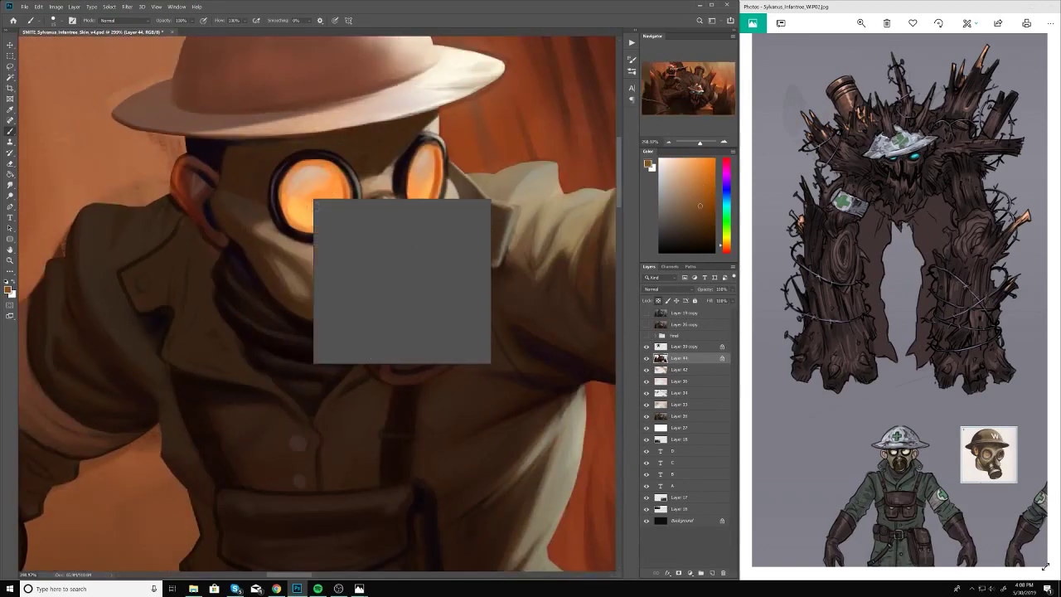
key("alt+bracketright")
left_click(312, 189, "alt")
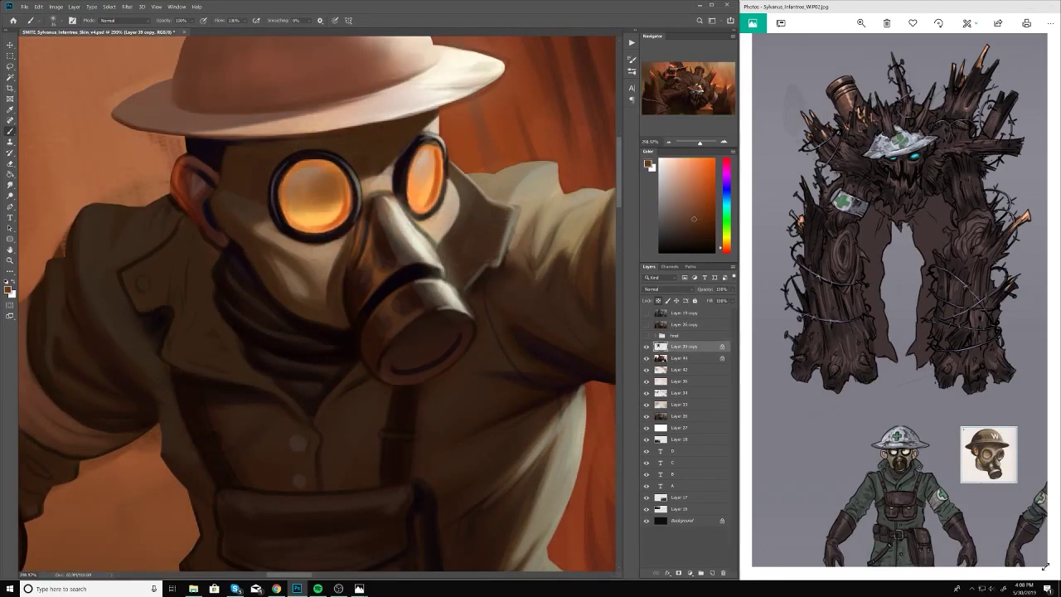
scroll(348, 191, "down", 7)
scroll(348, 191, "up", 7)
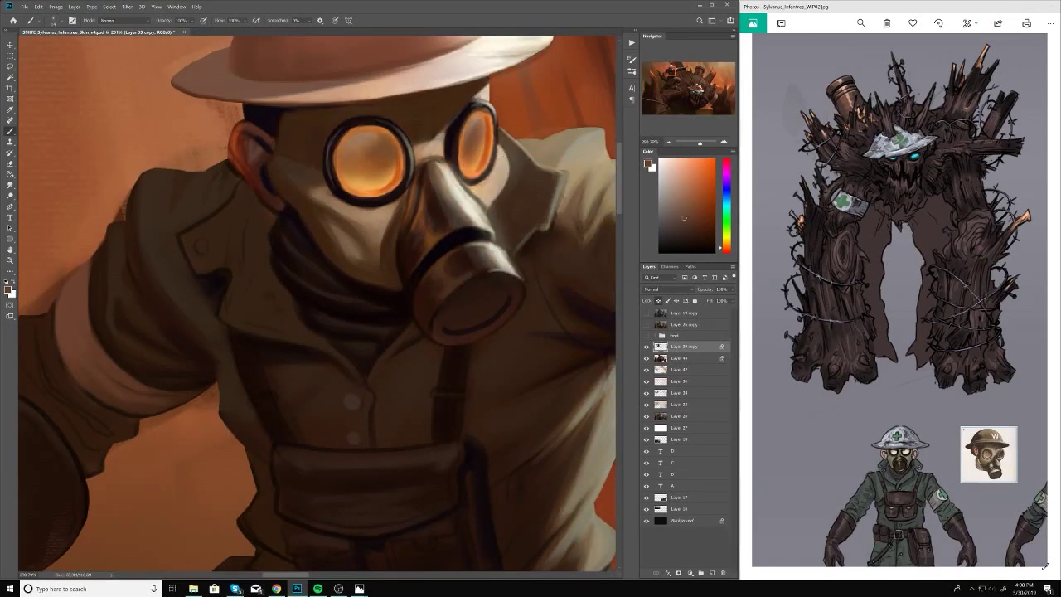
Step: Touch up the soldier's goggles and gas mask with sampled greyish browns
left_click(390, 145, "alt")
scroll(398, 207, "down", 7)
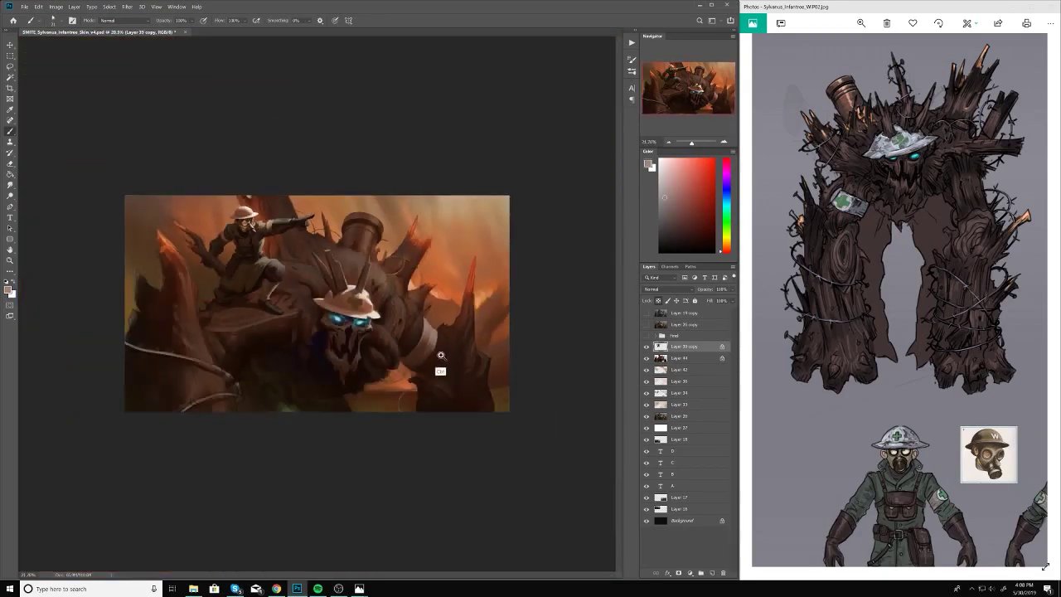
scroll(398, 207, "up", 7)
scroll(332, 298, "down", 8)
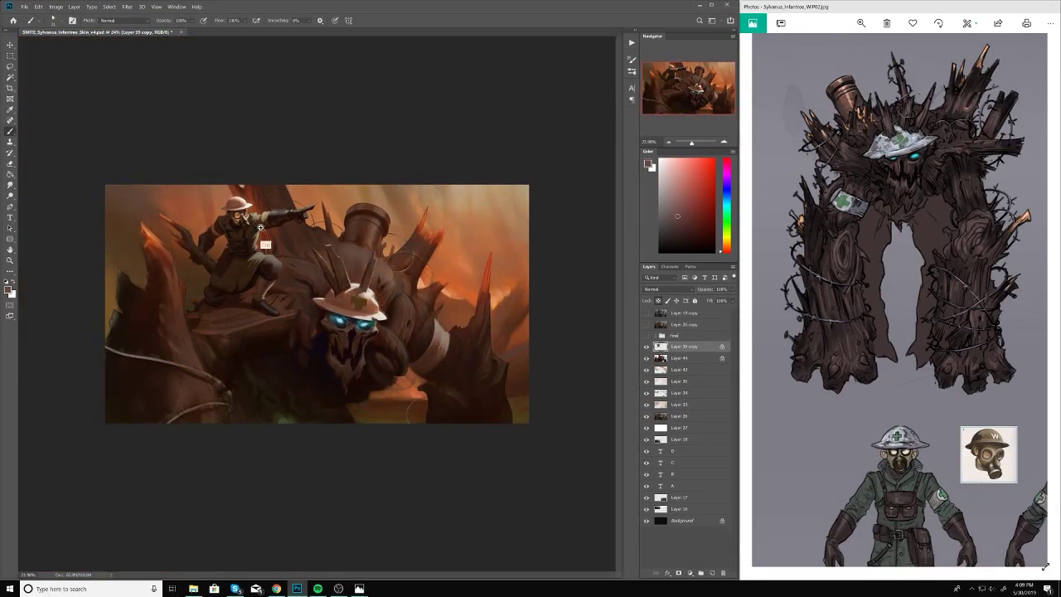
scroll(260, 227, "up", 7)
Step: Add a new Lighten layer to the Final group and brush a soft pale-blue light over the soldier
right_click(308, 177)
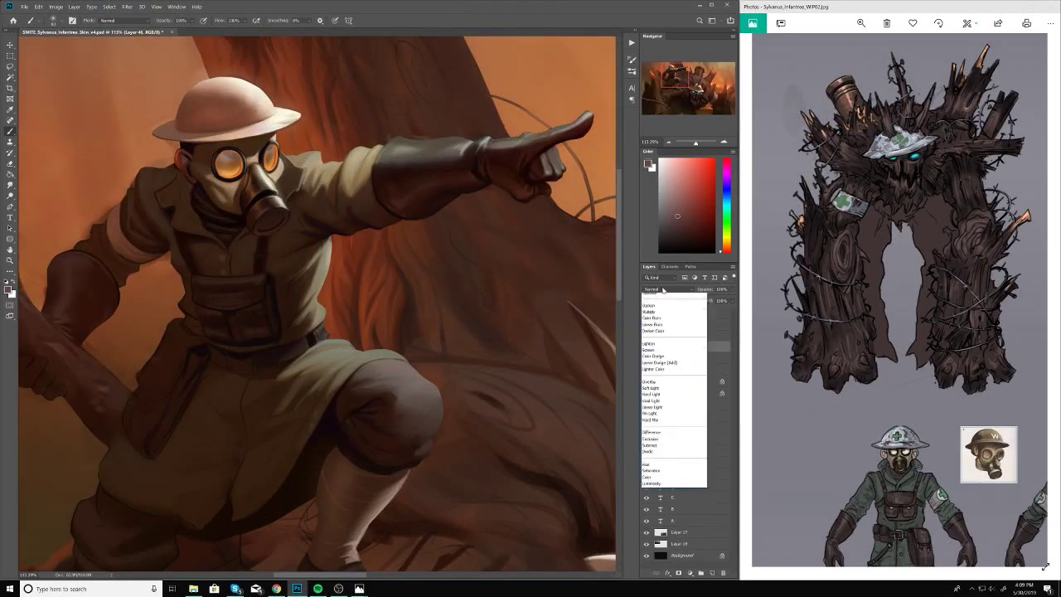
scroll(248, 91, "down", 4)
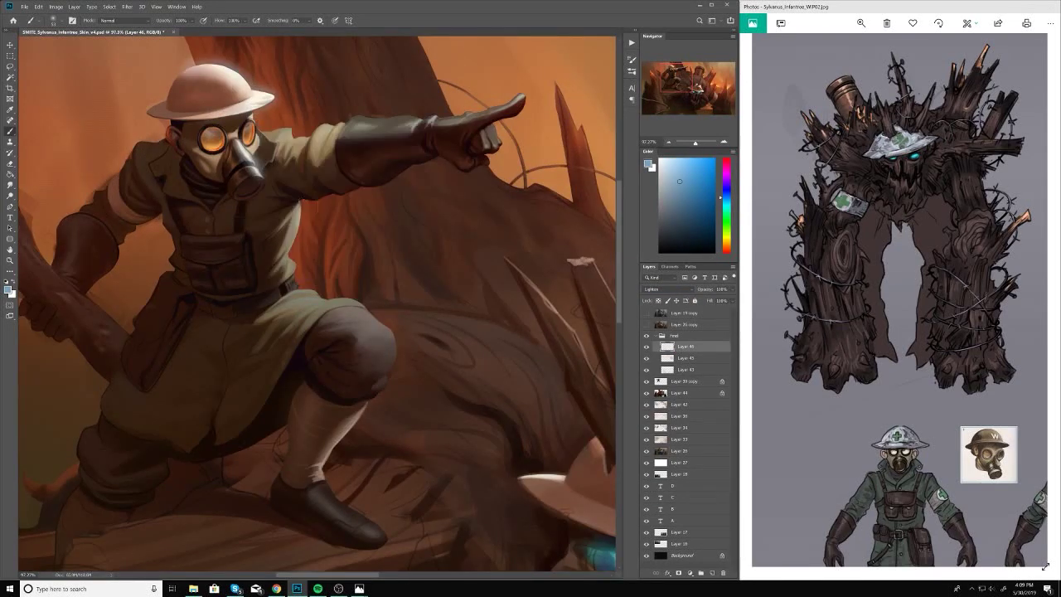
scroll(318, 299, "down", 3)
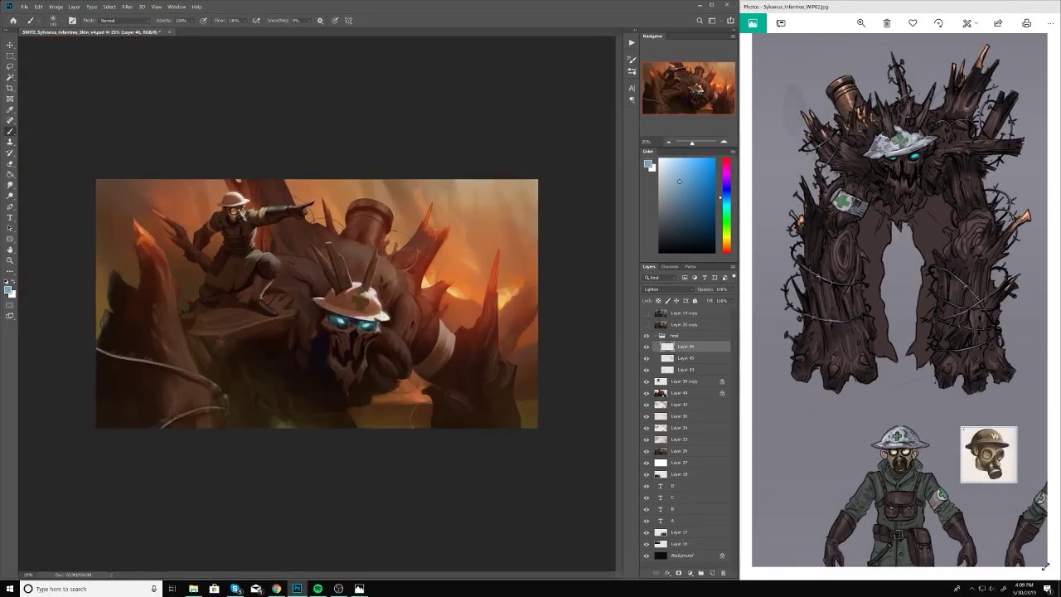
scroll(264, 214, "up", 3)
scroll(332, 379, "down", 5)
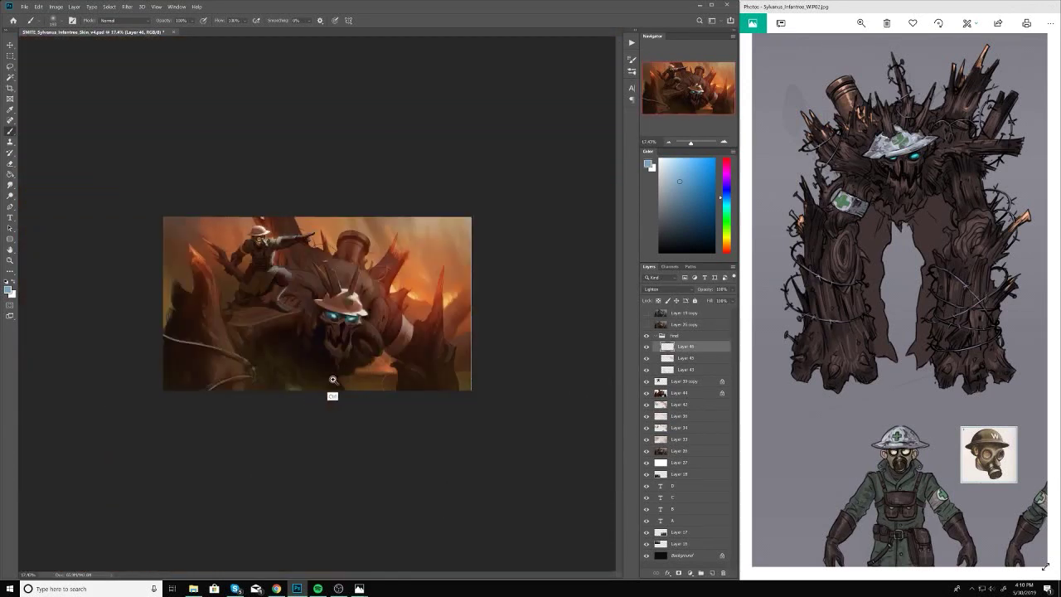
scroll(411, 252, "up", 1)
Step: Add another Lighten layer and brush a soft pale-cream haze over the creature's back and head with a large brush
right_click(411, 252)
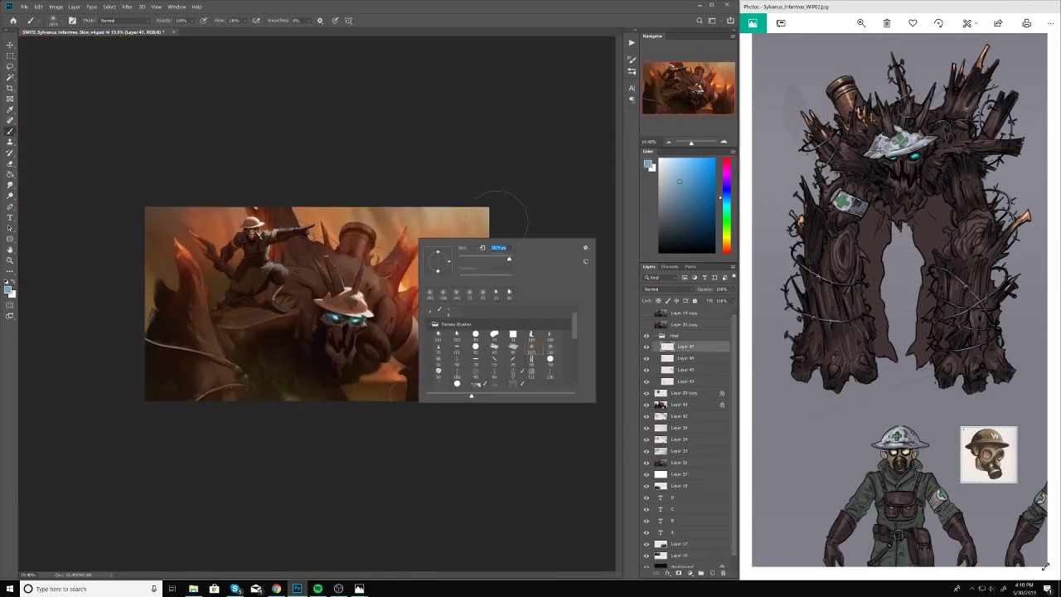
key("Escape")
left_click(408, 253, "alt")
key("ctrl+shift+alt+n")
left_click_drag(348, 249, 398, 298)
left_click_drag(298, 232, 349, 315)
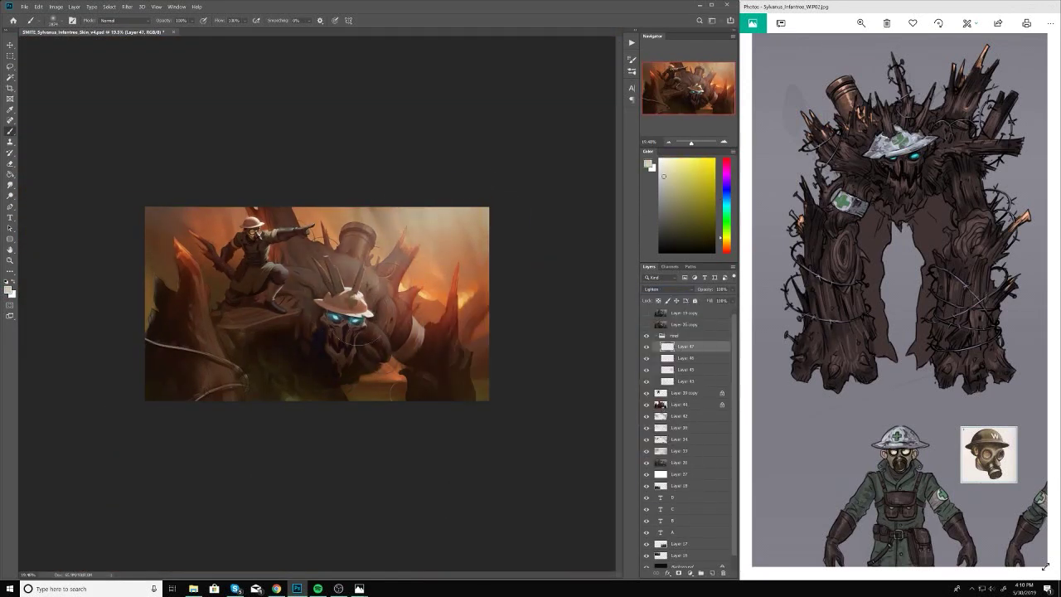
left_click_drag(348, 257, 389, 323)
left_click_drag(398, 232, 358, 217)
Step: Lower the opacity of the pale haze layer
left_click_drag(705, 289, 673, 289)
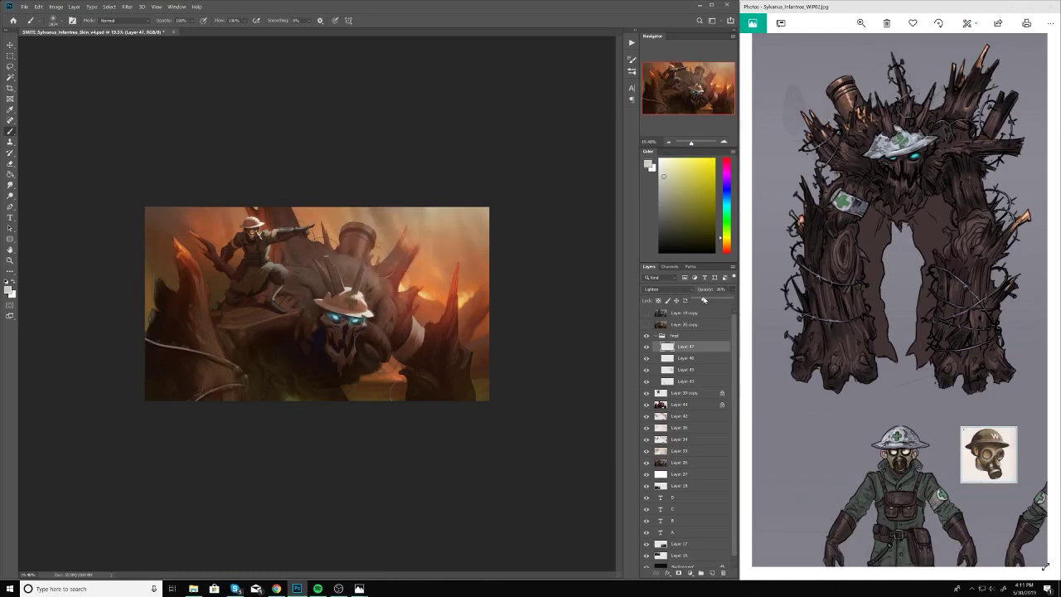
scroll(317, 304, "down", 2)
scroll(436, 187, "up", 2)
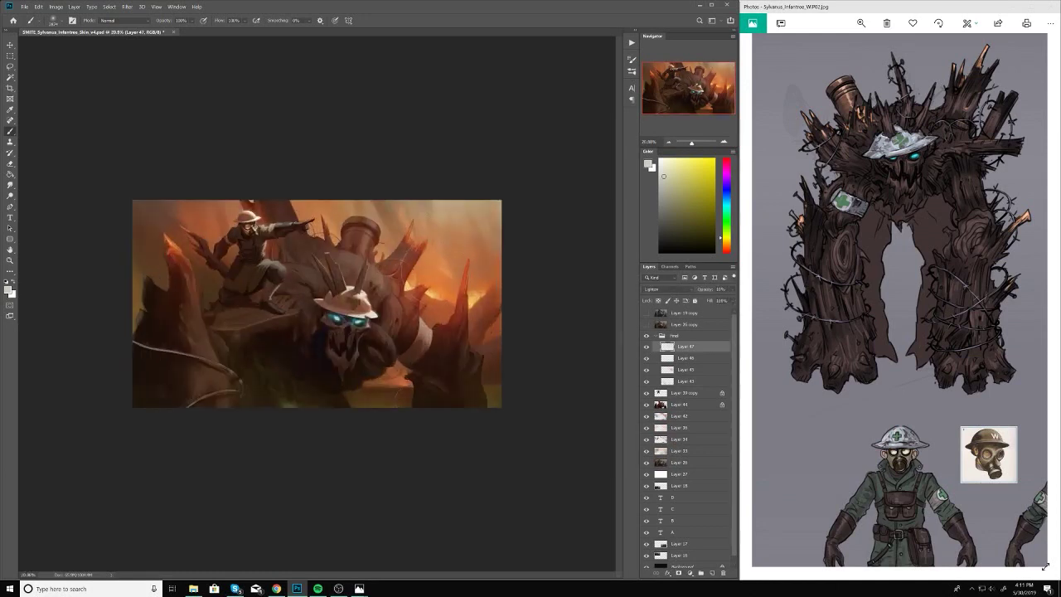
Step: Hide the Final group, switch to Layer 44 and paint grey-brown edge planes on the creature's forearm stump
left_click(679, 404)
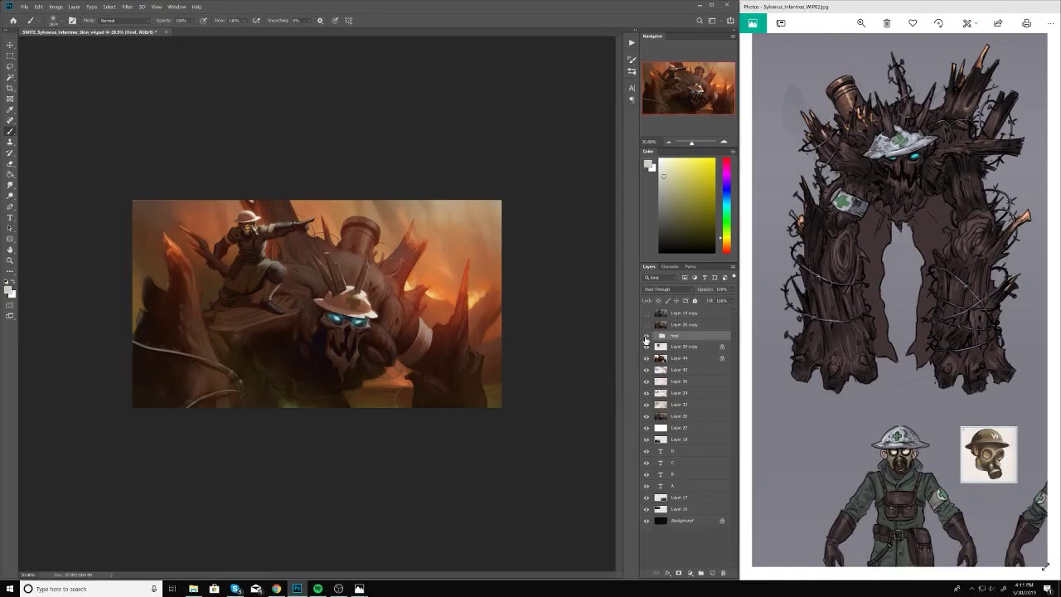
scroll(317, 305, "up", 2)
right_click(481, 327)
left_click(431, 310, "alt")
scroll(431, 310, "up", 2)
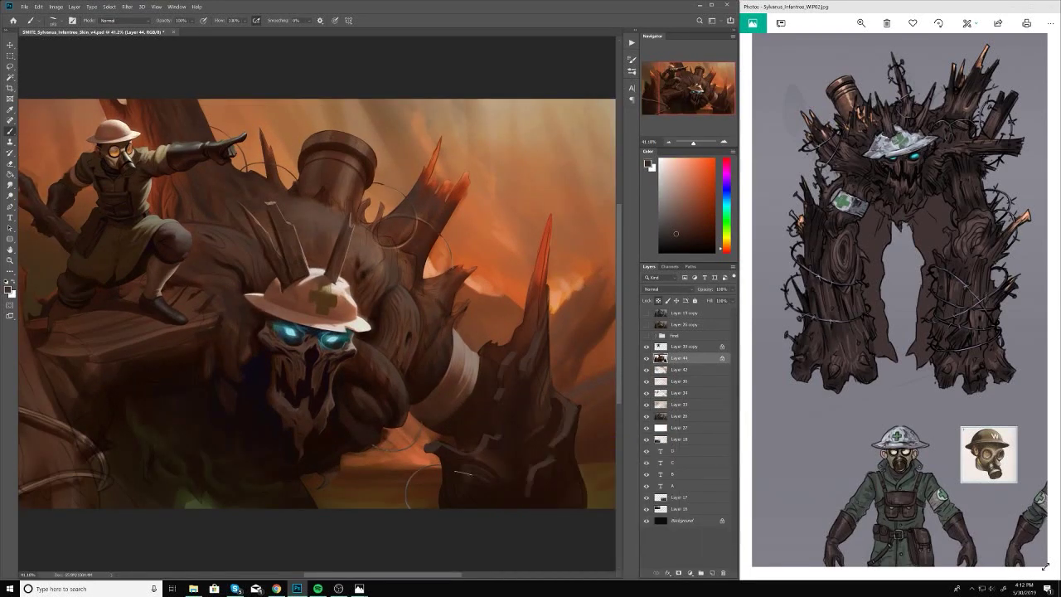
scroll(423, 485, "up", 1)
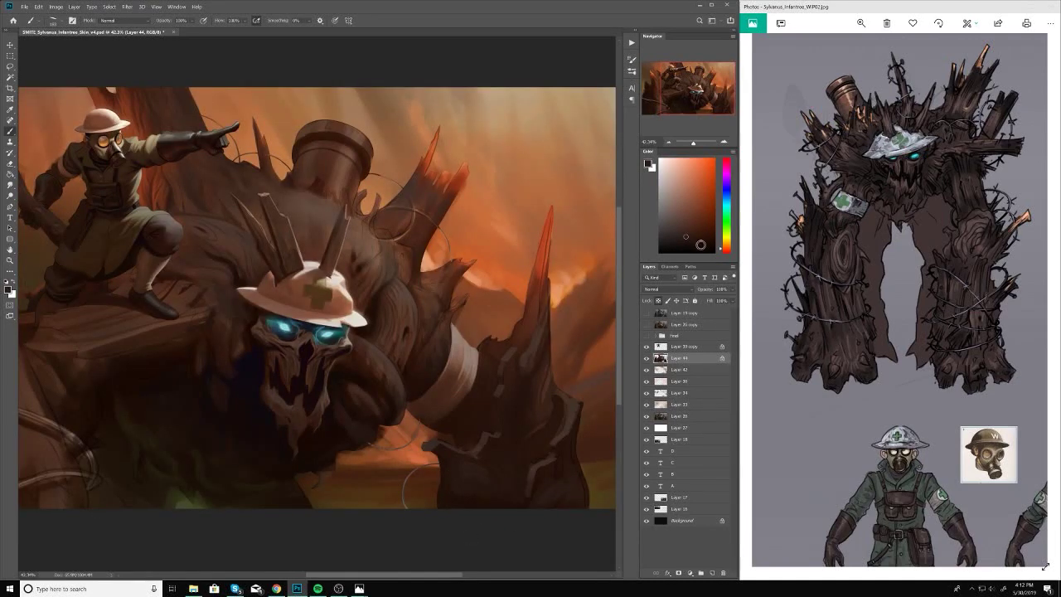
Step: Shape the forearm's bark below the armband with sampled near-black and dark brown tones
left_click(489, 428, "alt")
right_click(489, 427)
key("Escape")
scroll(418, 485, "up", 2)
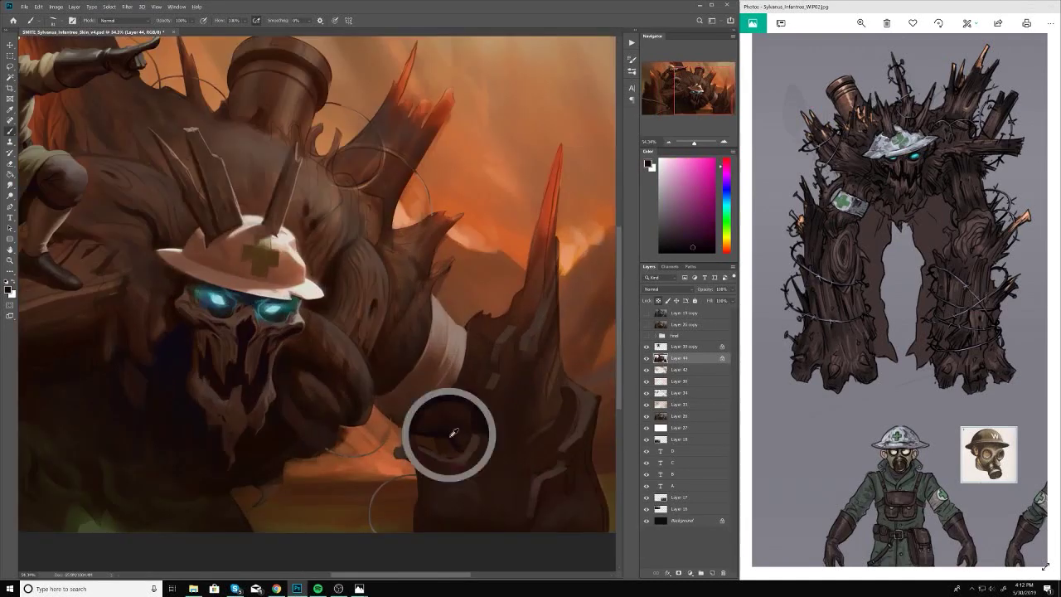
scroll(365, 426, "down", 5)
scroll(364, 426, "up", 5)
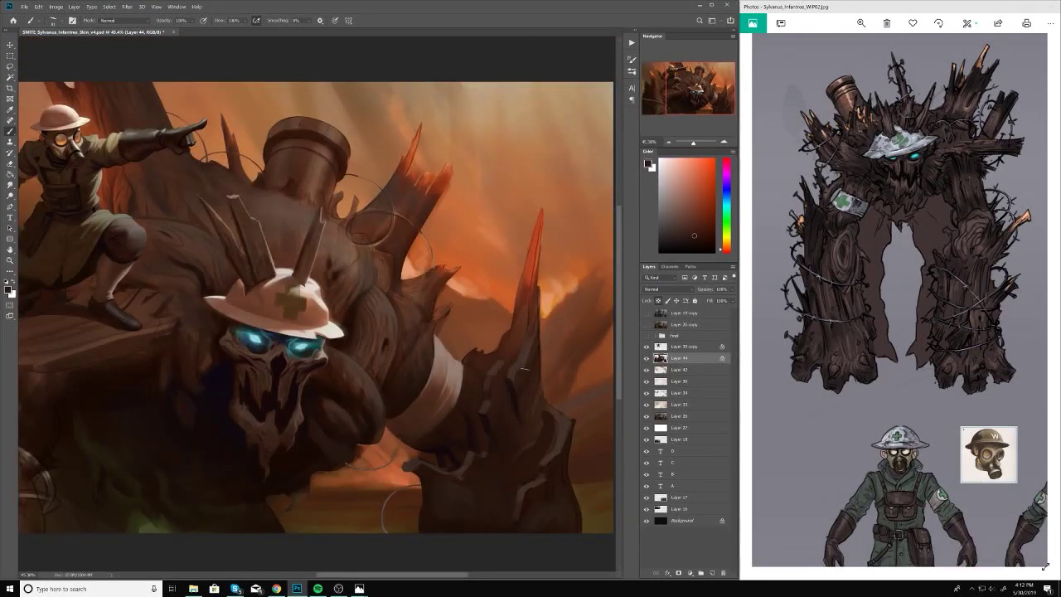
Step: Rework the forearm's tall spike with saturated red and sampled browns, adding grey edges down its wood
left_click(709, 205)
scroll(412, 441, "down", 5)
scroll(412, 440, "up", 4)
left_click(483, 377, "alt")
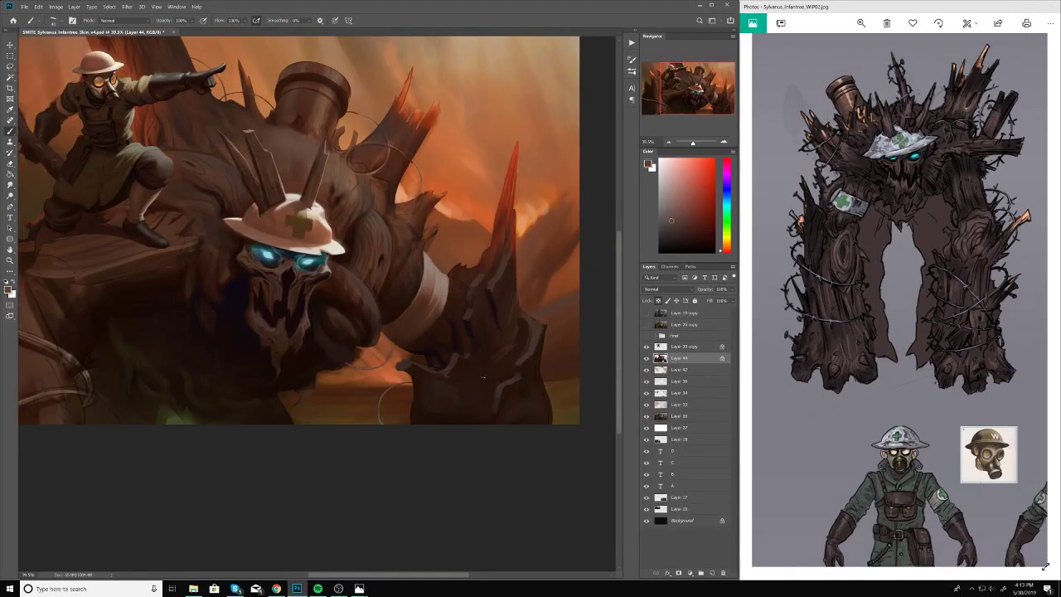
scroll(506, 240, "down", 5)
scroll(485, 360, "up", 6)
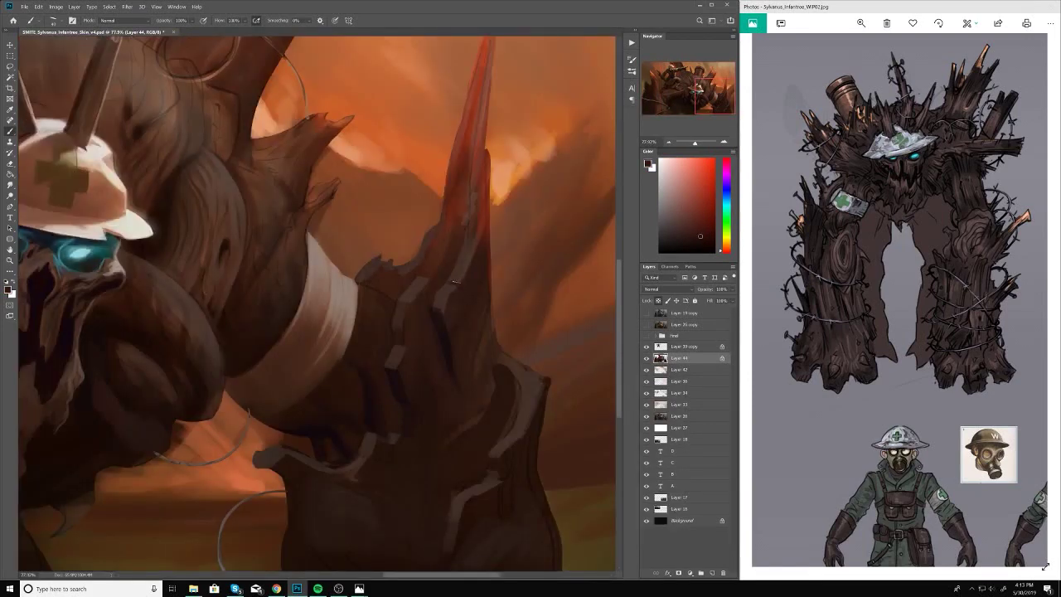
Step: Deepen the red on the tall spike and refine the dark bark beside the armband
scroll(498, 186, "down", 3)
scroll(455, 414, "down", 3)
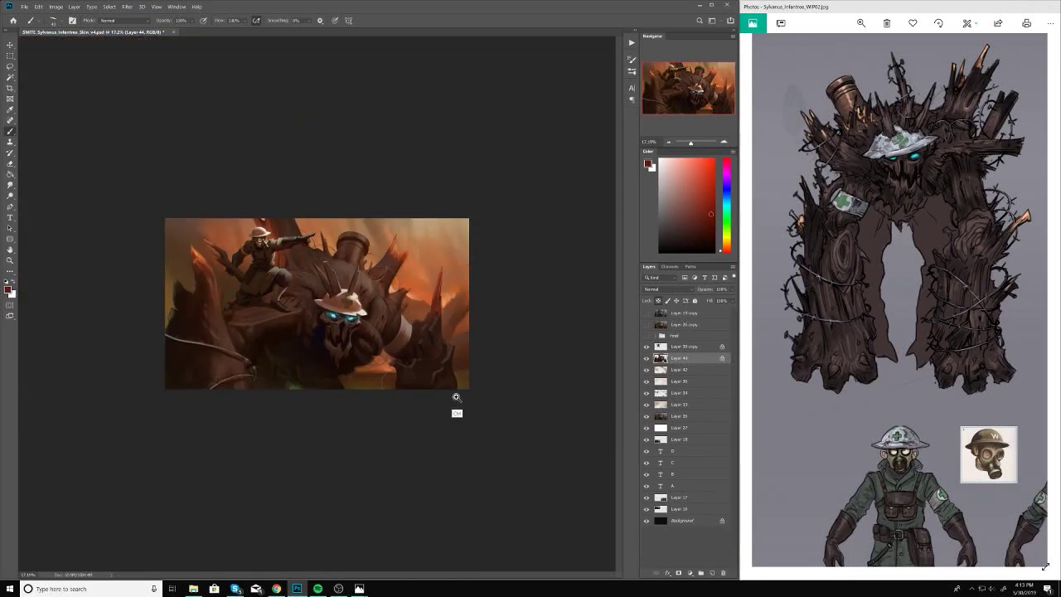
scroll(455, 414, "up", 4)
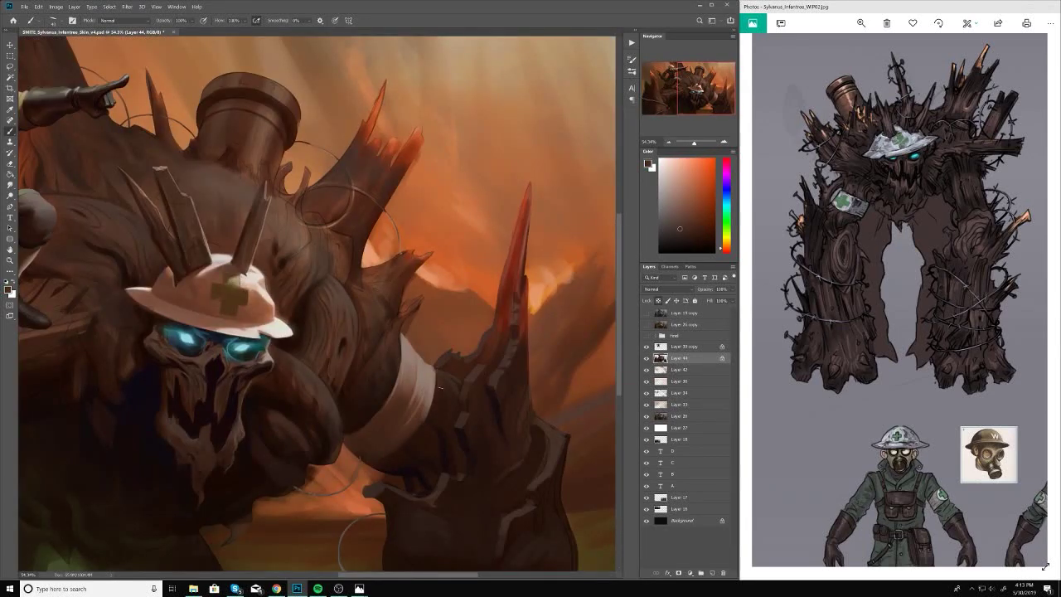
scroll(441, 387, "down", 5)
Step: Show the Final group and soften its Color Dodge glow layer with a large soft eraser
left_click(647, 335)
left_click(654, 335)
left_click(686, 369)
key("e")
right_click(420, 316)
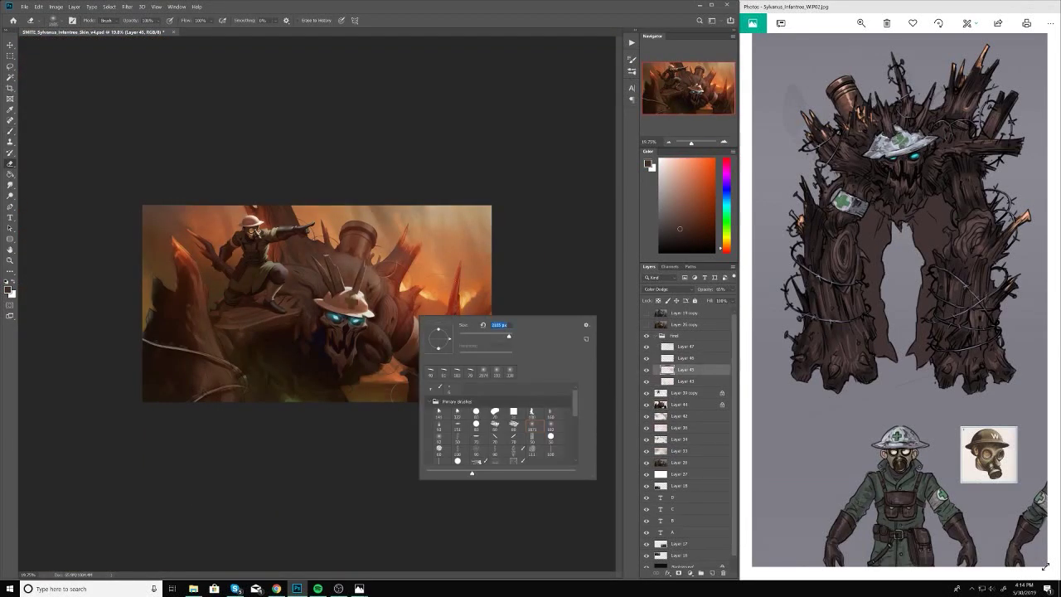
key("Escape")
left_click(654, 335)
scroll(547, 348, "down", 1)
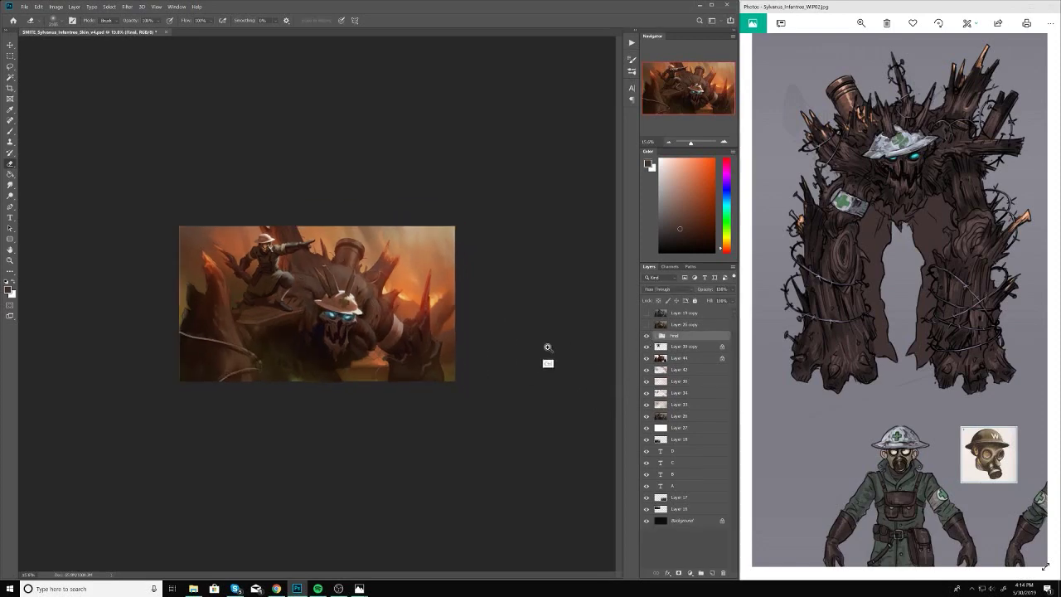
Step: Return to Layer 44 with the Final group hidden and paint sampled grey-brown edges on the small spikes above the armband
scroll(554, 351, "up", 2)
left_click(431, 351, "ctrl")
key("b")
scroll(431, 350, "up", 5)
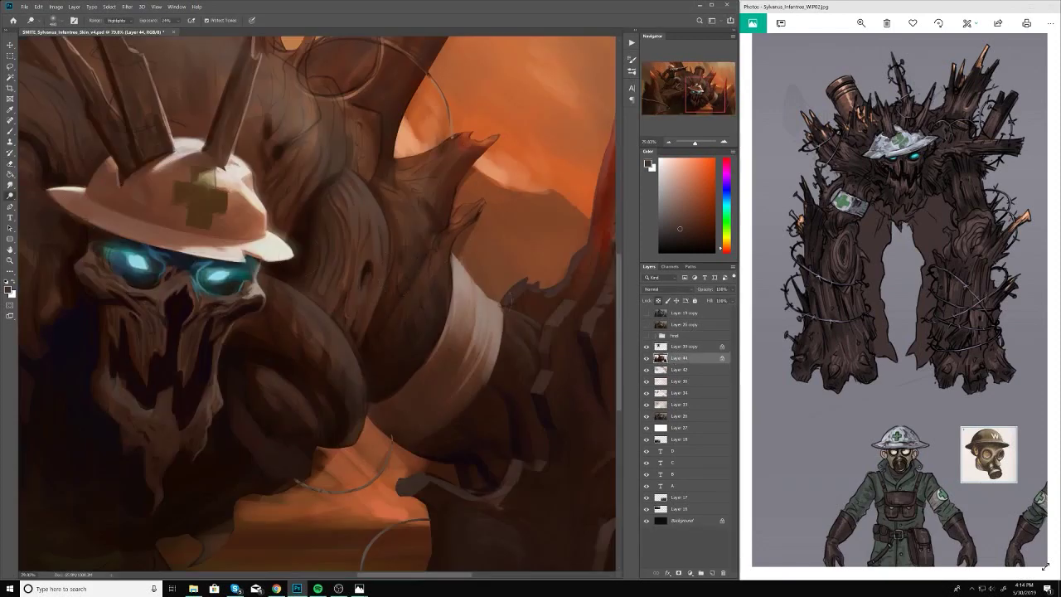
left_click(470, 258, "alt")
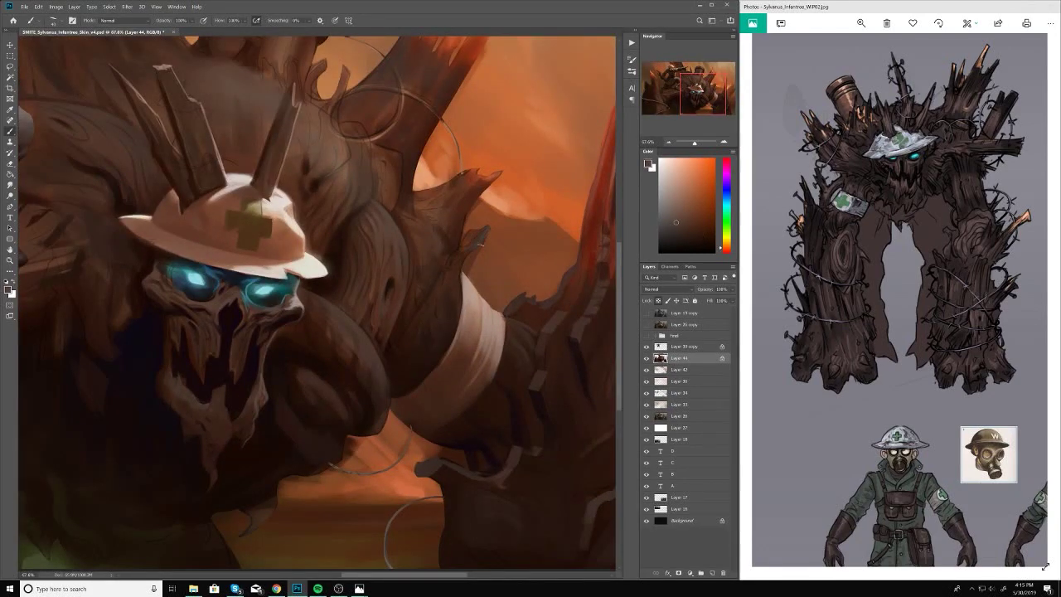
Step: Paint a grey-brown bark edge along the creature's shoulder and darken the base of the broken back stump with sampled browns
scroll(479, 245, "down", 3)
scroll(448, 232, "up", 2)
left_click(429, 150, "alt")
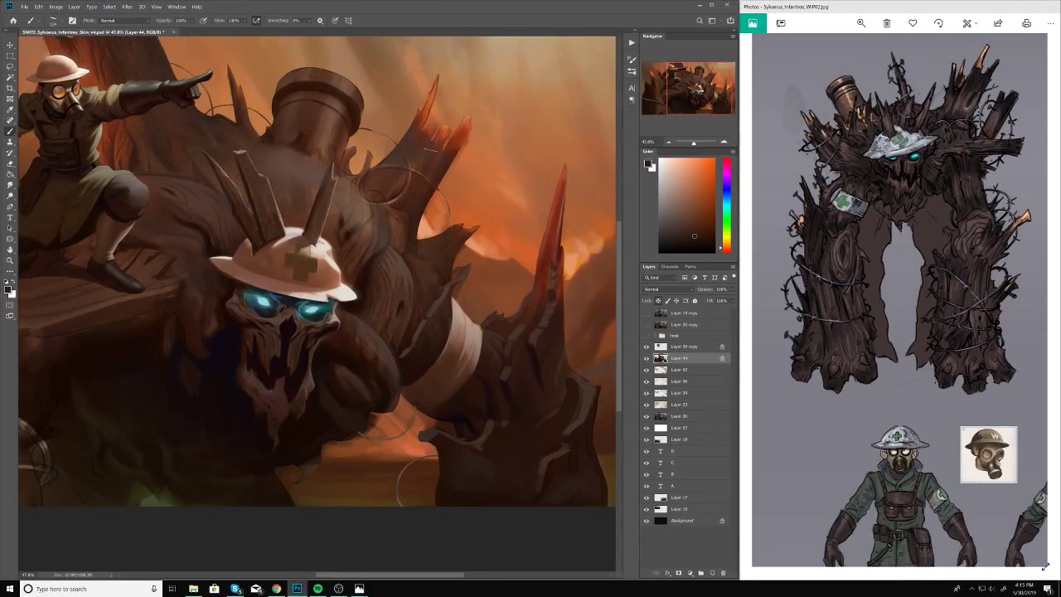
left_click(727, 249)
scroll(477, 143, "up", 2)
left_click(395, 199, "alt")
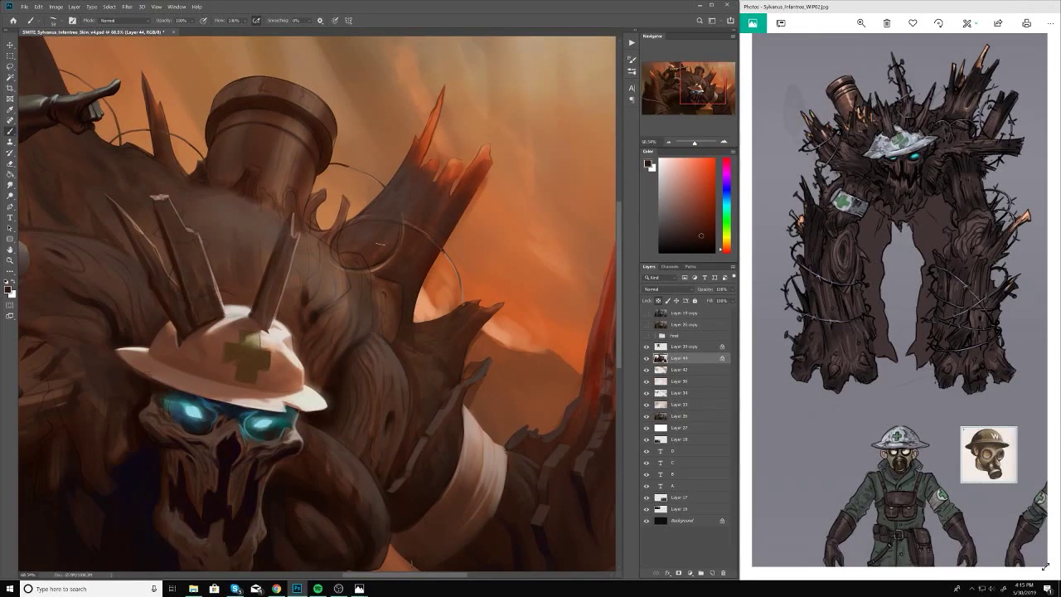
Step: Paint dark wood grain and cracks into the broken stump on the creature's back using a smaller brush
right_click(378, 243)
key("Escape")
scroll(371, 265, "up", 1)
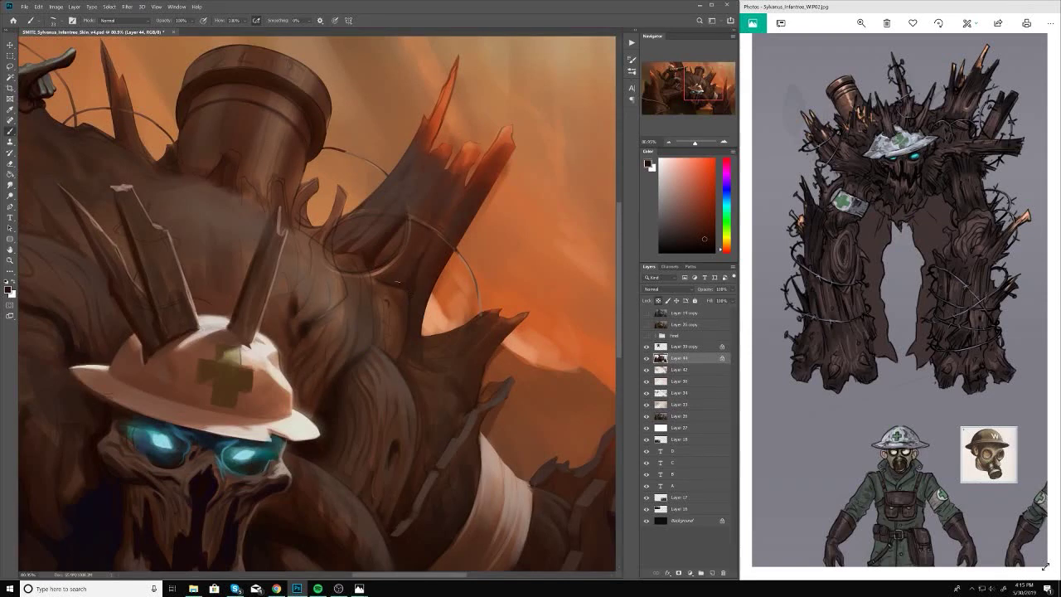
scroll(396, 282, "down", 5)
scroll(361, 225, "up", 4)
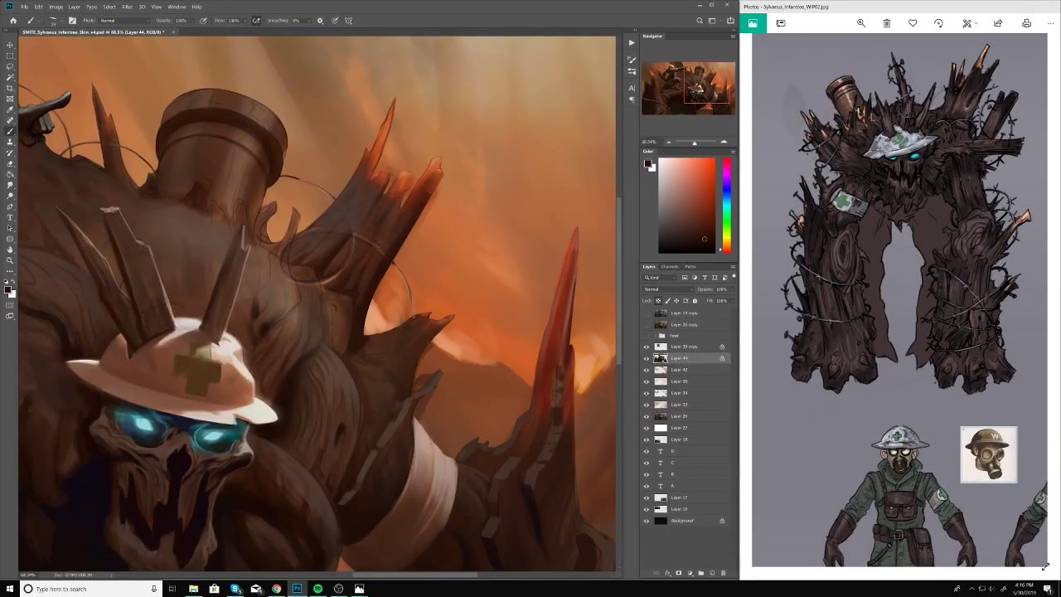
Step: Brighten the jagged tips of the back stump with sampled dark red and a stronger orange-red
left_click(431, 166, "alt")
right_click(378, 131)
key("Escape")
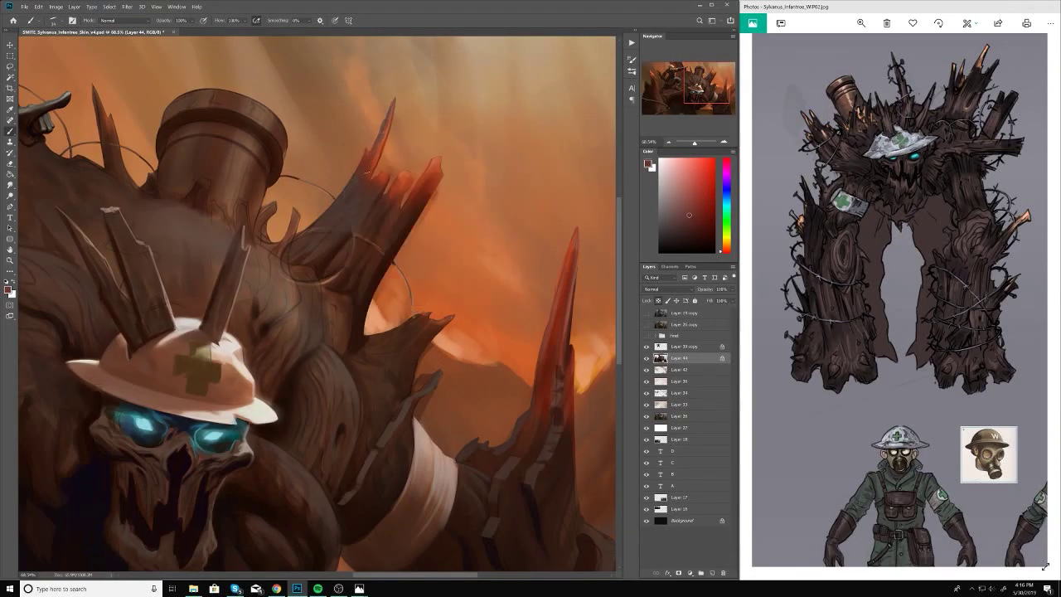
scroll(375, 155, "up", 1)
left_click(699, 183)
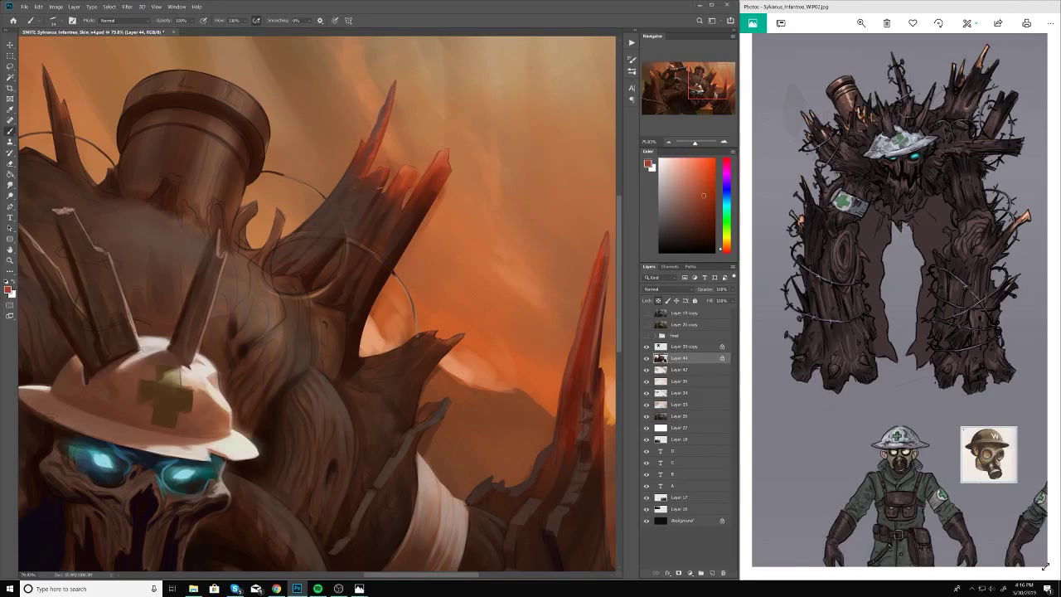
Step: Blend the stump's glowing tips into its bark with sampled deep reddish brown and greyish brown
scroll(387, 319, "down", 6)
scroll(438, 302, "up", 6)
left_click(438, 302, "alt")
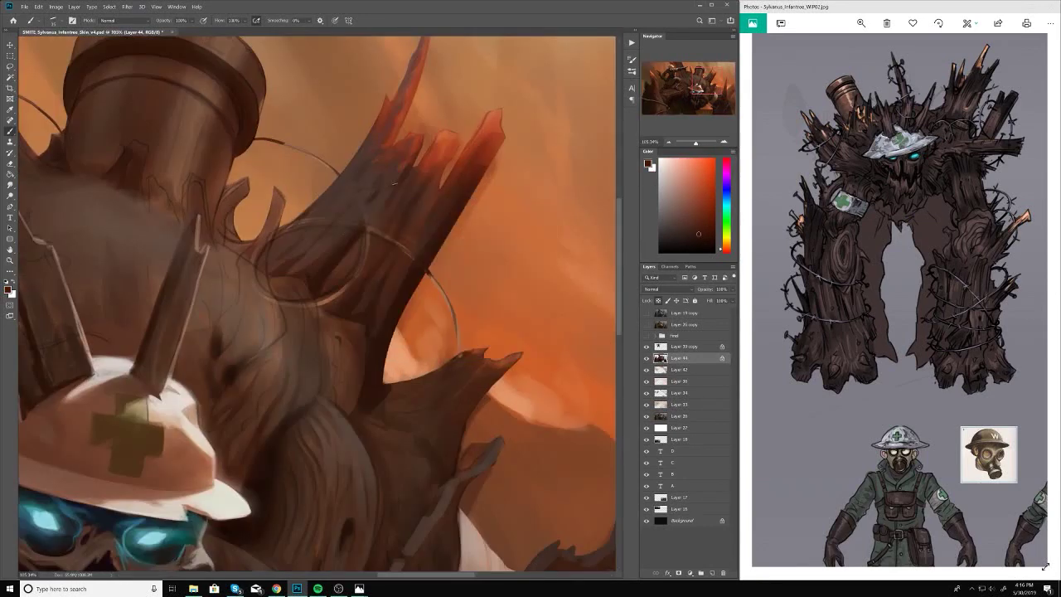
scroll(322, 215, "down", 1)
left_click(322, 215, "alt")
scroll(308, 266, "down", 5)
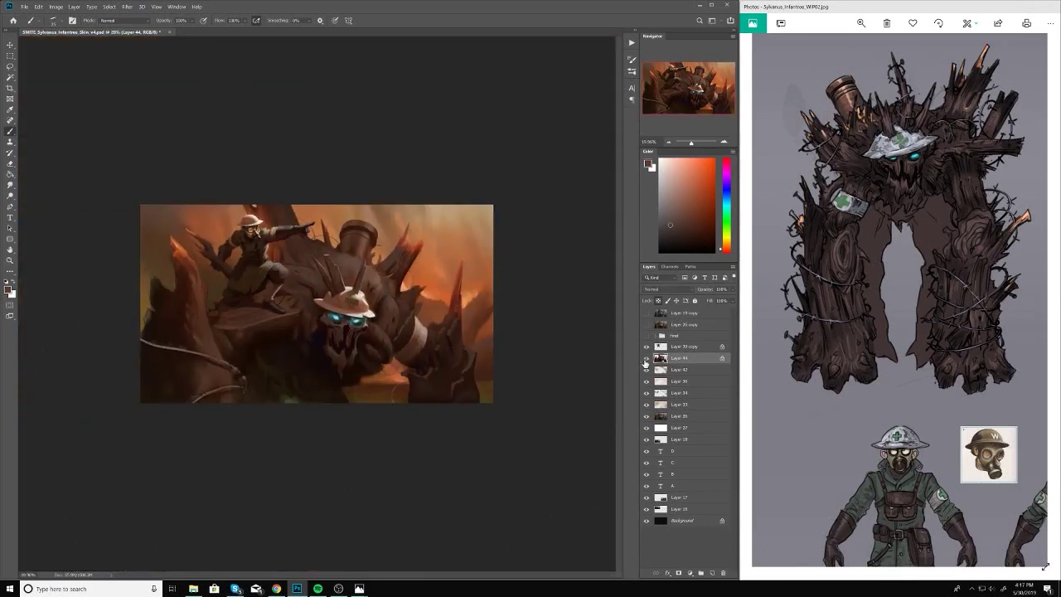
Step: Refine the shaded bark around the creature's helmet and shoulder with deep browns, adjusting the brush
scroll(467, 284, "up", 5)
scroll(467, 283, "down", 4)
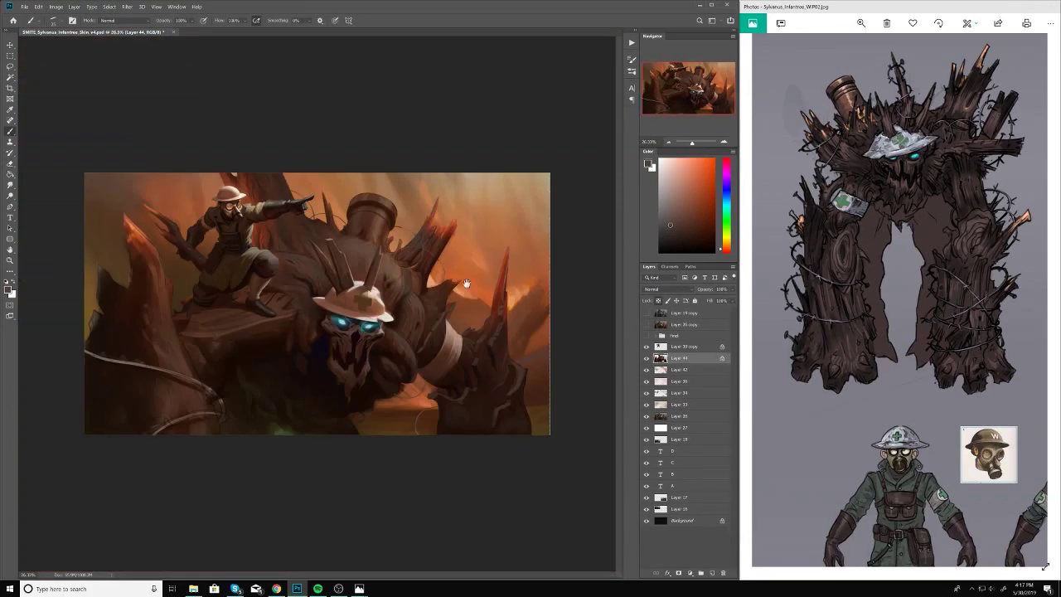
scroll(458, 349, "up", 2)
scroll(458, 349, "up", 2)
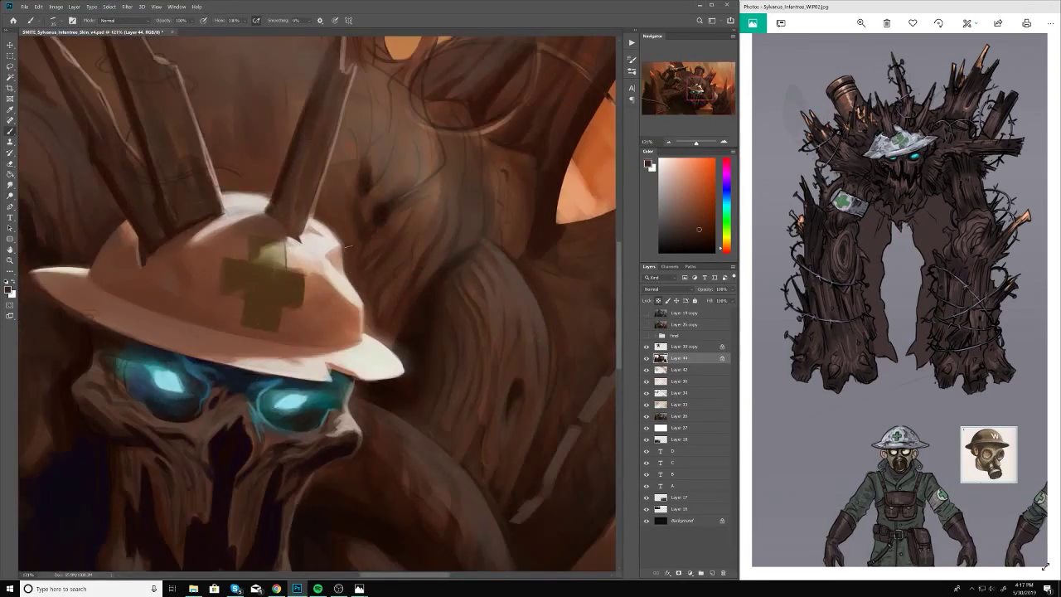
scroll(459, 349, "down", 1)
scroll(458, 349, "up", 3)
right_click(391, 300)
key("Escape")
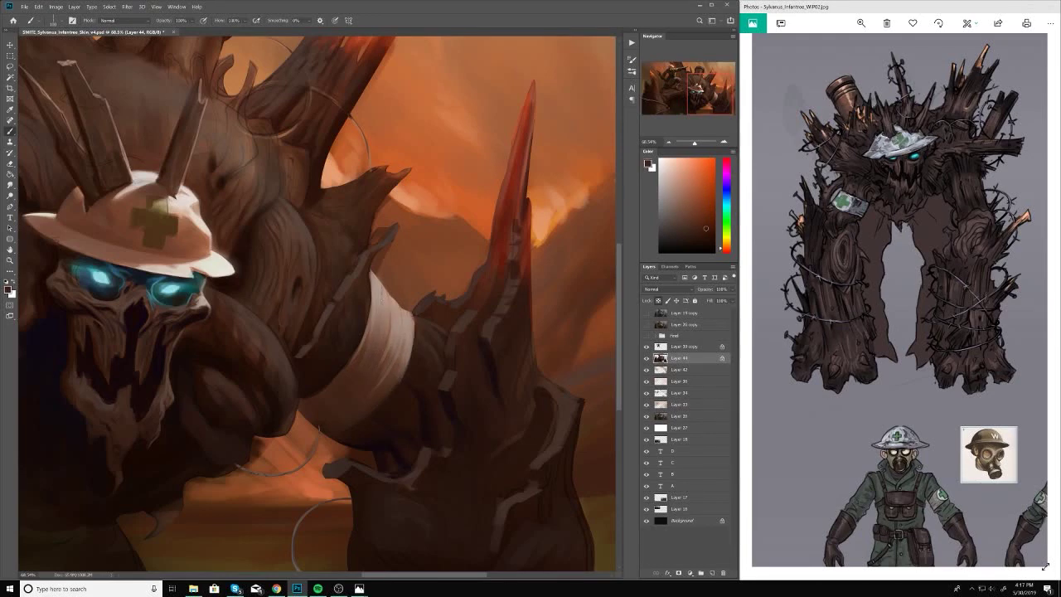
scroll(377, 381, "down", 5)
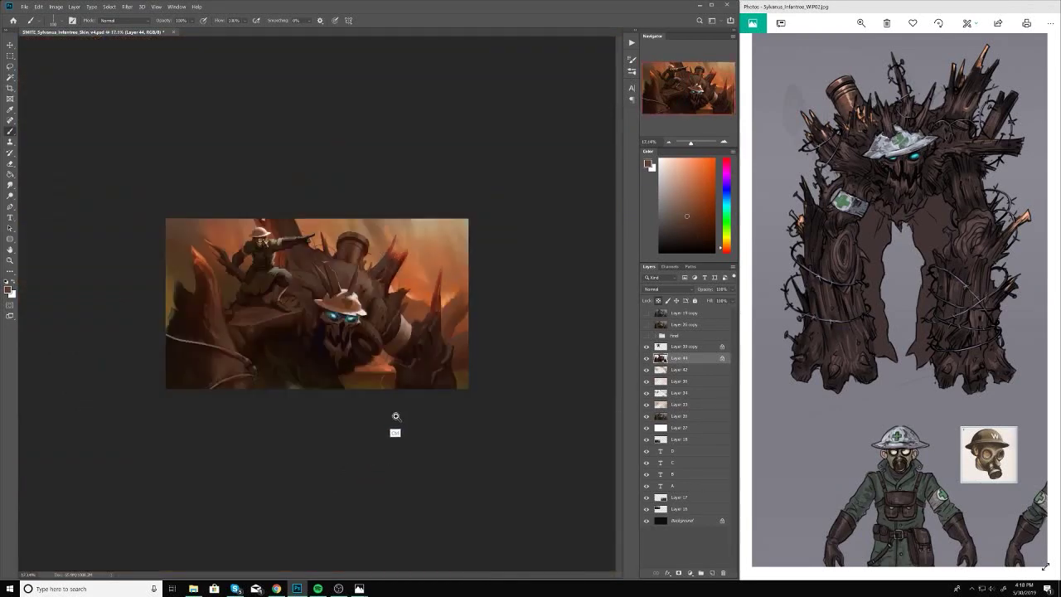
Step: Refine the wood grain and shading of the coiled bark between the creature's helmet and bandaged arm
scroll(396, 421, "up", 6)
right_click(510, 325)
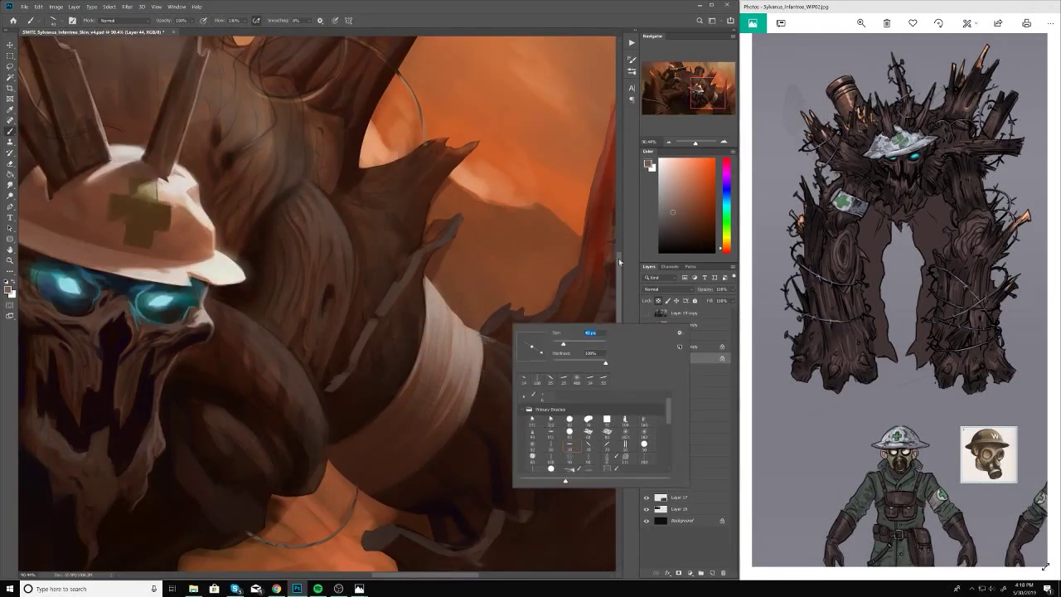
key("Escape")
scroll(524, 398, "down", 5)
scroll(380, 276, "up", 6)
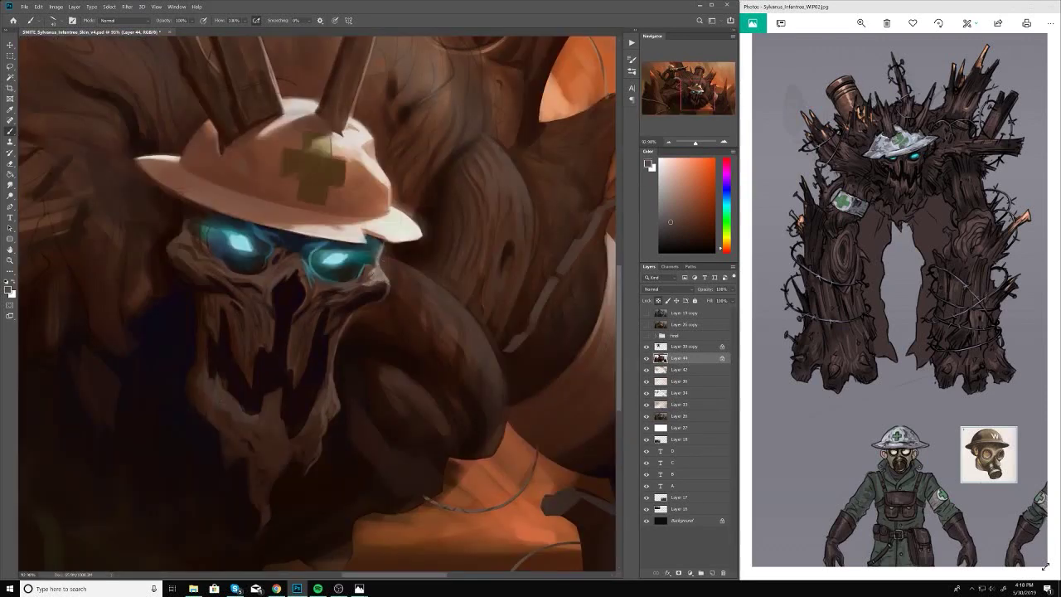
scroll(428, 346, "down", 5)
scroll(427, 346, "up", 3)
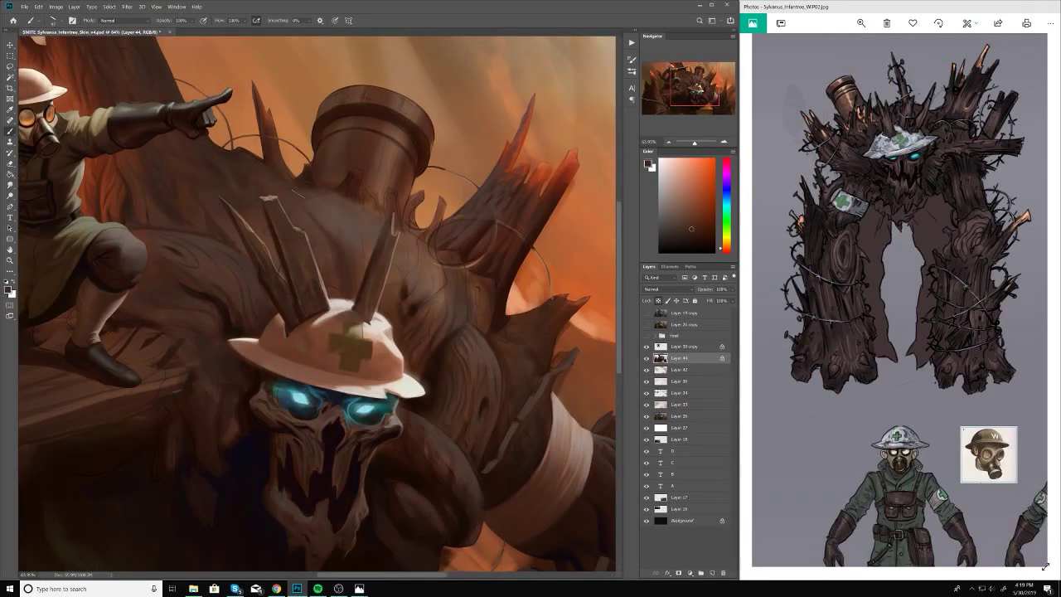
Step: Flip the canvas horizontally and rework the dark bark around the creature's face and shoulder with an adjusted brush
scroll(377, 344, "down", 4)
scroll(328, 341, "up", 3)
right_click(358, 284)
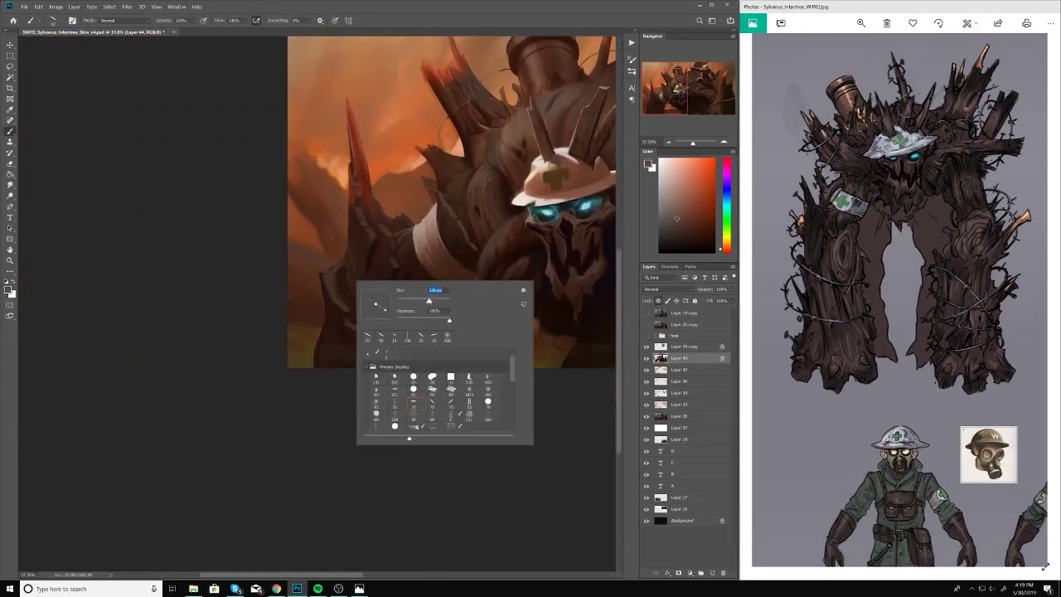
key("Escape")
right_click(383, 302)
key("Escape")
scroll(398, 298, "down", 3)
scroll(397, 298, "up", 3)
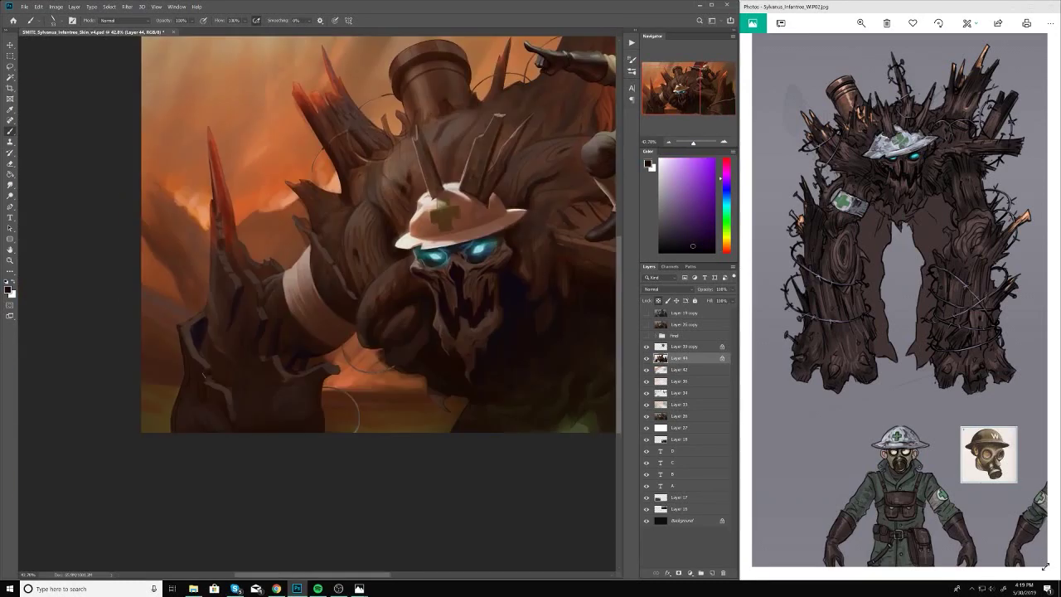
scroll(340, 331, "down", 3)
scroll(340, 332, "up", 4)
Step: On Layer 42, paint the background behind the creature's raised forearm with sampled brown and orange, defining the distant spiky stumps
right_click(332, 278)
key("alt+bracketleft")
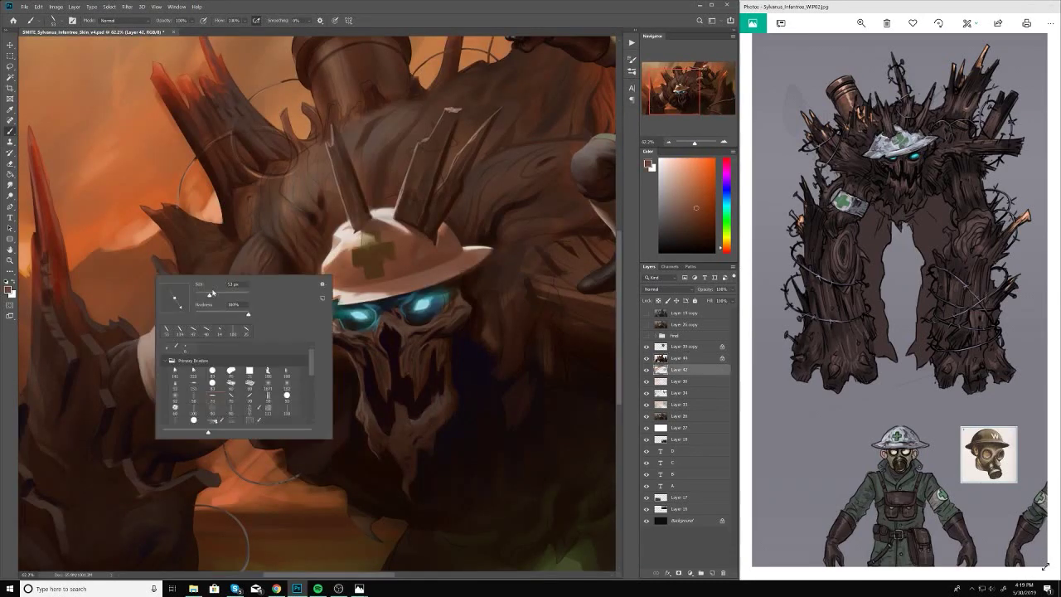
key("Escape")
scroll(248, 298, "down", 1)
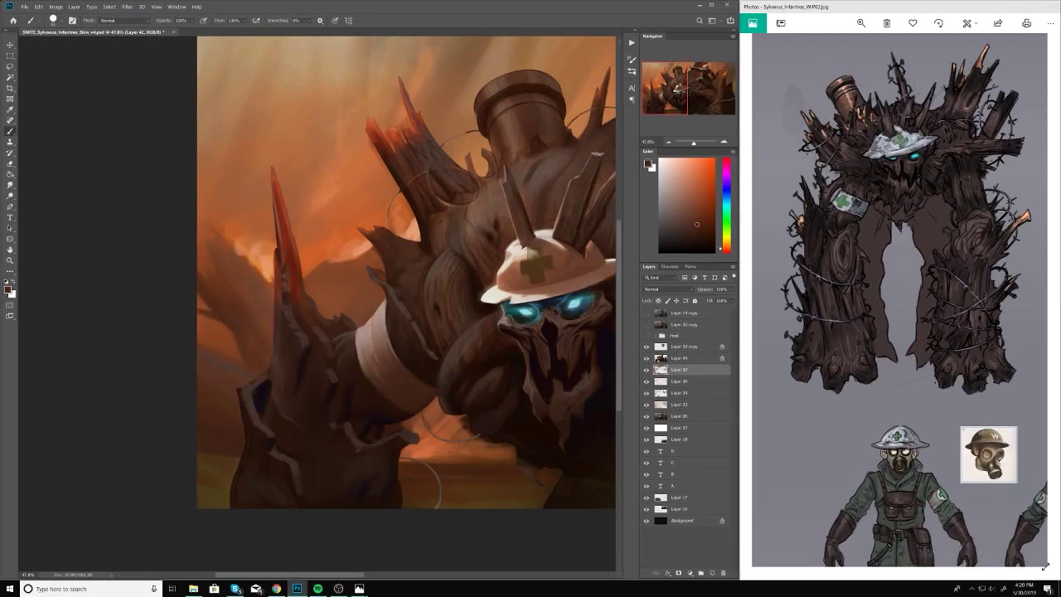
scroll(280, 314, "up", 1)
scroll(177, 280, "down", 1)
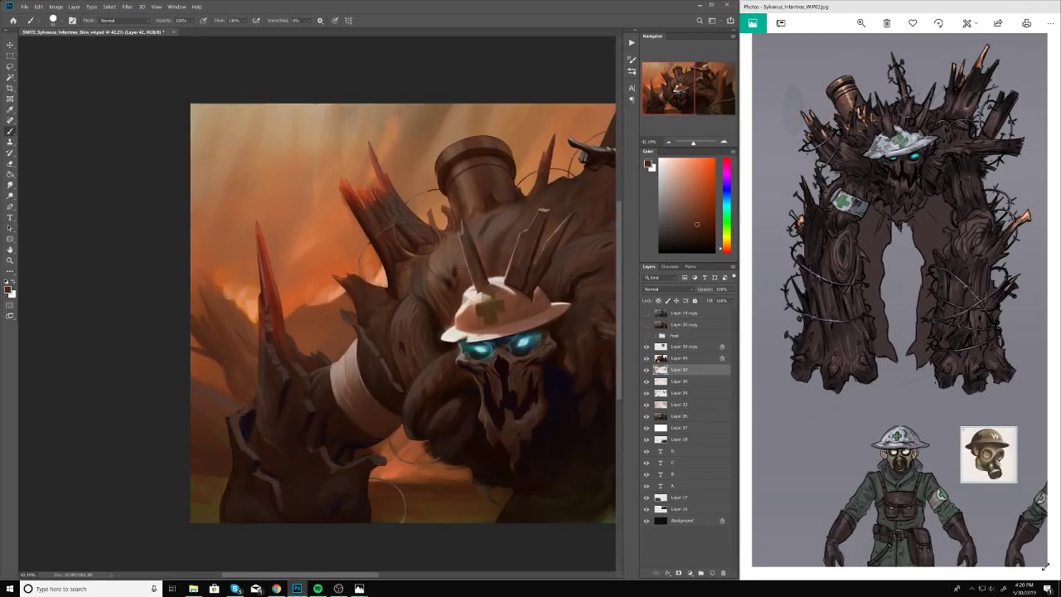
scroll(178, 280, "up", 2)
right_click(222, 264)
key("Escape")
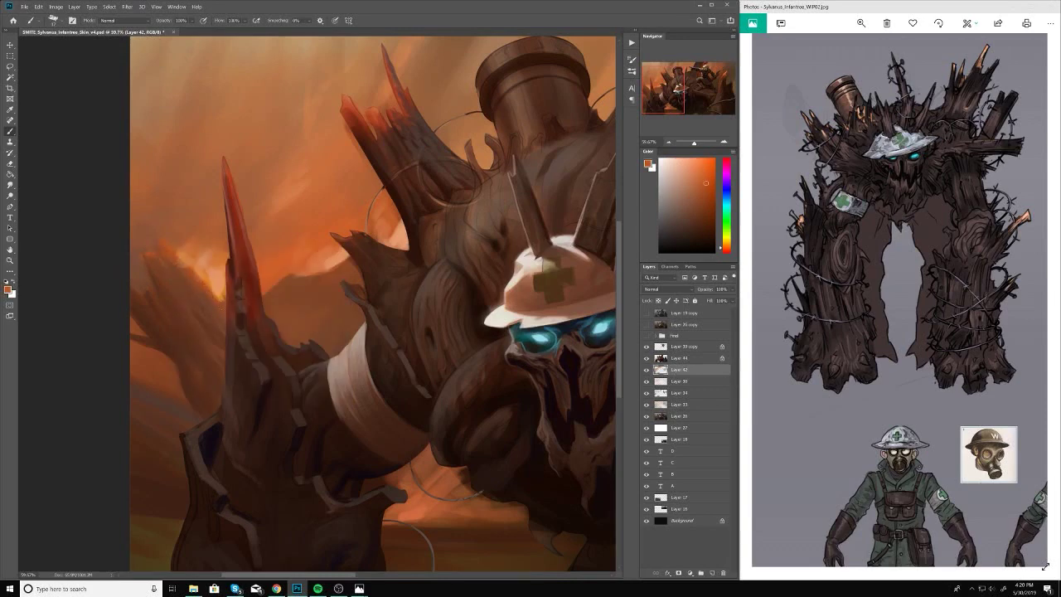
scroll(213, 353, "down", 4)
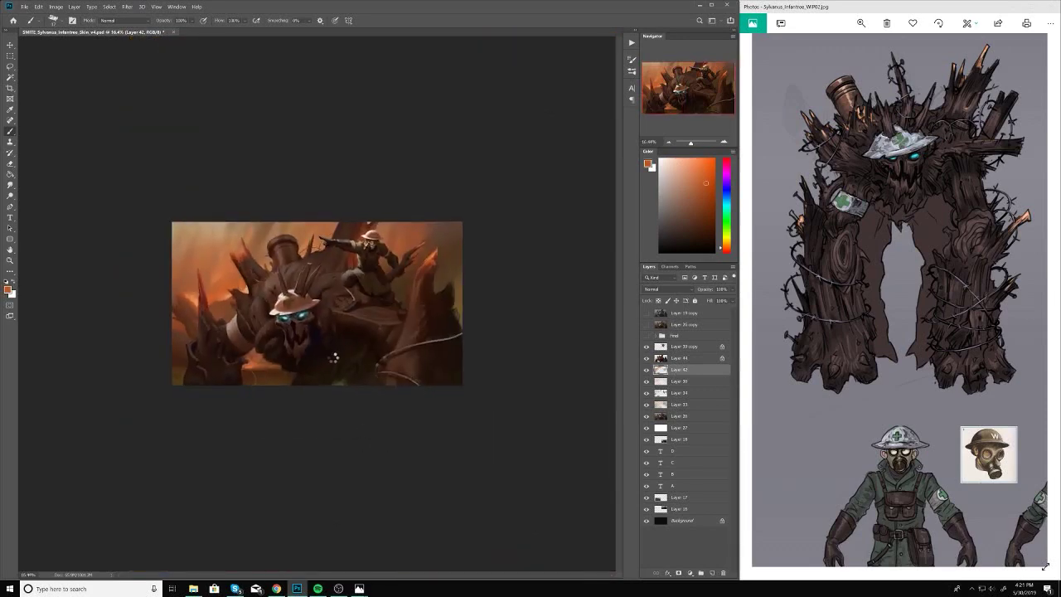
Step: Flip the canvas horizontally and deepen the shadows beneath the soldier's log on Layer 44 with very dark brown
key("ctrl+shift+h")
scroll(334, 356, "up", 2)
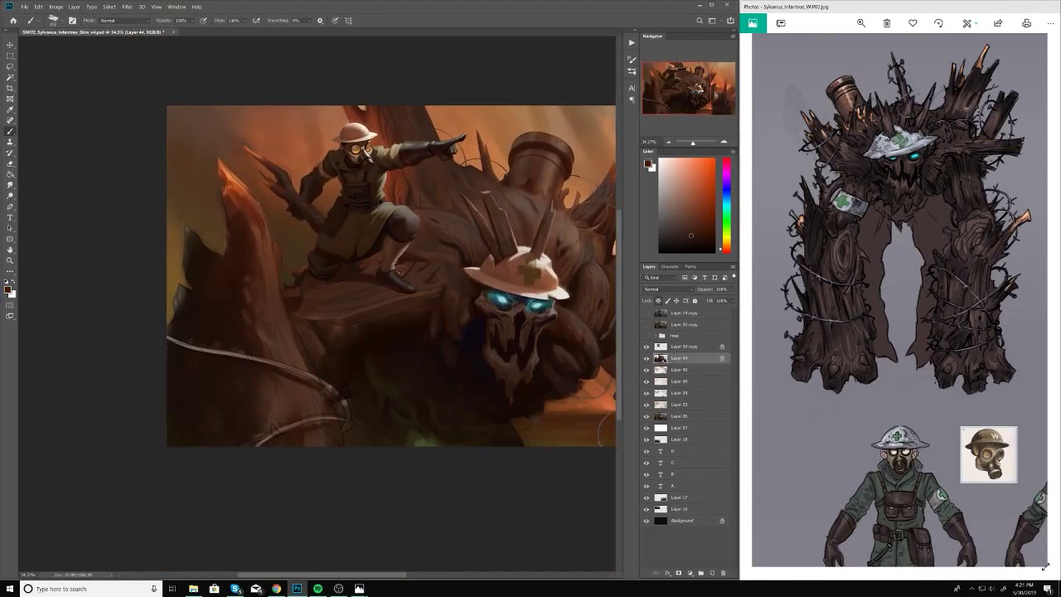
right_click(331, 307)
key("Escape")
left_click_drag(283, 300, 317, 326)
scroll(383, 350, "up", 2)
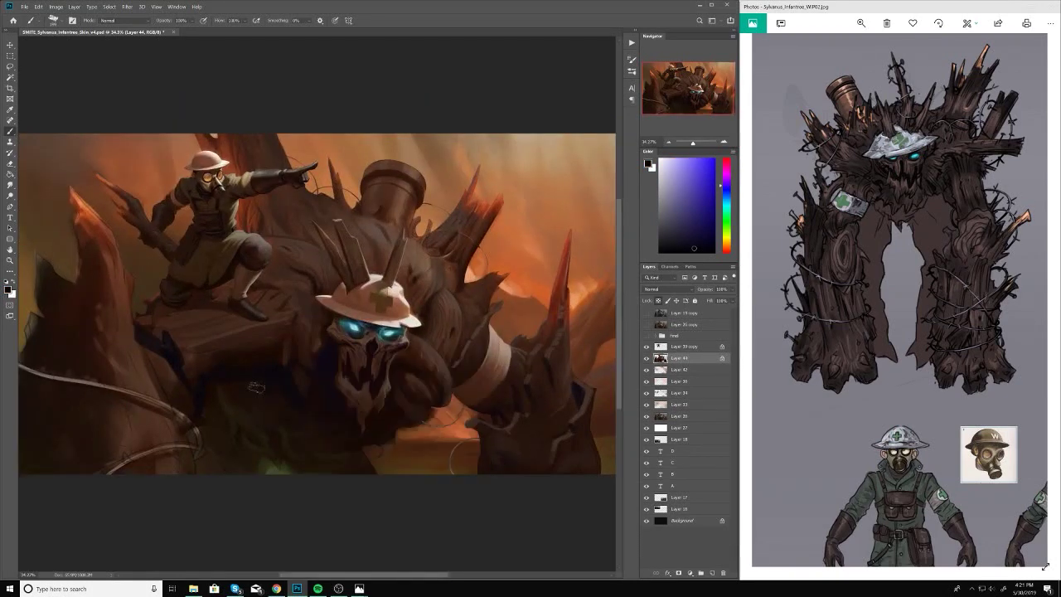
Step: Flip the canvas horizontally again and save the document
scroll(379, 414, "down", 3)
key("ctrl+shift+h")
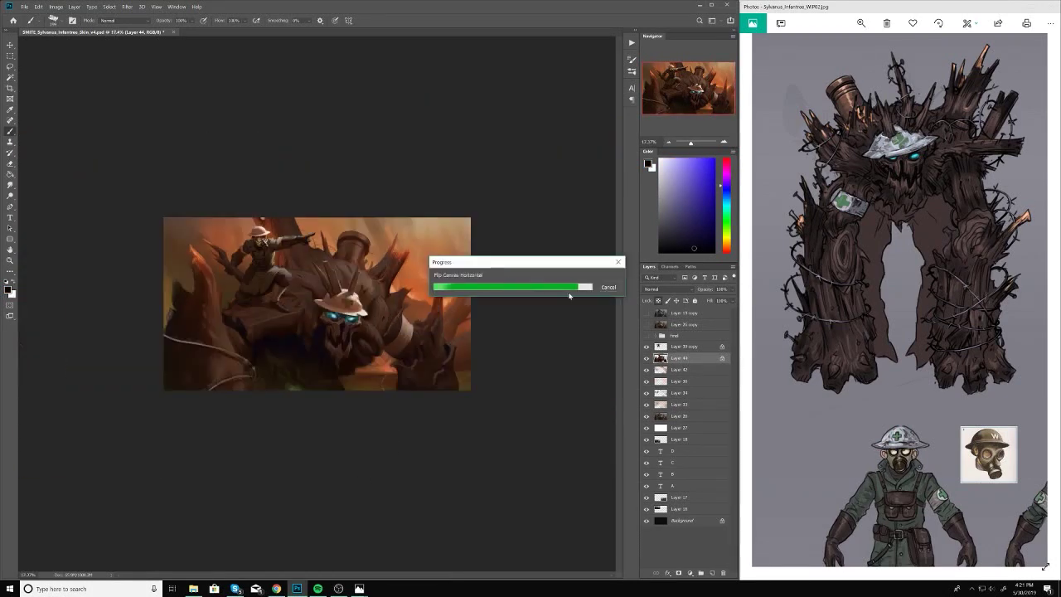
scroll(396, 294, "up", 1)
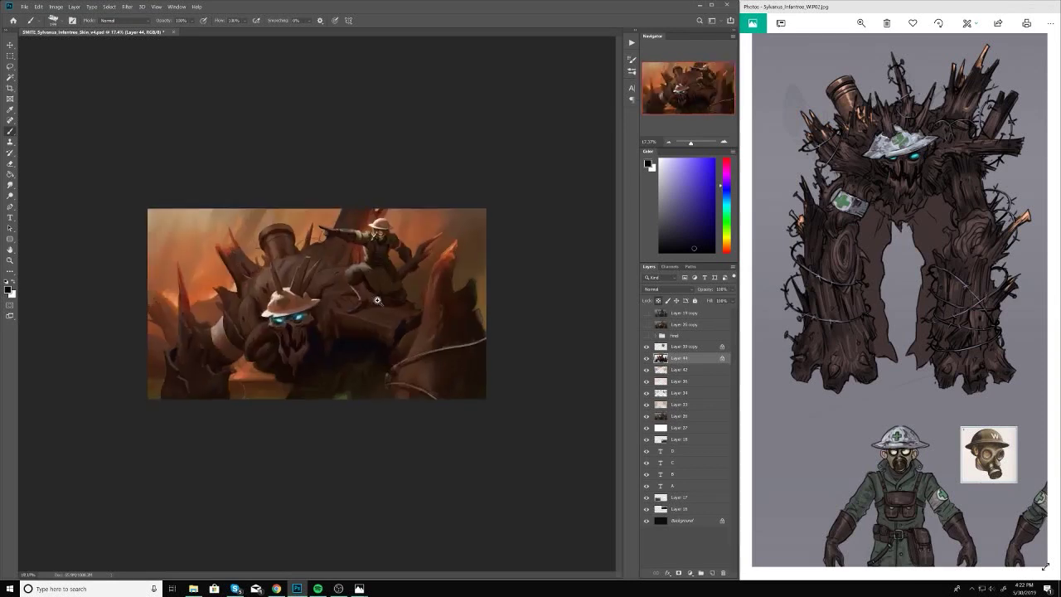
key("ctrl+s")
Step: Paint dark brown bark strokes into the wire-wrapped foreground trunk on Layer 44
scroll(502, 325, "up", 3)
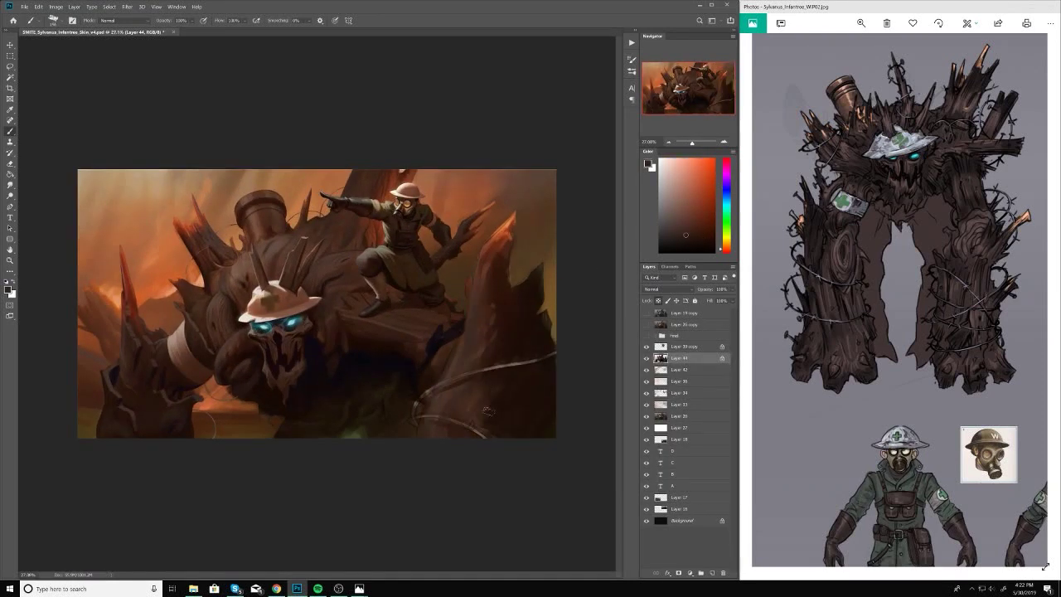
scroll(494, 394, "down", 1)
scroll(509, 445, "down", 2)
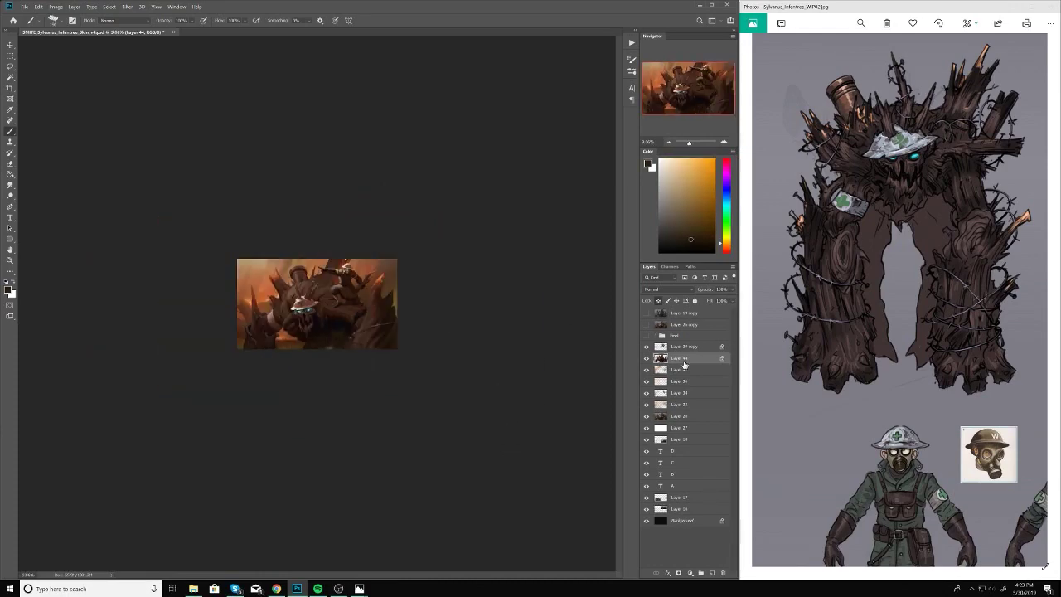
Step: Shade the rim and body of the metal barrel on the creature's back with sampled dark reddish browns
scroll(286, 283, "up", 10)
scroll(381, 200, "up", 1)
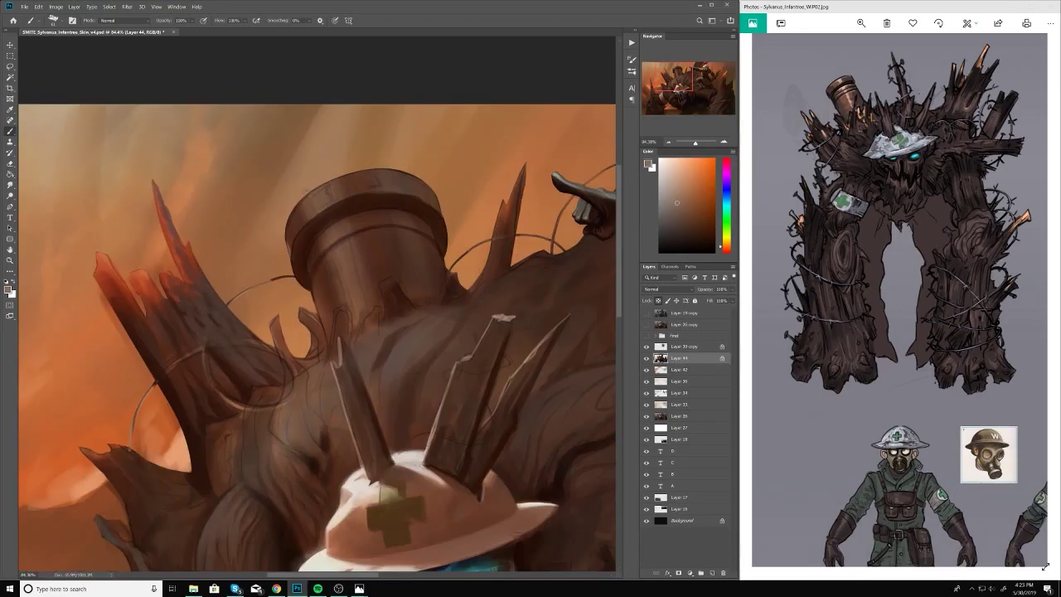
right_click(344, 193)
left_click(342, 204, "alt")
left_click(371, 198, "alt")
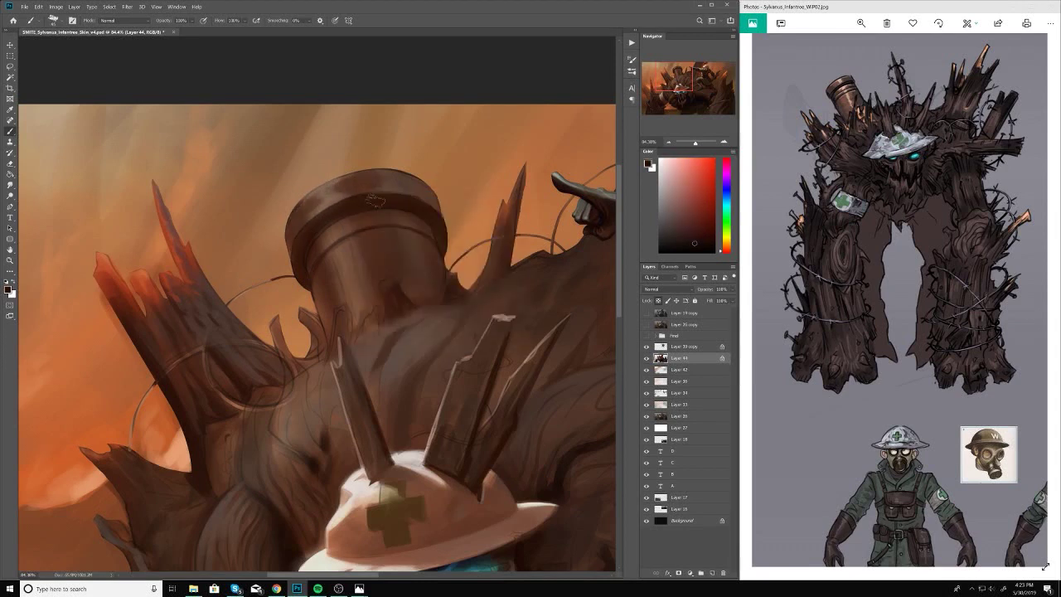
left_click_drag(299, 247, 375, 240)
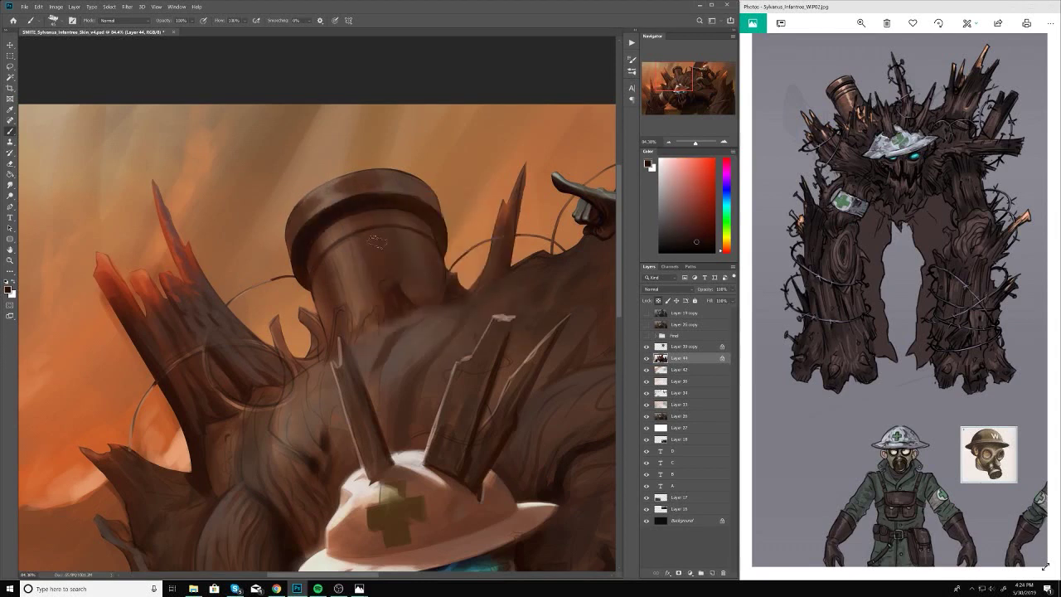
Step: Sharpen the barrel's rim and collar with a hard round brush, using sampled greyish brown and near-black red
scroll(429, 218, "down", 3)
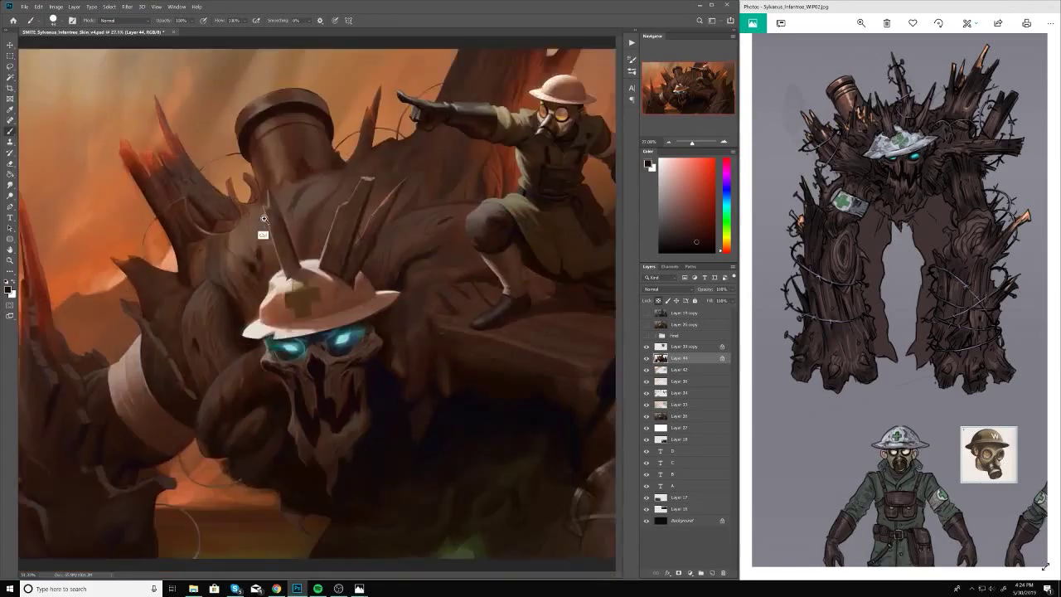
scroll(348, 207, "up", 3)
scroll(348, 207, "down", 5)
scroll(348, 207, "up", 7)
right_click(348, 207)
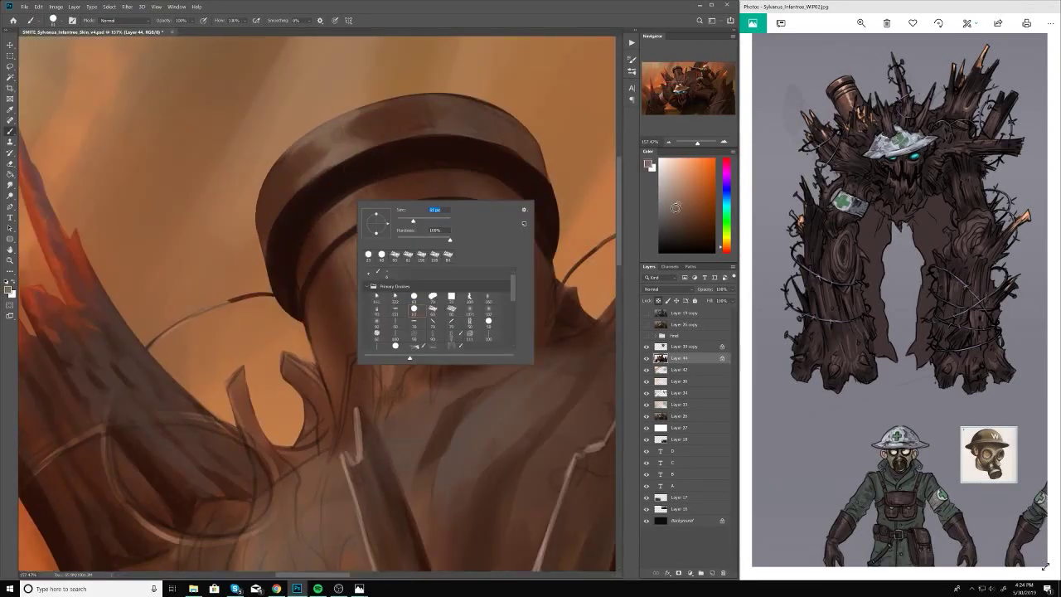
left_click(352, 207, "alt")
scroll(344, 249, "down", 3)
right_click(344, 249)
key("Escape")
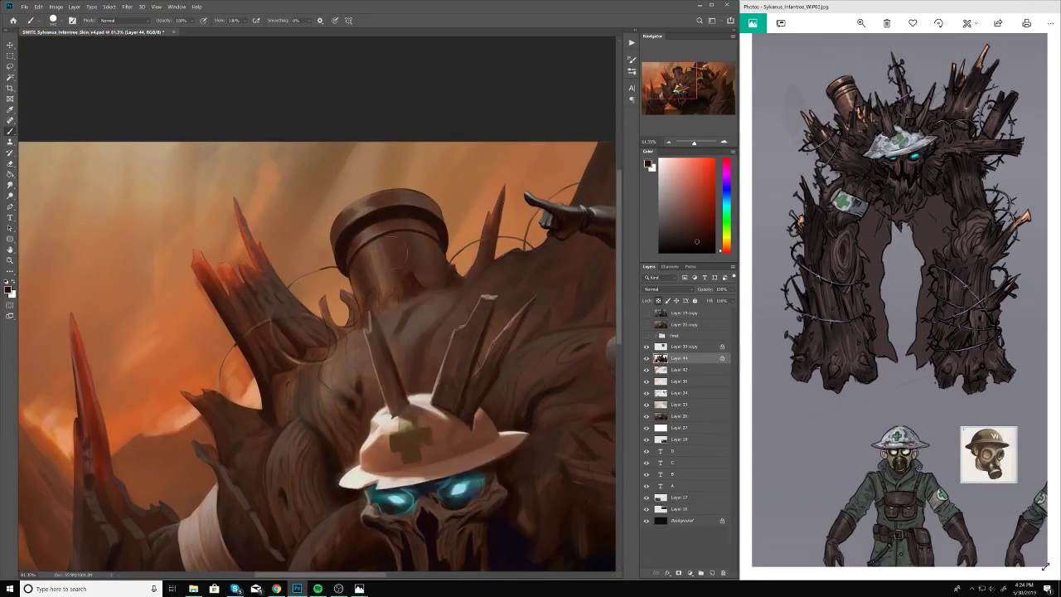
Step: Add streaky brown highlights and worn marks to the barrel's rim and body with a textured brush
scroll(348, 248, "down", 3)
scroll(348, 249, "up", 5)
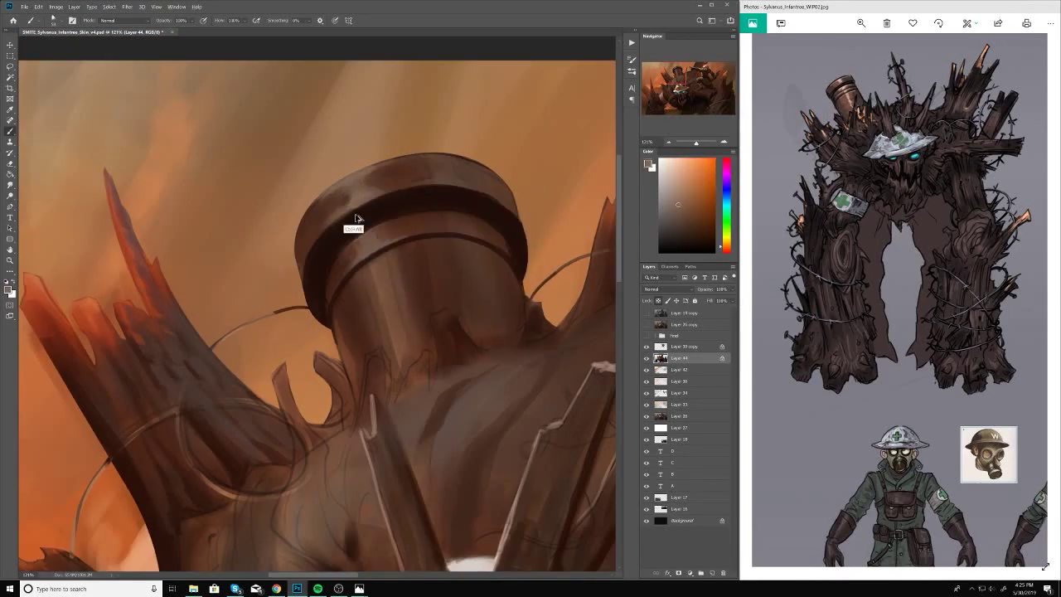
left_click(351, 225, "alt")
scroll(351, 225, "up", 1)
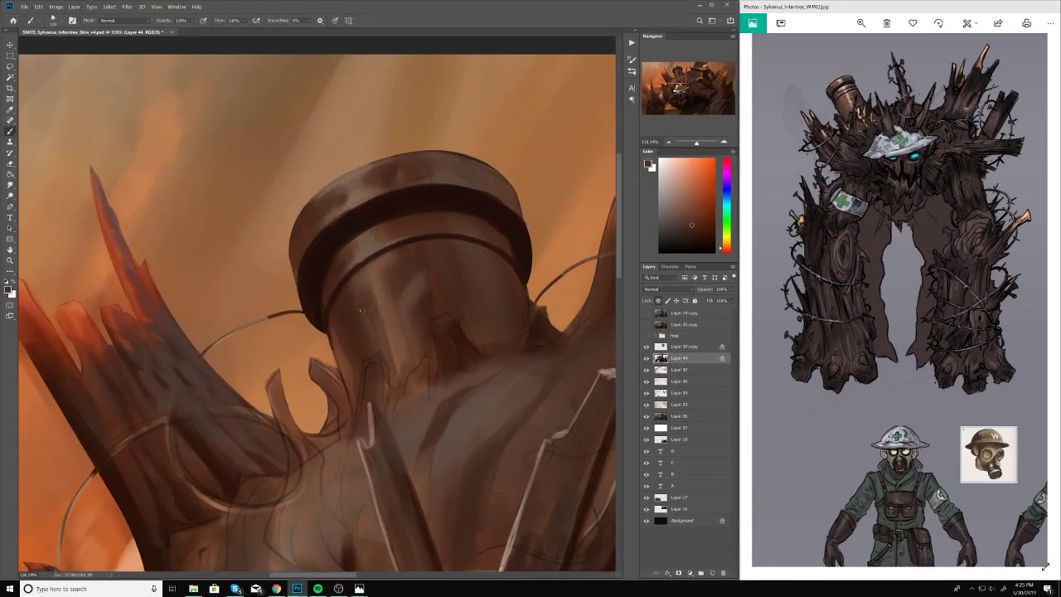
scroll(377, 332, "down", 6)
scroll(332, 224, "up", 5)
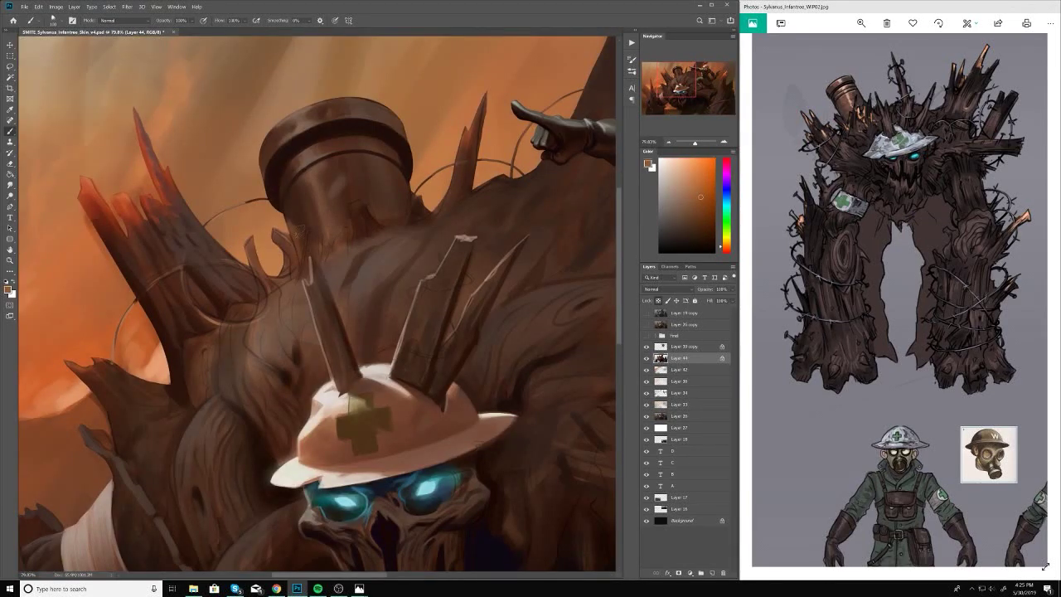
Step: Blend the barrel's base and surrounding bark splinters with sampled brown and dark red, adjusting the brush
left_click(273, 261, "alt")
right_click(523, 212)
key("Escape")
scroll(514, 212, "down", 3)
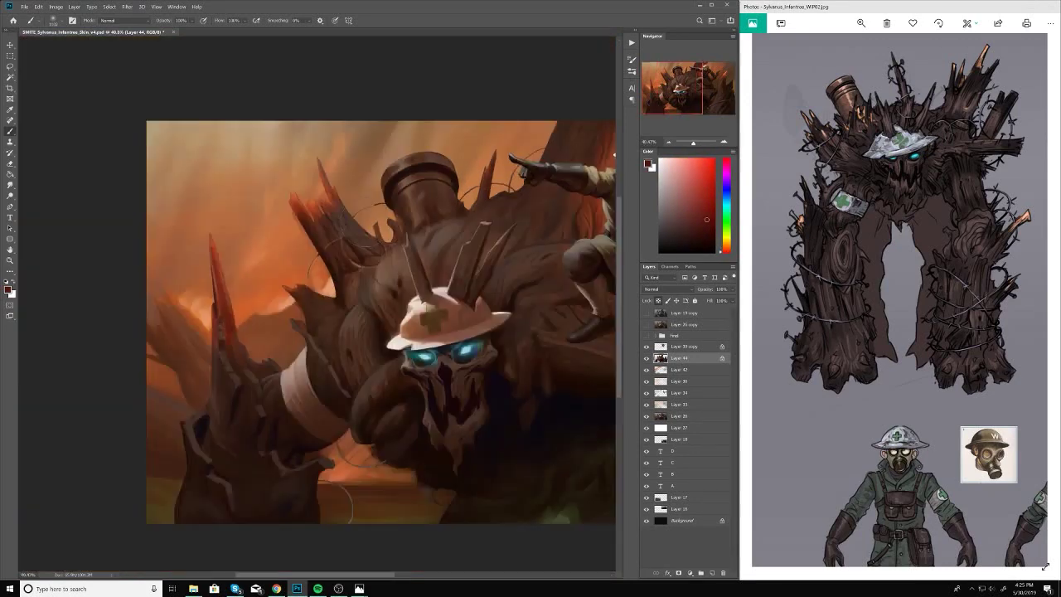
scroll(614, 154, "down", 3)
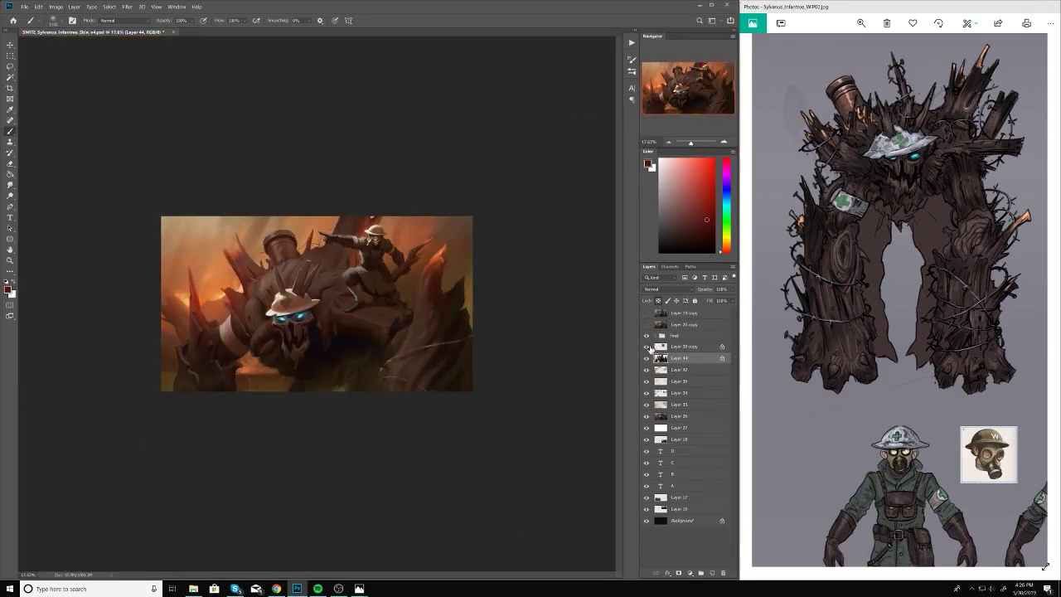
Step: Hide the Final group and refine the pointed bark spur and shoulder above the bandage with deep browns
left_click(647, 336)
scroll(202, 298, "up", 5)
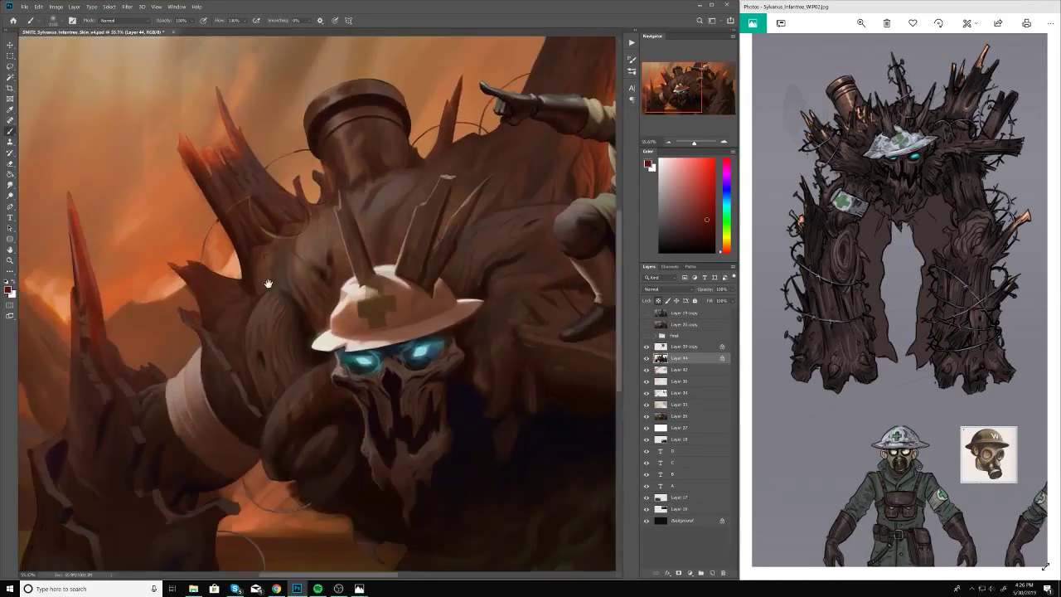
scroll(383, 290, "up", 2)
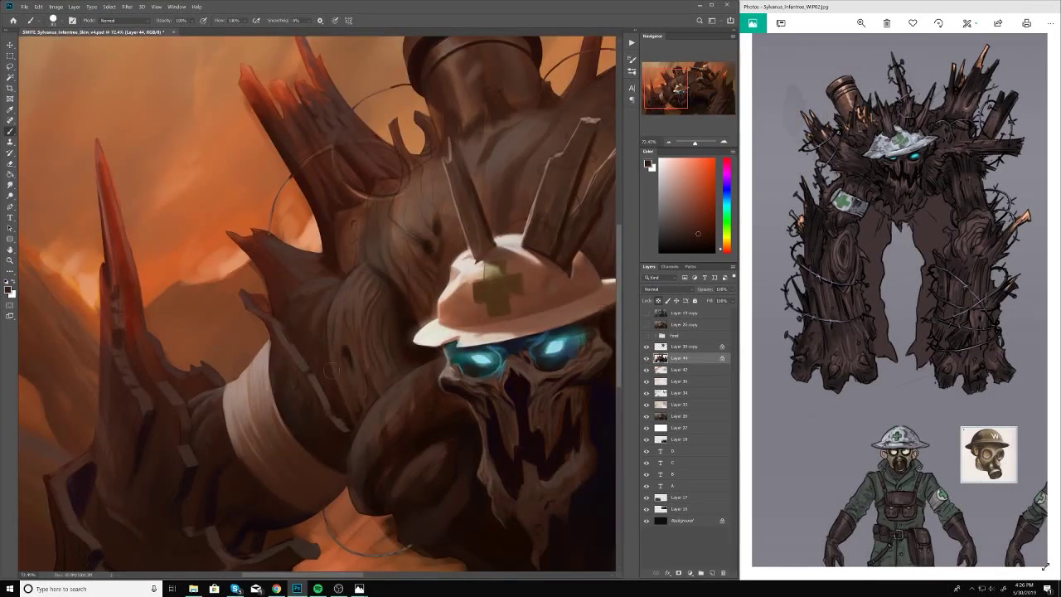
scroll(398, 364, "down", 5)
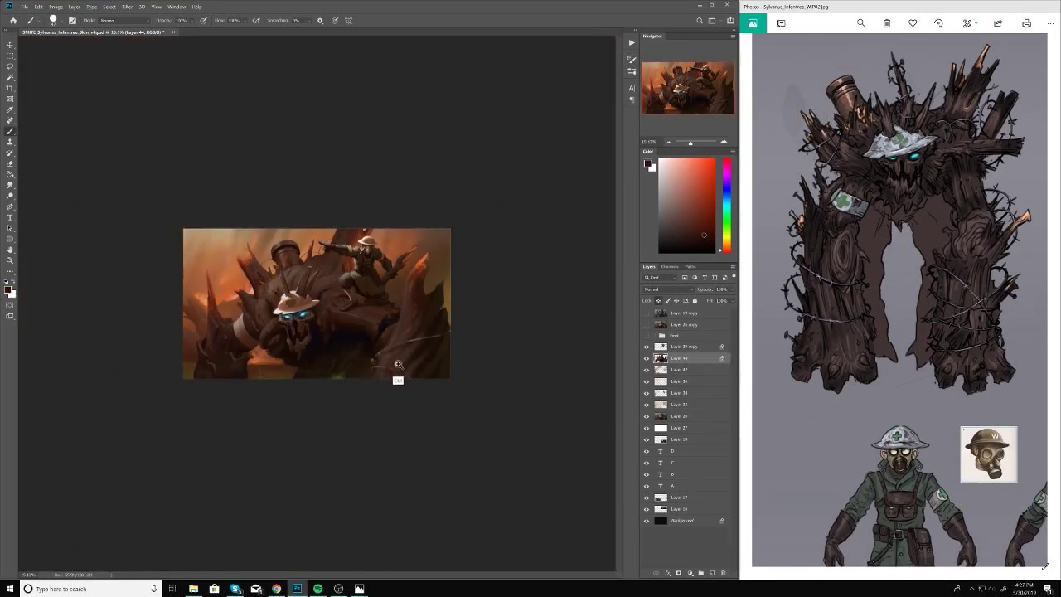
Step: Show the Final group and hide Layer 47 inside it
scroll(577, 310, "up", 2)
scroll(578, 310, "down", 3)
left_click(654, 335)
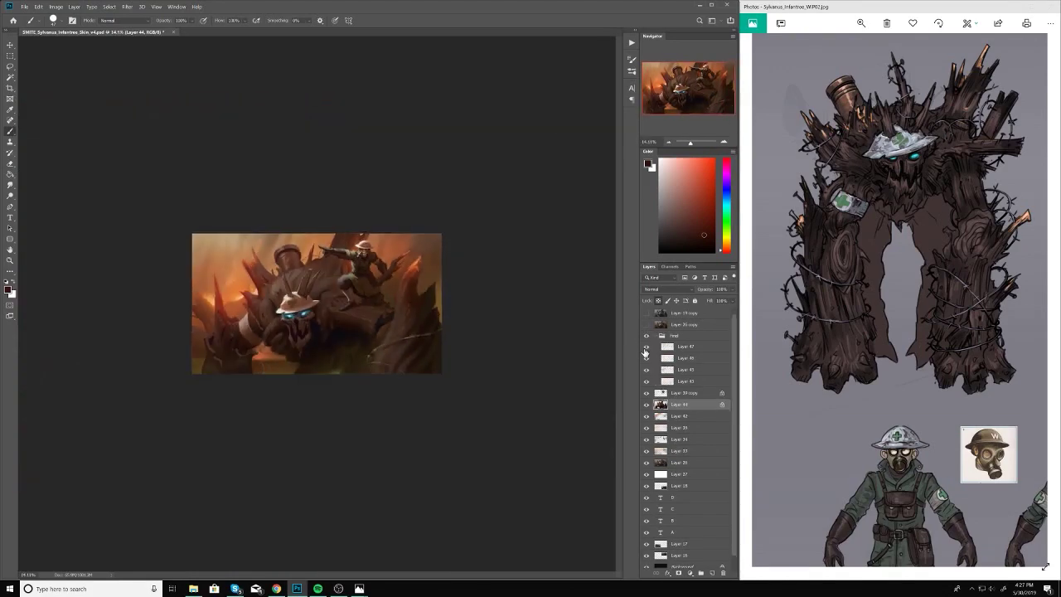
left_click(658, 348)
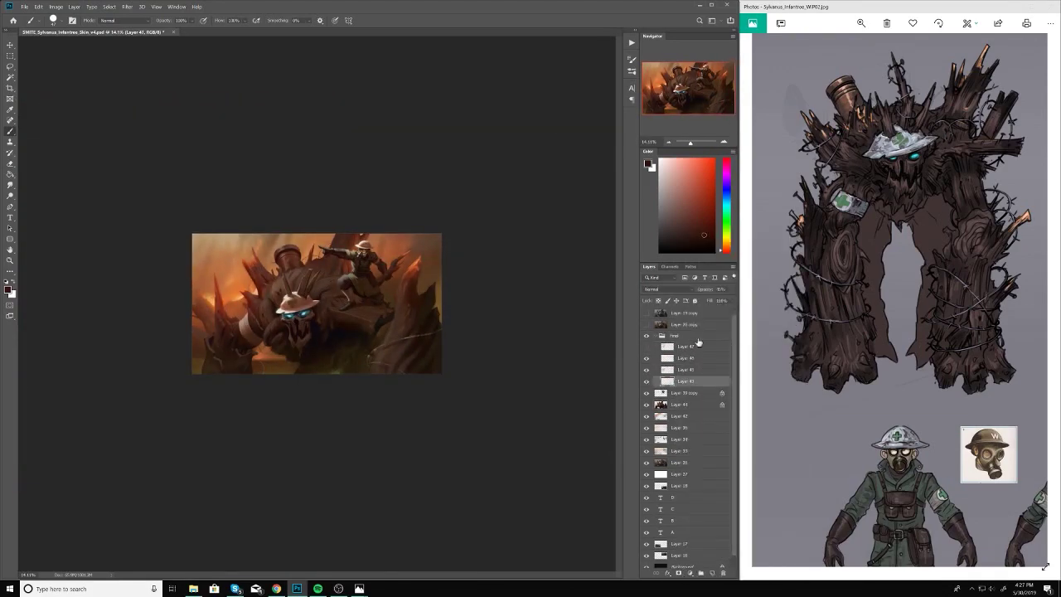
left_click(654, 335)
Step: Compare the painting with the hidden layer copies above the Final group and check its values in a grayscale proof
left_click(646, 324)
left_click(646, 325)
left_click(646, 314)
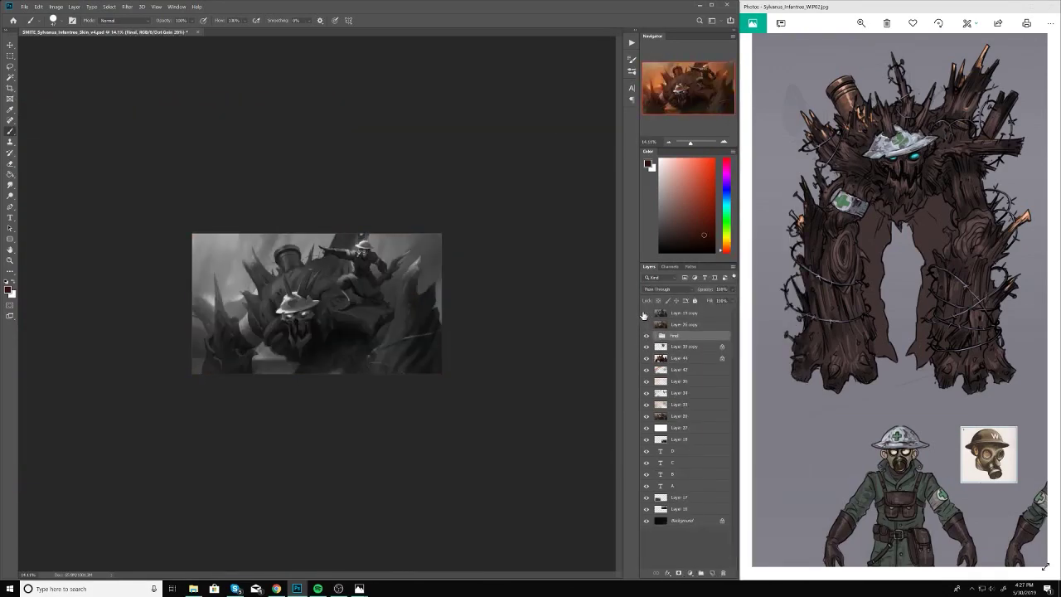
key("ctrl+y")
Step: Select Layer 42 and rework the hazy orange backdrop around the soldier with sampled brown and orange tones
scroll(343, 323, "up", 2)
right_click(436, 278)
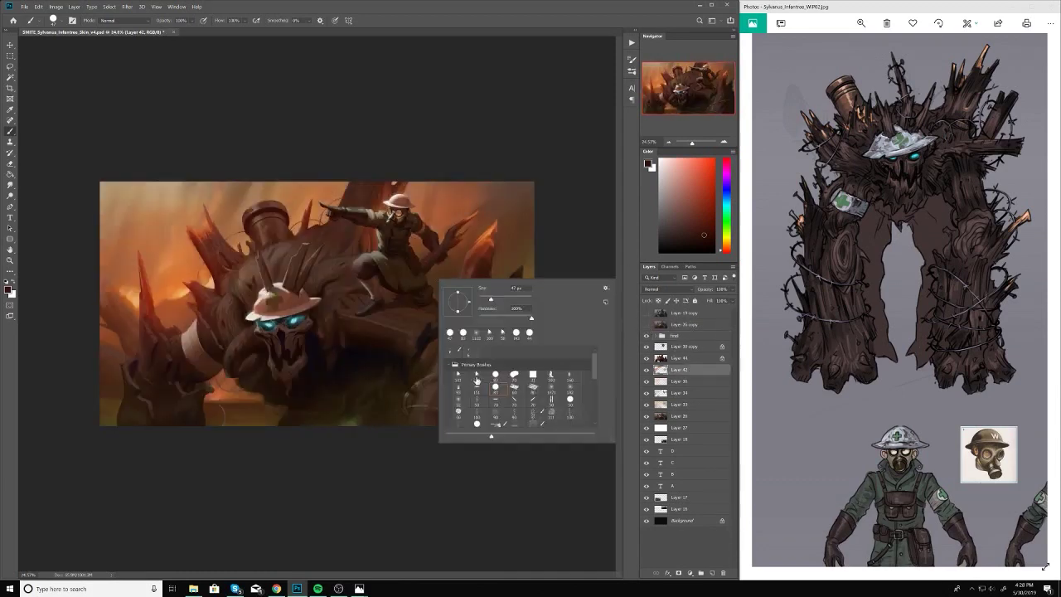
left_click(428, 287, "alt")
scroll(427, 281, "down", 1)
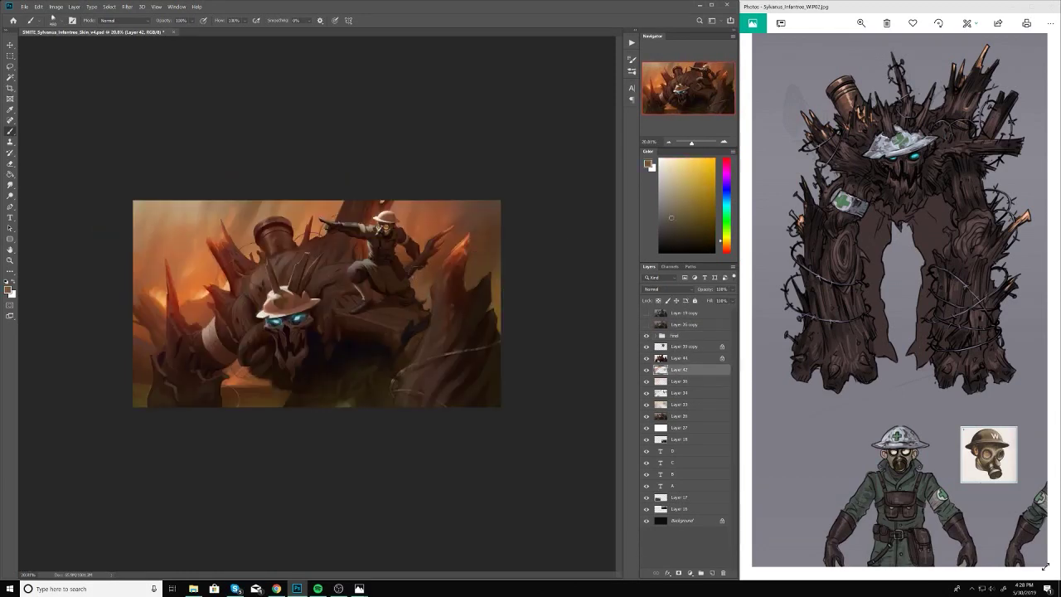
key("ctrl+plus")
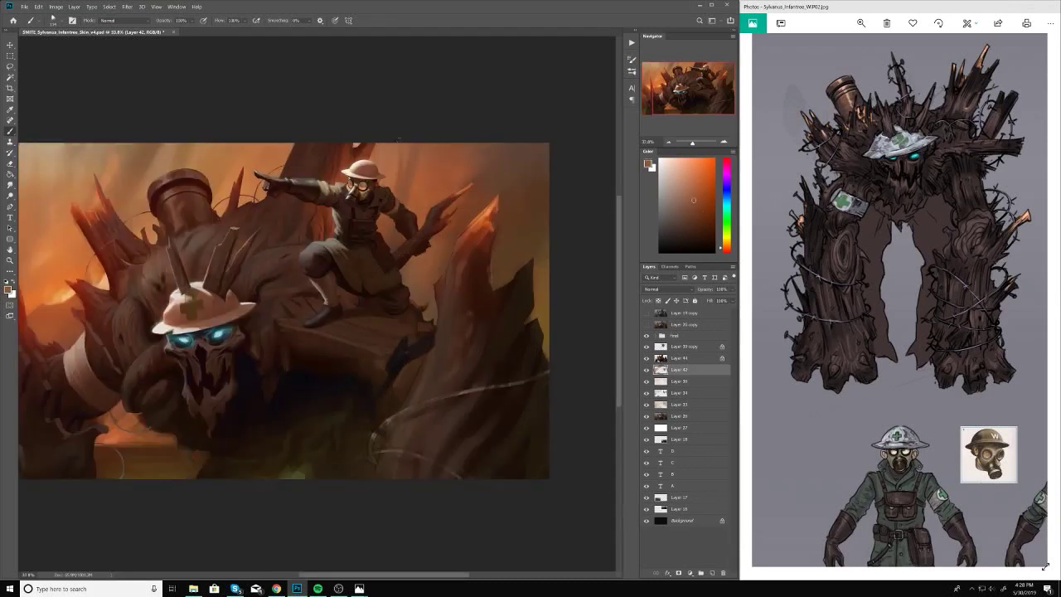
key("ctrl+minus")
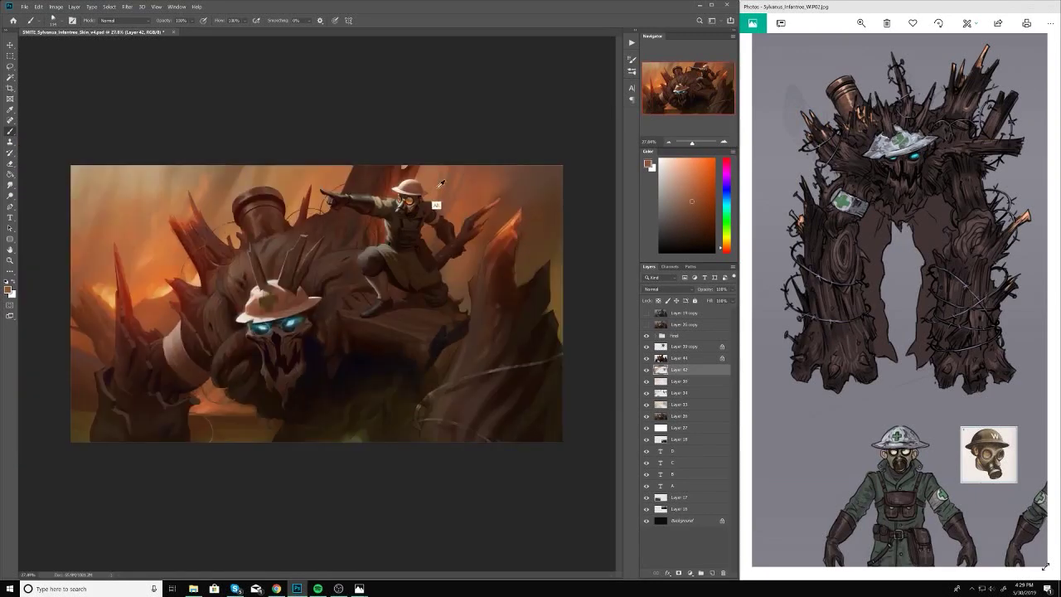
Step: Adjust the brush and blend the background haze and large stump beside the soldier with darker orange-browns on Layer 42
scroll(447, 208, "up", 4)
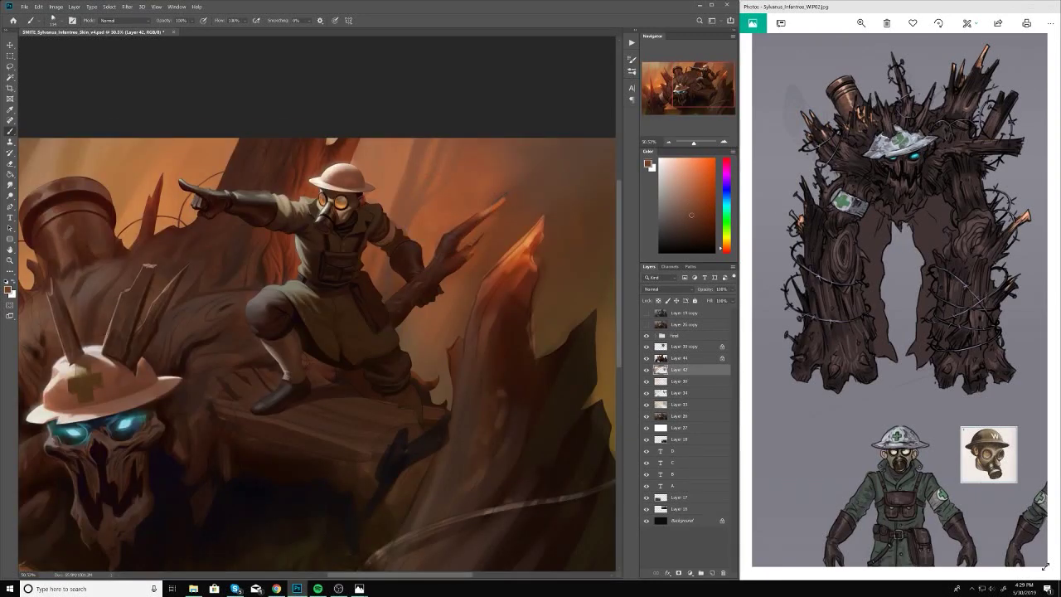
scroll(506, 198, "down", 2)
right_click(455, 208)
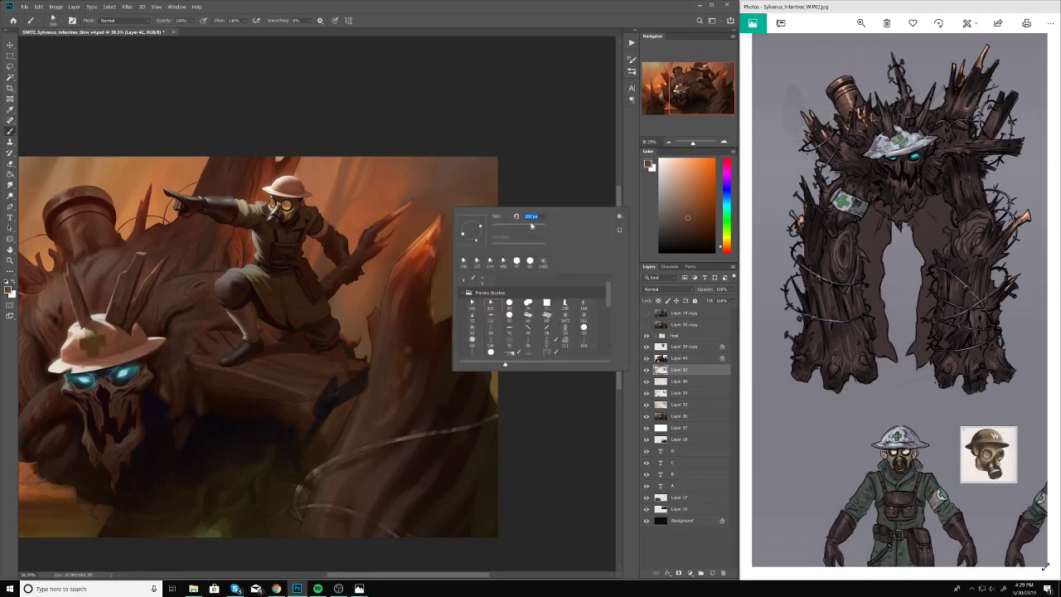
key("Escape")
scroll(422, 330, "down", 2)
scroll(422, 330, "down", 2)
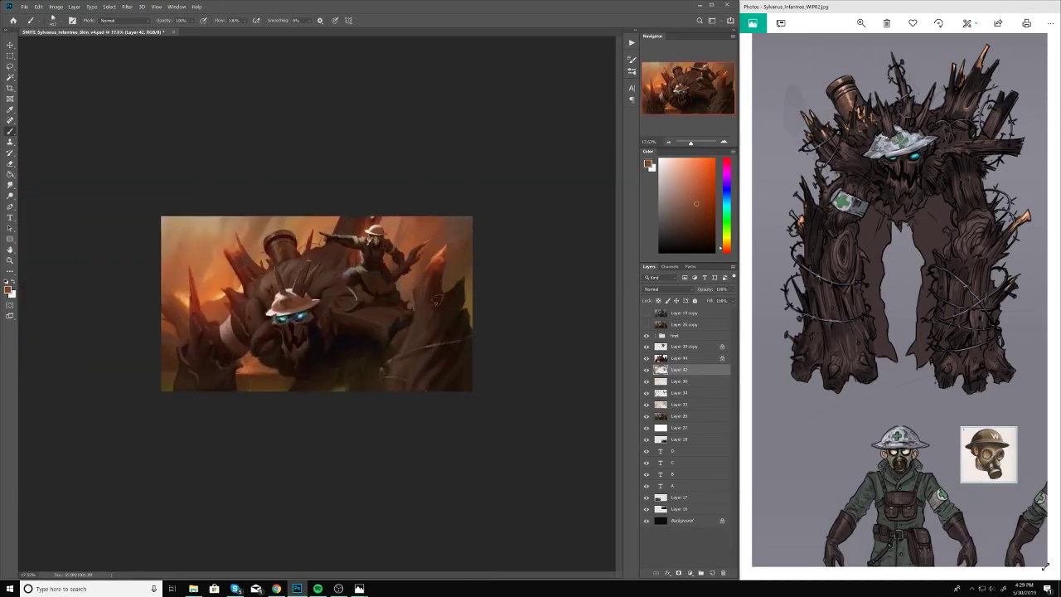
scroll(450, 351, "down", 1)
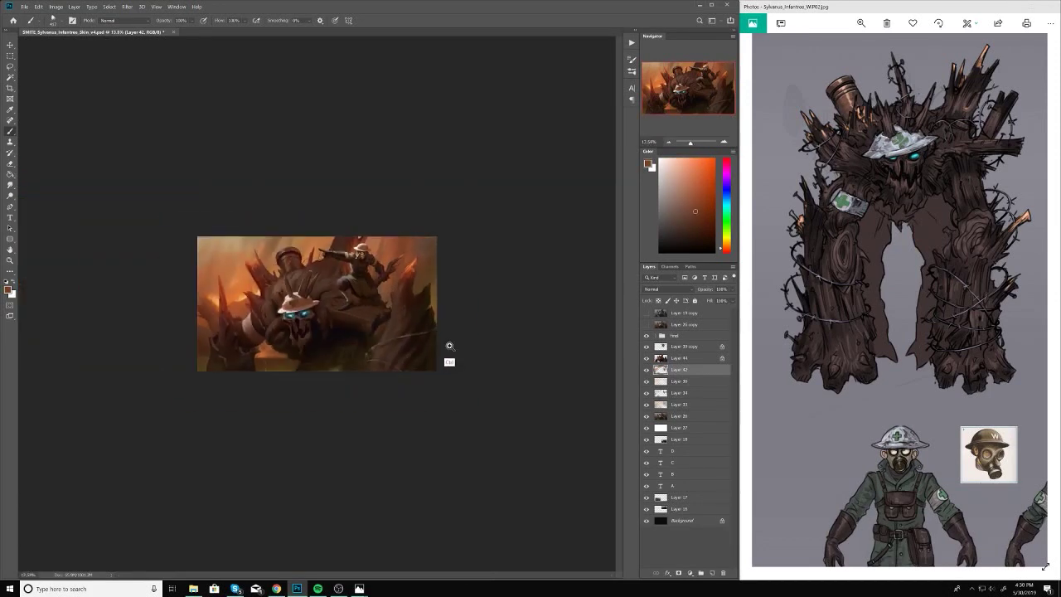
Step: Switch to Layer 44 and tone the creature's body with sampled dark browns
scroll(450, 351, "up", 2)
scroll(514, 331, "down", 1)
key("alt+bracketright")
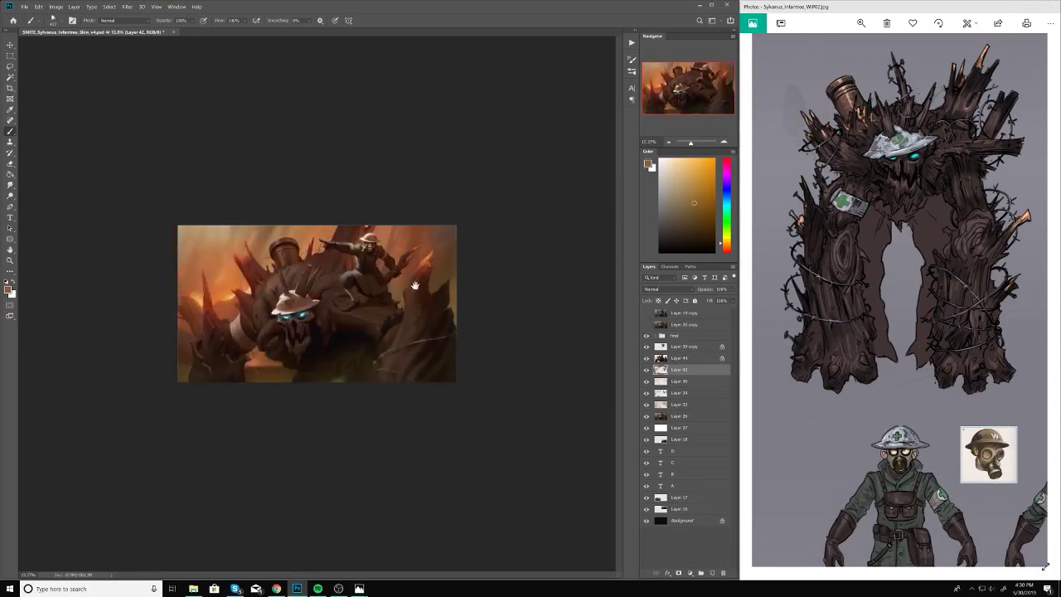
scroll(390, 248, "up", 3)
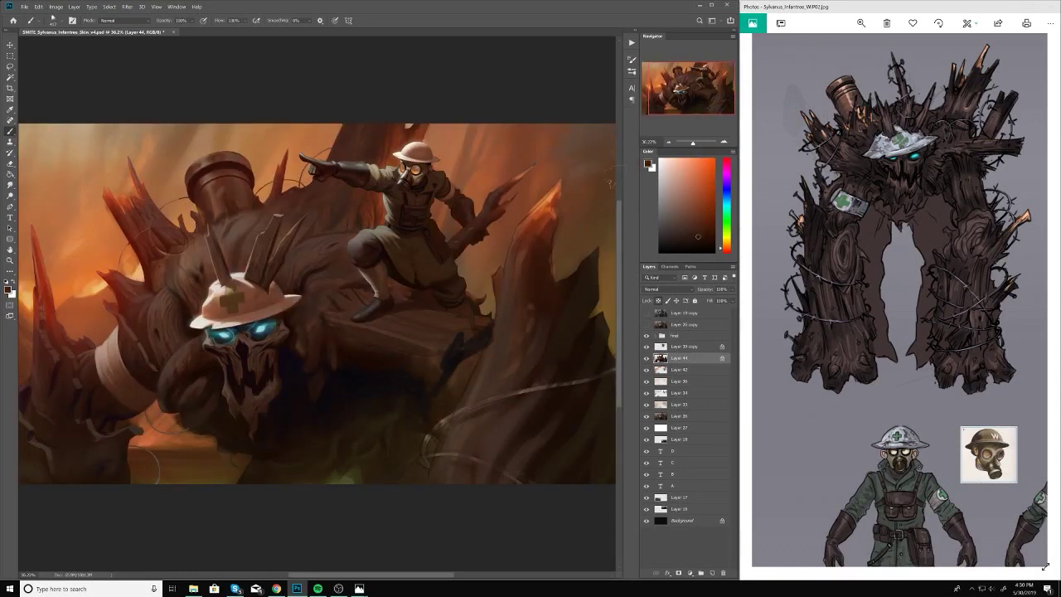
scroll(395, 402, "down", 2)
scroll(343, 352, "up", 3)
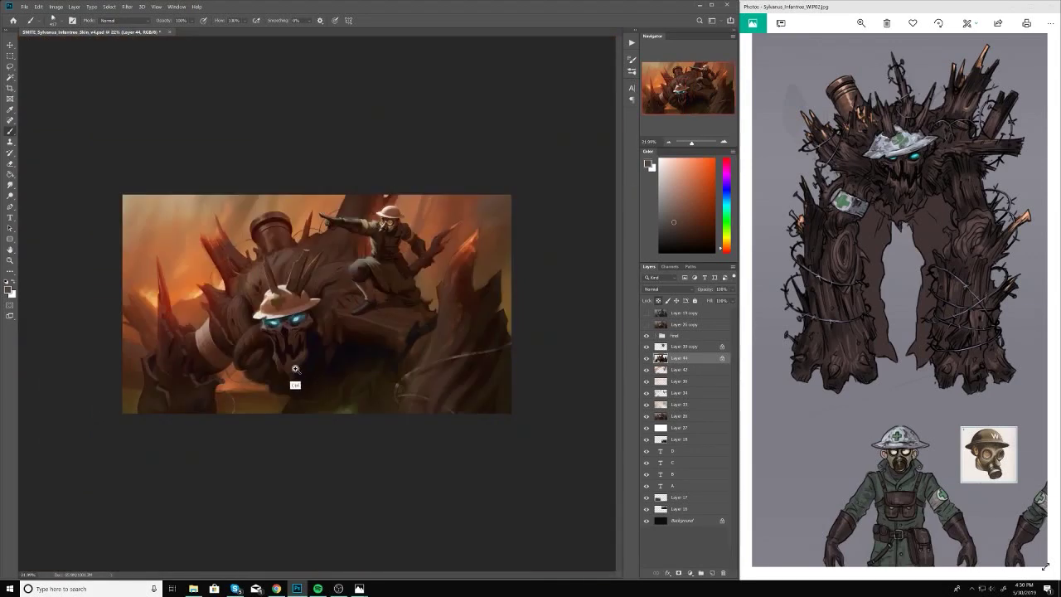
Step: Refine the creature's skull-like jaw and the shadowed bark below it with dark brown and deep red
scroll(289, 433, "up", 3)
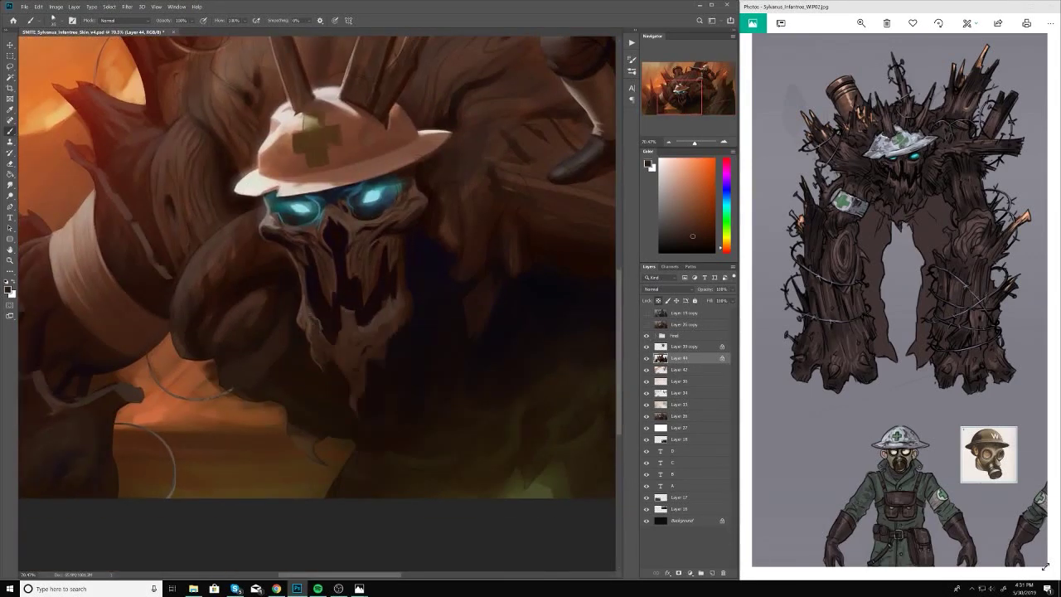
scroll(353, 355, "down", 2)
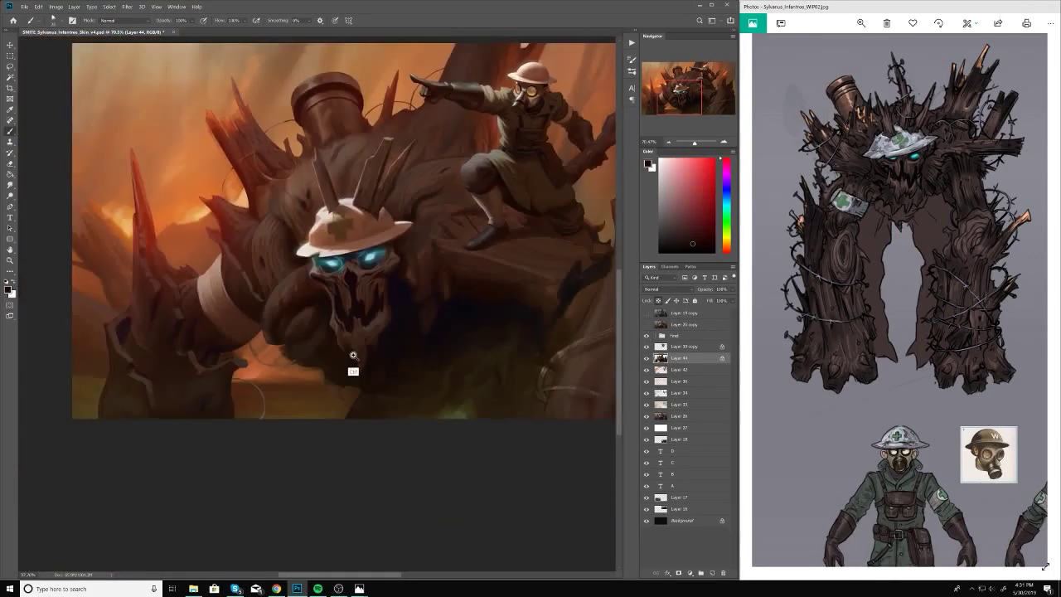
scroll(354, 355, "up", 2)
scroll(362, 398, "down", 3)
scroll(349, 386, "up", 4)
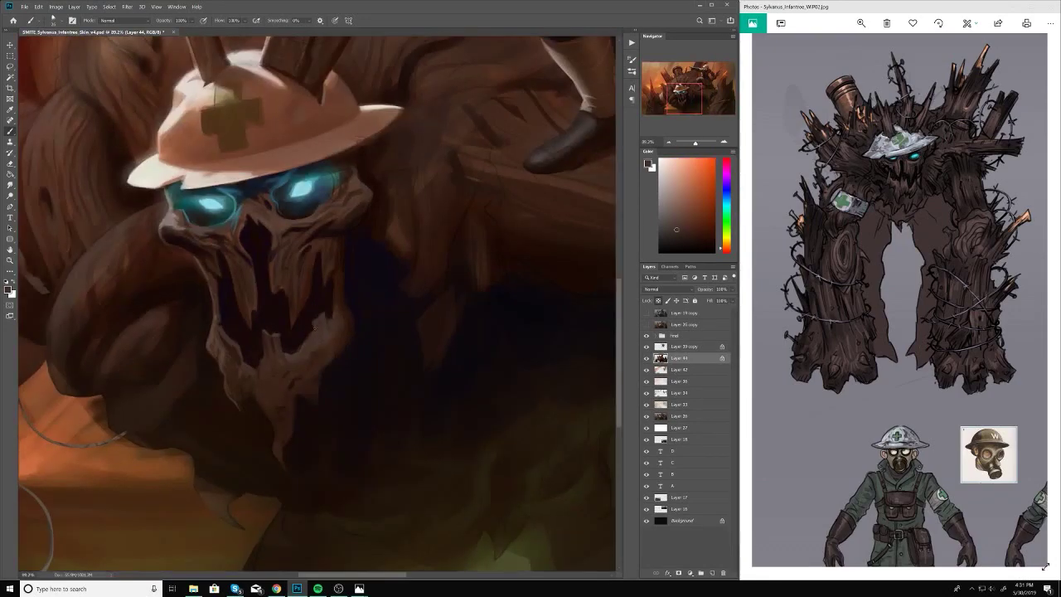
scroll(353, 367, "down", 5)
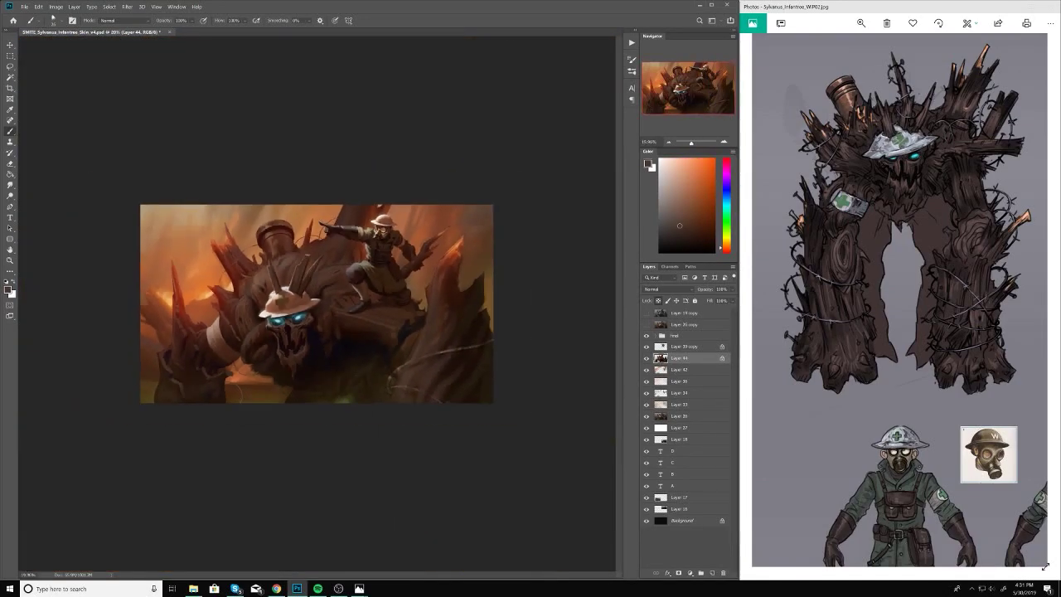
Step: Adjust the brush and define the cheekbone and bark beside the creature's glowing eyes with dark brown
scroll(322, 390, "up", 5)
right_click(307, 324)
key("Escape")
scroll(307, 326, "up", 2)
scroll(392, 260, "down", 1)
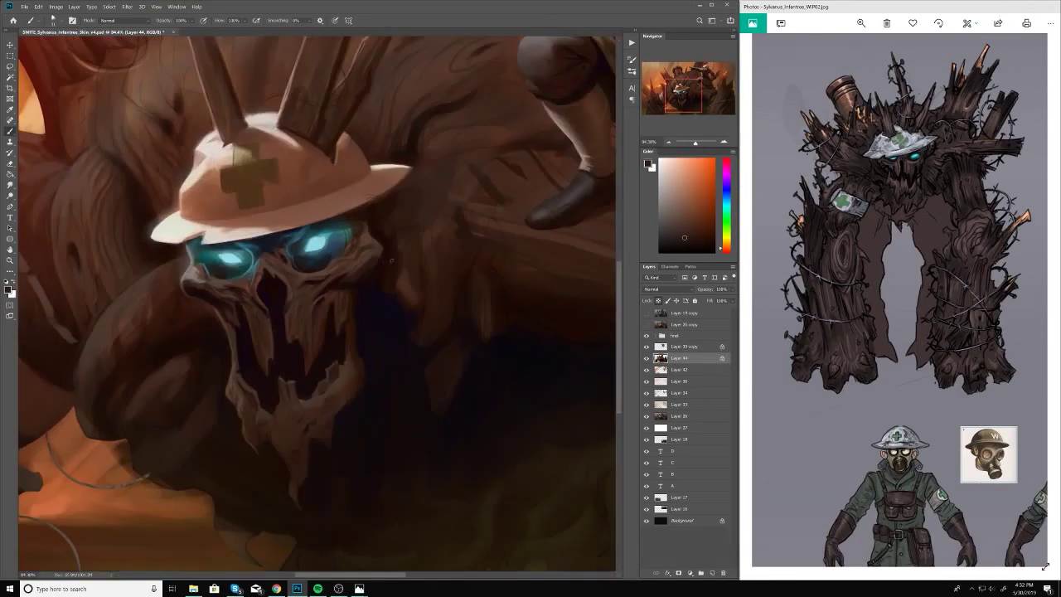
Step: Touch up the creature's face beneath the helmet using a small brush and sampled browns, and save the painting
scroll(391, 260, "down", 5)
scroll(368, 259, "up", 6)
right_click(368, 259)
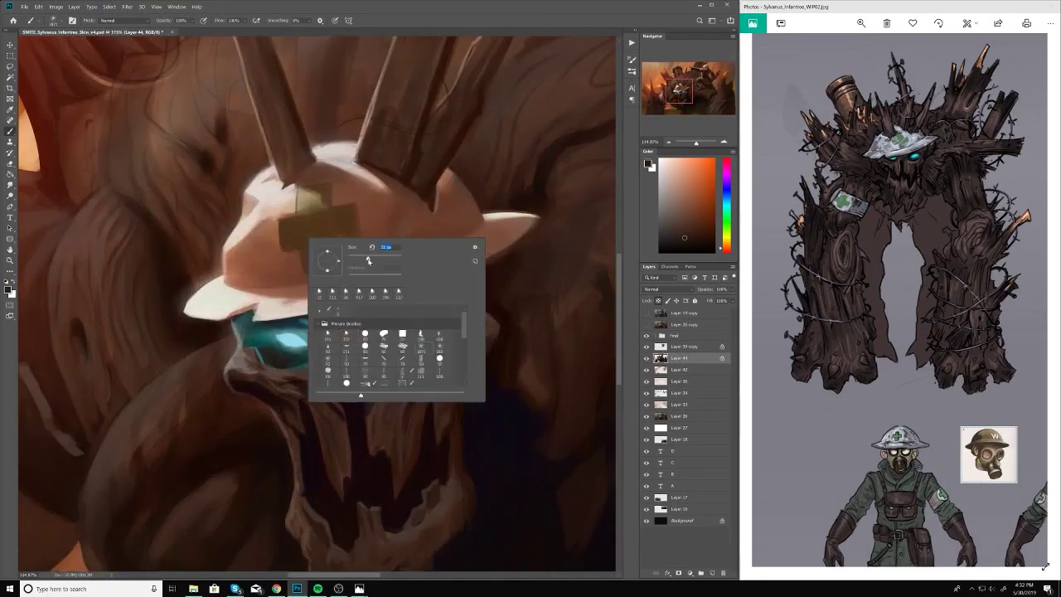
key("Escape")
scroll(342, 350, "down", 2)
scroll(342, 350, "down", 5)
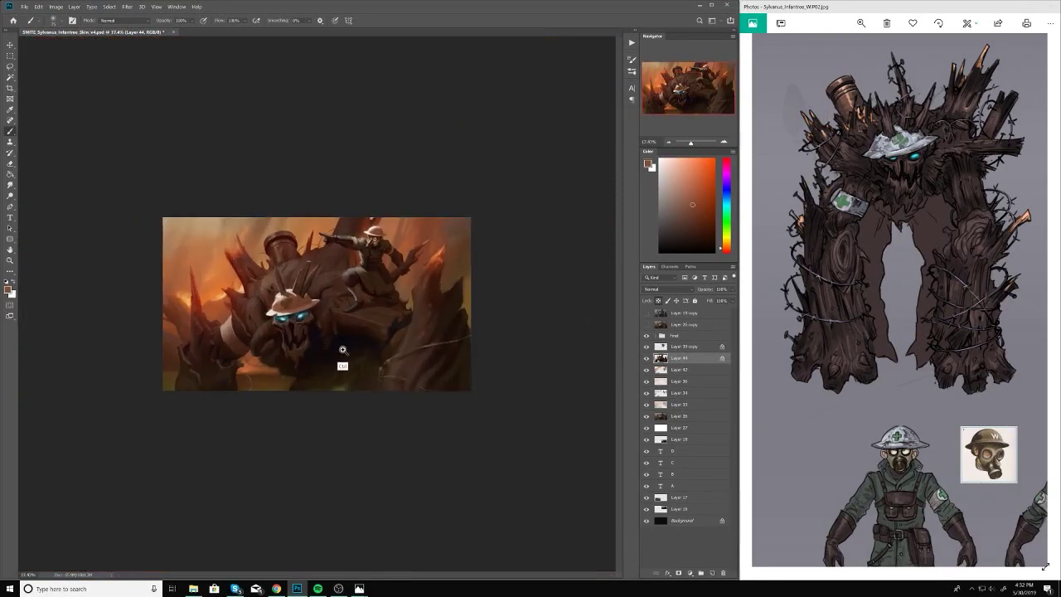
scroll(343, 350, "up", 1)
key("ctrl+shift+h")
key("ctrl+s")
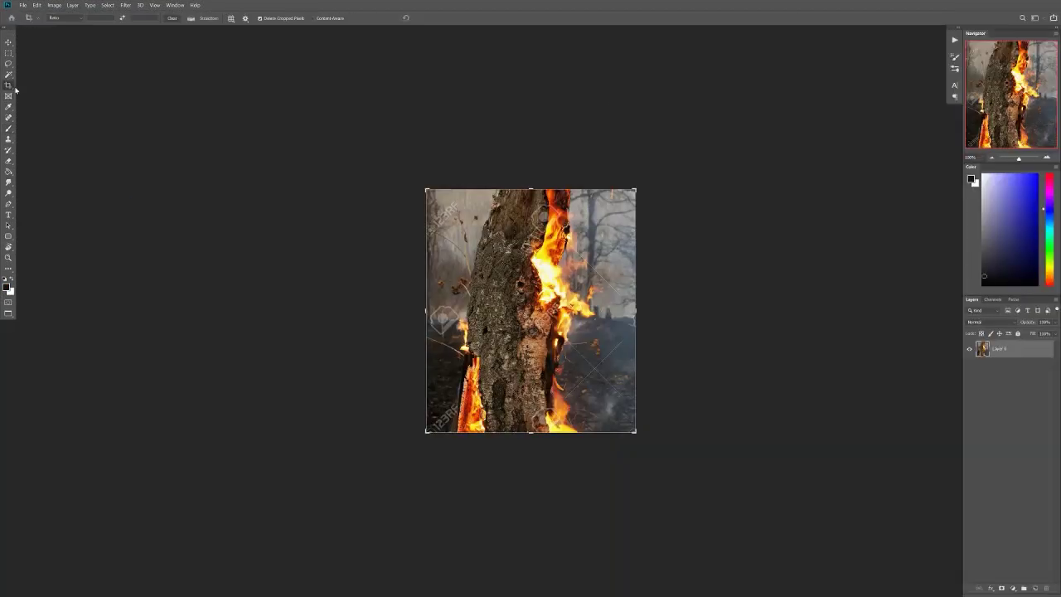
Step: Enlarge the burning-tree photo and extend its canvas leftward with the Crop tool by about the photo's own width
key("ctrl+alt+i")
key("Return")
key("c")
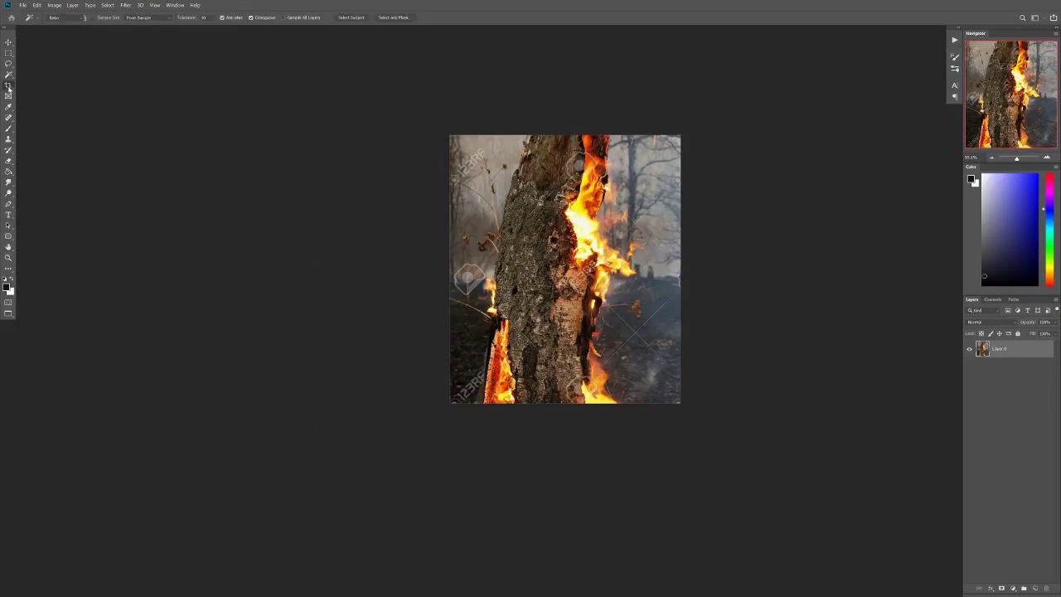
mouse_move(450, 269)
left_mouse_down()
mouse_move(332, 273)
mouse_move(303, 344)
mouse_move(457, 355)
mouse_move(398, 307)
left_mouse_up()
key("Return")
Step: Add a filled layer beneath the photo and block in the pale grey sky, bluish hill and dark foreground with sampled colors
key("ctrl+shift+alt+n")
key("alt+BackSpace")
key("b")
right_click(386, 230)
key("Escape")
scroll(765, 214, "down", 2)
right_click(352, 239)
key("Escape")
left_click(398, 282, "alt")
mouse_move(308, 298)
left_mouse_down()
mouse_move(382, 352)
mouse_move(315, 332)
left_mouse_up()
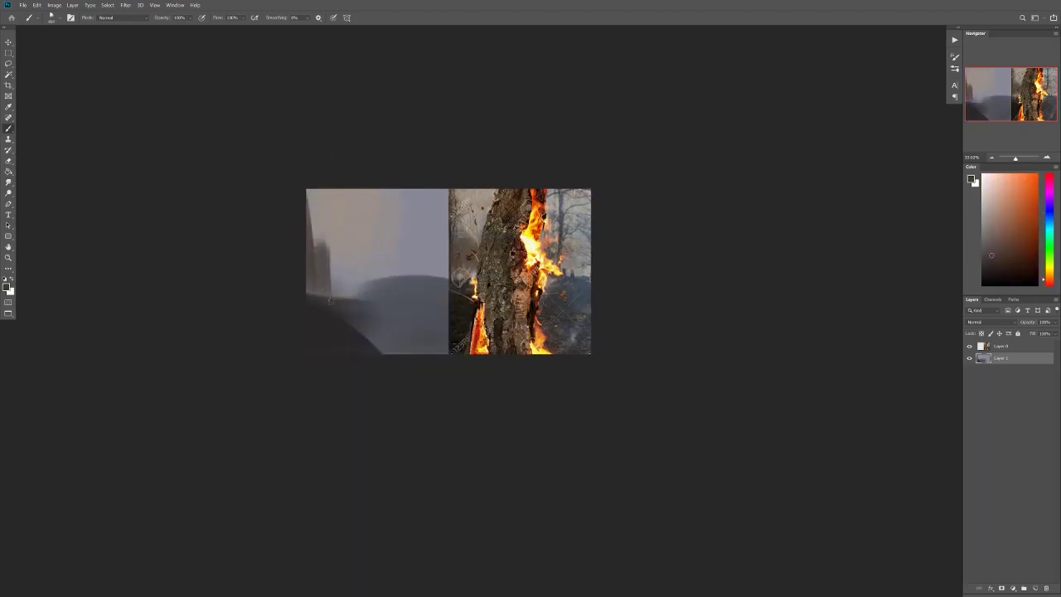
Step: Paint the blurred brown tree at the study's left edge and the faint bluish-grey trunk beside the photo
left_click_drag(327, 240, 332, 286)
left_click(449, 347, "alt")
left_click_drag(416, 191, 421, 263)
left_click(586, 238, "alt")
Step: Sketch the main trunk and flame outlines in thin black lines on a new layer
key("d")
key("ctrl+shift+alt+n")
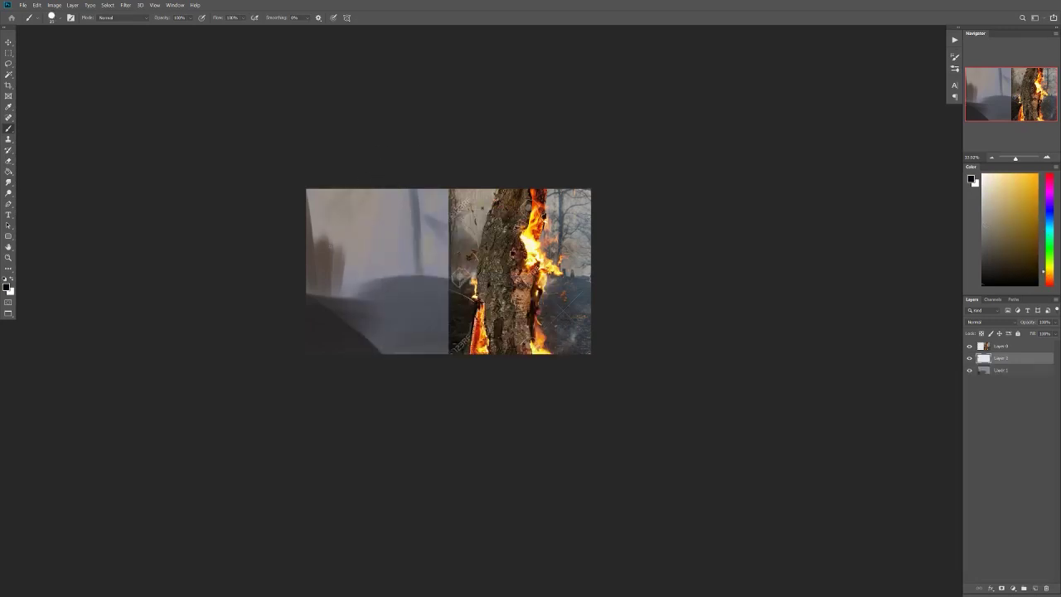
left_click_drag(346, 191, 318, 352)
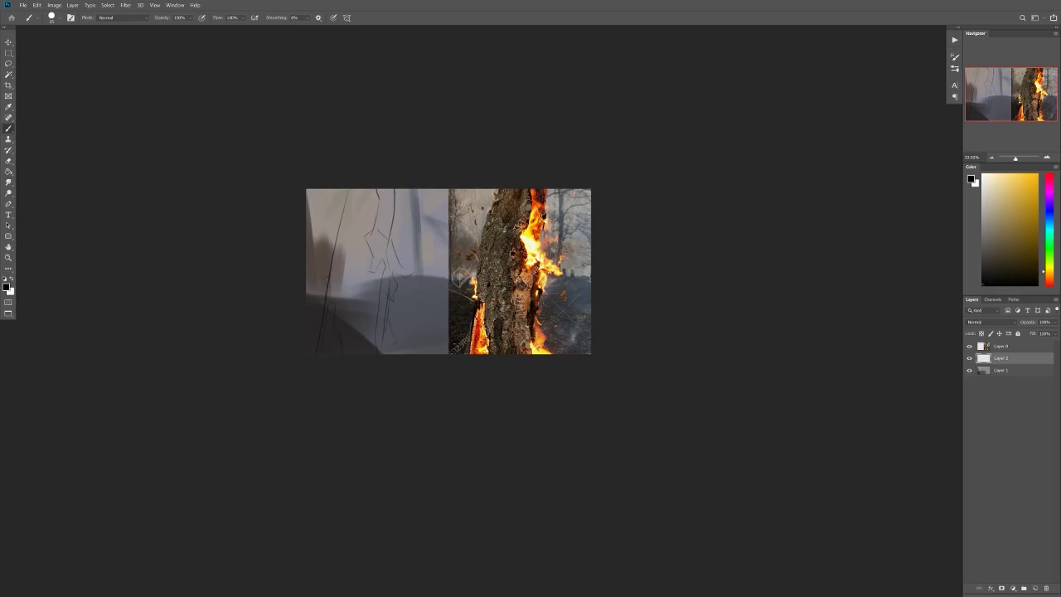
scroll(392, 318, "up", 1)
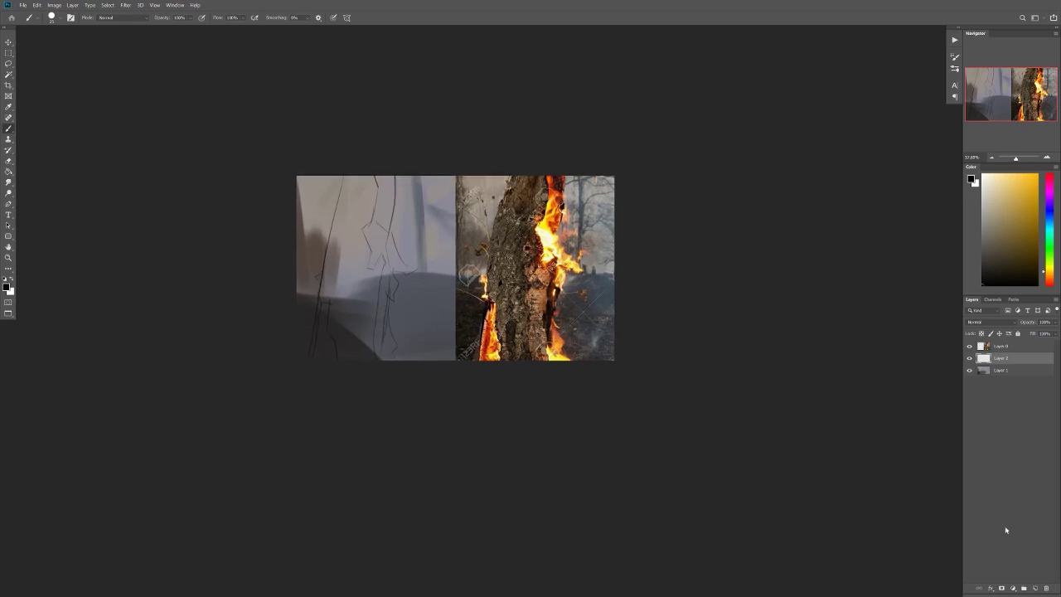
Step: Add a layer beneath the line sketch and block in the main trunk with muted grey-brown strokes
left_click(1034, 588, "ctrl")
right_click(440, 242)
left_click(991, 260)
mouse_move(365, 178)
left_mouse_down()
mouse_move(377, 282)
mouse_move(348, 356)
left_mouse_up()
Step: Block in orange flames at the trunk's lower left and along its upper right edge
left_click(1017, 215)
left_click(1049, 275)
left_click_drag(324, 303, 325, 358)
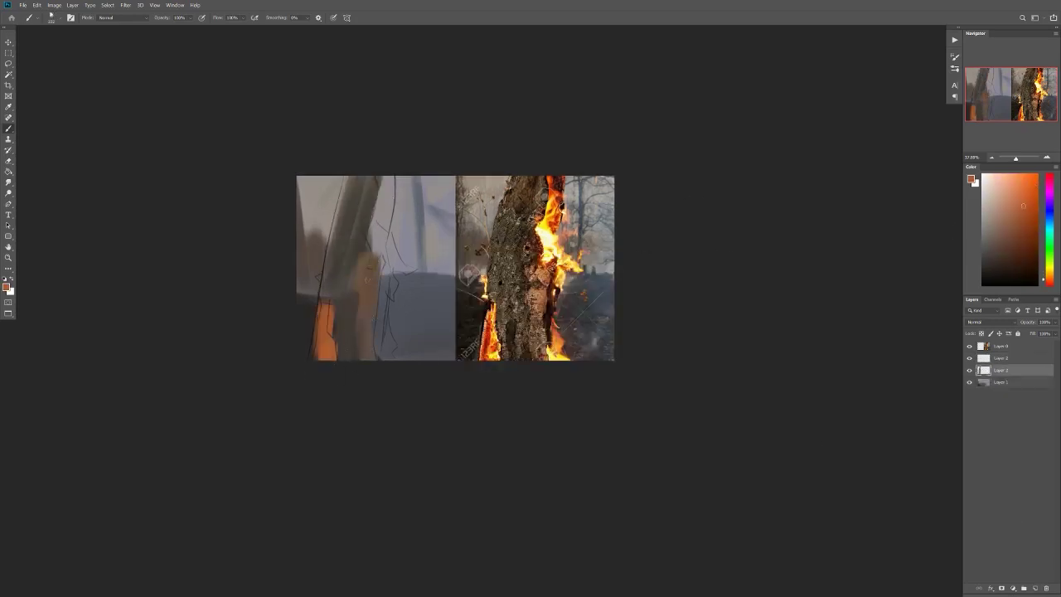
left_click_drag(381, 177, 388, 202)
Step: Paint dark charred strokes and red accents along the trunk's burning right edge
right_click(385, 240)
key("Escape")
left_click(1009, 267)
left_click_drag(386, 259, 383, 356)
left_click_drag(389, 177, 384, 237)
left_click(1027, 215)
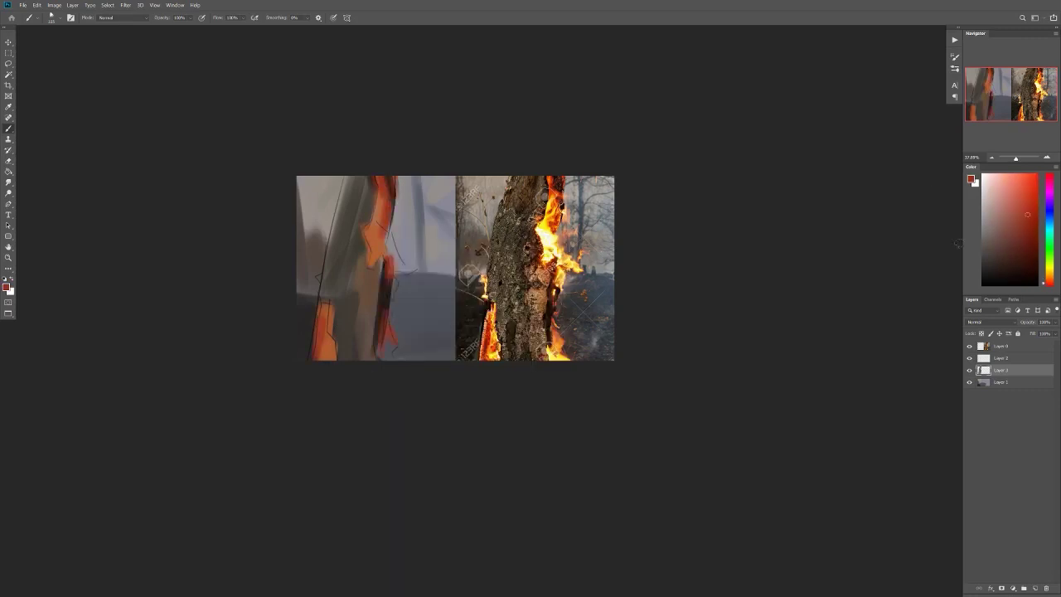
Step: Darken the outer edge of the lower-left flame and the shaded left side of the trunk with near-black brown
right_click(322, 322)
key("Escape")
left_click(1004, 266)
left_click_drag(320, 300, 313, 358)
left_click(1049, 276)
right_click(335, 254)
key("Escape")
left_click_drag(341, 177, 347, 270)
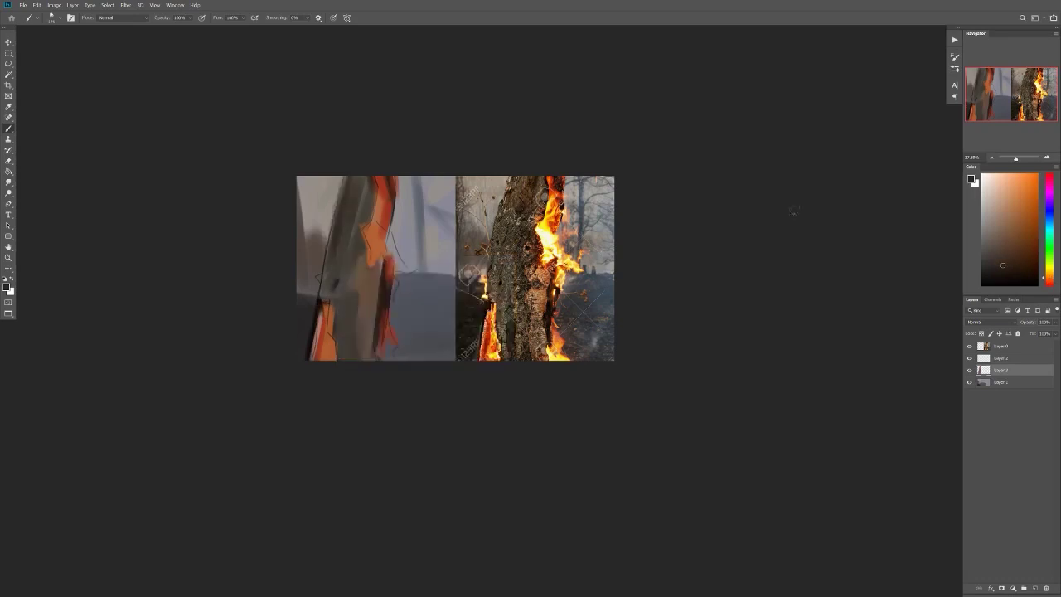
Step: Mix lighter and darker browns and paint the dark knot in the middle of the trunk
left_click(1043, 273)
left_click(994, 258)
left_click(1003, 232)
left_click(1043, 278)
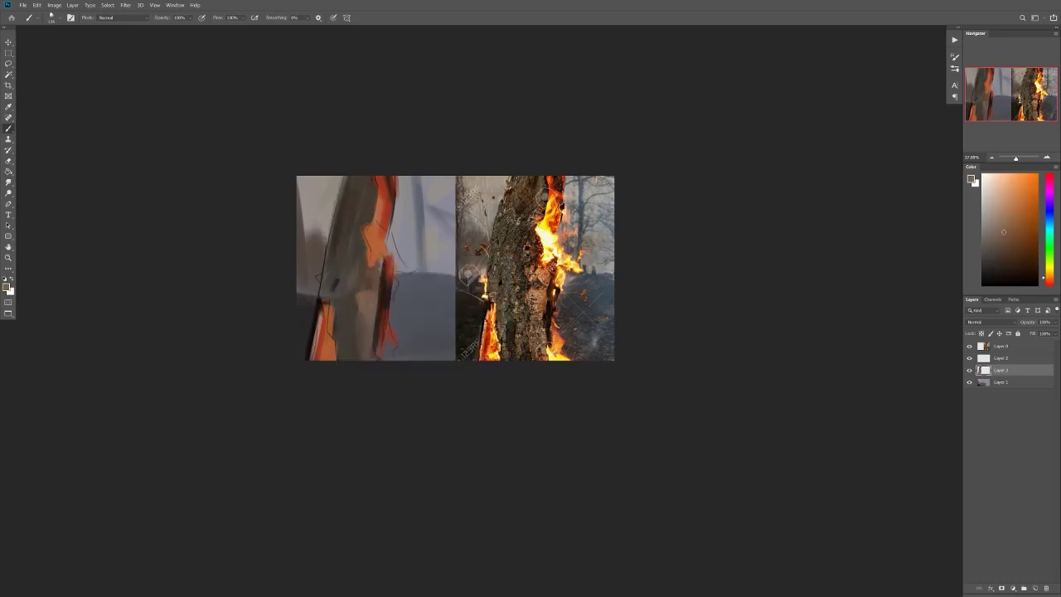
left_click(1005, 263)
left_click_drag(348, 264, 363, 294)
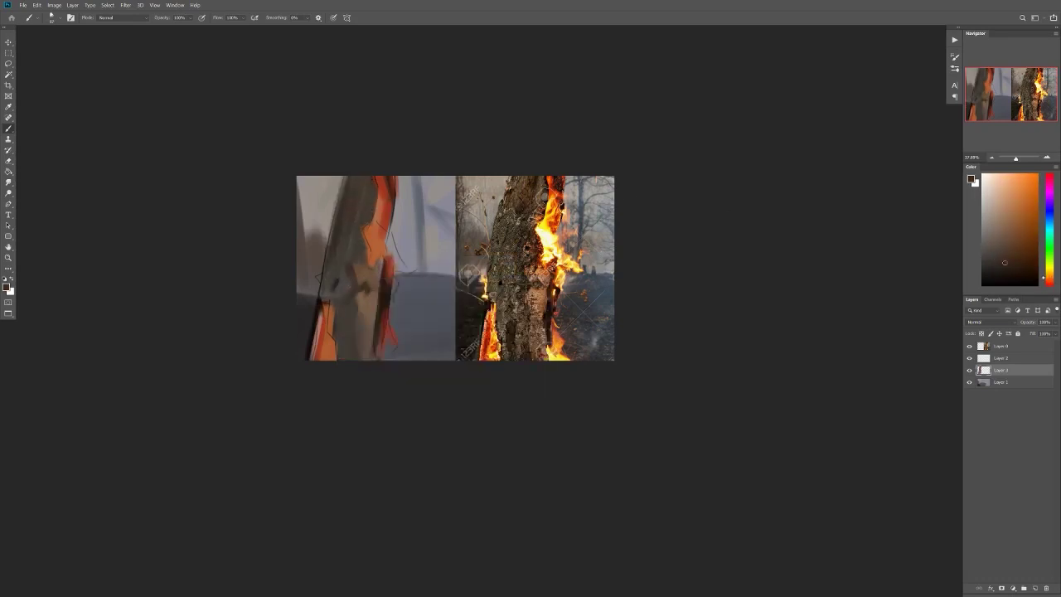
Step: Blend the trunk's bark from the upper left side down to its base with sampled grey-browns
left_click(296, 269, "alt")
left_click(356, 249, "alt")
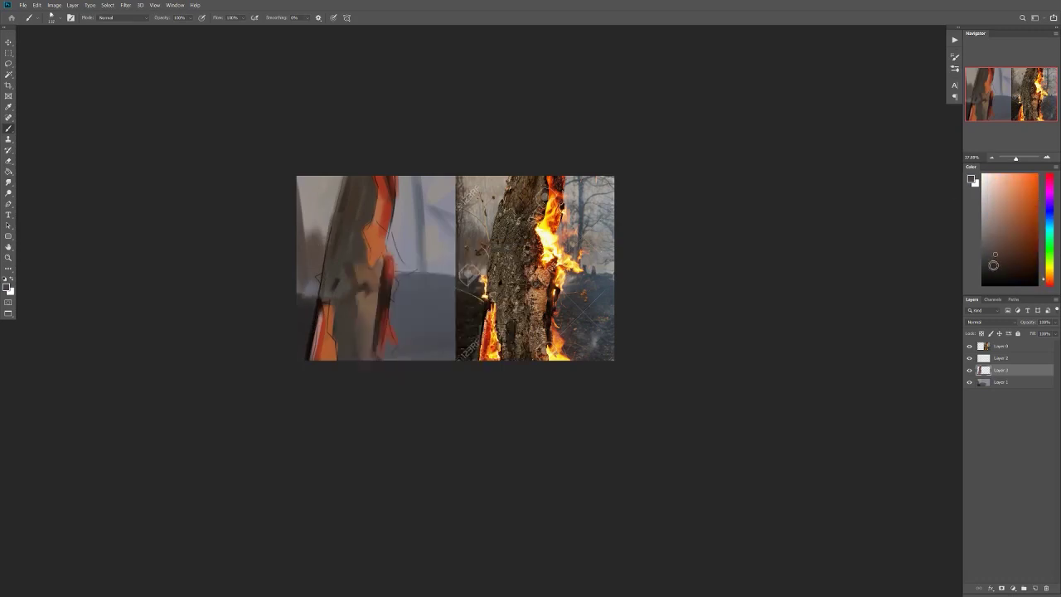
mouse_move(332, 207)
left_mouse_down()
mouse_move(335, 257)
mouse_move(352, 286)
mouse_move(343, 340)
left_mouse_up()
left_click(348, 338, "alt")
left_click_drag(360, 299, 370, 365)
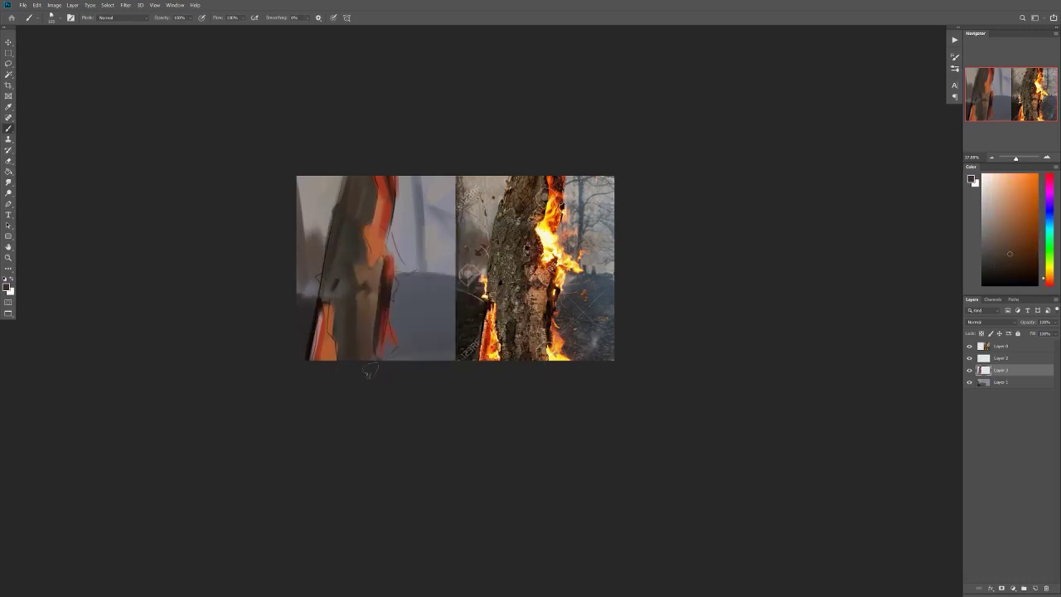
Step: Paint bright yellow cores into the central flame and the flames at both sides of the trunk's base
left_click(1016, 178)
left_click_drag(374, 226, 381, 260)
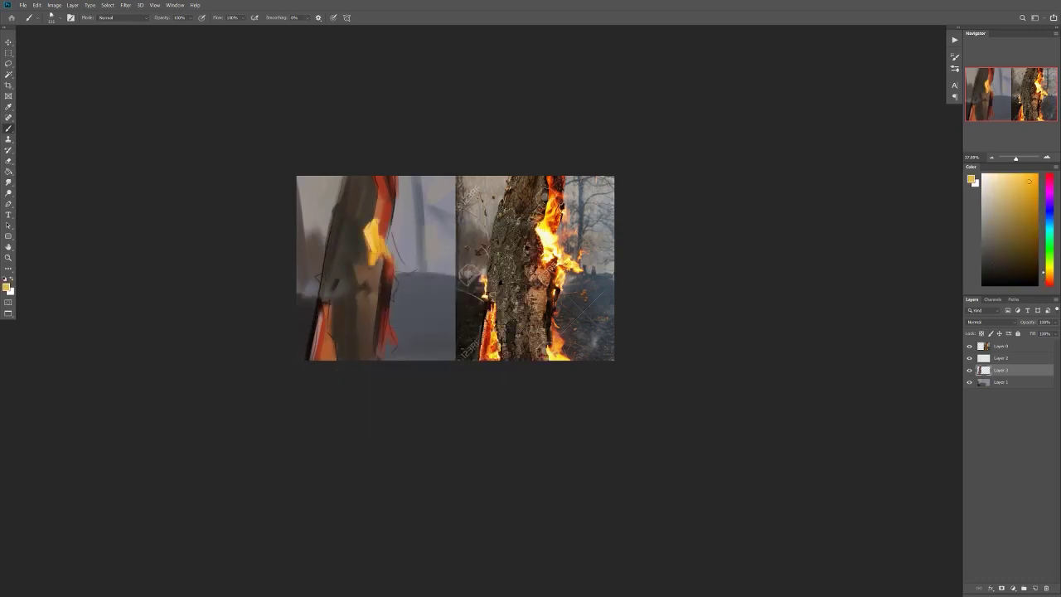
left_click_drag(325, 335, 329, 356)
left_click_drag(379, 342, 386, 360)
Step: Extend orange flame tongues outward from the trunk's right edge and sample a dark brown for the bark
left_click(390, 190, "alt")
left_click_drag(388, 316, 393, 359)
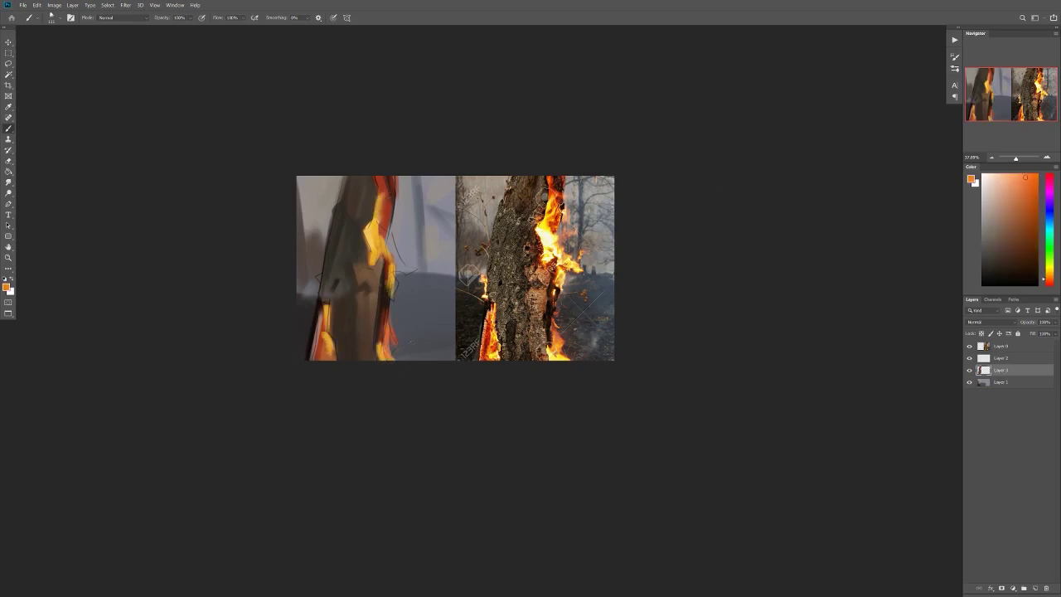
left_click_drag(393, 254, 398, 264)
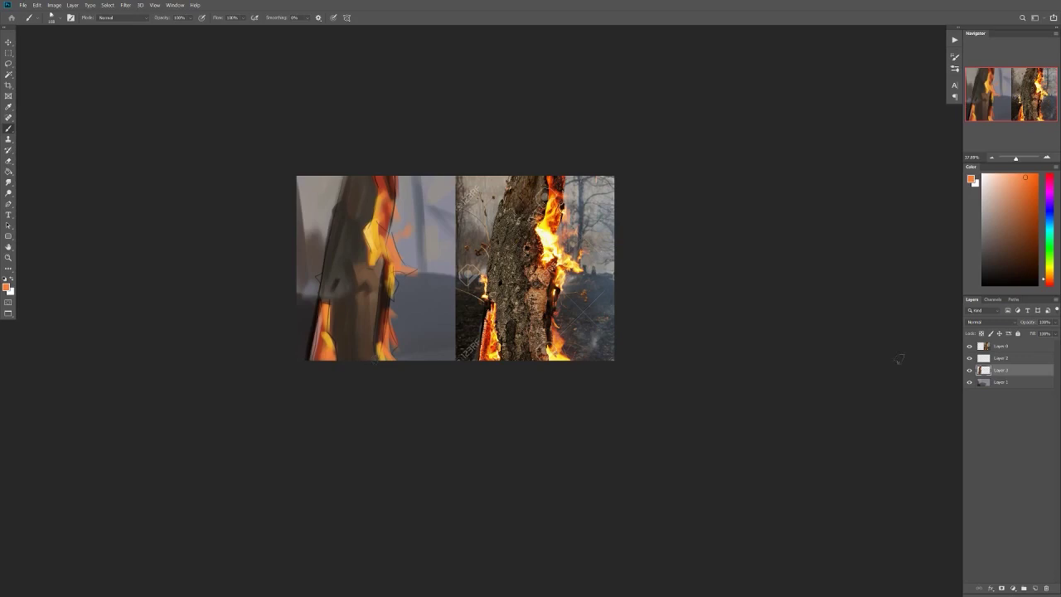
left_click(367, 249, "alt")
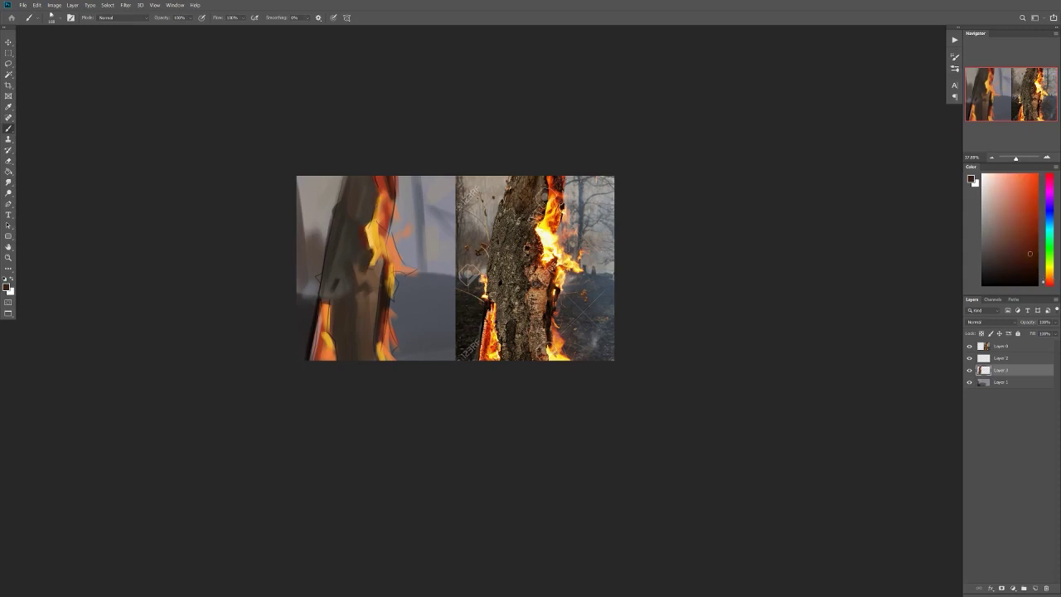
Step: Smooth the trunk's bark with sampled browns, flip the canvas horizontally and repaint the grey background beside the trunk
left_click(367, 209, "alt")
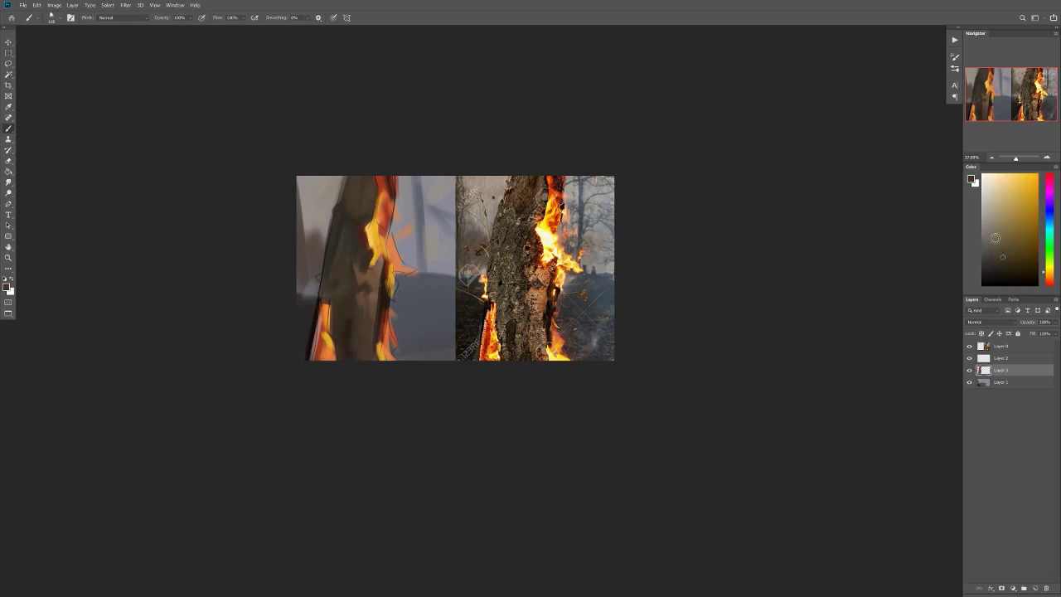
left_click(369, 331, "alt")
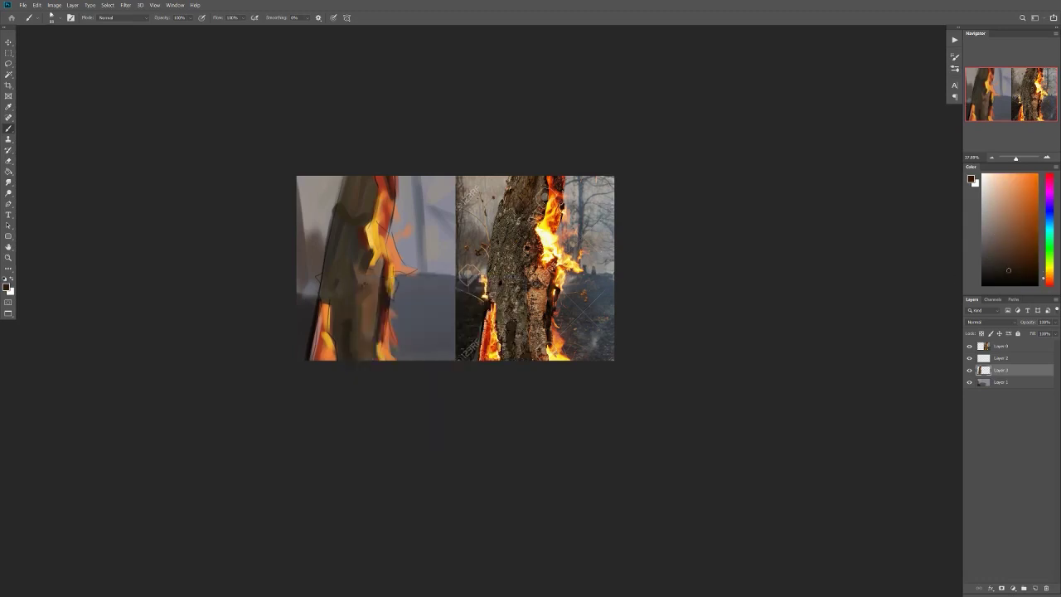
key("h")
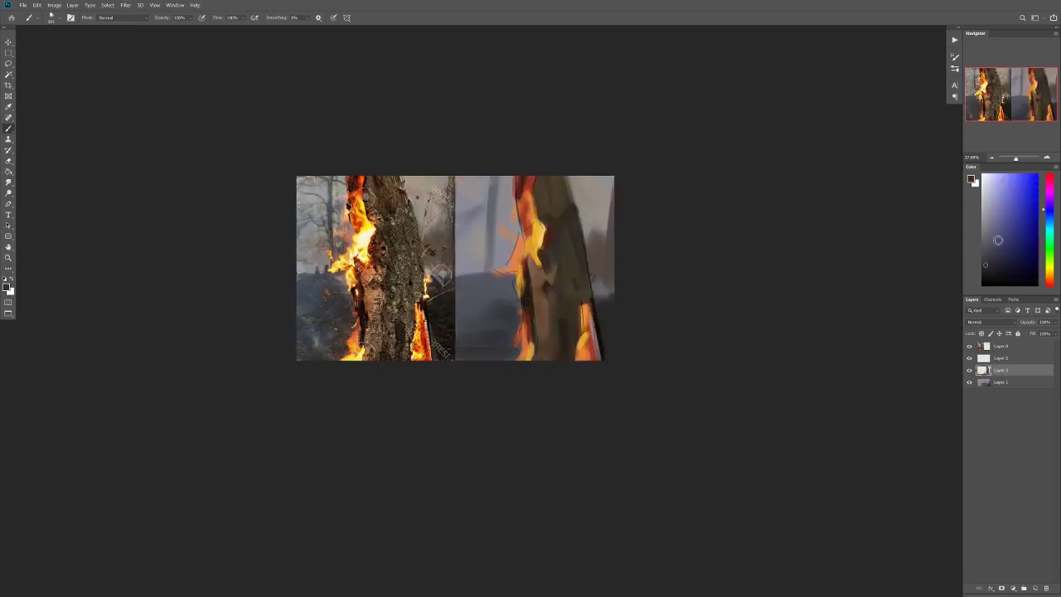
left_click(581, 266, "alt")
left_click_drag(604, 174, 609, 224)
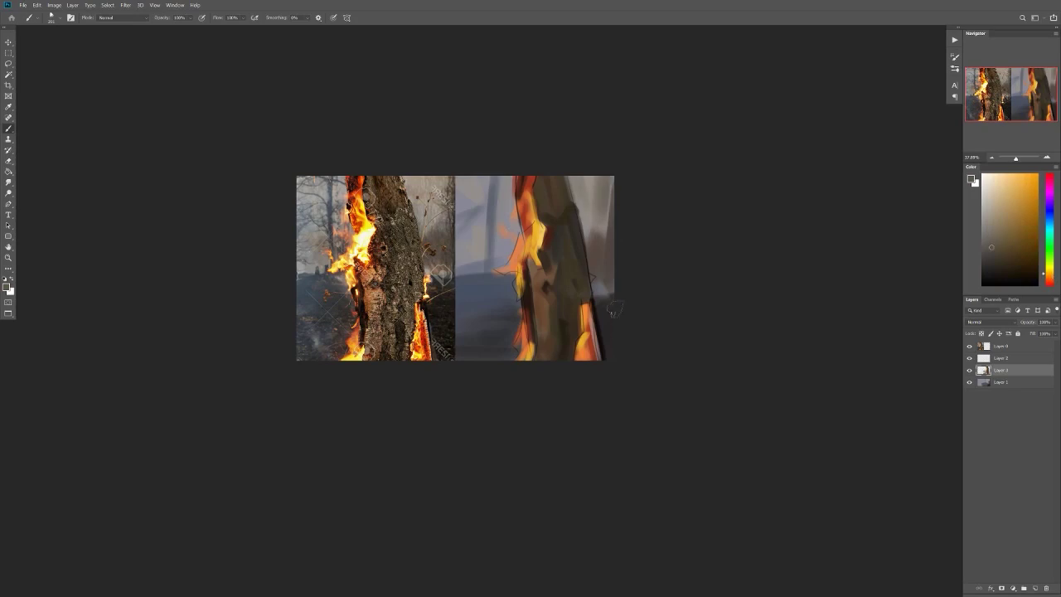
Step: Add a new layer and paint a yellow-orange flame tongue reaching outward from the central flame
scroll(612, 309, "up", 3)
key("ctrl+shift+alt+n")
left_click(569, 265, "alt")
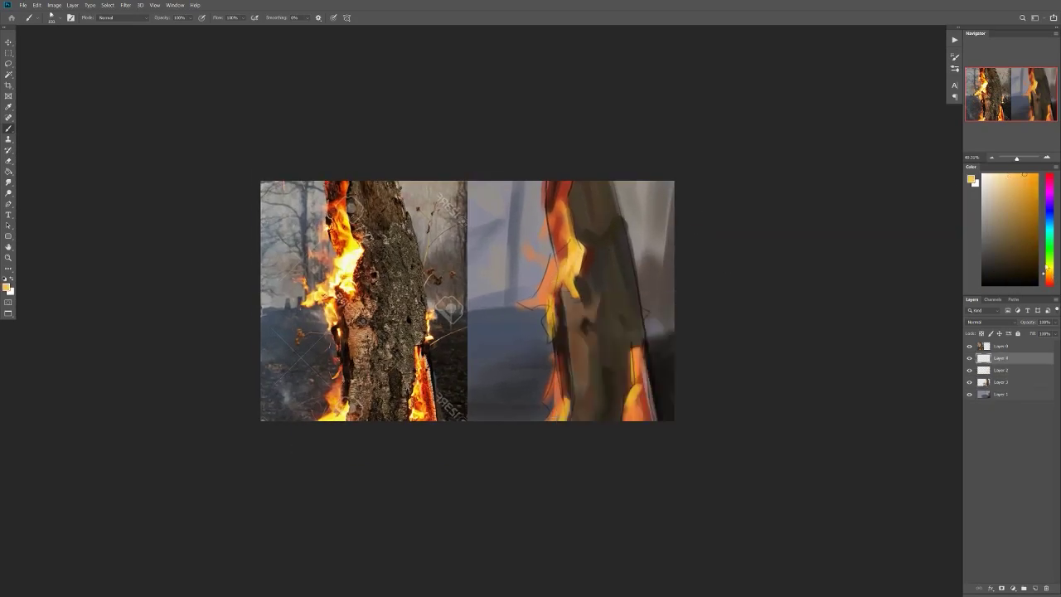
mouse_move(551, 267)
left_mouse_down()
mouse_move(535, 298)
mouse_move(516, 301)
mouse_move(544, 341)
left_mouse_up()
left_click(540, 267, "alt")
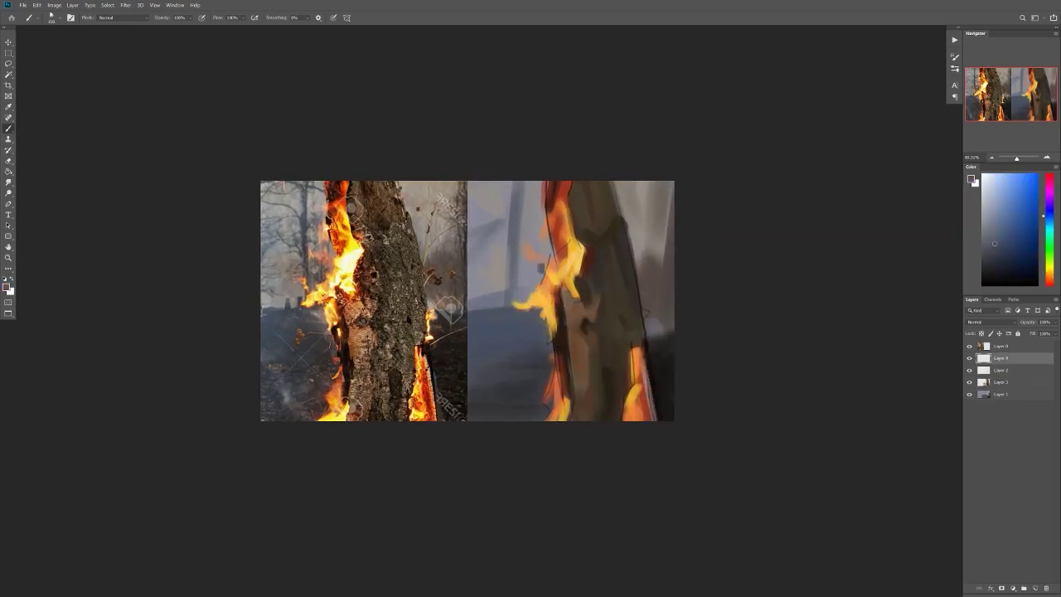
Step: Reshape the central flame with sampled yellow, linking its bright core to the upper and outer tongues
right_click(540, 267)
scroll(459, 344, "up", 1)
left_click(605, 295, "alt")
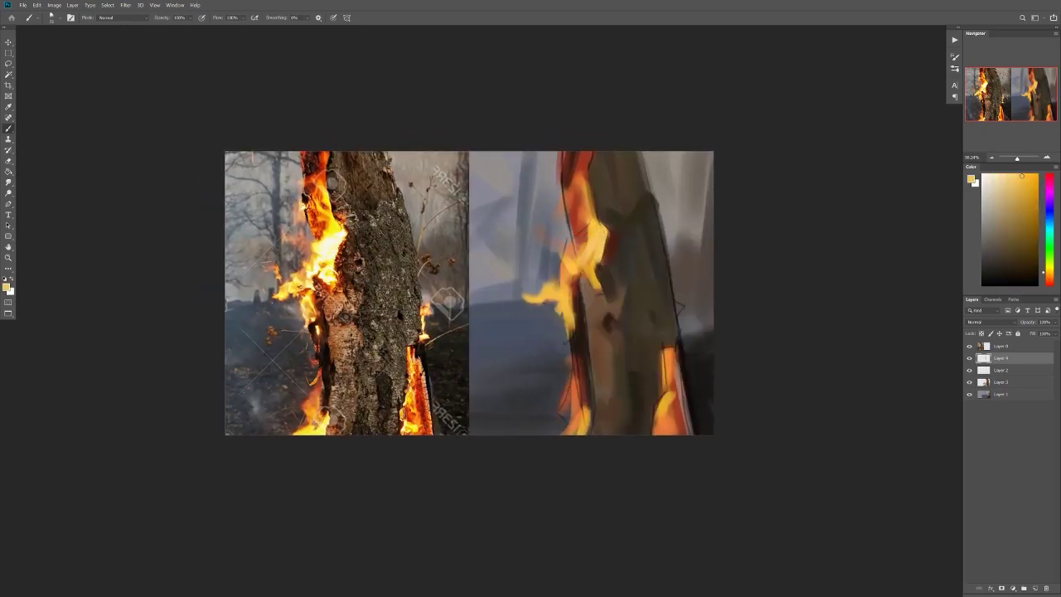
left_click_drag(586, 273, 597, 334)
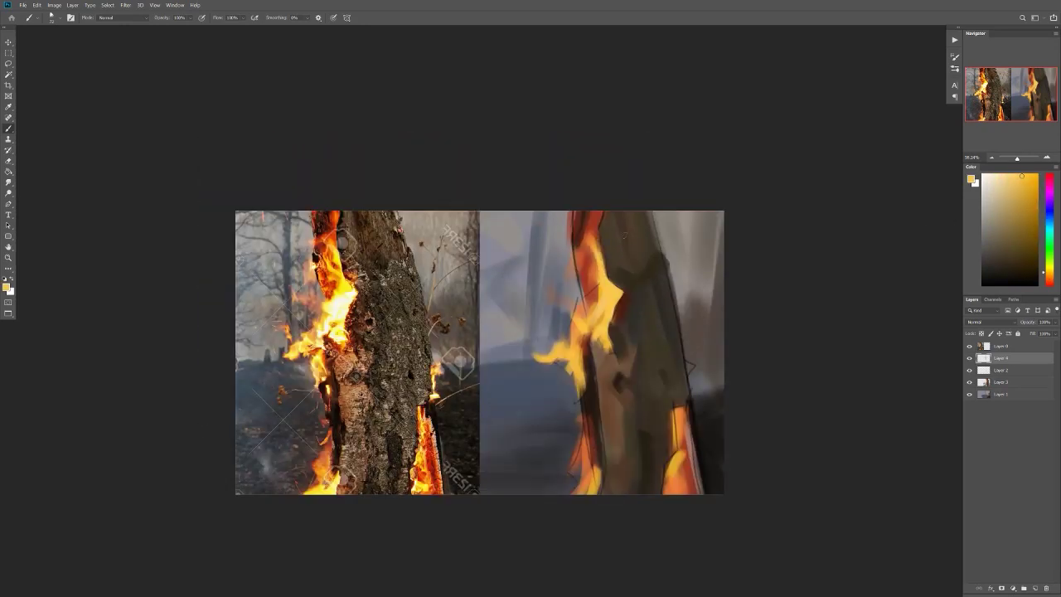
Step: Paint the upper flame along the trunk's edge with deep red and orange over dark charred bark
left_click(586, 260, "alt")
mouse_move(586, 214)
left_mouse_down()
mouse_move(572, 247)
mouse_move(578, 260)
left_mouse_up()
left_click_drag(583, 250, 571, 297)
scroll(583, 357, "down", 3)
mouse_move(571, 212)
left_mouse_down()
mouse_move(564, 245)
mouse_move(585, 278)
left_mouse_up()
scroll(583, 358, "up", 3)
left_click(584, 356, "alt")
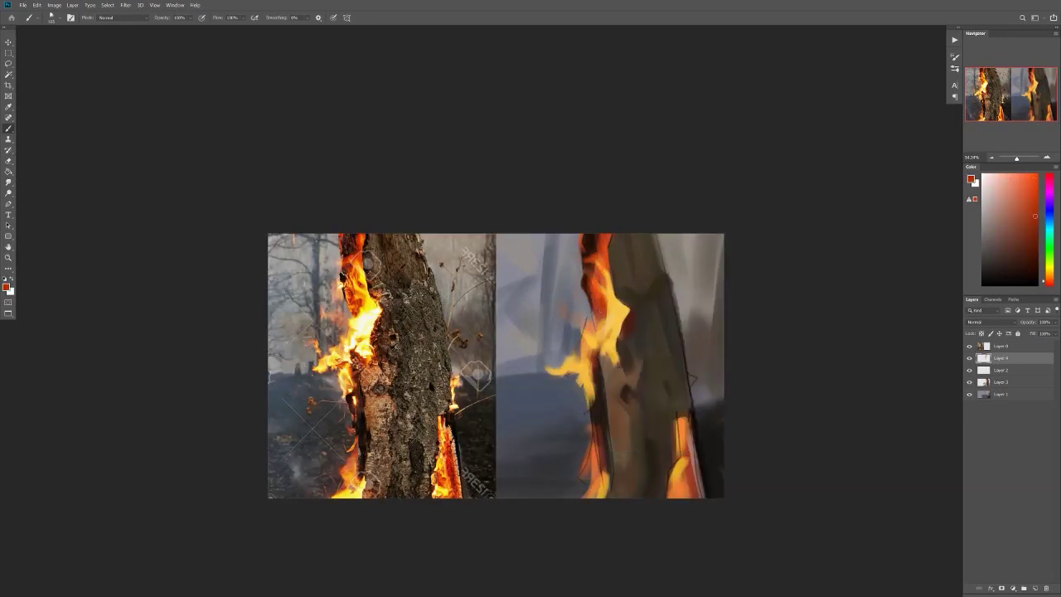
Step: Brighten the central flame's core with yellow and paint a small orange wisp beside it
left_click(592, 292, "alt")
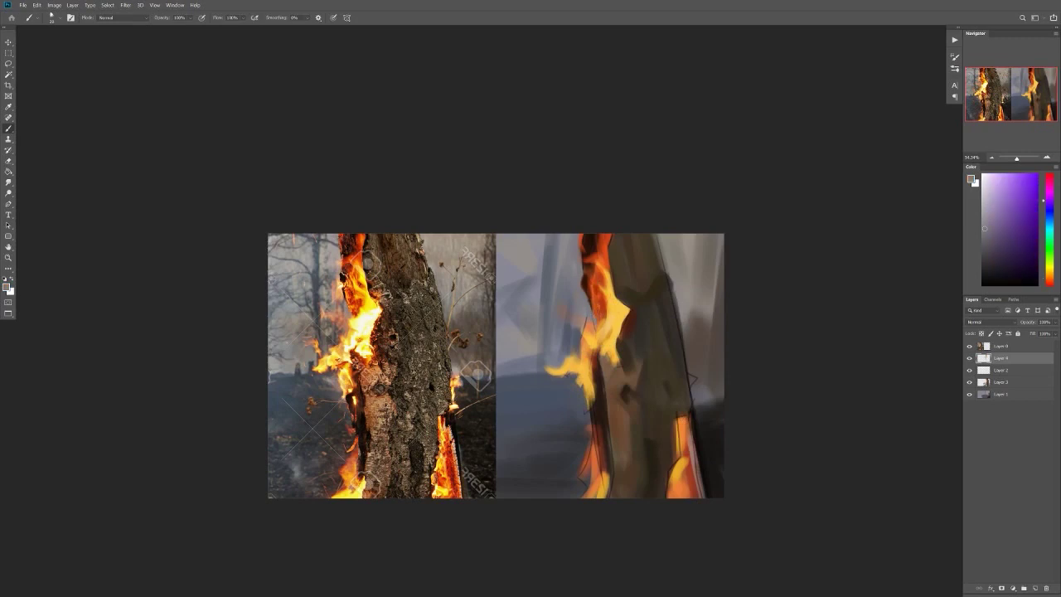
left_click(621, 317, "alt")
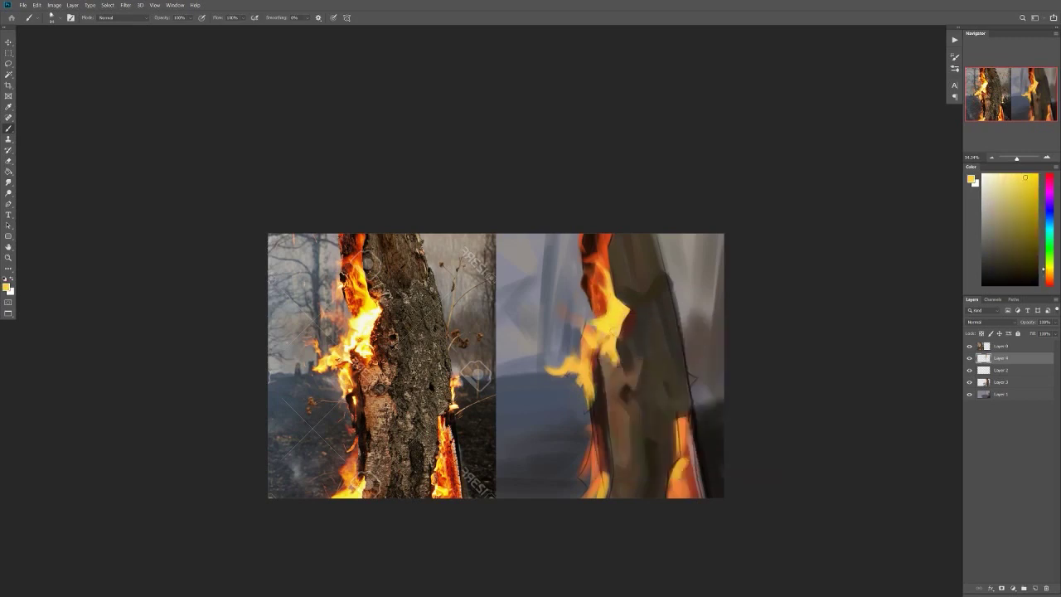
left_click(596, 336, "alt")
right_click(585, 310)
left_click(564, 313)
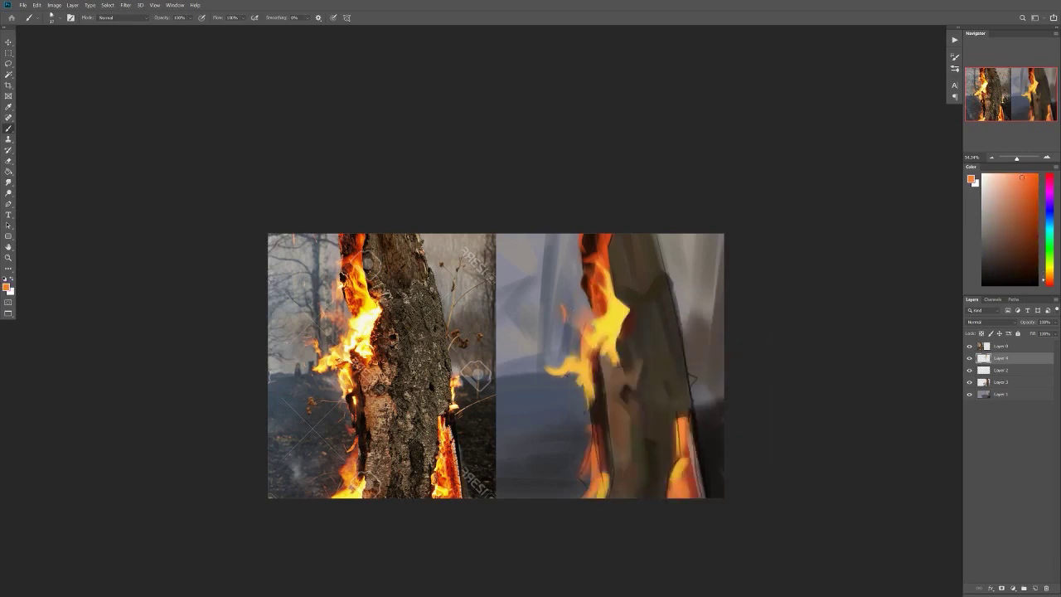
left_click(580, 286, "alt")
left_click_drag(578, 277, 582, 299)
Step: Change the brush and refine the outer flame tip and the hazy background around it with sampled colors
right_click(572, 346)
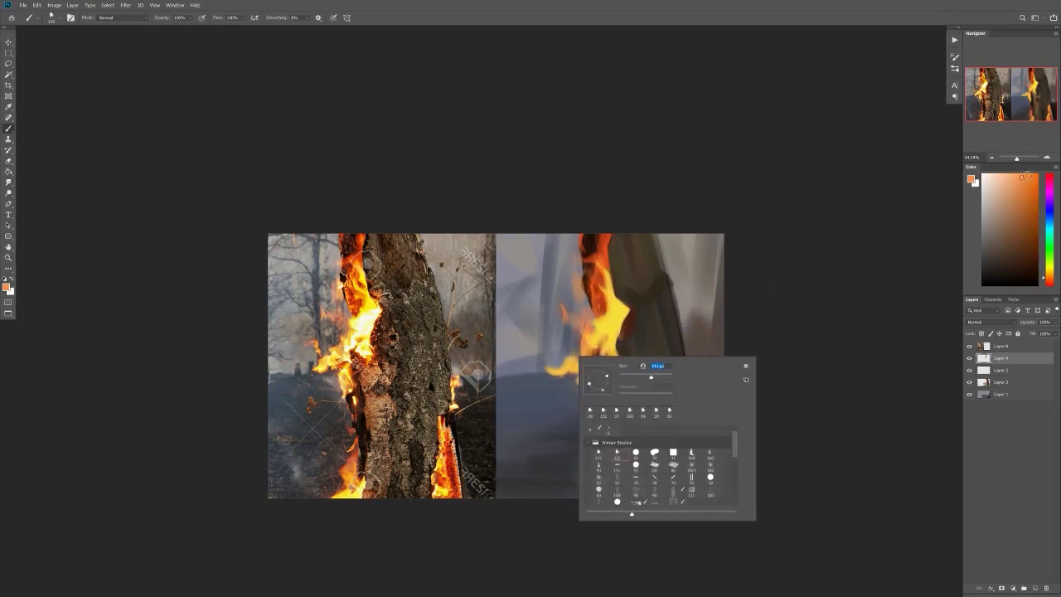
left_click(559, 371)
left_click(542, 367, "alt")
left_click(521, 348, "alt")
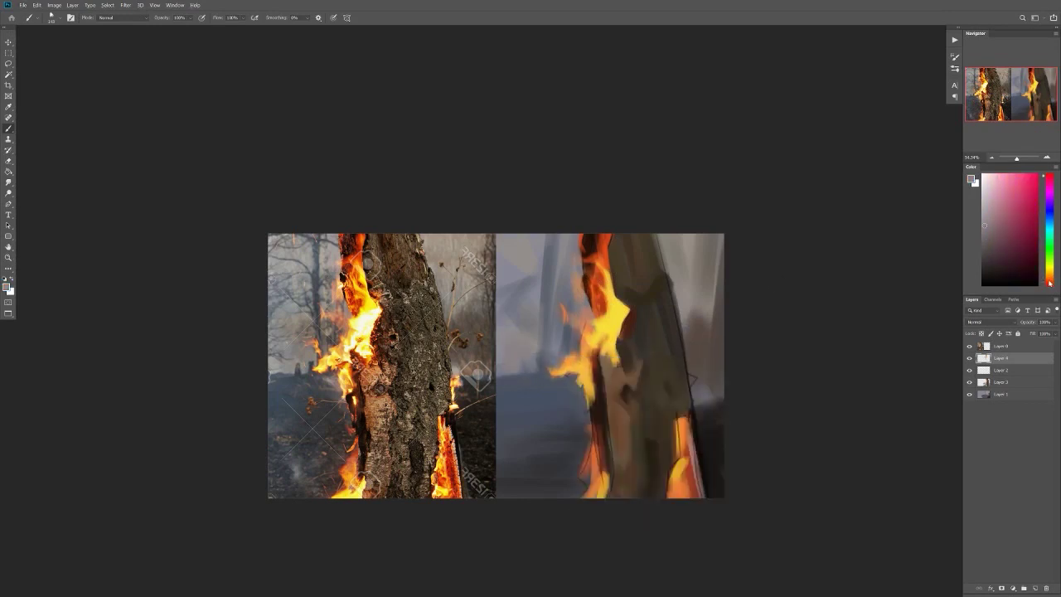
left_click(515, 337, "alt")
scroll(516, 337, "down", 5)
scroll(516, 337, "up", 5)
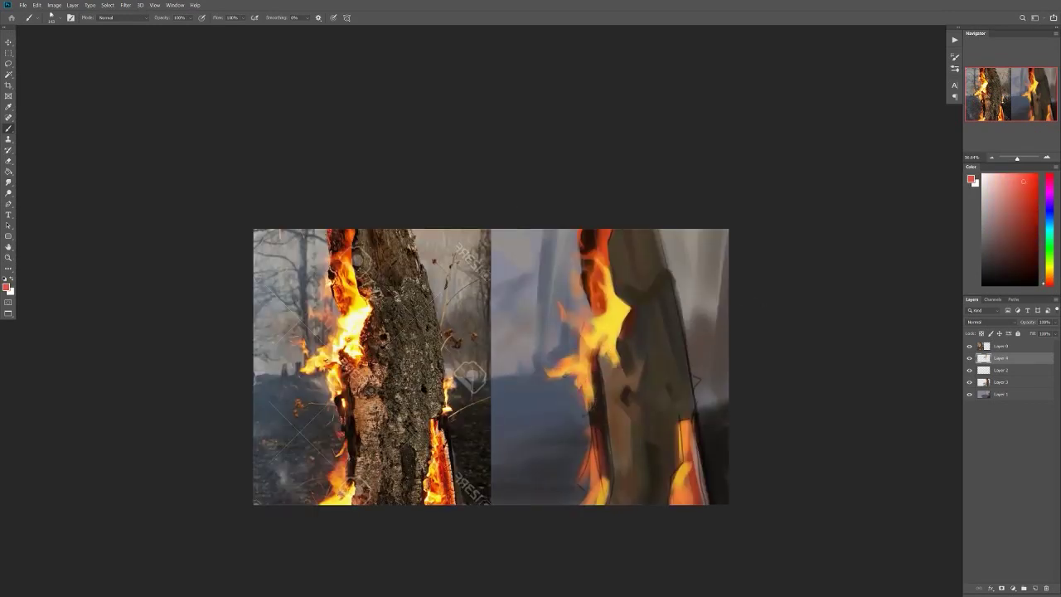
Step: Paint red and orange flames along the trunk's lower edge, below the central flame
left_click_drag(596, 406, 592, 485)
left_click(590, 477, "alt")
left_click_drag(594, 448, 591, 504)
left_click(599, 446, "alt")
left_click_drag(599, 448, 593, 499)
Step: Flip the canvas and refine the flames with pale yellow cores, dark red char and bright yellow tongues down to the base
key("h")
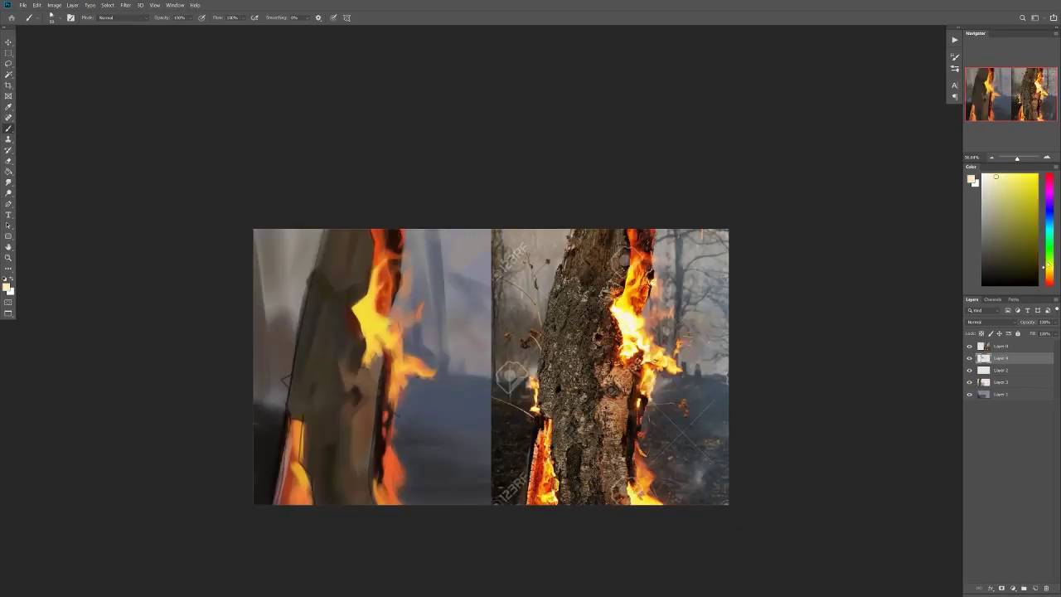
key("ctrl+minus")
key("ctrl+plus")
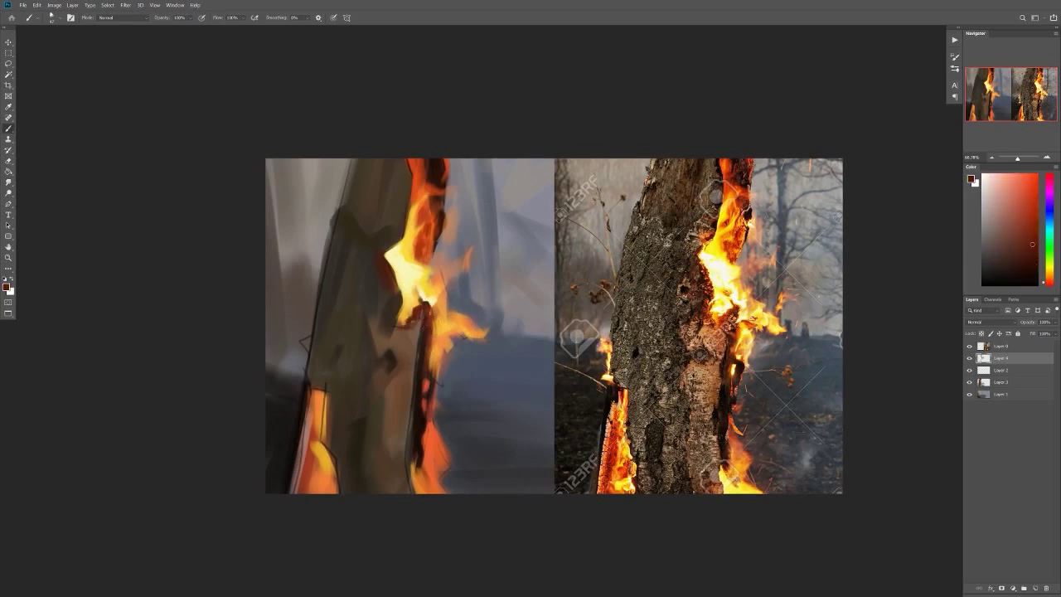
left_click(462, 339, "alt")
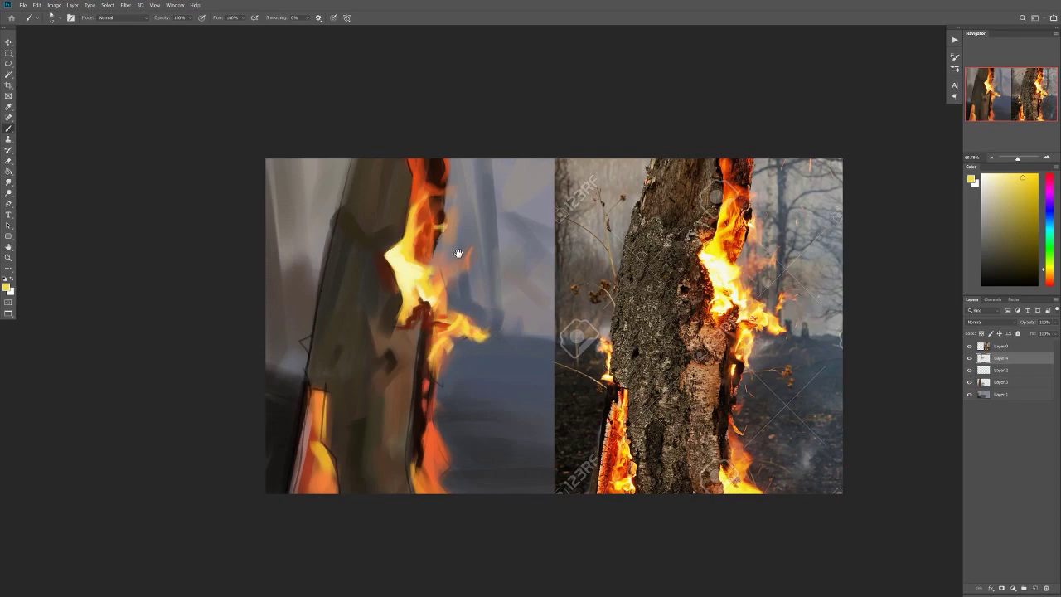
scroll(458, 253, "down", 1)
left_click_drag(457, 253, 496, 248)
left_click(496, 248, "alt")
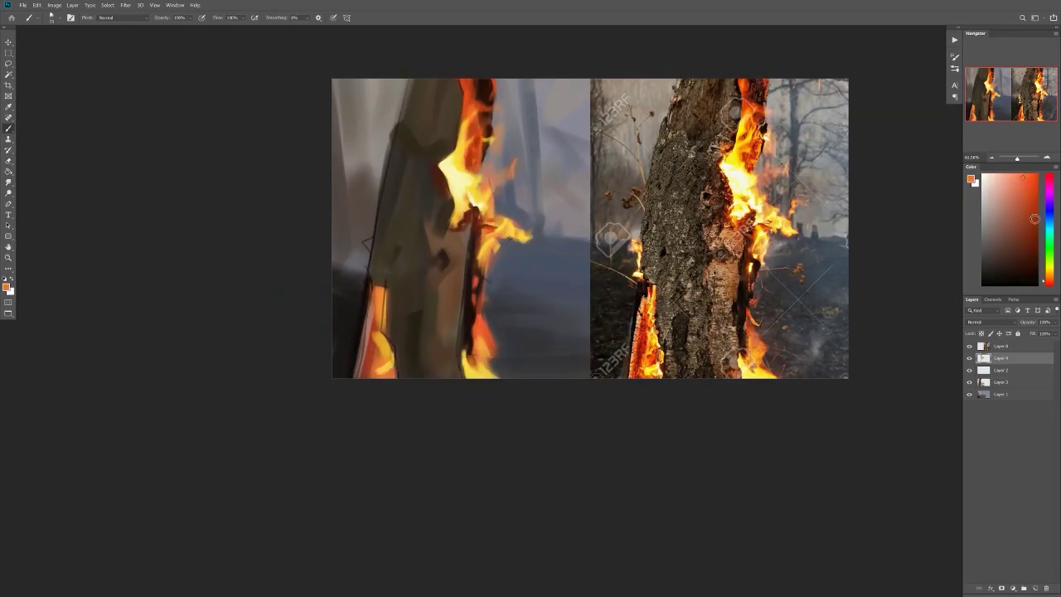
Step: Flip the canvas horizontally and paint a thin orange flame above the fire at the trunk's outer base
key("ctrl+shift+h")
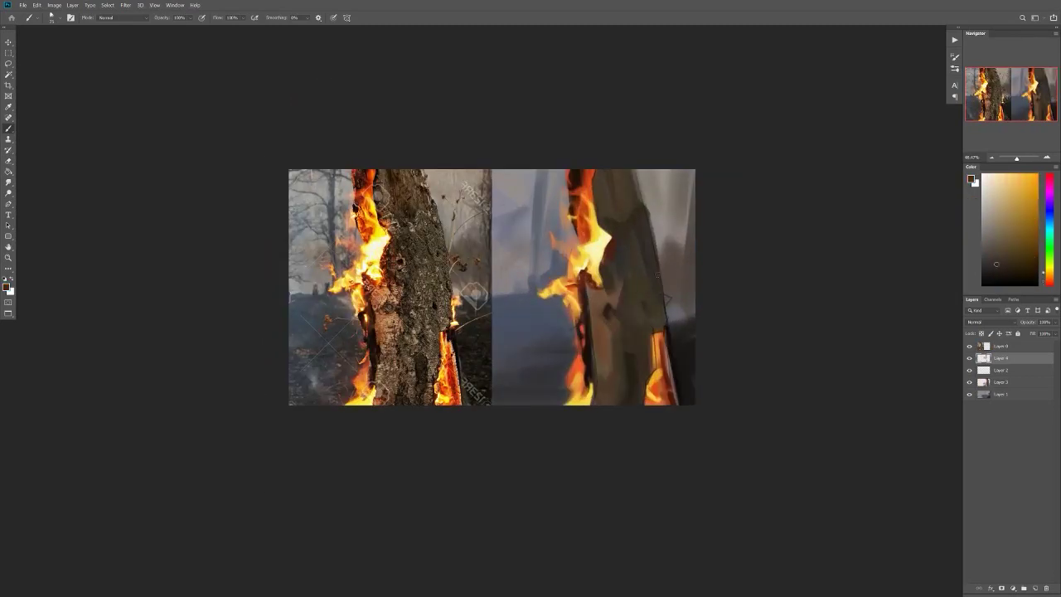
left_click(658, 308, "alt")
scroll(658, 310, "up", 2)
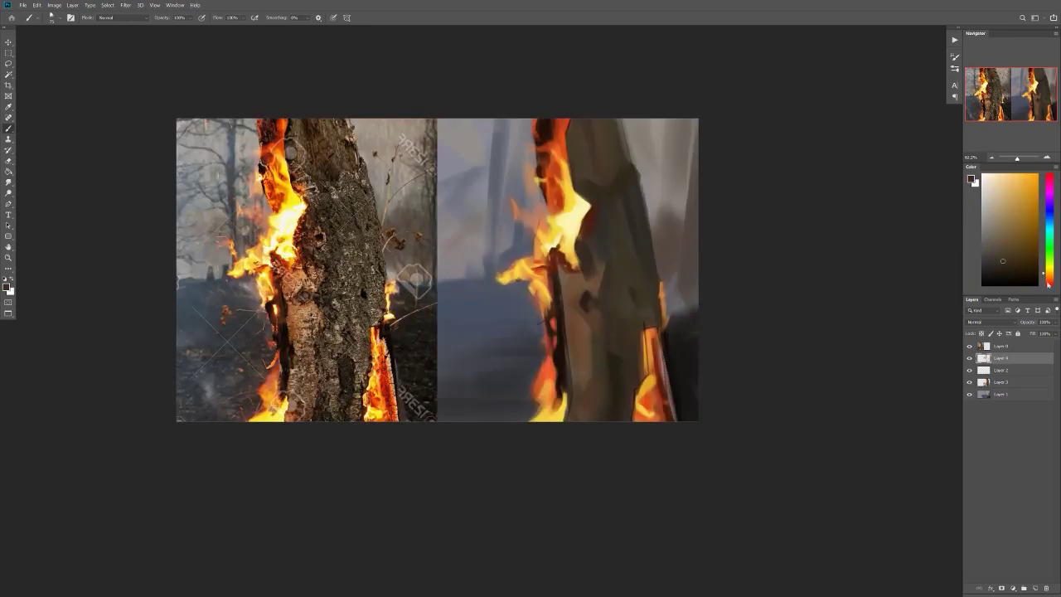
left_click(650, 321, "alt")
Step: Blend the trunk's bark with sampled browns and paint a dark hollow patch near its base
left_click(639, 245, "alt")
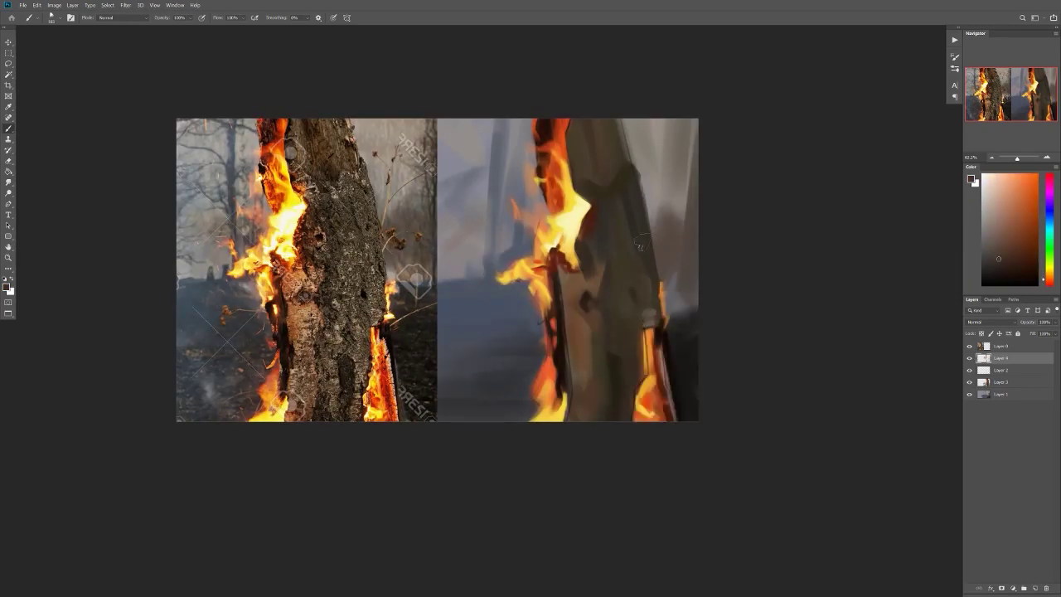
left_click(645, 355, "alt")
left_click(646, 358, "alt")
left_click(634, 385, "alt")
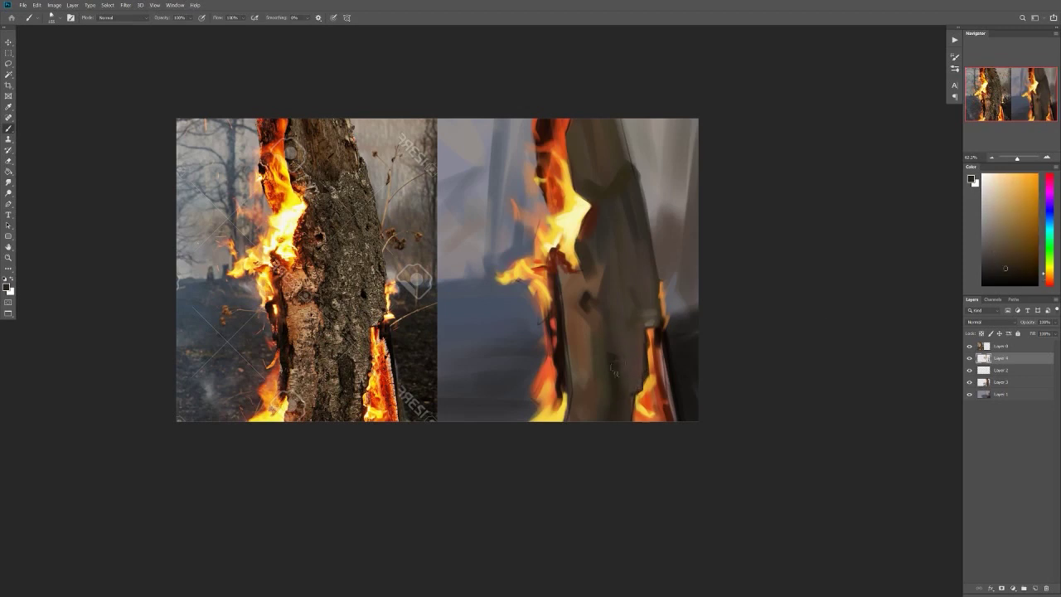
left_click(630, 365, "alt")
left_click(617, 373, "alt")
left_click(590, 403, "alt")
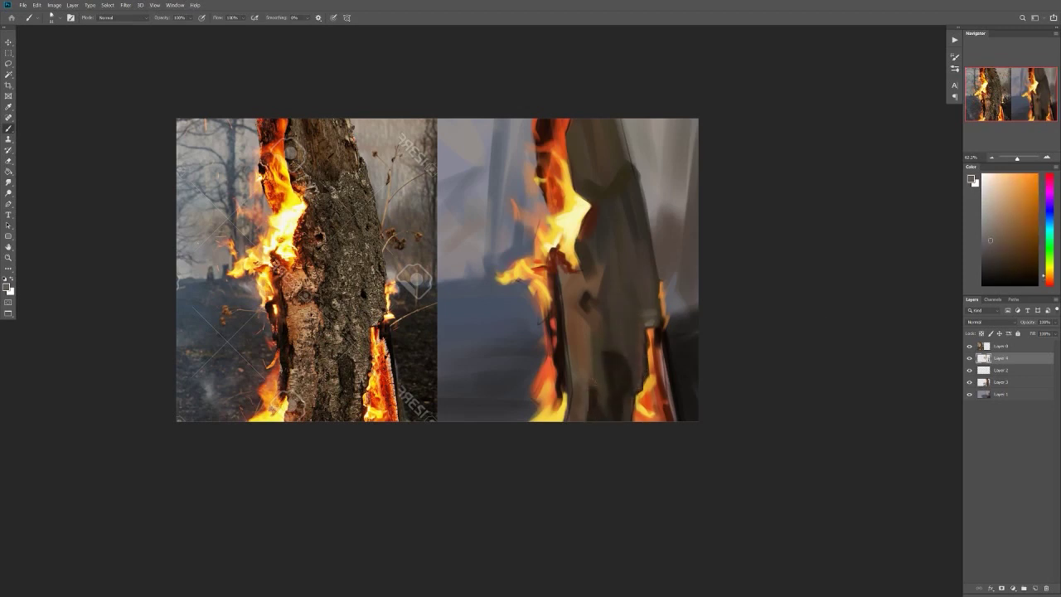
left_click(572, 368, "alt")
Step: Flip the canvas and paint dark knots and cracks into the bark beside the central flame
key("h")
scroll(426, 386, "up", 3)
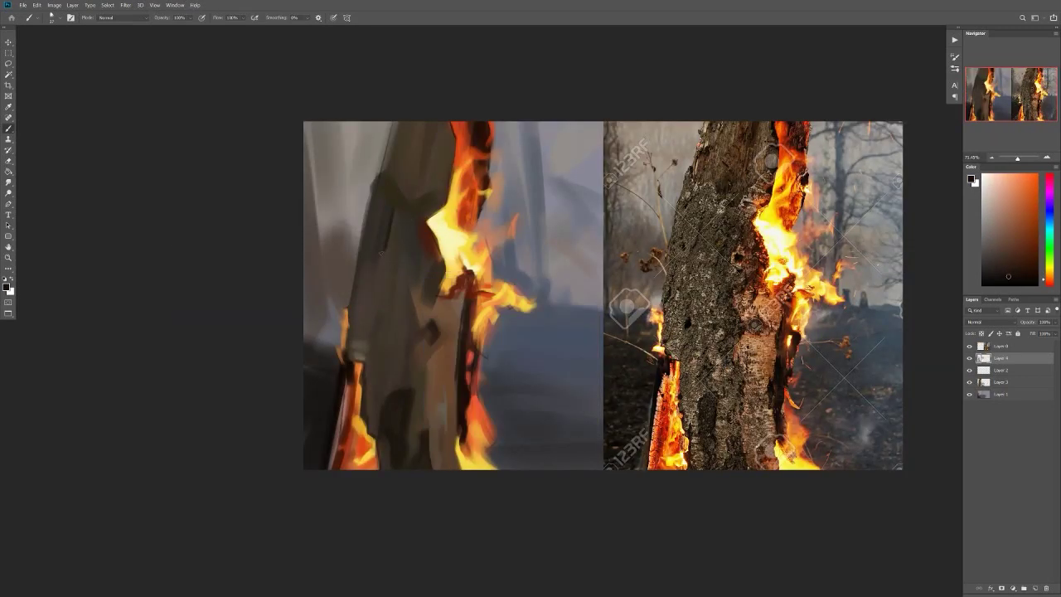
left_click(417, 255, "alt")
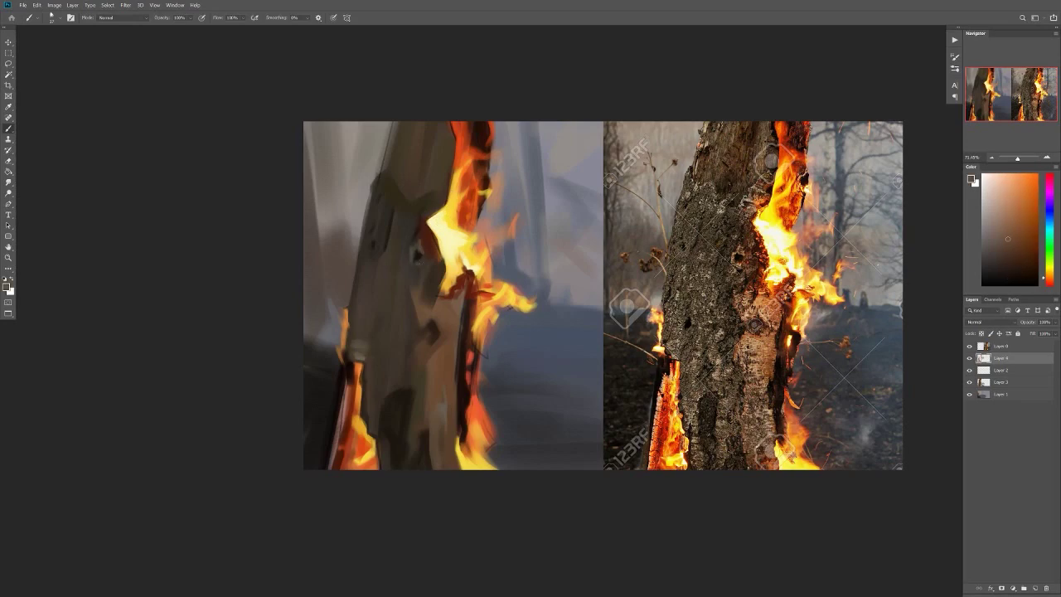
left_click(412, 394, "alt")
left_click(410, 335, "alt")
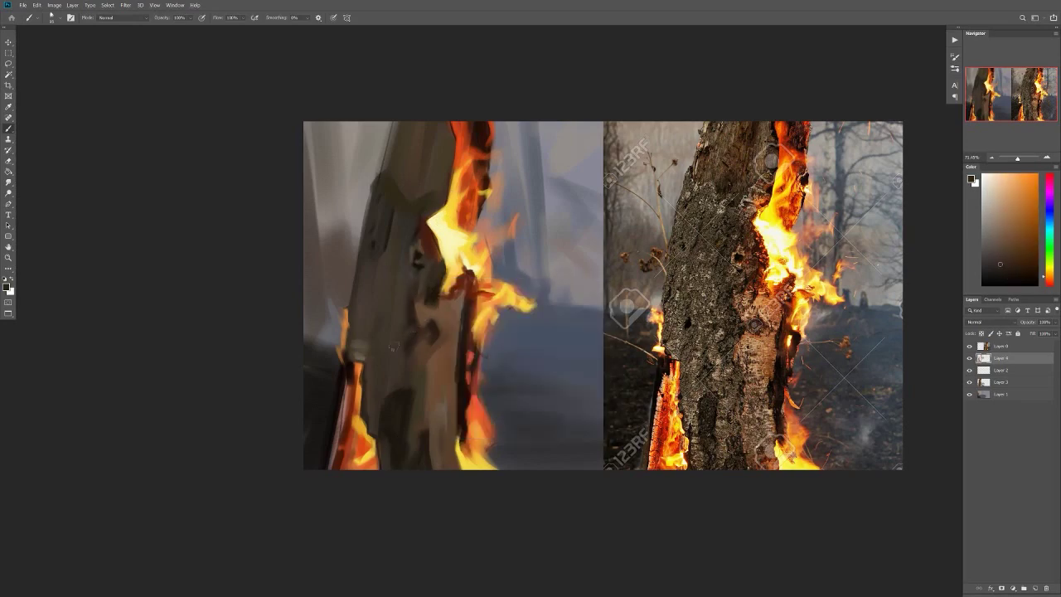
Step: Flip the canvas horizontally and add dark cracks and edge accents to the bark of the upper trunk
key("h")
scroll(569, 277, "up", 1)
left_click(605, 271, "alt")
left_click_drag(608, 239, 594, 263)
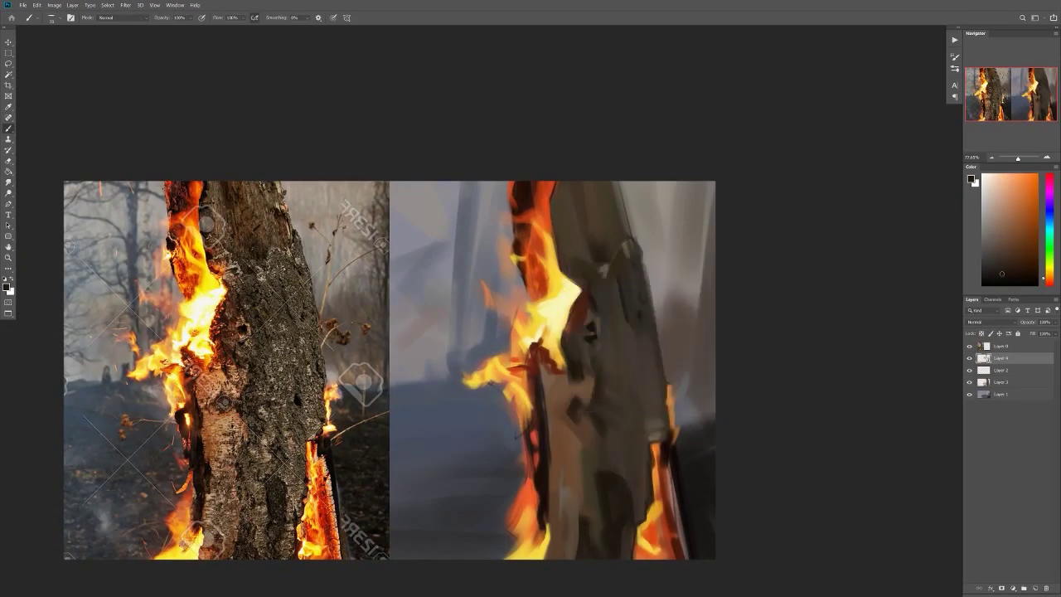
left_click(614, 190, "alt")
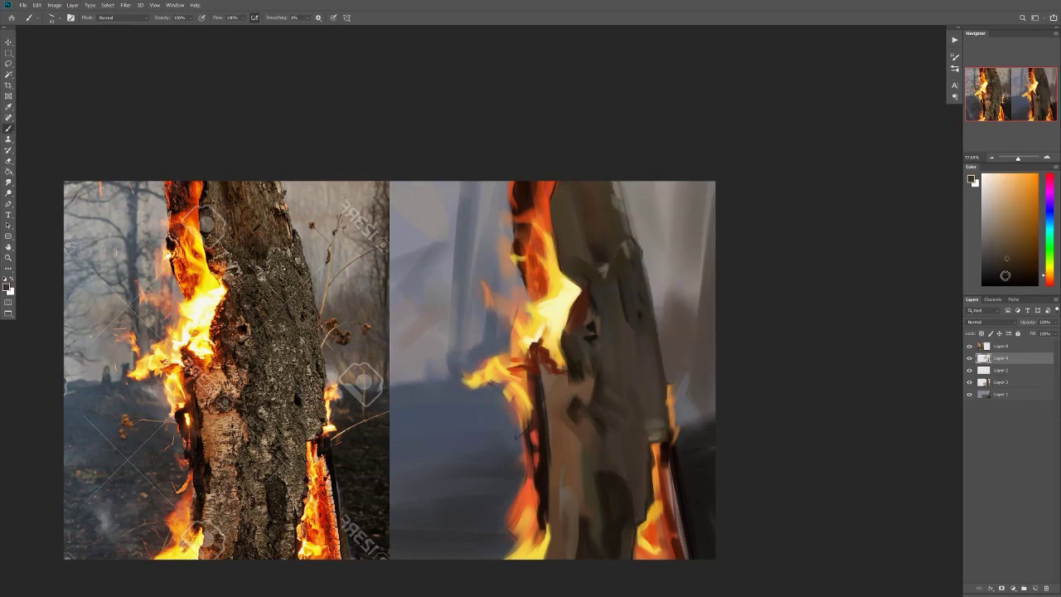
left_click(618, 205, "alt")
Step: Choose a textured brush and paint dark and light bark streaks along the trunk
right_click(580, 217)
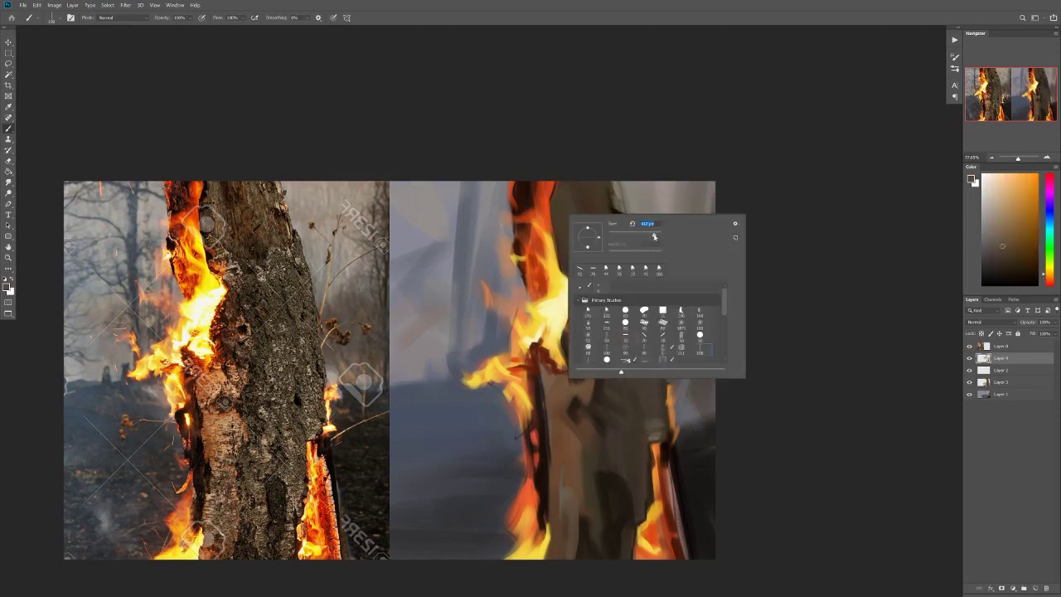
double_click(595, 267)
left_click_drag(639, 370, 627, 284)
left_click(580, 358, "alt")
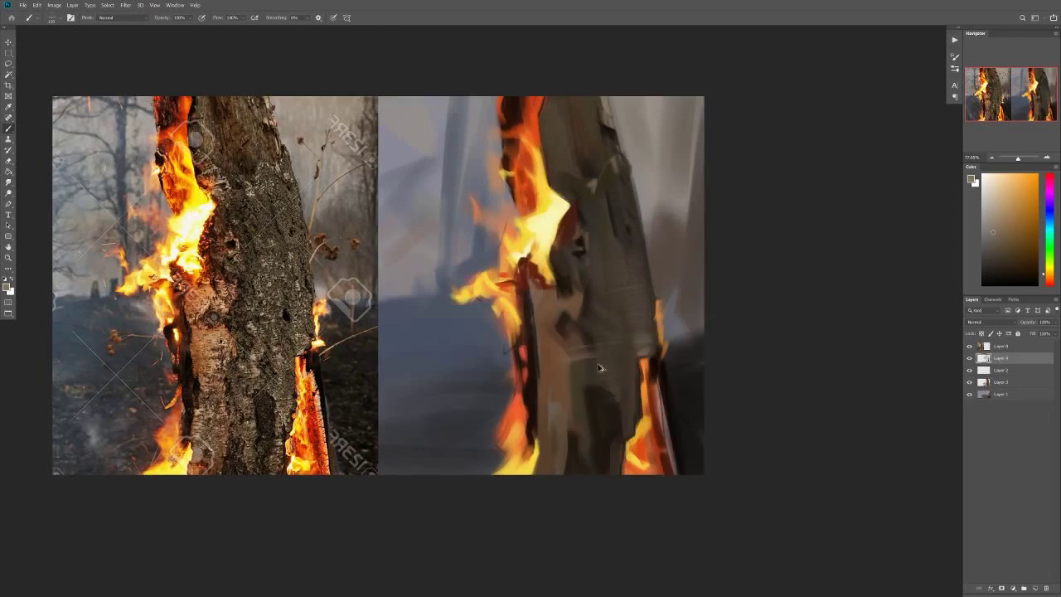
left_click_drag(606, 341, 619, 408)
scroll(617, 276, "down", 3)
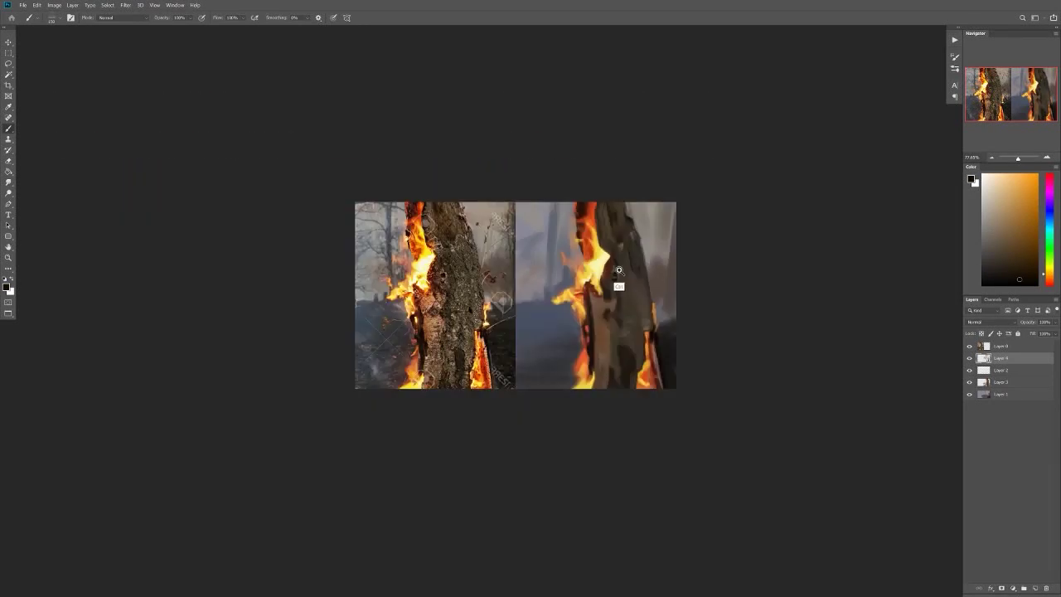
Step: Flip the canvas horizontally and brush lighter, fine-grained bark texture over the middle and lower trunk
key("ctrl+shift+h")
scroll(617, 276, "up", 2)
scroll(412, 248, "down", 1)
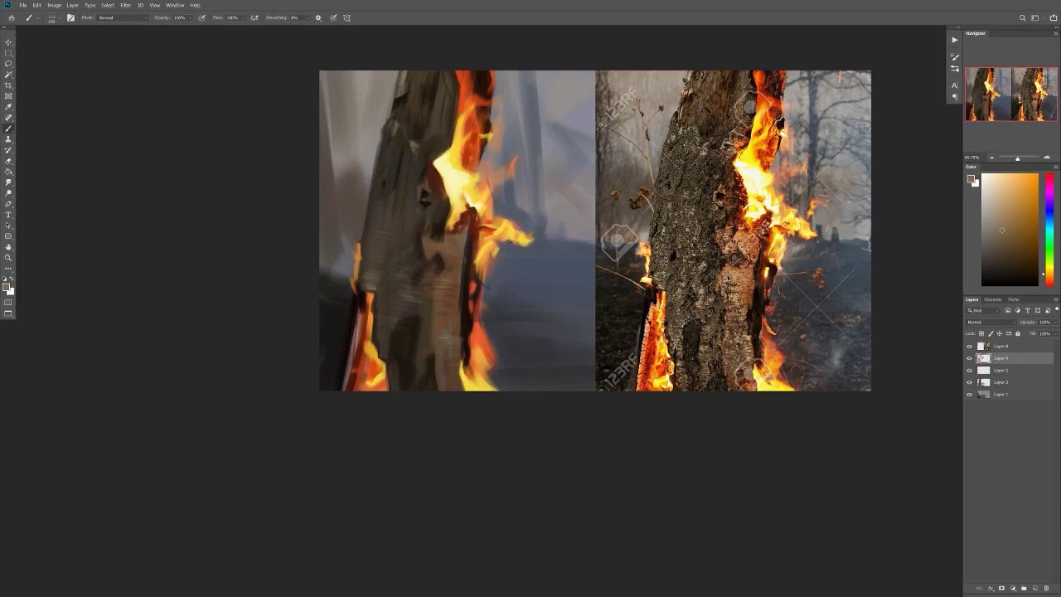
scroll(415, 146, "down", 2)
scroll(414, 166, "up", 2)
left_click(492, 292, "alt")
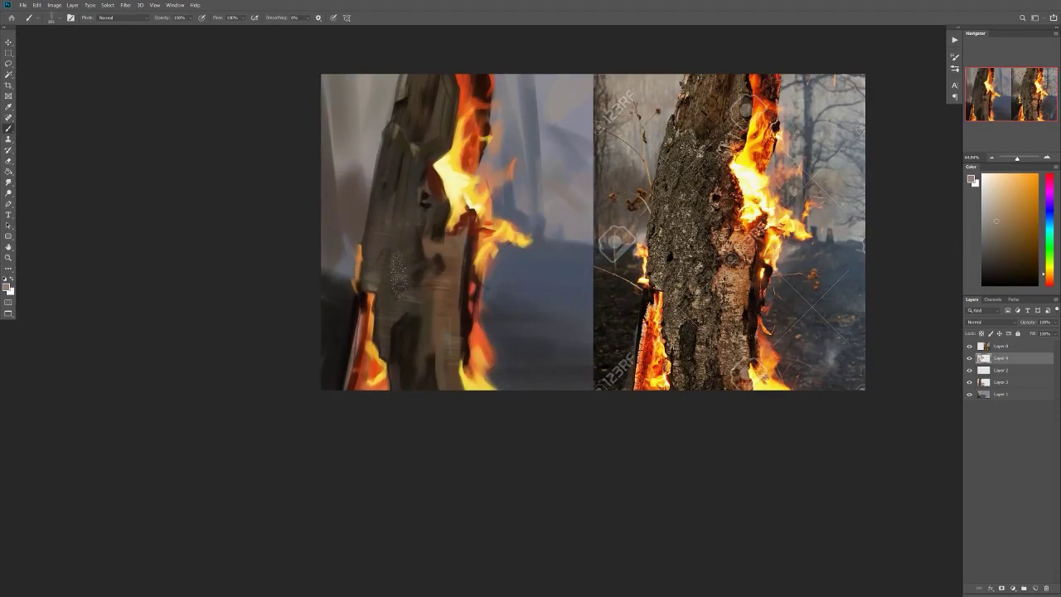
left_click_drag(400, 242, 403, 334)
left_click(520, 329, "alt")
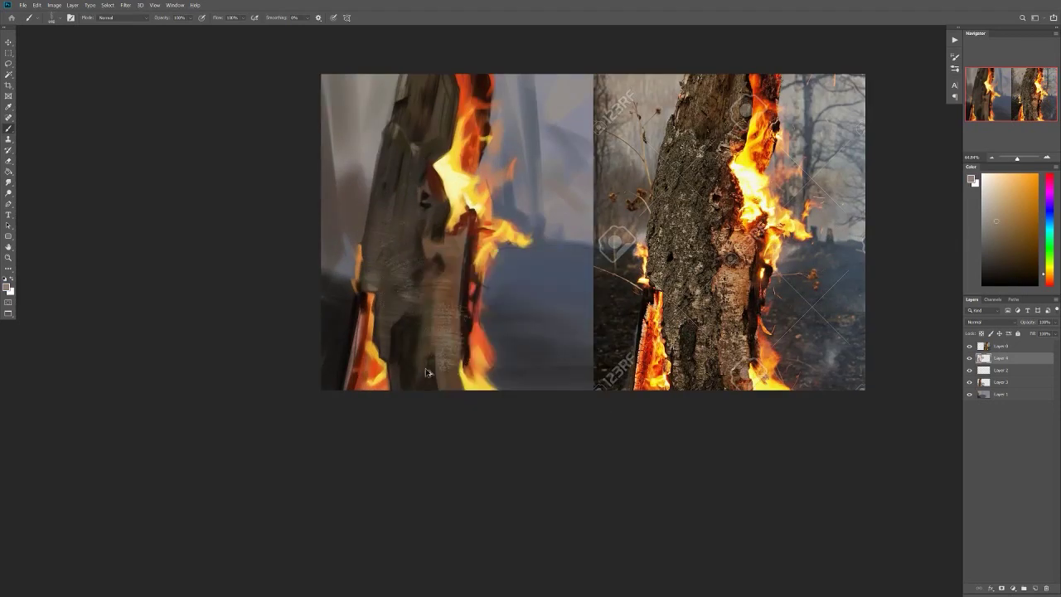
Step: Flip the canvas horizontally and paint warm reddish-brown bark beside the charred edge below the central flame
left_click_drag(520, 330, 475, 322)
key("ctrl+shift+h")
scroll(531, 266, "up", 1)
left_click(670, 373, "alt")
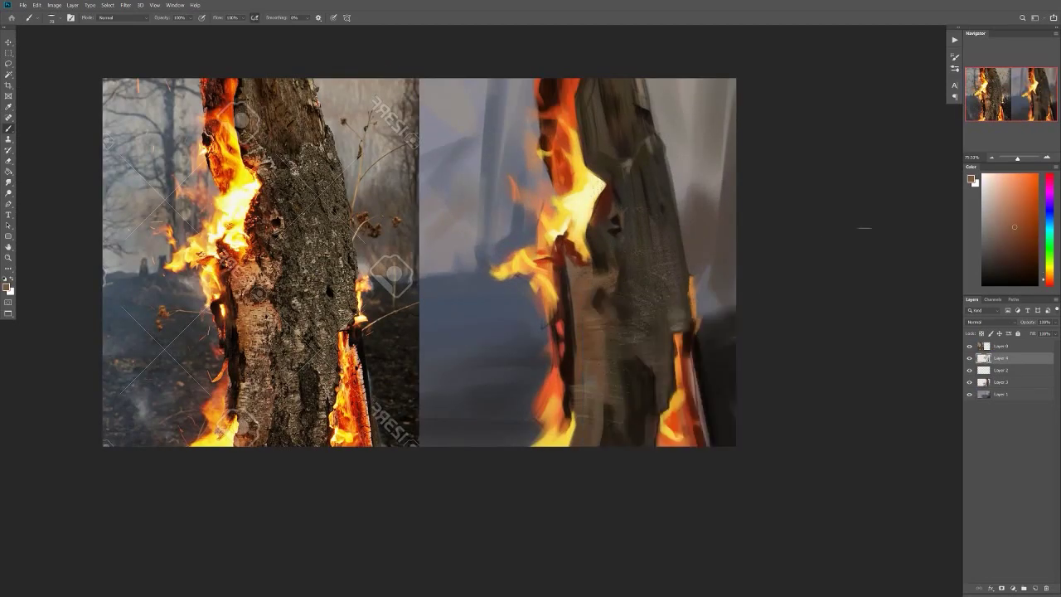
mouse_move(609, 294)
left_mouse_down()
mouse_move(611, 256)
mouse_move(578, 292)
mouse_move(571, 355)
left_mouse_up()
left_click(583, 309, "alt")
left_click(648, 366, "alt")
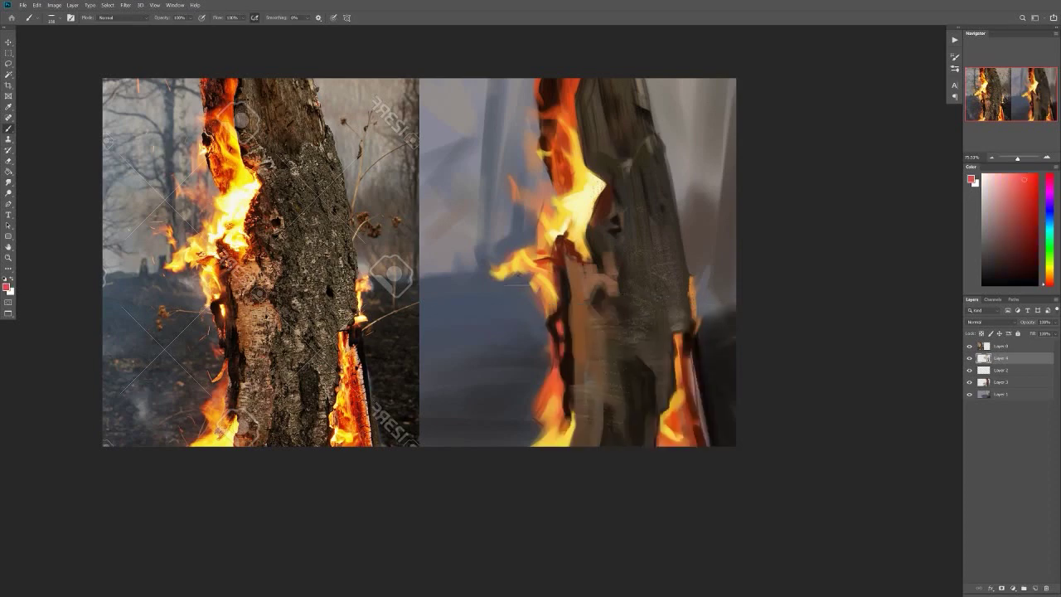
Step: Flip the canvas horizontally and add glowing red and pale yellow embers along the charred edge of the lower trunk
scroll(580, 274, "down", 2)
key("ctrl+shift+h")
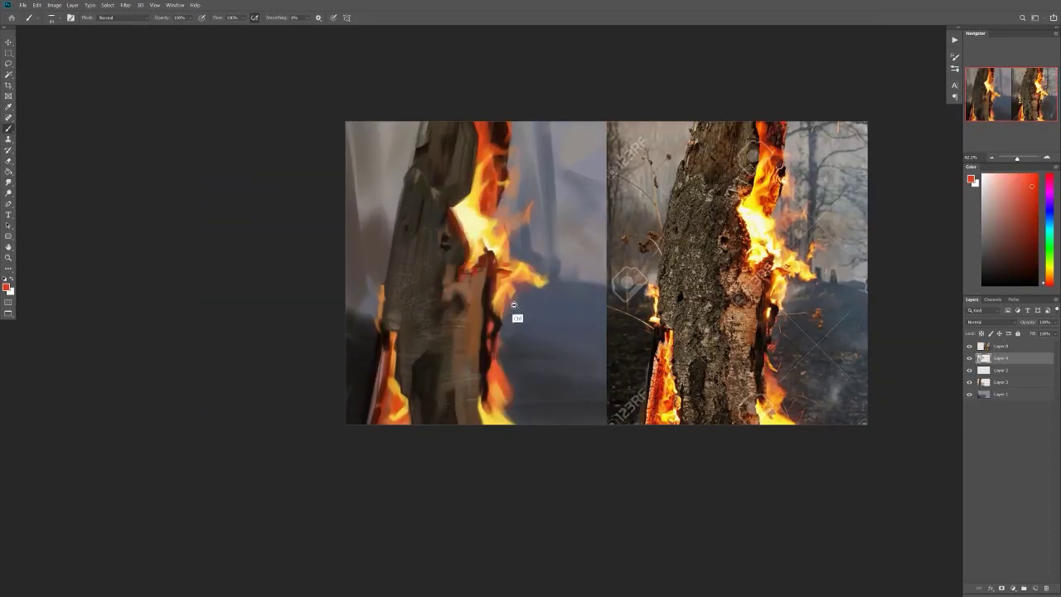
scroll(514, 305, "up", 3)
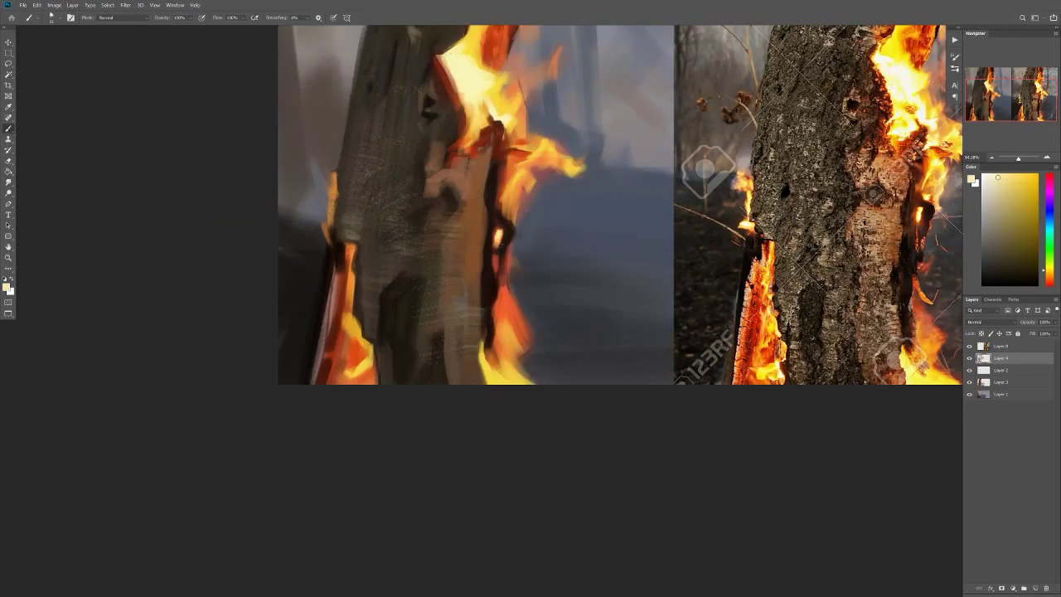
scroll(605, 232, "up", 1)
scroll(392, 322, "down", 2)
left_click(391, 322, "alt")
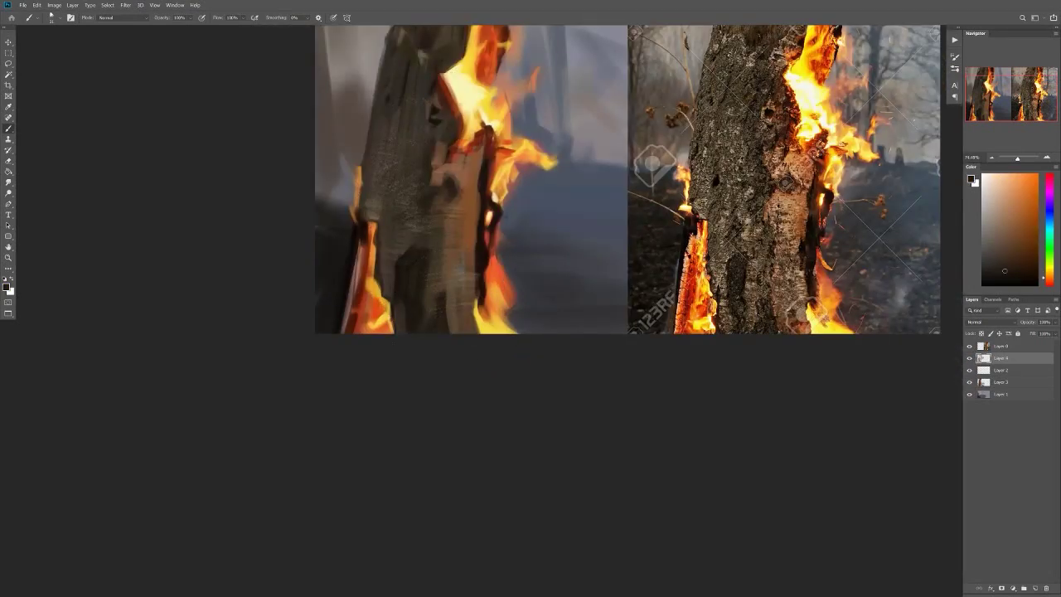
Step: Paint dark crevices and lighter grey-brown bark patches on the lower trunk
right_click(398, 248)
key("Escape")
scroll(403, 315, "down", 3)
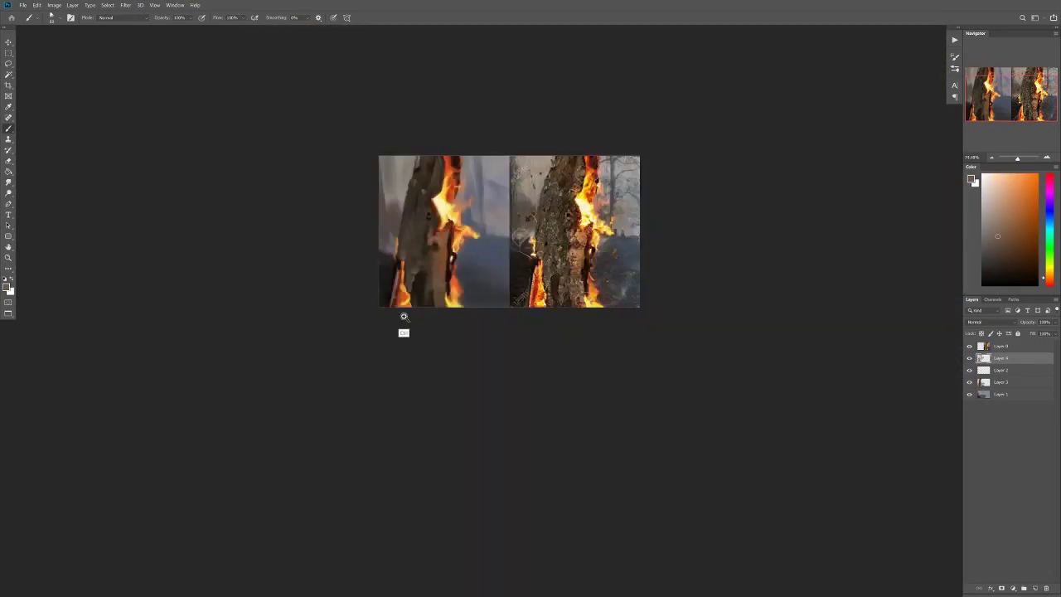
scroll(419, 231, "up", 4)
left_click(405, 317, "alt")
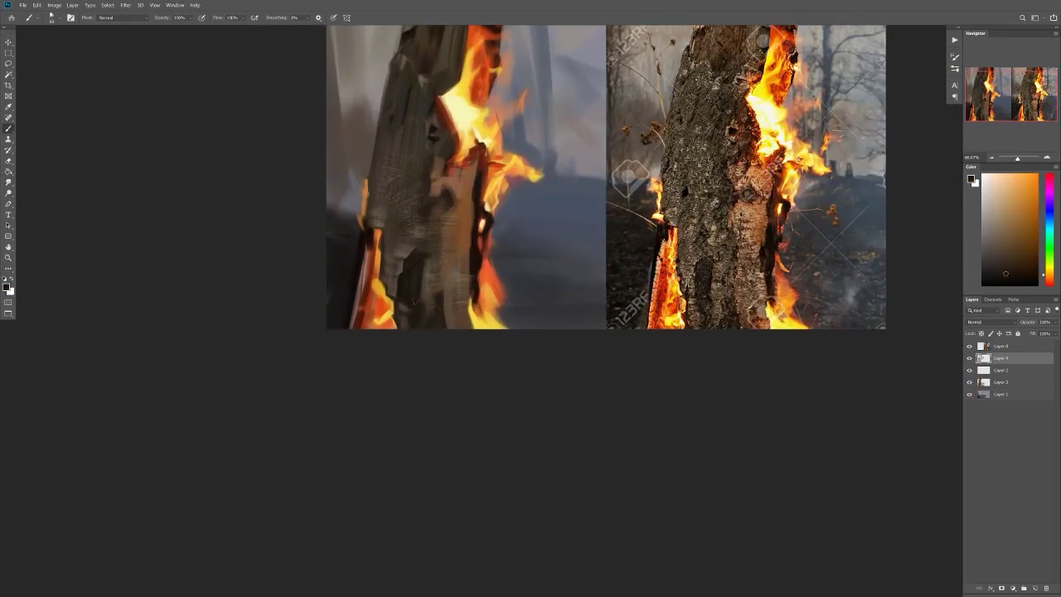
right_click(418, 255)
key("Escape")
scroll(427, 354, "down", 2)
Step: Flip the canvas horizontally and paint dark knots and cracks into the bark of the middle trunk
key("h")
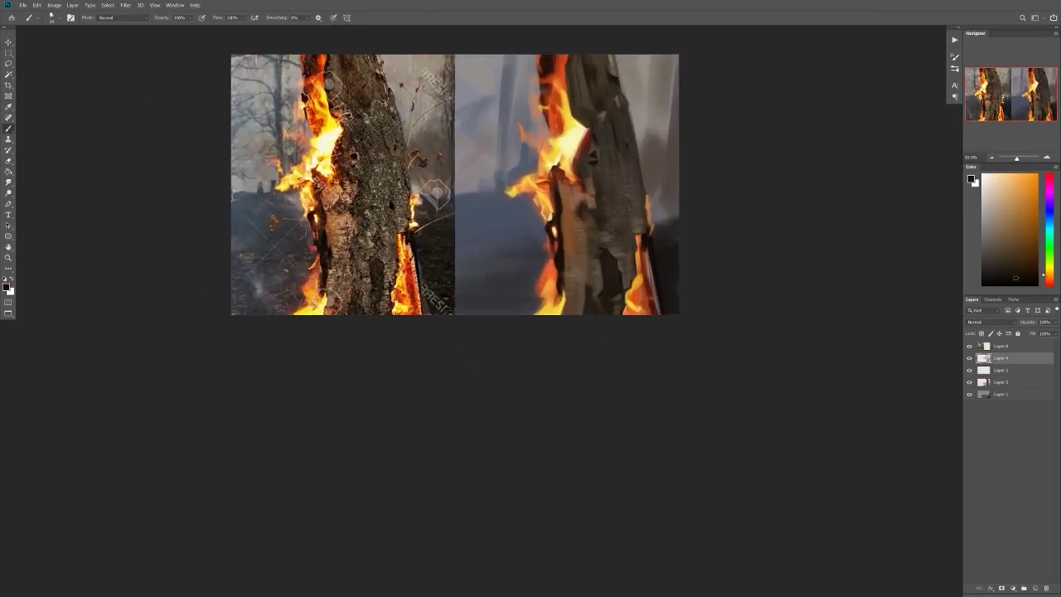
scroll(583, 295, "down", 2)
scroll(666, 273, "up", 3)
right_click(634, 245)
key("Escape")
left_click(623, 300, "alt")
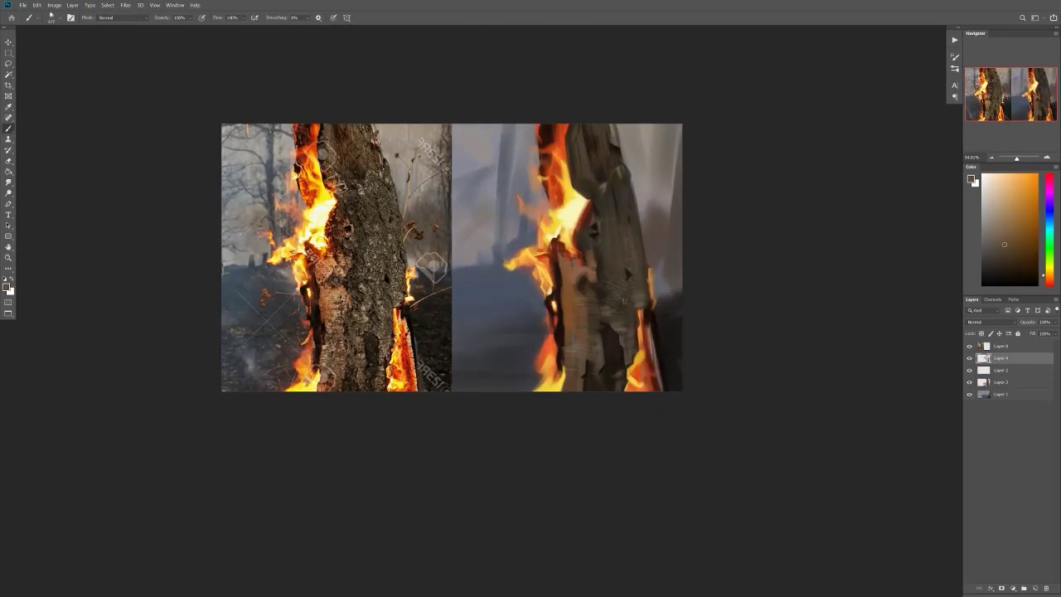
right_click(597, 287)
key("Escape")
left_click(587, 291, "alt")
Step: Flip the canvas horizontally and add dark cracks and lighter bark chips from beside the bright flame down to the lower trunk
key("h")
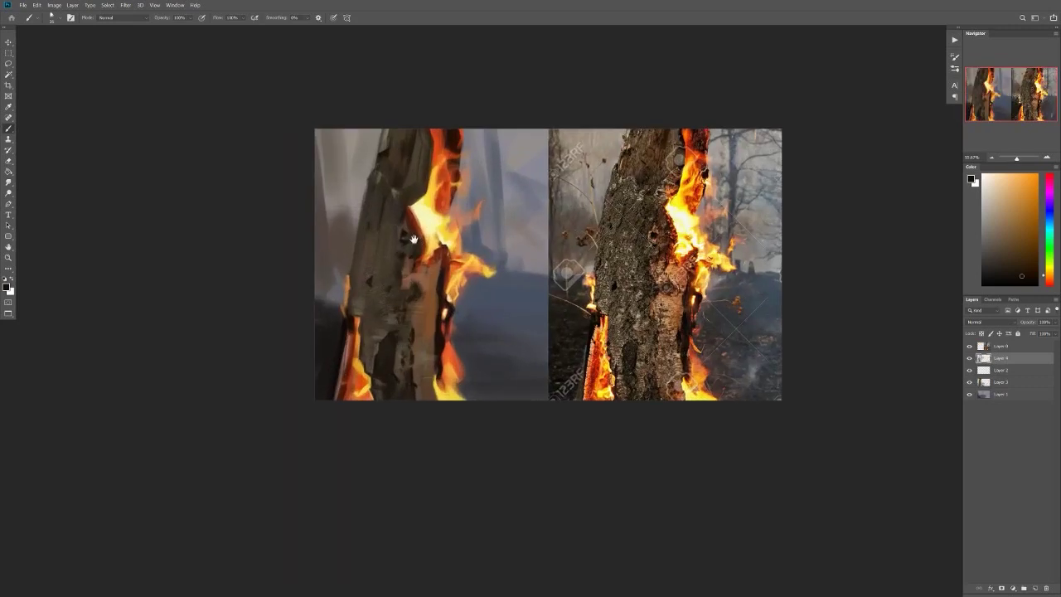
left_click_drag(413, 239, 404, 281)
left_click(404, 281, "alt")
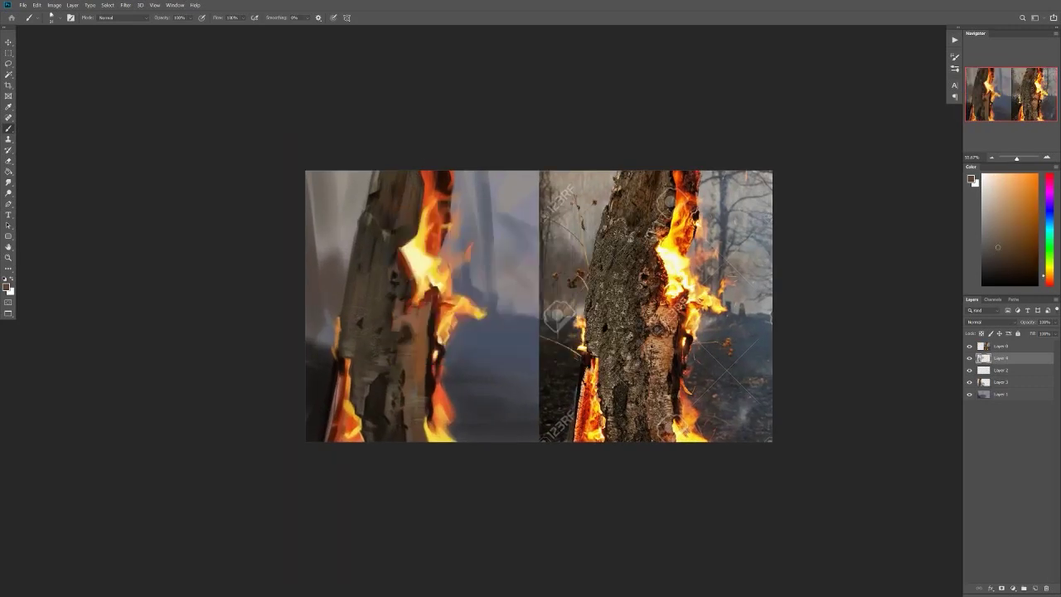
left_click(403, 226, "alt")
left_click(433, 357, "alt")
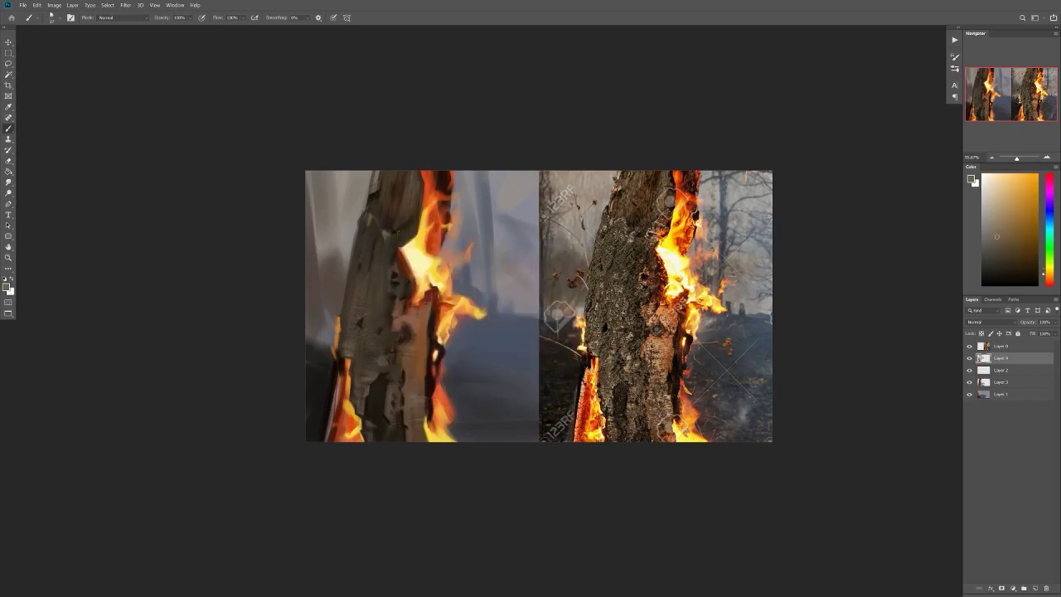
scroll(411, 218, "down", 3)
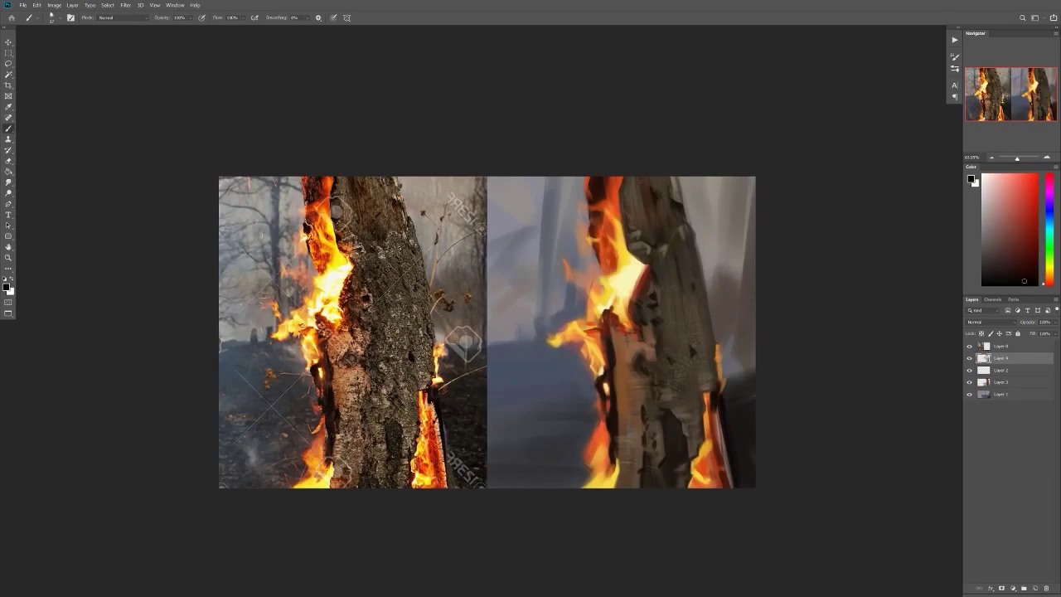
Step: Flip the canvas horizontally, switch brushes, and add small dark and light bark marks on the middle trunk
scroll(727, 343, "down", 3)
key("ctrl+shift+h")
scroll(731, 285, "up", 3)
right_click(341, 241)
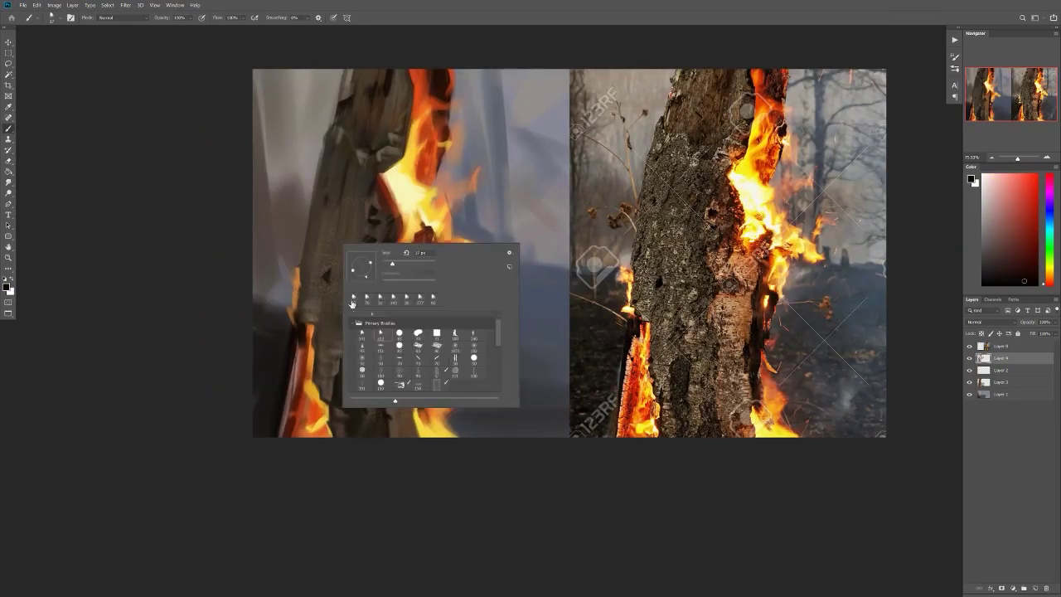
left_click_drag(357, 266, 373, 272)
left_click(352, 289, "alt")
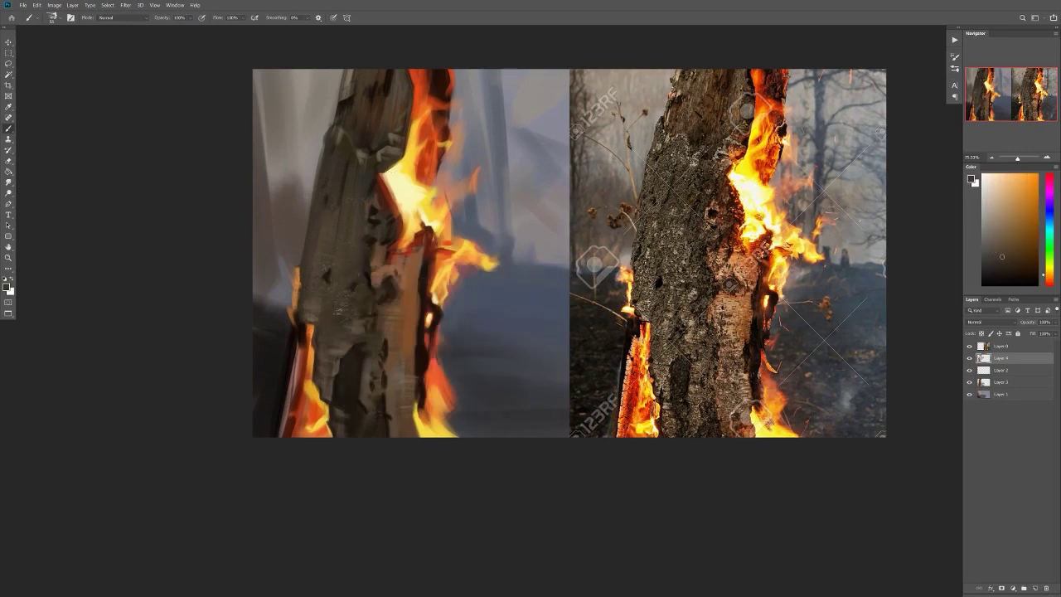
right_click(340, 281)
key("Escape")
left_click(353, 292, "alt")
Step: Choose a textured brush, paint light bark flecks down the trunk on a new layer, and erase the excess
right_click(347, 286)
left_click(403, 400)
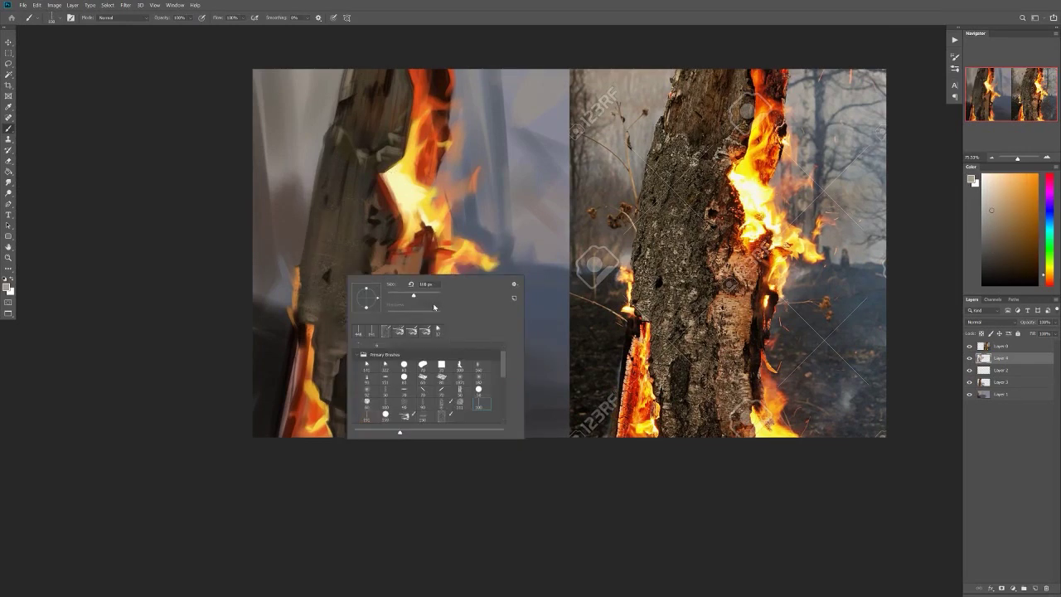
key("Escape")
key("ctrl+shift+alt+n")
left_click_drag(352, 220, 340, 423)
key("e")
right_click(356, 271)
key("Escape")
mouse_move(356, 165)
left_mouse_down()
mouse_move(340, 390)
mouse_move(473, 381)
left_mouse_up()
scroll(474, 381, "down", 2)
scroll(365, 282, "up", 2)
key("b")
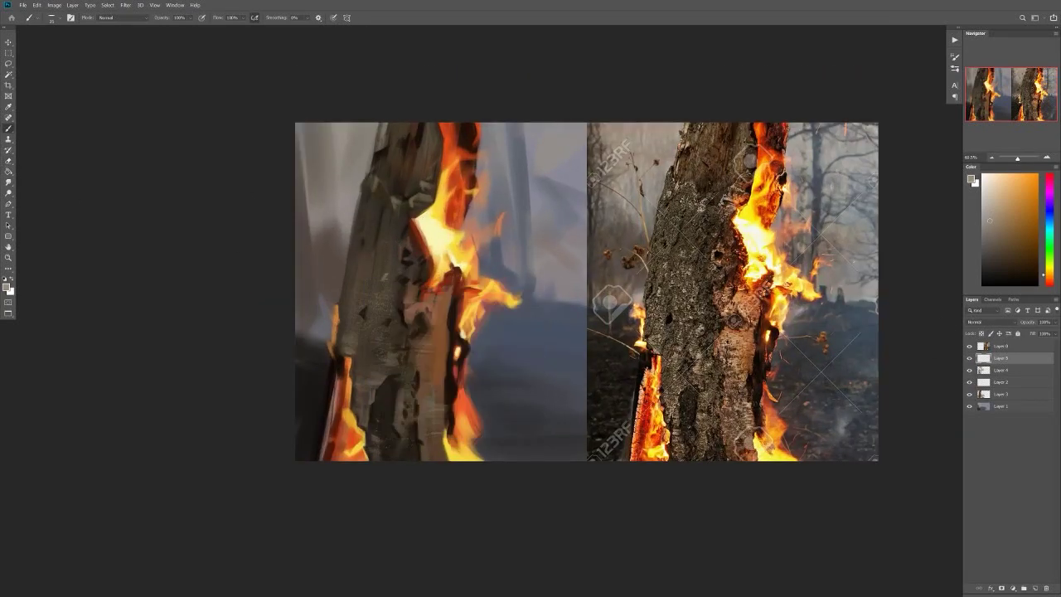
Step: Flip the canvas horizontally and paint dark notches and lighter bark chips along the trunk's outer edge
key("h")
scroll(627, 353, "down", 3)
scroll(629, 346, "up", 3)
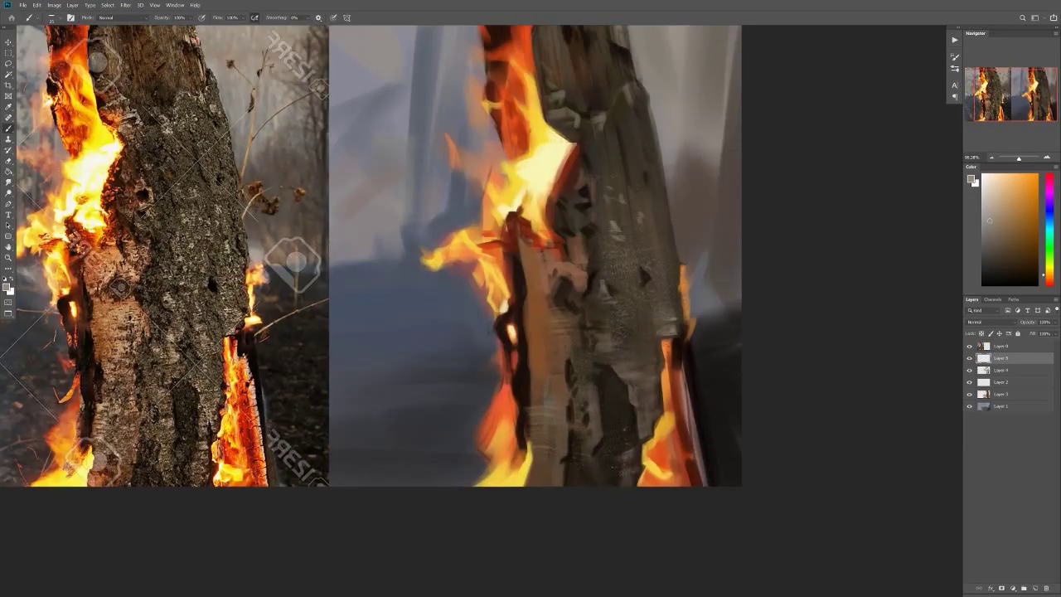
left_click(670, 324, "alt")
left_click_drag(685, 226, 696, 285)
scroll(688, 275, "down", 1)
right_click(689, 276)
key("Escape")
scroll(690, 277, "up", 1)
left_click_drag(673, 202, 684, 246)
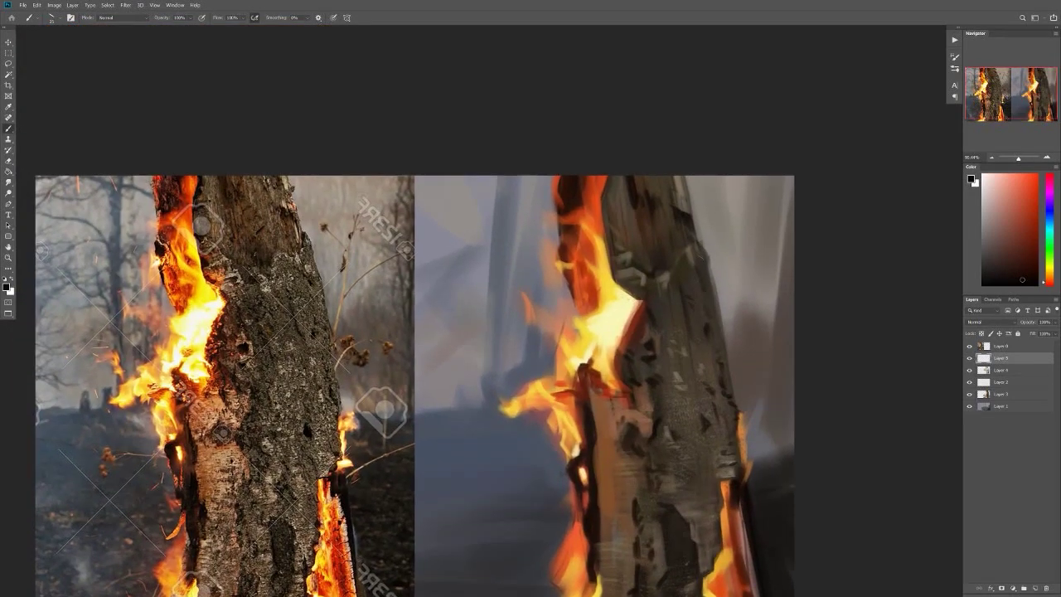
Step: Paint light grey ridges and dark gaps where the bark overlaps on the upper trunk
left_click(685, 246, "alt")
right_click(685, 246)
key("Escape")
left_click(685, 249, "alt")
mouse_move(666, 292)
left_mouse_down()
mouse_move(671, 282)
mouse_move(640, 280)
mouse_move(622, 252)
left_mouse_up()
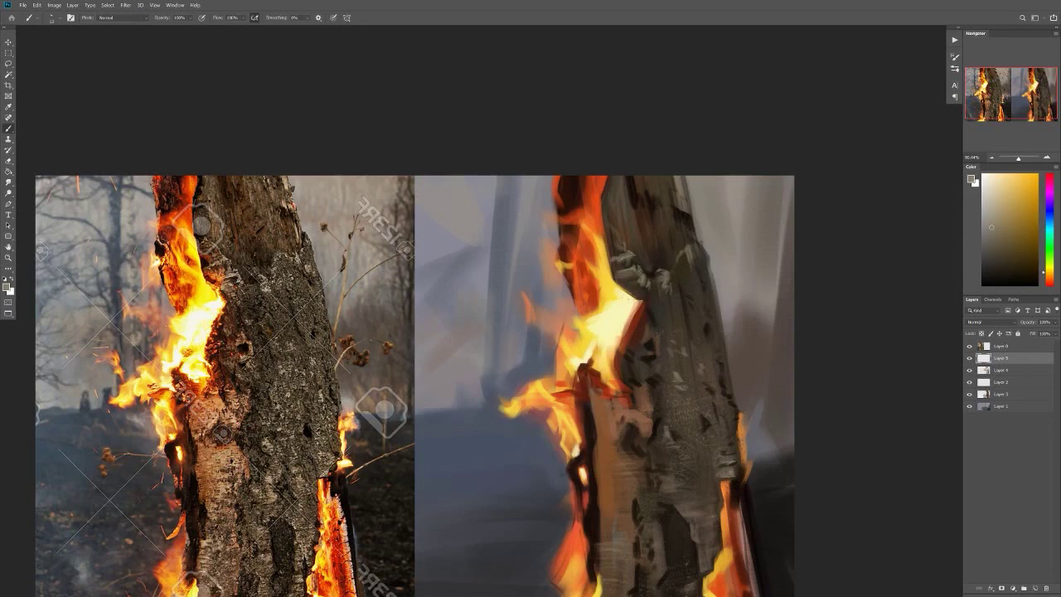
Step: Paint a black hollow with light grey edges on the upper trunk beside the flame
scroll(613, 241, "up", 2)
scroll(605, 236, "down", 1)
left_click(597, 233, "alt")
right_click(592, 239)
key("Escape")
left_click(597, 225, "alt")
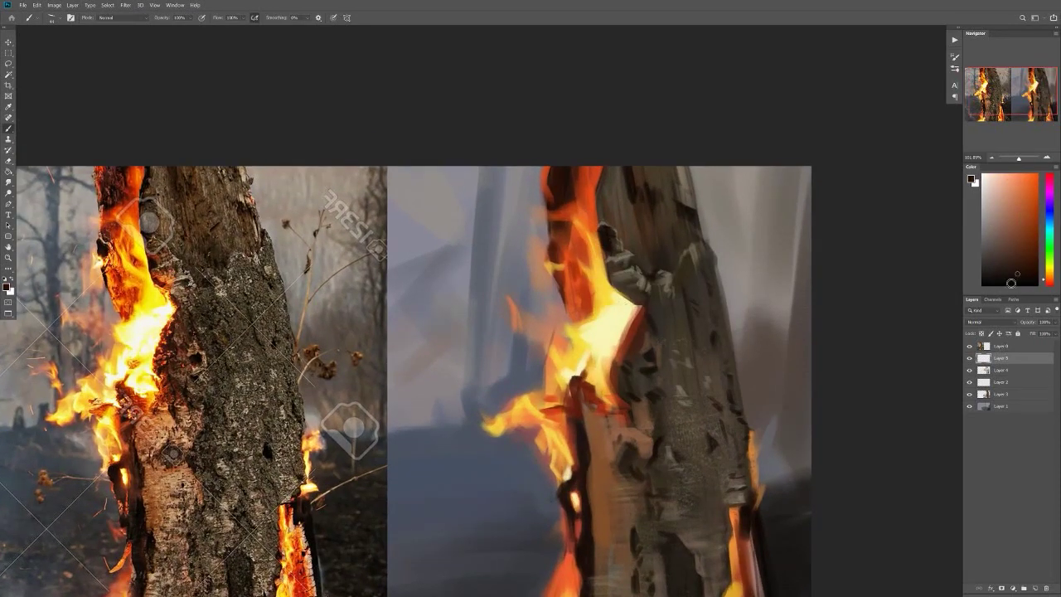
Step: Flip the canvas horizontally and brush reddish-brown and dark accents into the bark near the central flame
key("d")
key("ctrl+alt+shift+h")
scroll(492, 349, "down", 2)
left_click(426, 280, "alt")
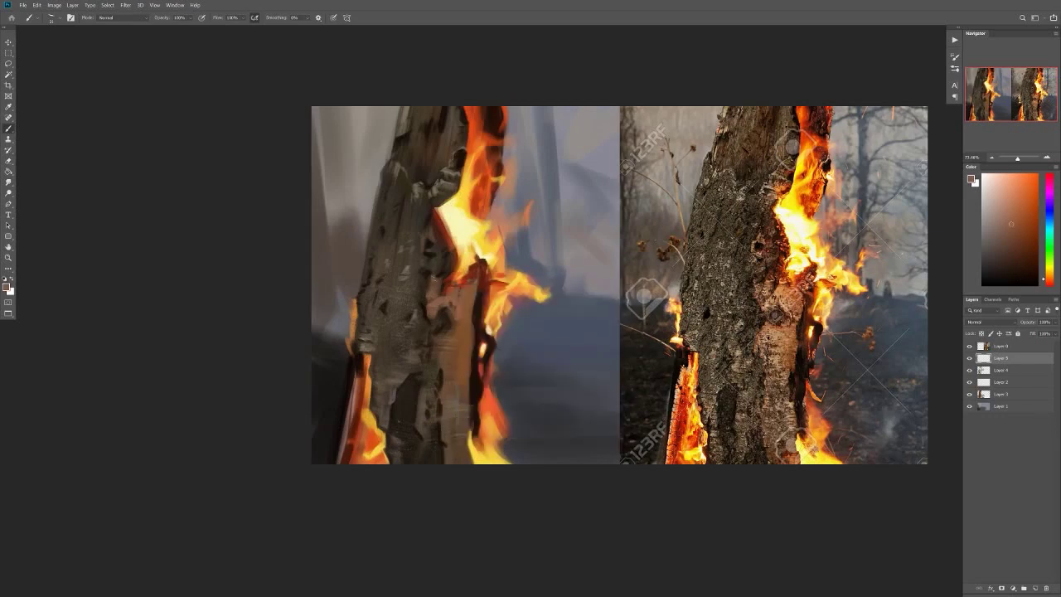
right_click(425, 279)
scroll(424, 278, "up", 1)
key("Escape")
Step: Paint dark red-brown bark and small orange accents around the upper flame
scroll(428, 281, "down", 3)
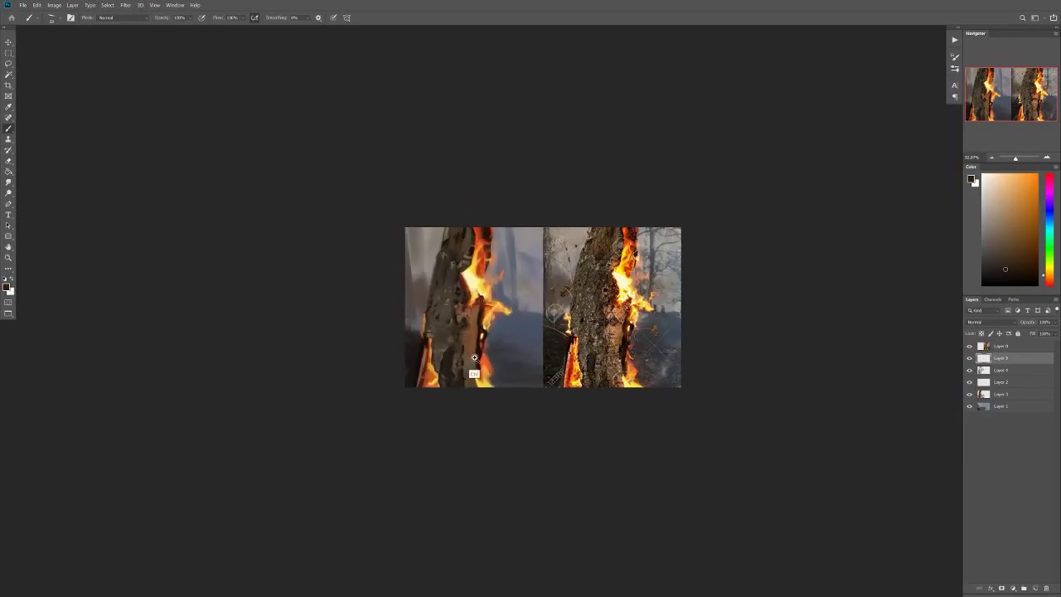
scroll(473, 367, "up", 2)
scroll(506, 390, "down", 2)
scroll(539, 415, "up", 2)
scroll(481, 389, "down", 2)
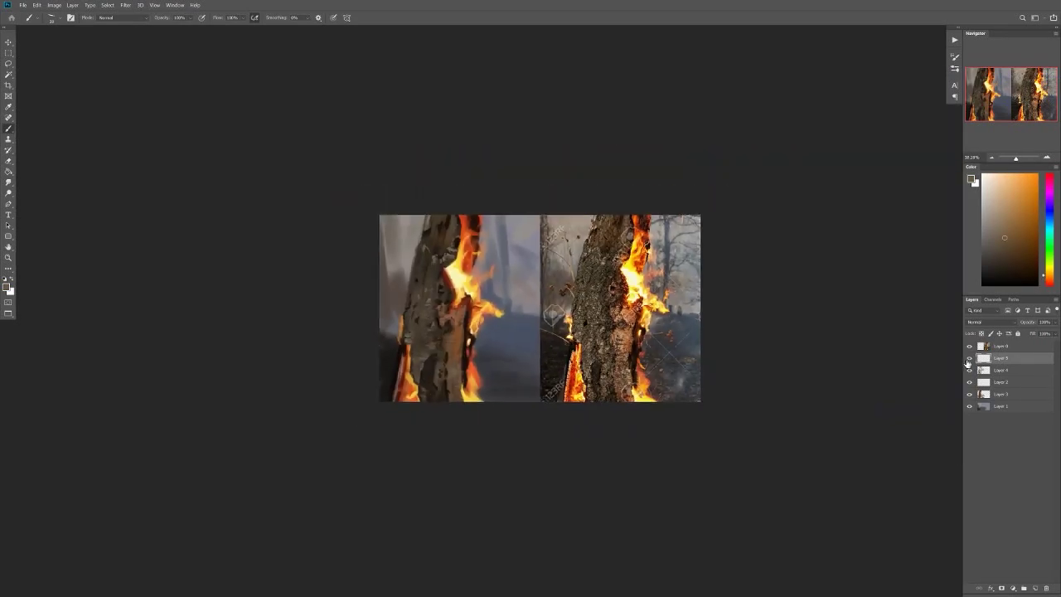
scroll(514, 249, "up", 3)
right_click(410, 199)
key("Escape")
scroll(403, 184, "up", 1)
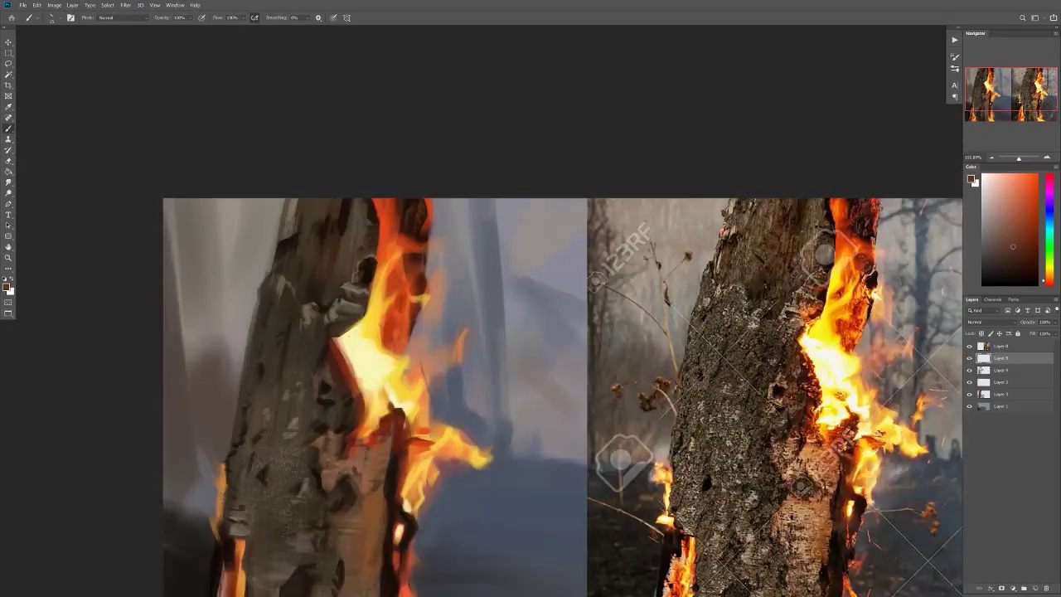
left_click(416, 236, "alt")
mouse_move(419, 249)
left_mouse_down()
mouse_move(406, 294)
mouse_move(389, 249)
left_mouse_up()
Step: Flip the canvas horizontally and refine the brightest flame with pale yellow and a ragged, glowing red edge against the bark
scroll(463, 347, "down", 5)
key("ctrl+shift+h")
scroll(574, 246, "up", 4)
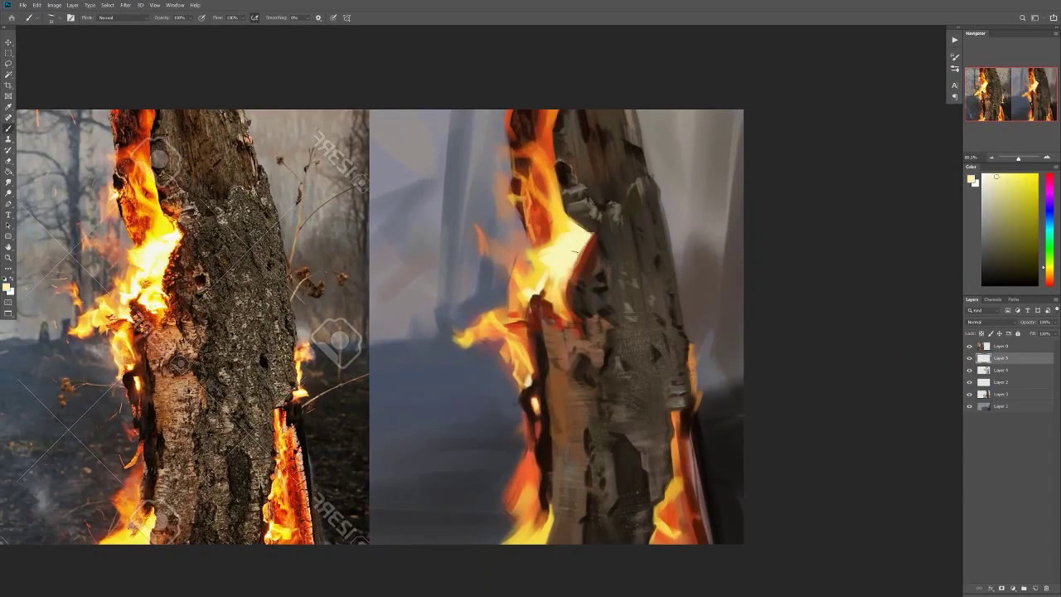
left_click(574, 257, "alt")
right_click(564, 305)
key("Escape")
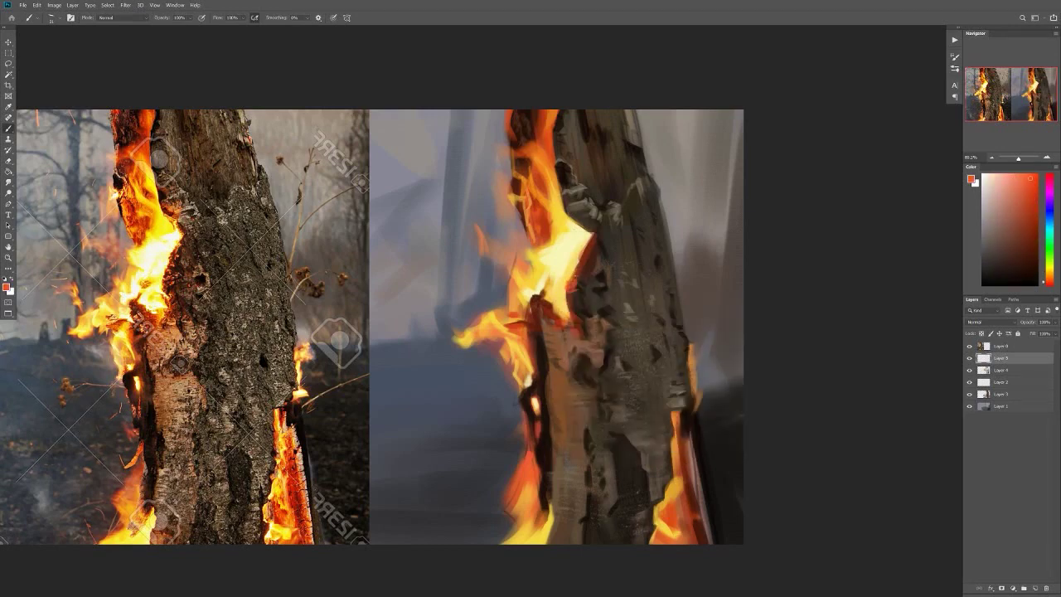
left_click(580, 245, "alt")
left_click(593, 301, "alt")
scroll(594, 301, "up", 2)
left_click(580, 254, "alt")
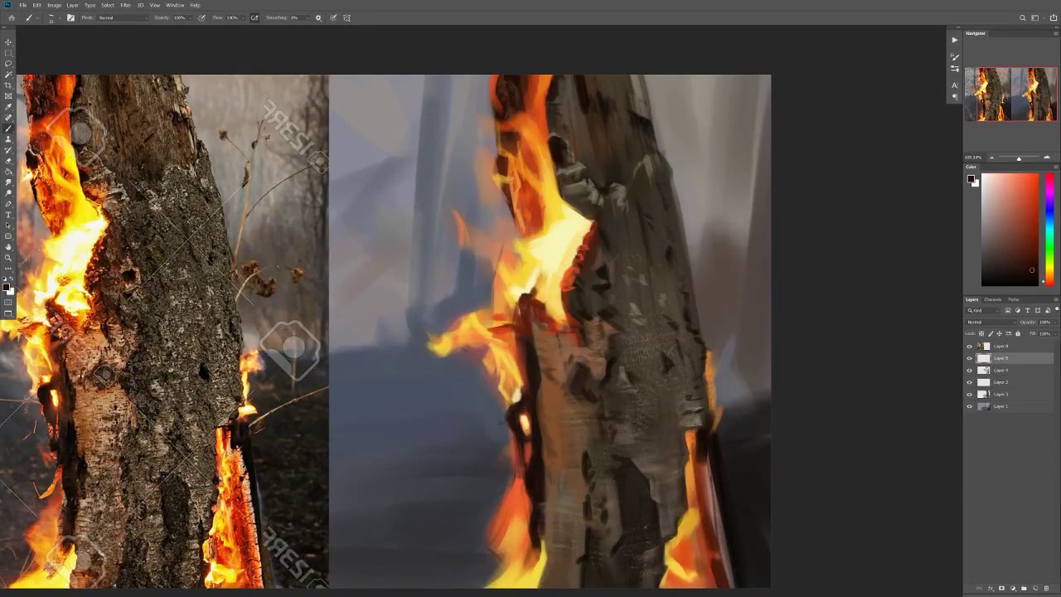
Step: Add glowing orange strokes to the bark just above the tip of the brightest flame
scroll(580, 254, "down", 2)
left_click(599, 230, "alt")
right_click(585, 201)
key("Escape")
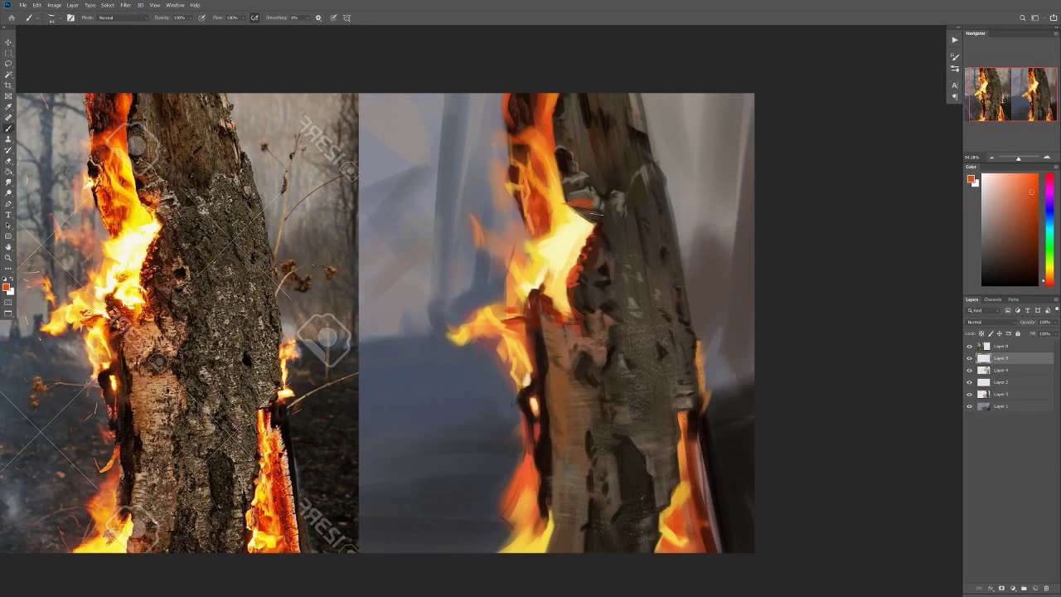
scroll(613, 281, "down", 4)
left_click(612, 281, "alt")
scroll(577, 292, "up", 2)
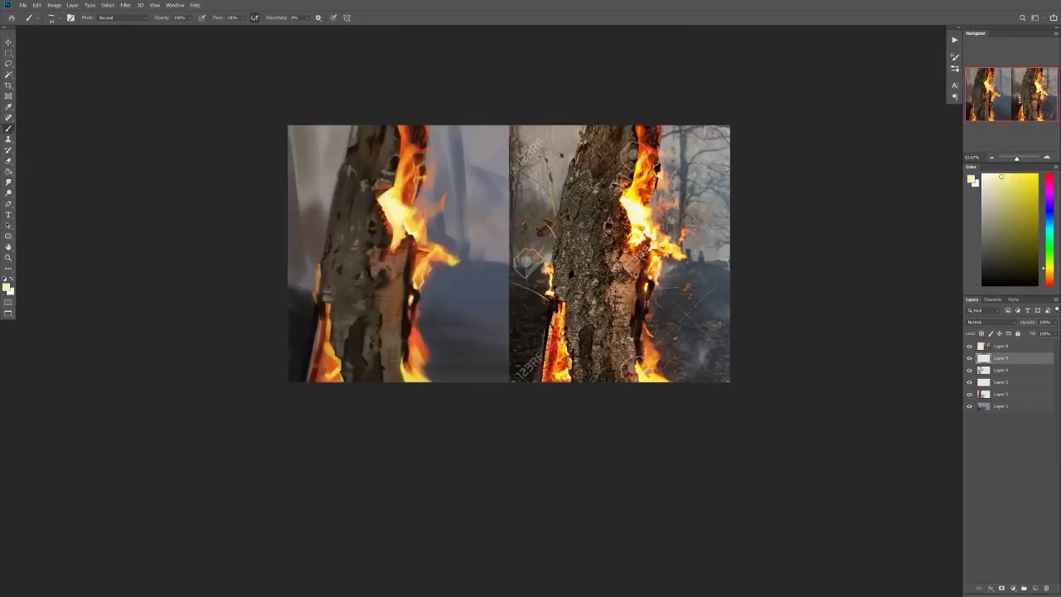
Step: On a new layer, paint dark brown and light beige bark color swatches beside the reference photo
scroll(483, 237, "up", 2)
left_click(483, 237, "alt")
key("ctrl+shift+alt+n")
left_click(425, 163)
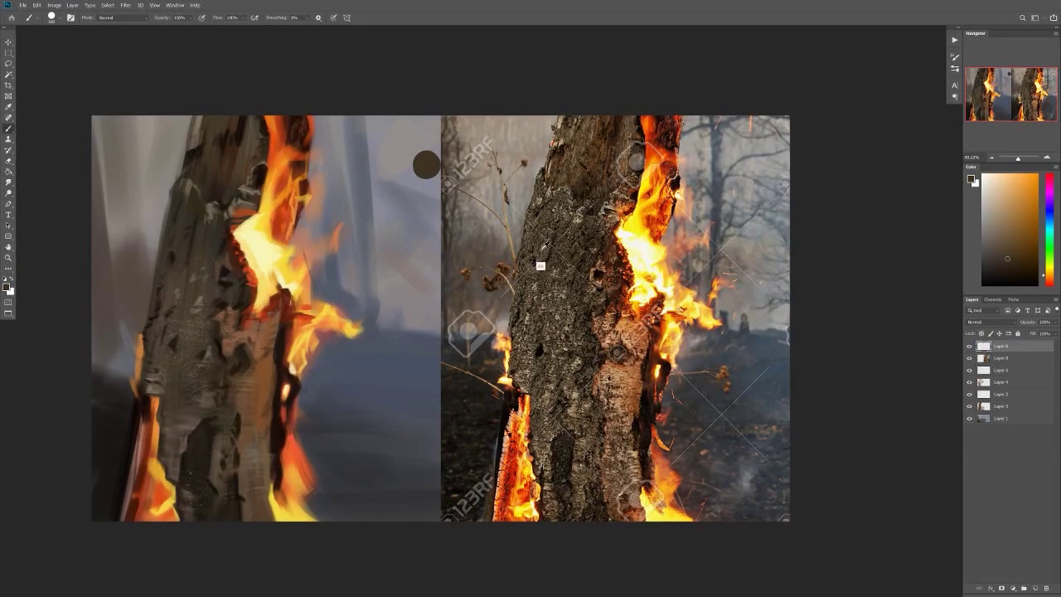
left_click(428, 190)
left_click(427, 145, "alt")
left_click(419, 177)
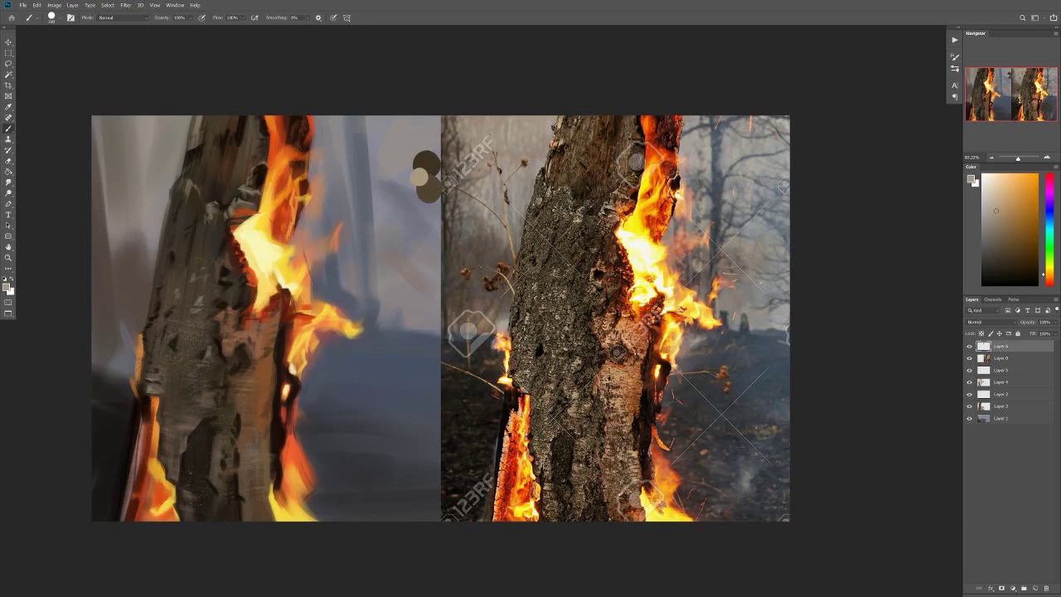
Step: Leave full-screen view and paint a column of flame swatches from dark red, red, orange and yellow to near-white
key("f")
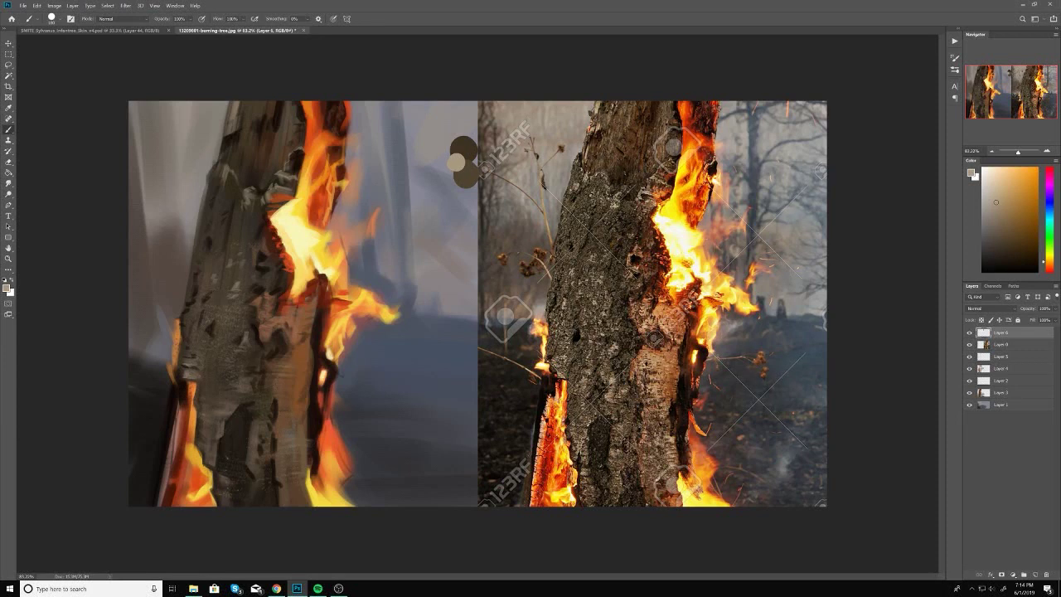
left_click(450, 233)
left_click(449, 251)
left_click(450, 274)
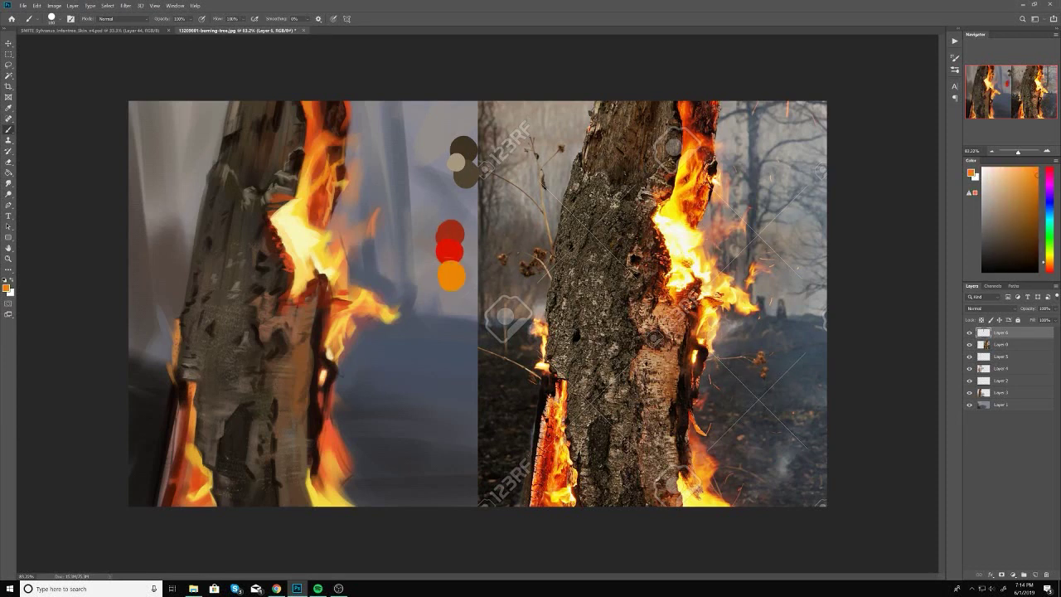
left_click(684, 170, "alt")
left_click(451, 299)
left_click(449, 321)
left_click(717, 246, "alt")
left_click(447, 347)
left_click(453, 267, "alt")
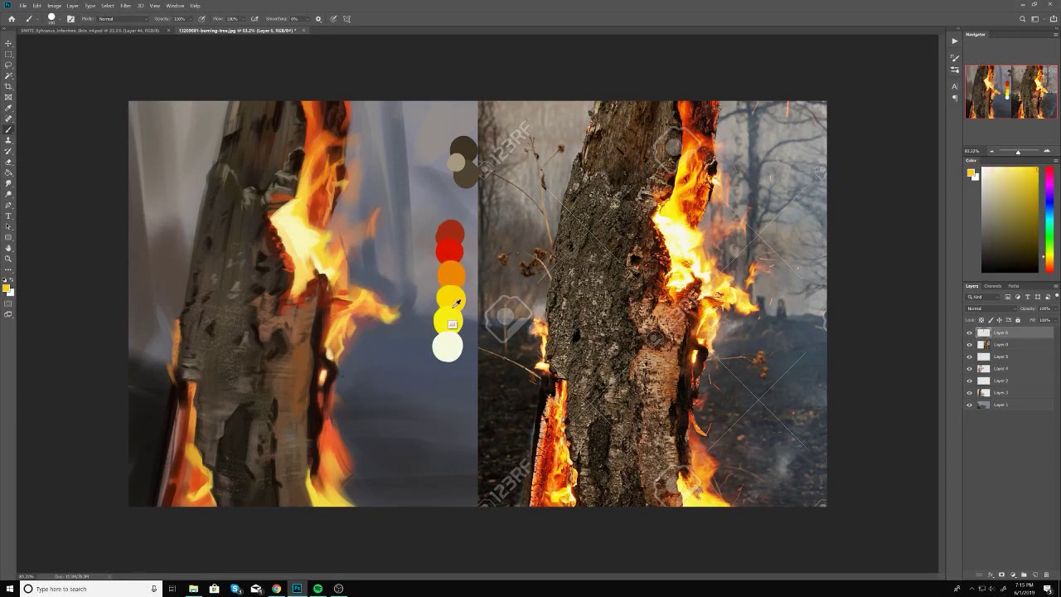
Step: Paint small orange accent dots around the brown and beige bark swatches beside the reference photo
left_click(446, 162)
left_click(479, 147)
left_click(482, 177)
scroll(372, 374, "down", 2)
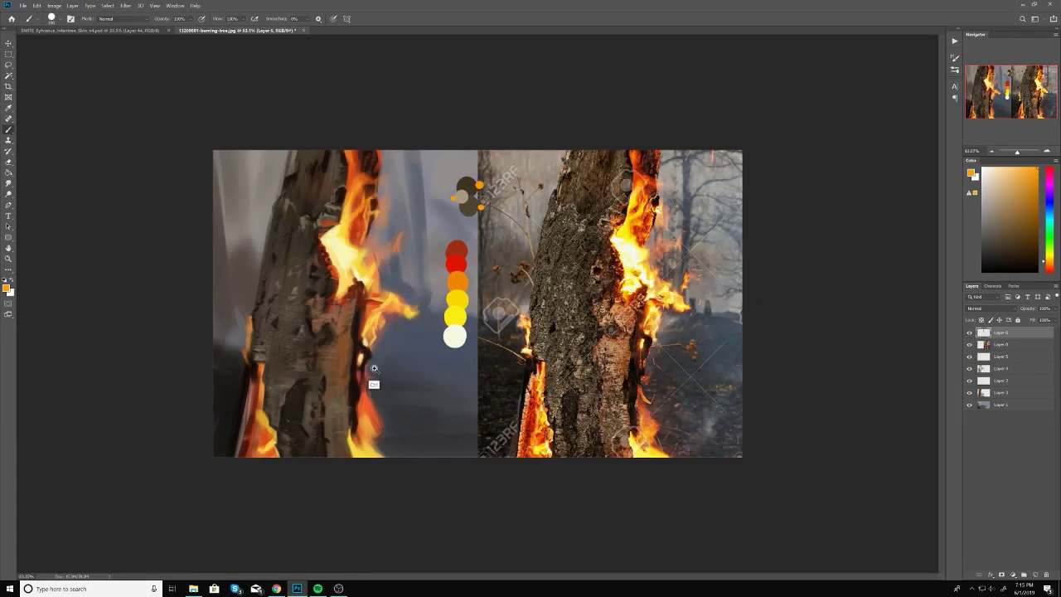
Step: Draw cyan arrows to the outer bark in the reference photo and handwrite "flecks of charred bark (white-ish)"
scroll(372, 374, "up", 3)
scroll(372, 374, "up", 1)
left_click_drag(383, 445, 634, 319)
left_click_drag(529, 398, 640, 396)
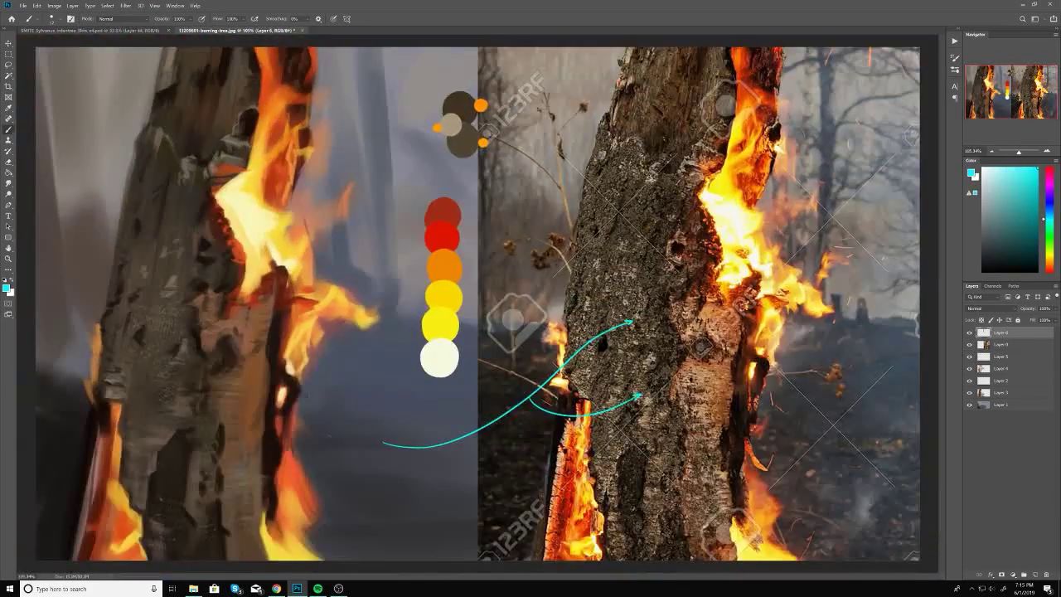
left_click_drag(331, 421, 323, 438)
mouse_move(330, 426)
left_mouse_down()
mouse_move(330, 436)
mouse_move(377, 433)
left_mouse_up()
left_click_drag(314, 451, 469, 477)
Step: Point a cyan arrow at the exposed wood in the photo and handwrite "imperfect wood torn up (tan-orange)"
scroll(580, 373, "up", 2)
mouse_move(543, 429)
left_mouse_down()
mouse_move(470, 311)
mouse_move(597, 447)
mouse_move(680, 447)
left_mouse_up()
left_click_drag(575, 458, 610, 469)
scroll(477, 303, "down", 3)
scroll(478, 303, "up", 1)
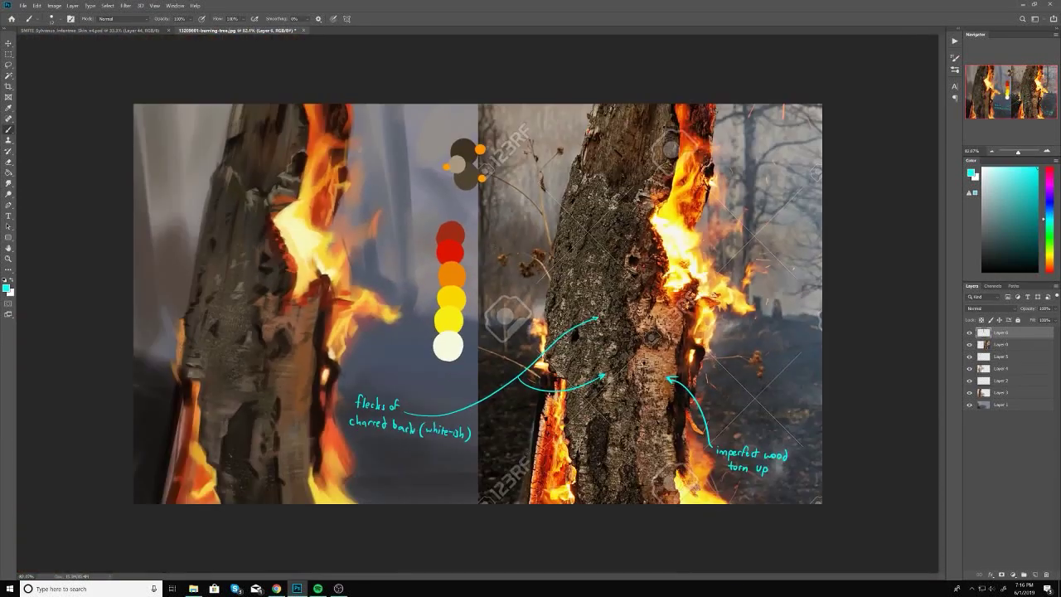
scroll(478, 304, "down", 1)
scroll(787, 456, "up", 3)
left_click_drag(620, 428, 688, 440)
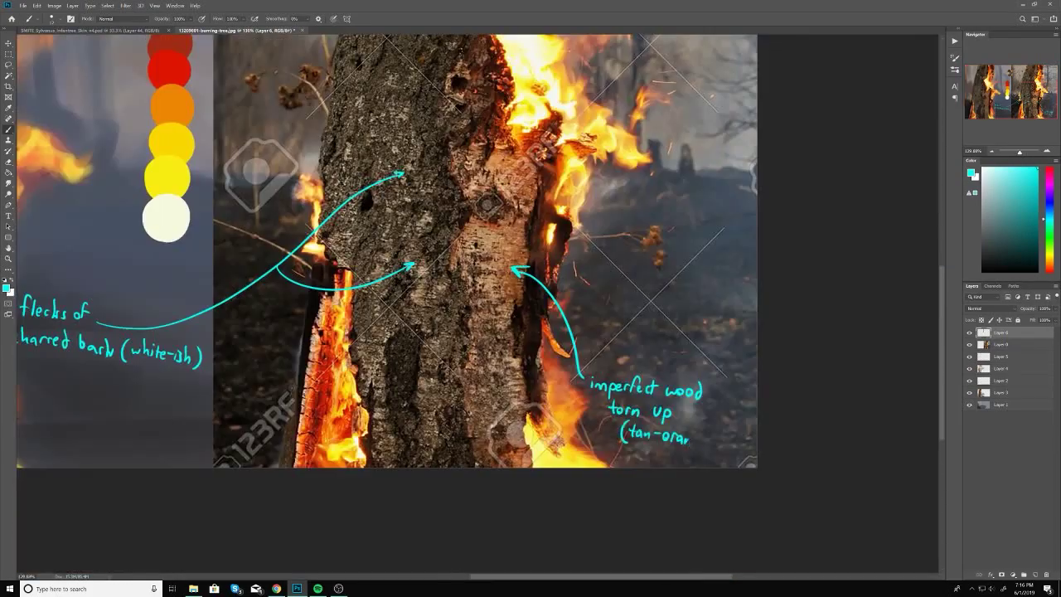
Step: Mark the striations and the upper trunk's chips in cyan, with arrows and the handwritten note "don't forget small chips"
scroll(688, 439, "up", 1)
scroll(580, 480, "down", 3)
scroll(531, 249, "up", 3)
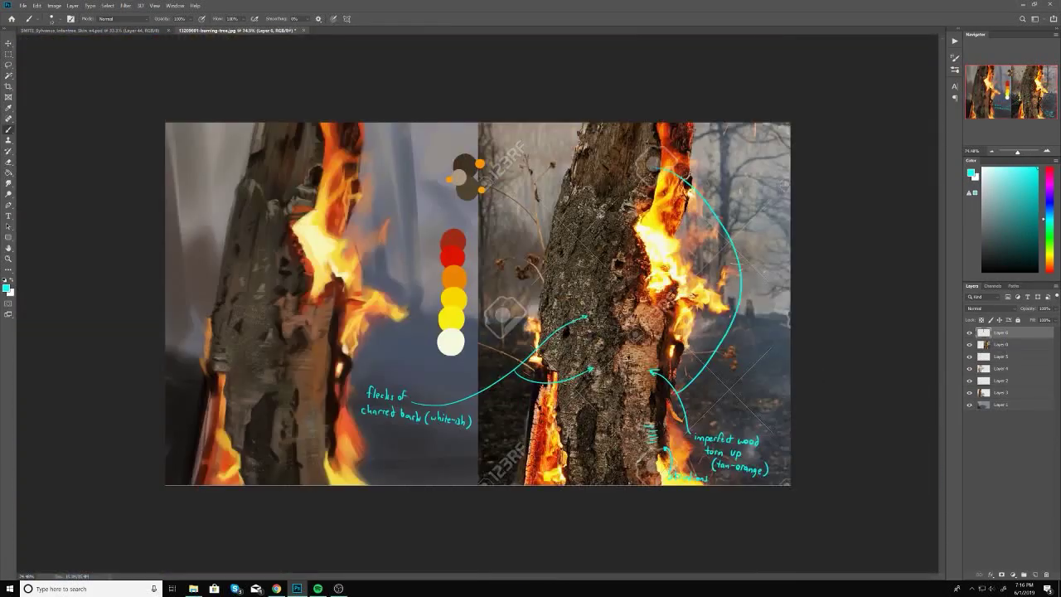
mouse_move(509, 207)
left_mouse_down()
mouse_move(496, 246)
mouse_move(473, 258)
mouse_move(466, 290)
left_mouse_up()
key("ctrl+plus")
mouse_move(678, 257)
left_mouse_down()
mouse_move(534, 220)
mouse_move(804, 274)
left_mouse_up()
left_click_drag(671, 315, 704, 332)
Step: Outline the rough bark area of the photo in green and label it "outer bark texture"
key("ctrl+minus")
scroll(530, 356, "left", 5)
left_click(1049, 207)
left_click_drag(421, 257, 424, 263)
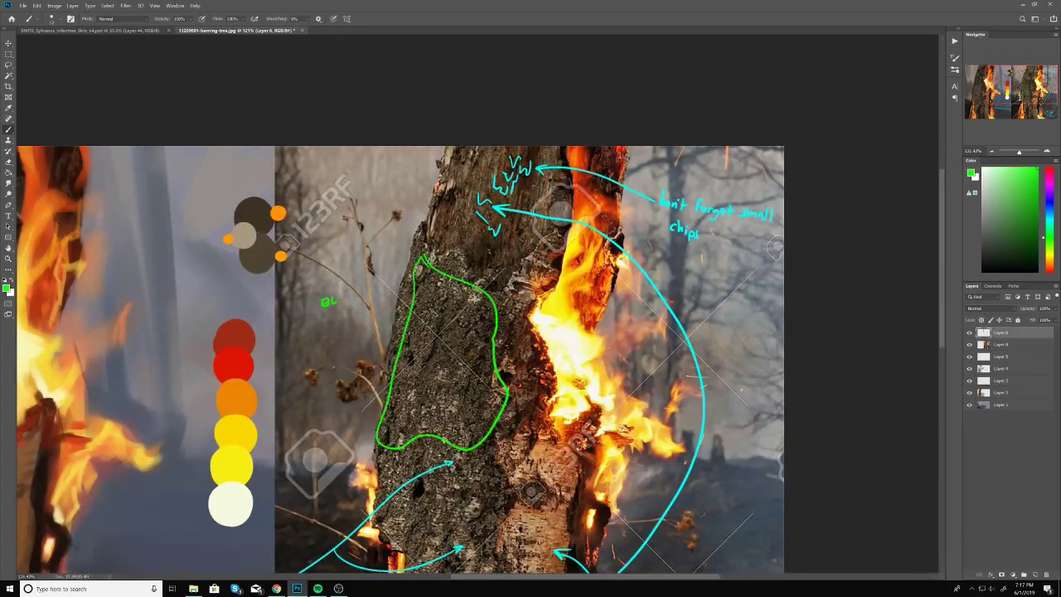
left_click_drag(322, 297, 362, 340)
scroll(530, 332, "down", 5)
left_click_drag(360, 460, 489, 522)
Step: Outline the exposed tan wood strip in purple and annotate it with an arrow and "thinned out bark (smooth)"
left_click(1049, 176)
mouse_move(255, 220)
left_mouse_down()
mouse_move(249, 331)
mouse_move(274, 477)
left_mouse_up()
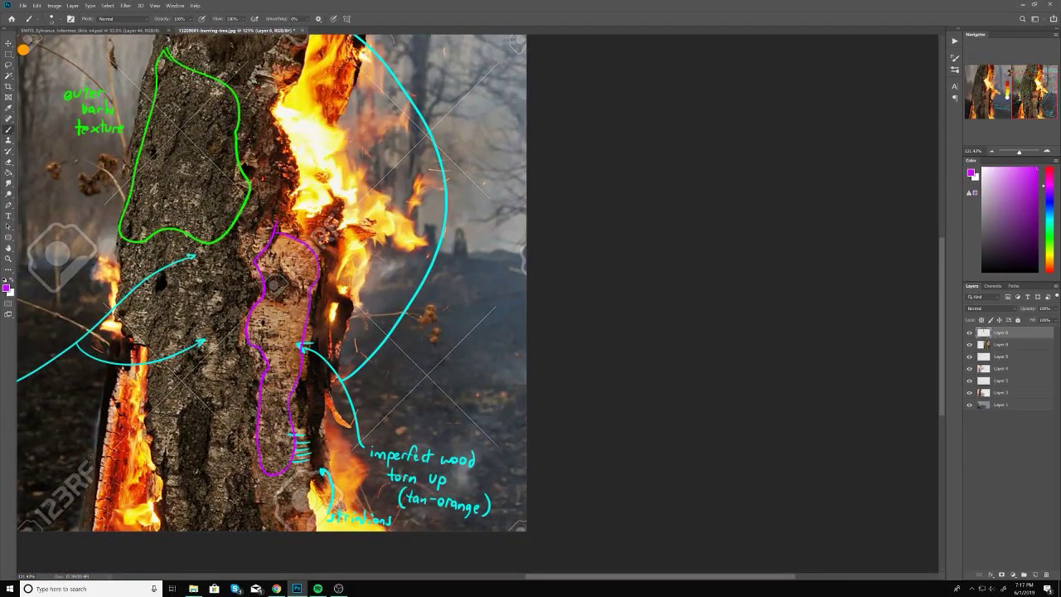
left_click_drag(436, 336, 306, 290)
left_click_drag(444, 335, 494, 350)
left_click_drag(498, 344, 524, 352)
mouse_move(462, 358)
left_mouse_down()
mouse_move(446, 375)
mouse_move(506, 388)
left_mouse_up()
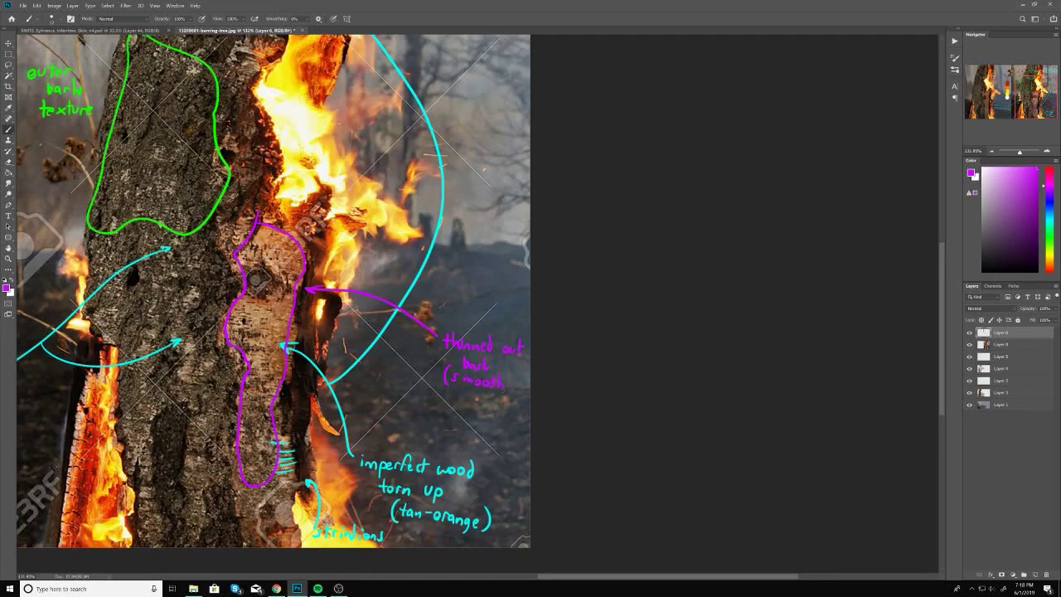
Step: Outline the upper trunk in yellow, label it as inner tree with an arrow, and save the annotated study
scroll(274, 331, "up", 10)
left_click(1049, 249)
scroll(331, 332, "up", 1)
left_click_drag(388, 253, 520, 252)
left_click_drag(241, 265, 286, 282)
left_click_drag(302, 273, 343, 283)
key("ctrl+minus")
key("ctrl+minus")
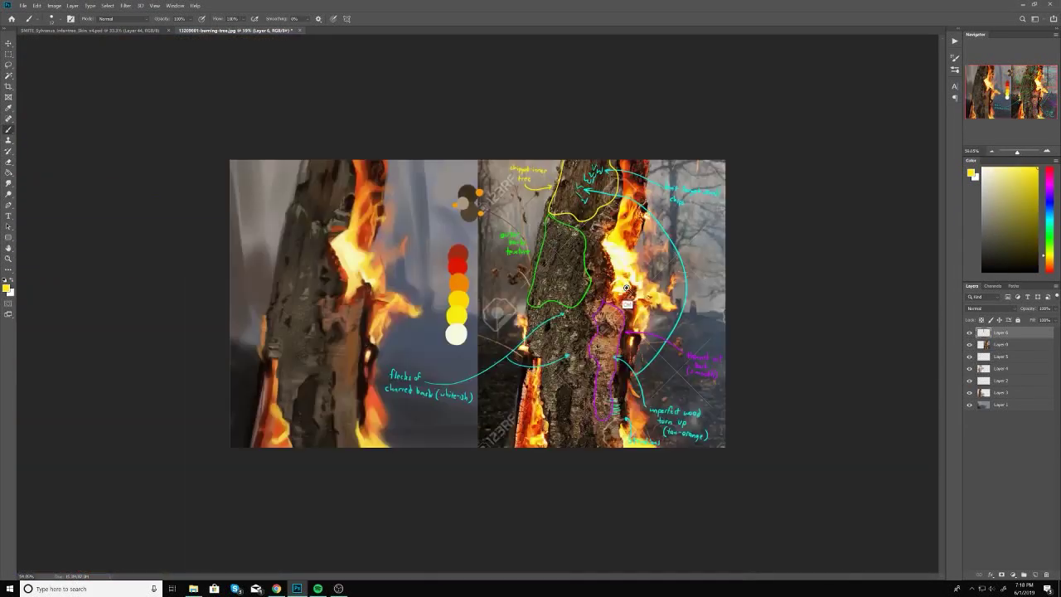
key("ctrl+shift+s")
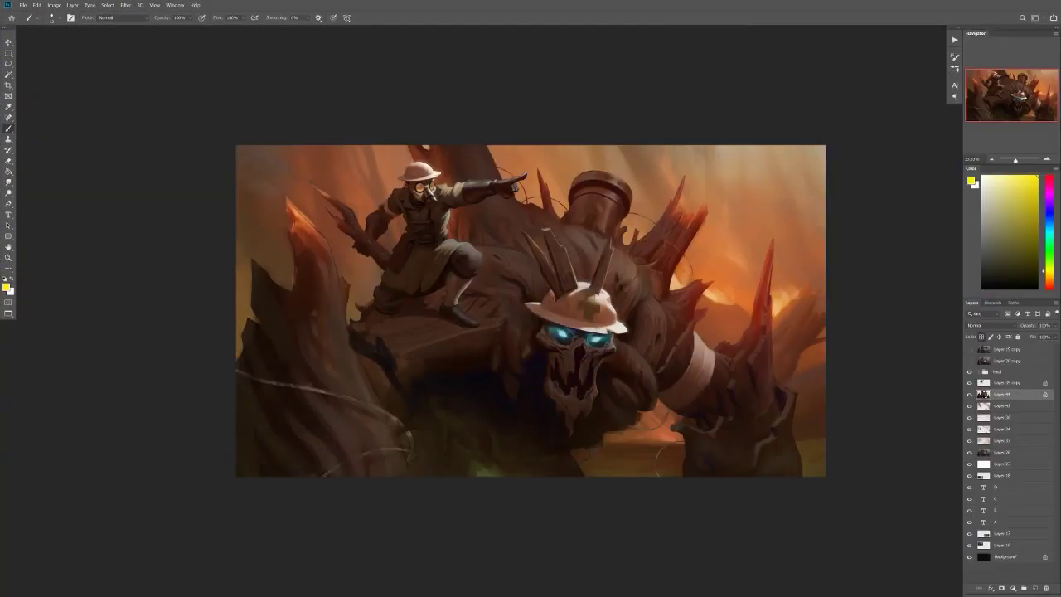
Step: In the creature illustration, choose a textured brush and paint dark brown strokes on the log below the soldier
scroll(638, 299, "up", 5)
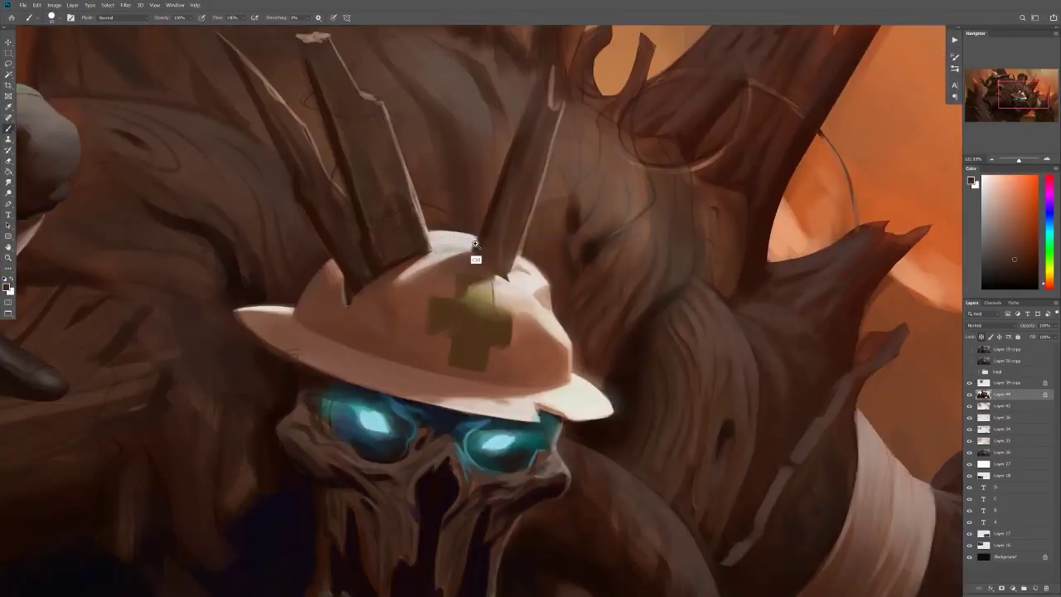
scroll(539, 312, "up", 2)
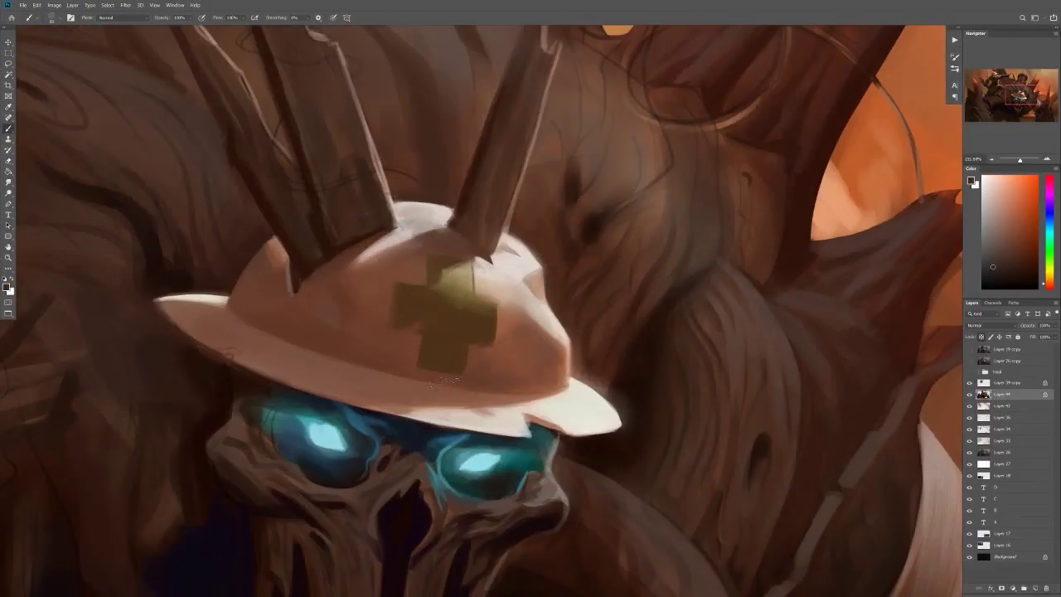
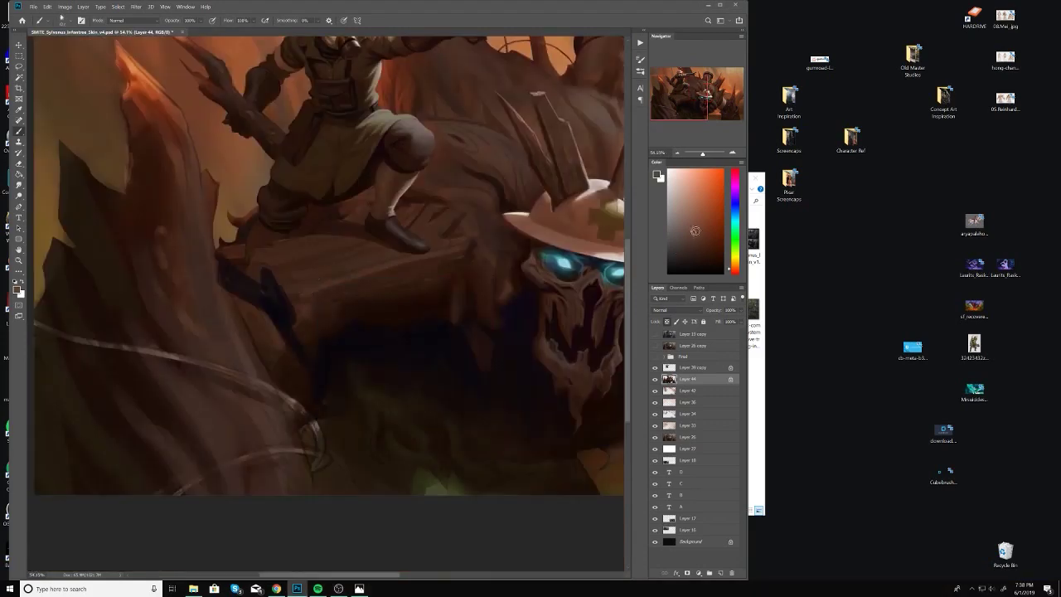
right_click(396, 298)
left_click(350, 355)
right_click(344, 288)
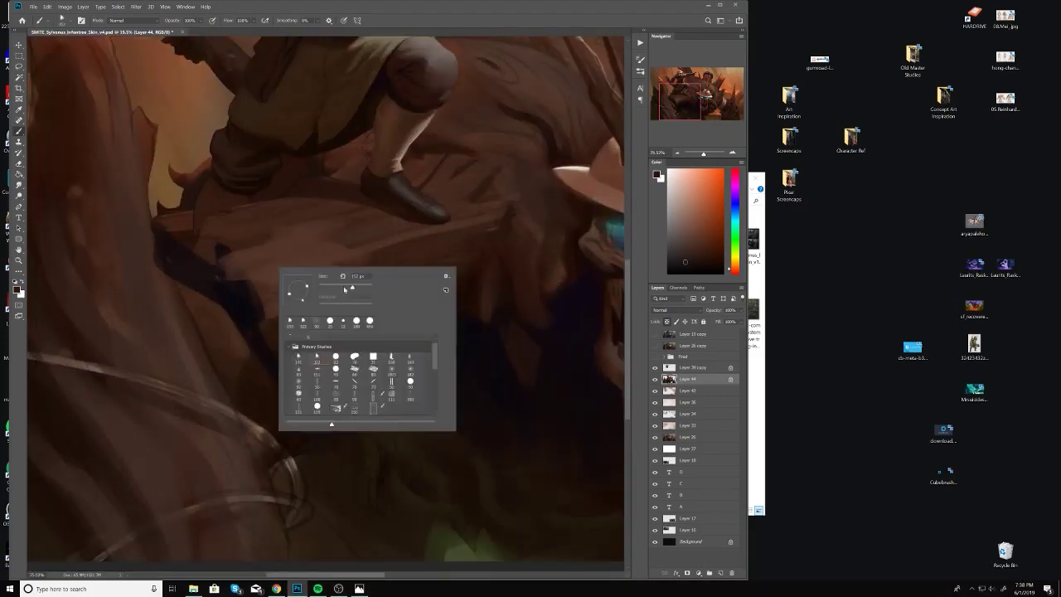
left_click(329, 240)
mouse_move(332, 220)
left_mouse_down()
mouse_move(240, 252)
mouse_move(286, 225)
left_mouse_up()
left_click_drag(307, 273, 269, 282)
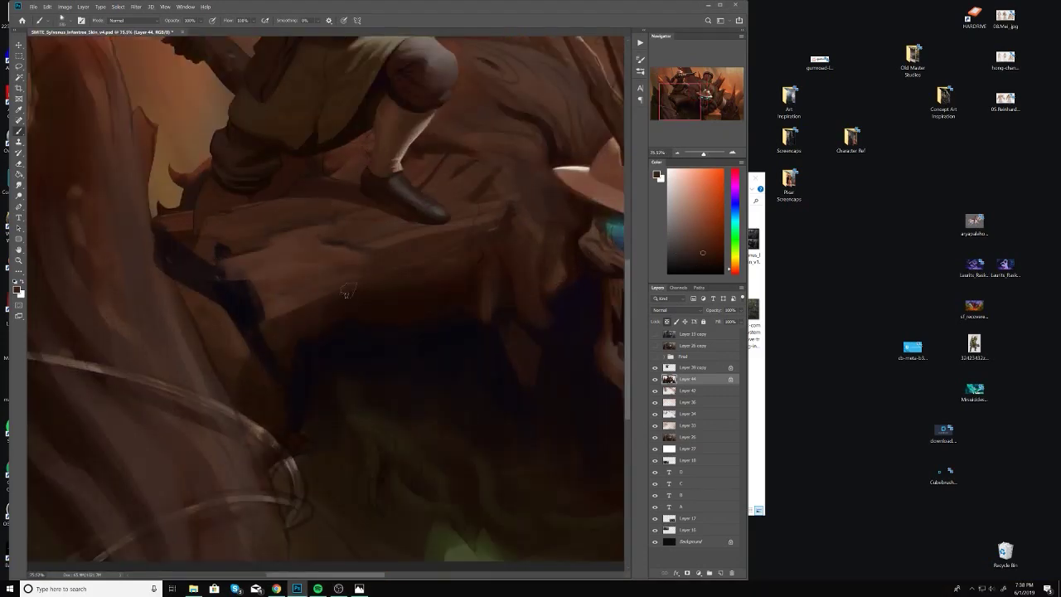
Step: Switch to a larger textured brush and blend brown shading along the underside of the log
right_click(391, 272)
left_click(536, 249)
scroll(220, 279, "down", 2)
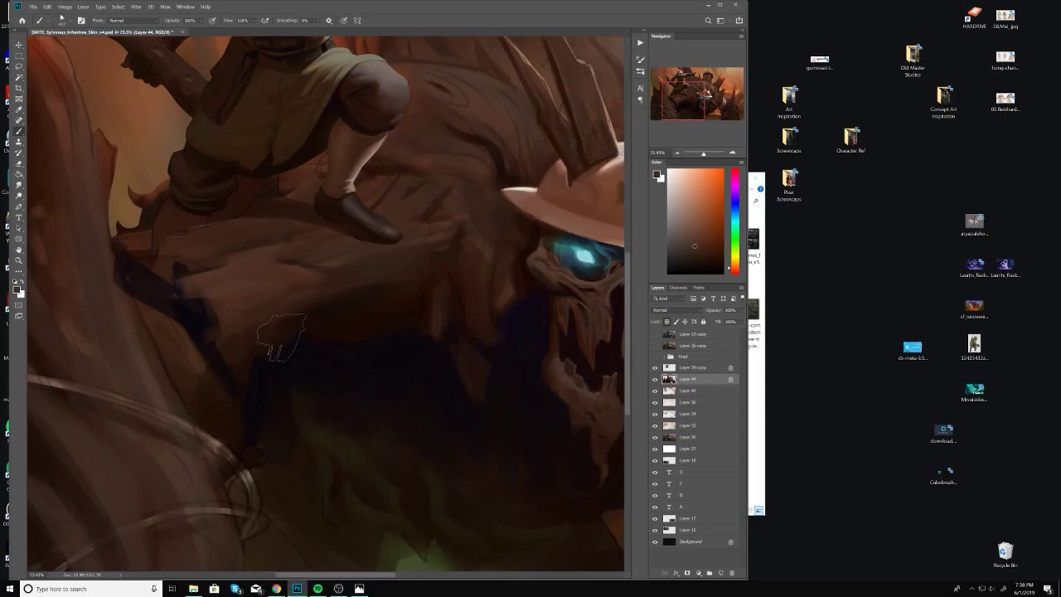
scroll(208, 332, "down", 3)
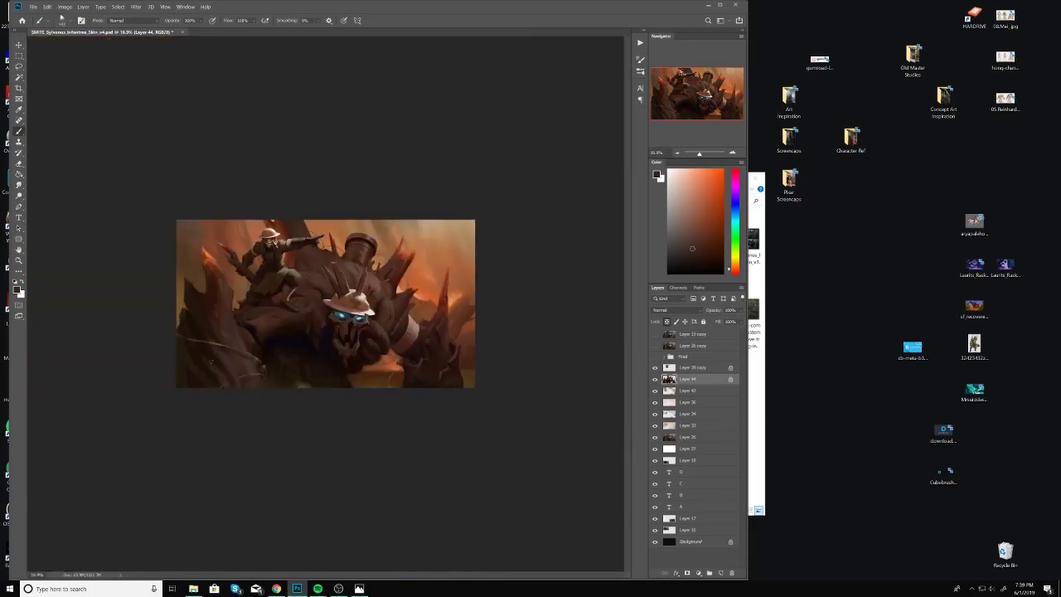
scroll(210, 362, "up", 1)
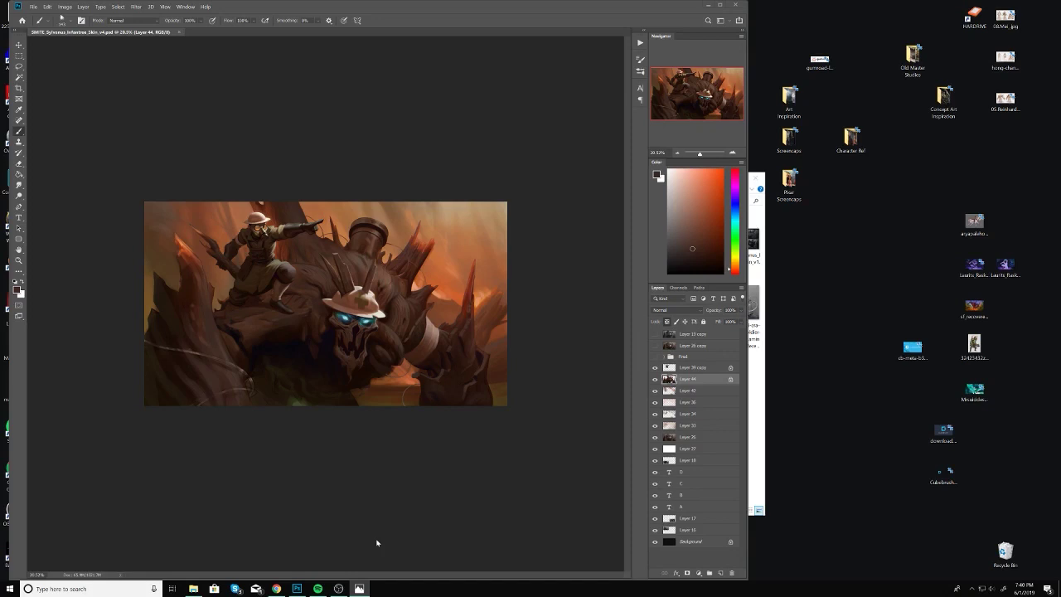
scroll(241, 323, "up", 3)
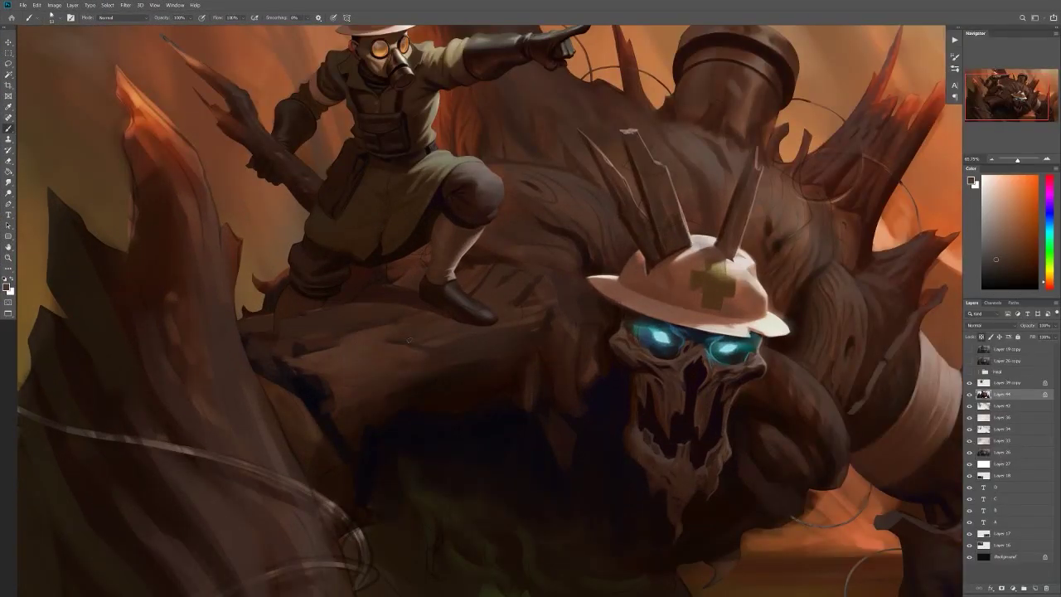
Step: Paint dark cracks into the bark beside the soldier's boot and refine the end of the log with sampled browns
scroll(408, 340, "down", 1)
left_click(422, 351, "alt")
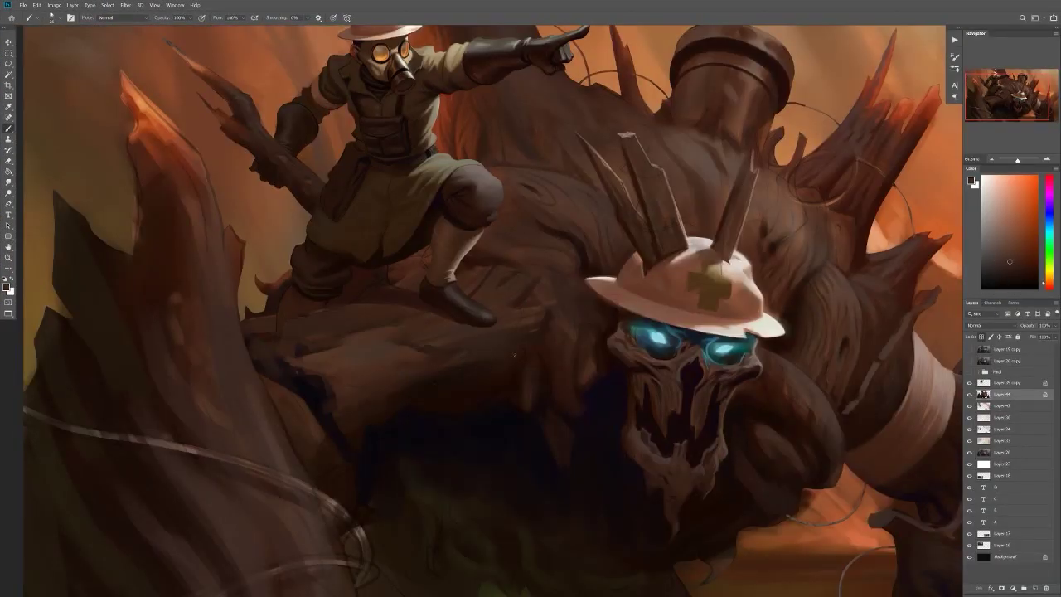
scroll(484, 372, "down", 5)
scroll(468, 375, "up", 6)
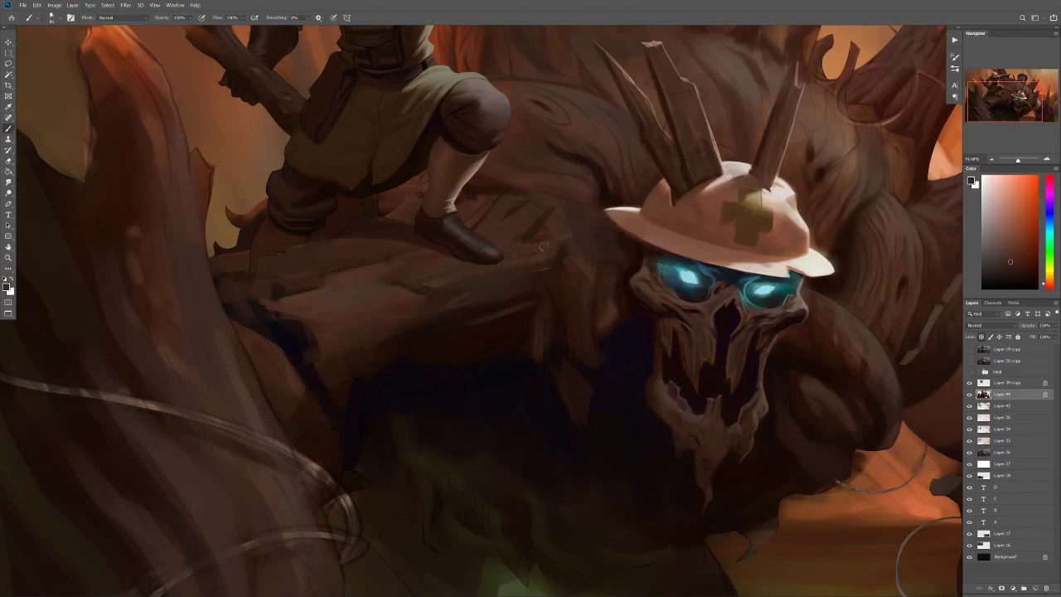
scroll(543, 246, "down", 5)
left_click(564, 266, "alt")
scroll(589, 292, "up", 6)
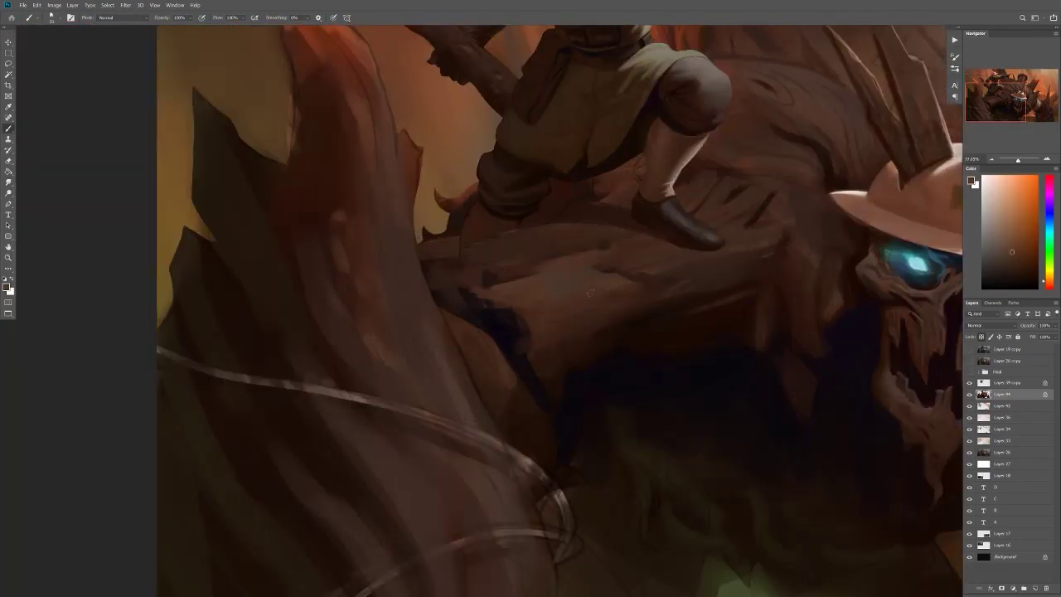
Step: Sample dark browns and paint a cast shadow on the log beneath the crouching soldier
scroll(569, 267, "down", 5)
scroll(550, 304, "up", 6)
left_click(611, 260, "alt")
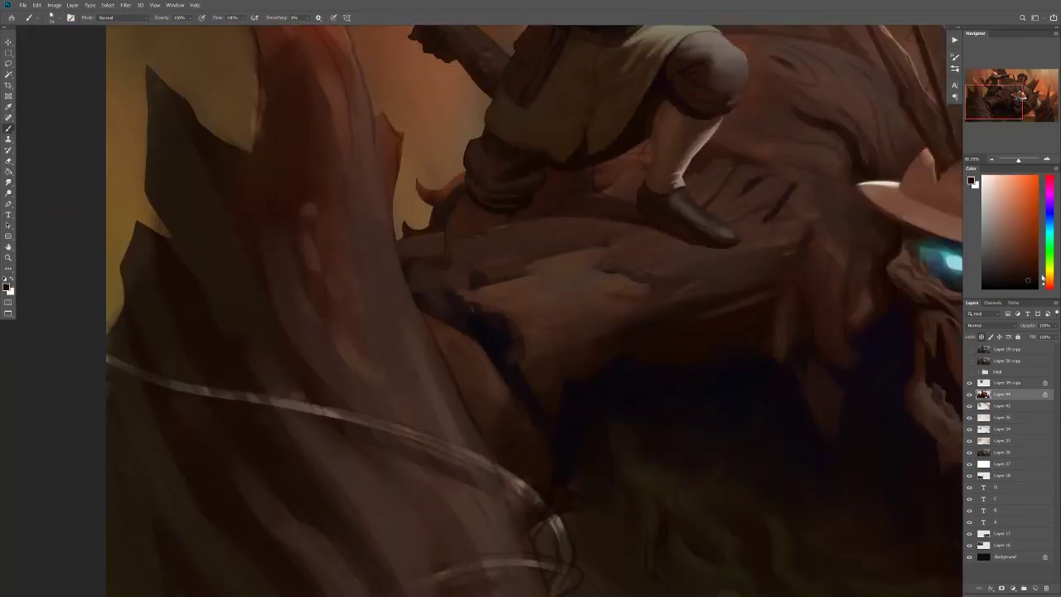
scroll(576, 284, "down", 5)
scroll(576, 283, "up", 6)
scroll(537, 284, "up", 1)
left_click(508, 286, "alt")
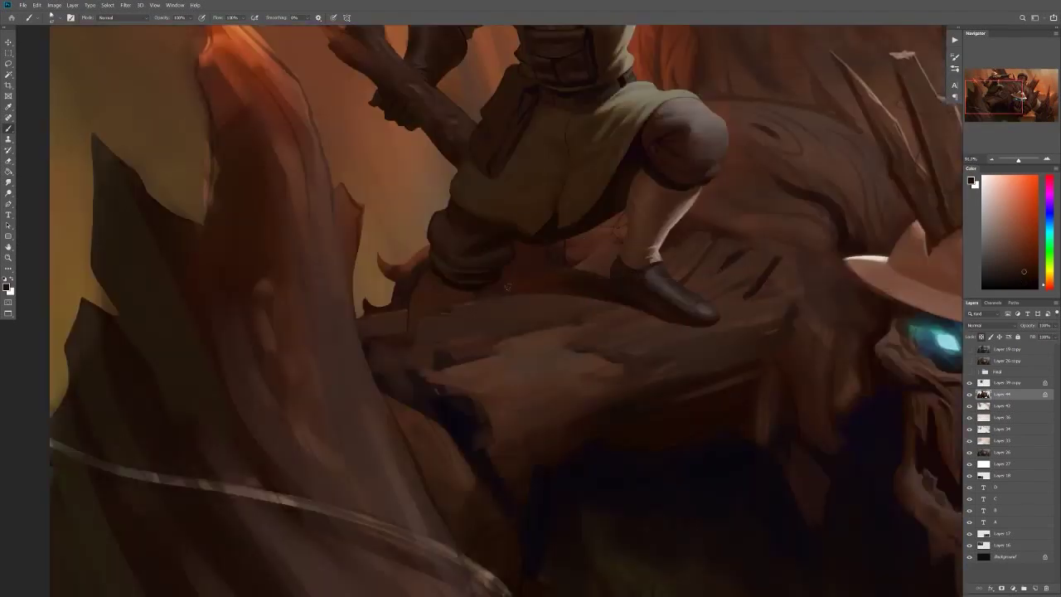
Step: Soften the shadow under the soldier and blend sampled browns into the bark between the boot and the helmet
scroll(524, 309, "down", 3)
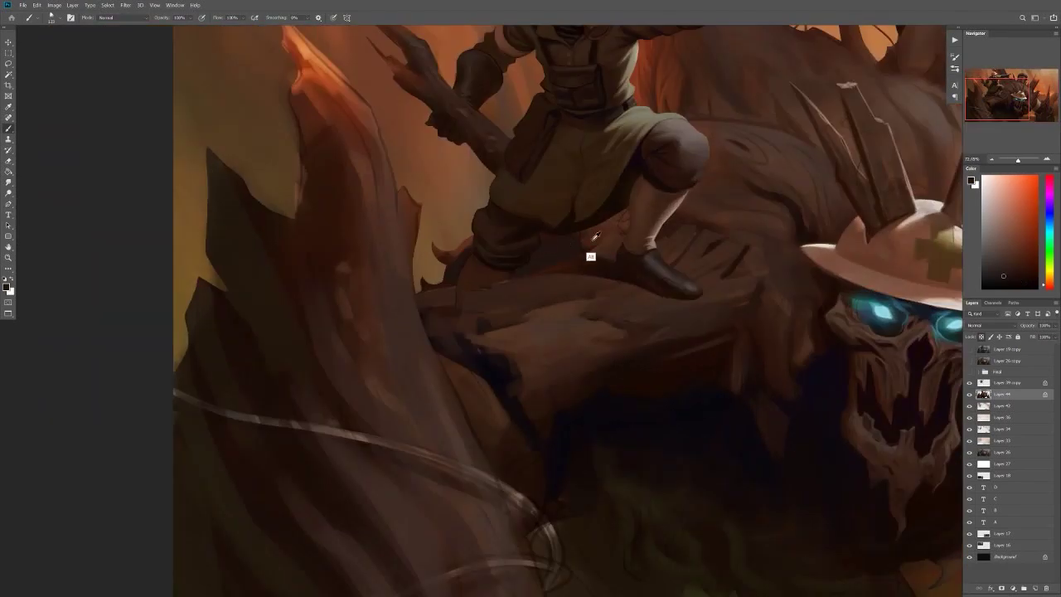
left_click(558, 254, "alt")
scroll(559, 253, "down", 5)
scroll(733, 261, "up", 6)
left_click(734, 261, "alt")
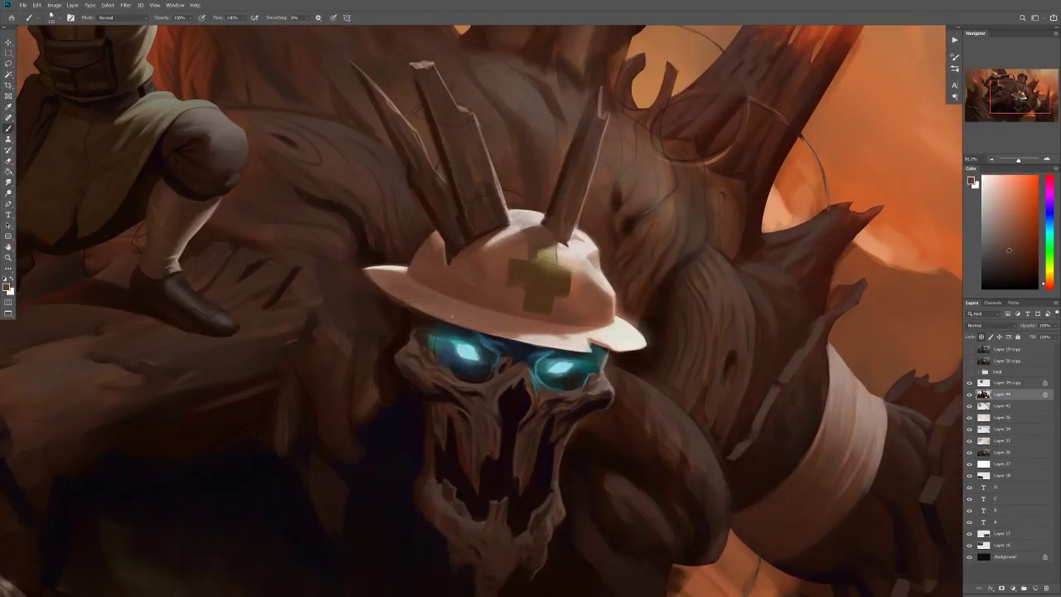
Step: Darken the bark behind the creature's helmet brim and cut a small notch into the brim's edge
right_click(447, 298)
key("Escape")
scroll(385, 334, "down", 3)
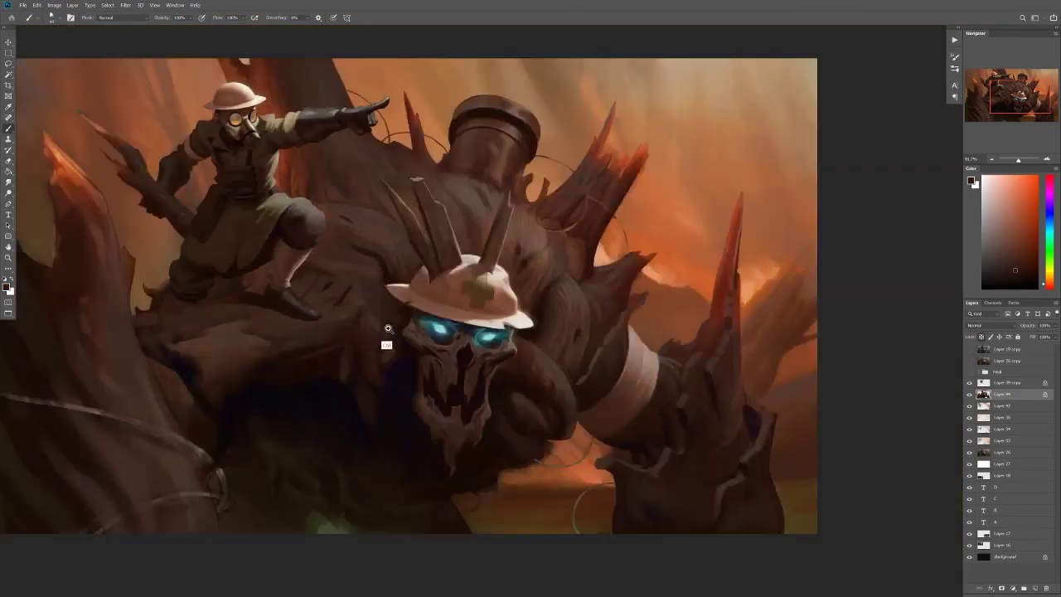
scroll(385, 334, "up", 3)
left_click(379, 307, "alt")
scroll(409, 359, "down", 5)
scroll(413, 332, "up", 7)
scroll(417, 313, "down", 2)
left_click(417, 314, "alt")
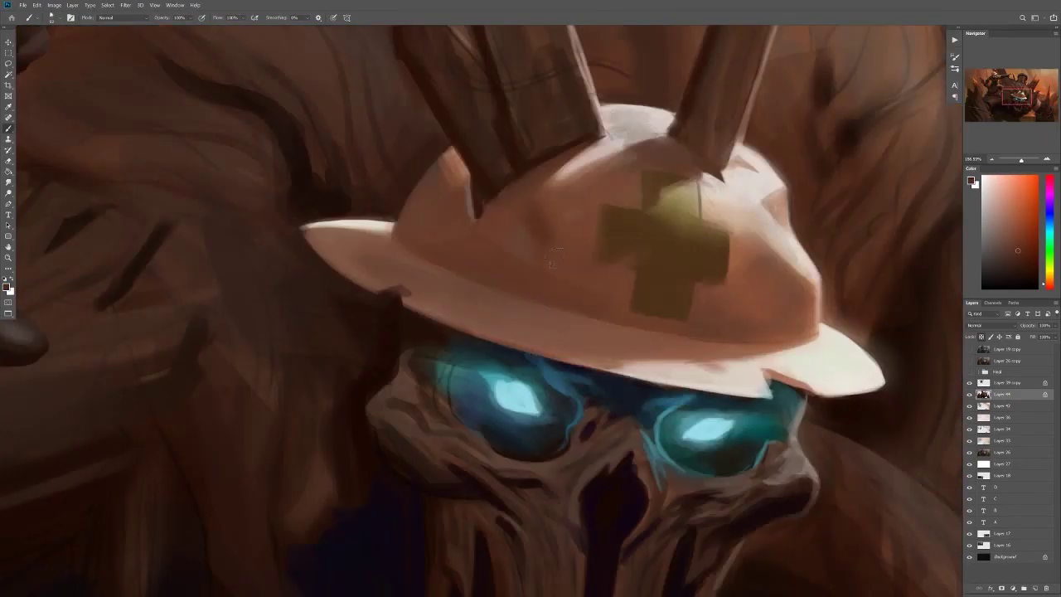
Step: Paint sampled brown bark tones between the end of the log and the creature's skull
scroll(417, 313, "down", 5)
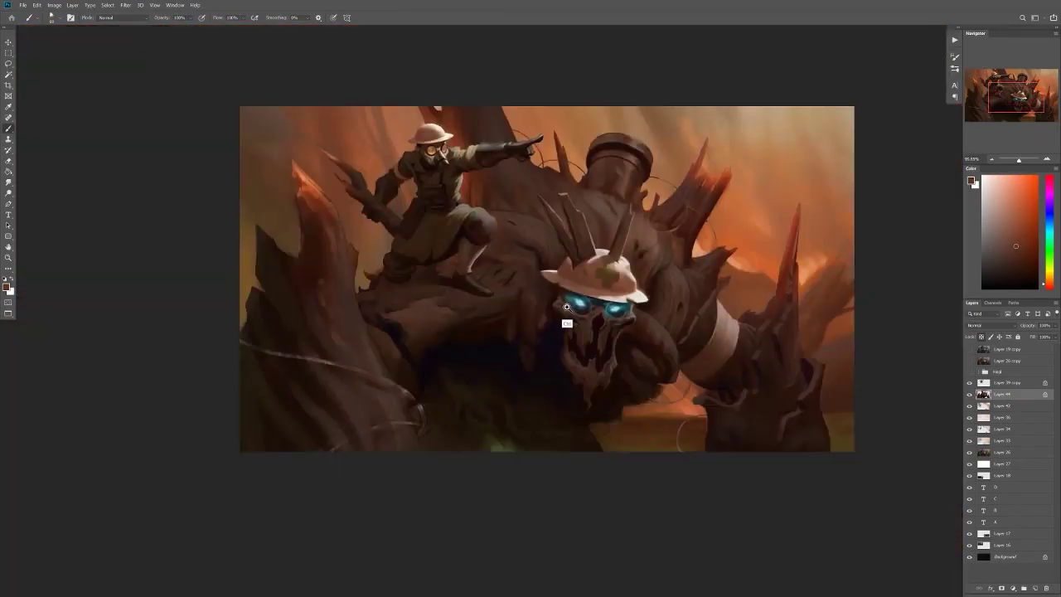
left_click(566, 307, "alt")
scroll(566, 306, "up", 6)
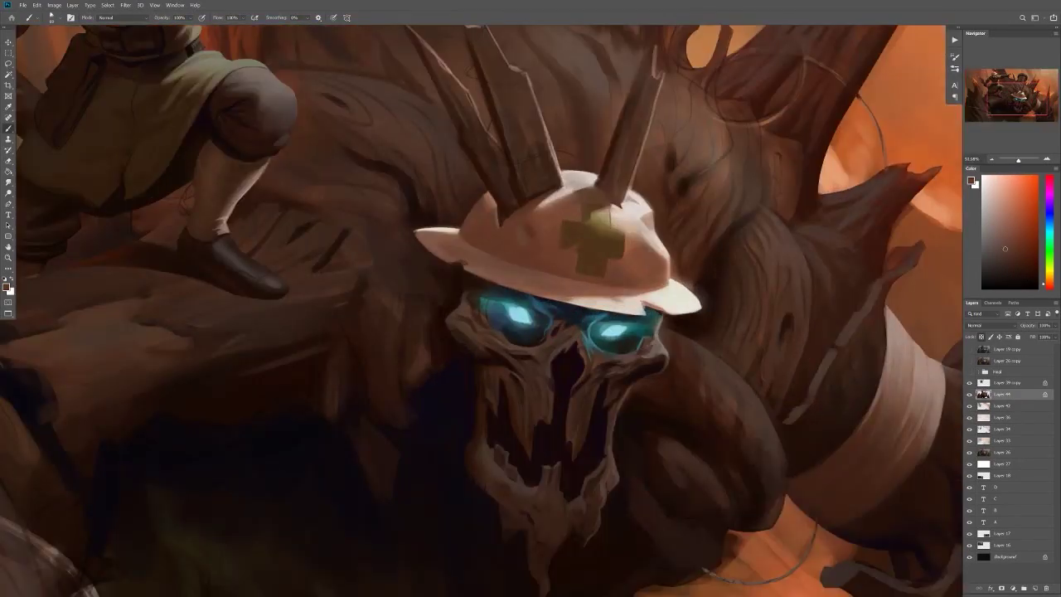
left_click(464, 237, "alt")
scroll(499, 308, "down", 5)
scroll(494, 267, "up", 5)
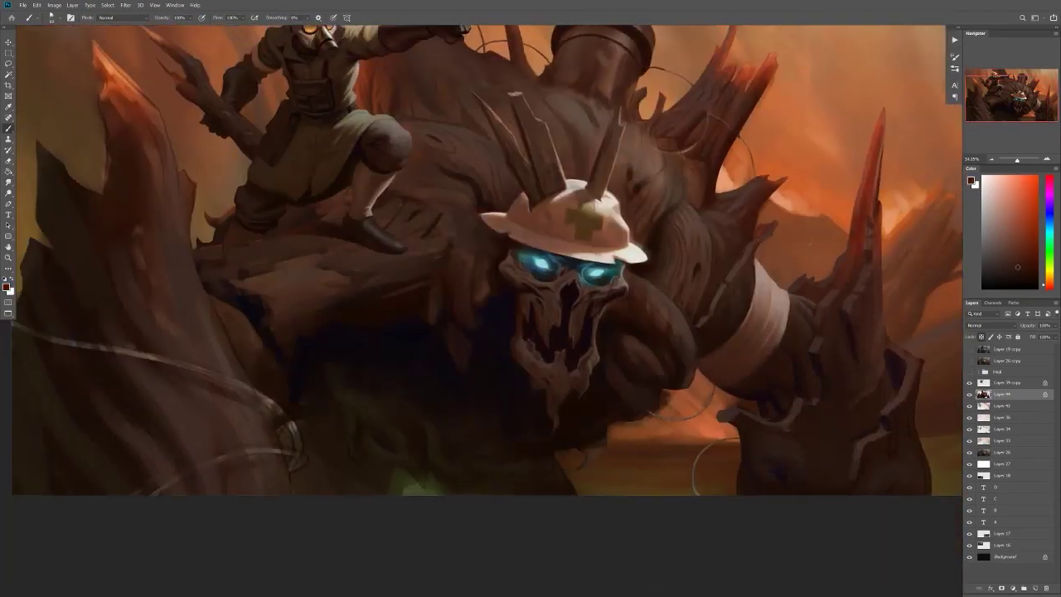
Step: Shape vertical bark folds beside the skull with dark lines and sampled reddish-brown strokes
left_click(494, 267, "alt")
scroll(495, 252, "down", 1)
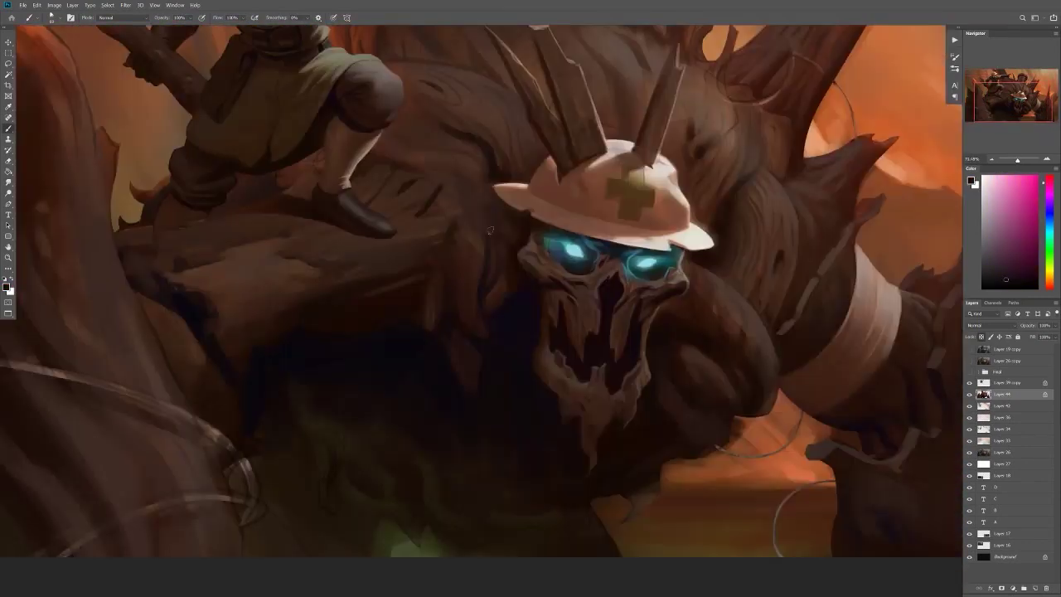
left_click(445, 205, "alt")
scroll(627, 238, "down", 5)
scroll(543, 188, "up", 5)
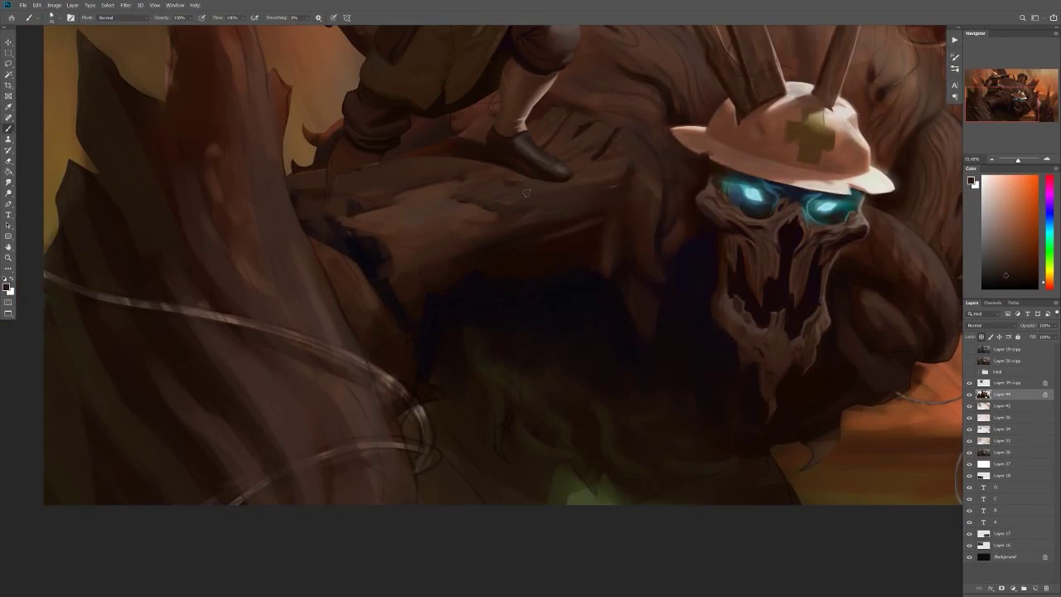
Step: Sample browns from the log and refine the bark planes along its upper surface below the soldier
left_click(528, 194, "alt")
scroll(528, 194, "up", 3)
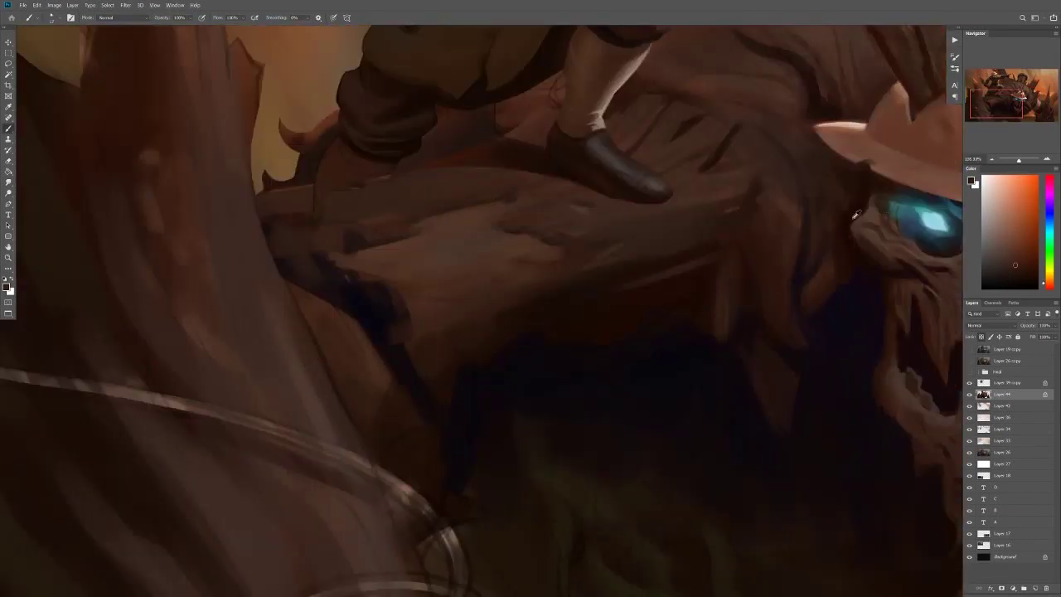
left_click(439, 189, "alt")
scroll(440, 189, "down", 5)
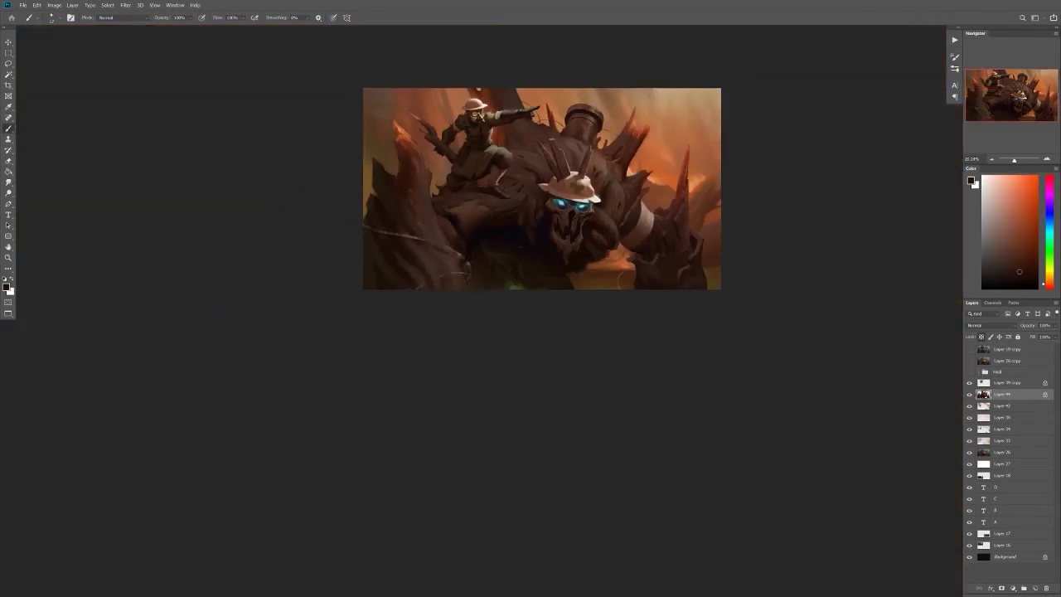
Step: Sample dark and reddish browns and paint bark shadows on the foreground trunk beside the log
scroll(502, 240, "up", 3)
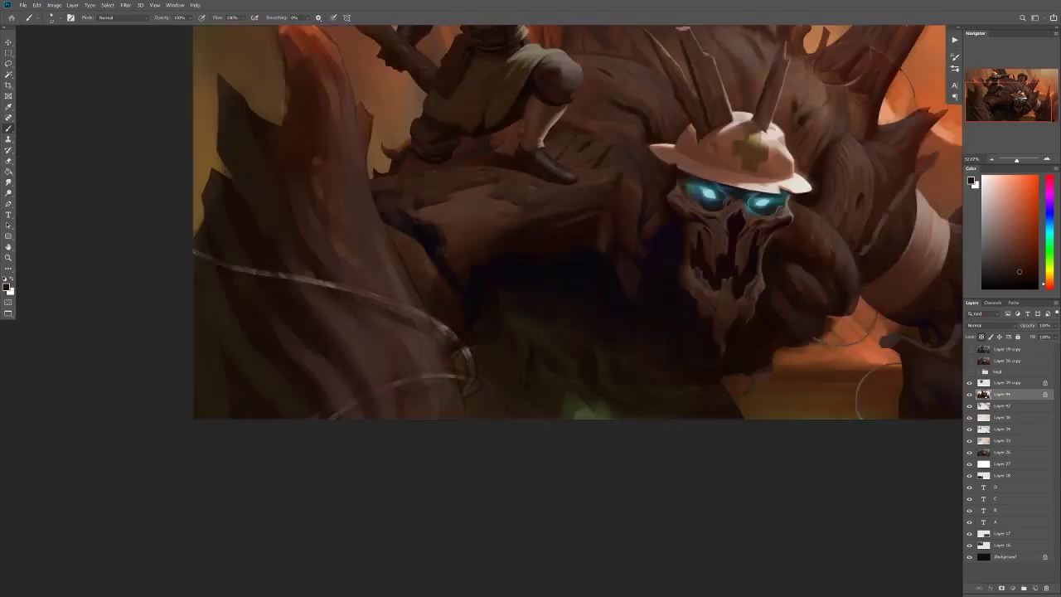
left_click(436, 232, "alt")
scroll(539, 239, "down", 1)
scroll(466, 297, "down", 1)
right_click(466, 297)
key("Escape")
left_click(408, 184, "alt")
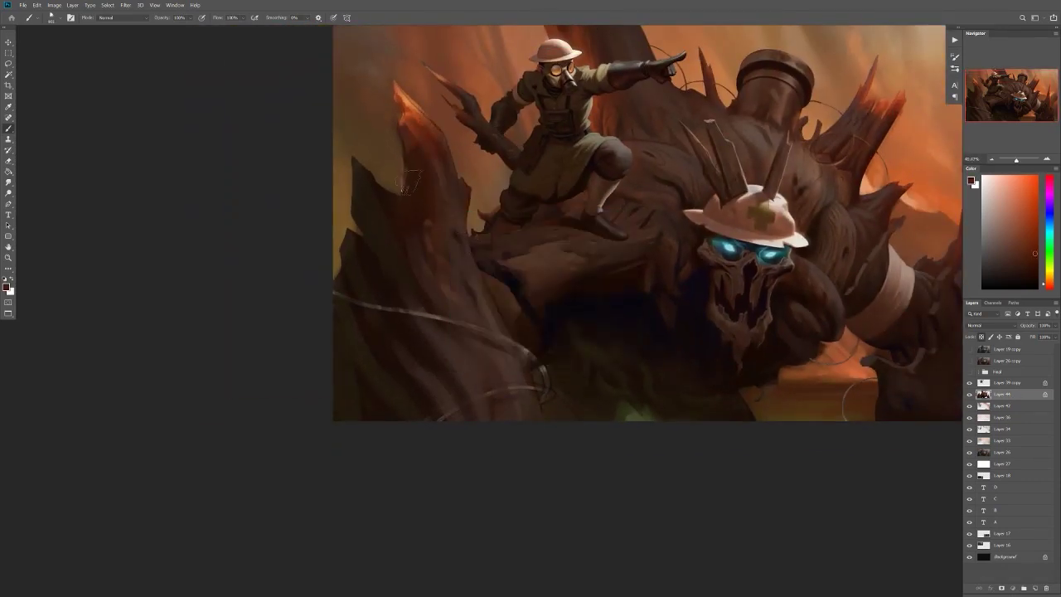
scroll(439, 149, "up", 1)
scroll(439, 149, "down", 3)
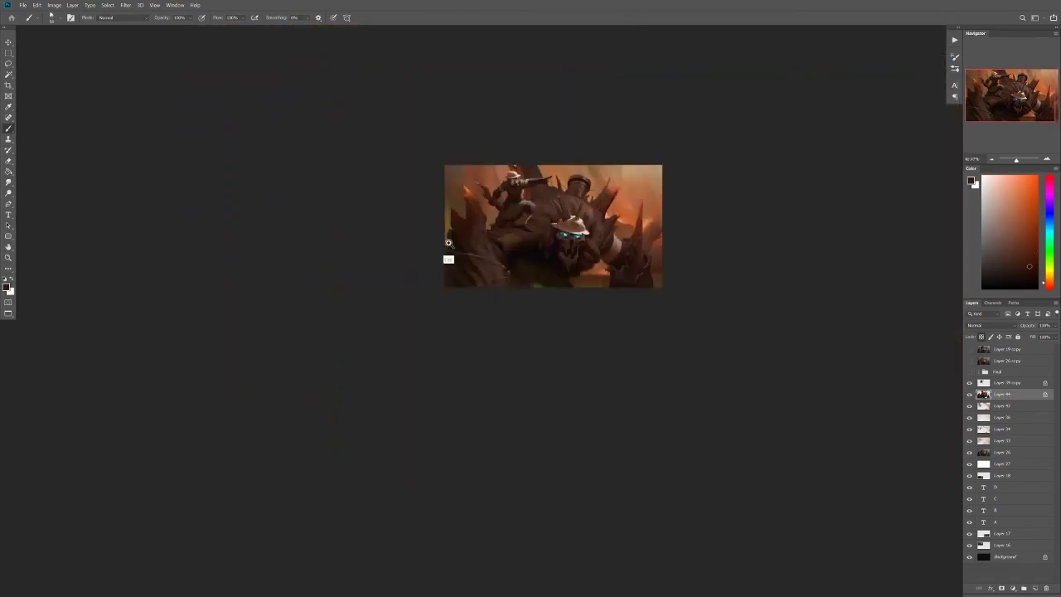
Step: Sample the background orange and the log's brown to touch up the trunk's silhouette and the bark below the soldier's boot
scroll(439, 149, "up", 3)
left_click(437, 147, "alt")
scroll(512, 235, "down", 3)
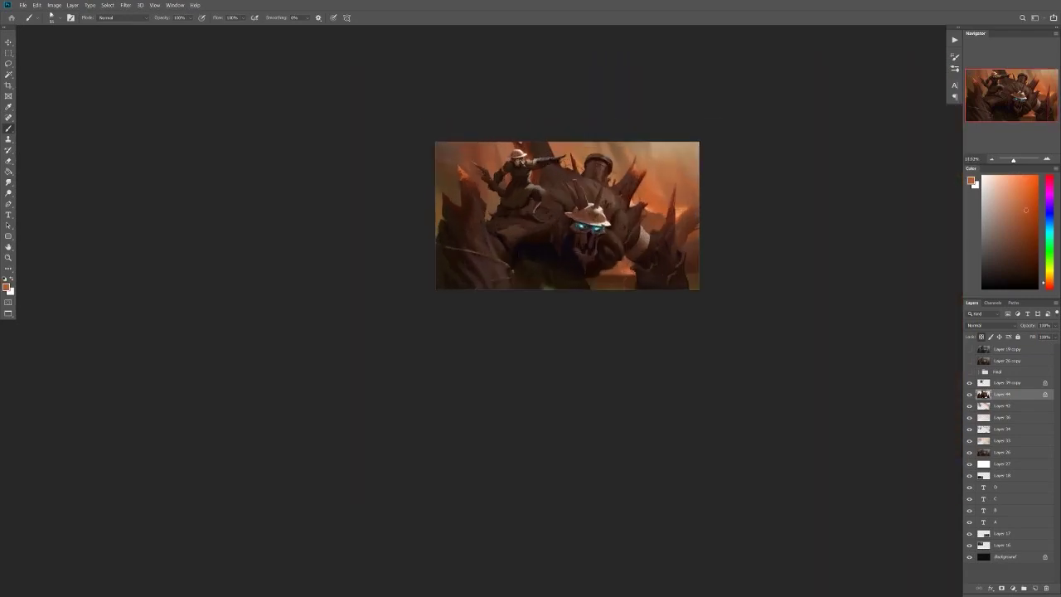
scroll(513, 210, "up", 4)
left_click(615, 299, "alt")
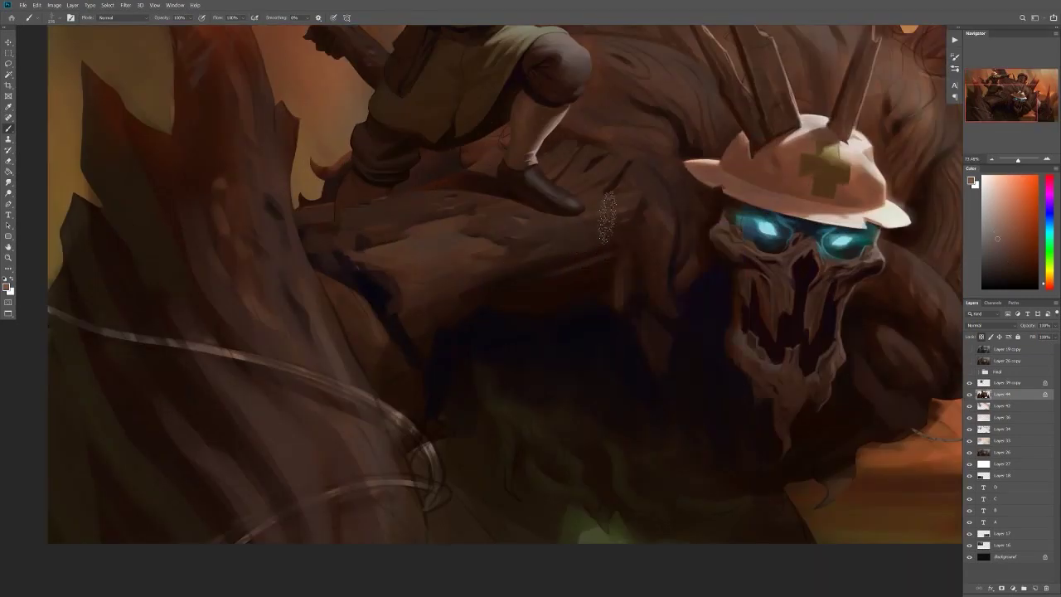
scroll(691, 153, "down", 2)
scroll(468, 240, "down", 1)
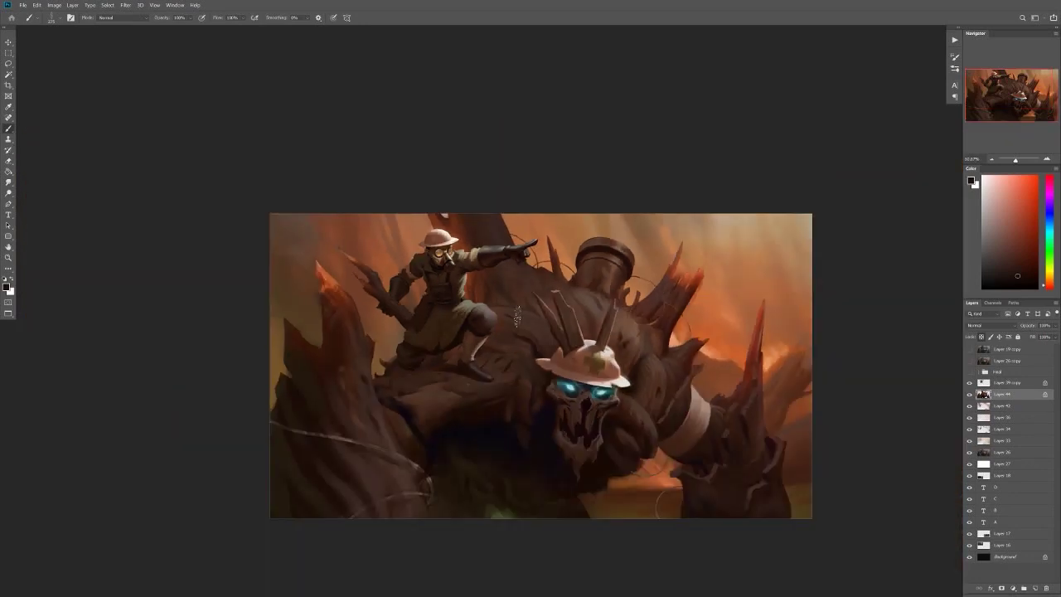
Step: Work sampled ember orange and dark brown into the burning tip and upper bark of the foreground trunk
scroll(652, 332, "down", 2)
scroll(453, 241, "up", 3)
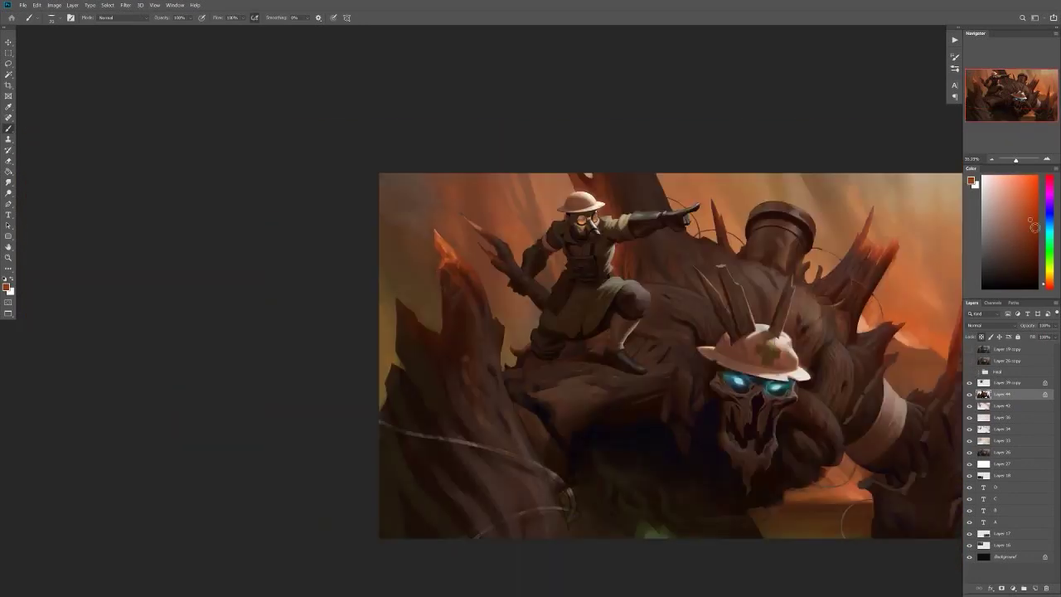
left_click(454, 296, "alt")
right_click(454, 295)
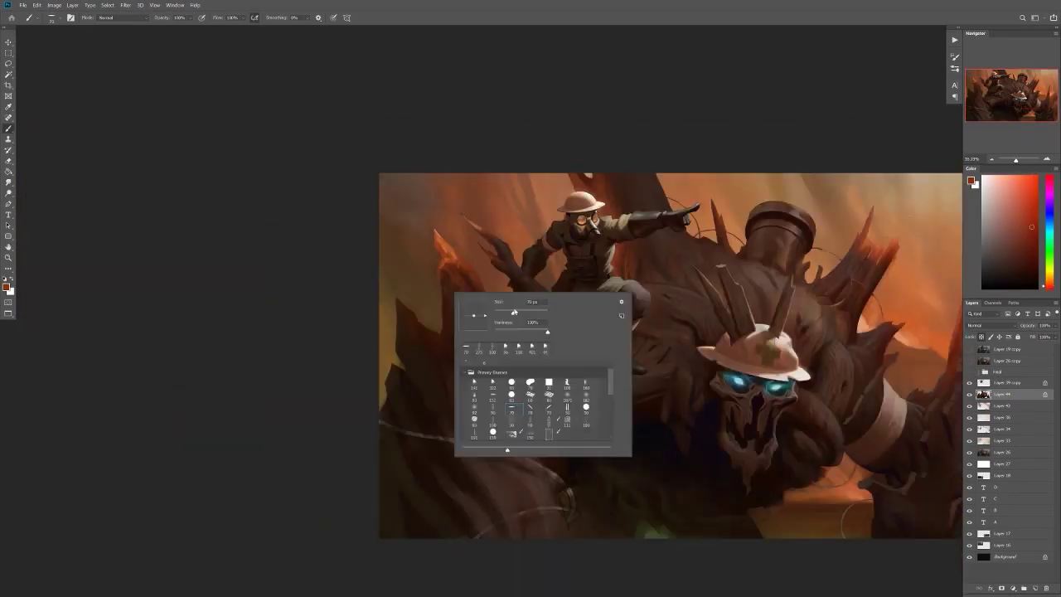
key("Escape")
left_click(456, 369, "alt")
scroll(456, 369, "up", 1)
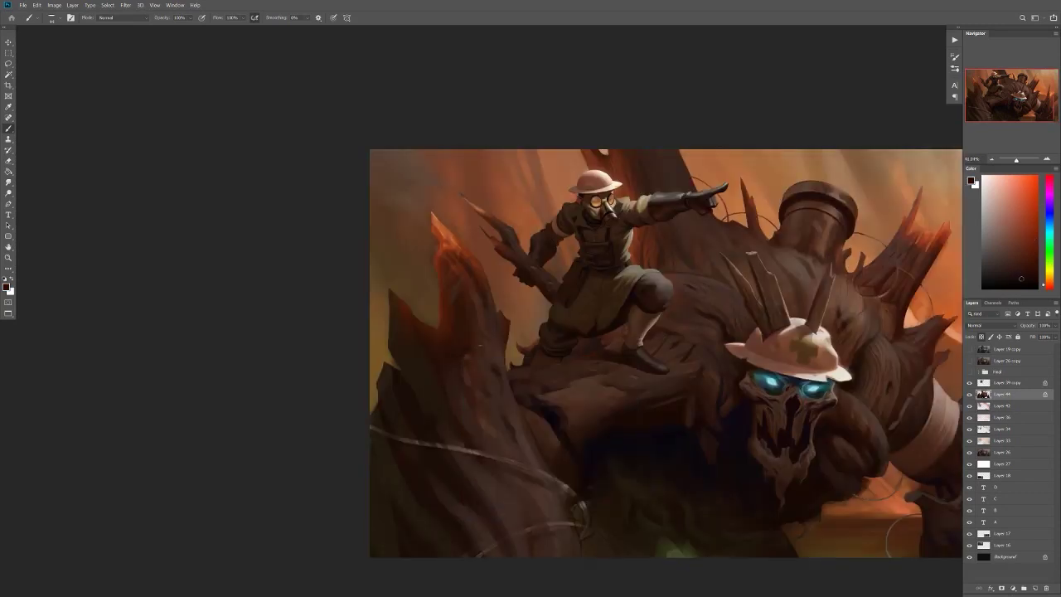
left_click(479, 344, "alt")
Step: Paint sampled dark brown over the foreground trunk's lower bark, covering part of the barbed wire
scroll(498, 356, "down", 3)
scroll(498, 356, "up", 2)
scroll(467, 308, "down", 2)
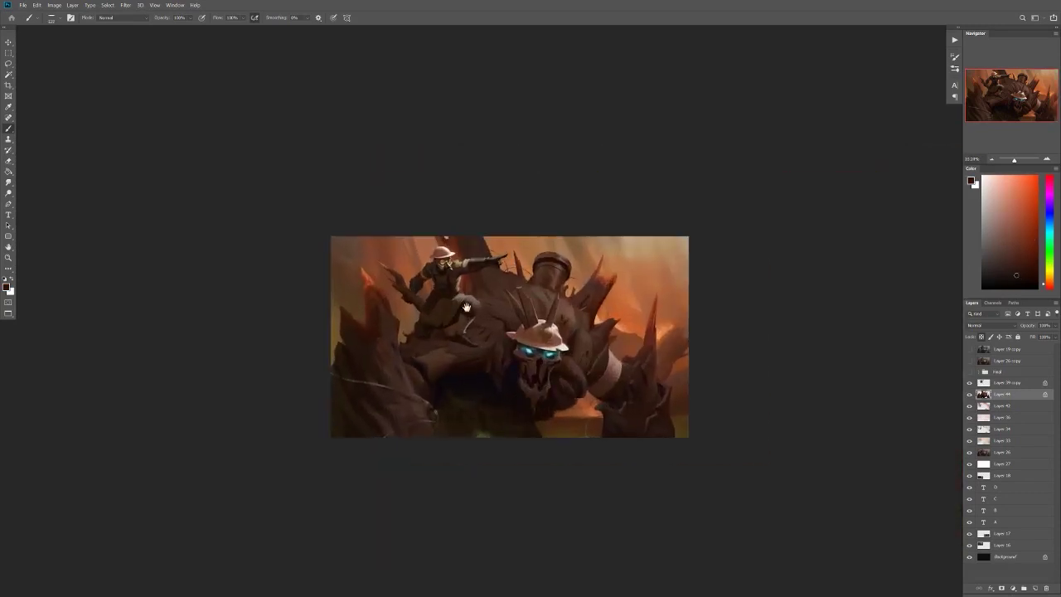
left_click(423, 413, "alt")
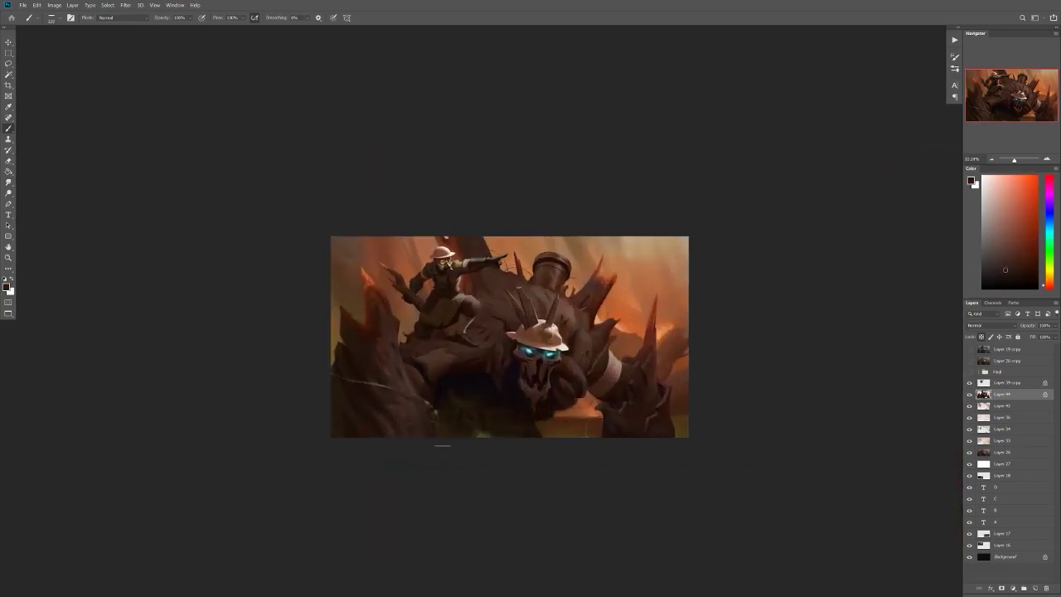
scroll(425, 418, "up", 2)
scroll(447, 439, "down", 3)
scroll(462, 489, "up", 3)
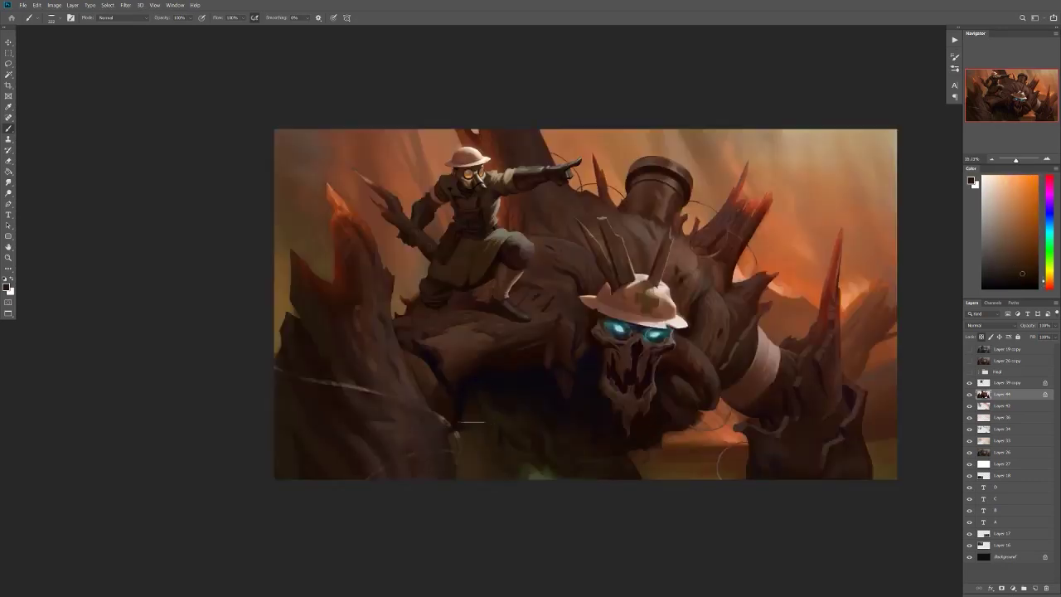
Step: Sample browns from the log for its lower bark and flip the canvas horizontally
left_click(505, 351, "alt")
left_click(506, 353, "alt")
scroll(508, 357, "down", 2)
key("h")
scroll(523, 380, "down", 1)
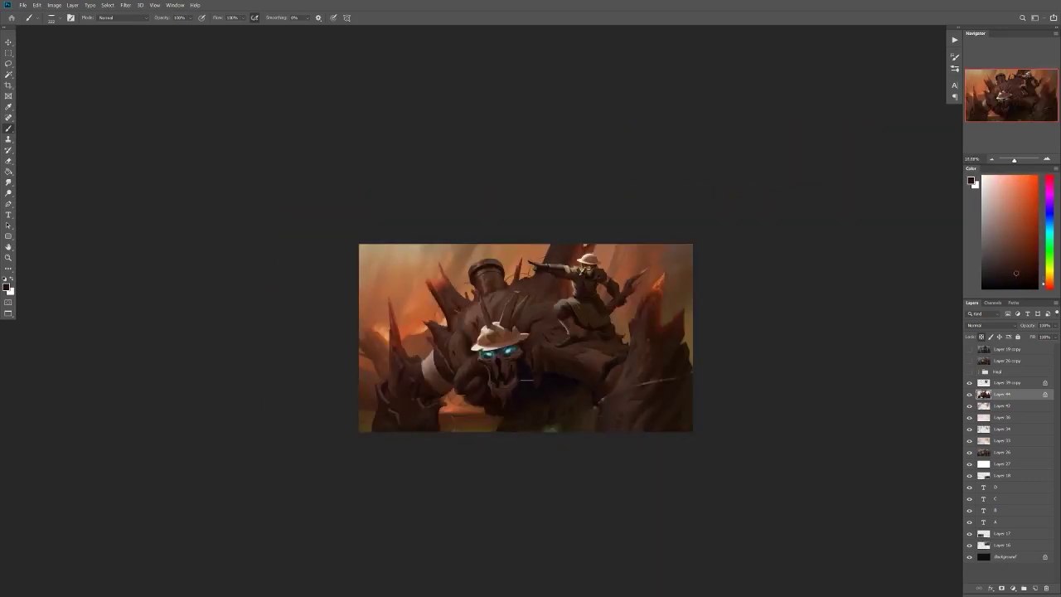
Step: Paint smoother dark brown shading onto the metal chimney stack on the creature's back, on Layer 44
scroll(487, 290, "up", 5)
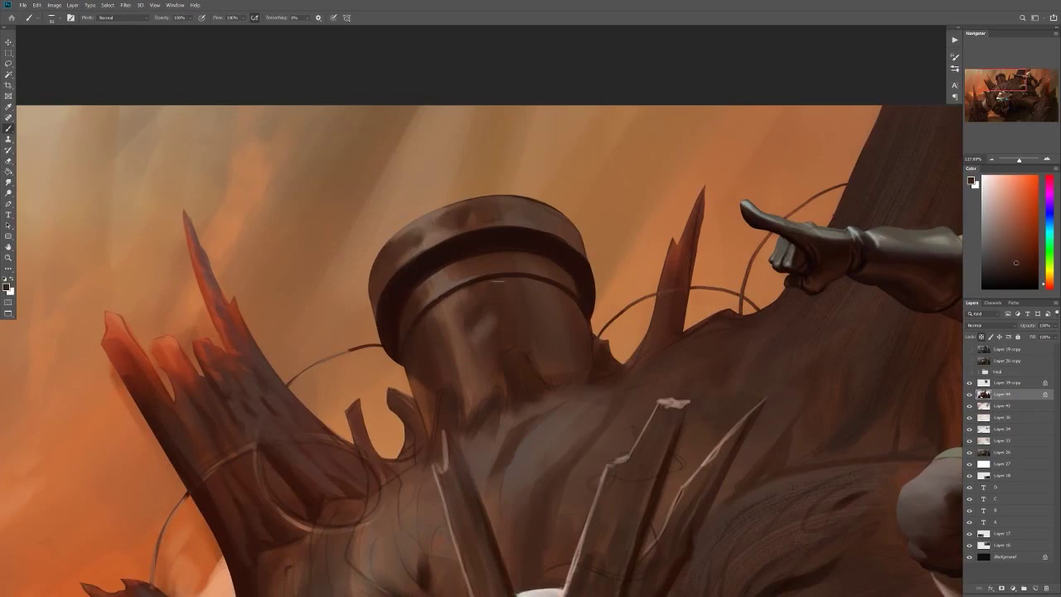
scroll(498, 282, "down", 1)
right_click(498, 281)
key("Escape")
scroll(514, 290, "down", 3)
scroll(533, 295, "up", 3)
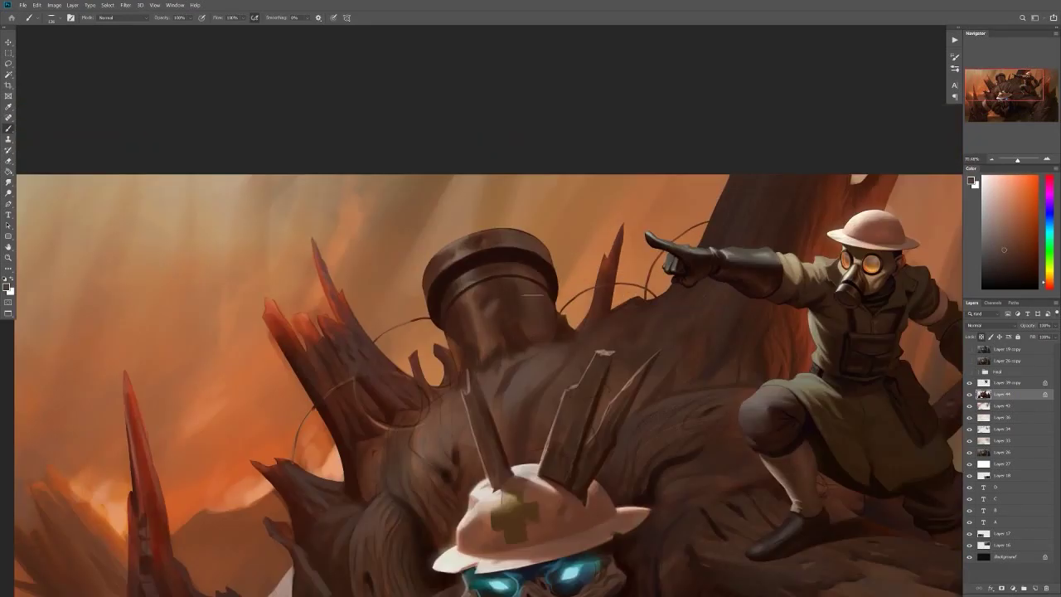
Step: Sample the background orange and stack tones and clean up the edge of the chimney stack's rim
scroll(532, 295, "up", 1)
left_click(637, 371, "alt")
scroll(535, 265, "down", 3)
scroll(544, 242, "up", 3)
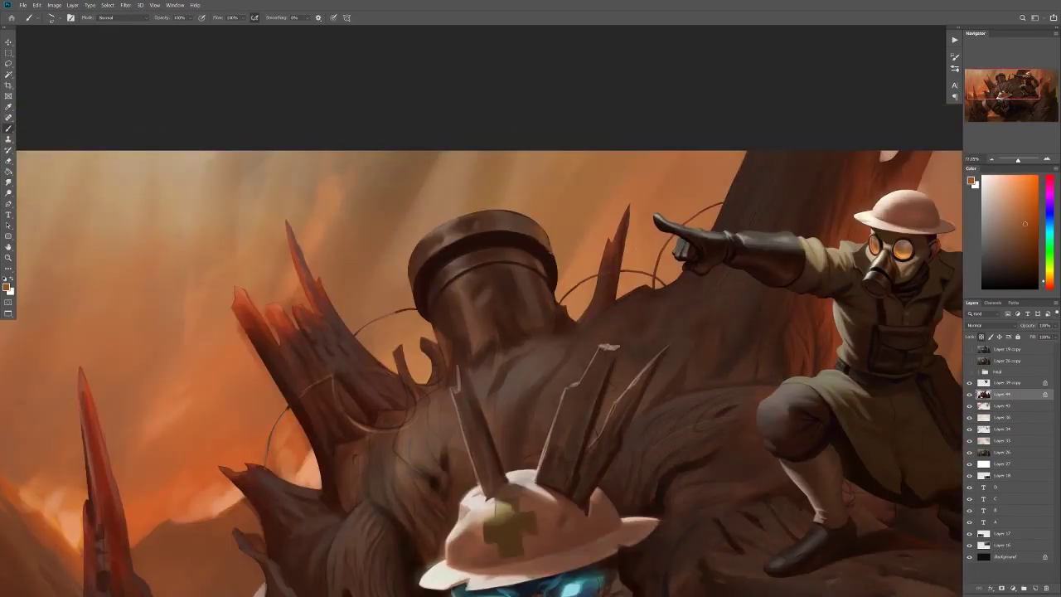
left_click(546, 251, "alt")
scroll(546, 252, "down", 3)
scroll(547, 249, "up", 4)
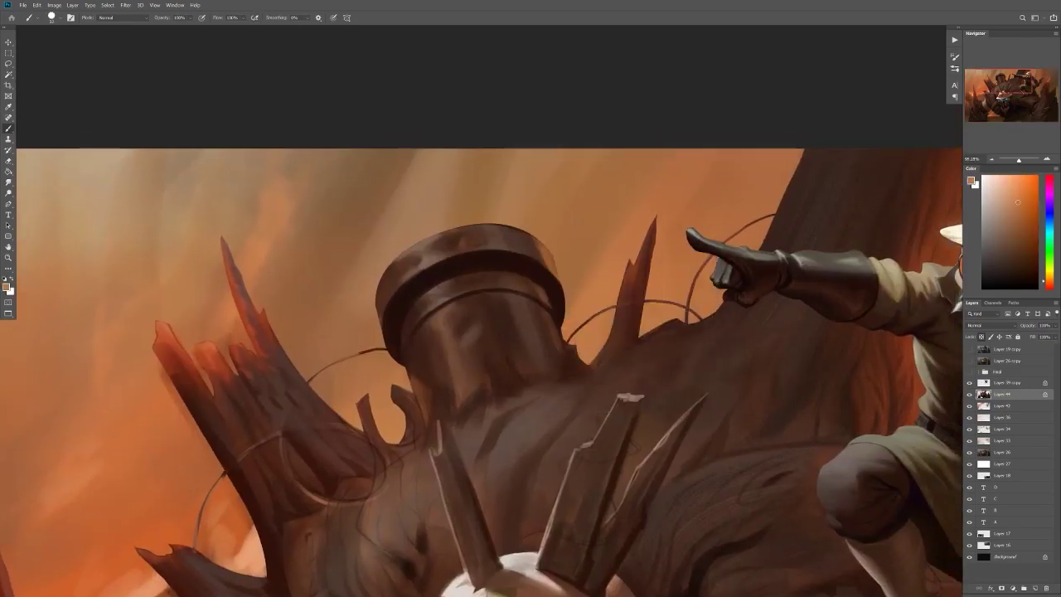
Step: Sample dark browns and deepen the shadows on the rim and shaded side of the chimney stack with a soft brush
scroll(547, 274, "up", 2)
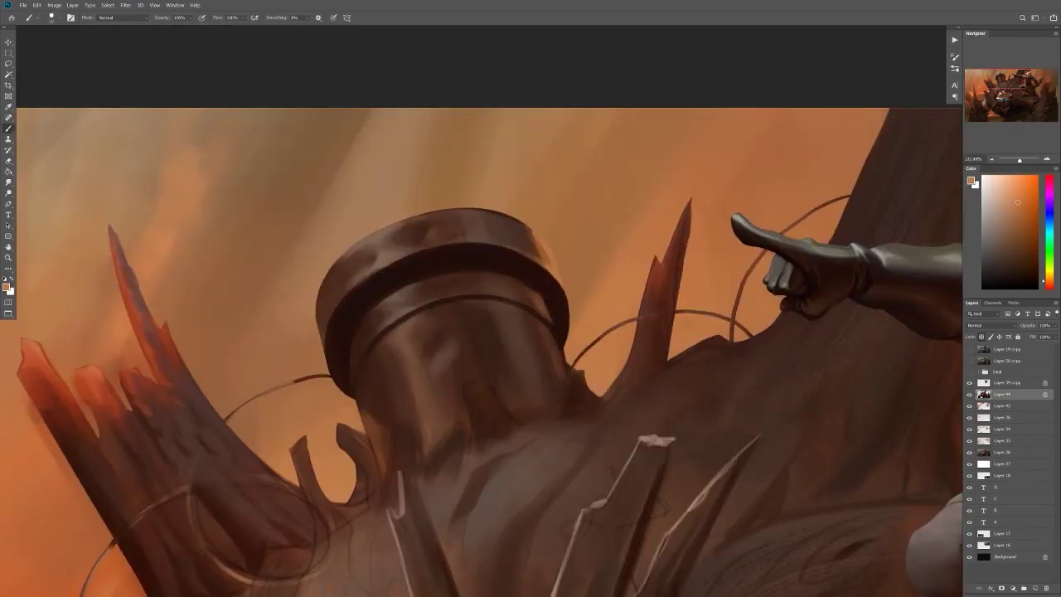
scroll(554, 405, "down", 3)
scroll(586, 309, "up", 2)
left_click(586, 309, "alt")
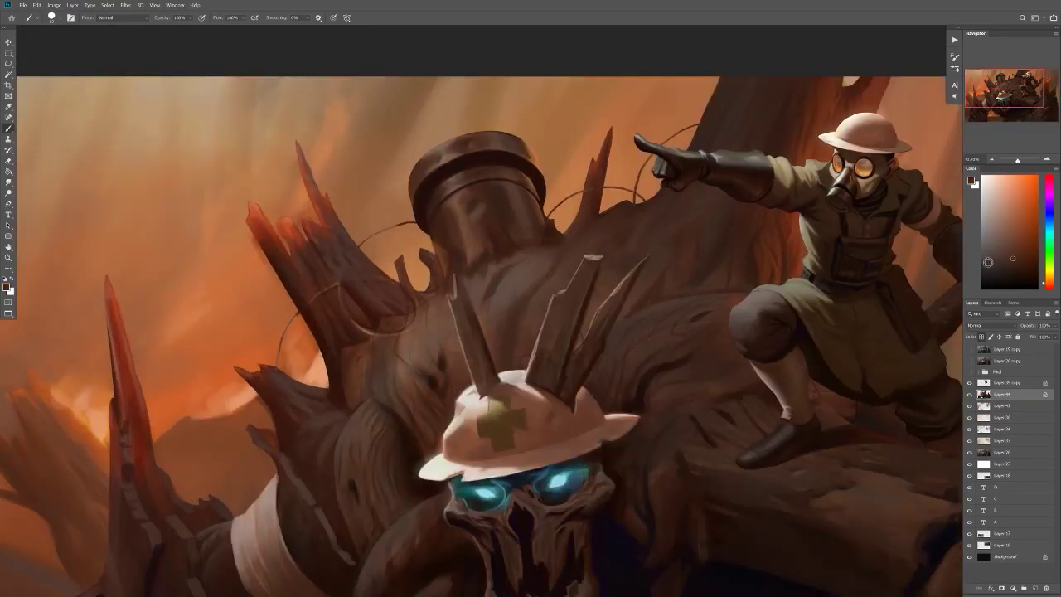
scroll(513, 289, "down", 3)
scroll(569, 226, "up", 4)
left_click(569, 225, "alt")
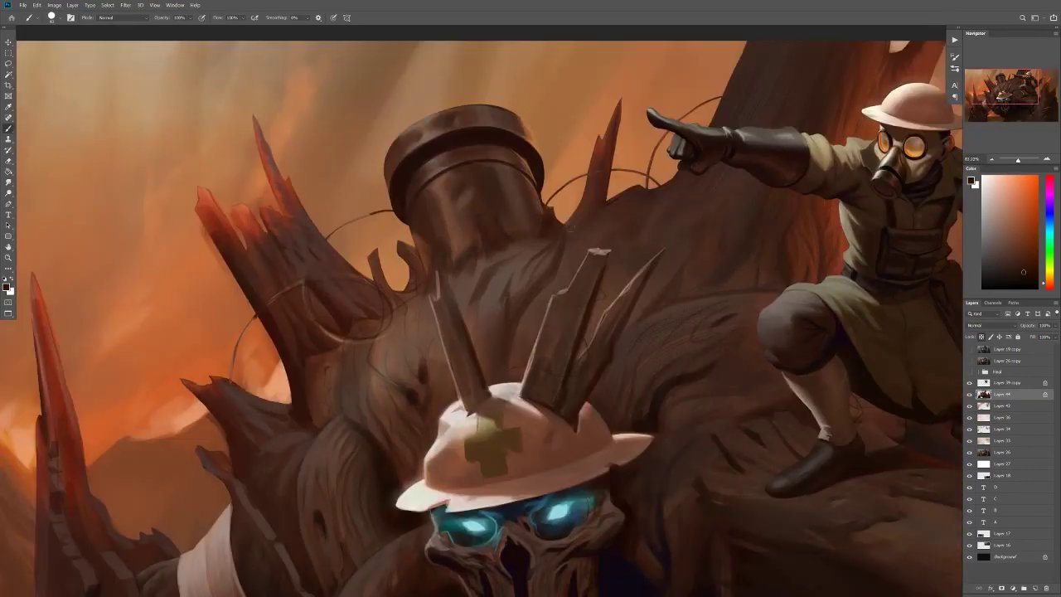
Step: Switch brushes and refine the metal shading on the chimney stack's cylinder with sampled dark tones
scroll(496, 339, "down", 3)
scroll(541, 379, "up", 4)
right_click(509, 232)
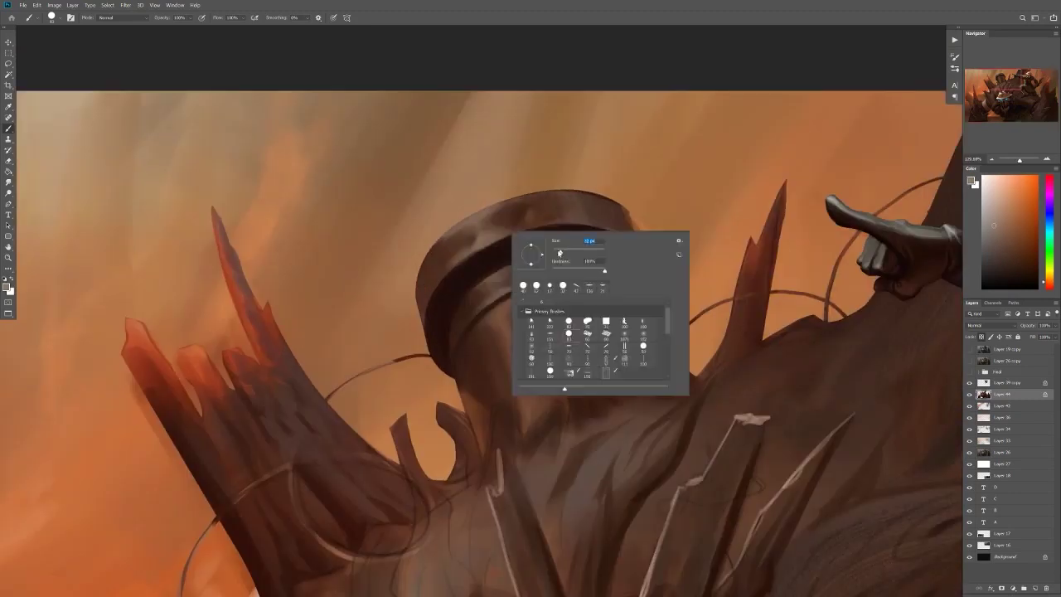
key("Escape")
scroll(441, 246, "down", 2)
right_click(509, 257)
key("Escape")
left_click(526, 265, "alt")
right_click(526, 265)
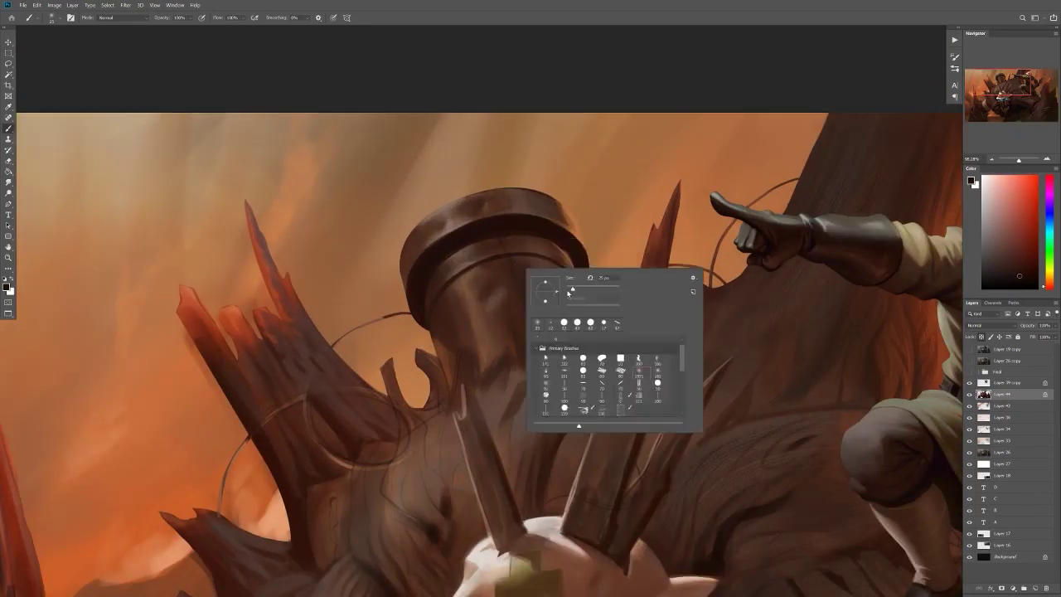
key("Escape")
Step: Sample a reddish brown and blend the chimney stack's base into the bark of the creature's back
scroll(460, 284, "down", 3)
scroll(461, 284, "up", 4)
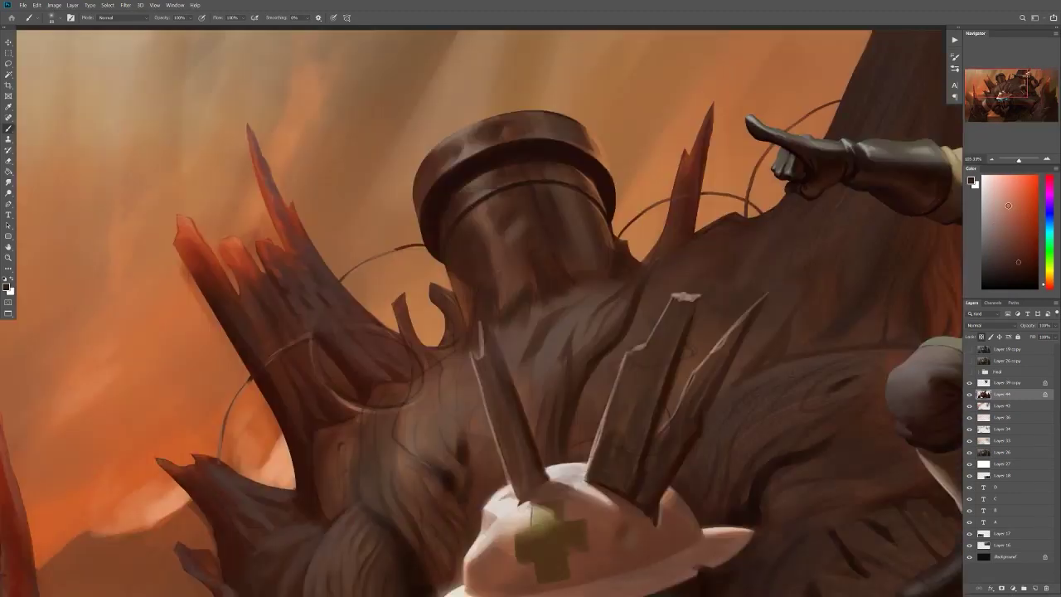
left_click(461, 284, "alt")
mouse_move(433, 286)
left_mouse_down()
mouse_move(543, 274)
mouse_move(592, 281)
left_mouse_up()
scroll(570, 342, "down", 3)
scroll(570, 341, "up", 4)
scroll(511, 289, "down", 6)
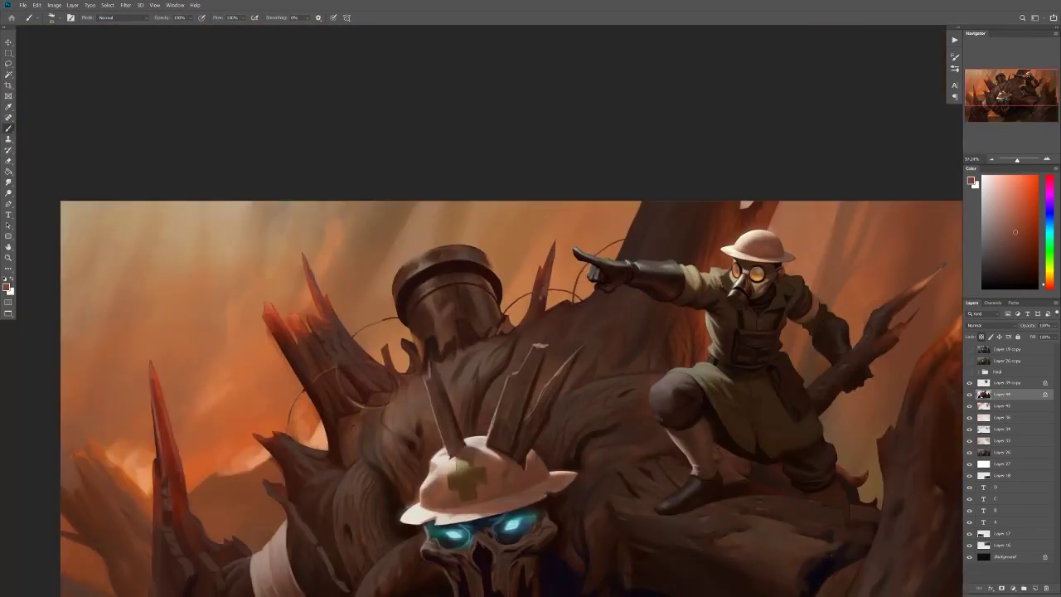
Step: Flip the canvas horizontally and check the composition of the mirrored painting
key("h")
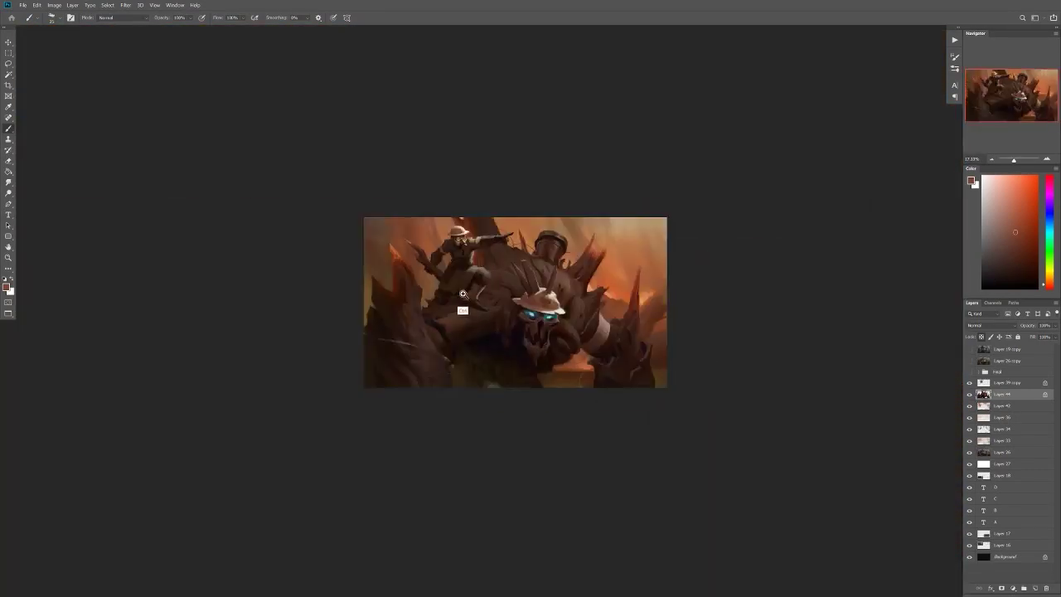
scroll(463, 293, "up", 4)
scroll(463, 293, "down", 3)
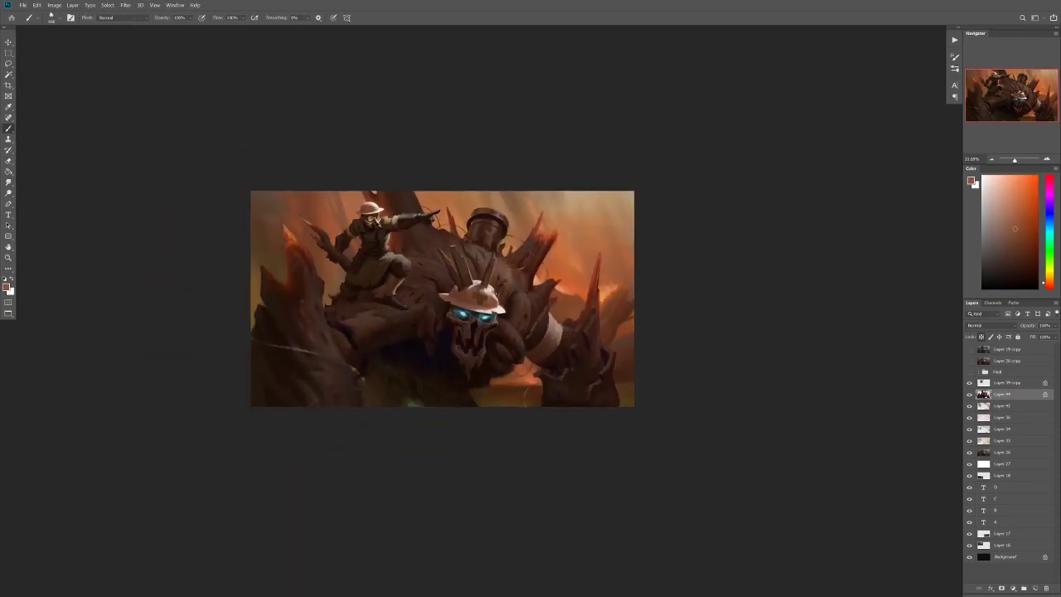
scroll(598, 346, "up", 4)
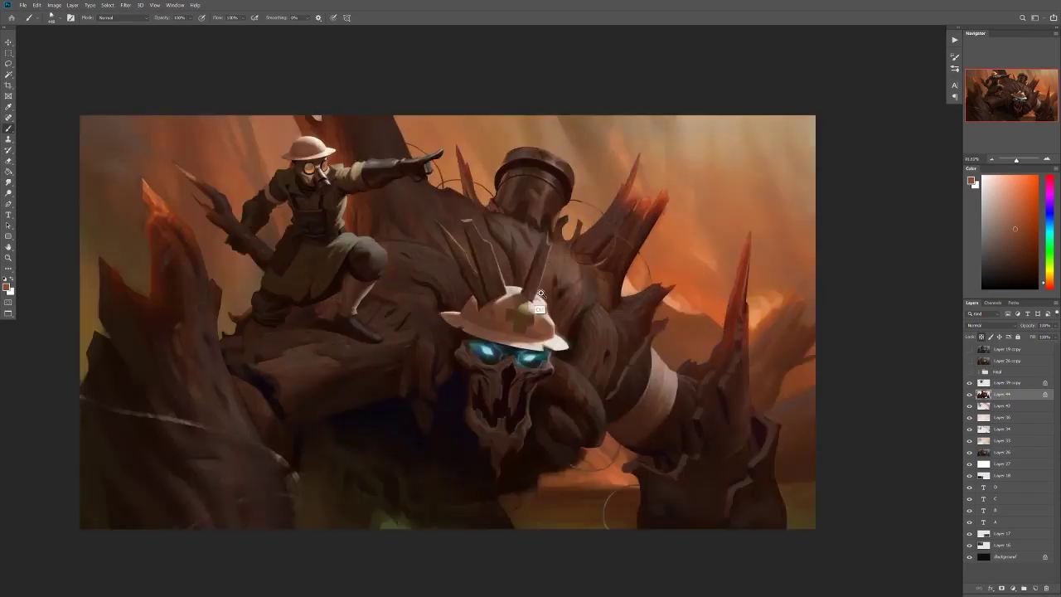
Step: Add a clipped layer above Layer 39 copy and check the painting's values with the proof colors view
scroll(598, 346, "down", 5)
key("ctrl+y")
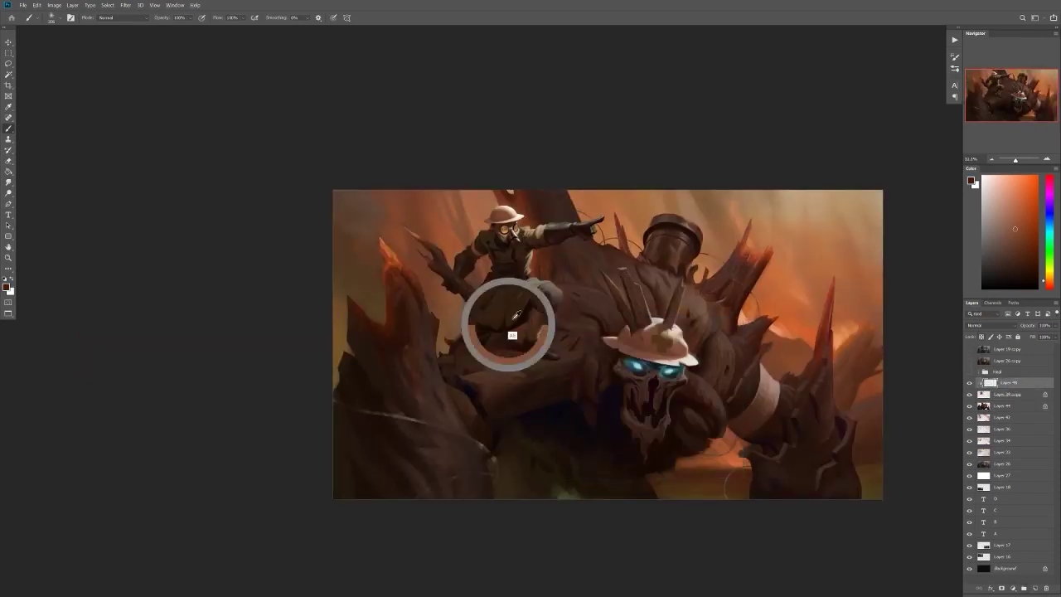
scroll(566, 380, "down", 5)
scroll(741, 377, "up", 2)
key("ctrl+y")
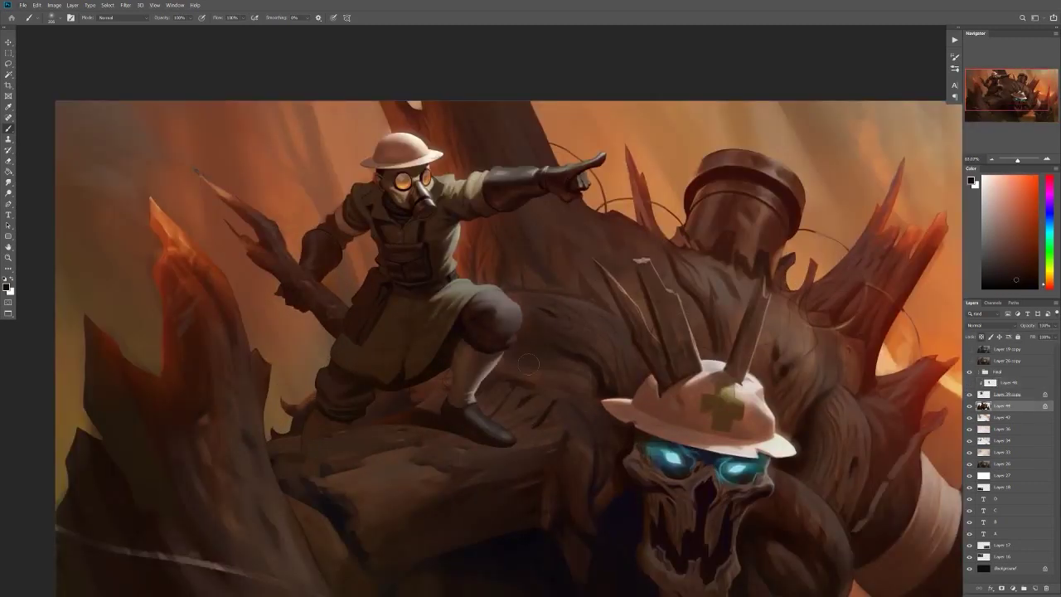
Step: Paint brown wood tones behind the soldier's front foot on Layer 44 and compare with the earlier color sketch layer
right_click(448, 369)
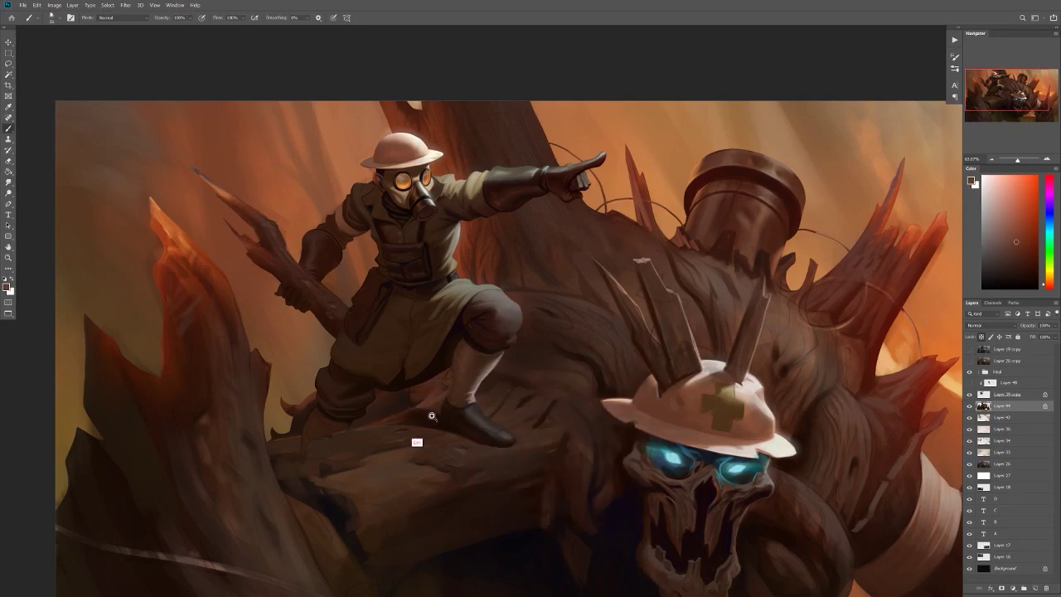
left_click_drag(432, 415, 323, 466)
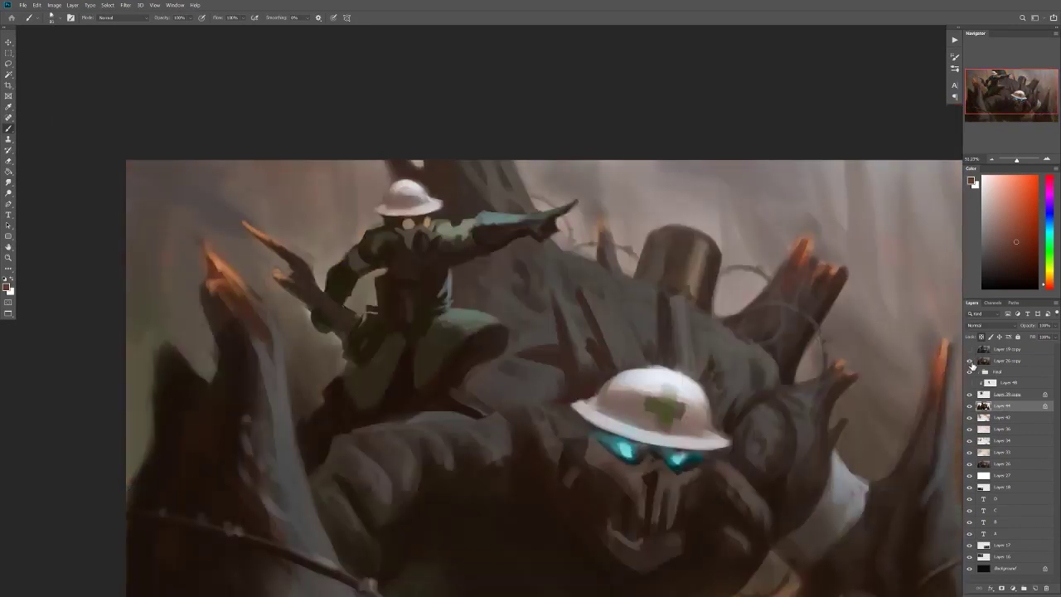
scroll(340, 510, "down", 3)
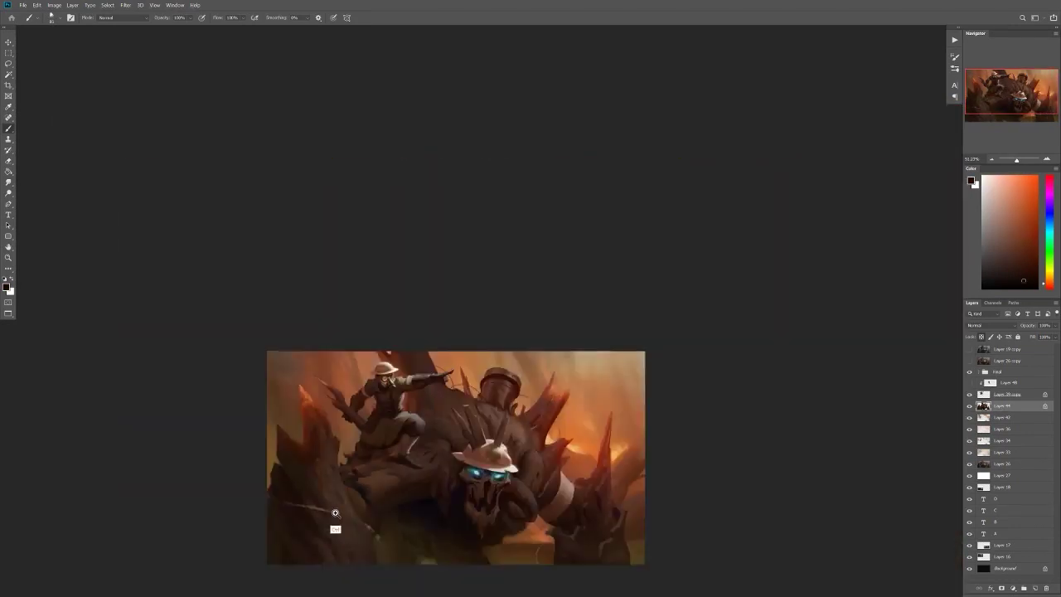
Step: Paint wood grain, cracks and edge highlights on the broken log beneath the soldier's feet
scroll(340, 510, "up", 5)
scroll(350, 458, "up", 1)
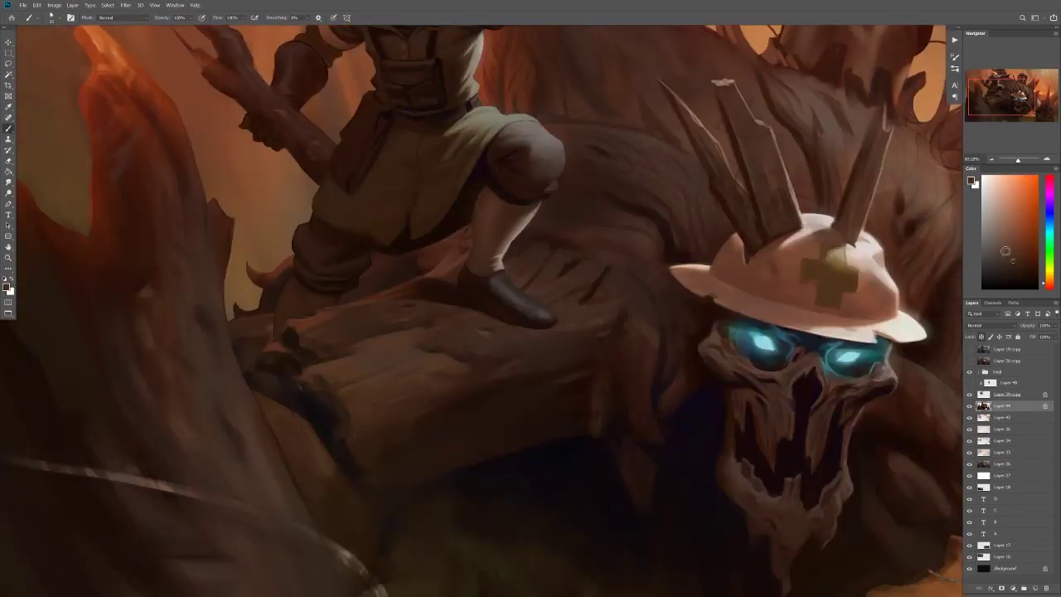
right_click(430, 399)
key("Escape")
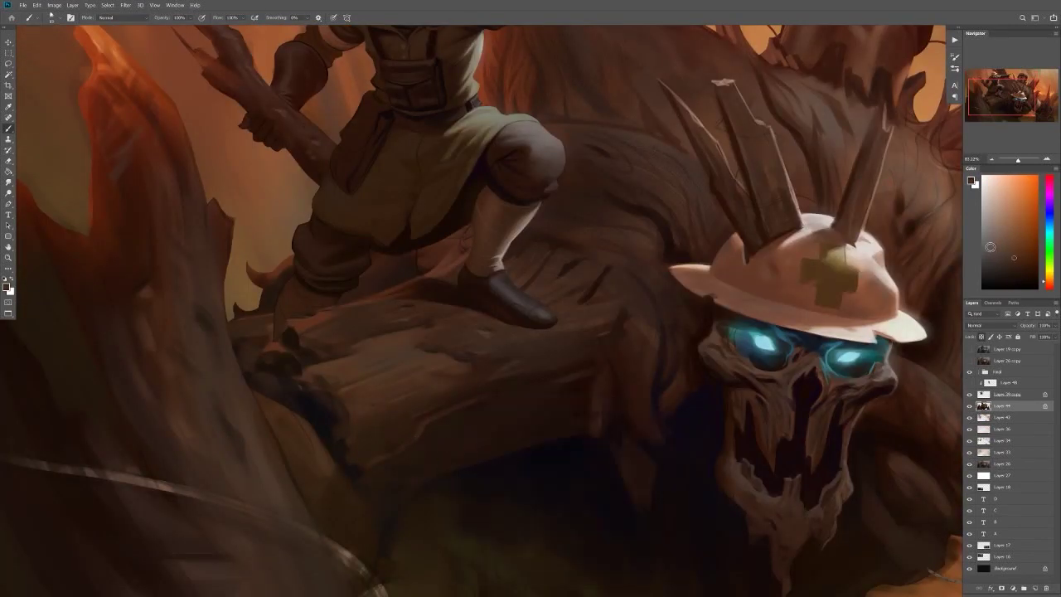
scroll(419, 368, "down", 5)
scroll(419, 368, "up", 4)
right_click(415, 323)
key("Escape")
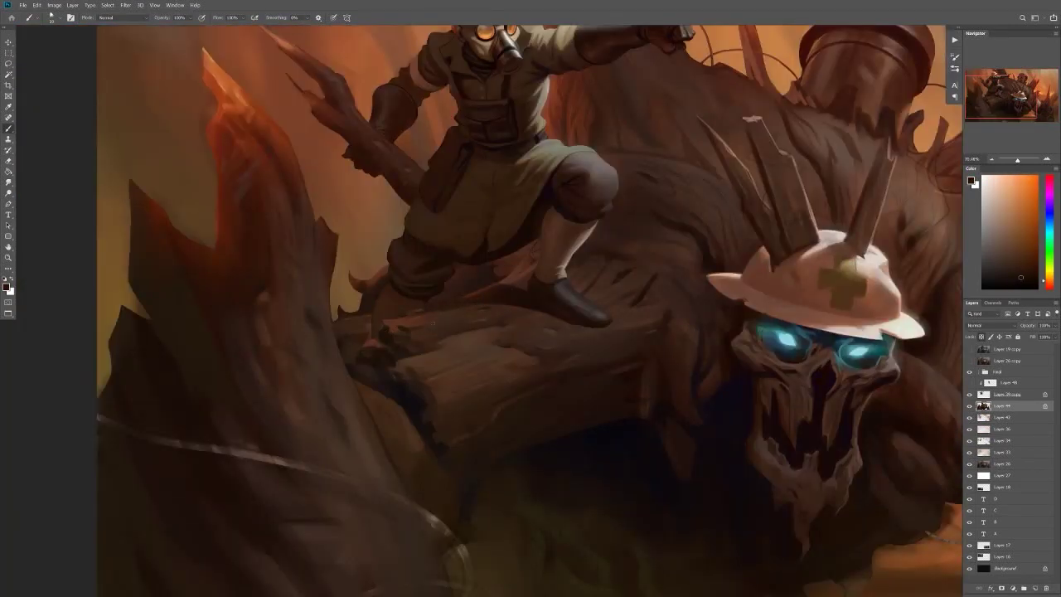
Step: Add reddish highlights and dark gaps at the broken end of the log beside the foreground stump
scroll(475, 414, "down", 4)
scroll(474, 414, "up", 3)
scroll(474, 414, "down", 3)
scroll(474, 413, "up", 2)
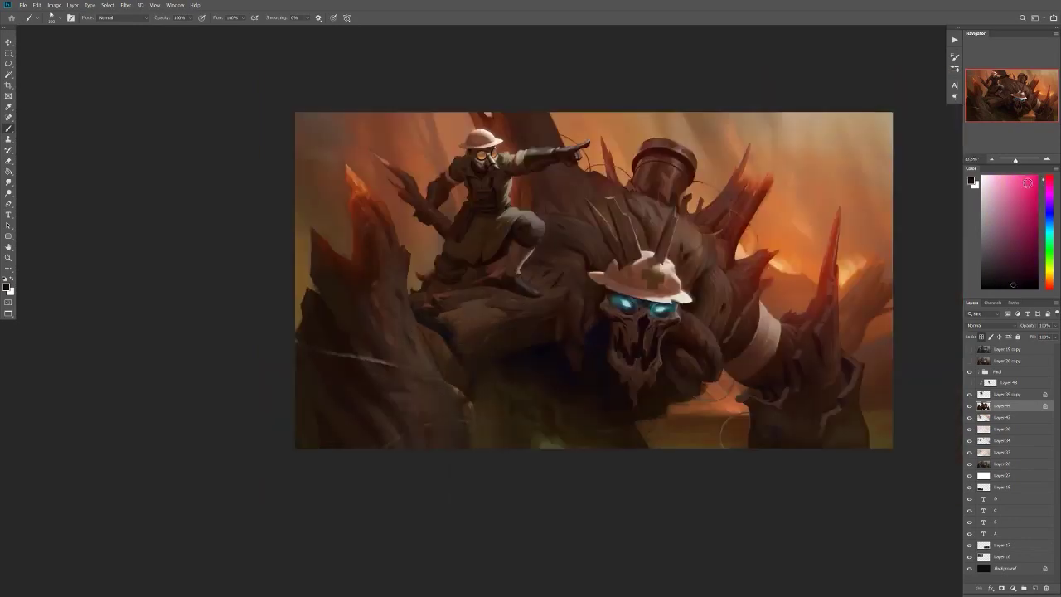
scroll(497, 381, "up", 2)
scroll(498, 381, "down", 4)
scroll(497, 382, "up", 4)
right_click(521, 363)
key("Escape")
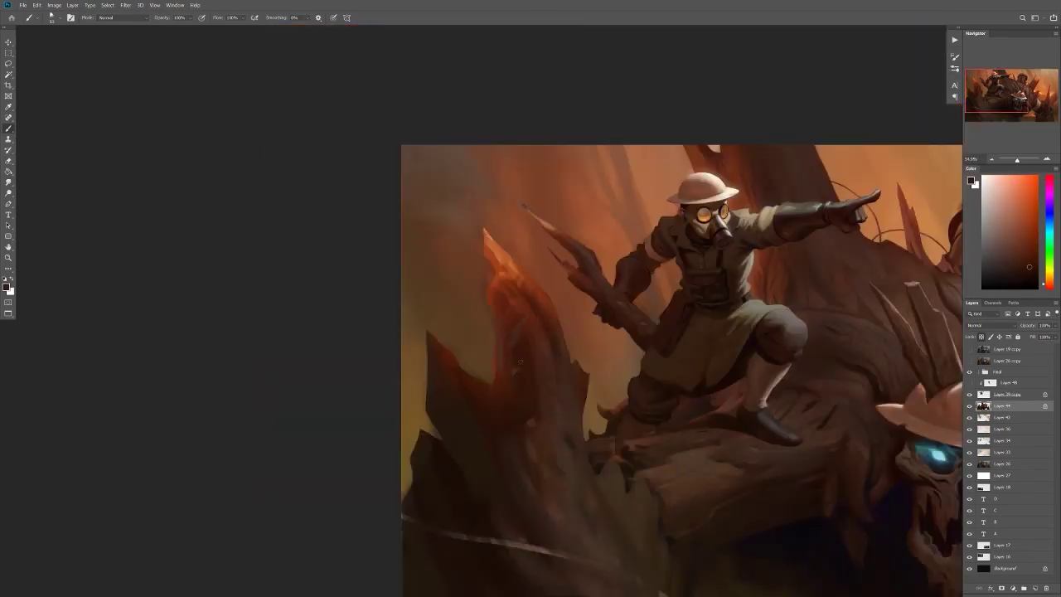
Step: Paint glowing orange ember texture near the burning tip of the foreground stump
scroll(491, 294, "down", 3)
scroll(521, 386, "up", 3)
scroll(521, 356, "down", 3)
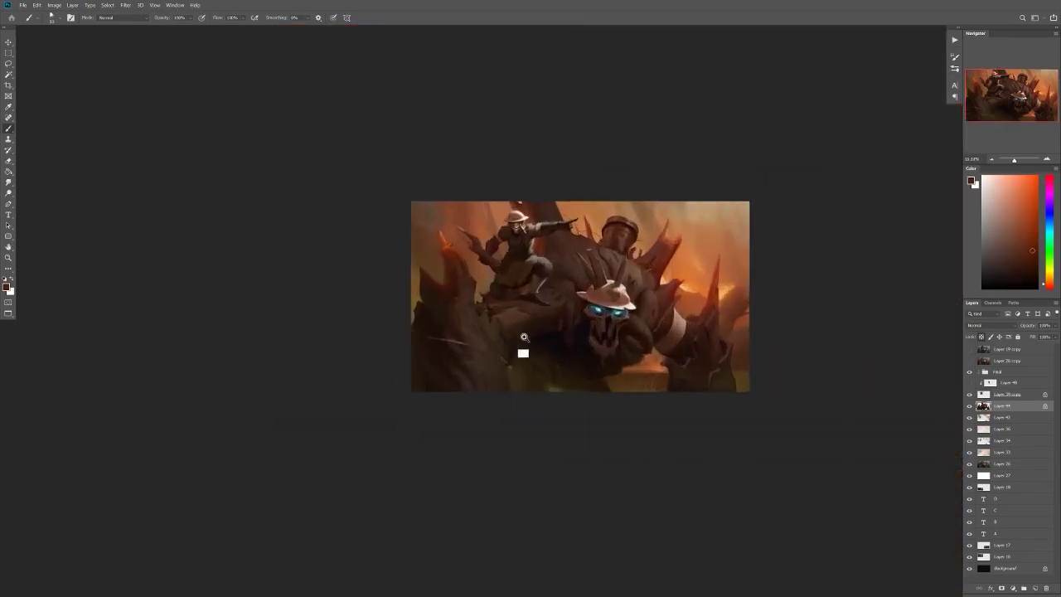
scroll(570, 266, "up", 3)
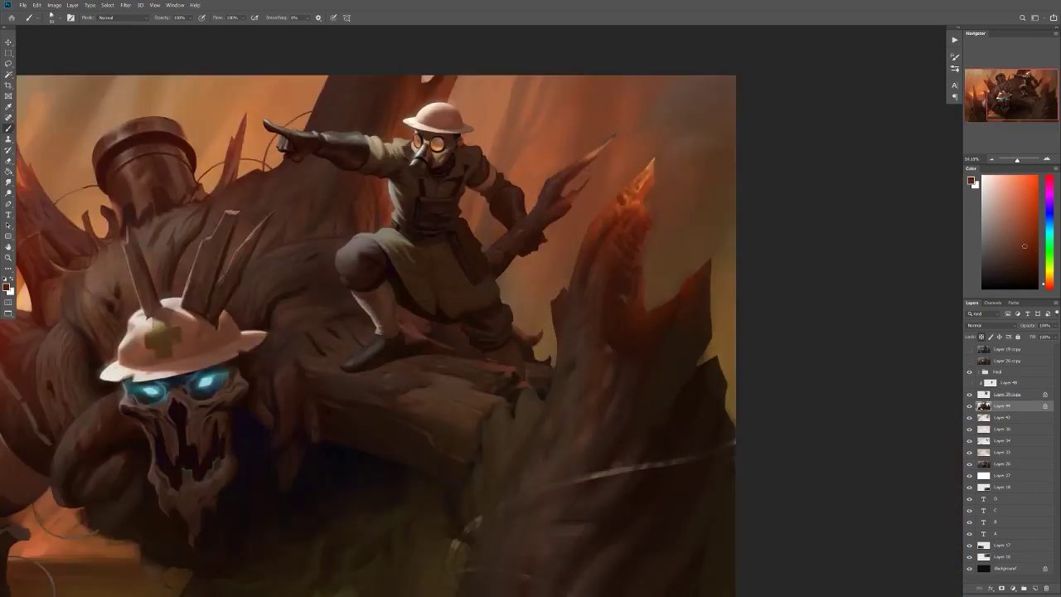
Step: Refine the foreground stump's glowing edge with warm browns and flip the canvas horizontally
scroll(571, 265, "down", 1)
right_click(555, 278)
key("Escape")
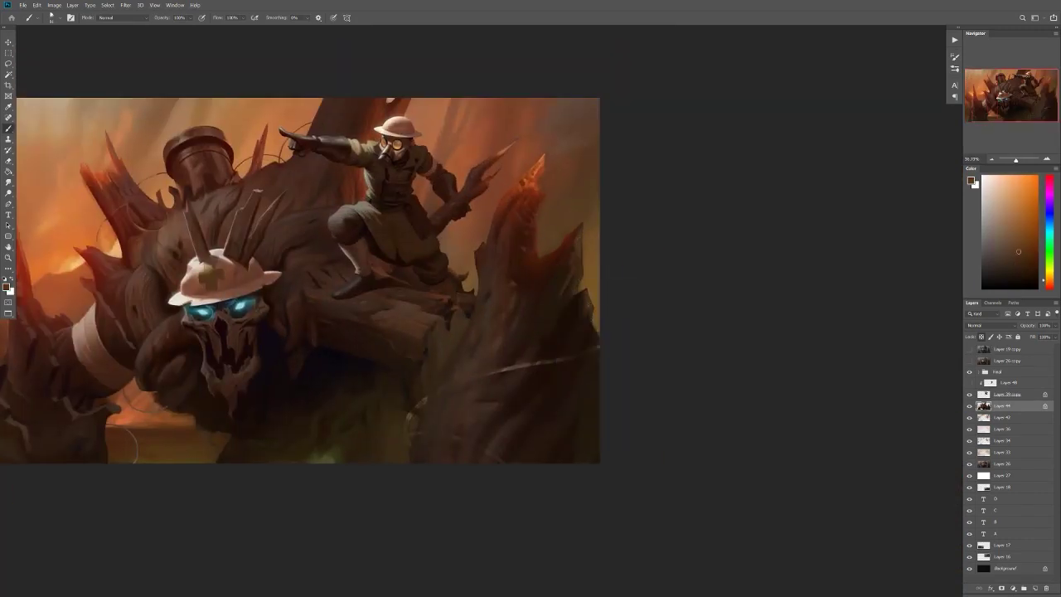
scroll(415, 408, "down", 3)
key("h")
scroll(370, 317, "up", 4)
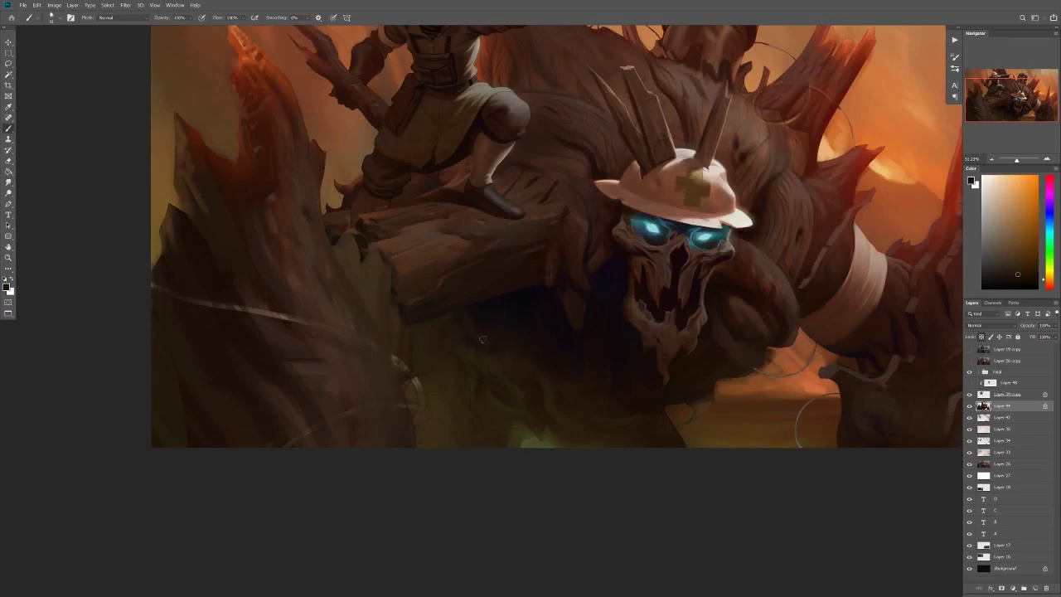
Step: Paint dark shadow tones over the ground beneath the log and the creature
scroll(482, 339, "down", 3)
scroll(490, 407, "up", 1)
right_click(490, 407)
key("Escape")
scroll(520, 440, "down", 3)
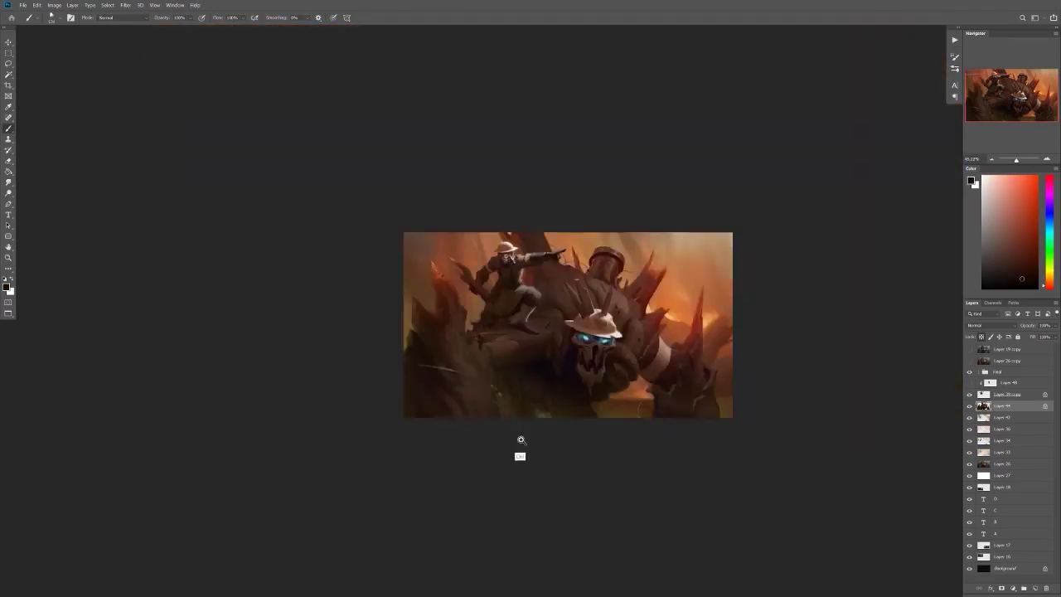
Step: Show the grayscale sketch layer to compare its values with the painting, and hide it again
scroll(521, 439, "down", 1)
scroll(552, 417, "up", 2)
left_click(970, 349)
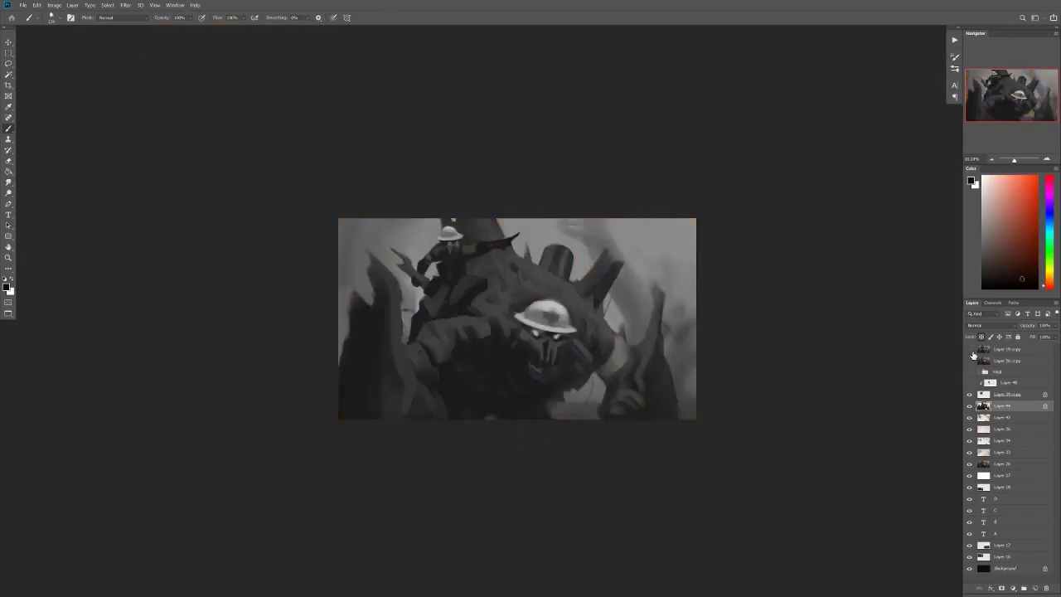
left_click(971, 354)
scroll(472, 338, "up", 1)
scroll(497, 373, "down", 1)
Step: Adjust the brush, deepen the dark areas around the log and stump, and flip the canvas horizontally
scroll(407, 344, "up", 3)
right_click(477, 286)
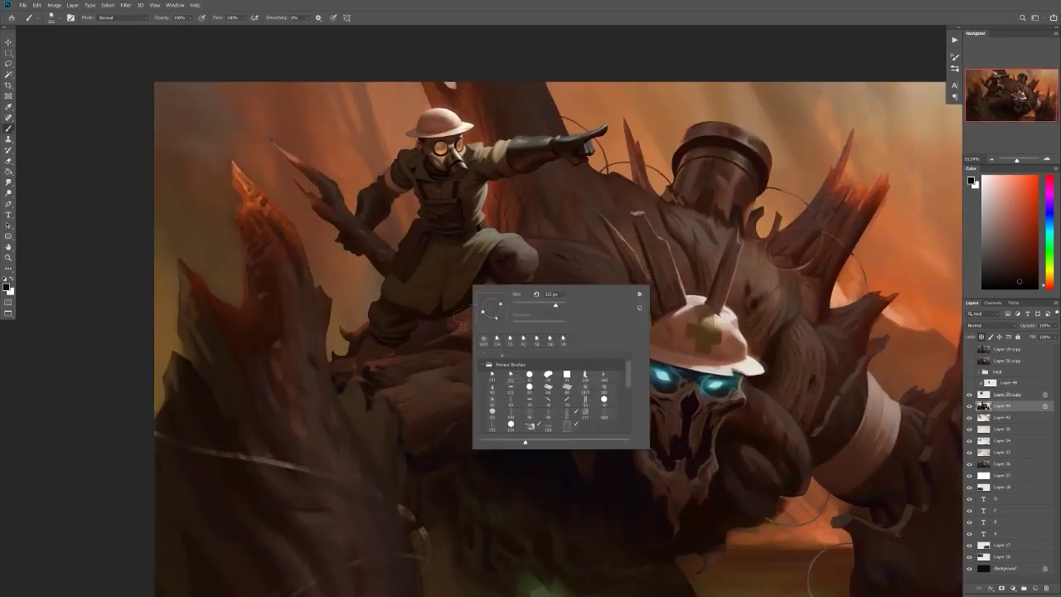
key("Escape")
scroll(394, 382, "down", 3)
scroll(394, 382, "up", 2)
key("h")
scroll(431, 398, "down", 1)
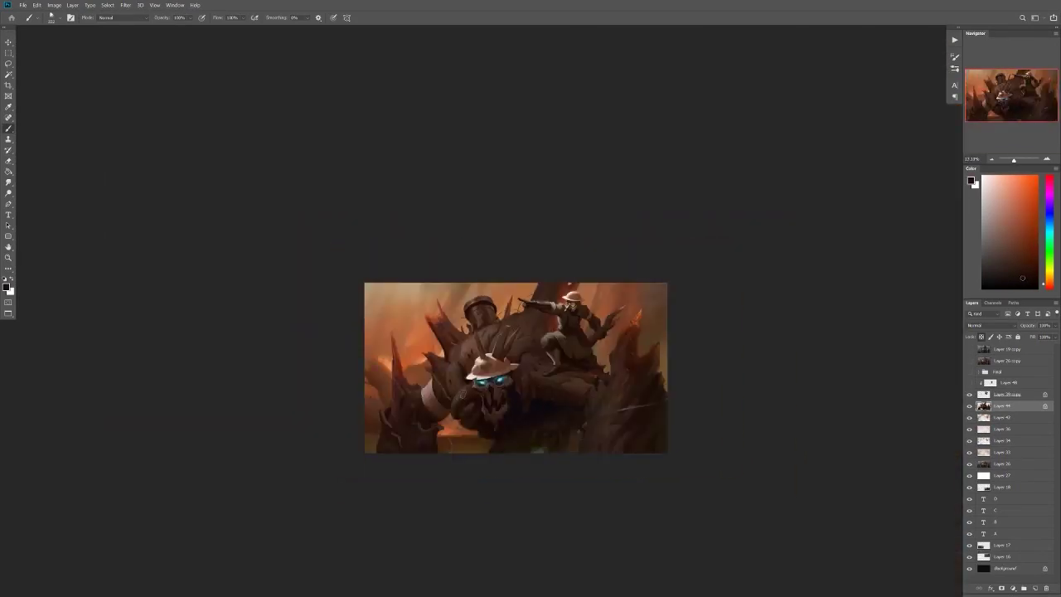
Step: Refine the brown wood tones on the log under the soldier and the neighboring stump
scroll(489, 331, "up", 4)
right_click(489, 328)
key("Escape")
scroll(450, 297, "up", 1)
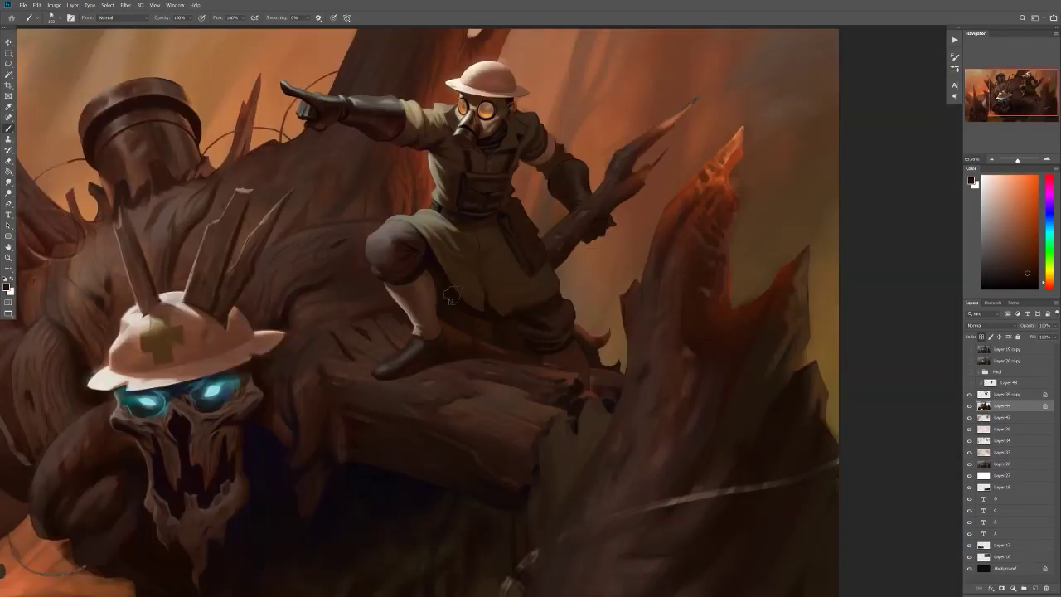
Step: Select Layer 39 copy, sample a dark tone and shade the folds of the soldier's coat
left_click(1007, 393)
left_click(453, 300, "alt")
scroll(475, 315, "down", 3)
scroll(475, 314, "up", 4)
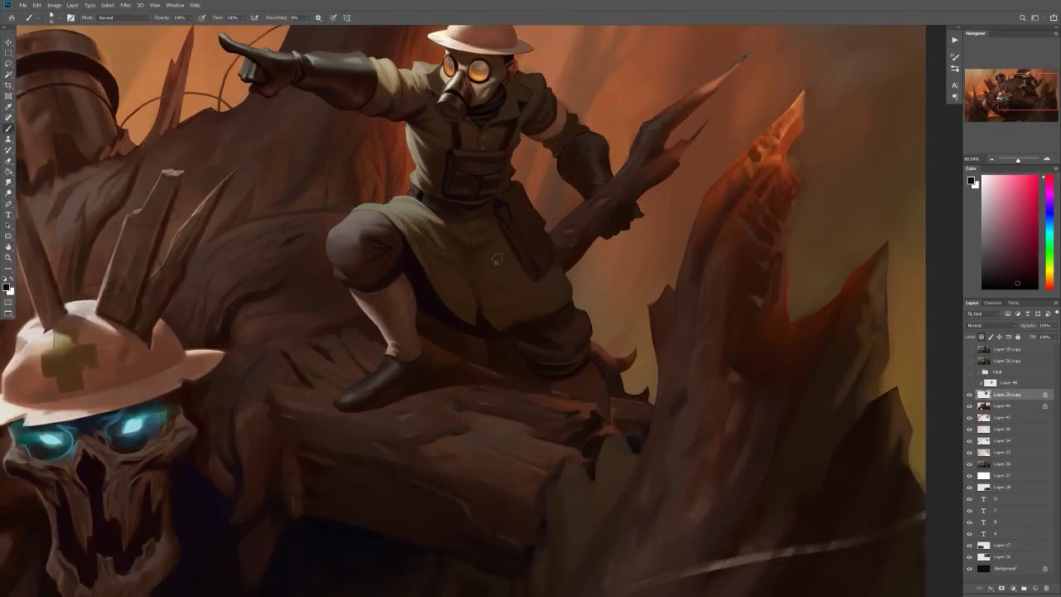
scroll(490, 356, "down", 1)
scroll(514, 307, "up", 2)
scroll(531, 320, "down", 1)
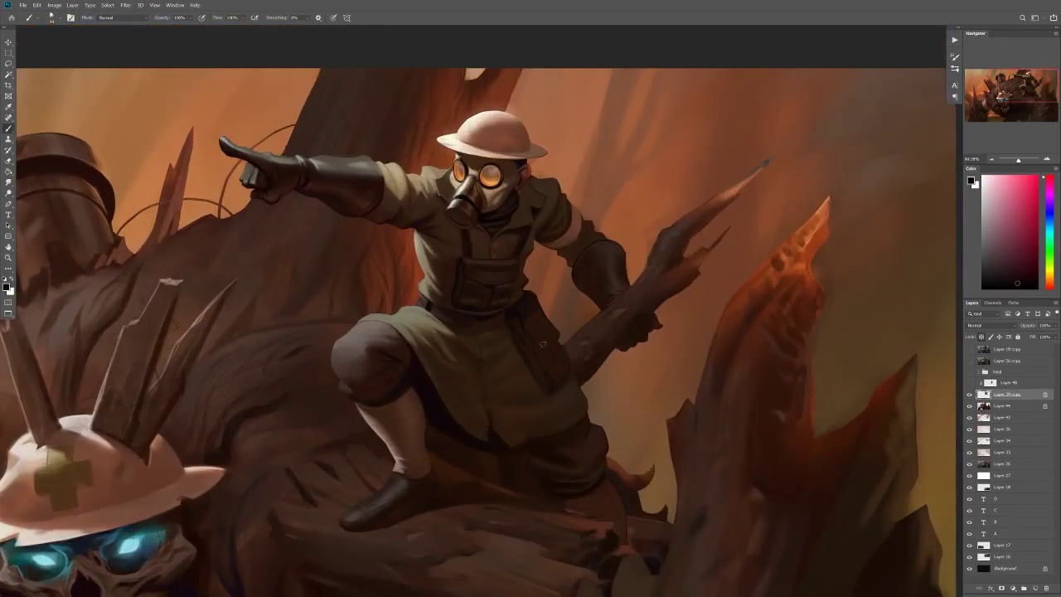
Step: Adjust the brush and darken the chest pouches on the soldier's coat
scroll(562, 334, "up", 3)
right_click(573, 371)
scroll(548, 360, "down", 1)
right_click(529, 360)
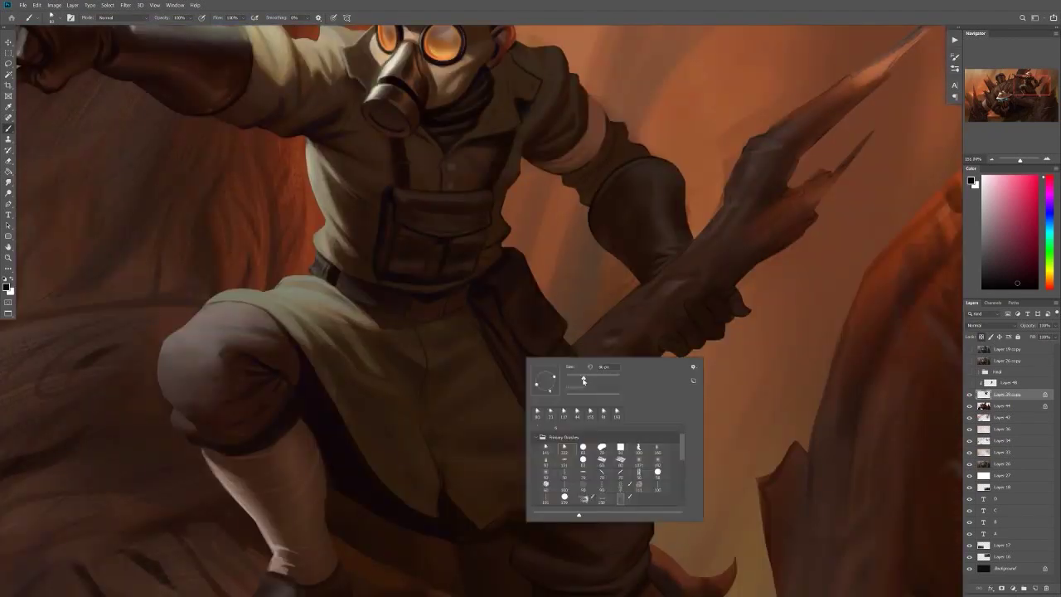
key("Escape")
scroll(504, 310, "up", 2)
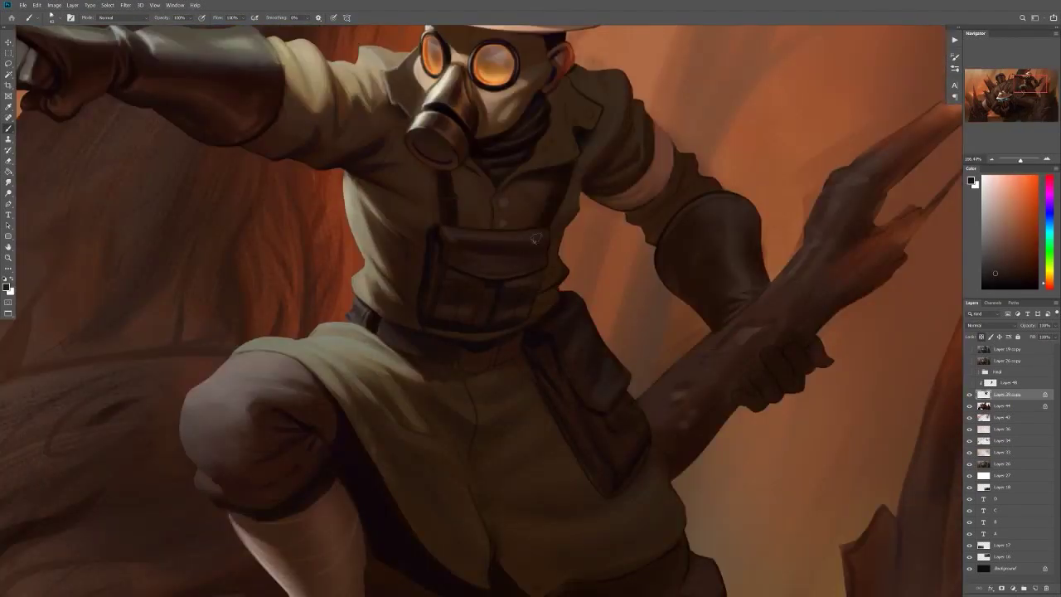
scroll(481, 299, "up", 1)
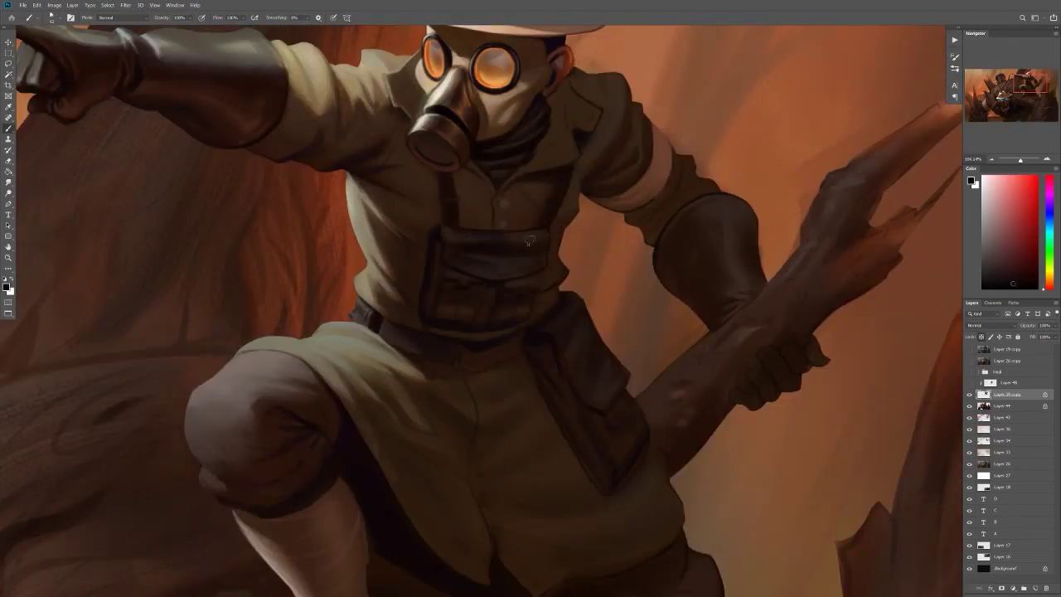
scroll(562, 375, "down", 5)
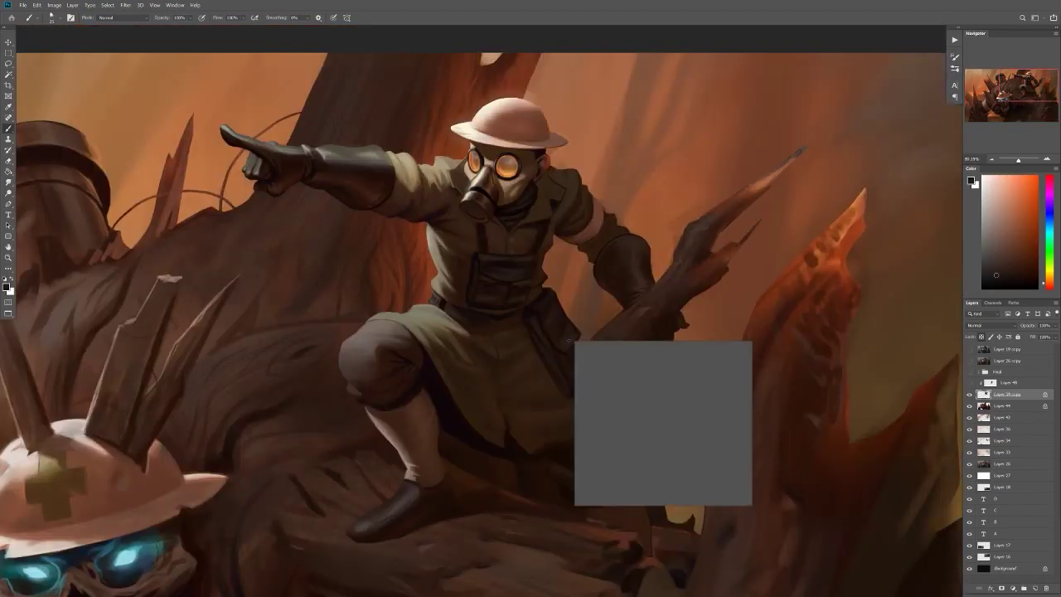
Step: Sample a dark coat tone and refine the shading on the lower part of the soldier's coat
scroll(533, 287, "up", 3)
scroll(533, 288, "up", 3)
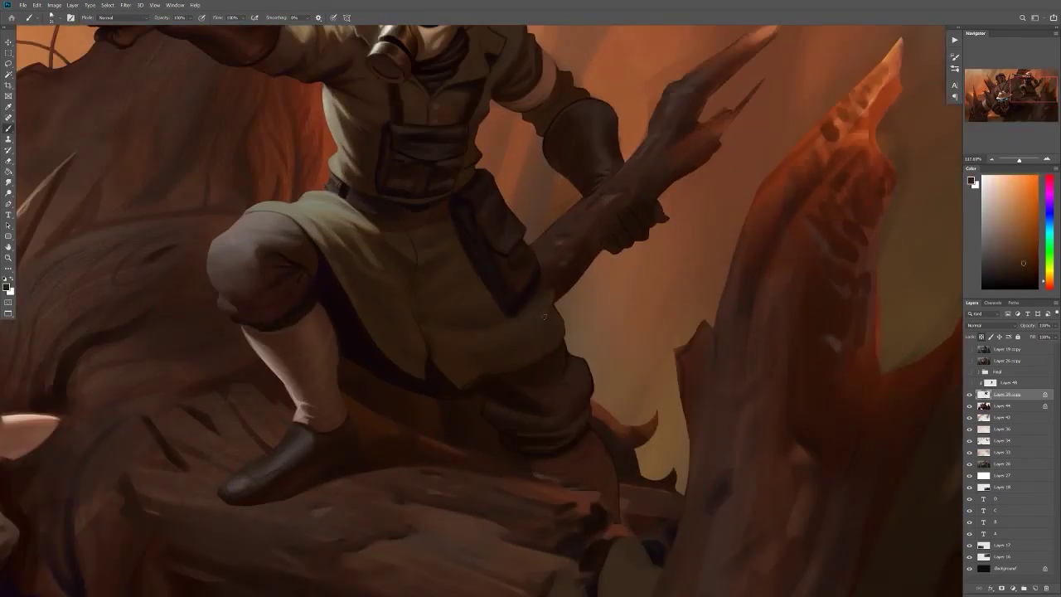
left_click(537, 345, "alt")
scroll(430, 302, "down", 4)
scroll(474, 379, "up", 3)
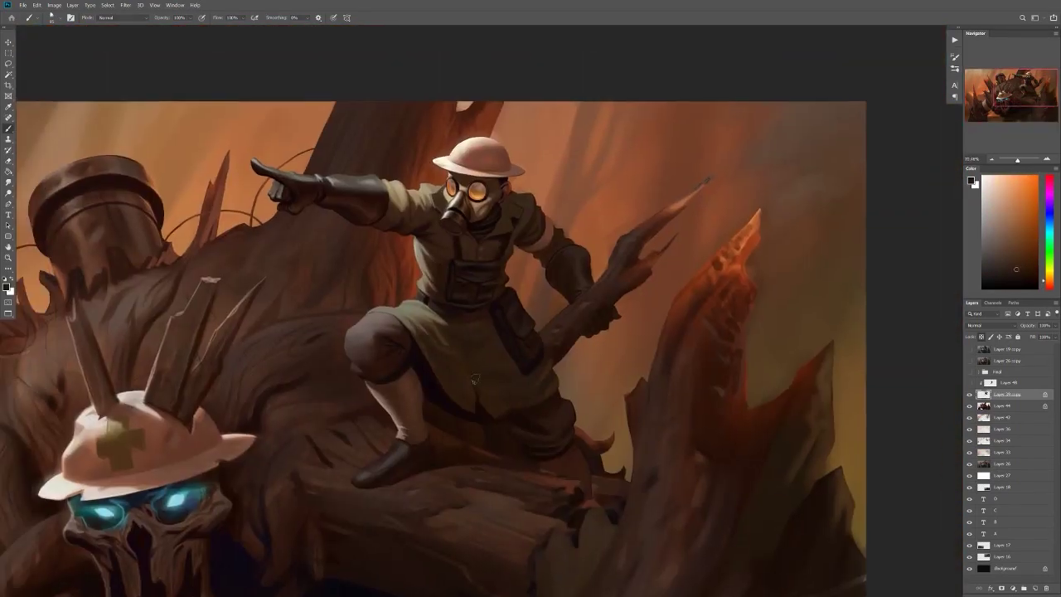
Step: Deepen the dark tones on the hip bag hanging from the soldier's belt
scroll(516, 404, "down", 5)
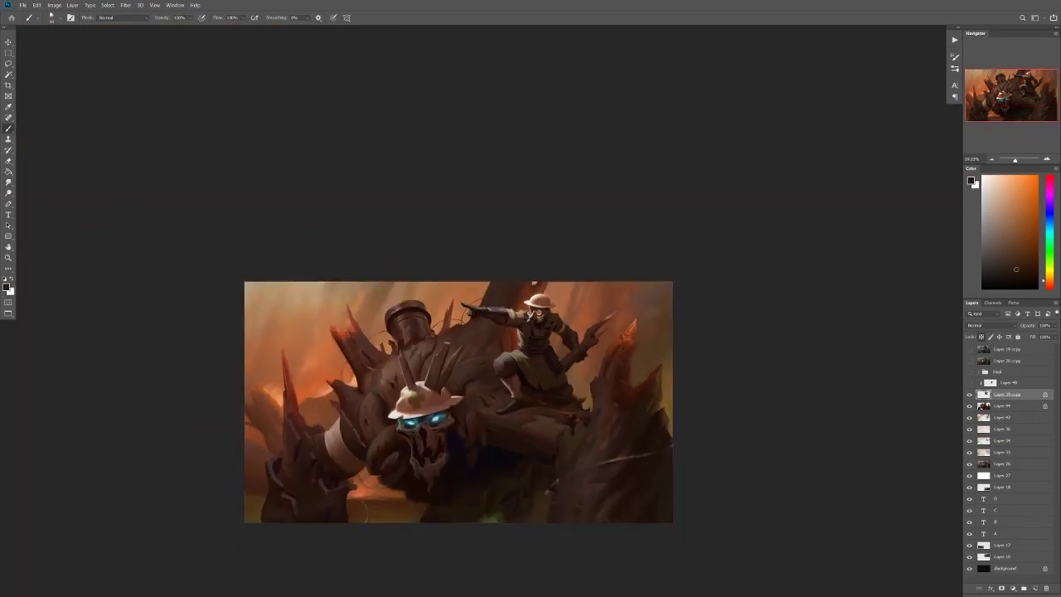
scroll(580, 348, "up", 5)
scroll(442, 204, "down", 5)
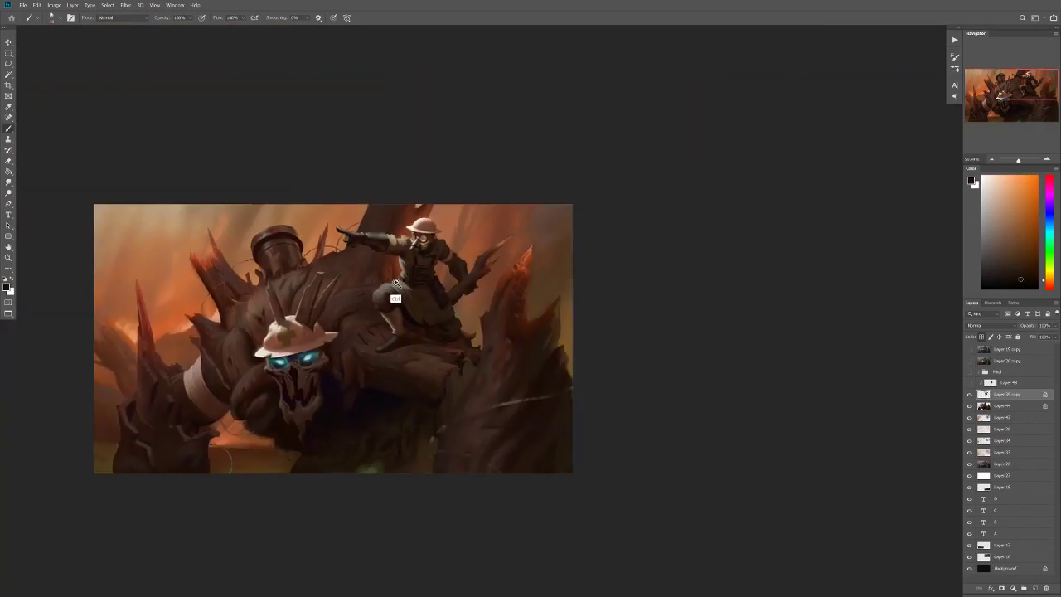
scroll(393, 296, "up", 7)
scroll(491, 272, "down", 5)
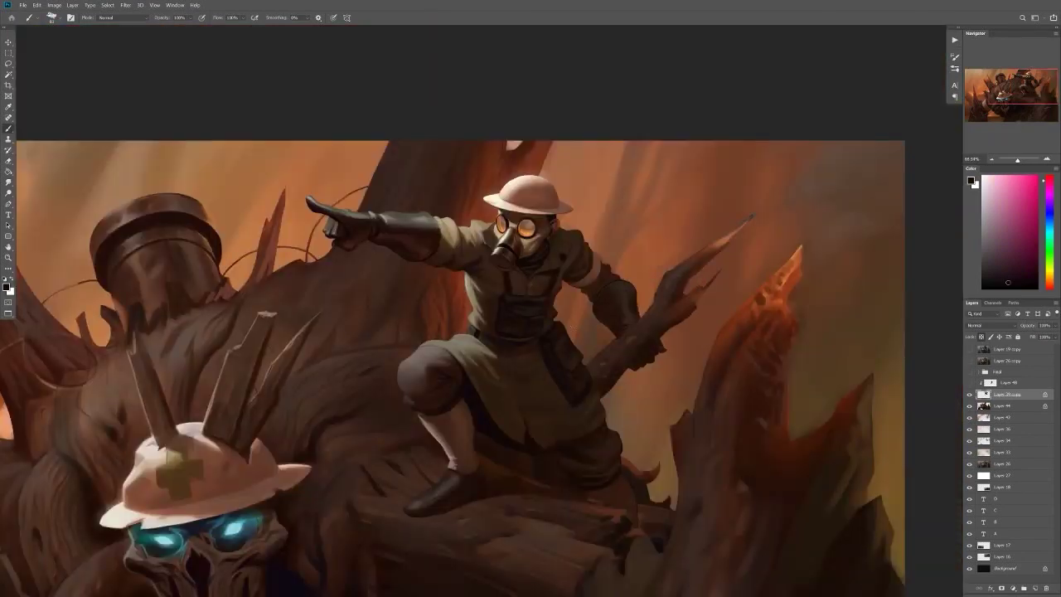
scroll(580, 282, "up", 7)
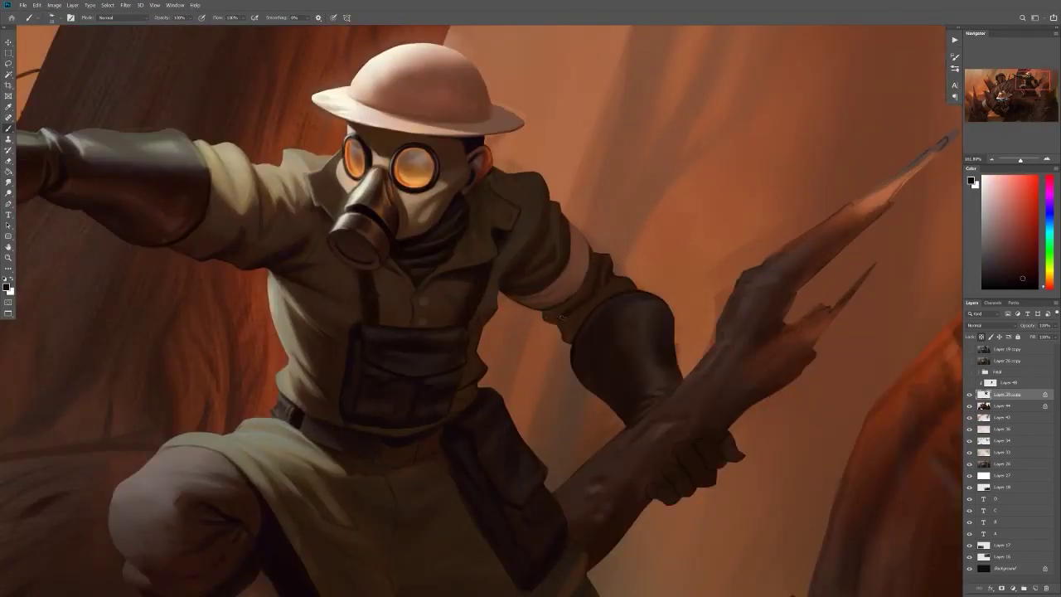
Step: Refine the dark brown shading on the soldier's jacket and the sleeve of the bent arm
scroll(580, 311, "down", 1)
scroll(549, 356, "down", 4)
scroll(577, 288, "up", 5)
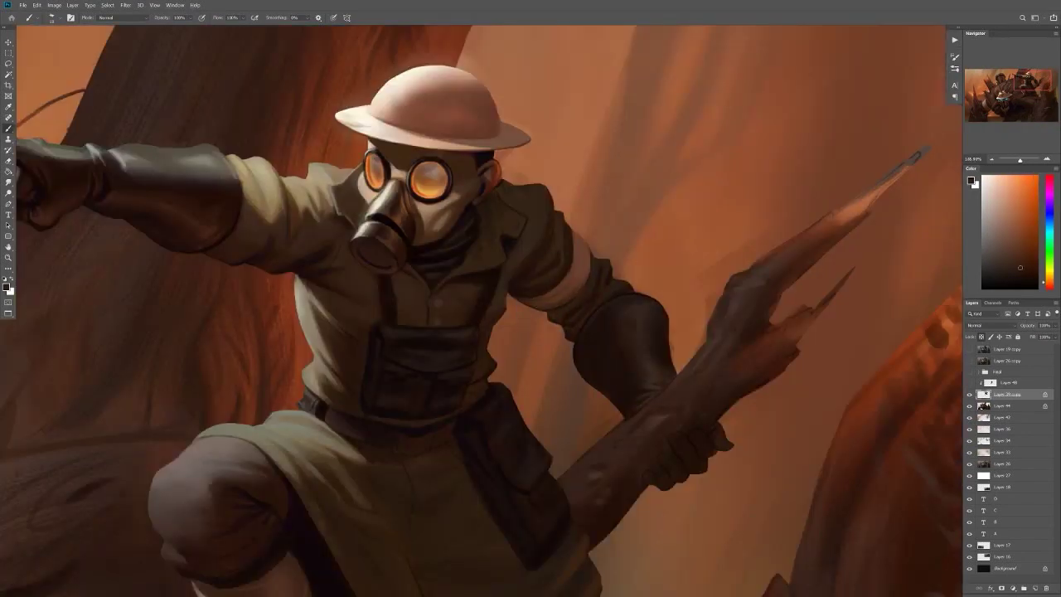
scroll(544, 368, "down", 5)
scroll(545, 367, "up", 6)
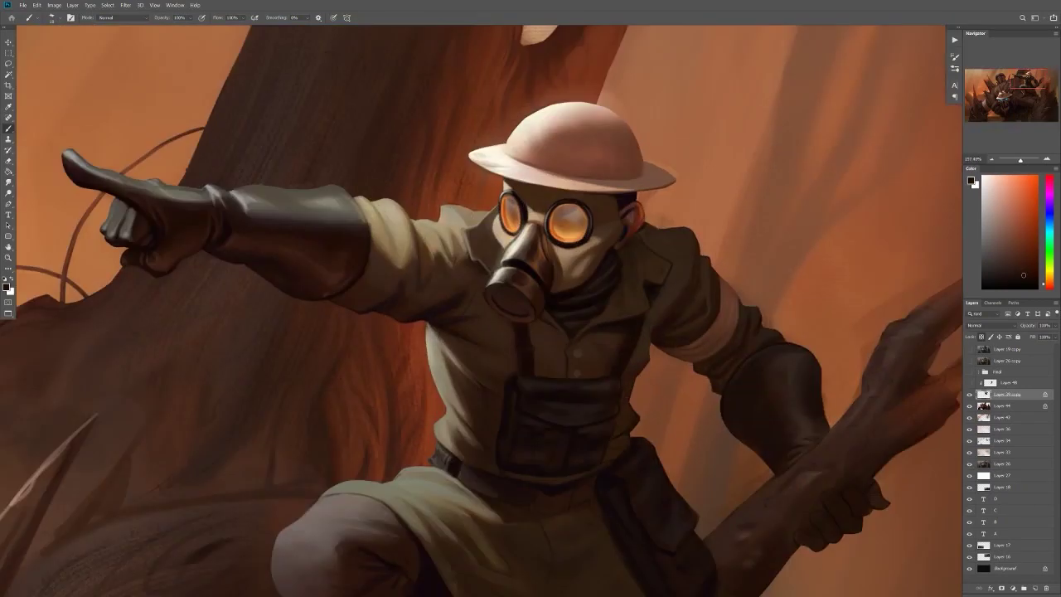
scroll(544, 298, "down", 3)
scroll(544, 298, "up", 1)
scroll(545, 297, "down", 1)
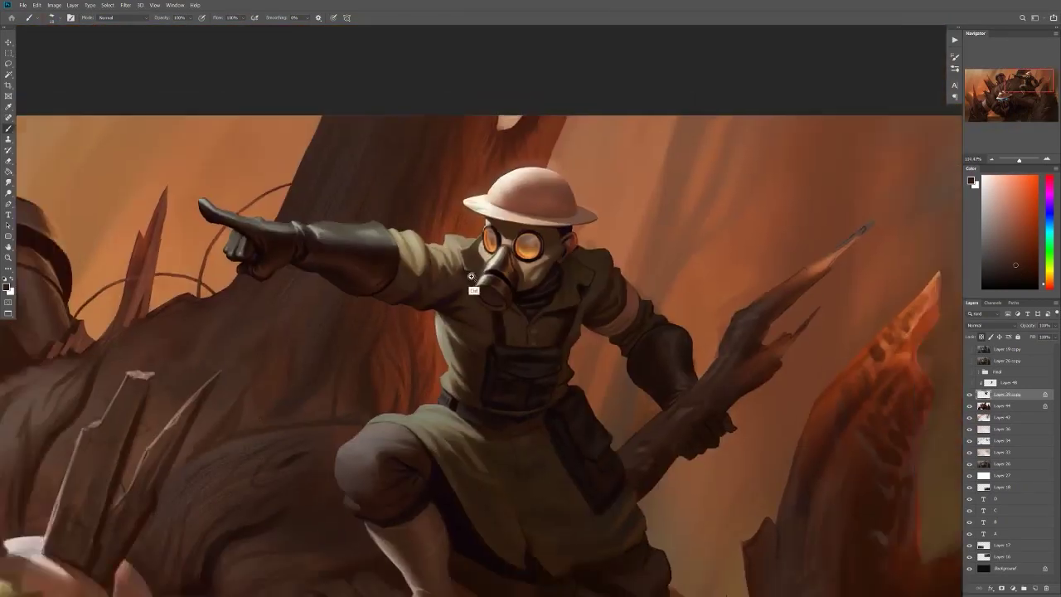
Step: Select Layer 44, touch up the creature with dark red-brown tones, and flip the canvas horizontally
scroll(545, 298, "down", 4)
scroll(544, 298, "up", 5)
scroll(544, 297, "down", 5)
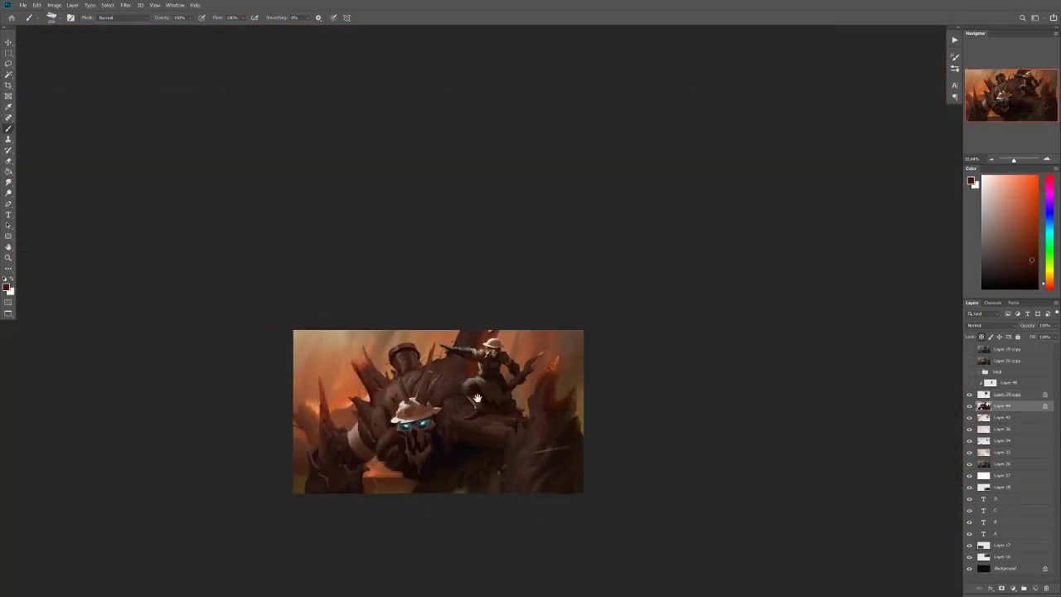
scroll(544, 298, "up", 3)
scroll(742, 224, "down", 2)
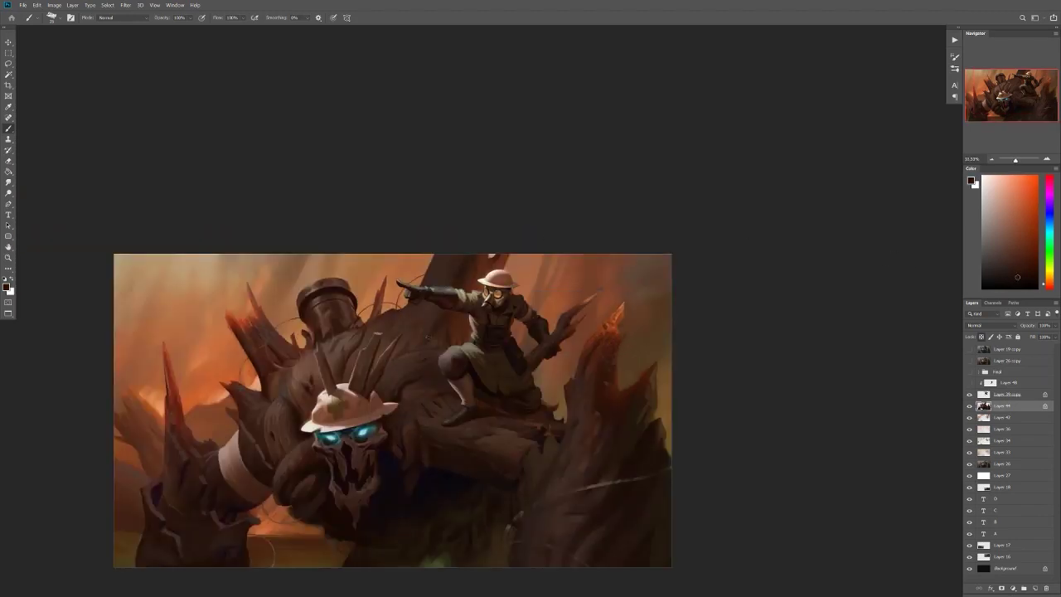
key("ctrl+shift+h")
scroll(450, 242, "down", 2)
scroll(422, 332, "up", 6)
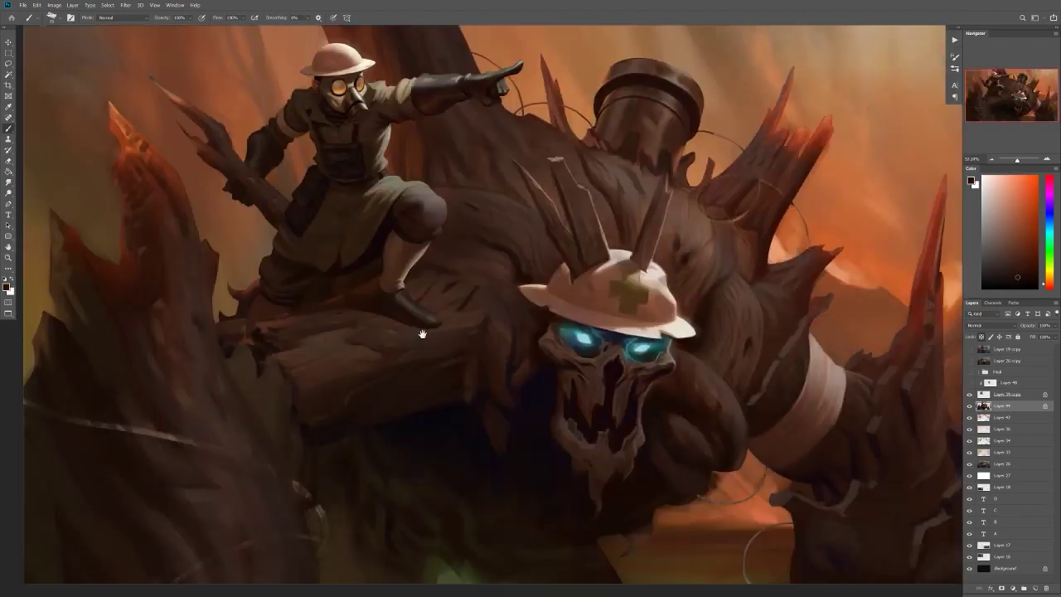
scroll(478, 324, "down", 6)
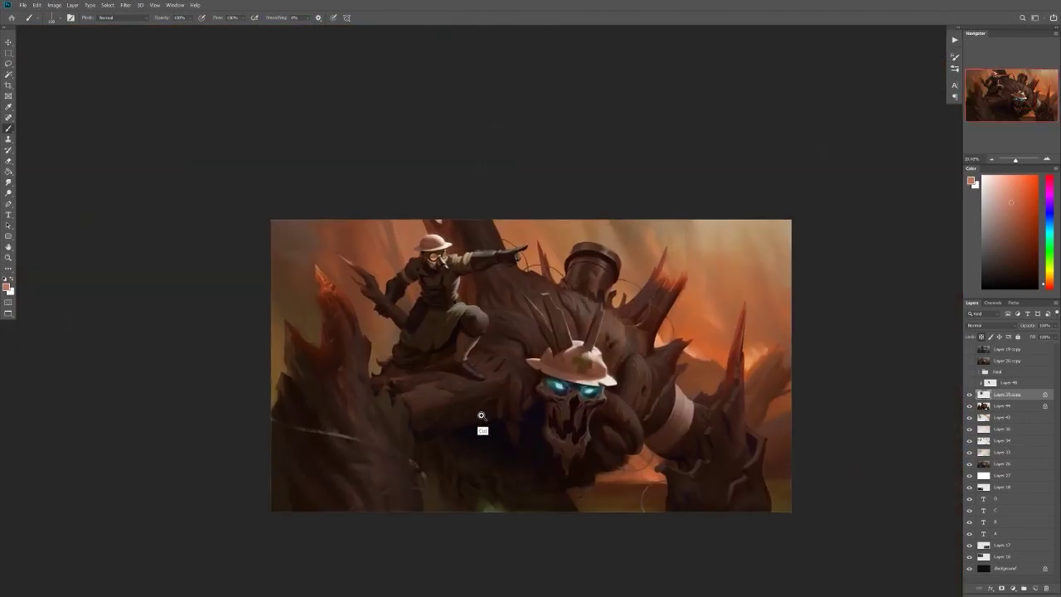
Step: Sample dark and light tones and refine the soldier's upper coat and pointing sleeve on Layer 39 copy
left_click(448, 280, "alt")
scroll(488, 348, "up", 8)
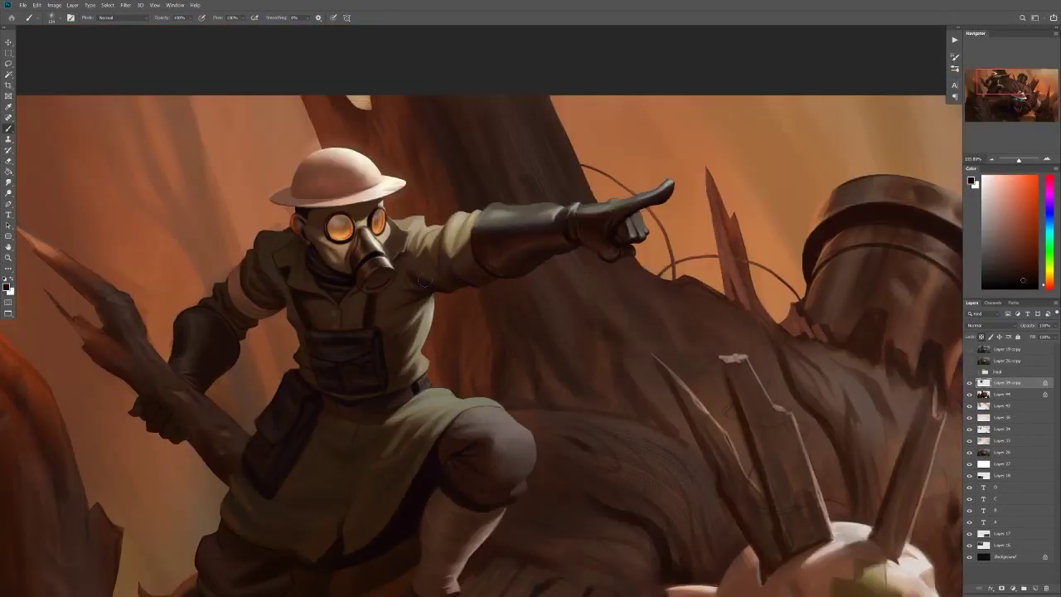
scroll(424, 281, "down", 6)
scroll(423, 281, "up", 6)
left_click(421, 236, "alt")
scroll(389, 281, "down", 7)
scroll(398, 307, "up", 3)
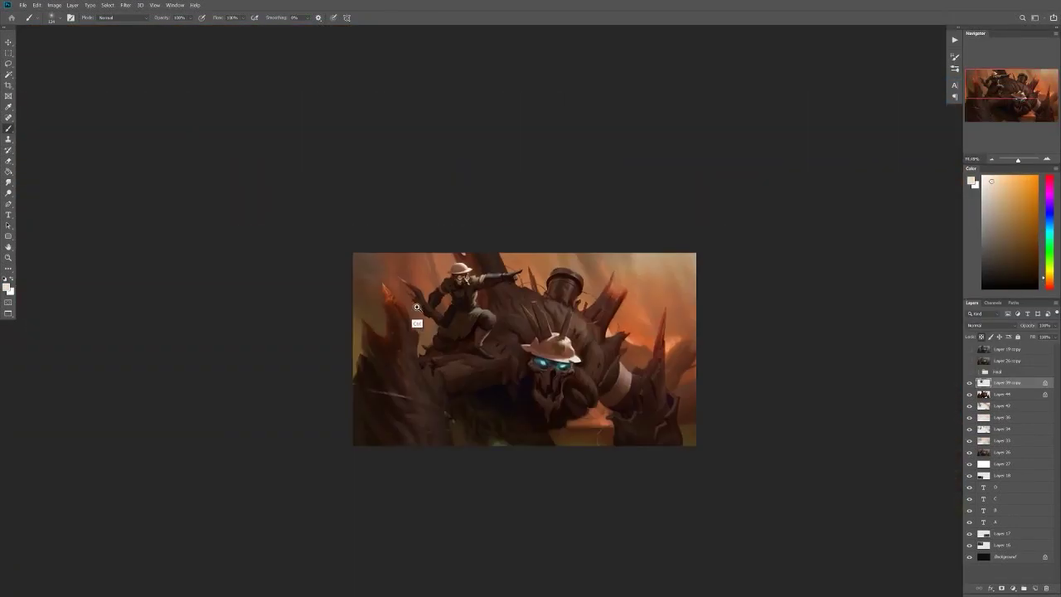
Step: Unlock the transparency of Layer 39 copy and soften the soldier's edges with the Eraser and Smudge tools
scroll(417, 307, "up", 1)
scroll(439, 267, "up", 8)
scroll(415, 177, "down", 3)
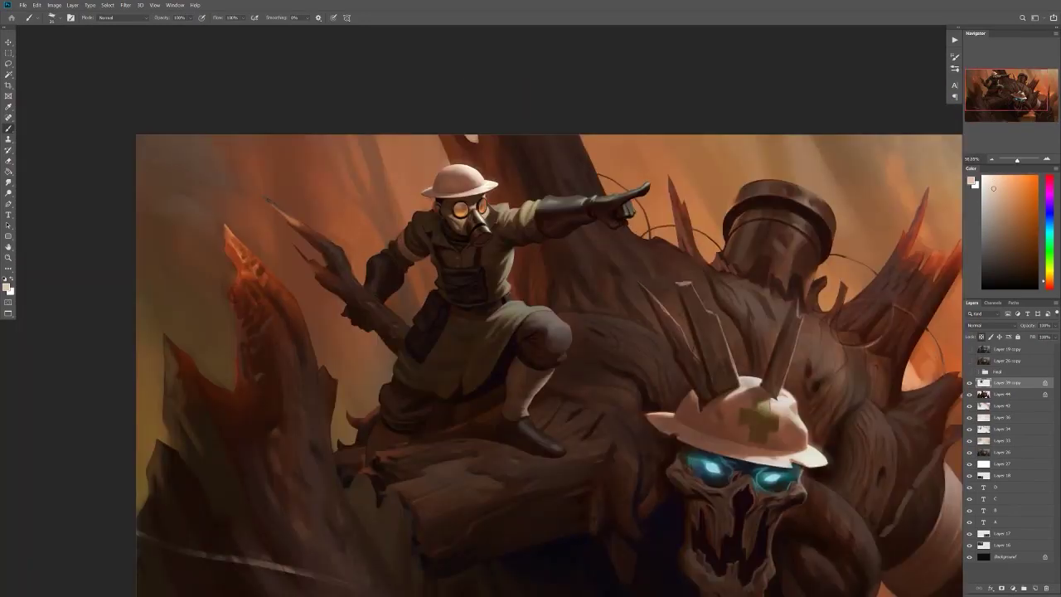
scroll(444, 199, "up", 5)
scroll(685, 203, "down", 3)
key("e")
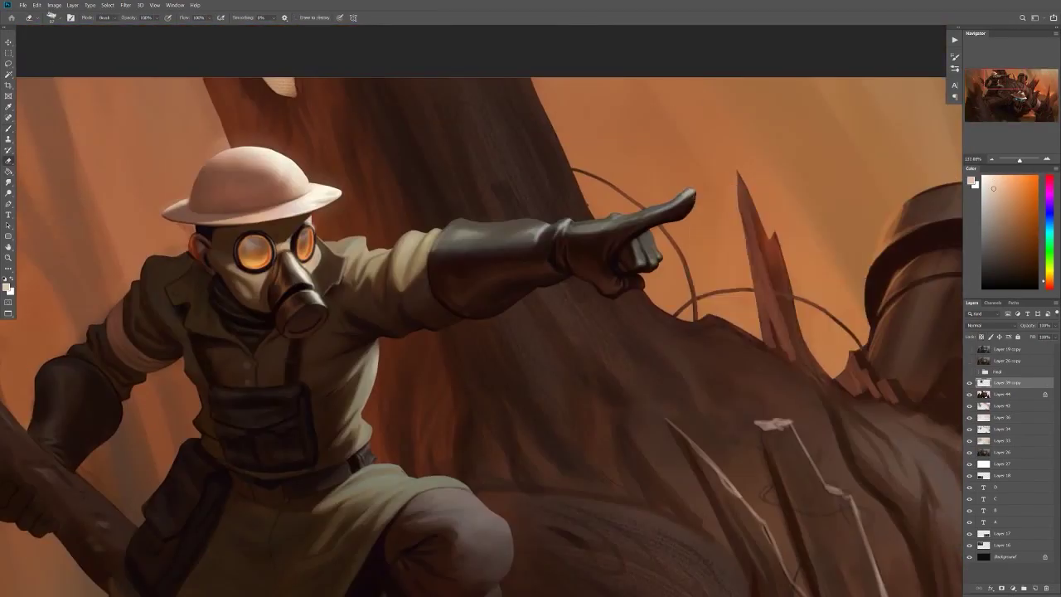
key("r")
scroll(303, 423, "down", 4)
scroll(303, 332, "up", 4)
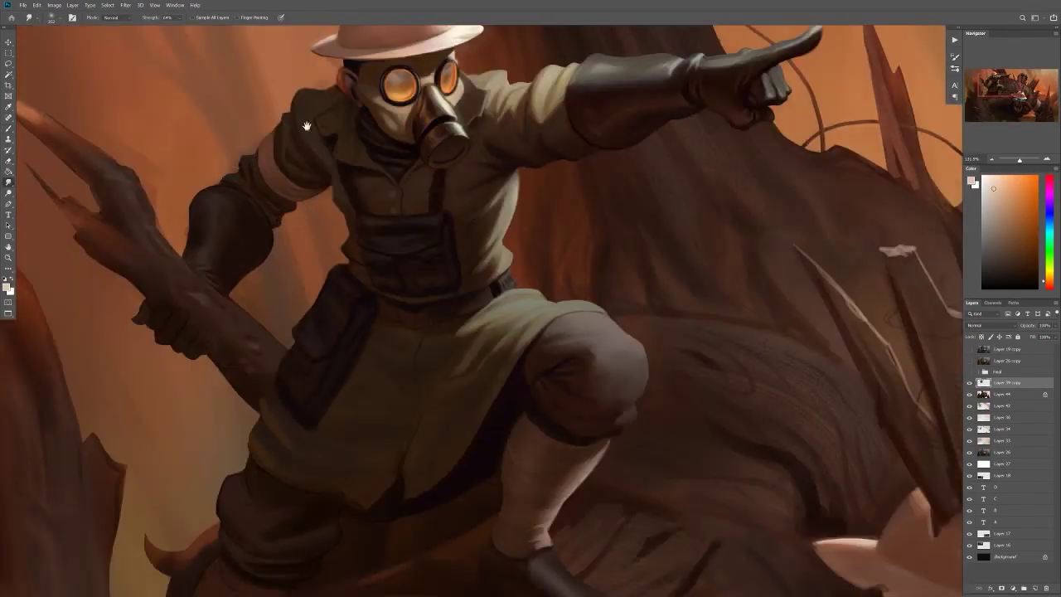
scroll(295, 235, "down", 2)
Step: Choose another brush and repaint the pointed ends of the soldier's branch in red-orange
key("b")
scroll(294, 235, "down", 5)
scroll(294, 235, "up", 1)
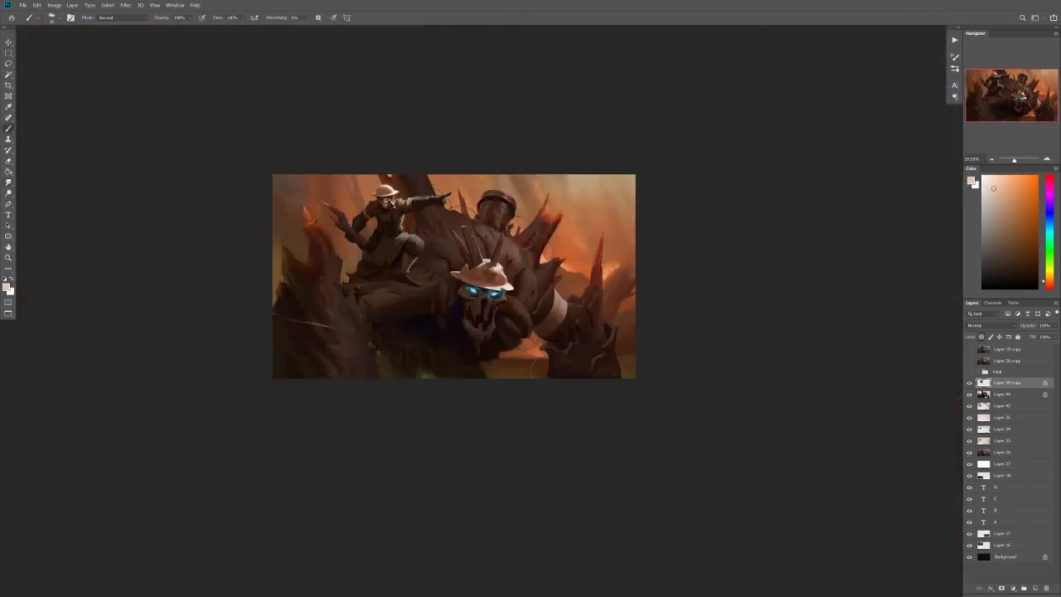
scroll(348, 207, "up", 3)
right_click(332, 203)
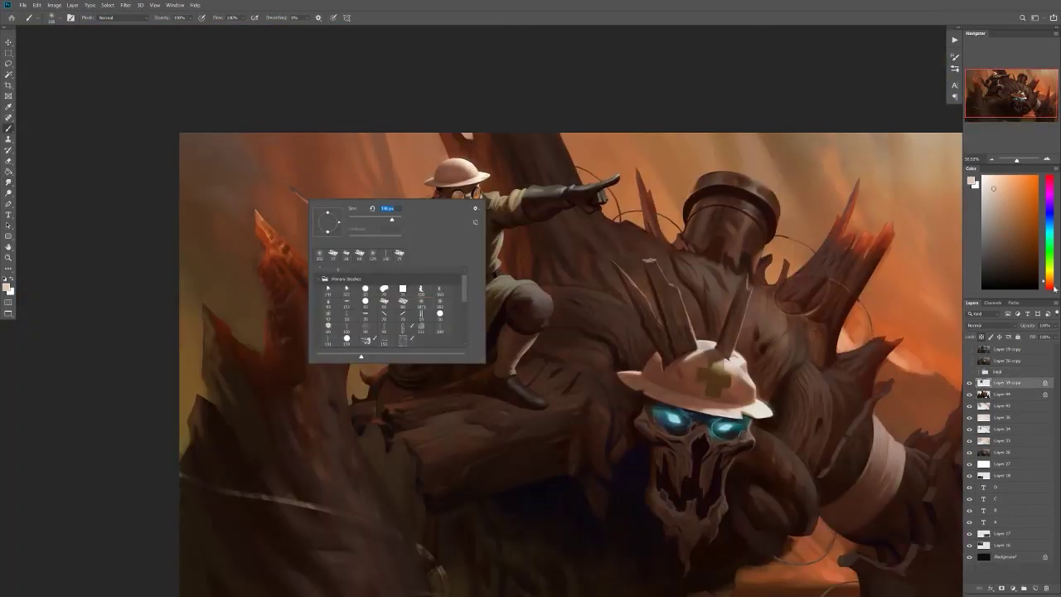
left_click(311, 204, "alt")
right_click(387, 251)
double_click(367, 360)
scroll(299, 196, "up", 3)
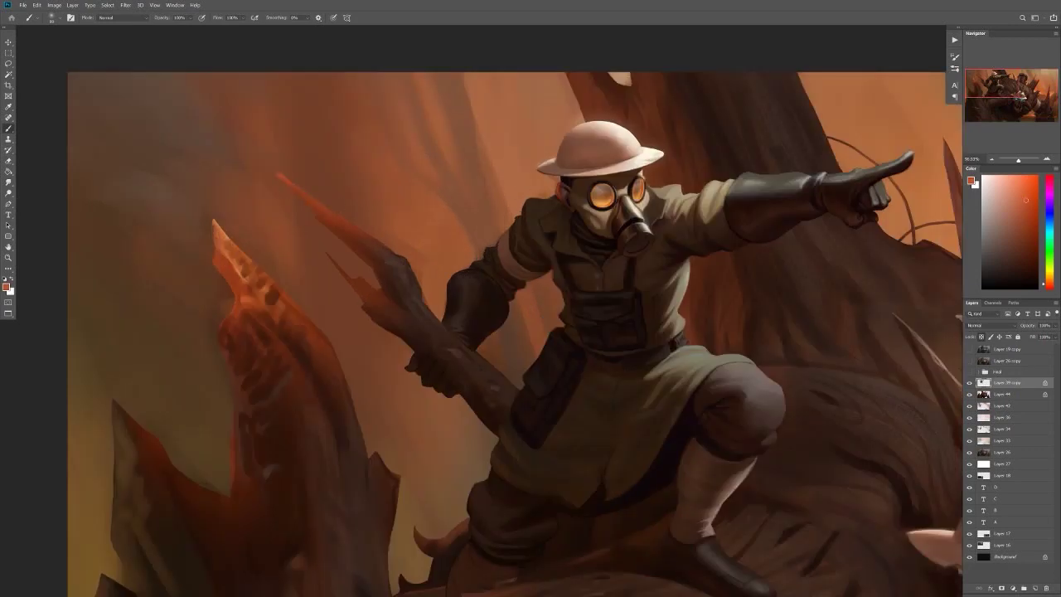
Step: Sample dark red-brown tones and paint bark texture along the upper spike of the soldier's branch
left_click(527, 236, "alt")
right_click(367, 247)
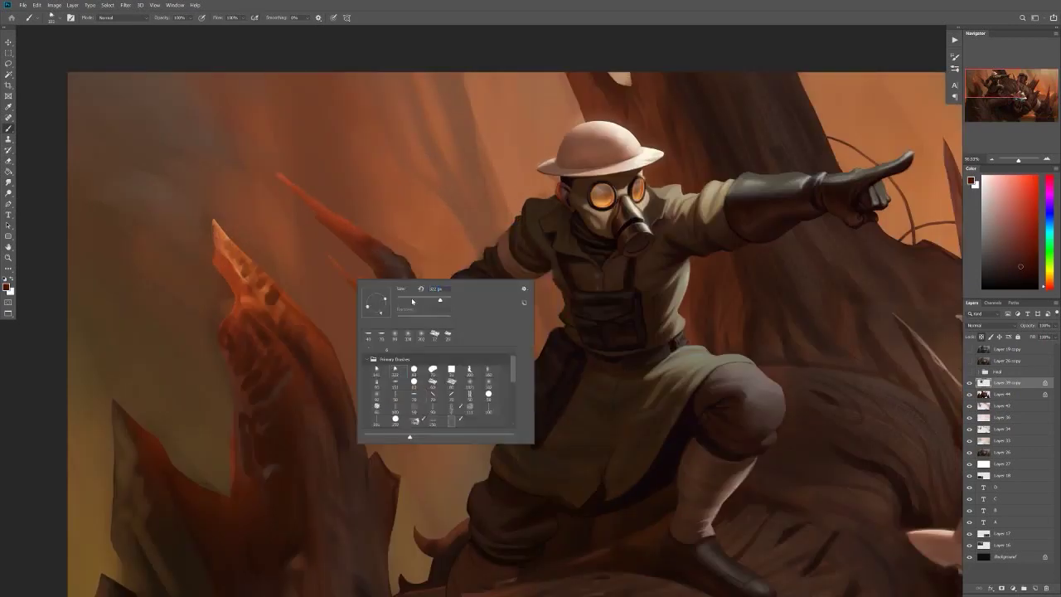
double_click(398, 373)
left_click_drag(365, 246, 352, 234)
scroll(328, 212, "up", 1)
left_click(323, 210, "alt")
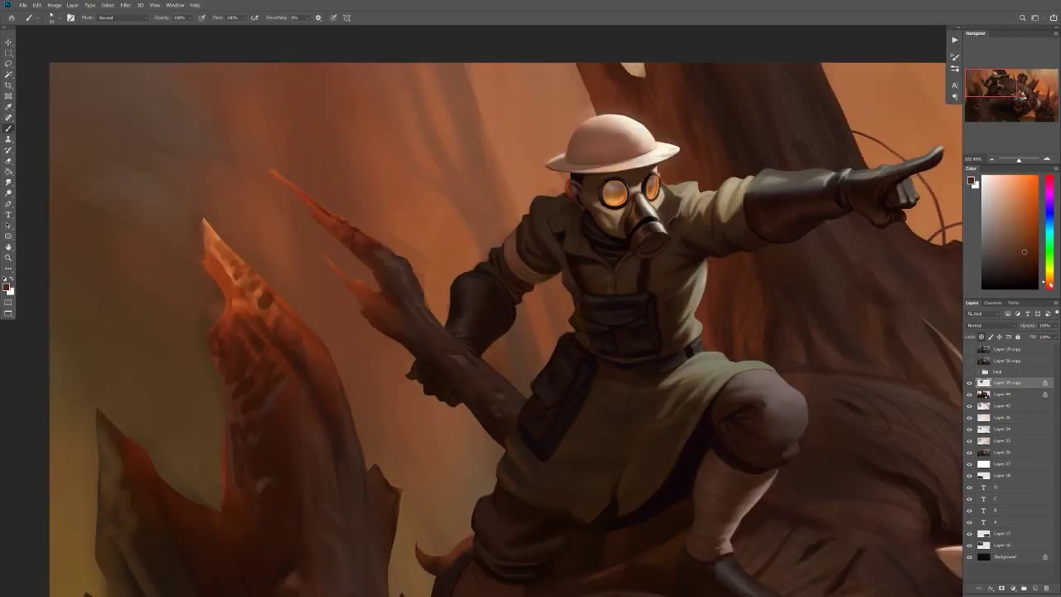
scroll(384, 240, "down", 1)
scroll(386, 277, "down", 1)
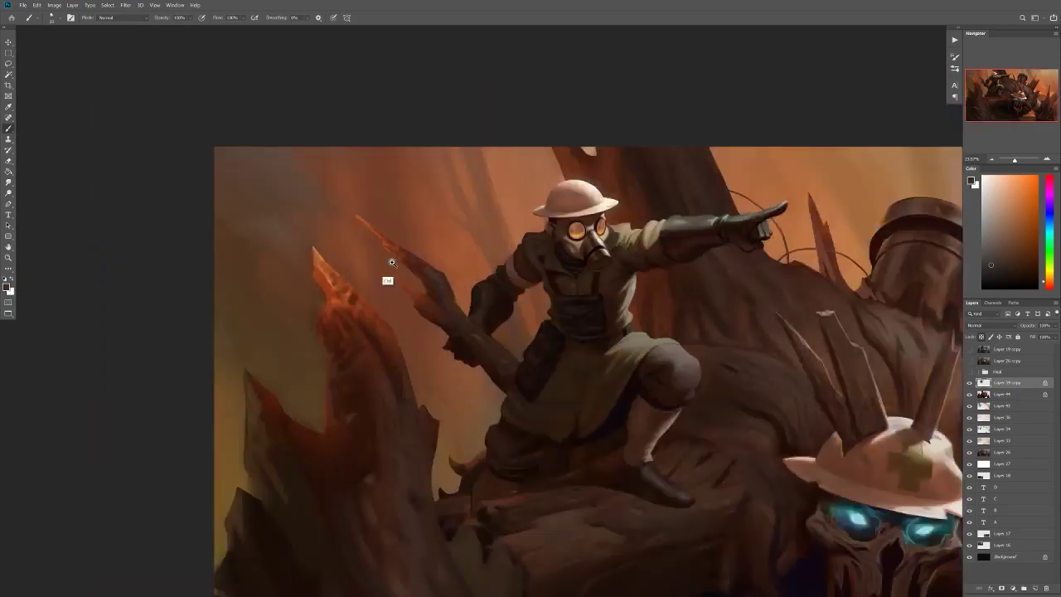
Step: Pick brighter red and orange tones and paint glowing highlights on the two spikes of the branch
scroll(386, 277, "up", 2)
mouse_move(457, 236)
left_mouse_down()
mouse_move(412, 271)
mouse_move(443, 315)
mouse_move(479, 333)
mouse_move(456, 299)
mouse_move(498, 315)
mouse_move(489, 334)
mouse_move(514, 335)
mouse_move(462, 329)
mouse_move(497, 331)
mouse_move(447, 311)
mouse_move(461, 309)
mouse_move(452, 311)
mouse_move(443, 256)
mouse_move(507, 254)
left_mouse_up()
left_click(1023, 227)
right_click(464, 240)
key("Escape")
right_click(554, 247)
key("Escape")
left_click(1028, 199)
Step: Switch the brush preset, reset to the default colors and paint dark bark marks below the branch's glowing spikes
right_click(508, 254)
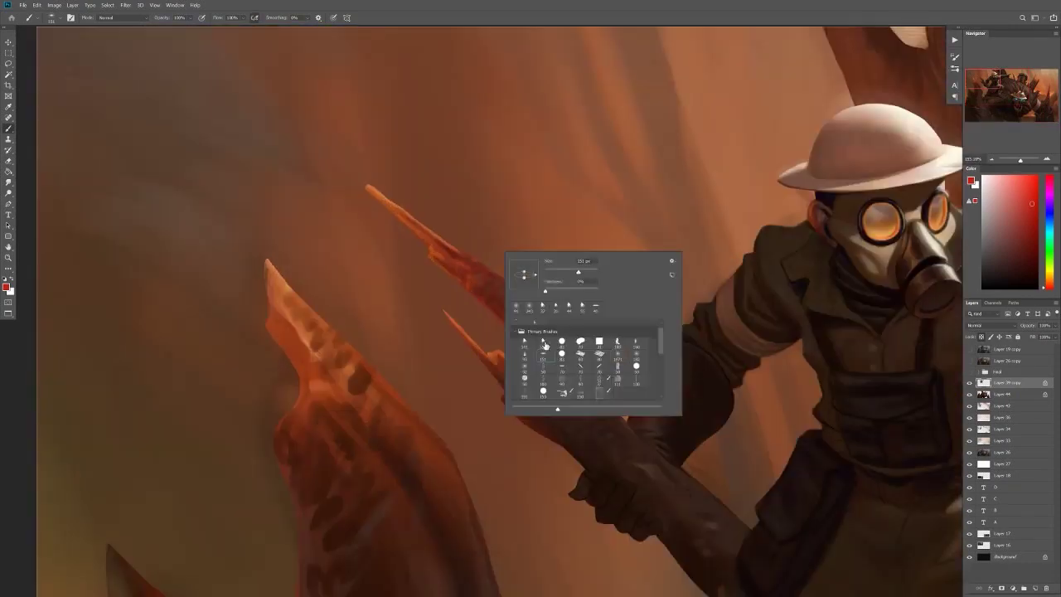
double_click(543, 342)
key("d")
mouse_move(398, 209)
left_mouse_down()
mouse_move(365, 207)
mouse_move(444, 204)
left_mouse_up()
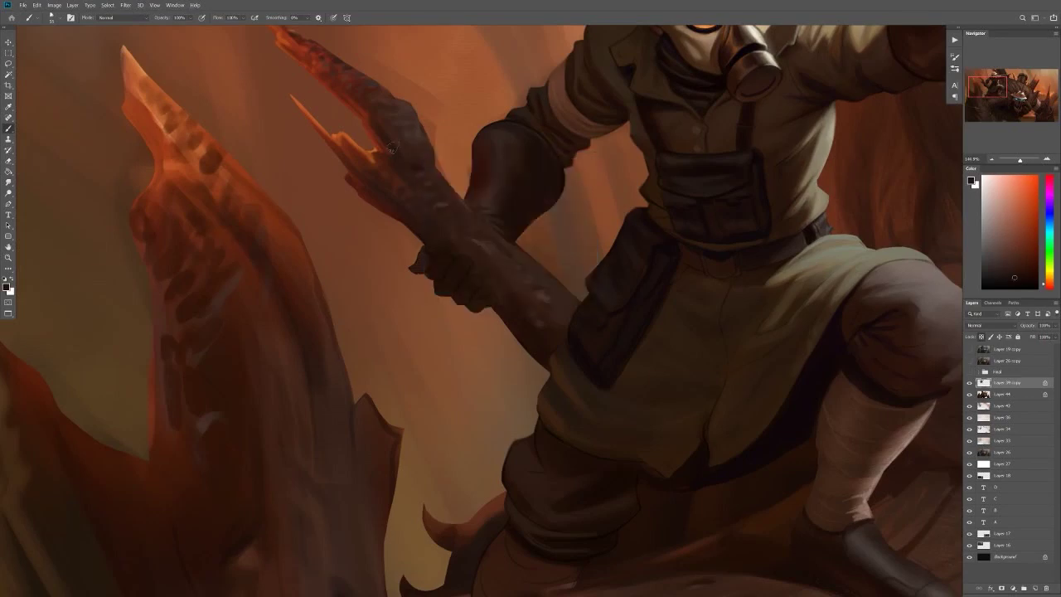
left_click_drag(393, 148, 424, 167)
Step: Define the dark gloved fingers gripping the branch and shade the bark of its lower shaft
left_click_drag(500, 224, 556, 287)
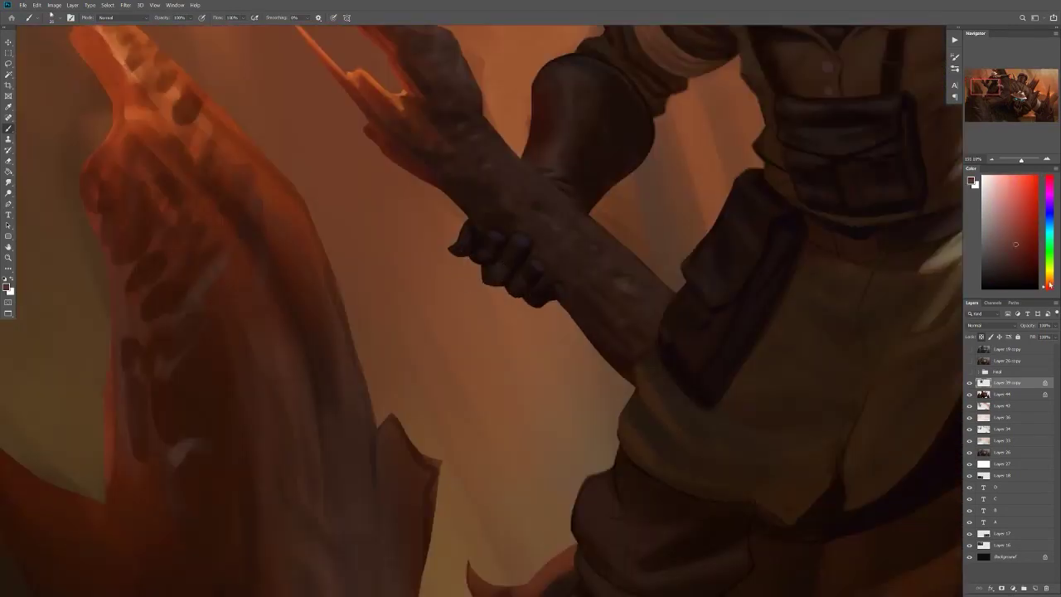
left_click_drag(460, 249, 503, 289)
right_click(561, 332)
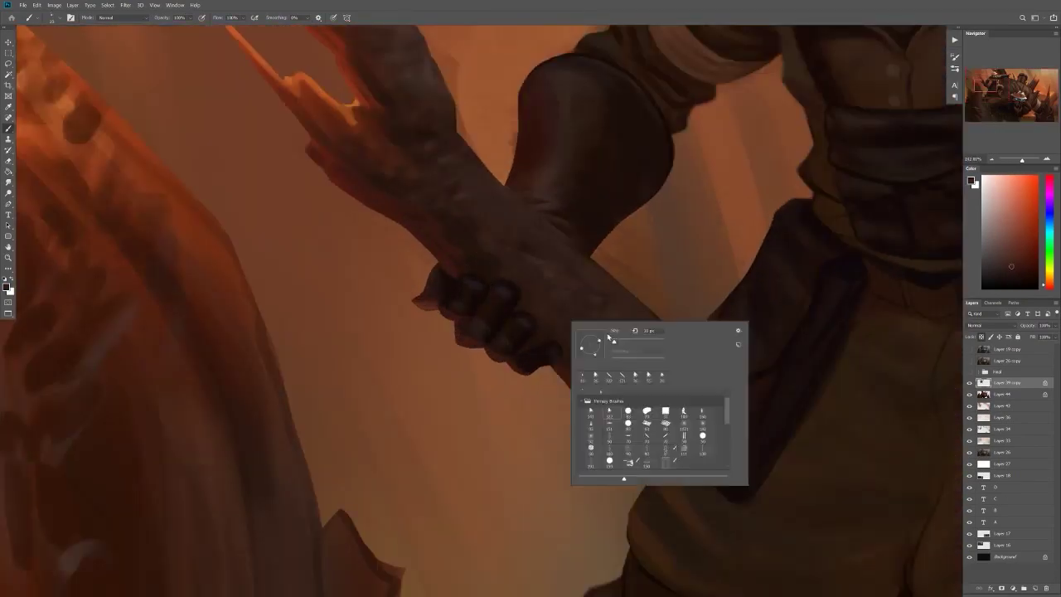
left_click(593, 334, "alt")
left_click(505, 203, "alt")
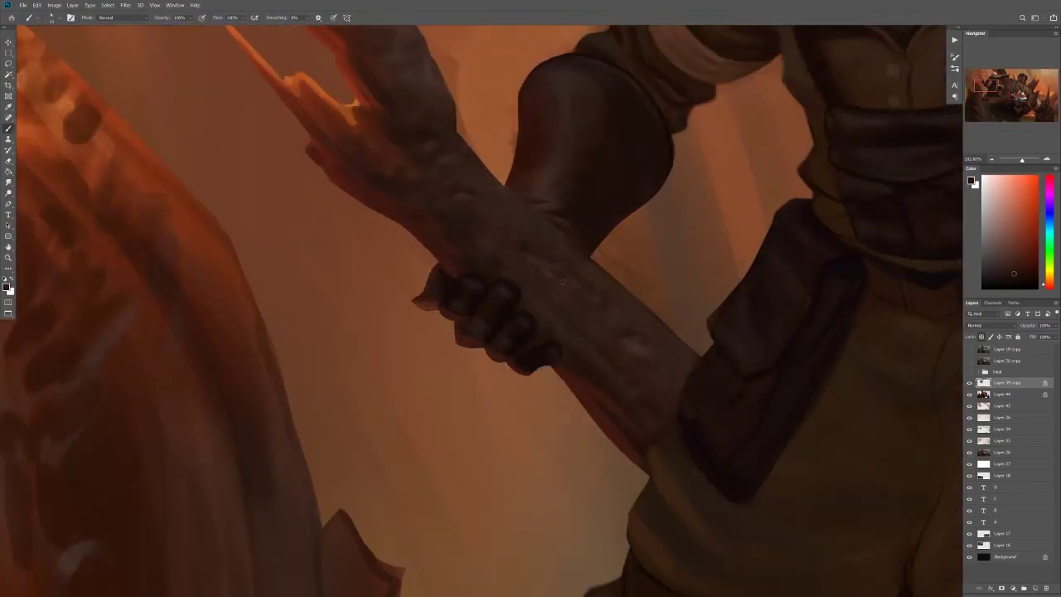
Step: Sample a tone beside the bent arm's glove and clean up where the glove meets the branch
scroll(563, 282, "down", 5)
scroll(621, 403, "up", 5)
scroll(621, 364, "down", 3)
scroll(630, 305, "up", 3)
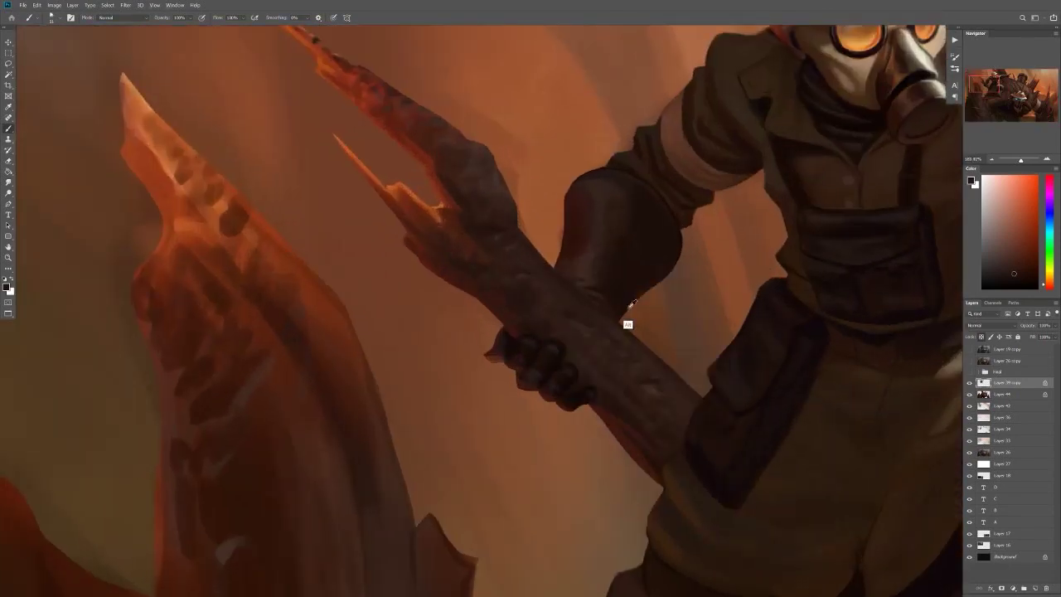
left_click(631, 304, "alt")
scroll(638, 299, "down", 5)
scroll(647, 315, "up", 4)
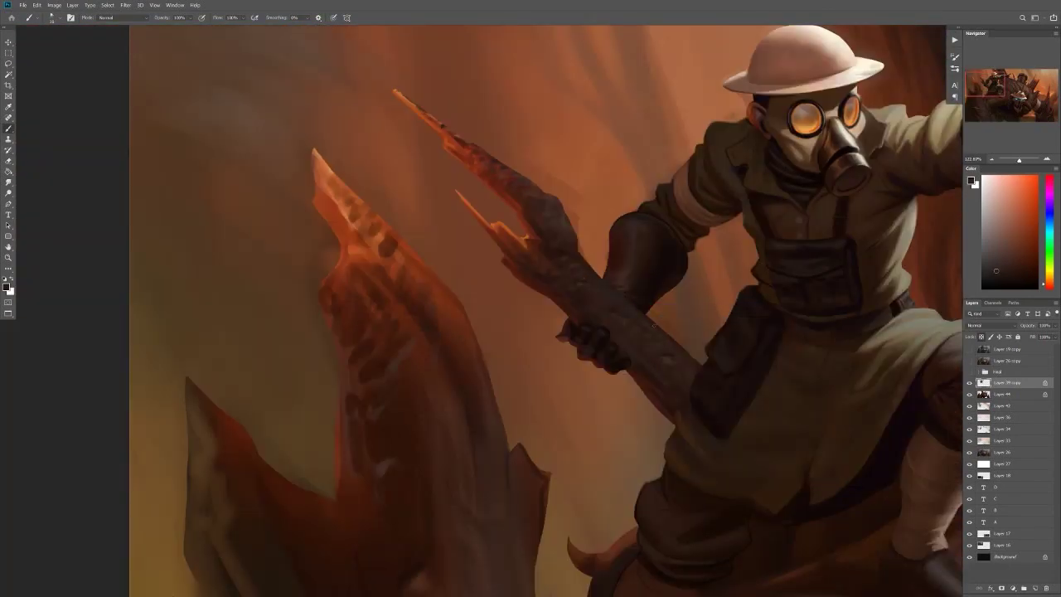
Step: Refine the dark bark and edges of the branch above the soldier's gloved hand
scroll(611, 291, "down", 5)
scroll(580, 299, "up", 5)
right_click(502, 225)
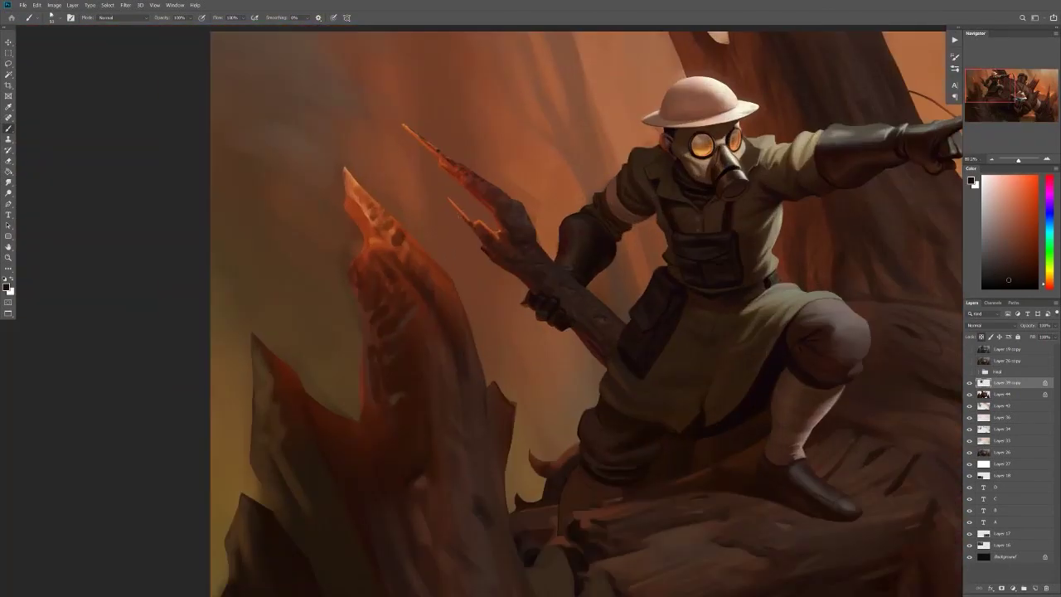
scroll(570, 304, "down", 4)
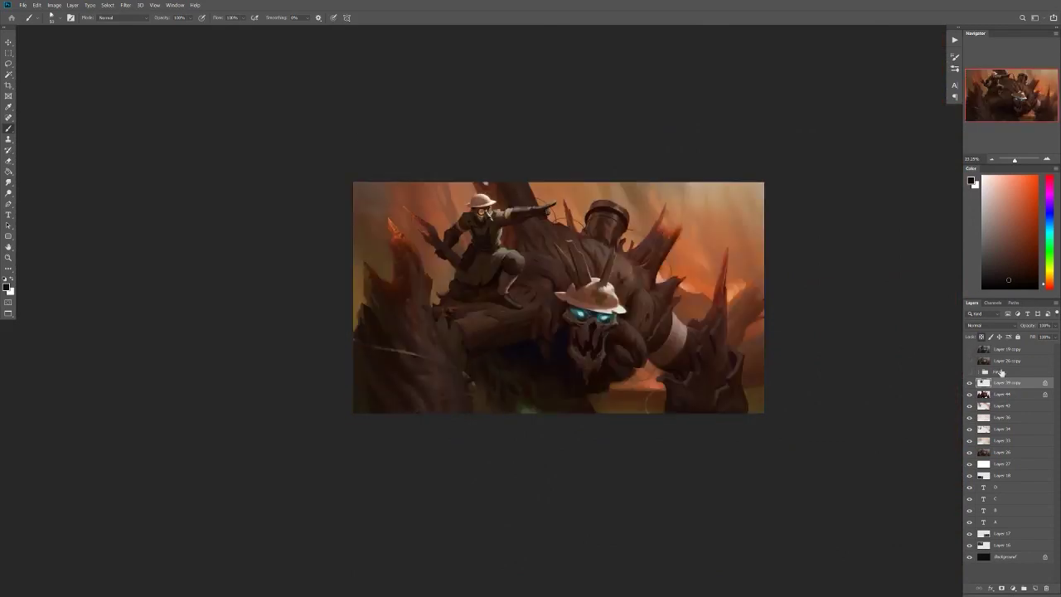
Step: Add a new layer clipped to the soldier's layer, set it to Lighten and lay a muted brown tone over the branch
key("ctrl+shift+alt+n")
left_click(986, 324)
left_click(991, 411)
scroll(454, 203, "up", 5)
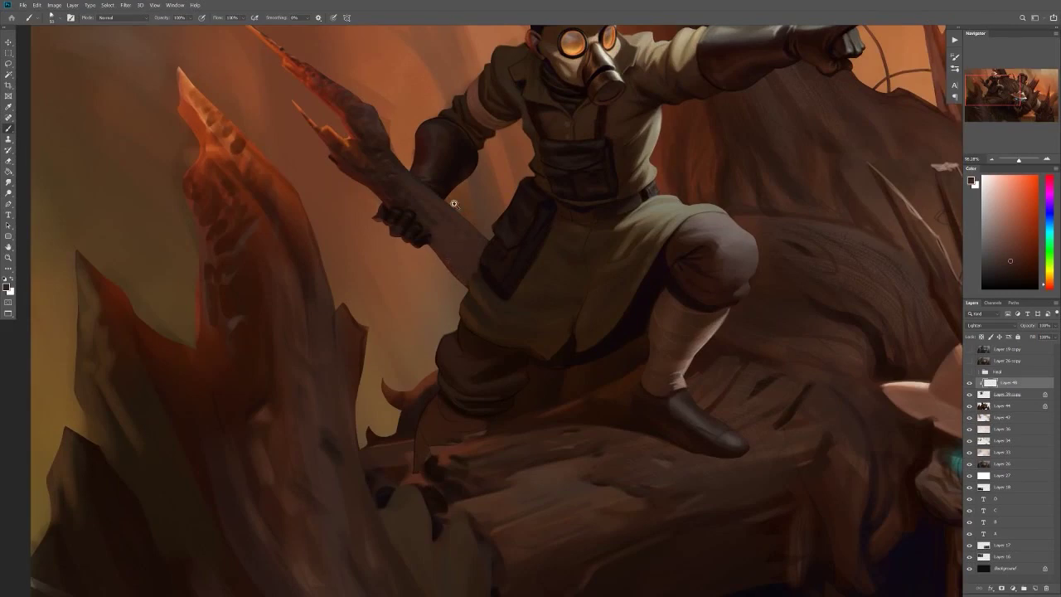
scroll(448, 211, "up", 2)
scroll(398, 200, "down", 4)
scroll(369, 166, "up", 3)
scroll(381, 112, "down", 2)
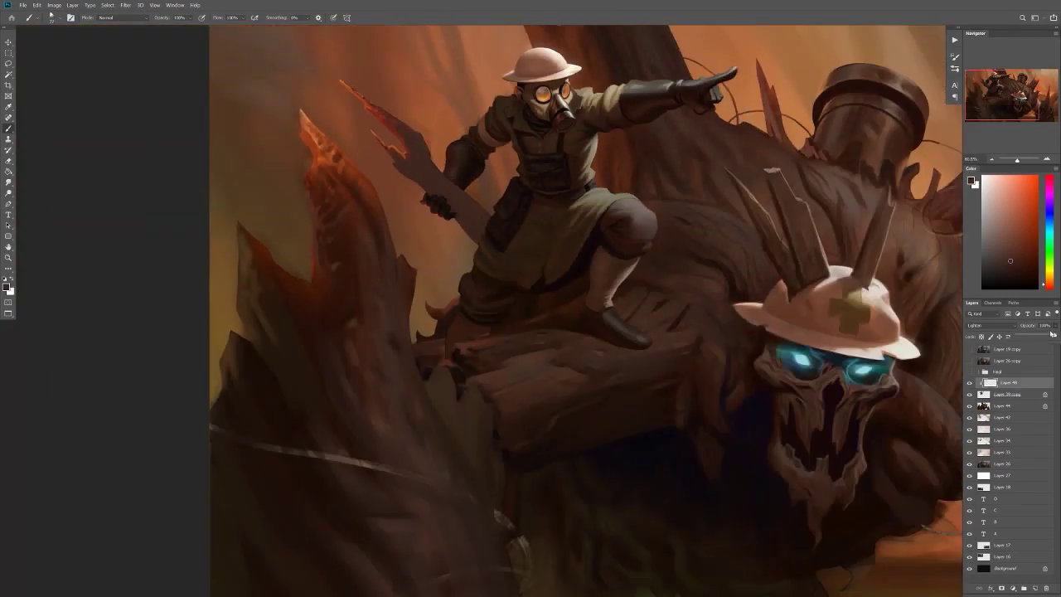
Step: Lower the Lighten layer's opacity and merge it into the soldier's layer
scroll(390, 248, "up", 1)
right_click(383, 245)
scroll(461, 336, "down", 4)
scroll(462, 336, "up", 4)
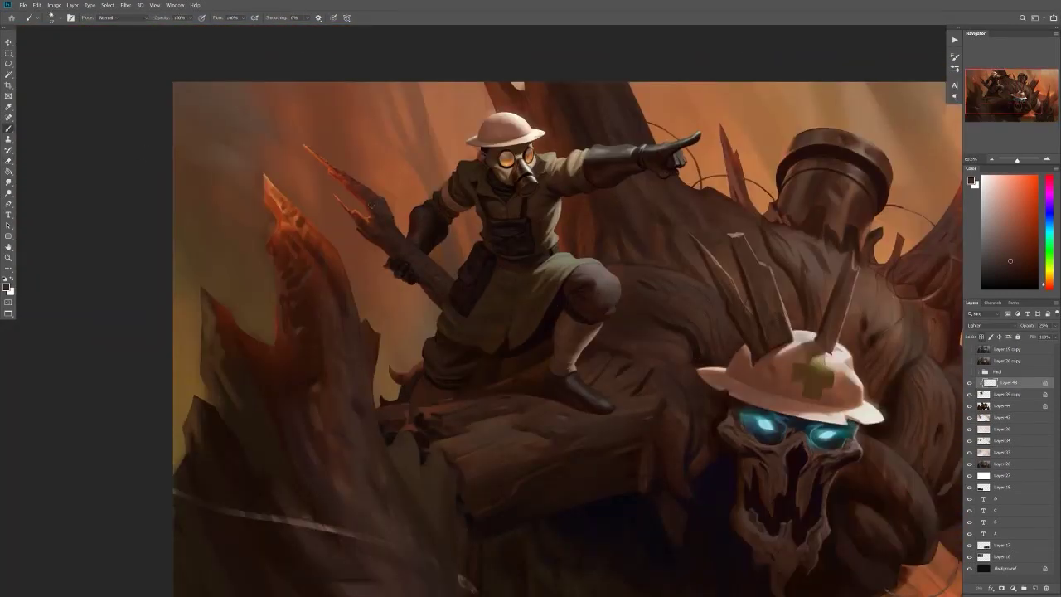
key("ctrl+e")
Step: Sample a dark tone from the hip pouch and solidify the pouch's shape where it meets the branch
scroll(484, 317, "down", 4)
scroll(525, 329, "up", 5)
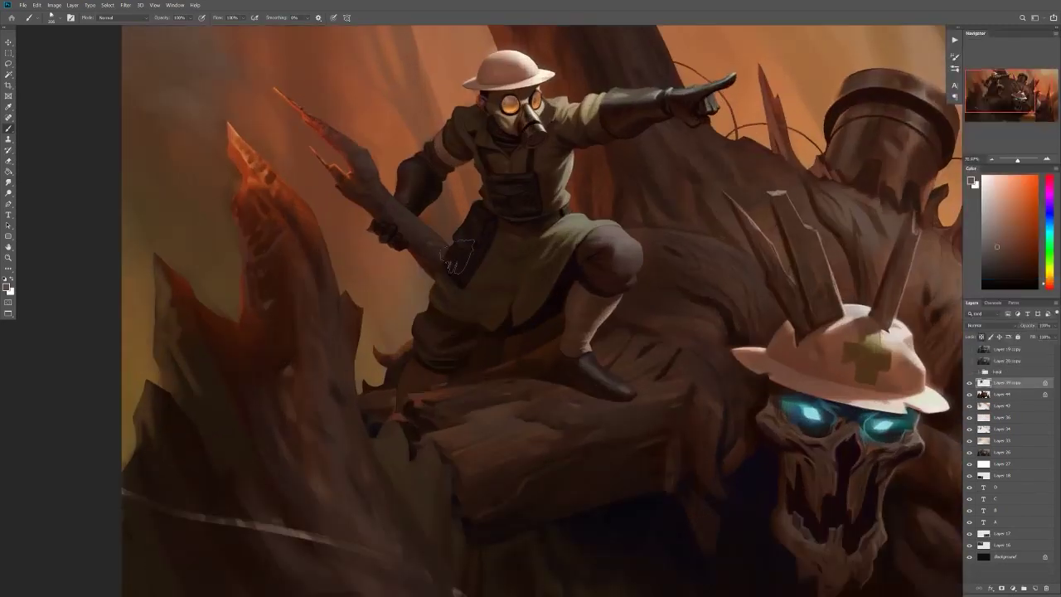
left_click(465, 241, "alt")
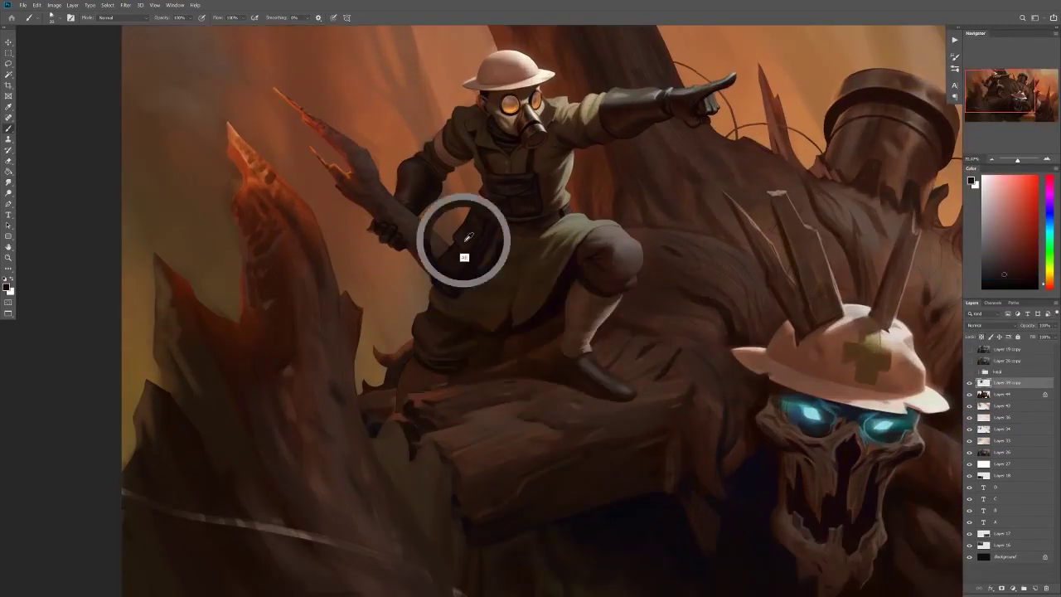
scroll(469, 240, "down", 5)
scroll(434, 319, "up", 2)
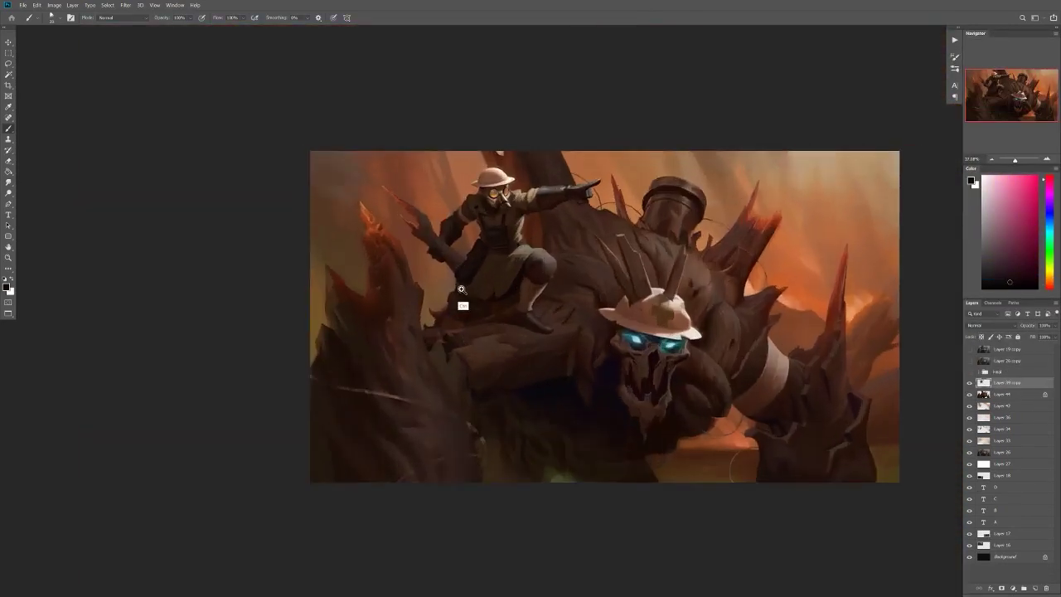
scroll(485, 269, "up", 3)
scroll(486, 269, "down", 3)
Step: Flip the canvas horizontally, sample the dark trouser tone and refine the soldier's rear leg below the coat hem
key("ctrl+shift+h")
scroll(703, 284, "up", 3)
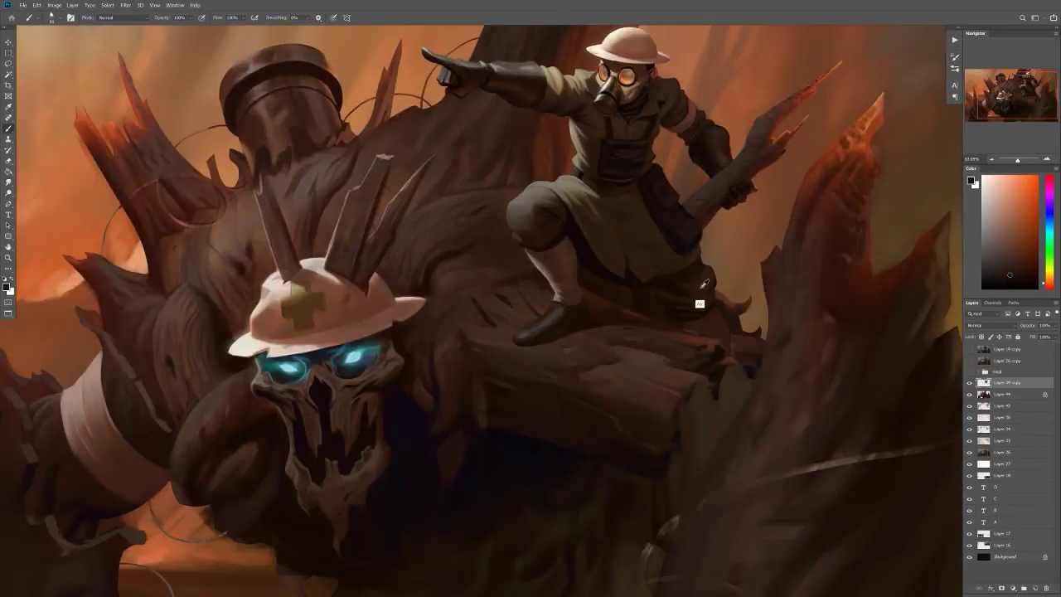
left_click(704, 284, "alt")
scroll(719, 307, "up", 1)
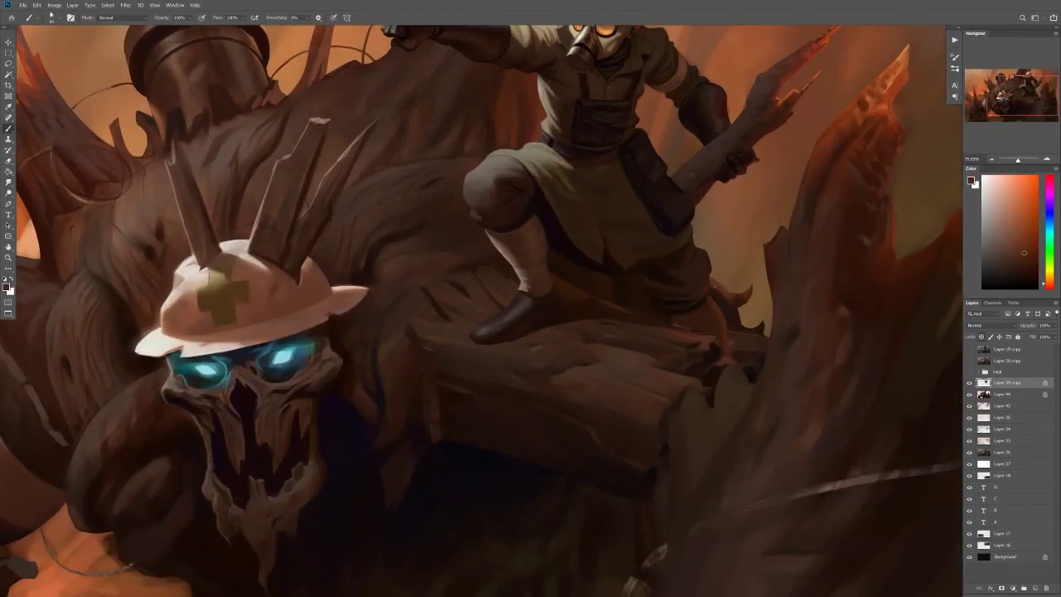
scroll(646, 373, "up", 3)
right_click(632, 395)
key("Escape")
key("ctrl+0")
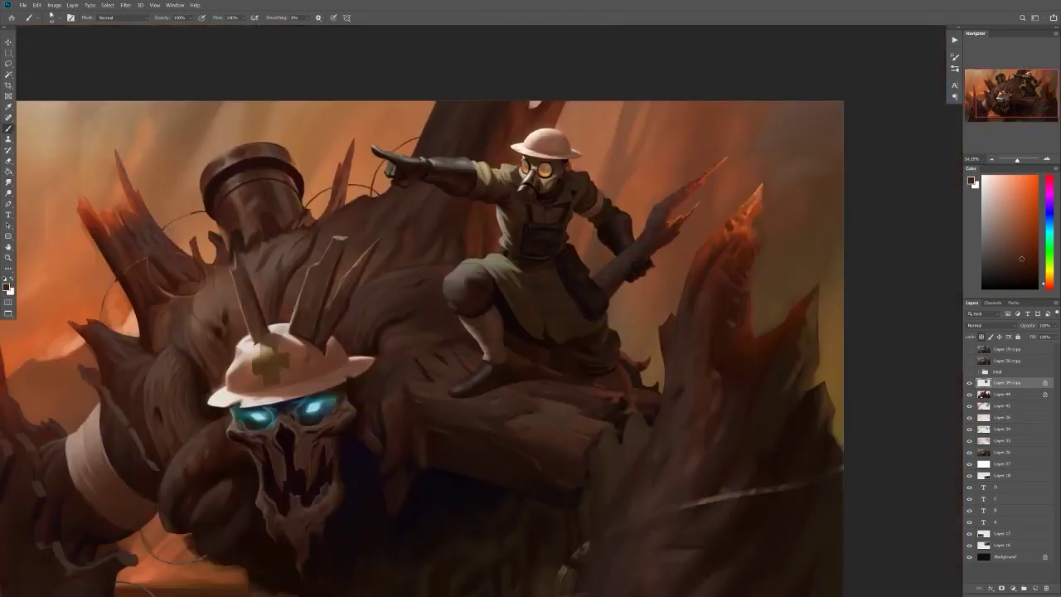
Step: Return the canvas to its original orientation and deepen the dark folds of the rear leg's trousers
key("ctrl+minus")
key("ctrl+y")
key("ctrl+y")
key("h")
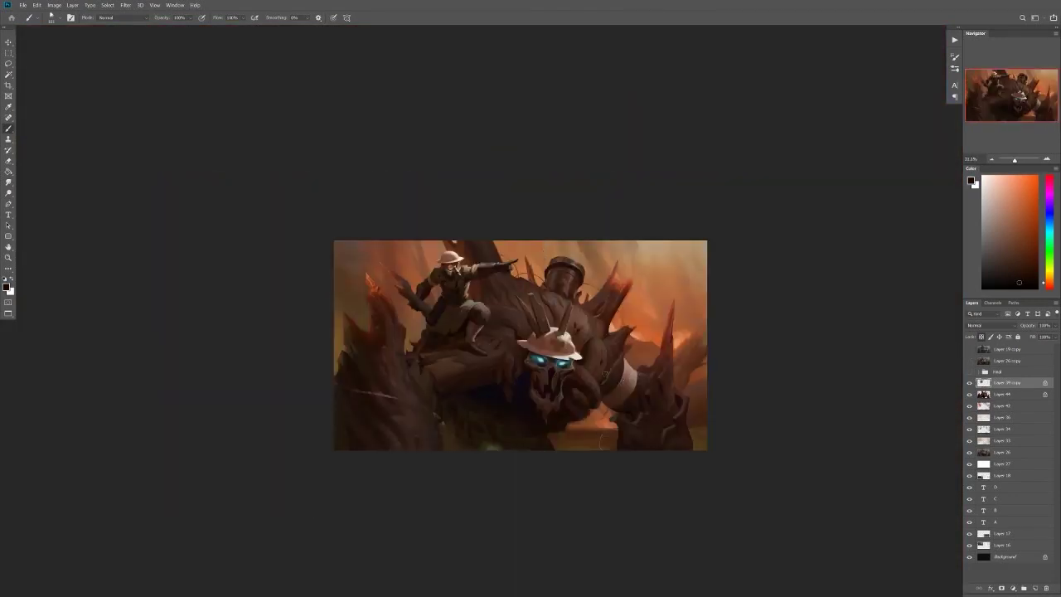
scroll(464, 282, "up", 4)
right_click(448, 340)
key("Escape")
scroll(440, 312, "down", 2)
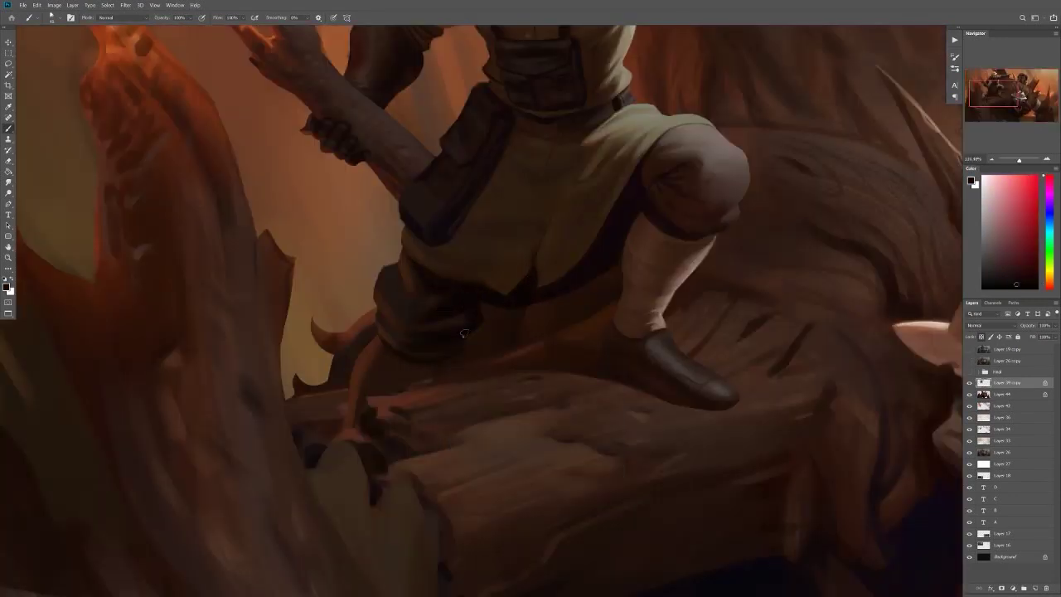
right_click(448, 365)
key("Escape")
Step: Compare the whole painting with its earlier version on the hidden layer copy
scroll(448, 369, "down", 3)
scroll(448, 369, "up", 4)
scroll(447, 369, "down", 4)
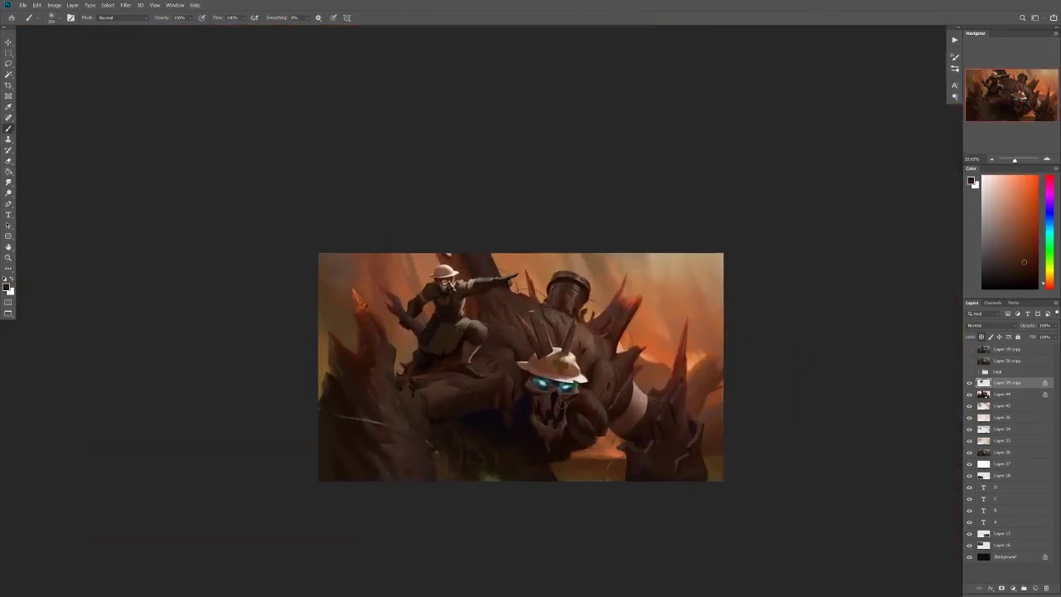
left_click(969, 361)
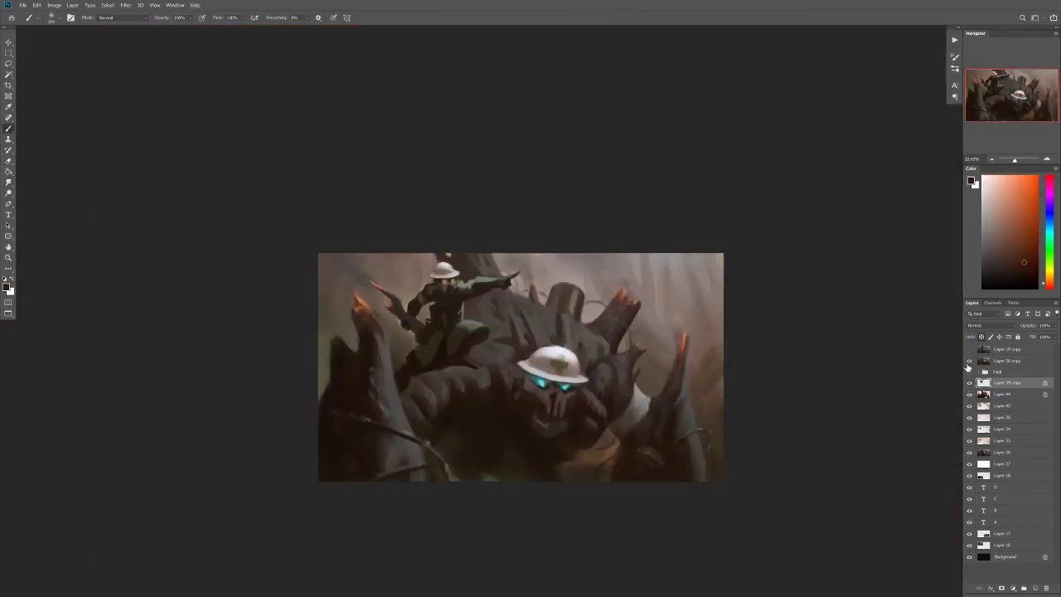
left_click(969, 361)
scroll(425, 321, "up", 3)
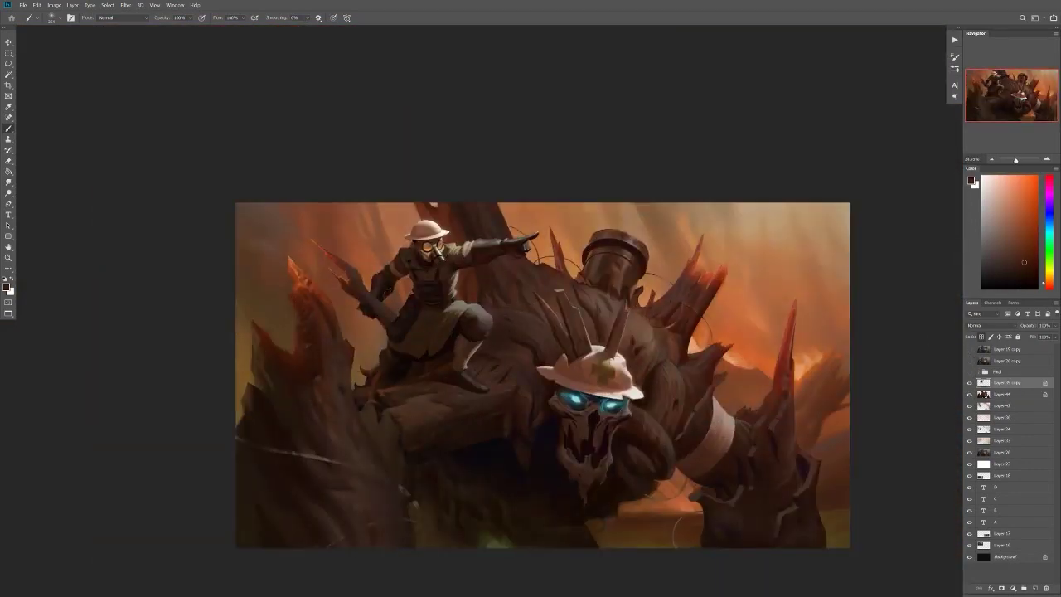
Step: Select Layer 44 and adjust tones on the creature beneath the soldier with a larger brush
right_click(397, 269)
key("Escape")
scroll(383, 263, "down", 1)
left_click_drag(384, 263, 158, 223)
scroll(556, 131, "up", 2)
scroll(574, 220, "down", 3)
scroll(576, 214, "down", 2)
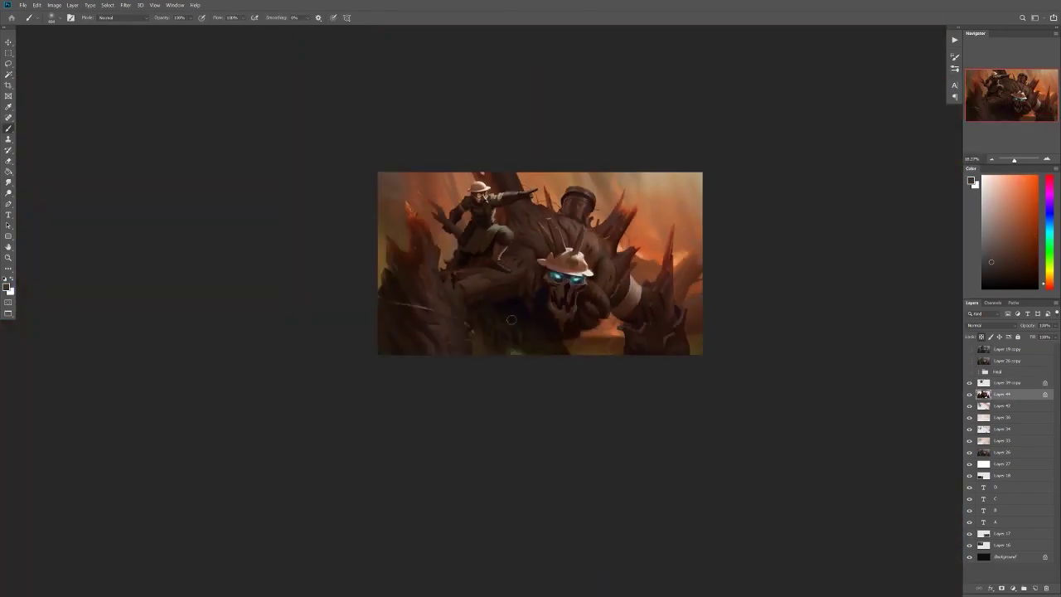
Step: Flip the canvas and, on a new clipped layer, paint shirt buttons, pouch and strap buckles, and a green cross on the soldier's helmet
key("ctrl+shift+h")
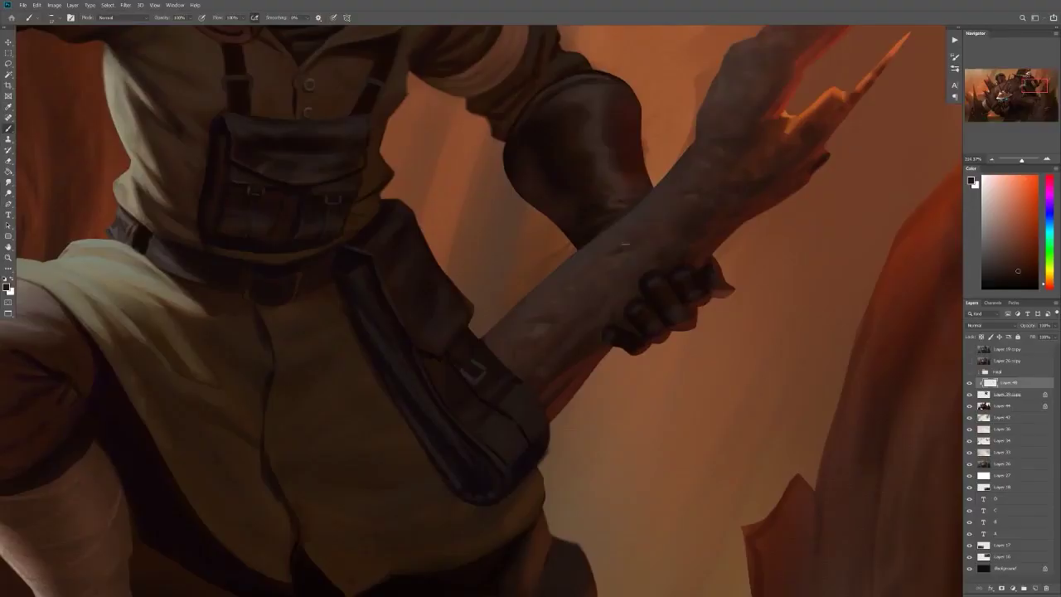
scroll(538, 321, "down", 4)
right_click(605, 219)
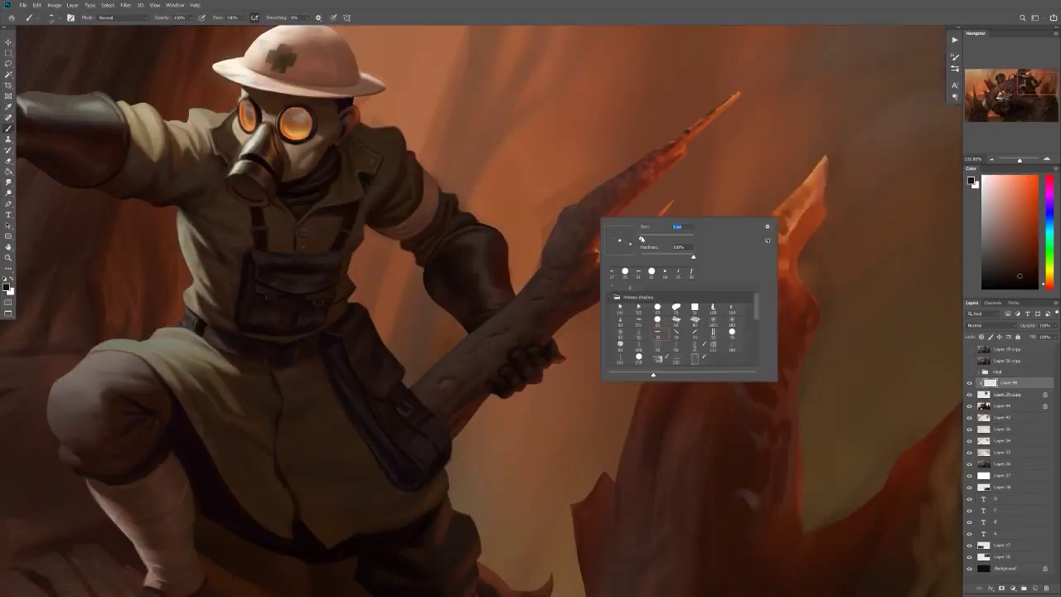
key("Escape")
scroll(602, 204, "down", 2)
scroll(591, 257, "down", 5)
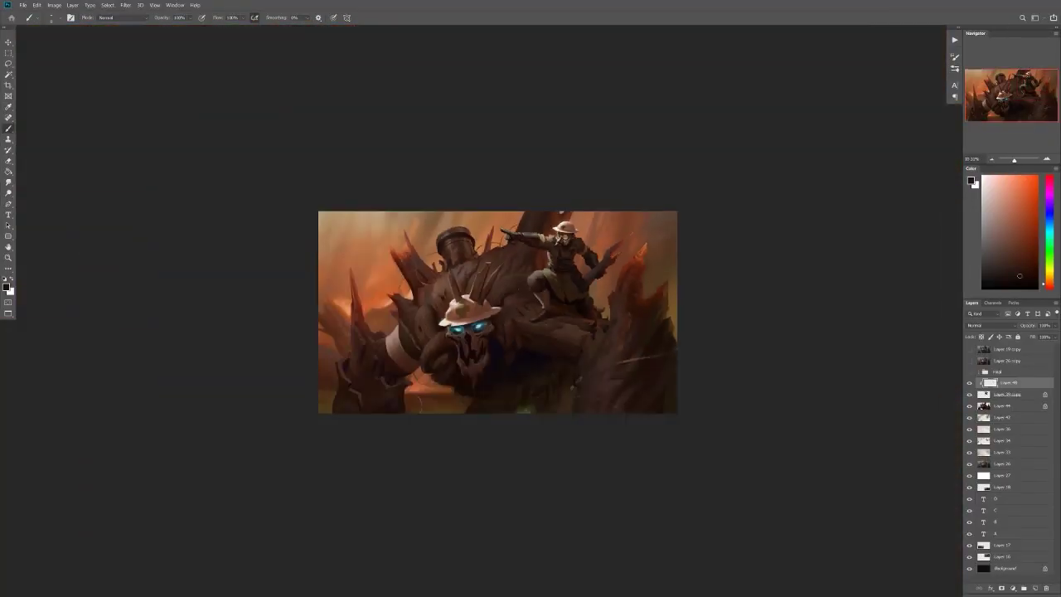
Step: Paint overlapping bandage wraps around the soldier's front shin
scroll(568, 299, "up", 5)
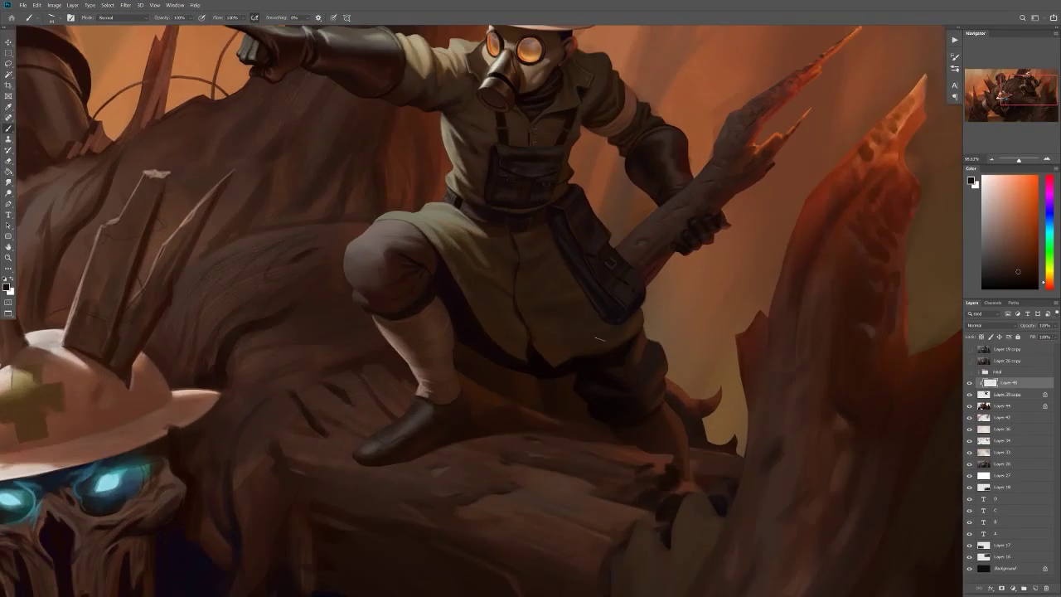
scroll(558, 303, "up", 3)
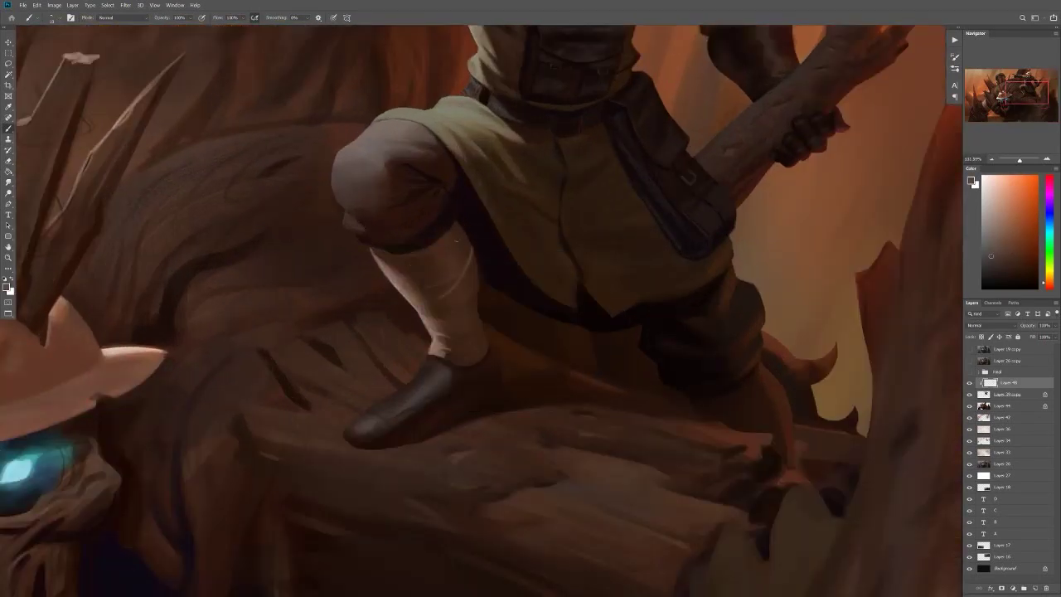
scroll(488, 341, "up", 1)
scroll(379, 237, "up", 1)
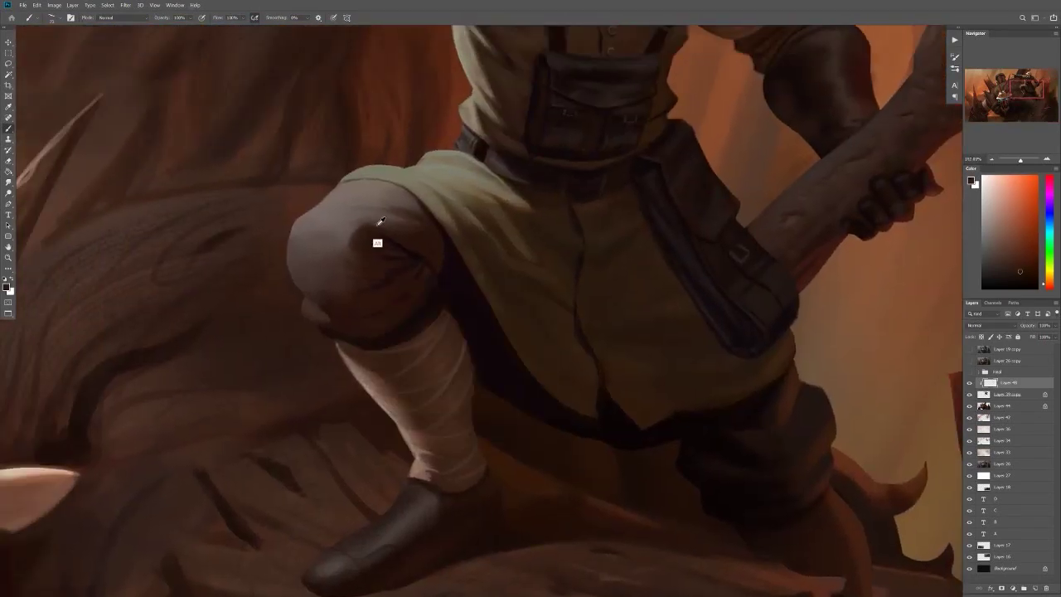
Step: Shade the trouser folds around the bent knee and its gathered cuff, using sampled brown tones
scroll(323, 263, "down", 5)
scroll(308, 303, "up", 5)
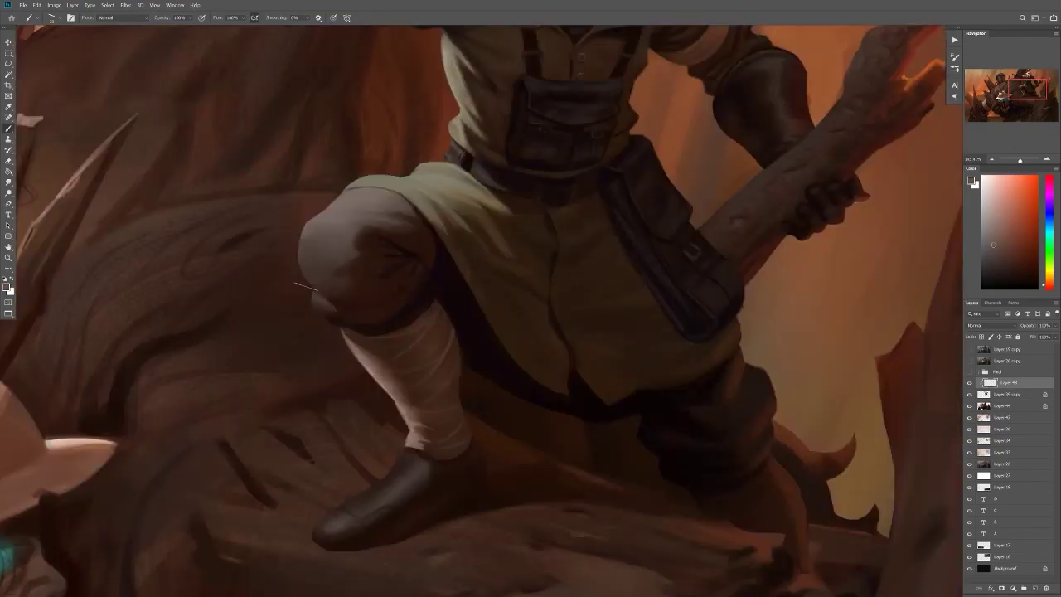
left_click(371, 320, "alt")
right_click(370, 320)
key("Escape")
scroll(403, 340, "down", 5)
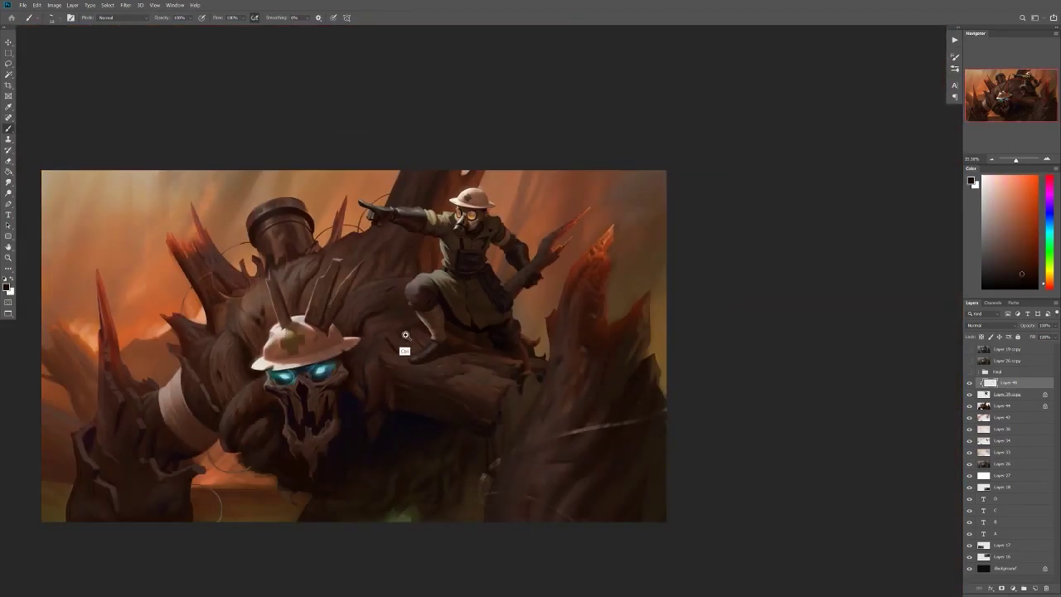
Step: Sample tones from the thigh and refine the knee's form where the green coat drapes over it
scroll(431, 321, "up", 5)
left_click(409, 294, "alt")
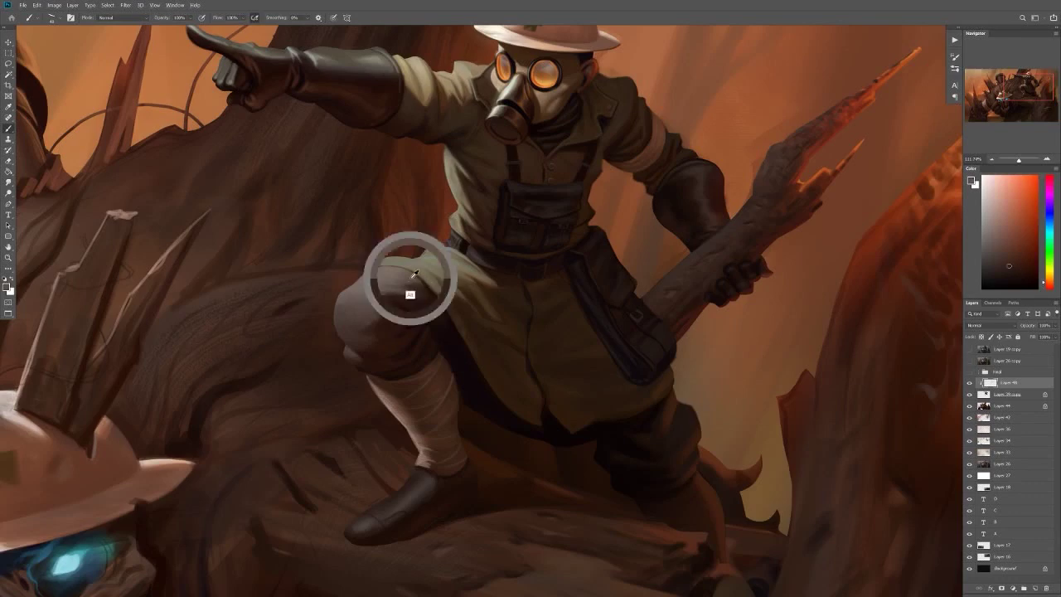
scroll(348, 297, "up", 3)
left_click(444, 330, "alt")
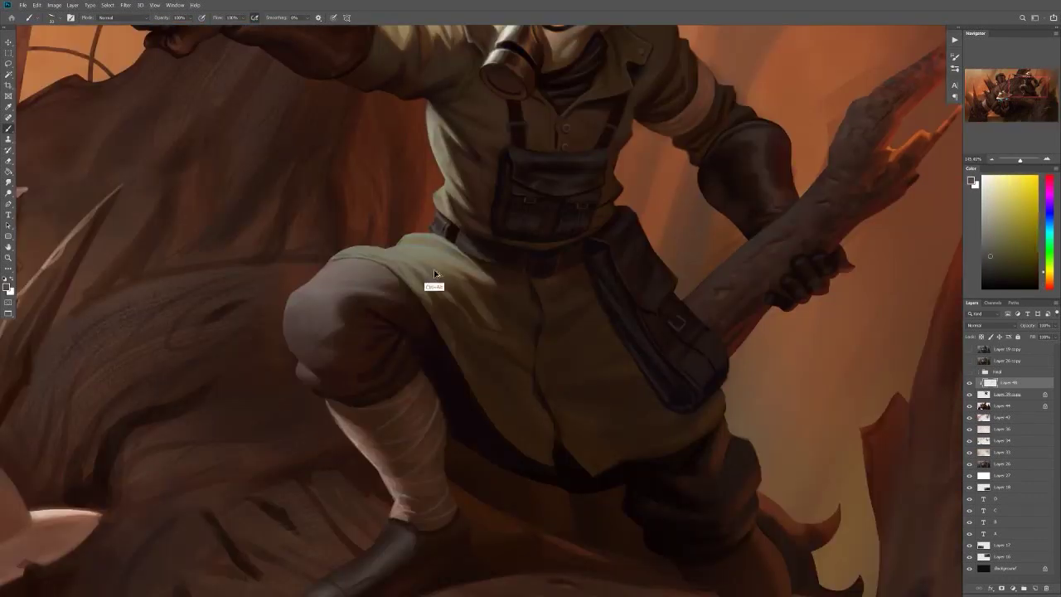
scroll(428, 306, "down", 8)
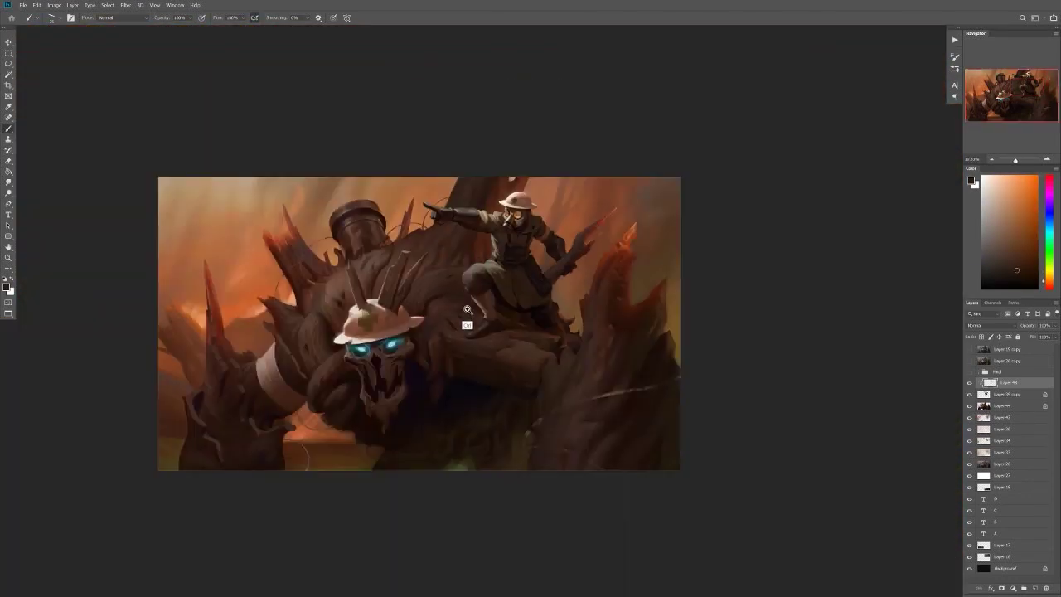
Step: Pick a light grey and a small brush, then add metallic accents and a buckle at the center of the soldier's belt
scroll(510, 231, "up", 8)
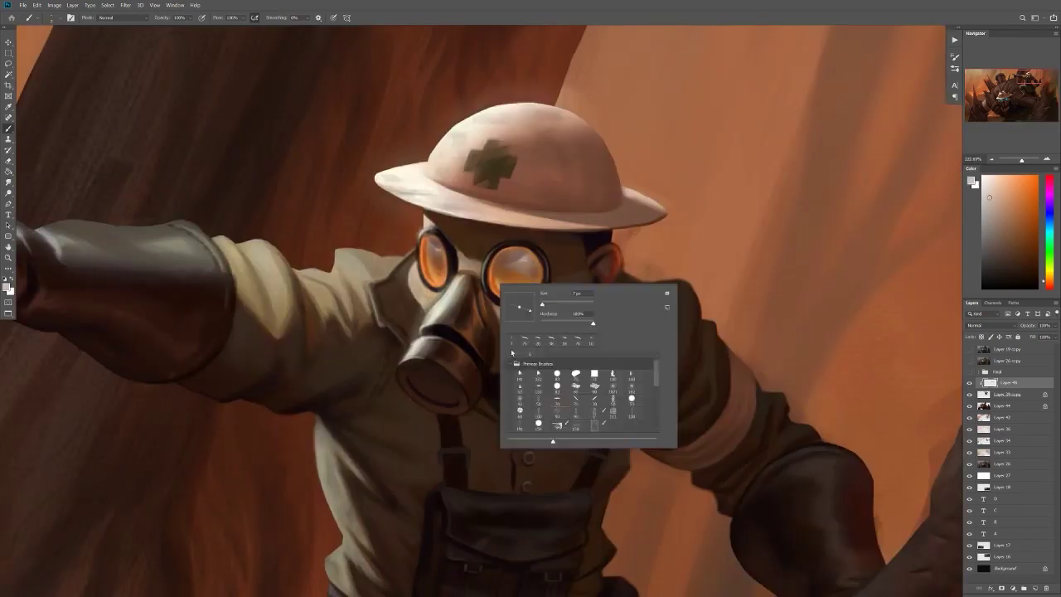
scroll(426, 277, "down", 8)
scroll(454, 394, "up", 8)
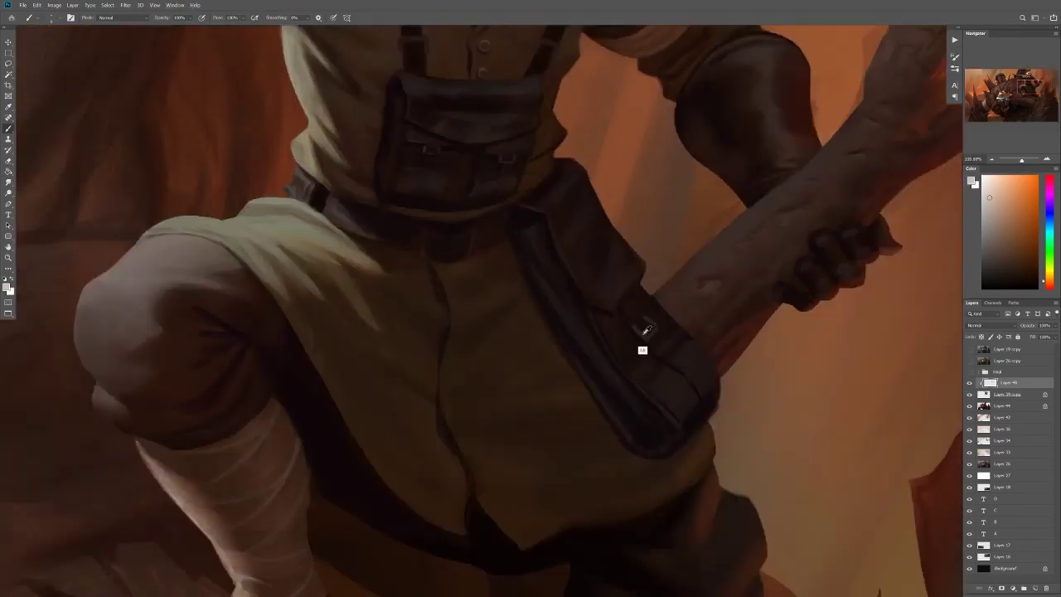
scroll(448, 263, "down", 8)
scroll(455, 263, "up", 8)
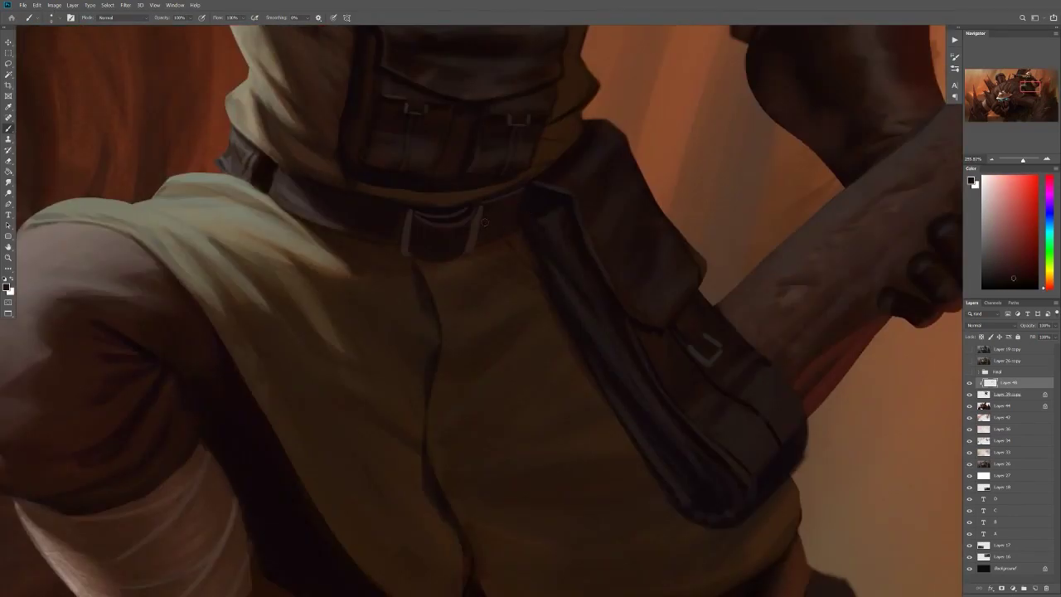
scroll(565, 184, "down", 8)
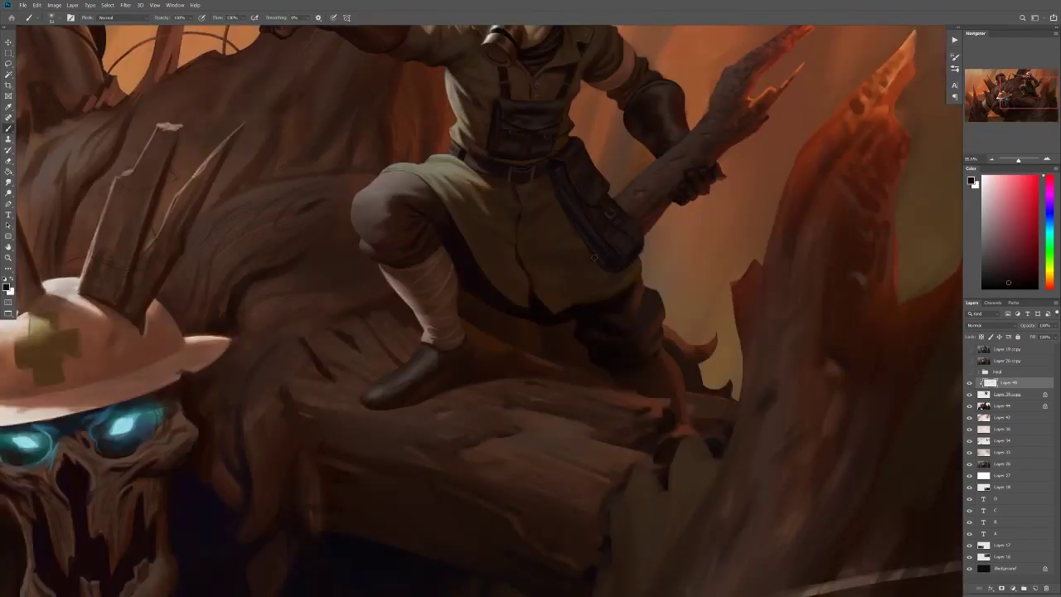
Step: On a new layer, paint the tongue opening and a dark panel seam on the soldier's front shoe using sampled dark tones
scroll(604, 316, "up", 6)
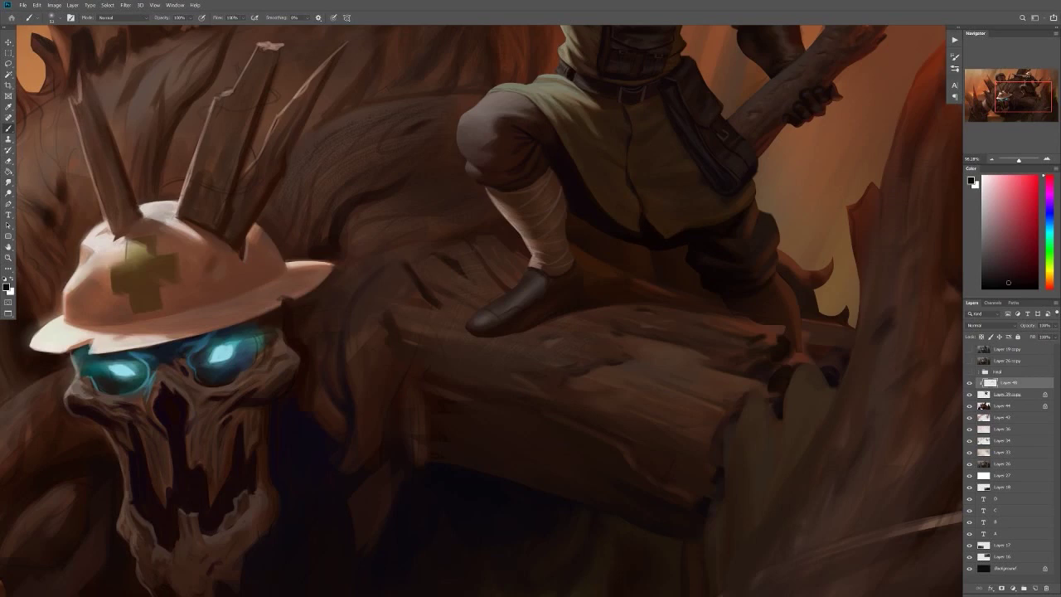
scroll(497, 299, "up", 2)
right_click(497, 282)
key("Escape")
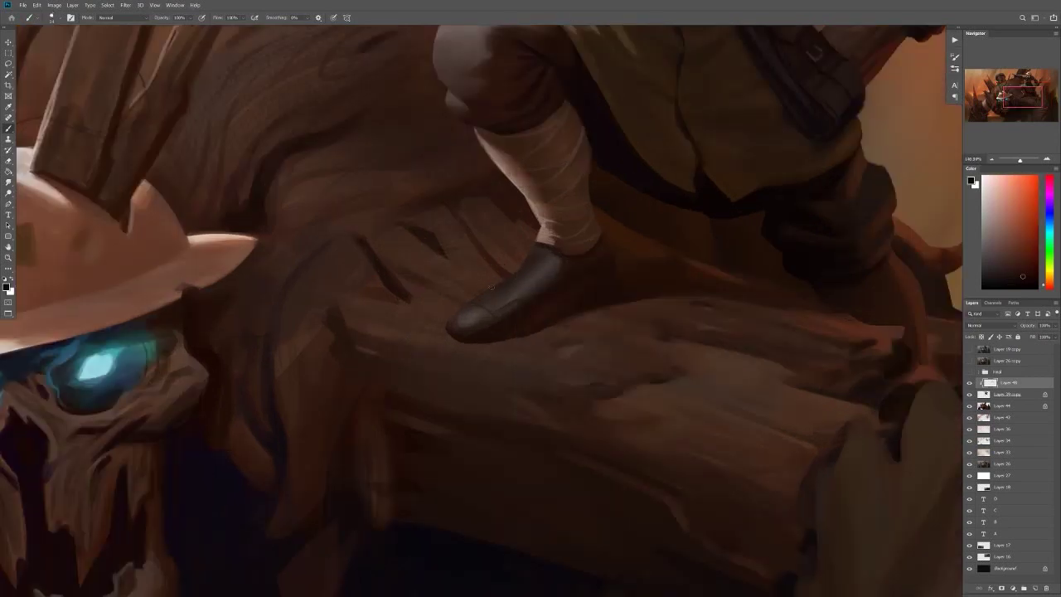
key("ctrl+shift+alt+n")
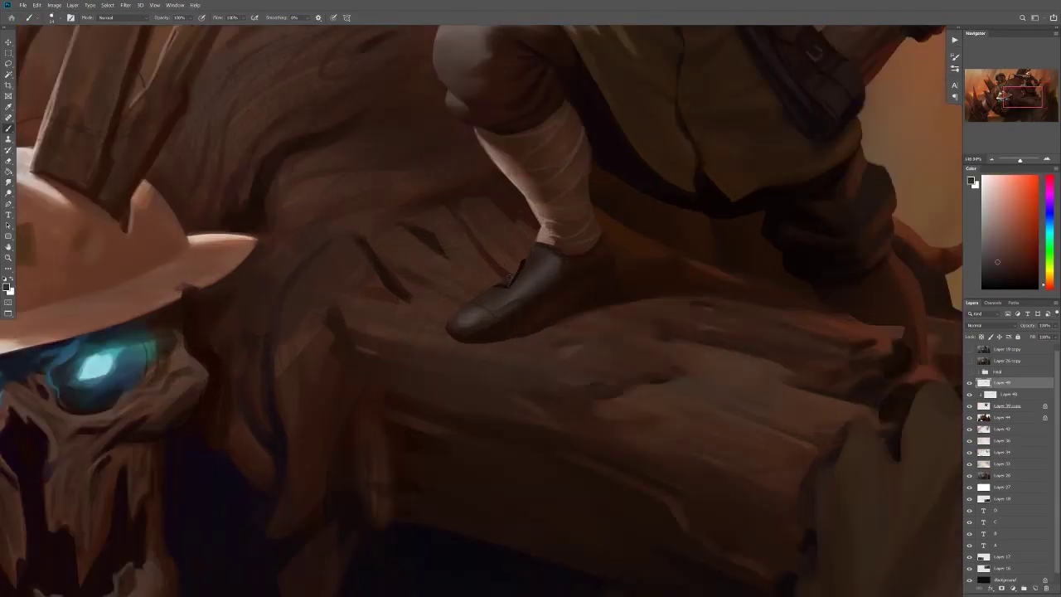
scroll(535, 253, "up", 2)
left_click(531, 303, "alt")
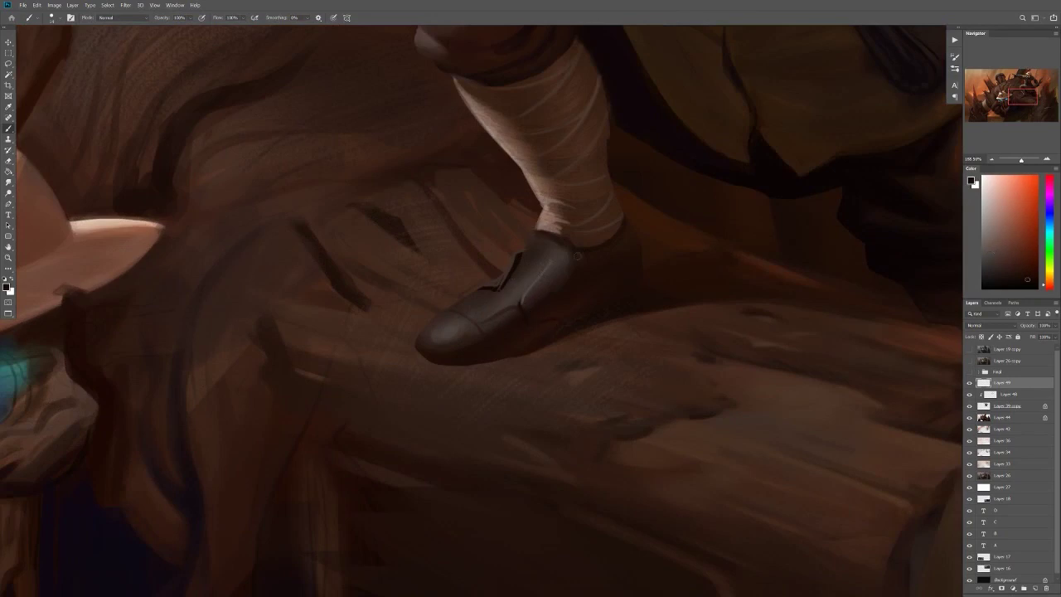
Step: Define the front shoe's sole edge and add dashed stitching along the sole and toe cap
scroll(578, 256, "down", 2)
key("h")
left_click_drag(580, 315, 450, 325)
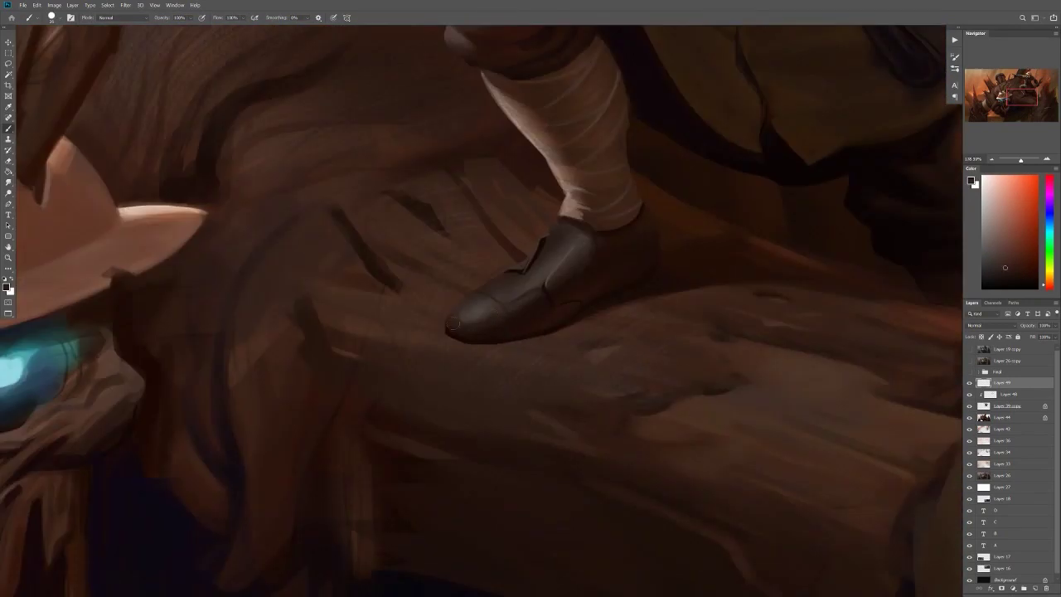
scroll(454, 326, "up", 1)
scroll(667, 267, "up", 1)
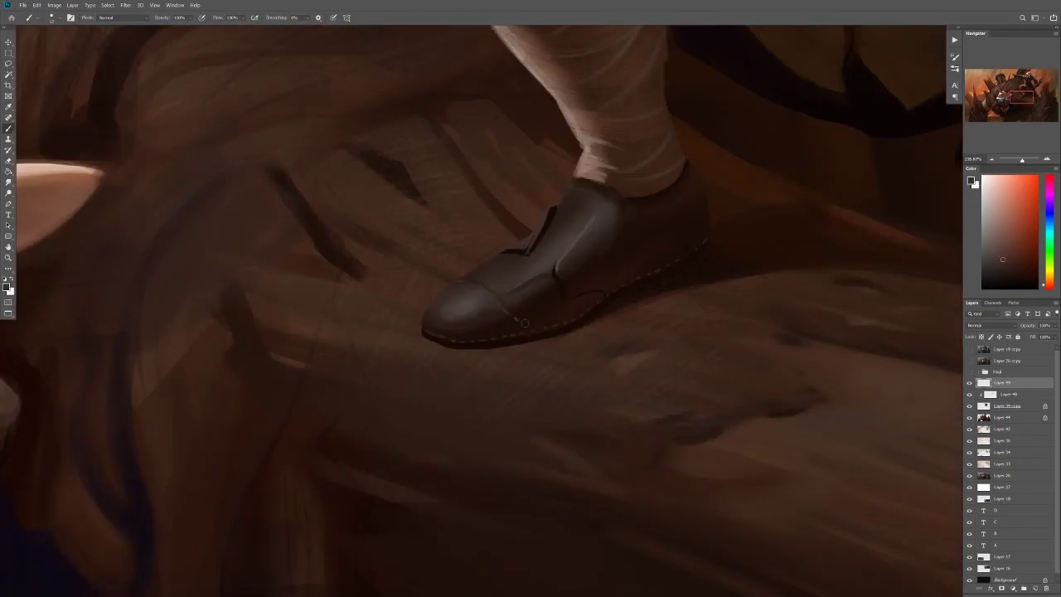
scroll(591, 296, "down", 1)
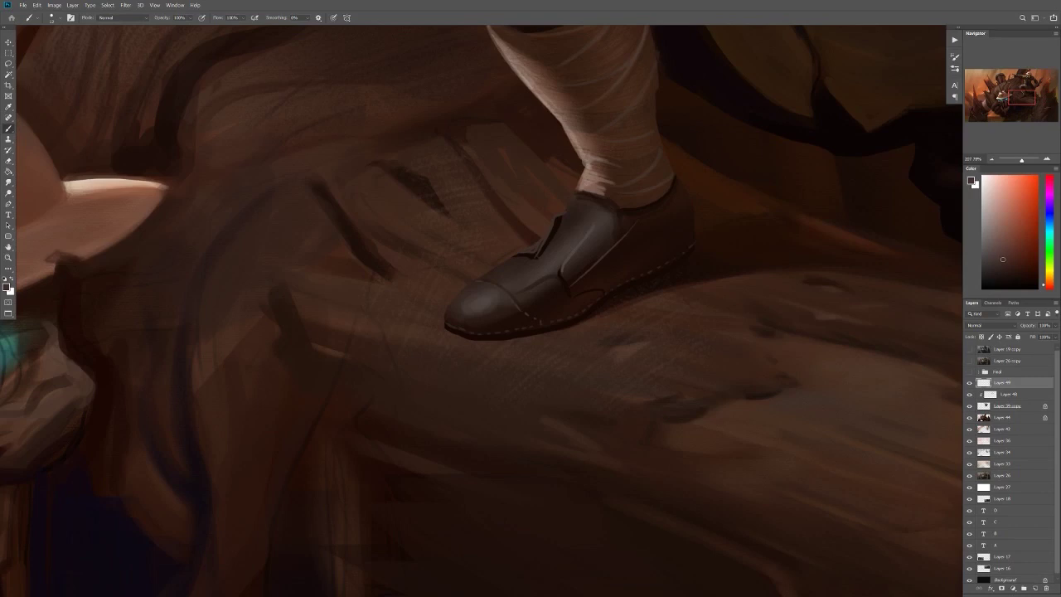
scroll(571, 272, "up", 2)
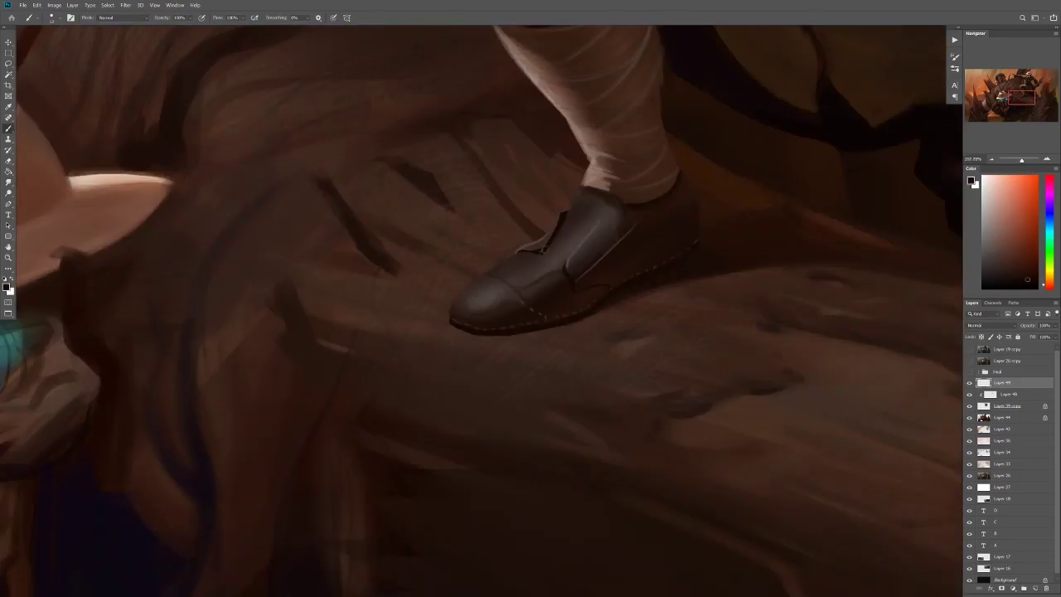
Step: Paint dark crisscrossed laces on the front shoe and merge the detail layers into the soldier's layer
scroll(537, 246, "up", 2)
mouse_move(537, 245)
left_mouse_down()
mouse_move(590, 217)
mouse_move(563, 209)
mouse_move(603, 220)
mouse_move(598, 237)
left_mouse_up()
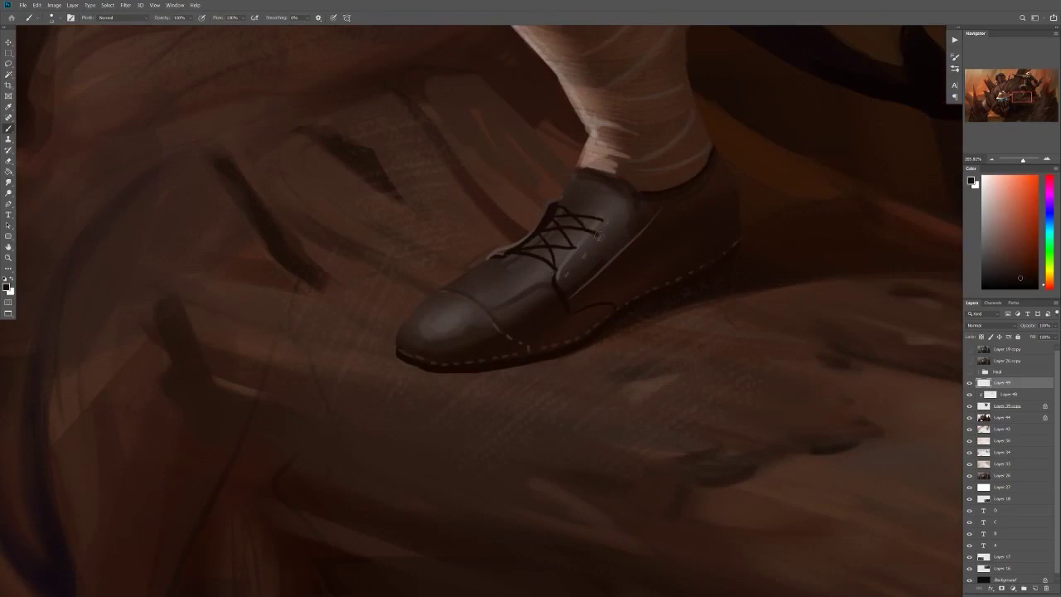
scroll(534, 261, "down", 2)
right_click(569, 230)
key("Escape")
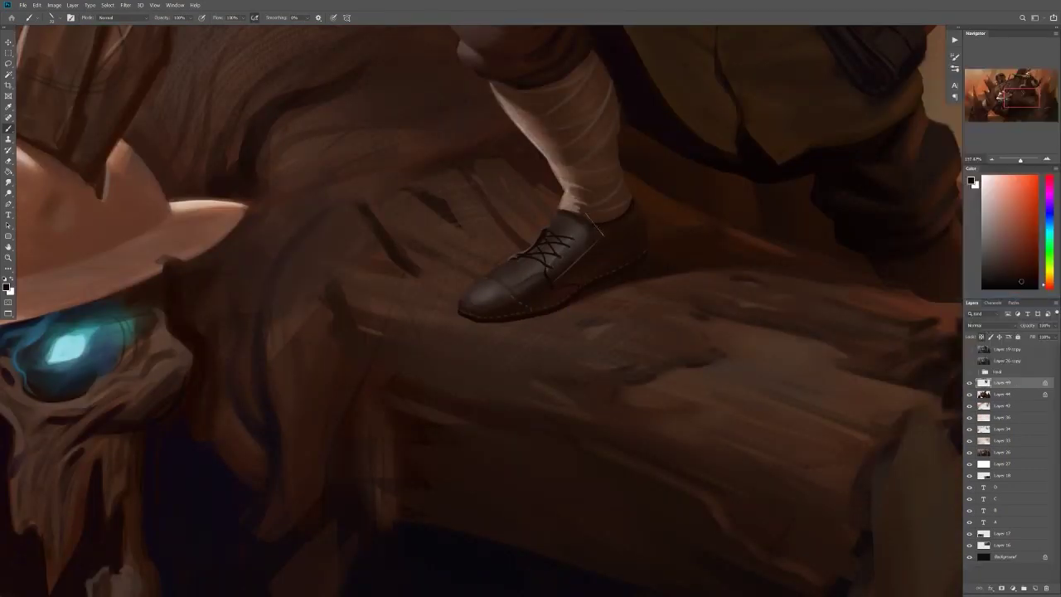
Step: Examine the soldier's finished shoe within the whole composition at several zoom levels
scroll(589, 228, "down", 2)
left_click(490, 317, "alt")
right_click(492, 318)
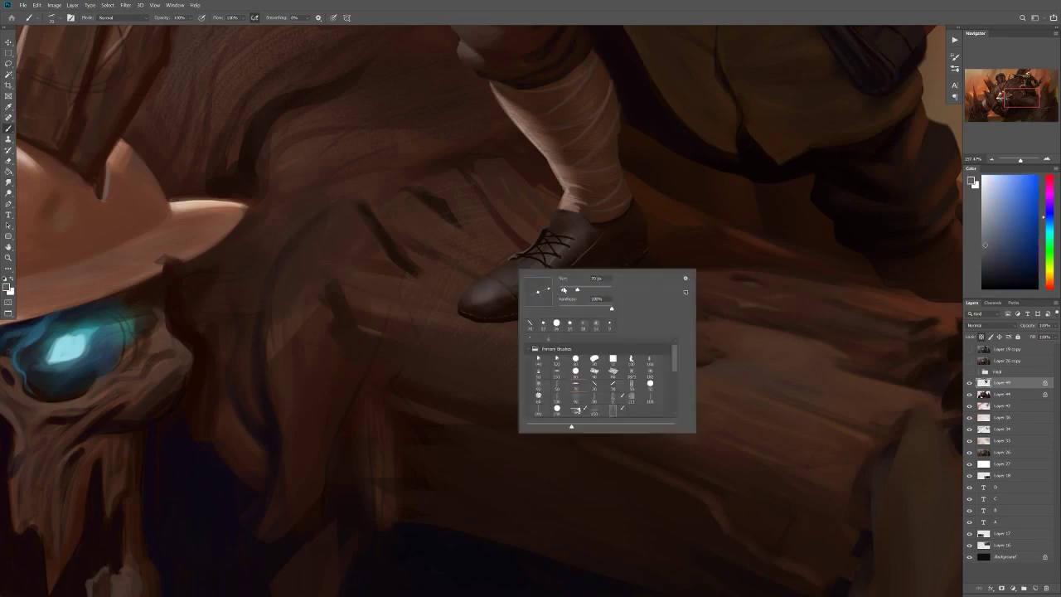
key("Escape")
scroll(492, 333, "down", 5)
scroll(492, 333, "up", 5)
scroll(489, 335, "down", 5)
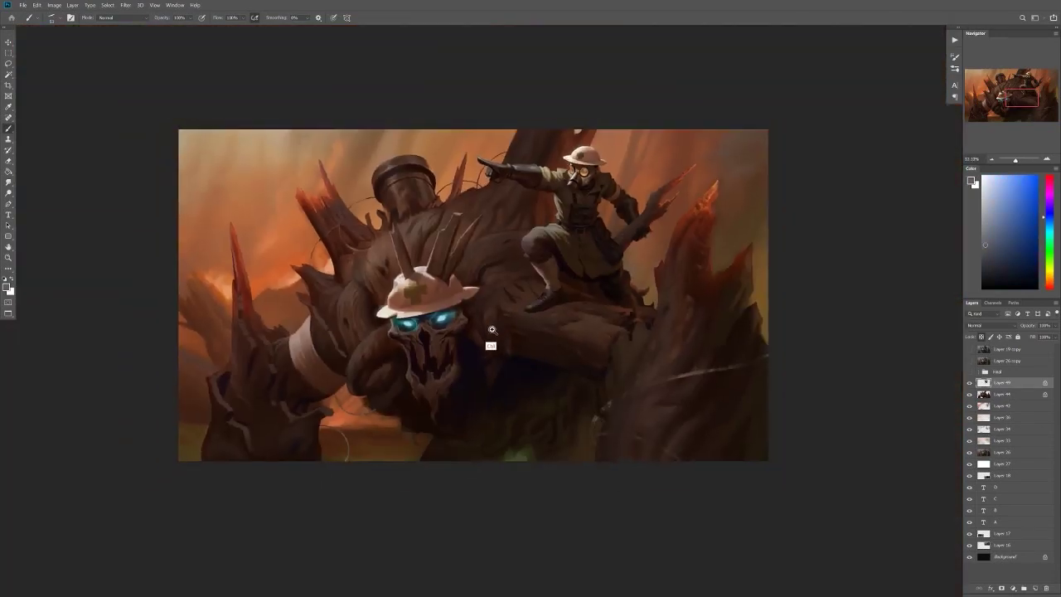
scroll(489, 335, "up", 5)
scroll(490, 394, "down", 5)
Step: Select the creature's layer and refine the wood grain on its shoulder and back with sampled browns
key("alt+bracketleft")
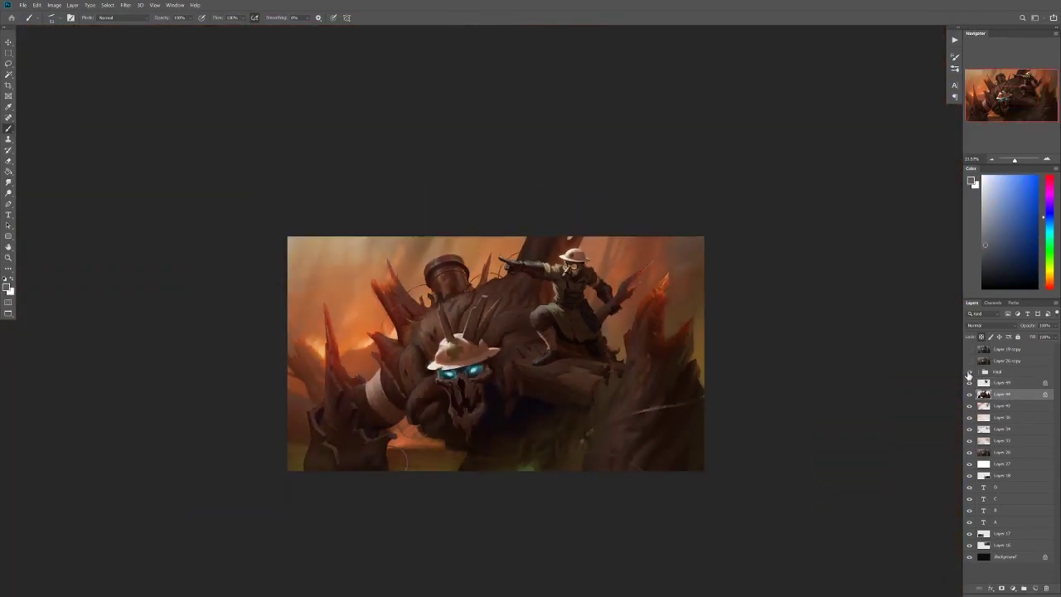
scroll(490, 394, "up", 5)
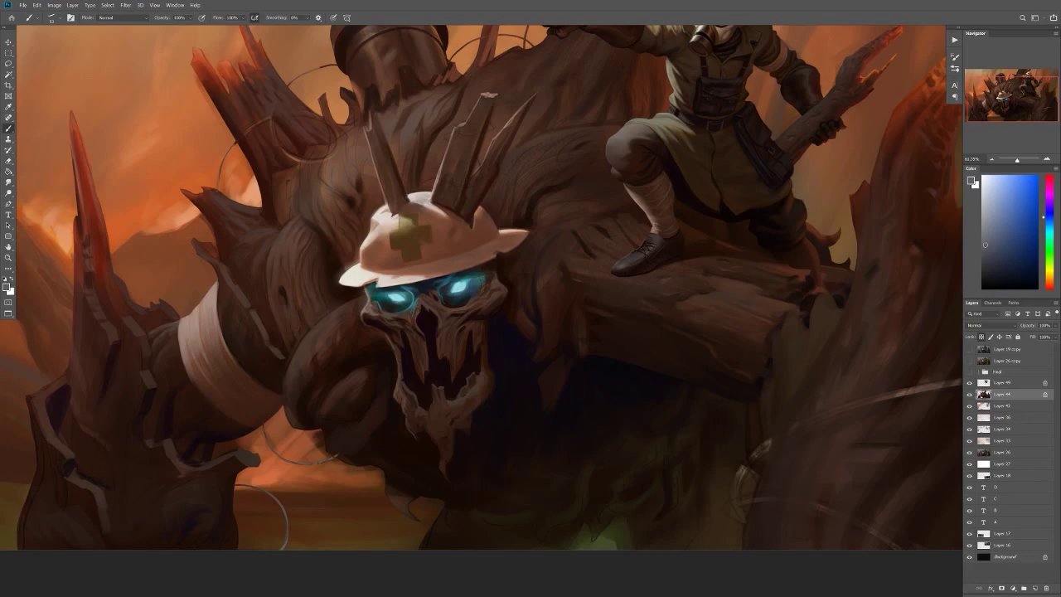
left_click(532, 252)
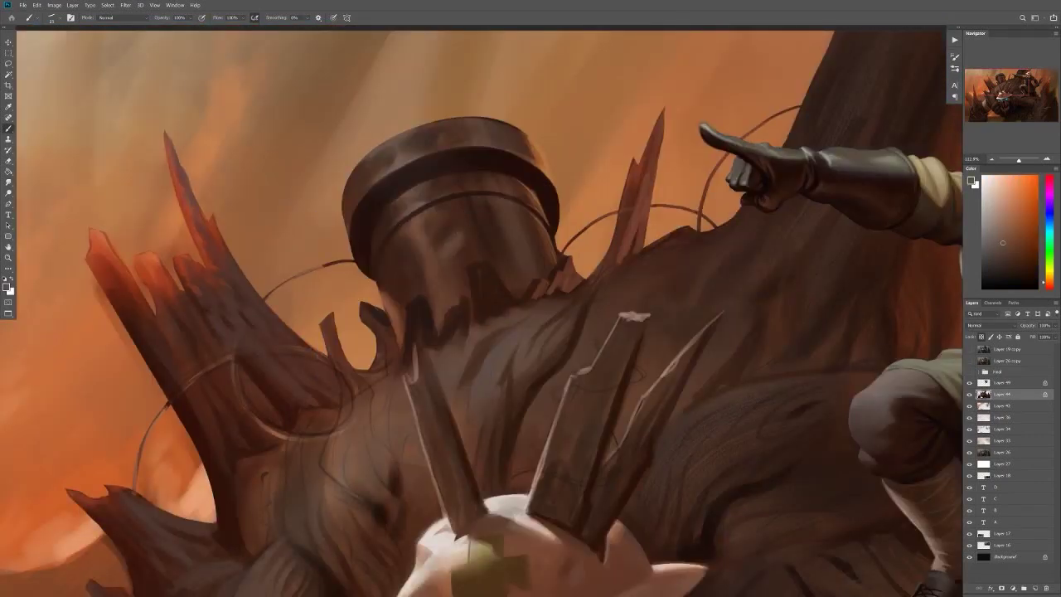
key("ctrl+minus")
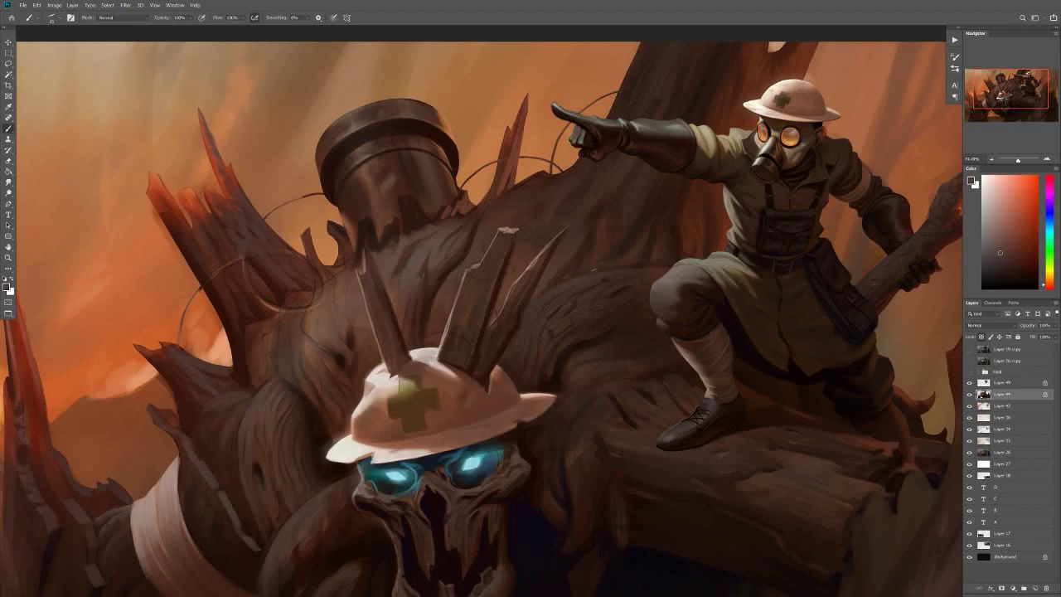
scroll(572, 324, "down", 2)
scroll(615, 300, "up", 3)
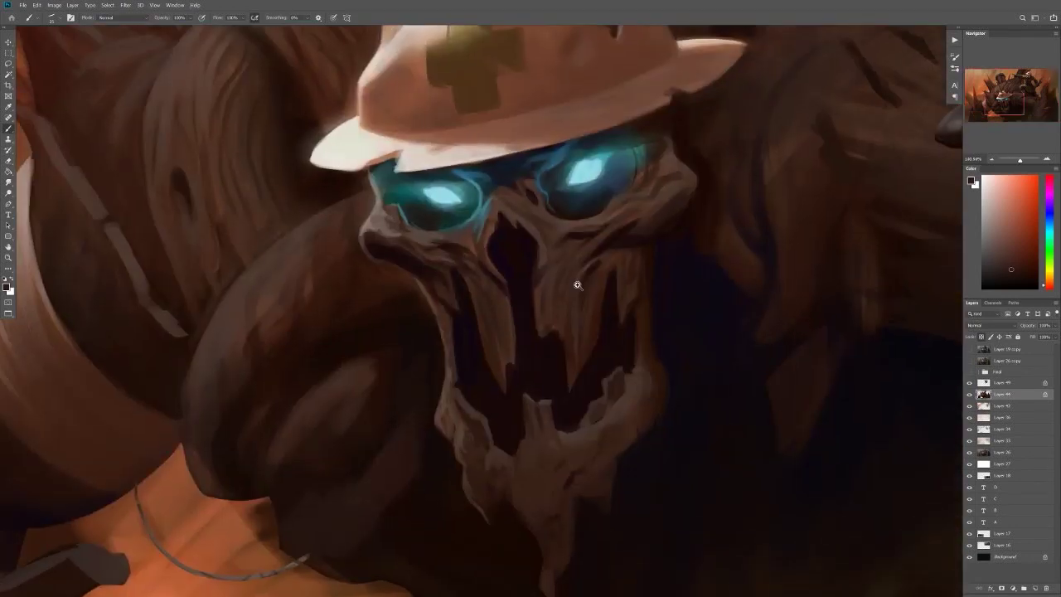
Step: Deepen the shadows on the creature's lower body and arm with a large brush and a near-black brown
scroll(575, 282, "down", 2)
right_click(591, 277)
key("Return")
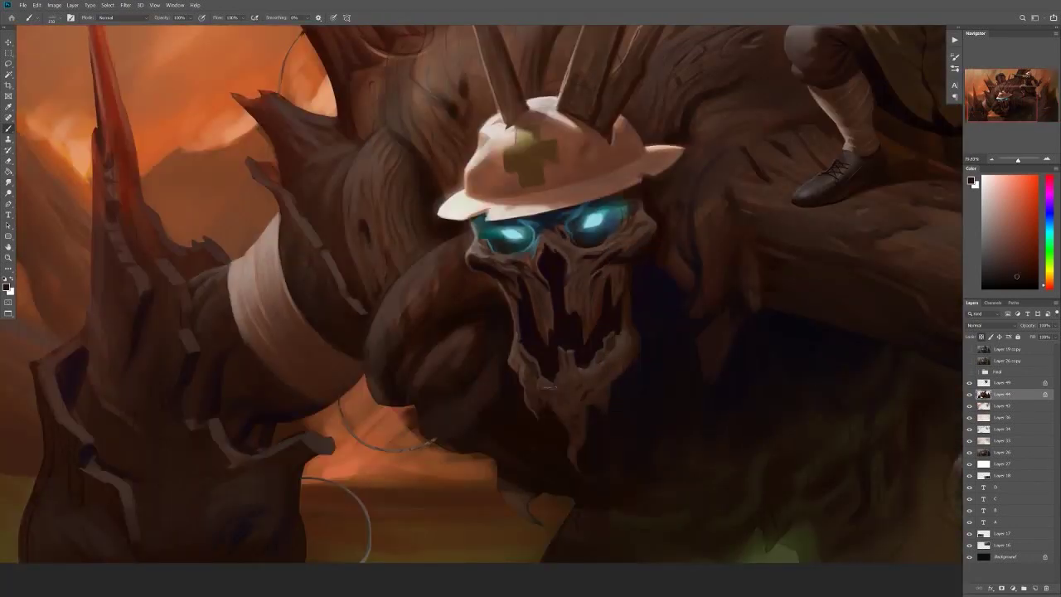
scroll(390, 489, "down", 3)
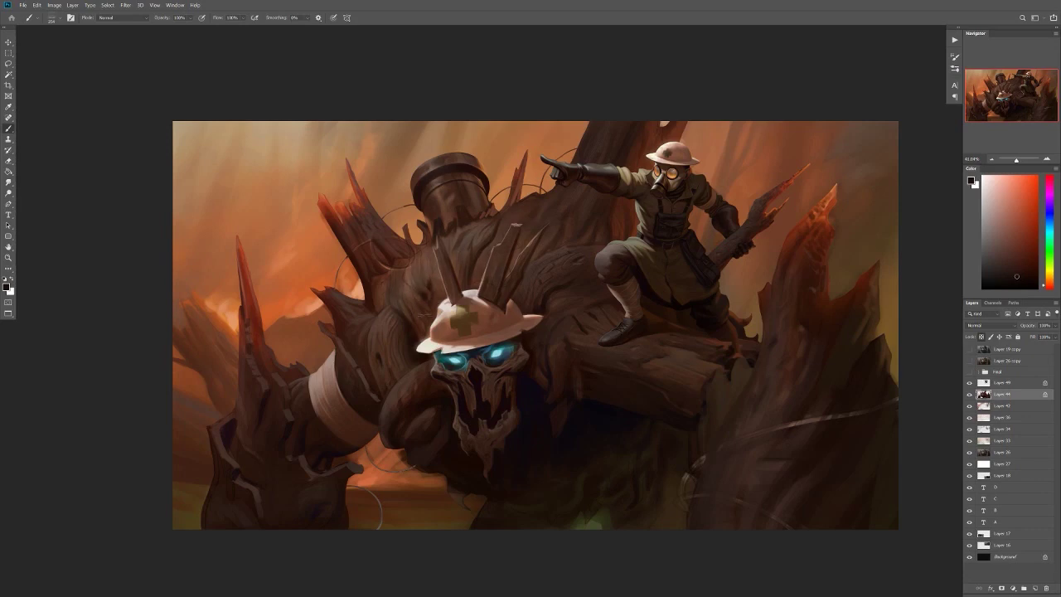
scroll(535, 325, "down", 1)
left_click_drag(422, 394, 363, 474)
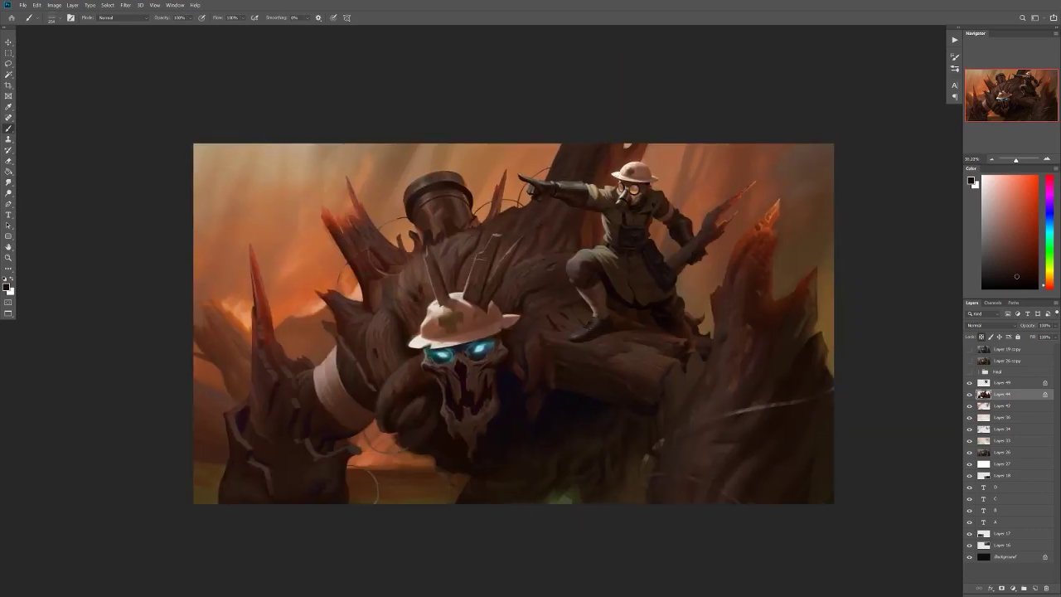
scroll(523, 287, "down", 2)
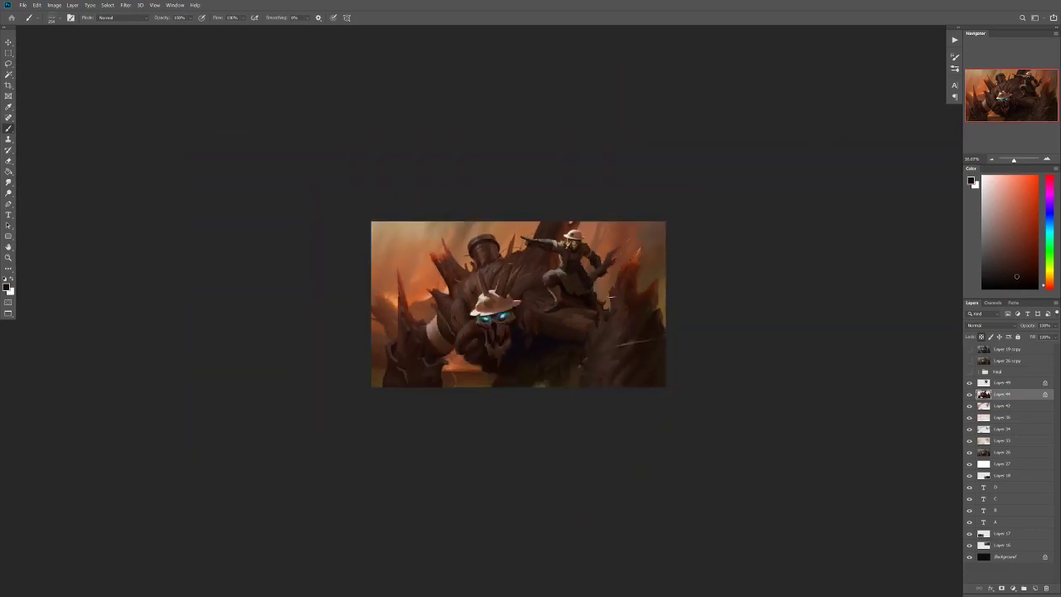
scroll(614, 307, "up", 2)
right_click(611, 312)
key("Escape")
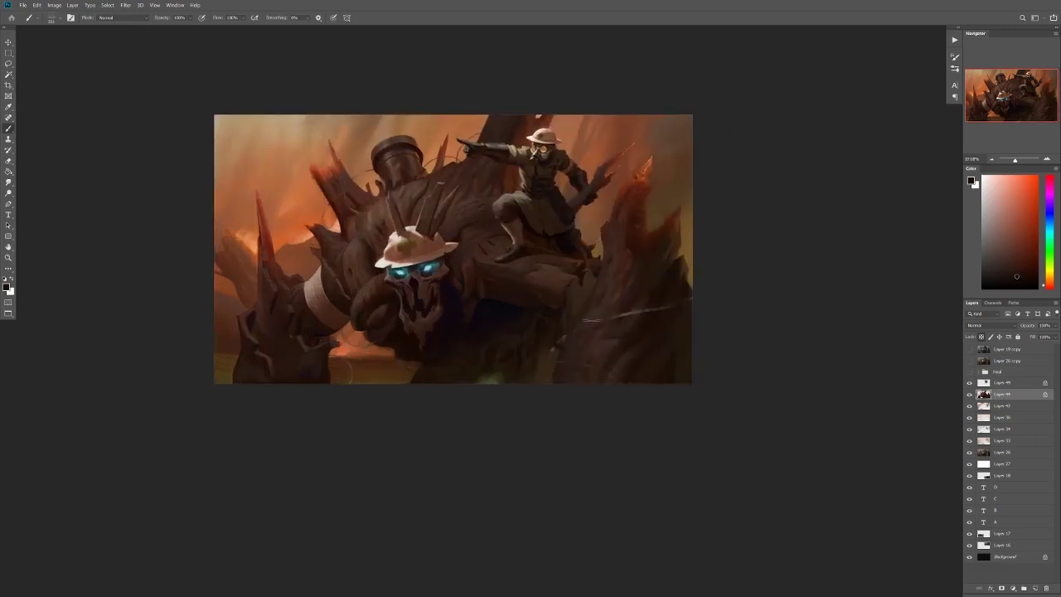
Step: Mirror the canvas, paint bark strokes over the large foreground stump with dark sampled tones, and restore the canvas orientation
left_click(593, 323, "alt")
scroll(597, 348, "down", 3)
scroll(582, 377, "up", 3)
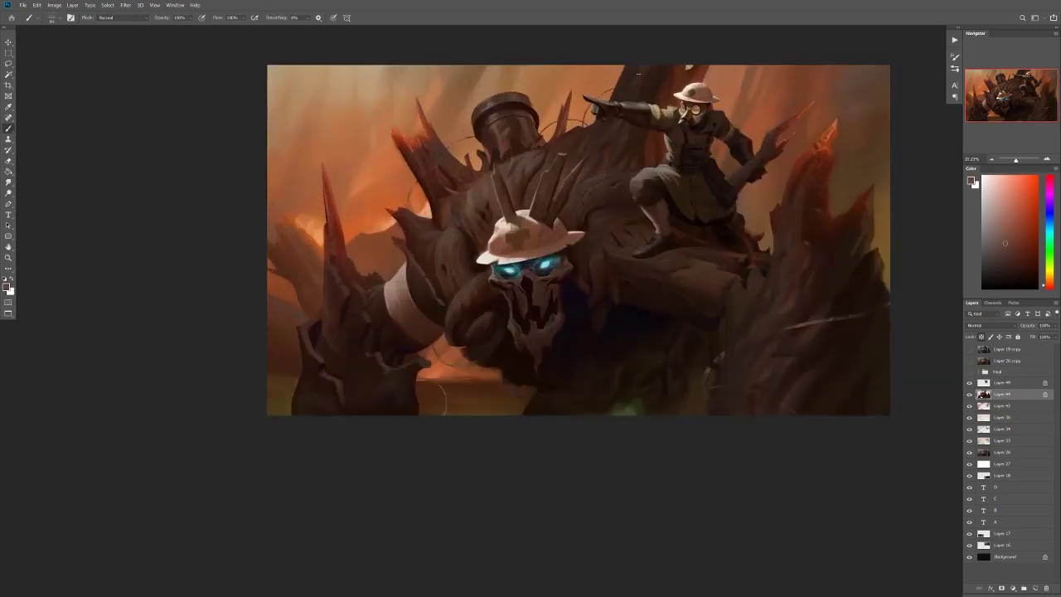
scroll(639, 75, "down", 2)
key("h")
scroll(426, 186, "up", 3)
right_click(426, 185)
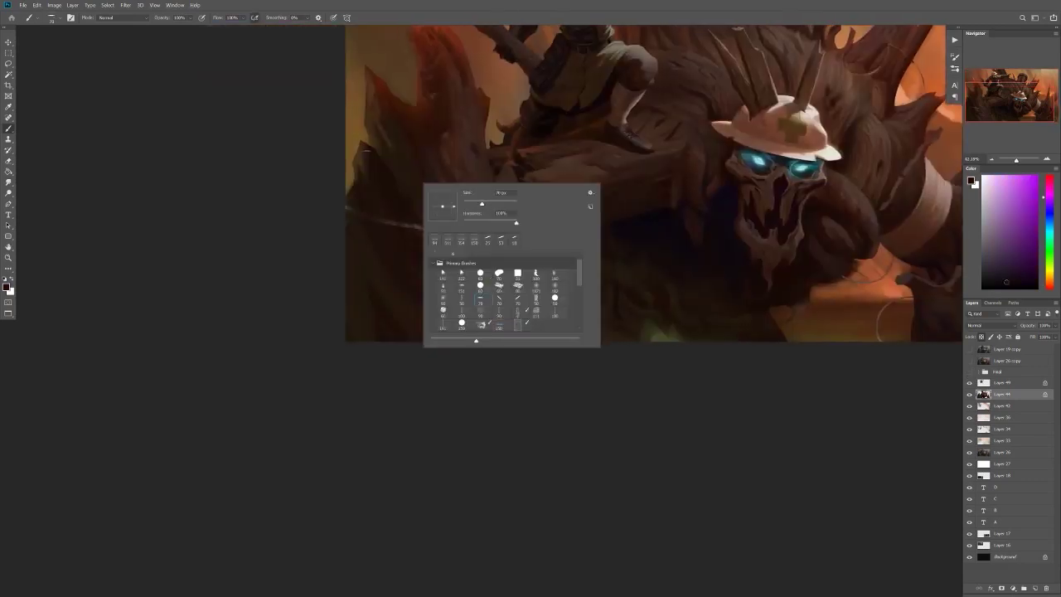
key("Escape")
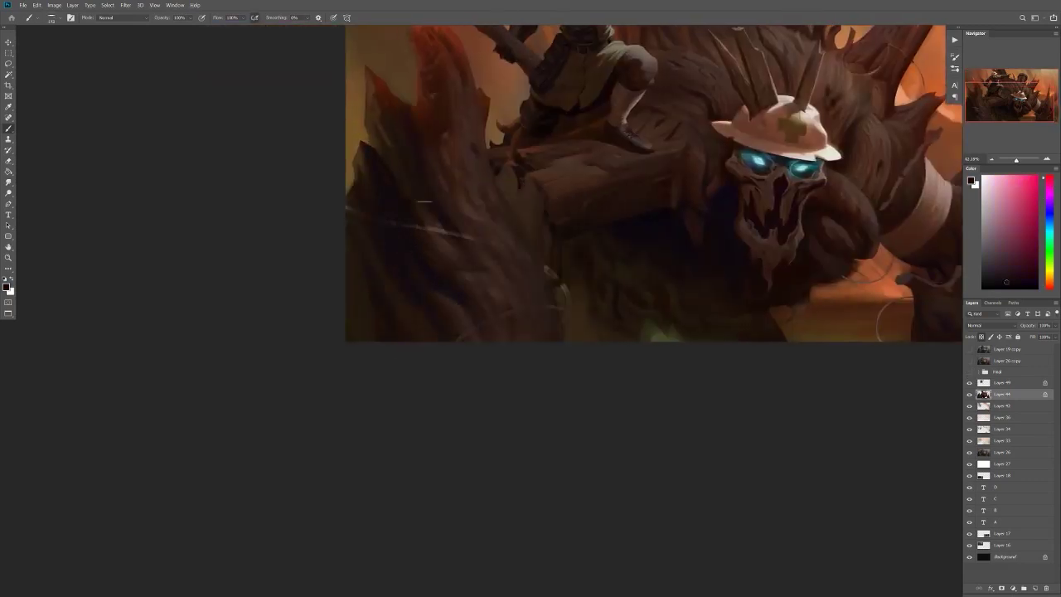
scroll(425, 200, "down", 2)
scroll(457, 197, "down", 1)
key("h")
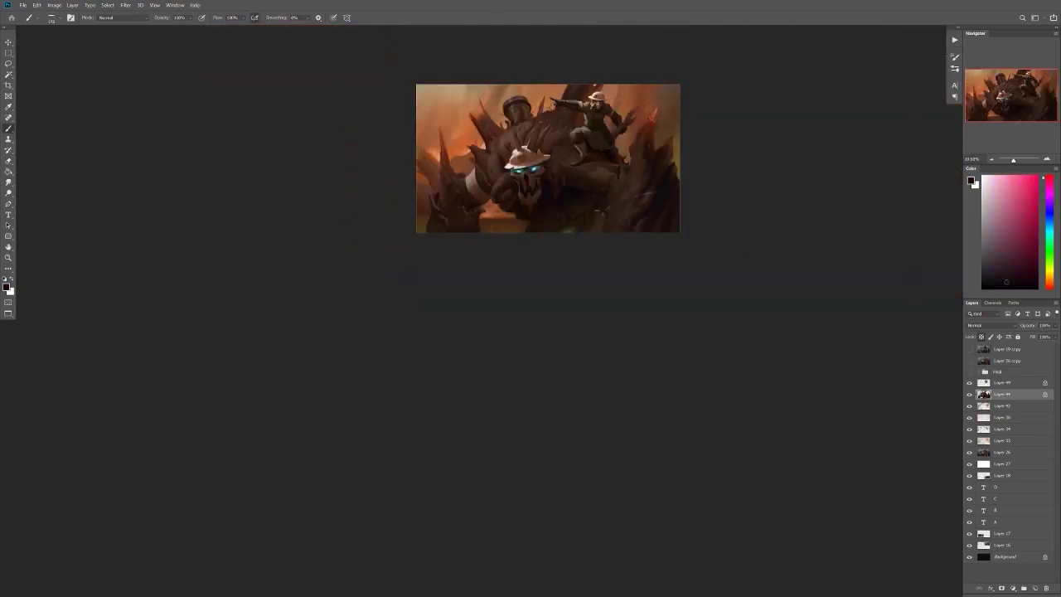
Step: Select the background layer below the creature and paint a glowing orange rim along the distant ridge with sampled fire tones
left_click(1003, 405)
scroll(458, 148, "up", 3)
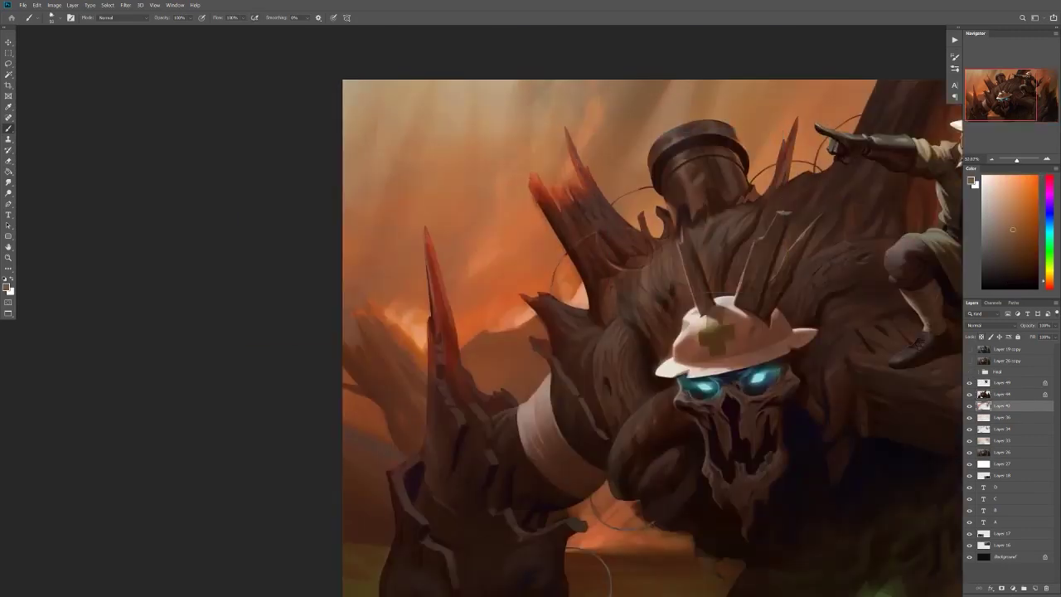
left_click(593, 530, "alt")
left_click(469, 338, "alt")
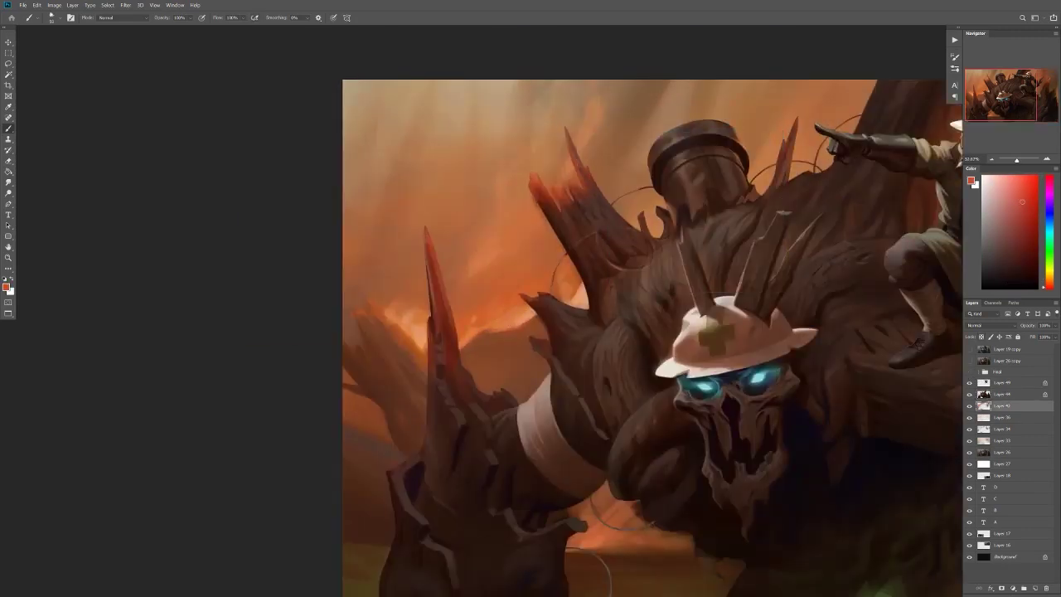
scroll(484, 353, "down", 2)
scroll(484, 353, "up", 1)
left_click(571, 345, "alt")
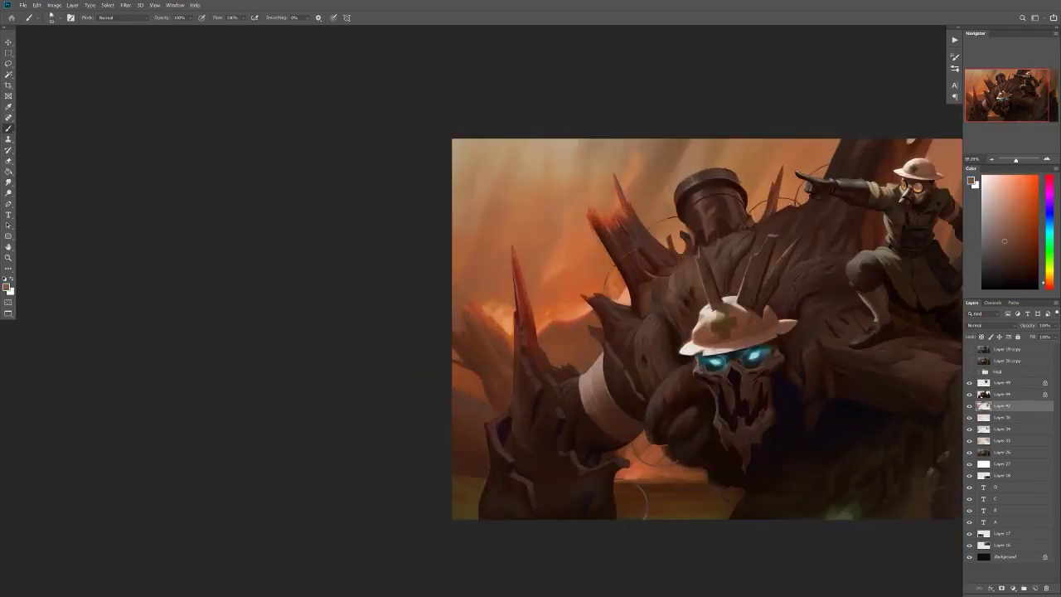
Step: Refine the burning horizon behind the creature's raised arm, adding pale yellow fire highlights along the ridge
scroll(602, 345, "down", 3)
scroll(658, 414, "up", 3)
right_click(659, 414)
key("Escape")
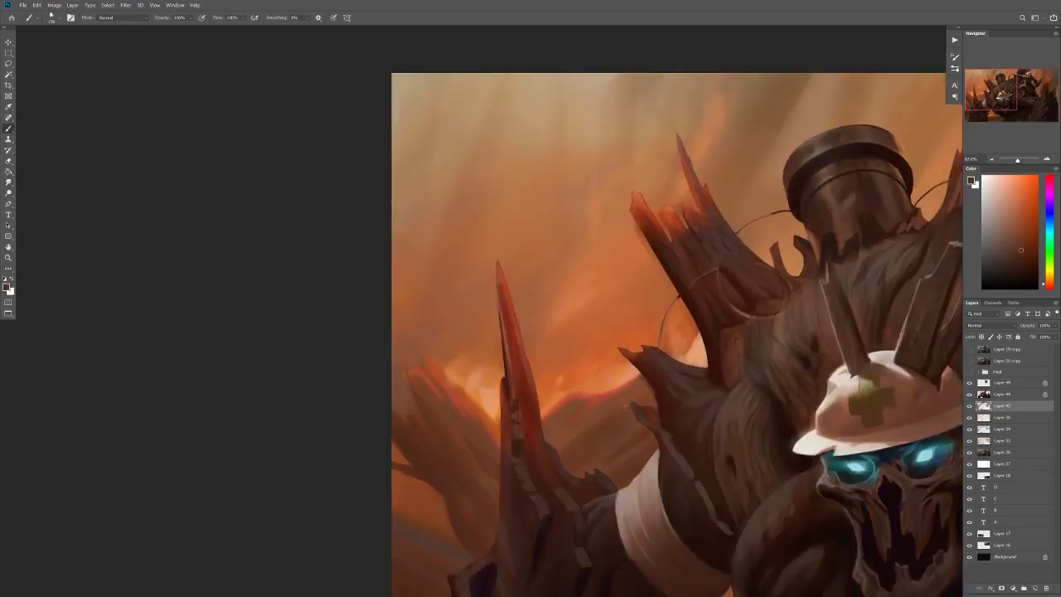
scroll(699, 423, "down", 3)
scroll(652, 481, "up", 2)
left_click(651, 480, "alt")
left_click(551, 292, "alt")
scroll(524, 322, "up", 1)
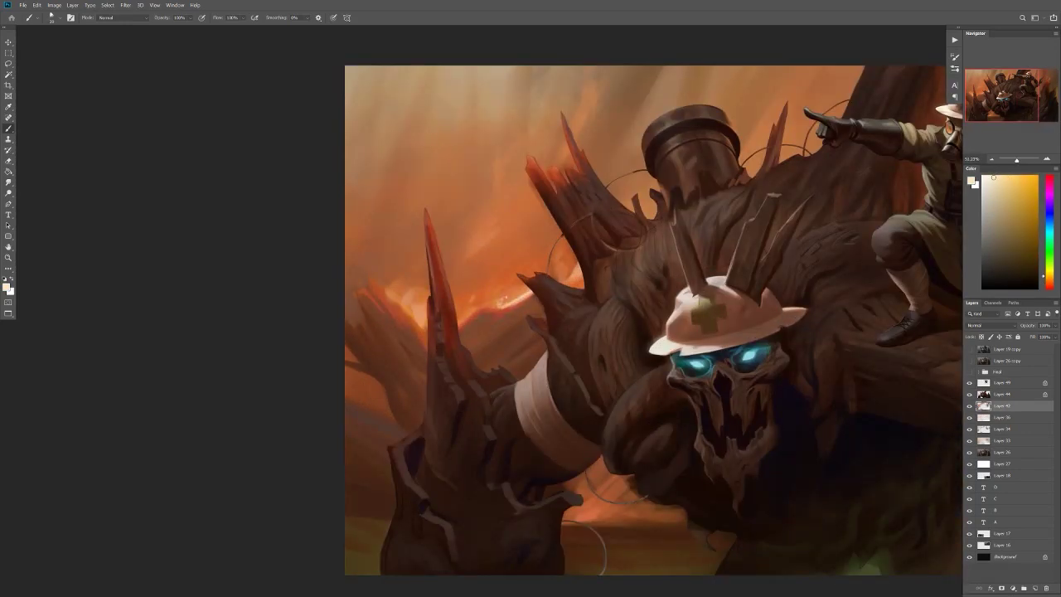
left_click_drag(422, 324, 393, 295)
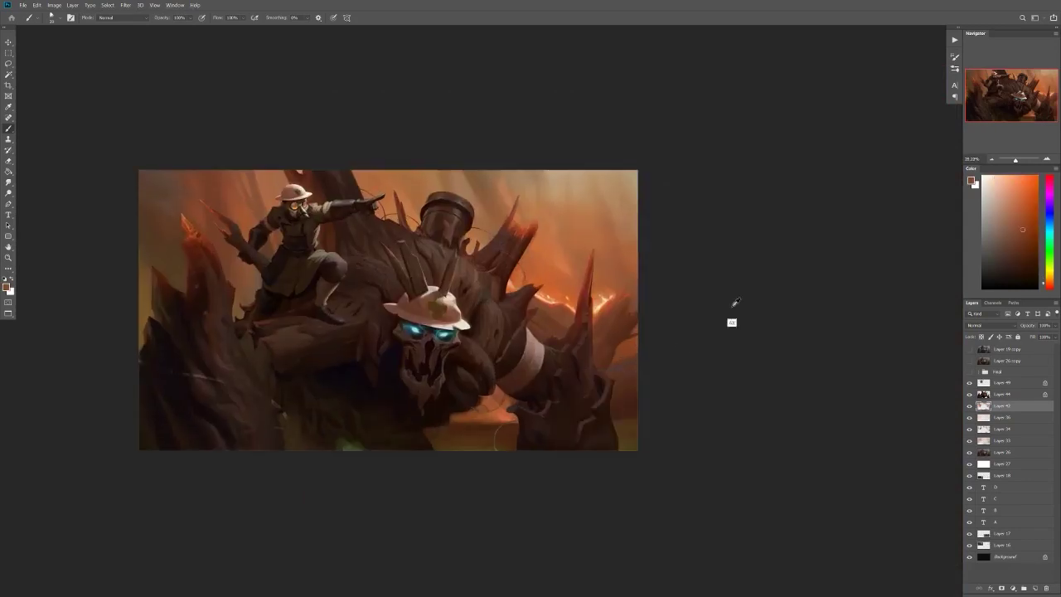
Step: Paint orange flames and embers along the ridge, the distant stump and the sky in the mirrored view
key("ctrl+plus")
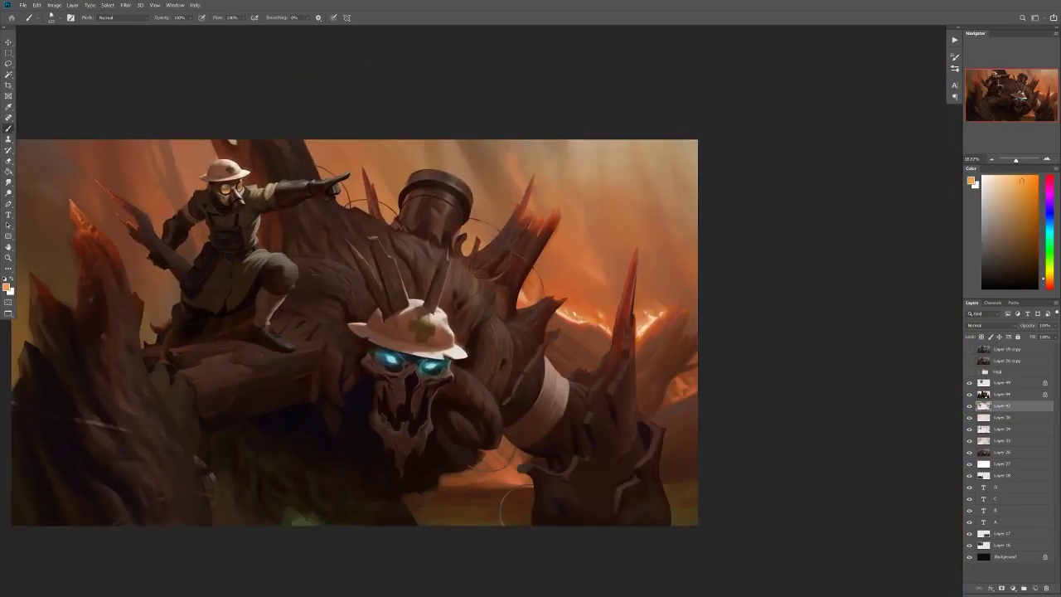
key("ctrl+minus")
key("ctrl+minus")
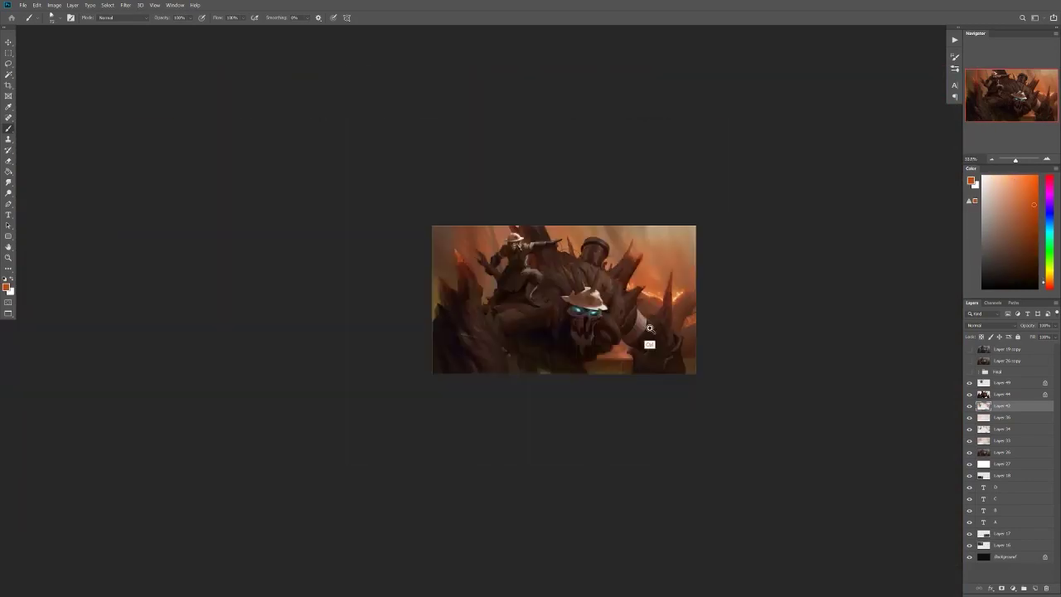
key("ctrl+plus")
key("ctrl+plus")
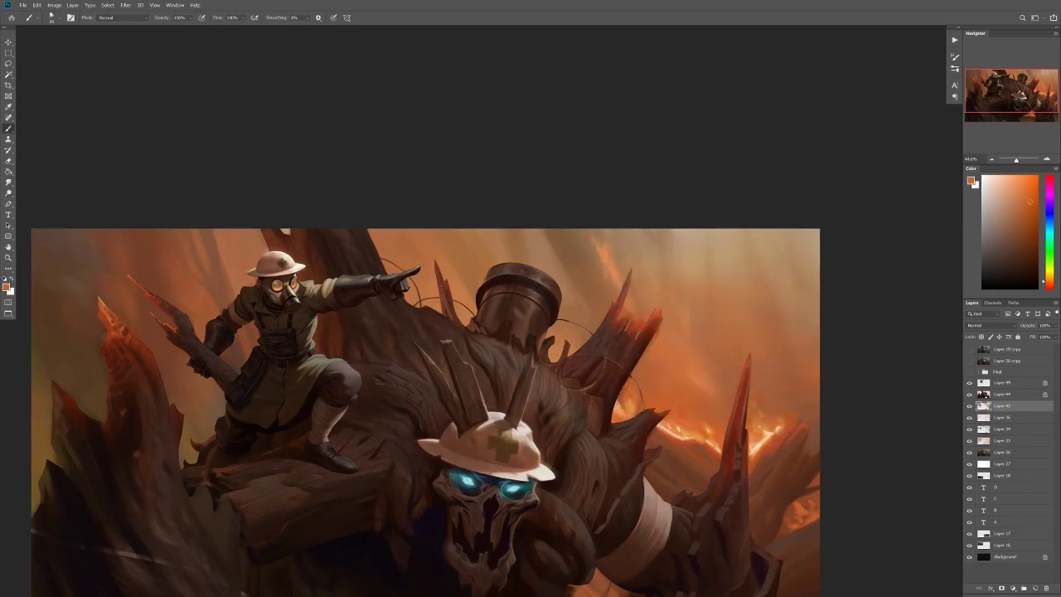
Step: Blend muted brown-orange smoke tones into the sky around the flame streak beside the barrel chimney
key("ctrl+plus")
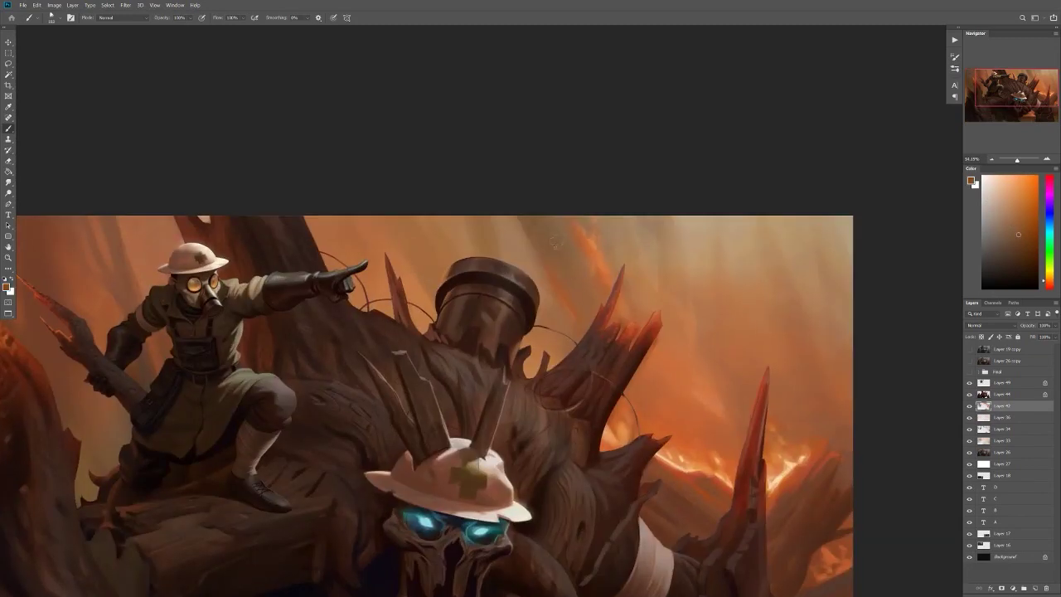
key("ctrl+minus")
key("ctrl+minus")
key("ctrl+plus")
key("ctrl+minus")
key("ctrl+minus")
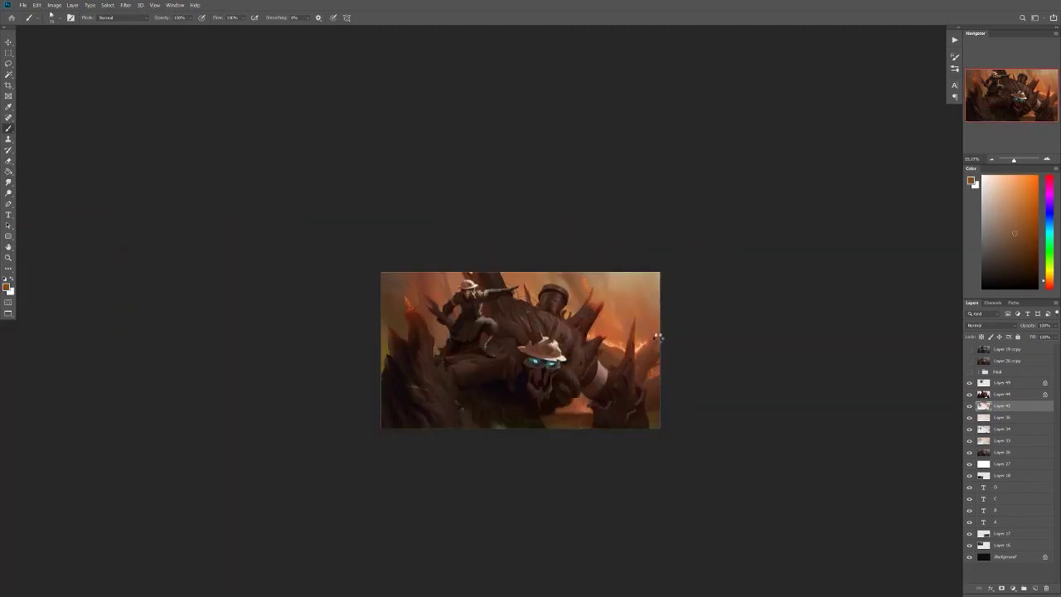
Step: Mirror the canvas and paint the ground visible beneath the creature's arm with sampled olive-brown and dark orange tones
key("ctrl+shift+h")
scroll(531, 397, "up", 5)
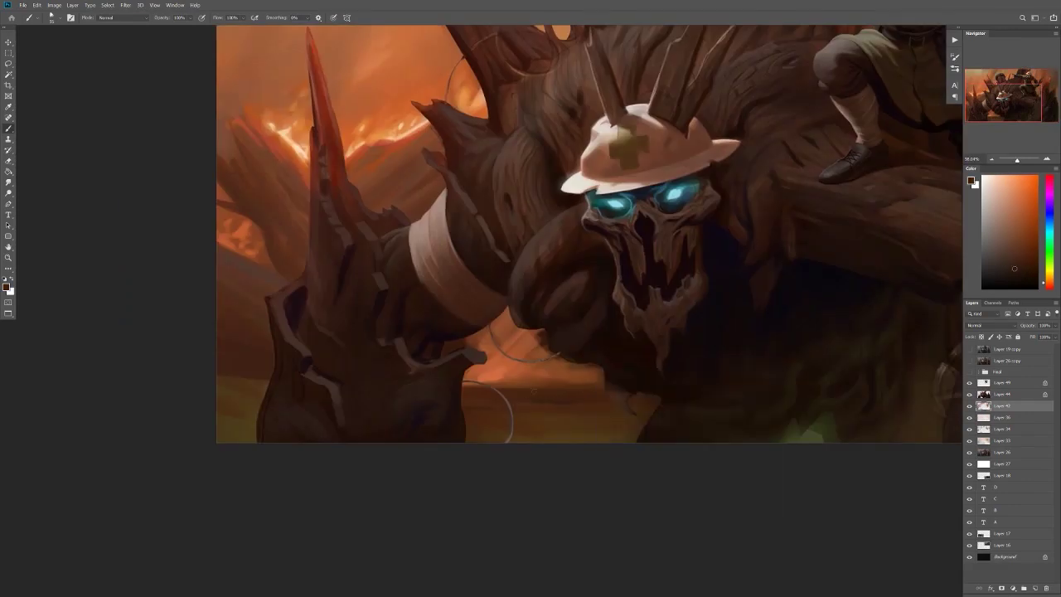
scroll(287, 327, "down", 5)
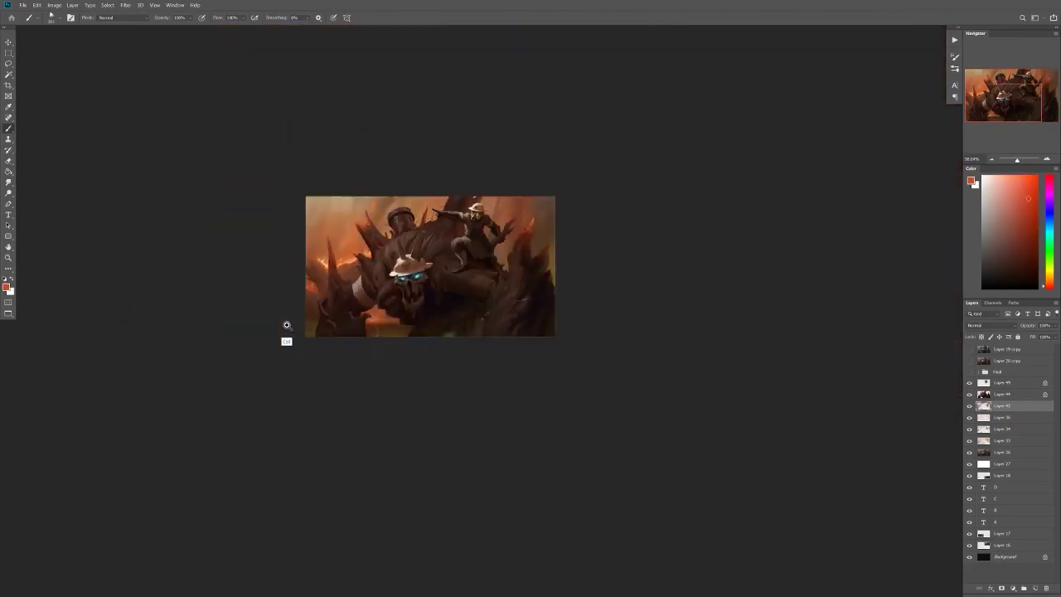
scroll(500, 343, "up", 3)
scroll(500, 343, "up", 1)
scroll(509, 379, "down", 2)
scroll(609, 344, "up", 4)
left_click(609, 343, "alt")
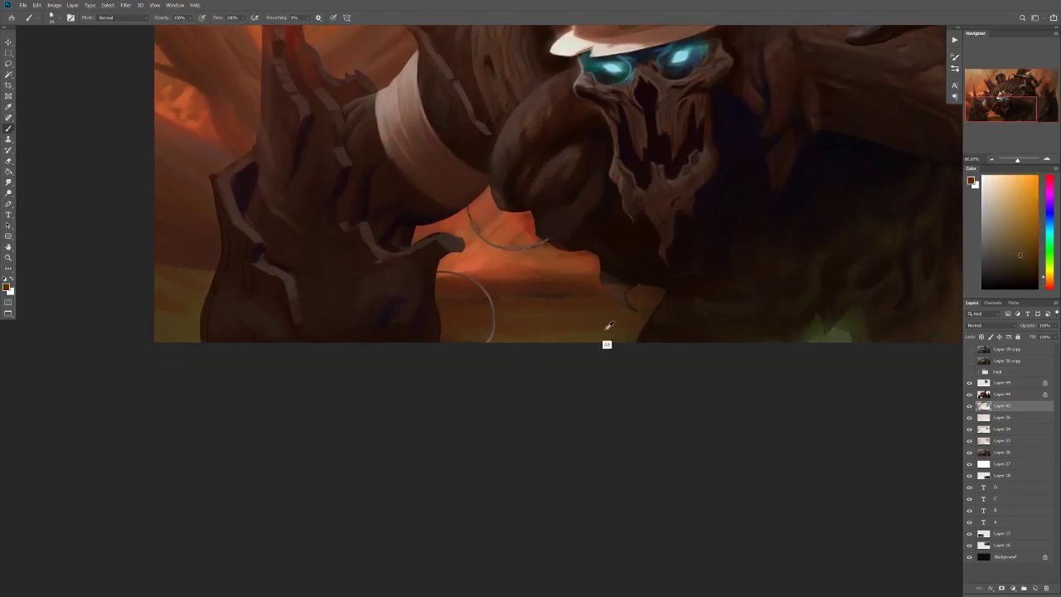
left_click(525, 328, "alt")
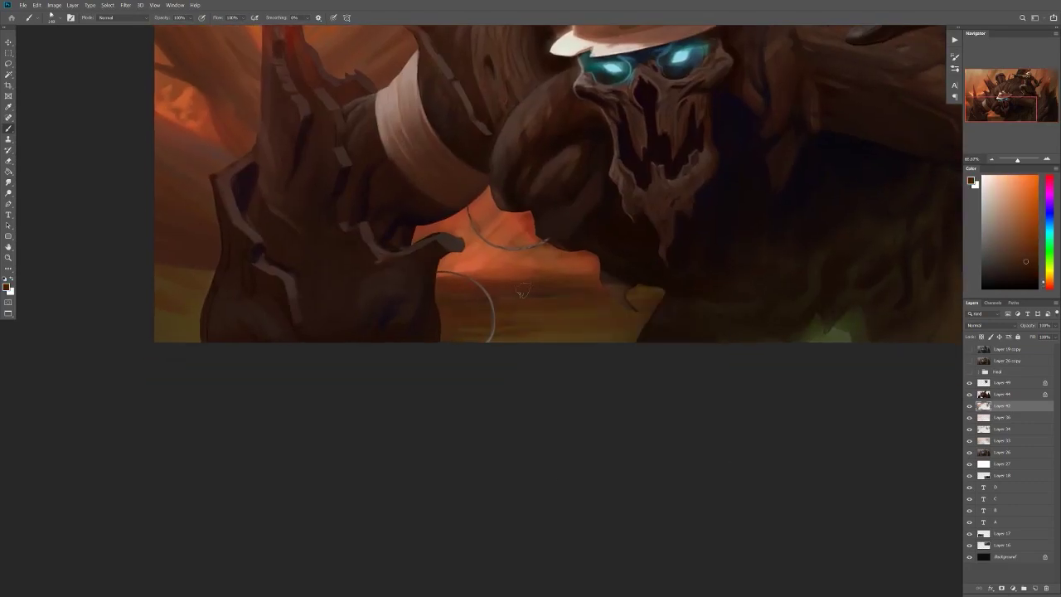
Step: Paint the fire glow in the gap beneath the creature's bandaged arm, using sampled bright and deep orange tones
right_click(470, 260)
key("Escape")
scroll(595, 246, "down", 2)
left_click(594, 245, "alt")
right_click(595, 245)
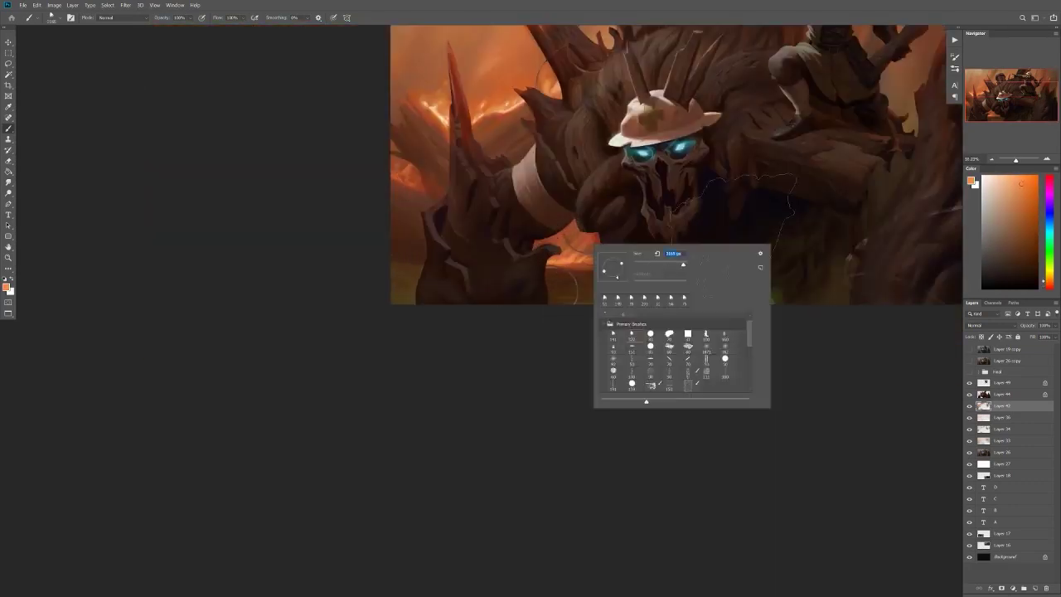
key("Escape")
scroll(549, 288, "down", 2)
left_click(549, 289, "alt")
scroll(689, 305, "down", 1)
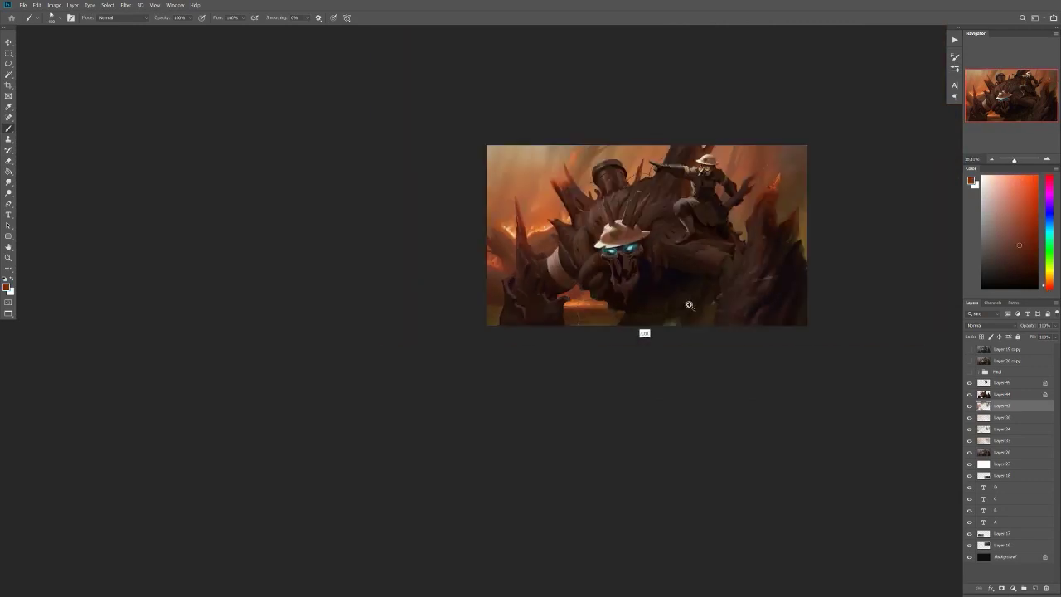
Step: Flip the canvas to check the composition and compare the painting with the earlier version by toggling layer visibility
key("h")
left_click(791, 249, "alt")
scroll(765, 308, "down", 1)
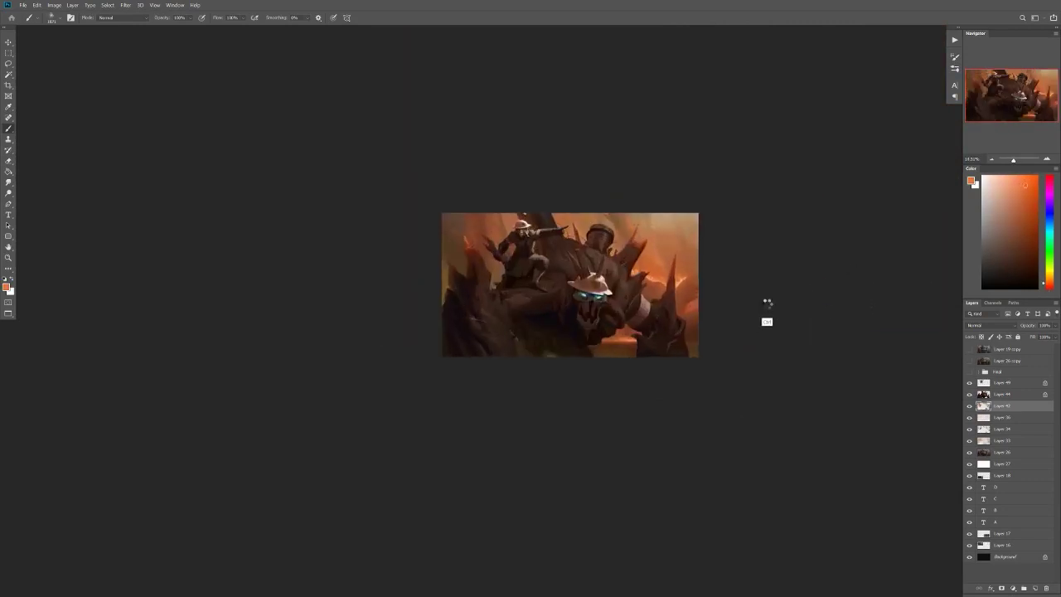
key("h")
left_click(969, 382)
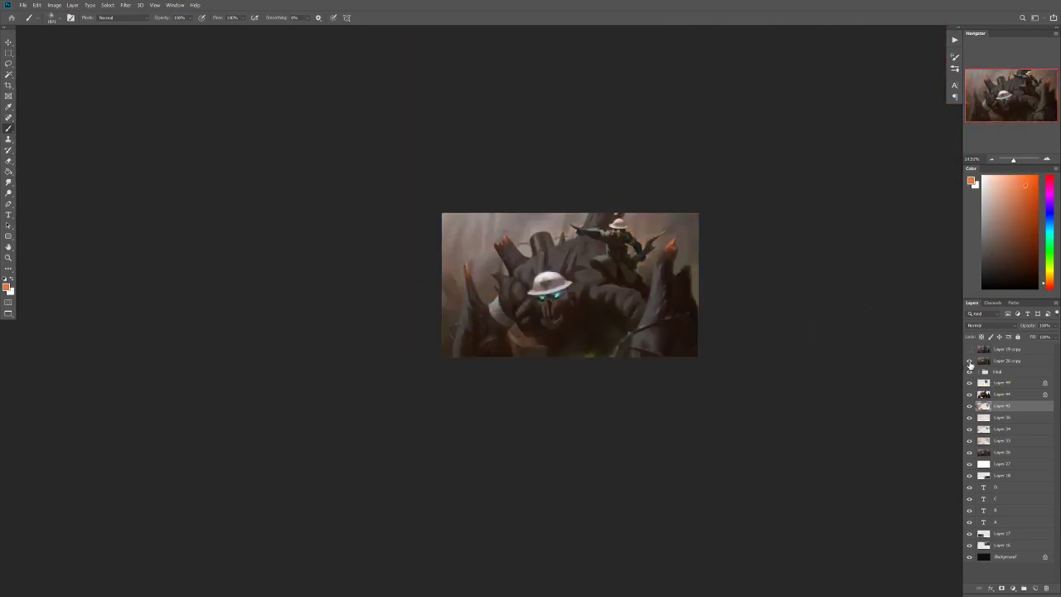
left_click(969, 383)
Step: Select the creature layer and paint splintered vertical wood grain on the broken end of the log with sampled dark browns
scroll(655, 340, "up", 2)
right_click(672, 292)
key("Return")
left_click_drag(829, 166, 682, 262)
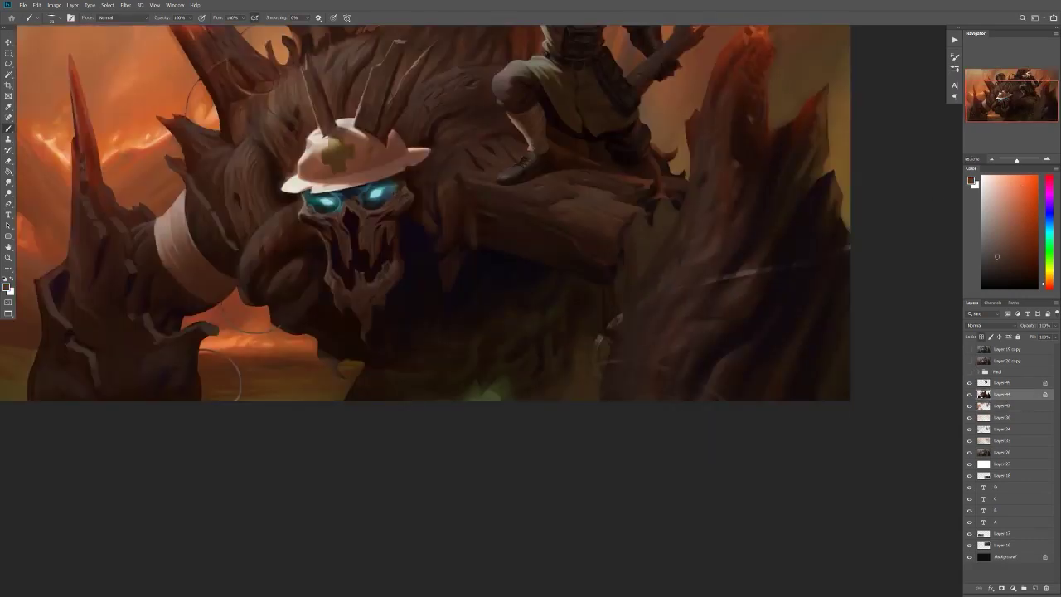
right_click(670, 214)
key("Return")
scroll(680, 205, "up", 1)
left_click(677, 209, "alt")
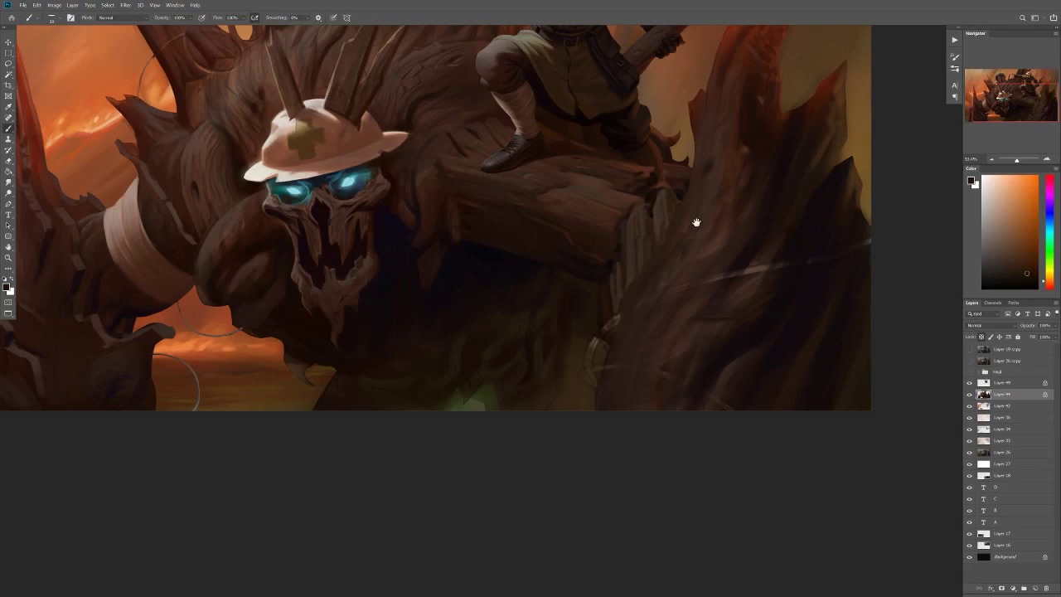
Step: Erase stray edges along the creature's silhouette with transparency unlocked, then lock it again and return to the Brush tool
scroll(697, 223, "down", 3)
scroll(390, 176, "up", 3)
key("e")
right_click(390, 176)
key("Return")
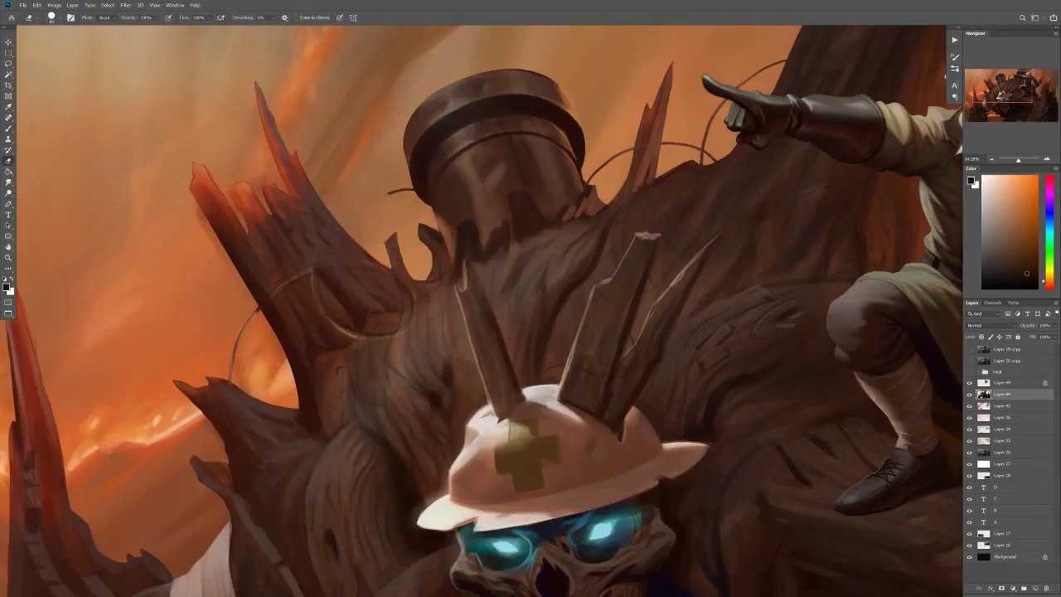
scroll(348, 323, "down", 3)
scroll(396, 294, "up", 3)
key("b")
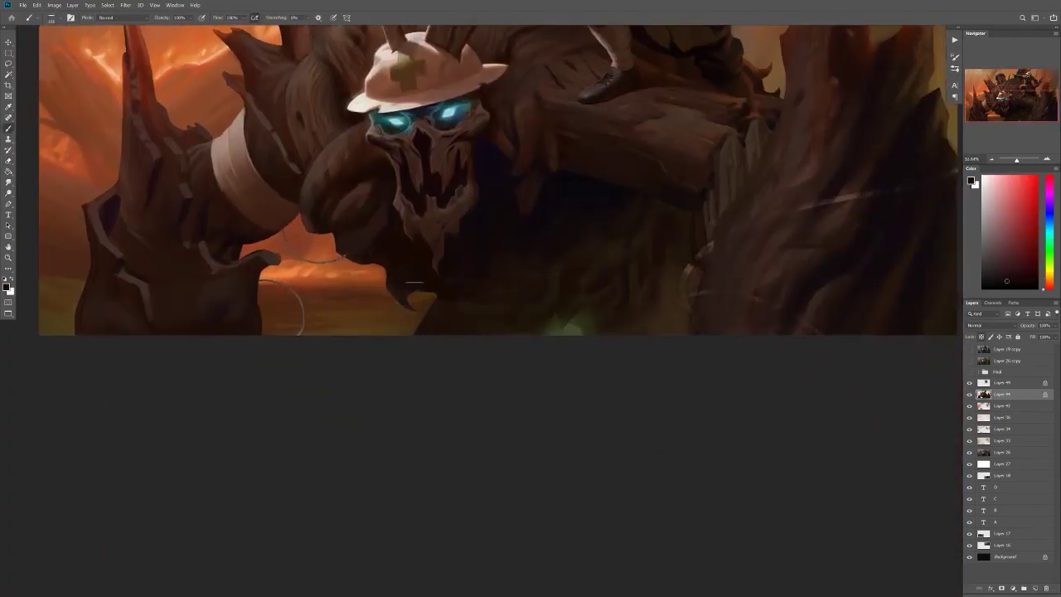
Step: Paint dark bark folds and shadows on the creature's underside below the skull with sampled near-black and olive tones
left_click(396, 294, "alt")
scroll(412, 264, "up", 2)
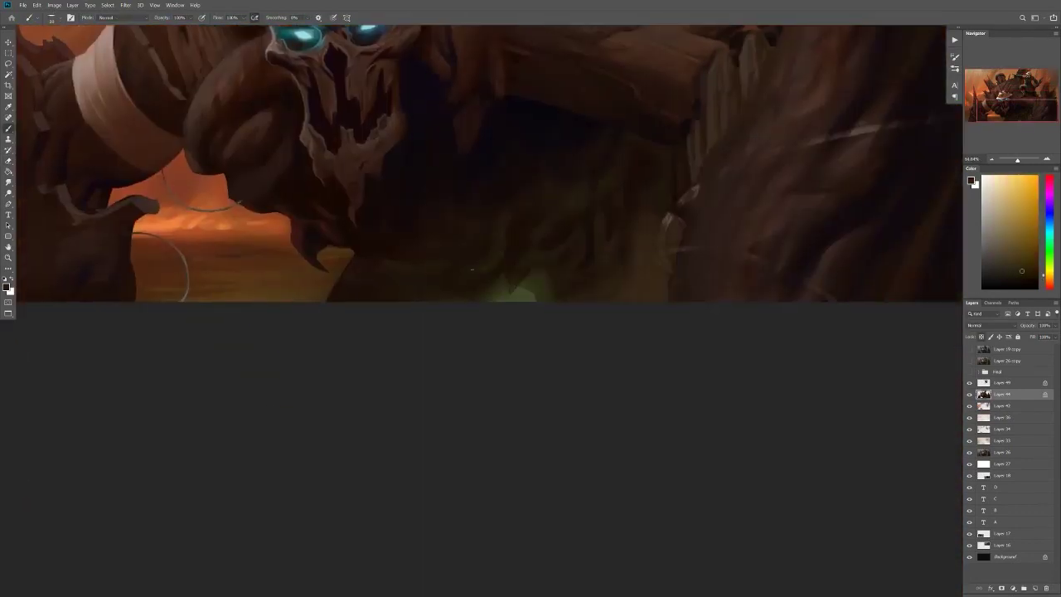
left_click(495, 228, "alt")
right_click(383, 262)
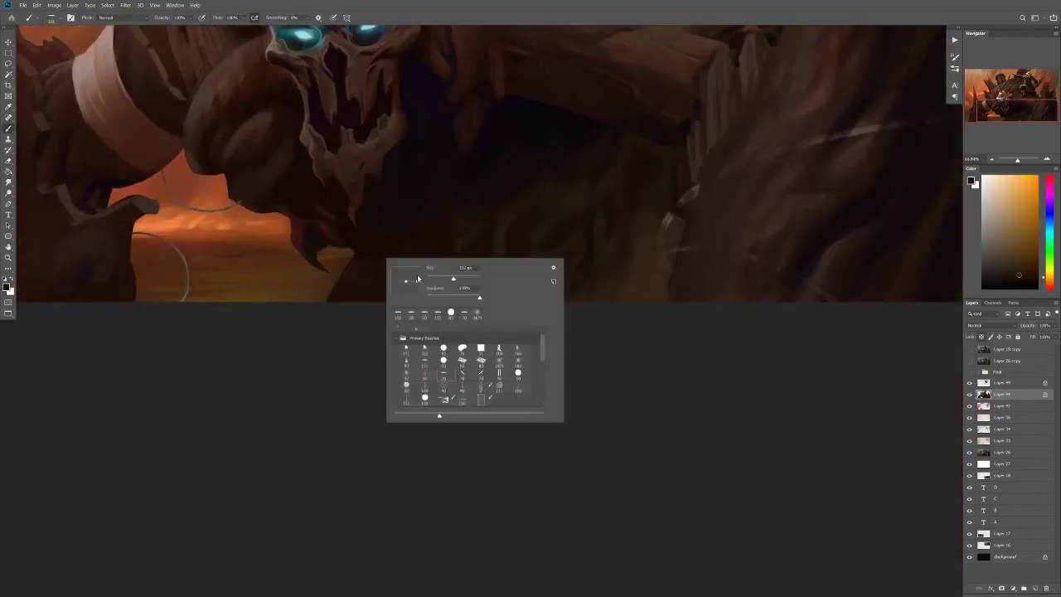
key("Escape")
left_click(491, 301, "alt")
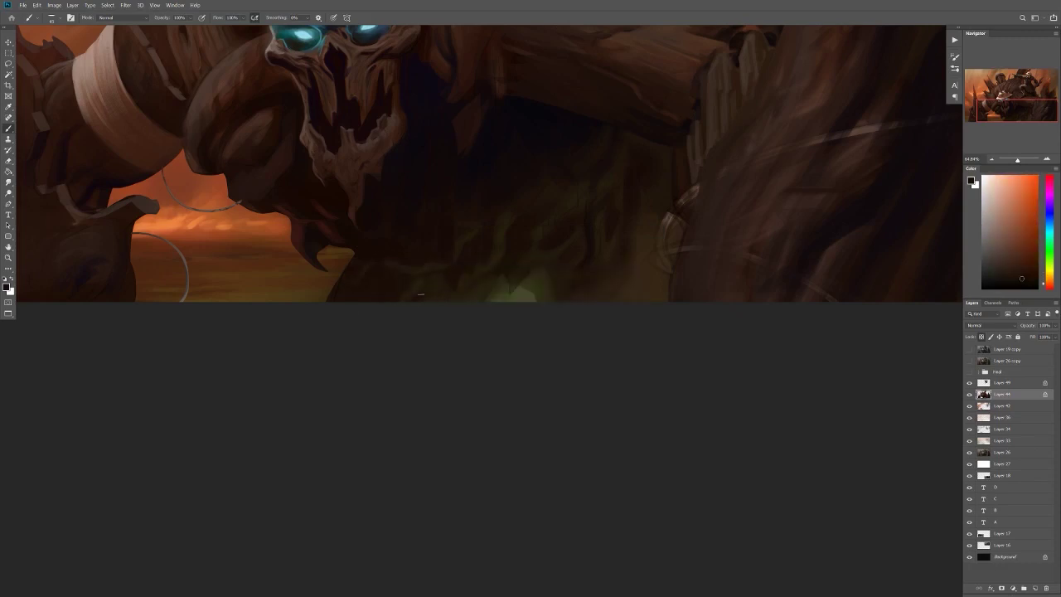
mouse_move(463, 308)
left_mouse_down()
mouse_move(450, 351)
mouse_move(371, 188)
mouse_move(556, 212)
left_mouse_up()
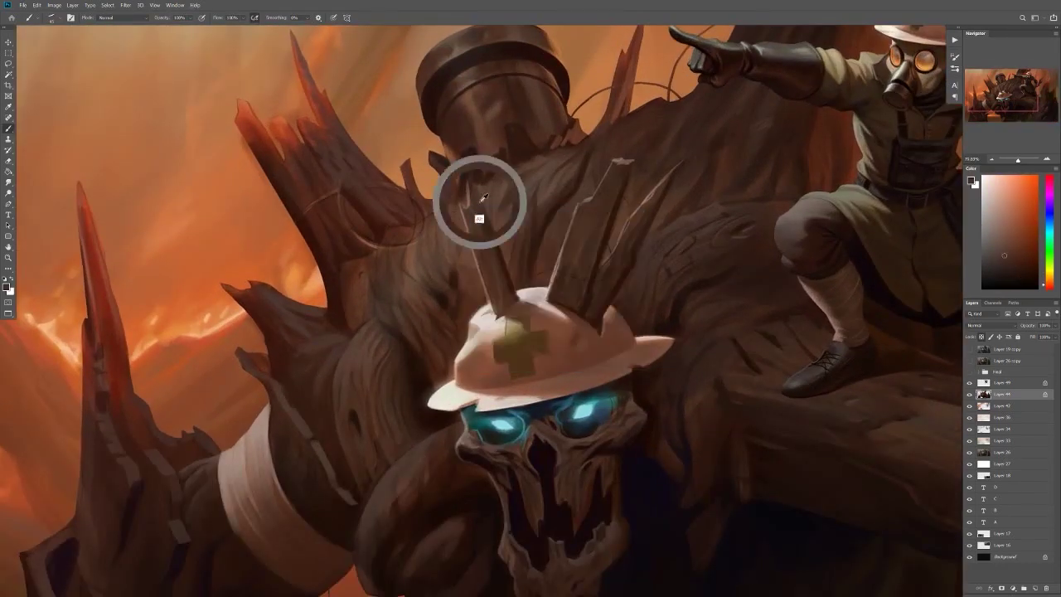
Step: Define the wooden stakes on the creature's helmet with dark wood grain, sharper edges and thin rim highlights
left_click_drag(451, 157, 468, 240)
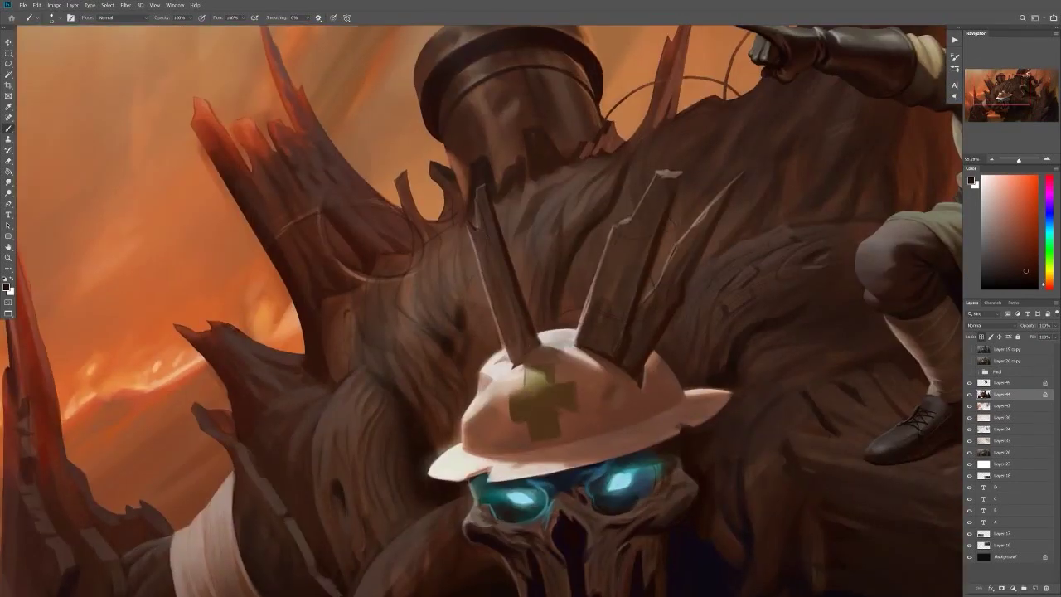
mouse_move(511, 315)
left_mouse_down()
mouse_move(580, 367)
mouse_move(525, 235)
mouse_move(539, 286)
mouse_move(508, 279)
left_mouse_up()
right_click(526, 235)
key("Escape")
right_click(537, 283)
key("Escape")
right_click(539, 285)
key("Escape")
right_click(508, 278)
key("Escape")
left_click(481, 246, "alt")
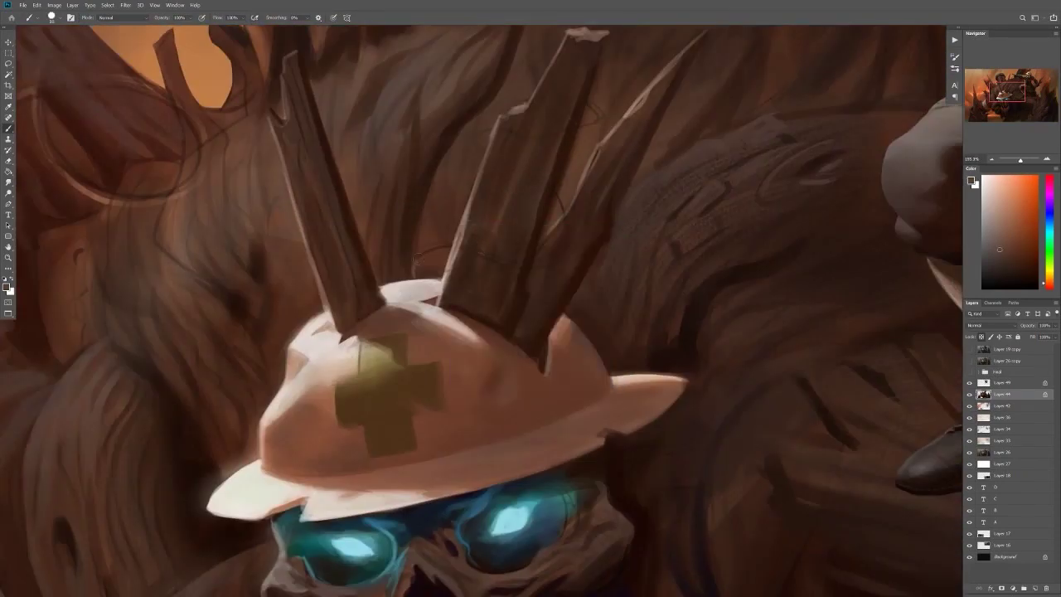
Step: Restore the canvas orientation and paint thin looping wire around the tall wooden stake on the helmet
left_click_drag(431, 252, 381, 257)
key("h")
left_click_drag(469, 286, 580, 298)
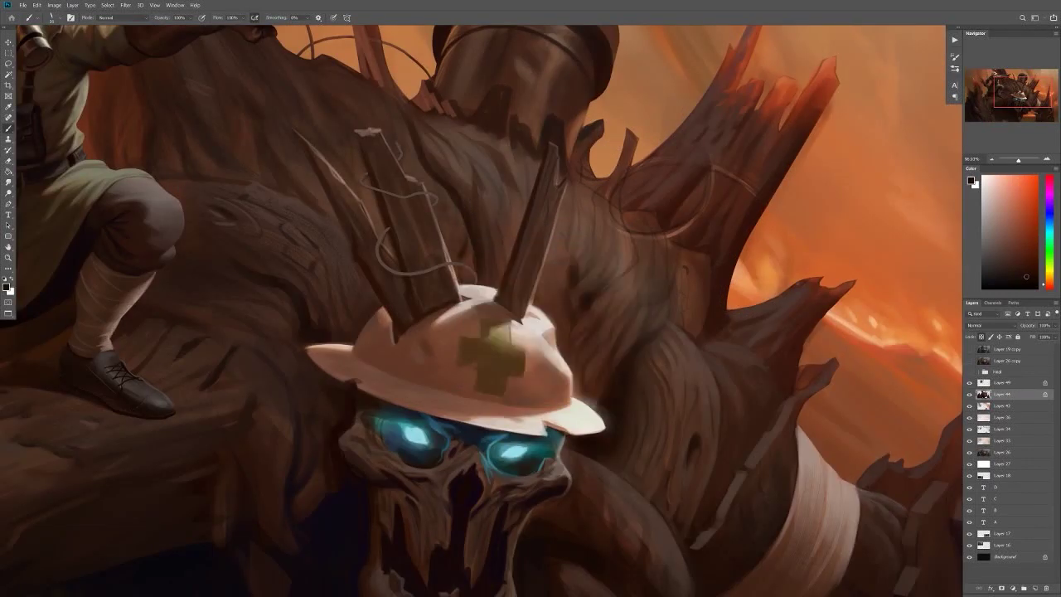
key("ctrl+minus")
key("ctrl+minus")
key("ctrl+minus")
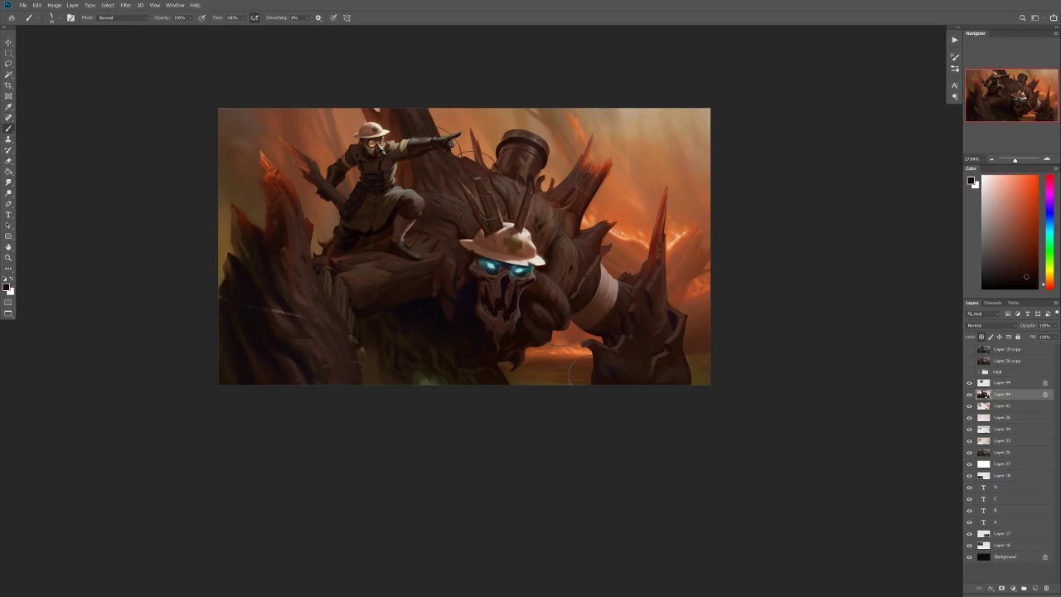
Step: Refine the skull's nose cavity and upper jaw cracks with sampled near-black tones
scroll(497, 265, "up", 6)
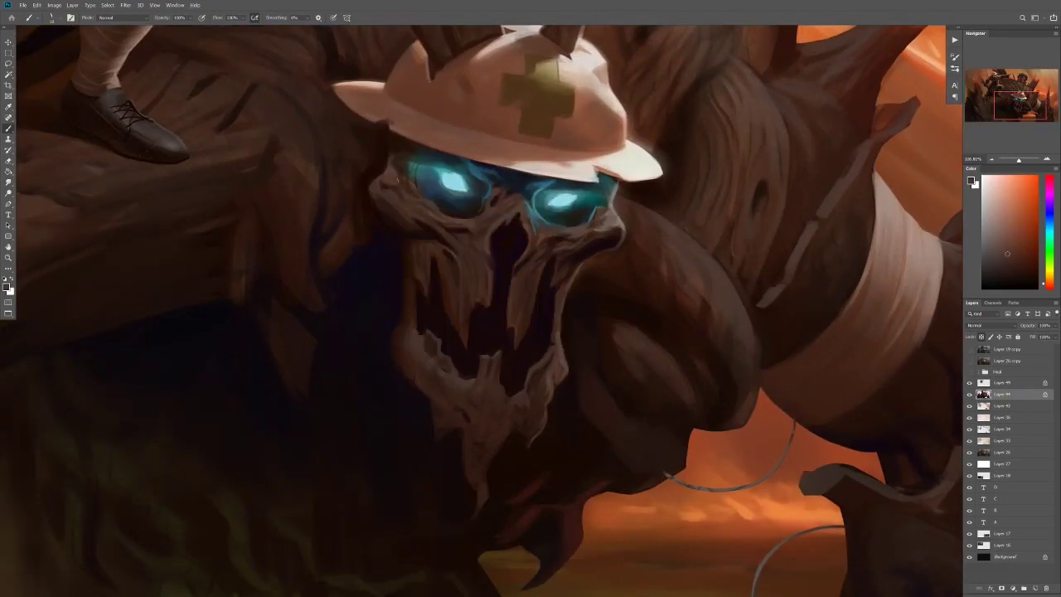
left_click(512, 264, "alt")
scroll(497, 249, "down", 5)
scroll(497, 266, "up", 6)
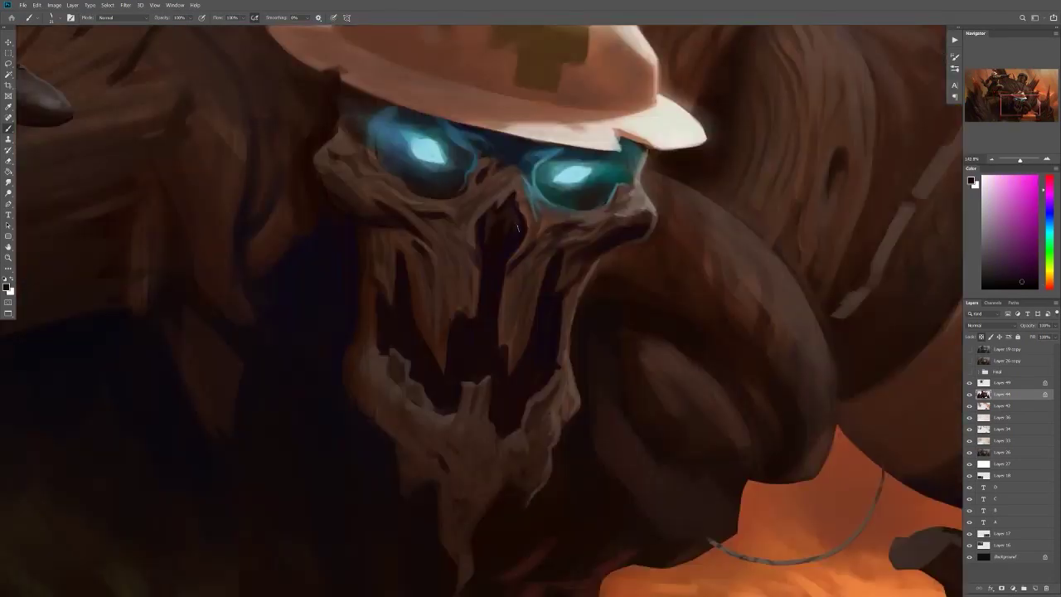
scroll(521, 279, "down", 6)
scroll(521, 280, "up", 8)
scroll(497, 331, "down", 8)
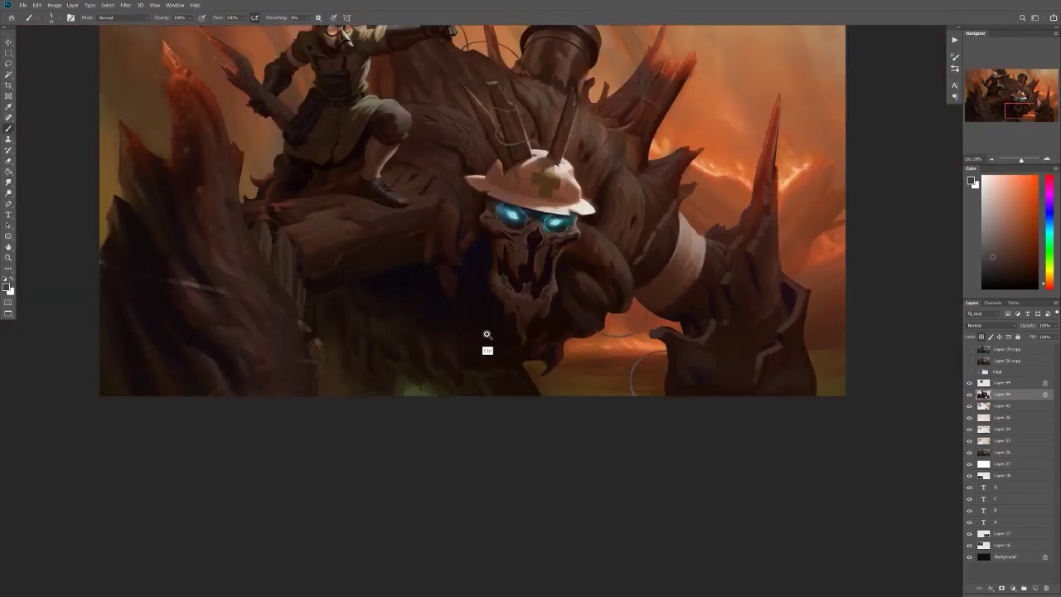
Step: Sharpen the skull's lower jaw and jagged teeth with sampled dark and grey-brown strokes
scroll(532, 306, "up", 8)
left_click(524, 296, "alt")
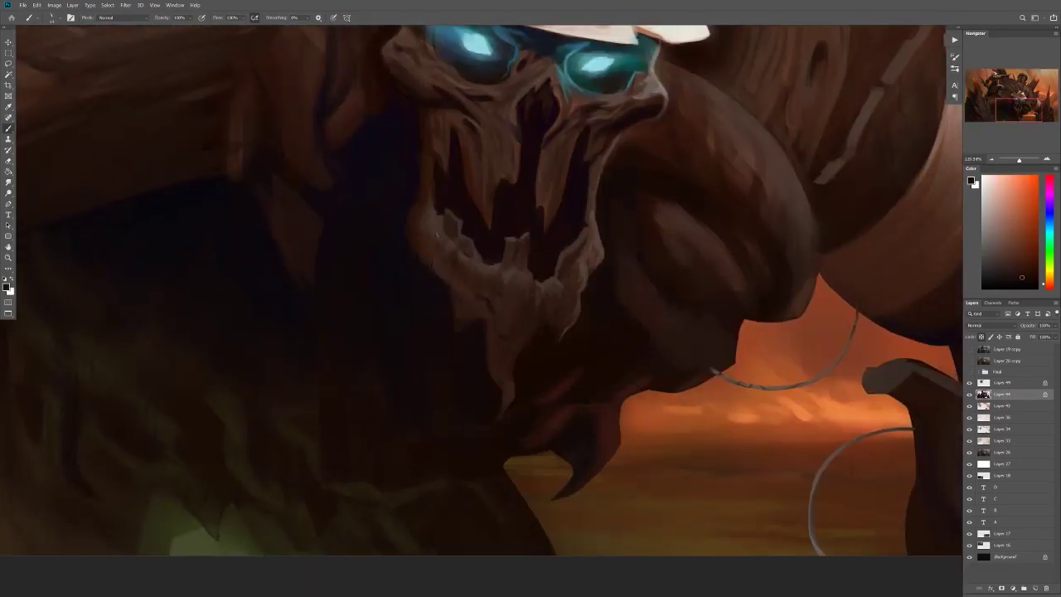
scroll(447, 240, "down", 1)
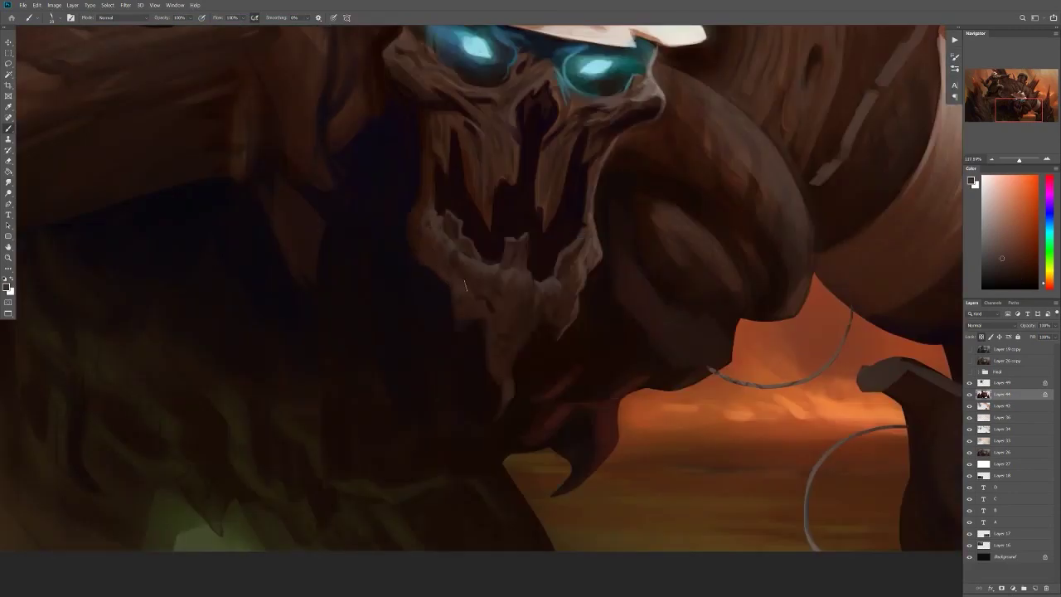
scroll(465, 286, "down", 8)
scroll(515, 208, "up", 8)
Step: Paint dents and soft metallic highlights on the barrel chimney with sampled grey-brown and dark tones
left_click(516, 208, "alt")
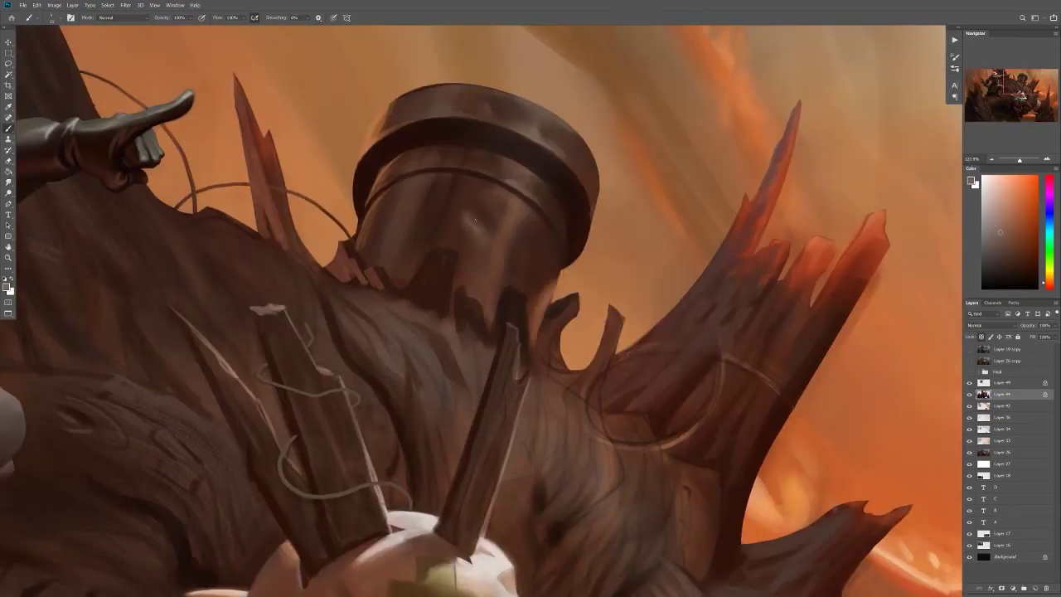
scroll(504, 235, "down", 8)
scroll(498, 241, "up", 8)
scroll(443, 258, "down", 8)
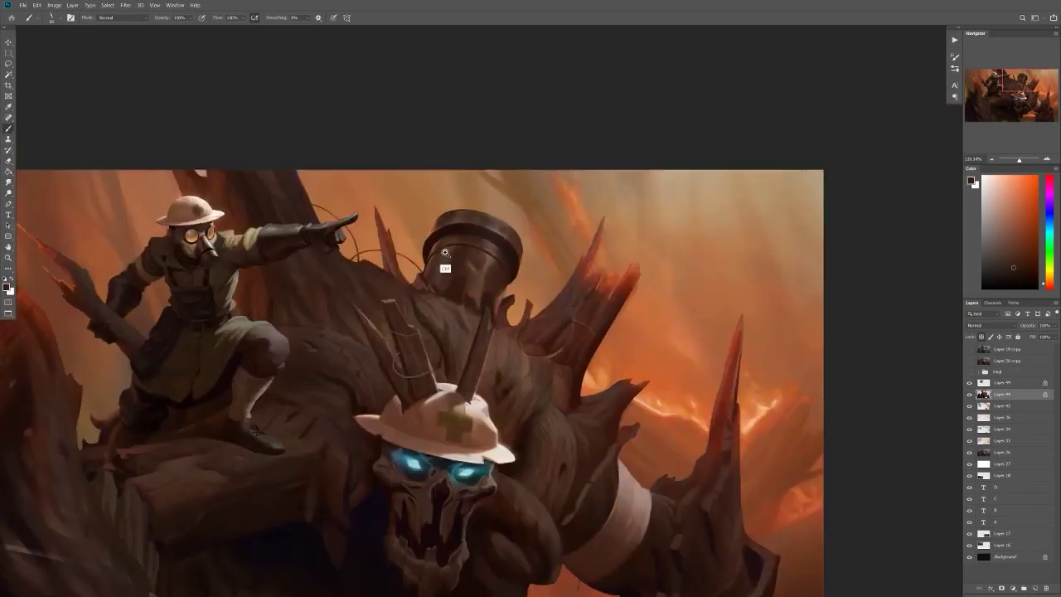
scroll(461, 319, "down", 2)
scroll(461, 319, "down", 1)
scroll(479, 220, "up", 8)
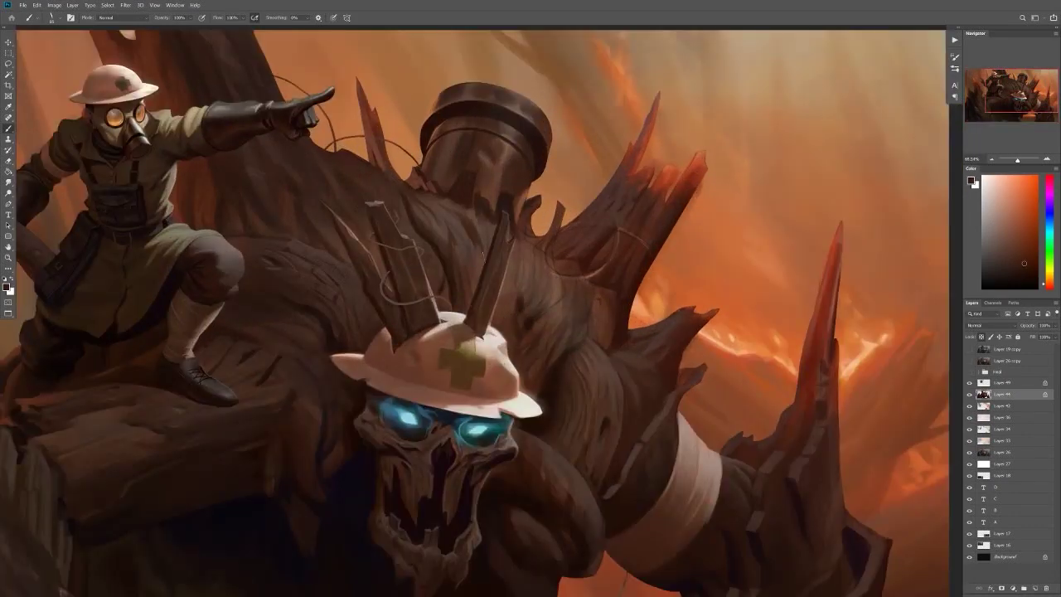
scroll(429, 274, "down", 8)
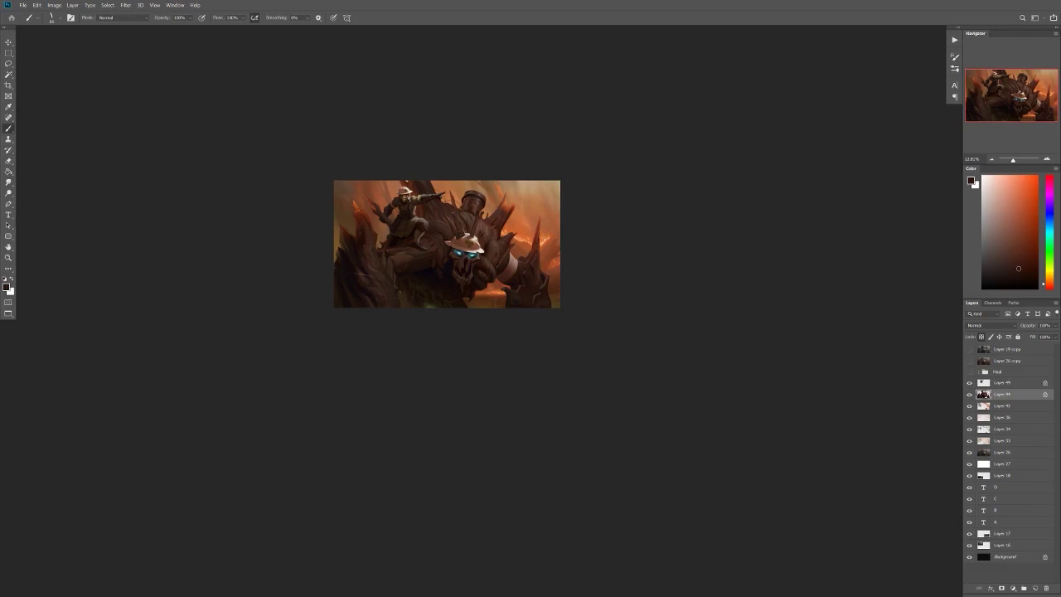
Step: Paint jagged dark bark splinters rising around the base of the barrel chimney with sampled brown tones
scroll(479, 220, "up", 8)
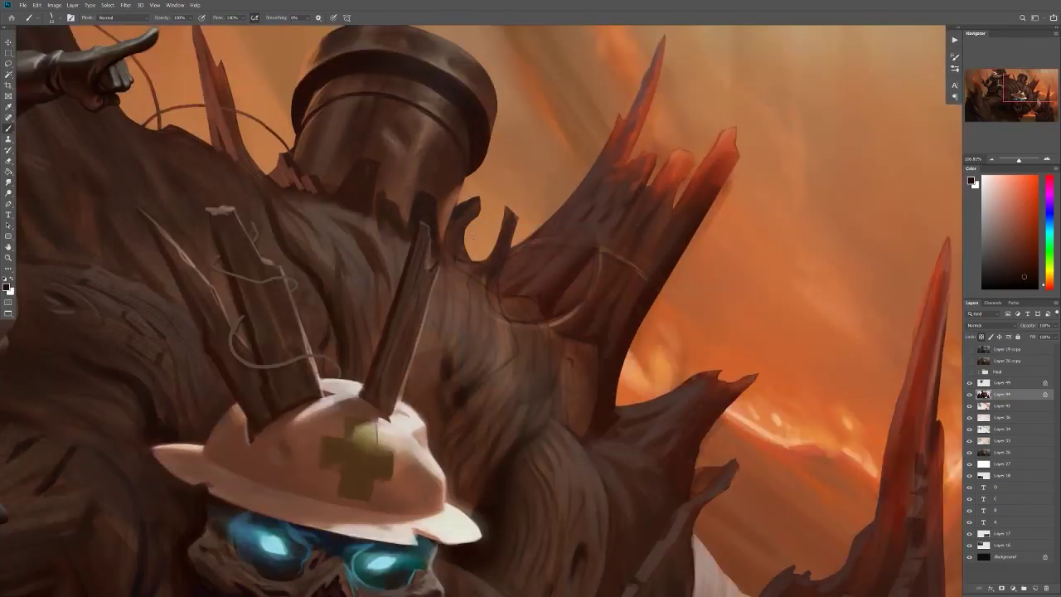
scroll(464, 236, "up", 1)
scroll(477, 249, "down", 8)
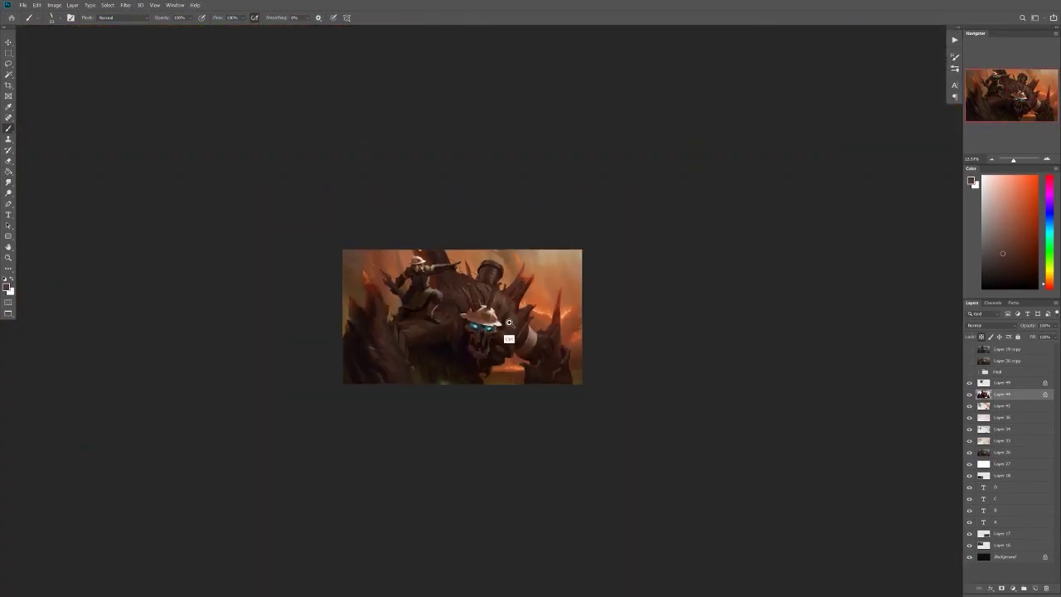
scroll(509, 323, "up", 8)
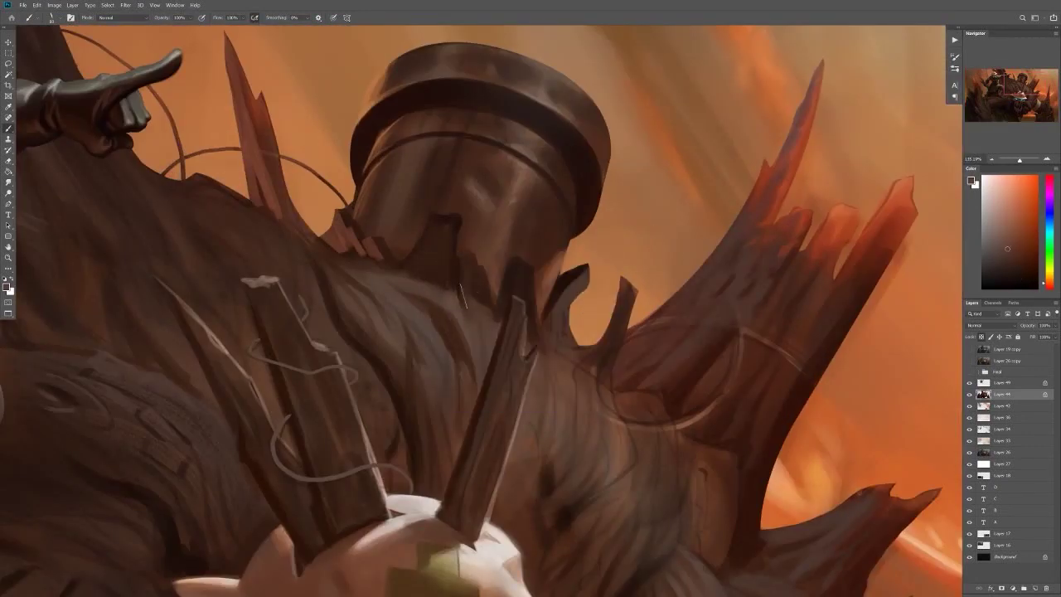
scroll(457, 249, "down", 1)
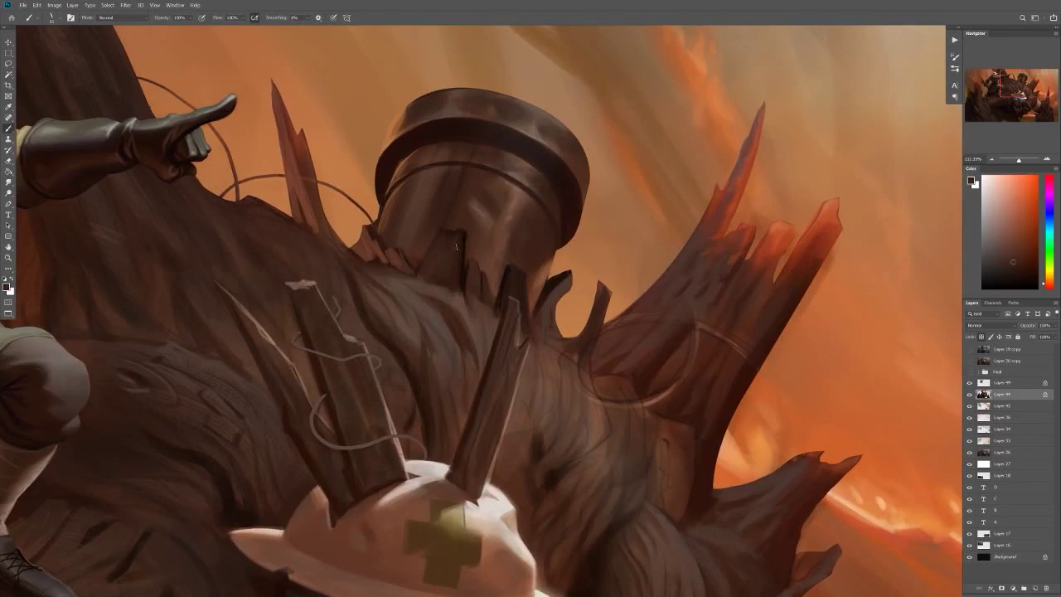
scroll(456, 246, "up", 1)
scroll(512, 317, "down", 8)
scroll(458, 332, "up", 8)
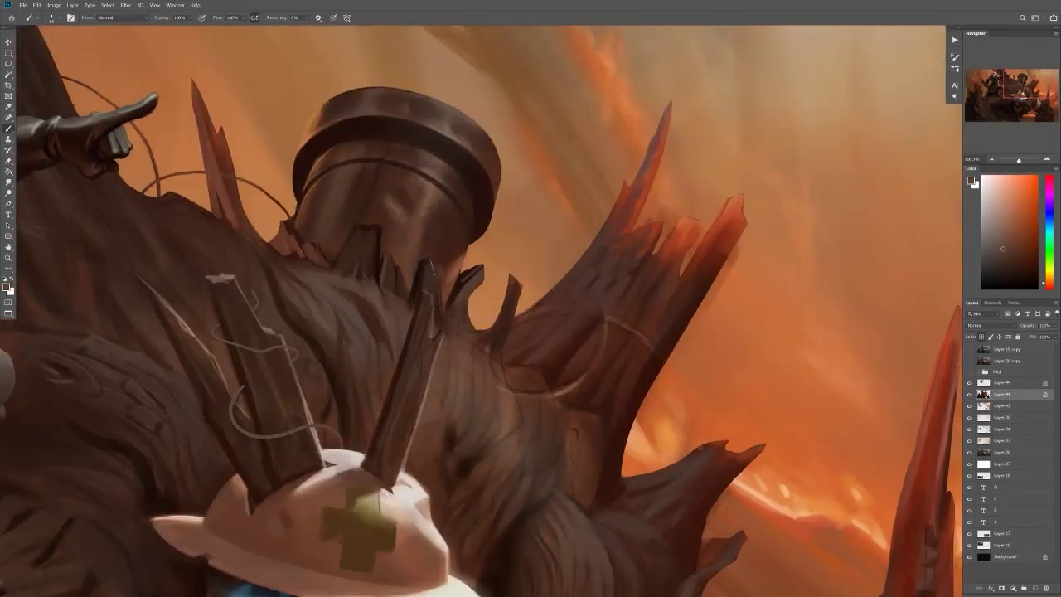
Step: Refine the creature's shoulder bark beside the skull's helmet with sampled dark brown tones
scroll(435, 273, "down", 8)
scroll(482, 387, "up", 7)
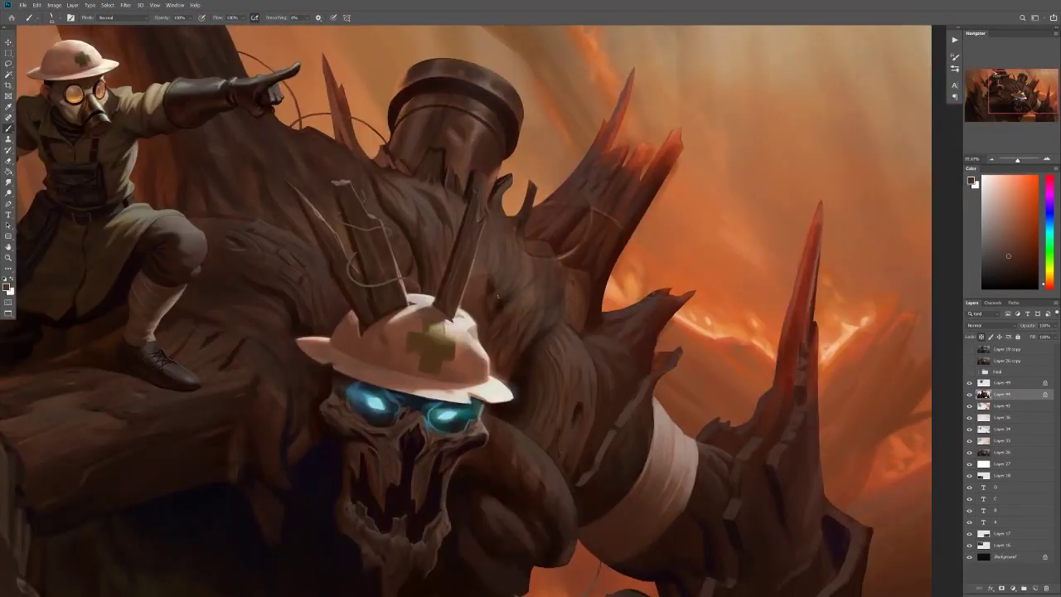
scroll(447, 307, "up", 2)
scroll(451, 331, "down", 8)
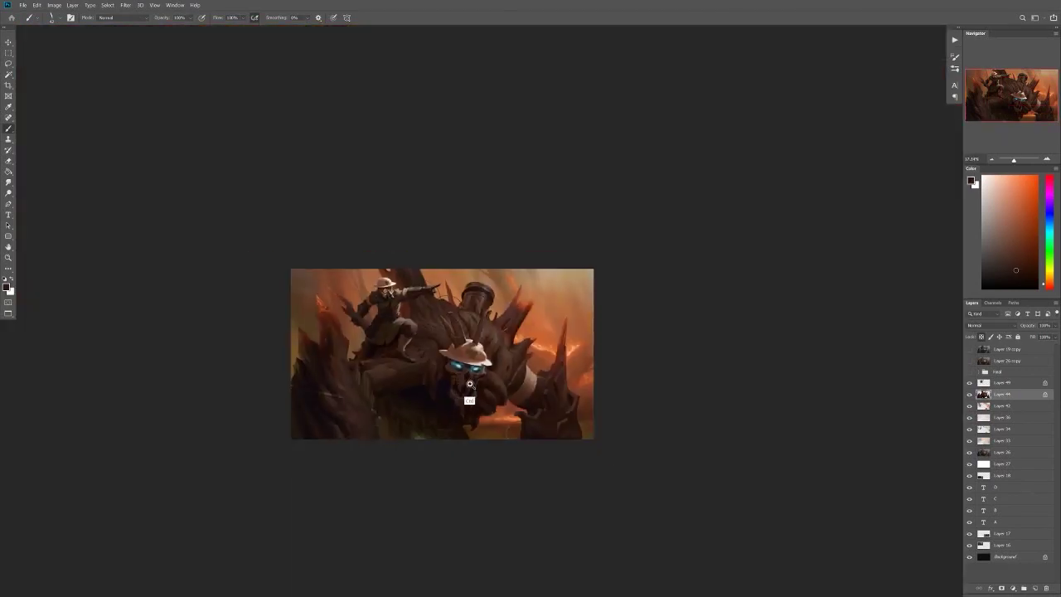
Step: Flip the canvas horizontally and paint chipped, cracked bark on the creature's upper arm above the white bandage
key("h")
scroll(466, 341, "up", 8)
scroll(466, 341, "up", 1)
scroll(507, 278, "down", 8)
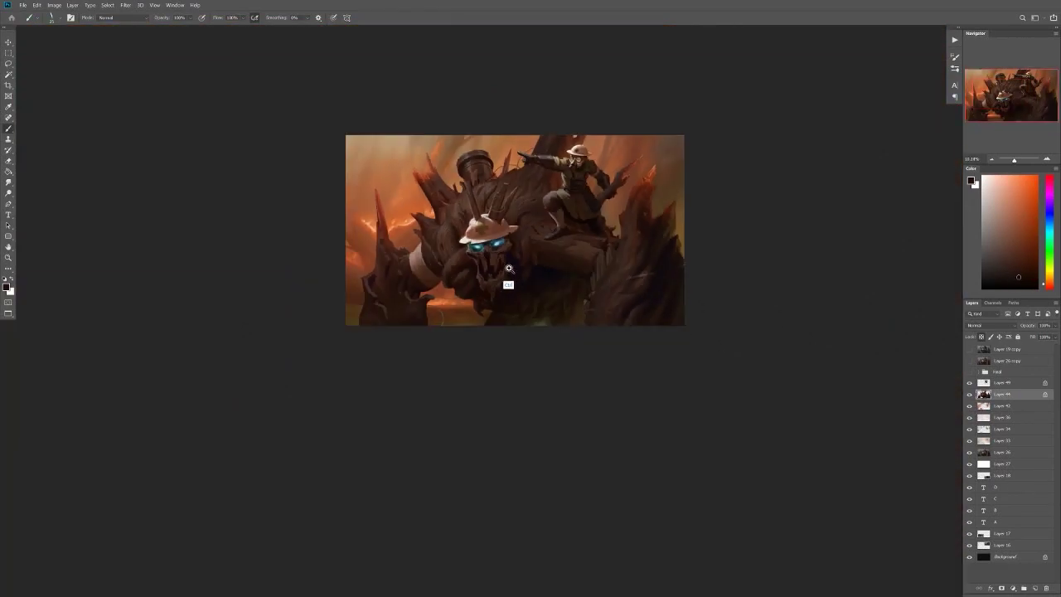
scroll(506, 277, "up", 8)
left_click(406, 166, "alt")
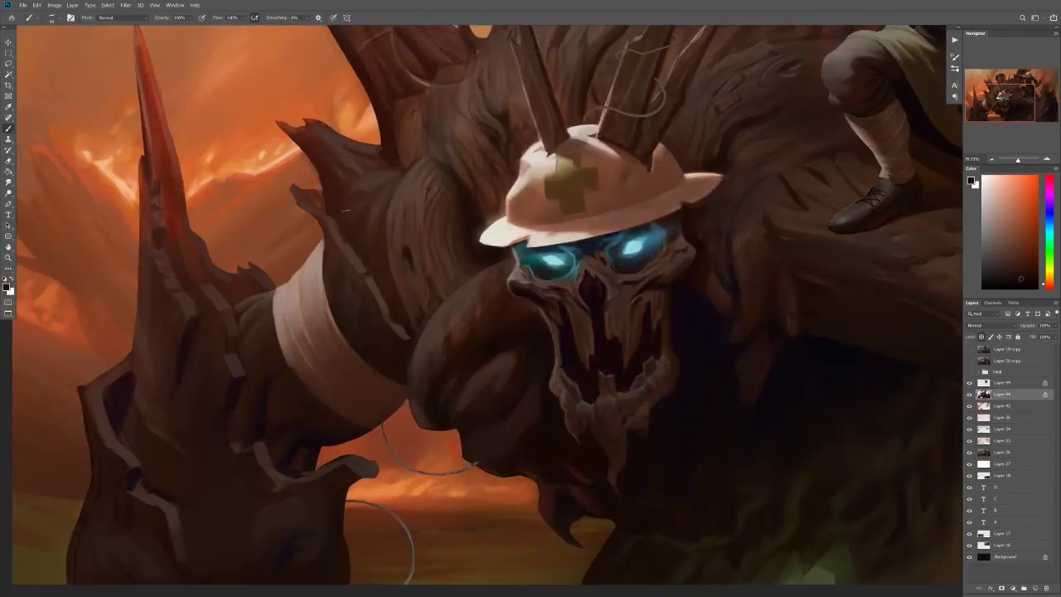
right_click(389, 166)
right_click(370, 228)
key("Escape")
scroll(361, 305, "down", 8)
scroll(360, 305, "up", 8)
scroll(361, 305, "down", 8)
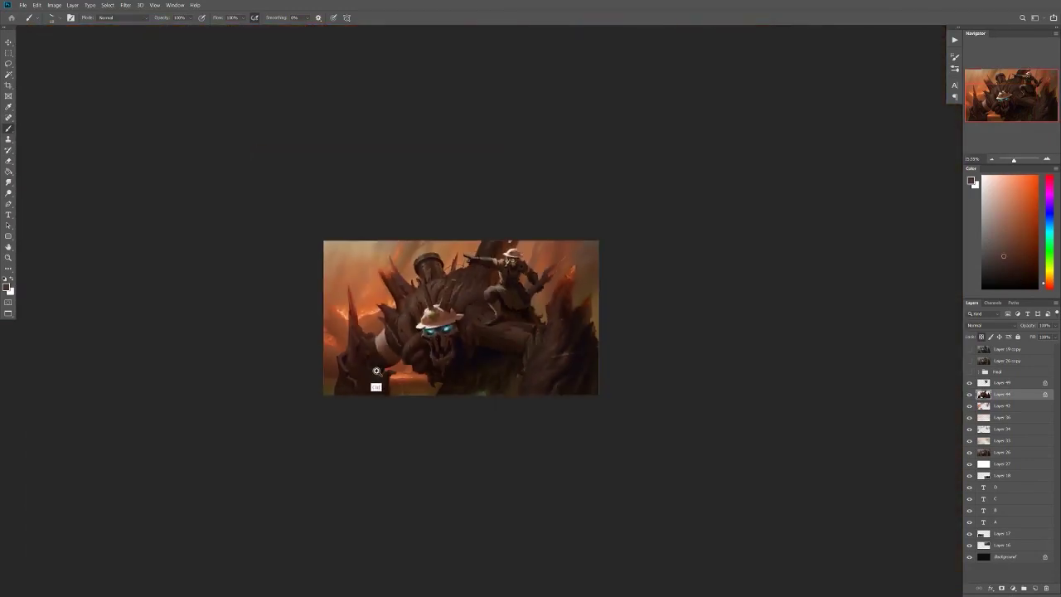
scroll(361, 331, "up", 10)
scroll(358, 196, "down", 2)
scroll(358, 195, "down", 8)
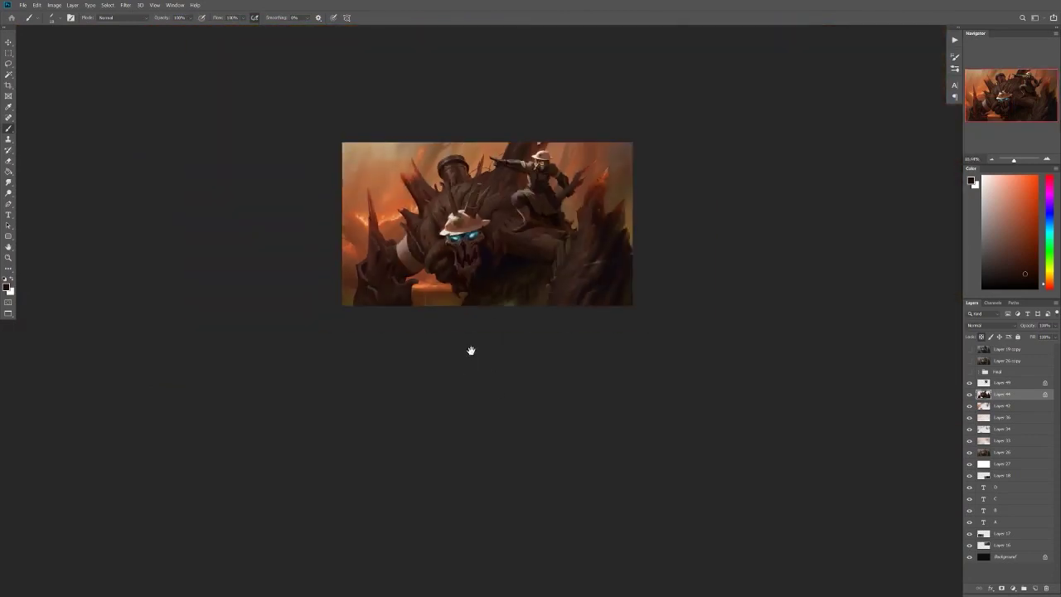
Step: Restore the canvas orientation and start red-orange strokes on a new layer over the foreground tree spikes behind the soldier
key("h")
scroll(469, 350, "up", 10)
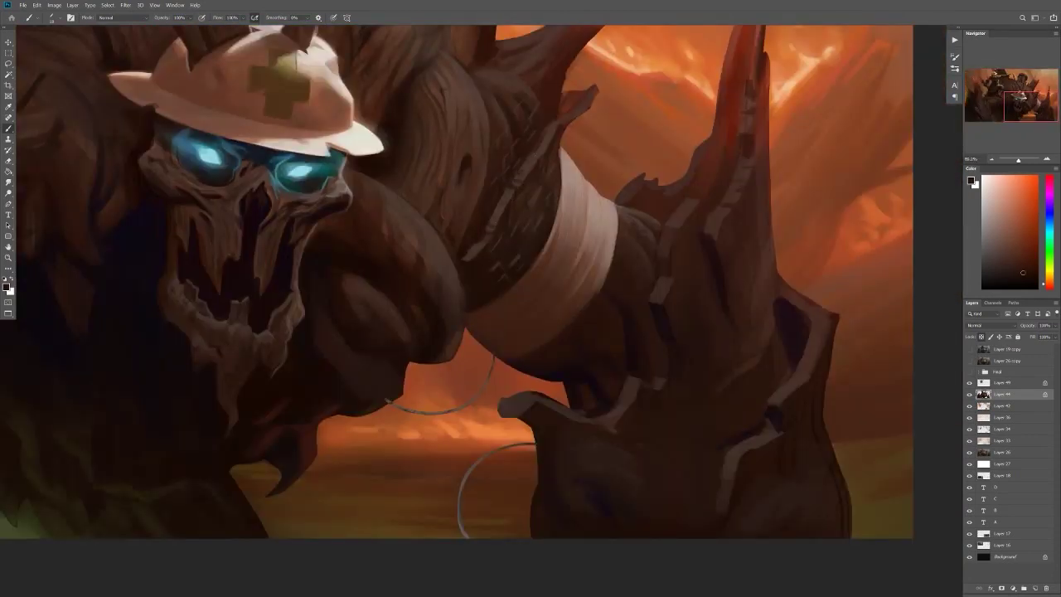
scroll(527, 282, "down", 8)
scroll(365, 149, "up", 6)
left_click(372, 179, "alt")
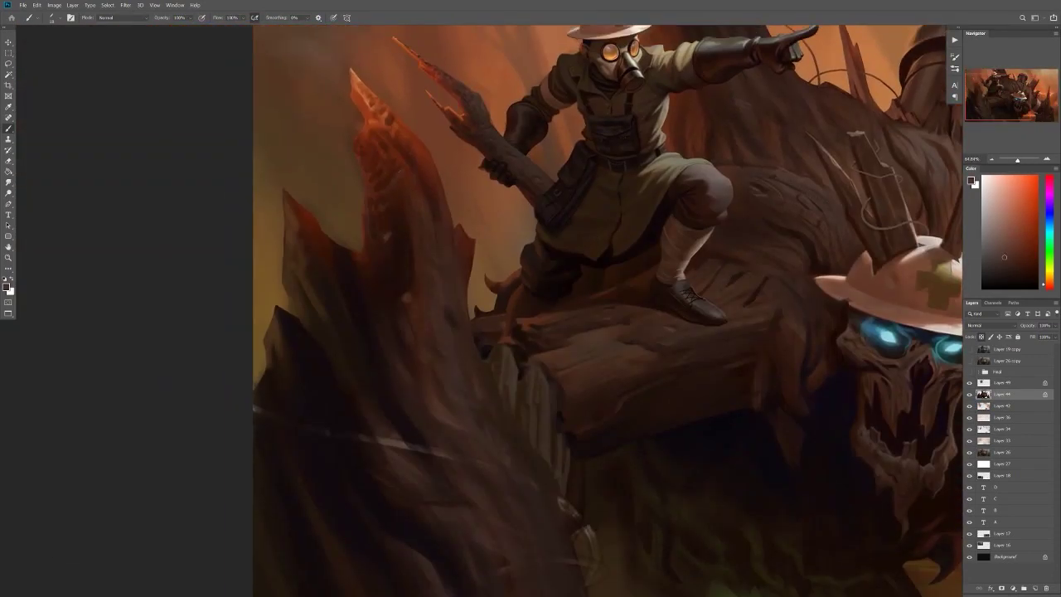
right_click(371, 179)
key("Escape")
left_click_drag(292, 175, 366, 246)
Step: Paint glowing red ember cracks along the burning edges of the tall and short foreground tree spikes
scroll(410, 296, "down", 8)
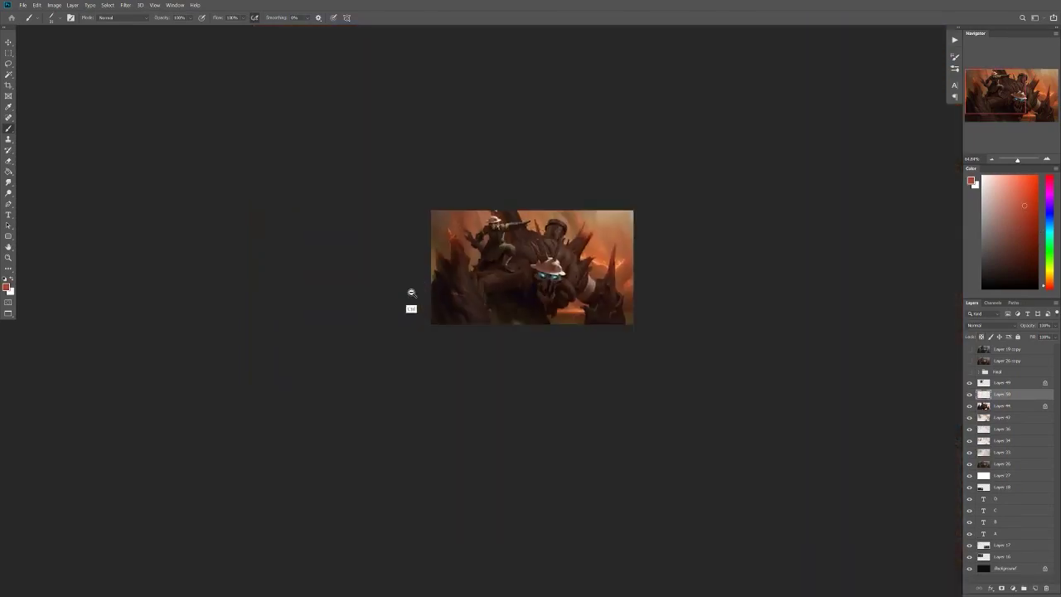
scroll(410, 296, "up", 7)
scroll(418, 279, "down", 6)
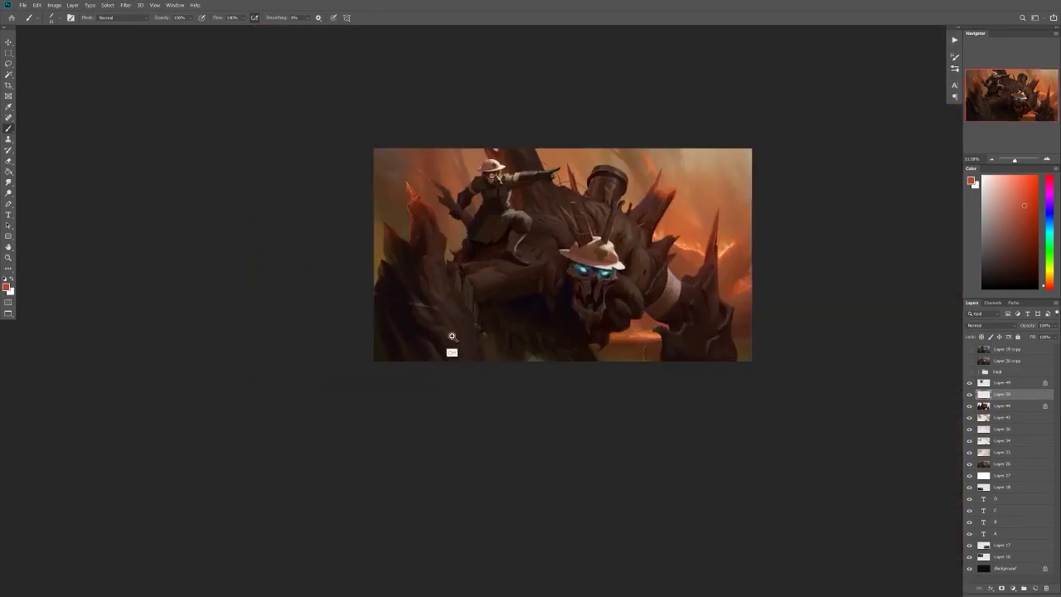
scroll(417, 278, "up", 8)
scroll(418, 278, "left", 4)
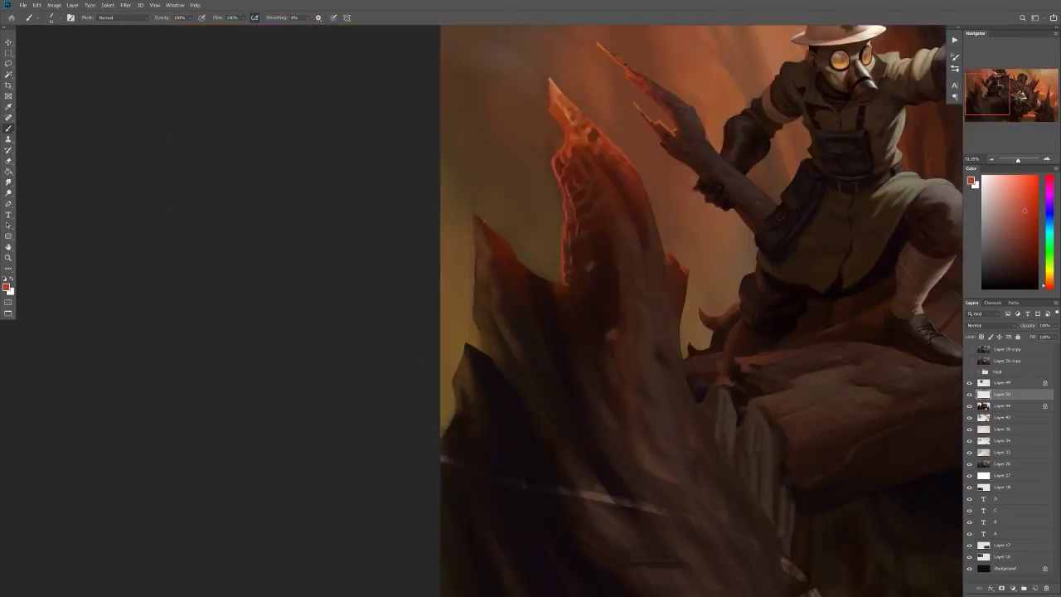
scroll(506, 273, "down", 6)
scroll(491, 311, "up", 7)
left_click_drag(554, 264, 516, 283)
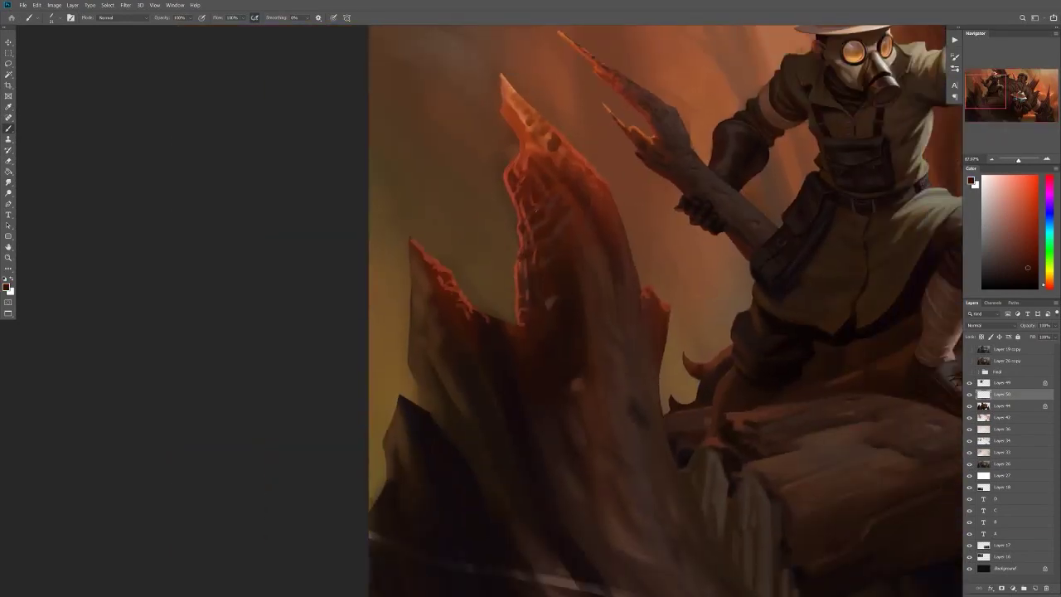
Step: Add dark pits to the ember edges and roughen the short foreground spike's outer edge with sampled near-black tones
scroll(516, 261, "down", 6)
scroll(464, 248, "up", 7)
left_click(487, 250, "alt")
left_click_drag(466, 227, 466, 237)
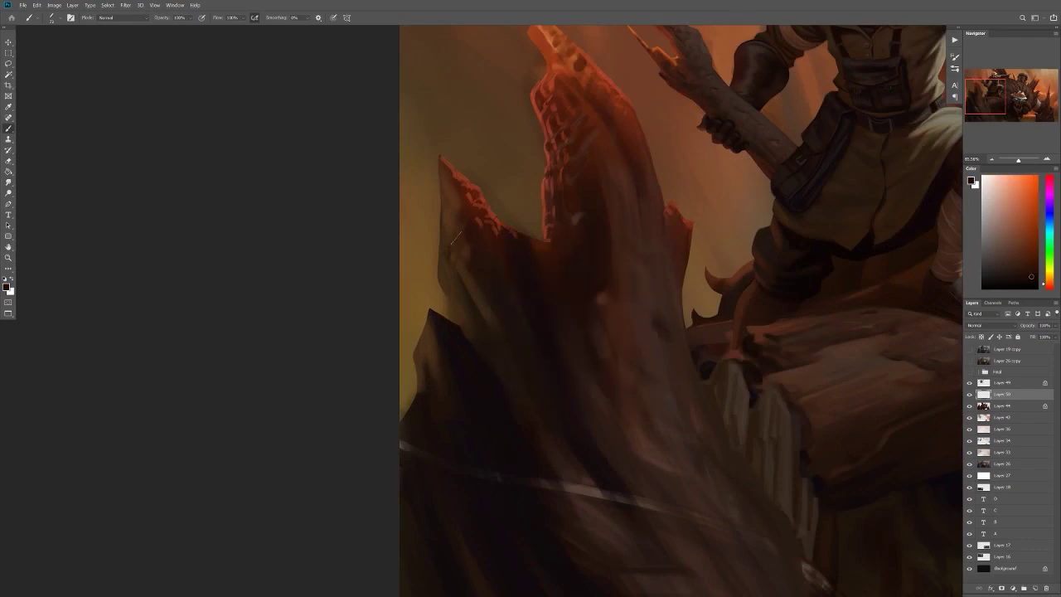
right_click(453, 199)
mouse_move(460, 184)
left_mouse_down()
mouse_move(452, 242)
mouse_move(437, 211)
mouse_move(435, 257)
left_mouse_up()
key("Escape")
left_click(459, 329, "alt")
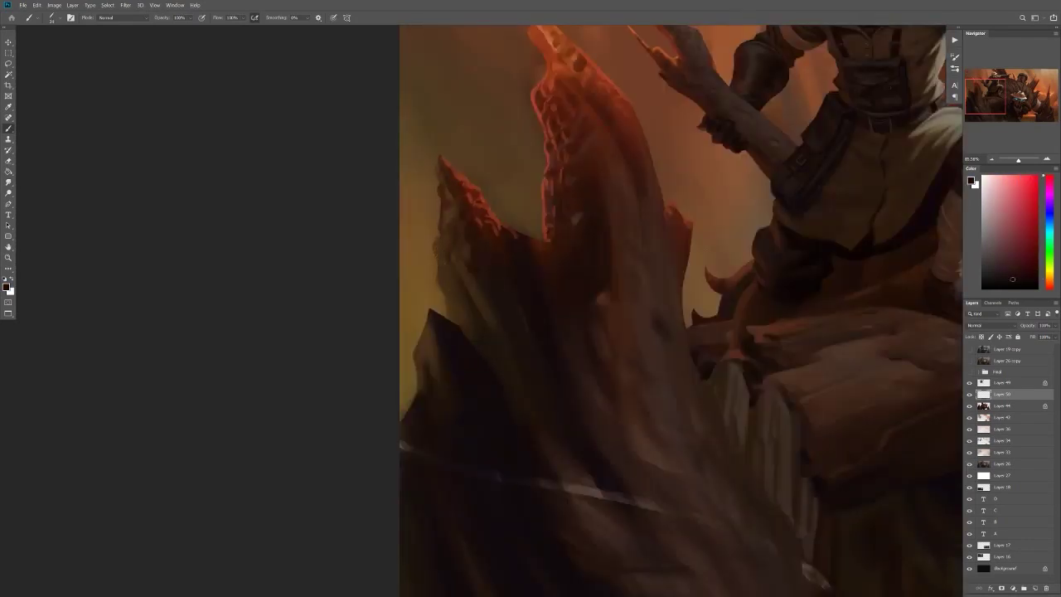
Step: Deepen the bark shadows across the lower foreground trunk with dark strokes from a larger brush
scroll(477, 281, "down", 2)
scroll(469, 384, "down", 2)
right_click(462, 264)
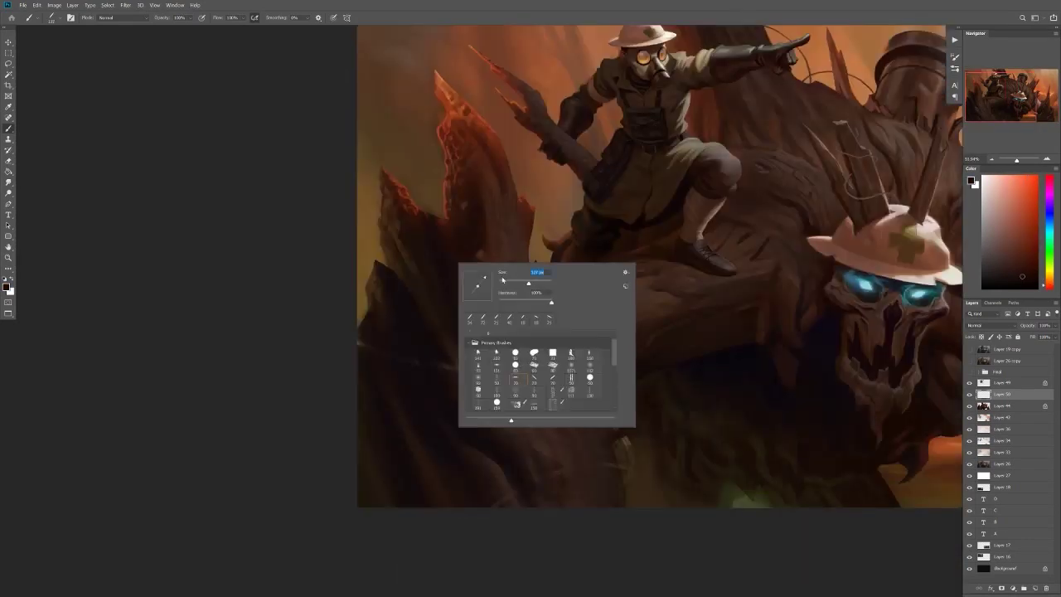
key("Escape")
scroll(469, 384, "down", 2)
scroll(469, 384, "up", 2)
scroll(497, 274, "up", 1)
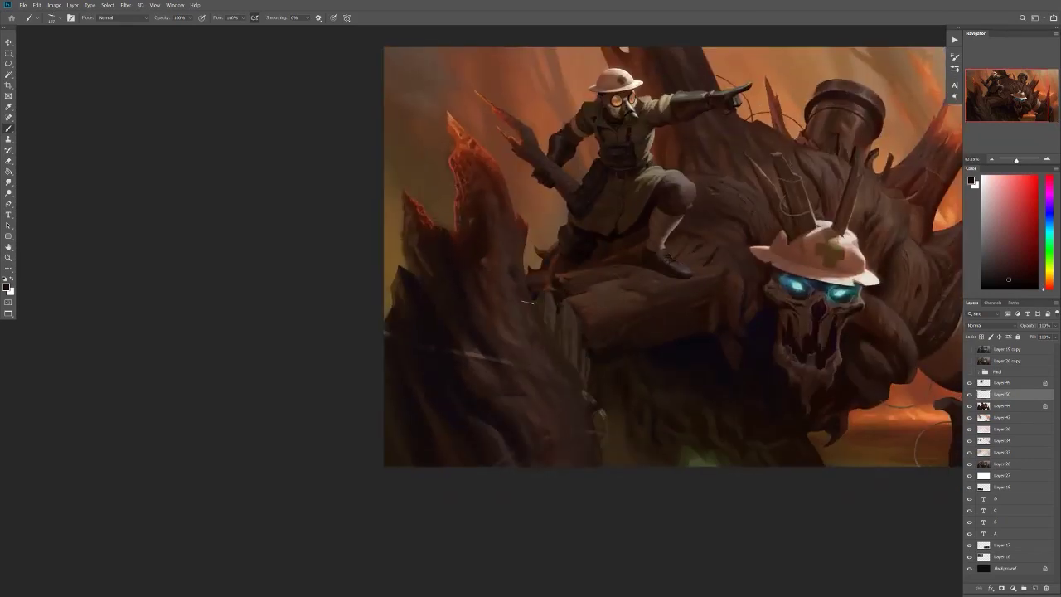
Step: Flip the canvas horizontally and paint over the pale streak crossing the foreground trunk with sampled bark brown
scroll(464, 281, "down", 3)
key("h")
scroll(715, 302, "up", 4)
left_click(547, 247, "alt")
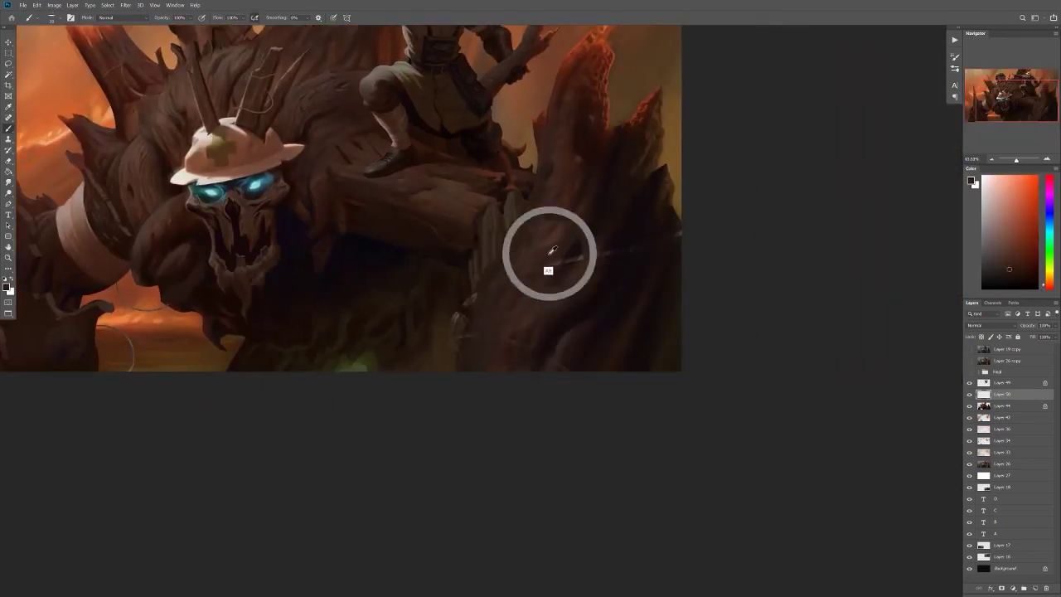
left_click_drag(570, 257, 583, 269)
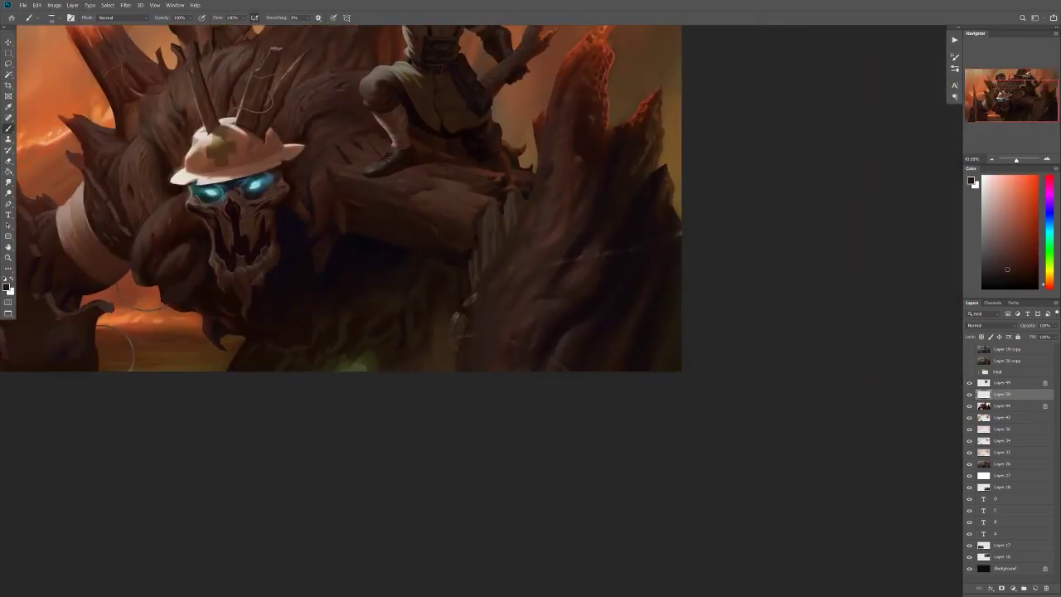
Step: Merge the ember detail layer down into the creature layer beneath it
scroll(681, 341, "down", 2)
key("ctrl+e")
key("o")
scroll(634, 276, "down", 1)
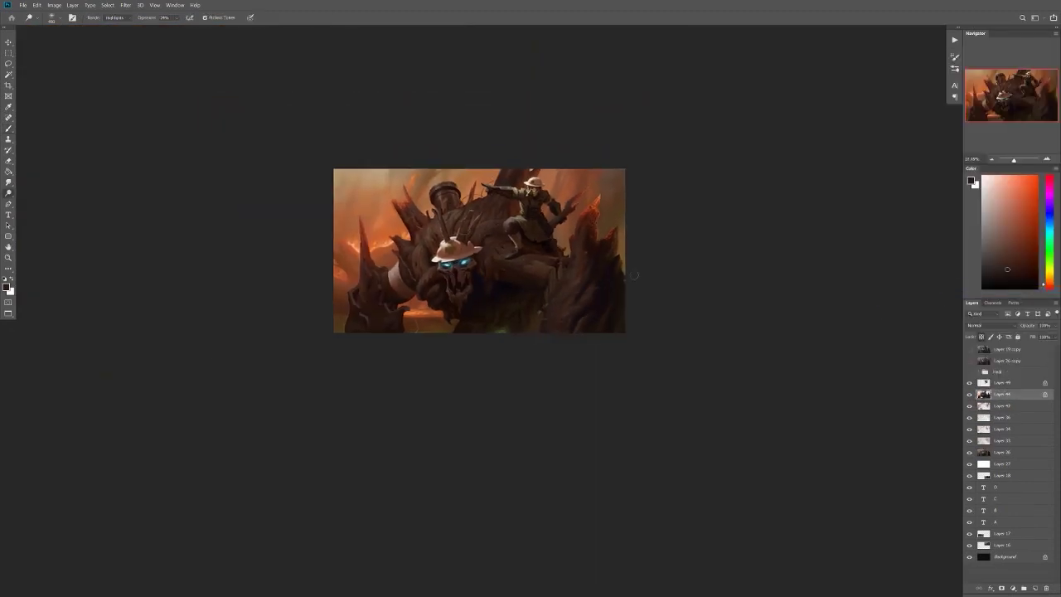
key("b")
scroll(582, 207, "up", 2)
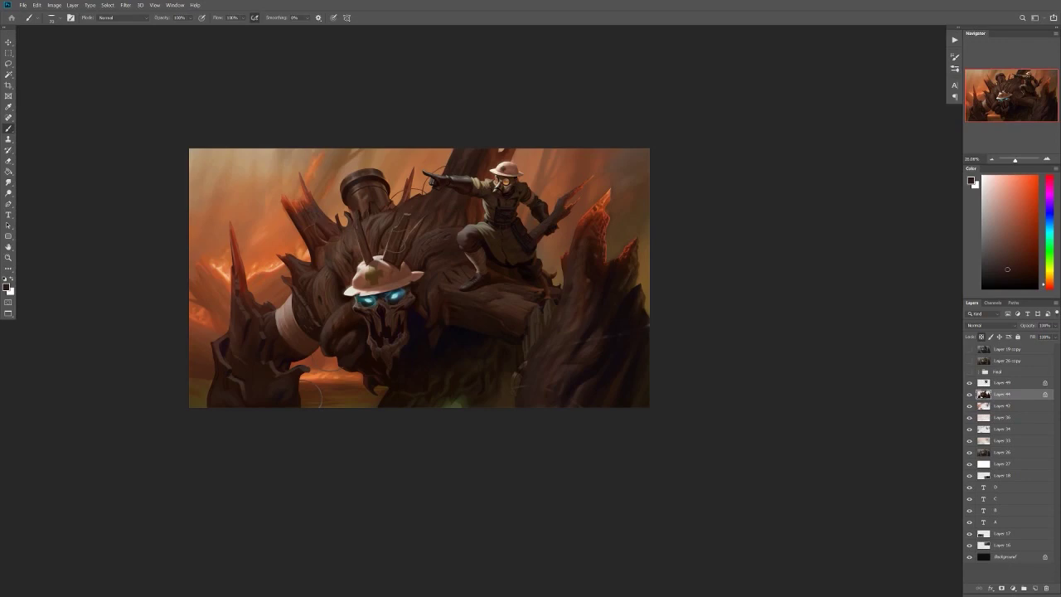
Step: Extend the dark scaly bark chips on the upper arm above the bandage and refine the adjoining shoulder thorns
scroll(407, 308, "down", 1)
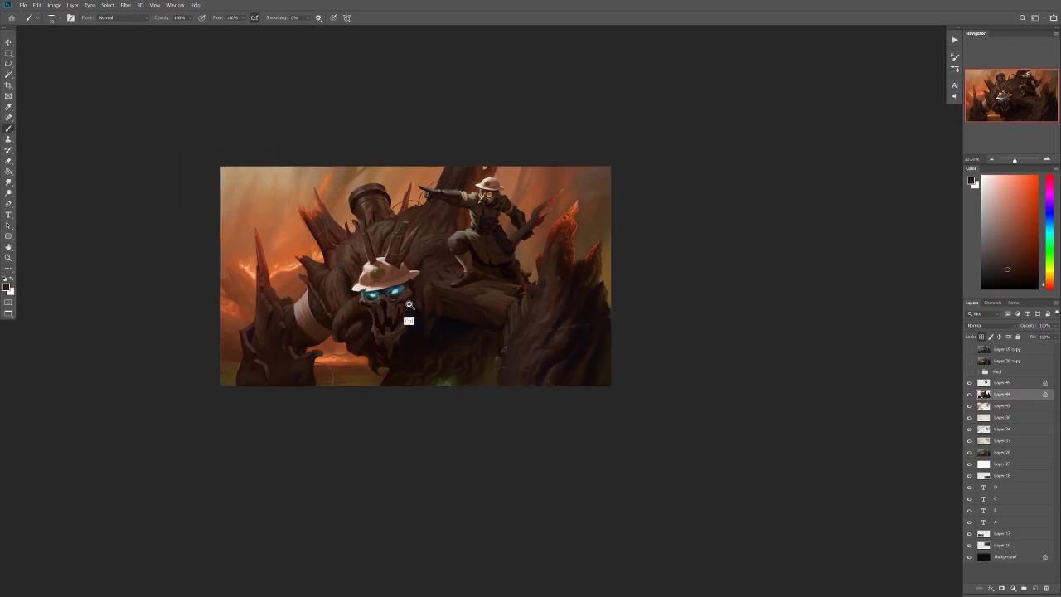
scroll(379, 324, "up", 8)
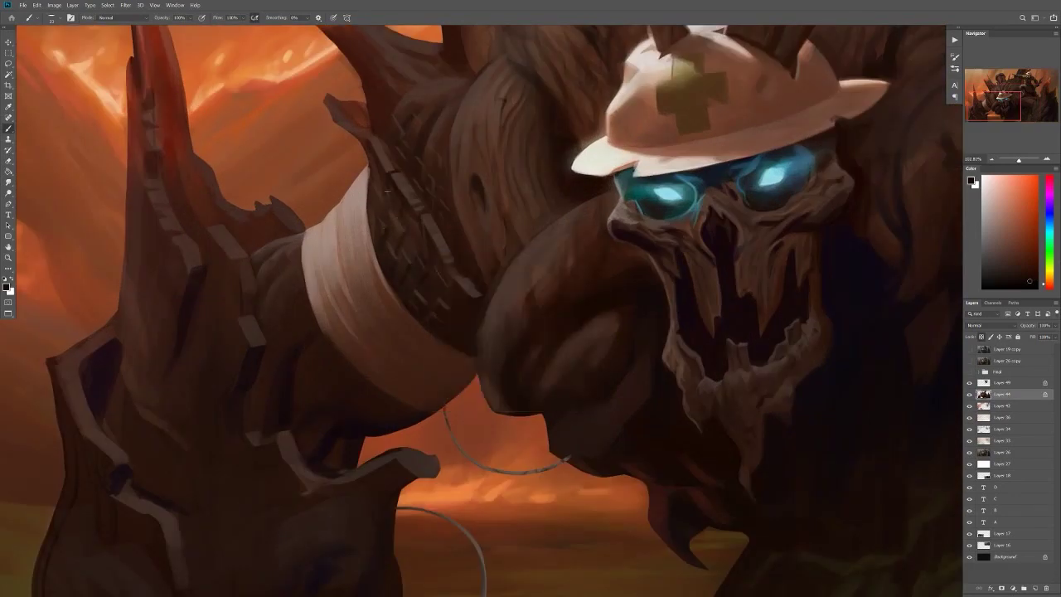
scroll(352, 116, "up", 3)
scroll(359, 151, "down", 2)
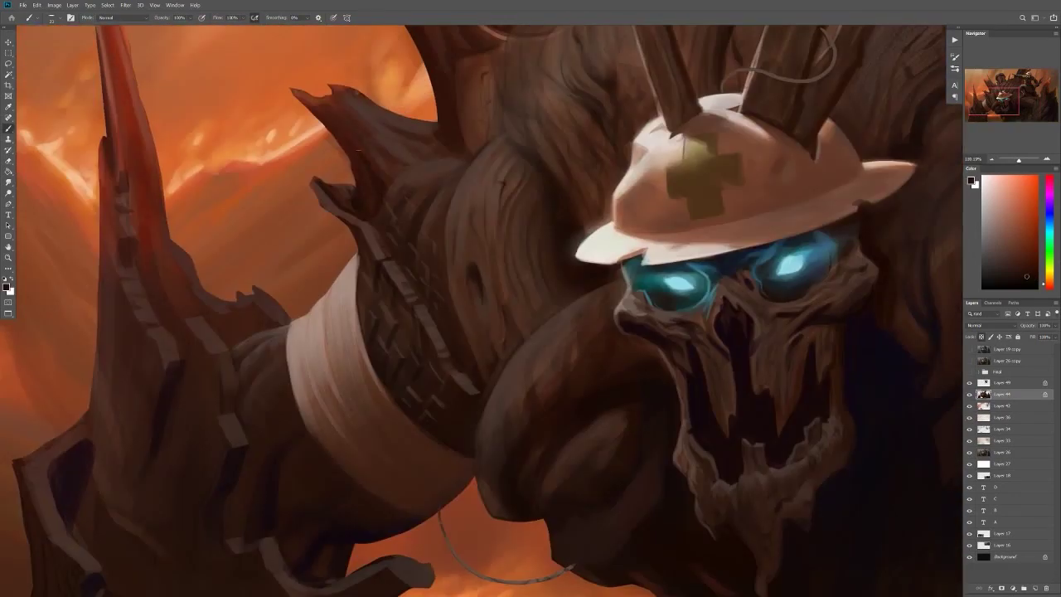
scroll(362, 167, "down", 2)
right_click(415, 87)
key("Escape")
scroll(563, 277, "down", 4)
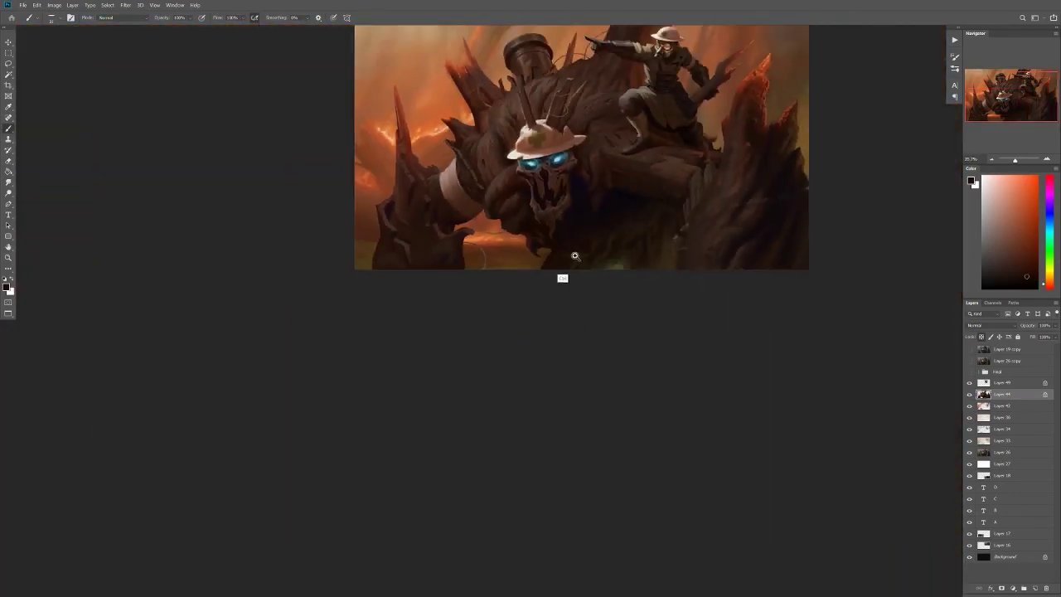
scroll(563, 277, "up", 5)
right_click(489, 142)
key("Escape")
scroll(580, 233, "down", 5)
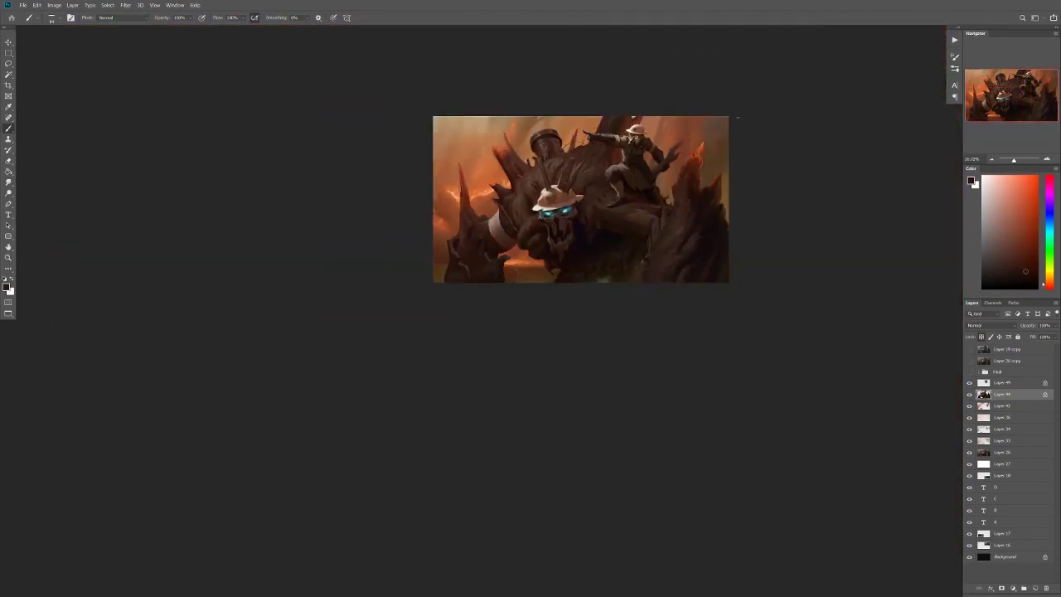
Step: Deepen the shadowed recess below the log, between the skull and the foreground trunk, with sampled near-black tones
scroll(580, 233, "up", 5)
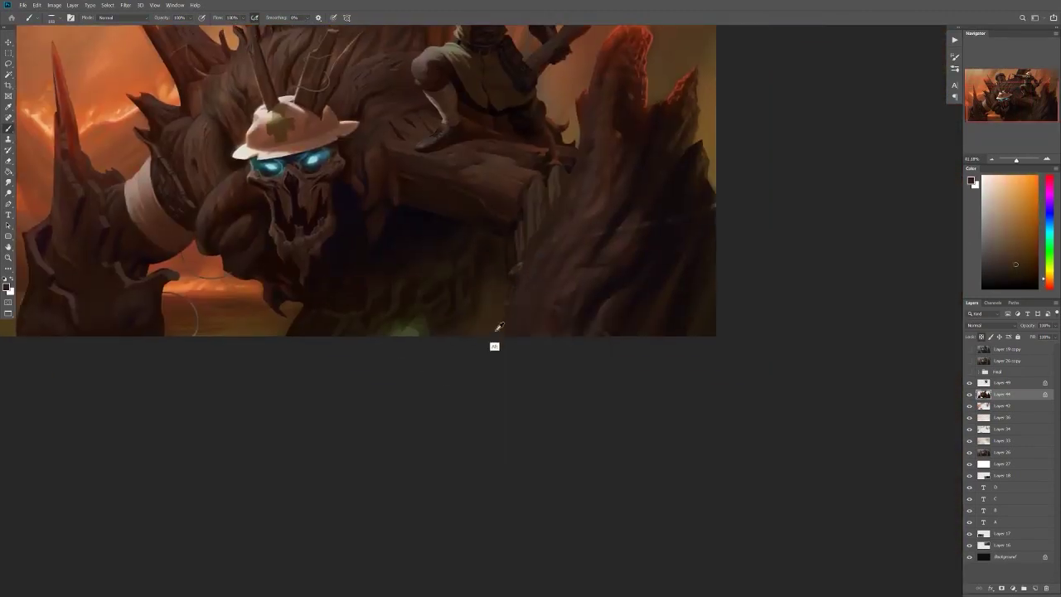
scroll(508, 263, "down", 1)
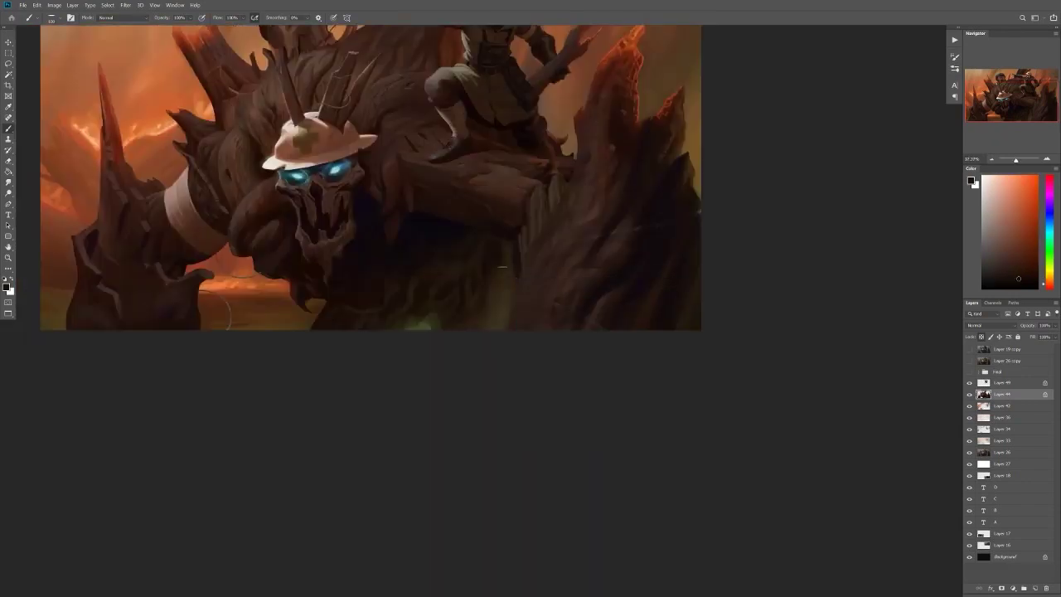
right_click(505, 298)
key("Escape")
scroll(514, 348, "down", 3)
scroll(511, 360, "up", 5)
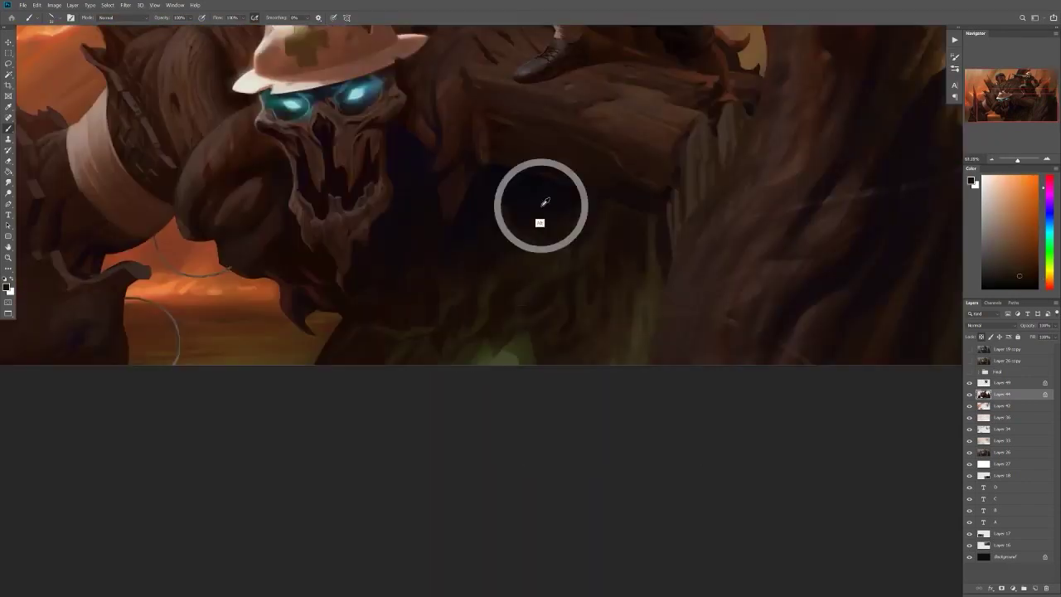
scroll(522, 262, "down", 2)
right_click(533, 277)
key("Escape")
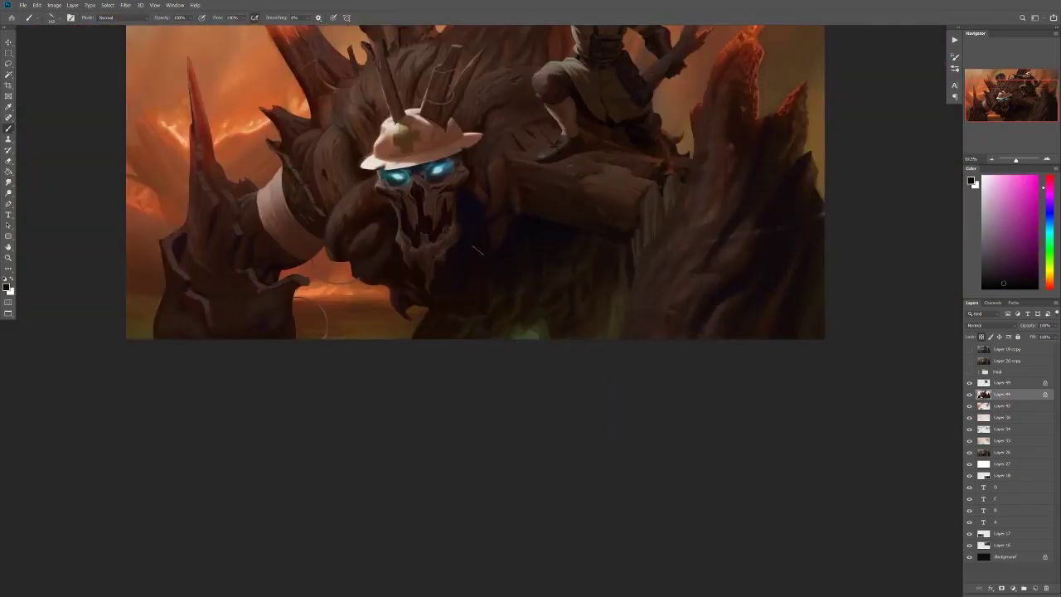
Step: Show the hidden layer group above the painting and select the lowest layer inside it
scroll(602, 347, "down", 3)
scroll(603, 347, "up", 1)
left_click(601, 338, "ctrl")
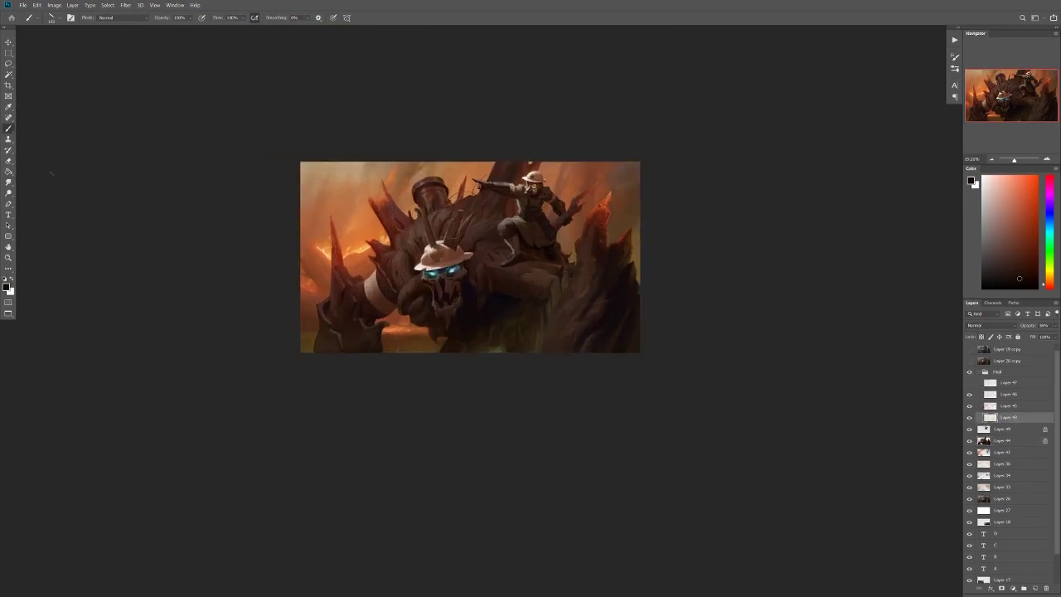
Step: Hide the layer group above the painting, mirror the canvas horizontally and select the creature layer
key("e")
key("b")
key("ctrl+shift+h")
left_click(390, 348, "ctrl")
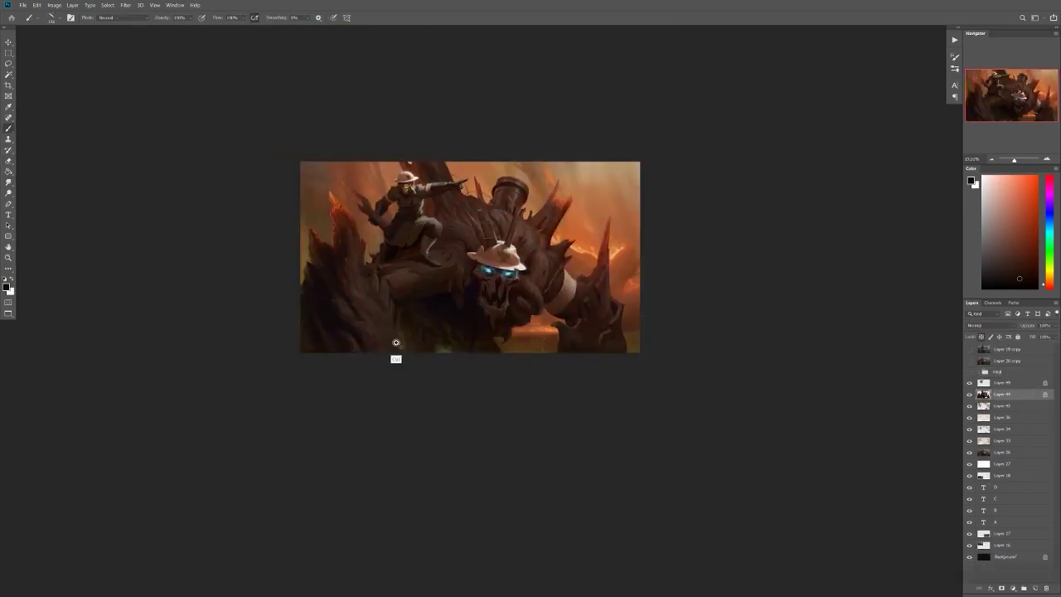
Step: Refine the bark folds and dark grooves of the large foreground trunk with tones sampled from its shadows
scroll(390, 346, "up", 3)
scroll(407, 377, "down", 3)
scroll(362, 355, "up", 3)
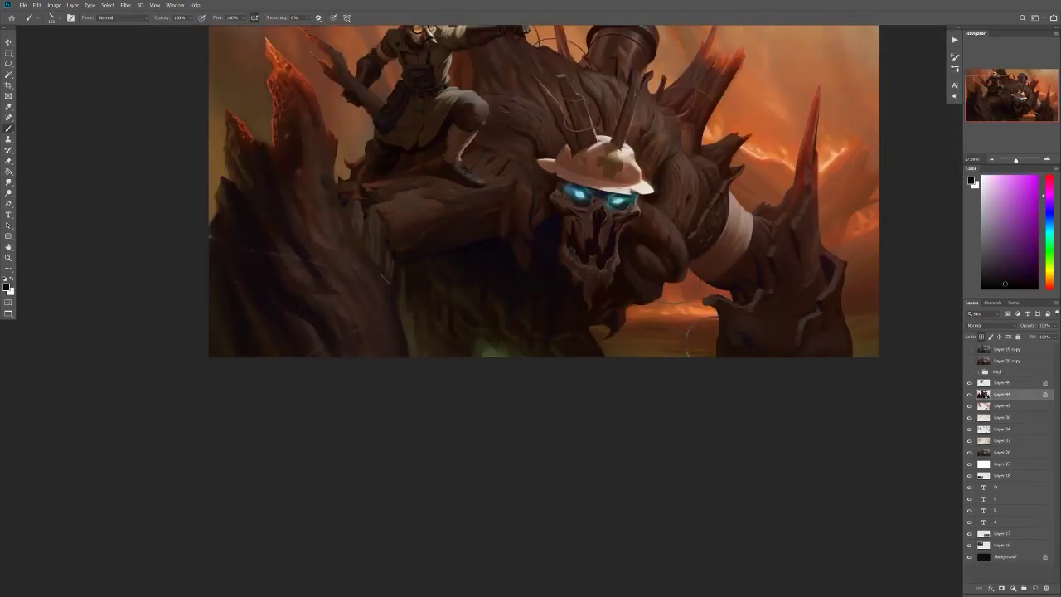
left_click(408, 331, "alt")
scroll(408, 331, "down", 1)
scroll(423, 340, "up", 3)
left_click(438, 339, "alt")
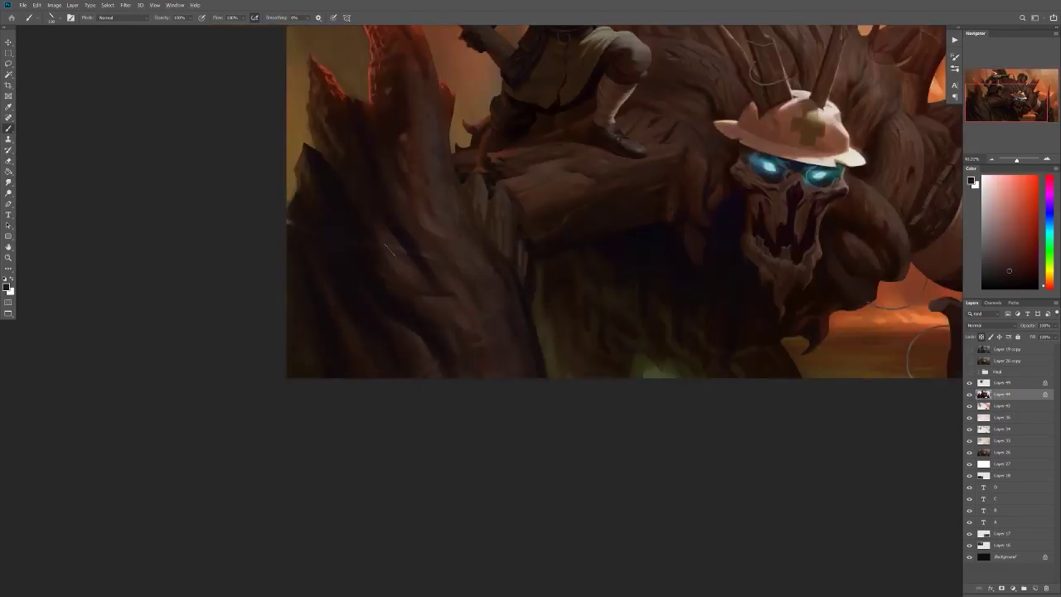
left_click_drag(450, 192, 470, 233)
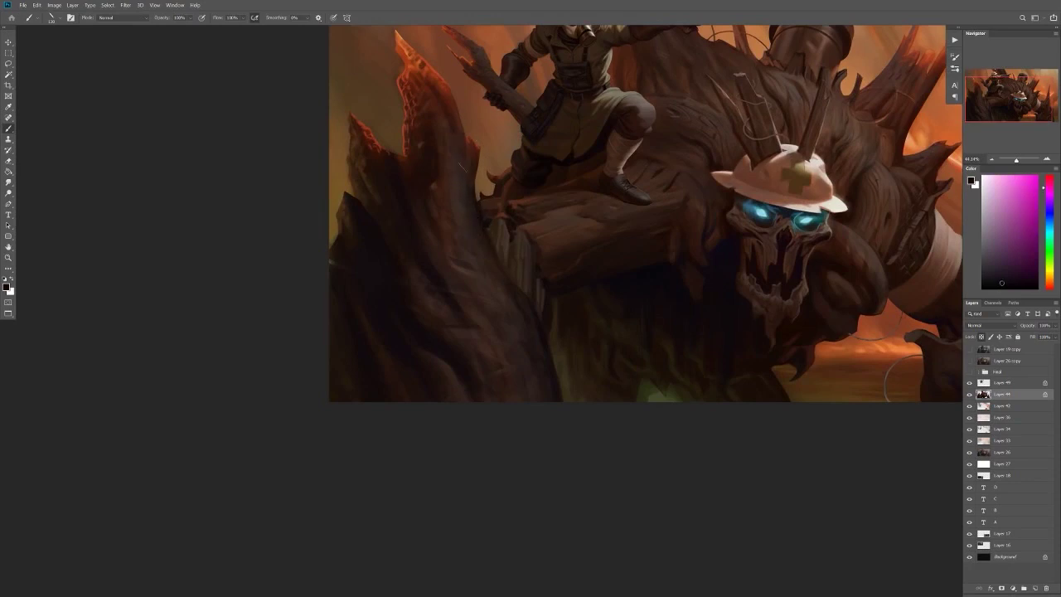
scroll(463, 267, "down", 3)
right_click(623, 262)
key("Escape")
scroll(688, 282, "down", 3)
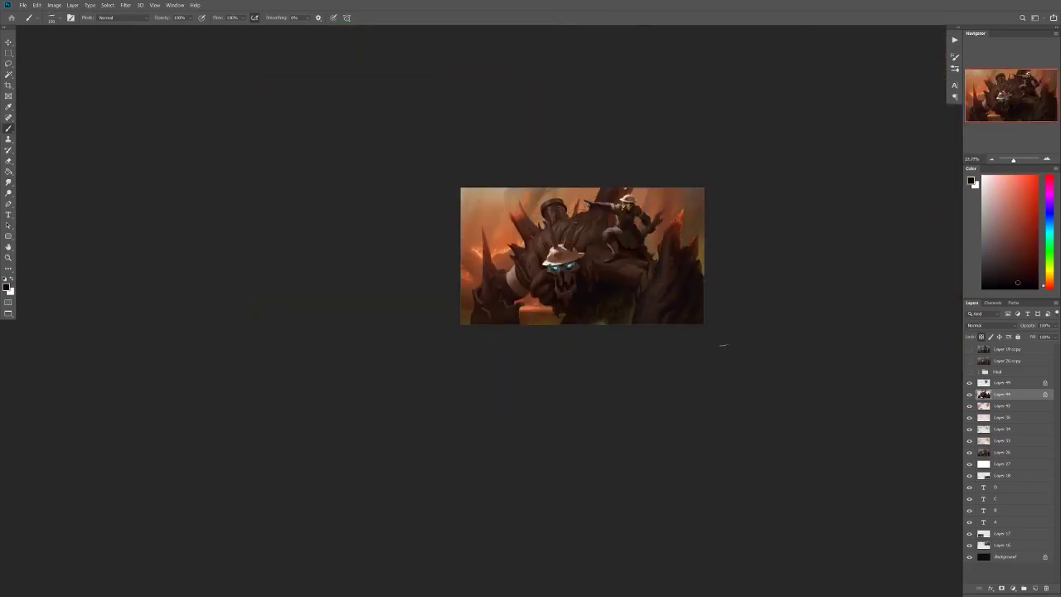
Step: Try adding orange ember accents around the glowing foreground spike on new layers above the creature layer
scroll(689, 282, "up", 5)
key("ctrl+shift+alt+n")
left_click(694, 296, "alt")
scroll(638, 257, "up", 2)
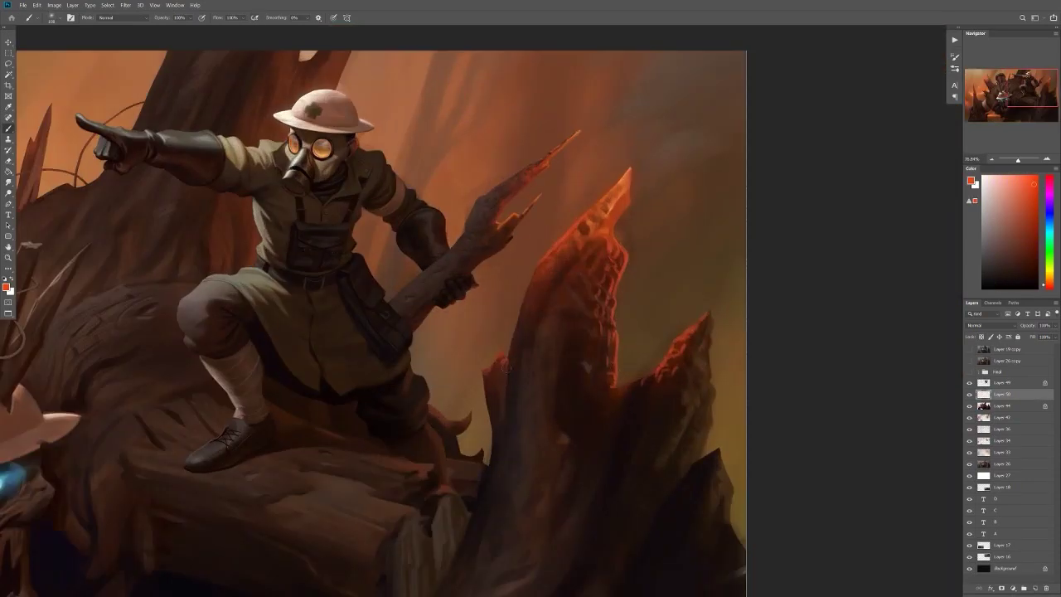
scroll(505, 366, "down", 5)
scroll(595, 179, "up", 5)
key("l")
left_click_drag(580, 158, 595, 179)
scroll(636, 412, "down", 5)
key("ctrl+shift+alt+n")
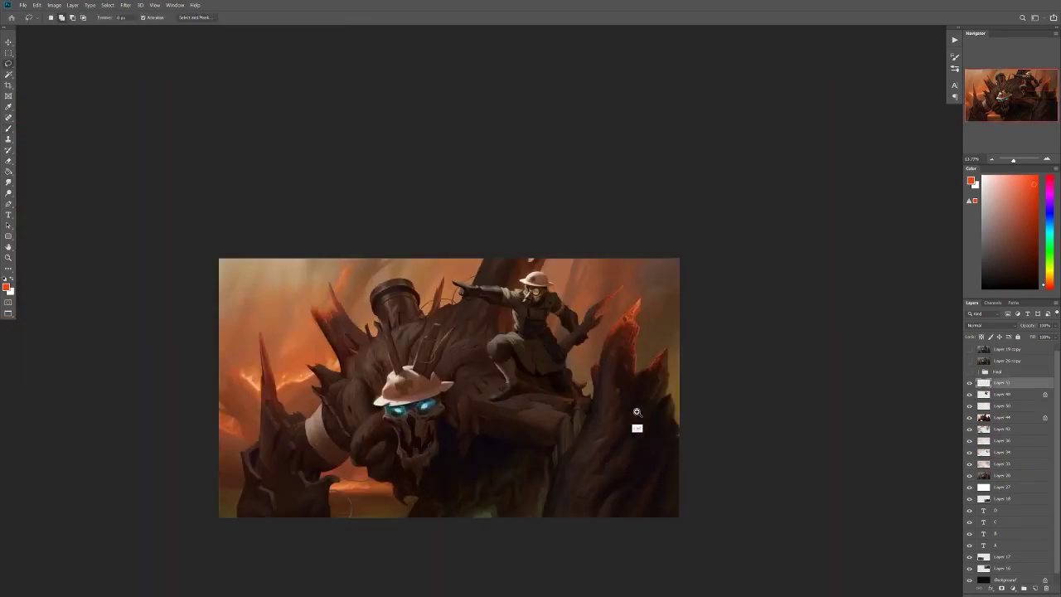
scroll(637, 412, "down", 1)
right_click(982, 367)
scroll(725, 335, "down", 2)
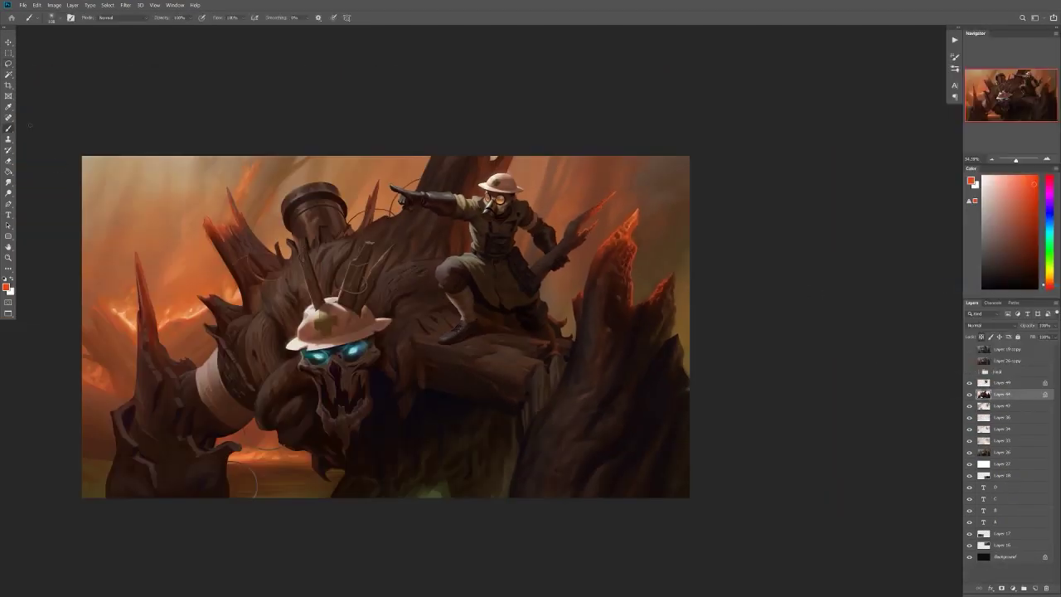
Step: Draw thin looping wires beside the barrel chimney and across the foreground trunk on a new layer above the creature
key("b")
mouse_move(693, 344)
left_mouse_down()
mouse_move(505, 439)
mouse_move(598, 417)
left_mouse_up()
scroll(398, 373, "up", 2)
scroll(398, 373, "up", 2)
mouse_move(357, 195)
left_mouse_down()
mouse_move(307, 273)
mouse_move(239, 348)
left_mouse_up()
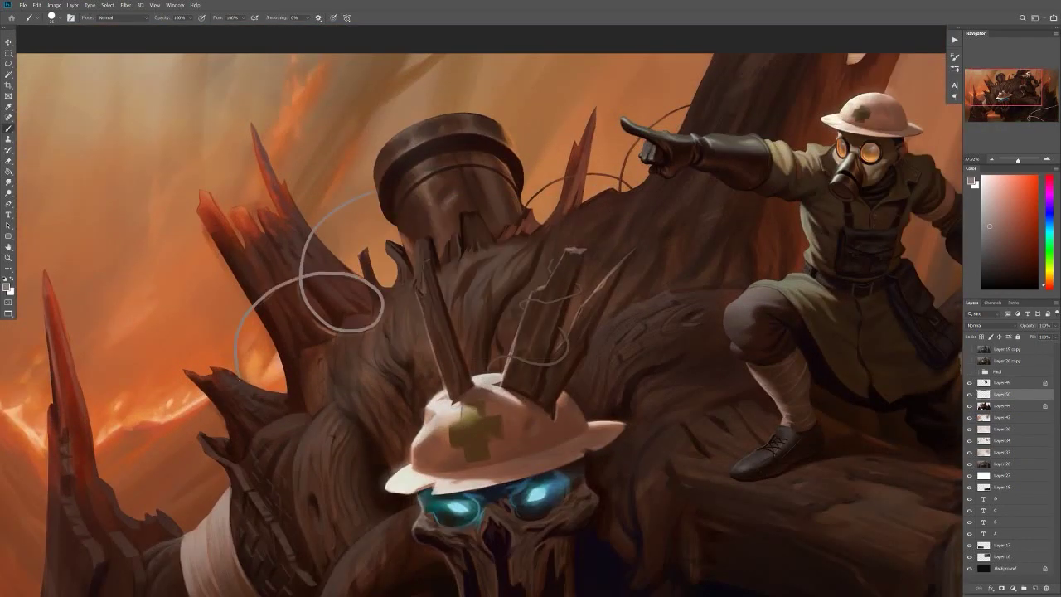
scroll(238, 348, "down", 4)
scroll(471, 319, "up", 2)
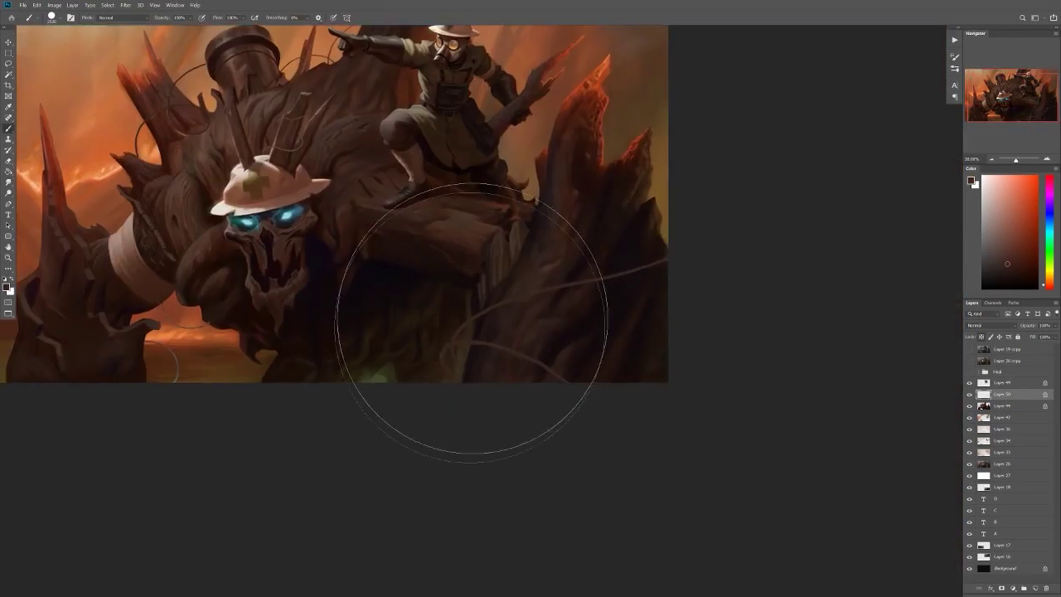
Step: Choose a different preset brush and shade the looping wires with darker tones and rough texture
right_click(471, 320)
left_click(615, 446)
right_click(540, 304)
left_click(678, 434)
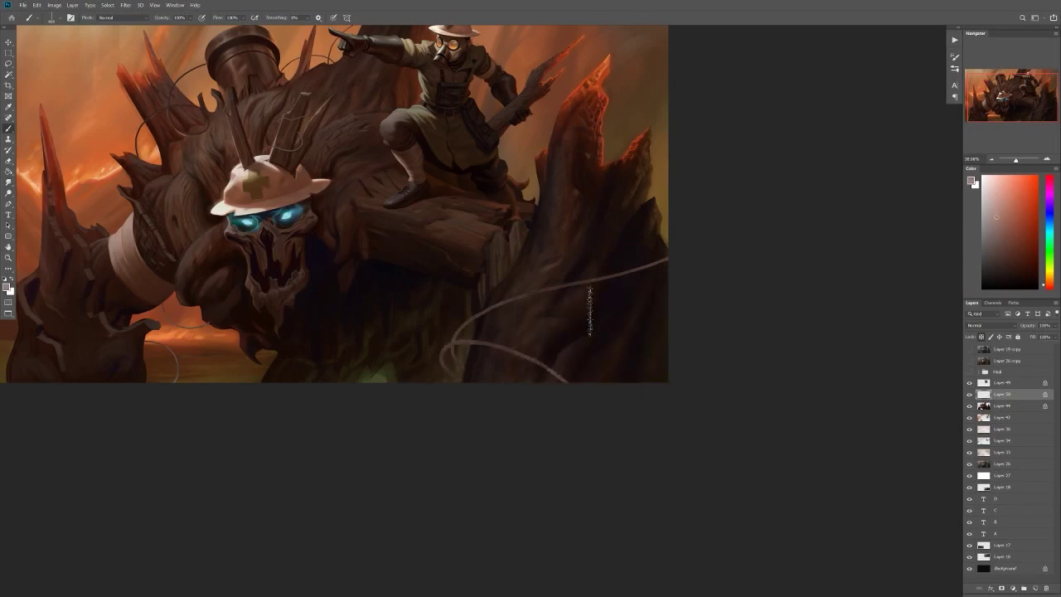
left_click_drag(229, 80, 434, 143)
right_click(618, 367)
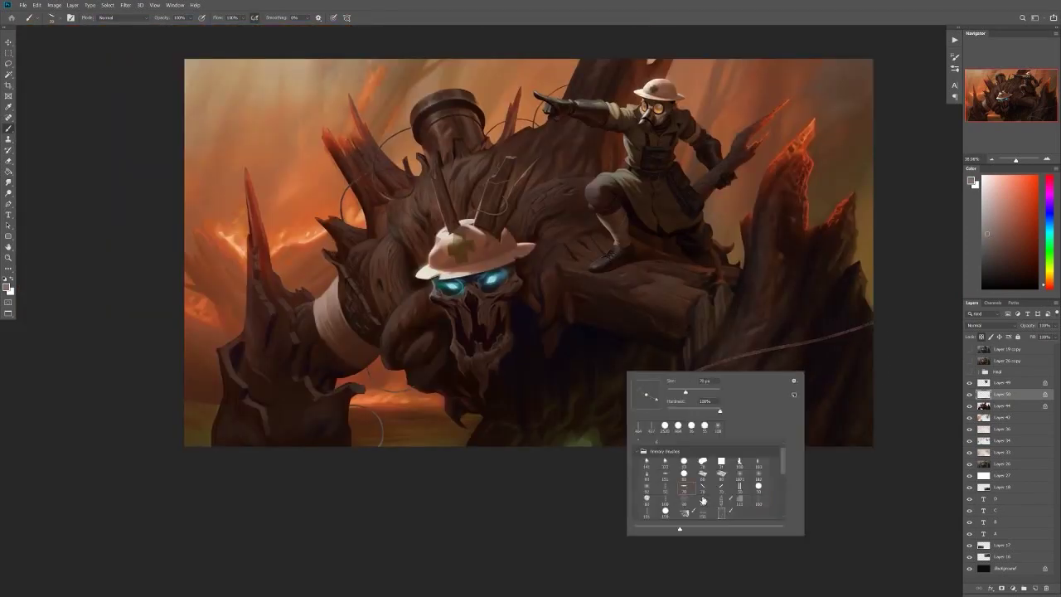
left_click(703, 500)
left_click_drag(709, 391, 688, 364)
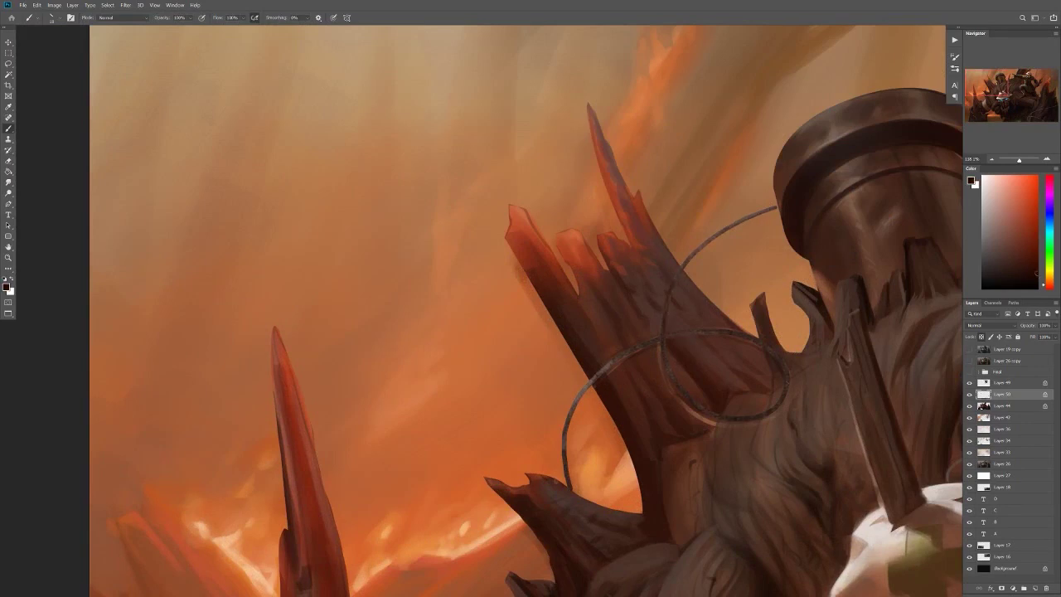
Step: Stretch the glowing foreground spikes taller on the creature layer with Liquify, checking the composition with the canvas mirrored
key("ctrl+minus")
key("ctrl+minus")
key("ctrl+minus")
key("ctrl+minus")
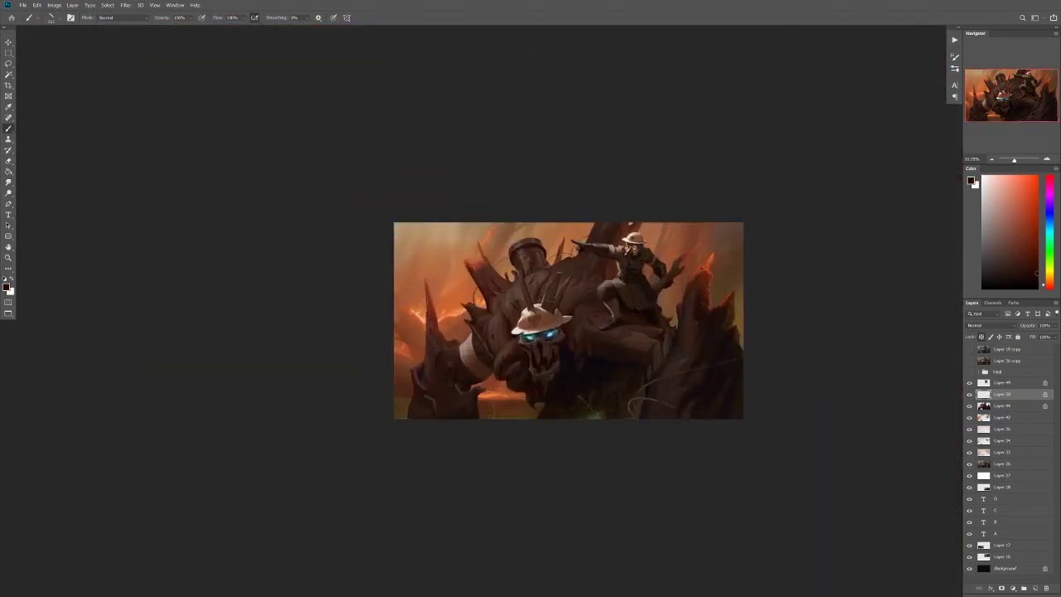
key("h")
left_click(126, 5)
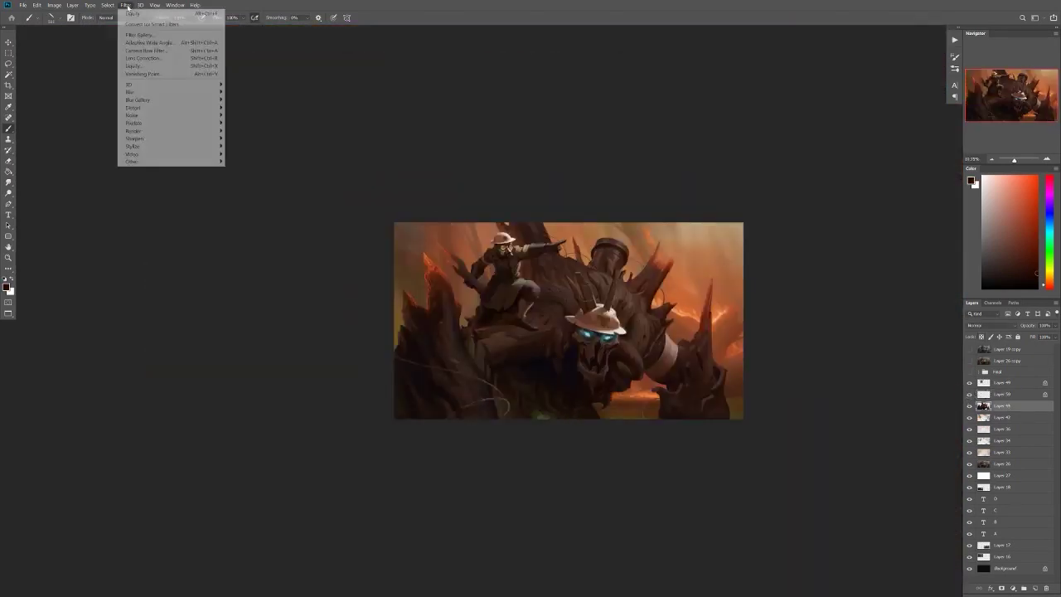
left_click(137, 56)
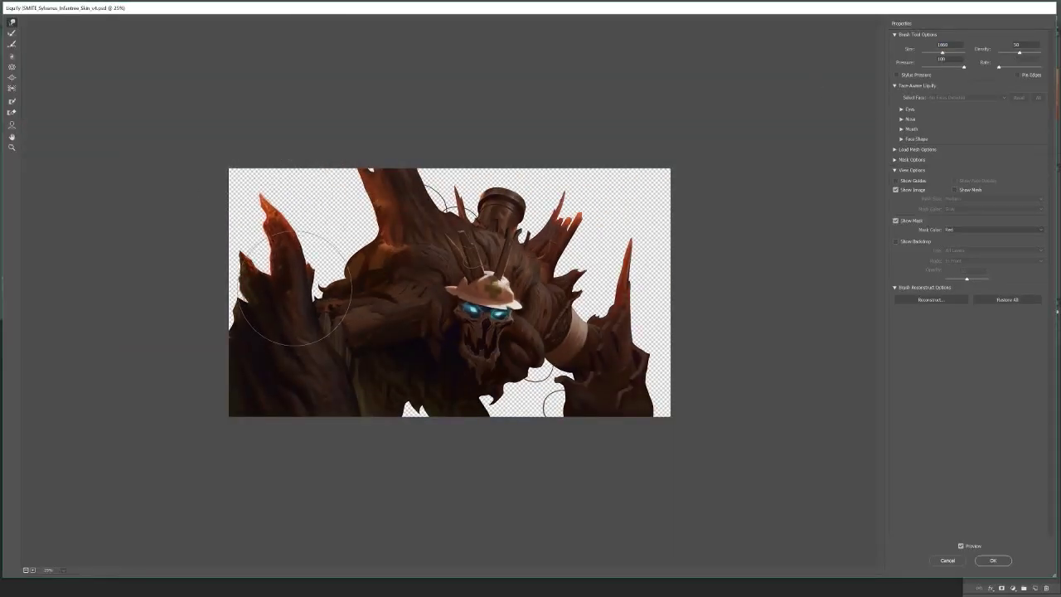
left_click(993, 560)
key("h")
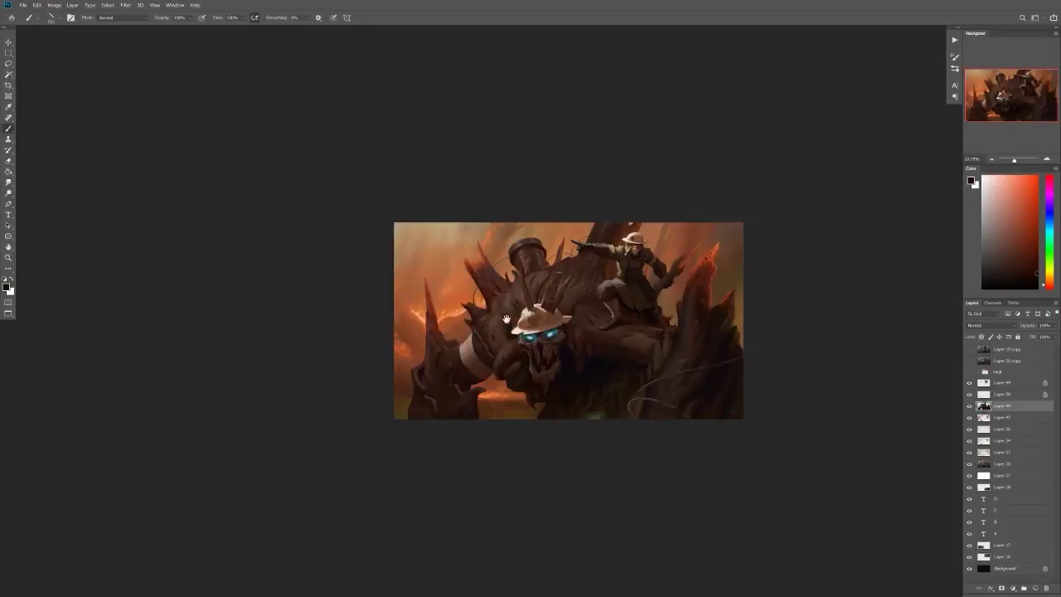
Step: Paint dark, splintered bark into the hollow between the log and the creature's shoulder, beside the soldier's boot
scroll(609, 358, "up", 5)
right_click(568, 249)
key("Escape")
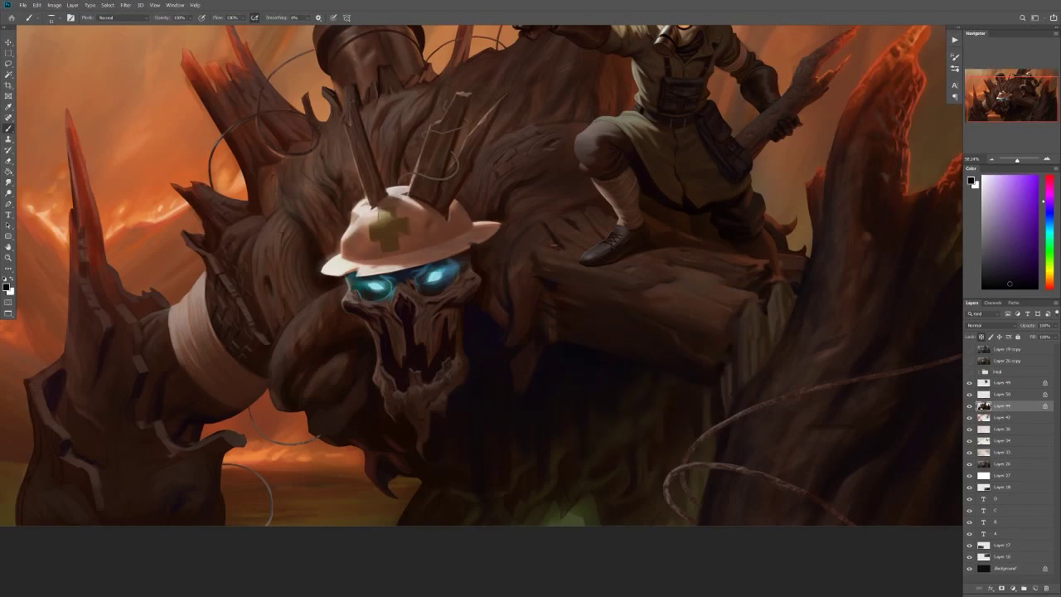
left_click(539, 259, "alt")
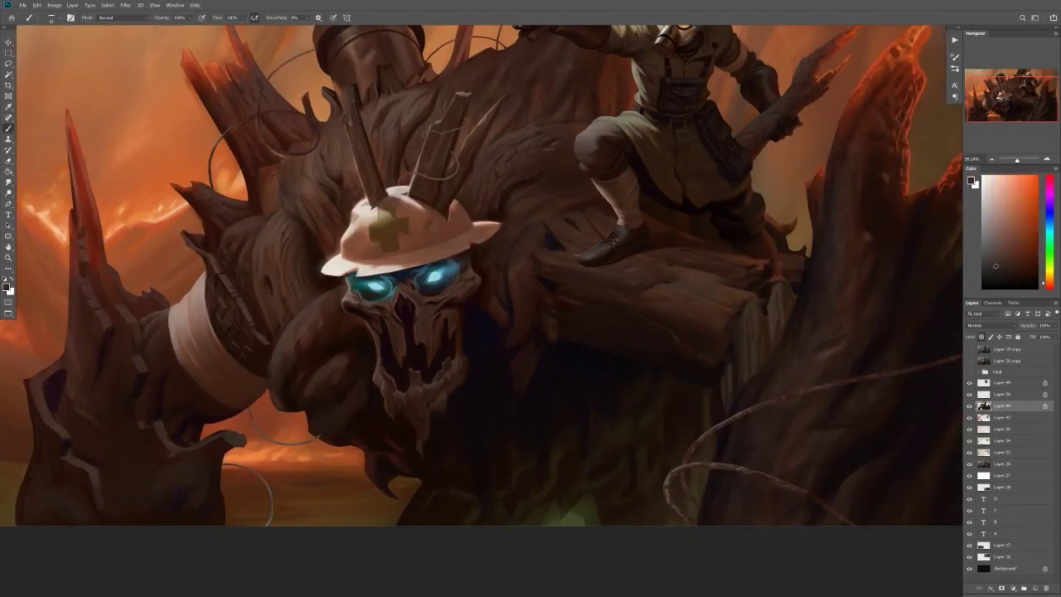
left_click(560, 247, "alt")
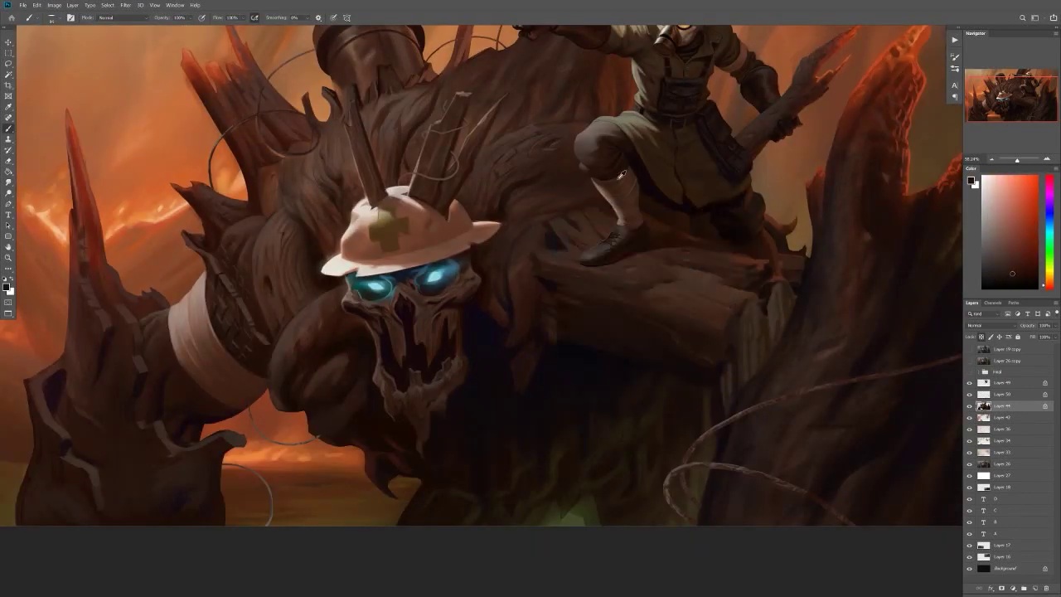
scroll(572, 209, "up", 2)
scroll(526, 211, "down", 5)
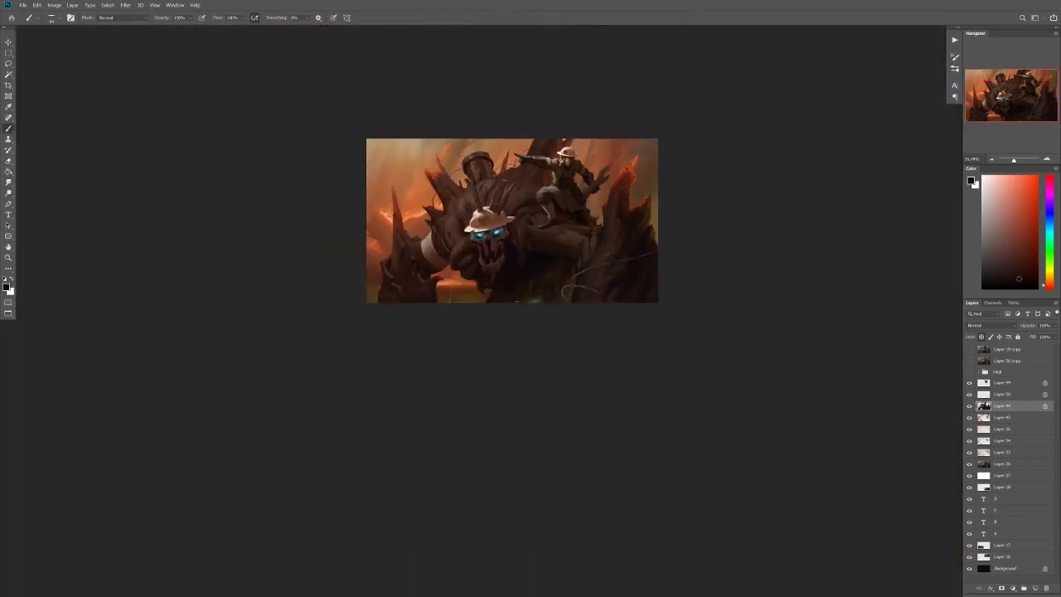
Step: Touch up the glowing foreground spike with bright orange sampled from its burning tip
scroll(479, 207, "up", 1)
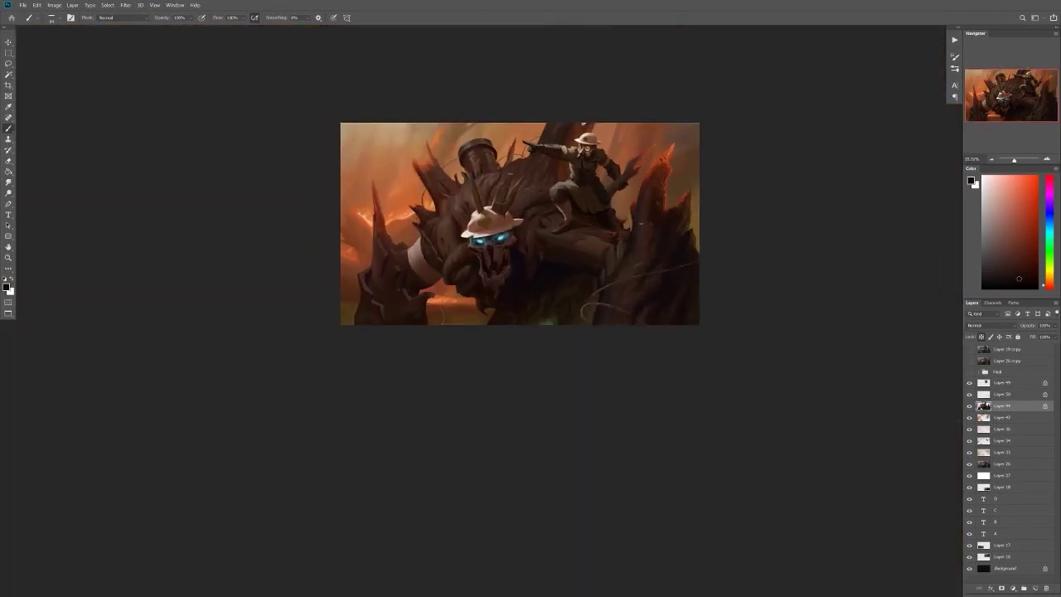
scroll(646, 174, "up", 4)
left_click(634, 191, "alt")
scroll(639, 175, "down", 3)
scroll(592, 277, "down", 1)
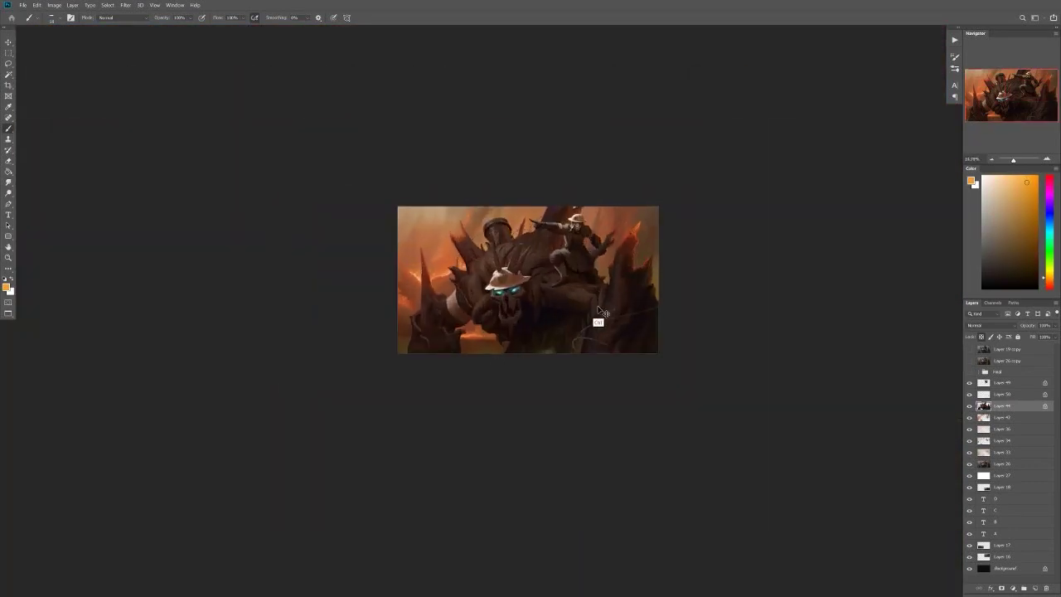
Step: Paint splintered grooves into the end of the log nearest the skull with sampled browns
scroll(509, 310, "up", 3)
left_click(590, 286, "alt")
right_click(590, 286)
key("Escape")
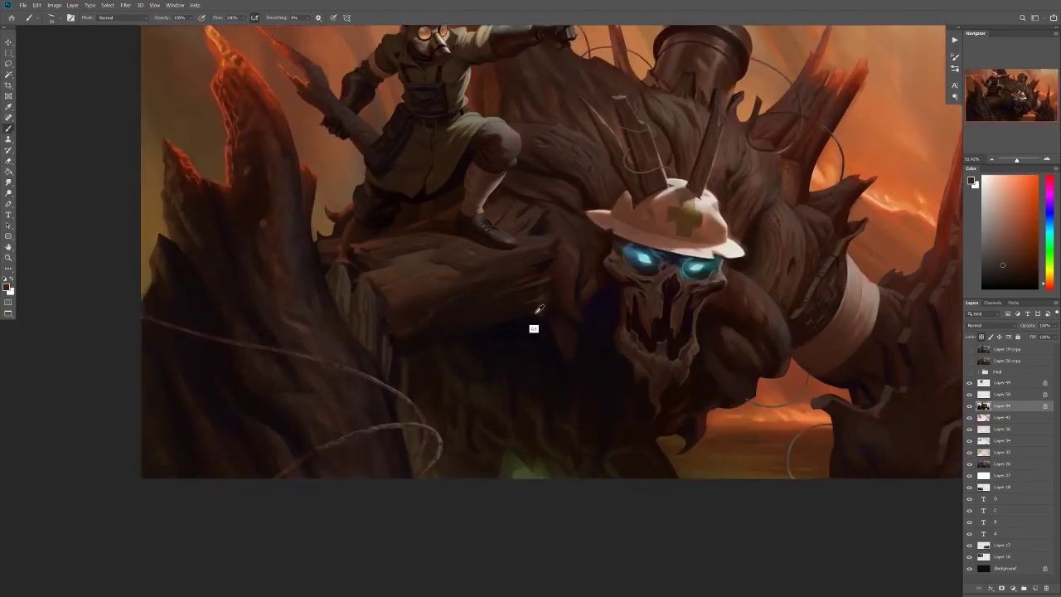
left_click(539, 308, "alt")
scroll(539, 307, "down", 2)
right_click(585, 248)
key("Escape")
scroll(531, 257, "up", 3)
Step: Refine the wood grain and shadow along the front face of the log with sampled dark browns
left_click(528, 253, "alt")
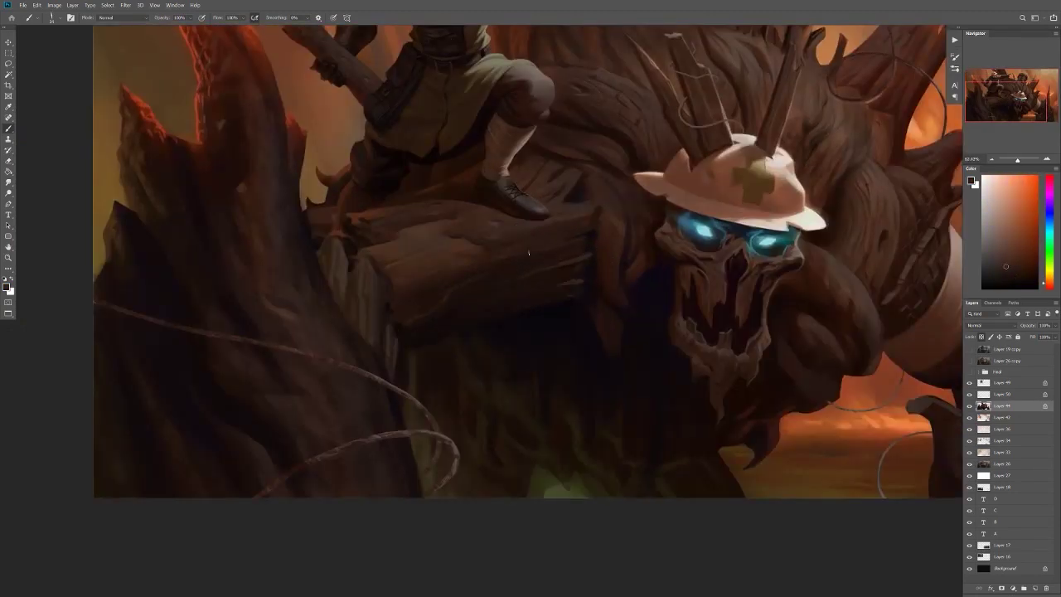
left_click(528, 253, "alt")
scroll(540, 348, "down", 3)
scroll(523, 311, "up", 4)
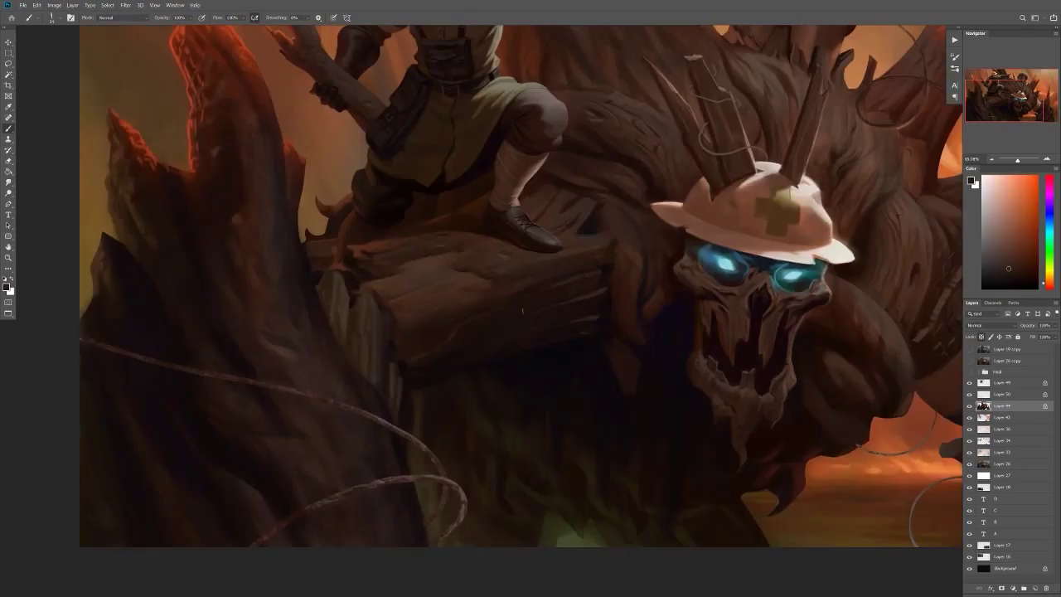
left_click(606, 272, "alt")
scroll(606, 273, "up", 1)
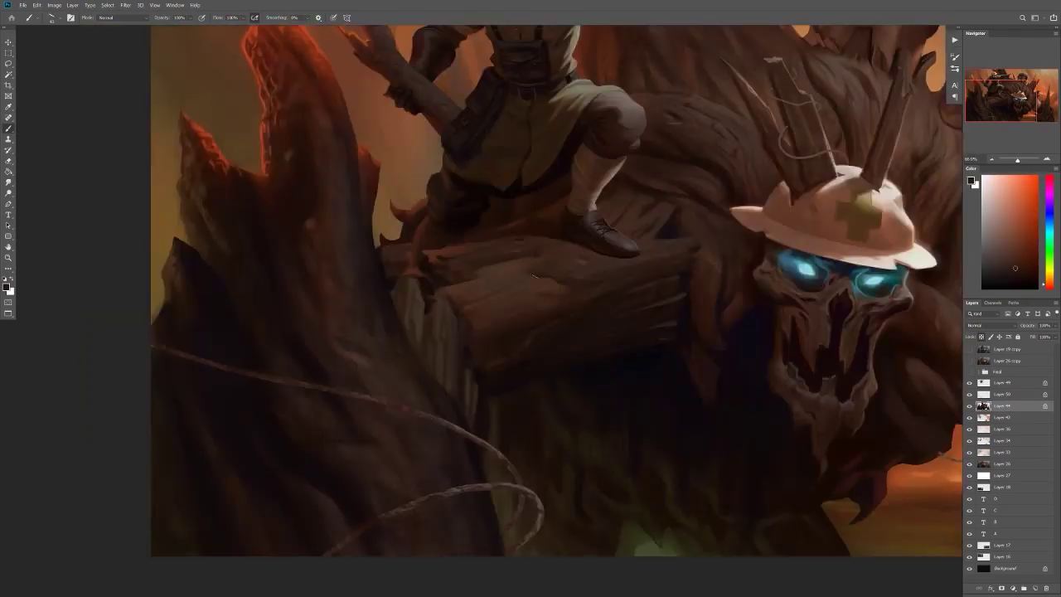
Step: Define the upper edge and bark cracks of the log beneath the soldier's boot
left_click(562, 266, "alt")
scroll(581, 273, "down", 3)
scroll(582, 287, "up", 3)
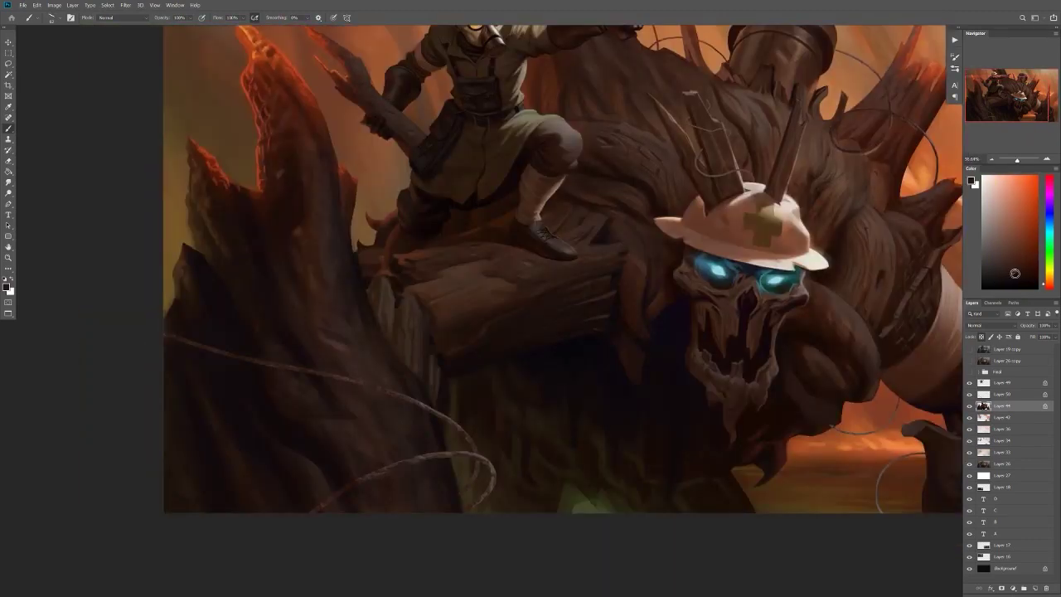
scroll(537, 249, "up", 1)
right_click(537, 249)
key("Escape")
scroll(457, 215, "down", 1)
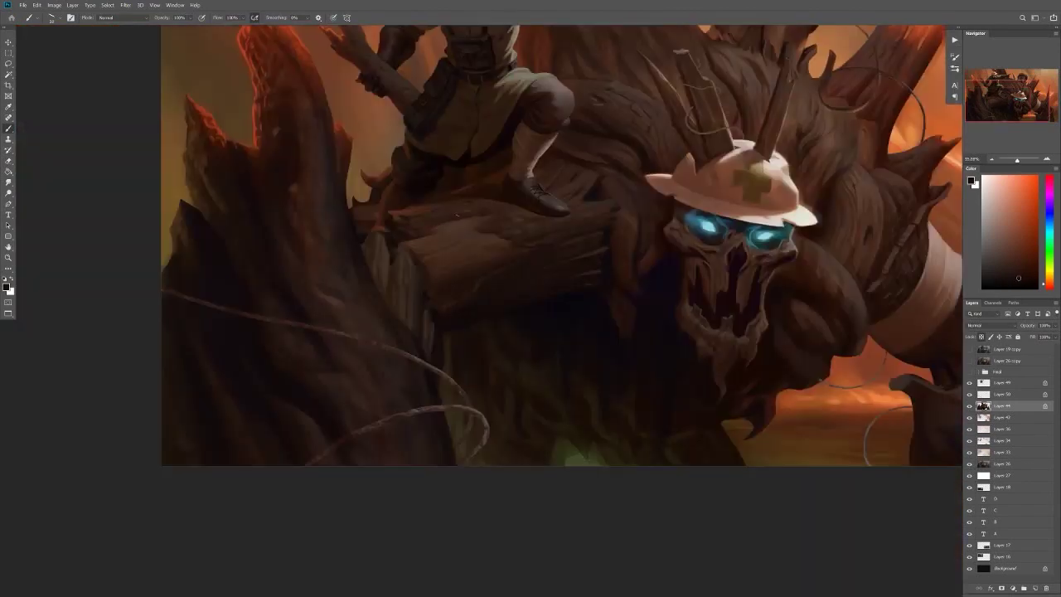
Step: Sharpen the grain on the log's top surface and around its broken end beside the foreground trunk
scroll(519, 255, "up", 1)
scroll(365, 248, "down", 4)
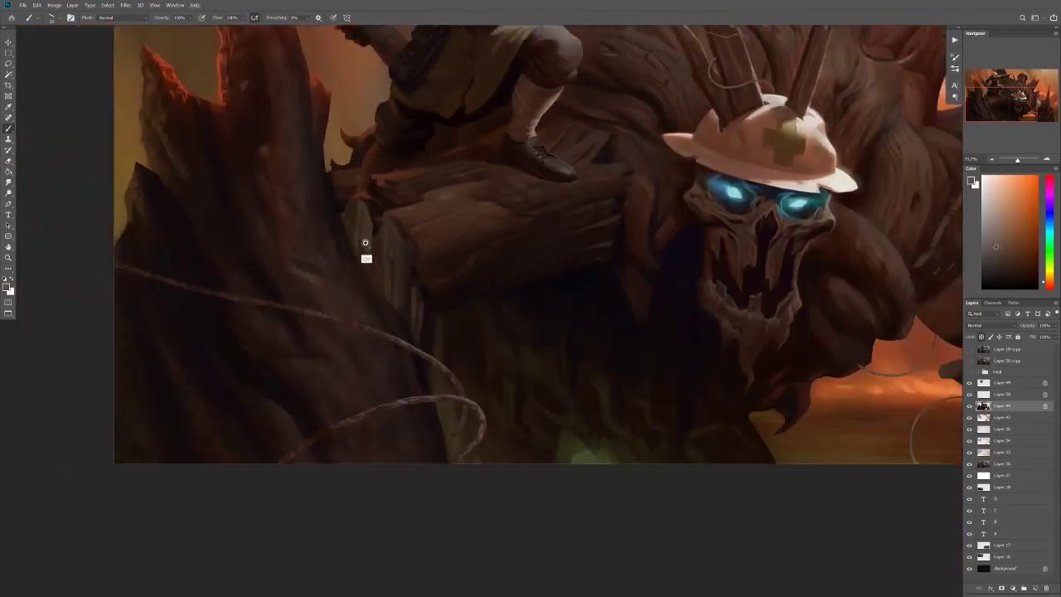
scroll(586, 319, "down", 1)
scroll(448, 201, "up", 4)
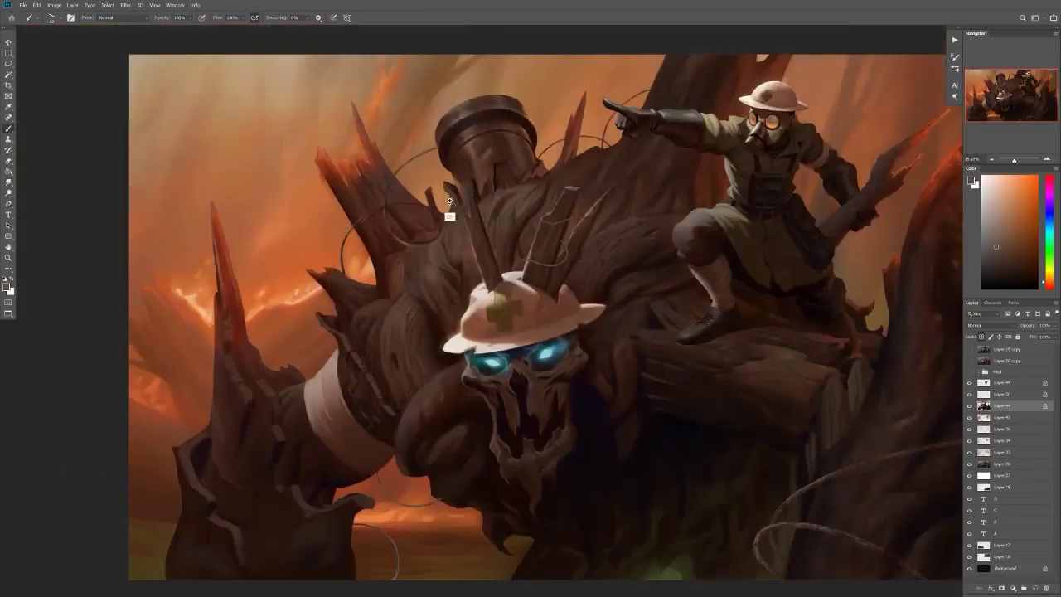
scroll(530, 315, "down", 4)
scroll(514, 315, "up", 5)
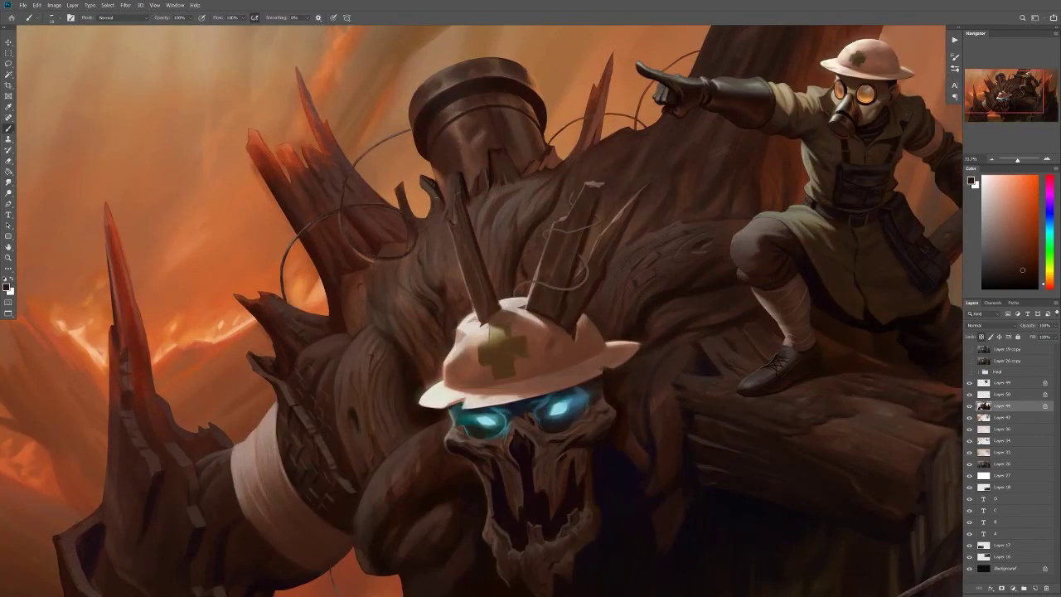
Step: Refine the bark on the creature's back between the barrel chimney and the soldier with sampled brown tones
scroll(411, 264, "down", 3)
scroll(366, 262, "up", 4)
scroll(515, 280, "down", 2)
right_click(514, 280)
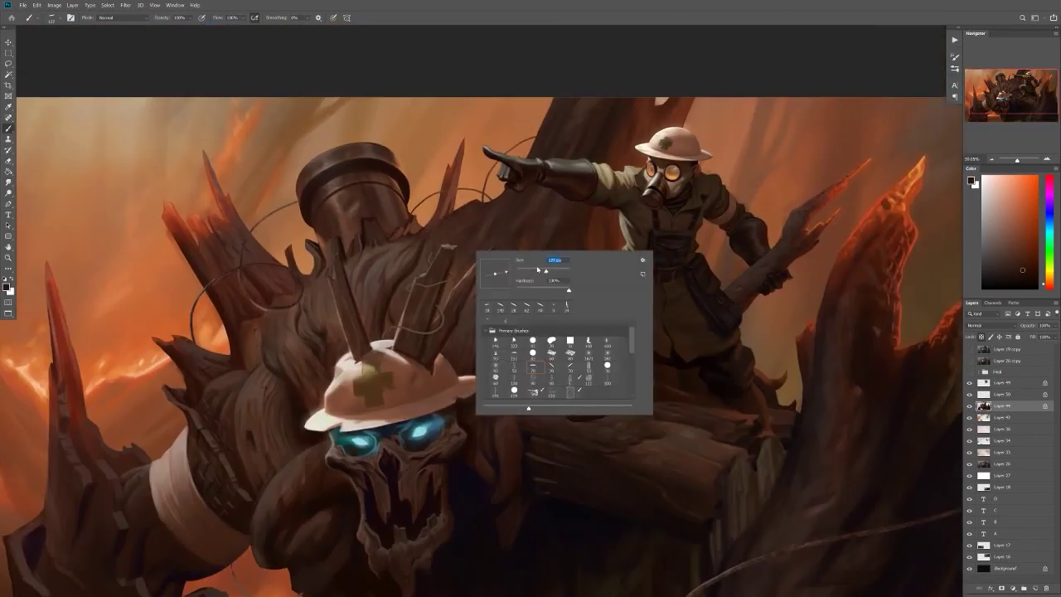
key("Escape")
scroll(479, 284, "up", 2)
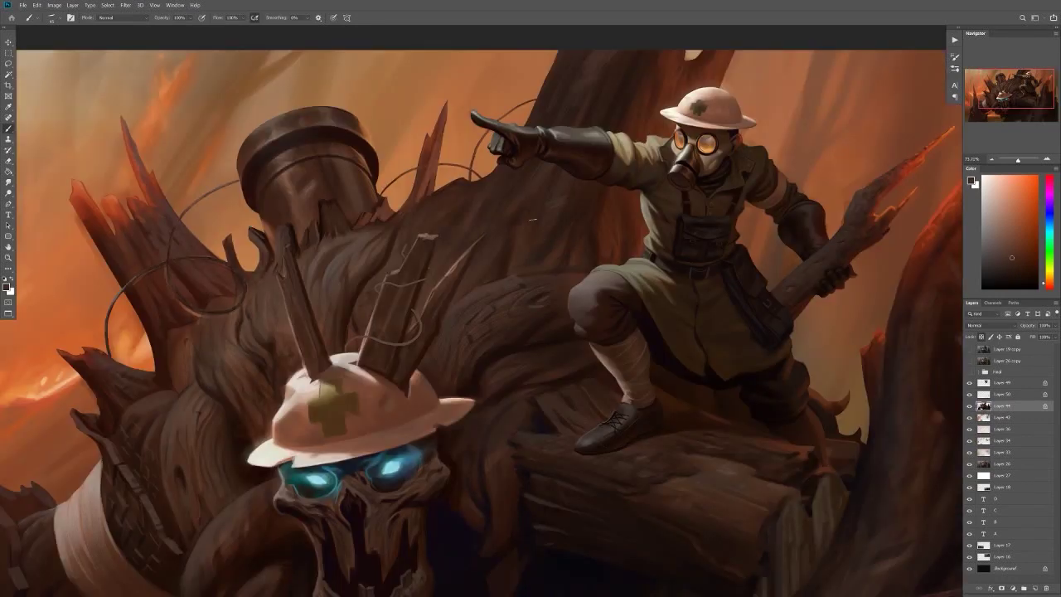
scroll(654, 253, "down", 4)
scroll(653, 253, "up", 6)
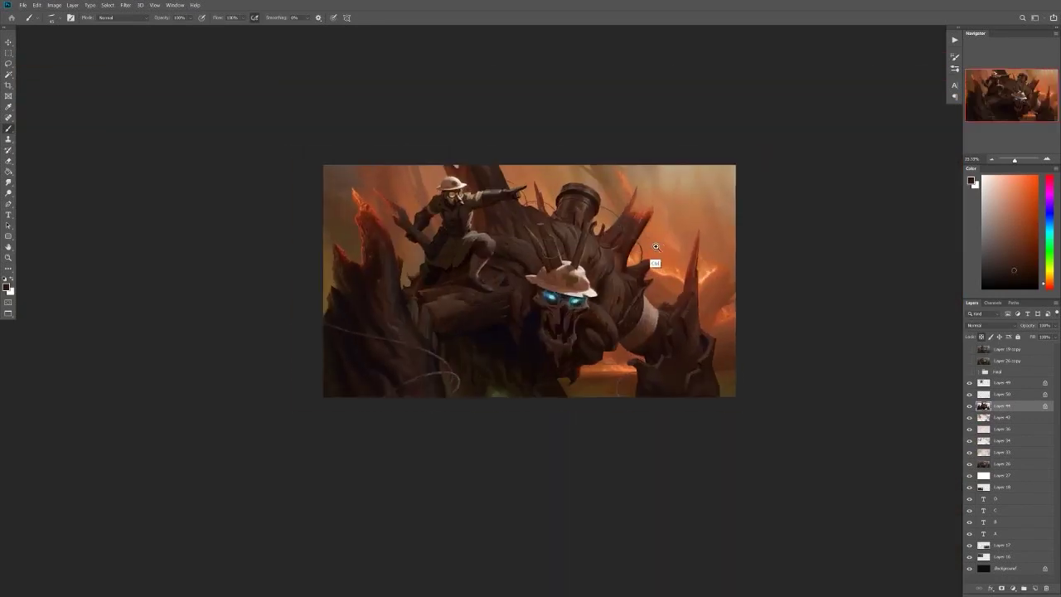
Step: Refine the shading on the soldier's wrapped shin using a sampled tone on the soldier's layer
right_click(659, 259)
left_click(572, 249, "alt")
left_click(1005, 383)
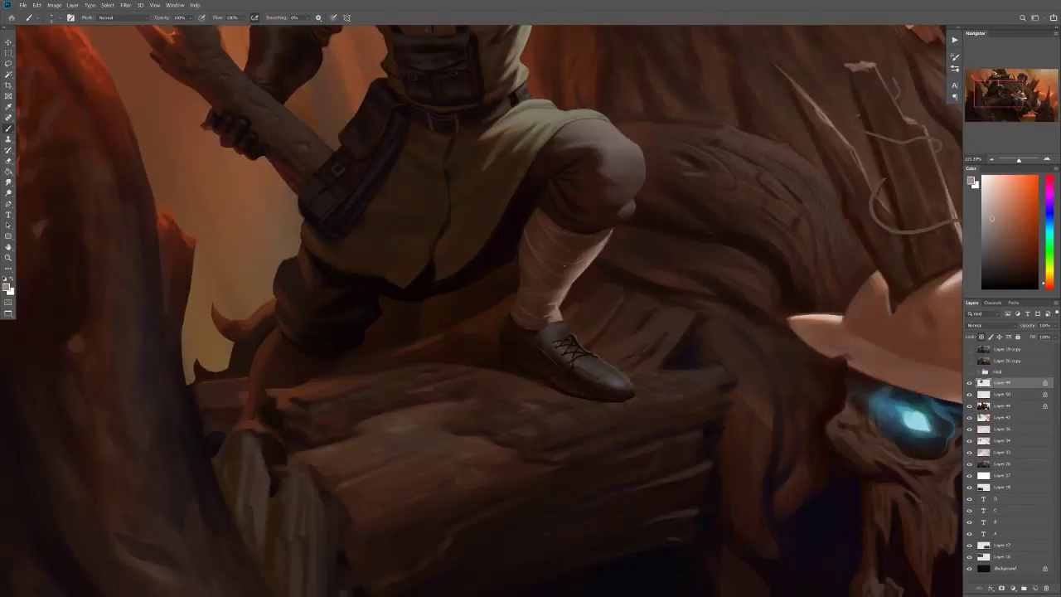
scroll(562, 263, "down", 6)
scroll(572, 282, "up", 6)
scroll(586, 291, "down", 6)
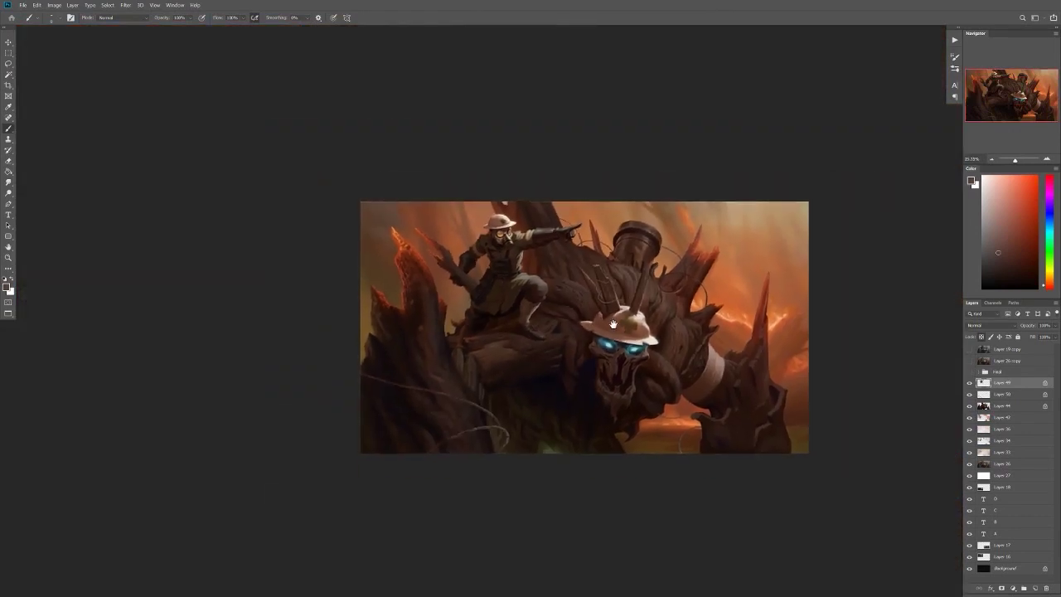
Step: Add a layer above the creature layer and brush soft, warm atmospheric haze over the creature with a large soft brush
scroll(580, 299, "up", 4)
right_click(476, 251)
double_click(585, 352)
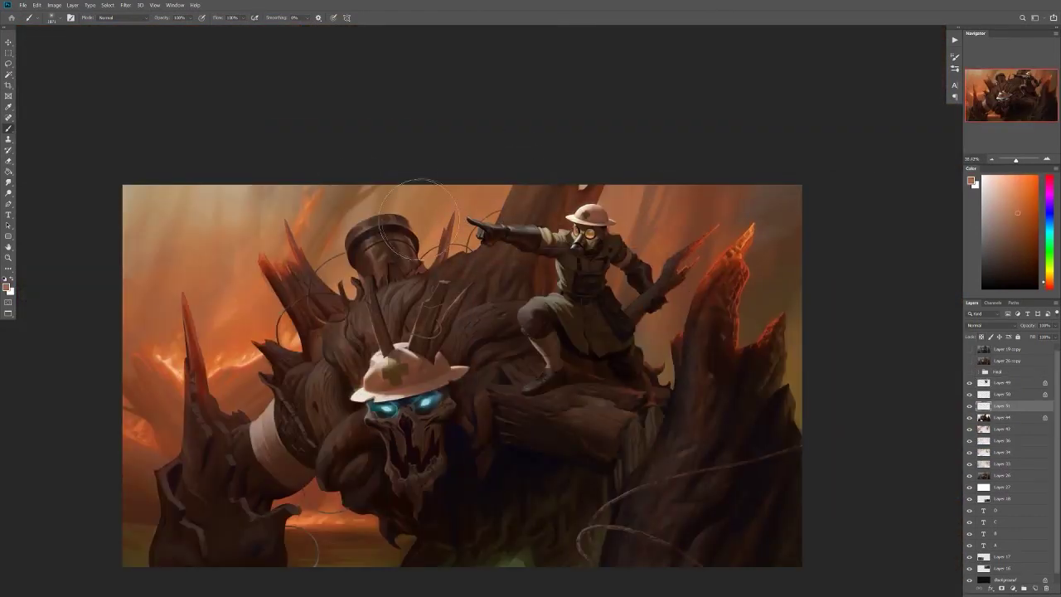
scroll(530, 332, "down", 5)
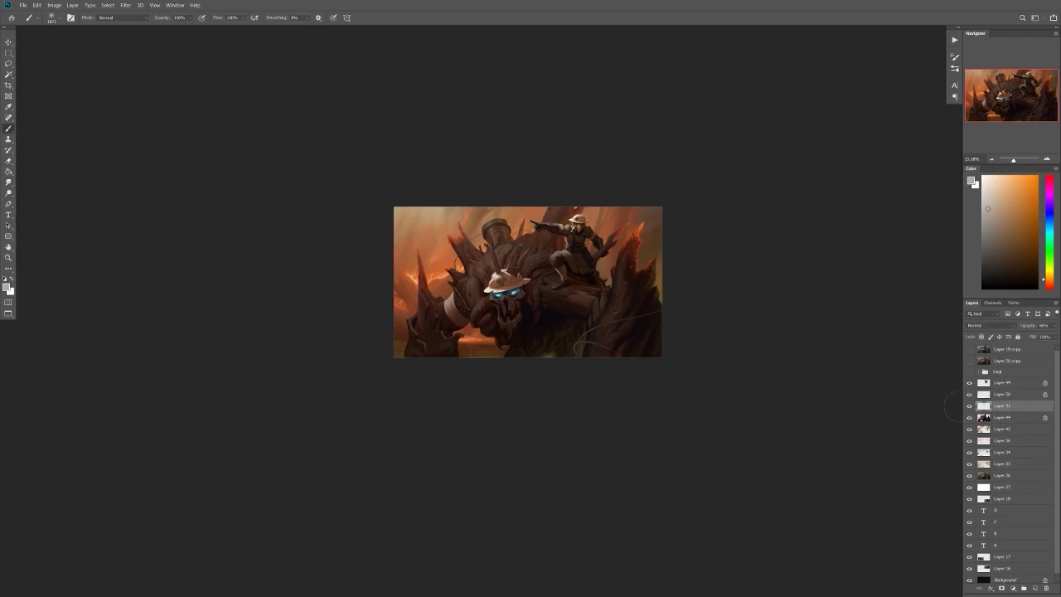
Step: Rename the haze layer "lighten" and set its blend mode to Lighten
key("ctrl+plus")
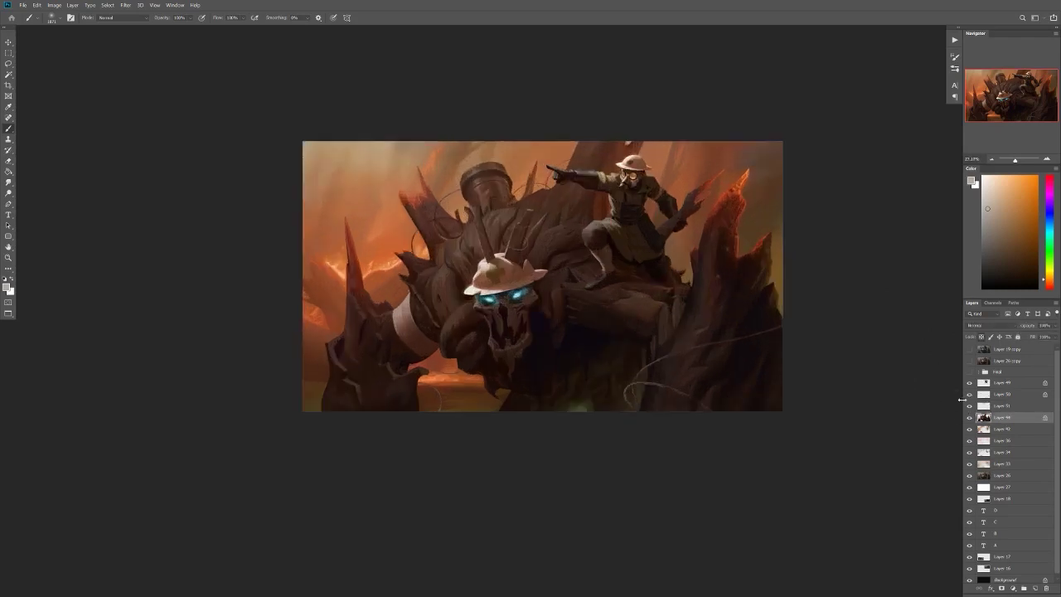
left_click(986, 325)
left_click(991, 383)
scroll(703, 362, "down", 2)
scroll(703, 363, "down", 2)
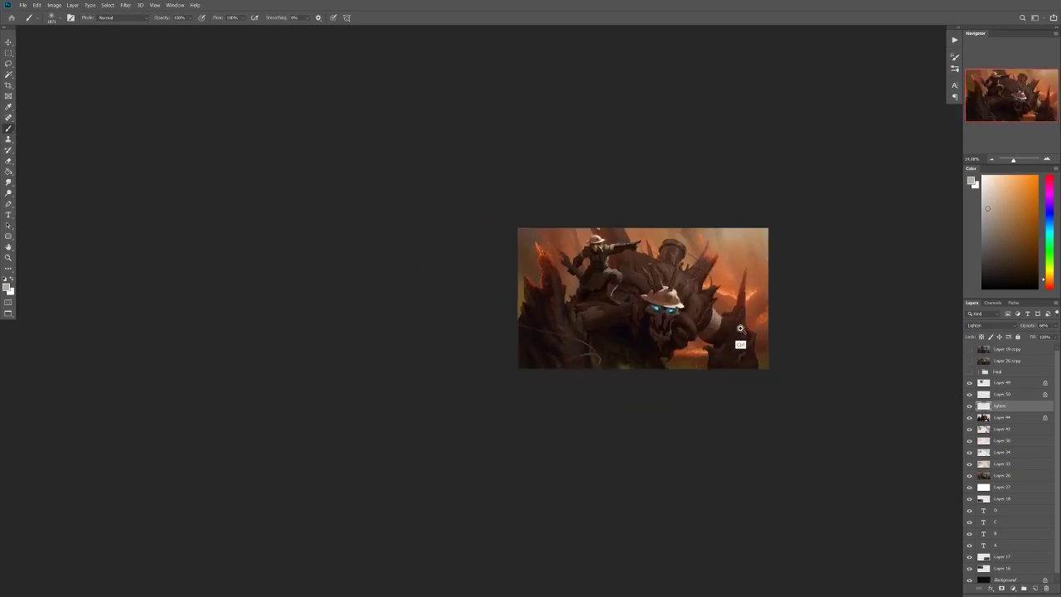
Step: Hide the lighten layer and darken the bases of the paired wooden stakes in the helmet on the creature layer
scroll(703, 362, "up", 4)
left_click(701, 339, "ctrl")
scroll(885, 386, "down", 2)
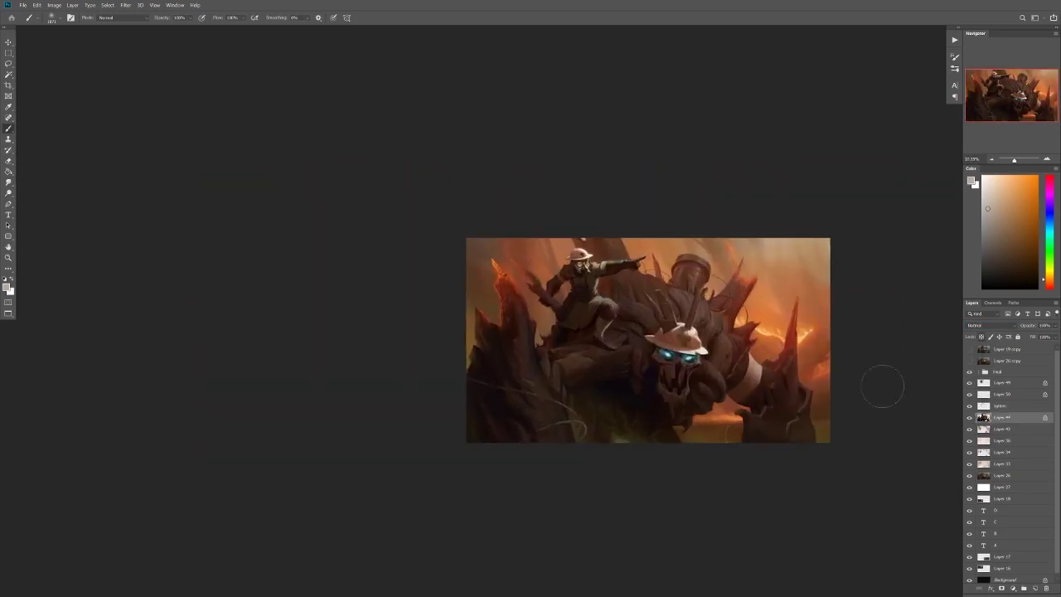
scroll(712, 330, "up", 3)
right_click(541, 251)
key("Escape")
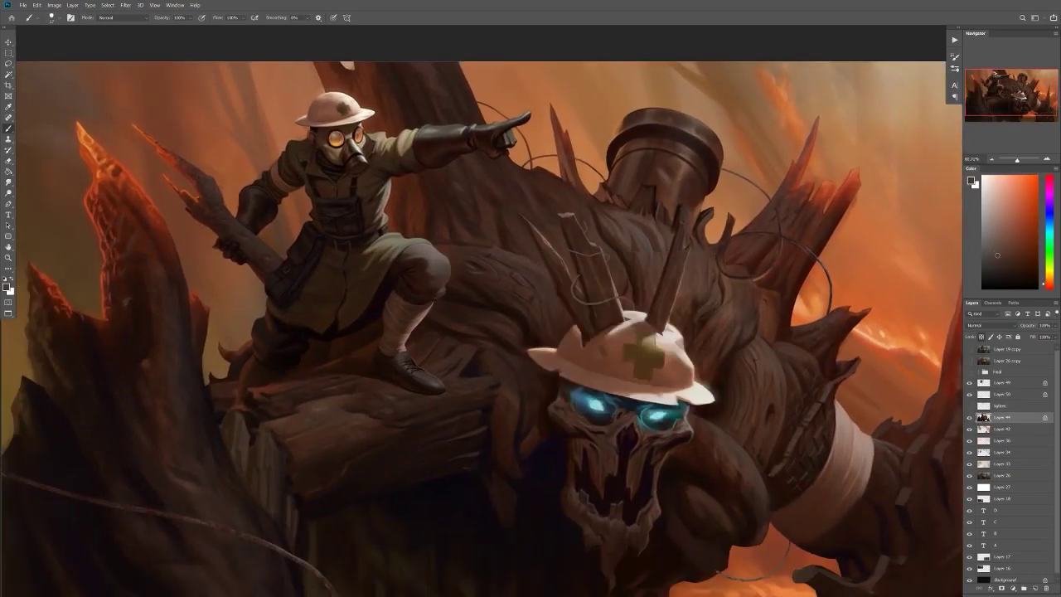
left_click(585, 331, "alt")
left_click_drag(581, 328, 589, 344)
scroll(597, 286, "down", 2)
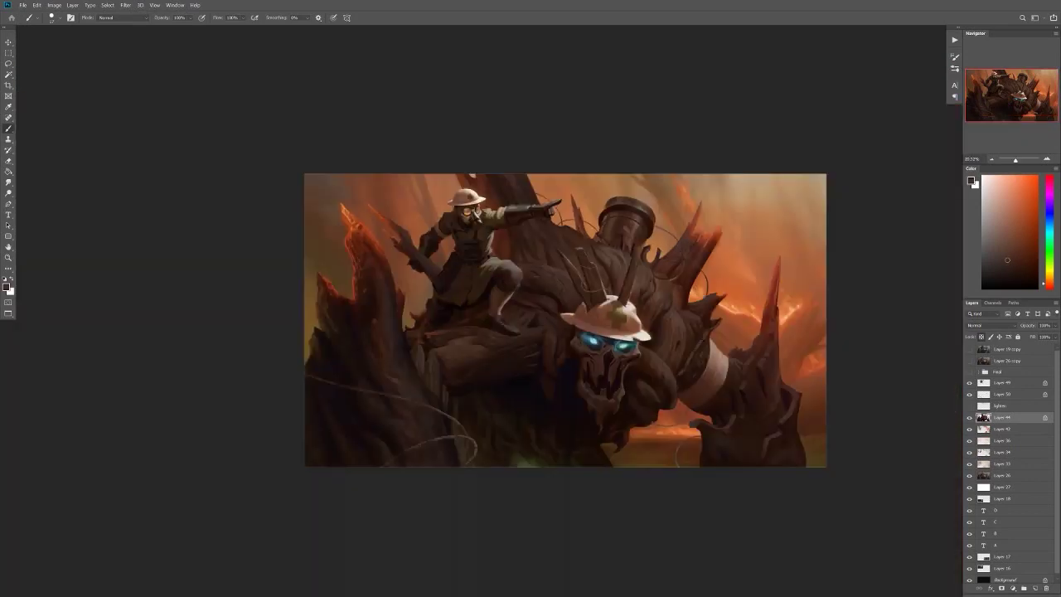
scroll(571, 265, "up", 3)
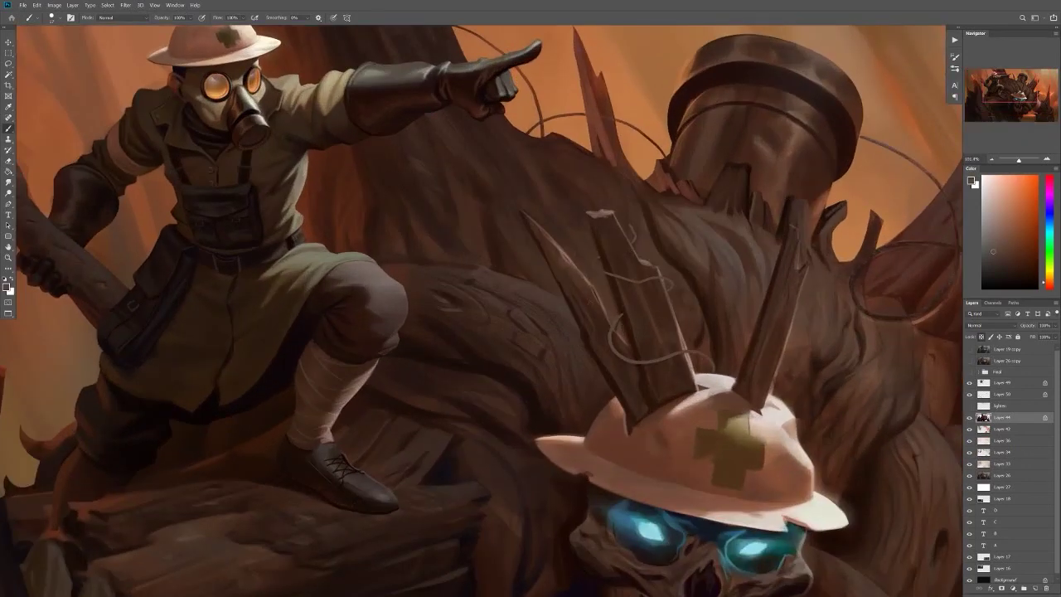
Step: Define the edges and shadows of the paired wooden stakes on the helmet with sampled dark browns
left_click_drag(589, 300, 555, 302)
right_click(580, 241)
key("Escape")
scroll(580, 284, "down", 1)
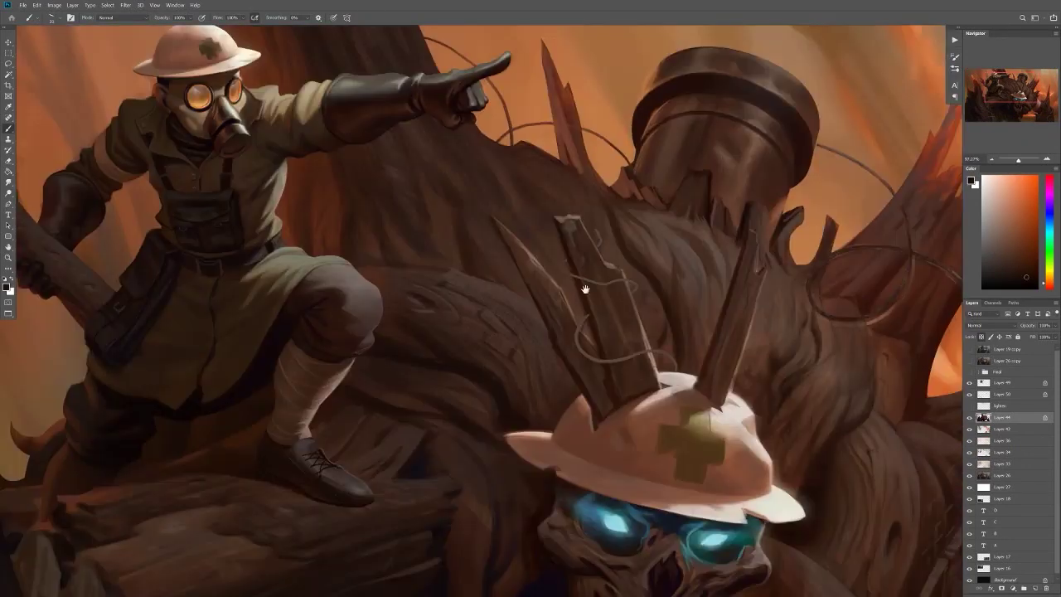
scroll(559, 280, "down", 2)
scroll(589, 362, "up", 3)
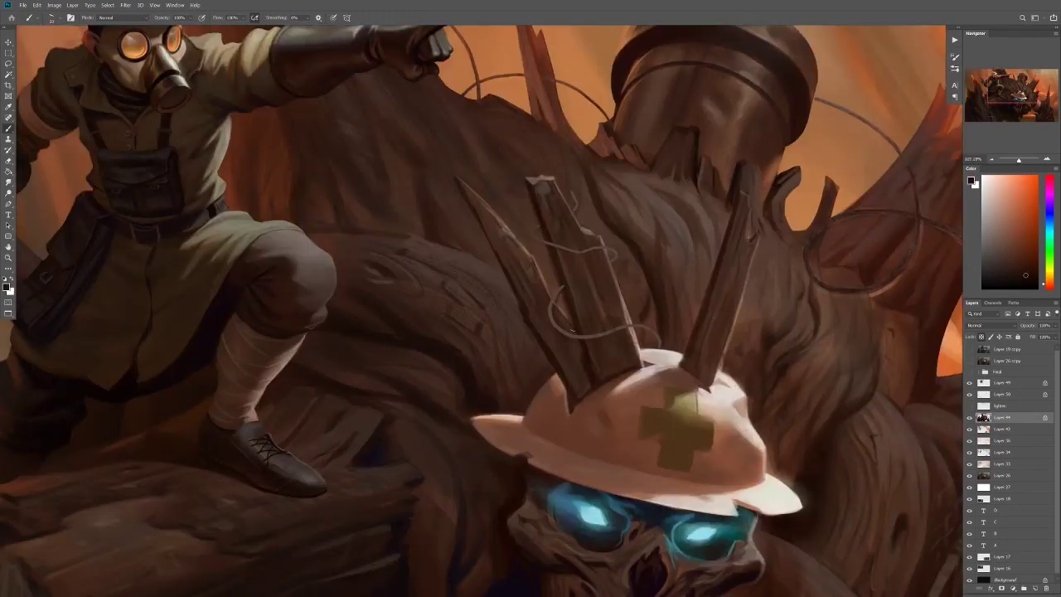
left_click_drag(549, 262, 532, 312)
left_click(574, 329, "alt")
scroll(511, 242, "down", 6)
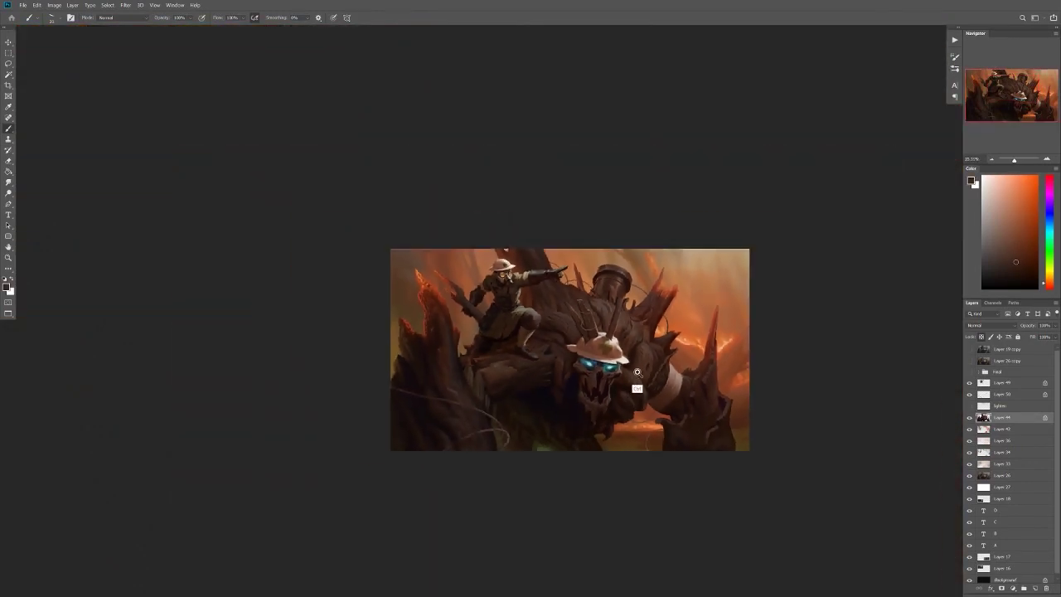
Step: Refine the wood grain and shadow along the single stake on the other side of the helmet
scroll(591, 329, "up", 5)
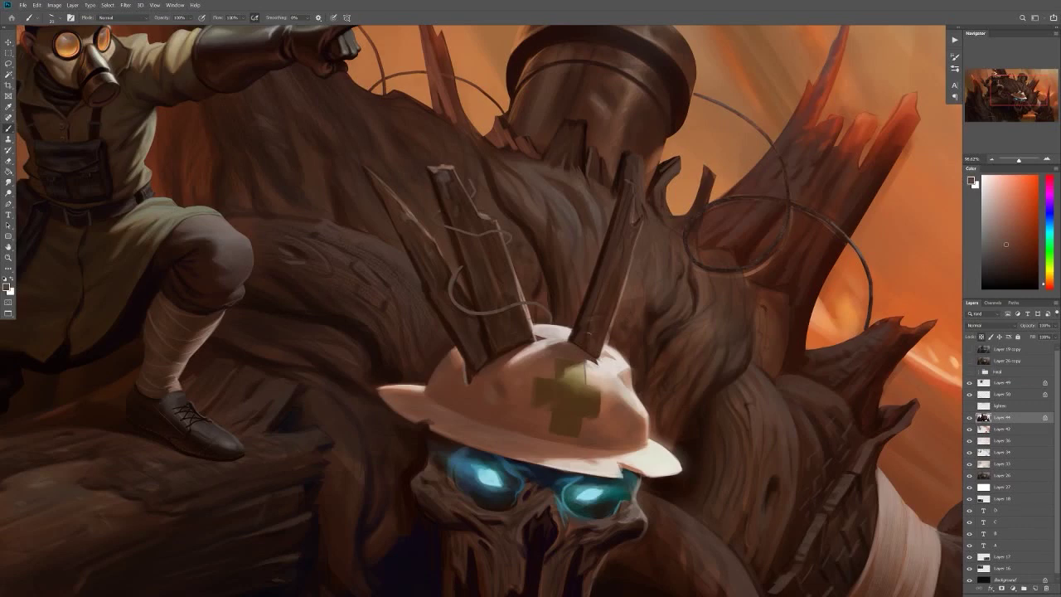
scroll(618, 353, "up", 2)
left_click(617, 249, "alt")
left_click_drag(621, 230, 595, 356)
scroll(621, 344, "down", 6)
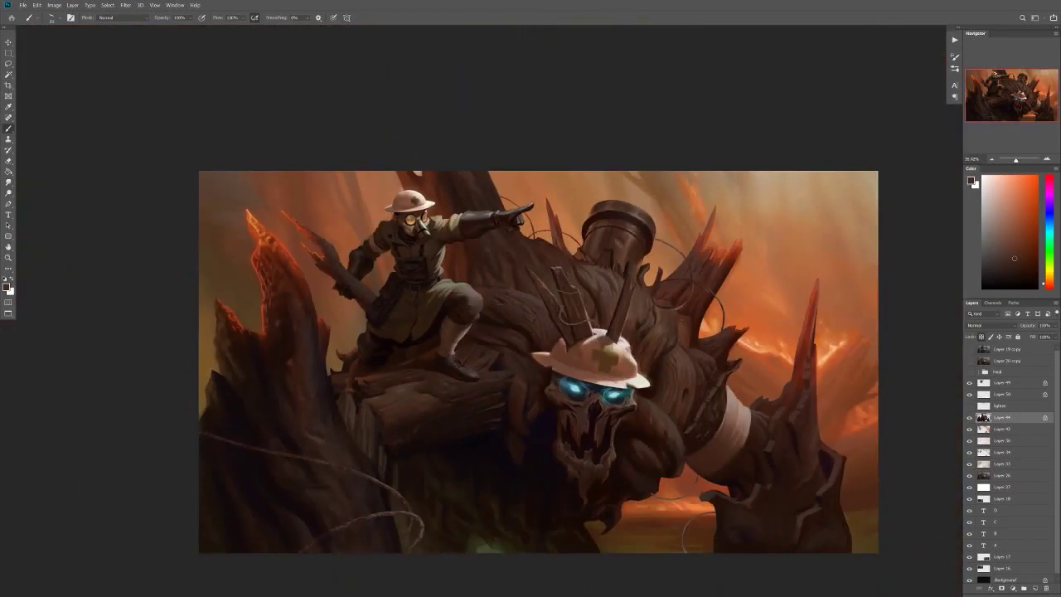
scroll(608, 314, "up", 3)
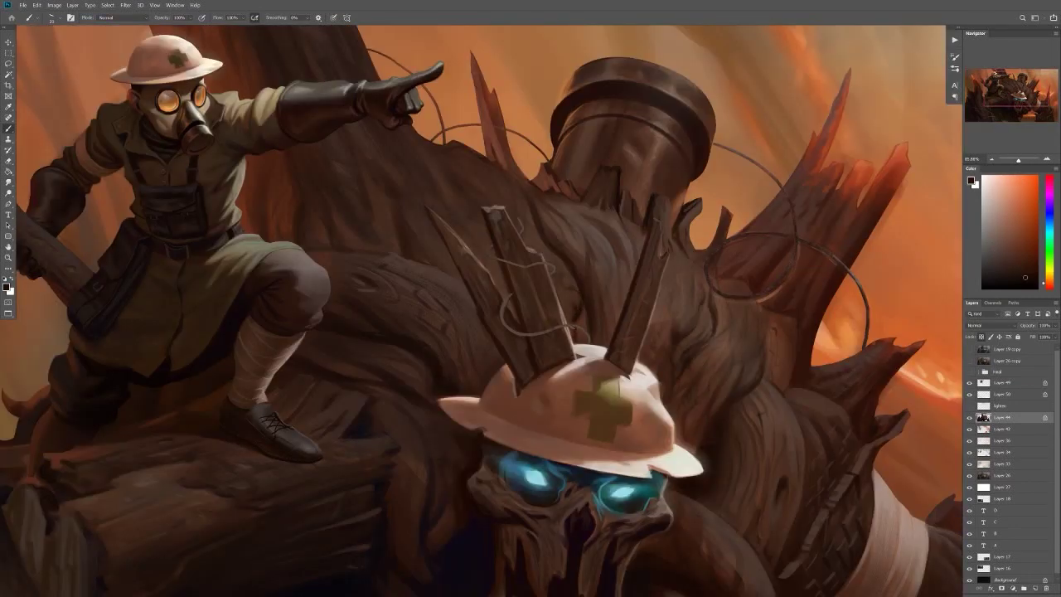
Step: Refine the bark folds between the helmet stakes and the barrel chimney with dark brown strokes
scroll(582, 318, "up", 3)
scroll(574, 284, "up", 3)
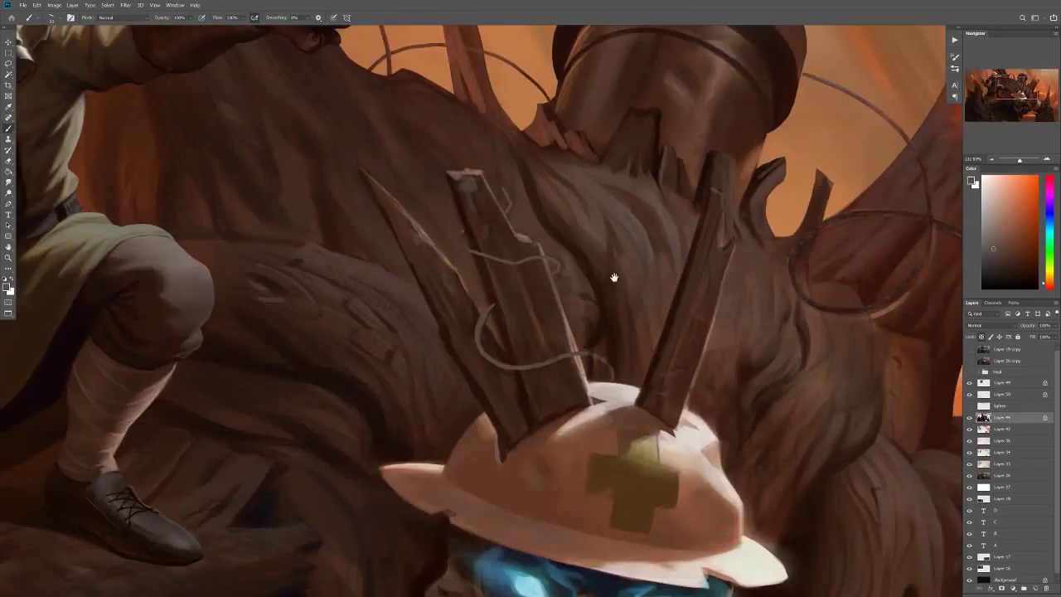
scroll(500, 319, "down", 2)
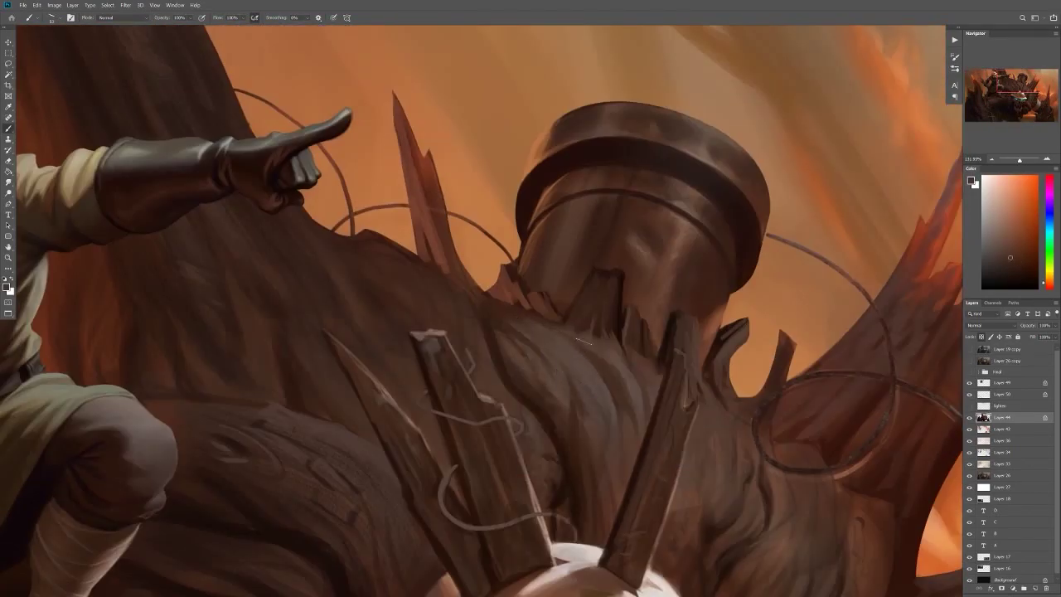
scroll(567, 398, "down", 3)
key("h")
scroll(567, 398, "up", 5)
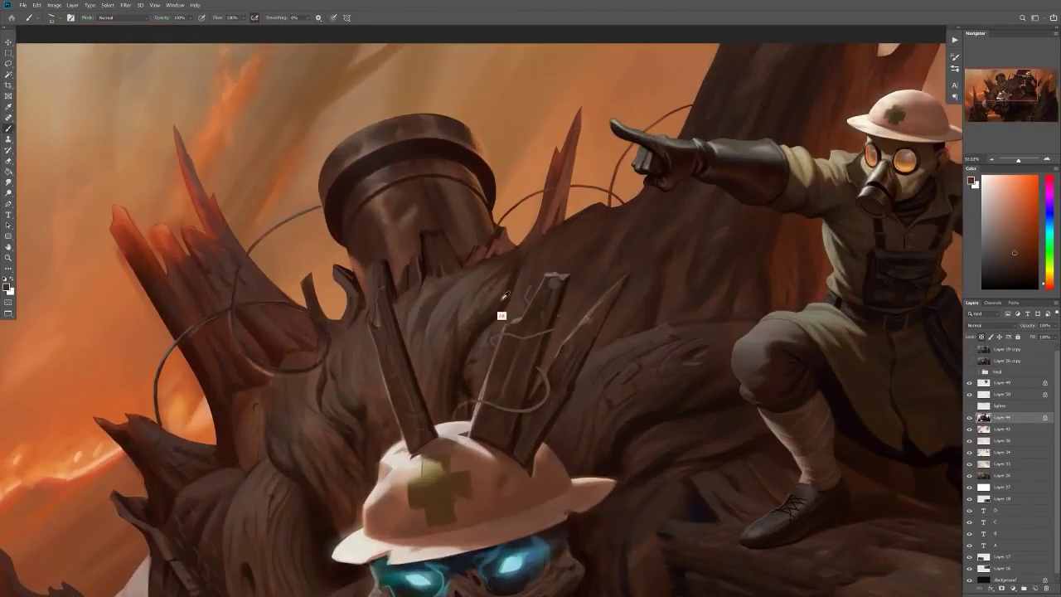
Step: Refine the bark folds behind the helmet on the mirrored canvas, then restore the original orientation
scroll(498, 348, "down", 4)
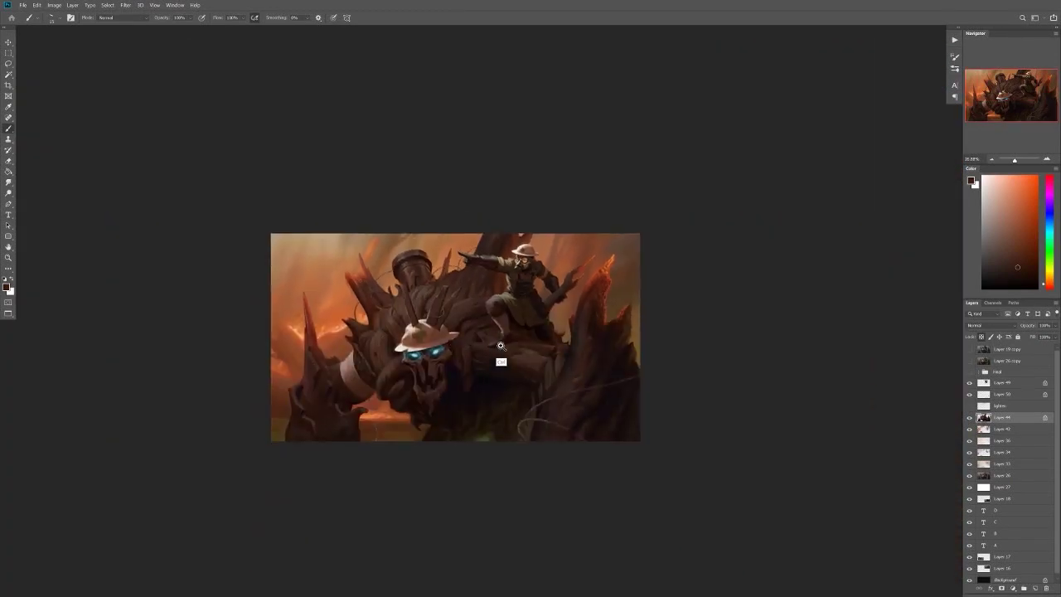
scroll(502, 356, "up", 5)
scroll(446, 239, "up", 2)
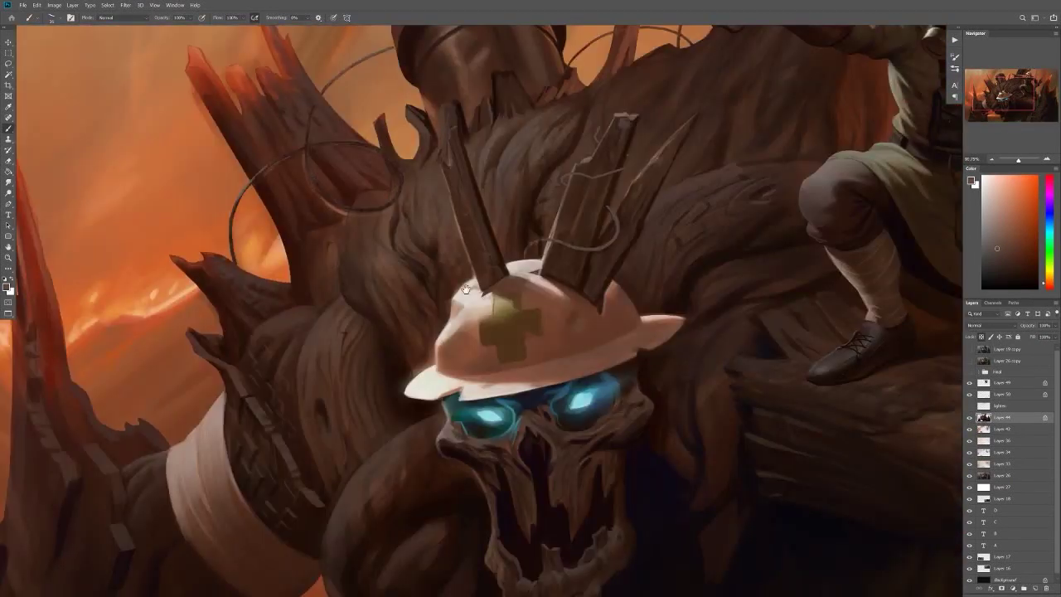
scroll(552, 262, "down", 4)
scroll(552, 261, "up", 4)
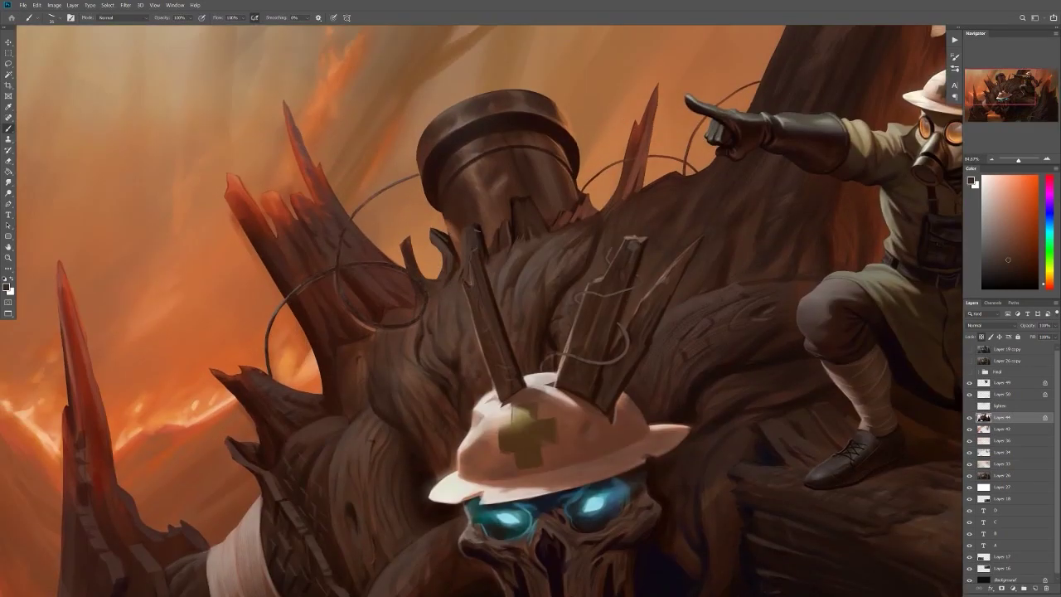
scroll(530, 248, "down", 4)
key("ctrl+shift+h")
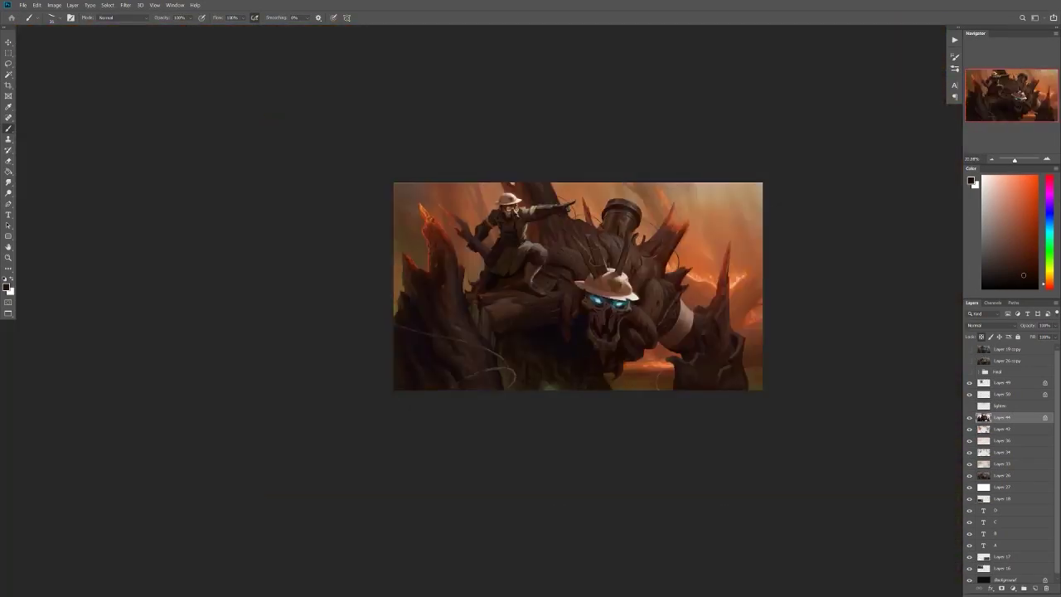
Step: Show the lighten layer and paint muted orange-brown haze in the background layer behind the creature's spiked arm
left_click(970, 406)
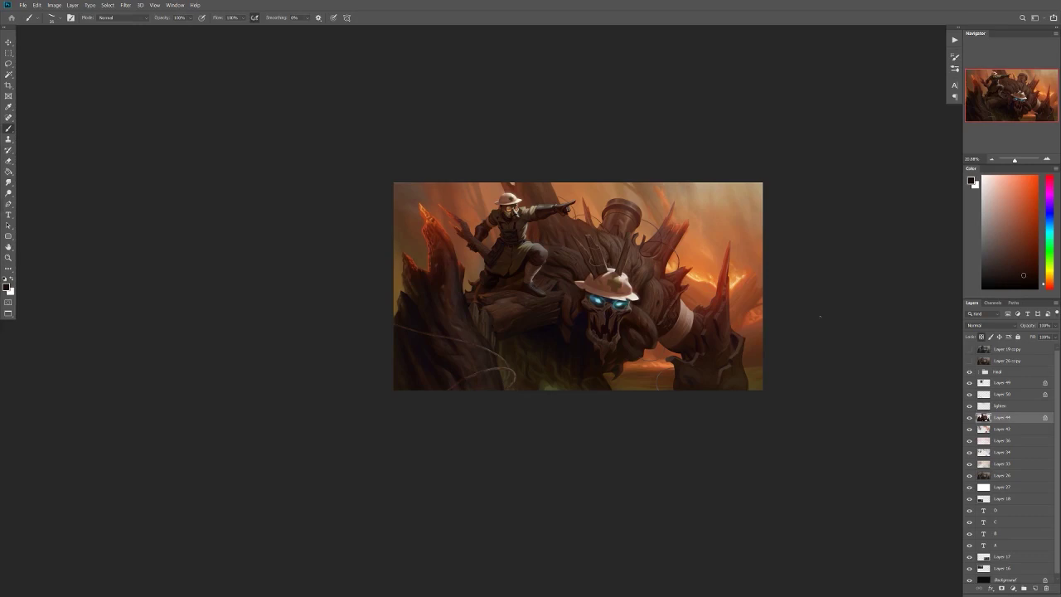
scroll(734, 301, "up", 2)
key("alt+bracketleft")
right_click(726, 297)
key("Escape")
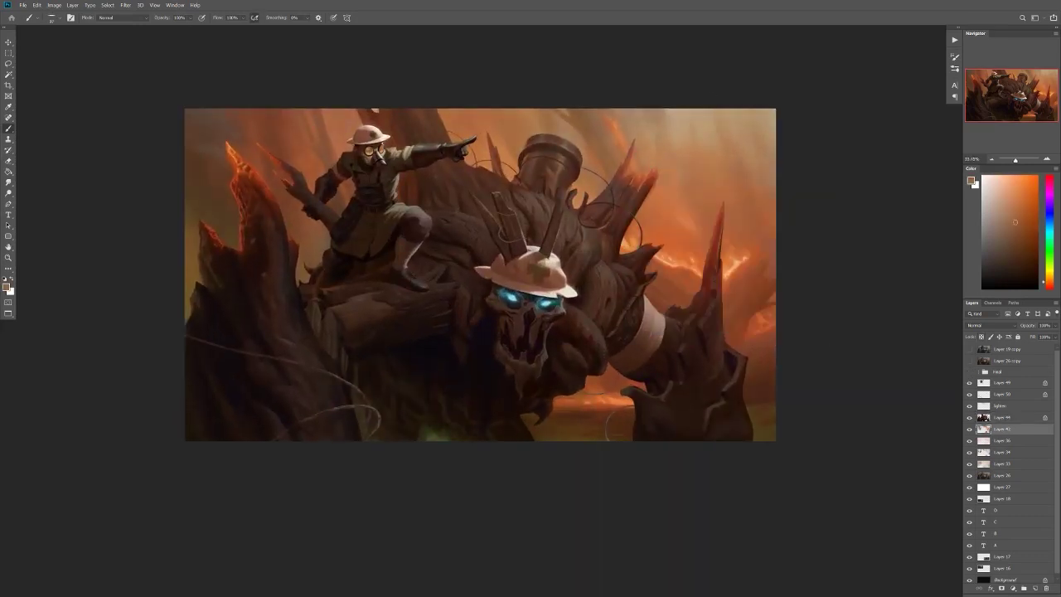
scroll(770, 251, "up", 2)
right_click(821, 274)
key("Escape")
left_click(1004, 225)
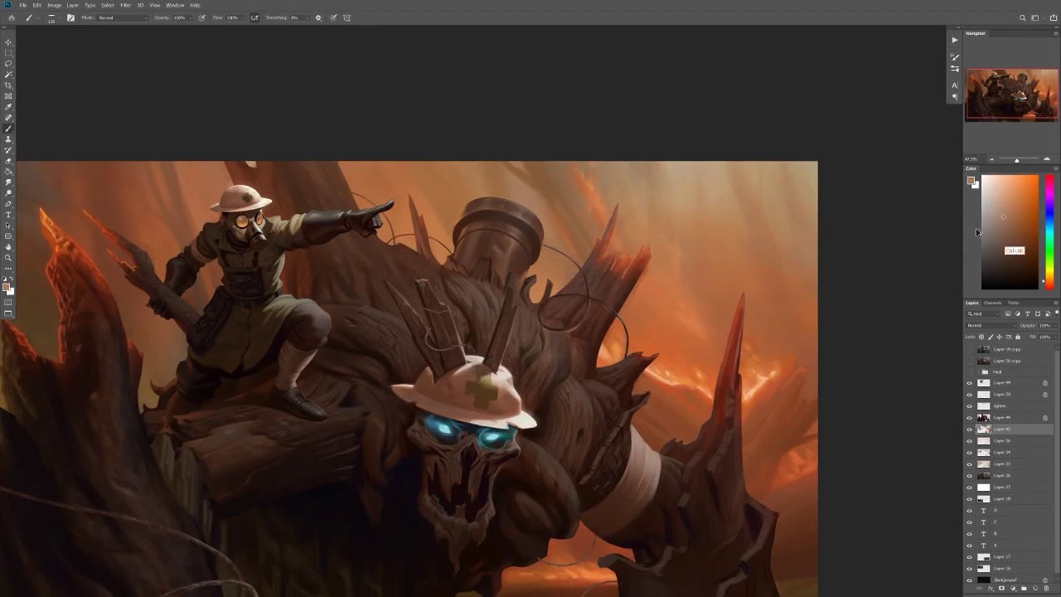
Step: Mirror the canvas and touch up the background around the glowing foreground trunk with a sampled reddish brown
scroll(695, 458, "down", 5)
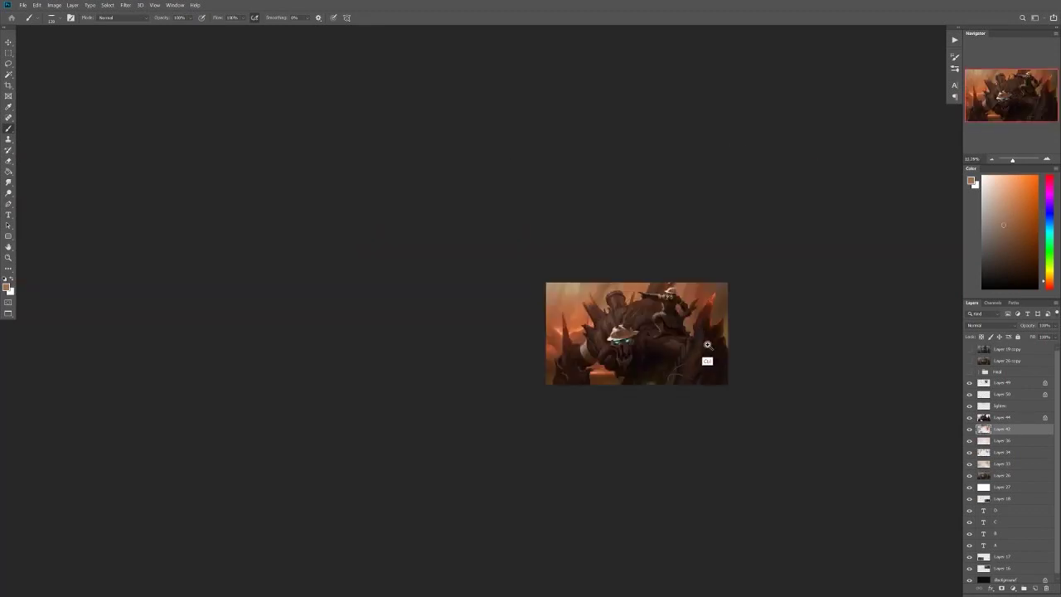
key("h")
scroll(605, 436, "up", 2)
scroll(713, 365, "down", 2)
scroll(709, 360, "up", 3)
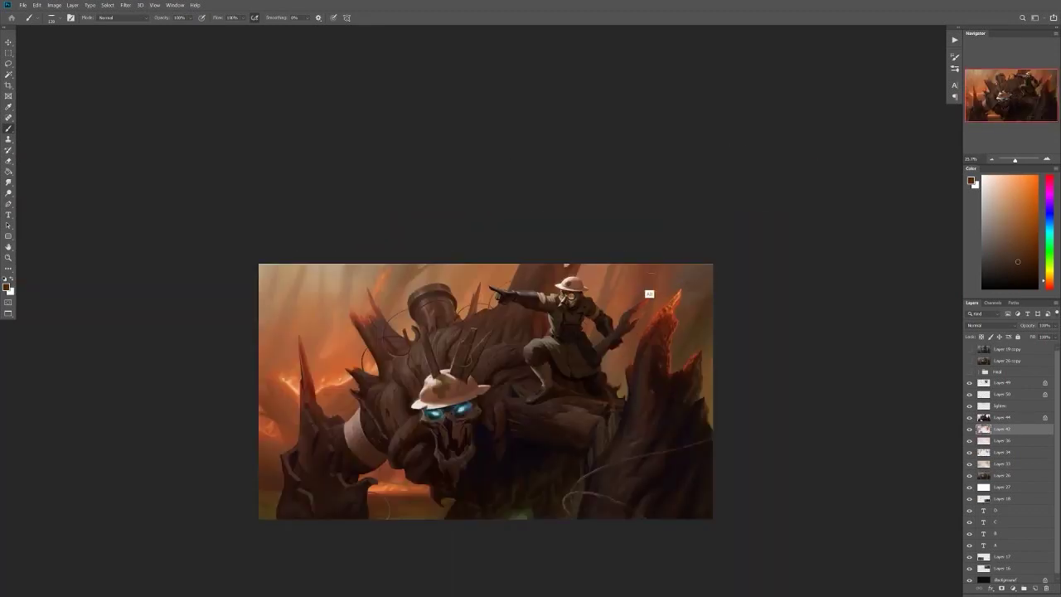
left_click(646, 294, "alt")
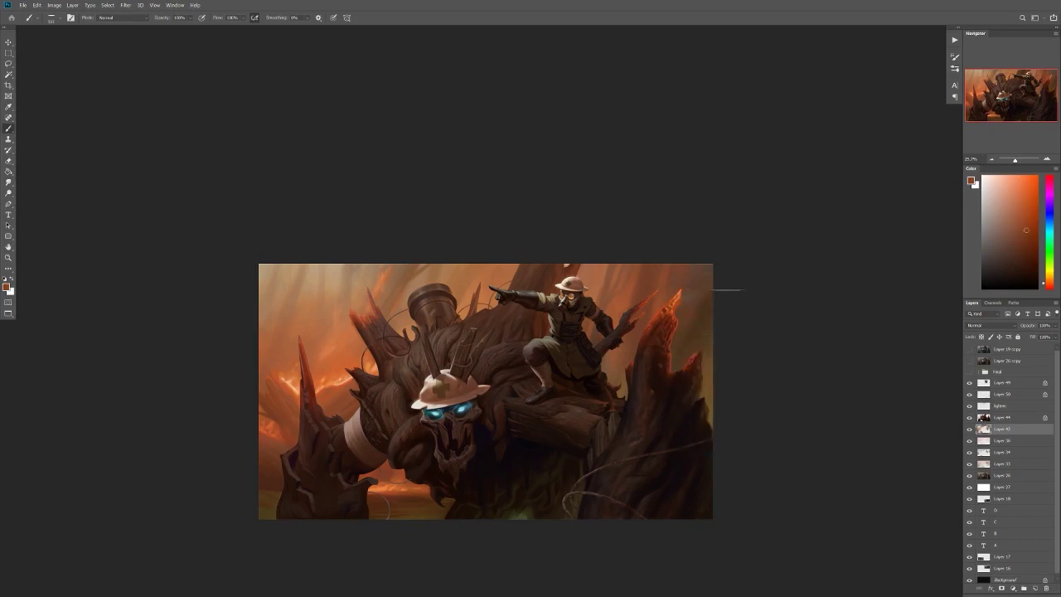
scroll(669, 402, "down", 2)
scroll(440, 390, "up", 5)
Step: Refine the planes and shadows of the creature's spiked forearm with sampled dark browns on the creature layer
left_click(497, 485, "alt")
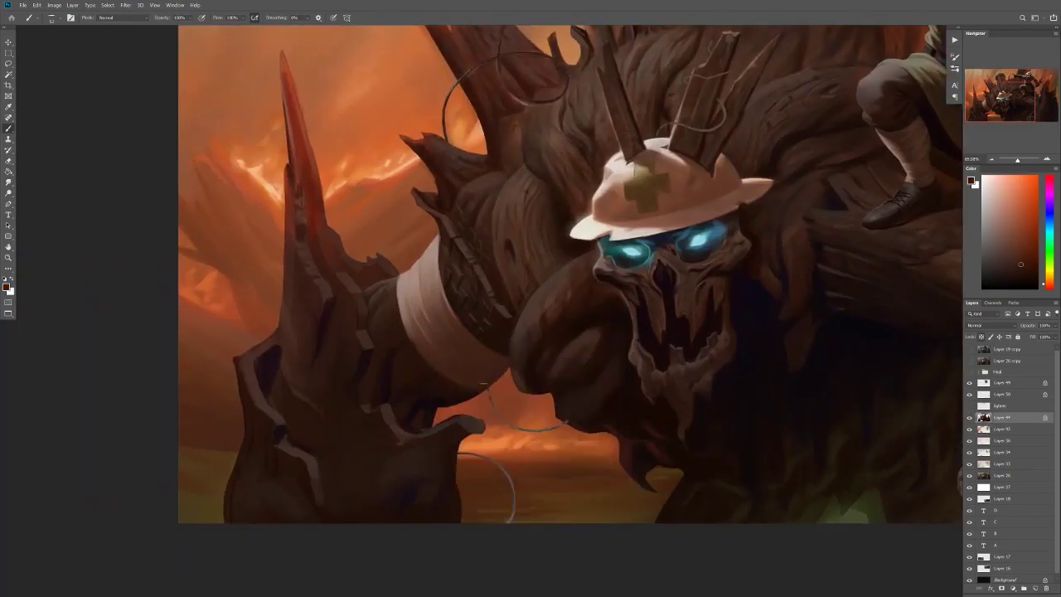
left_click_drag(298, 458, 461, 370)
scroll(436, 257, "down", 1)
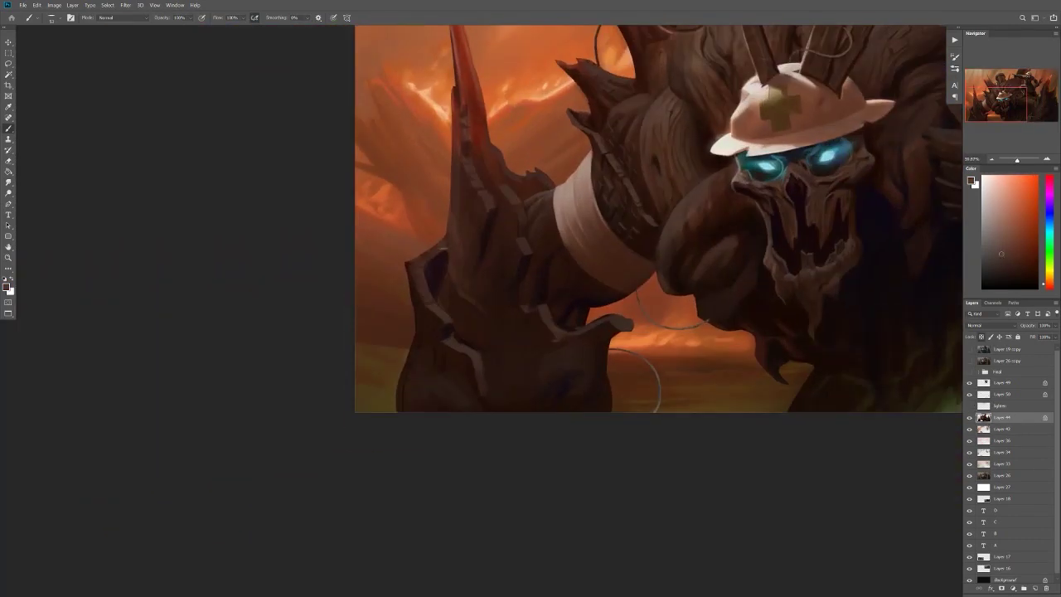
left_click(452, 253, "alt")
left_click(456, 286, "alt")
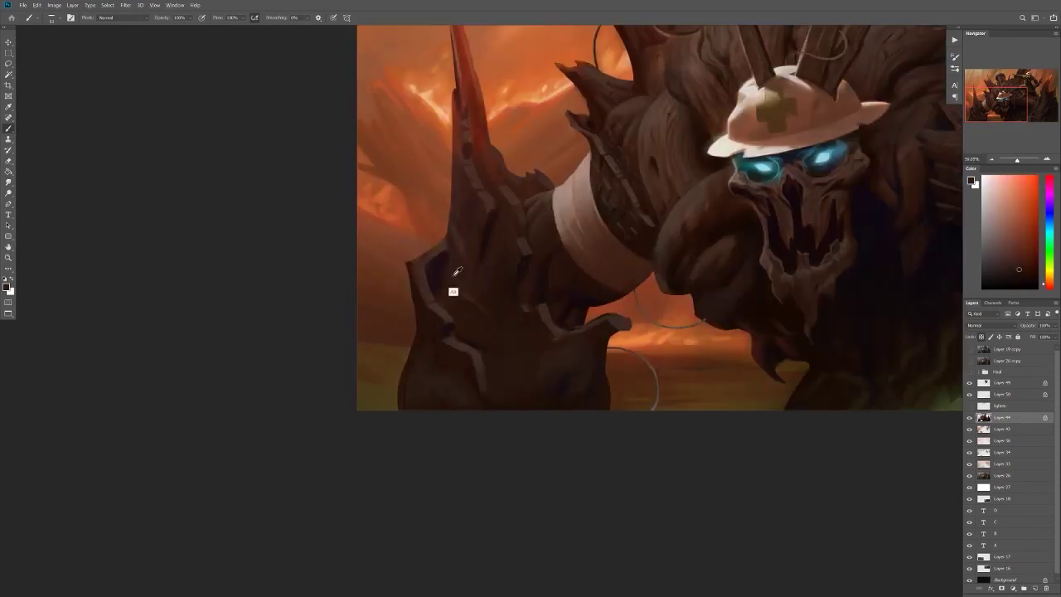
left_click(462, 287, "alt")
scroll(659, 217, "up", 1)
Step: Deepen the planes of the creature's spiked forearm and the shadows beside the skull with dark browns on the creature layer
right_click(572, 234)
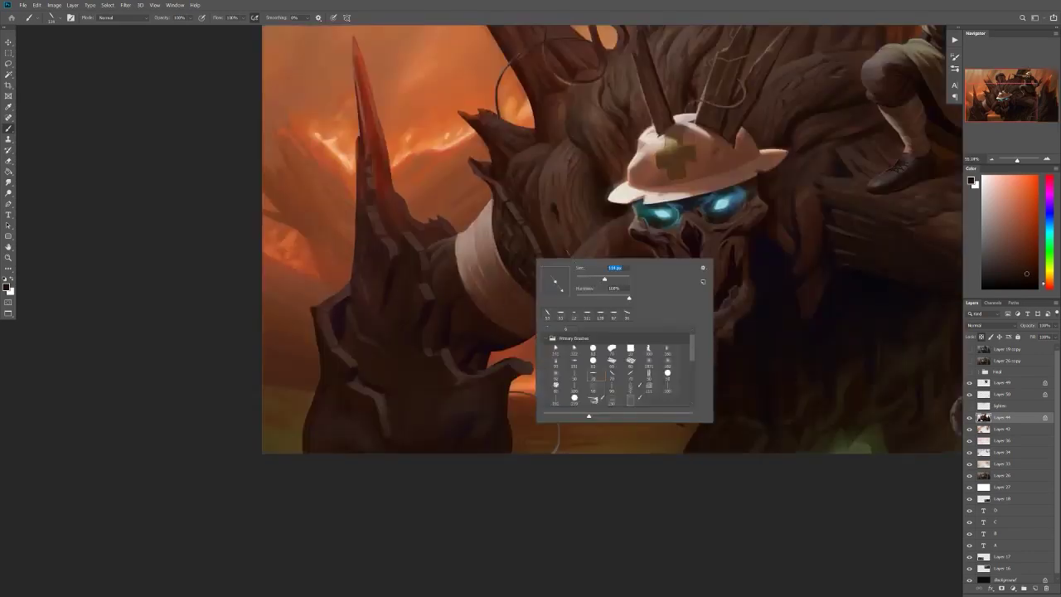
key("Escape")
scroll(584, 382, "down", 3)
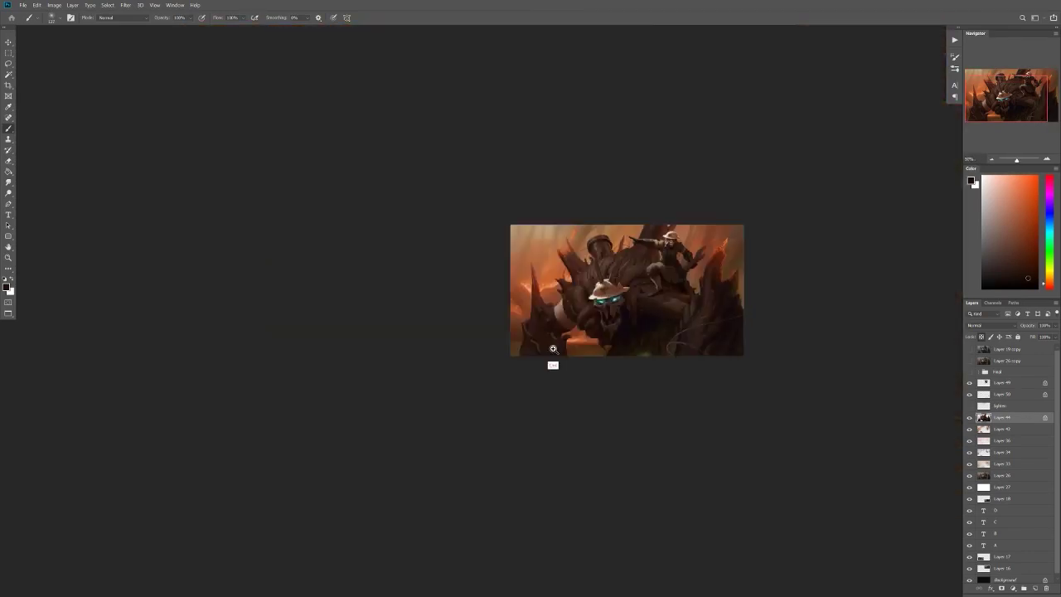
scroll(630, 302, "up", 3)
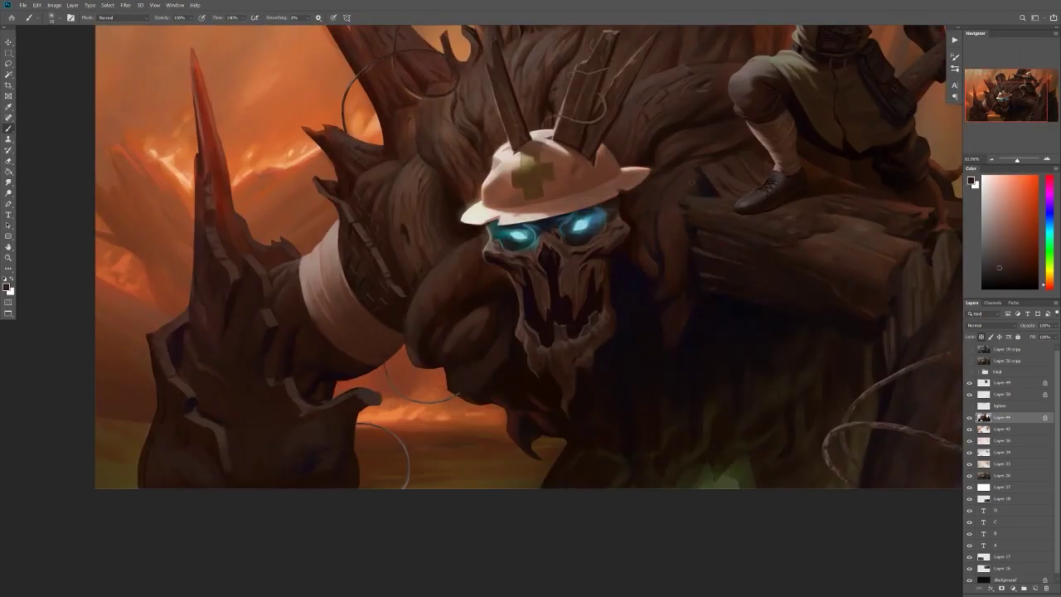
scroll(691, 180, "down", 3)
scroll(680, 263, "up", 3)
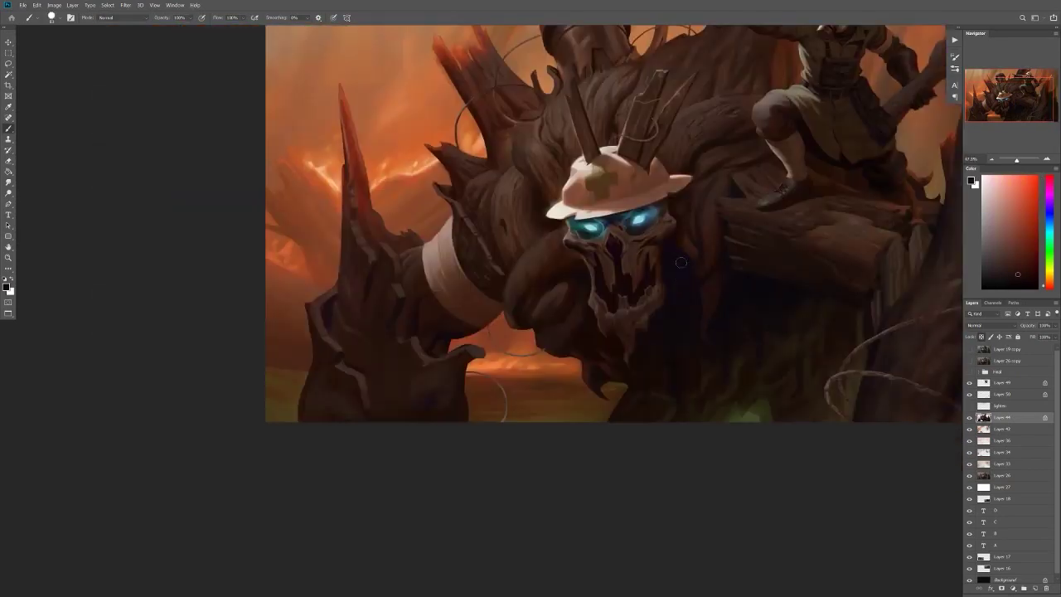
scroll(712, 382, "down", 3)
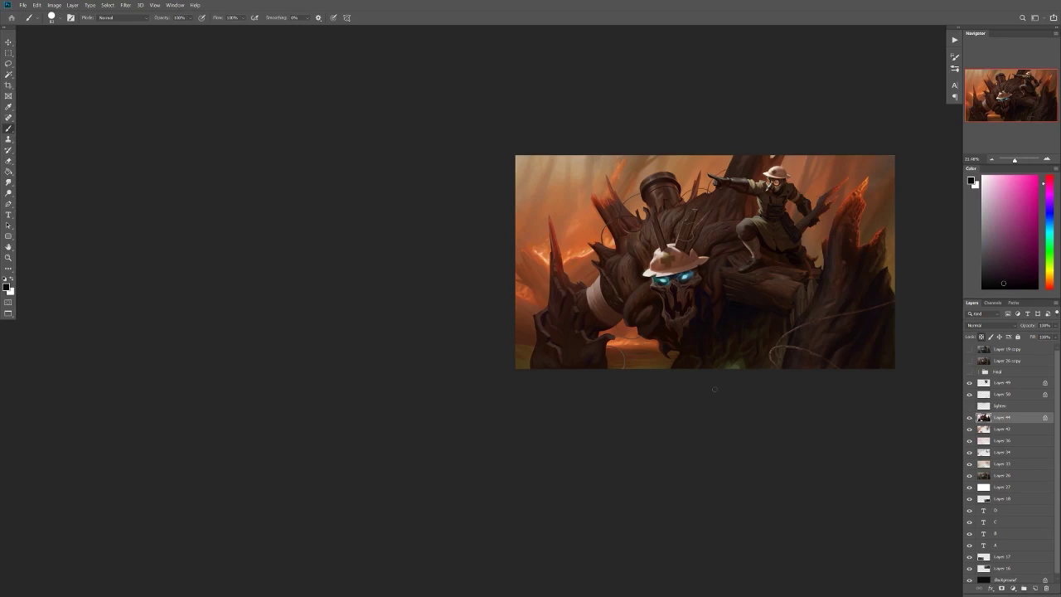
left_click_drag(714, 388, 587, 428)
scroll(671, 245, "down", 1)
scroll(667, 352, "up", 4)
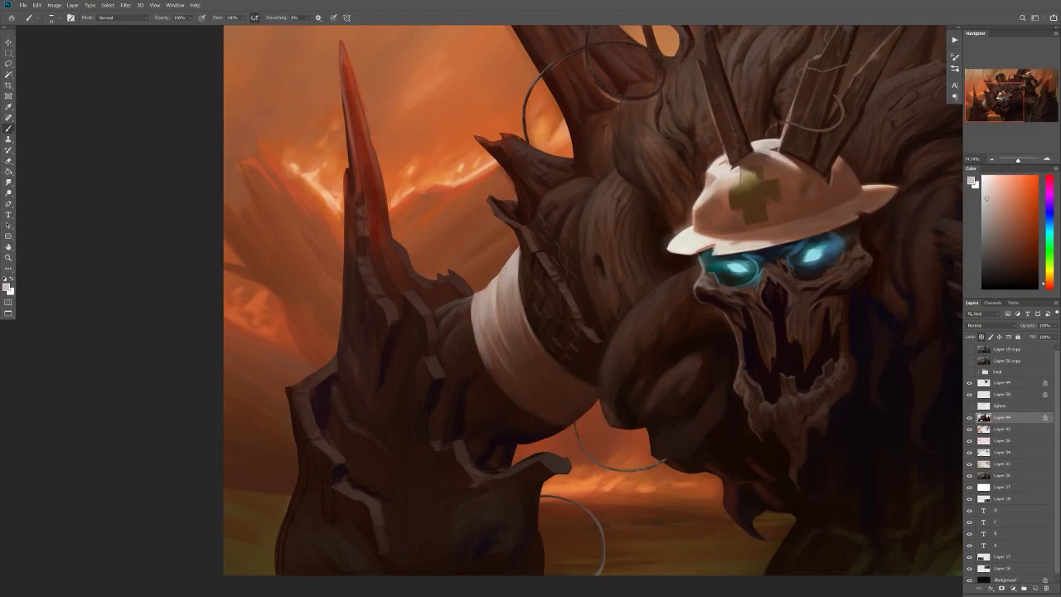
Step: Mirror the canvas and refine the bark on the creature's back below the soldier's pointing arm with dark browns
scroll(727, 398, "down", 5)
scroll(696, 260, "up", 3)
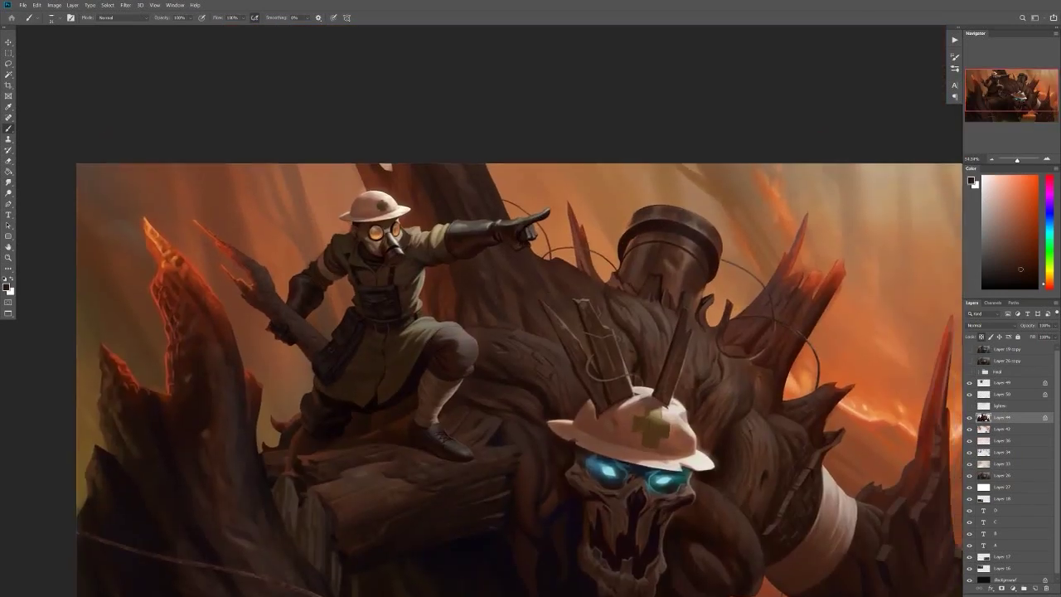
scroll(489, 299, "up", 2)
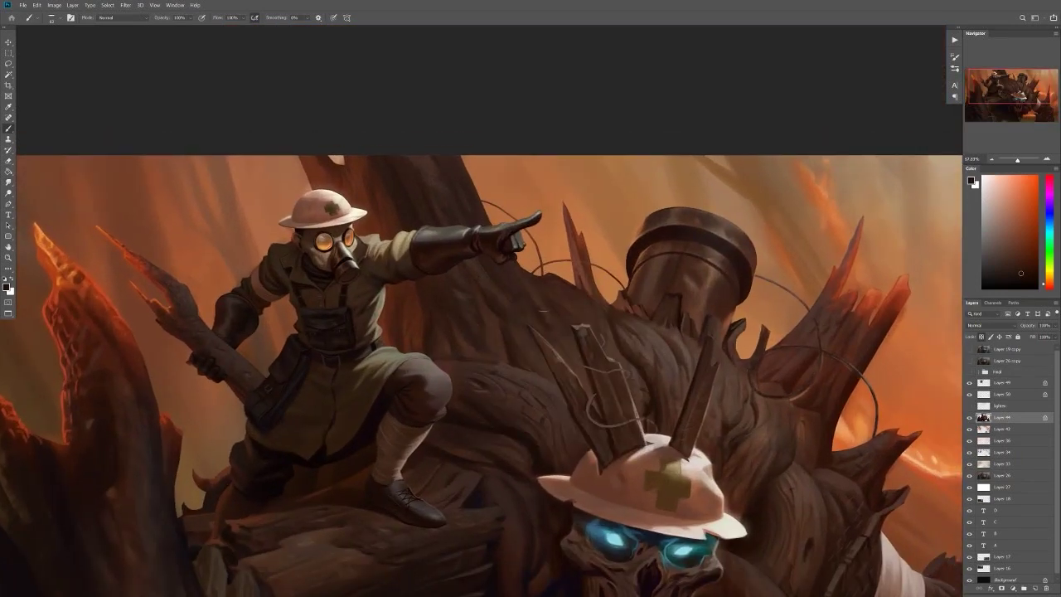
scroll(614, 365, "down", 2)
scroll(514, 340, "up", 3)
right_click(506, 337)
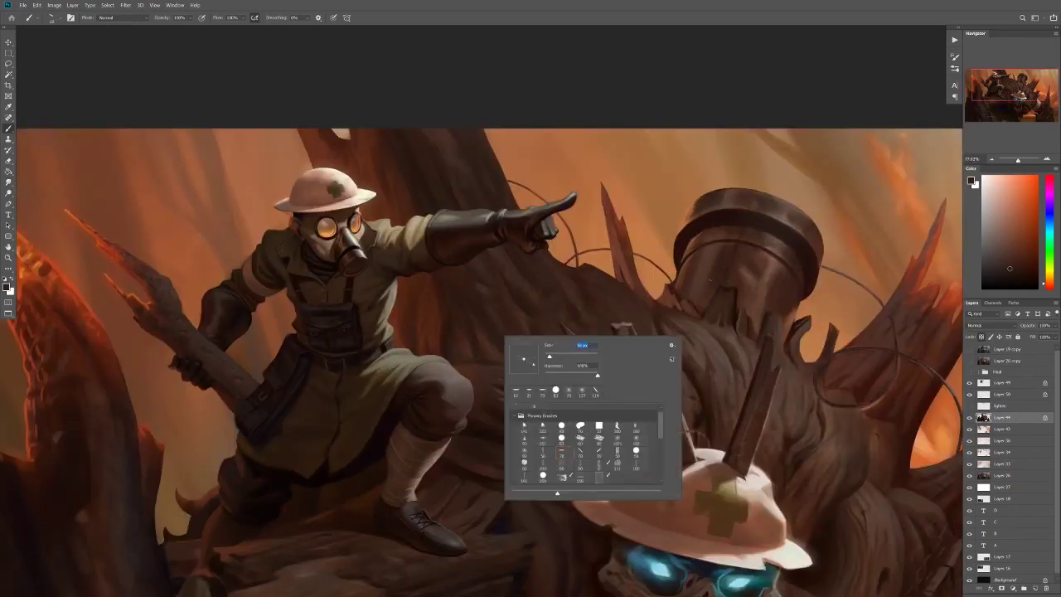
key("Escape")
scroll(498, 336, "down", 1)
scroll(452, 326, "down", 3)
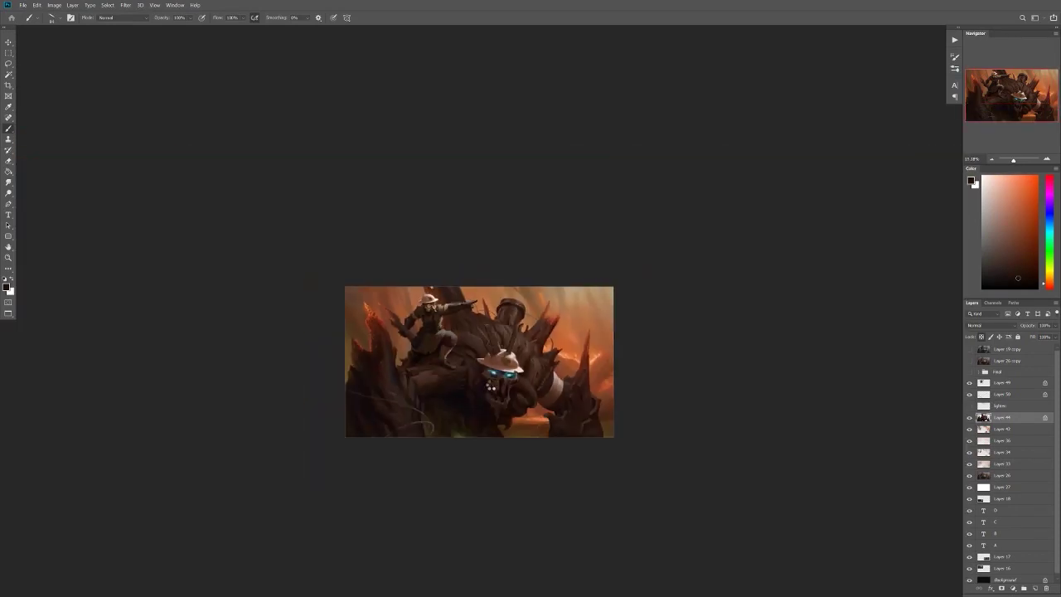
Step: Restore the original orientation and paint bark grooves beneath the soldier's pointing hand with sampled browns
key("ctrl+shift+h")
scroll(452, 326, "up", 3)
right_click(508, 251)
left_click(507, 250, "alt")
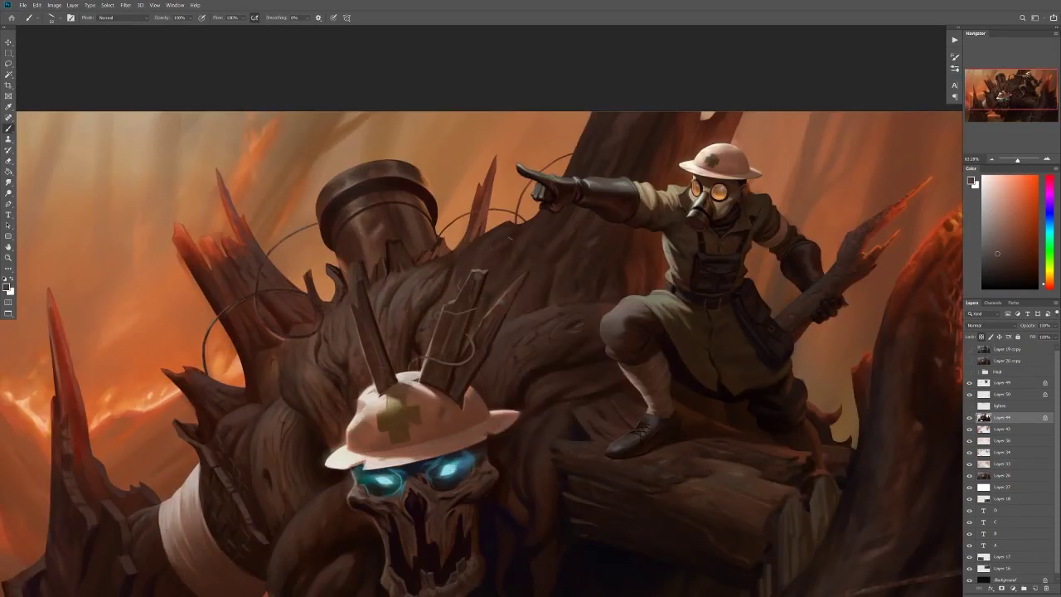
right_click(508, 250)
left_click(507, 250, "alt")
scroll(491, 332, "down", 5)
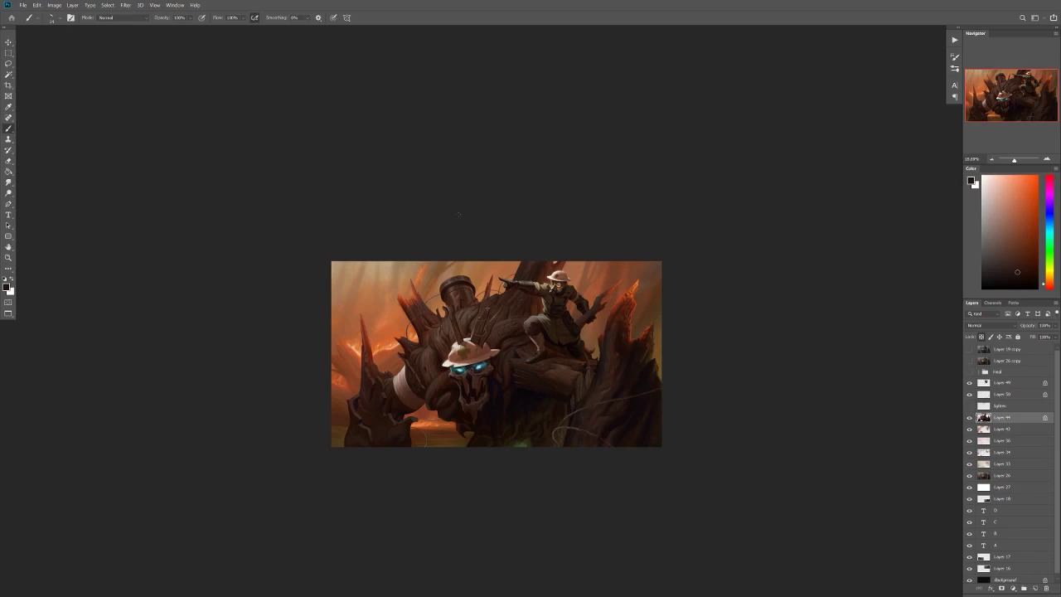
scroll(458, 215, "up", 5)
left_click(496, 205, "alt")
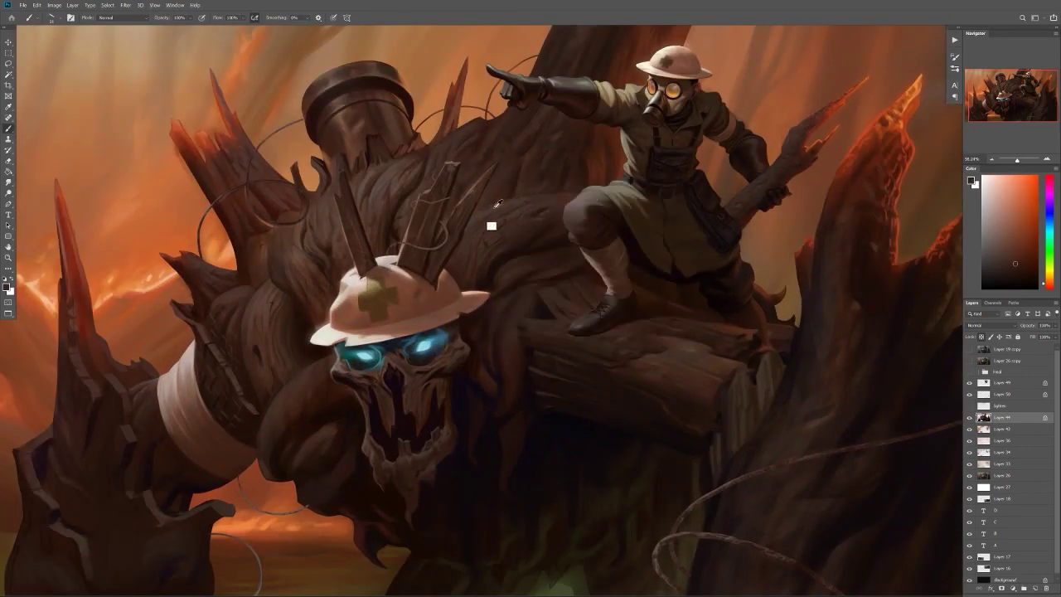
Step: Refine the light and dark bark folds around the helmet stakes and below the metal chimney
scroll(493, 304, "up", 2)
scroll(493, 304, "down", 5)
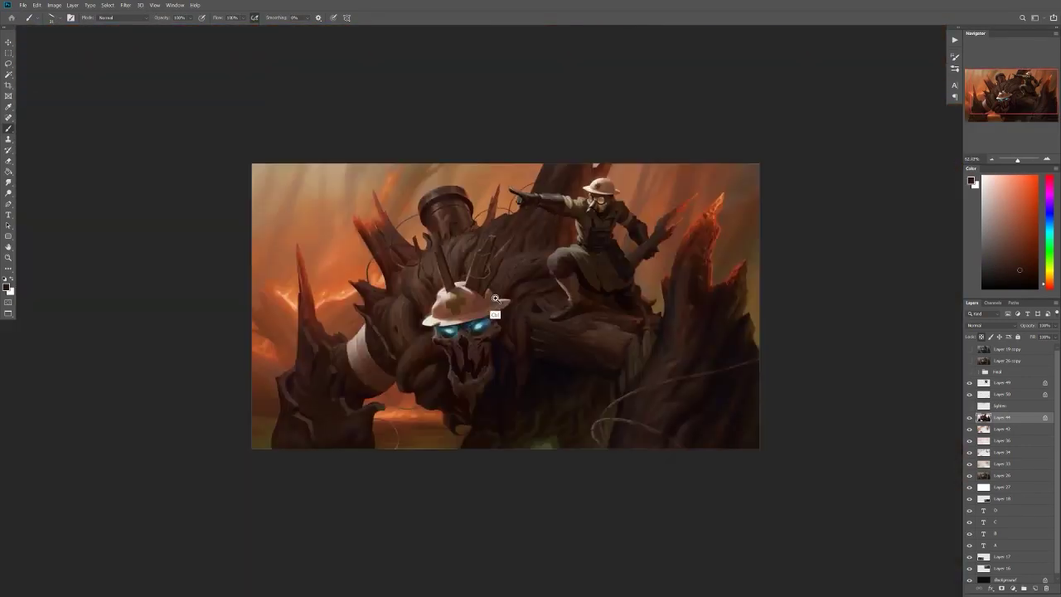
scroll(494, 304, "up", 6)
scroll(534, 246, "down", 3)
scroll(535, 246, "up", 1)
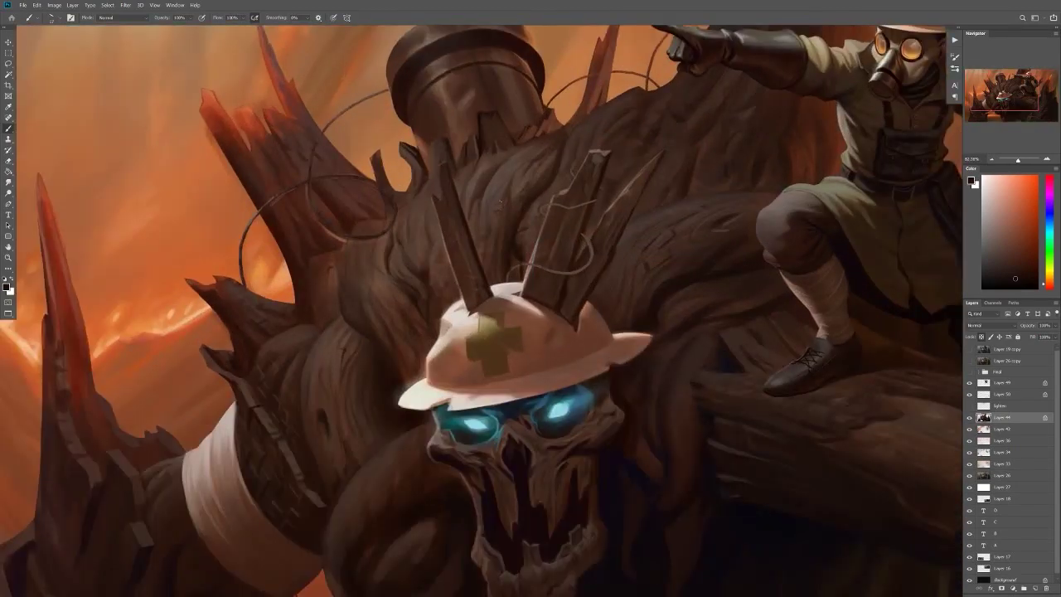
scroll(535, 247, "down", 3)
scroll(513, 242, "up", 5)
scroll(514, 249, "down", 4)
scroll(514, 248, "up", 3)
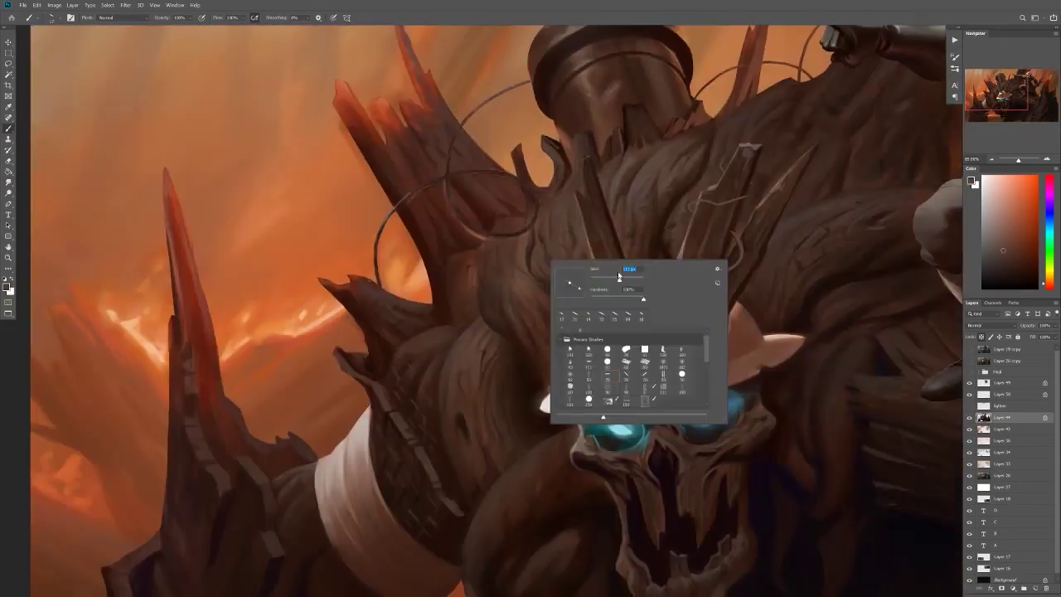
scroll(514, 249, "down", 3)
scroll(585, 263, "up", 3)
Step: Mirror the canvas and touch up the shoulder folds beside the skull and the dark roots under the log
scroll(585, 264, "down", 2)
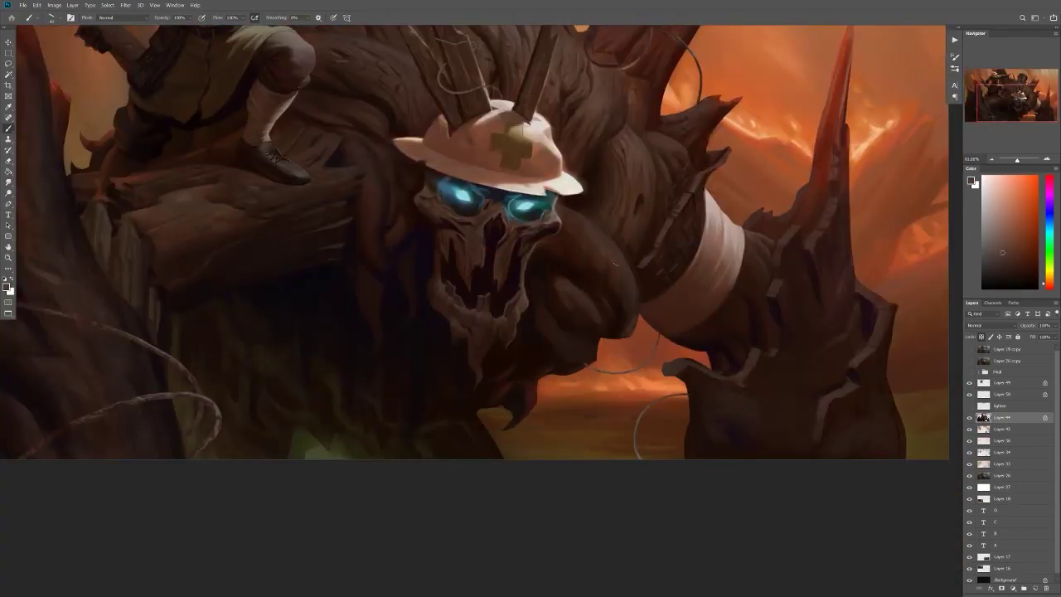
scroll(540, 335, "down", 3)
scroll(514, 371, "up", 3)
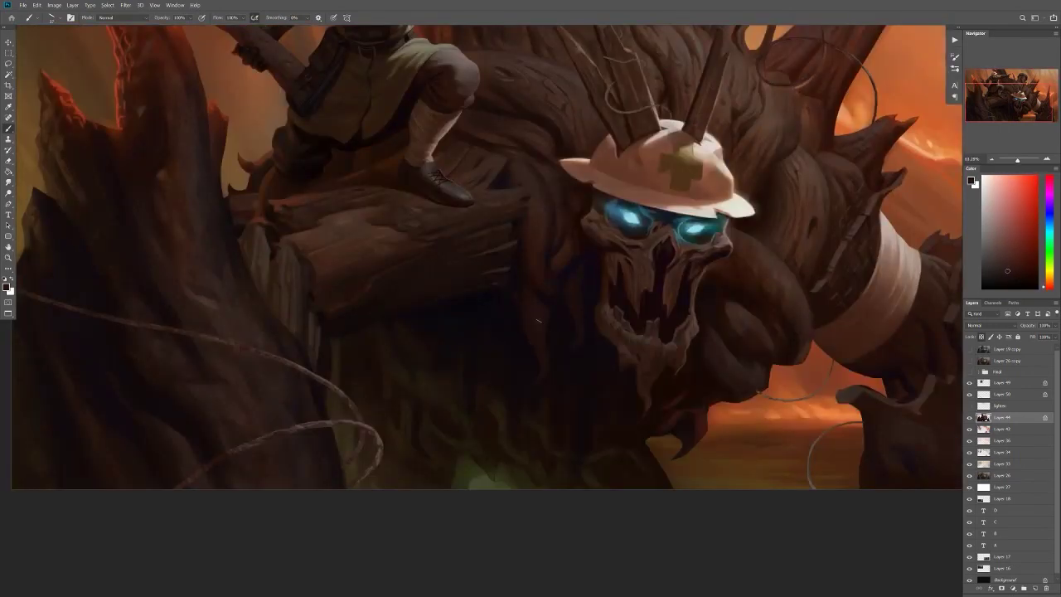
scroll(520, 232, "down", 3)
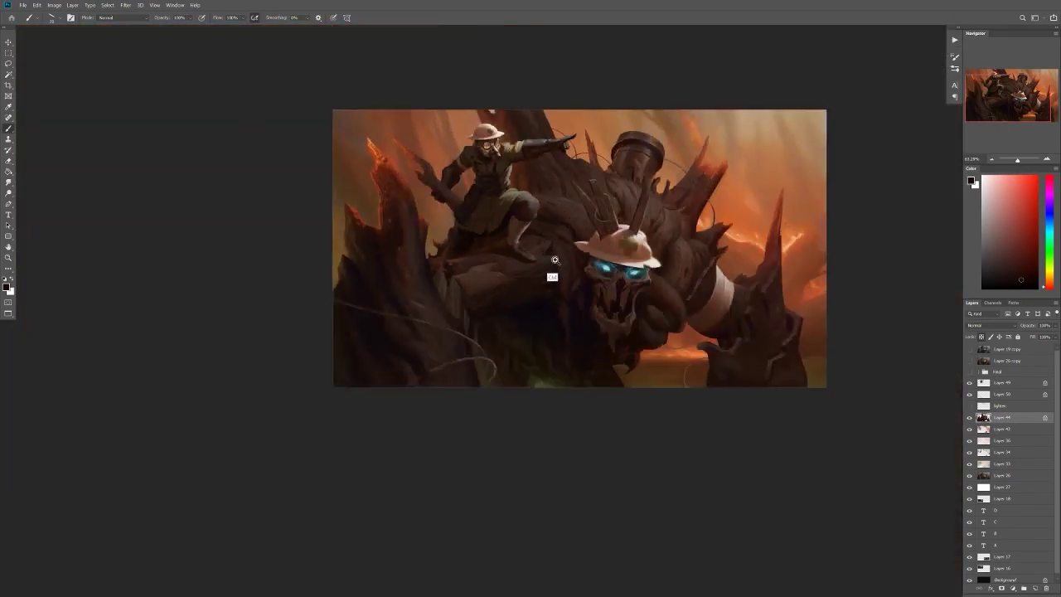
scroll(598, 300, "up", 3)
scroll(577, 395, "down", 3)
Step: Return to the original orientation and refine the bark folds between the helmet stakes and the soldier's knee
scroll(577, 396, "up", 3)
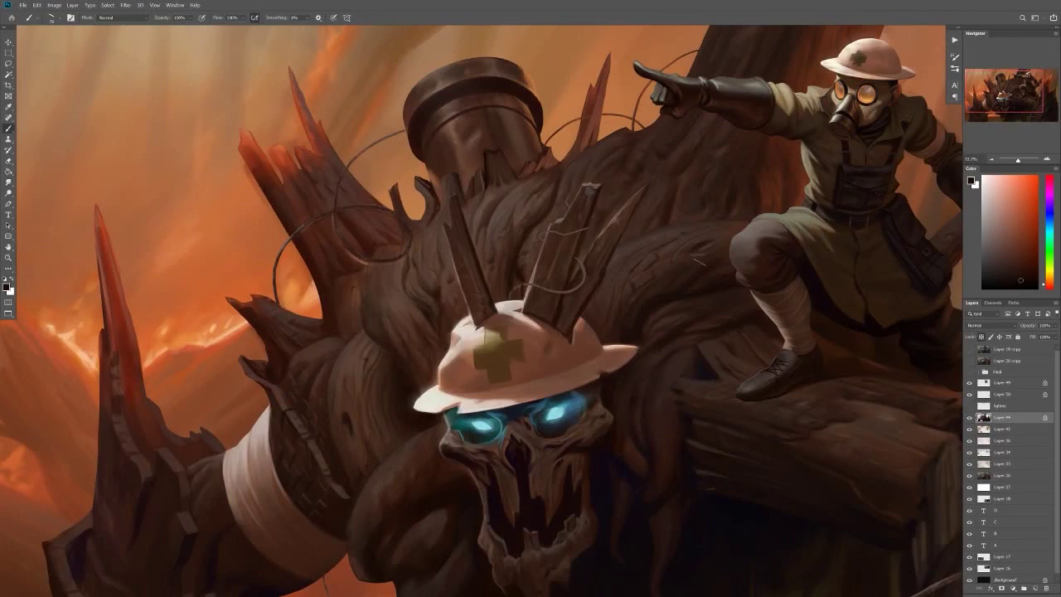
scroll(577, 395, "down", 2)
right_click(717, 272)
key("Escape")
scroll(701, 309, "down", 3)
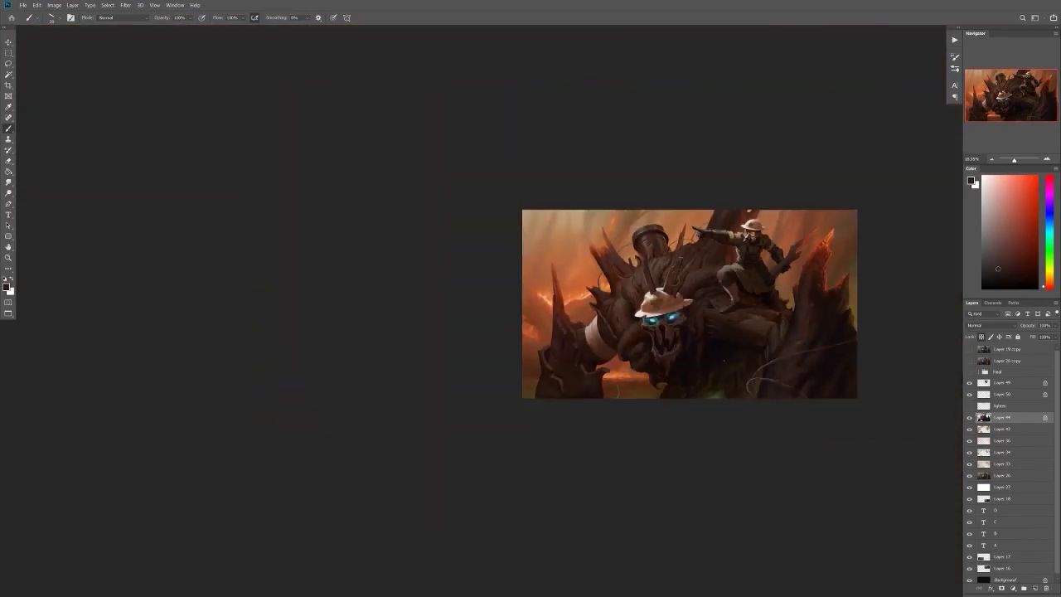
scroll(701, 309, "up", 4)
scroll(700, 309, "down", 4)
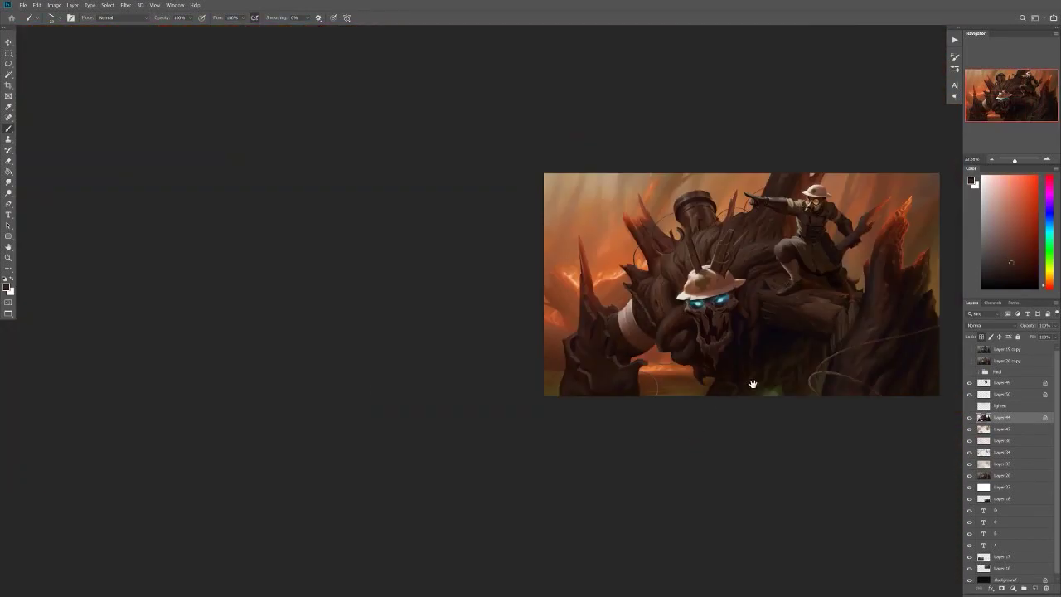
scroll(701, 309, "right", 2)
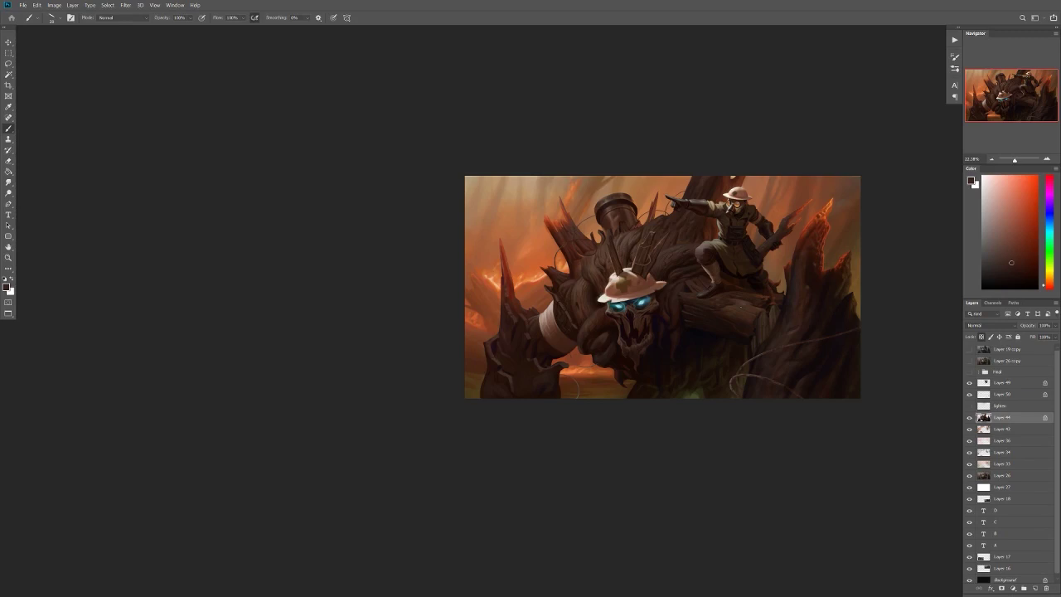
Step: Touch up the tall trunk behind the soldier, then refine the bark behind the helmet on the mirrored canvas with sampled browns
scroll(704, 196, "up", 3)
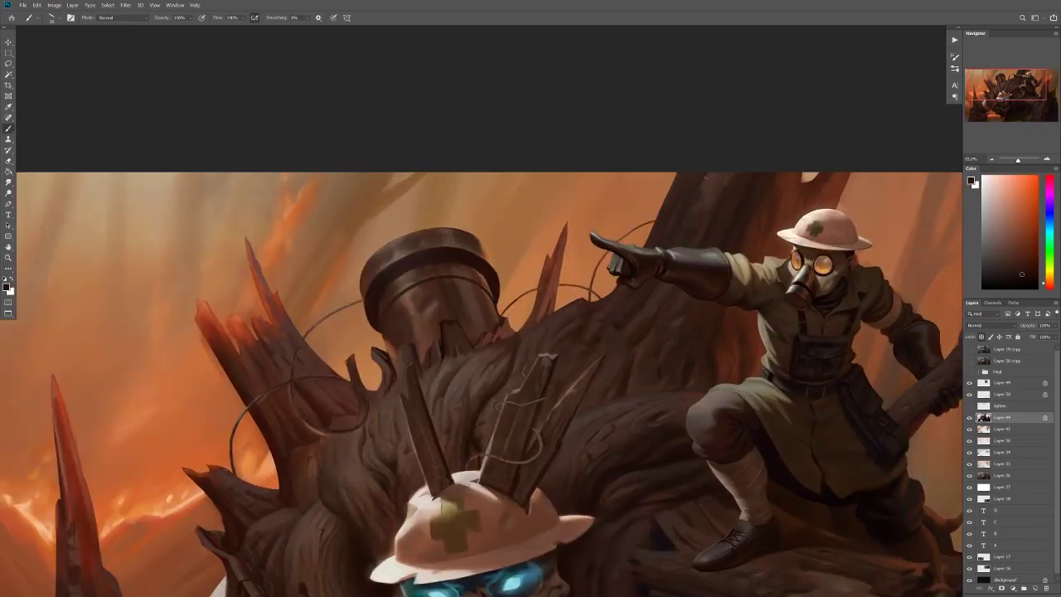
scroll(706, 176, "down", 4)
key("h")
scroll(679, 272, "up", 4)
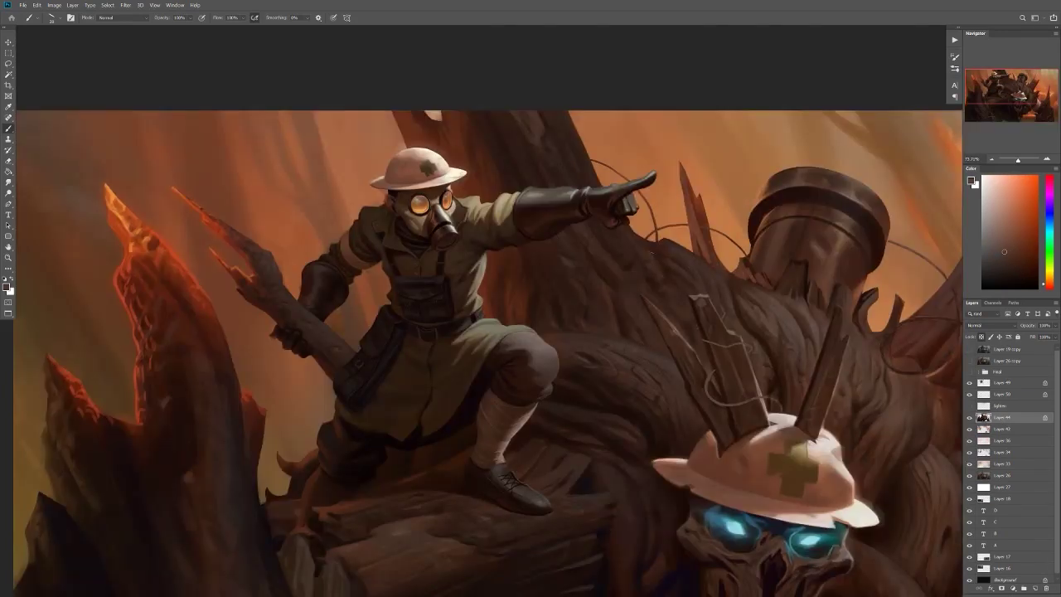
scroll(611, 294, "down", 2)
scroll(611, 295, "up", 3)
scroll(611, 294, "down", 2)
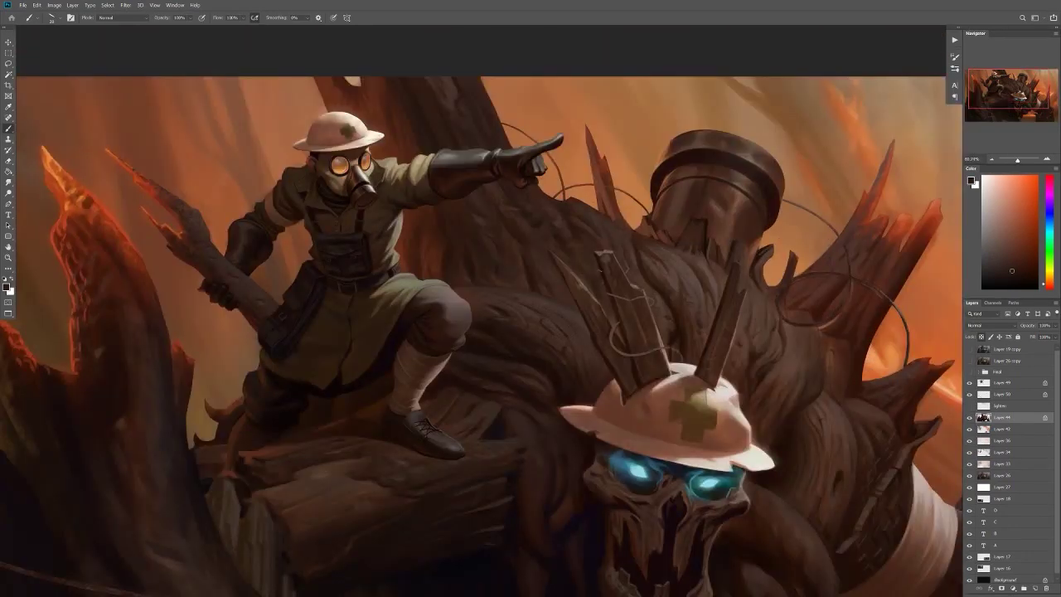
left_click_drag(662, 335, 495, 278)
left_click(592, 261, "alt")
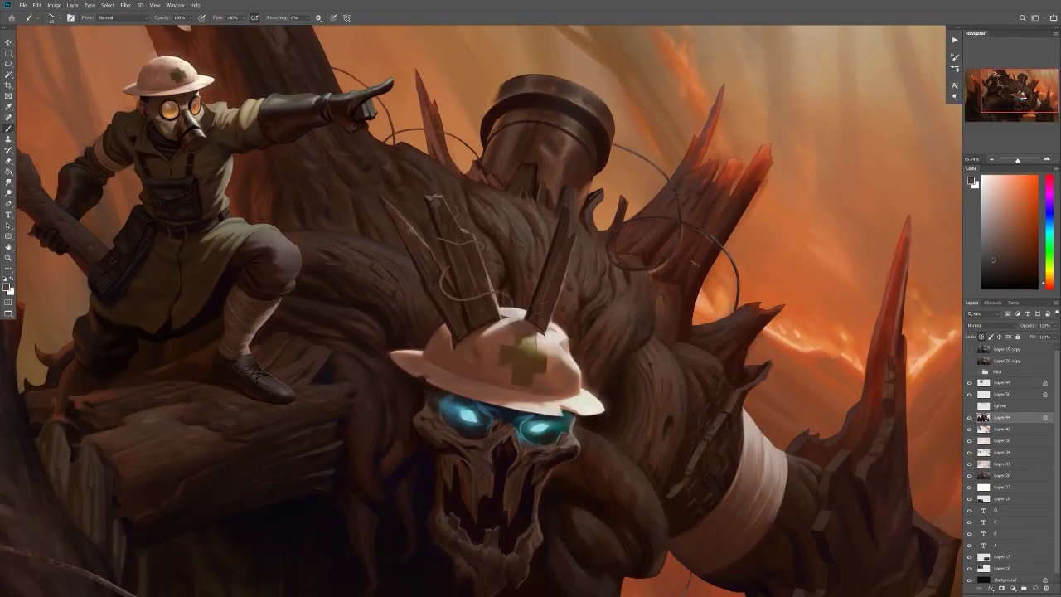
scroll(630, 356, "down", 2)
Step: Unmirror the canvas and refine the bark ridges on the creature's back with a dark brown
scroll(651, 354, "up", 5)
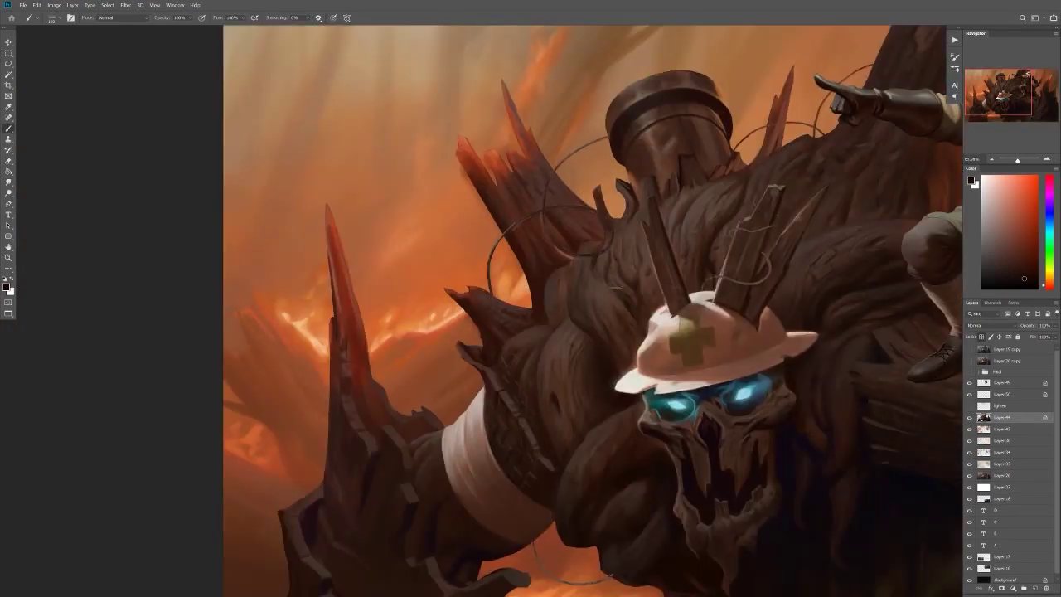
scroll(619, 348, "down", 5)
scroll(618, 348, "up", 5)
scroll(611, 285, "up", 1)
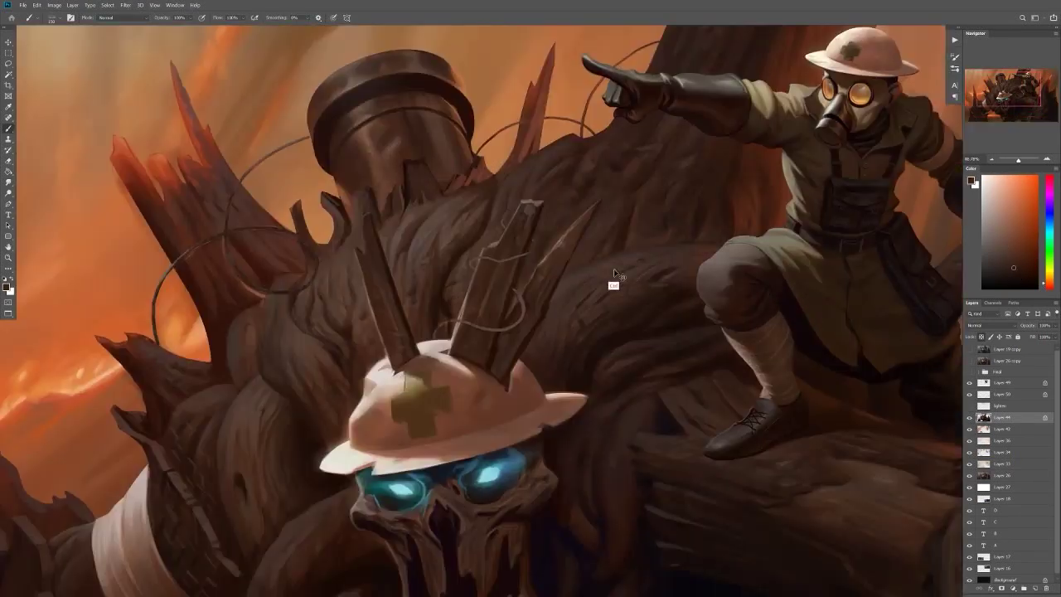
scroll(610, 317, "down", 5)
scroll(610, 318, "up", 5)
Step: Mirror the canvas again and model the thick shoulder folds beside the skull with greyish and dark browns
right_click(625, 275)
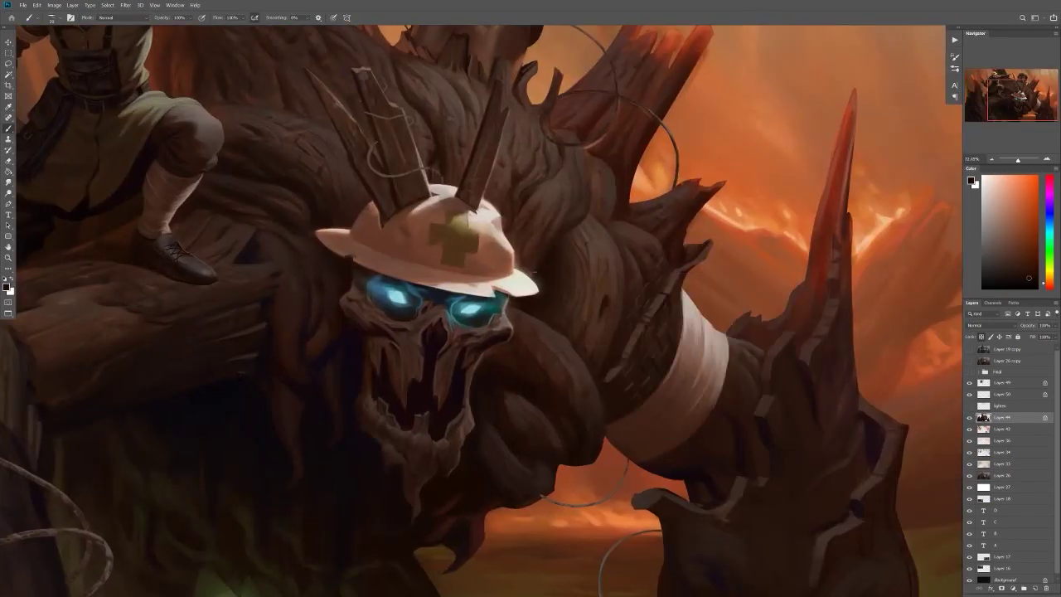
scroll(614, 310, "down", 5)
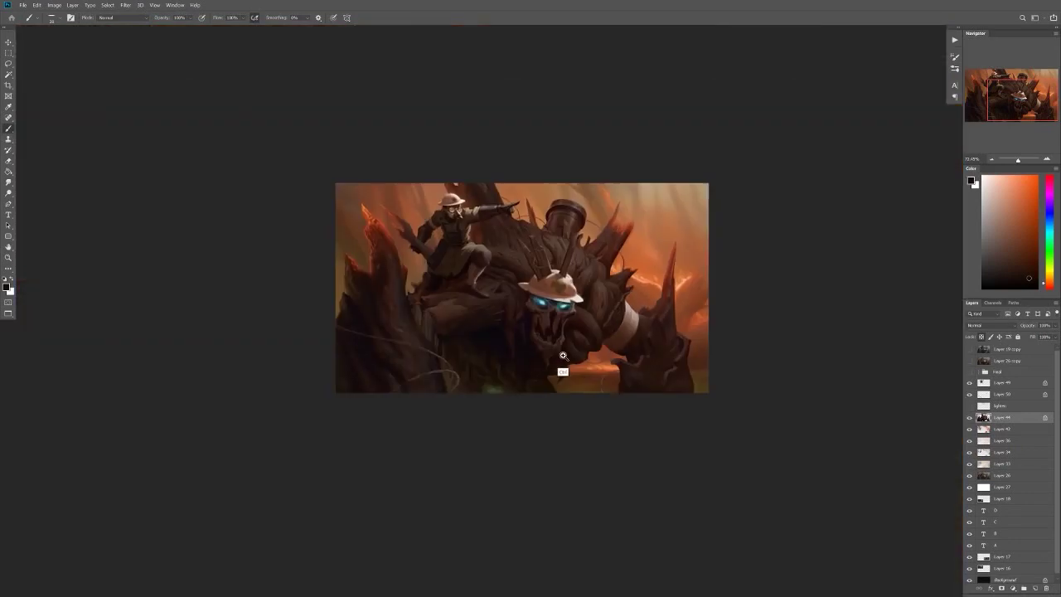
scroll(614, 311, "up", 5)
scroll(614, 311, "down", 5)
scroll(614, 311, "up", 1)
scroll(614, 311, "down", 1)
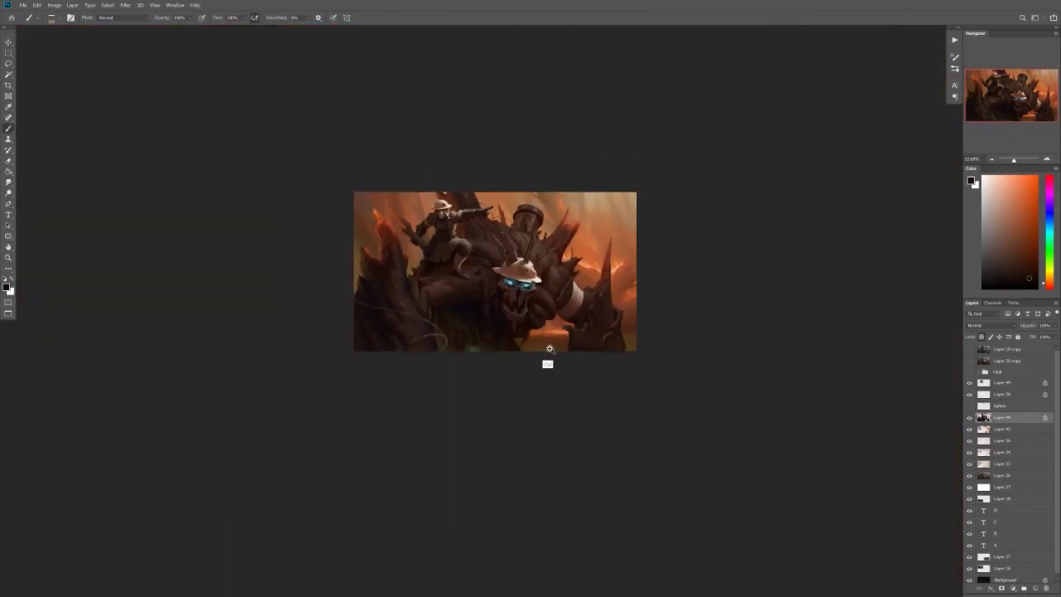
scroll(547, 361, "up", 5)
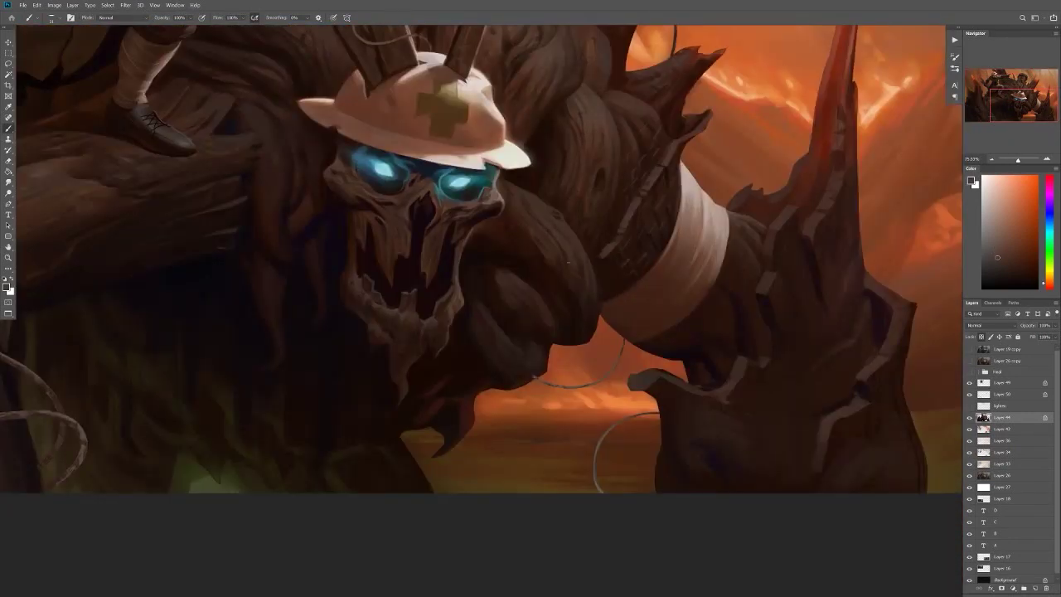
scroll(574, 278, "up", 1)
scroll(499, 325, "down", 2)
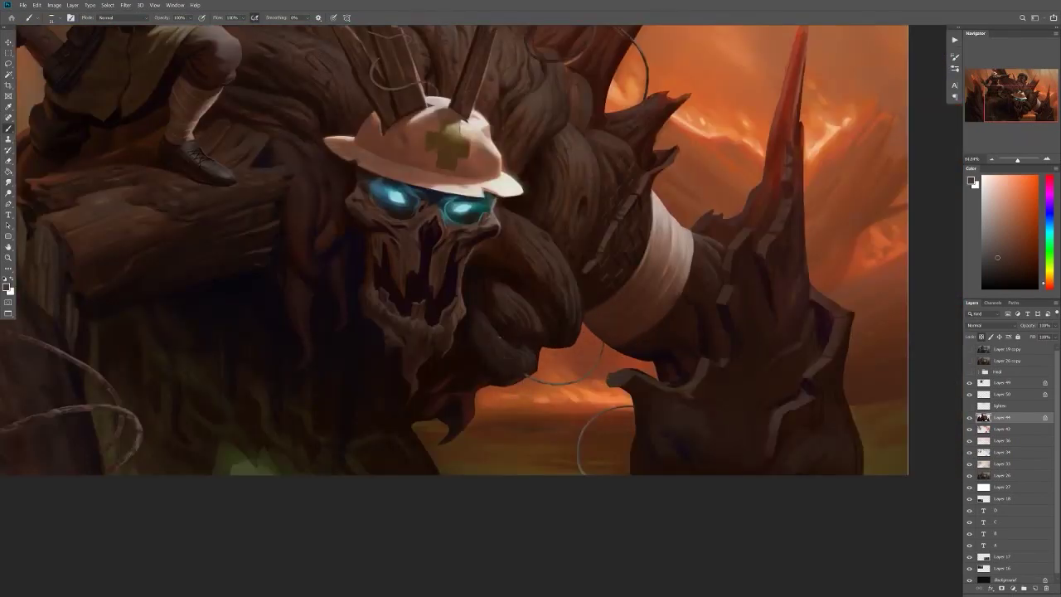
scroll(470, 342, "down", 3)
scroll(470, 342, "up", 2)
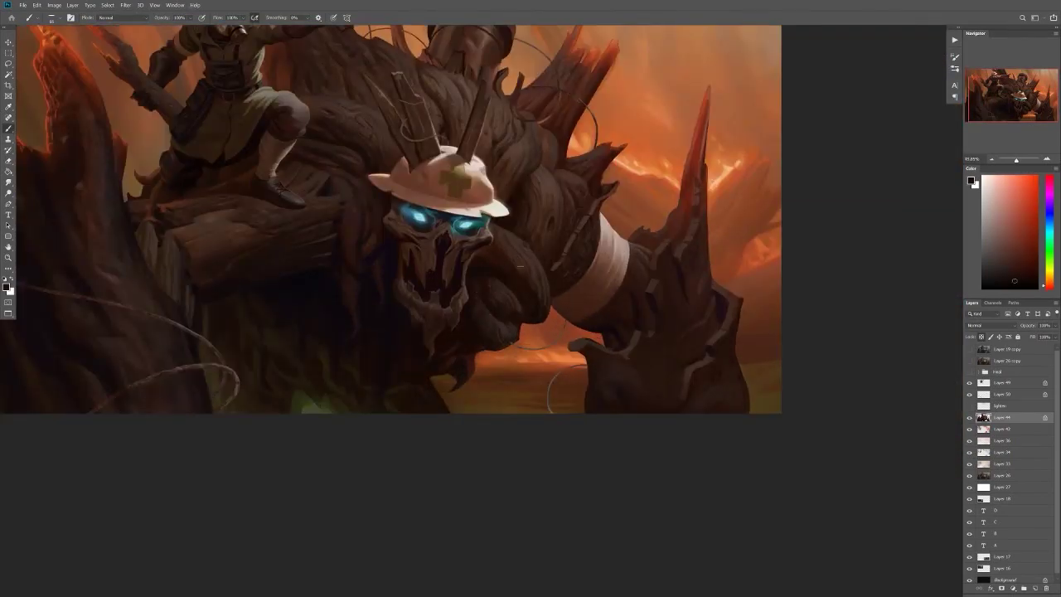
Step: Flip the canvas horizontally and back again to check the creature's shoulder, spiked forearm and overall composition
scroll(496, 315, "down", 4)
key("ctrl+shift+h")
scroll(496, 304, "up", 2)
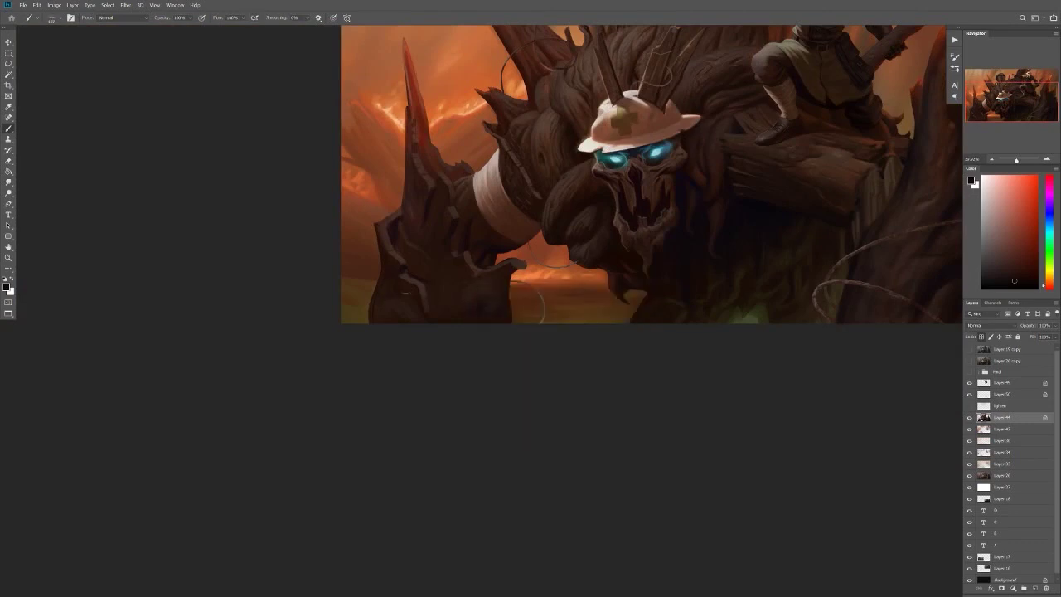
scroll(496, 305, "down", 2)
scroll(514, 290, "up", 3)
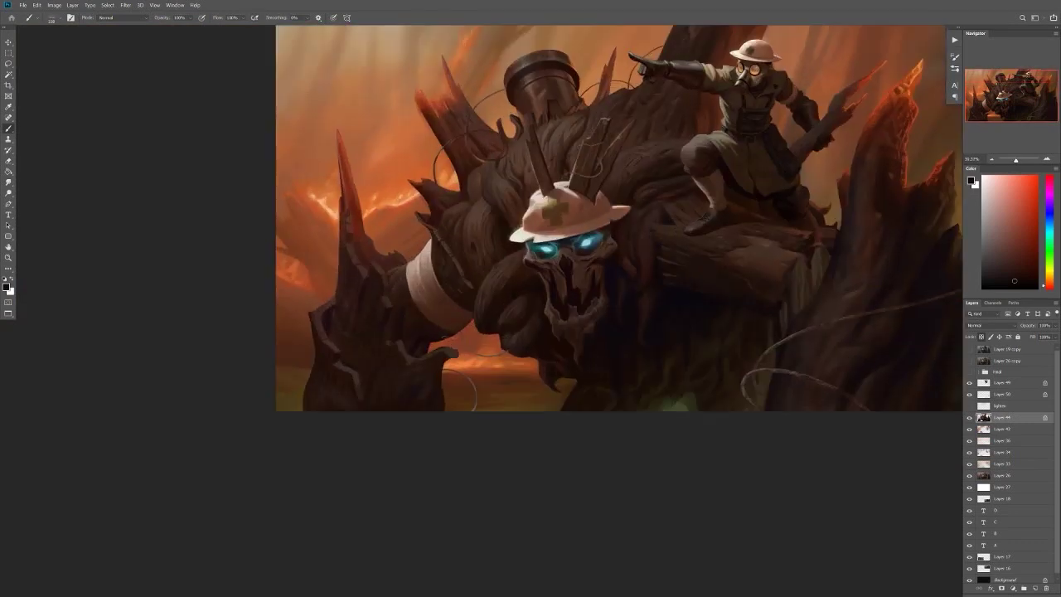
scroll(531, 273, "down", 3)
key("ctrl+shift+h")
scroll(614, 315, "up", 1)
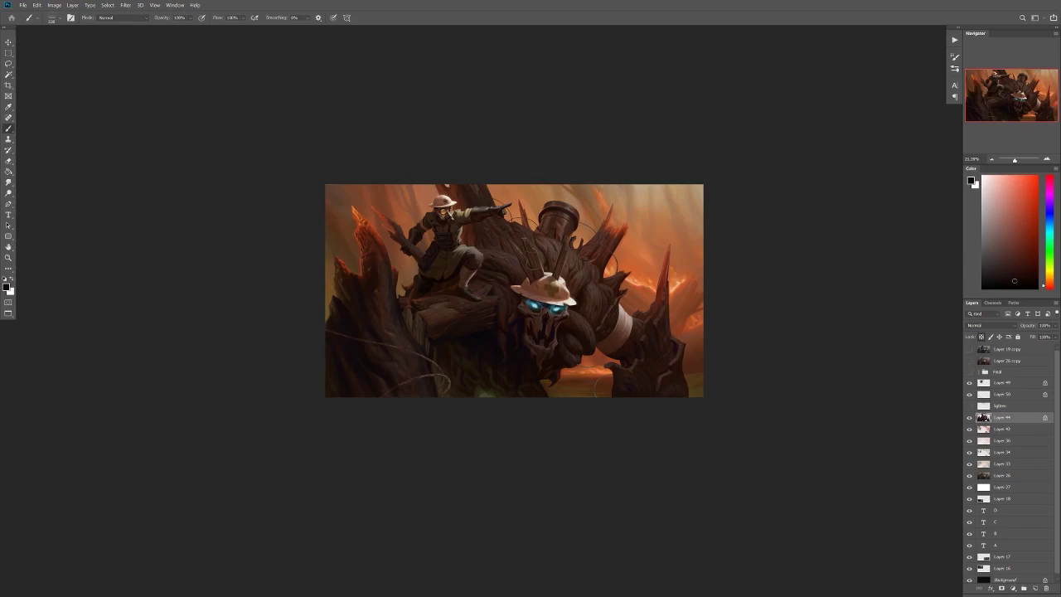
Step: Refine the dark bark between the soldier's log and the helmeted skull with a fine brush
scroll(517, 291, "up", 5)
scroll(464, 313, "down", 2)
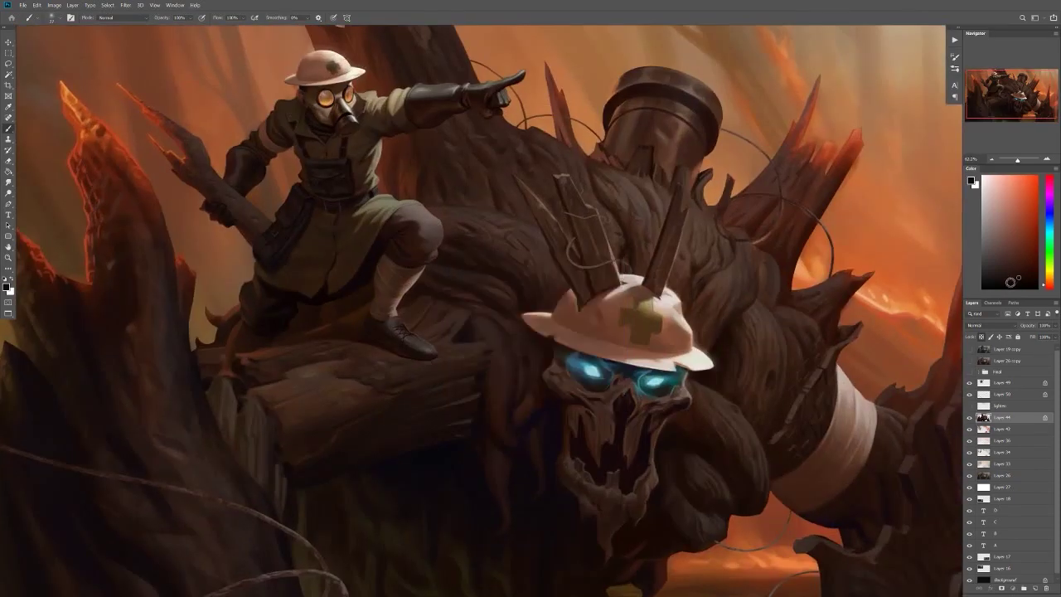
scroll(464, 313, "up", 1)
scroll(440, 304, "up", 1)
scroll(464, 298, "down", 1)
right_click(491, 290)
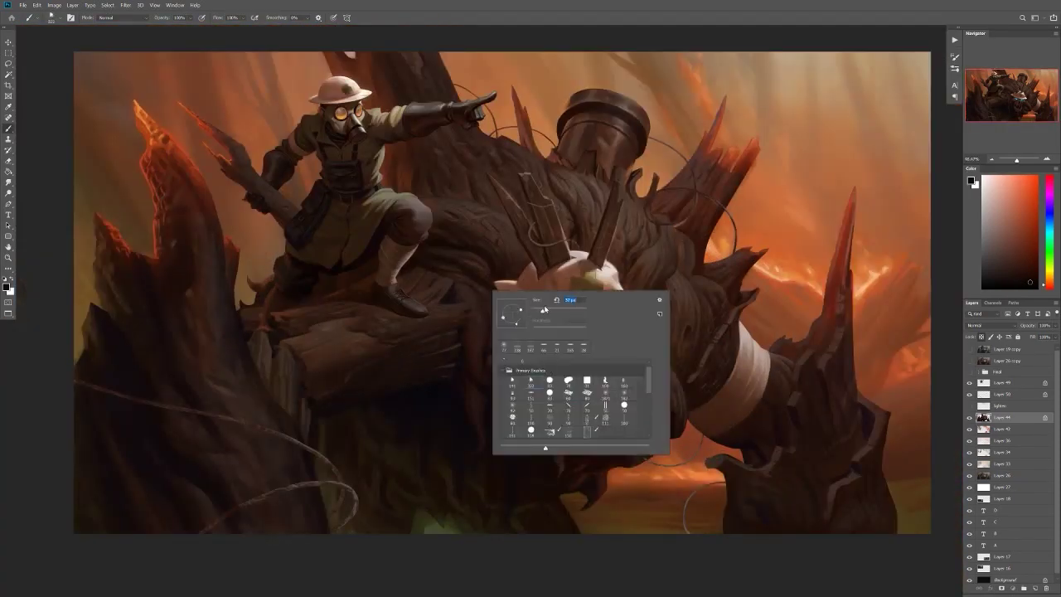
Step: Deepen the shadows beside the skull and under the helmet brim with sampled dark browns
left_click(493, 319, "alt")
scroll(474, 290, "up", 1)
scroll(514, 311, "up", 2)
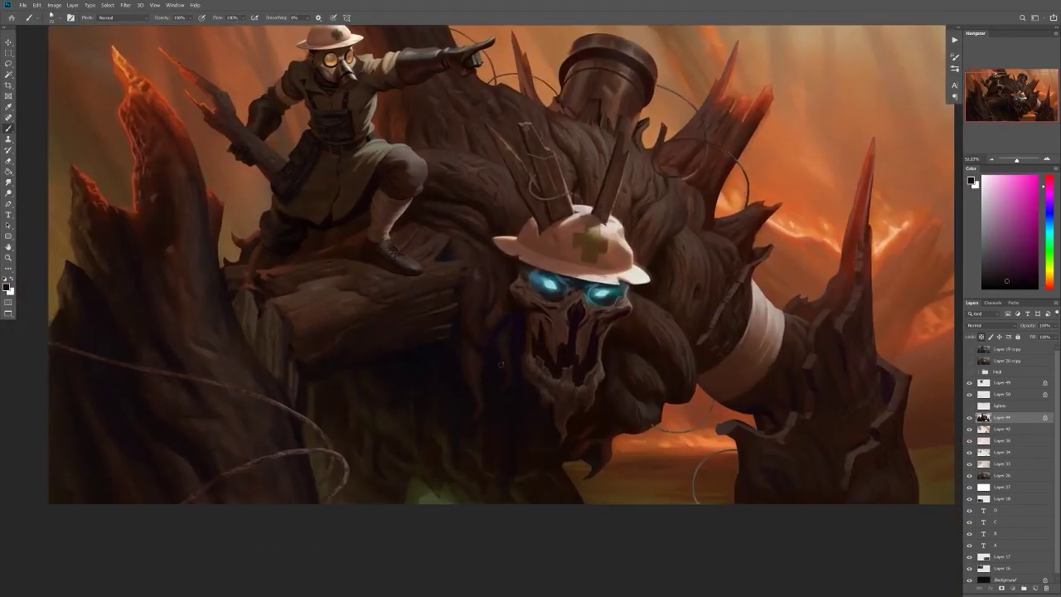
left_click(514, 311, "alt")
scroll(468, 310, "up", 1)
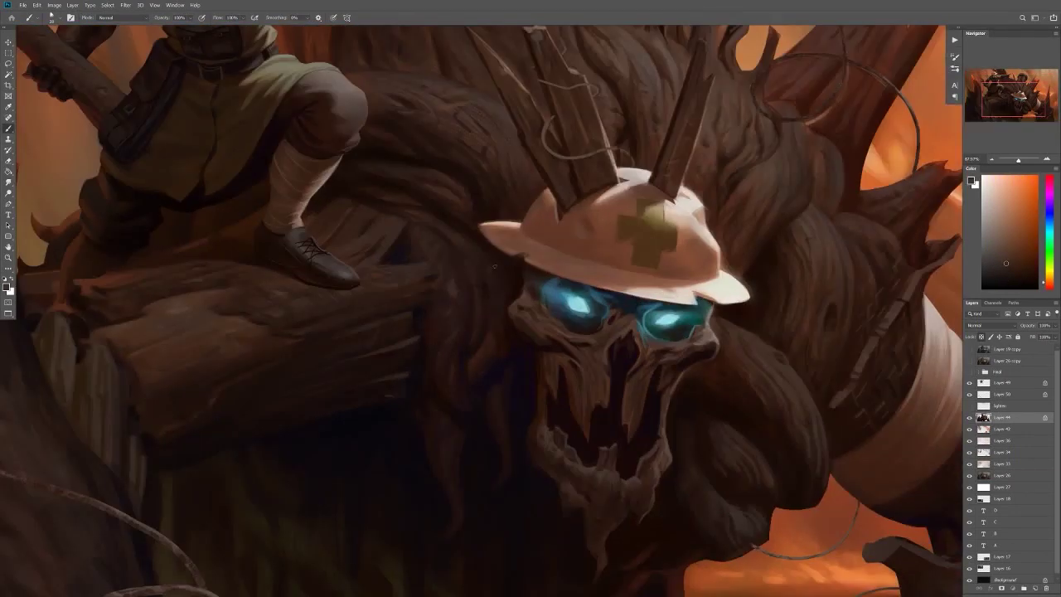
scroll(468, 310, "down", 4)
scroll(468, 310, "up", 2)
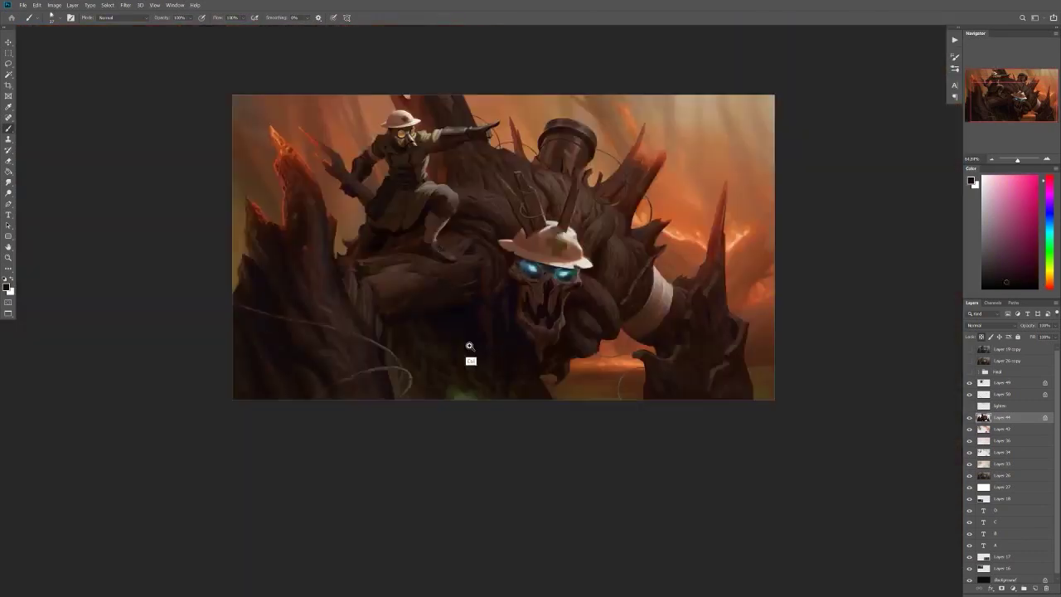
scroll(468, 310, "down", 2)
scroll(467, 310, "up", 3)
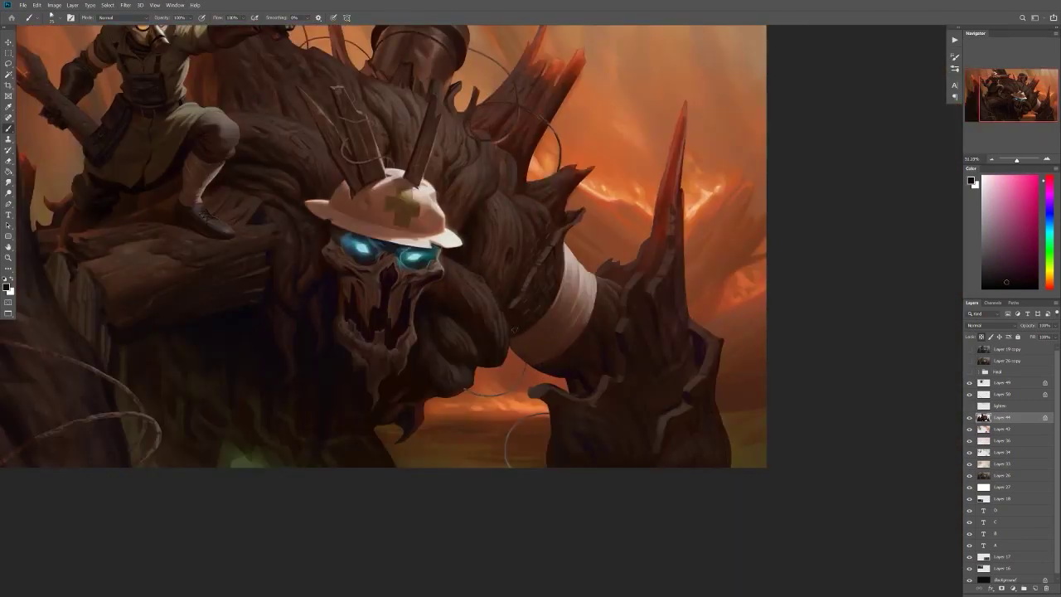
Step: Mirror the canvas and define the broken, charred tips of the stump behind the shoulder with reddish brown
scroll(384, 284, "down", 1)
key("ctrl+shift+h")
scroll(356, 240, "down", 2)
scroll(357, 240, "up", 2)
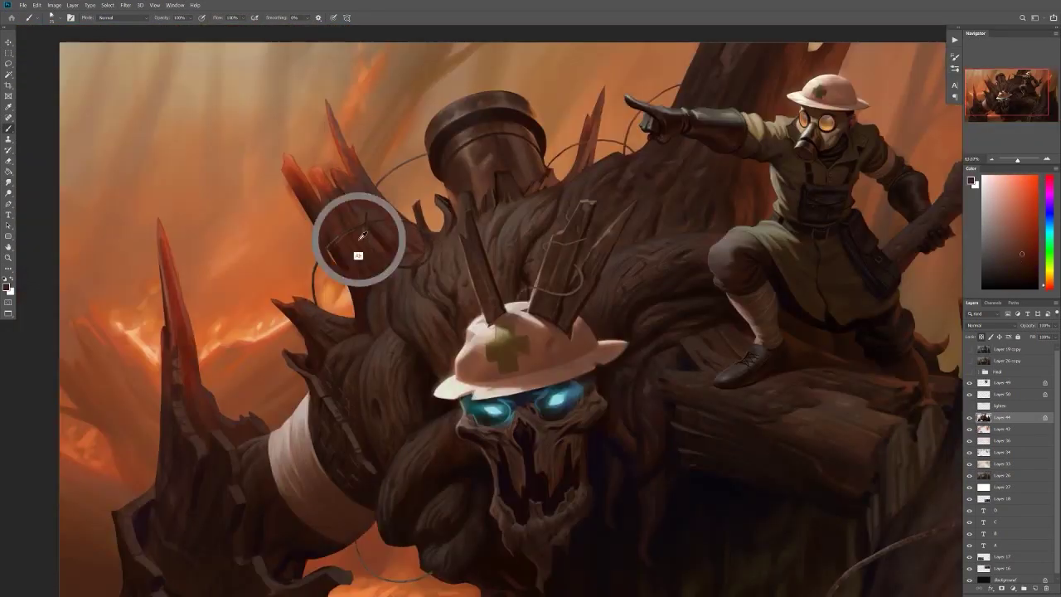
right_click(356, 248)
key("Escape")
scroll(330, 211, "up", 2)
left_click_drag(329, 211, 423, 265)
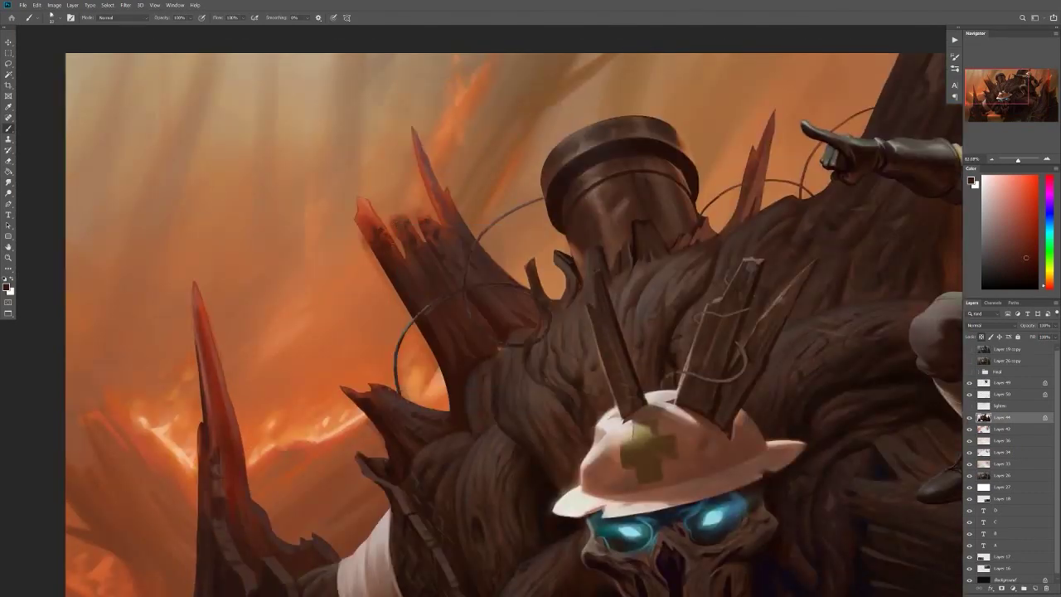
scroll(423, 265, "down", 1)
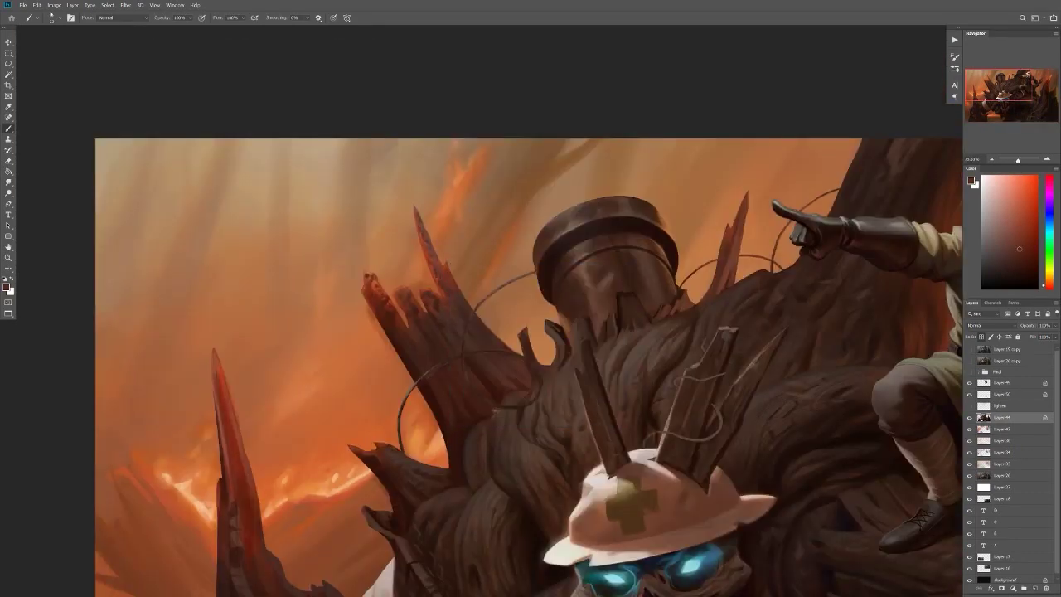
Step: Adjust the brush and model the body and base of the broken stump with dark browns
scroll(342, 381, "up", 1)
mouse_move(447, 292)
left_mouse_down()
mouse_move(447, 250)
mouse_move(449, 338)
left_mouse_up()
right_click(448, 250)
key("Escape")
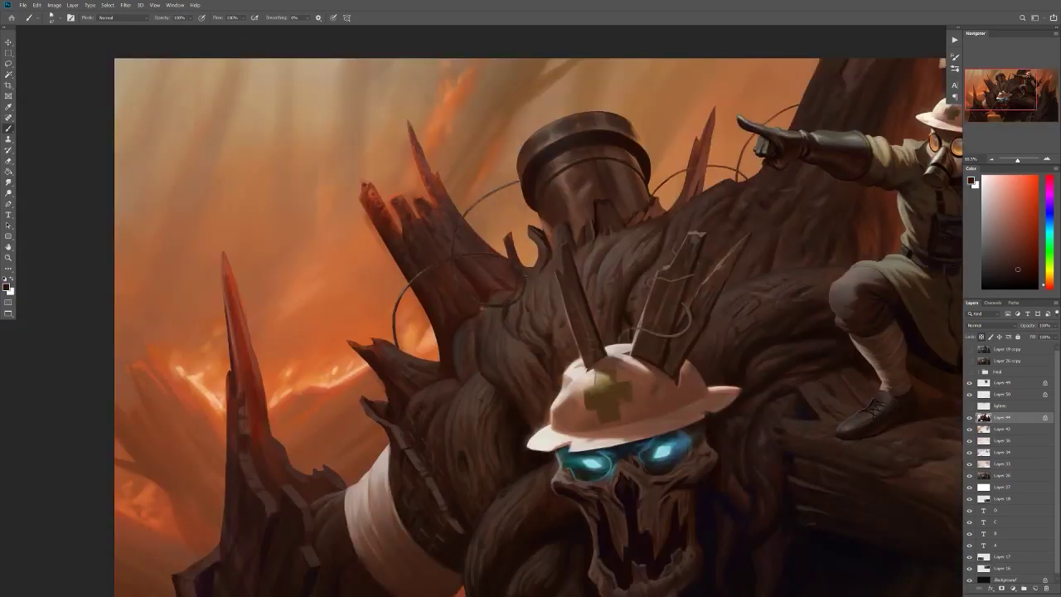
left_click_drag(454, 274, 457, 247)
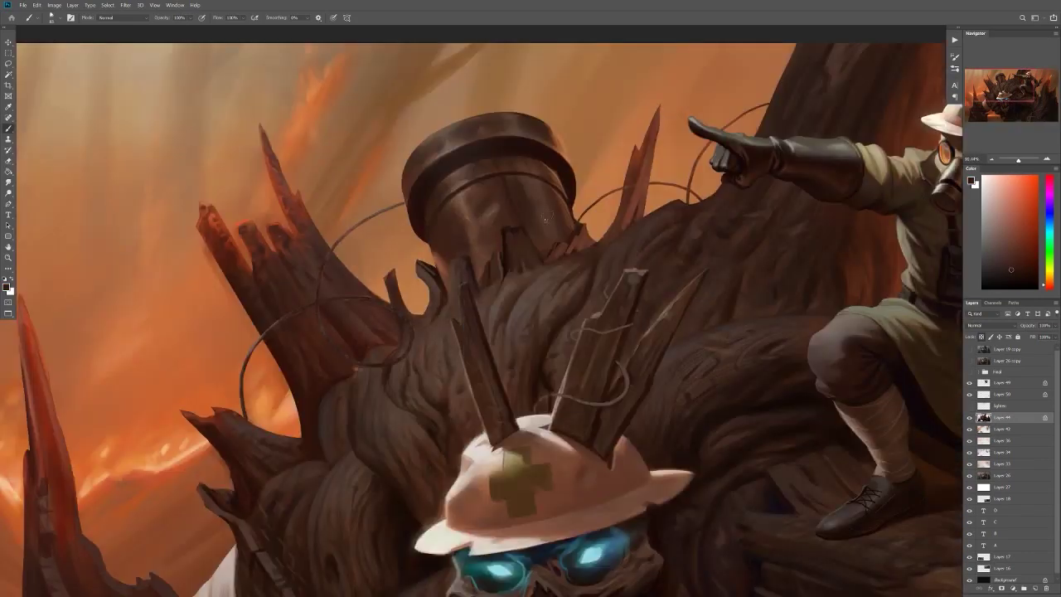
Step: Touch up the bark ridges between the helmet stakes and the soldier's pointing hand
scroll(544, 218, "down", 1)
left_click_drag(526, 362, 537, 356)
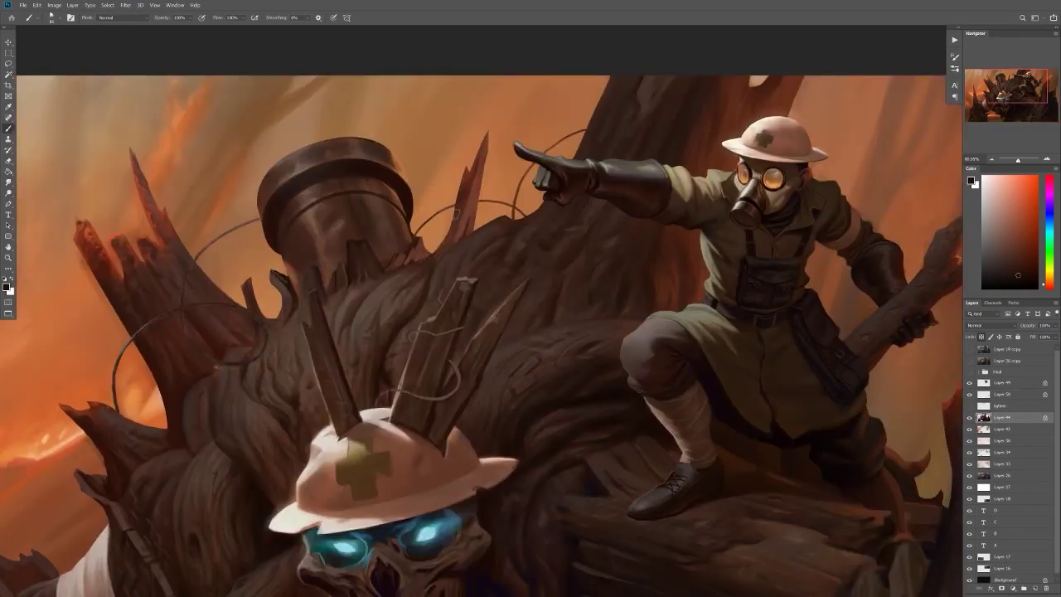
left_click_drag(504, 249, 558, 294)
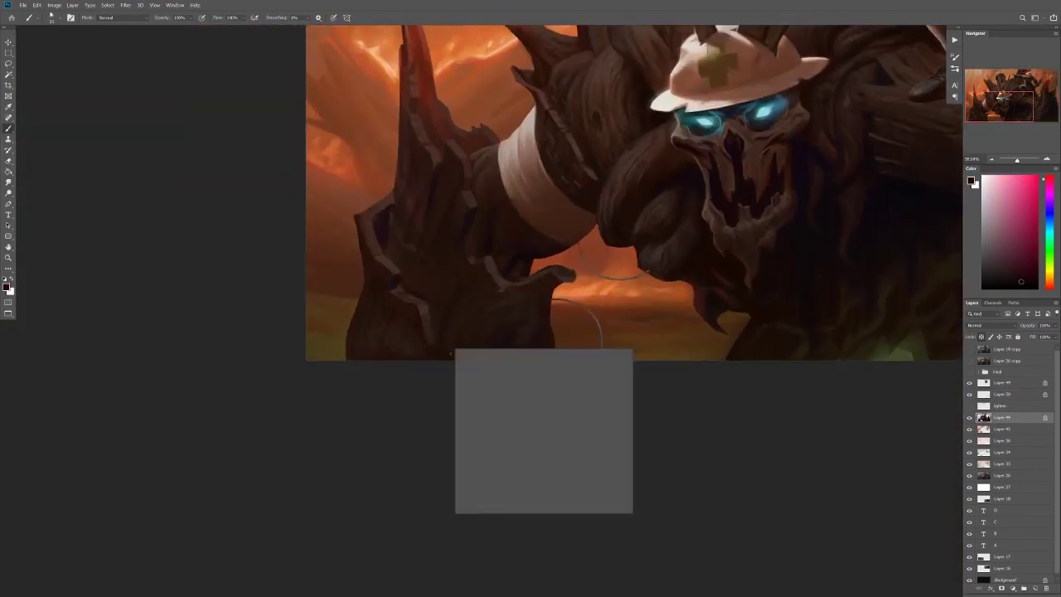
Step: Refine the forearm's jagged bark plates and the base of its tall spike with dark reddish browns
scroll(448, 249, "down", 1)
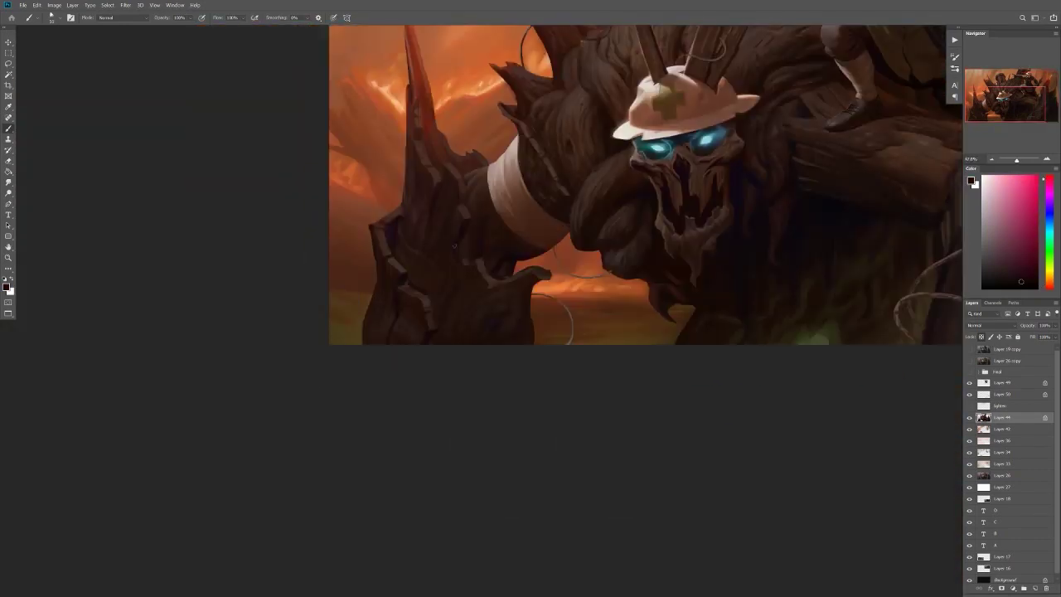
scroll(530, 249, "up", 1)
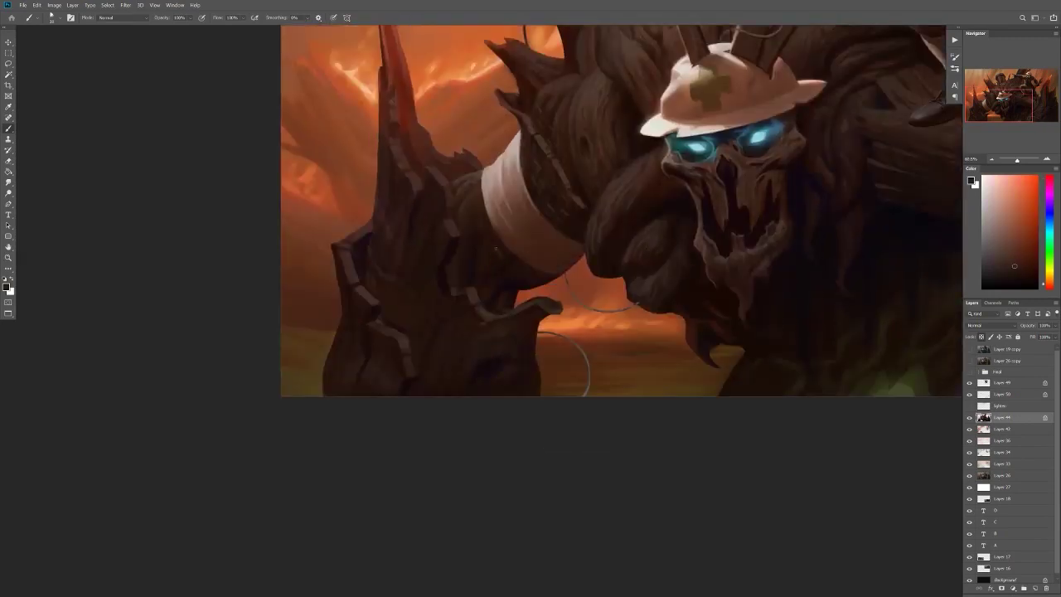
scroll(473, 239, "up", 1)
scroll(473, 239, "down", 4)
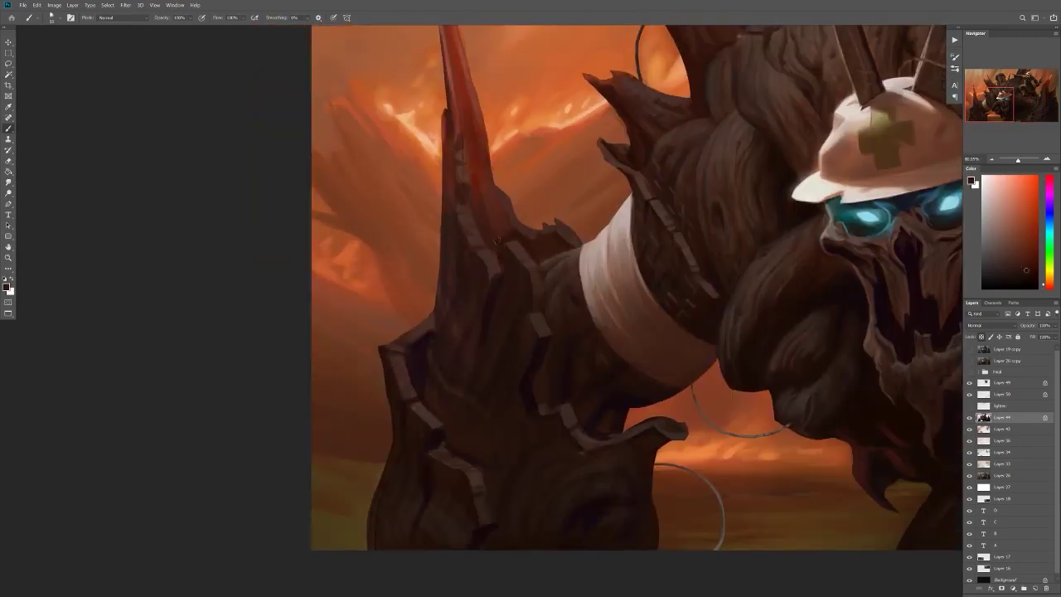
scroll(584, 332, "down", 2)
scroll(585, 331, "up", 6)
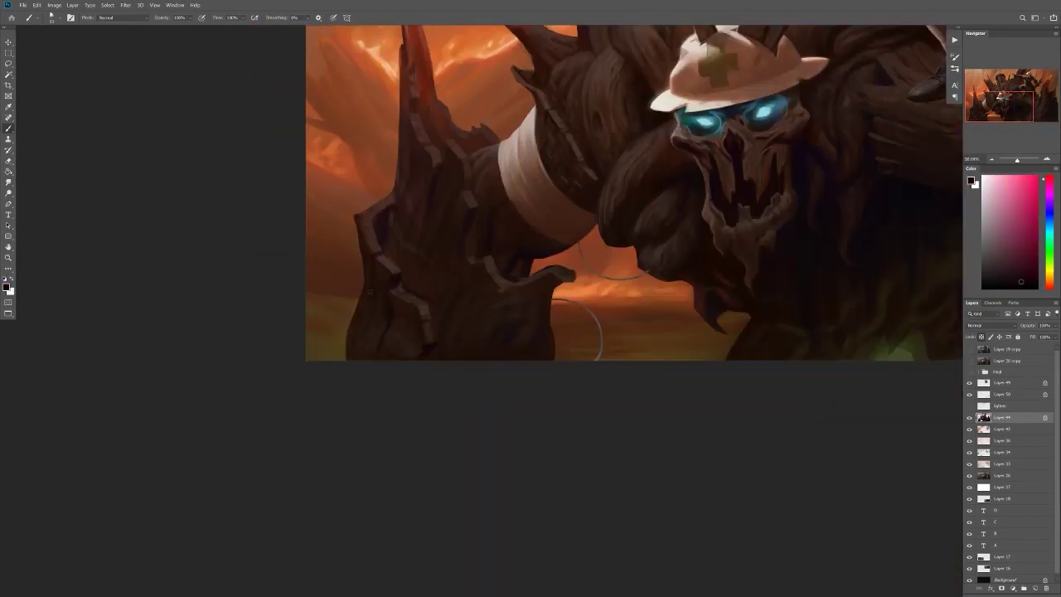
Step: Deepen the shadows and the hollow in the lower forearm with a sampled near-black brown
scroll(431, 261, "down", 1)
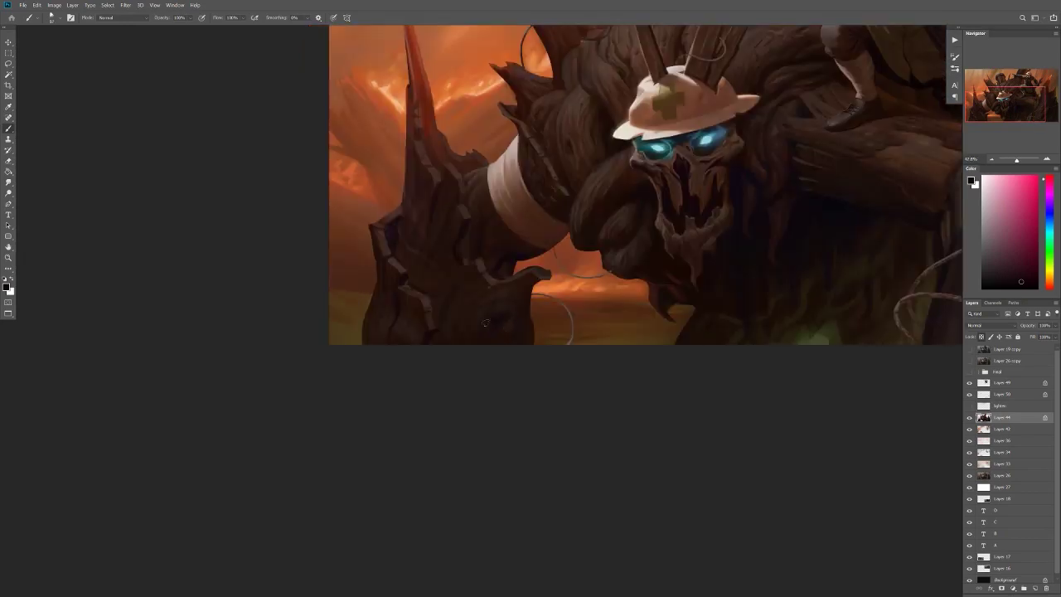
scroll(576, 350, "up", 2)
left_click(575, 351, "alt")
scroll(483, 226, "up", 2)
scroll(483, 226, "up", 1)
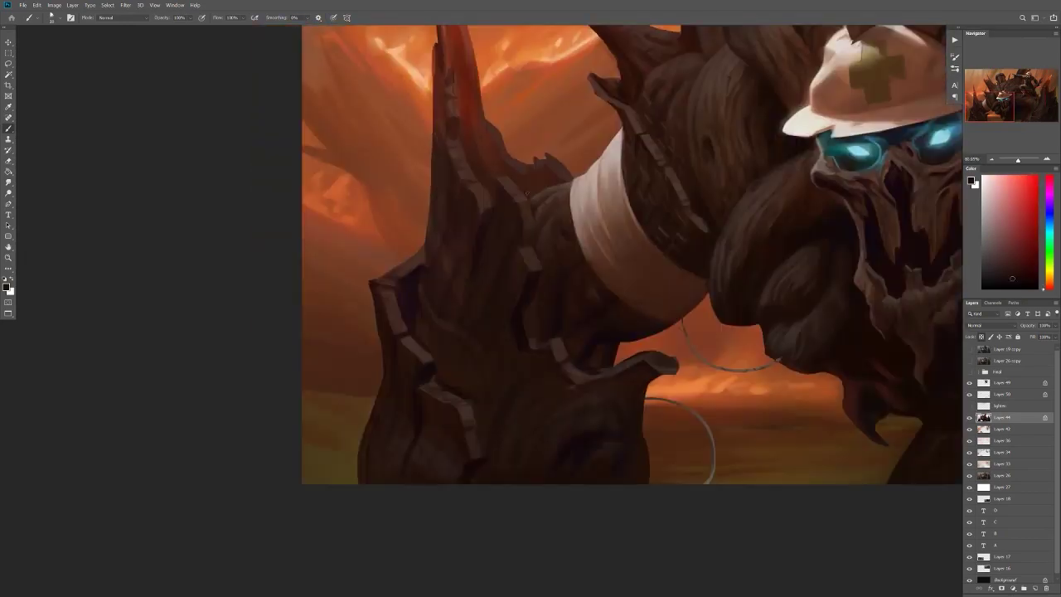
scroll(483, 225, "up", 1)
Step: Sample a dark red and touch up the reddish glow on the forearm's tall spike
scroll(482, 225, "down", 5)
scroll(549, 223, "down", 2)
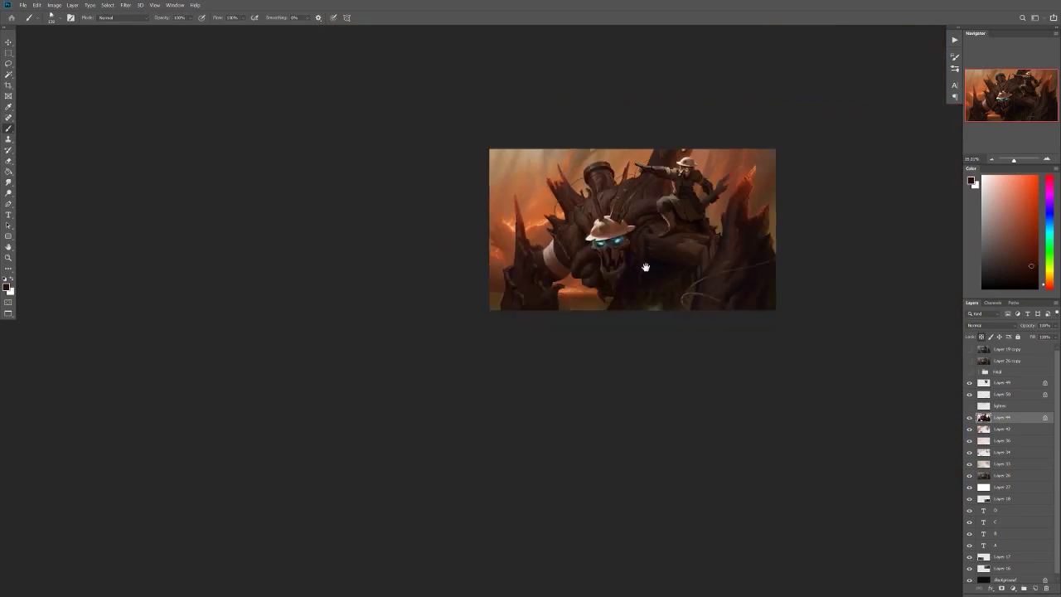
scroll(514, 203, "up", 4)
left_click(466, 202, "alt")
scroll(514, 203, "up", 1)
scroll(478, 222, "down", 4)
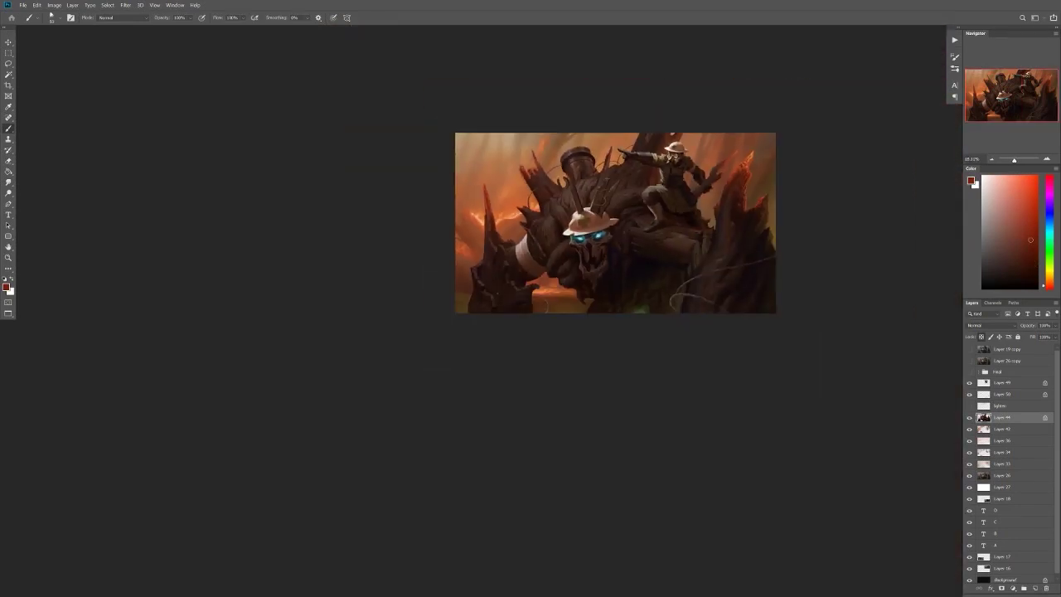
Step: Paint the dark roots over the greenish glow beneath the creature with a sampled dark yellowish brown
scroll(618, 301, "up", 1)
scroll(619, 300, "up", 4)
left_click(576, 348, "alt")
scroll(576, 348, "up", 1)
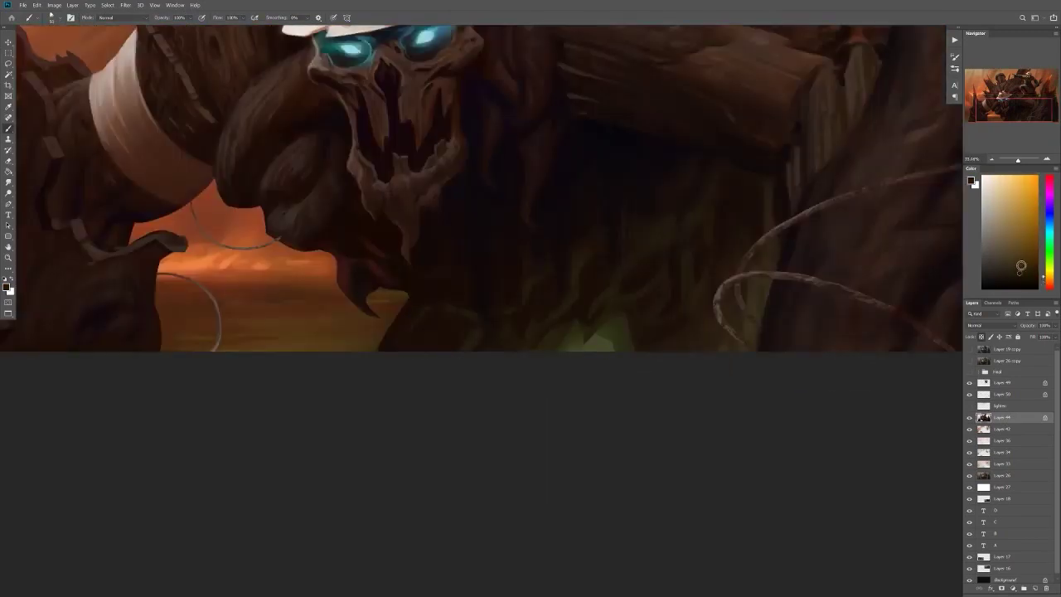
scroll(651, 314, "down", 1)
scroll(661, 282, "down", 2)
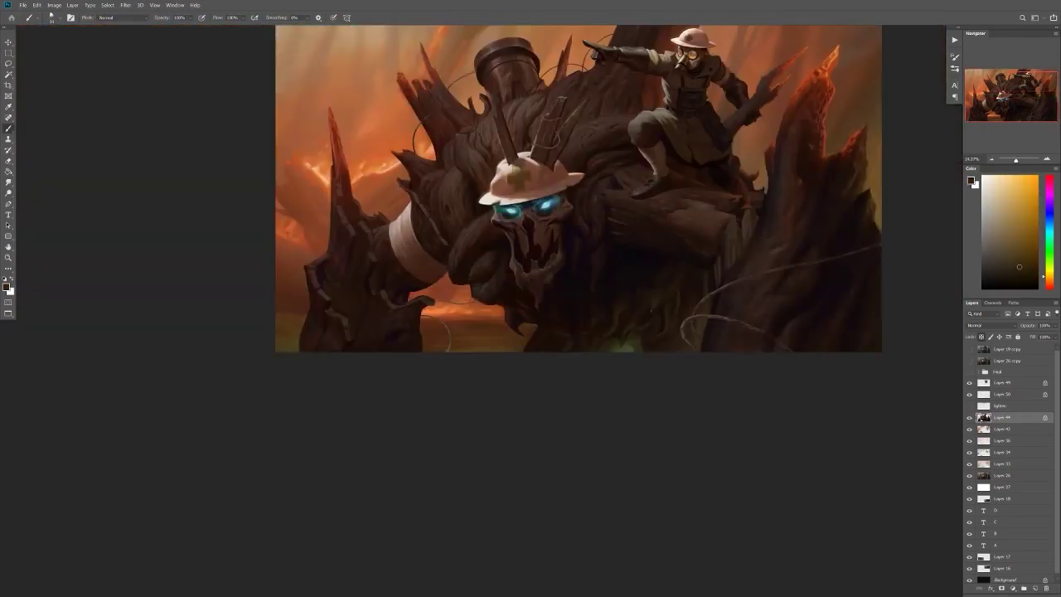
scroll(661, 281, "up", 2)
scroll(581, 382, "down", 3)
scroll(475, 312, "up", 3)
scroll(475, 312, "down", 1)
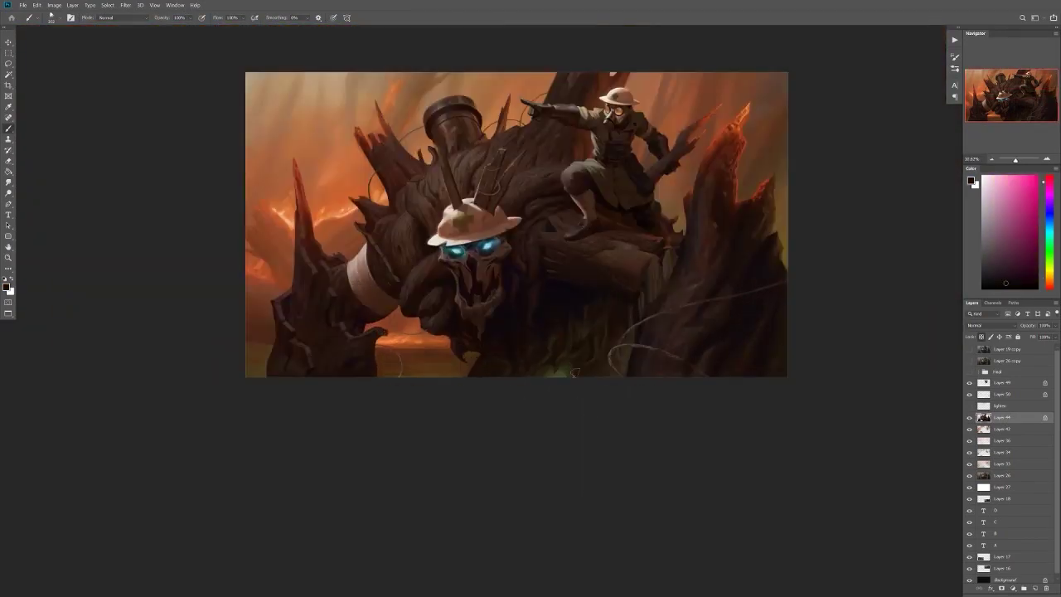
Step: Switch to the background layer and brighten the distant fires behind the creature's arm with yellow-orange
left_click(437, 362, "alt")
scroll(438, 362, "up", 2)
right_click(432, 332)
key("Escape")
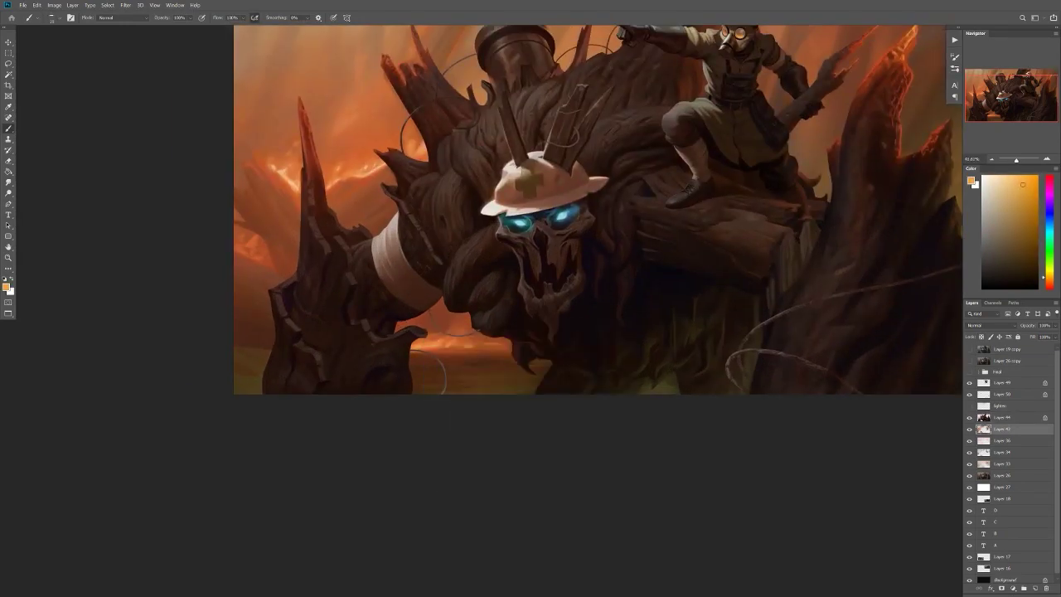
scroll(166, 50, "up", 1)
scroll(624, 311, "down", 2)
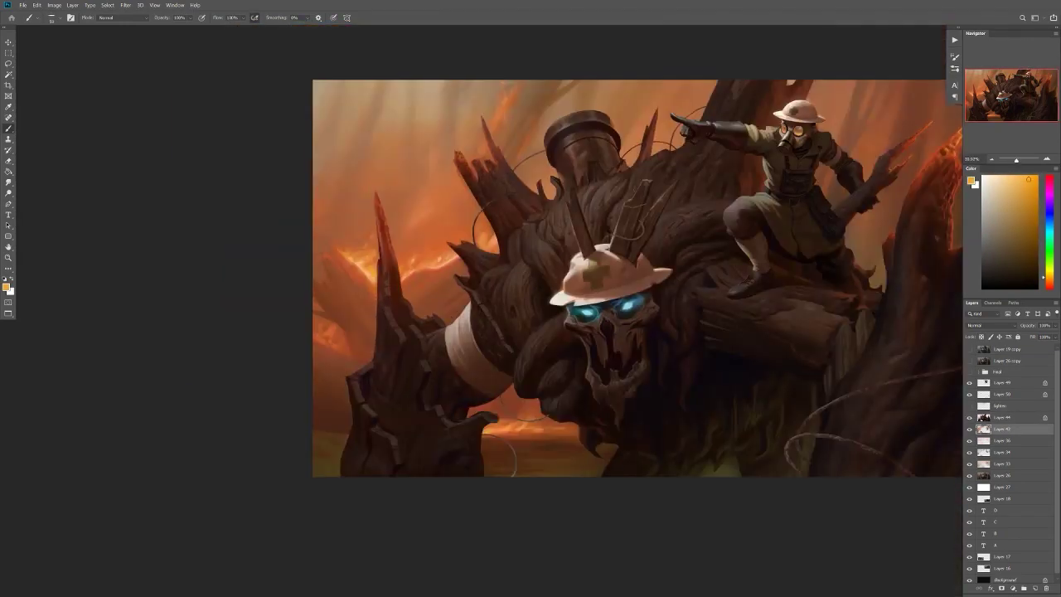
scroll(477, 274, "down", 3)
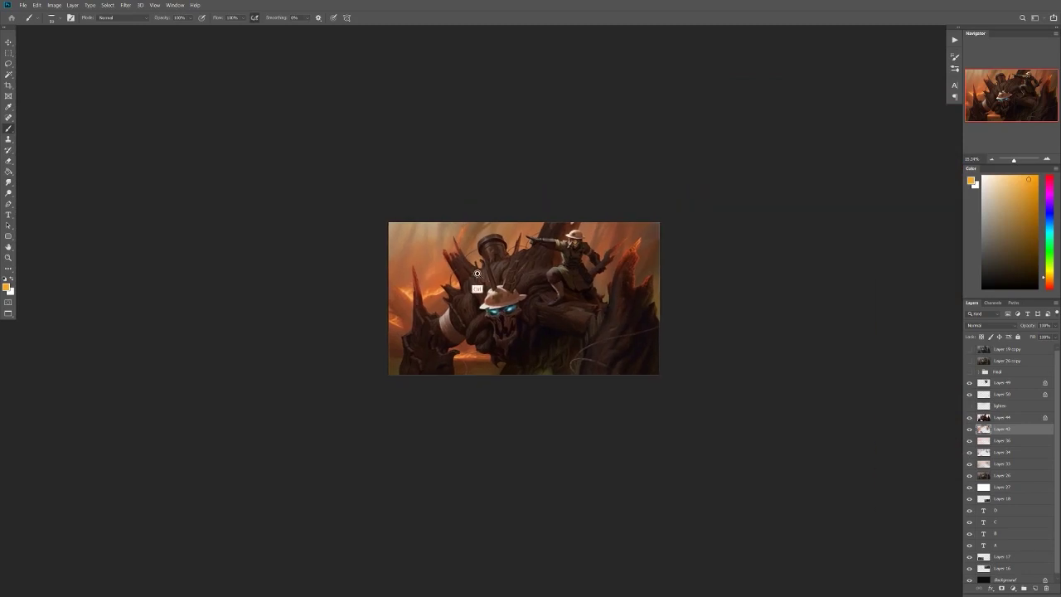
Step: Mirror the canvas and intensify the background flames around the forearm spike
key("ctrl+shift+h")
scroll(499, 363, "up", 2)
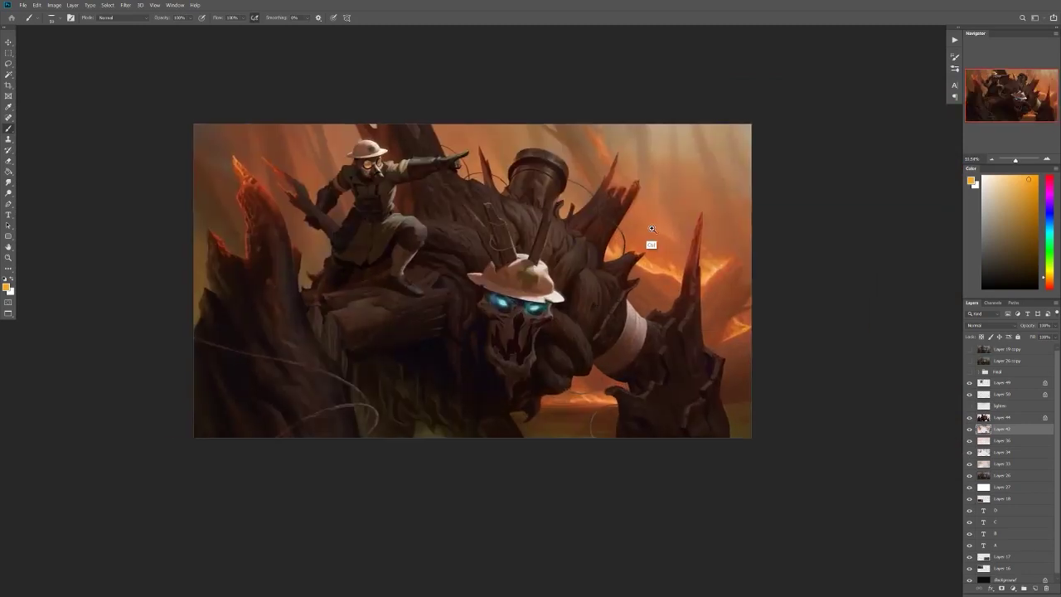
scroll(652, 229, "up", 3)
scroll(570, 276, "down", 1)
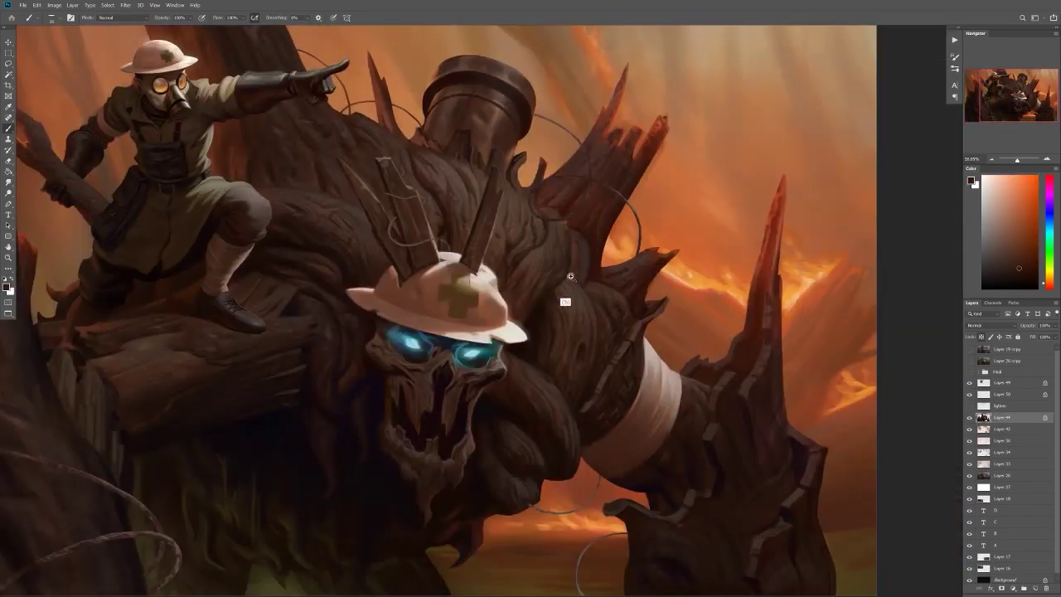
Step: Touch up the shoulder bark with dark brown, then highlight the wire loop across the broken stump in light grey
scroll(570, 276, "up", 1)
left_click_drag(528, 307, 620, 295)
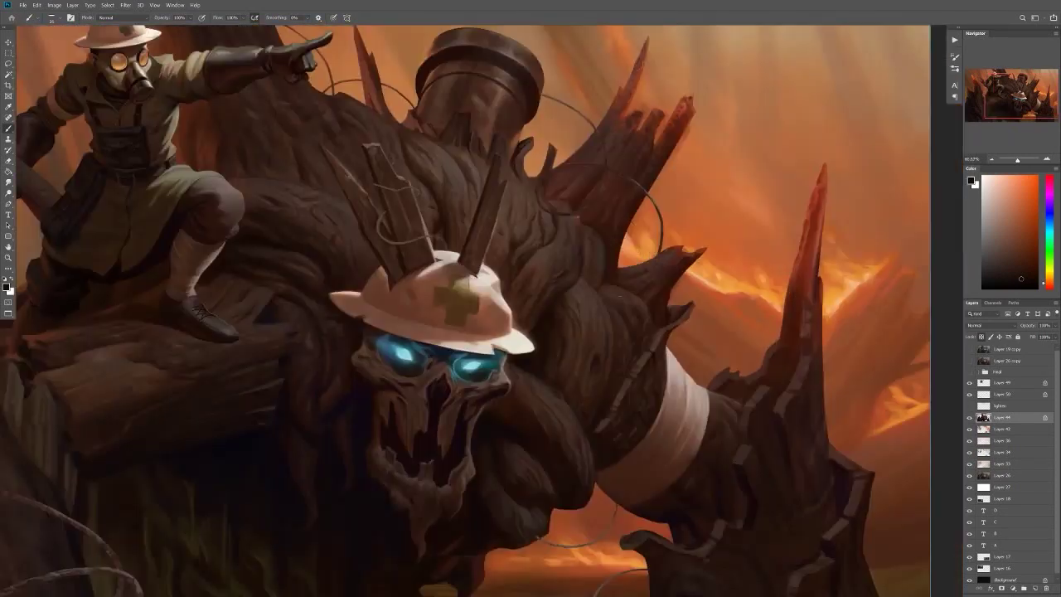
scroll(530, 311, "up", 1)
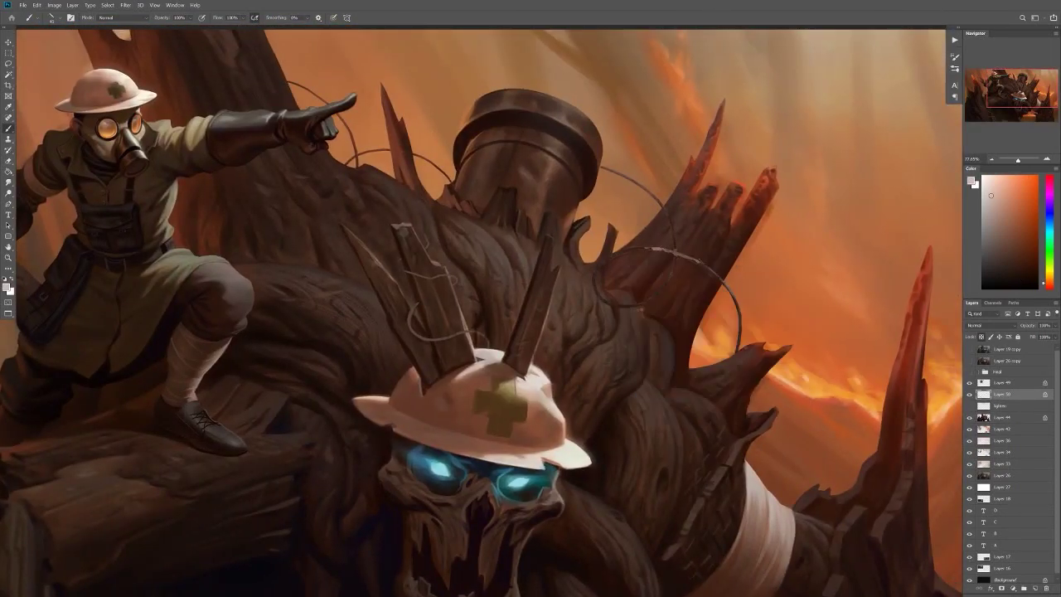
left_click_drag(608, 308, 610, 308)
left_click_drag(520, 365, 521, 367)
scroll(480, 311, "up", 3)
left_click_drag(698, 340, 697, 340)
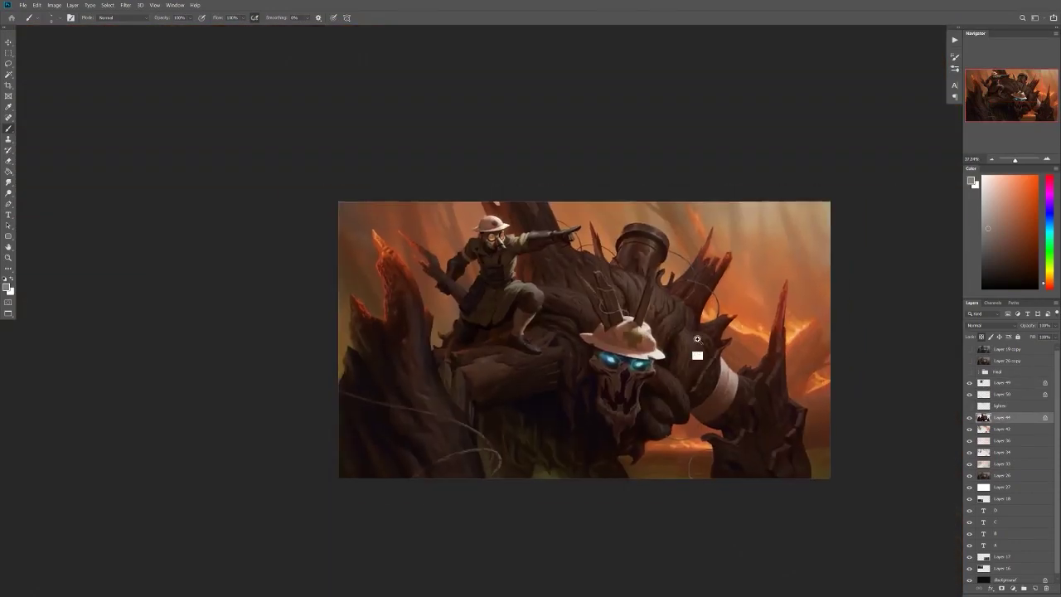
Step: Touch up the shadowed bark around the creature's skull and forearm with a sampled dark brown
left_click_drag(642, 381, 642, 381)
left_click(771, 431, "alt")
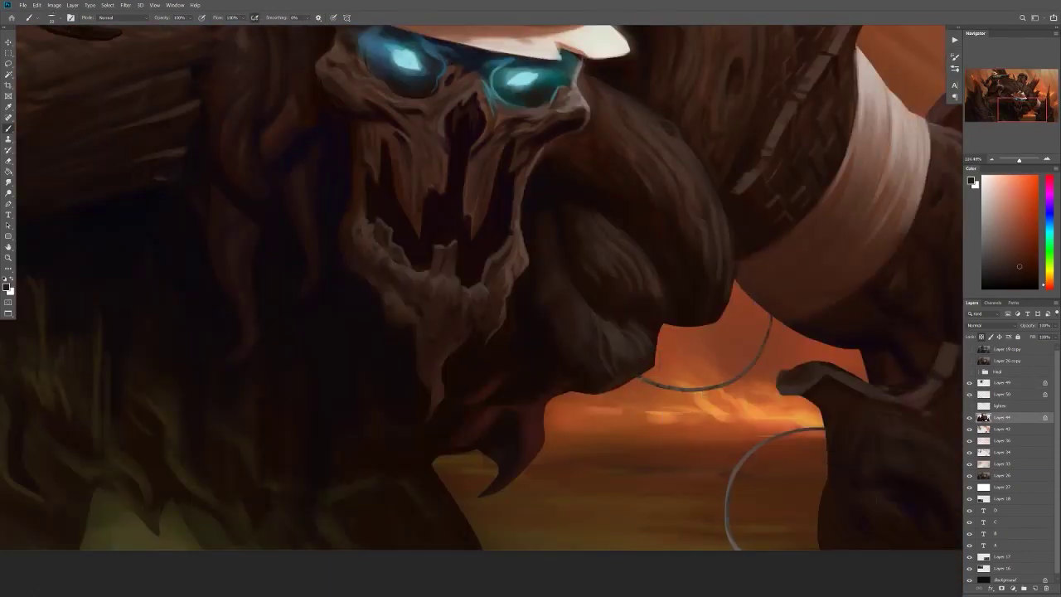
scroll(824, 481, "down", 5)
scroll(824, 480, "up", 1)
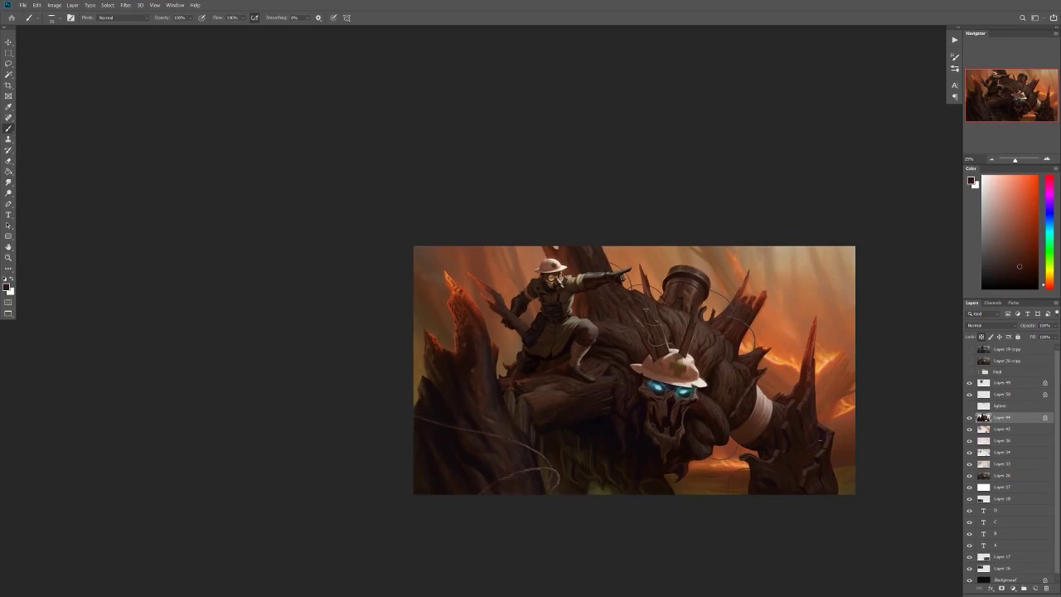
Step: Duplicate the creature layer as "blurred", outline the large foreground trunk and soften it with a 6.4-pixel Gaussian Blur
right_click(1015, 421)
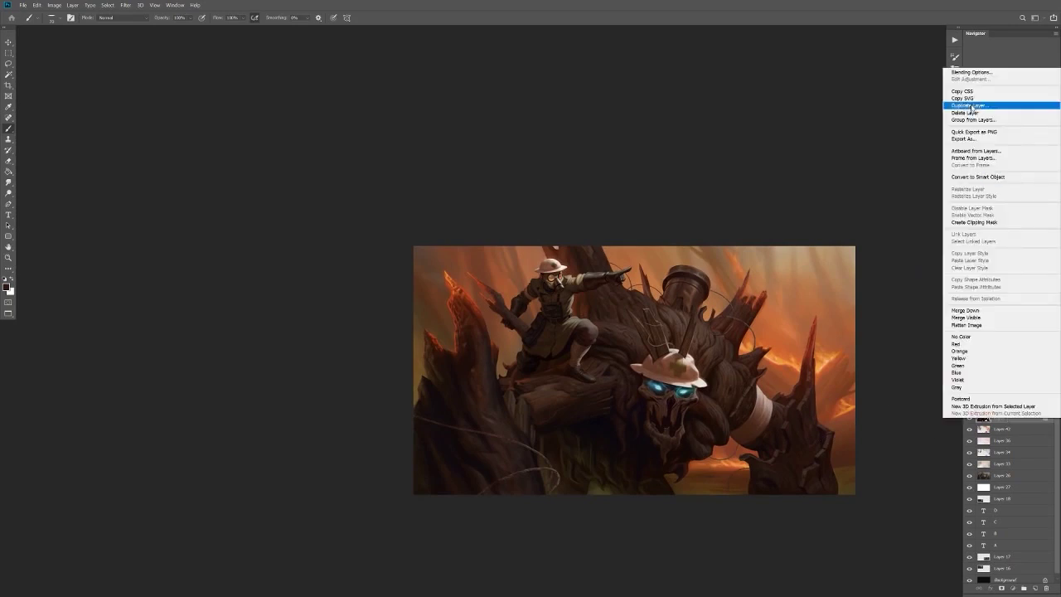
left_click(994, 106)
key("l")
scroll(489, 297, "up", 3)
mouse_move(489, 296)
left_mouse_down()
mouse_move(353, 154)
mouse_move(348, 543)
mouse_move(496, 340)
left_mouse_up()
key("ctrl+alt+f")
left_click(551, 230)
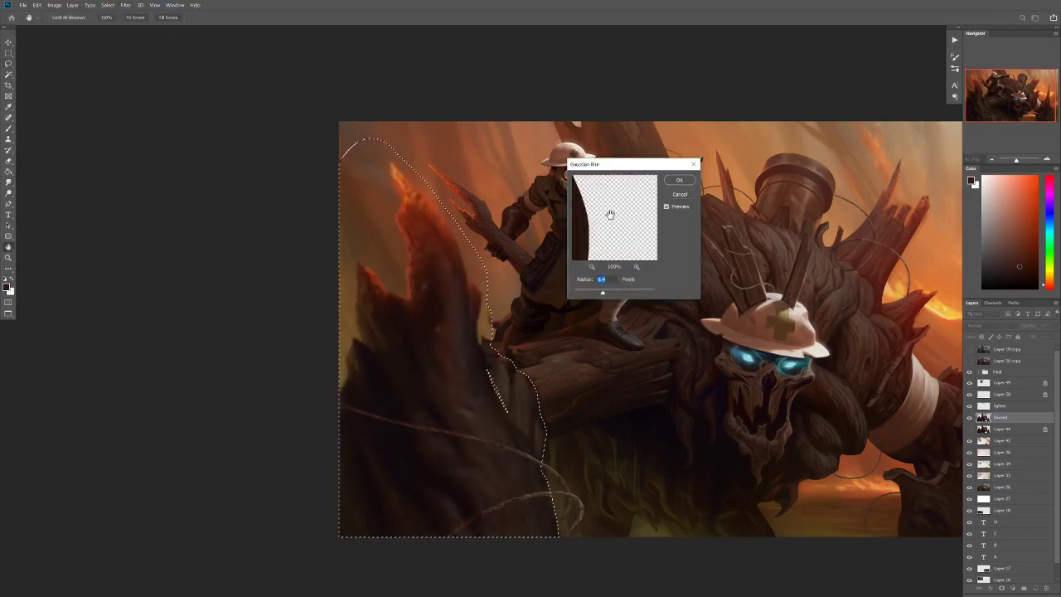
key("Escape")
Step: Select the stump, spikes and upper back behind the soldier and soften them with Gaussian Blur
scroll(642, 301, "down", 4)
scroll(825, 258, "up", 1)
mouse_move(775, 272)
left_mouse_down()
mouse_move(630, 184)
mouse_move(821, 324)
mouse_move(775, 272)
mouse_move(659, 259)
mouse_move(608, 228)
left_mouse_up()
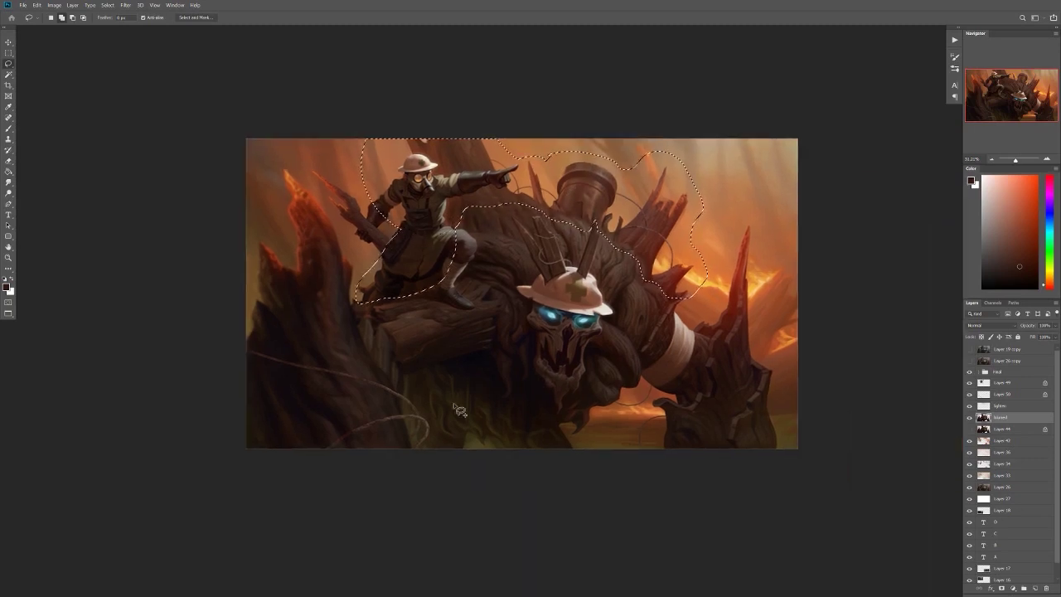
mouse_move(369, 166)
left_mouse_down()
mouse_move(398, 291)
mouse_move(638, 389)
left_mouse_up()
left_click(124, 6)
left_click(145, 17)
key("Return")
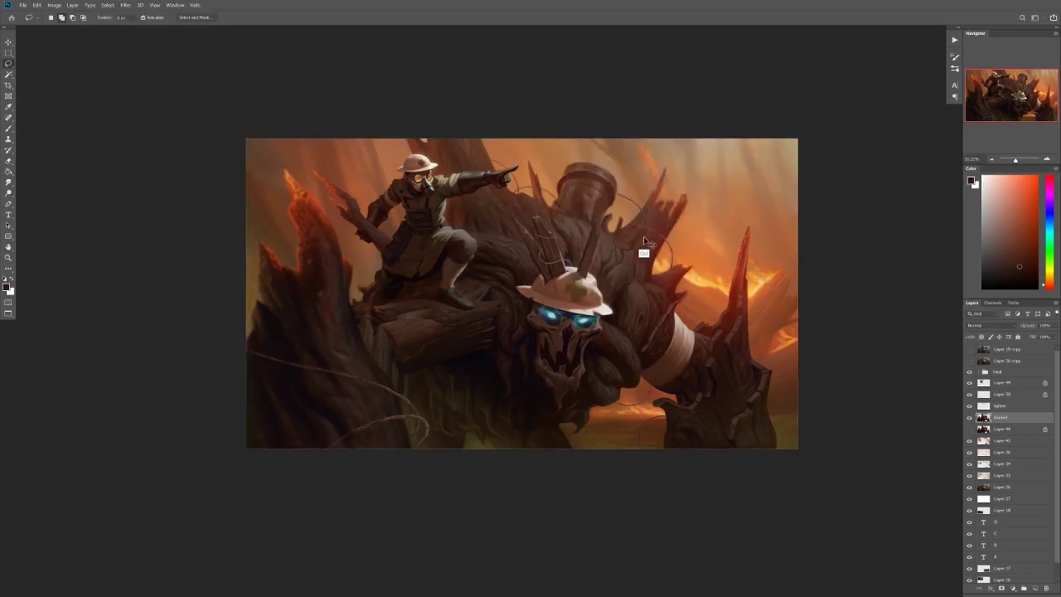
Step: Select the creature's spiked forearm, soften it with Gaussian Blur and clear the selection
scroll(676, 288, "down", 2)
scroll(655, 382, "up", 2)
scroll(655, 381, "down", 1)
left_click(125, 7)
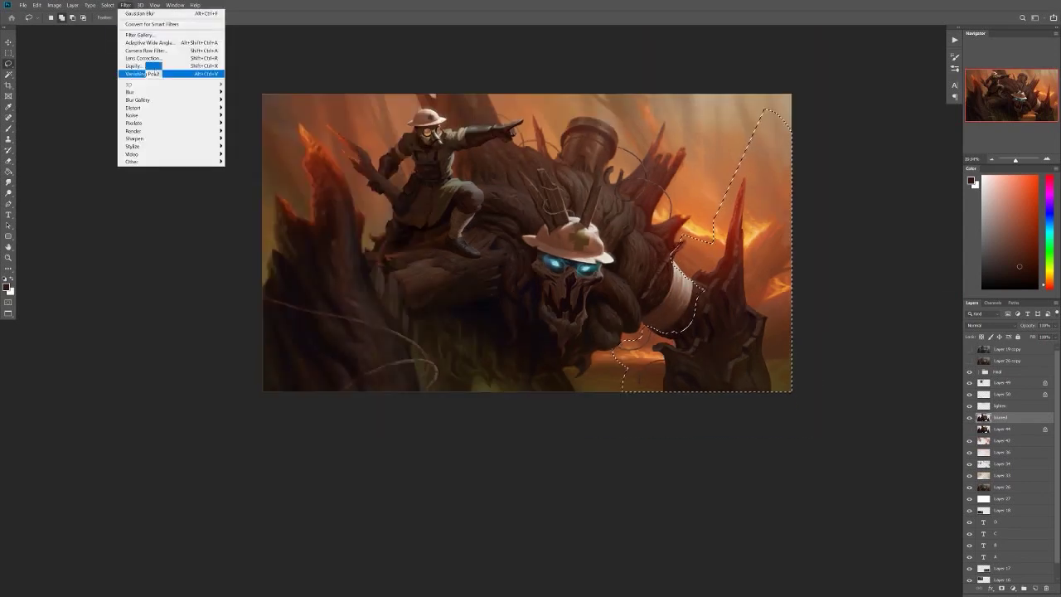
left_click(265, 107)
key("Return")
key("ctrl+d")
scroll(393, 310, "down", 1)
scroll(756, 308, "up", 1)
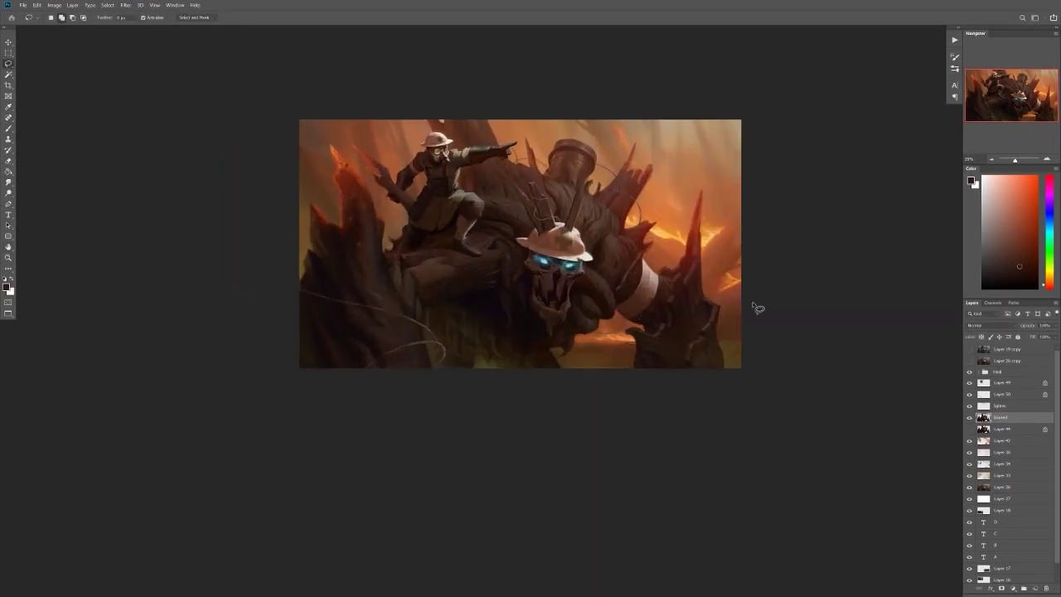
Step: Mirror the canvas and apply a 5.2-pixel Gaussian Blur to Layer 50
key("ctrl+shift+h")
scroll(584, 348, "down", 1)
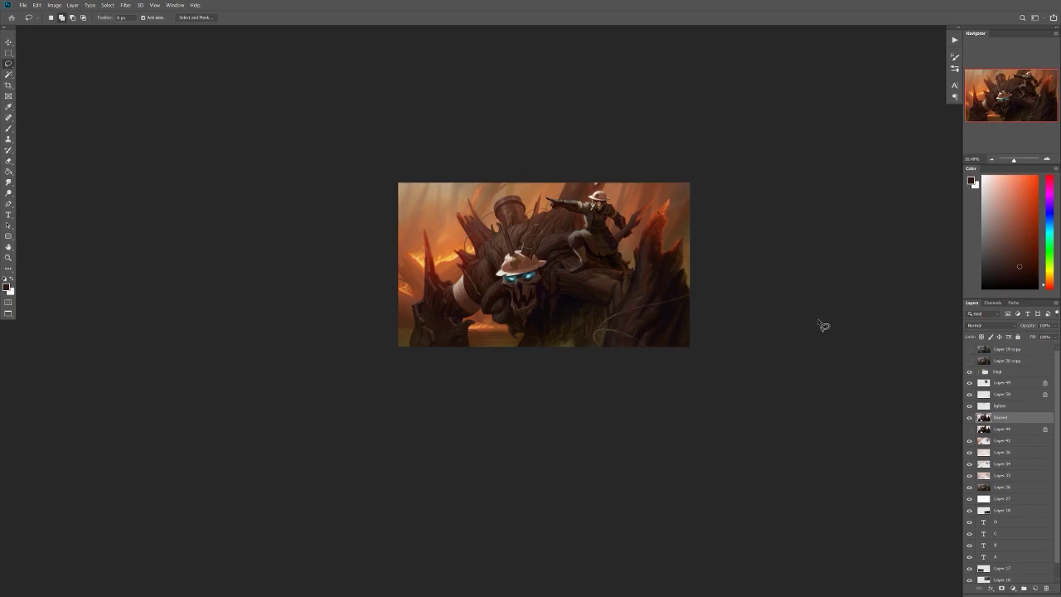
scroll(567, 227, "up", 1)
left_click(1001, 394)
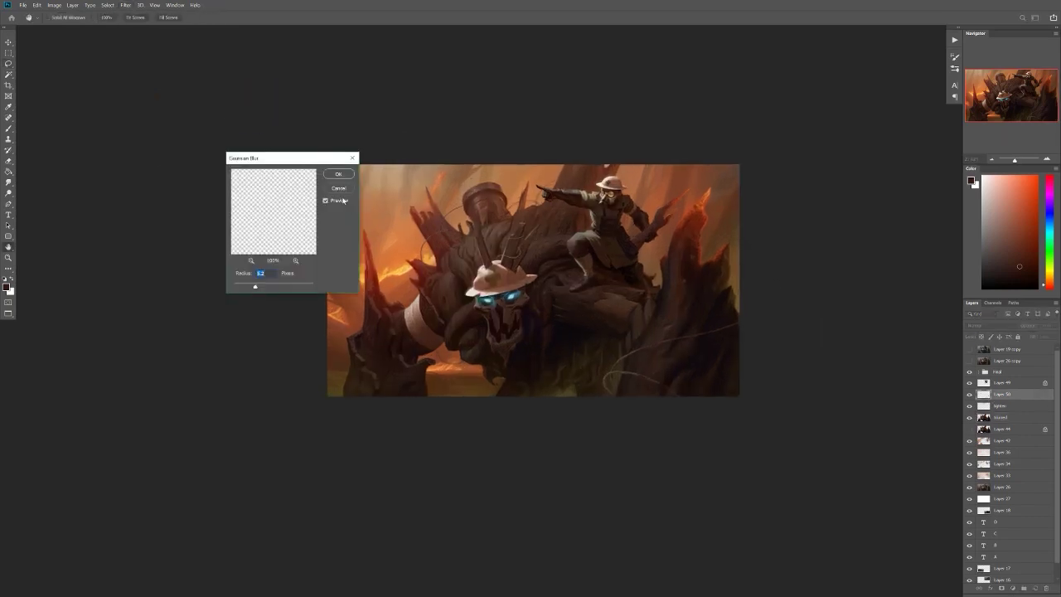
Step: Add an empty layer beneath the blurred copy and soften edges on the creature and soldier with the Smudge tool
key("ctrl+shift+alt+n")
scroll(431, 215, "up", 3)
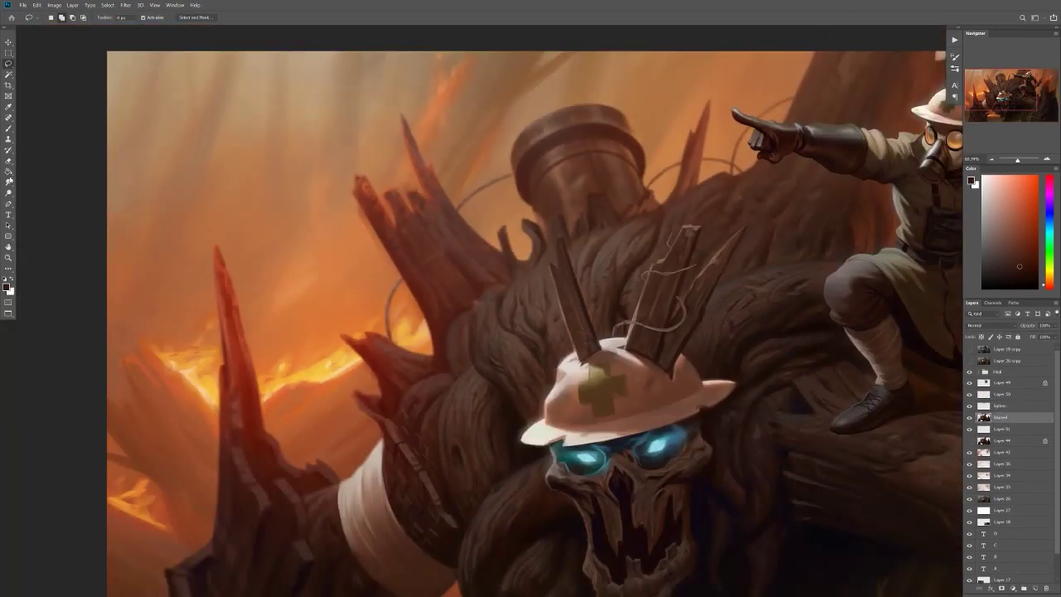
key("r")
scroll(448, 243, "down", 2)
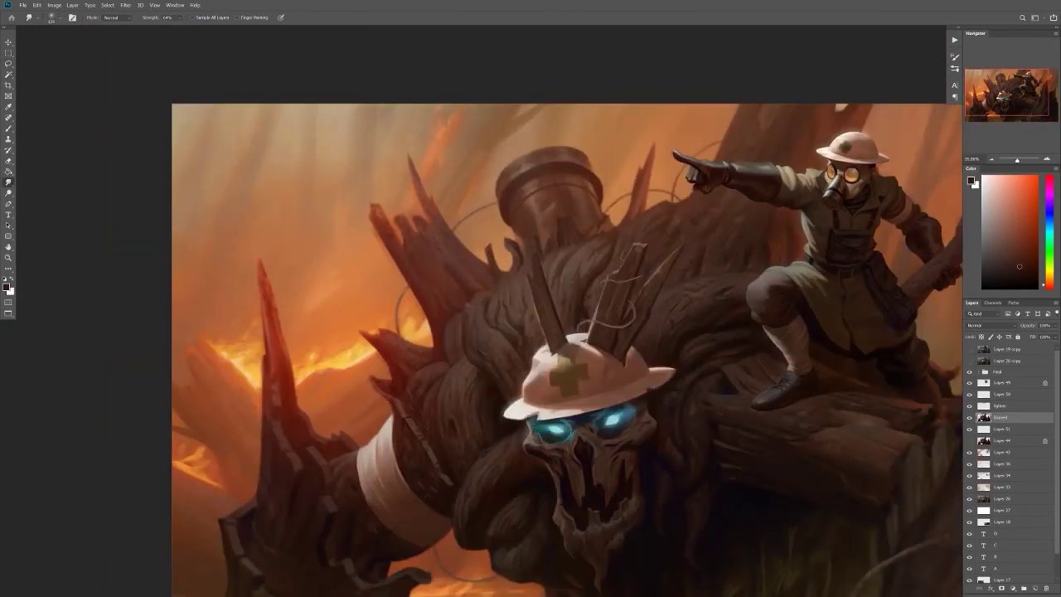
scroll(711, 327, "up", 3)
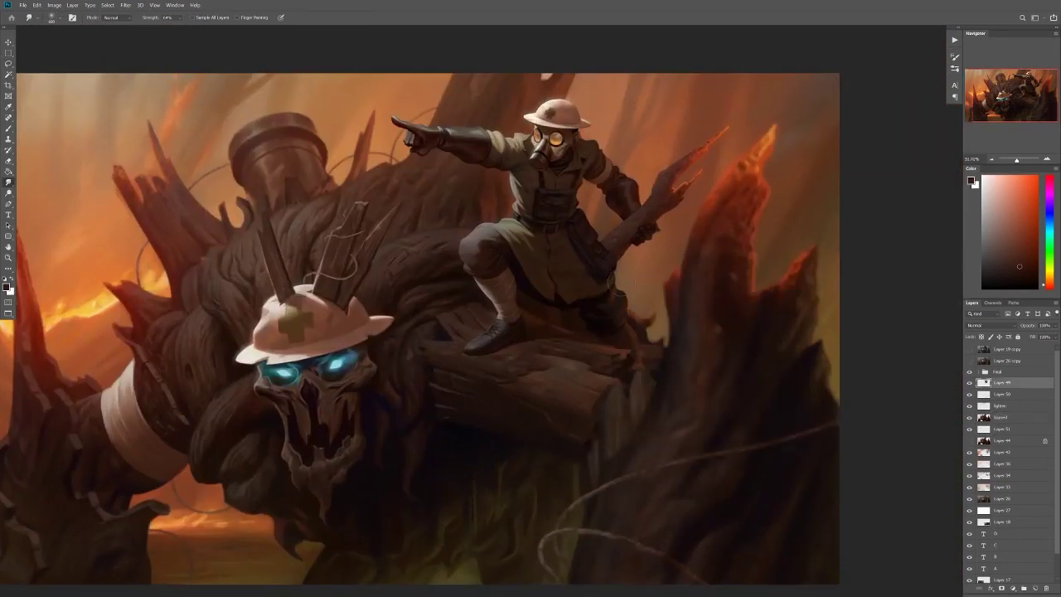
scroll(630, 328, "down", 2)
scroll(583, 423, "up", 3)
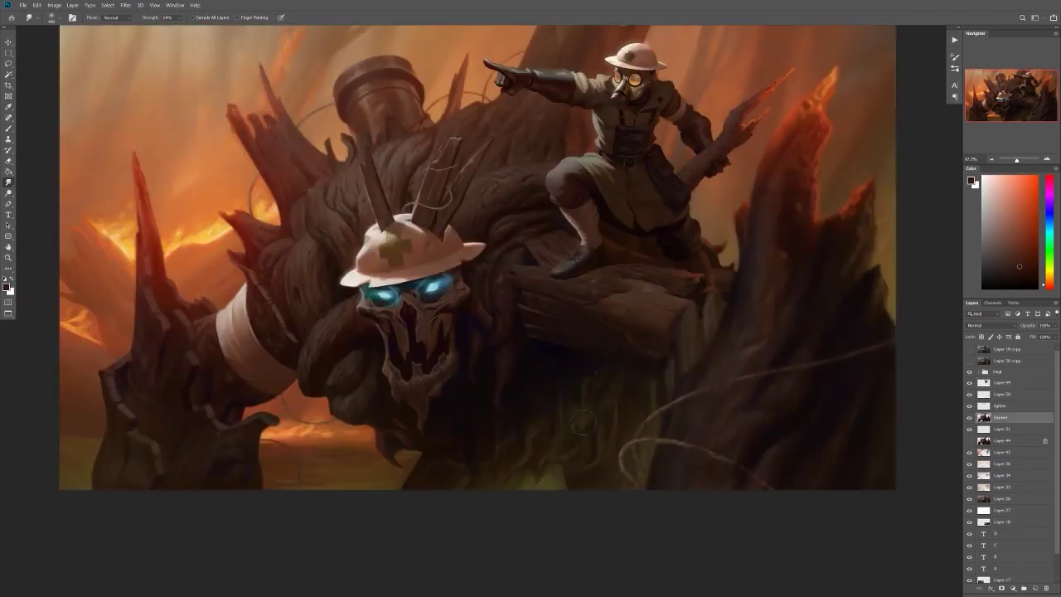
scroll(650, 444, "down", 3)
Step: Lock the blurred layer's transparent pixels and shade the dark foreground bark with a soft near-black brush
key("b")
scroll(741, 367, "up", 2)
right_click(741, 367)
key("Escape")
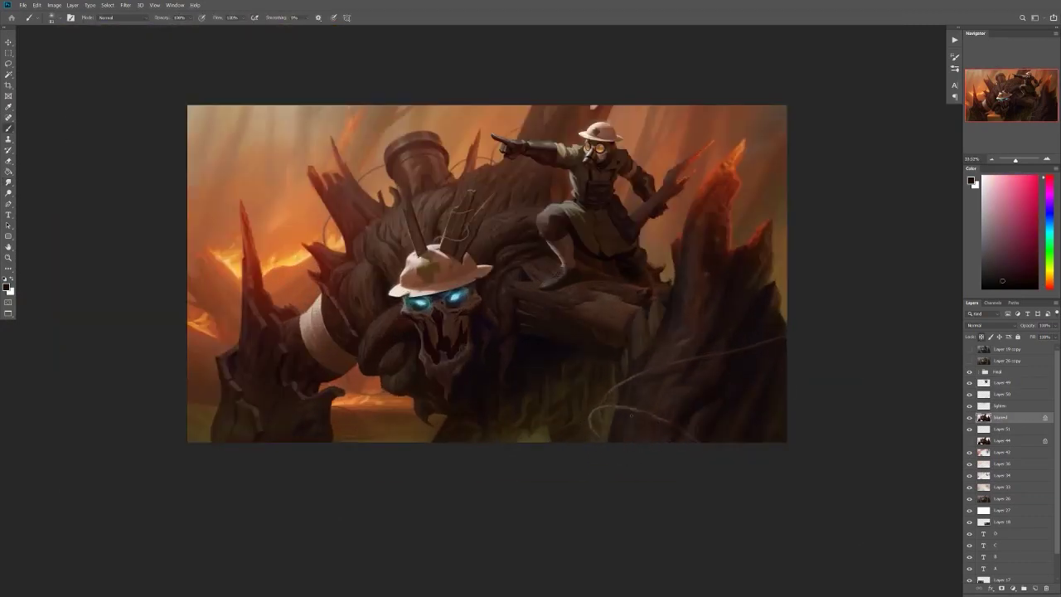
scroll(709, 469, "down", 2)
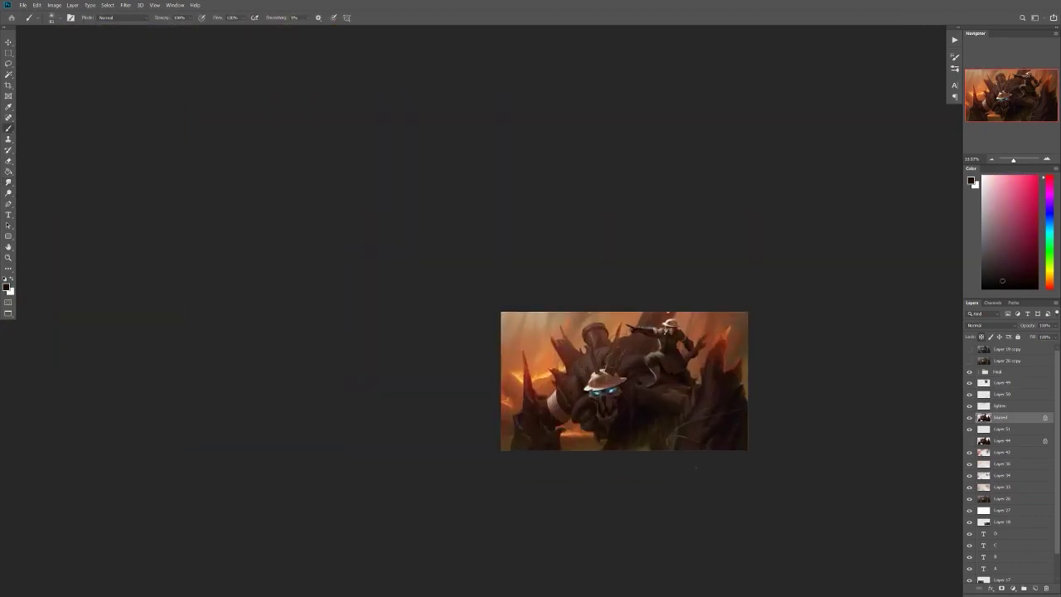
scroll(636, 324, "up", 1)
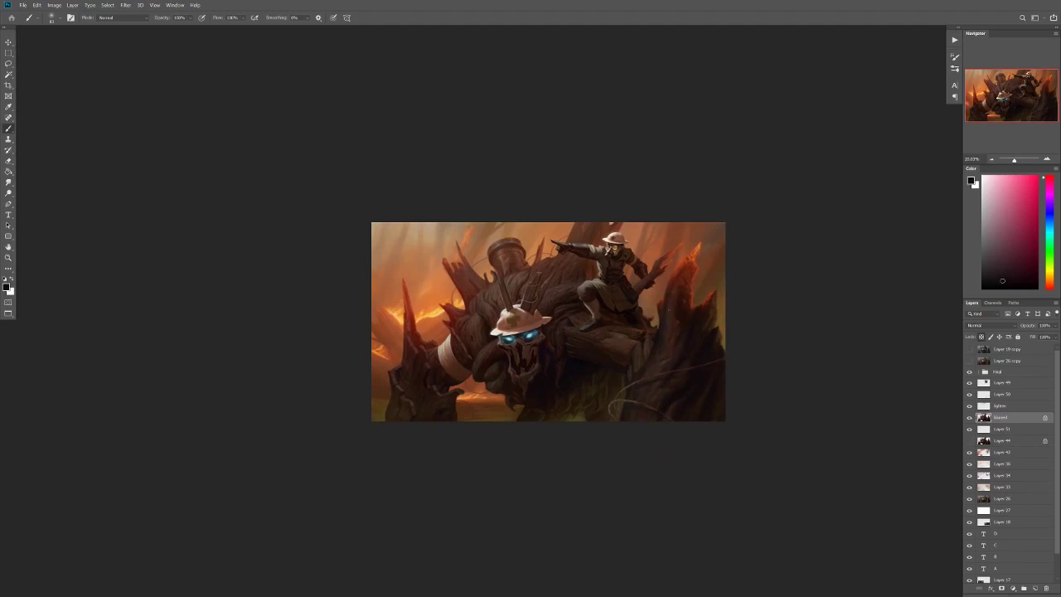
Step: Open the final adjustments group and add a Lighten layer with a soft orange-brown glow at reduced opacity
left_click(976, 372)
left_click(1007, 394)
left_click(614, 389, "alt")
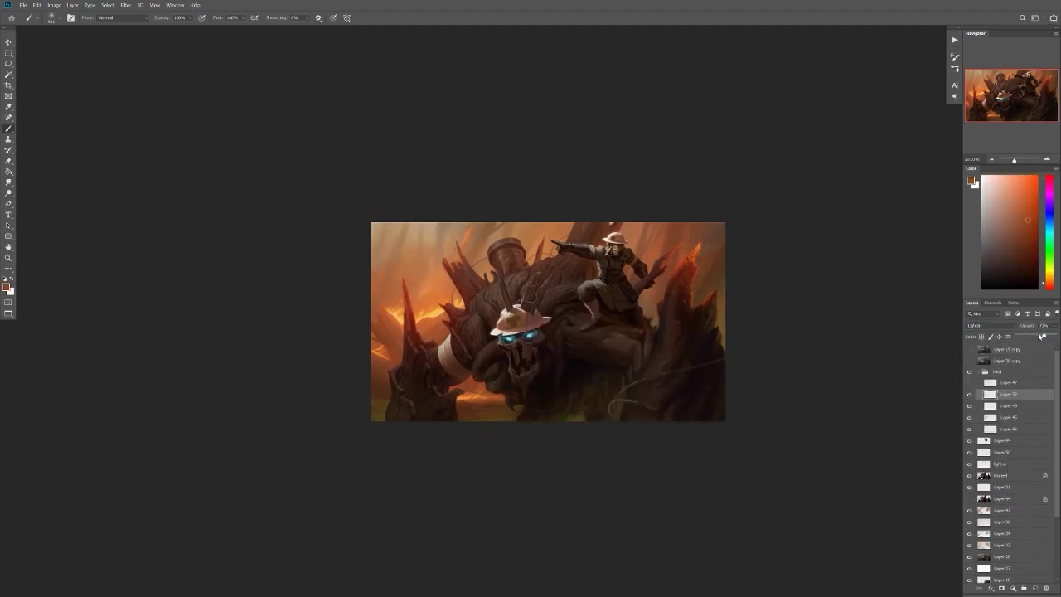
Step: Add a layer of soft olive-yellow haze at 62% opacity, erase its excess and mirror the canvas
key("ctrl+shift+alt+n")
left_click(395, 413, "alt")
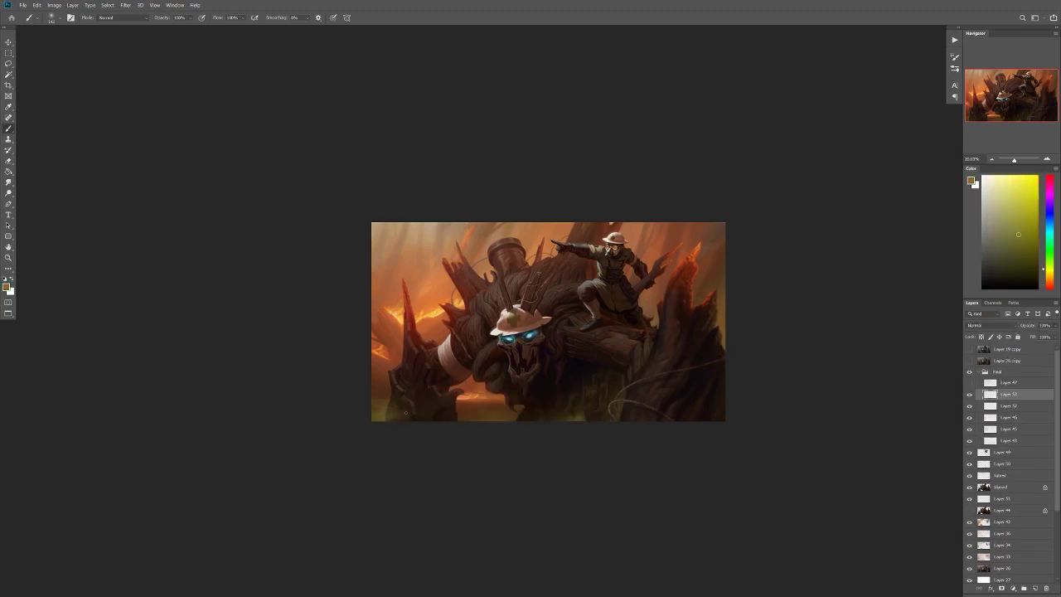
scroll(660, 390, "up", 1)
scroll(503, 448, "down", 2)
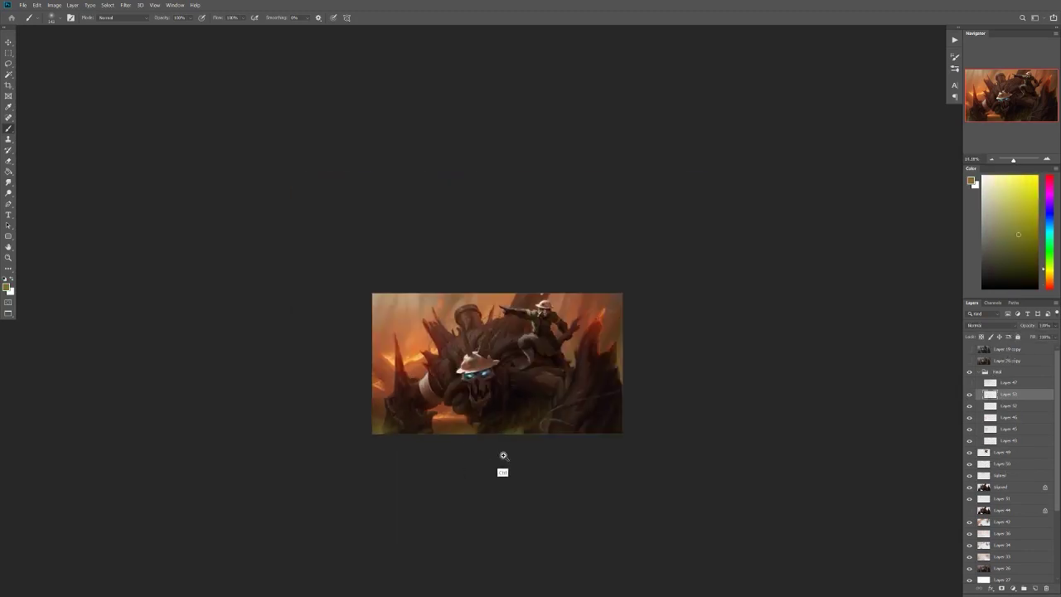
scroll(502, 448, "up", 1)
scroll(539, 398, "down", 2)
key("e")
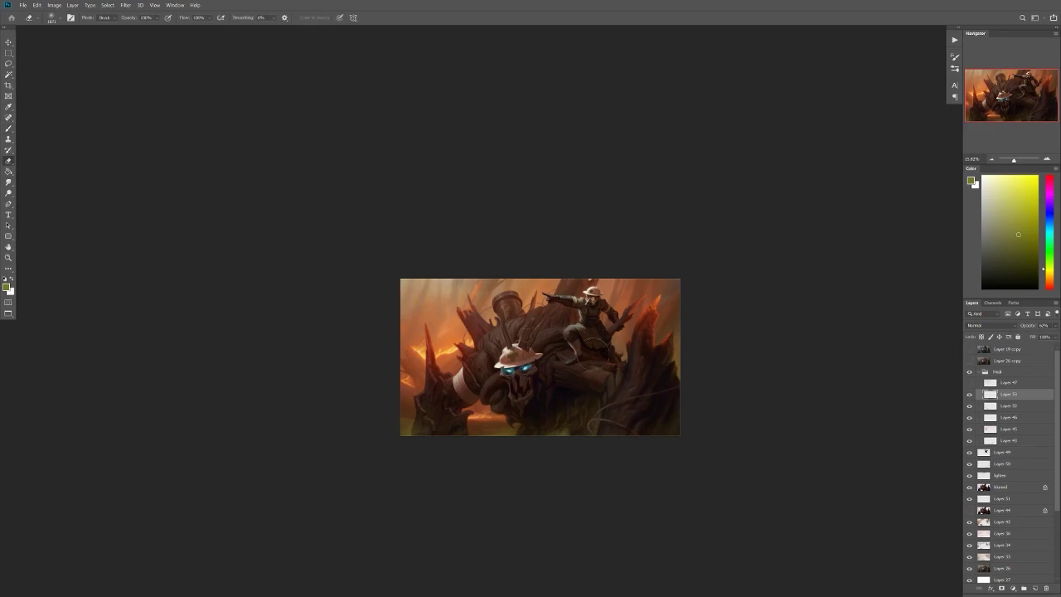
key("h")
scroll(694, 267, "up", 2)
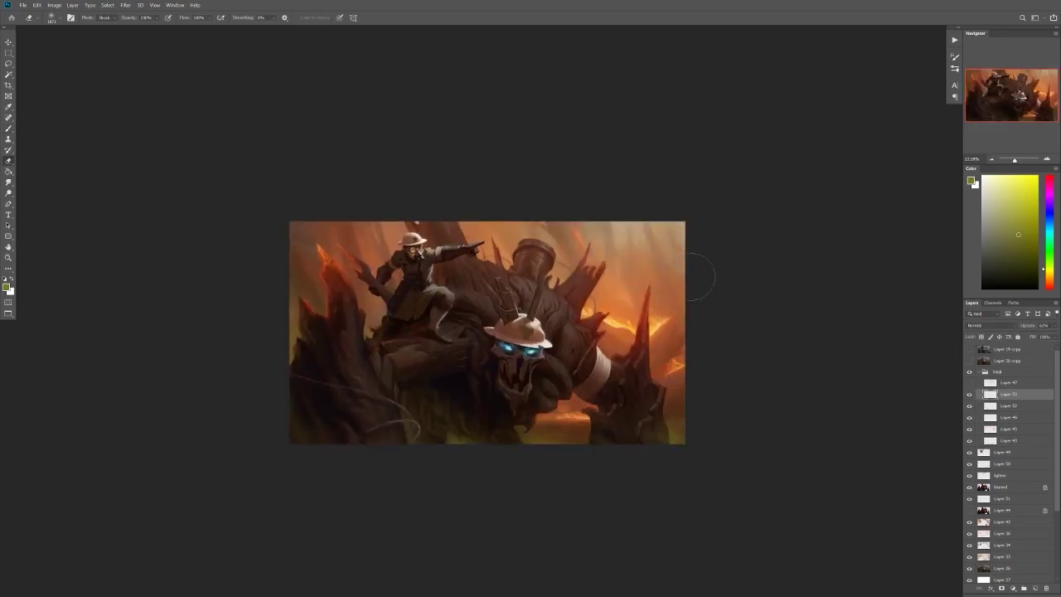
left_click_drag(696, 276, 723, 279)
Step: Darken the canvas corners with soft black on a new layer, erase the excess and mirror the view
key("ctrl+shift+alt+n")
key("d")
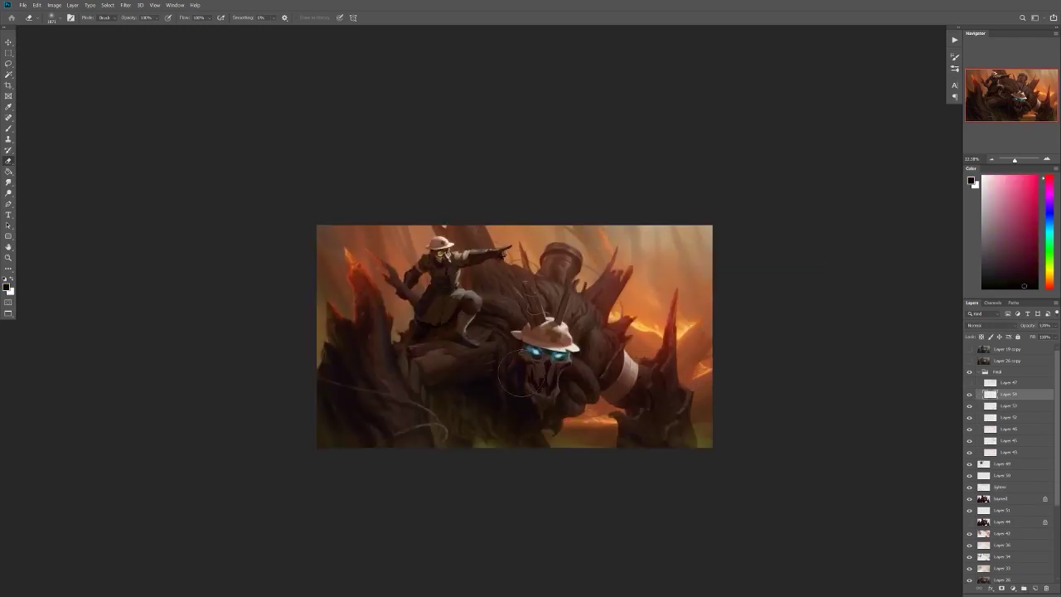
key("b")
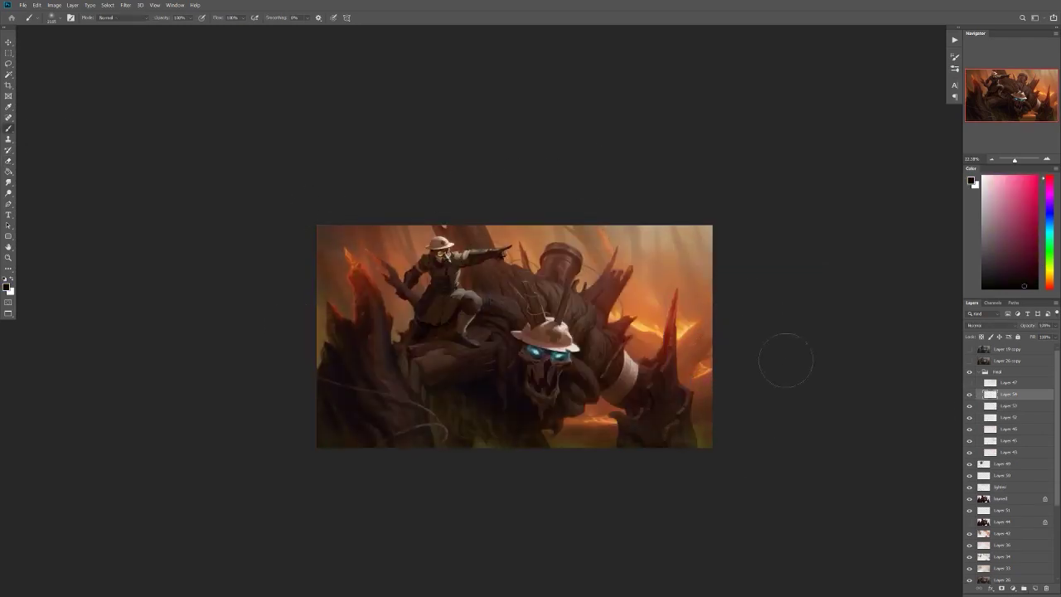
left_click_drag(341, 232, 398, 248)
left_click_drag(580, 423, 708, 421)
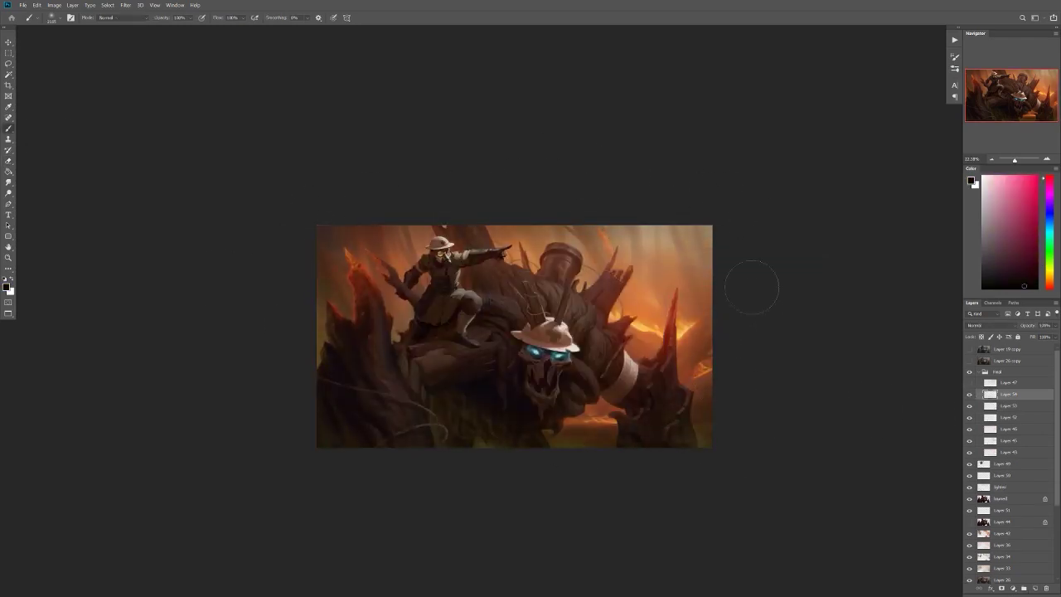
scroll(752, 287, "down", 2)
key("e")
key("h")
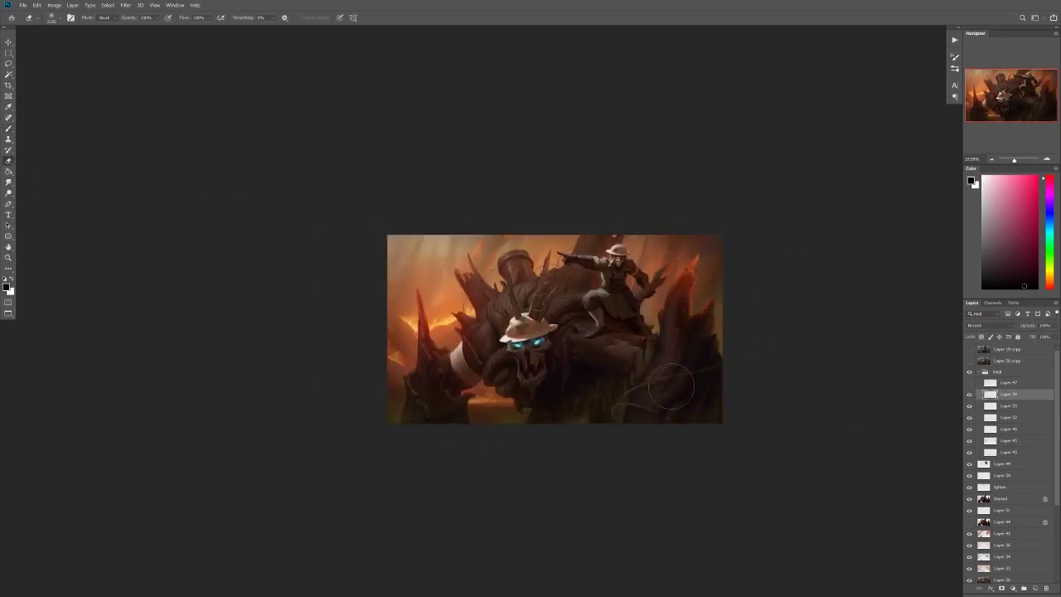
Step: Create a Color Dodge layer and scatter red-orange embers along the lower part of the painting
key("ctrl+shift+alt+n")
scroll(555, 329, "up", 2)
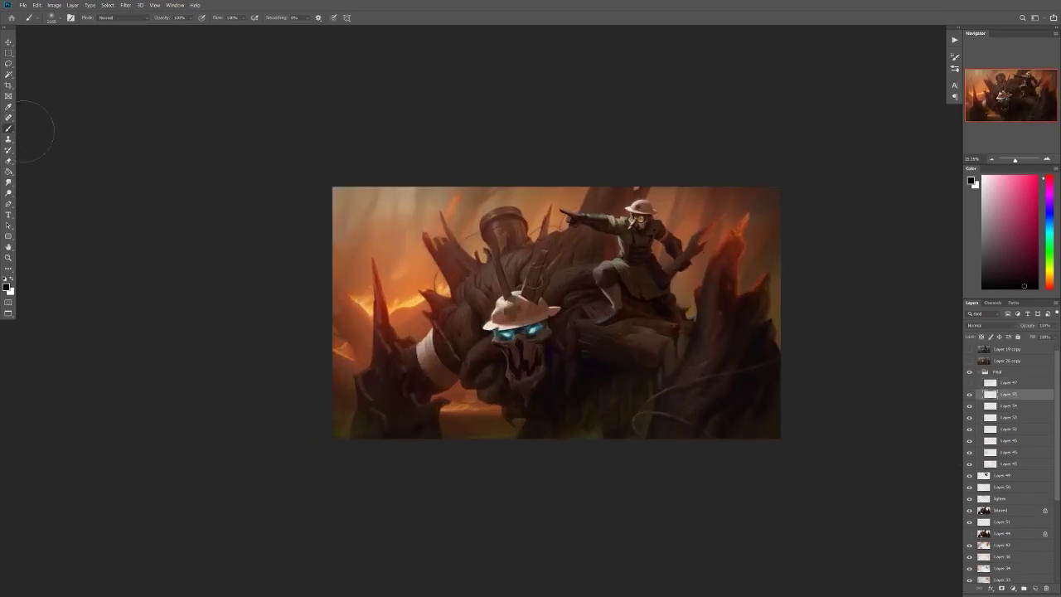
key("b")
right_click(527, 276)
left_click(990, 325)
left_click(995, 386)
left_click(1033, 202)
right_click(592, 375)
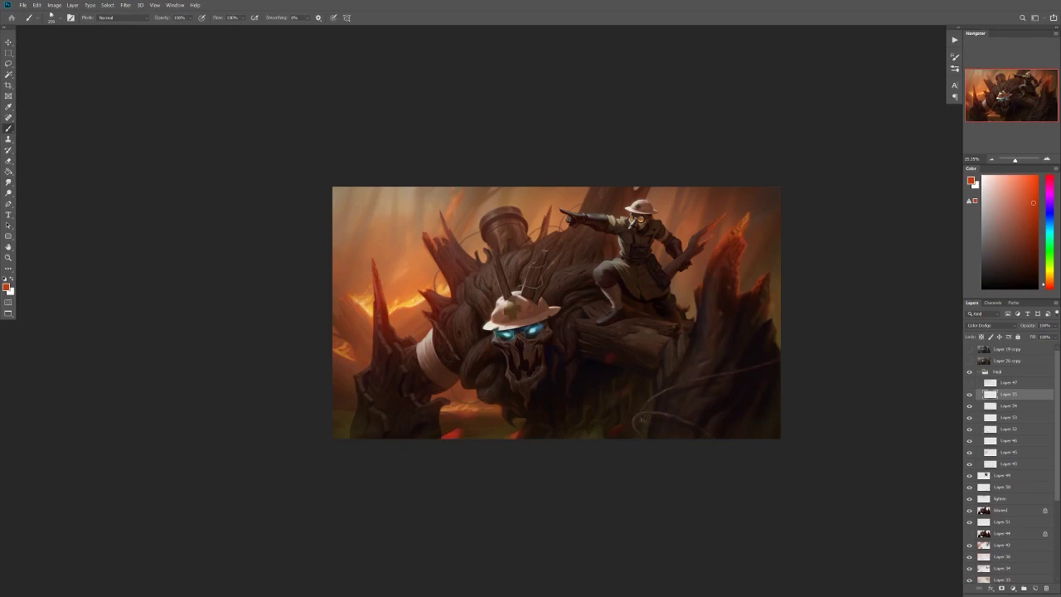
Step: Mirror the canvas and scatter more embers around the creature, shifting the paint colour to bright orange
key("h")
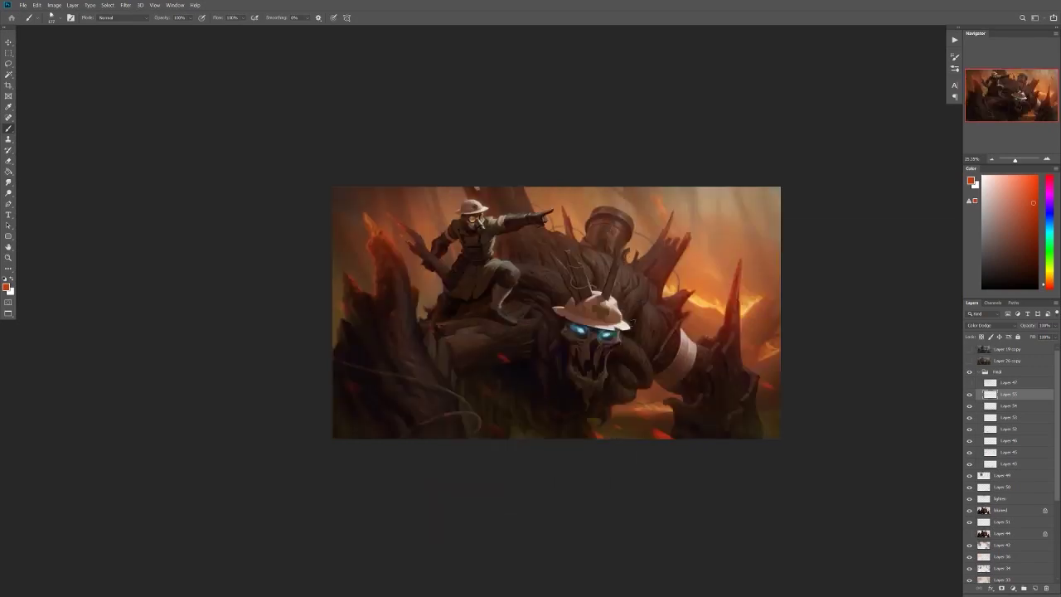
scroll(719, 349, "down", 1)
right_click(688, 481, "alt+shift")
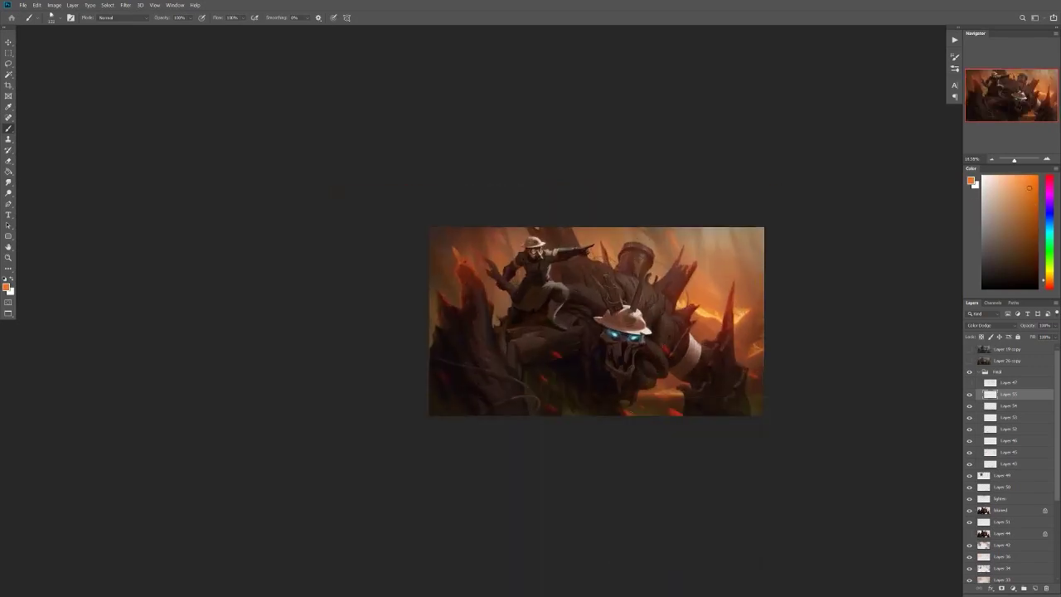
Step: Switch the ember layer to Lighten and enlarge it well beyond the canvas edges
left_click(990, 325)
left_click(995, 372)
key("ctrl+t")
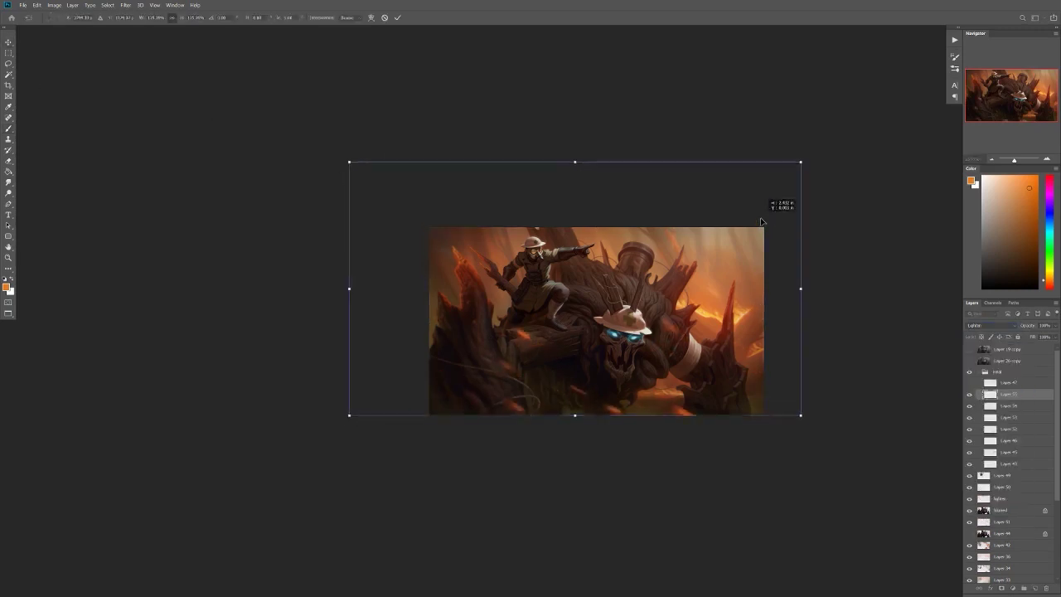
mouse_move(348, 161)
left_mouse_down()
mouse_move(255, 128)
mouse_move(247, 99)
left_mouse_up()
key("Return")
Step: Apply a 138-pixel diagonal Motion Blur to the embers, mirror the canvas and erase the excess streaks
key("ctrl+alt+f")
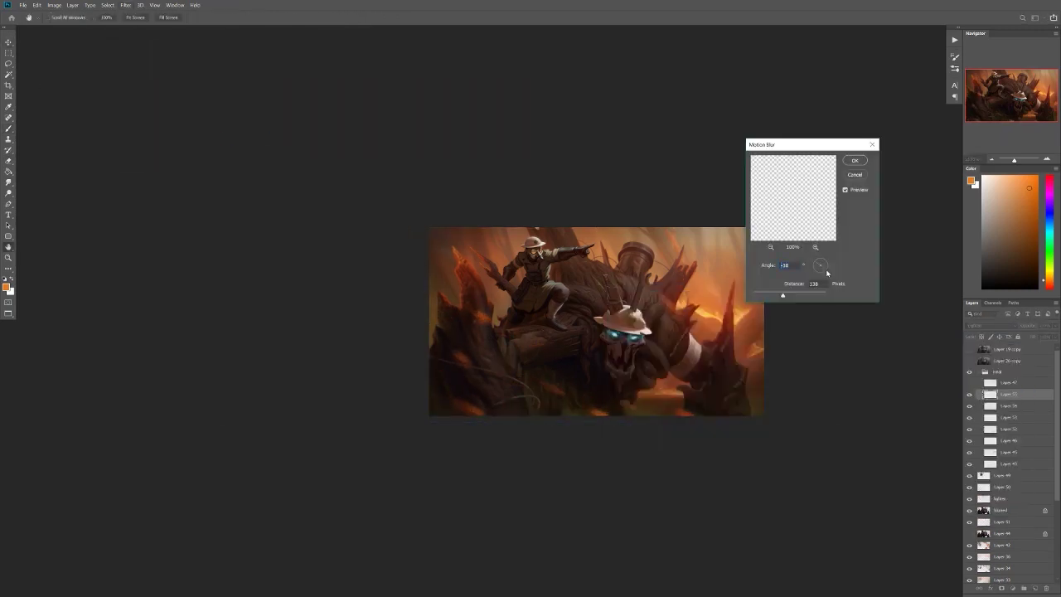
key("Return")
key("b")
key("ctrl+shift+h")
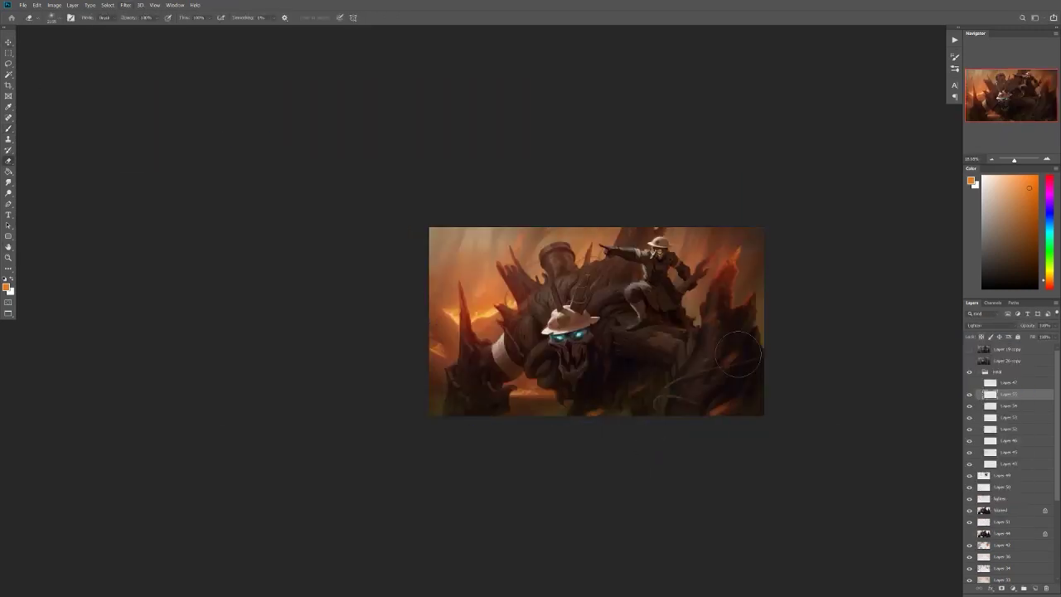
scroll(897, 386, "down", 1)
Step: Add a Color Dodge layer beneath the creature and scatter fine red-orange sparks above the distant fires
left_click_drag(990, 394, 986, 377)
scroll(595, 319, "up", 1)
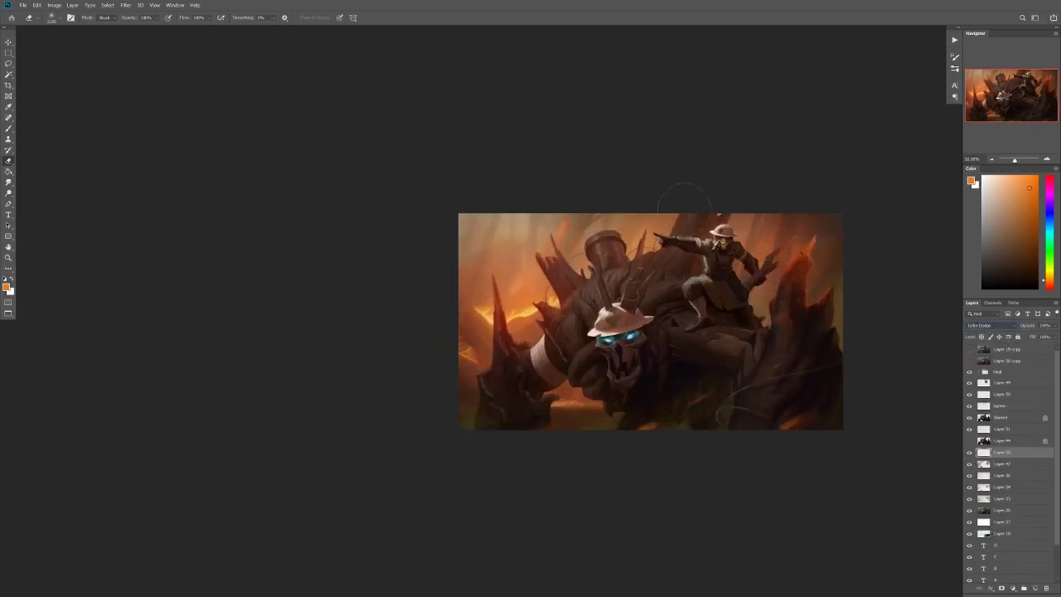
key("b")
right_click(550, 358)
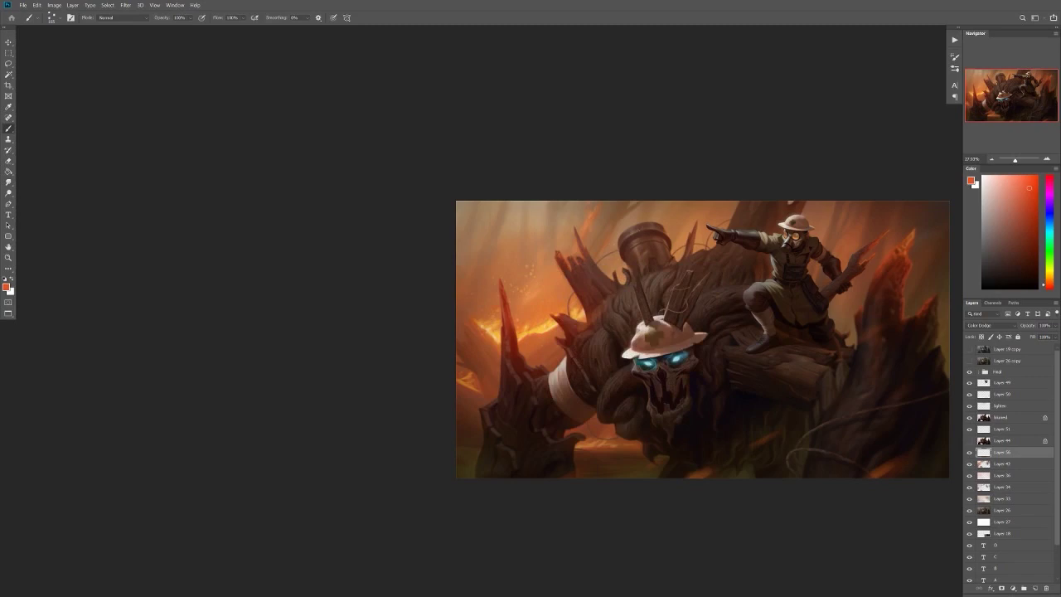
Step: Adjust the spark brush and paint colour, and soften the fine red-orange sparks above the distant fires with a filter
scroll(651, 331, "down", 1)
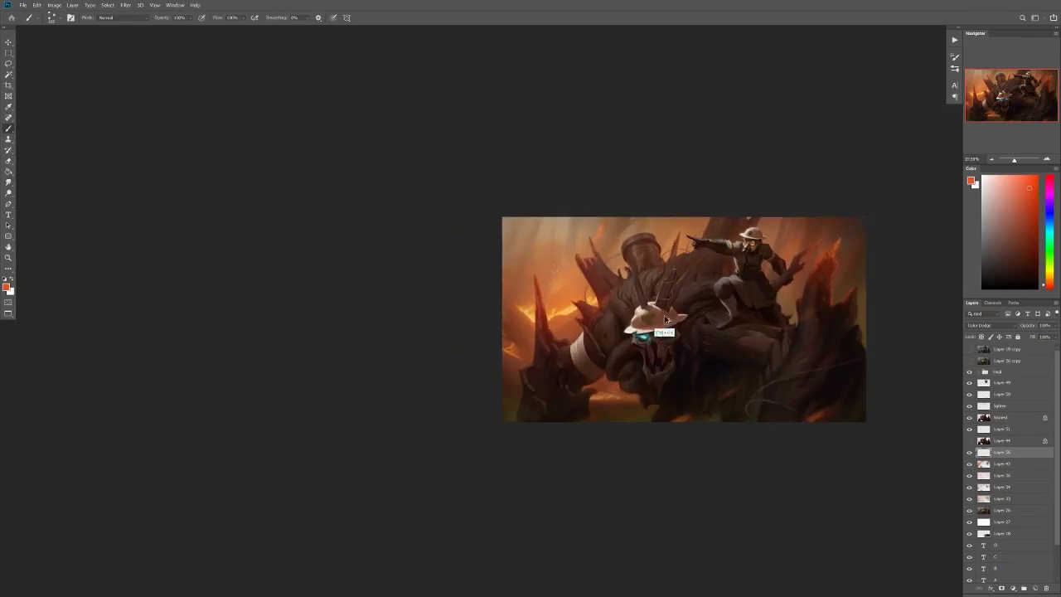
right_click(547, 316)
scroll(638, 331, "down", 1)
scroll(730, 328, "up", 2)
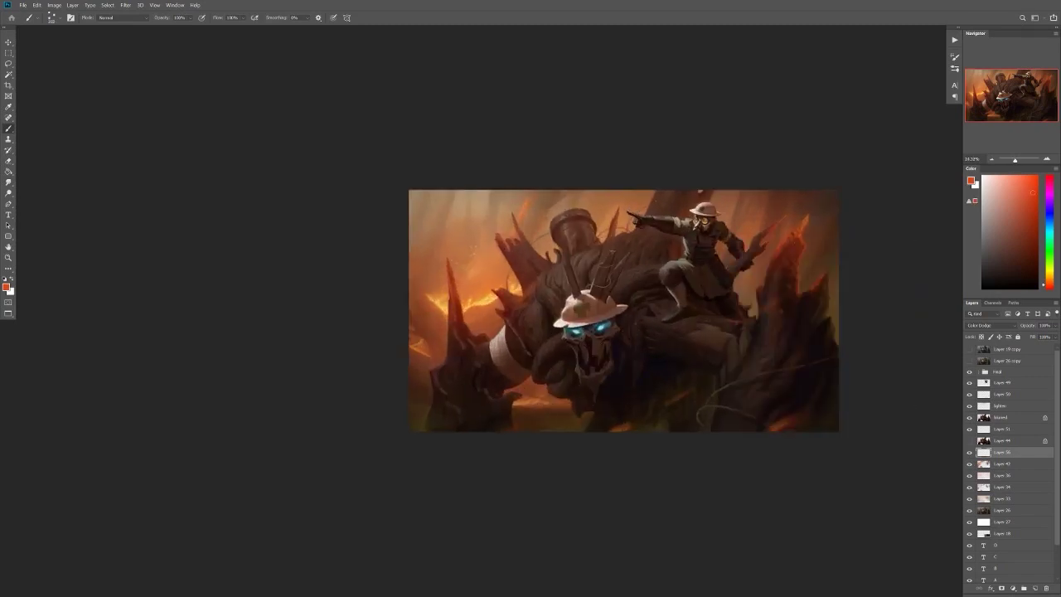
scroll(647, 315, "down", 1)
left_click(126, 5)
left_click(95, 90)
key("Return")
scroll(672, 290, "up", 1)
scroll(605, 282, "down", 1)
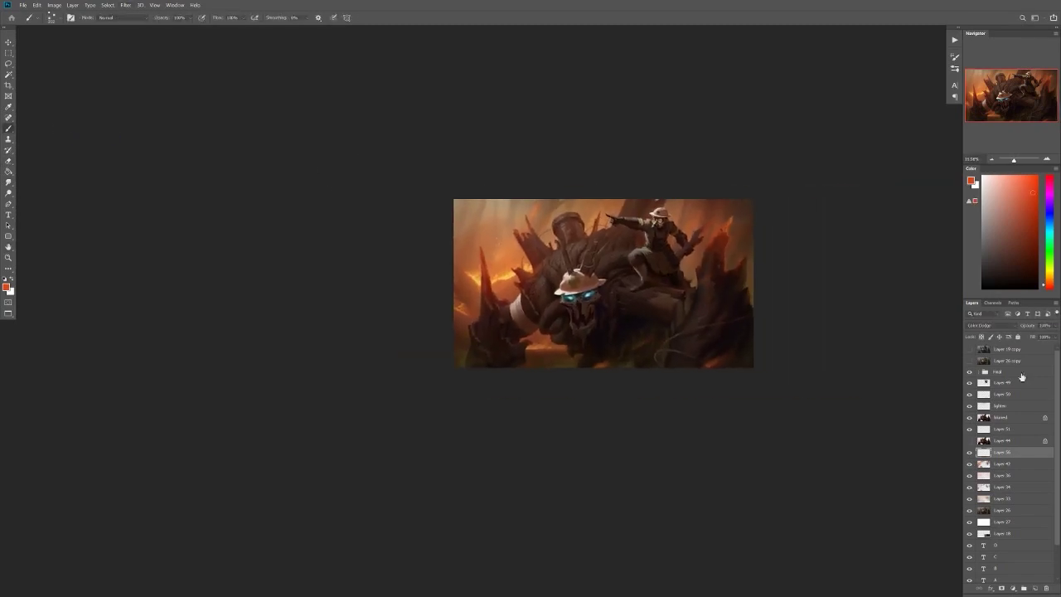
Step: Add red embers with Motion Blur on a new Color Dodge layer in the top group, and mirror the canvas
left_click(1021, 377)
key("ctrl+alt+f")
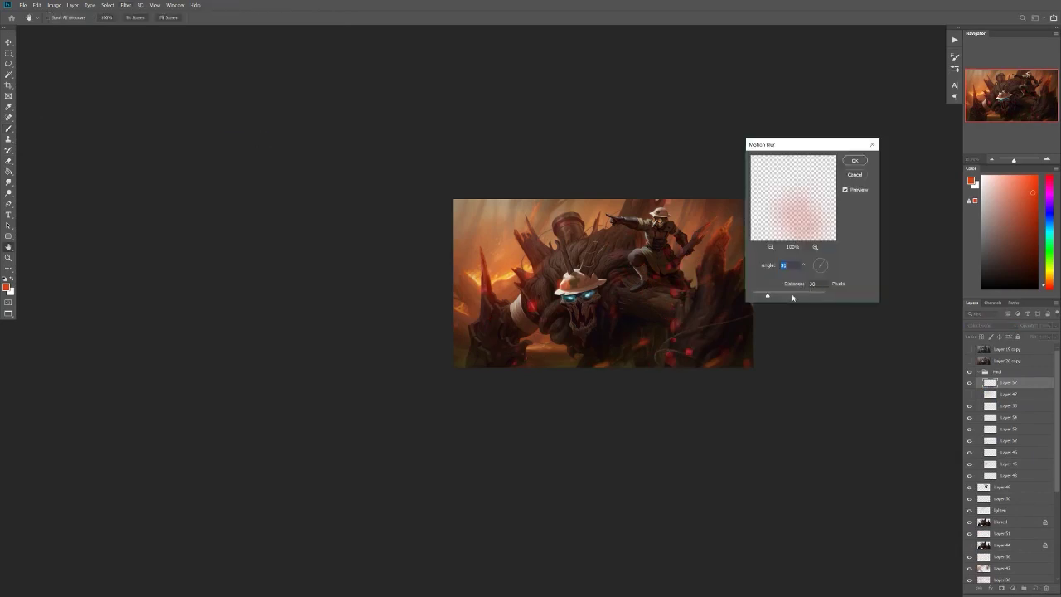
left_click(855, 161)
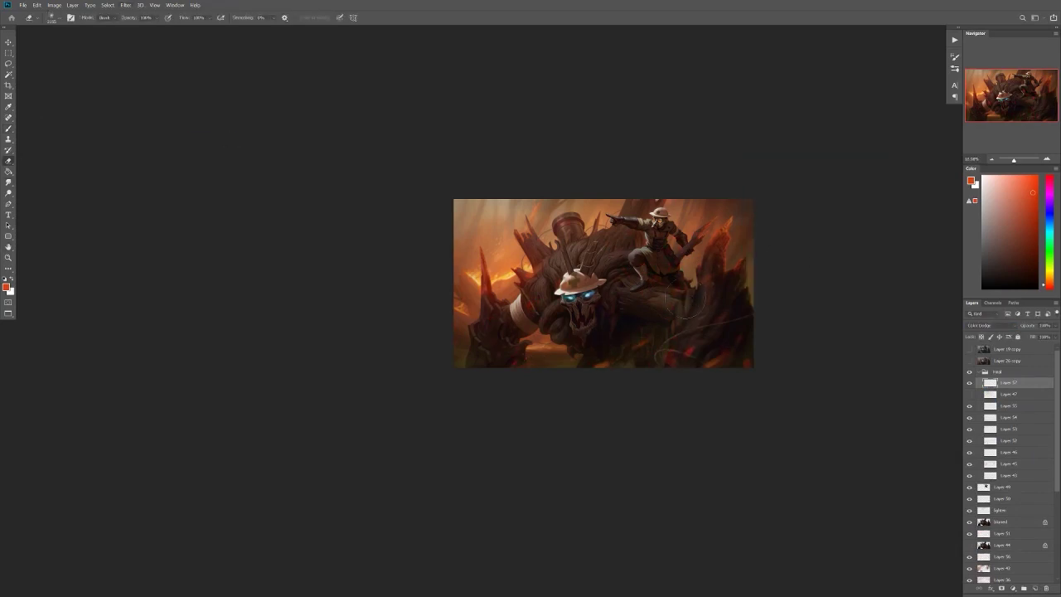
key("h")
scroll(756, 267, "up", 2)
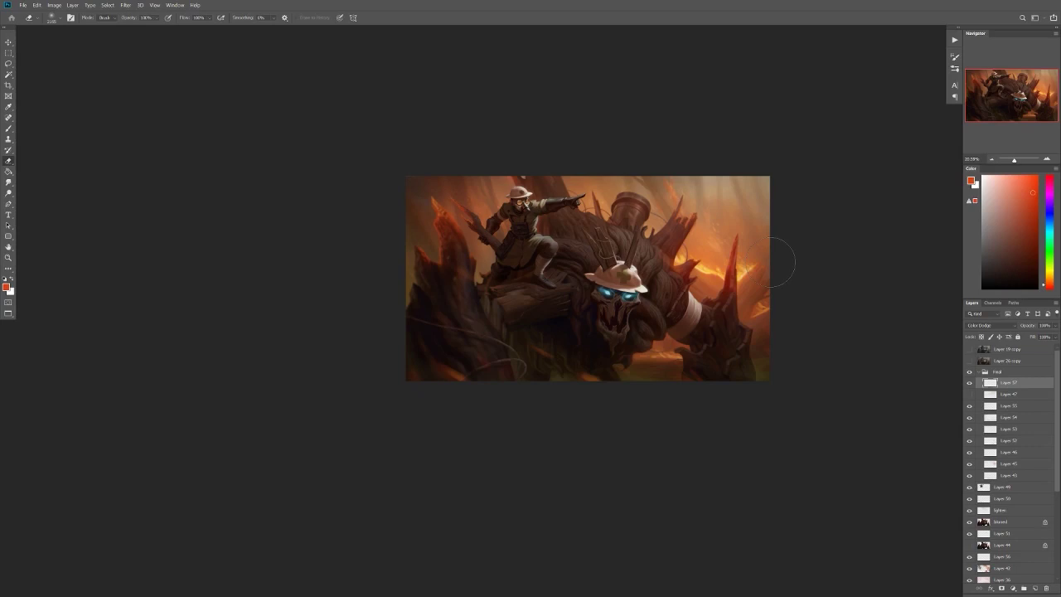
Step: Merge the background painting layers beneath the sparks into one and soften the result with Gaussian Blur
left_click(985, 372)
scroll(704, 279, "up", 2)
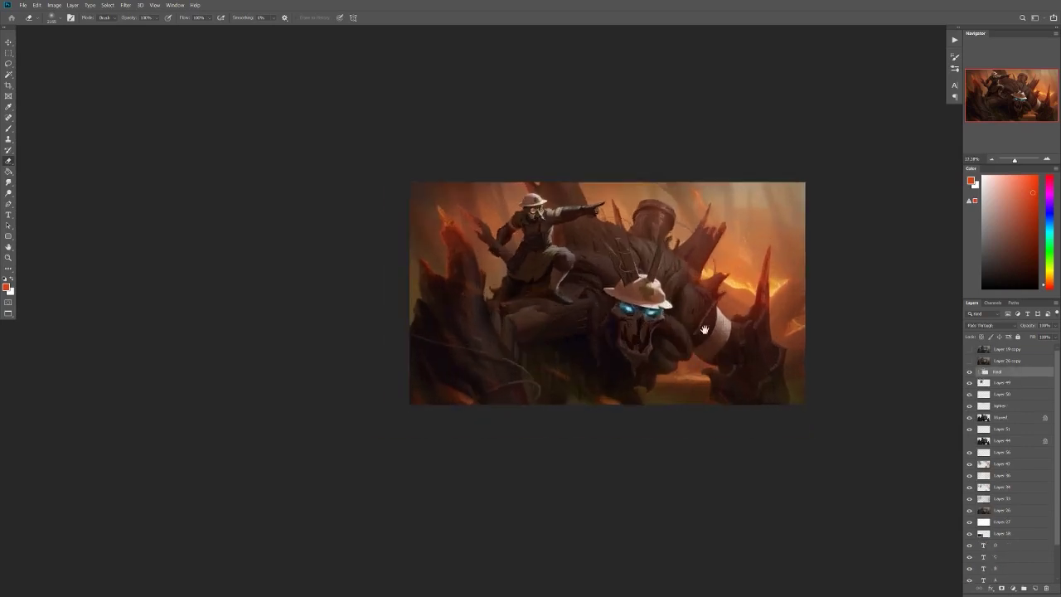
left_click(978, 463)
key("ctrl+e")
left_click(125, 5)
left_click(248, 124)
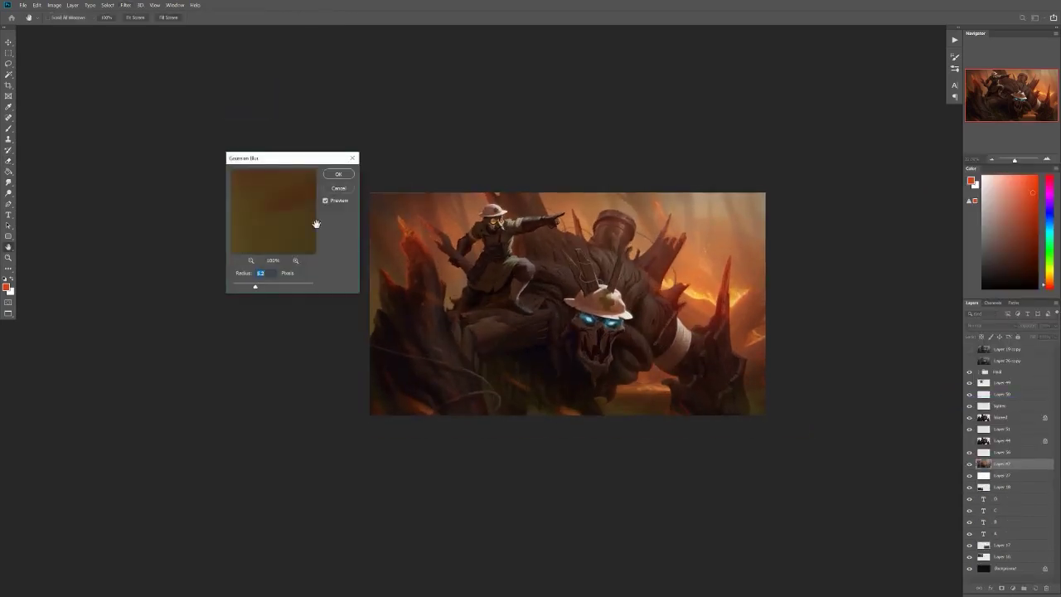
key("Return")
Step: Brush a large soft orange glow over the creature on a new dodge layer in the top group and lower the layer's opacity
right_click(635, 254)
key("b")
right_click(624, 247)
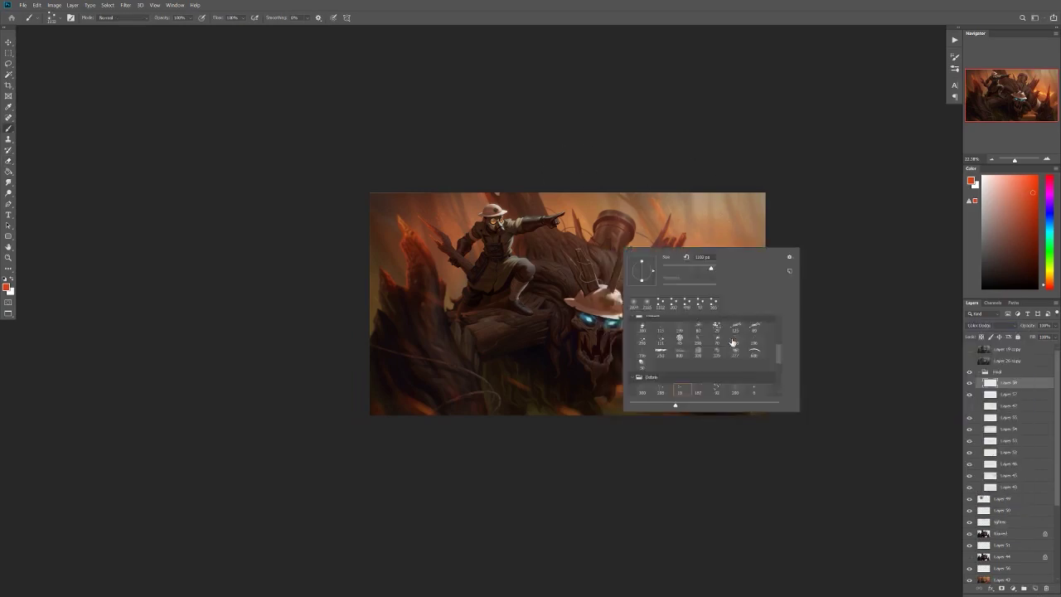
key("Return")
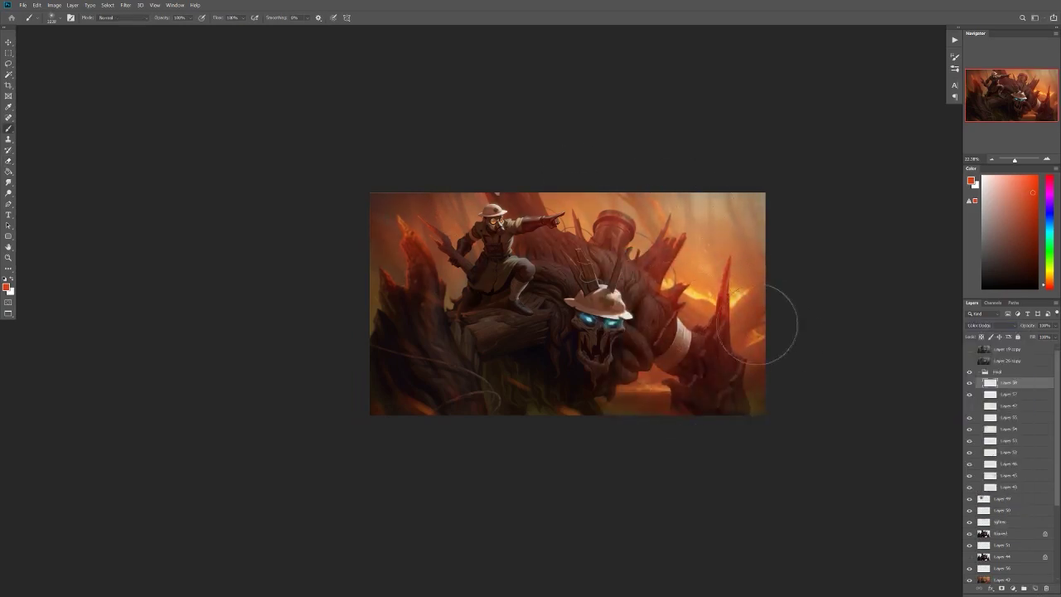
key("x")
left_click_drag(1036, 325, 1030, 335)
Step: Mirror the canvas and brush a faint blue-grey haze over the charred stumps and the creature
scroll(727, 373, "down", 2)
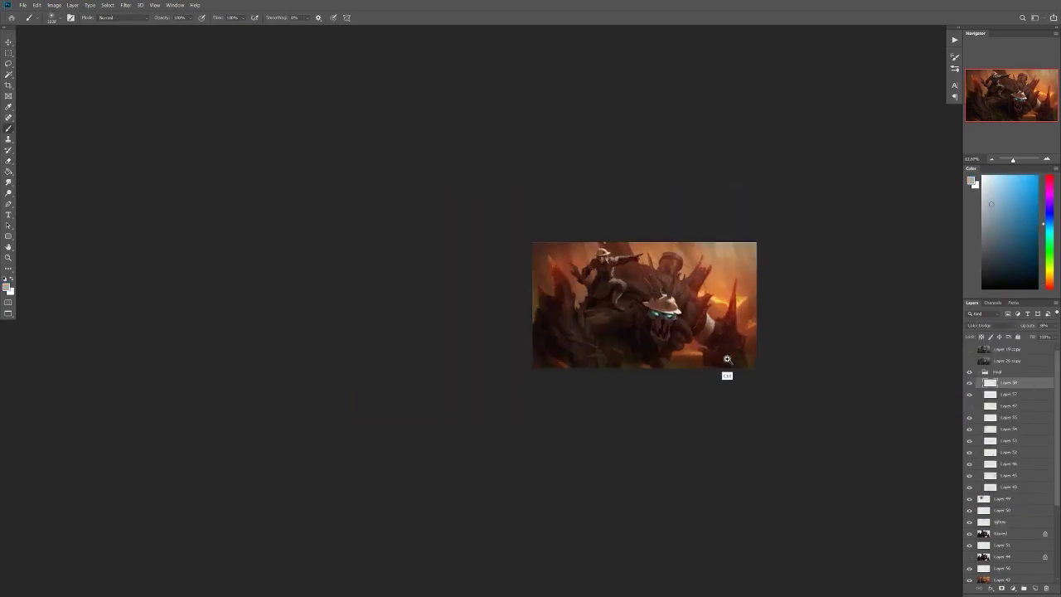
key("h")
scroll(784, 251, "up", 4)
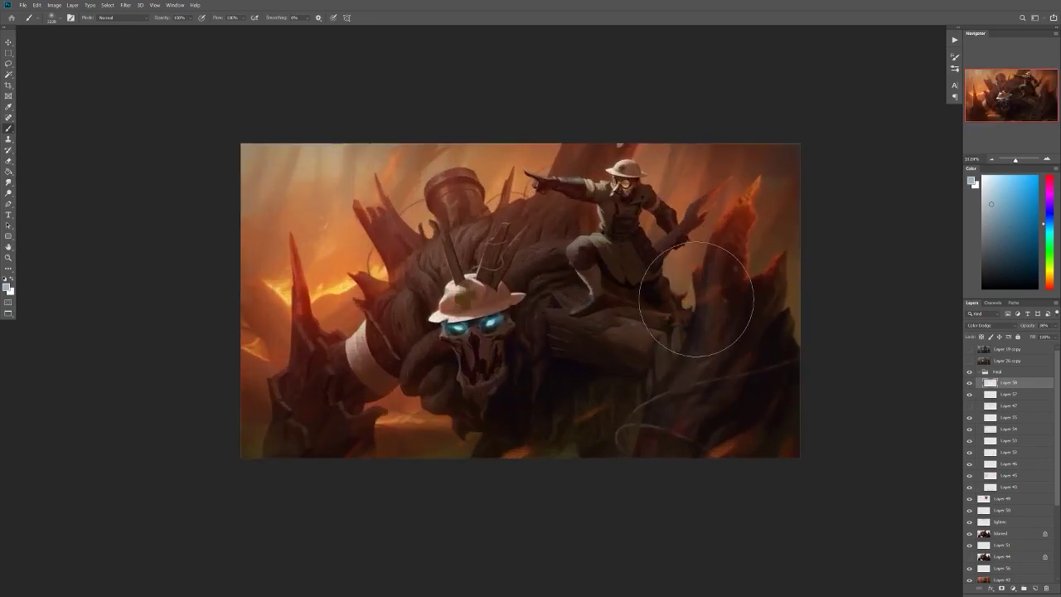
scroll(695, 313, "down", 3)
scroll(692, 311, "up", 2)
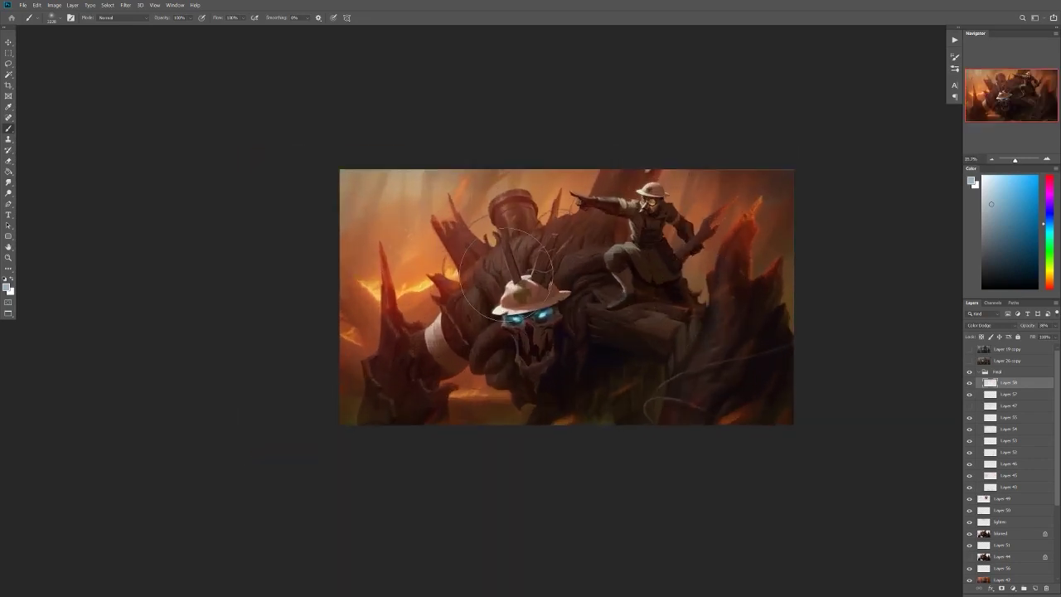